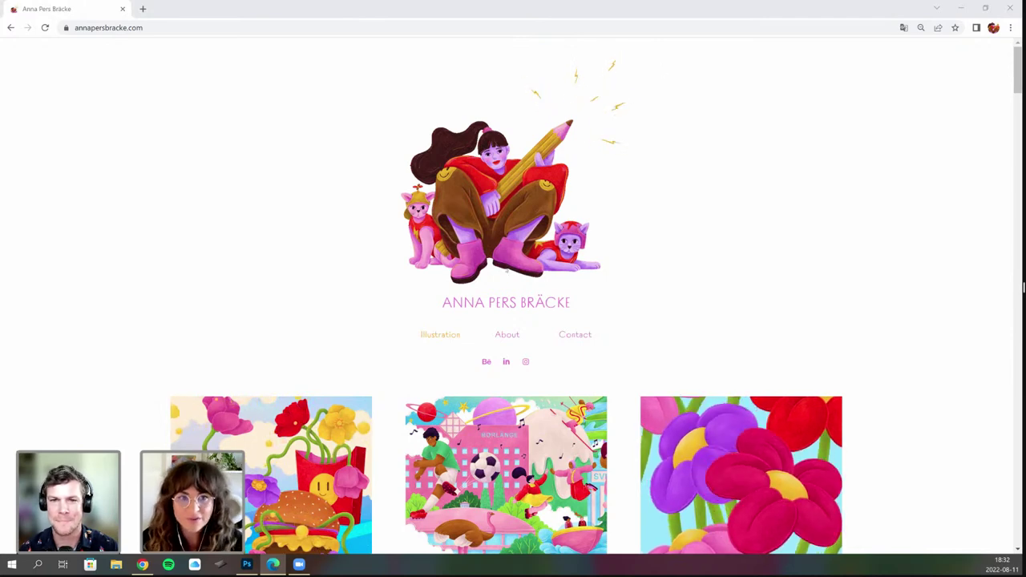
Open the Flurger project from the illustration gallery and play its animation.
scroll(601, 227, down, 2)
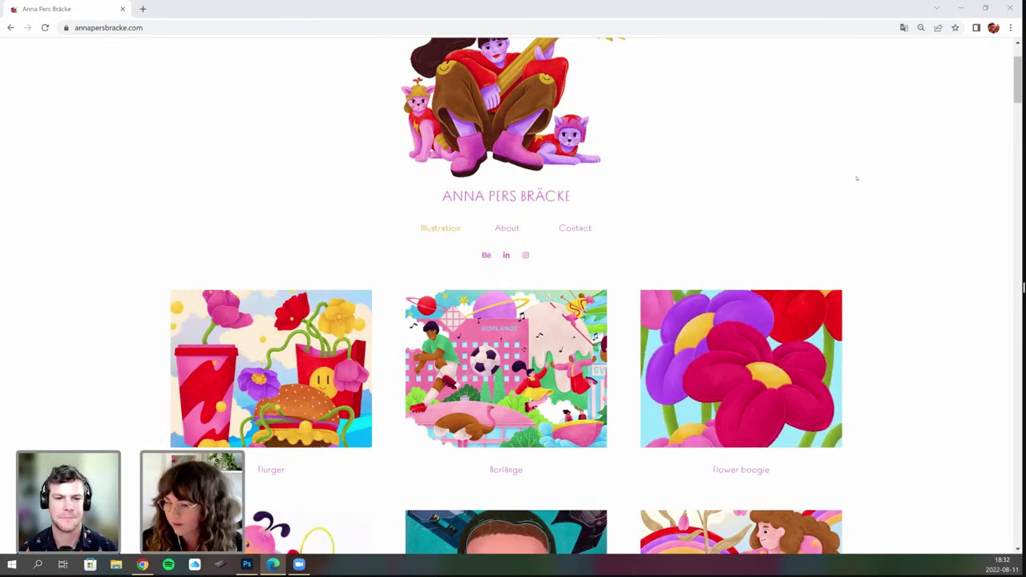
scroll(858, 174, down, 1)
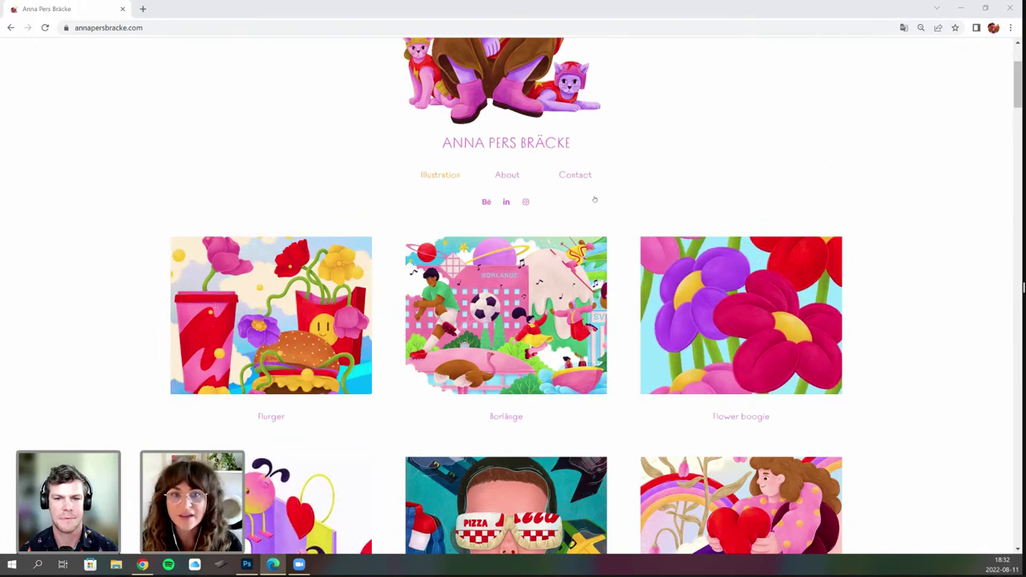
scroll(353, 188, down, 1)
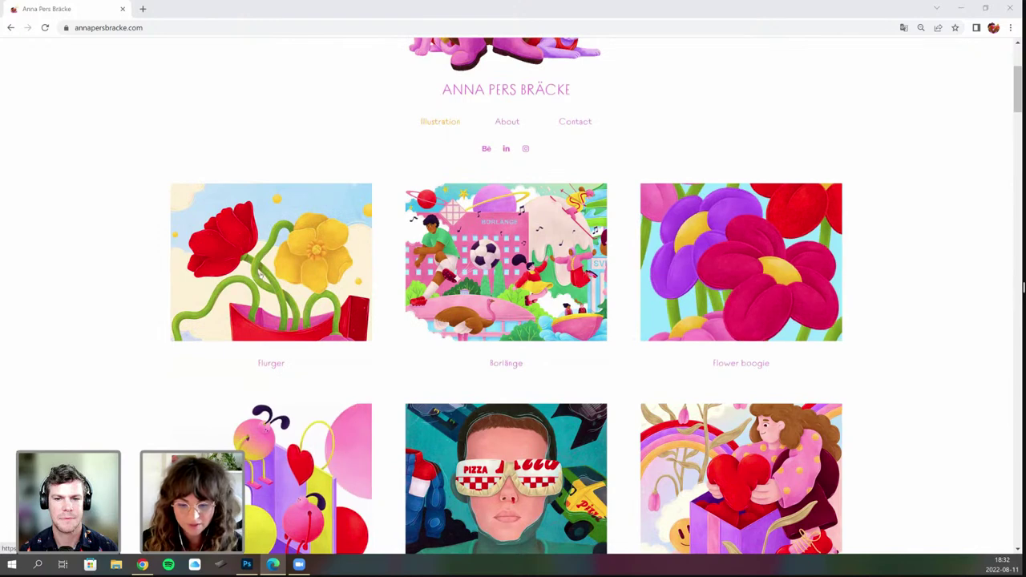
click(275, 267)
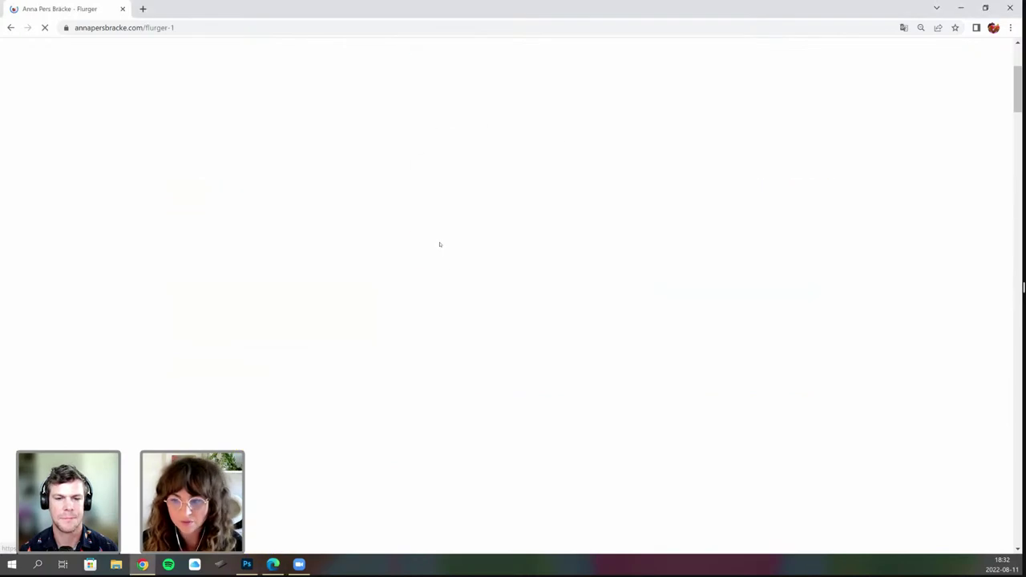
scroll(786, 217, down, 5)
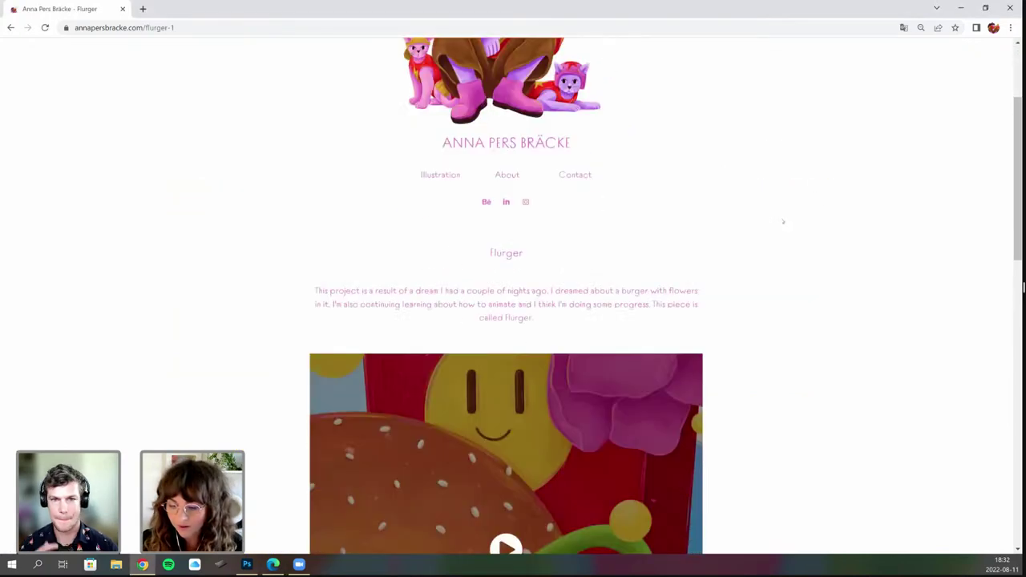
click(505, 335)
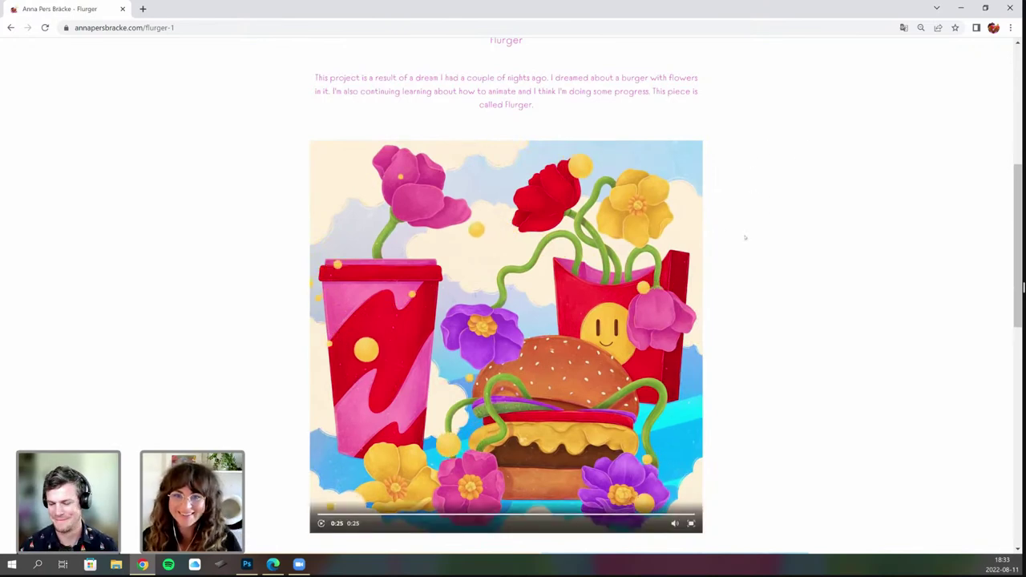
Return to the illustration overview and open the Borlänge project.
scroll(775, 282, up, 4)
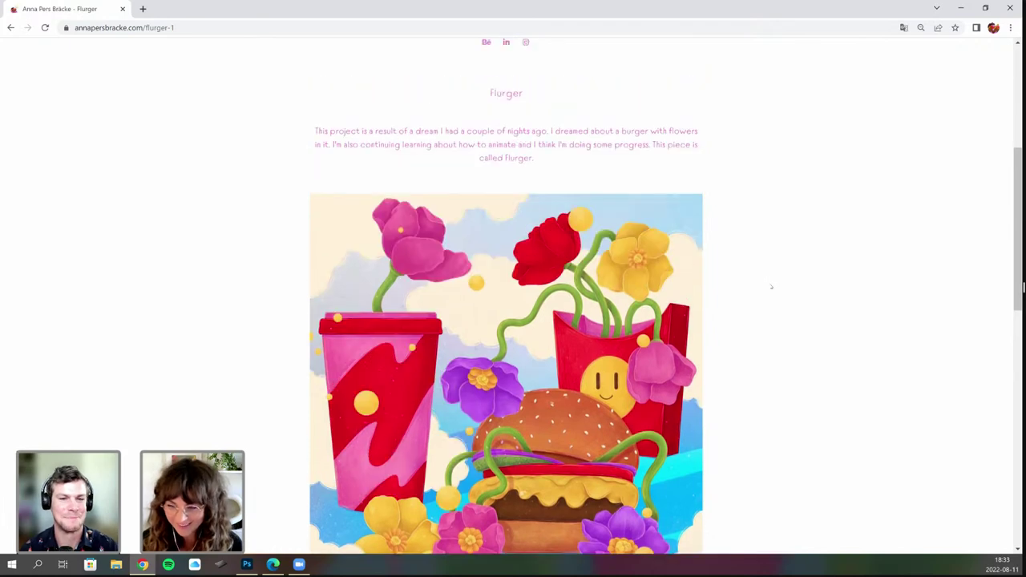
click(441, 282)
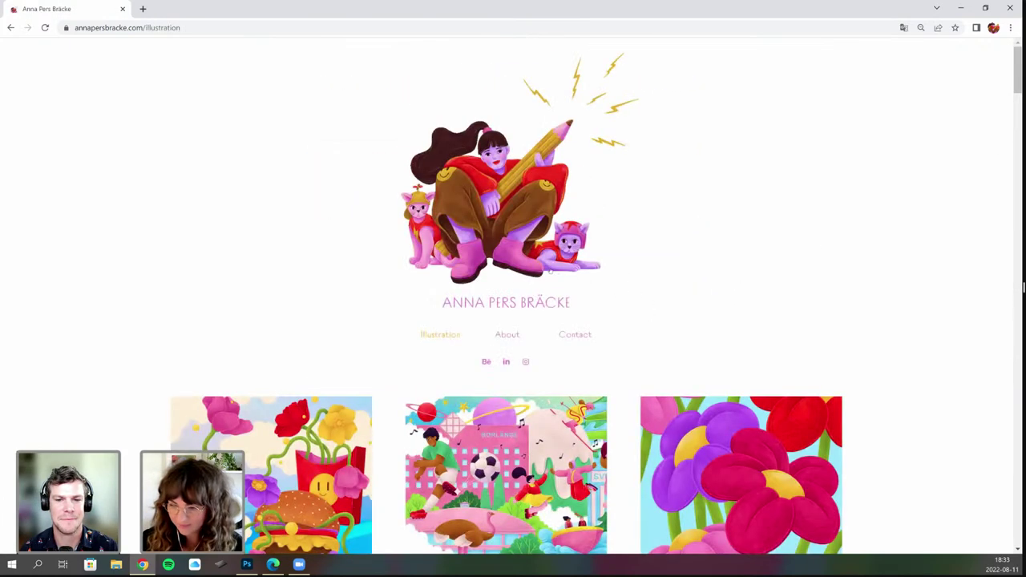
scroll(550, 270, down, 3)
click(578, 264)
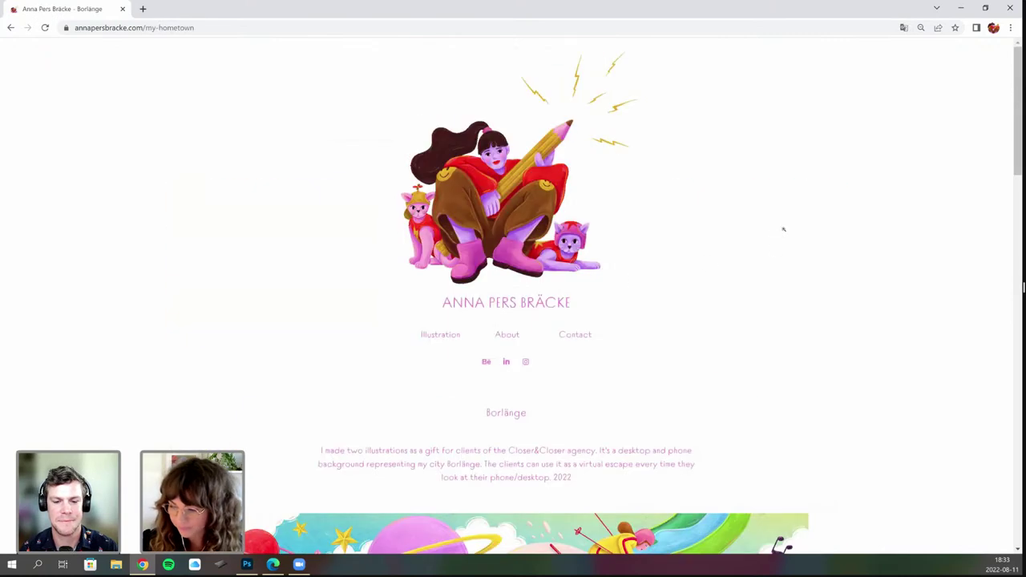
Examine the desktop and phone background illustrations on the Borlänge project page.
scroll(781, 230, down, 3)
scroll(672, 223, down, 2)
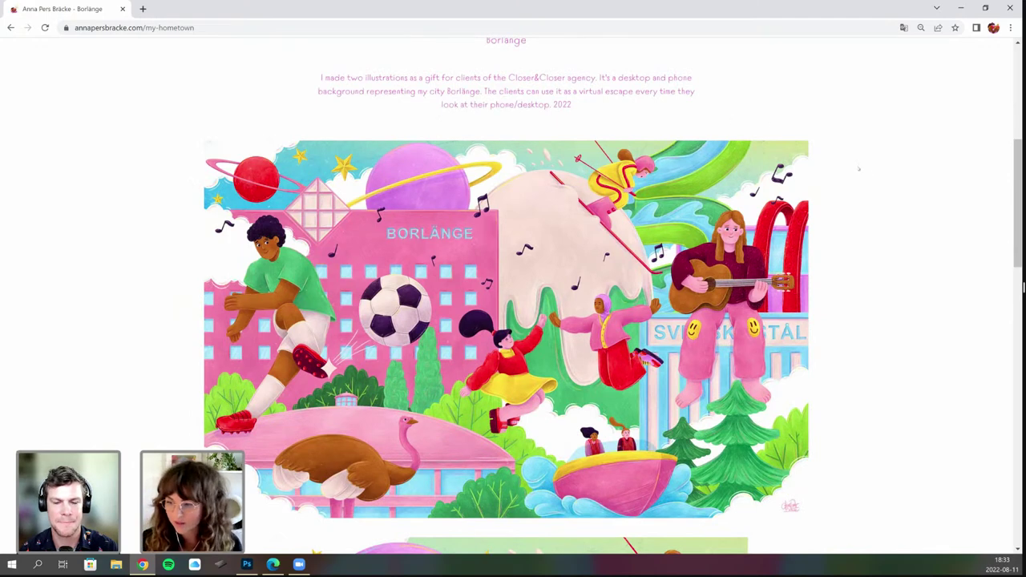
scroll(876, 195, down, 3)
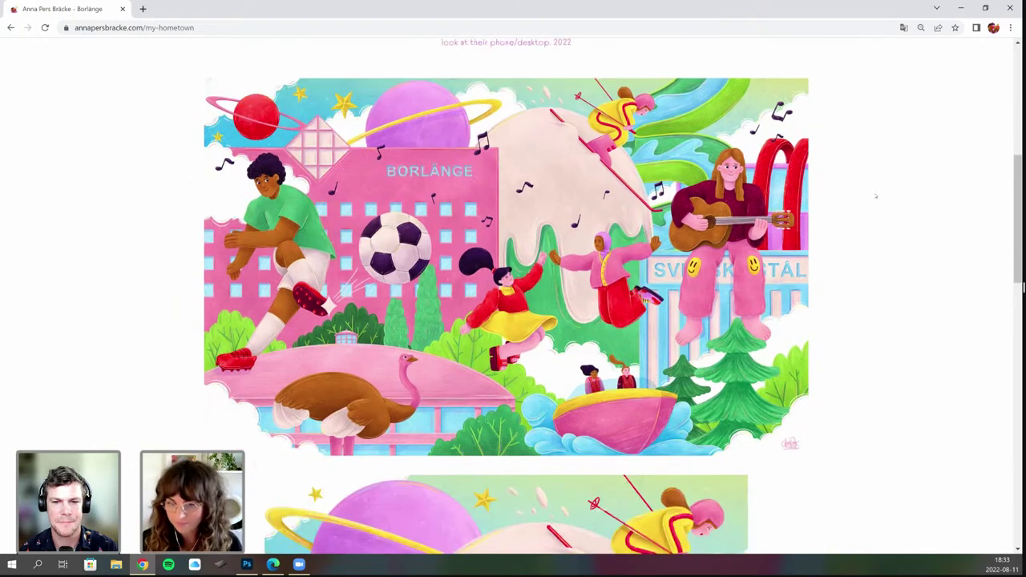
scroll(875, 196, down, 1)
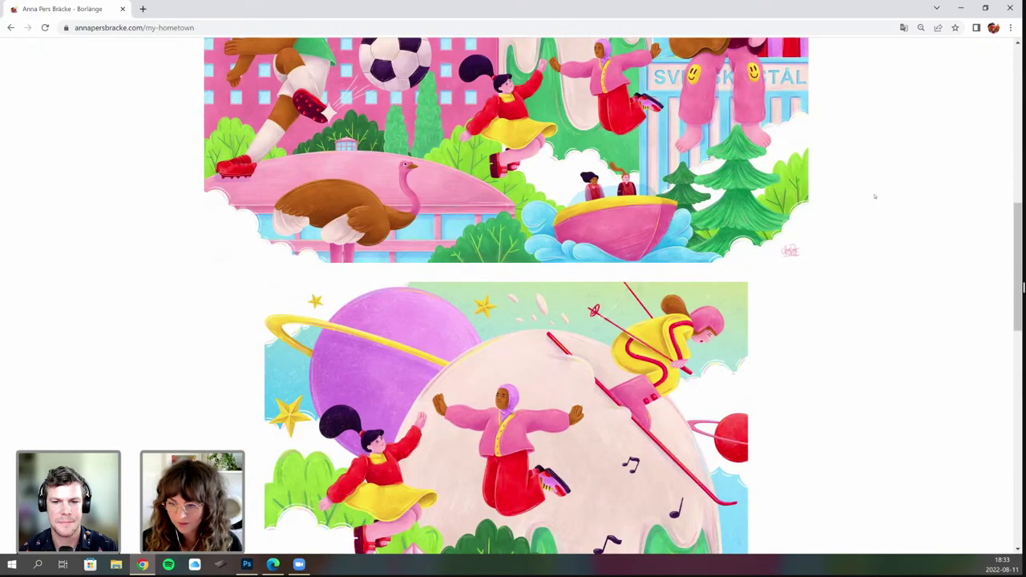
scroll(873, 197, down, 3)
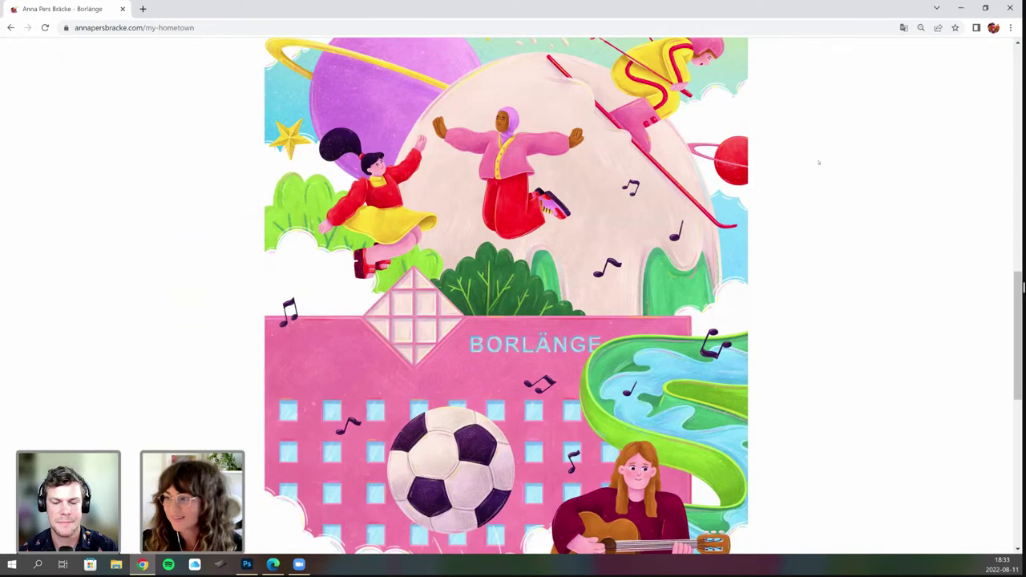
drag(1016, 316, 1015, 319)
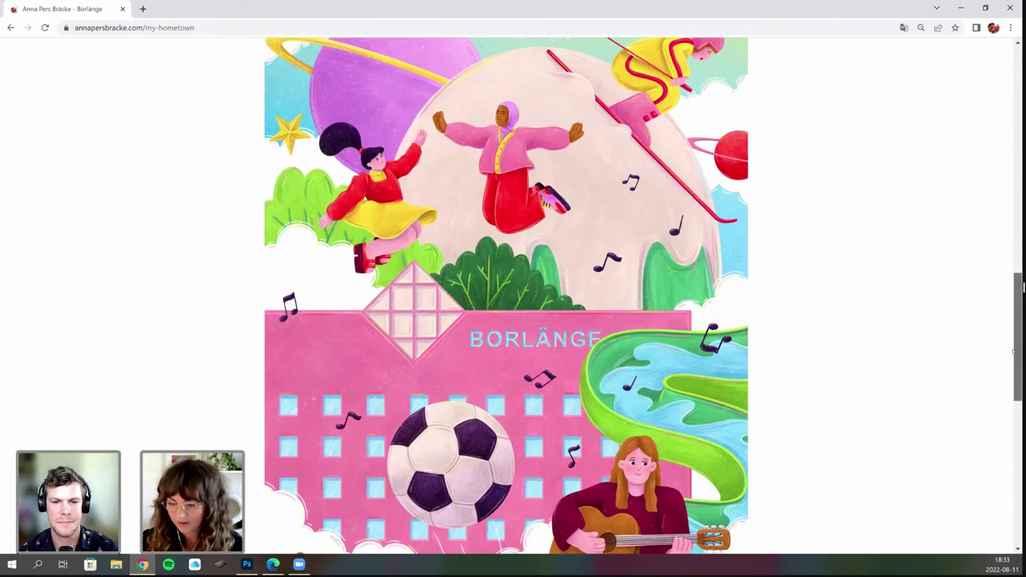
scroll(927, 355, down, 3)
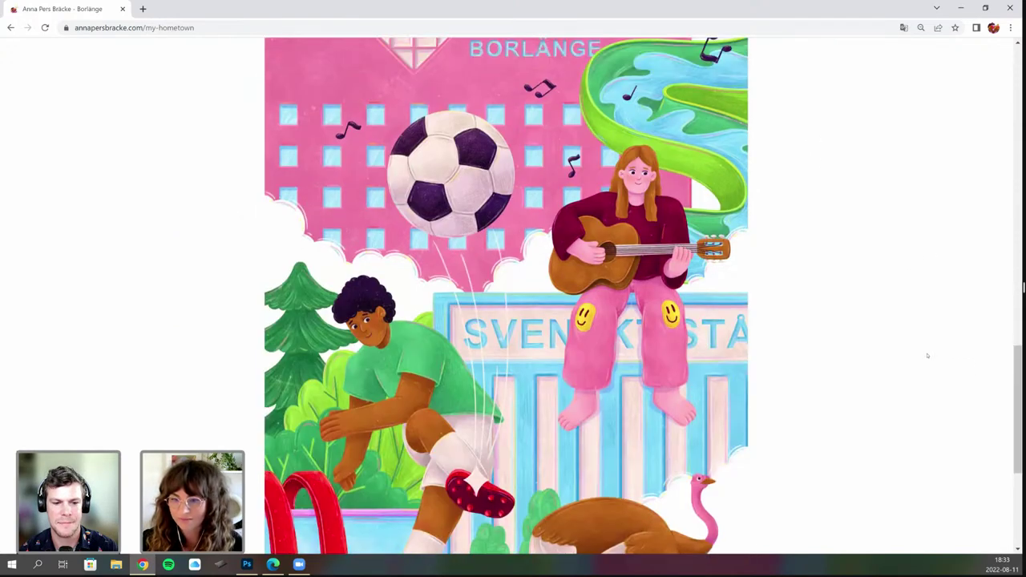
scroll(928, 355, up, 1)
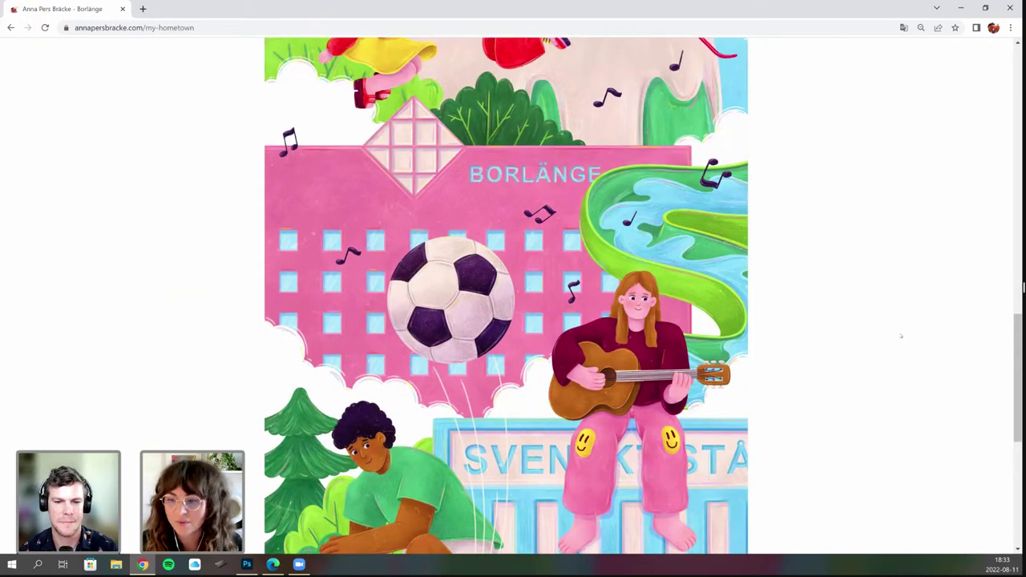
scroll(894, 340, up, 3)
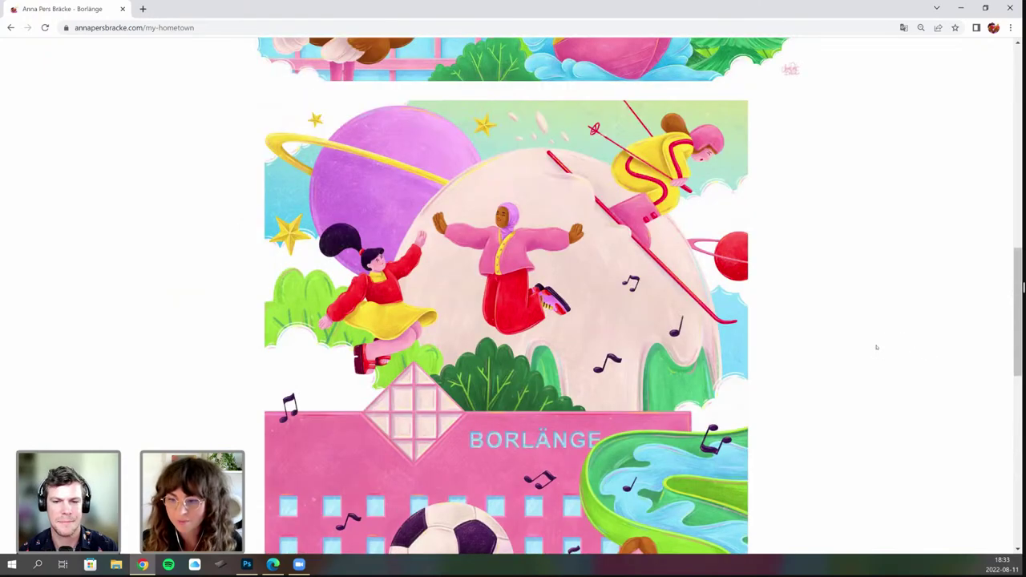
scroll(876, 347, up, 2)
scroll(871, 334, up, 1)
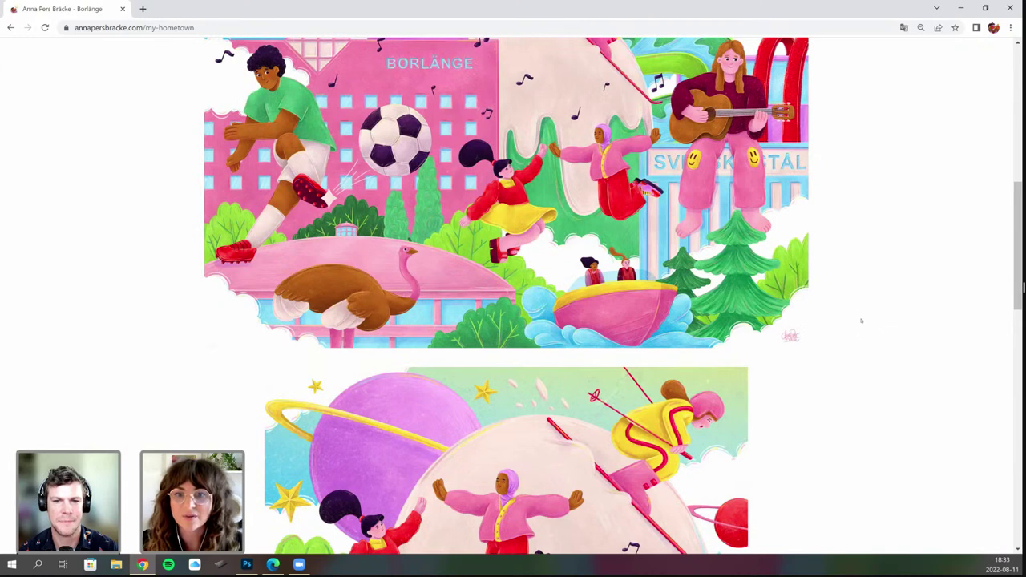
scroll(852, 276, up, 2)
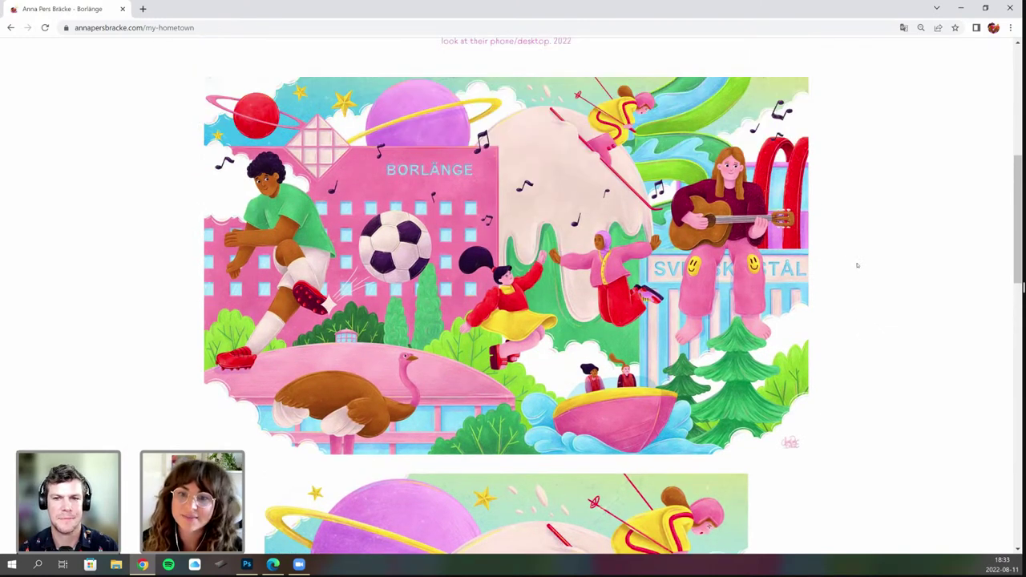
Go back to the illustration overview and open the Hemglass summer calendar project further down the gallery.
scroll(857, 266, up, 2)
click(451, 62)
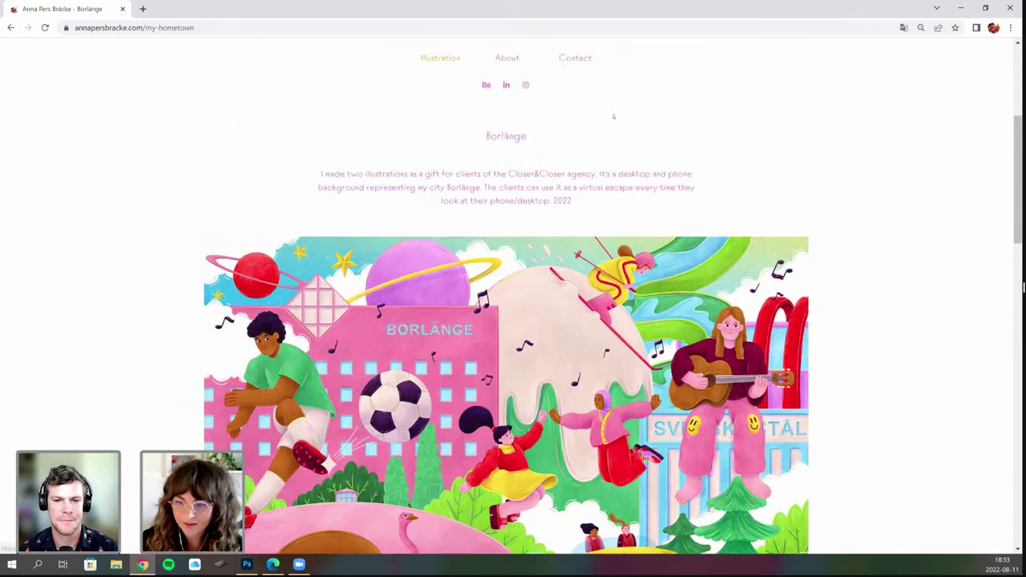
scroll(870, 189, down, 3)
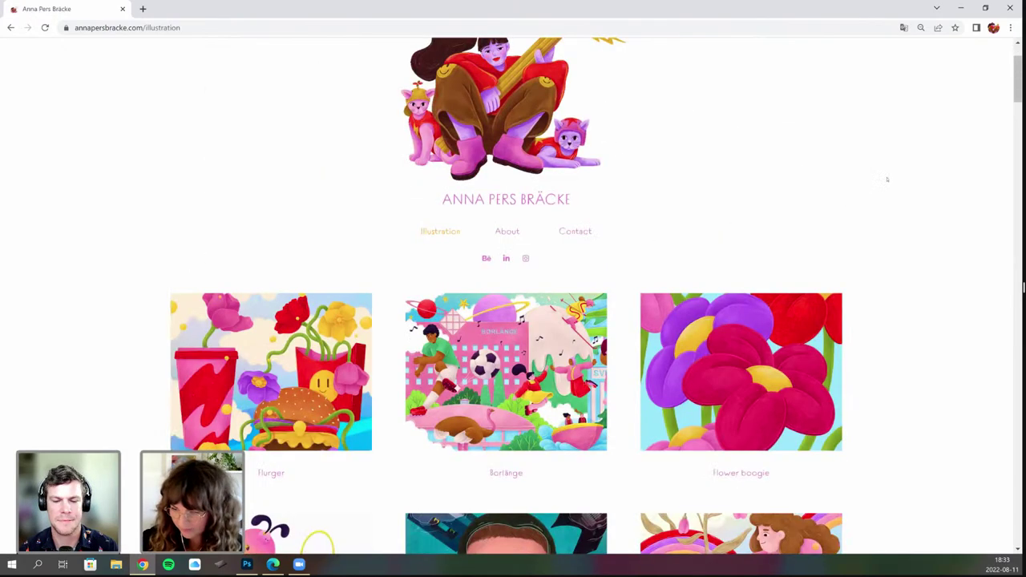
scroll(958, 182, down, 1)
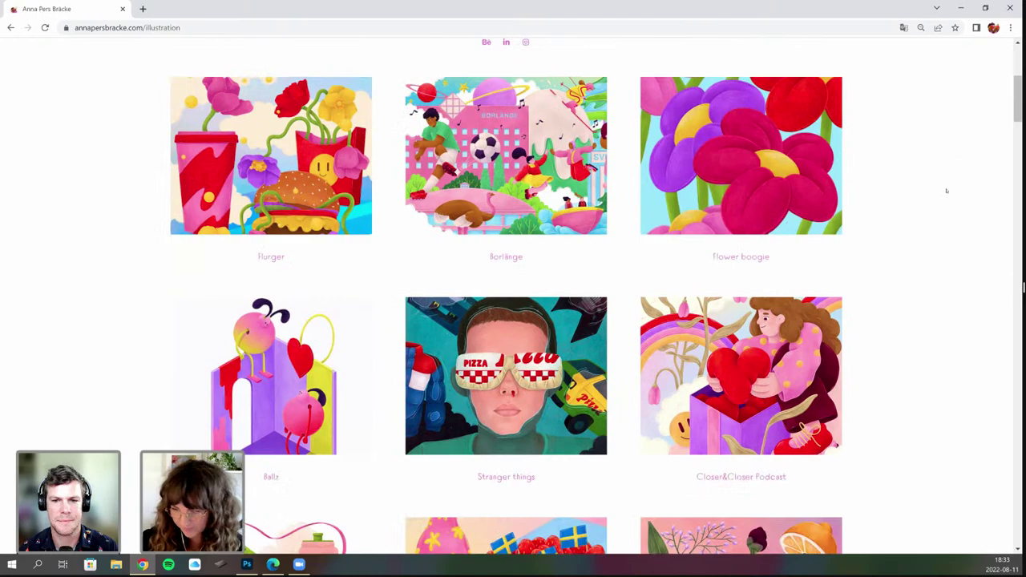
scroll(947, 191, down, 2)
scroll(334, 444, down, 3)
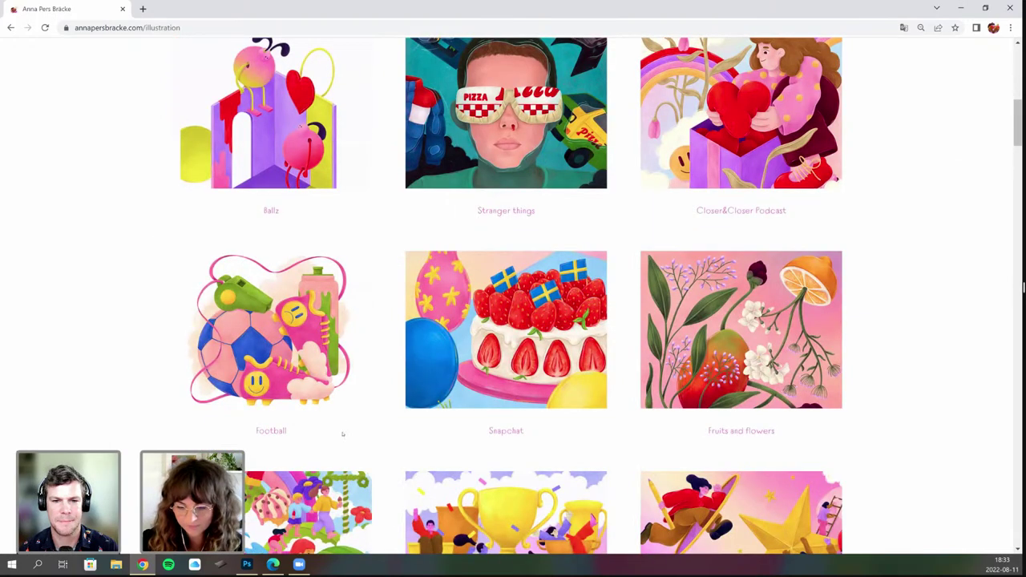
scroll(343, 433, down, 2)
click(350, 424)
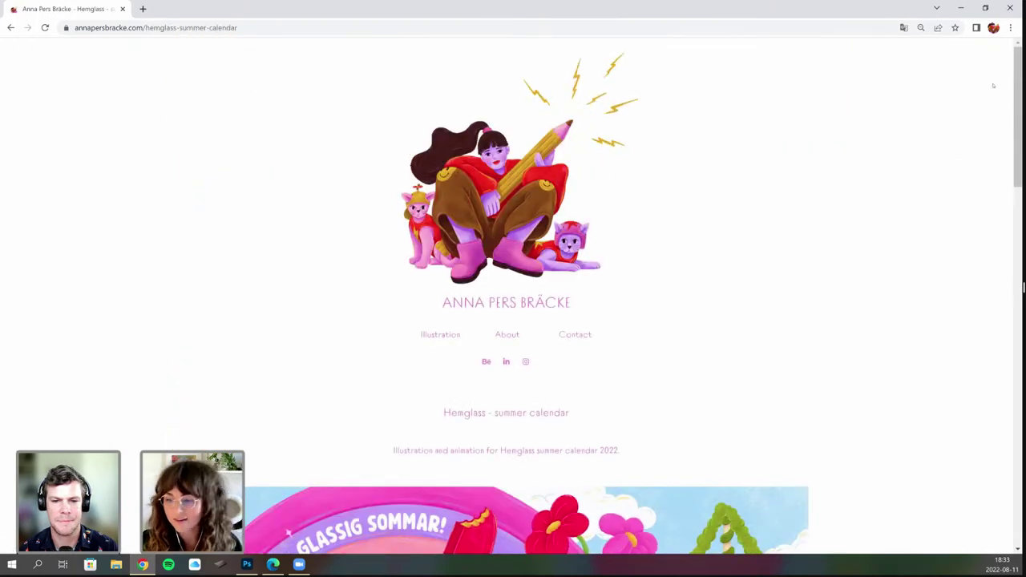
Examine the animated Hemglass summer calendar illustration over its full height.
scroll(930, 81, down, 3)
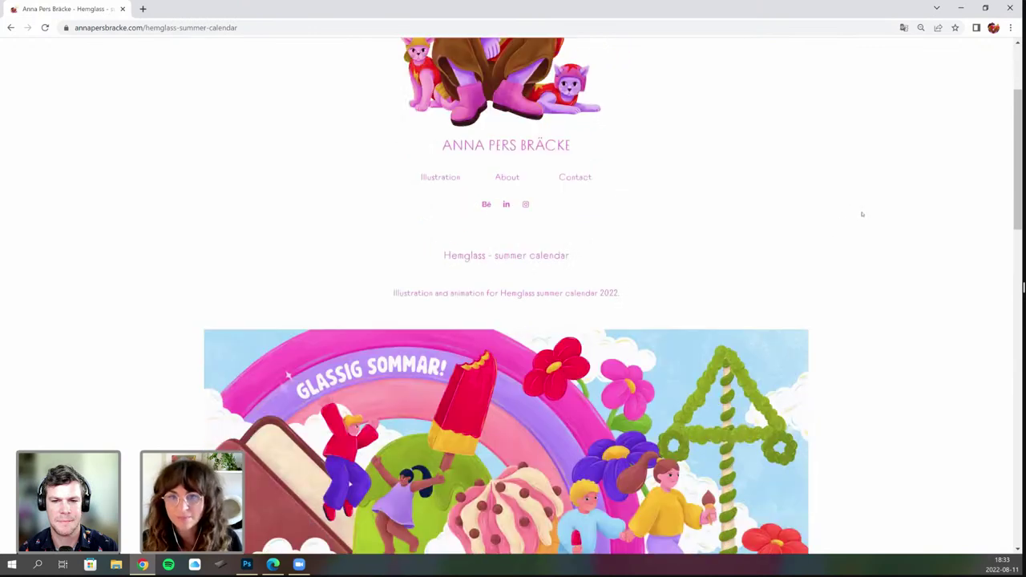
scroll(966, 172, down, 2)
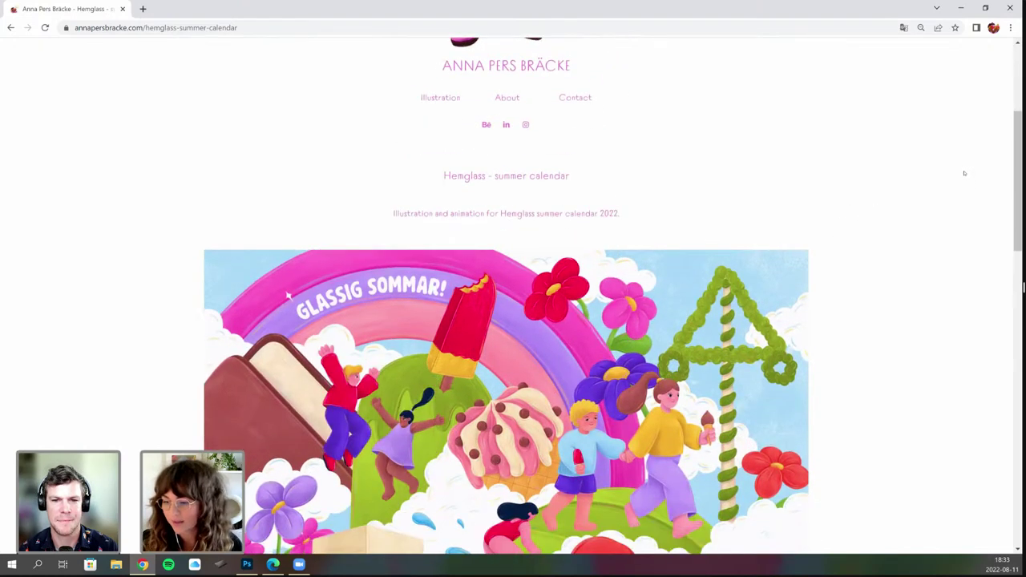
scroll(965, 172, down, 3)
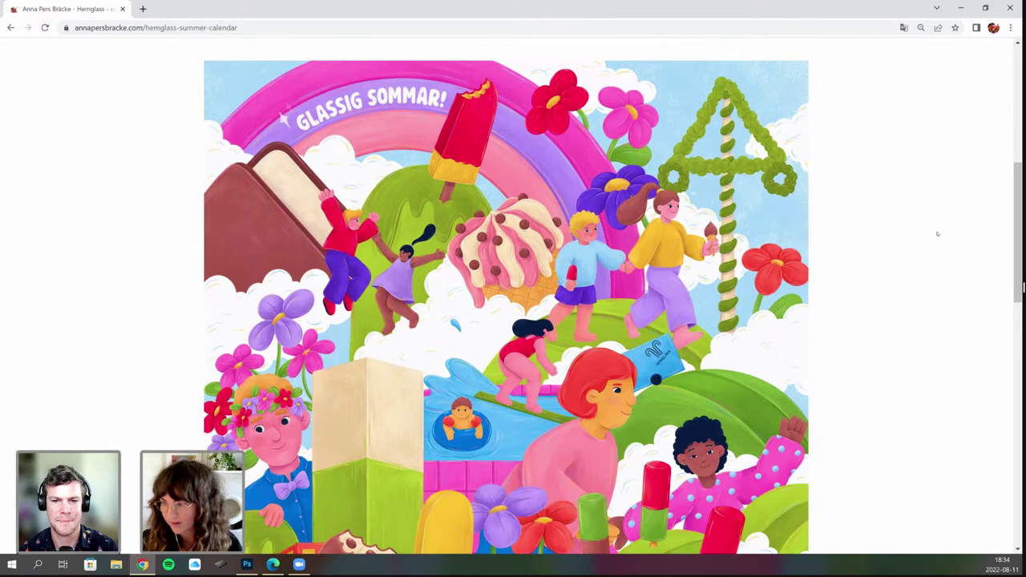
scroll(962, 210, down, 1)
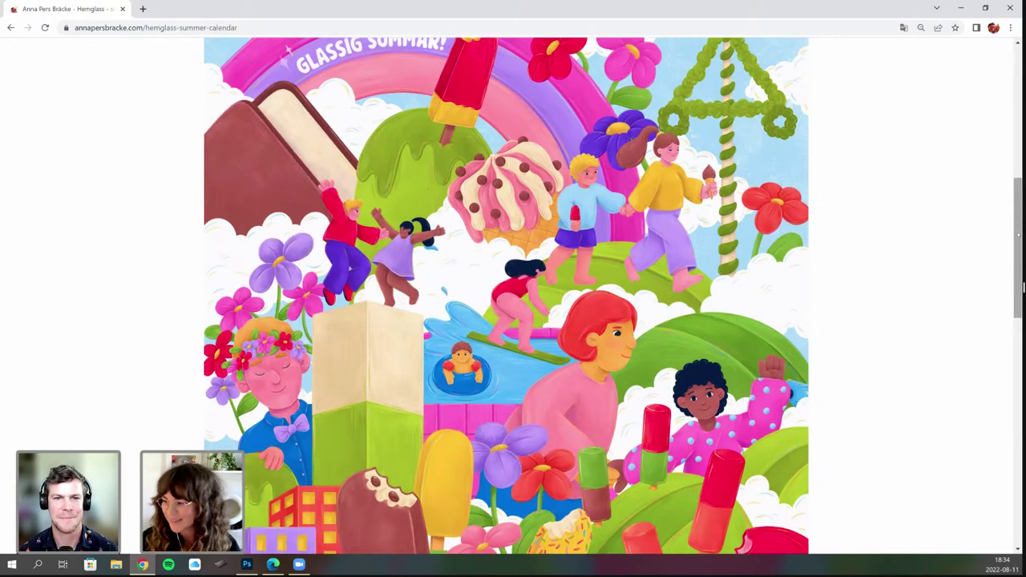
scroll(1024, 287, down, 1)
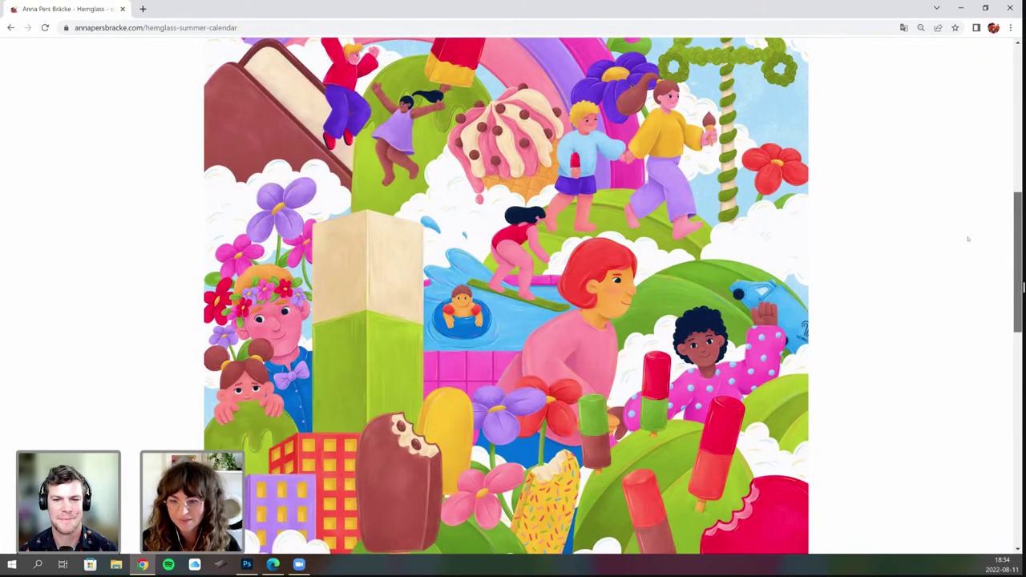
scroll(1023, 286, down, 2)
scroll(1023, 286, up, 1)
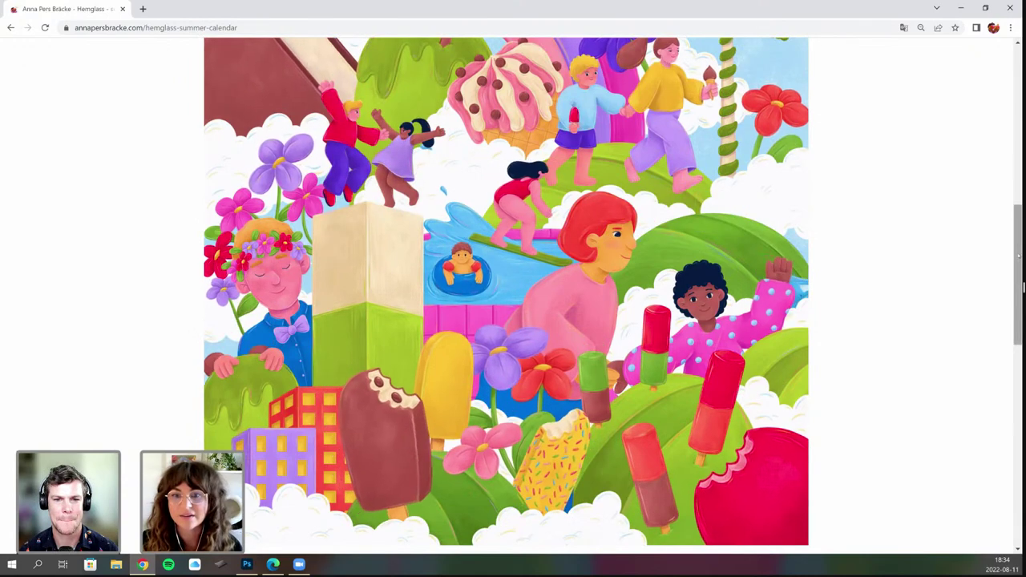
scroll(1023, 286, down, 1)
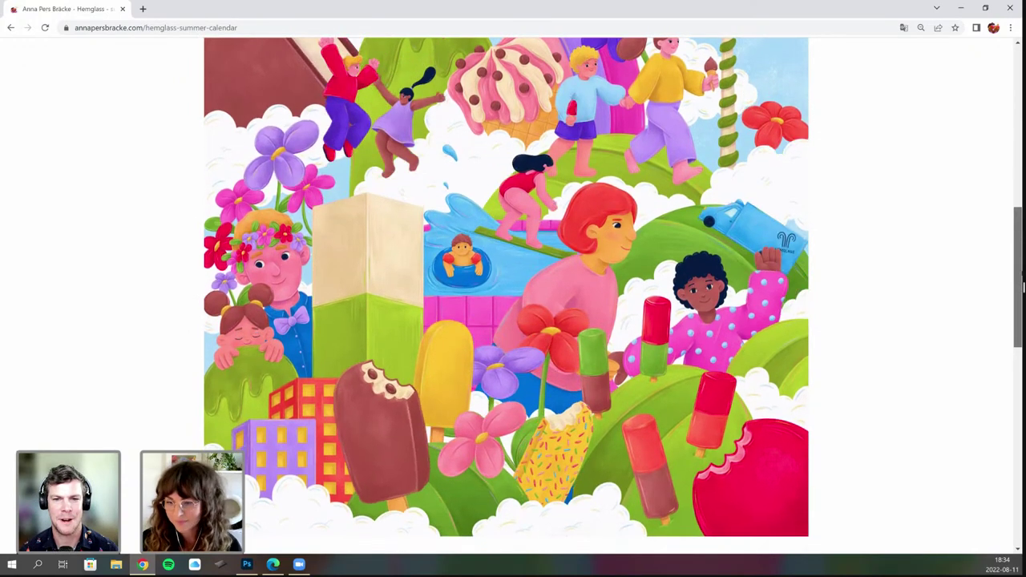
scroll(1023, 286, down, 1)
scroll(1023, 287, up, 2)
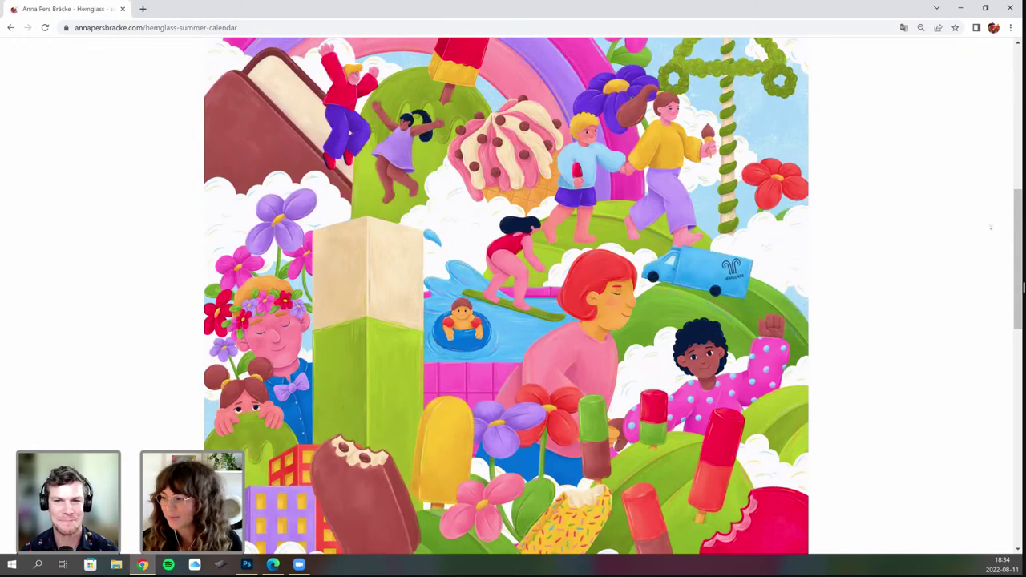
scroll(1023, 287, up, 1)
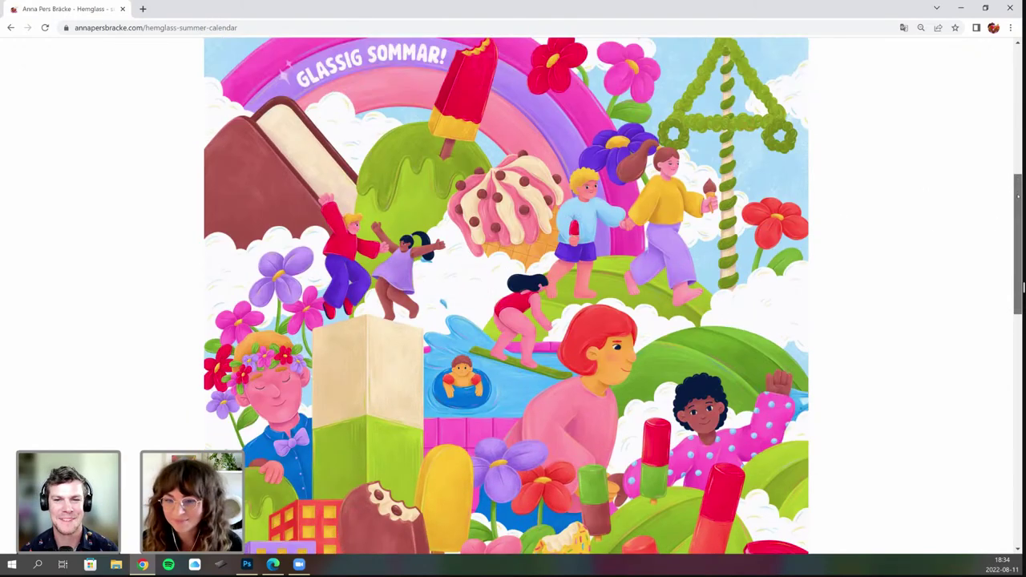
scroll(1023, 287, up, 1)
scroll(1023, 286, down, 1)
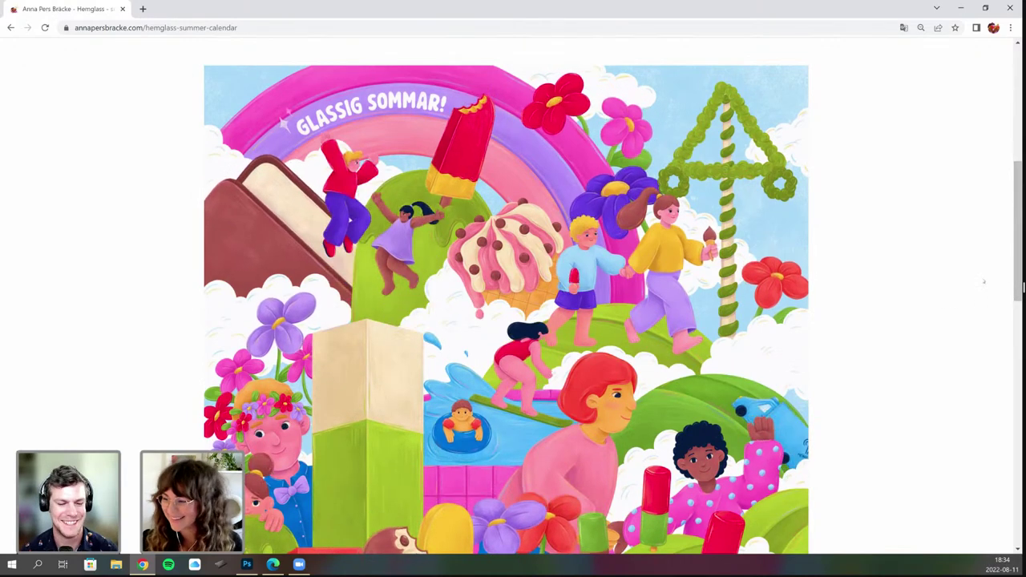
scroll(1023, 287, down, 1)
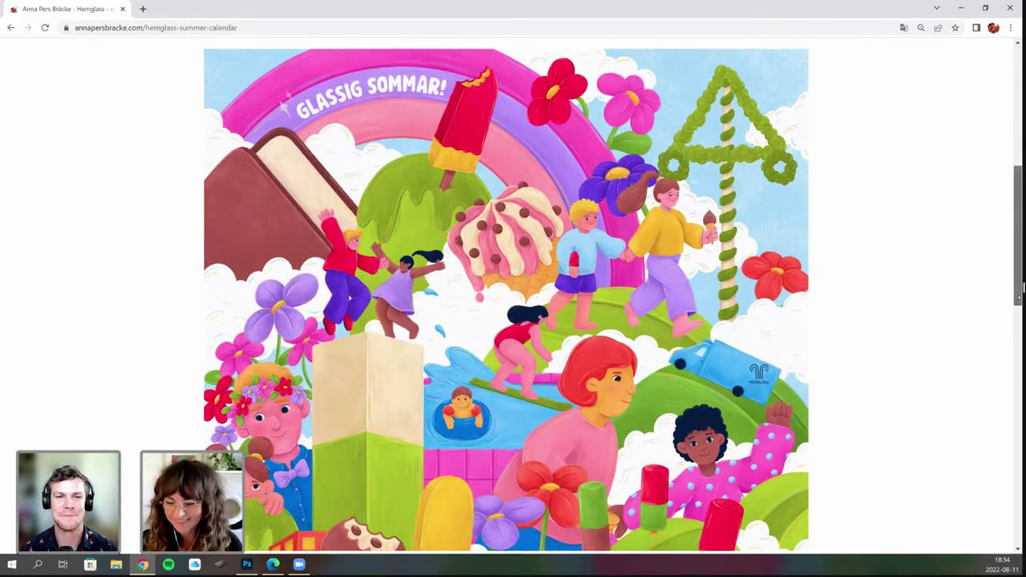
Review the Hemglass summer calendar illustration once more, including its project title and description.
scroll(1023, 287, down, 3)
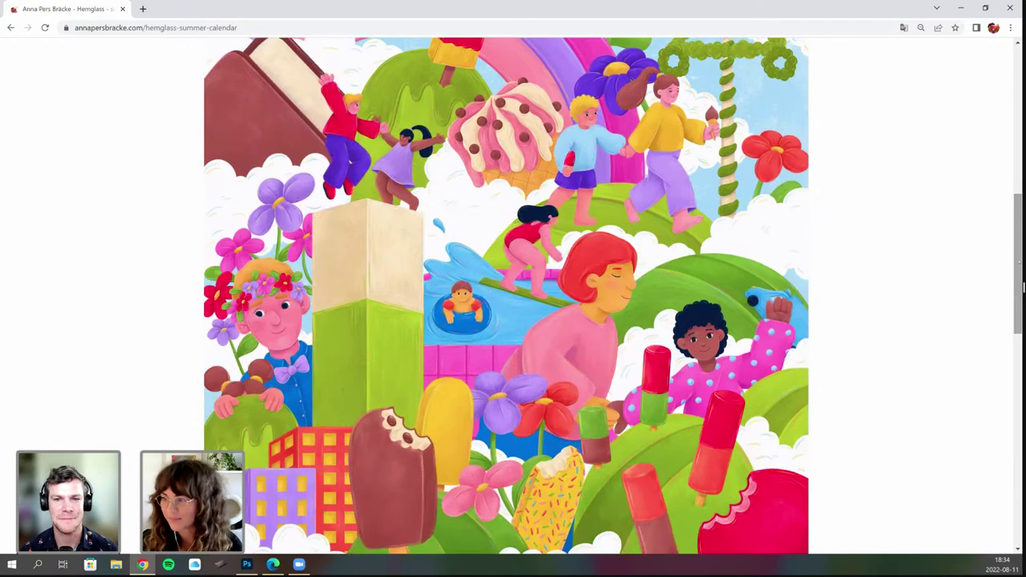
scroll(1023, 287, up, 3)
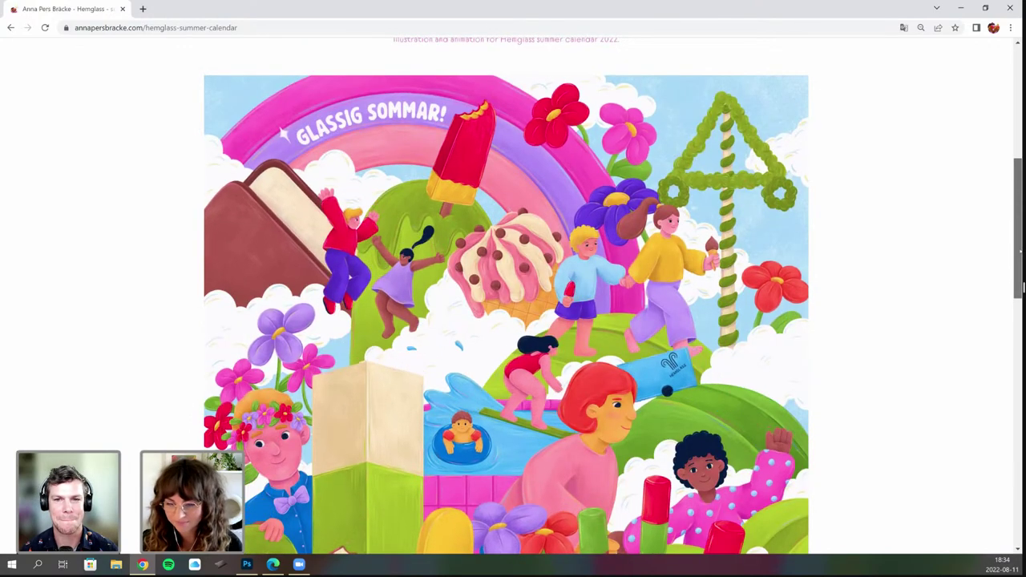
scroll(1023, 287, up, 3)
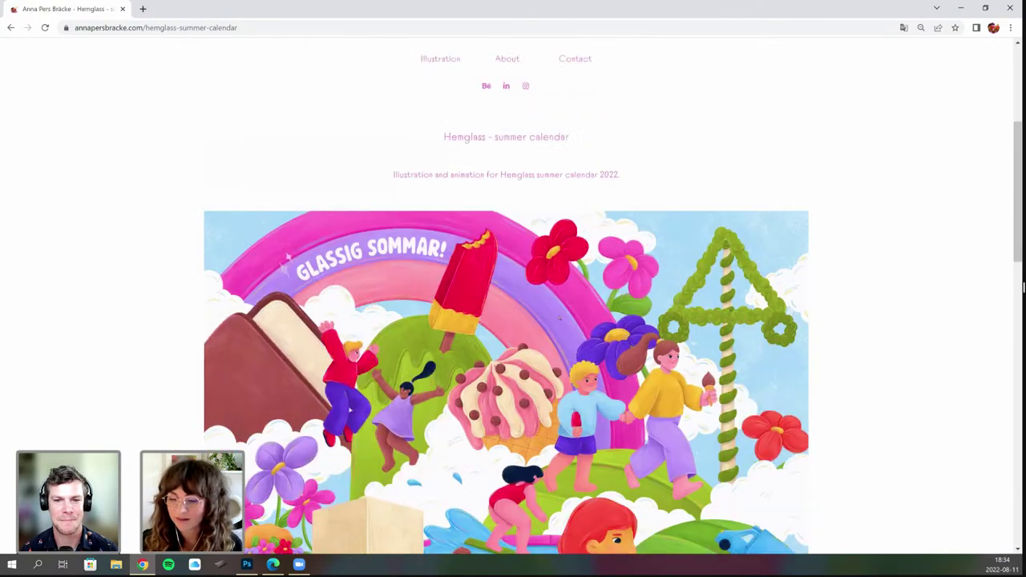
scroll(1023, 287, down, 1)
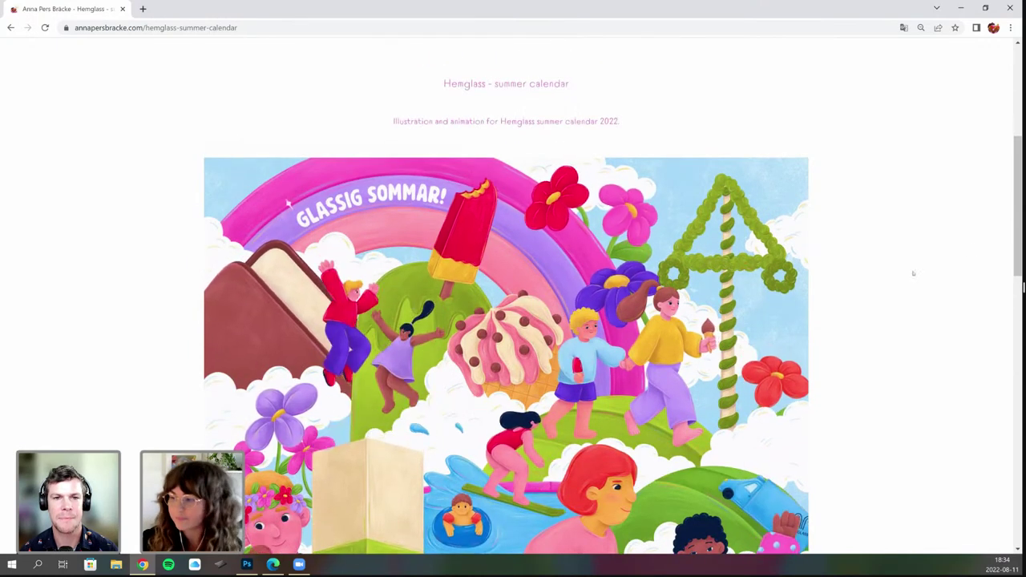
scroll(1023, 287, down, 1)
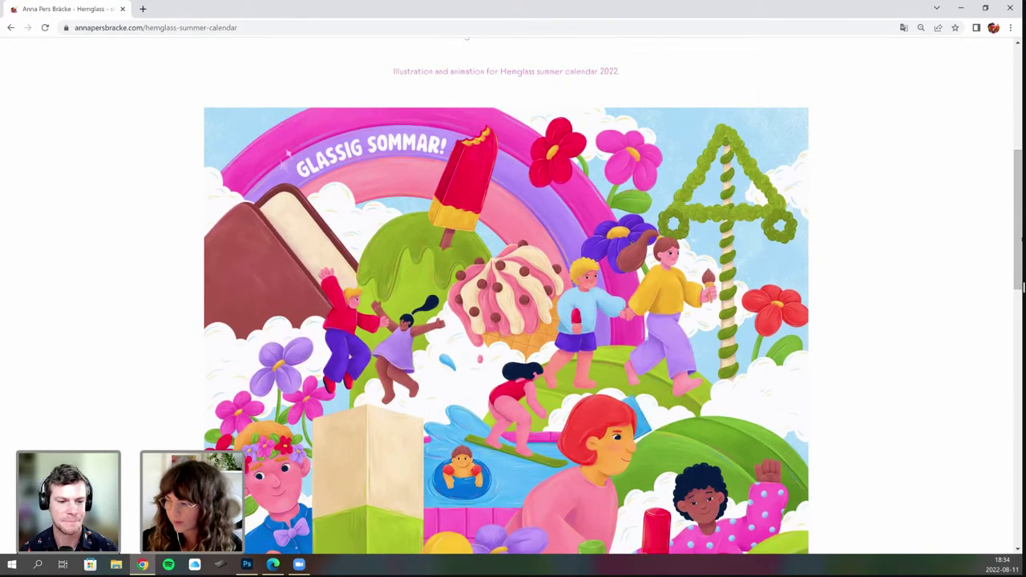
Return to the illustration overview and open the Football project from the gallery.
scroll(1023, 287, up, 2)
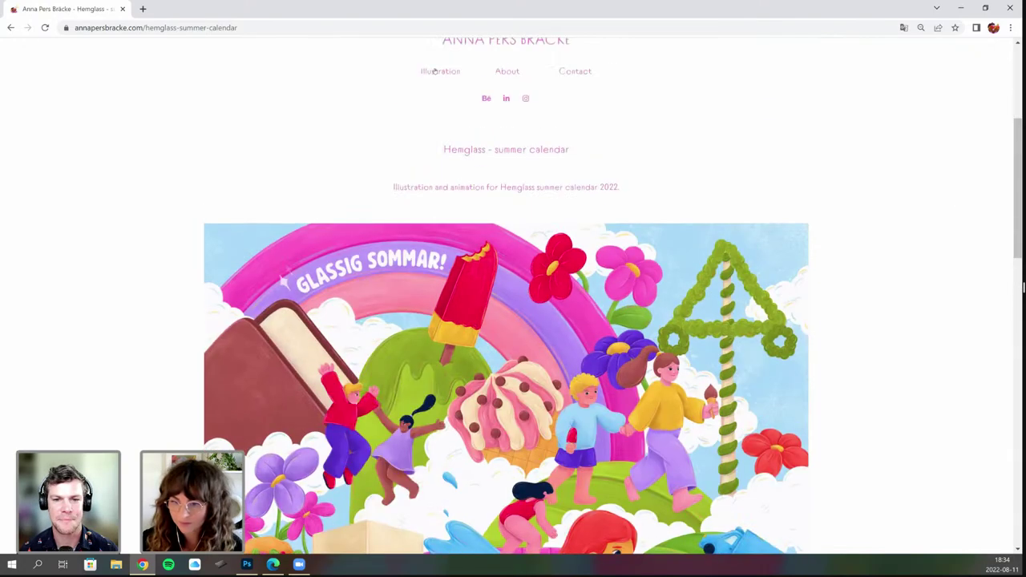
click(440, 71)
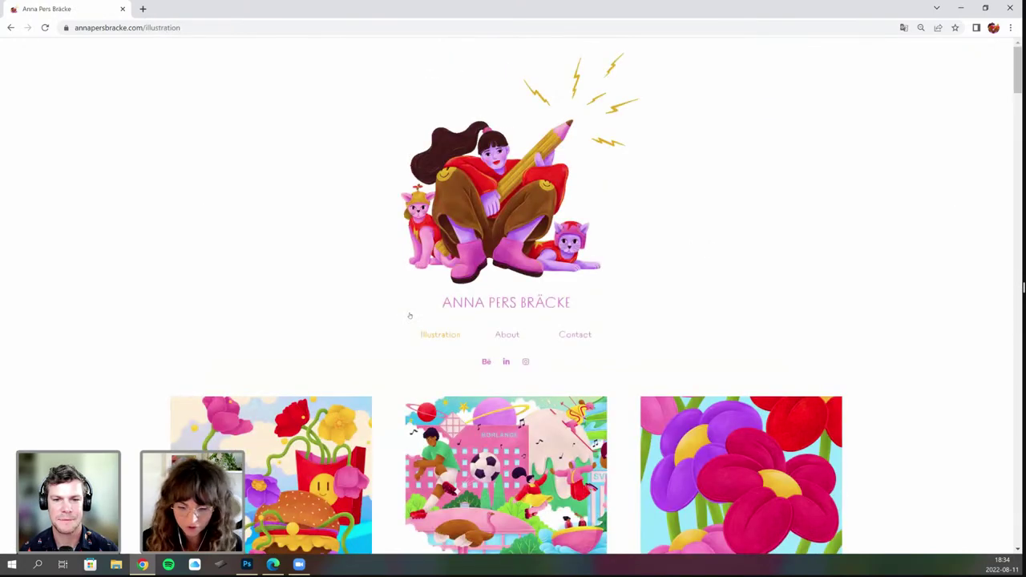
scroll(445, 322, down, 2)
scroll(336, 376, down, 3)
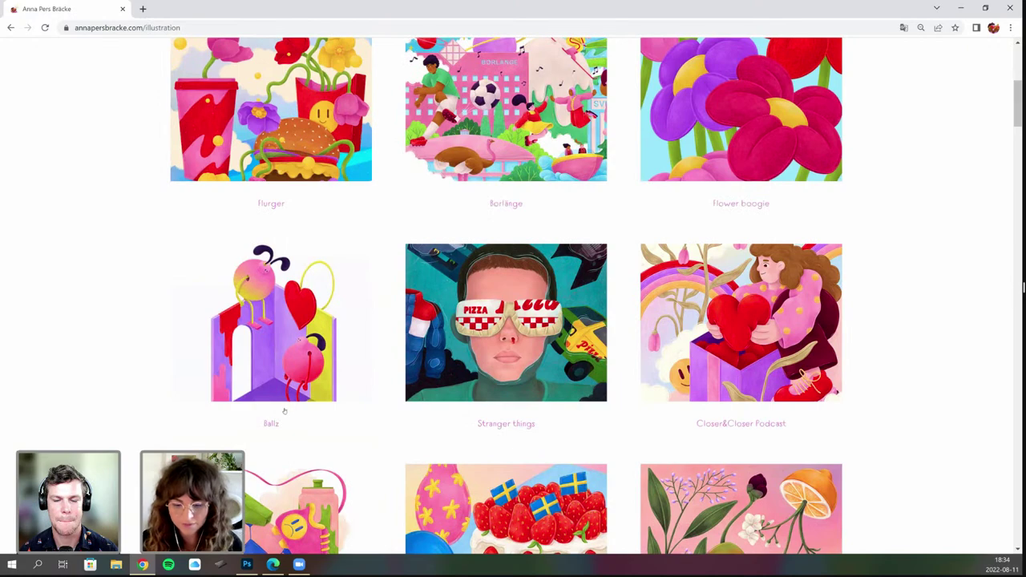
scroll(283, 410, down, 1)
click(284, 405)
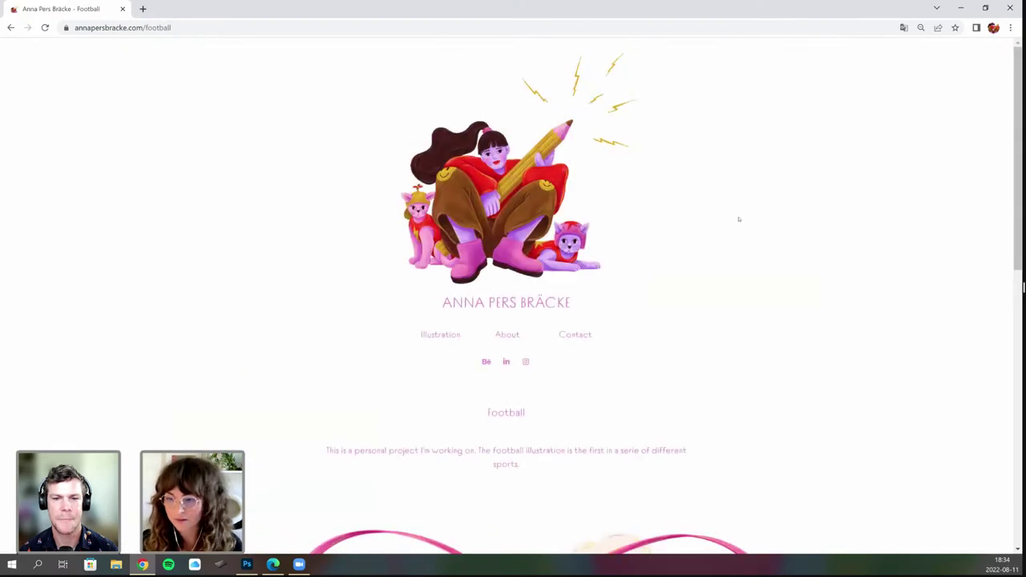
Examine the Football project's description and its illustration of the whistle, ball, bottle and boots.
scroll(810, 208, down, 3)
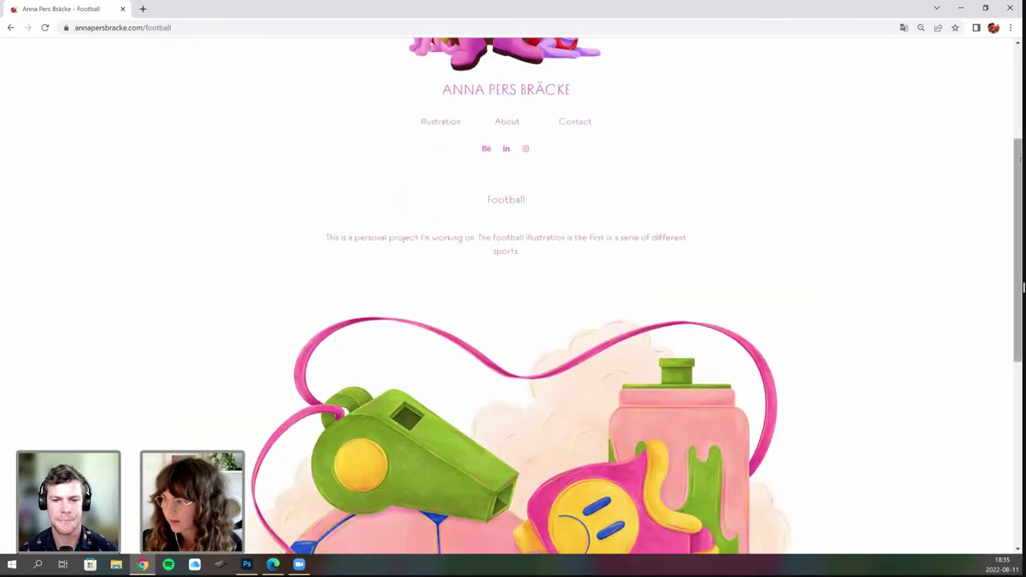
scroll(1020, 160, down, 2)
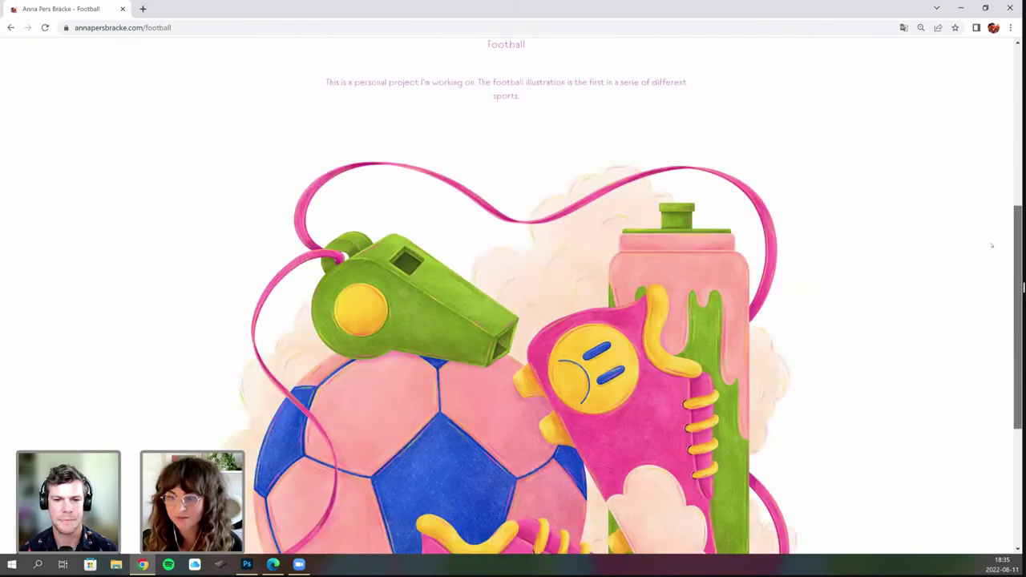
scroll(992, 246, down, 1)
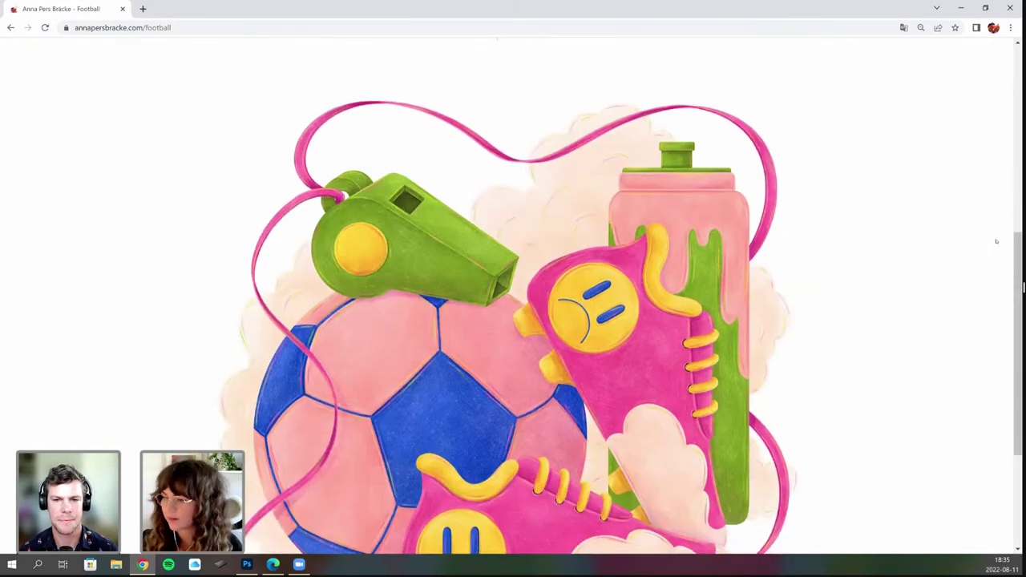
scroll(1012, 272, down, 1)
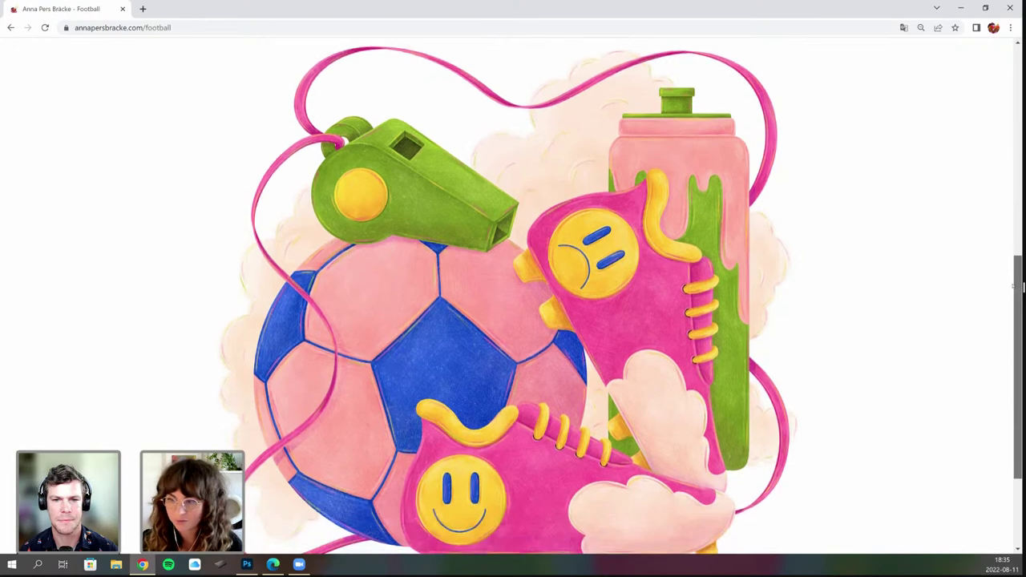
scroll(1012, 289, down, 1)
scroll(1009, 293, down, 1)
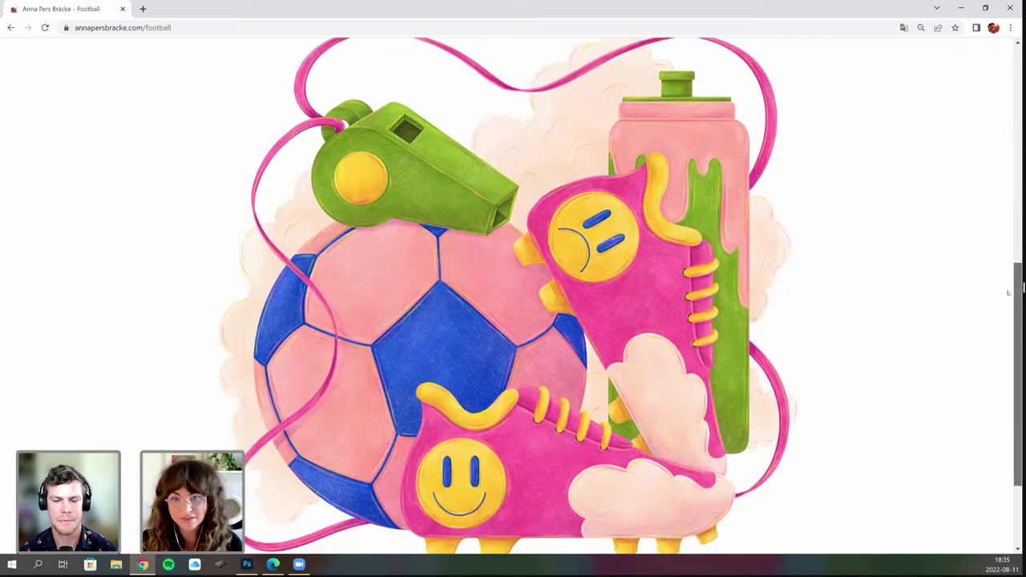
scroll(1009, 295, down, 1)
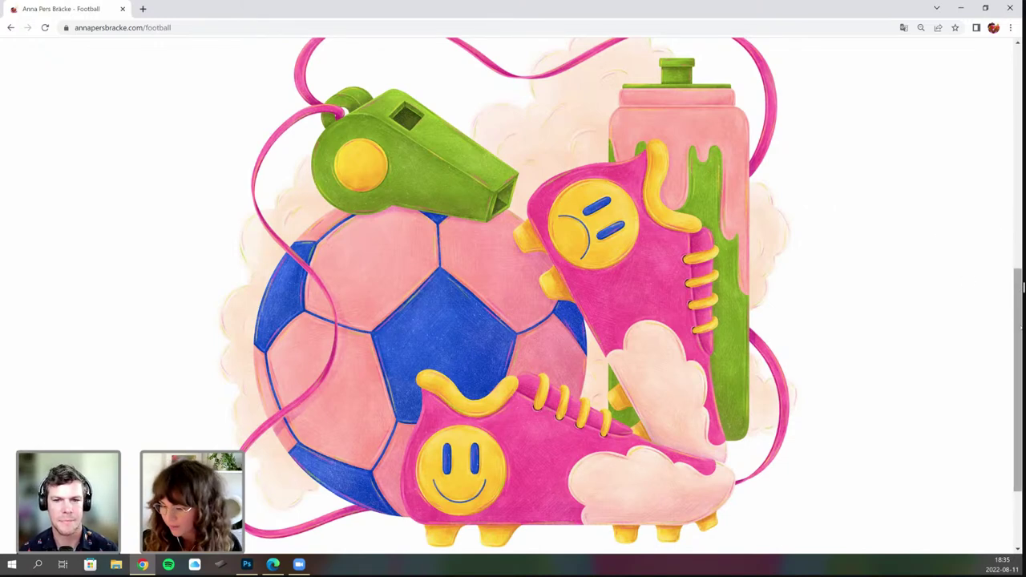
Switch to Photoshop with the boxing.psd illustration and rotate the tilted canvas upright.
scroll(1019, 287, up, 1)
scroll(1023, 287, up, 4)
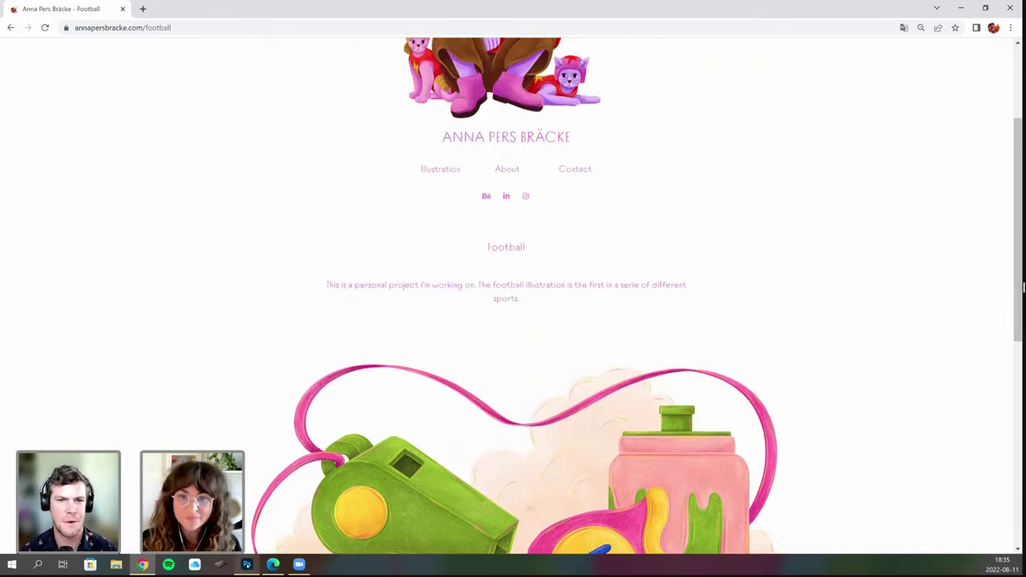
click(248, 564)
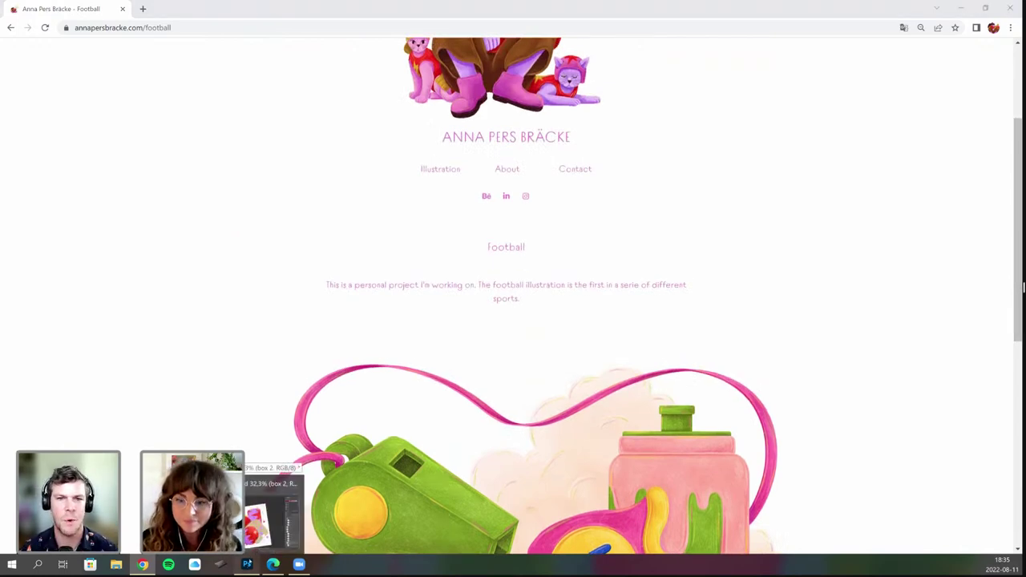
click(247, 564)
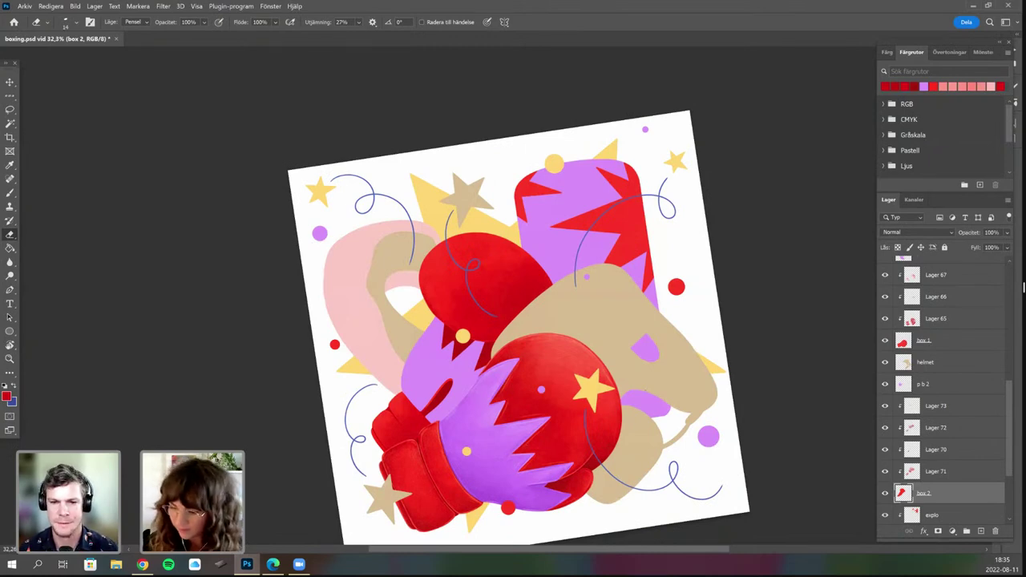
drag(487, 393, 464, 359)
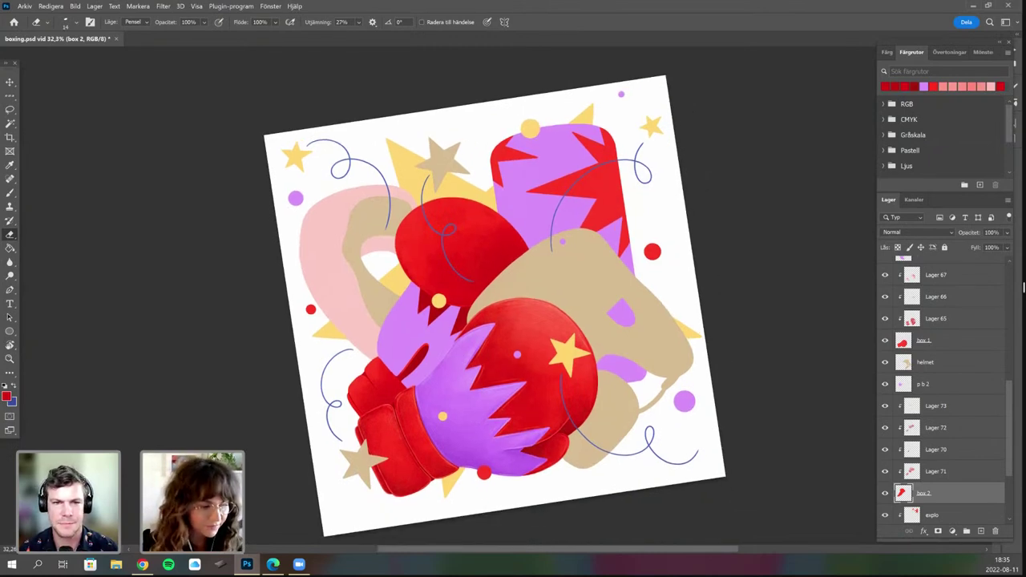
key(r)
drag(509, 482, 503, 483)
Show the Lager 58 kopiera layer with the outlined flat colours, hide it again and make Lager 58 visible.
scroll(946, 385, up, 10)
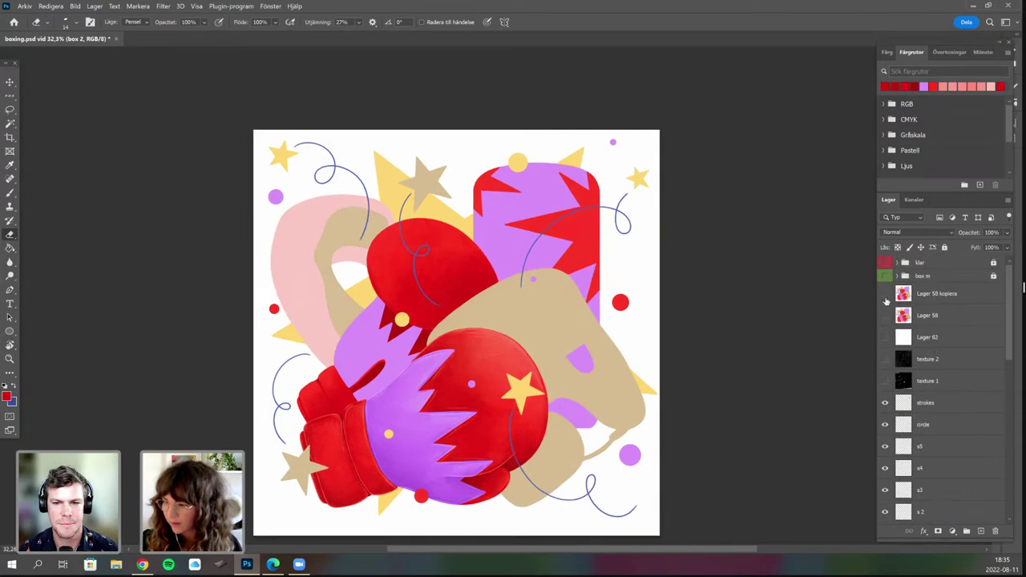
click(886, 293)
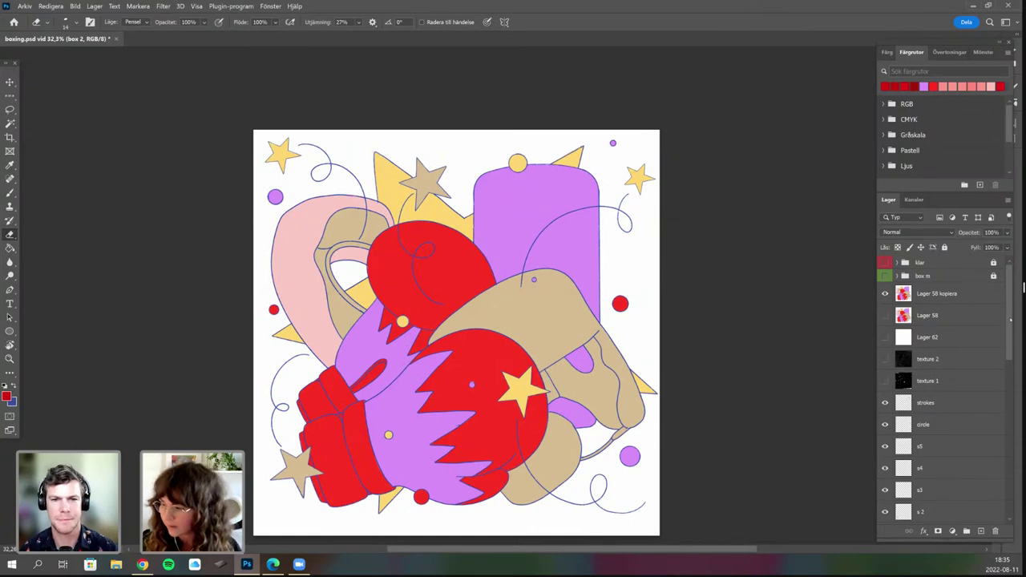
scroll(886, 295, down, 1)
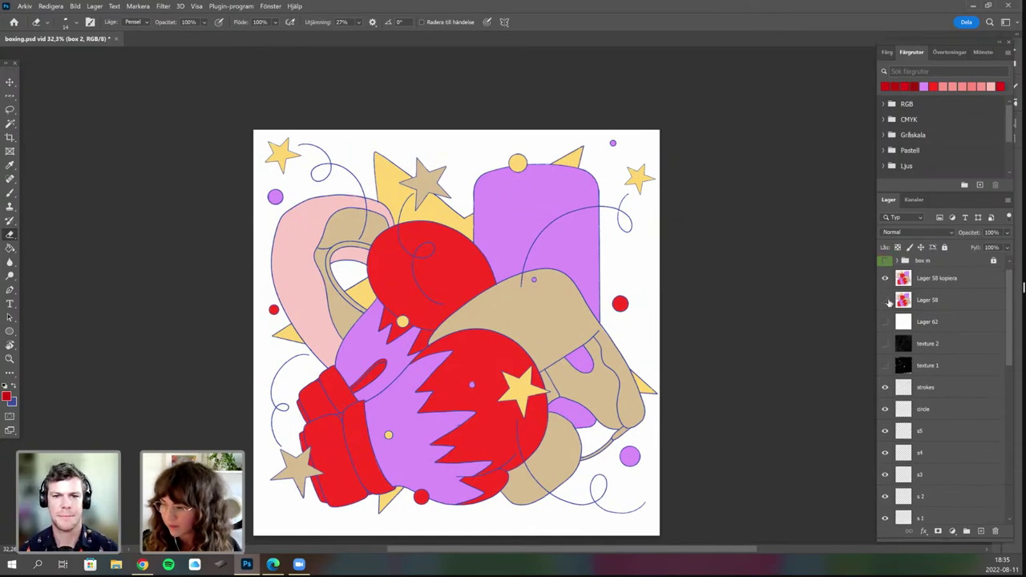
click(885, 278)
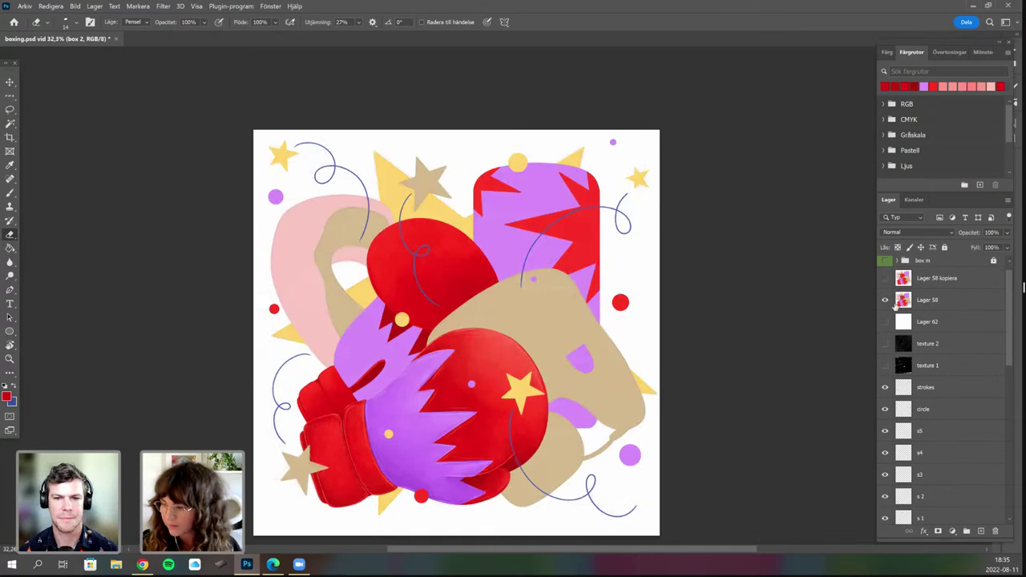
Set the opacity of the Lager 58 layer to 20%.
click(954, 300)
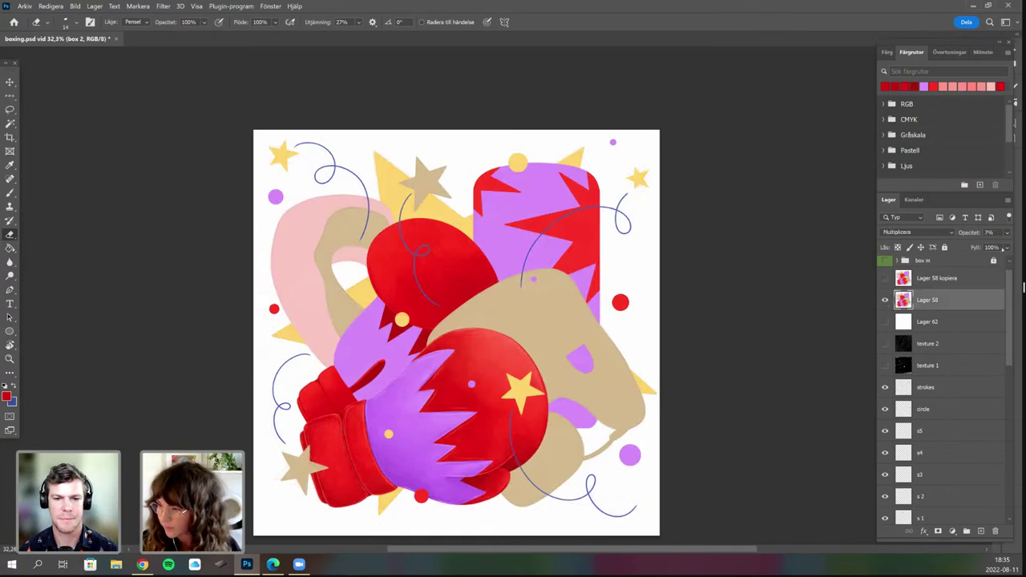
click(1007, 232)
mouse_move(986, 247)
mouse_down()
mouse_move(996, 246)
mouse_move(972, 247)
mouse_up()
Look through the layer stack below Lager 58 and hide the Lager 58 sketch overlay.
scroll(1007, 391, down, 10)
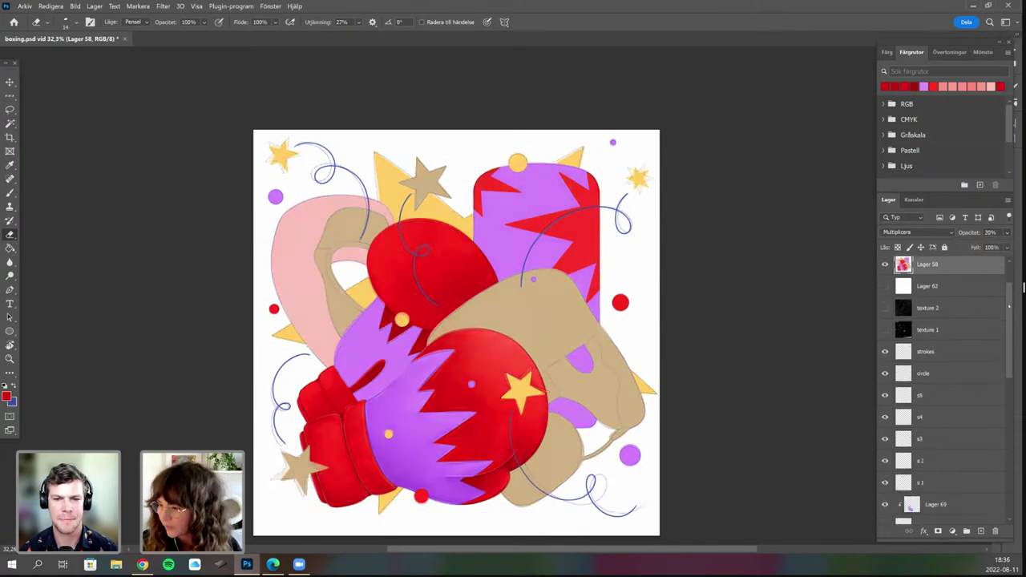
scroll(1007, 390, down, 1)
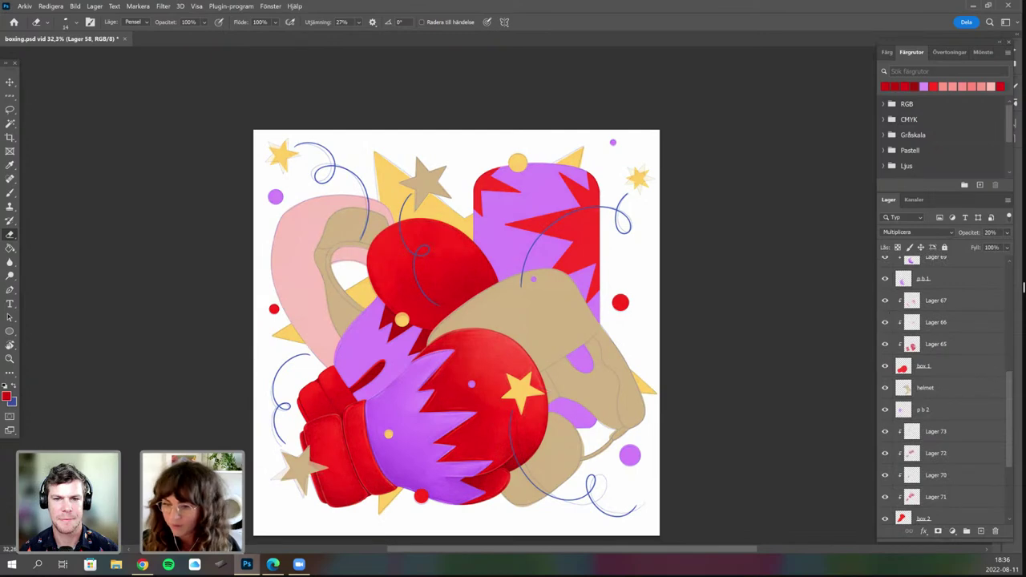
scroll(1012, 350, up, 11)
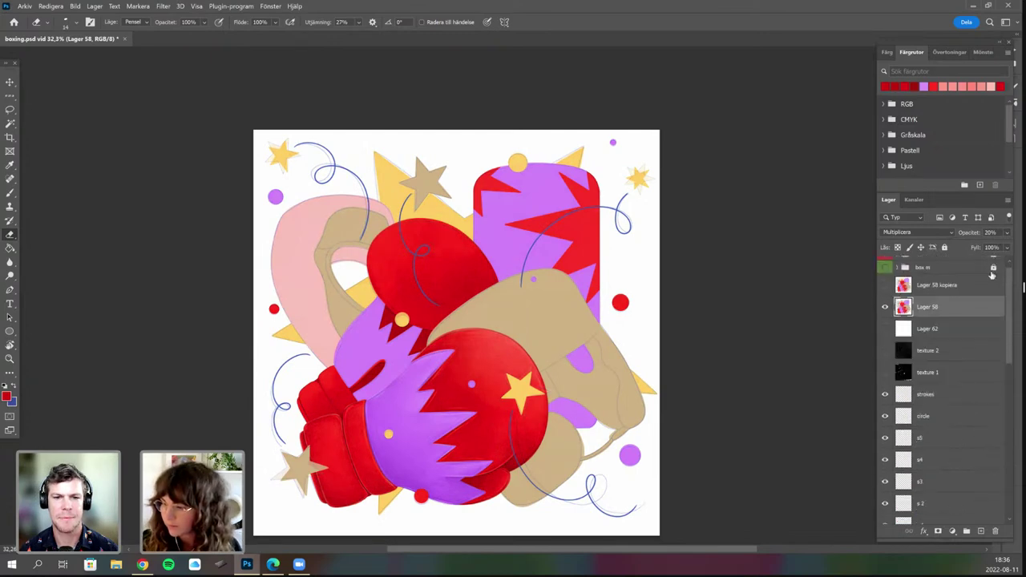
click(885, 315)
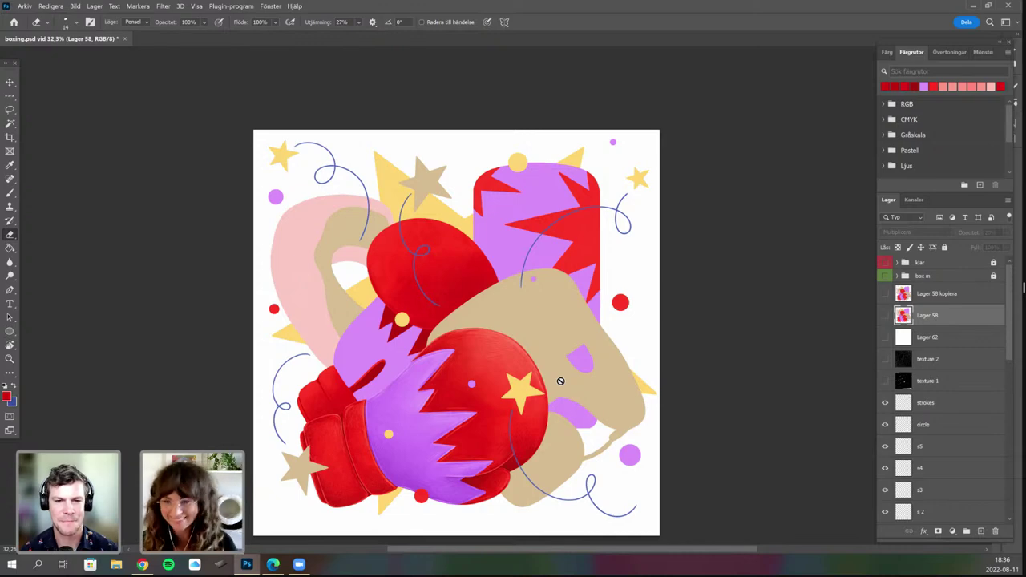
Zoom in on the boxing gloves to 43.5% and select the Lager 66 layer clipped to box 1.
scroll(1011, 341, down, 2)
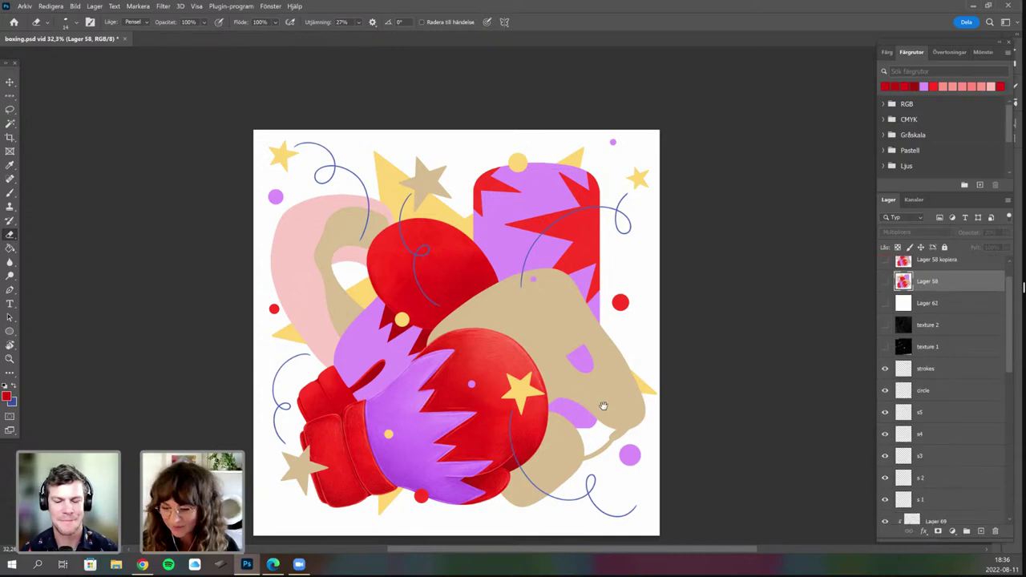
scroll(601, 365, down, 2)
scroll(573, 372, up, 3)
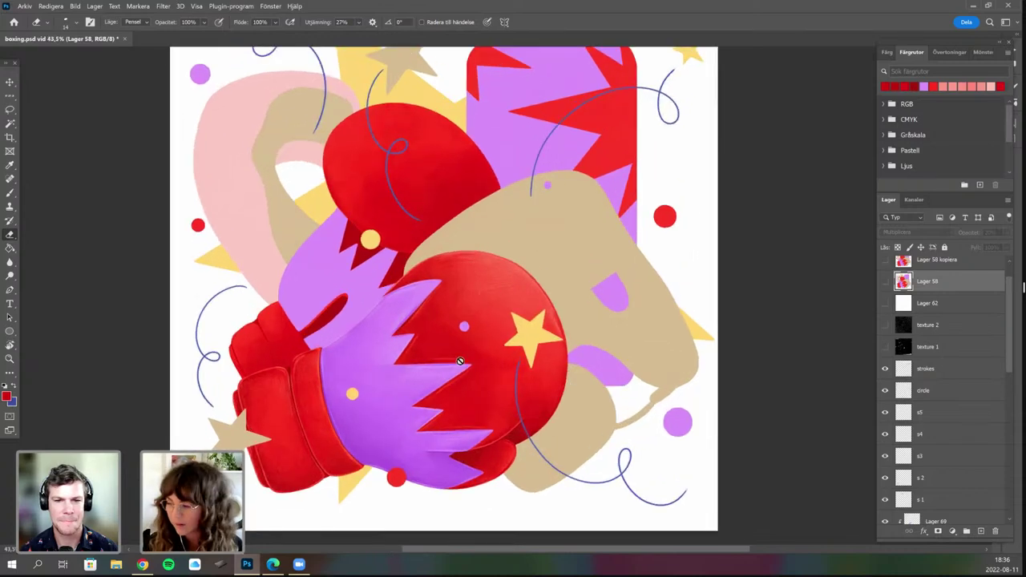
scroll(1007, 383, down, 5)
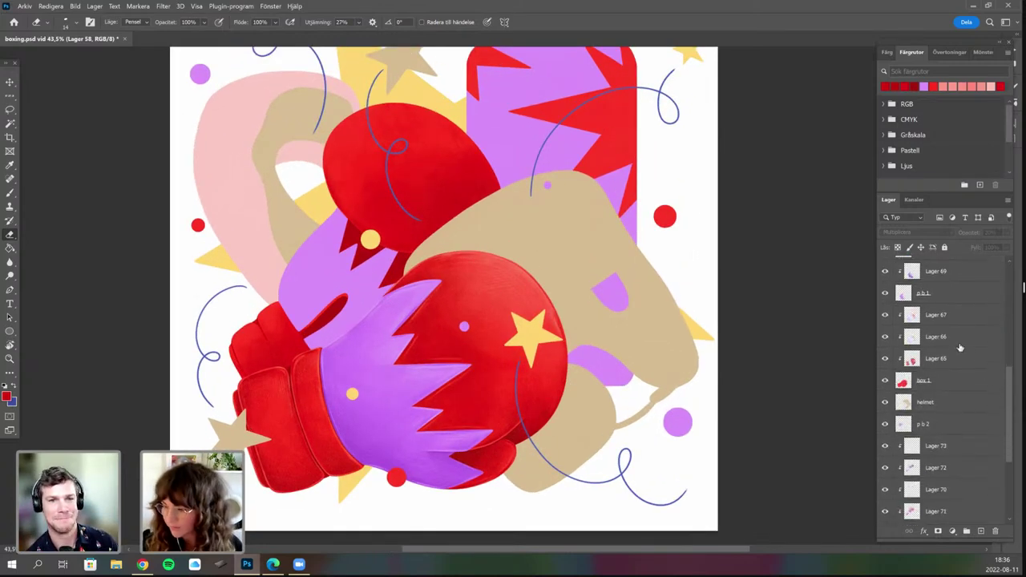
click(951, 331)
scroll(1006, 369, up, 1)
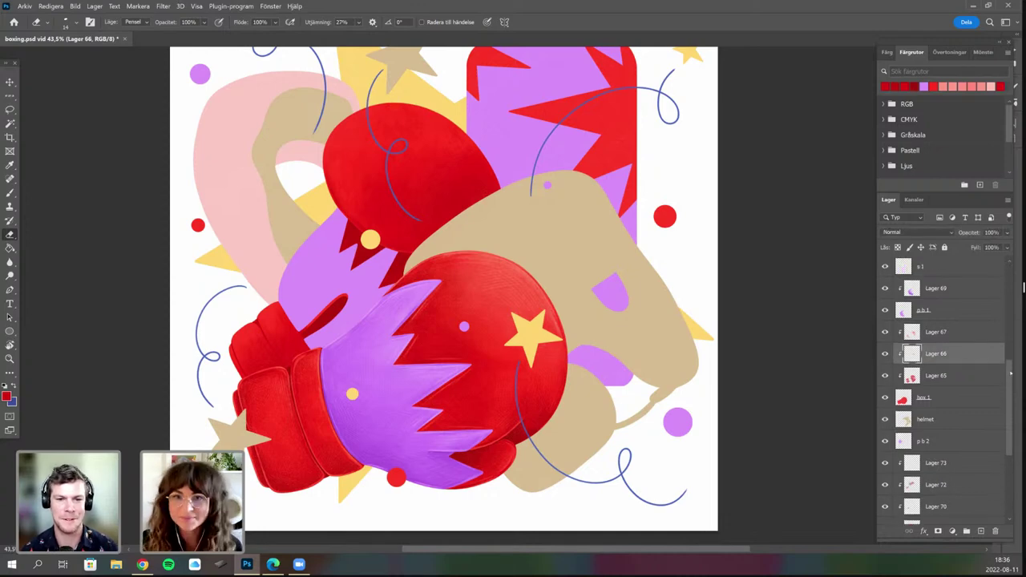
Toggle the visibility of Lager 67 to compare the gloves with and without its details, leaving it hidden.
click(887, 332)
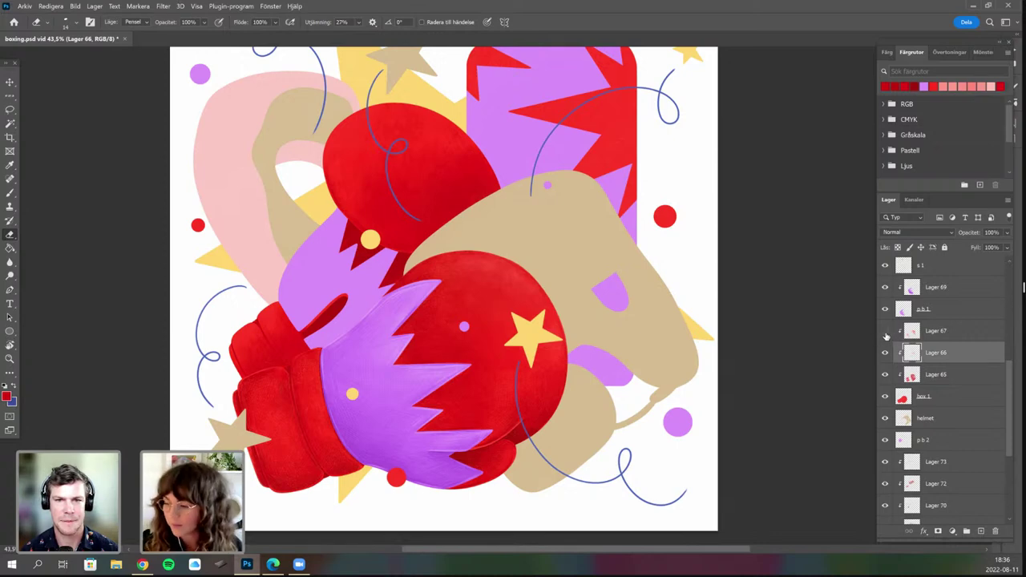
click(886, 332)
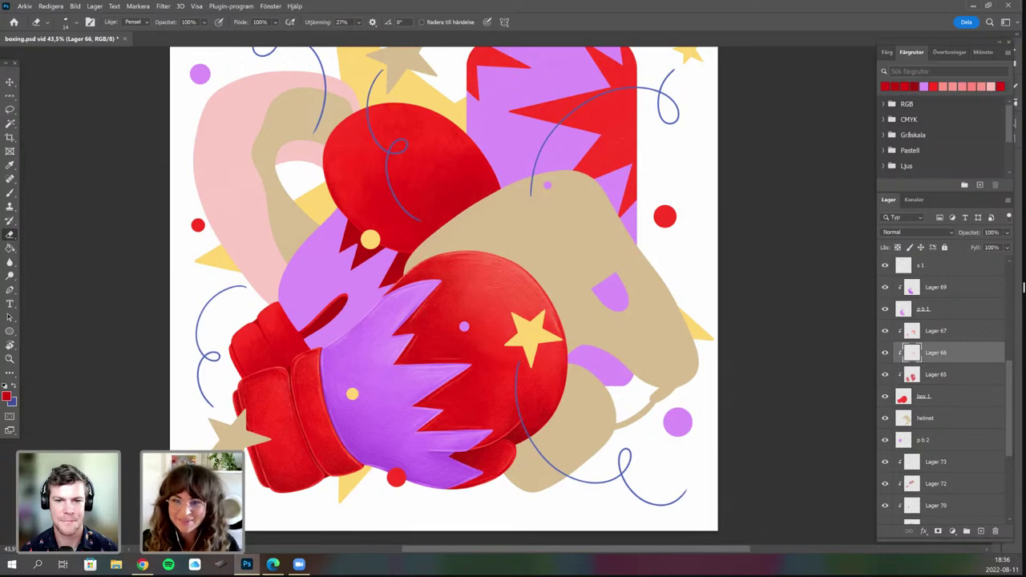
click(886, 332)
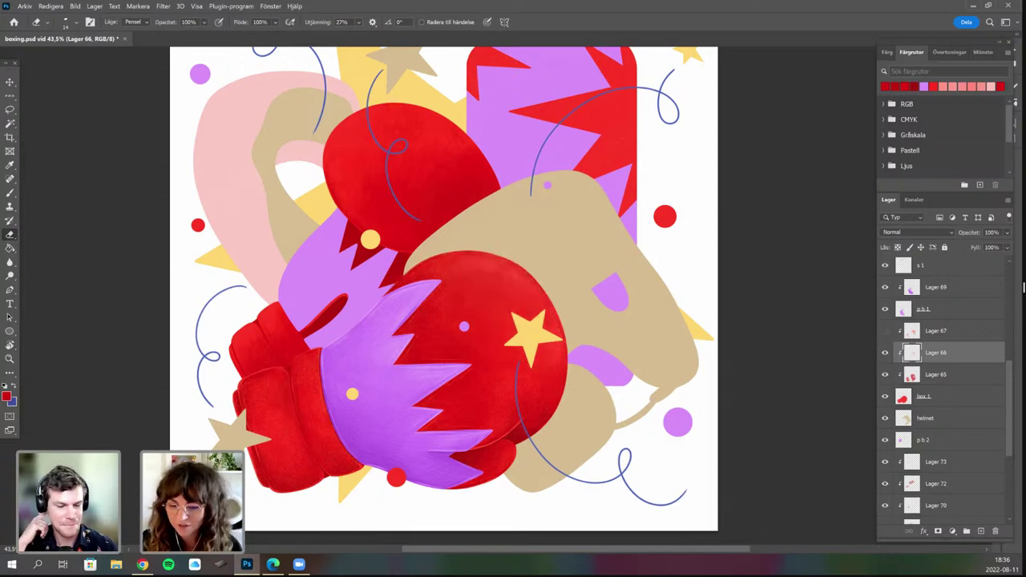
Toggle the visibility of Lager 67 to compare the gloves with and without its highlights, leaving it visible.
click(886, 332)
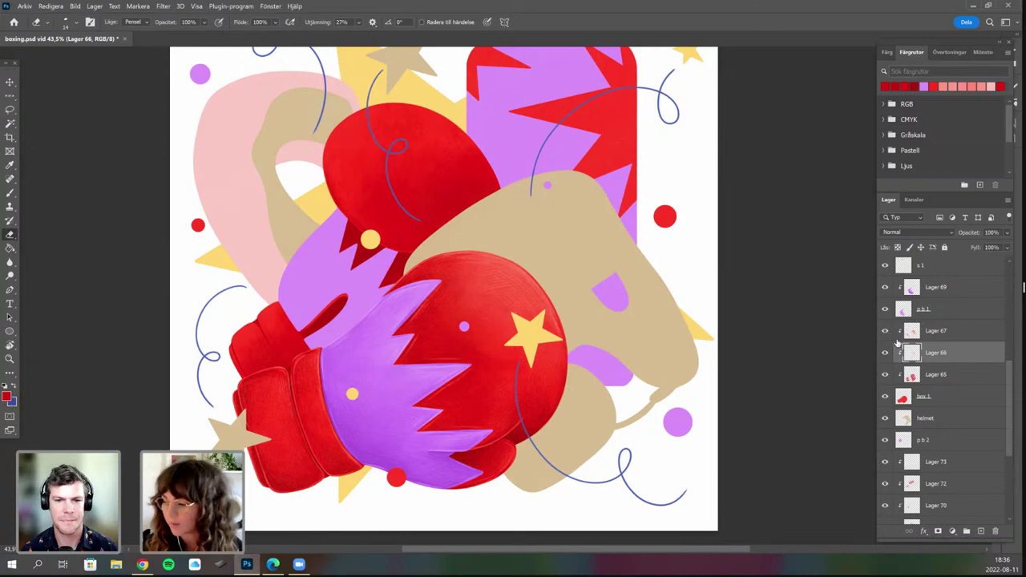
click(886, 332)
click(886, 332)
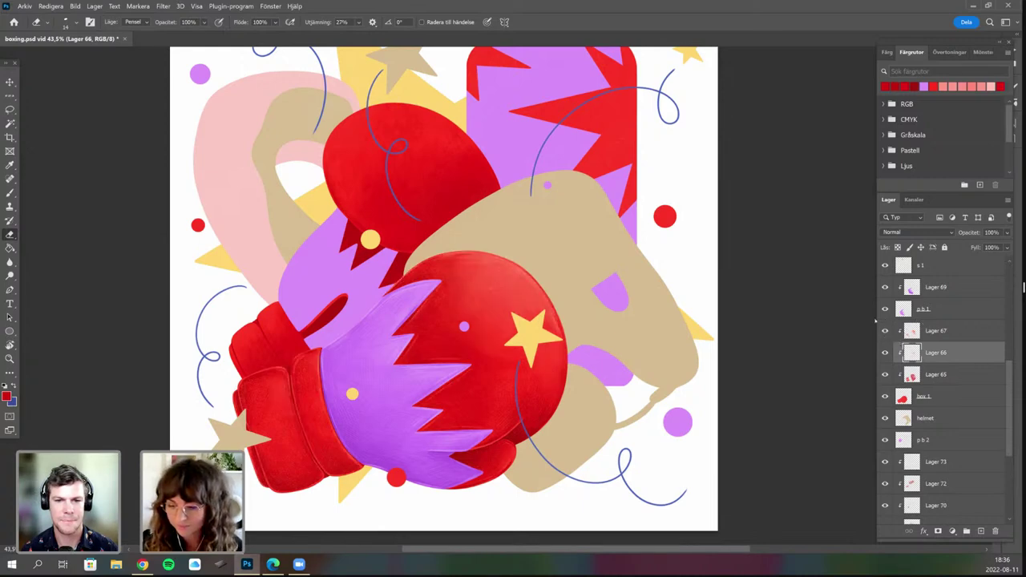
drag(553, 350, 542, 404)
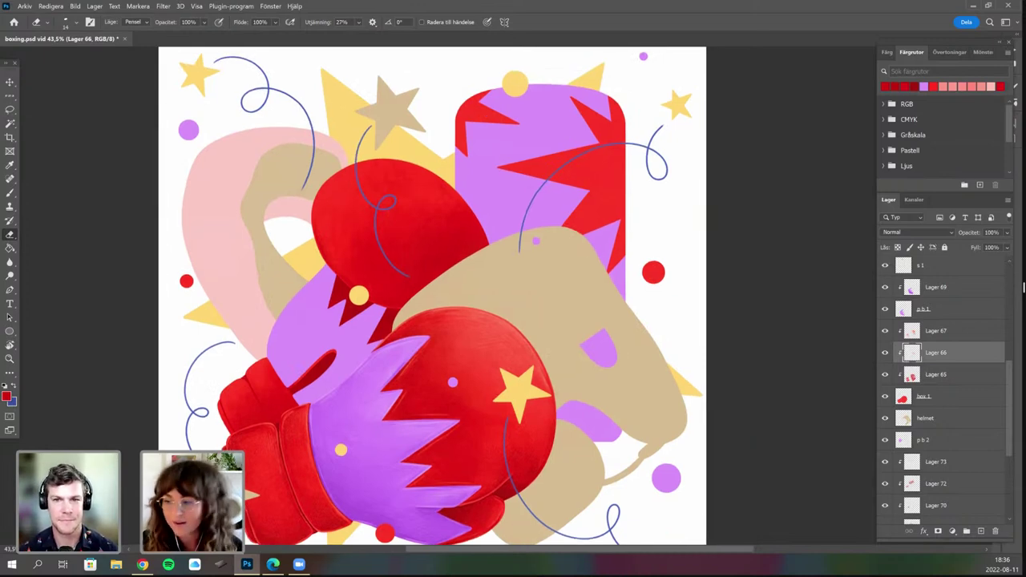
drag(1011, 375, 1012, 364)
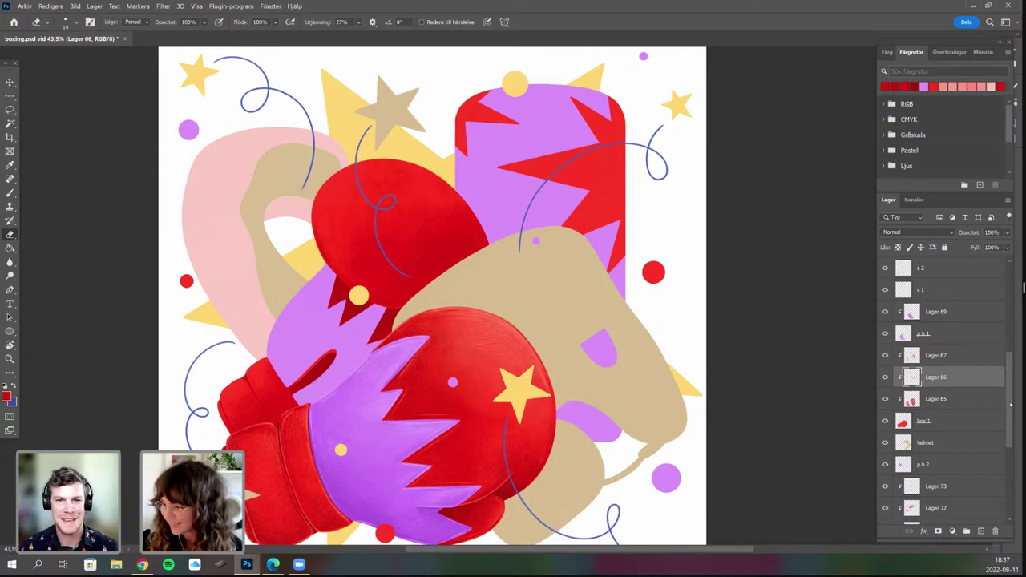
Select the Lager 73 layer clipped to box 2 and activate the Brush tool for shading the back glove's cuff.
scroll(946, 392, down, 2)
scroll(946, 393, down, 1)
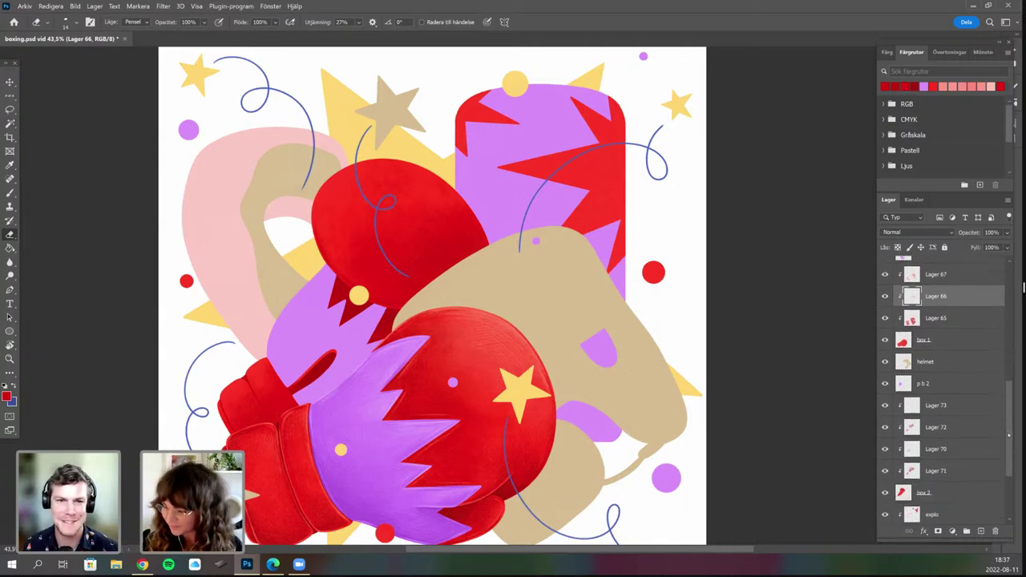
click(950, 406)
scroll(609, 374, up, 2)
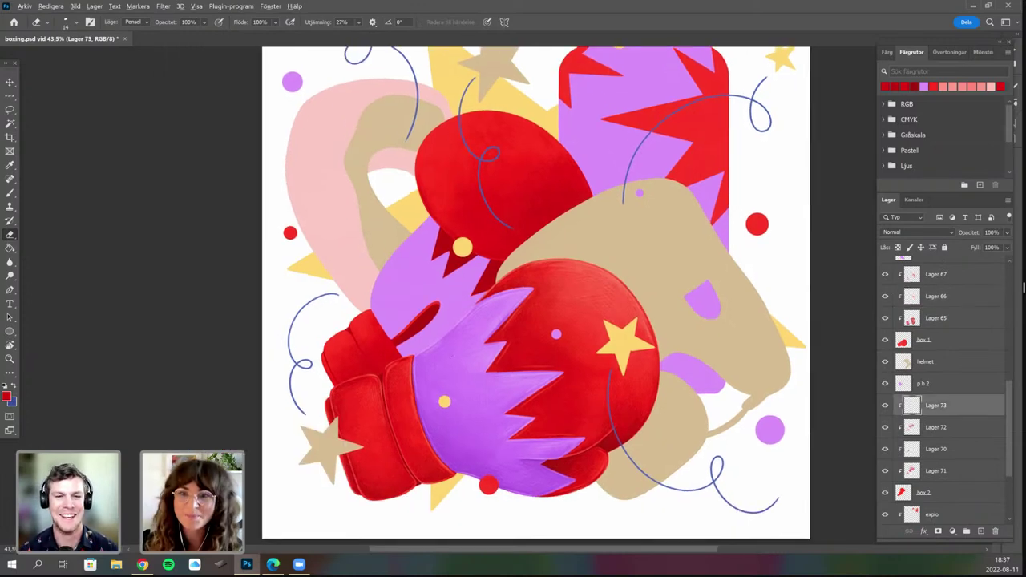
scroll(538, 386, up, 2)
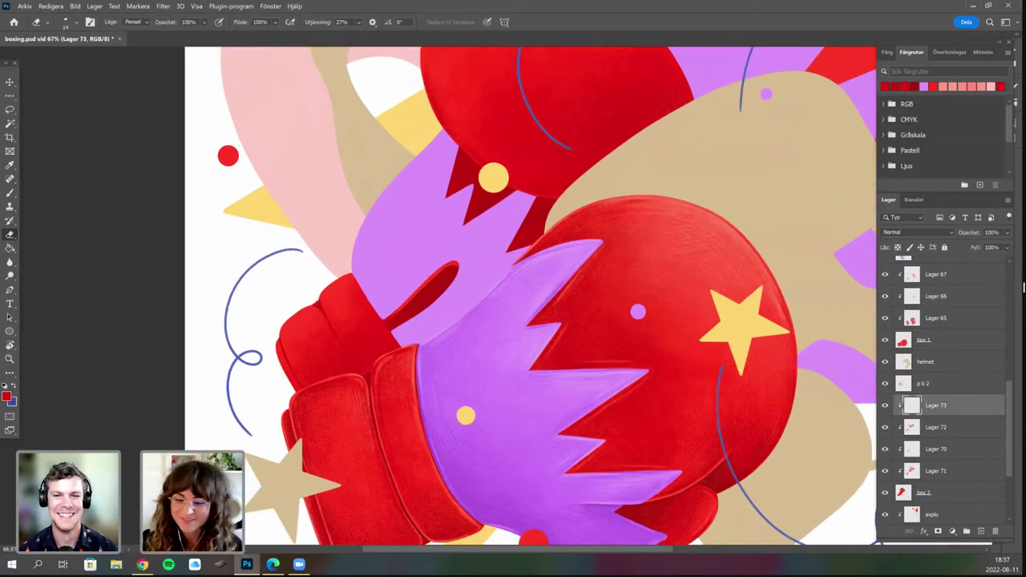
scroll(463, 405, up, 2)
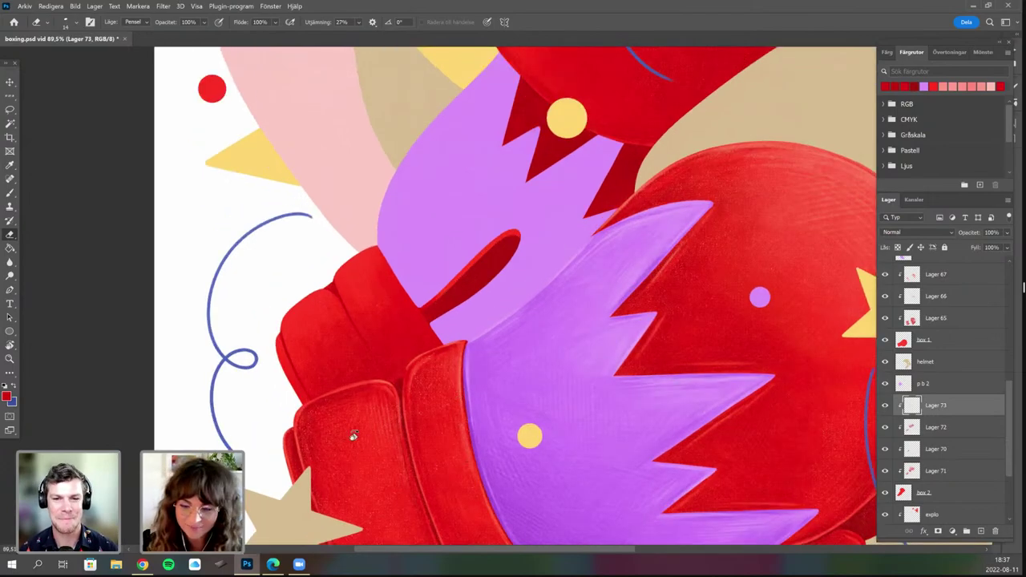
drag(385, 392, 366, 367)
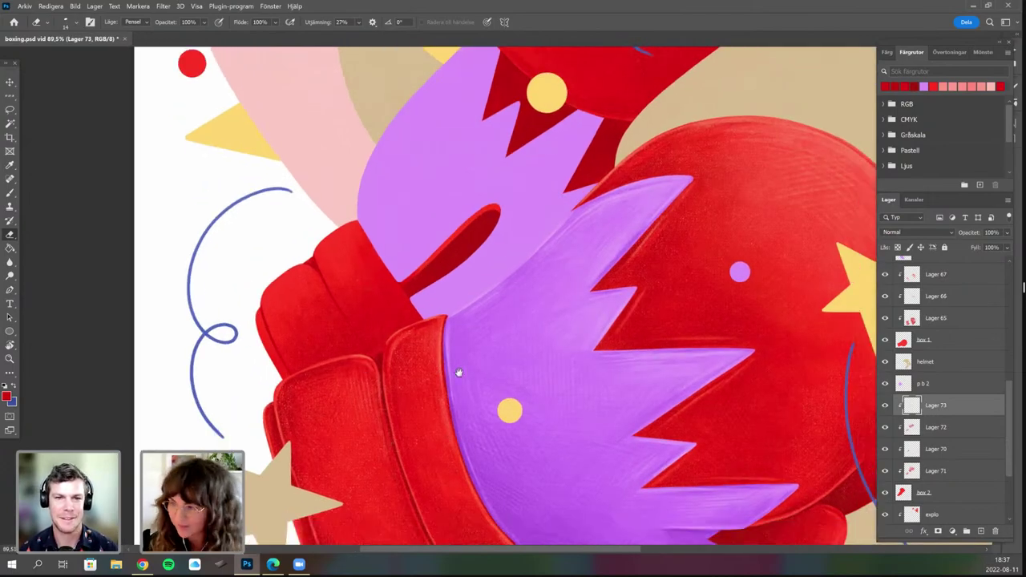
scroll(461, 360, up, 3)
key(b)
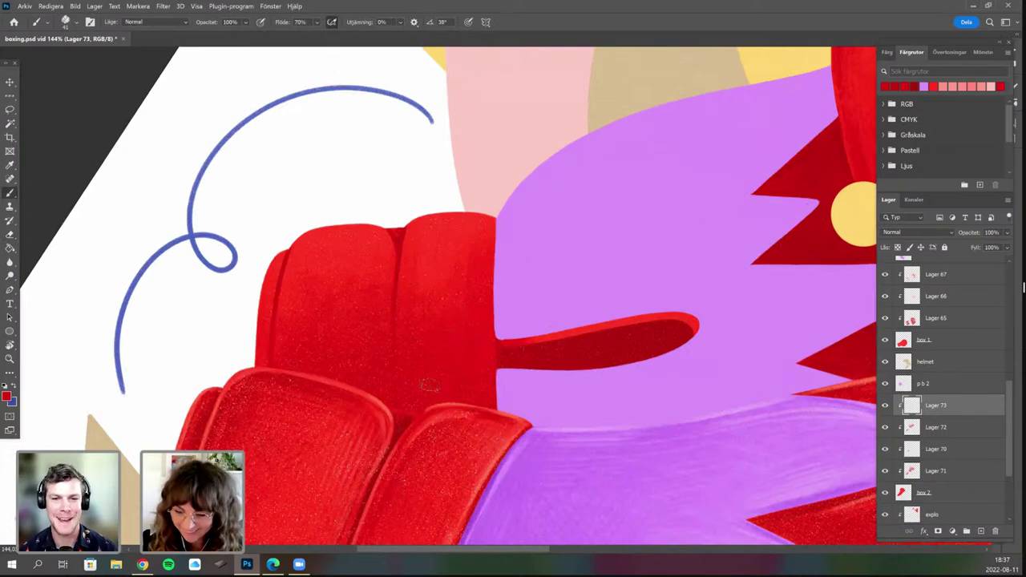
Try the gouache supreme brush at 24 px and a finer round brush at 23 px for the back glove's cuff.
right_click(486, 266)
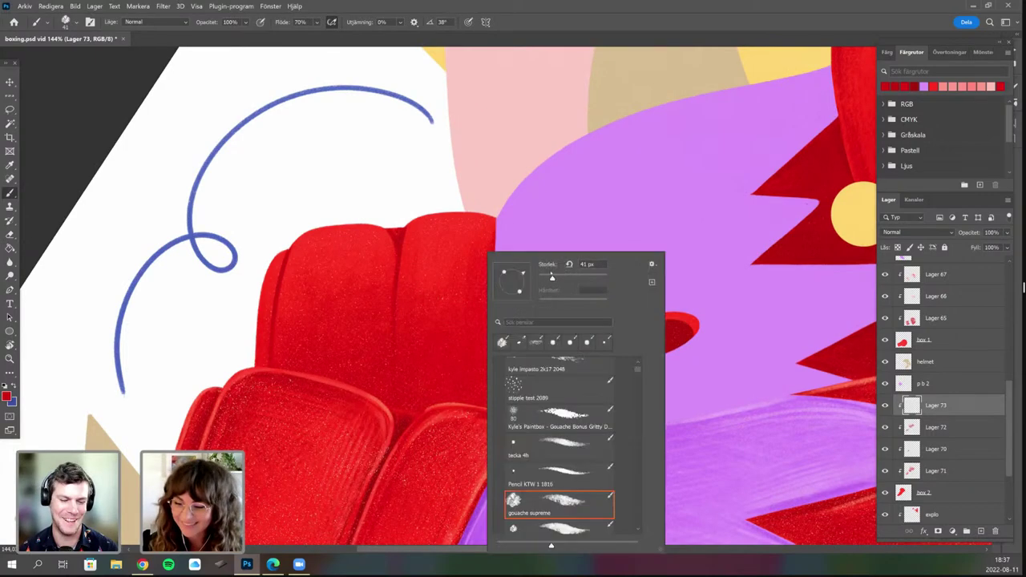
drag(553, 277, 550, 277)
key(Return)
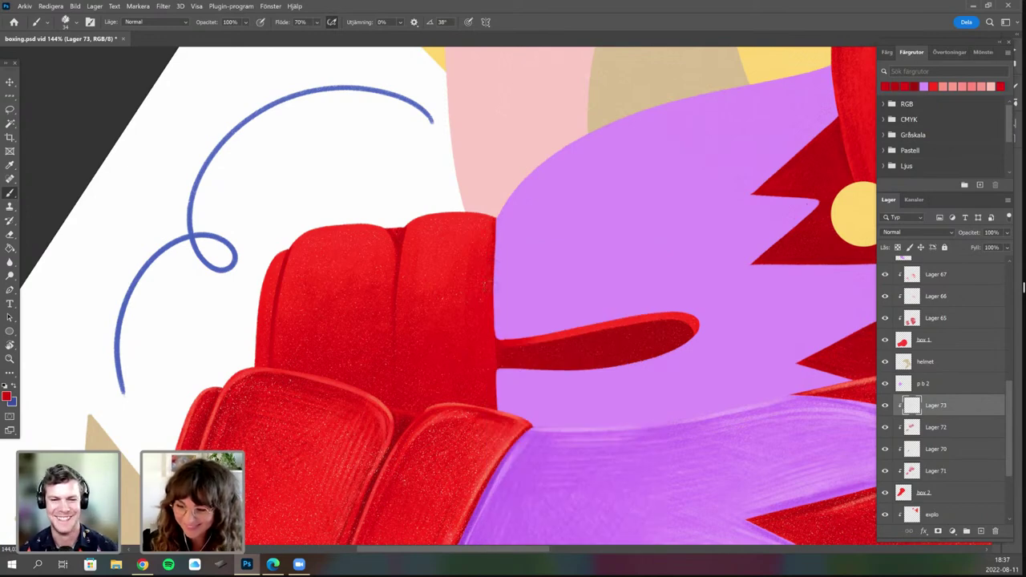
drag(469, 324, 477, 309)
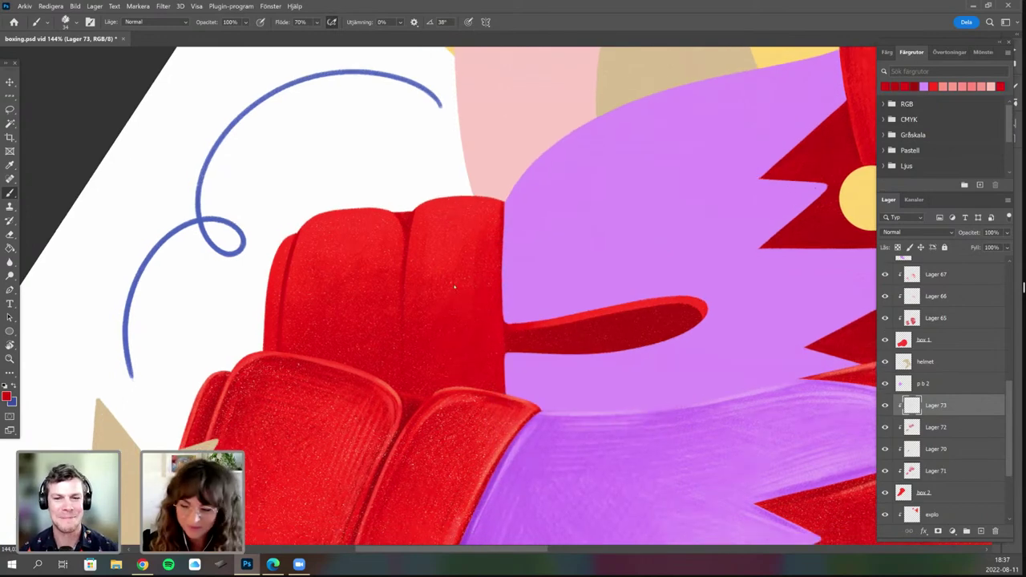
right_click(440, 284)
click(522, 342)
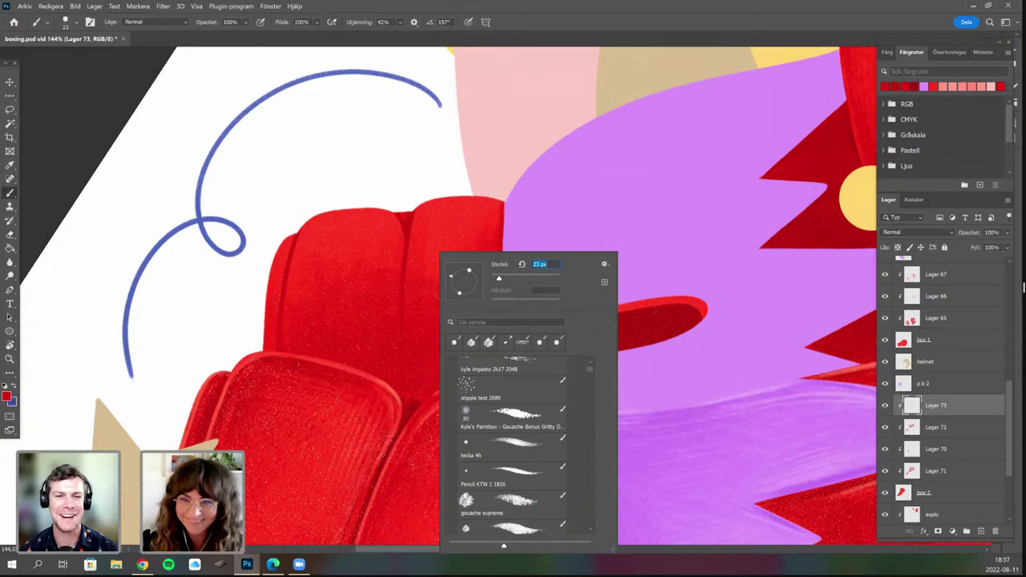
key(Return)
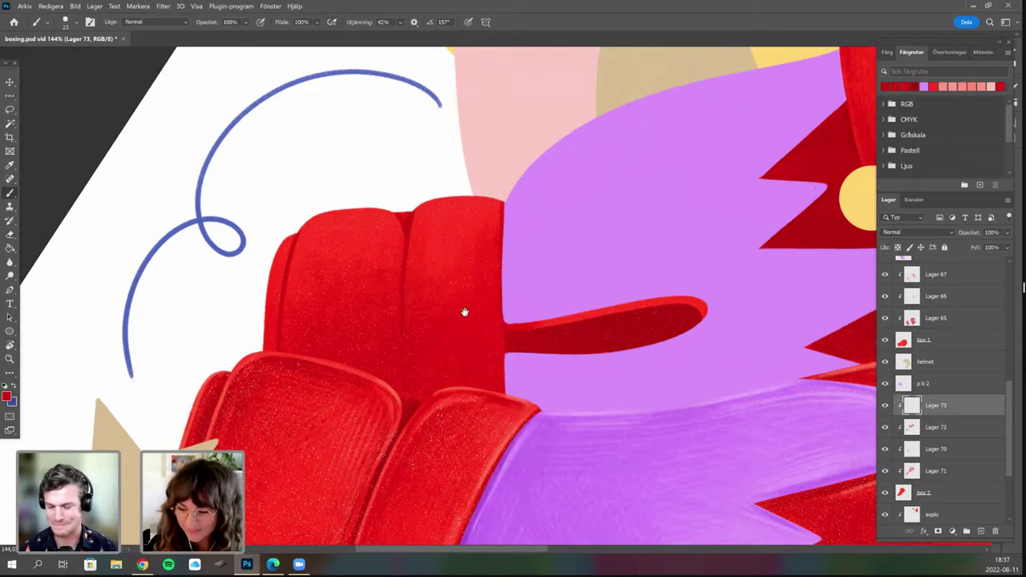
scroll(465, 310, down, 2)
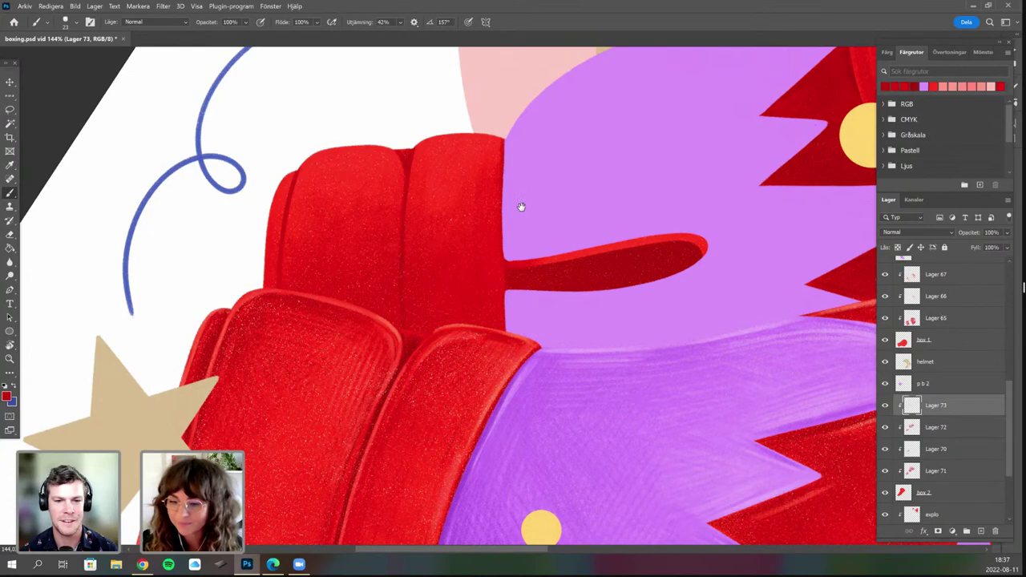
drag(496, 375, 465, 396)
key(r)
drag(566, 350, 586, 322)
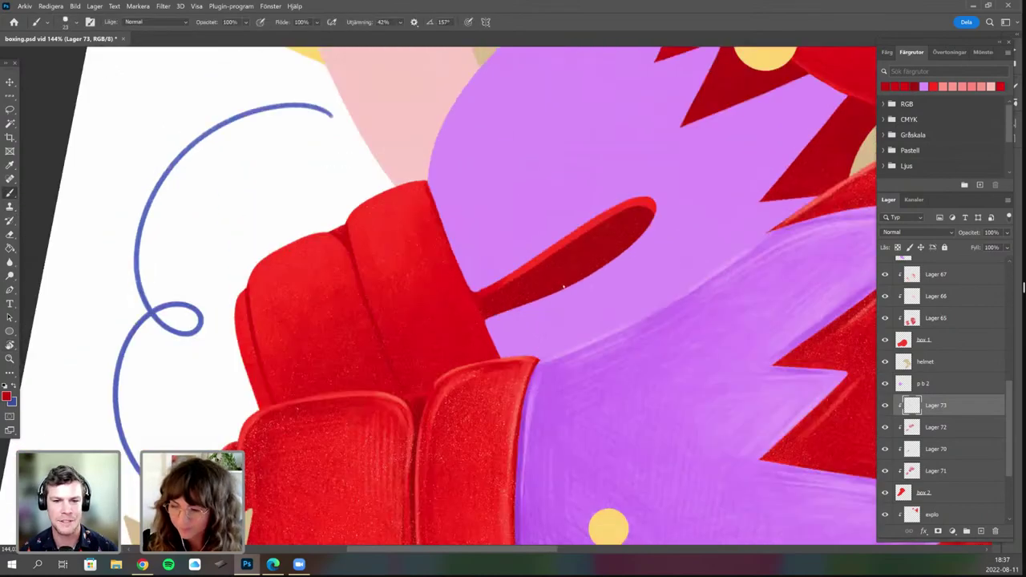
Switch back to the gouache supreme brush, set its size to 44 px, and start shading the back glove's cuff.
right_click(502, 286)
click(551, 342)
drag(562, 278, 568, 278)
click(444, 322)
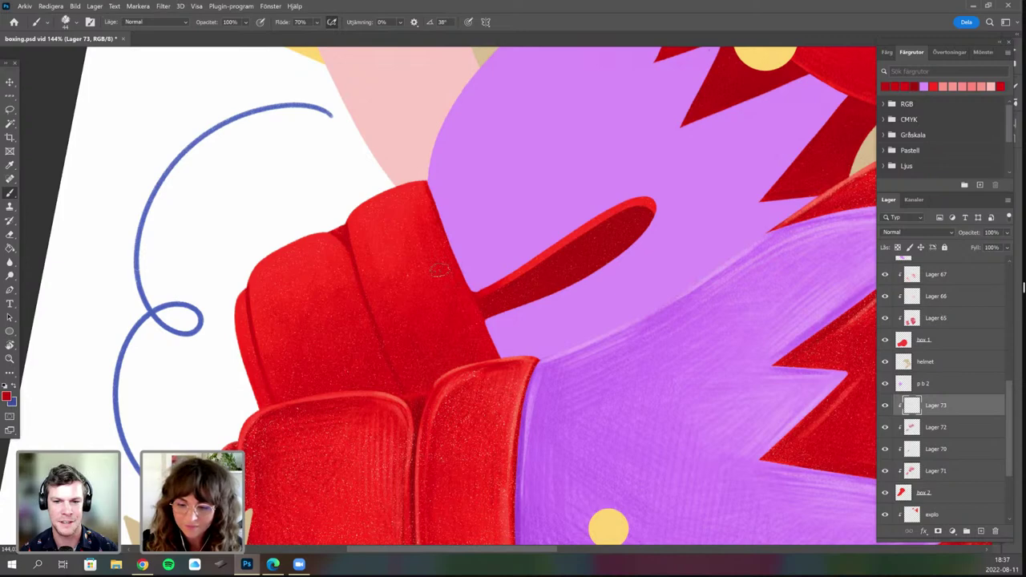
mouse_move(373, 305)
mouse_down()
mouse_move(400, 277)
mouse_move(428, 290)
mouse_up()
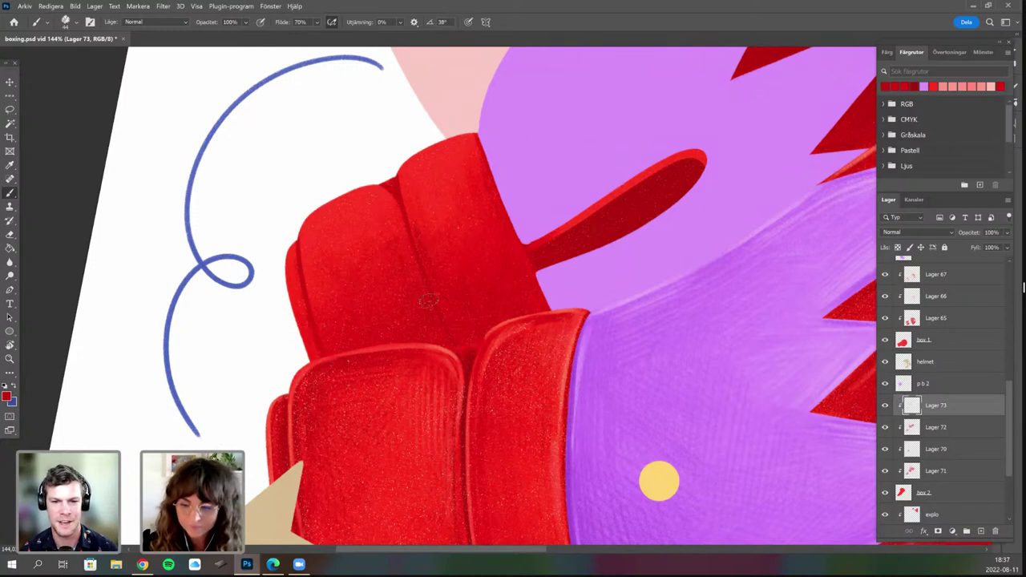
Paint darker red shading along the fold between the two cuff sections on Lager 73, turning the canvas to suit the strokes.
key(r)
drag(510, 423, 545, 336)
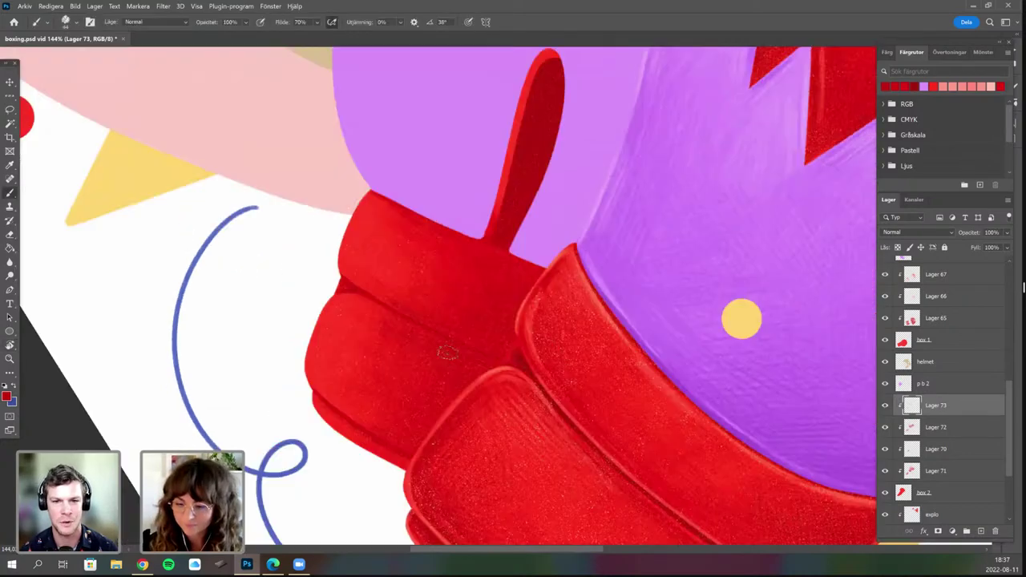
drag(467, 371, 495, 295)
key(r)
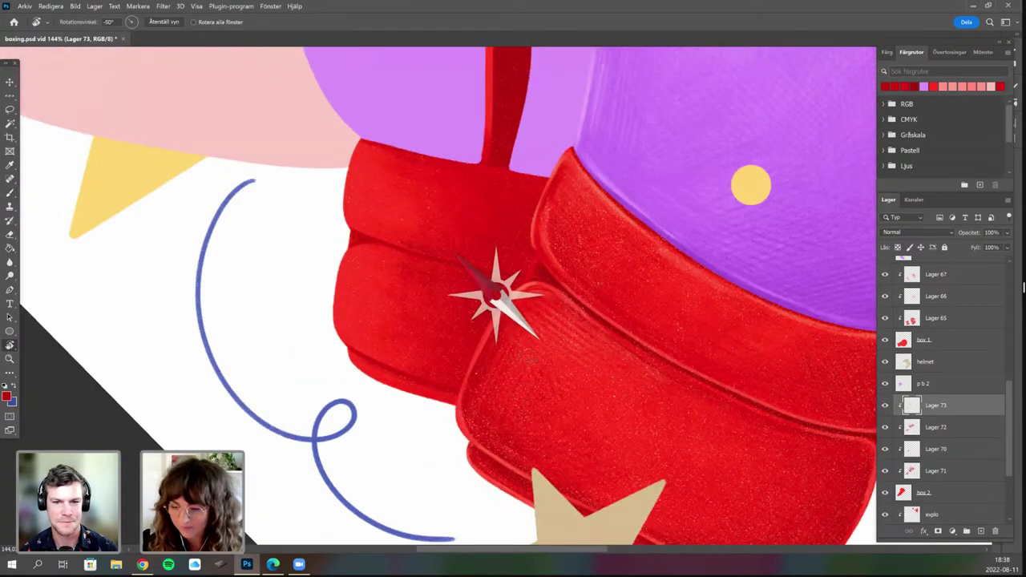
drag(521, 357, 565, 311)
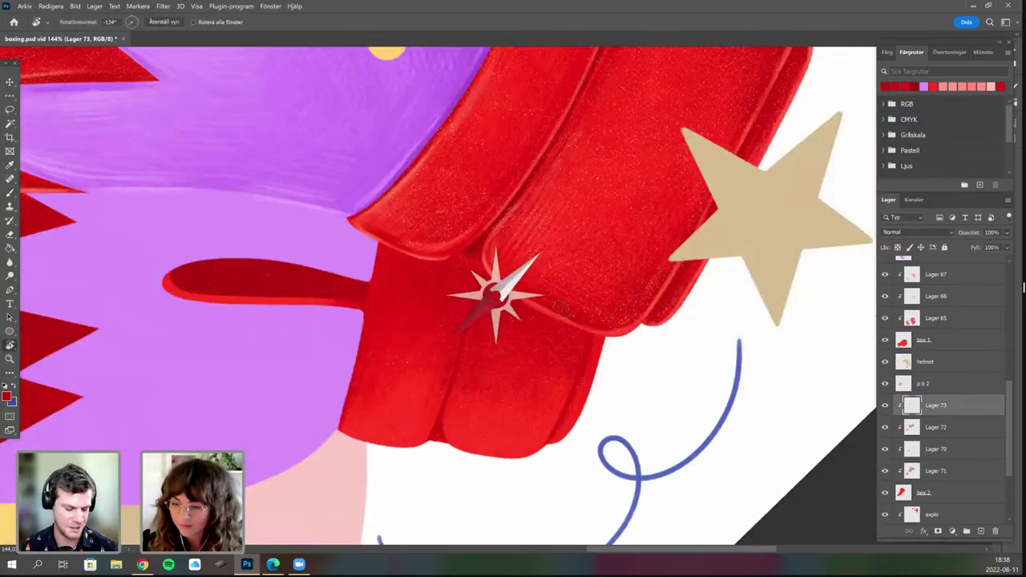
drag(446, 371, 451, 263)
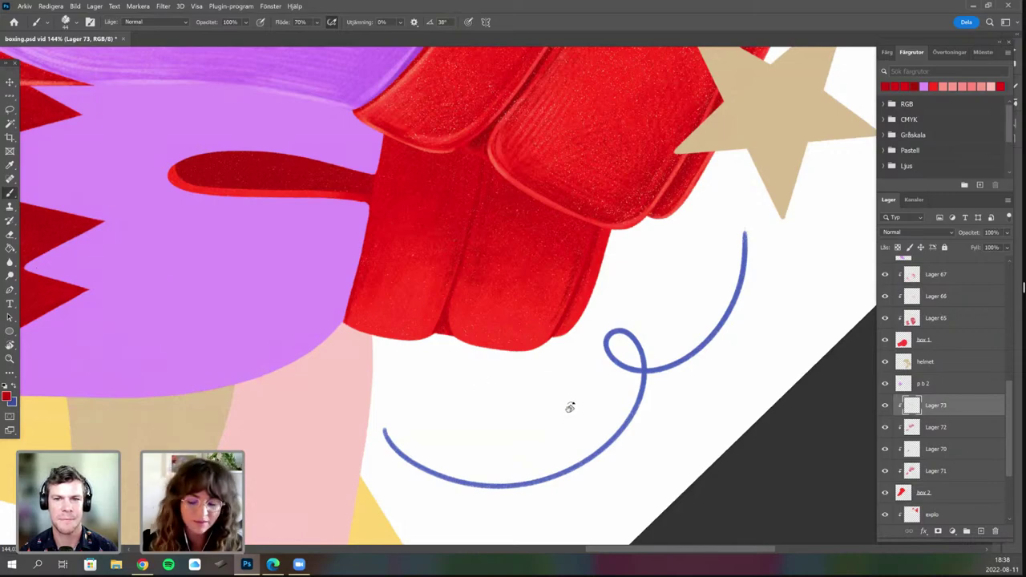
Build up gouache shading across both sections of the back glove's cuff, towards its folds and outer edge.
drag(421, 251, 431, 323)
key(r)
drag(445, 377, 486, 373)
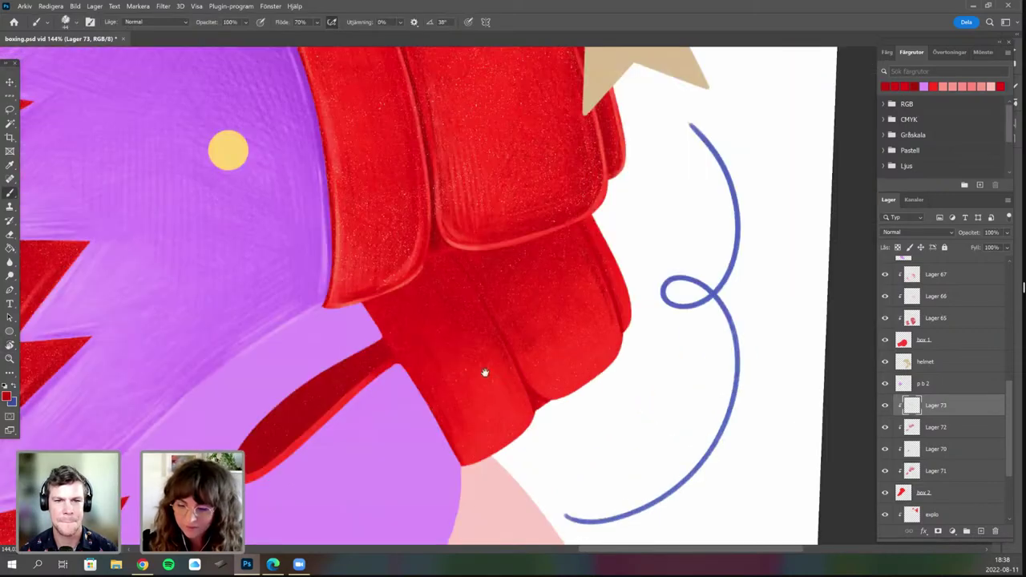
drag(526, 272, 535, 226)
scroll(647, 203, down, 1)
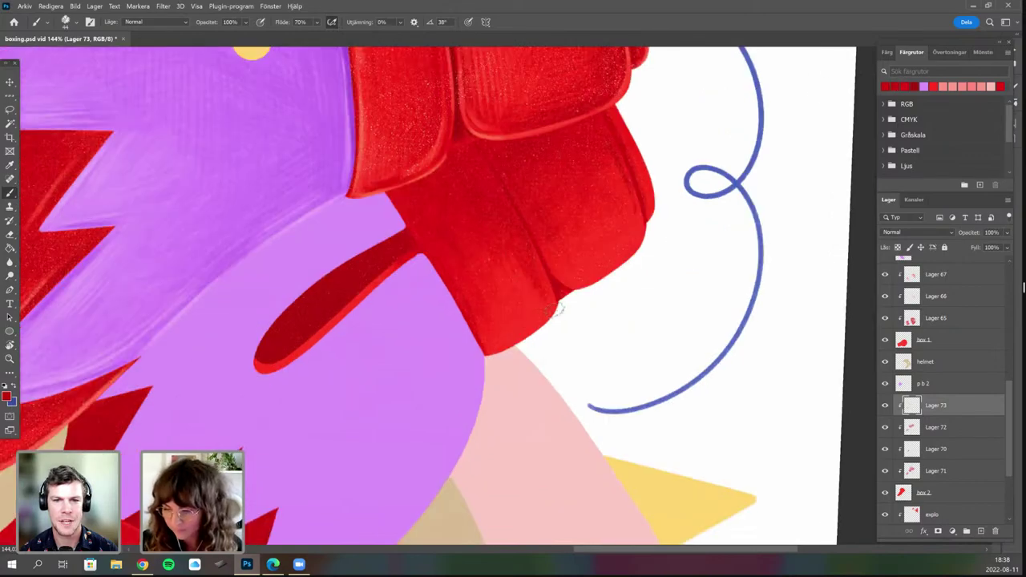
key(r)
drag(632, 265, 641, 244)
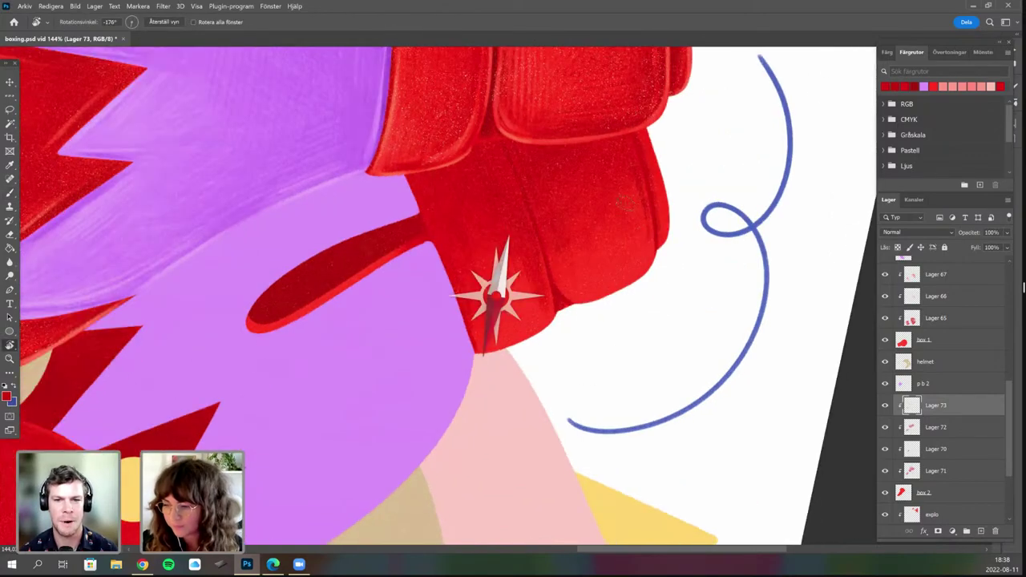
drag(626, 203, 613, 188)
key(b)
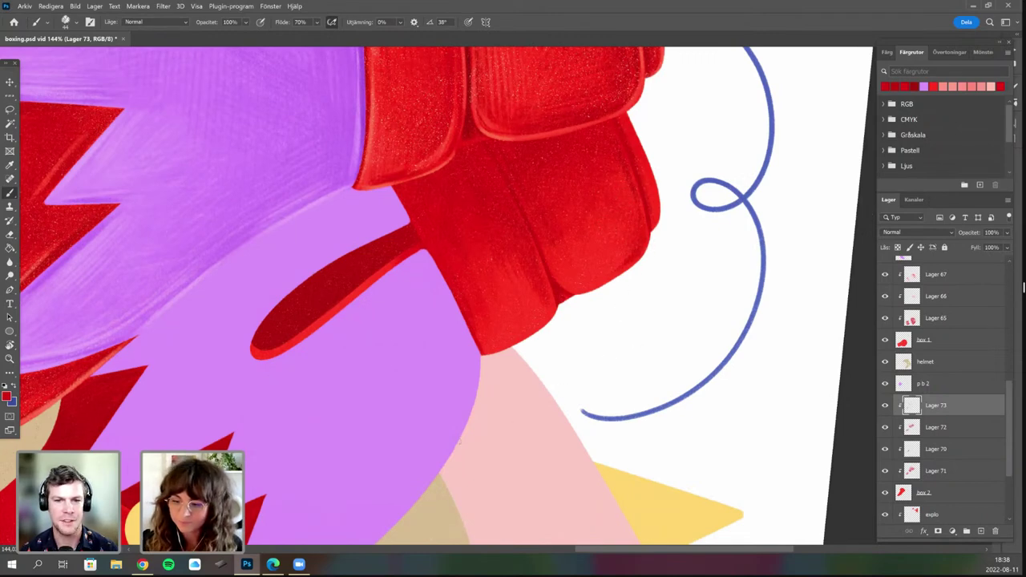
drag(643, 251, 517, 400)
drag(605, 249, 536, 298)
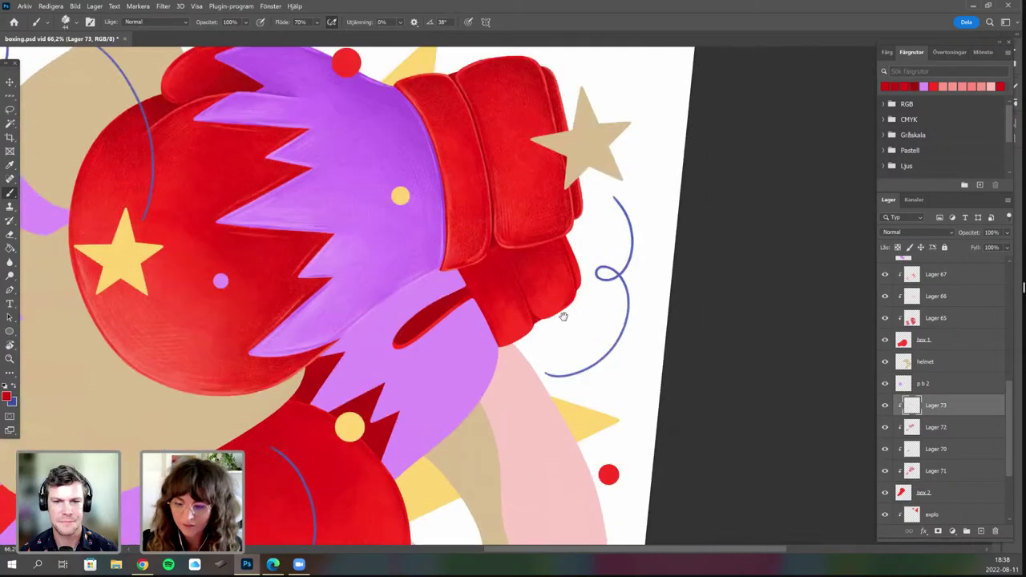
scroll(527, 304, up, 5)
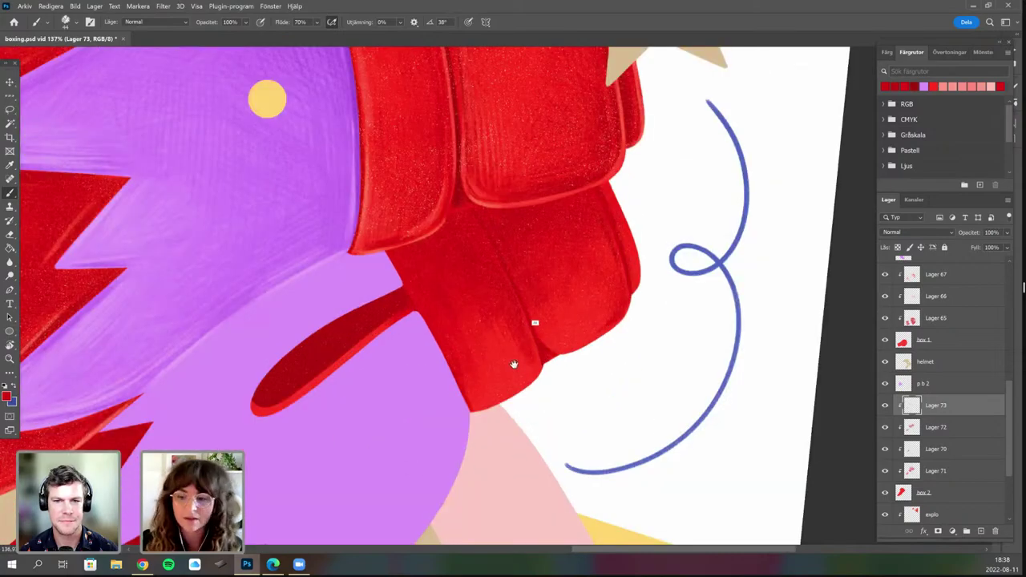
Switch to the fine round brush at 20 px and paint a darker line along the cuff's seam.
key(r)
mouse_move(514, 364)
mouse_down()
mouse_move(542, 274)
mouse_move(598, 348)
mouse_up()
right_click(597, 345)
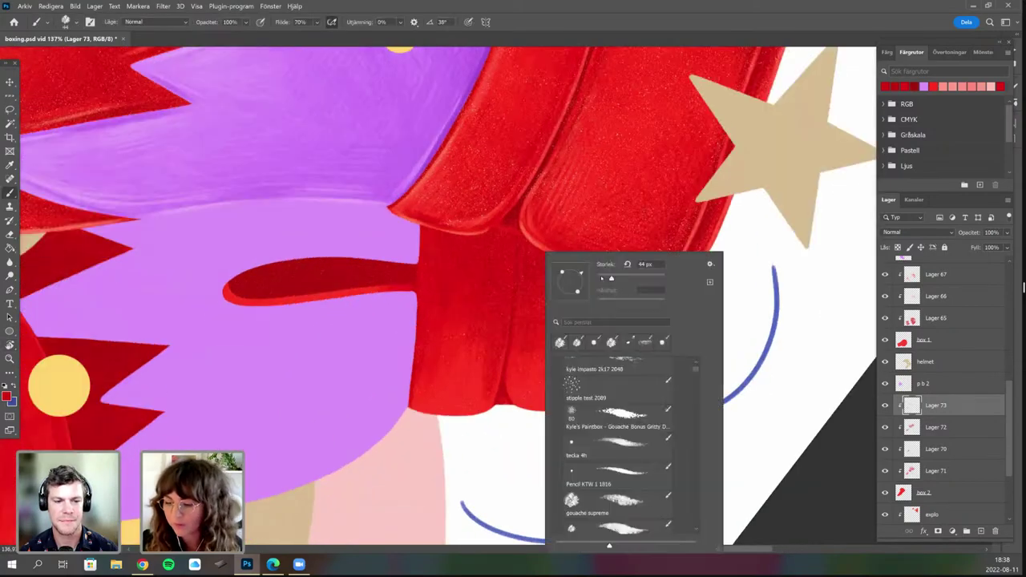
click(594, 343)
click(603, 279)
key(Return)
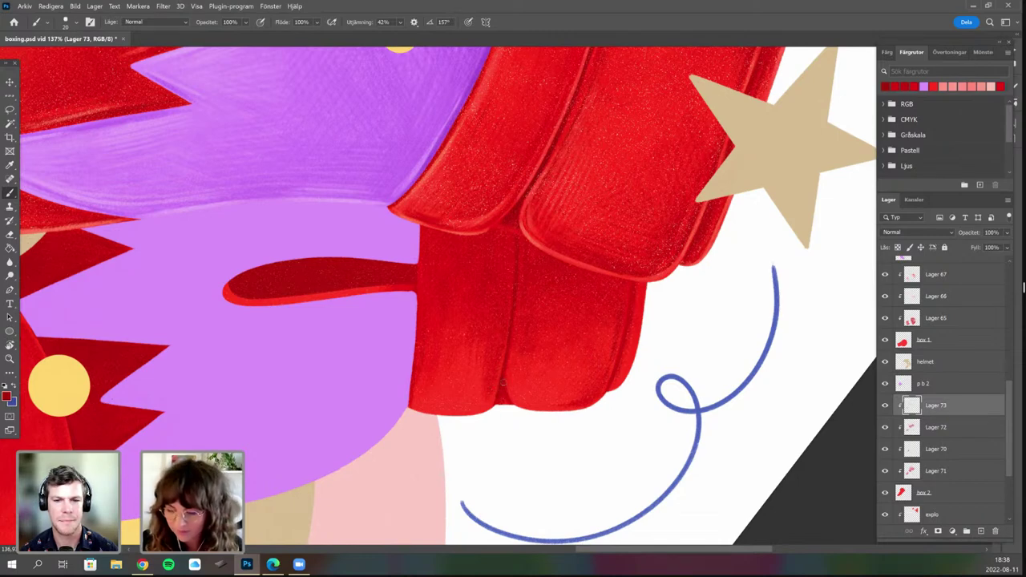
drag(606, 401, 596, 371)
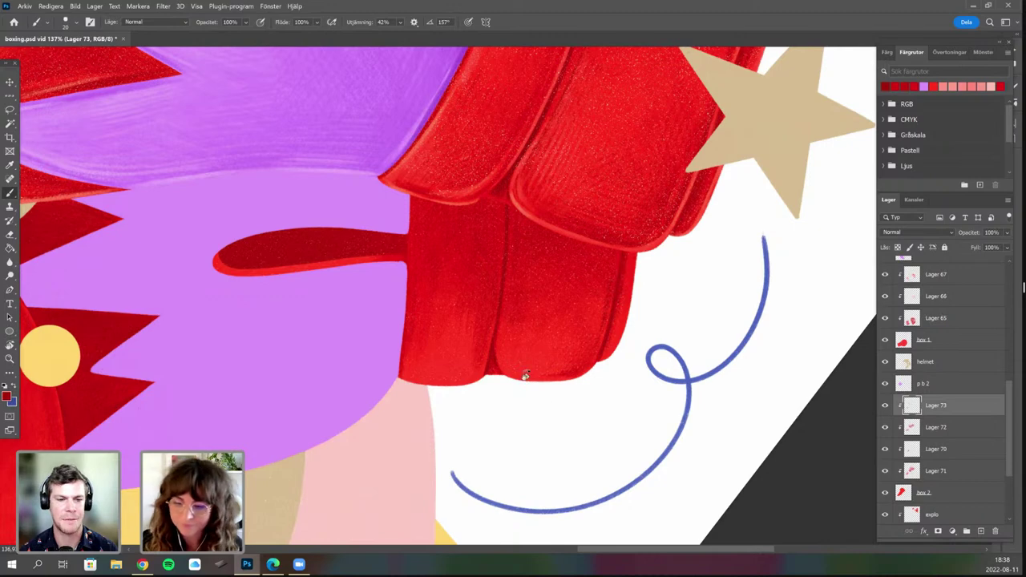
Try adjusting the smoothing of the fine round brush for strokes on the back glove's cuff.
key(r)
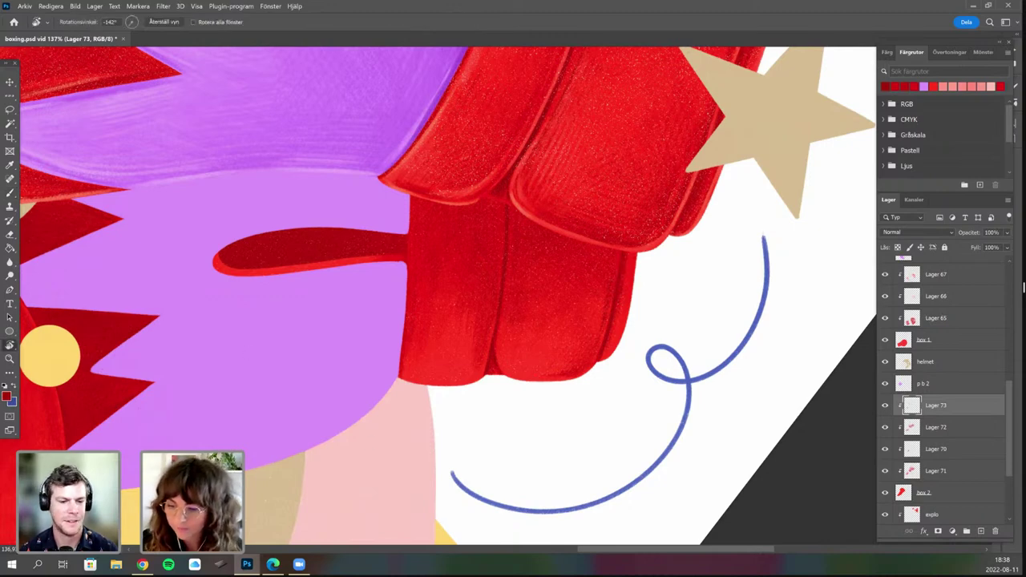
drag(385, 200, 542, 251)
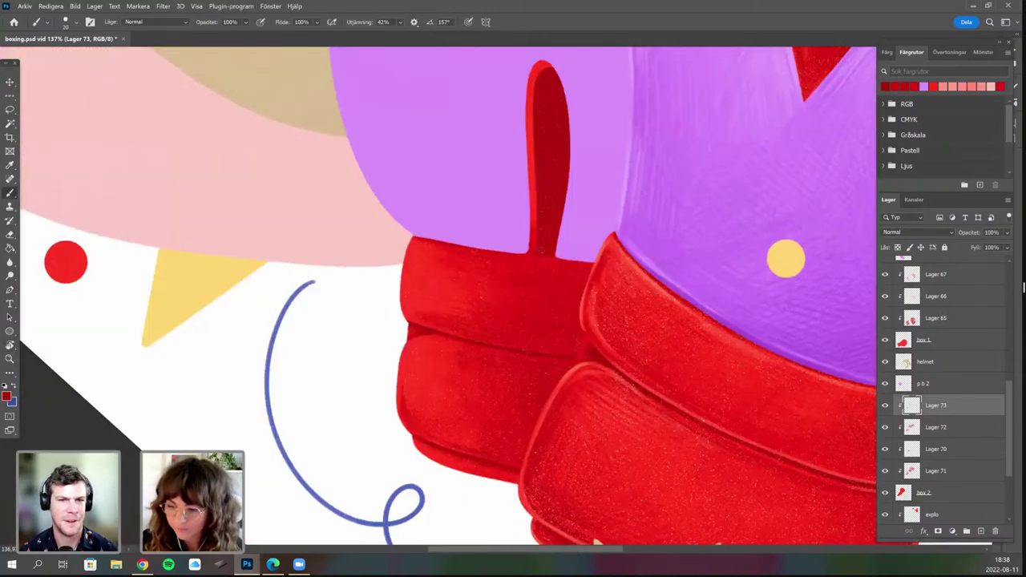
click(400, 24)
drag(414, 34, 393, 34)
key(Return)
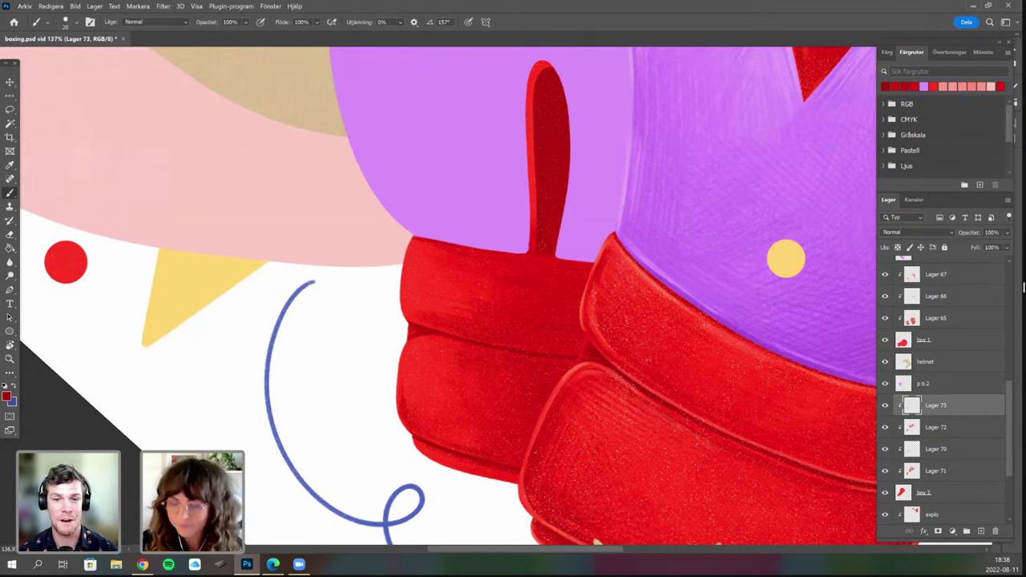
Pick a lighter red as the foreground colour for detailing the back glove's cuff.
drag(519, 278, 501, 303)
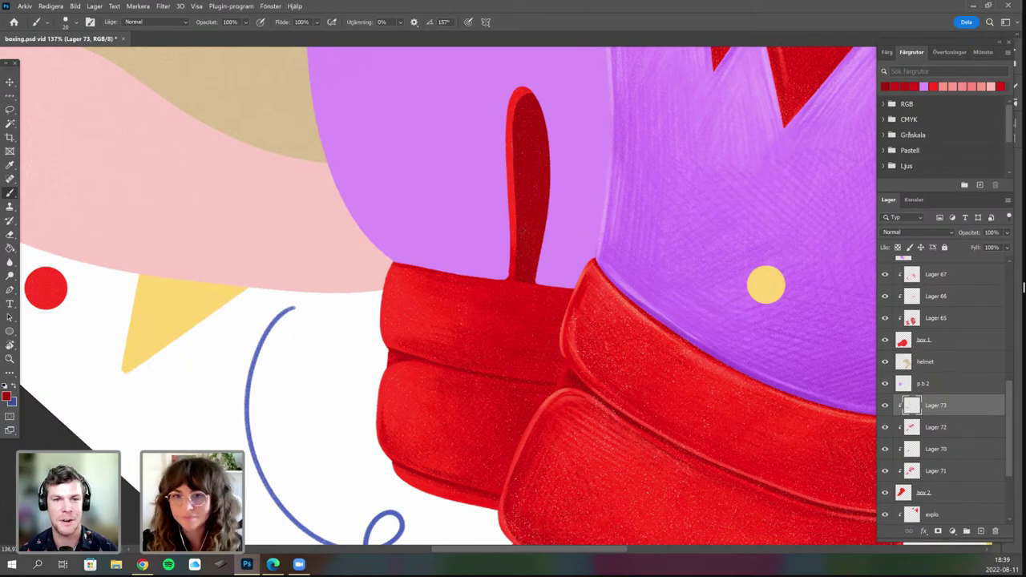
scroll(414, 407, down, 2)
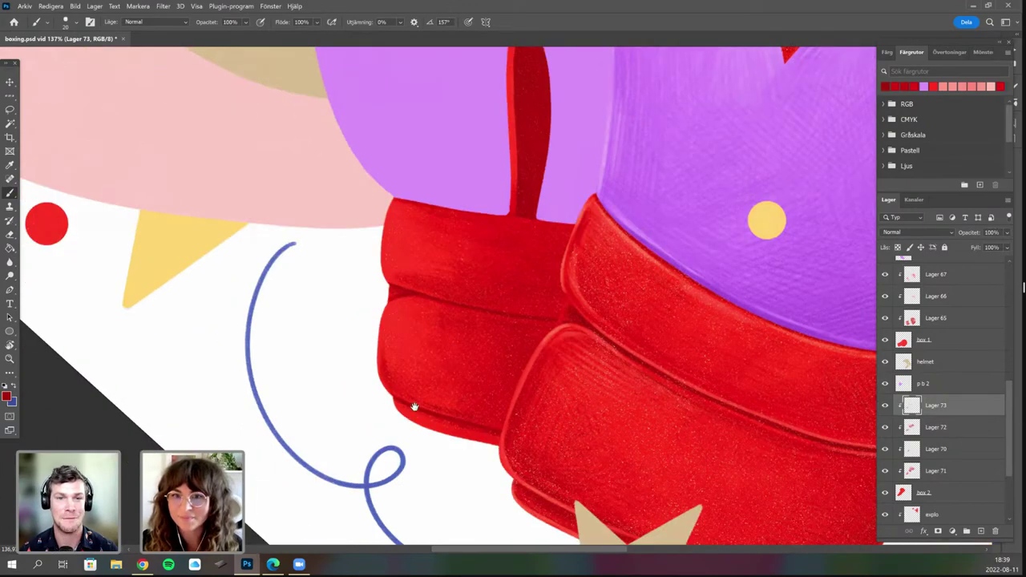
key(r)
drag(414, 406, 356, 268)
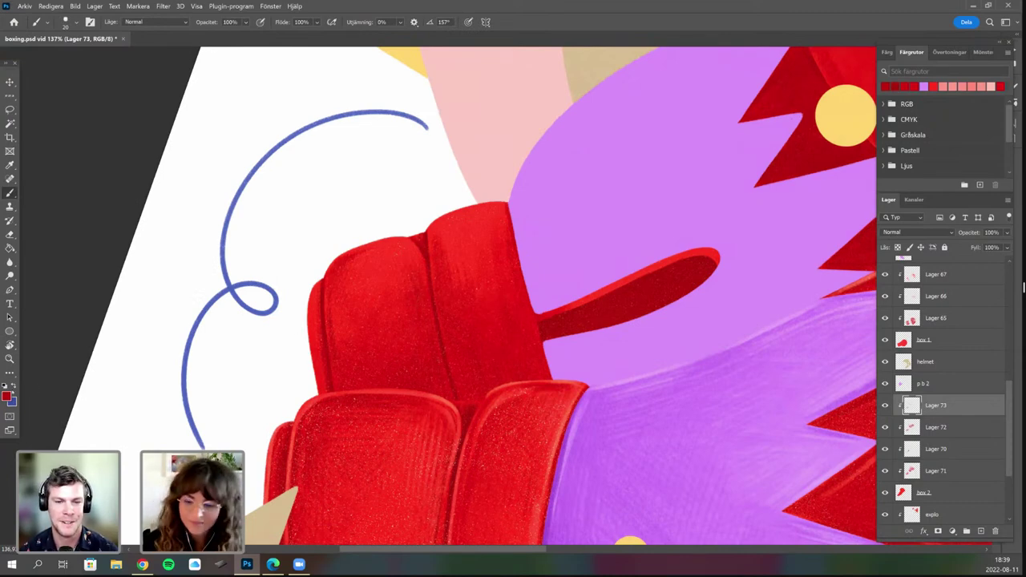
key(n)
click(369, 275)
click(476, 245)
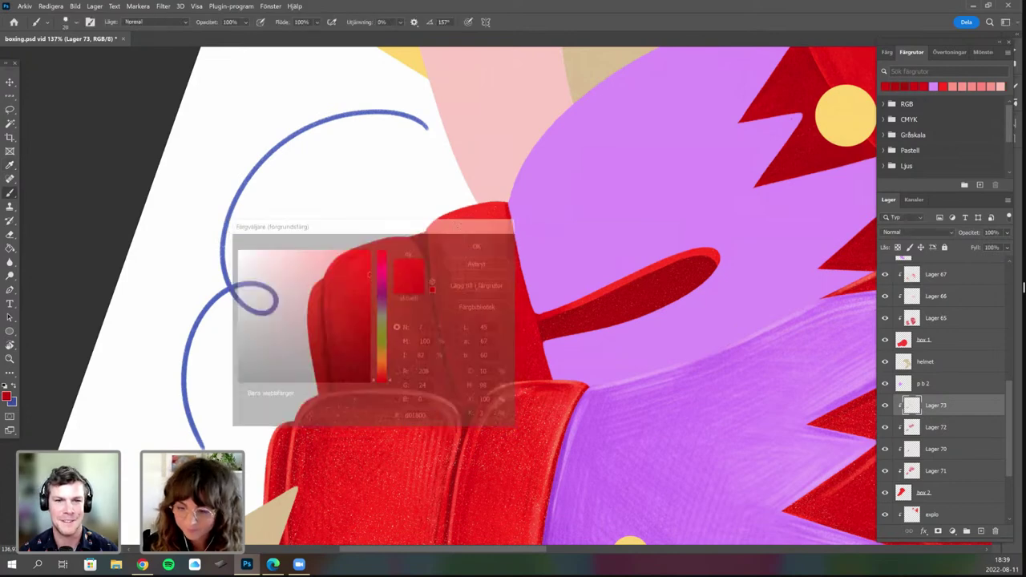
Paint fine red lines along the edges of the back glove's cuff sections on Lager 73, turning the canvas to suit the strokes.
key(r)
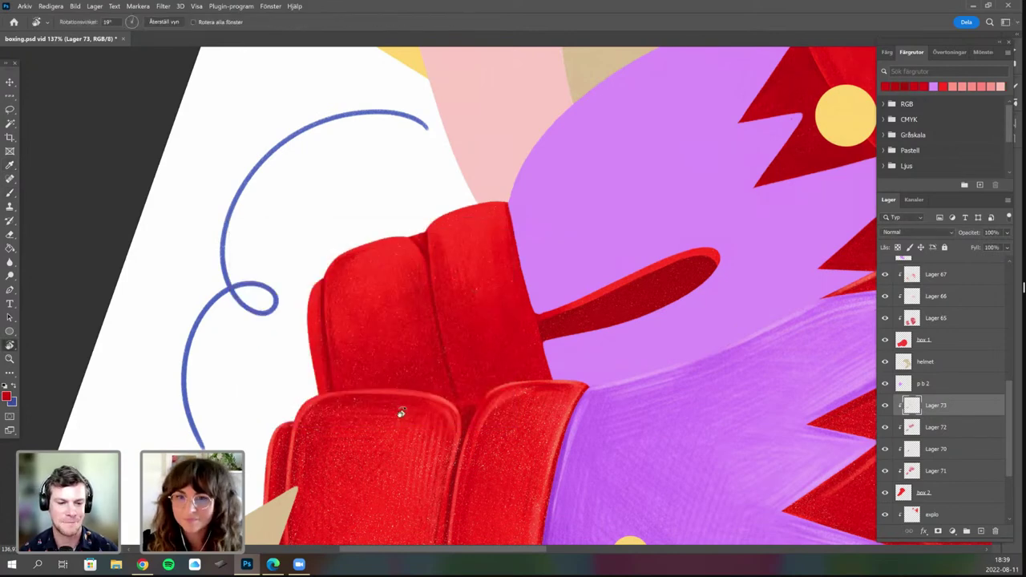
drag(480, 446, 504, 446)
drag(409, 273, 414, 331)
key(b)
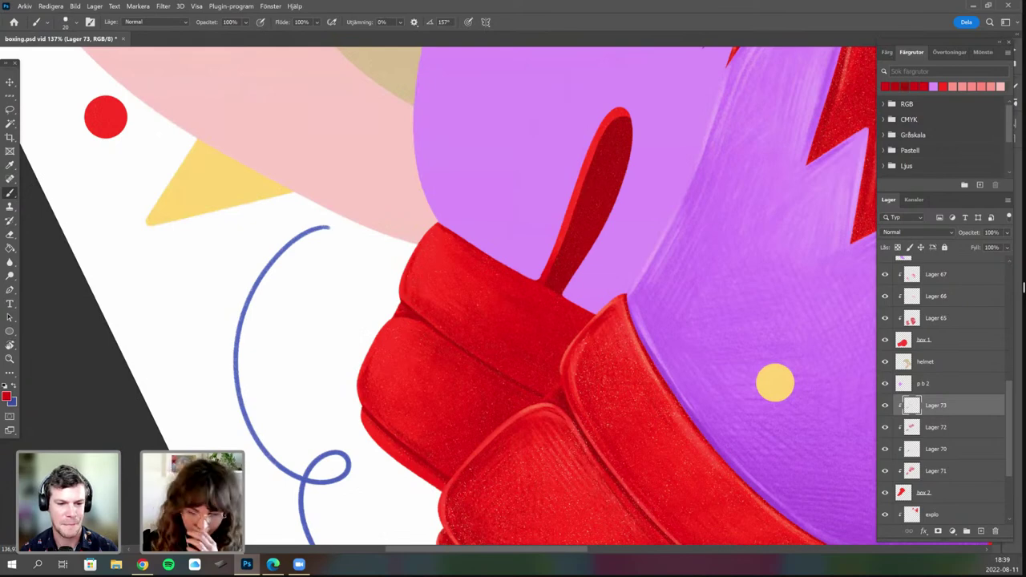
key(r)
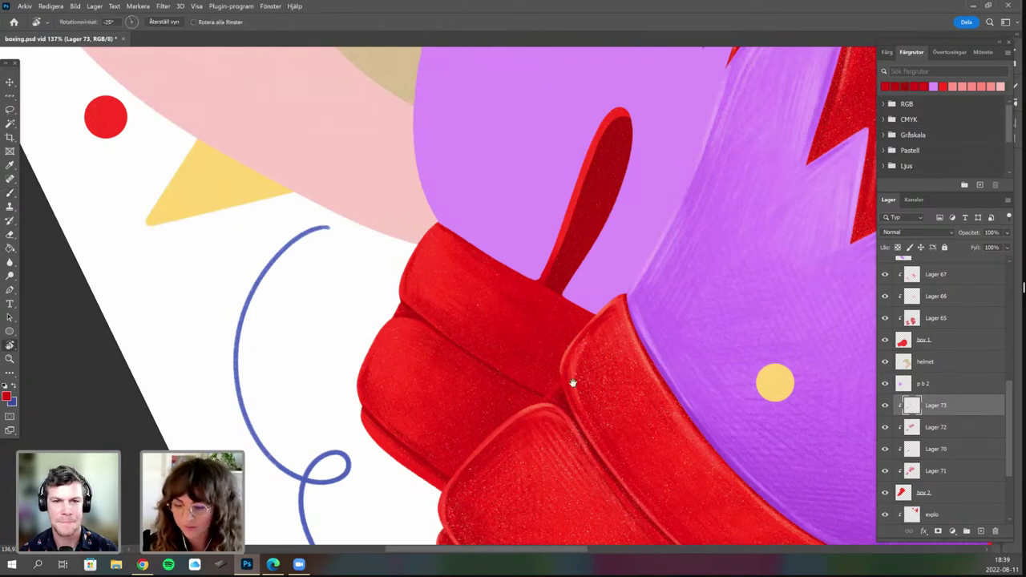
mouse_move(487, 431)
mouse_down()
mouse_move(614, 405)
mouse_move(597, 244)
mouse_up()
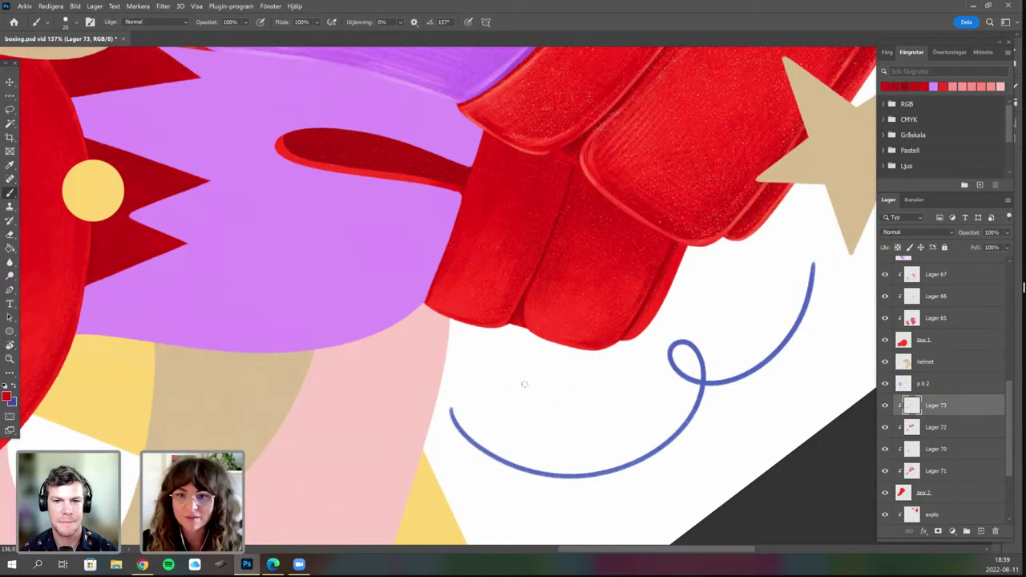
key(r)
drag(496, 292, 529, 272)
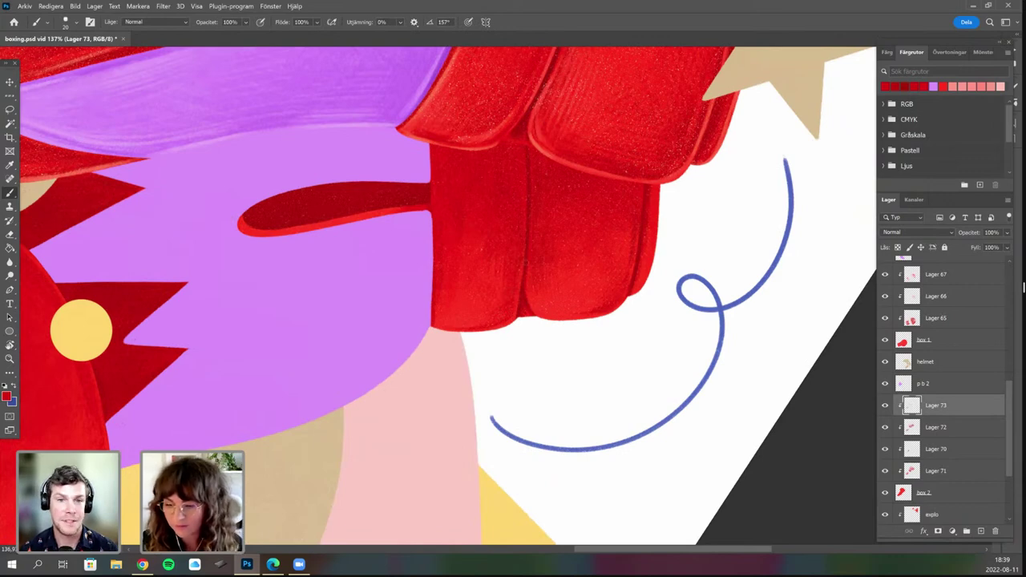
Refine the fine red contour lines around the rounded ends of the back glove's two cuff sections.
key(r)
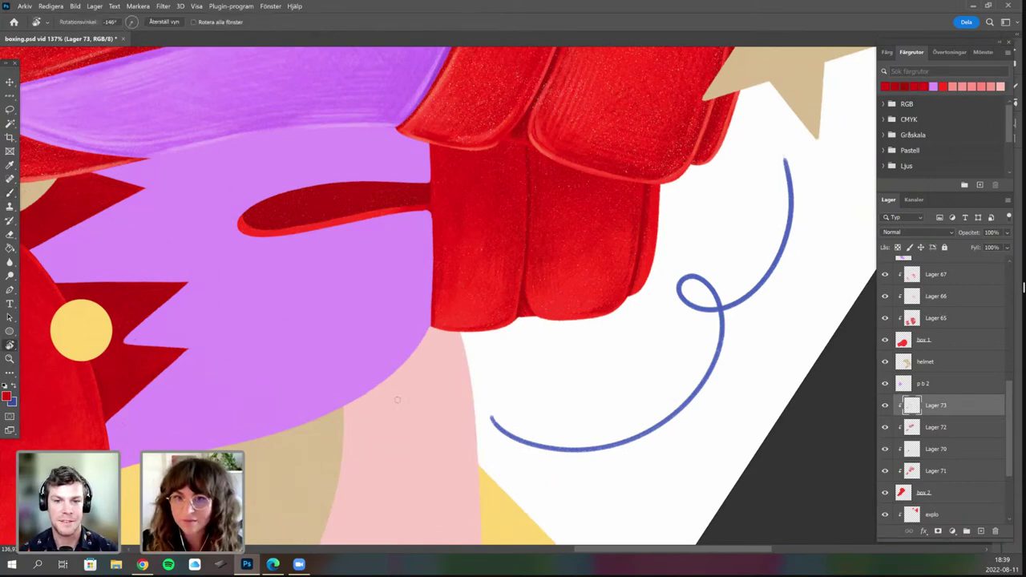
drag(400, 411, 350, 311)
key(b)
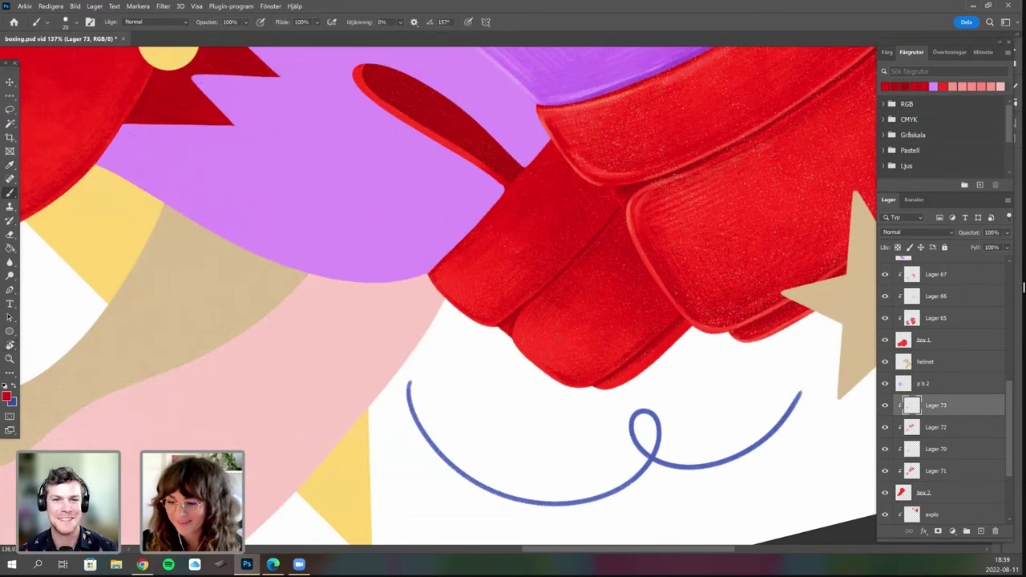
drag(551, 357, 535, 360)
drag(542, 298, 508, 290)
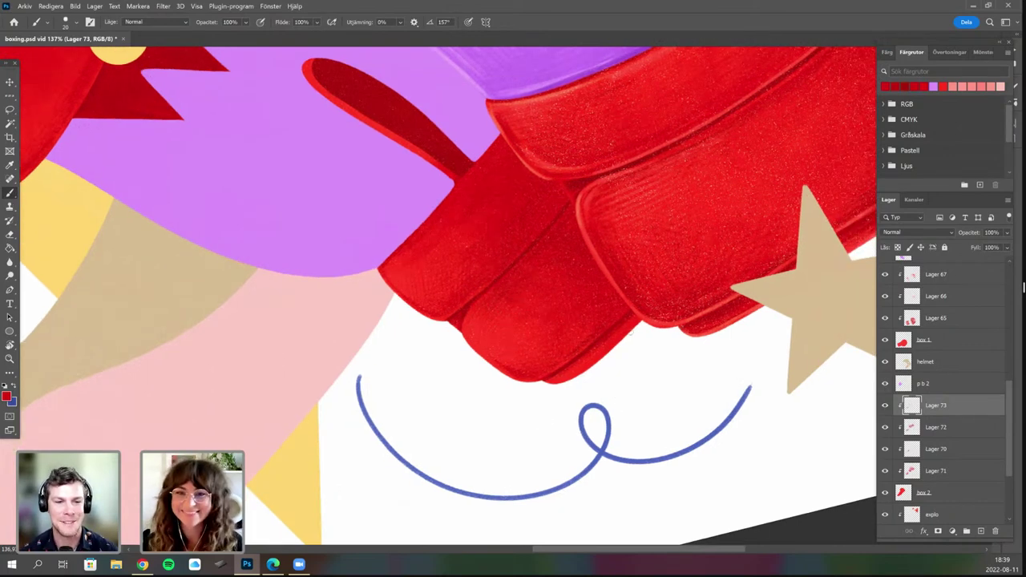
key(r)
drag(498, 401, 548, 388)
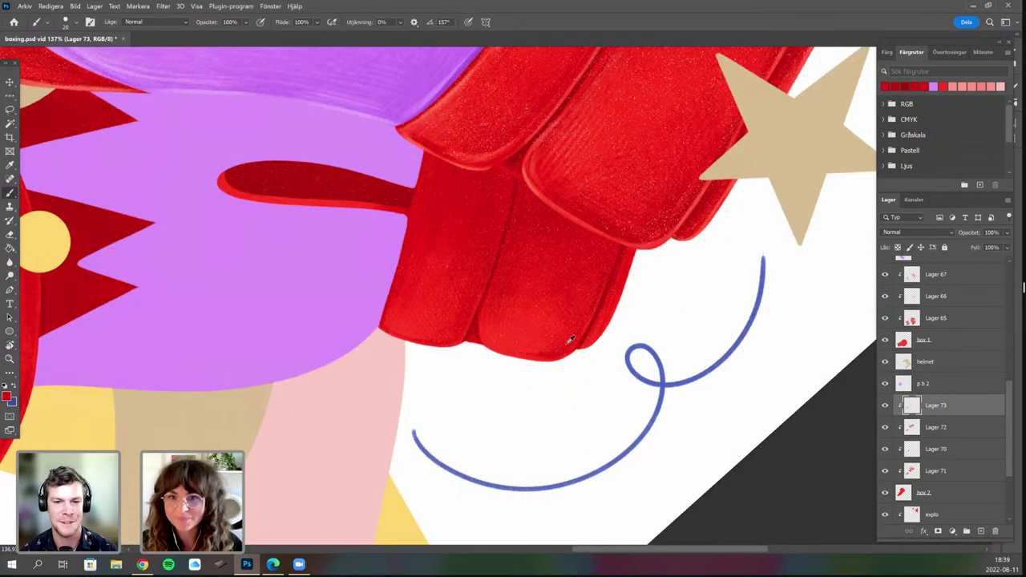
Switch to the textured brush with 70% flow and set its size to 45 px for the back glove's main body.
drag(571, 340, 387, 404)
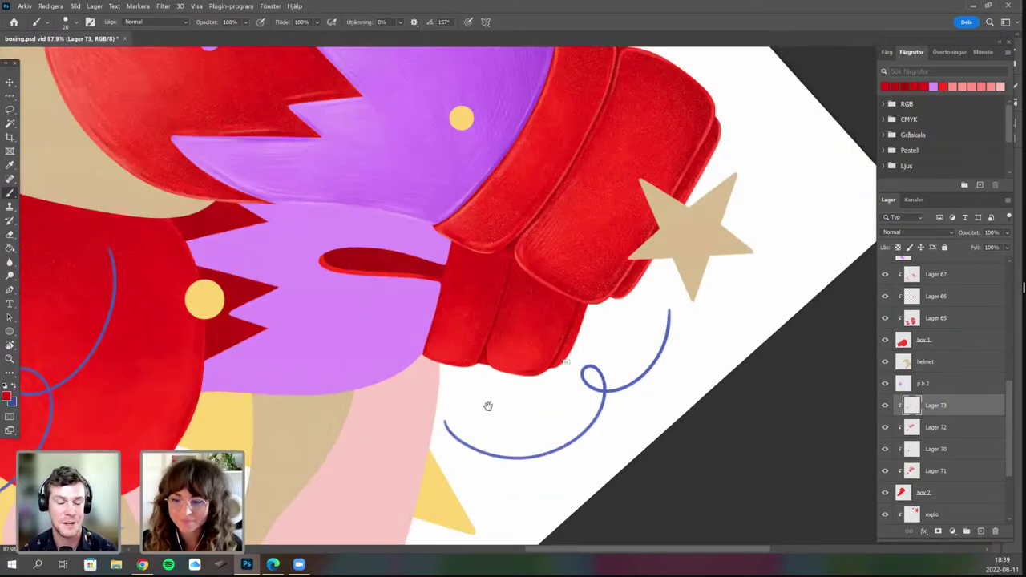
drag(489, 406, 517, 263)
drag(512, 393, 451, 300)
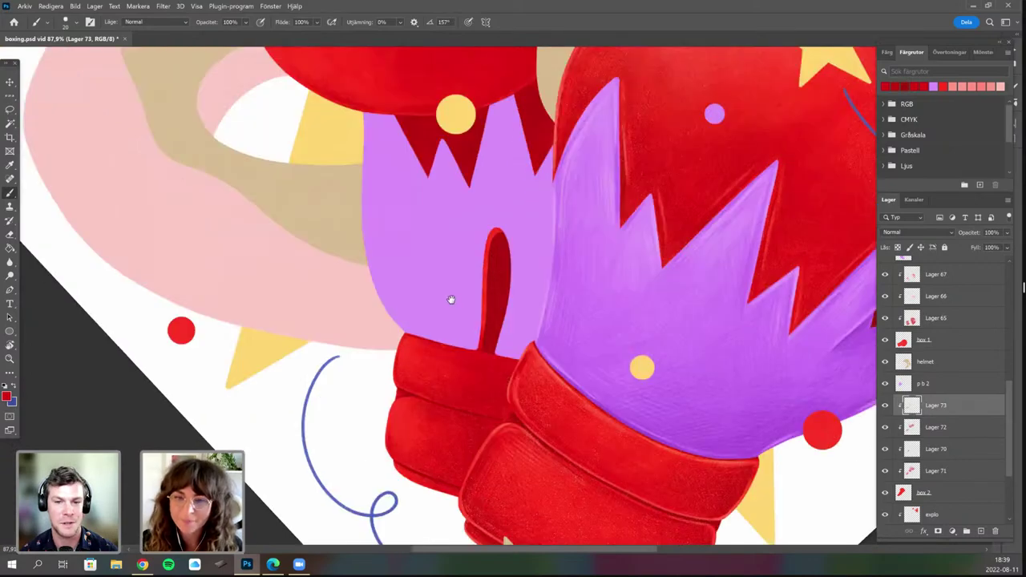
mouse_move(464, 383)
mouse_down()
mouse_move(535, 333)
mouse_move(542, 421)
mouse_up()
key(b)
right_click(476, 240)
drag(534, 267, 539, 267)
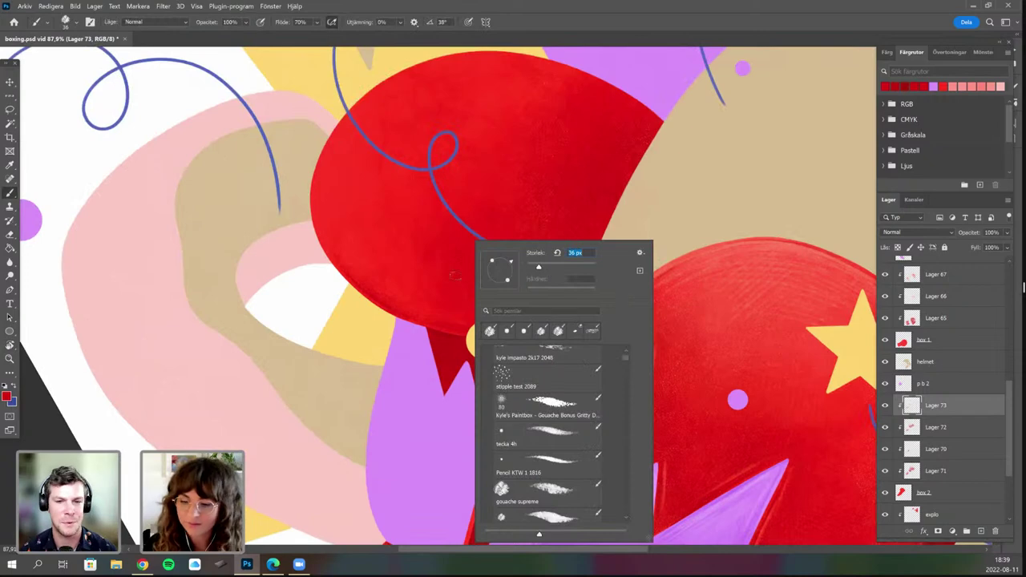
text(45)
key(Return)
key(Return)
Paint textured darker red shading along the back glove's rounded edge, between the pink shape and the yellow dot.
drag(412, 290, 414, 294)
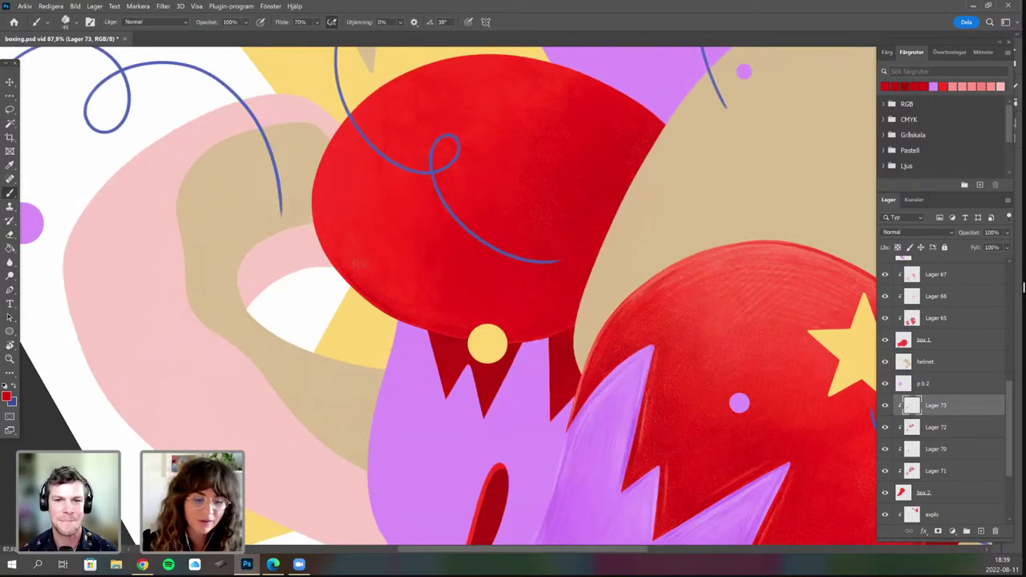
drag(359, 263, 382, 310)
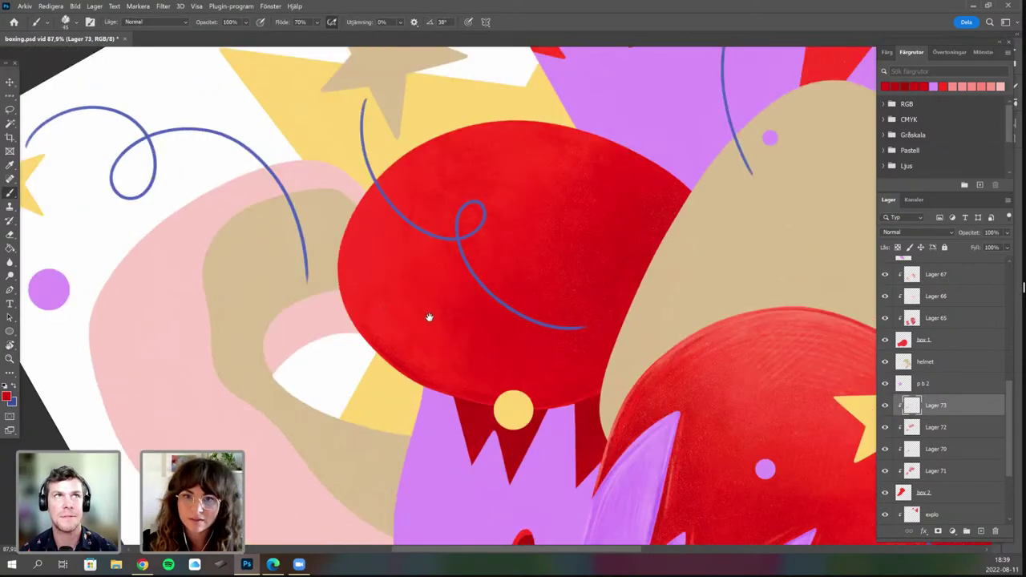
drag(369, 348, 368, 363)
key(r)
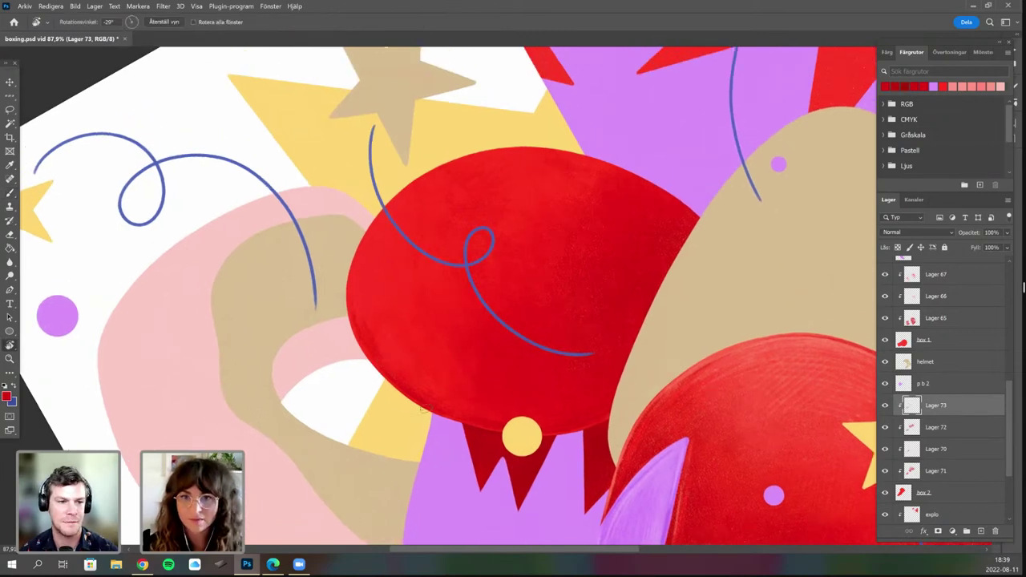
drag(382, 322, 385, 339)
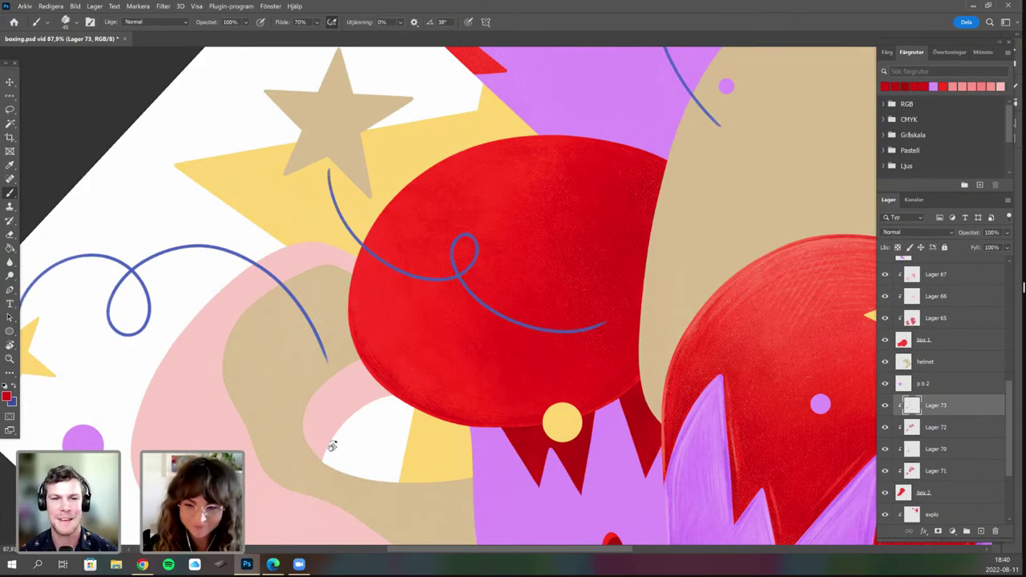
Pick a new red and extend the textured shading up the glove's side facing the pink and beige shape.
key(r)
drag(387, 321, 384, 246)
key(n)
key(Return)
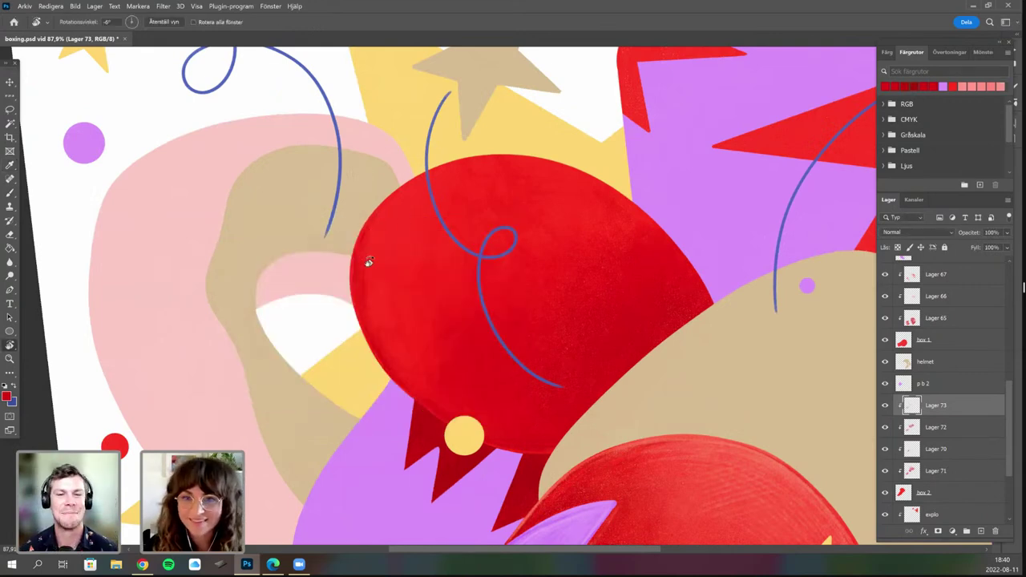
drag(389, 285, 353, 296)
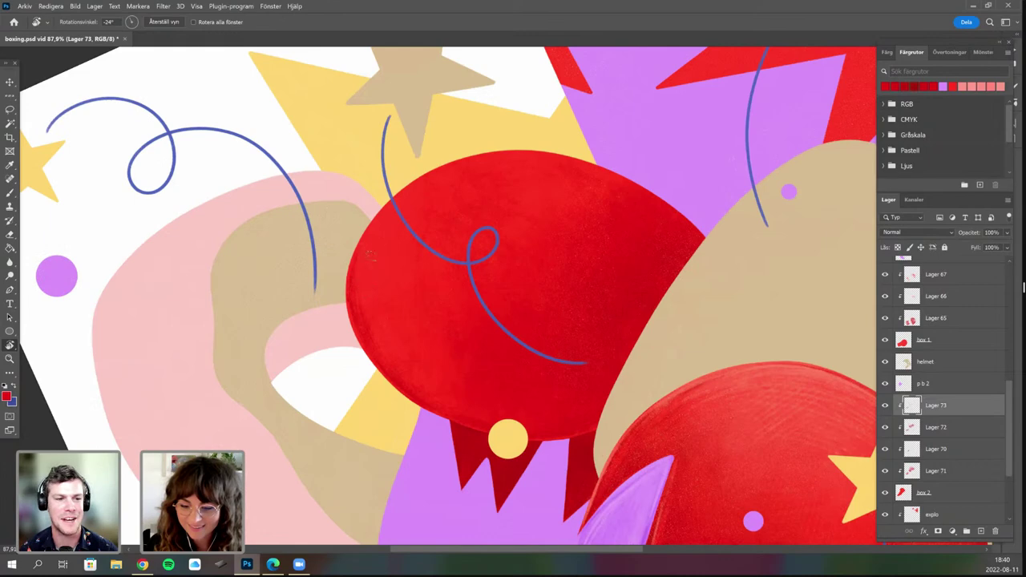
drag(371, 255, 385, 225)
key(b)
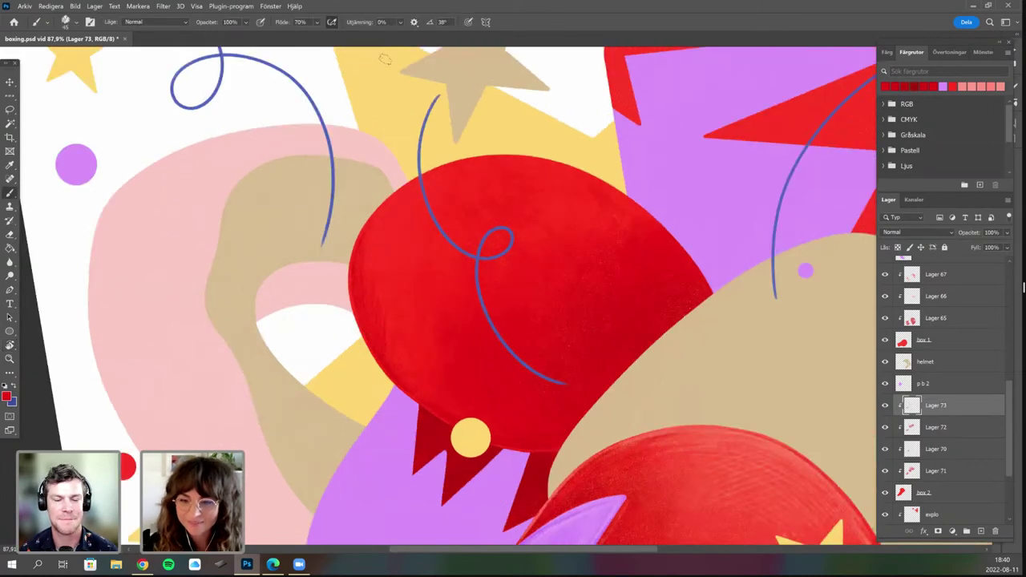
Build up textured red strokes from the glove's outer edge inwards, rotating the canvas to follow its curve.
key(r)
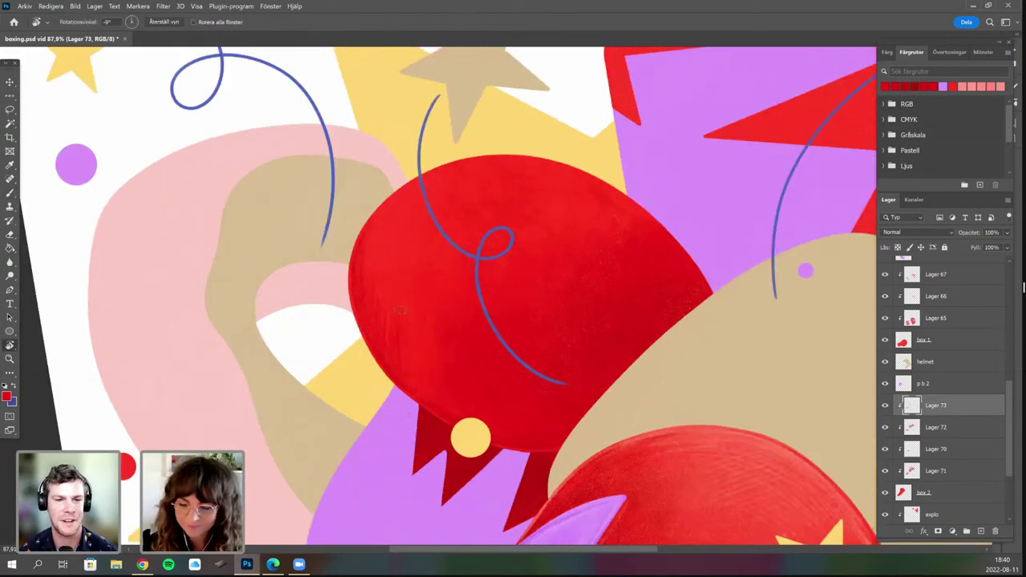
drag(403, 336, 400, 351)
key(b)
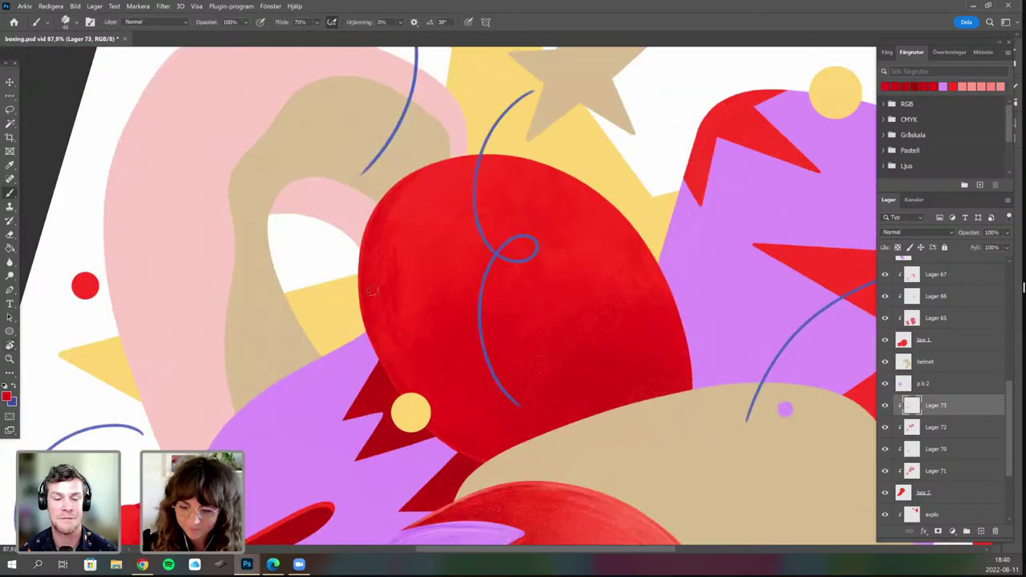
key(r)
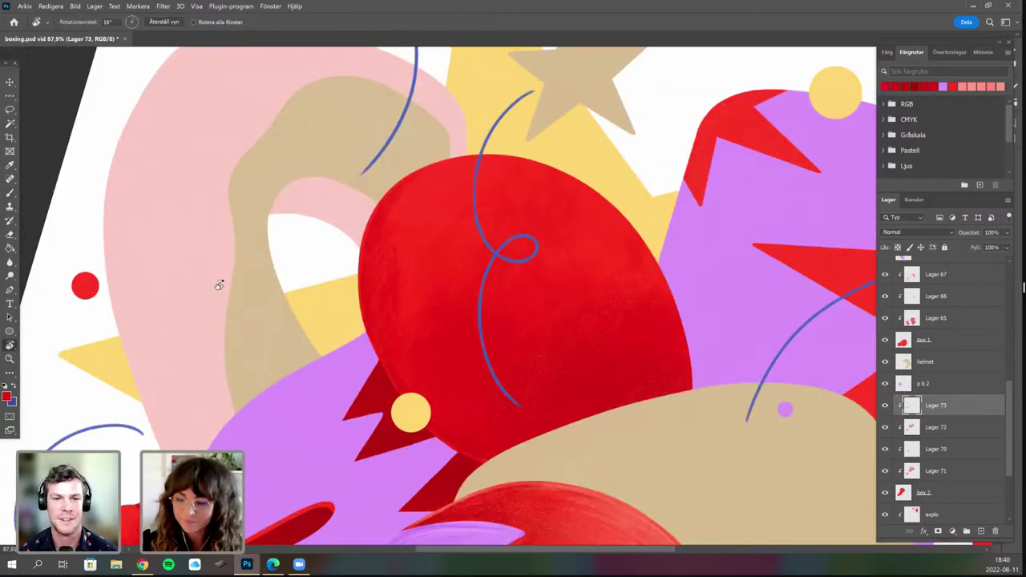
drag(521, 197, 522, 193)
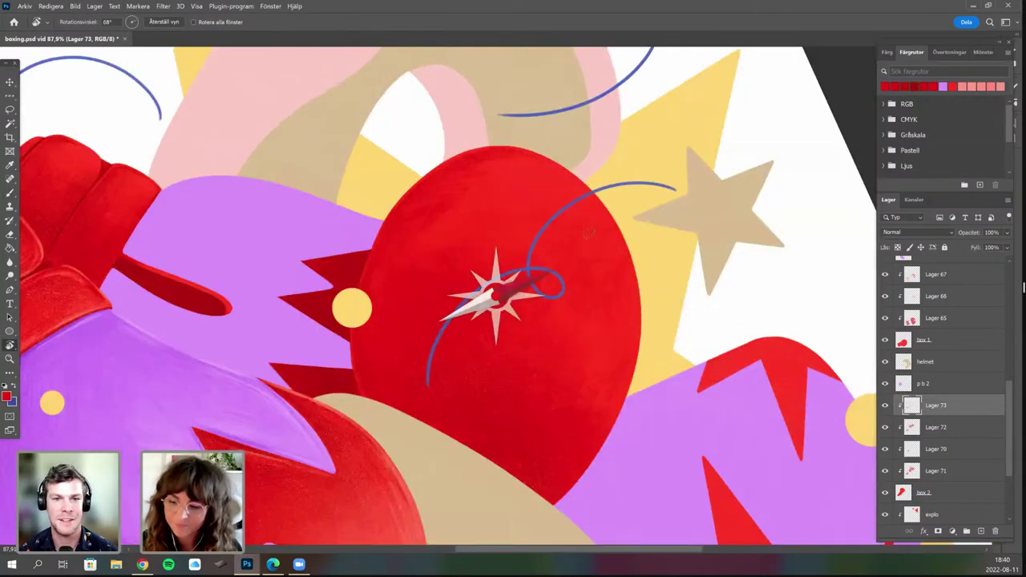
drag(589, 233, 591, 218)
key(b)
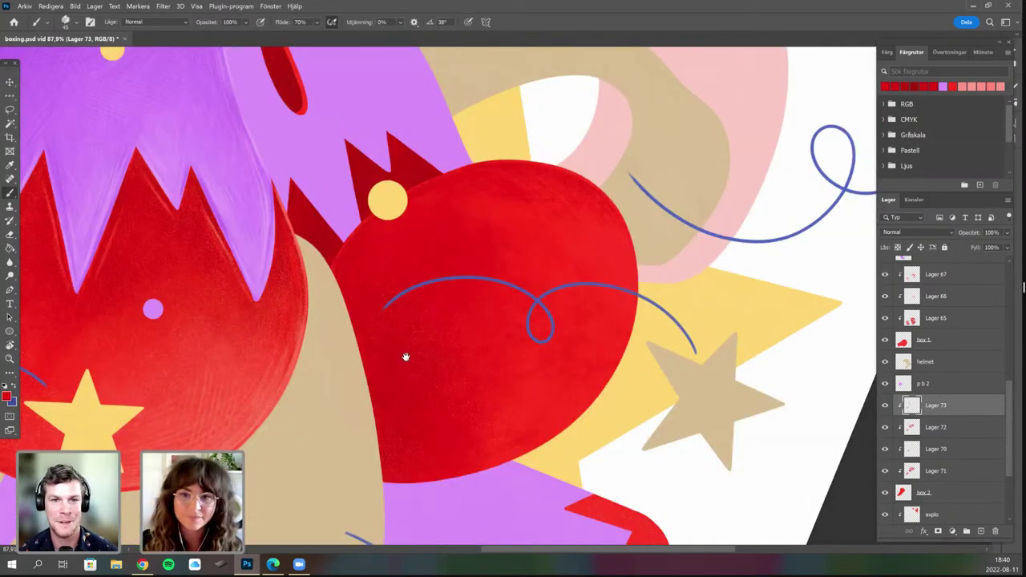
Blend the edge shading into the lighter red near the glove's rounded tip, beside the blue streamer.
scroll(458, 218, right, 2)
drag(473, 242, 482, 251)
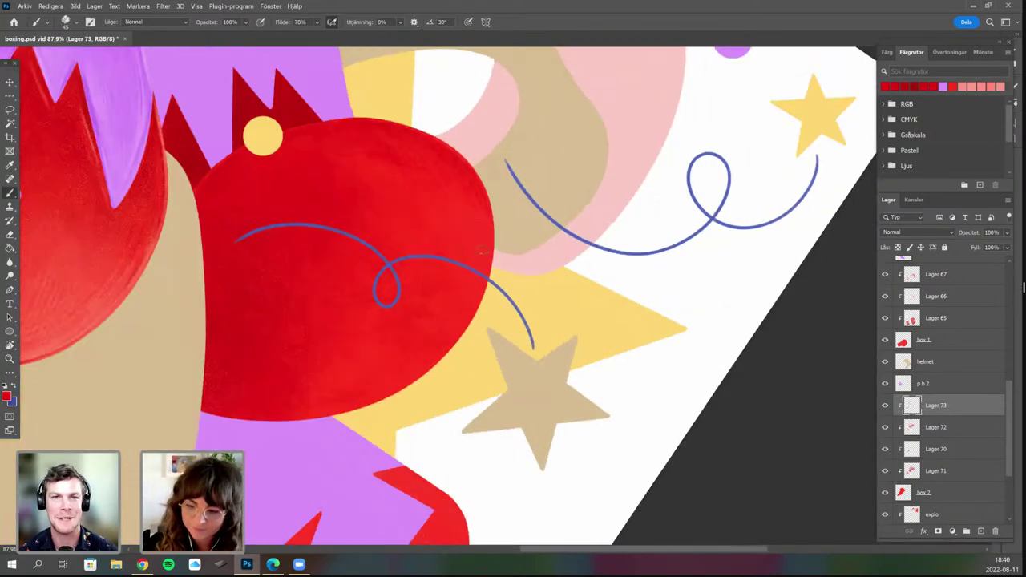
key(r)
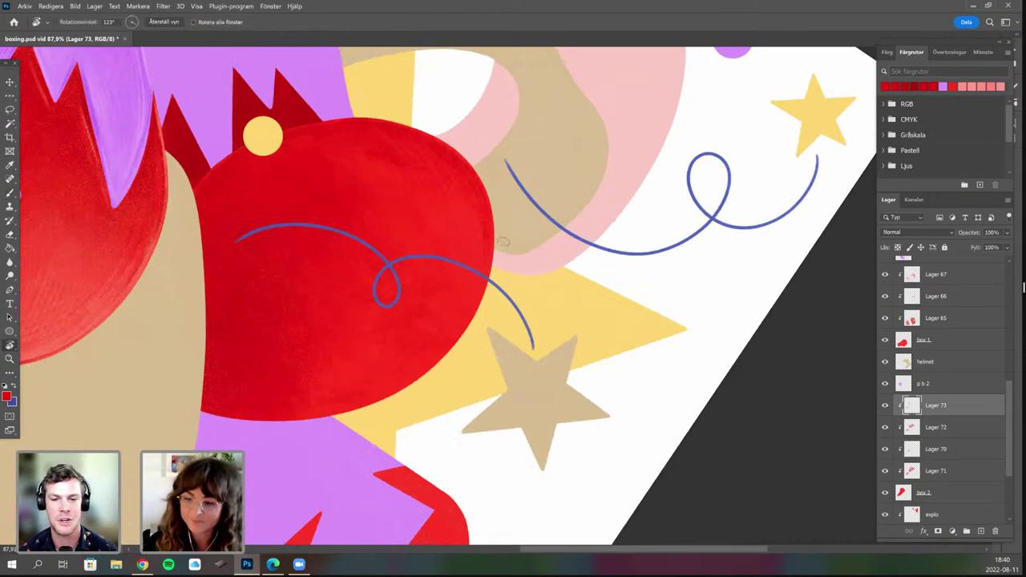
drag(506, 239, 524, 245)
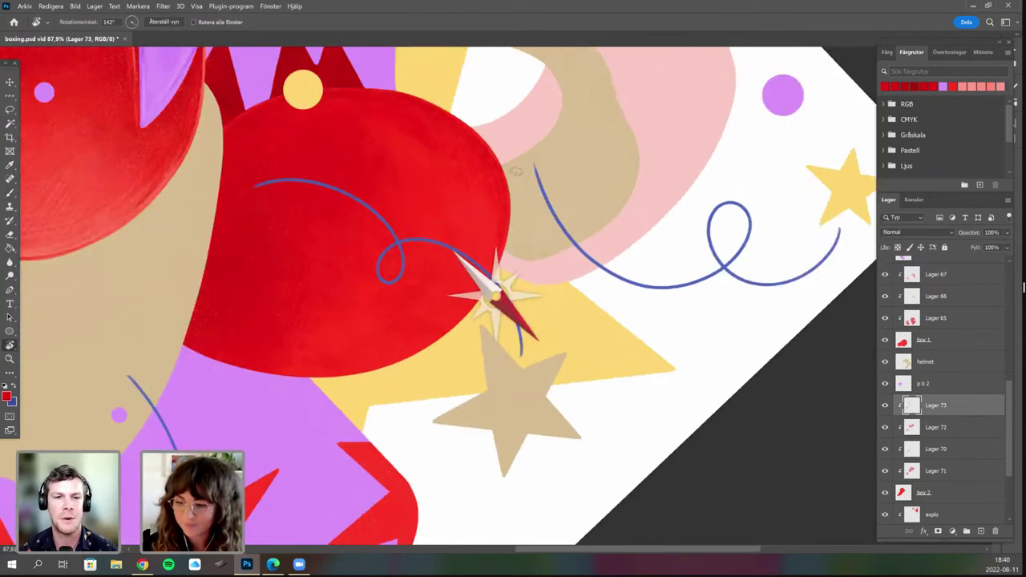
key(b)
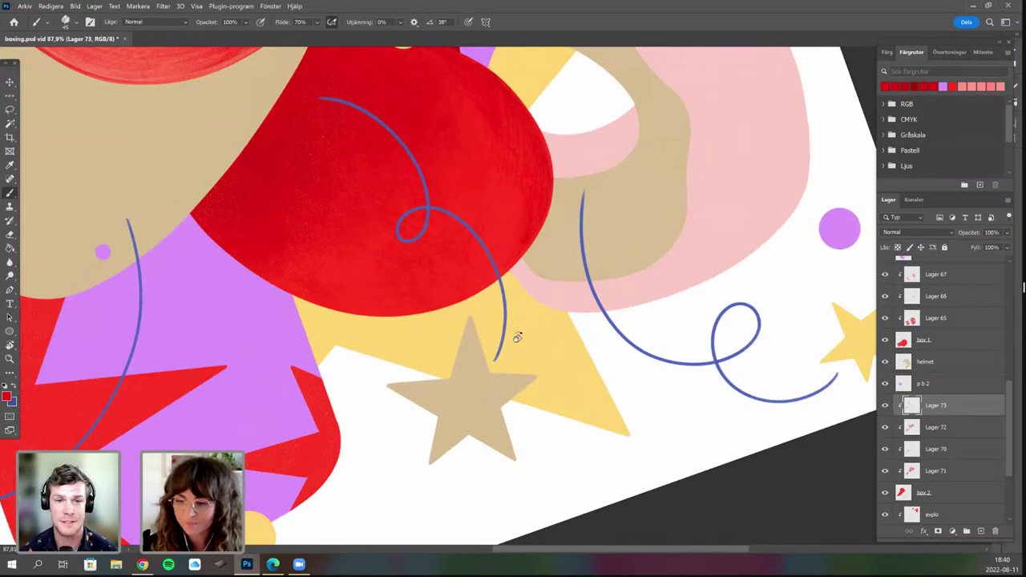
key(r)
mouse_move(528, 259)
mouse_down()
mouse_move(522, 383)
mouse_move(538, 377)
mouse_move(486, 221)
mouse_move(465, 234)
mouse_up()
Brush more textured red strokes along the back glove's rounded edge where it meets the pink and beige shape.
key(b)
key(r)
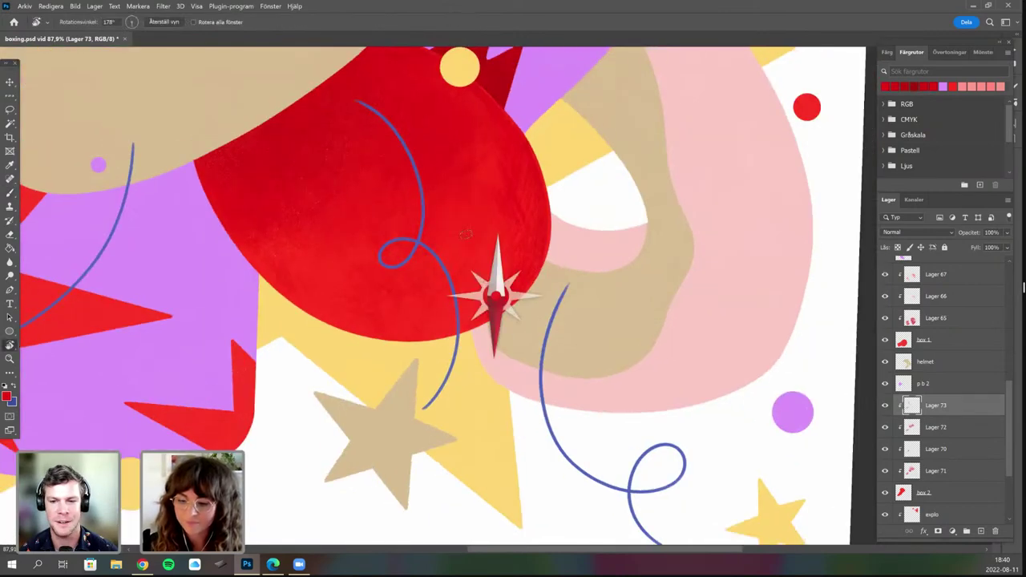
drag(498, 270, 513, 261)
key(b)
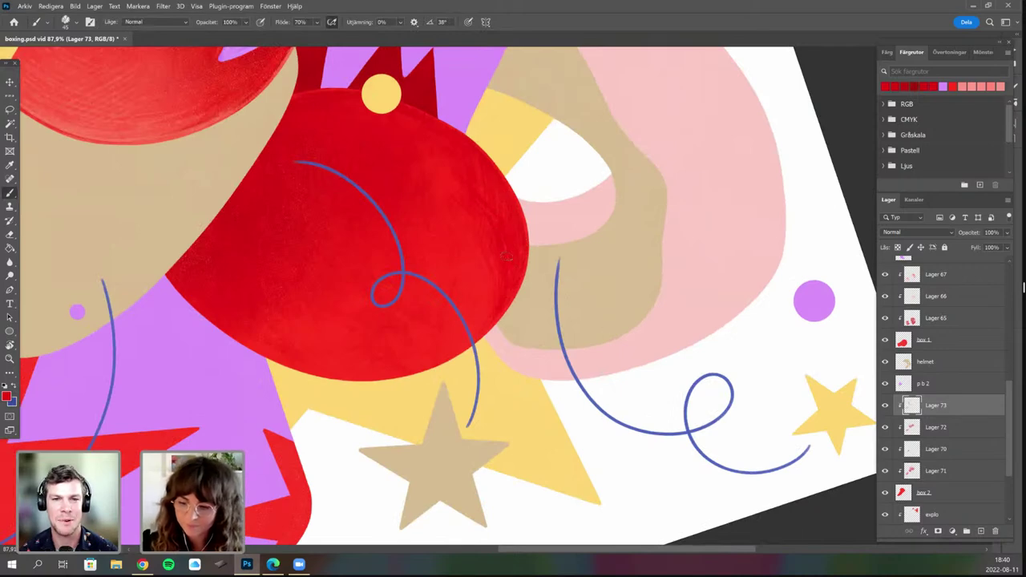
key(r)
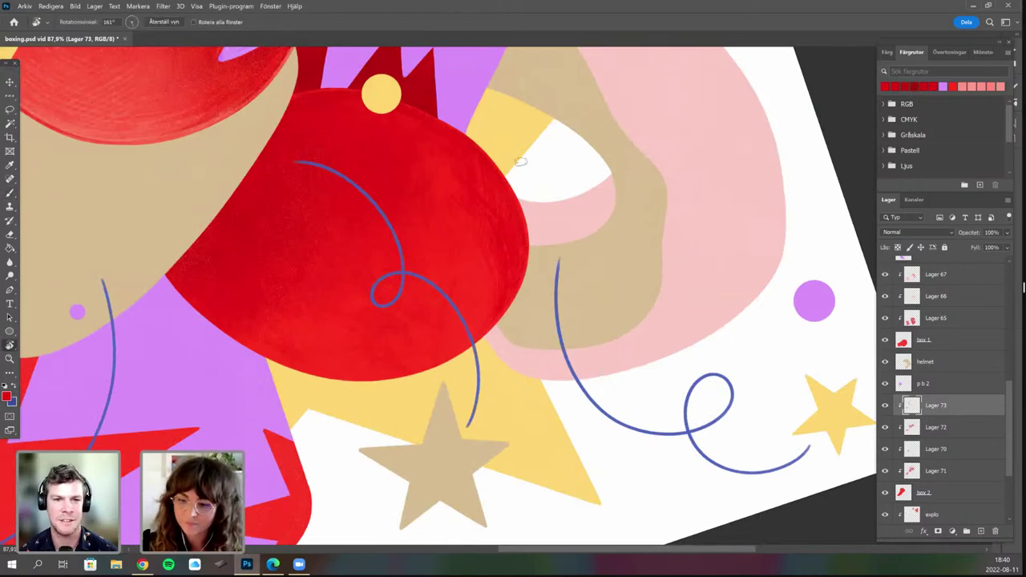
drag(519, 162, 541, 189)
key(b)
Extend the textured red shading around the glove's tip towards the end crossed by the blue streamer.
key(r)
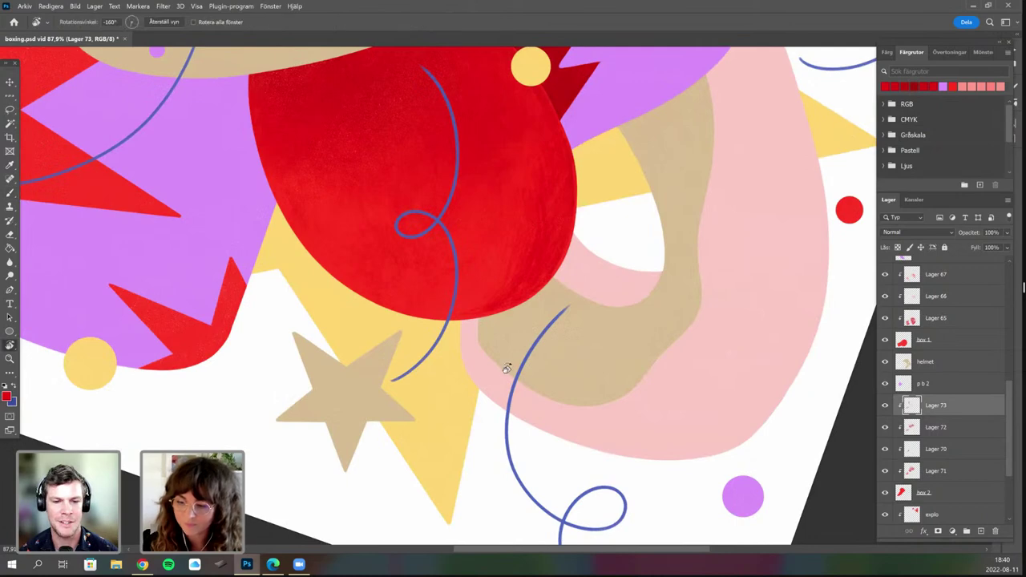
drag(631, 364, 546, 412)
drag(483, 225, 472, 229)
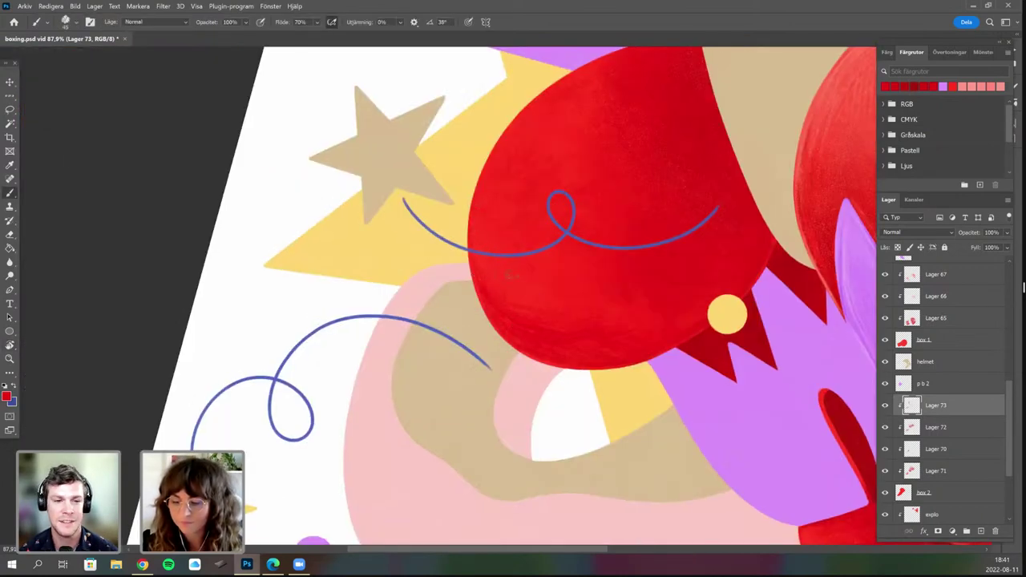
key(r)
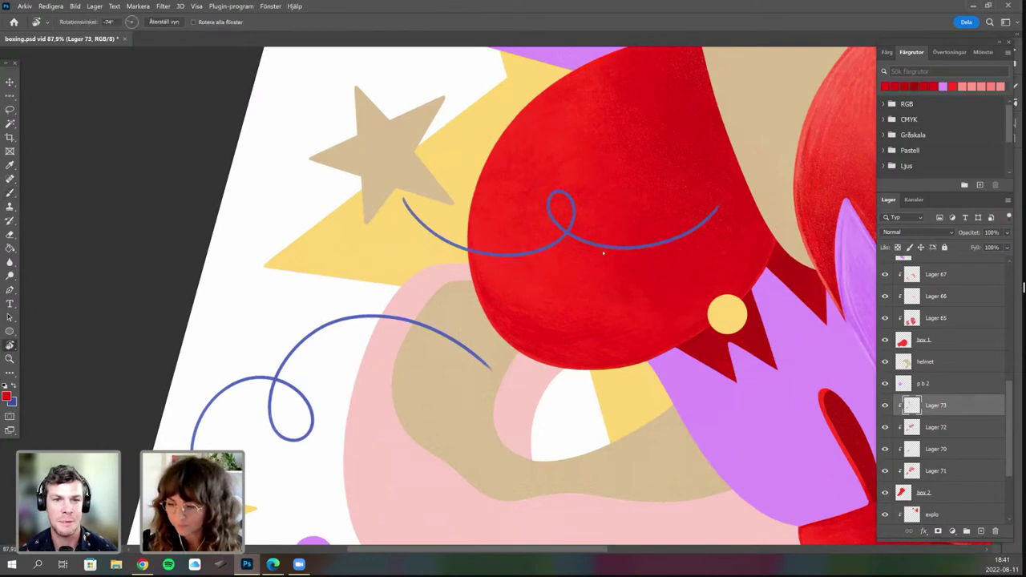
drag(603, 253, 586, 223)
Try the bigsquare ktw 2090 brush at 275 px on the glove and switch back to the previous textured brush.
right_click(652, 412)
scroll(673, 386, up, 2)
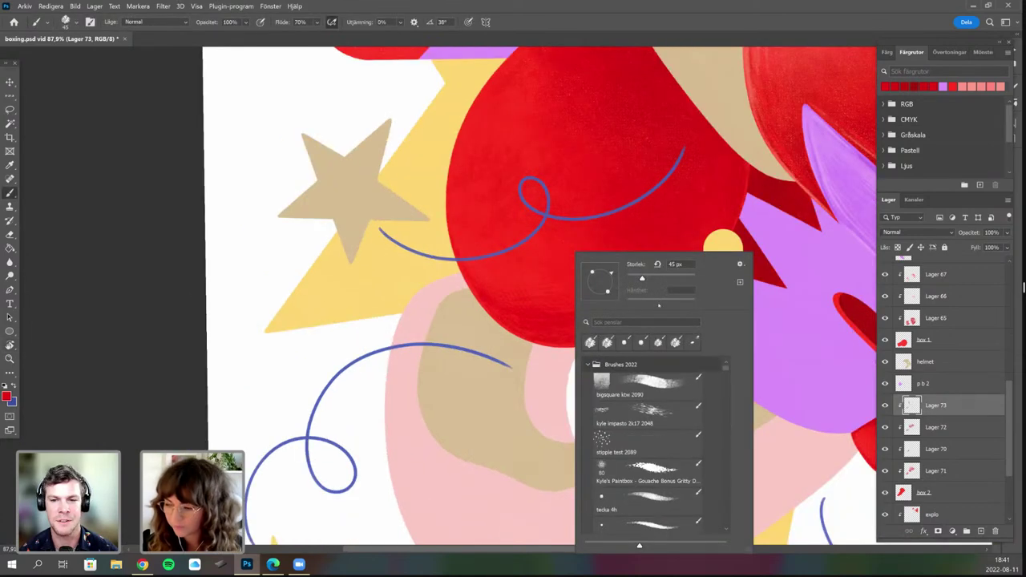
click(648, 385)
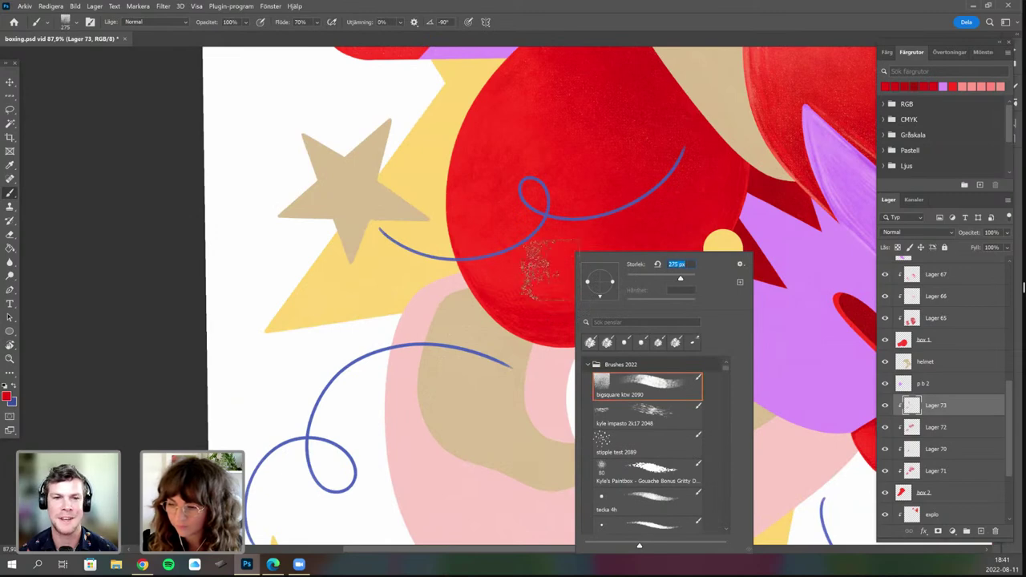
click(564, 280)
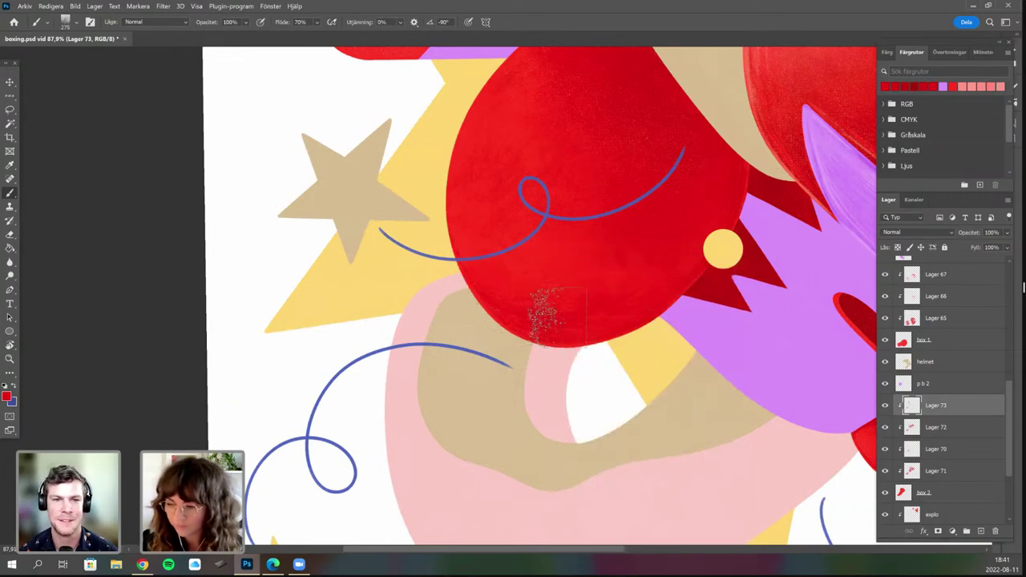
right_click(659, 316)
click(636, 342)
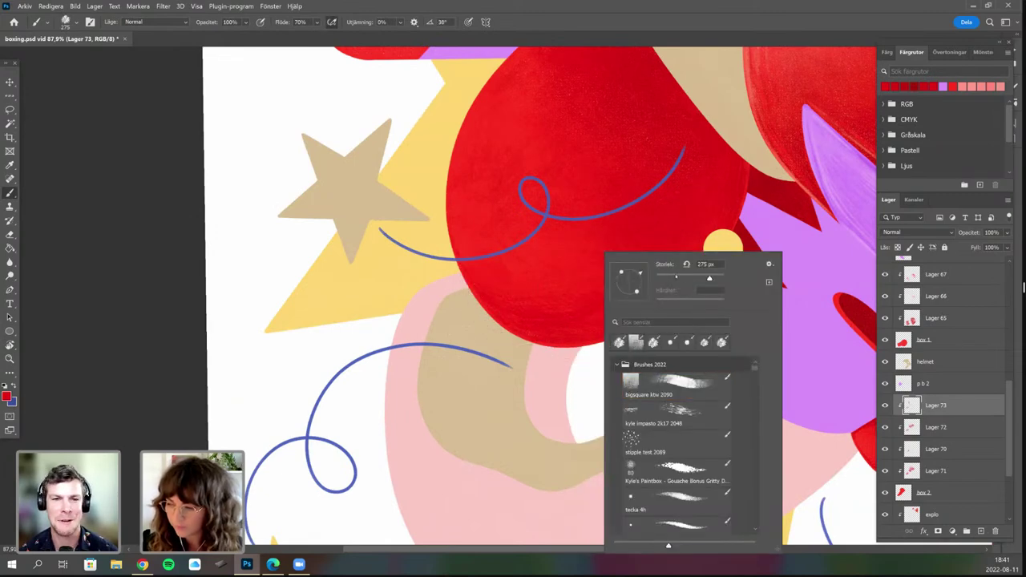
click(574, 316)
Shade the glove's curved edge beside the yellow burst and beige star with fine textured red strokes.
key(r)
drag(527, 424, 491, 422)
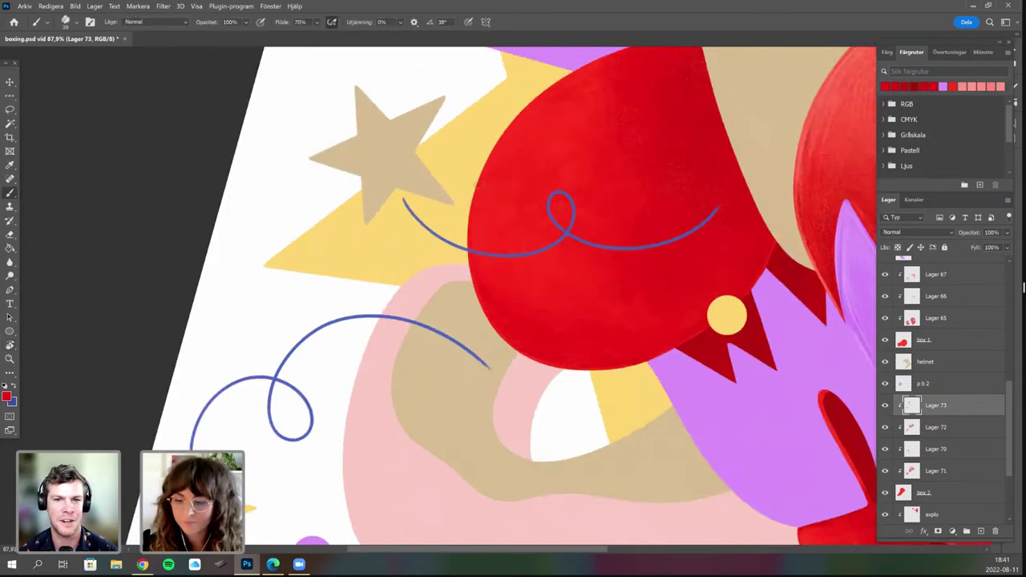
drag(432, 391, 421, 403)
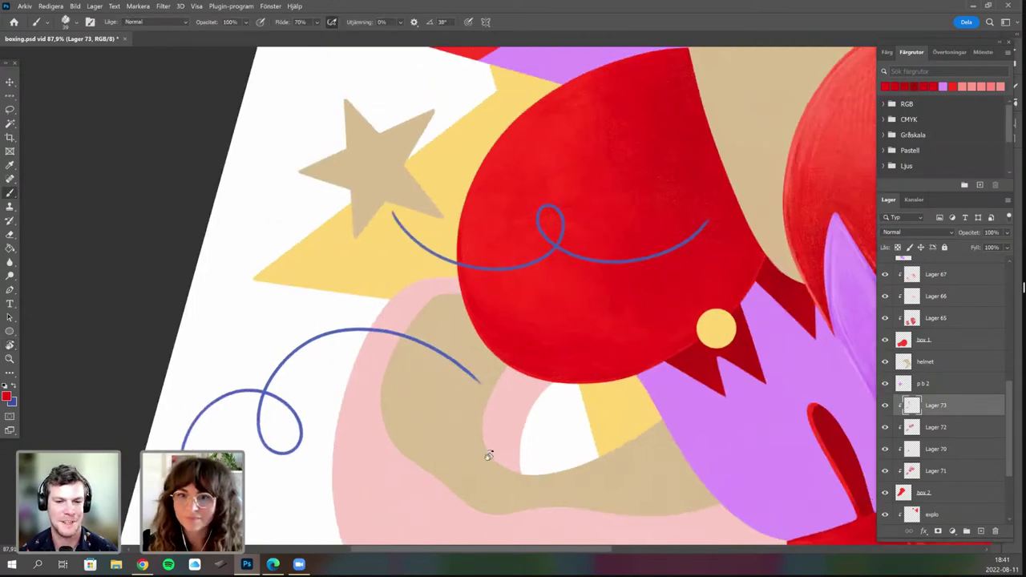
key(r)
drag(447, 178, 440, 258)
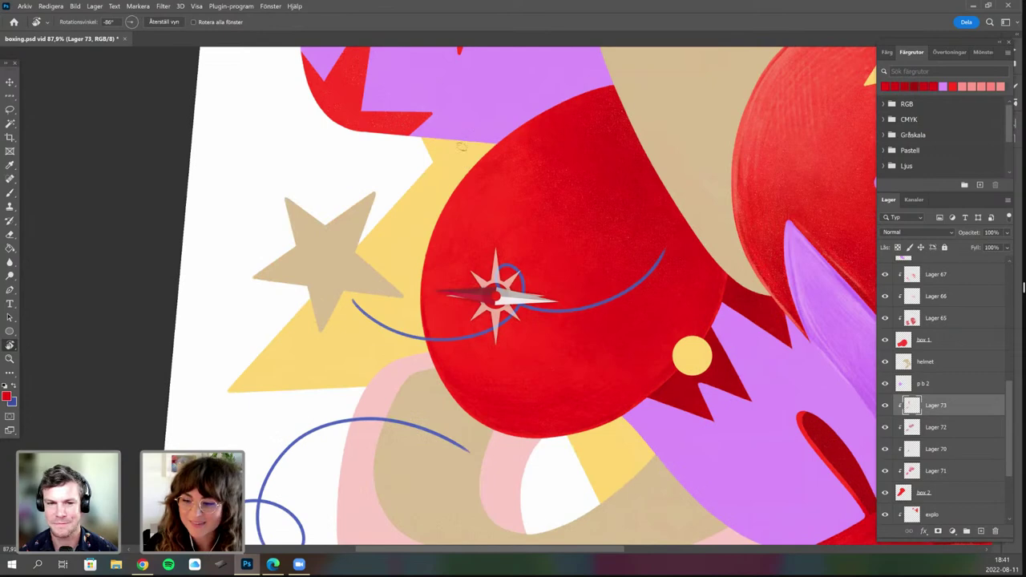
drag(461, 146, 424, 228)
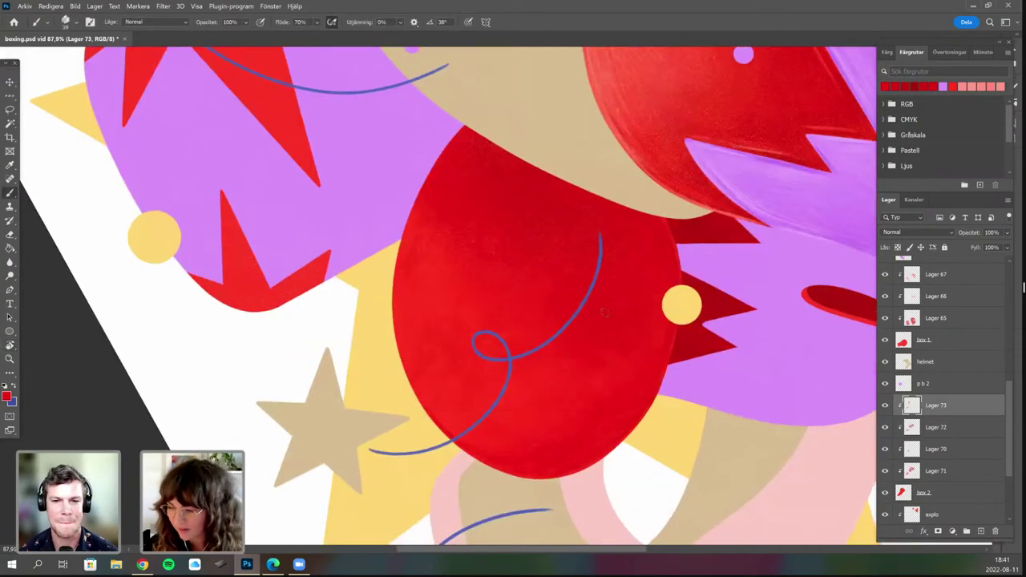
Switch to a darker red and deepen the textured shading along the glove's edge below the yellow dot.
drag(609, 306, 581, 261)
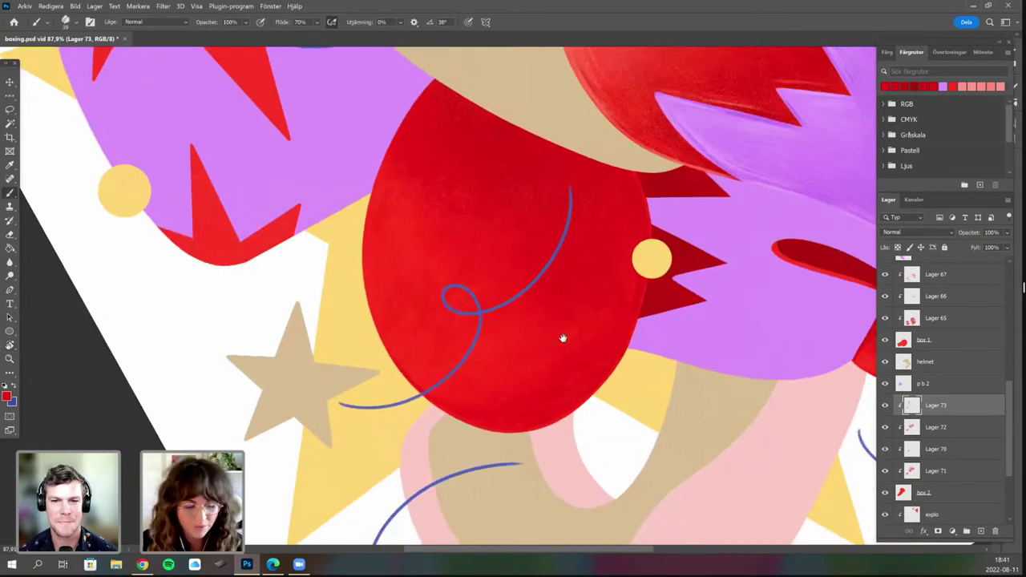
drag(616, 365, 539, 305)
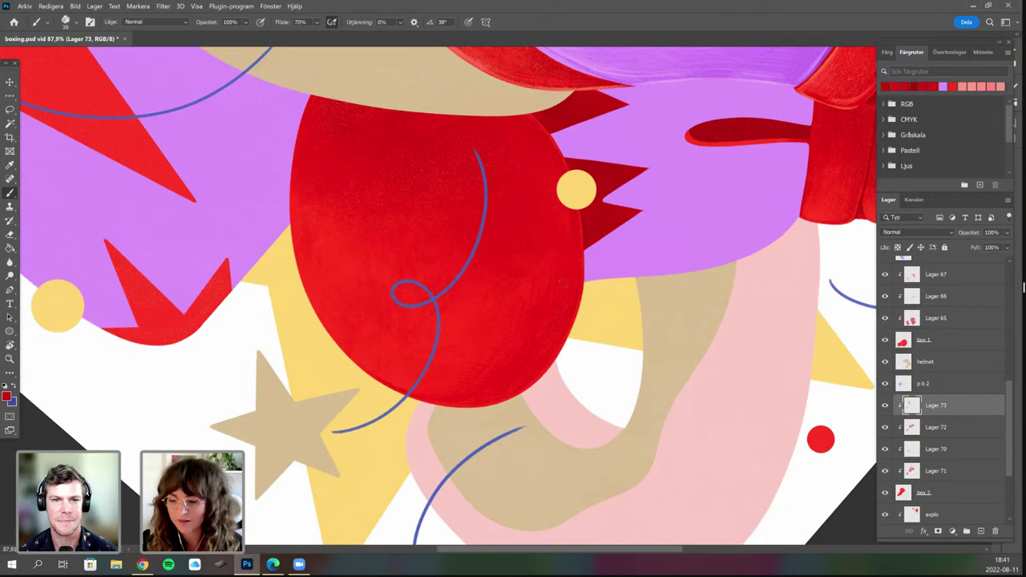
key(r)
drag(571, 332, 587, 290)
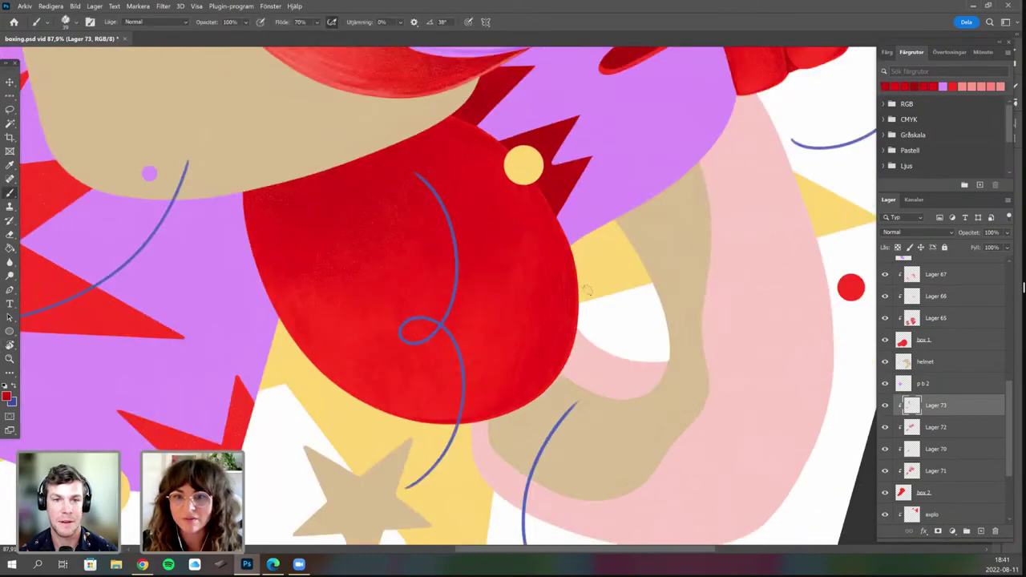
scroll(561, 273, down, 1)
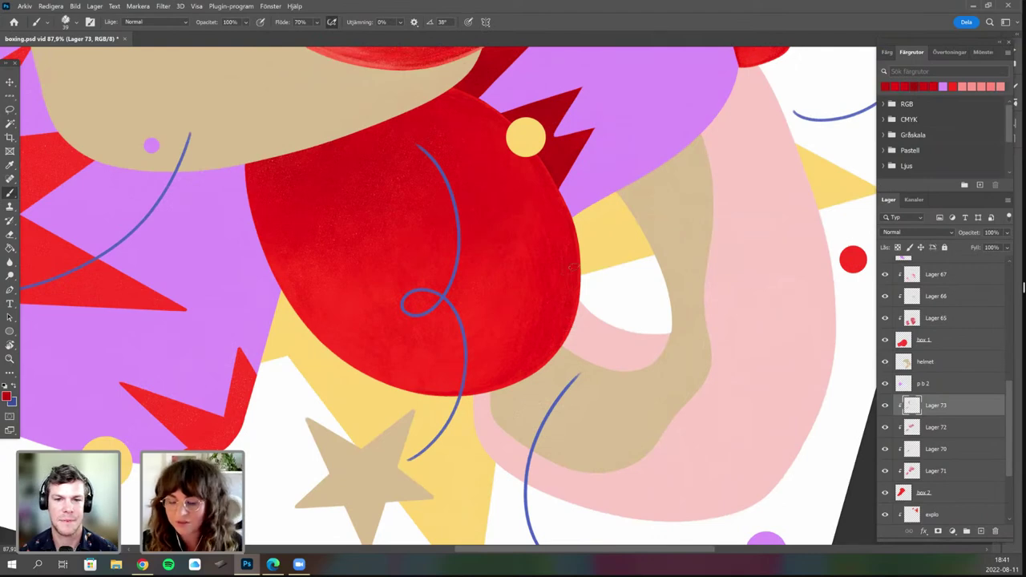
scroll(584, 385, up, 1)
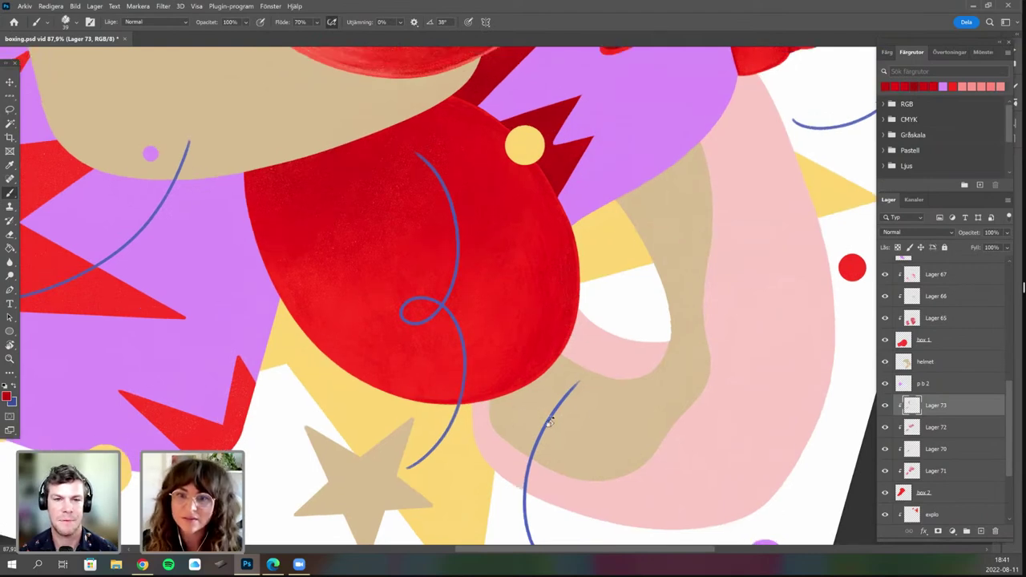
Continue the darker red texture along the glove's edges, from the yellow dot side to the side against the purple shape.
key(r)
drag(549, 230, 553, 246)
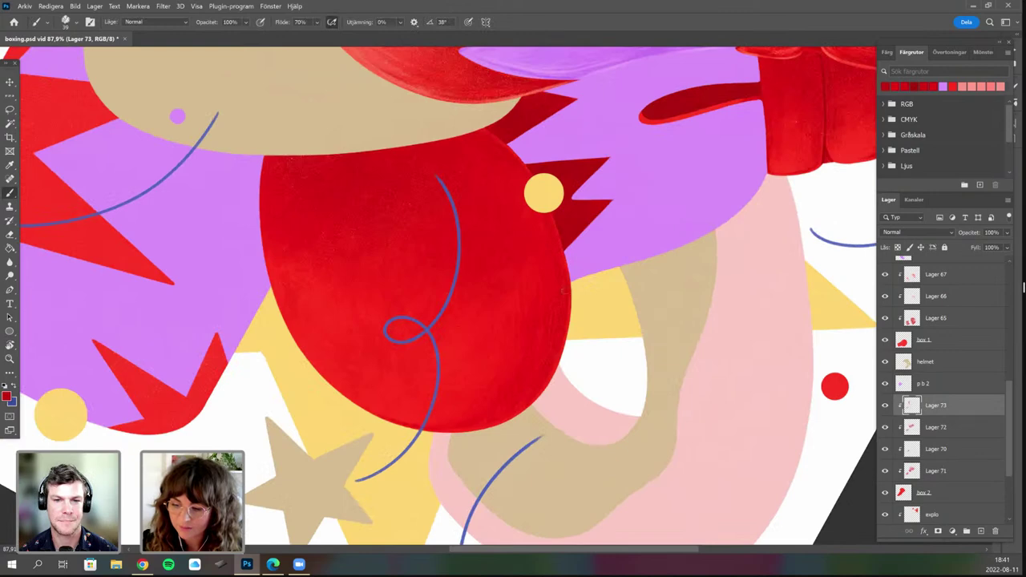
key(r)
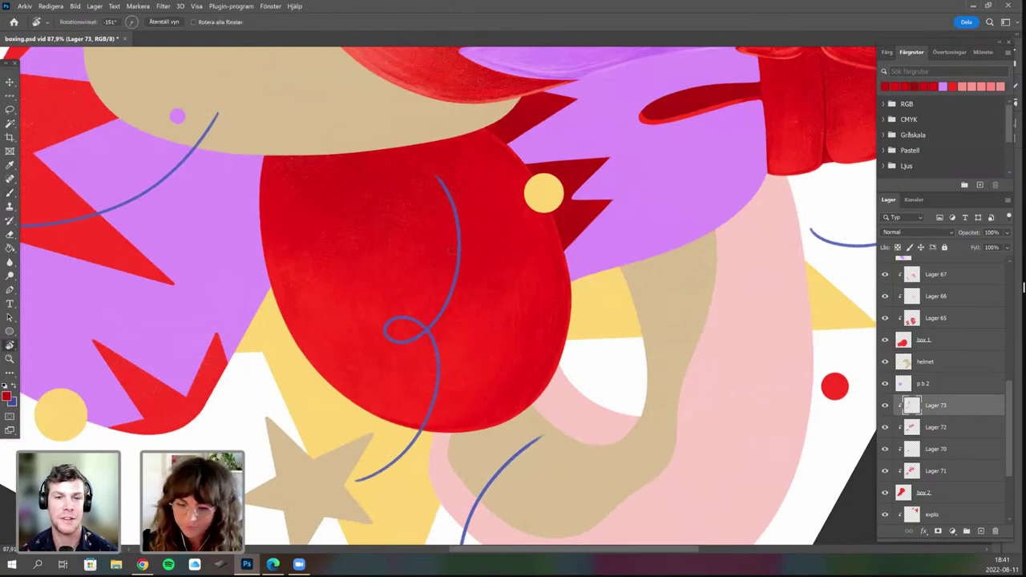
drag(452, 251, 265, 331)
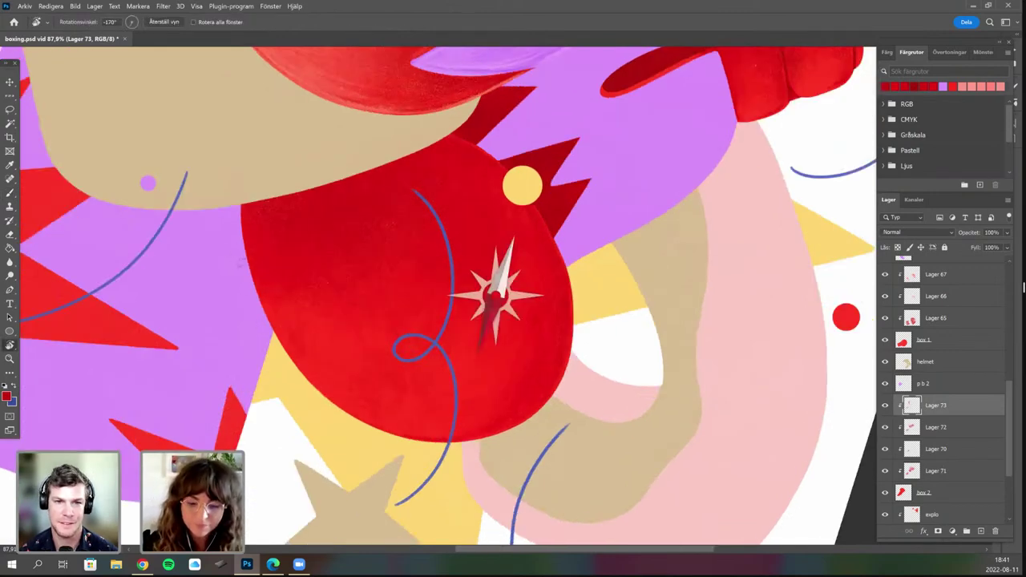
drag(240, 262, 243, 313)
key(r)
mouse_move(270, 261)
mouse_down()
mouse_move(254, 243)
mouse_move(266, 200)
mouse_up()
Set the foreground colour to #d41900 and blend the edge shading into the glove's lighter red.
click(6, 396)
click(369, 271)
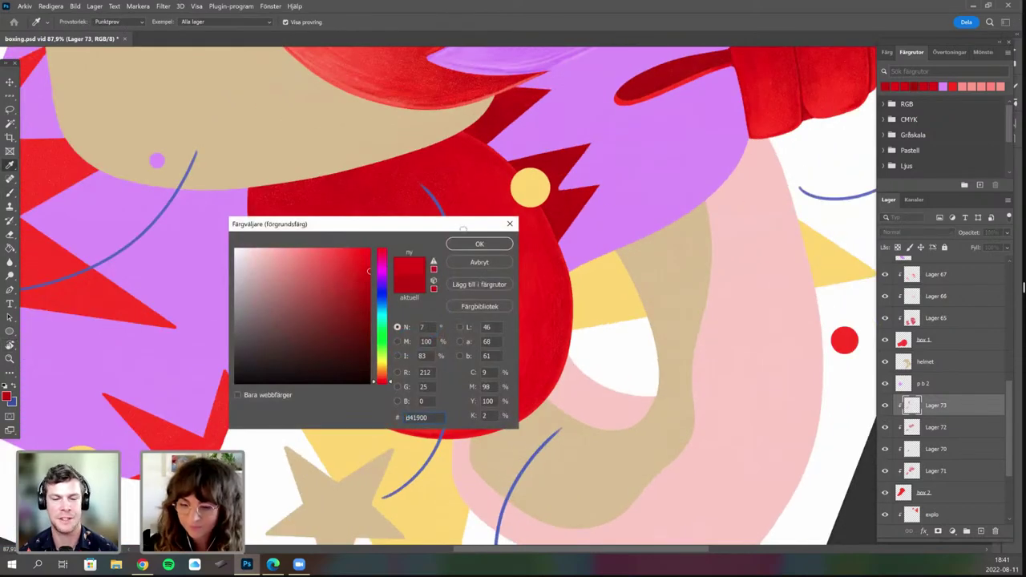
click(473, 243)
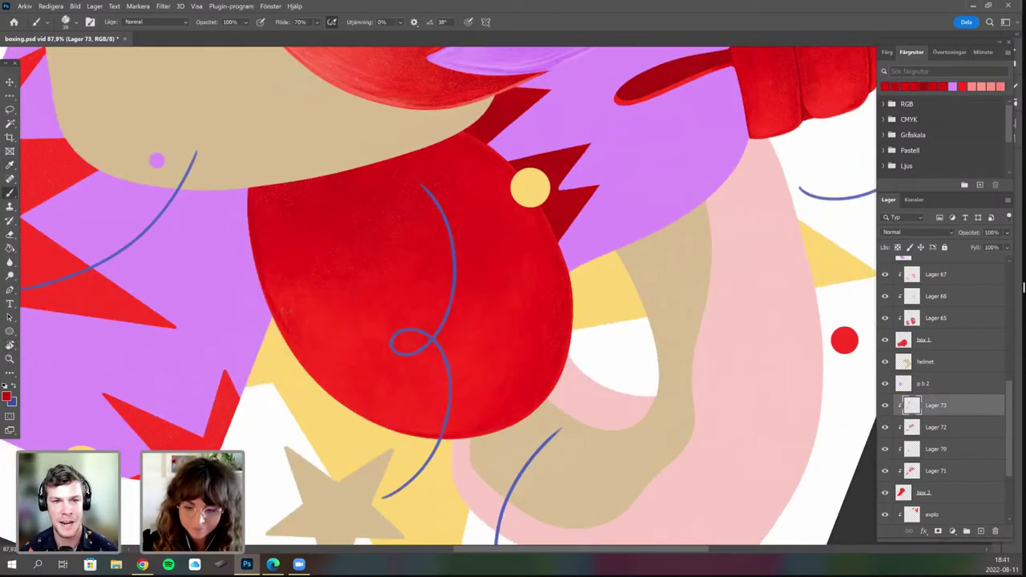
key(r)
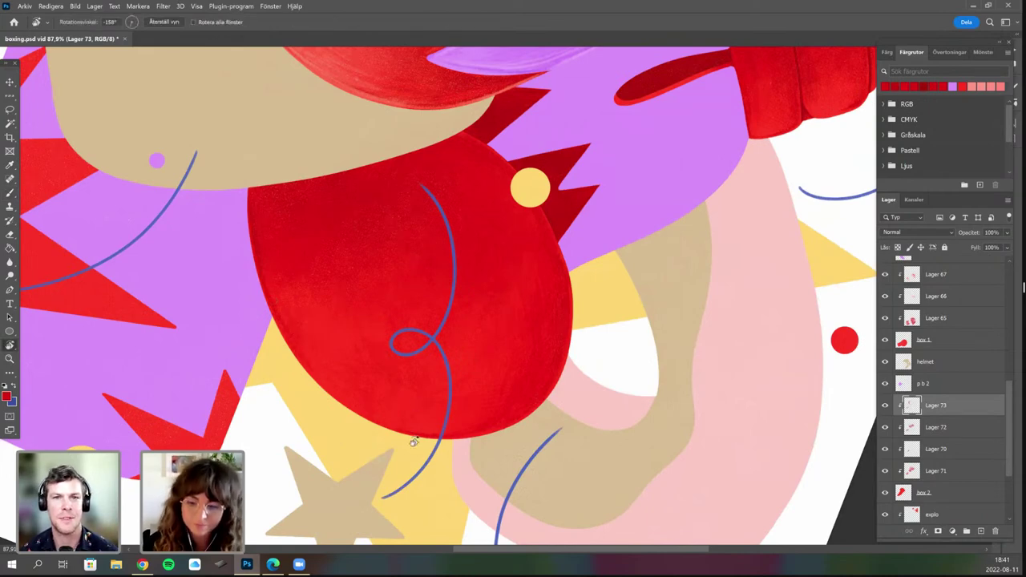
mouse_move(513, 448)
mouse_down()
mouse_move(349, 291)
mouse_move(492, 435)
mouse_move(548, 389)
mouse_move(547, 378)
mouse_move(519, 395)
mouse_up()
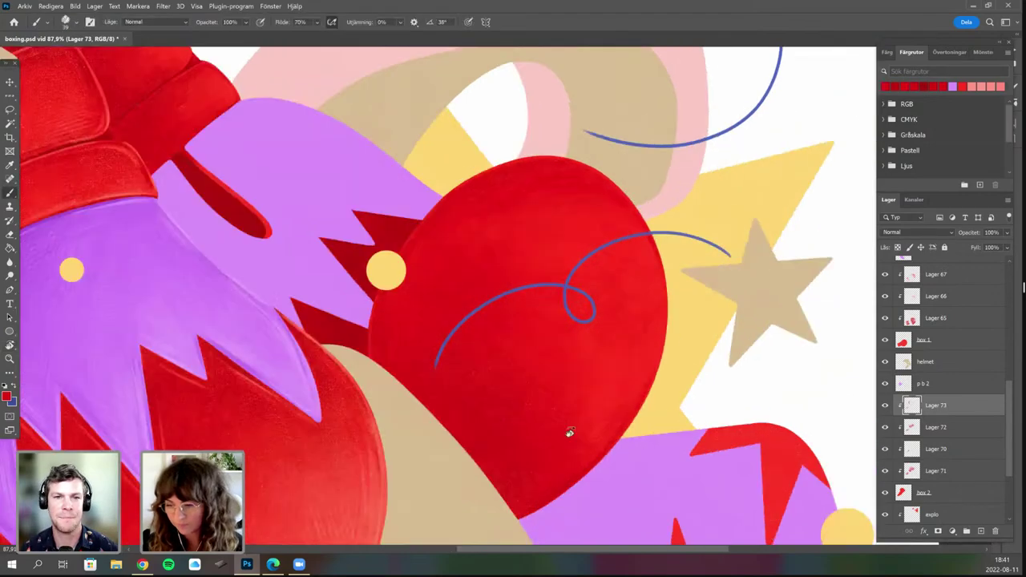
Even out the textured red shading around the whole glove outline, checking it at a smaller zoom.
key(r)
mouse_move(636, 383)
mouse_down()
mouse_move(548, 382)
mouse_move(581, 273)
mouse_up()
scroll(494, 265, up, 1)
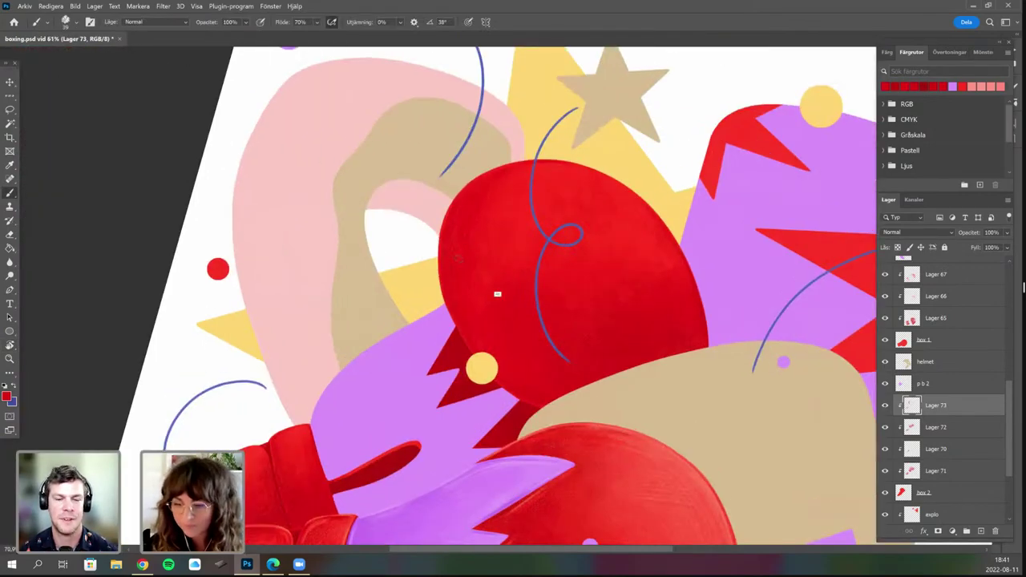
scroll(493, 265, up, 1)
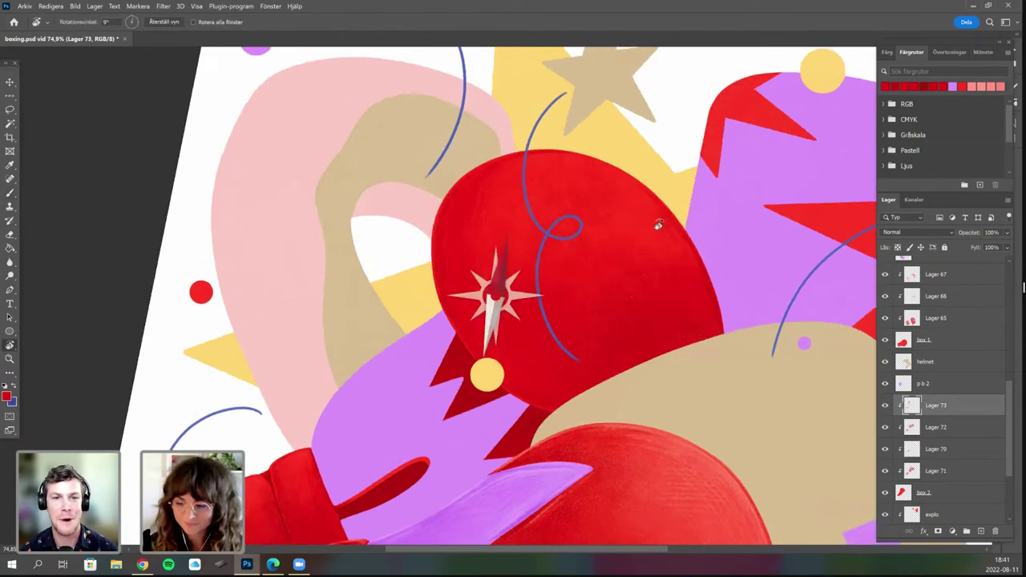
key(r)
drag(641, 285, 658, 222)
mouse_move(459, 282)
mouse_down()
mouse_move(480, 363)
mouse_move(499, 348)
mouse_up()
Smooth the red texture along the glove's edge between the yellow dot and the pink and beige loop.
key(b)
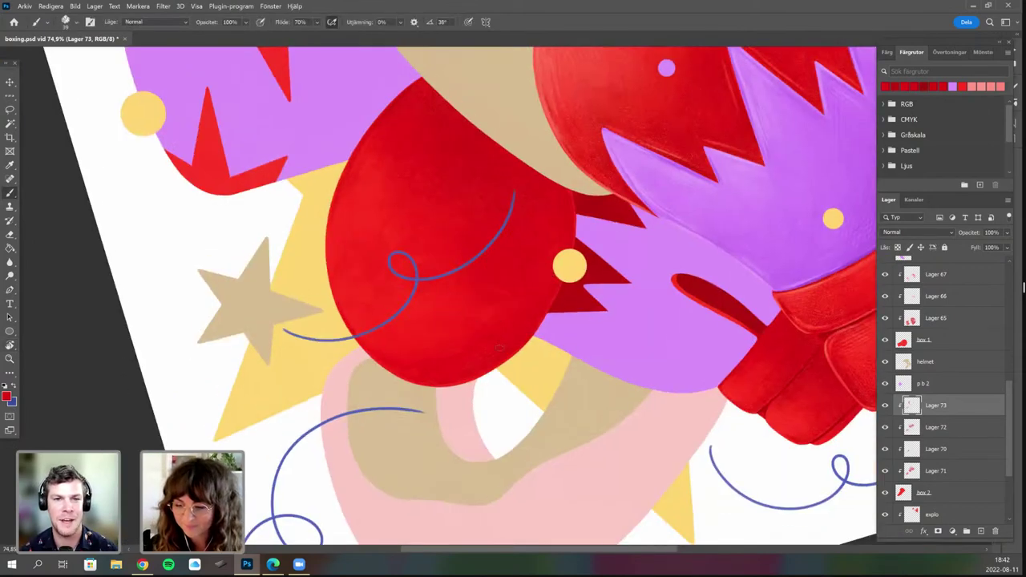
key(r)
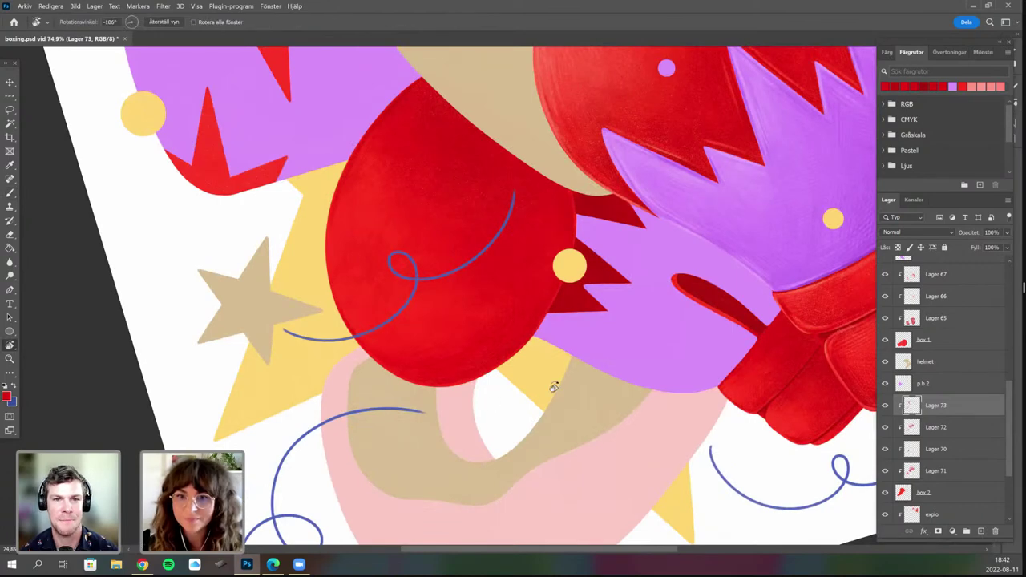
drag(550, 385, 484, 363)
drag(504, 328, 514, 346)
key(b)
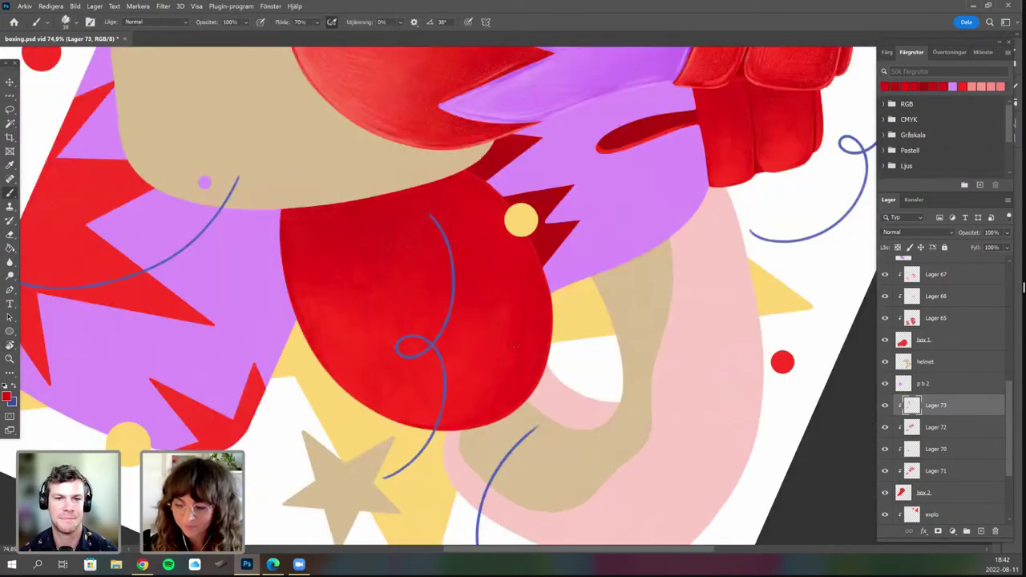
Blend the red texture along the back glove's rounded edge beside the pink and beige loop.
key(r)
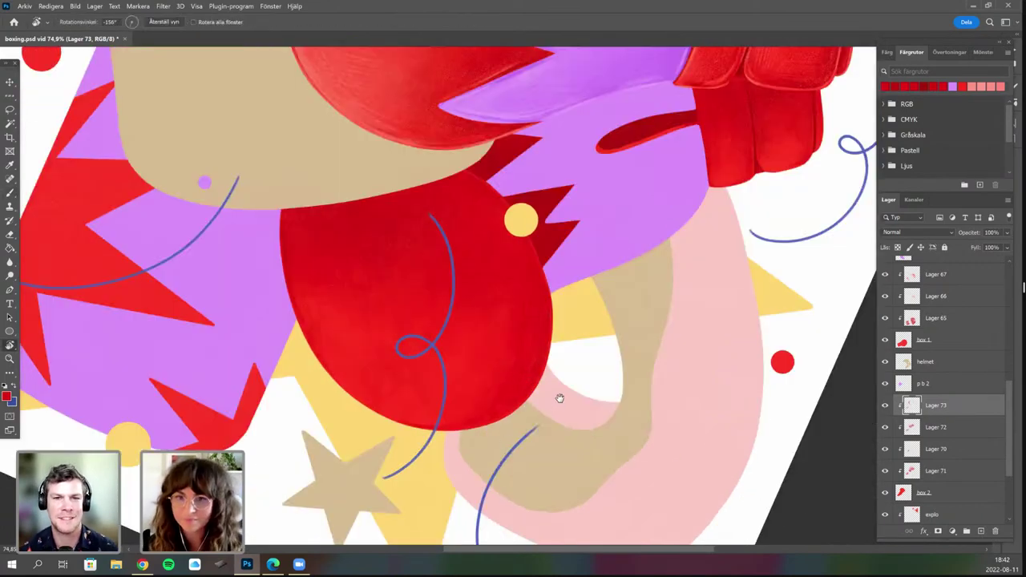
drag(562, 352, 529, 309)
drag(542, 347, 566, 334)
key(b)
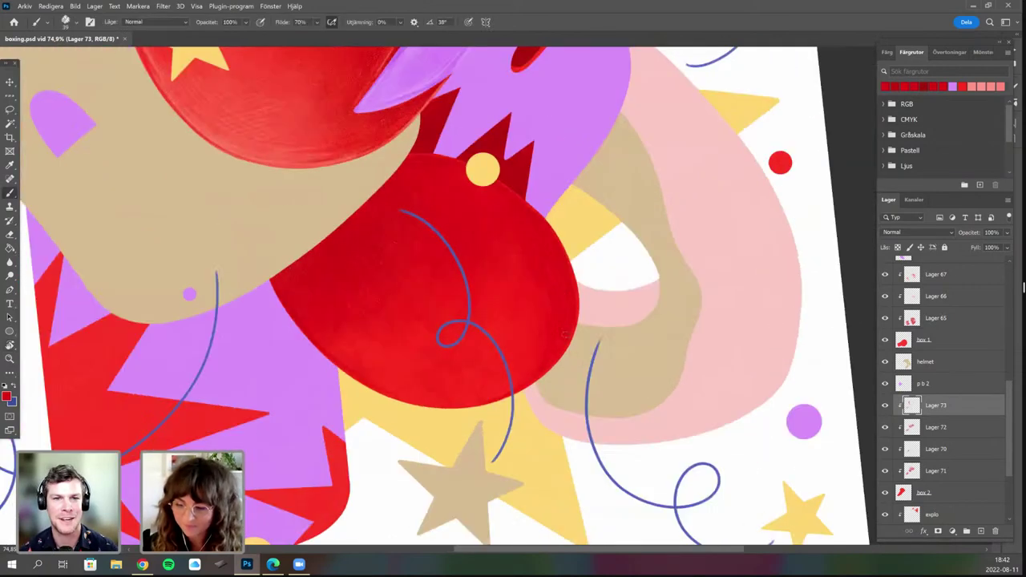
key(r)
mouse_move(587, 379)
mouse_down()
mouse_move(536, 328)
mouse_move(563, 343)
mouse_up()
key(b)
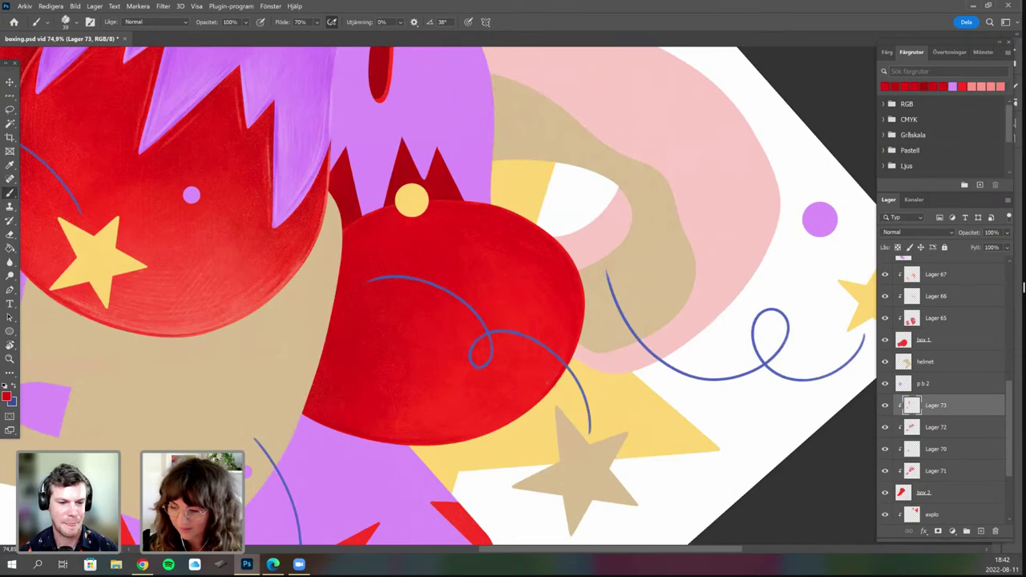
Continue the textured red shading around the glove's edge facing the yellow and beige stars.
key(r)
drag(589, 412, 569, 360)
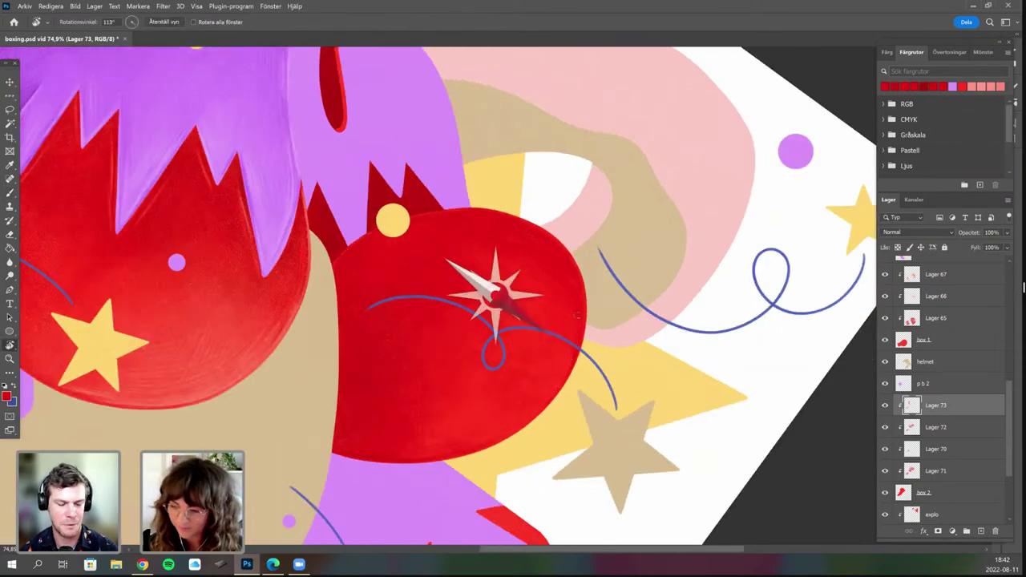
drag(578, 316, 579, 295)
key(b)
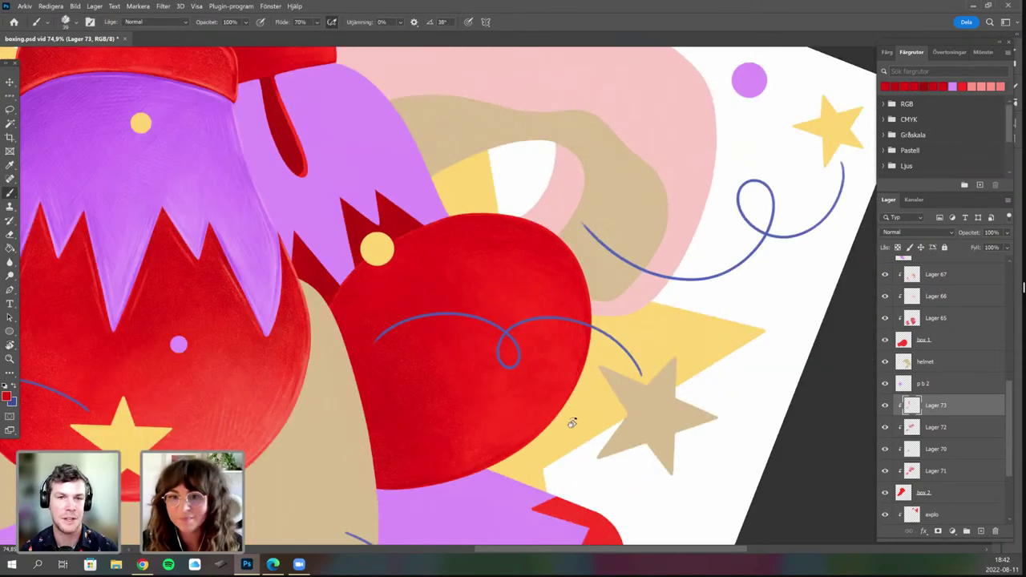
key(r)
mouse_move(573, 423)
mouse_down()
mouse_move(492, 421)
mouse_move(591, 378)
mouse_up()
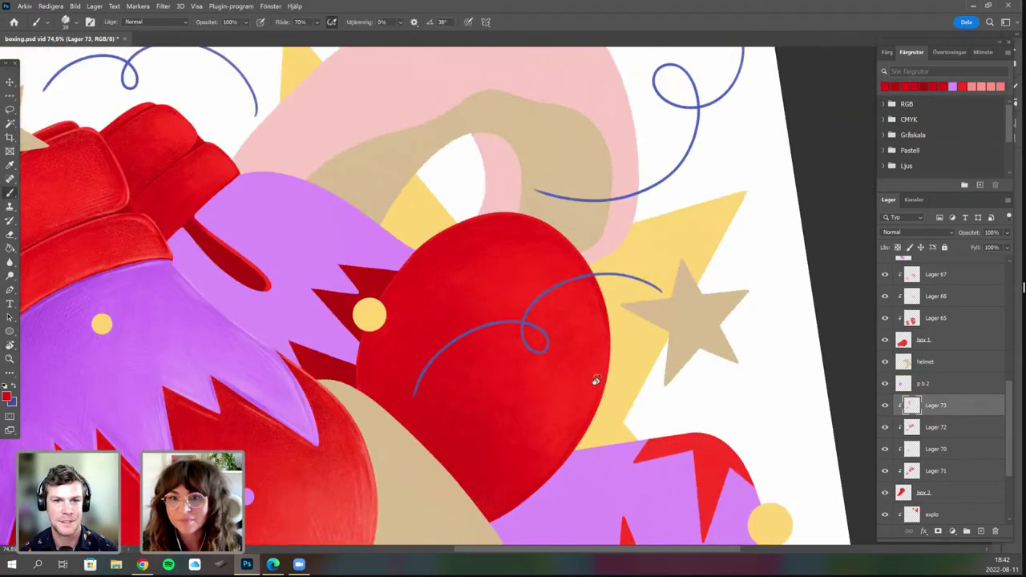
mouse_move(474, 419)
mouse_down()
mouse_move(572, 394)
mouse_move(489, 411)
mouse_move(480, 372)
mouse_move(492, 407)
mouse_move(382, 455)
mouse_up()
key(b)
Sample a red from the glove and build up the texture on its side near the yellow dot.
scroll(430, 328, up, 2)
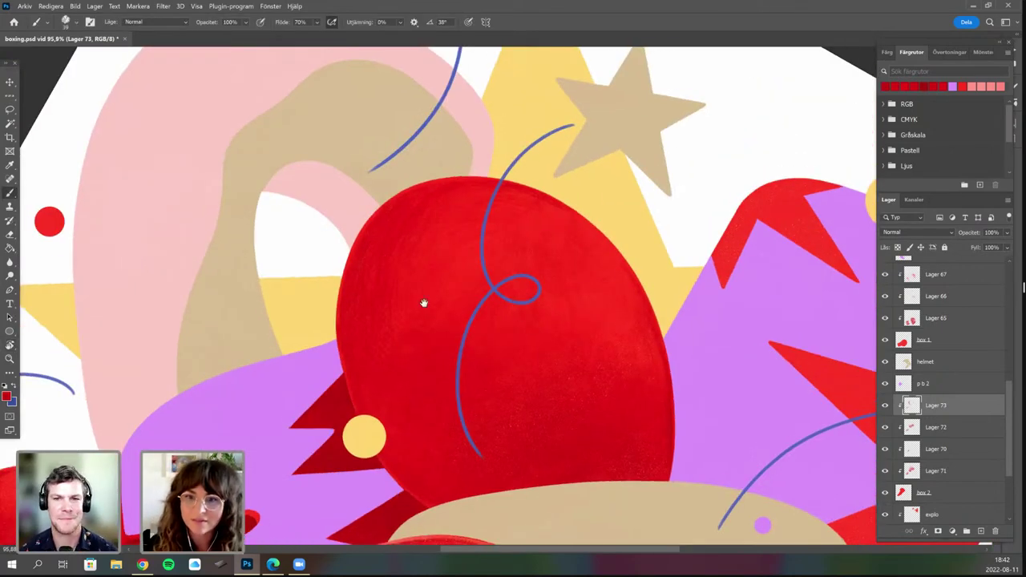
drag(352, 376, 362, 330)
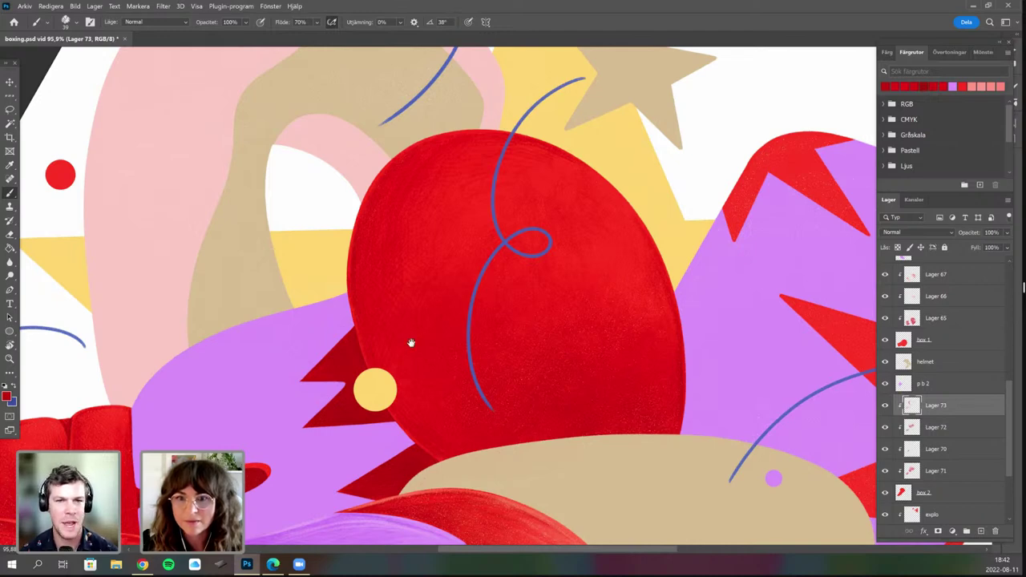
scroll(437, 357, down, 1)
drag(427, 440, 429, 431)
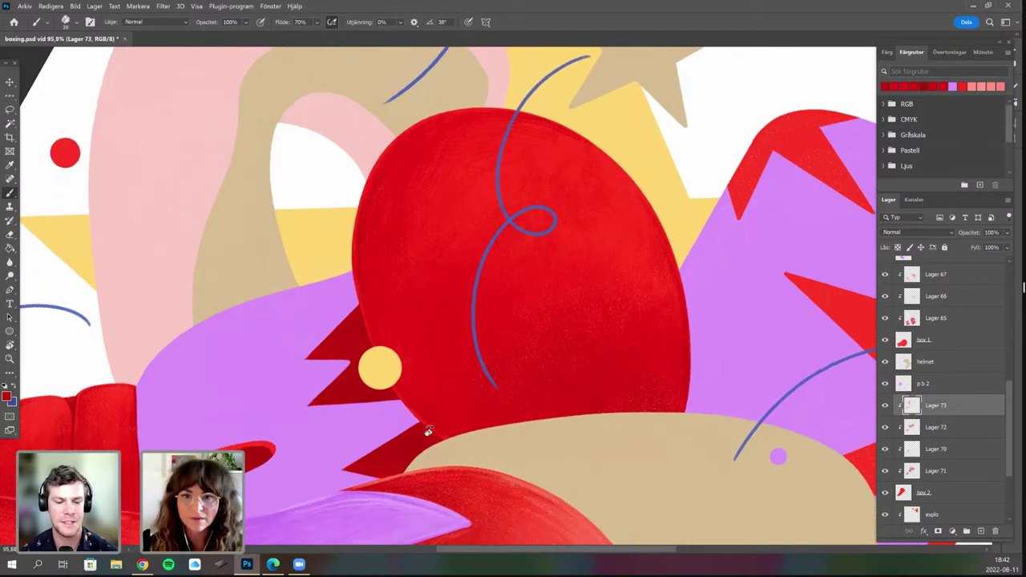
key(r)
drag(361, 290, 364, 267)
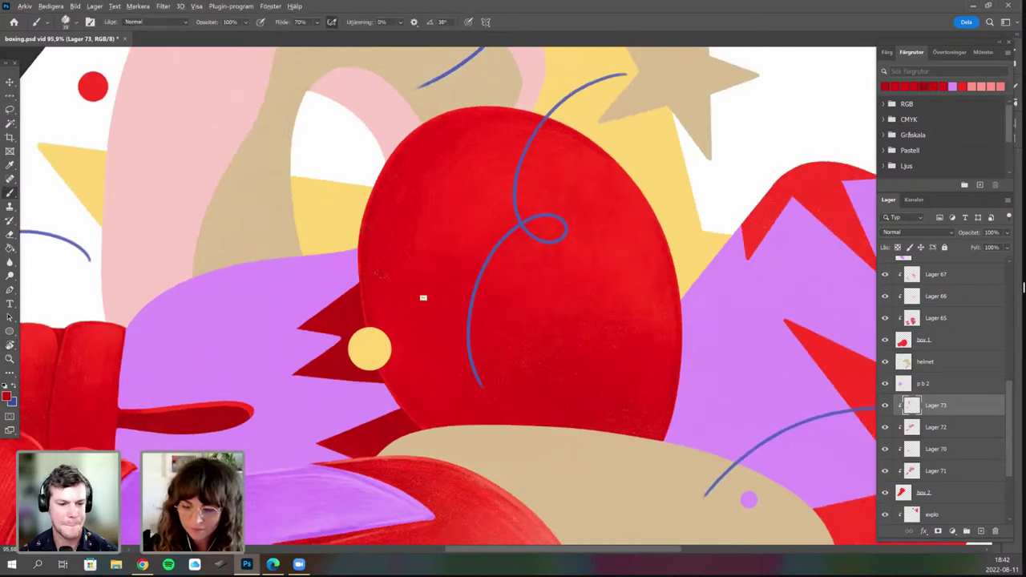
alt+click(381, 274)
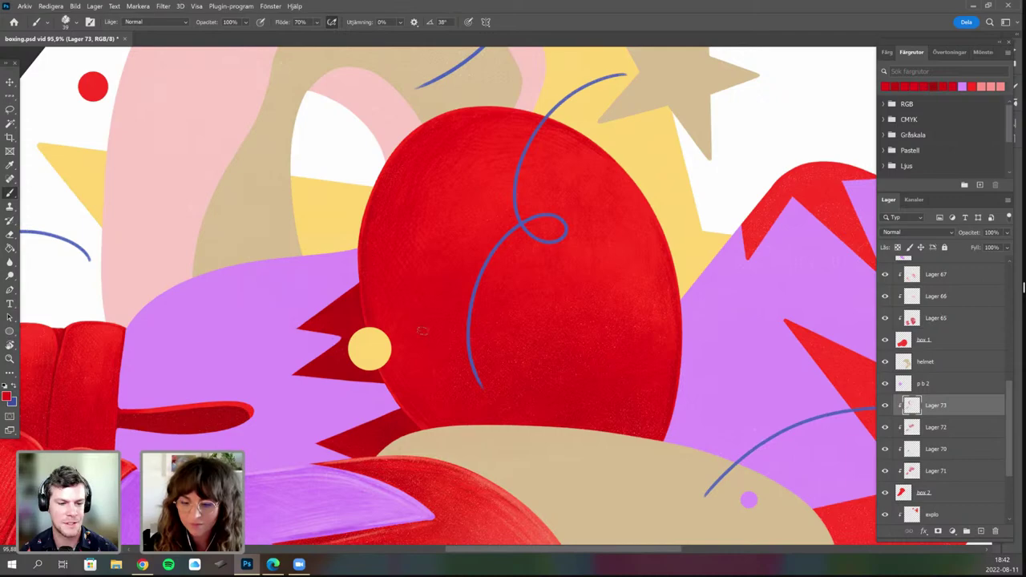
key(r)
drag(423, 331, 424, 314)
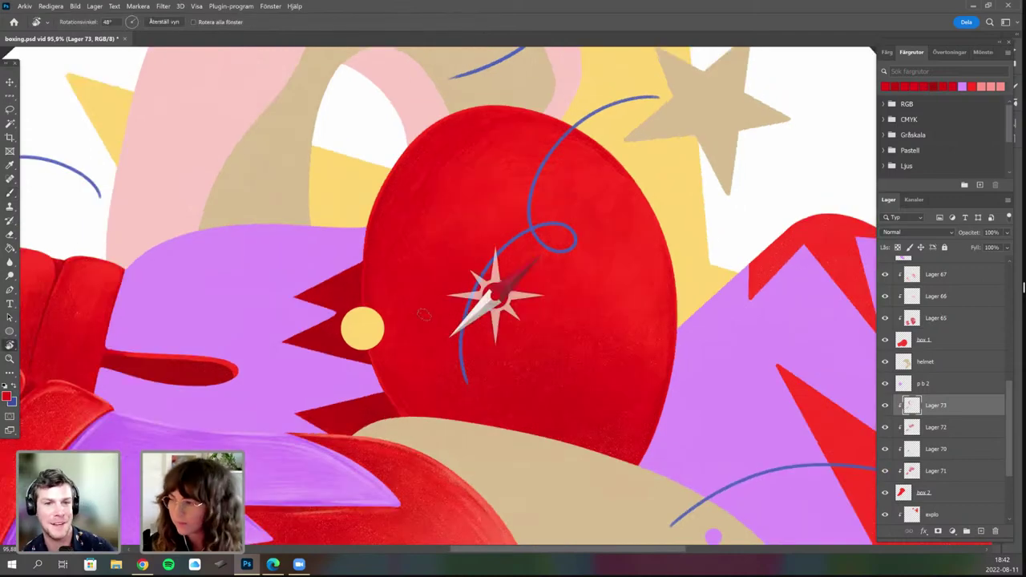
Sample a darker red from the artwork and switch to another recent brush at a size of 20 px.
scroll(477, 329, up, 2)
alt+click(506, 270)
right_click(470, 286)
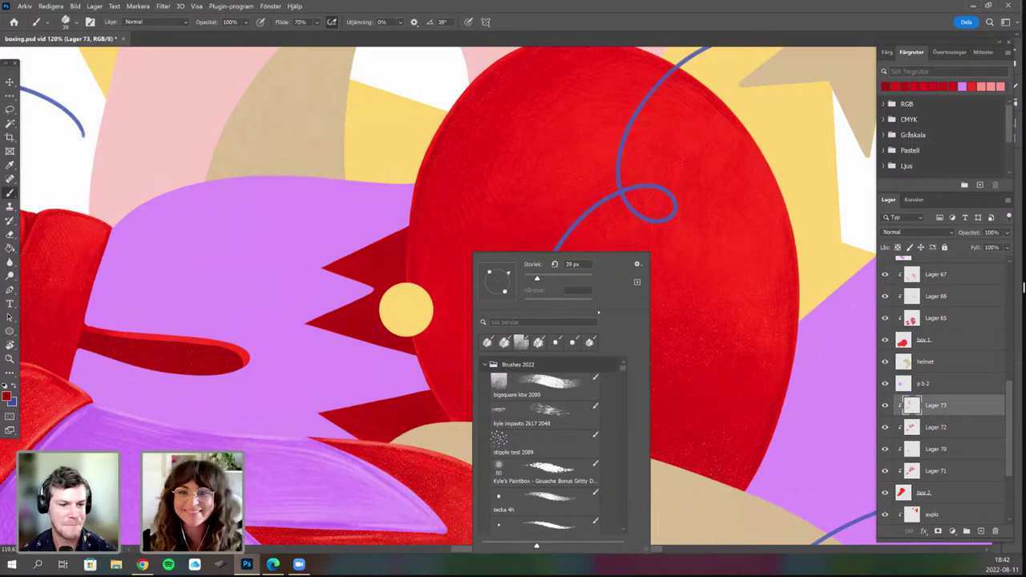
click(538, 342)
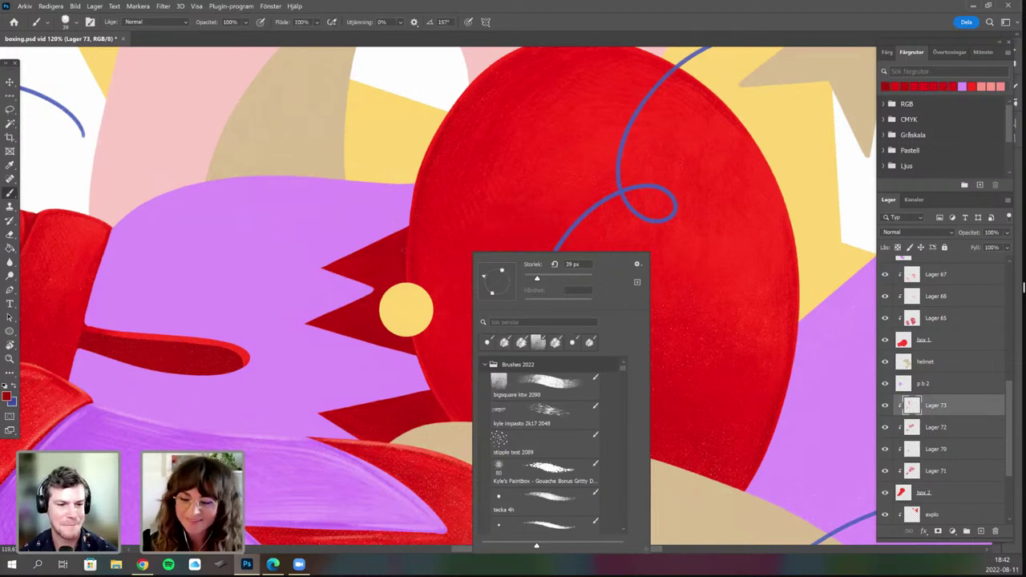
drag(537, 278, 531, 278)
key(Return)
Refine the glove's edge with dark red where it meets the jagged spikes around the yellow dot, checking it against the whole illustration.
drag(404, 301, 391, 315)
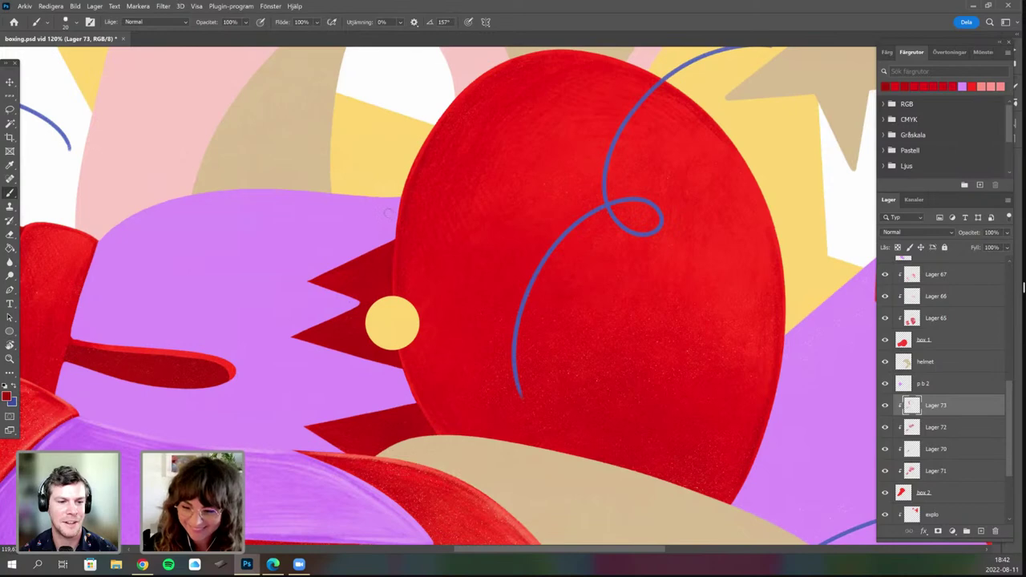
scroll(405, 289, up, 2)
scroll(408, 287, up, 1)
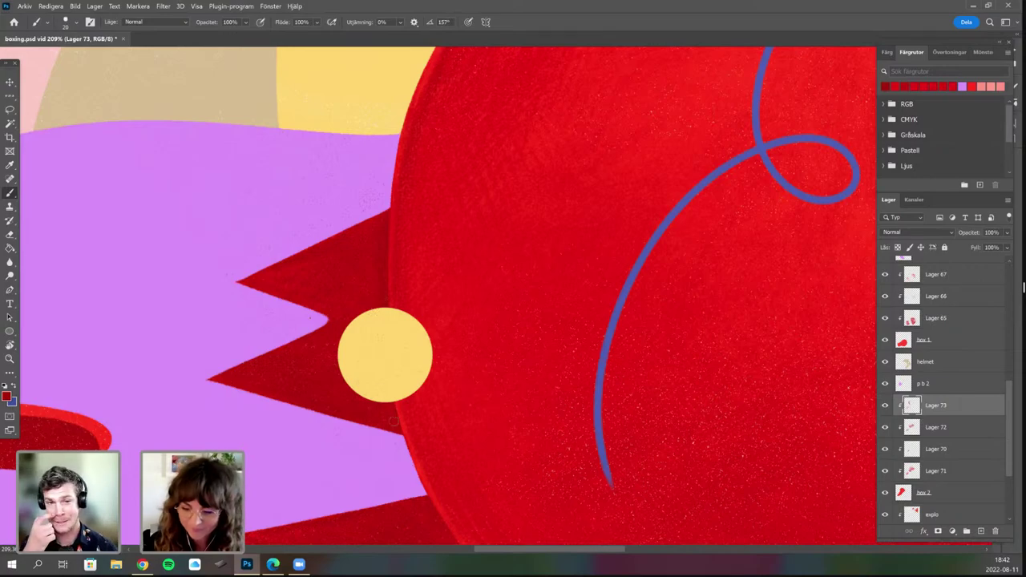
scroll(490, 385, down, 3)
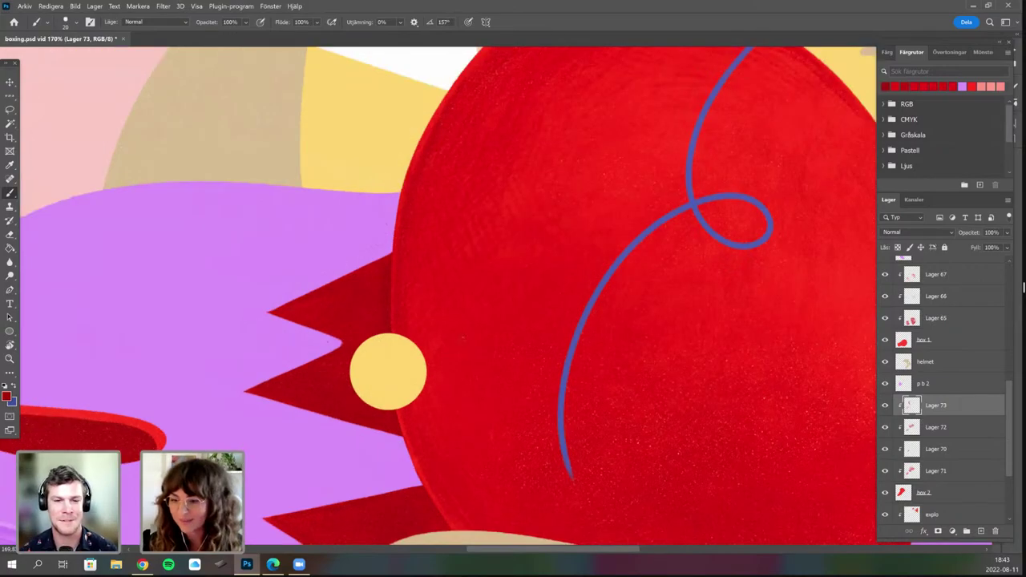
drag(489, 394, 531, 378)
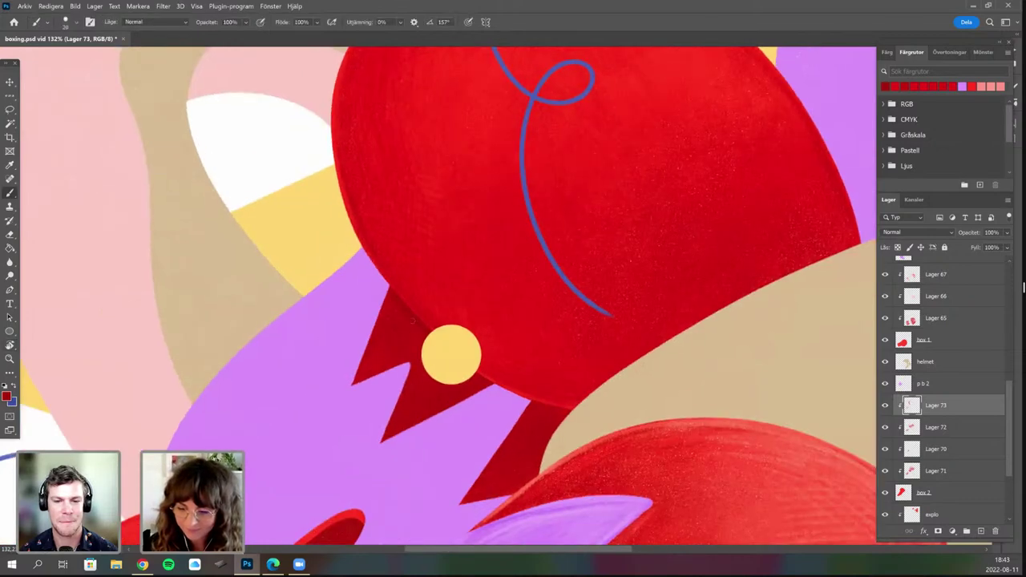
key(r)
mouse_move(524, 424)
mouse_down()
mouse_move(454, 405)
mouse_move(524, 419)
mouse_up()
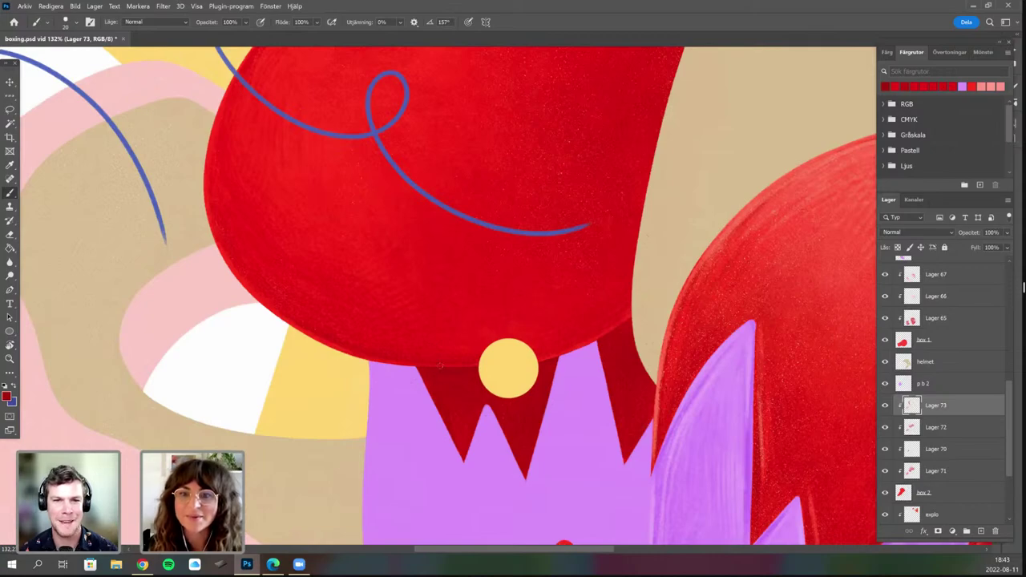
drag(479, 381, 432, 345)
scroll(486, 370, down, 5)
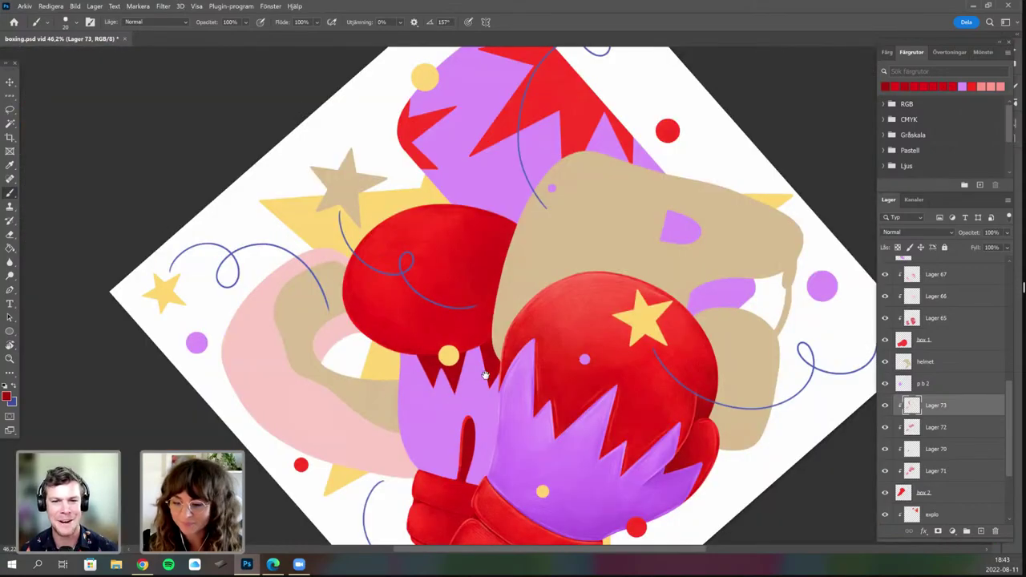
drag(584, 402, 564, 351)
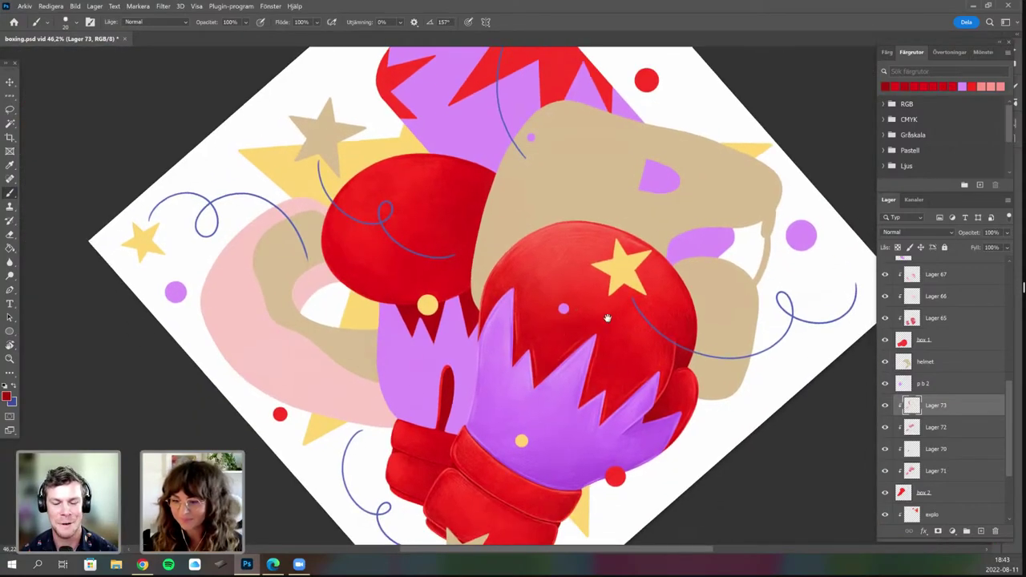
drag(605, 320, 600, 340)
Switch back to the textured brush at 40 px for the glove's shading.
scroll(519, 283, up, 3)
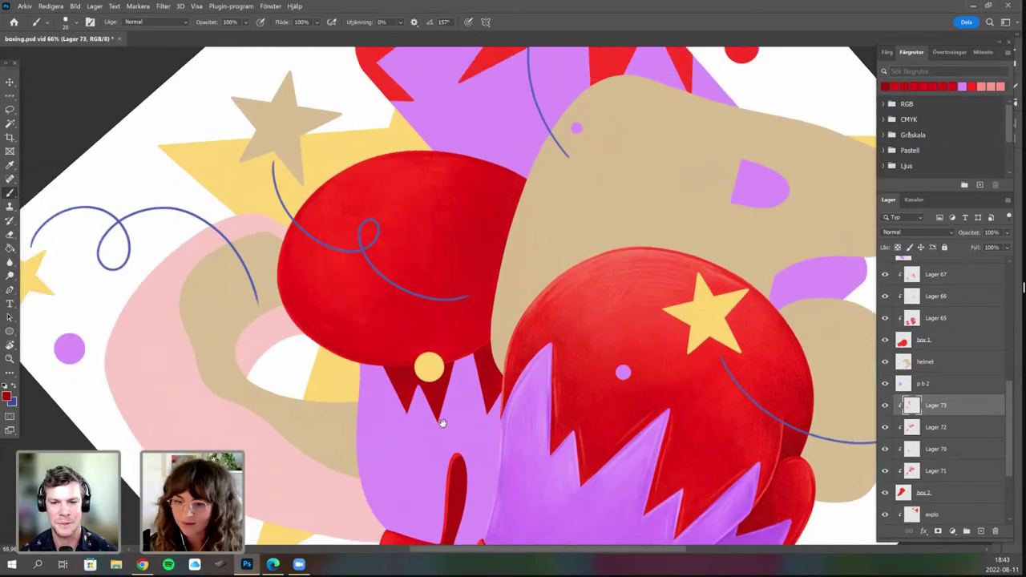
key(r)
mouse_move(441, 424)
mouse_down()
mouse_move(409, 248)
mouse_move(427, 338)
mouse_move(402, 332)
mouse_up()
scroll(435, 434, up, 3)
key(r)
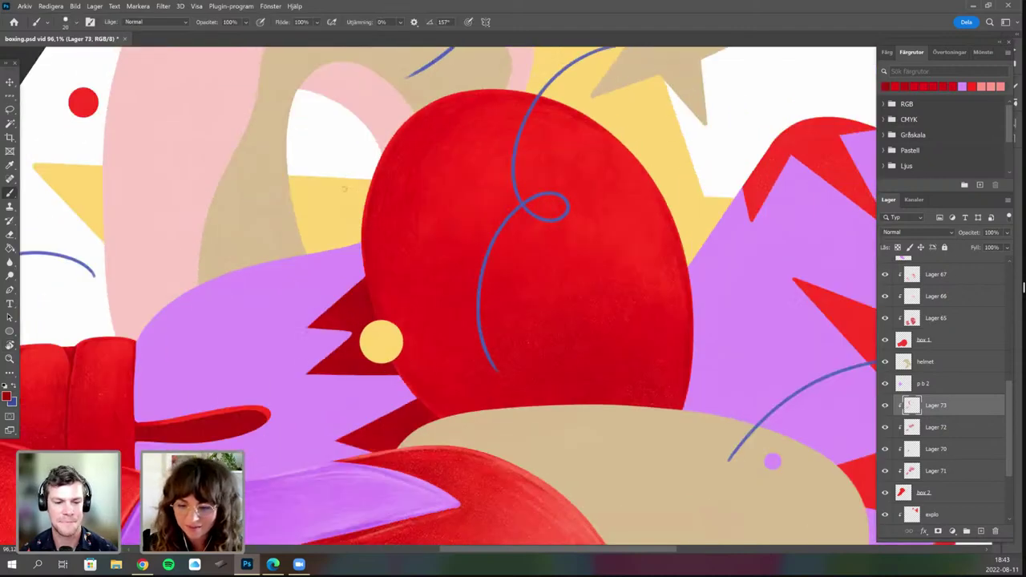
scroll(469, 295, up, 2)
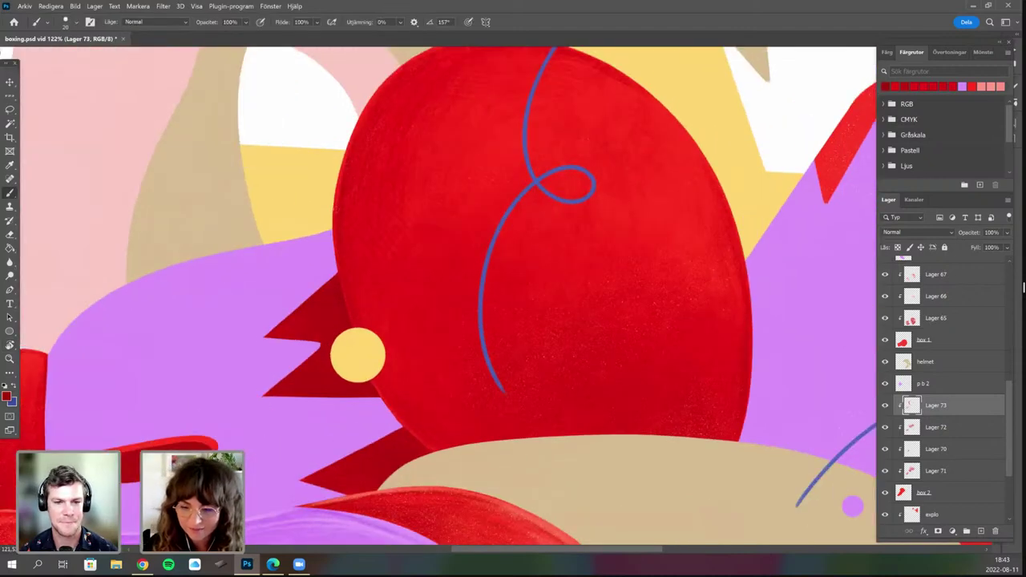
right_click(633, 254)
click(598, 332)
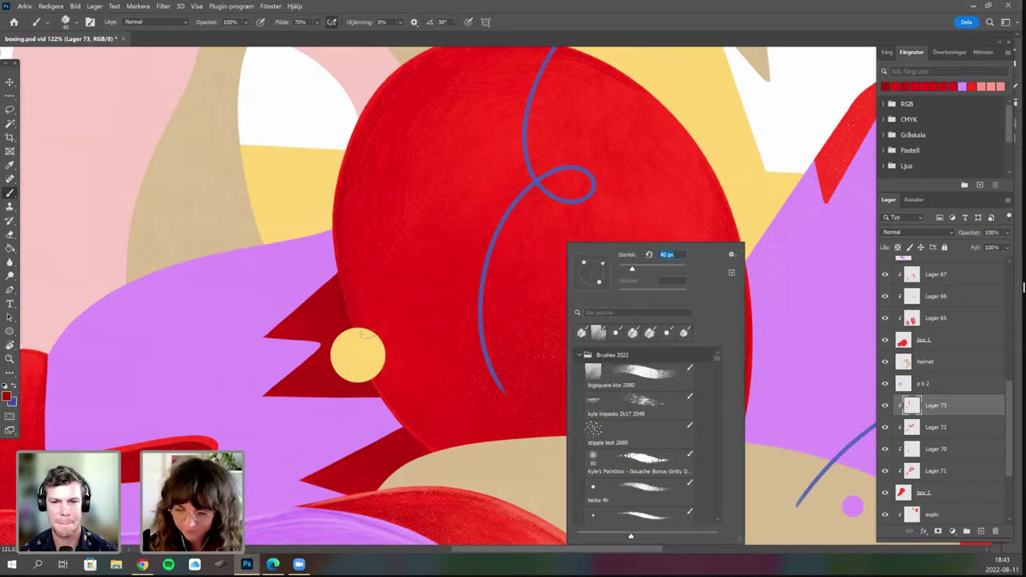
key(Return)
Soften the edge shading around the yellow dot and the red spikes with the textured brush.
key(r)
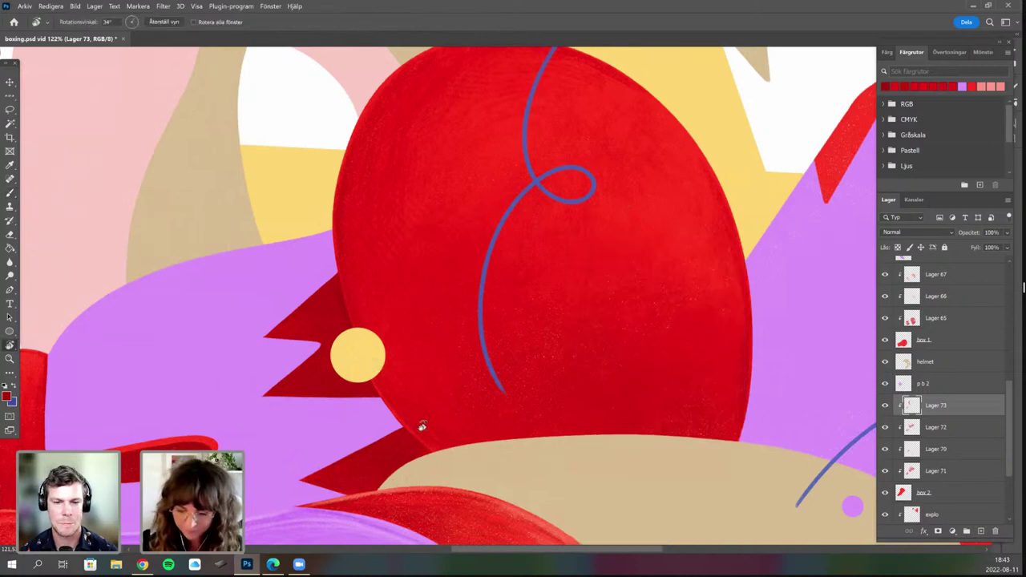
mouse_move(423, 426)
mouse_down()
mouse_move(415, 380)
mouse_move(337, 337)
mouse_up()
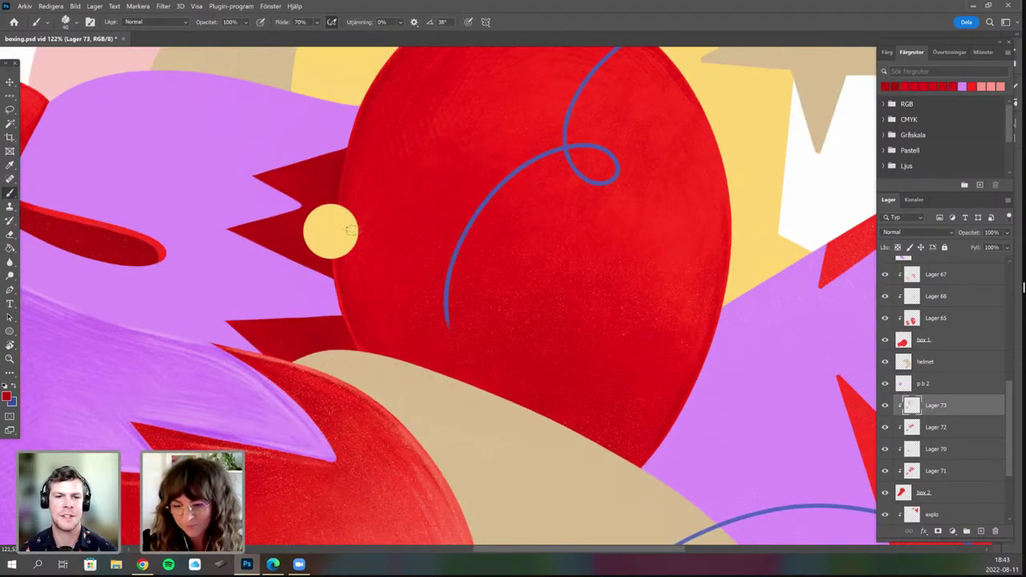
key(r)
mouse_move(680, 342)
mouse_down()
mouse_move(506, 364)
mouse_move(513, 402)
mouse_move(523, 375)
mouse_up()
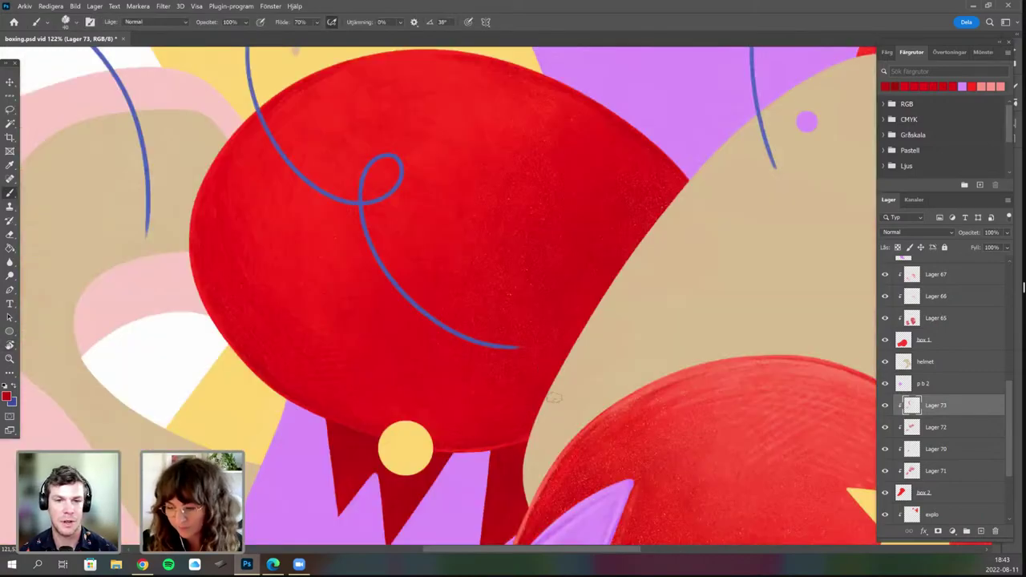
Blend the red texture from the glove's edge against the beige helmet into its rounded end.
key(r)
drag(548, 291, 537, 361)
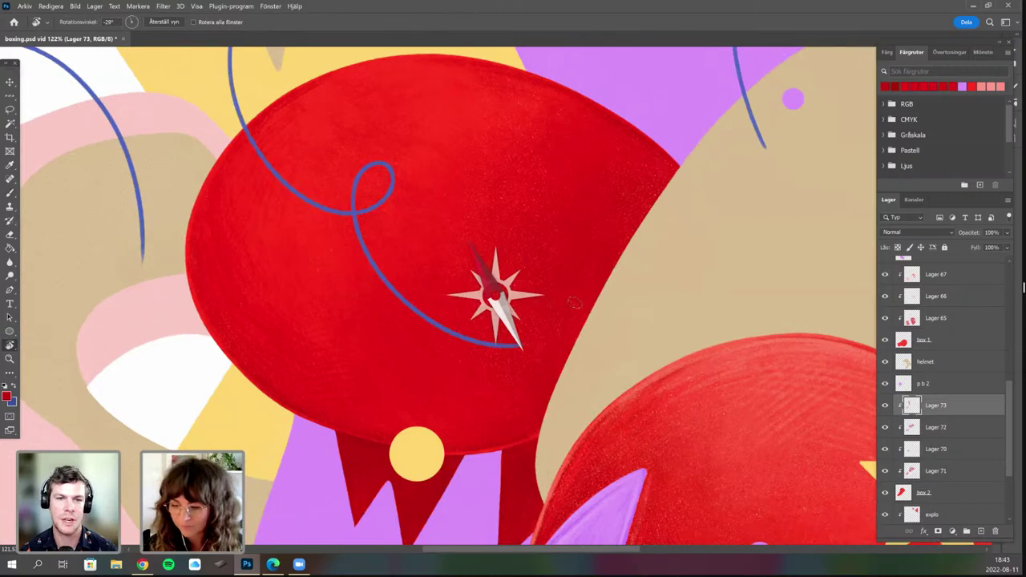
mouse_move(573, 304)
mouse_down()
mouse_move(604, 396)
mouse_move(588, 377)
mouse_move(586, 327)
mouse_up()
key(r)
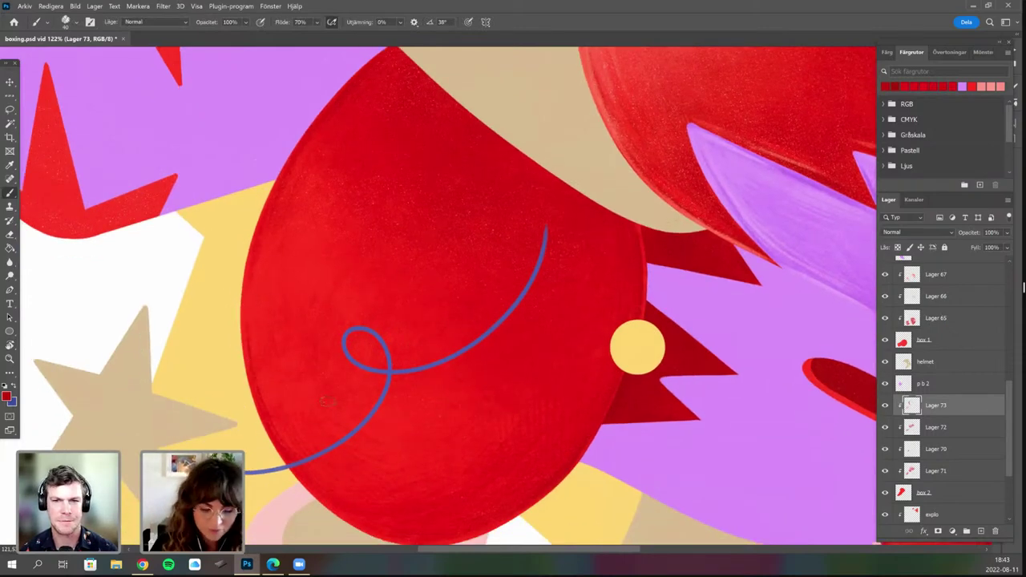
drag(433, 399, 514, 388)
Even out the red texture across the glove's main body around the yellow dot and the blue squiggle.
scroll(484, 385, down, 3)
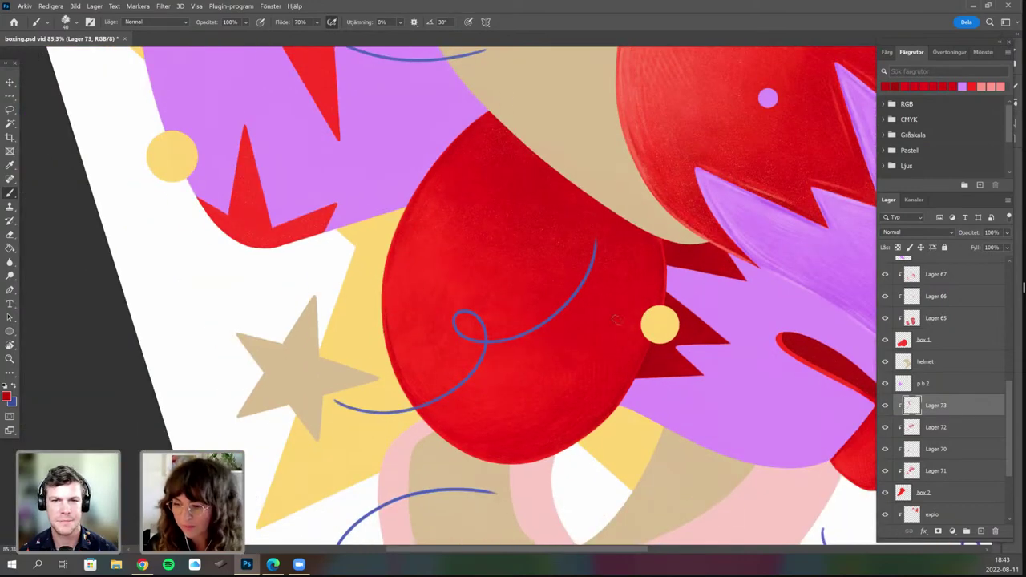
drag(566, 405, 515, 438)
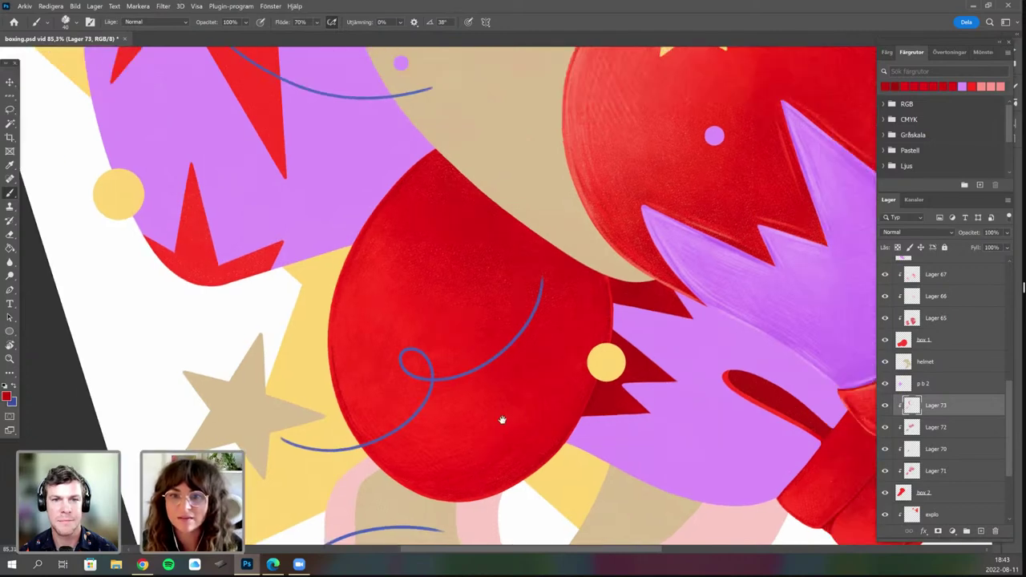
key(r)
drag(468, 412, 419, 389)
drag(587, 339, 541, 328)
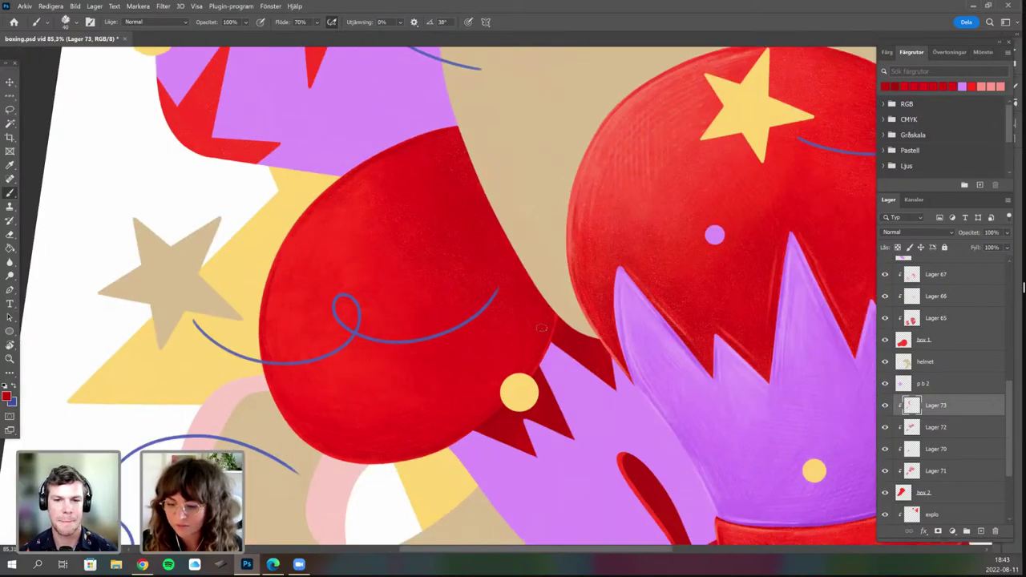
scroll(472, 411, up, 1)
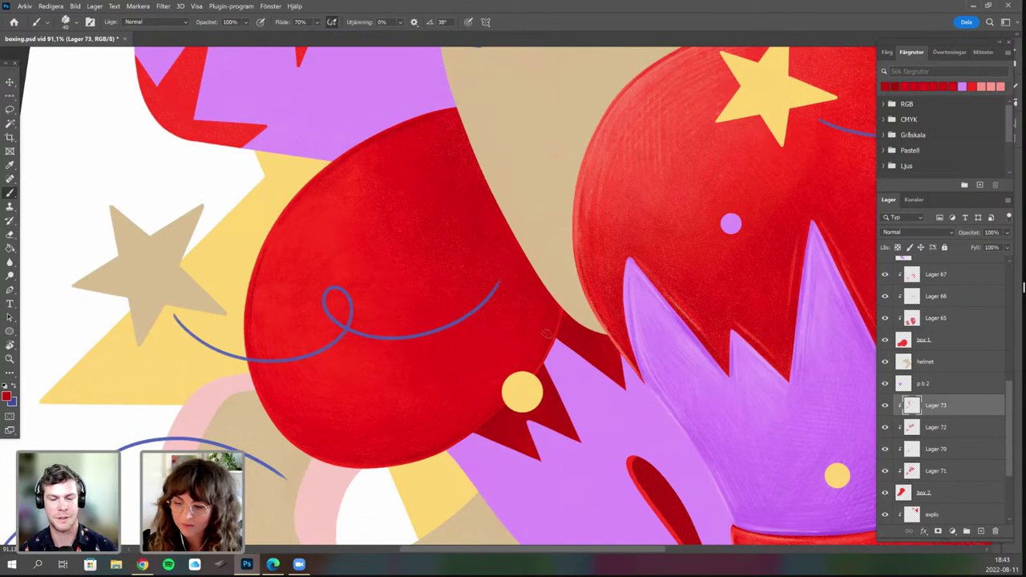
drag(482, 415, 503, 377)
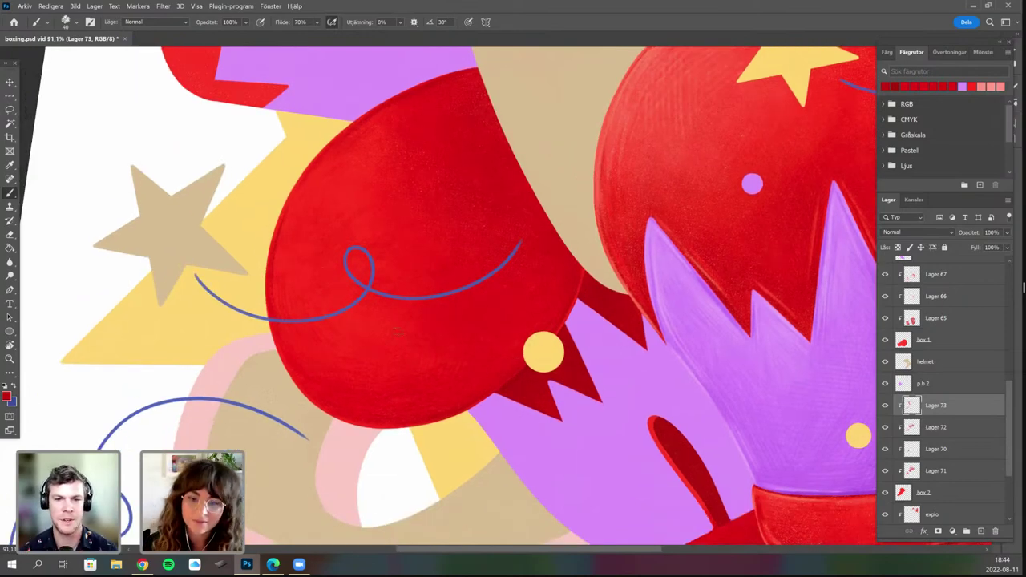
Work red texture into the glove's main body around the blue squiggle, toward the beige helmet.
scroll(308, 263, down, 1)
scroll(307, 263, left, 1)
scroll(308, 263, down, 1)
scroll(308, 263, left, 1)
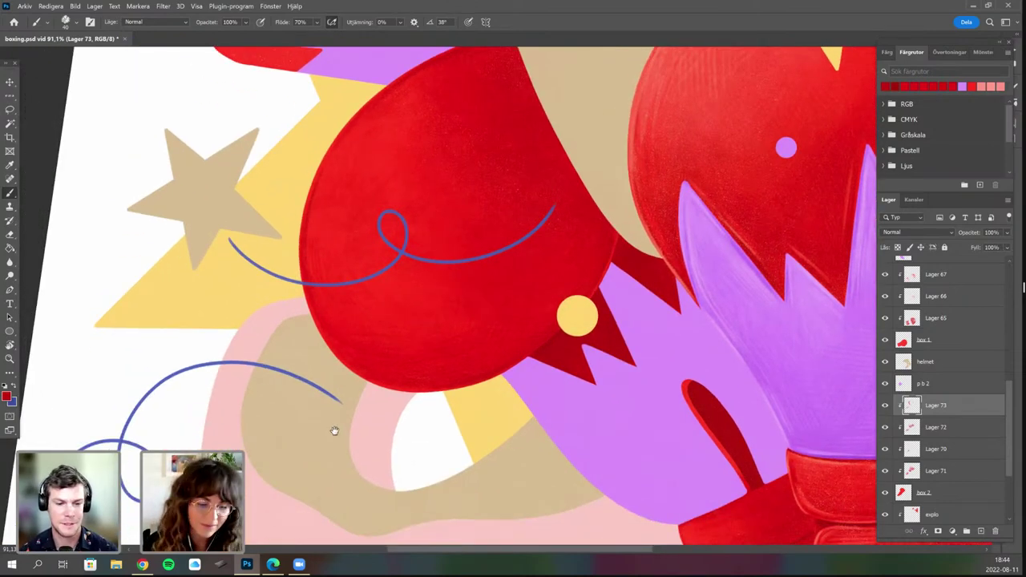
scroll(337, 433, up, 1)
scroll(250, 365, up, 5)
drag(551, 263, 526, 368)
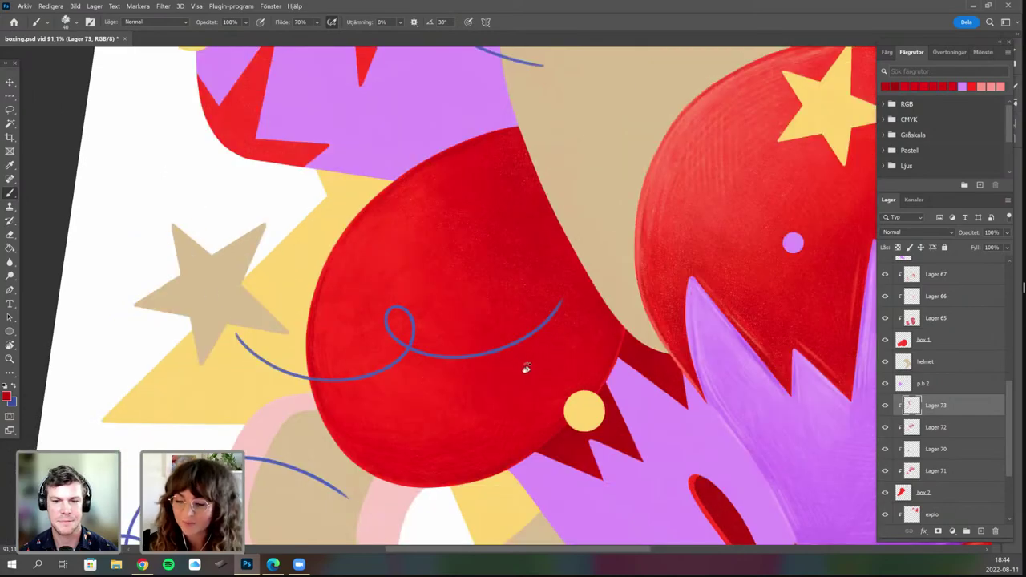
key(b)
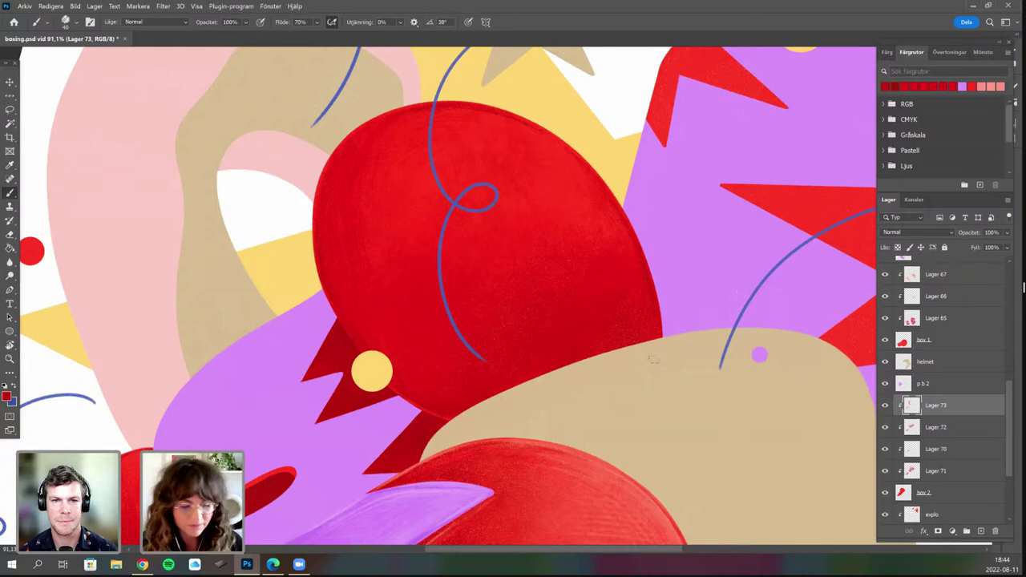
drag(481, 451, 465, 453)
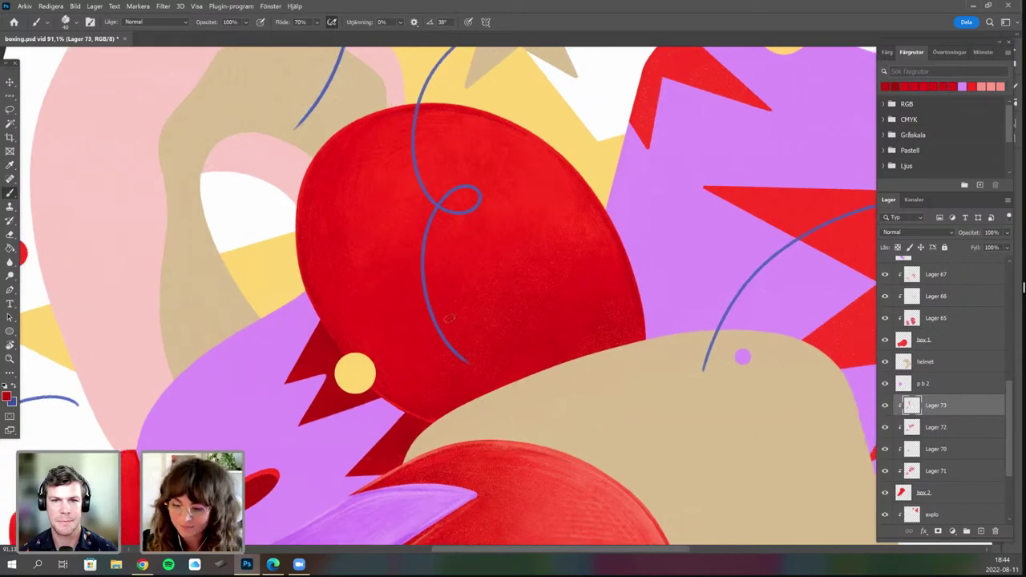
Build up the grainy red shading where the glove meets the beige helmet.
key(r)
drag(549, 327, 487, 349)
key(b)
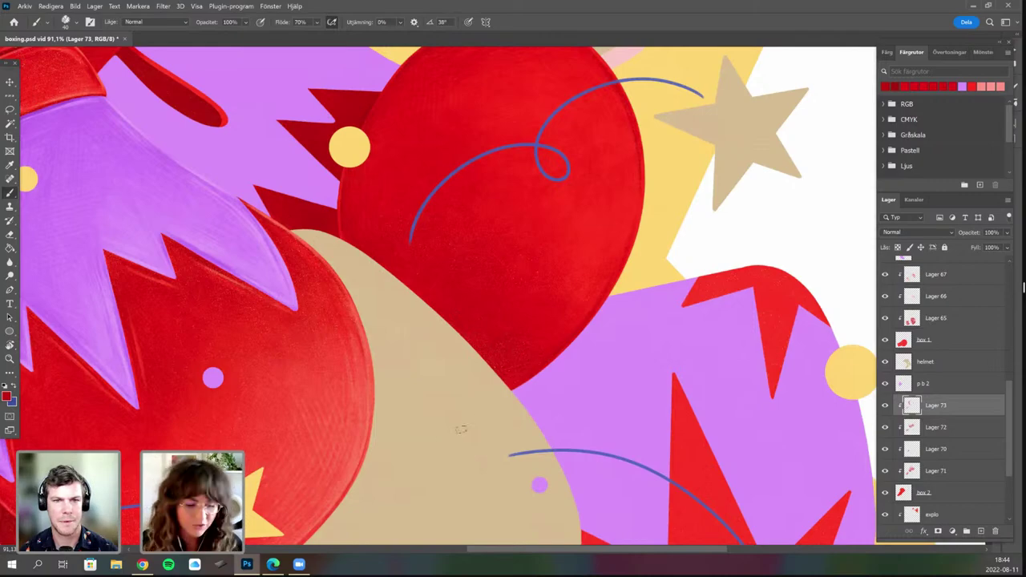
key(r)
mouse_move(587, 352)
mouse_down()
mouse_move(542, 396)
mouse_move(559, 425)
mouse_move(519, 262)
mouse_up()
key(b)
key(r)
drag(473, 376, 491, 380)
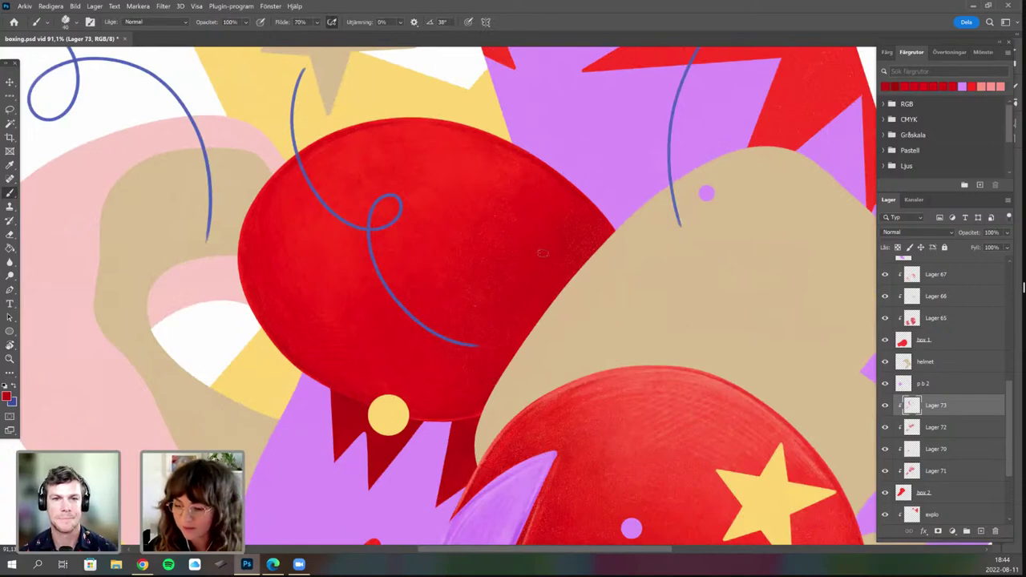
Blend the darker red by the helmet into the glove's middle and along its outer edge with the textured brush.
key(r)
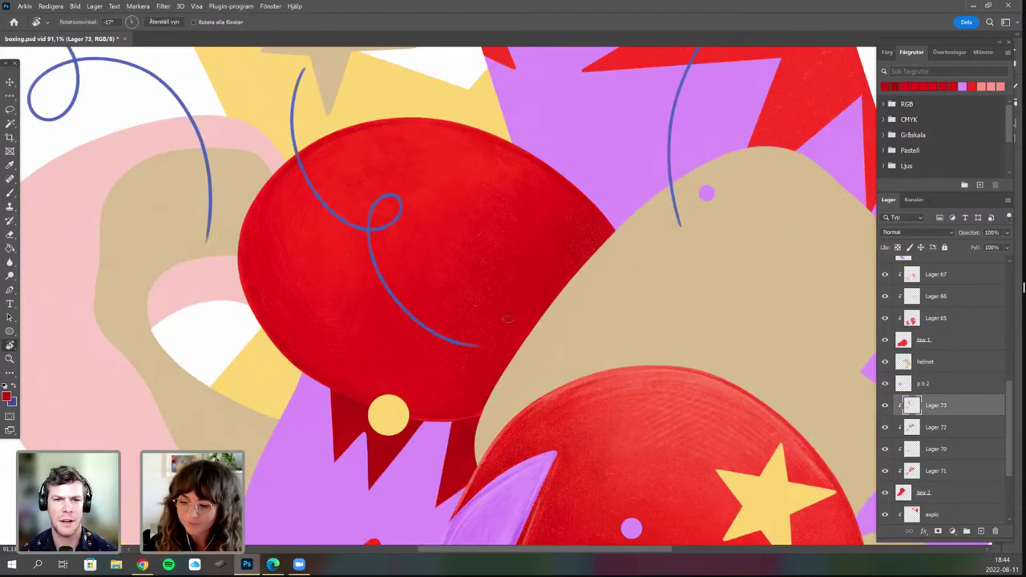
drag(524, 286, 553, 322)
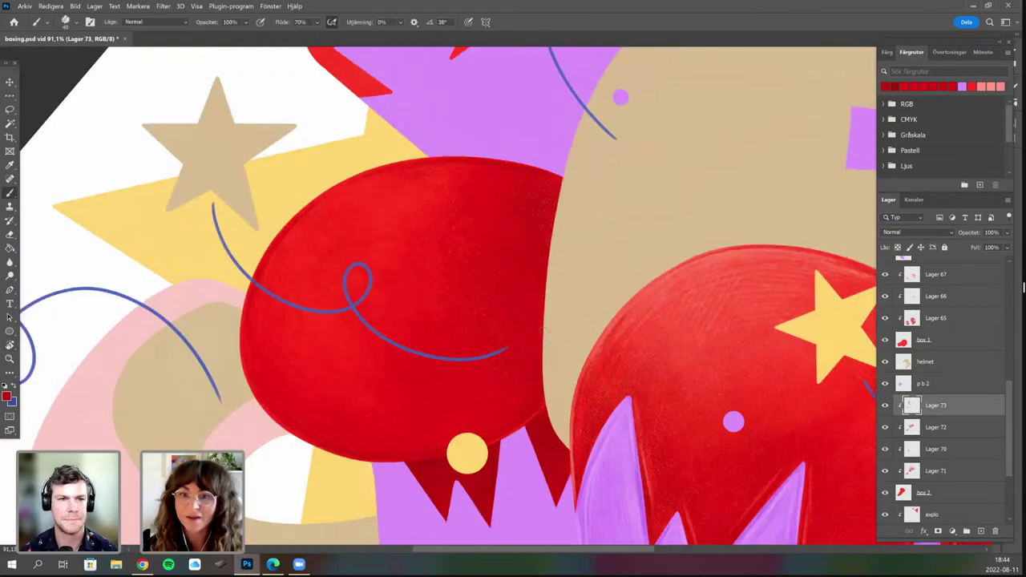
key(r)
mouse_move(484, 430)
mouse_down()
mouse_move(533, 364)
mouse_move(432, 463)
mouse_move(534, 210)
mouse_move(546, 303)
mouse_up()
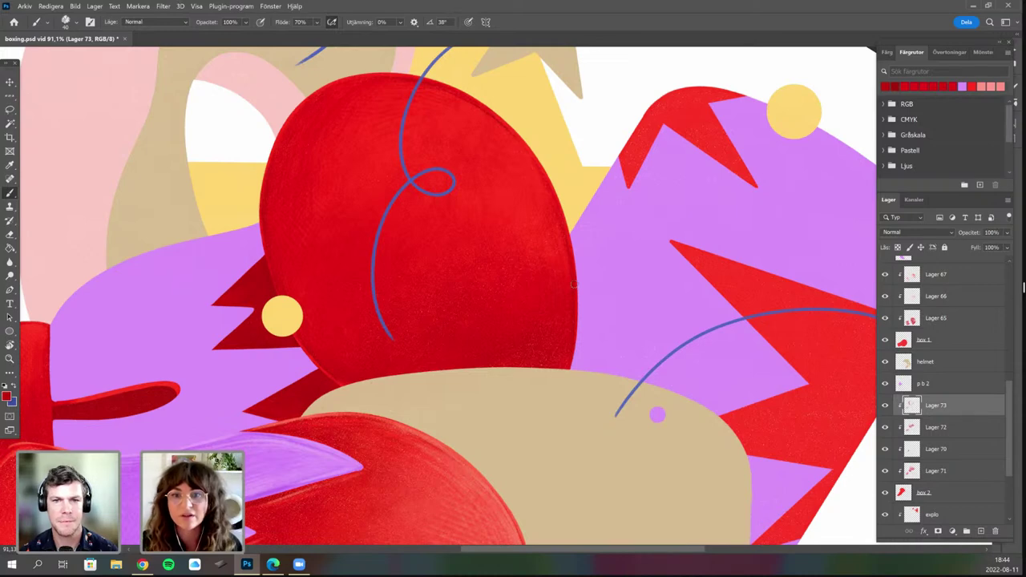
drag(466, 374, 462, 387)
drag(529, 234, 518, 269)
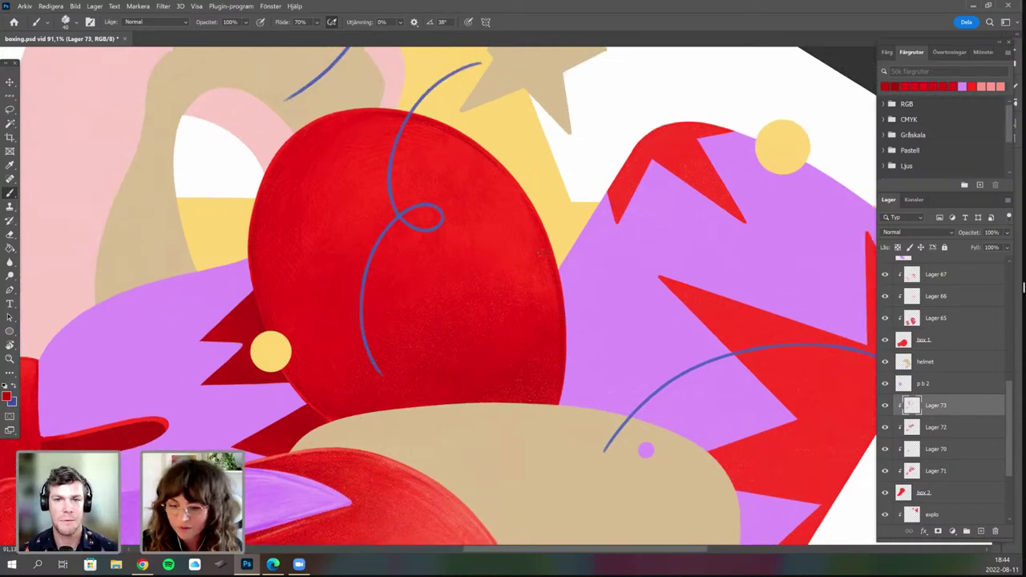
drag(355, 457, 364, 495)
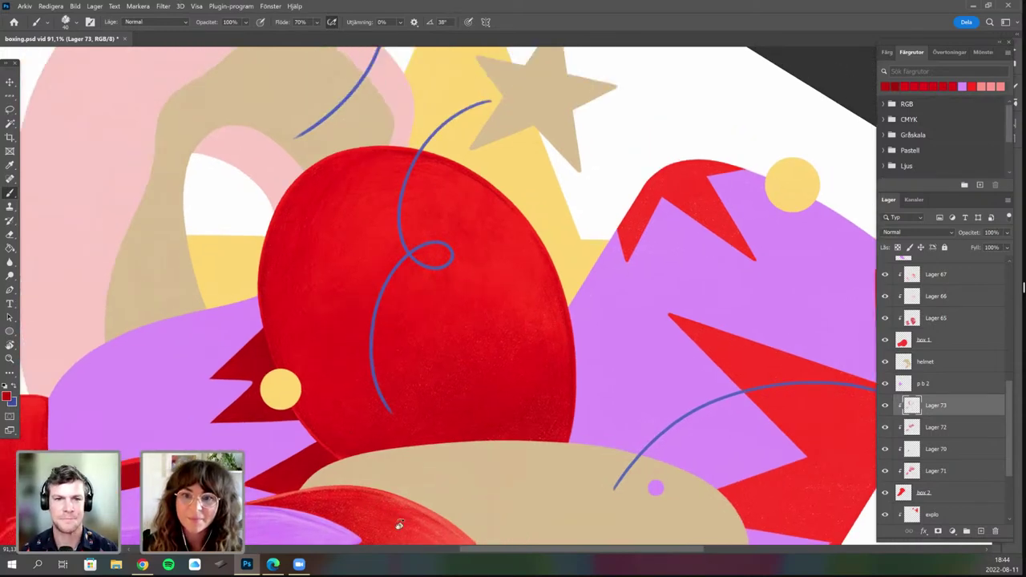
Examine the whole glove's shading against the surrounding shapes from a wider view.
drag(338, 445, 452, 462)
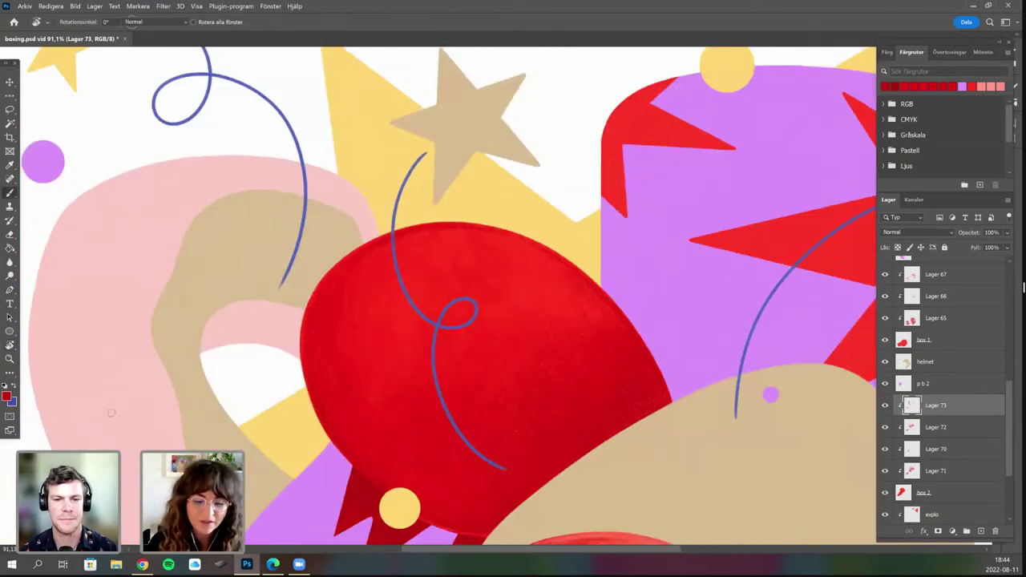
drag(503, 416, 570, 434)
mouse_move(470, 451)
mouse_down()
mouse_move(480, 355)
mouse_move(532, 274)
mouse_up()
scroll(523, 279, down, 3)
key(r)
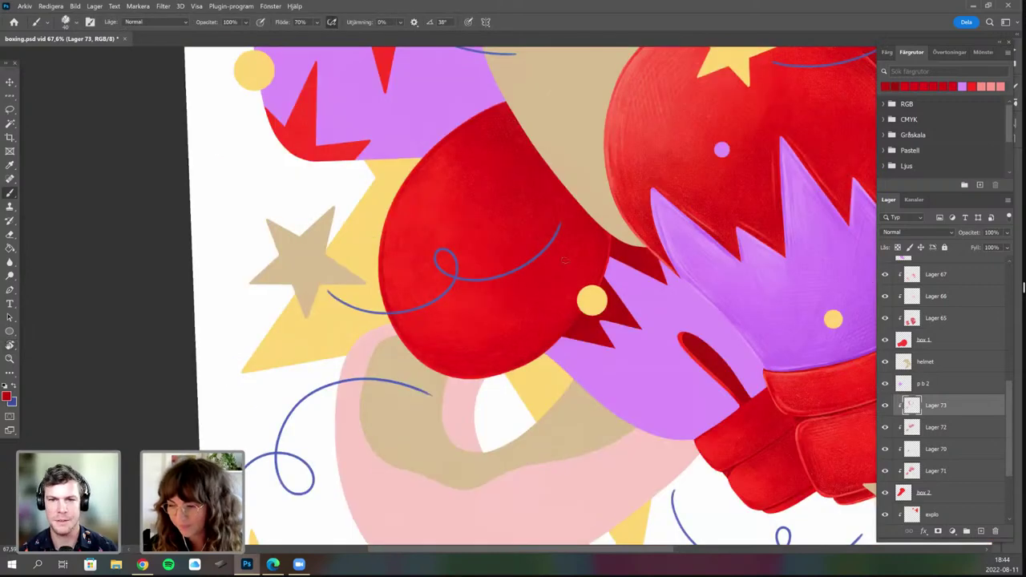
key(r)
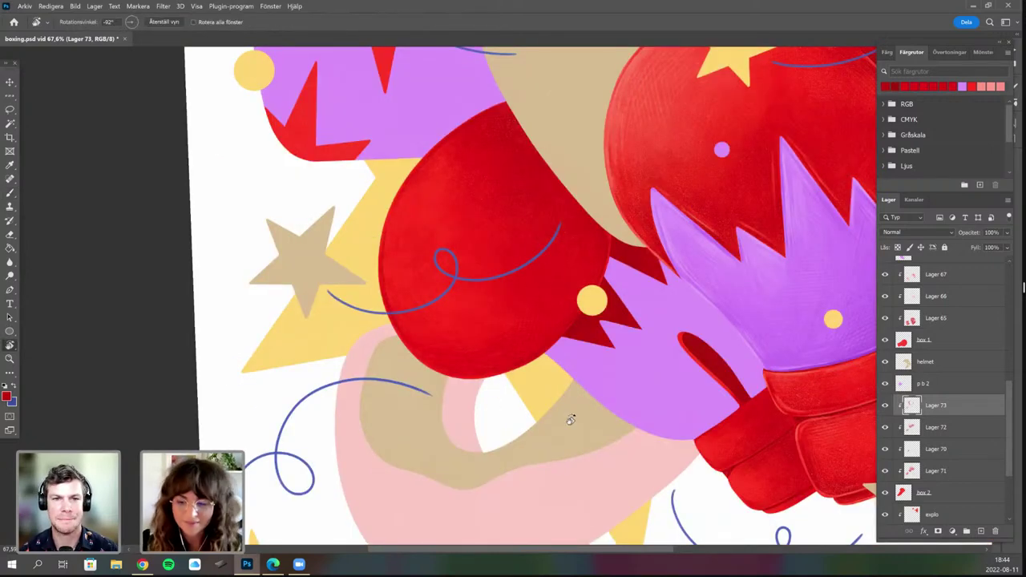
mouse_move(567, 419)
mouse_down()
mouse_move(514, 324)
mouse_move(517, 361)
mouse_up()
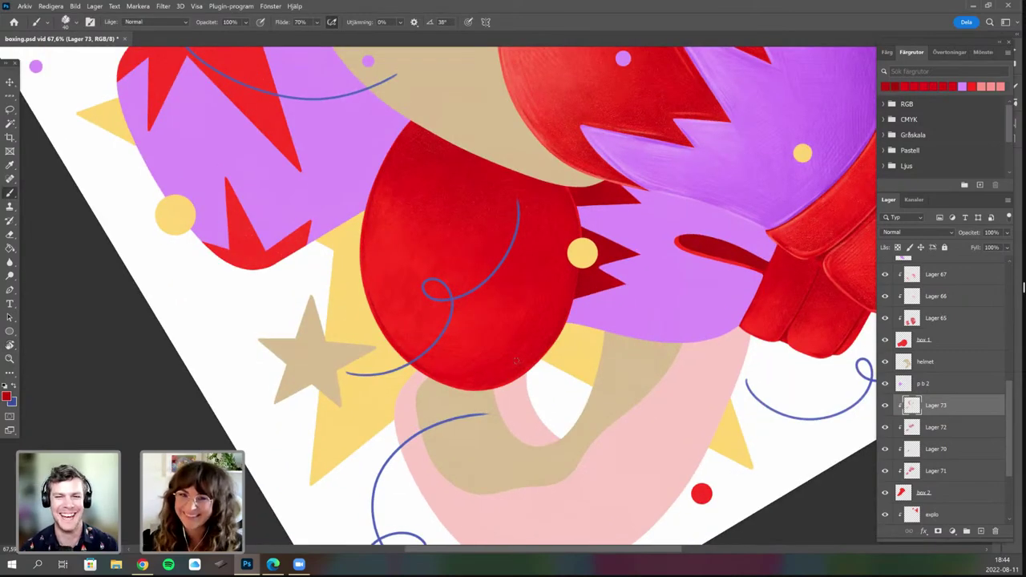
key(space)
drag(541, 266, 534, 254)
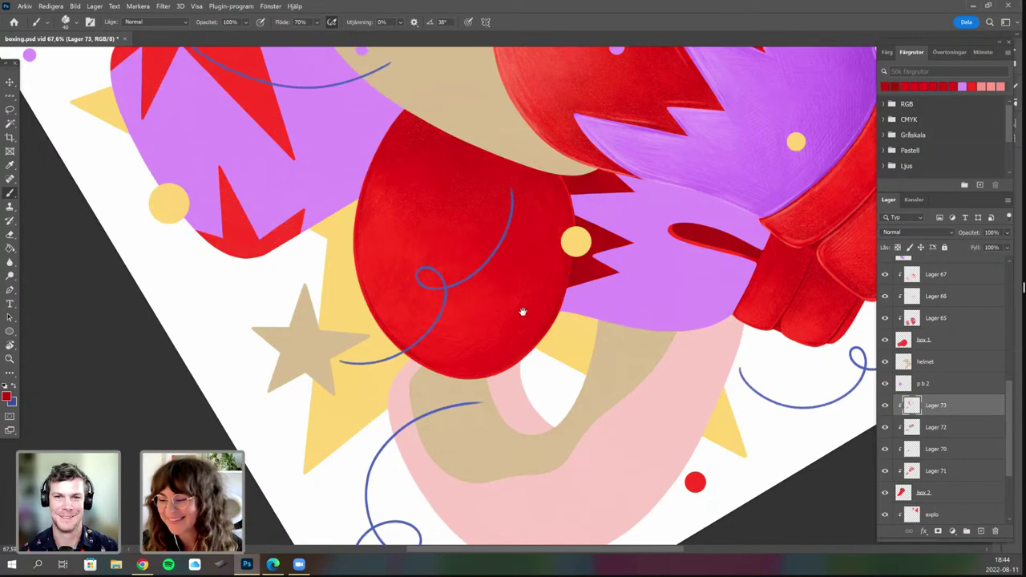
Brush red texture onto the glove's rounded end and the edge below the yellow dot.
scroll(502, 350, up, 1)
scroll(489, 229, up, 1)
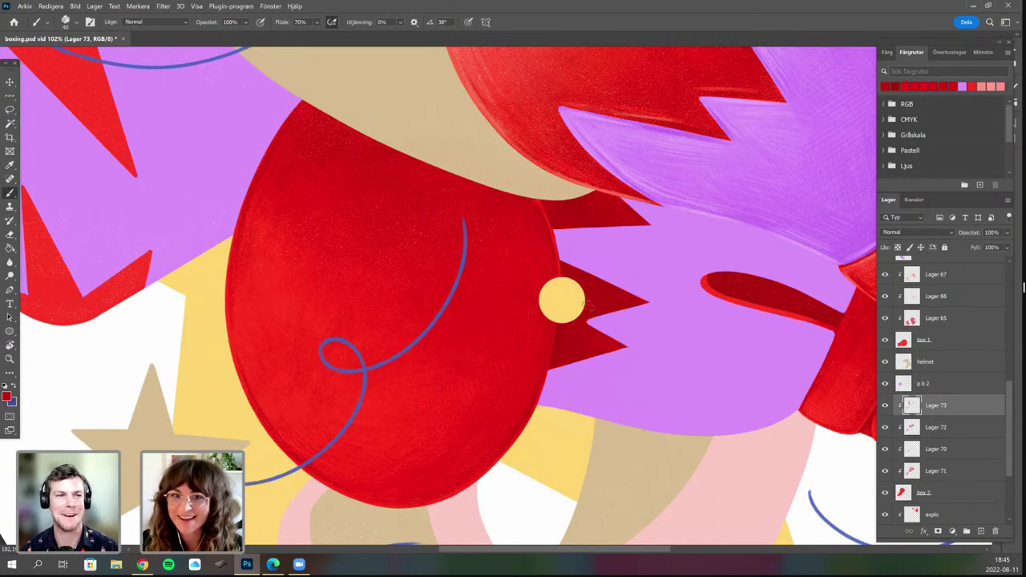
drag(553, 363, 564, 350)
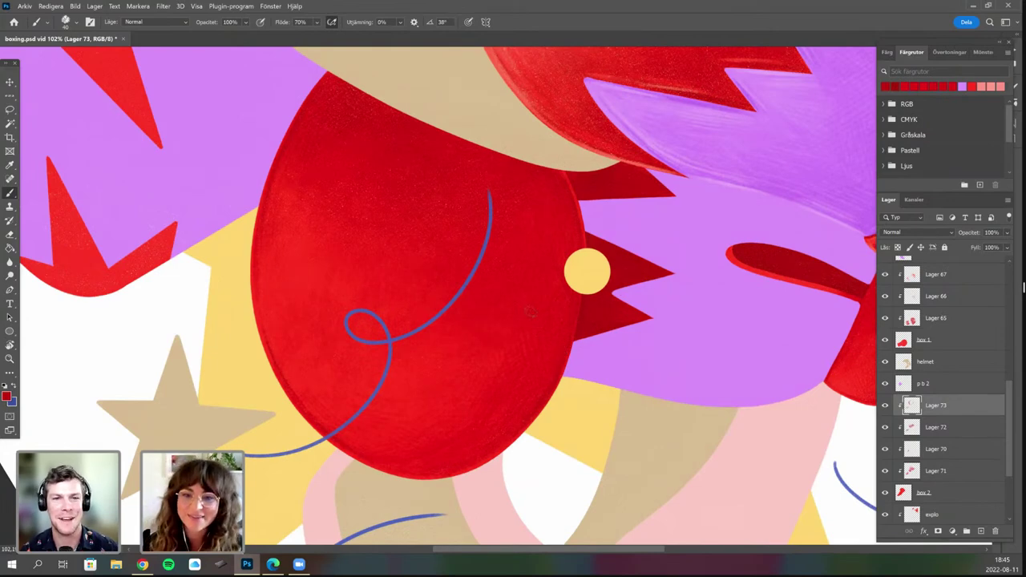
drag(581, 319, 600, 290)
drag(473, 431, 477, 425)
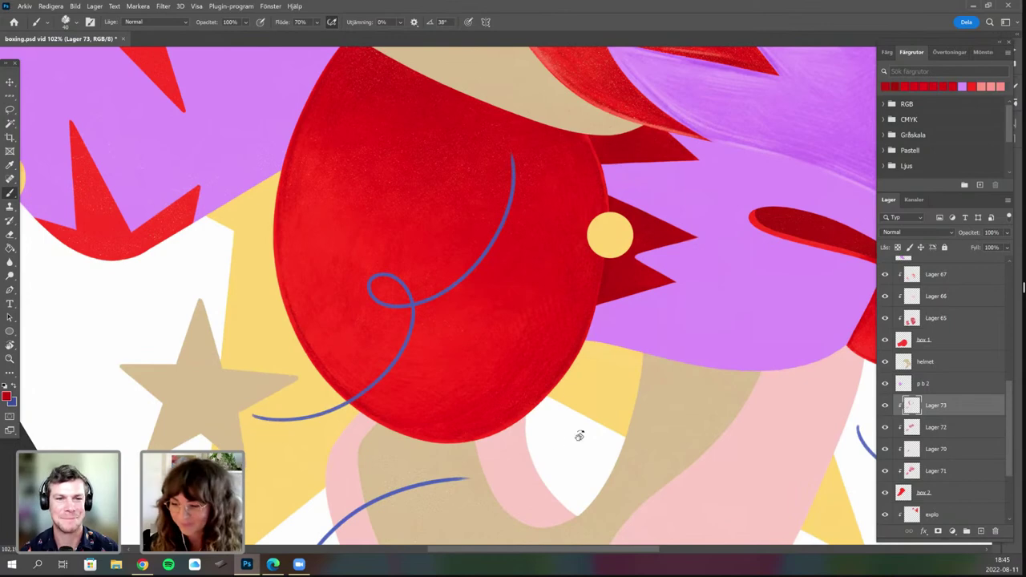
drag(579, 435, 593, 419)
drag(491, 156, 502, 126)
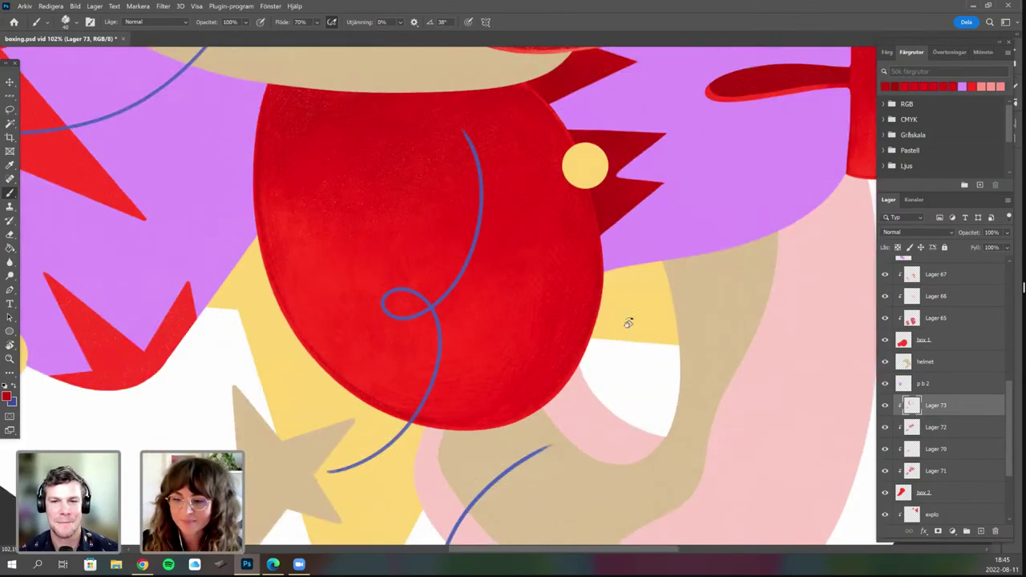
Add textured red strokes to the glove around the yellow dot and along the edge beside the red spikes.
key(r)
drag(425, 366, 411, 295)
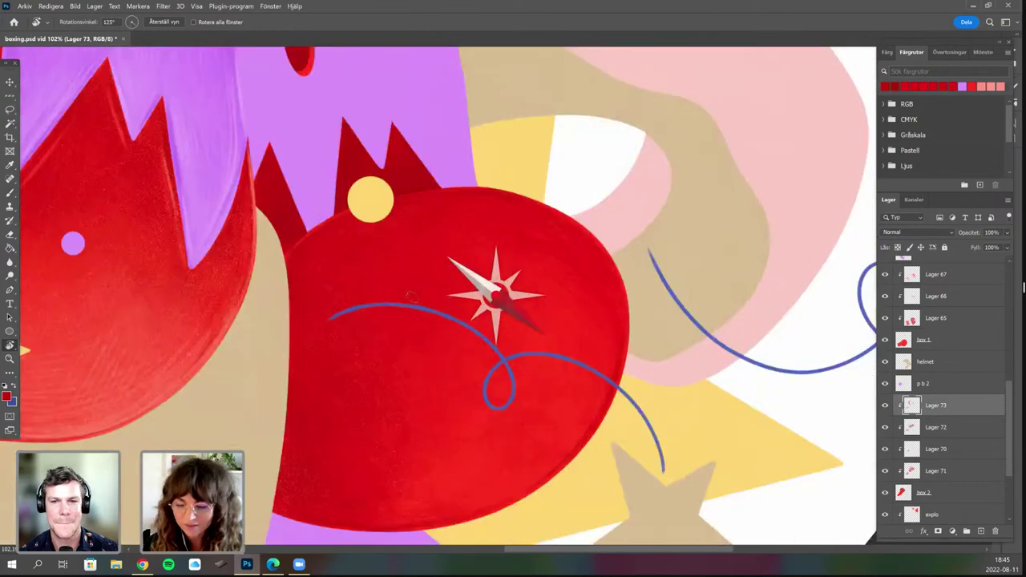
drag(372, 369, 473, 439)
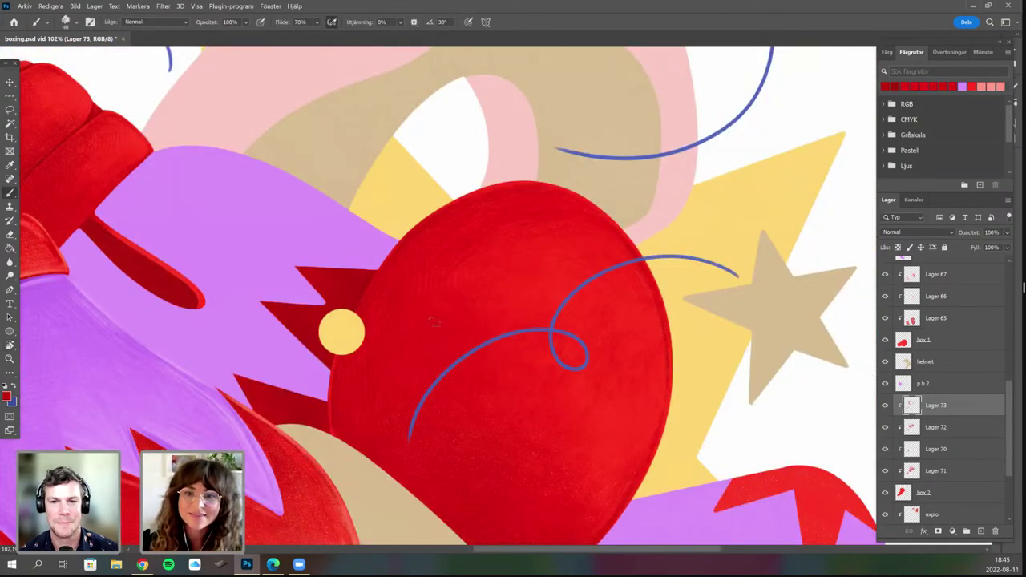
scroll(477, 459, down, 1)
scroll(477, 458, down, 1)
key(r)
mouse_move(401, 372)
mouse_down()
mouse_move(438, 324)
mouse_move(417, 344)
mouse_move(401, 319)
mouse_up()
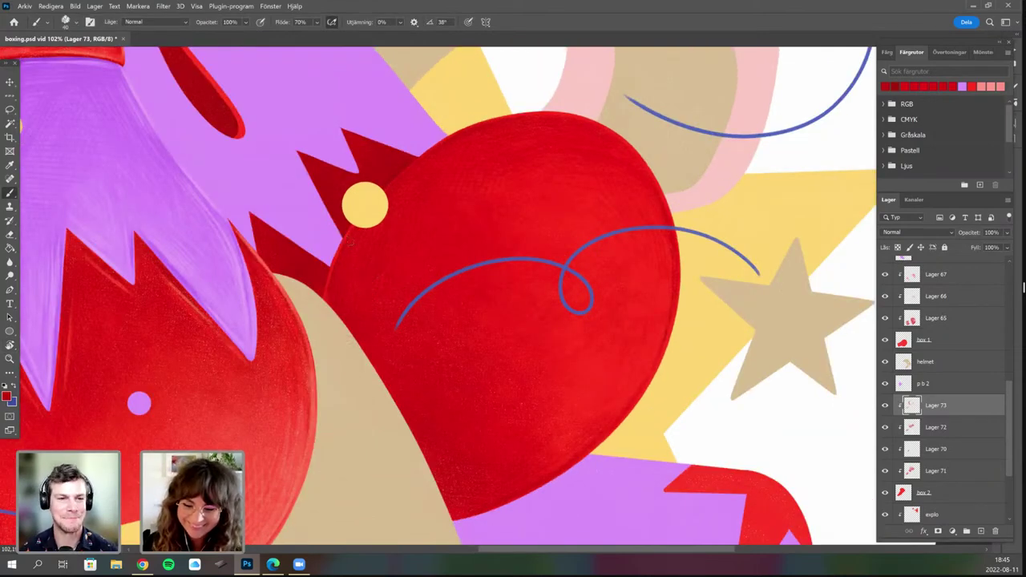
Blend the red texture between the yellow dot and the end of the blue squiggle.
key(r)
mouse_move(594, 377)
mouse_down()
mouse_move(441, 339)
mouse_move(469, 358)
mouse_up()
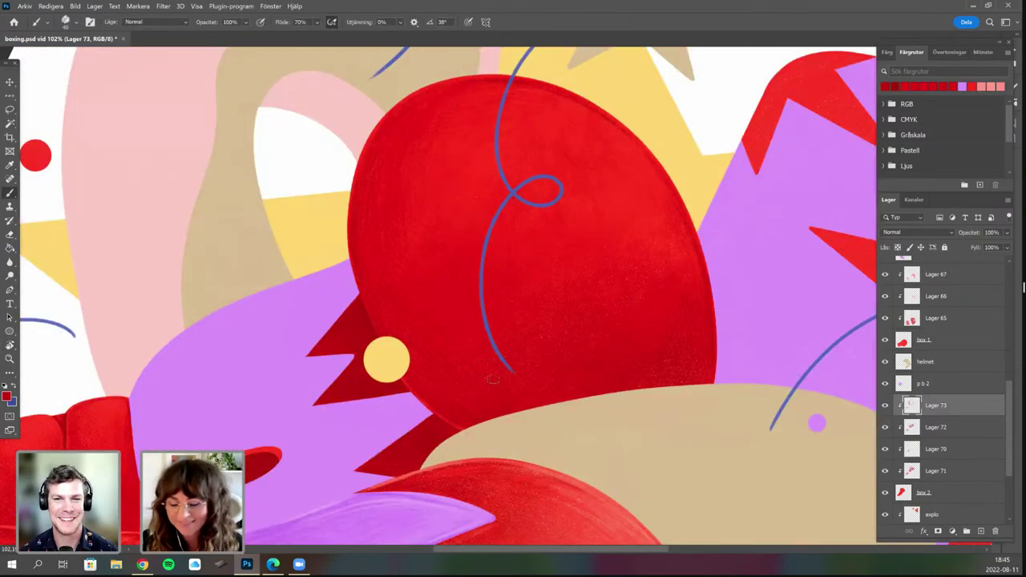
key(r)
mouse_move(521, 386)
mouse_down()
mouse_move(534, 399)
mouse_move(577, 321)
mouse_up()
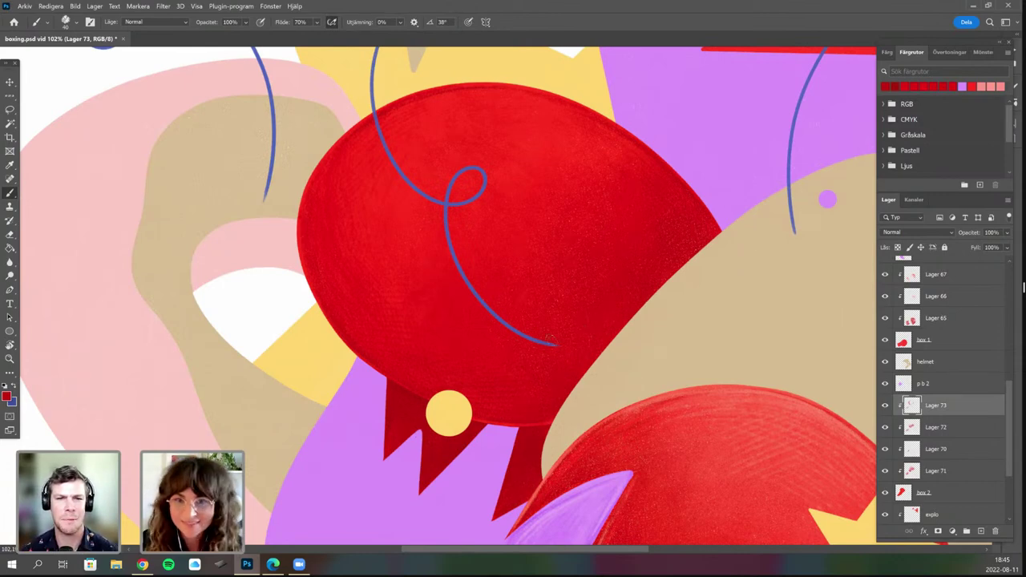
drag(570, 265, 545, 248)
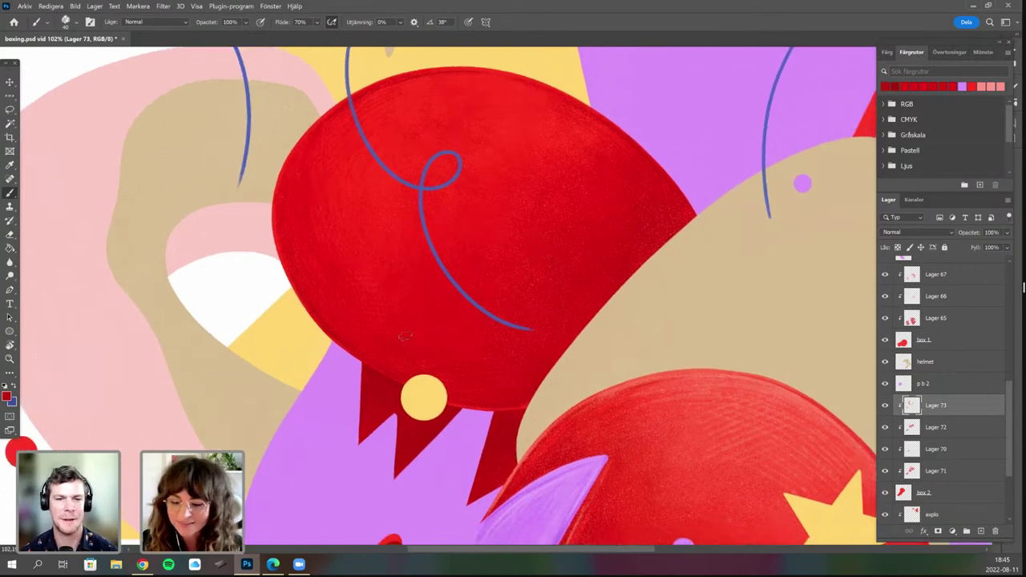
Change the foreground colour to a slightly brighter red for the textured brush.
click(7, 394)
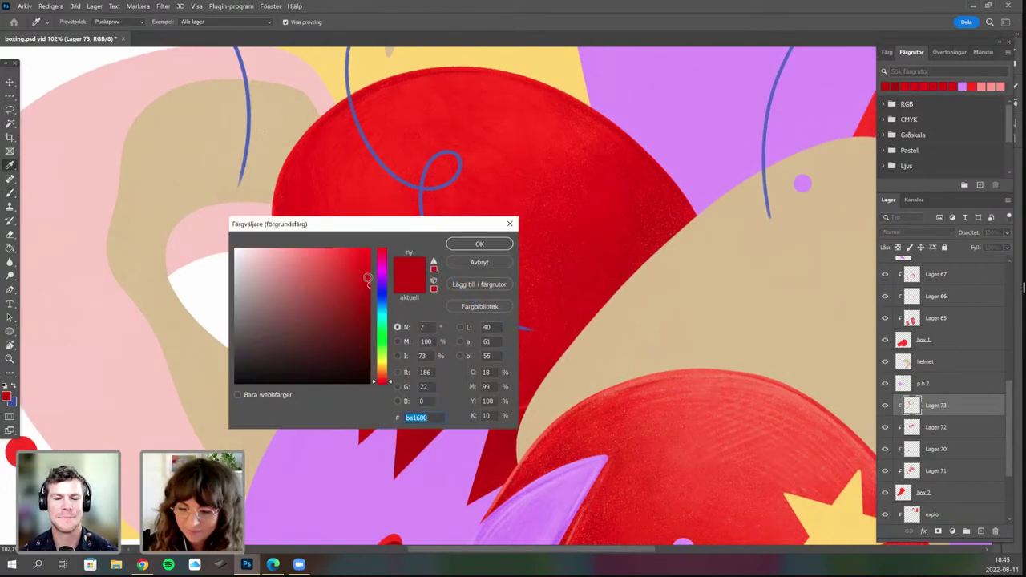
key(Return)
key(b)
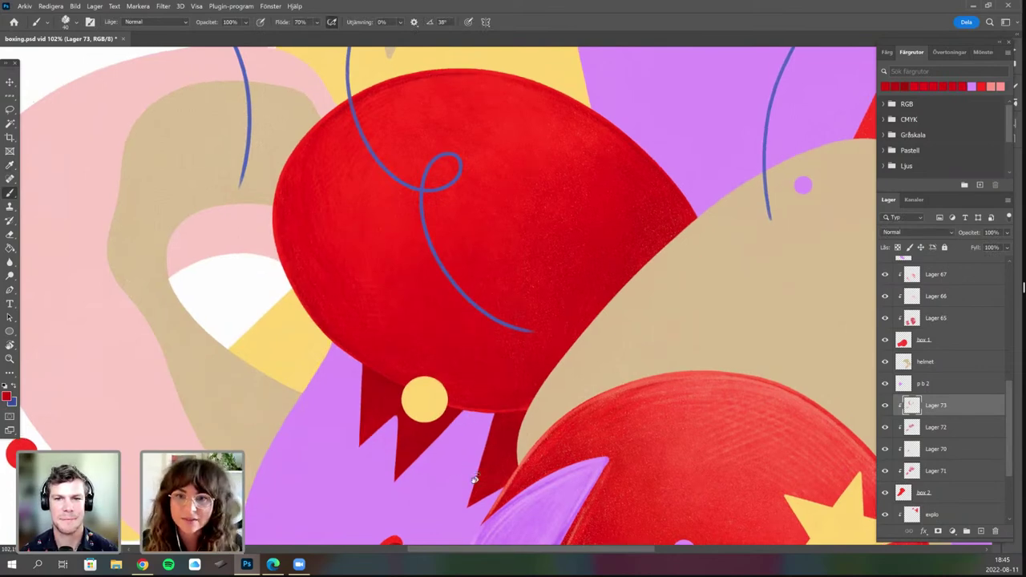
Brush the brighter red over the glove's shading between the blue squiggle and the yellow dot.
drag(602, 371, 604, 400)
key(r)
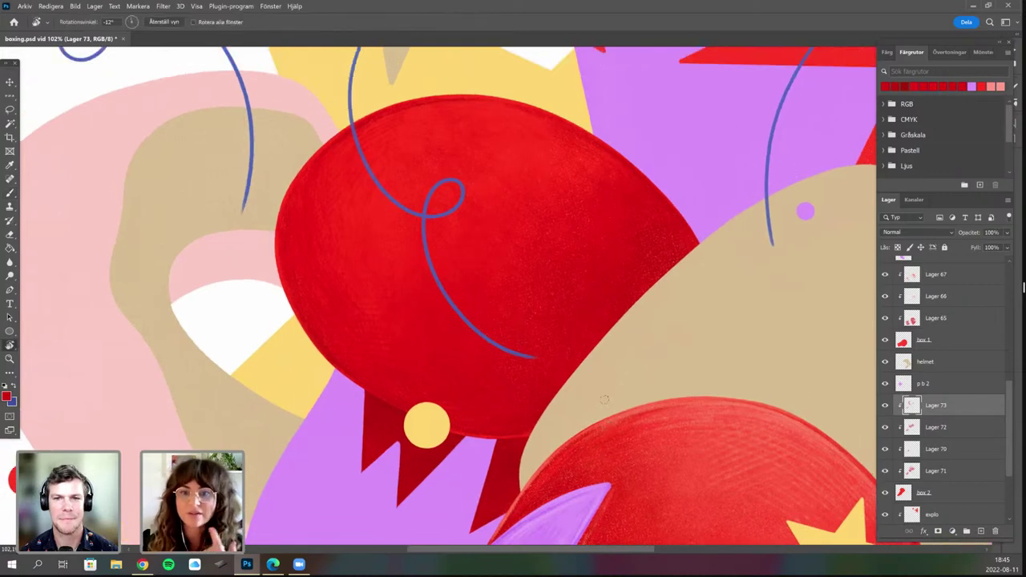
key(b)
drag(528, 425, 574, 378)
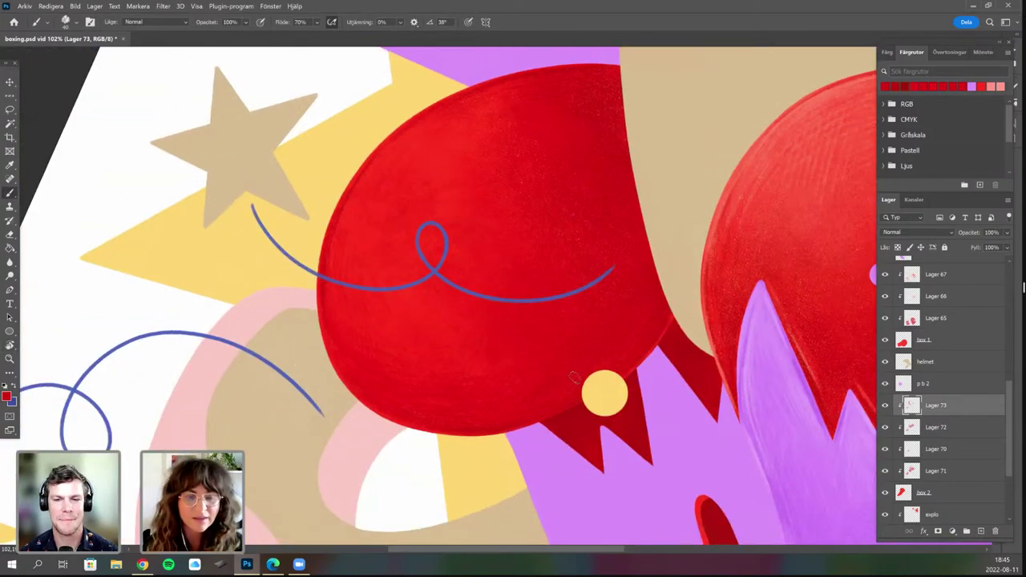
key(r)
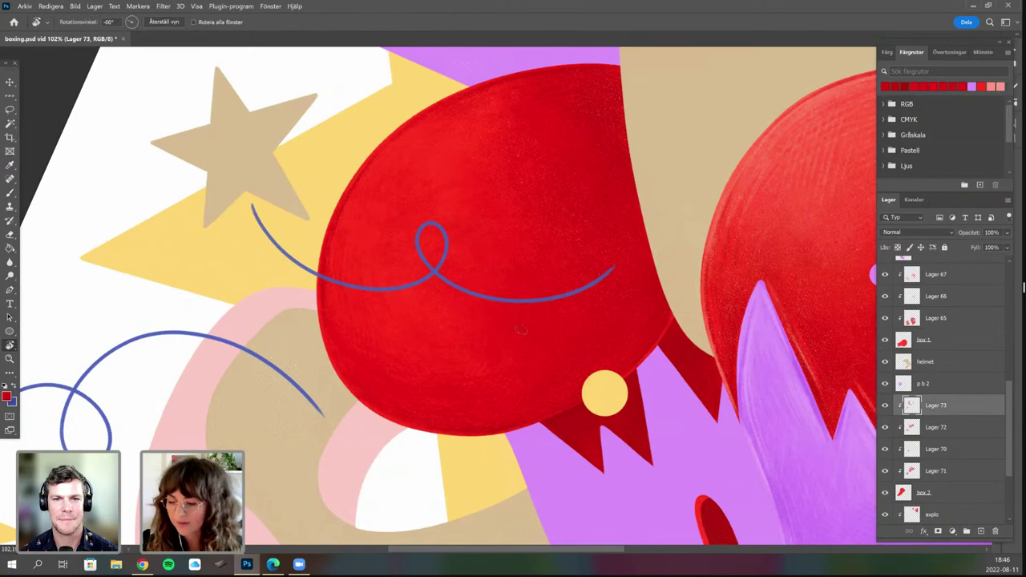
drag(567, 410, 602, 378)
drag(531, 358, 517, 405)
key(b)
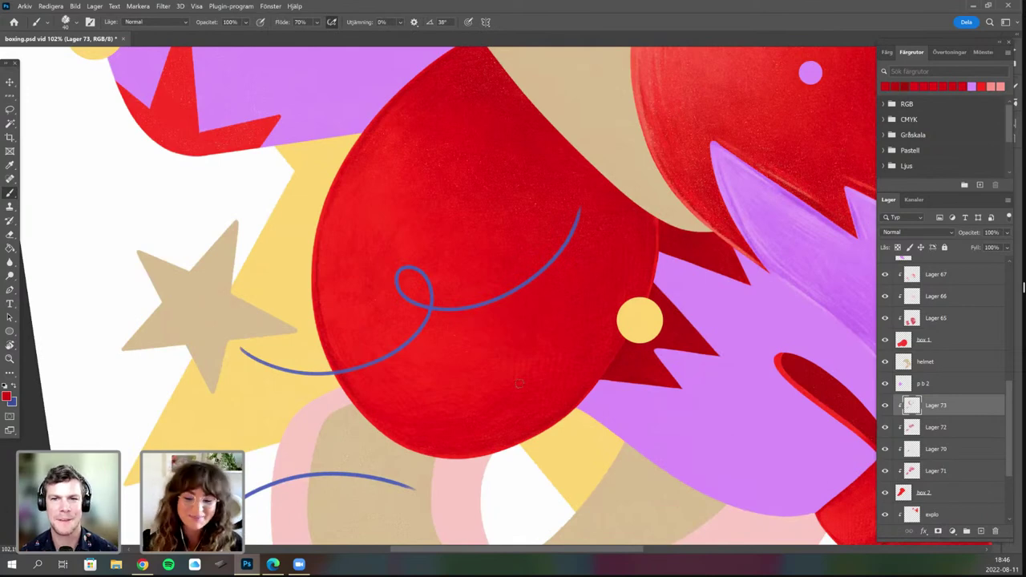
Soften the shading from the yellow dot along the glove's edge to its rounded end with the brighter red.
key(r)
mouse_move(543, 449)
mouse_down()
mouse_move(517, 211)
mouse_move(551, 213)
mouse_up()
key(b)
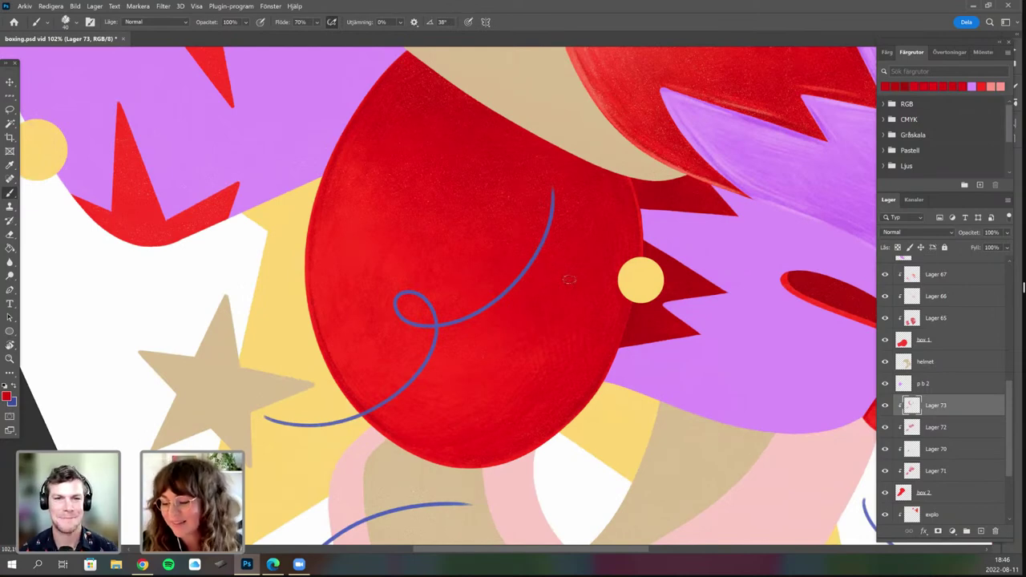
key(r)
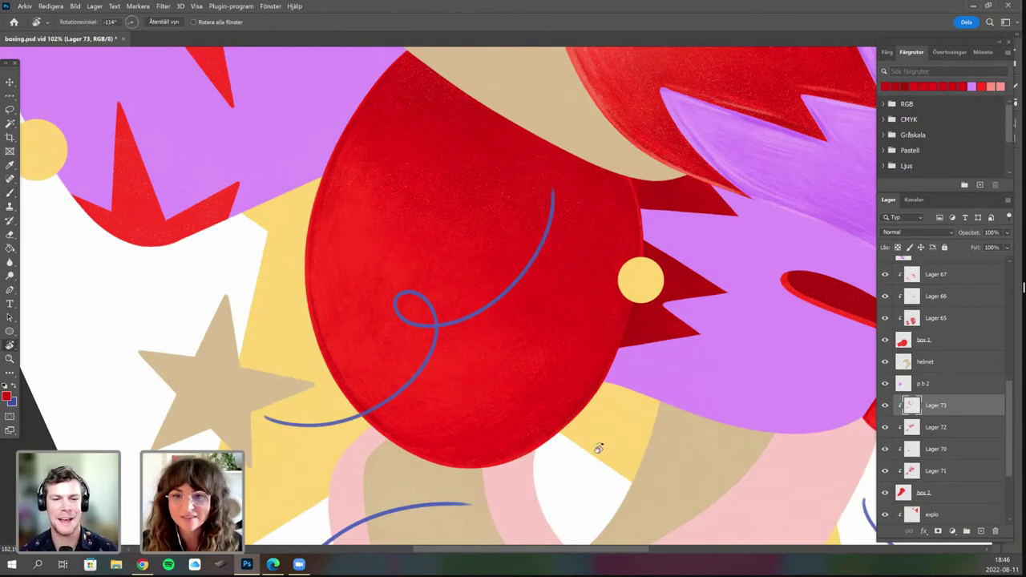
mouse_move(601, 401)
mouse_down()
mouse_move(555, 345)
mouse_move(583, 336)
mouse_up()
key(b)
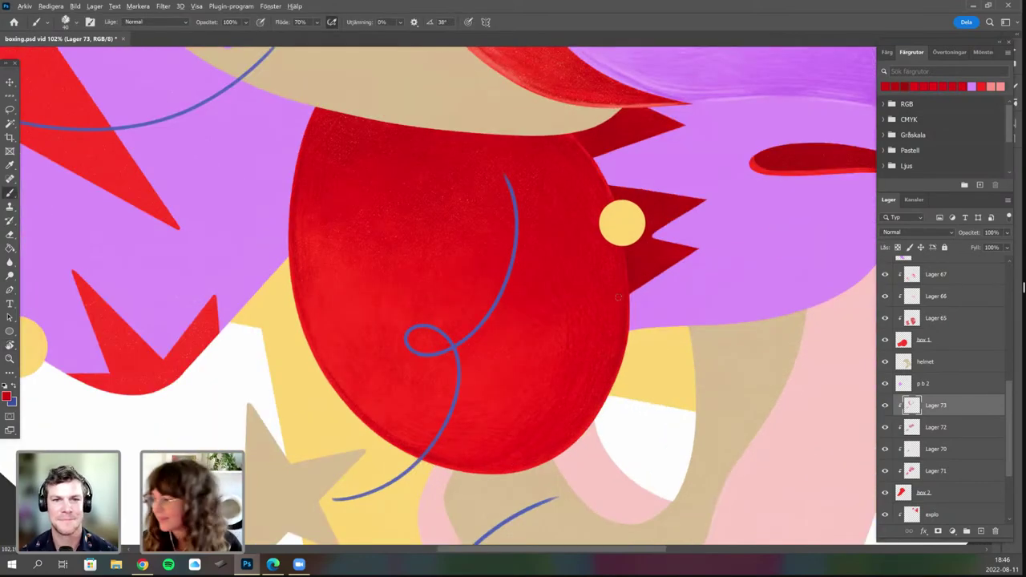
Examine the back glove's shading up close and against the whole illustration from its upright orientation.
scroll(617, 295, down, 2)
scroll(618, 297, down, 1)
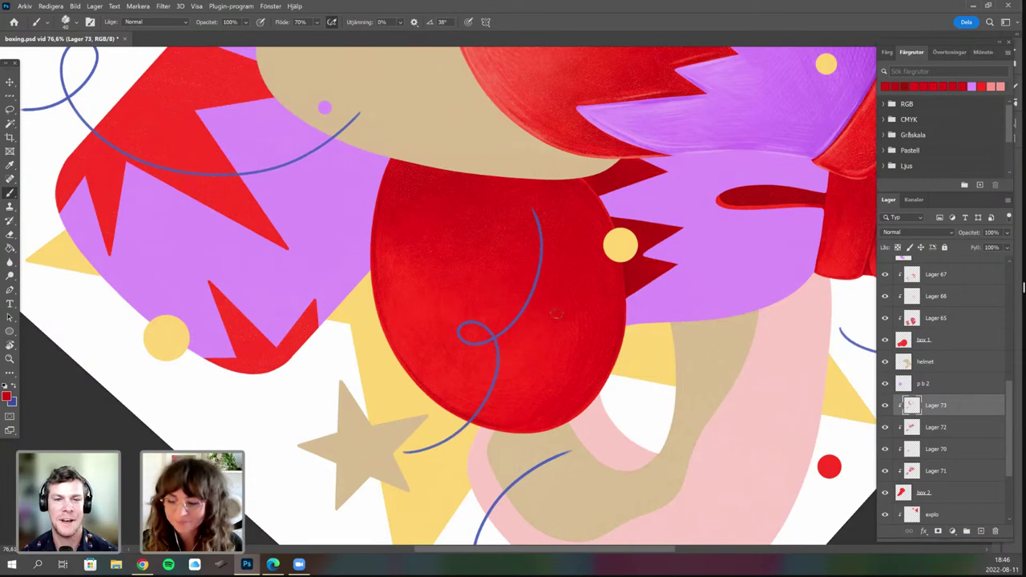
scroll(555, 316, up, 2)
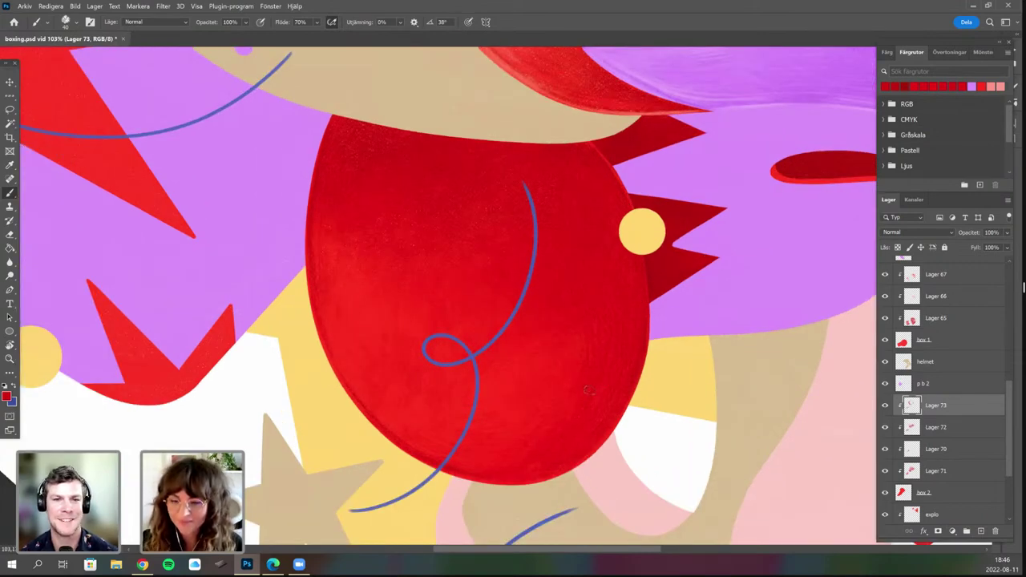
scroll(581, 399, down, 1)
scroll(580, 399, down, 1)
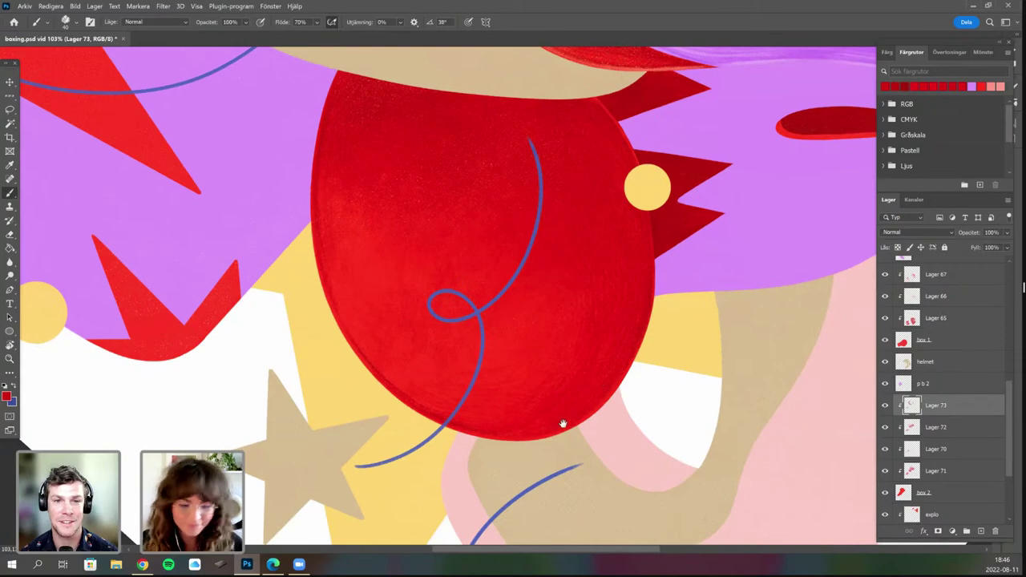
scroll(563, 424, down, 2)
scroll(583, 428, down, 2)
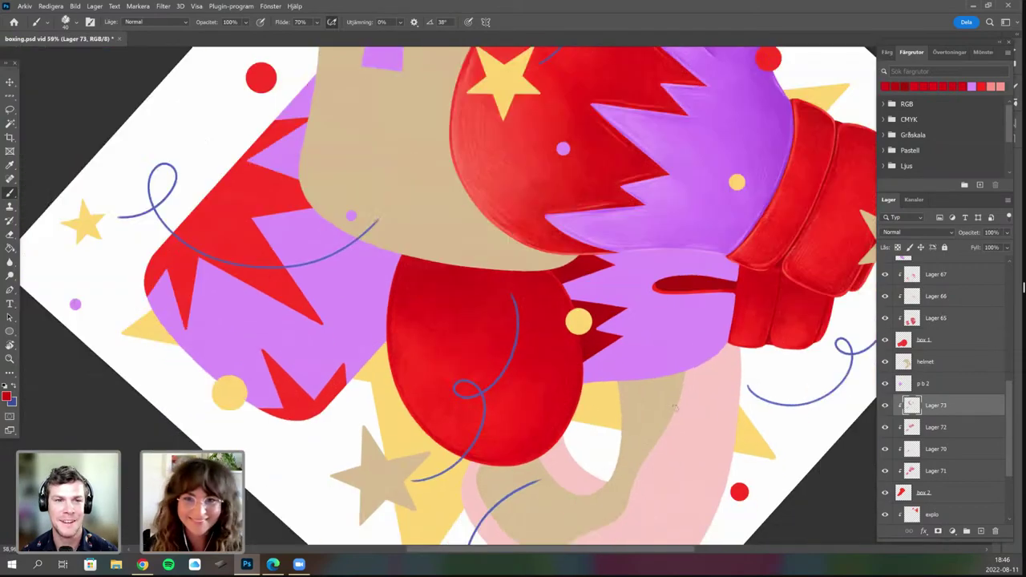
key(r)
drag(370, 452, 165, 214)
key(Escape)
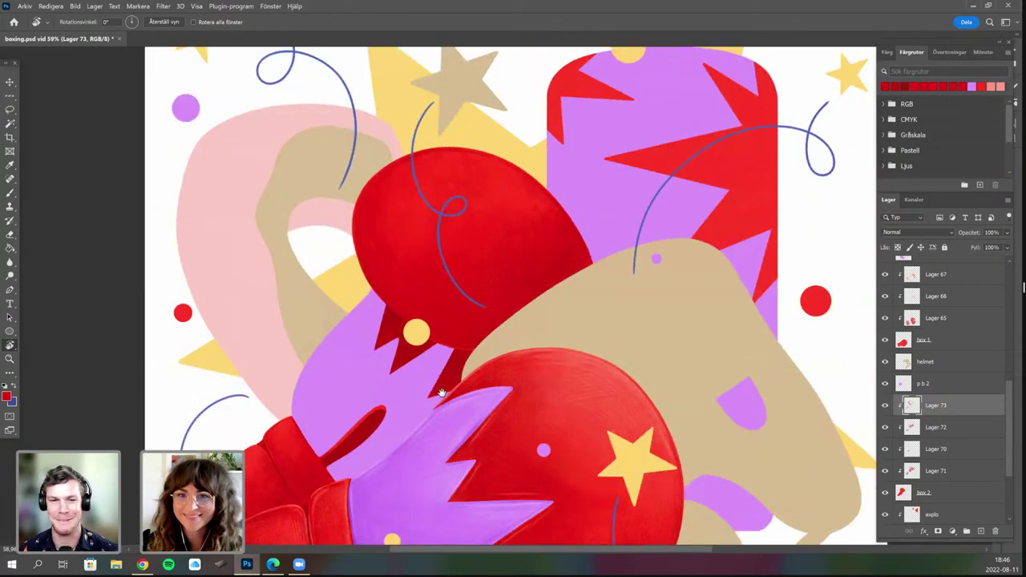
scroll(444, 389, up, 2)
scroll(443, 389, down, 2)
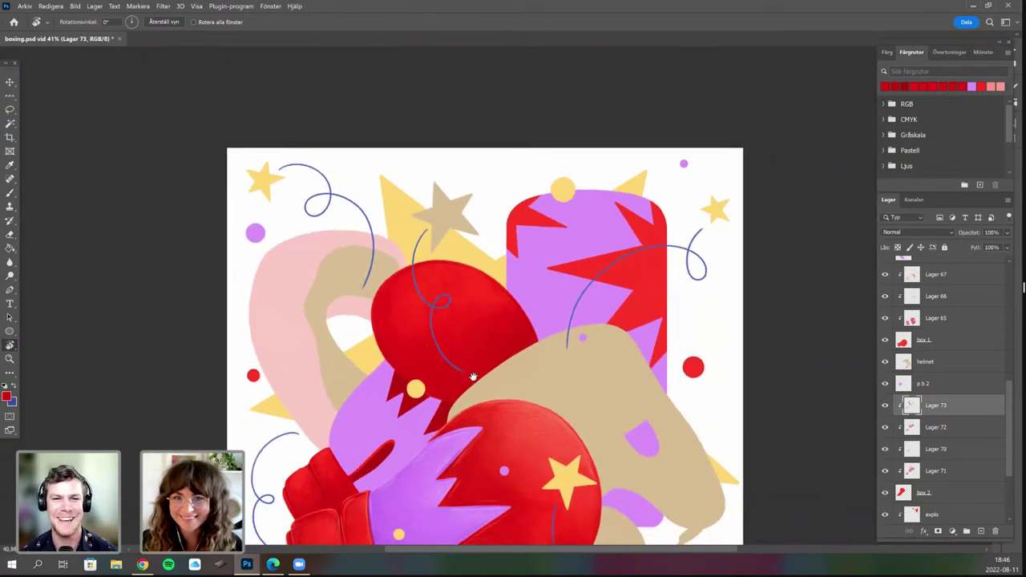
scroll(474, 374, down, 1)
scroll(565, 366, down, 1)
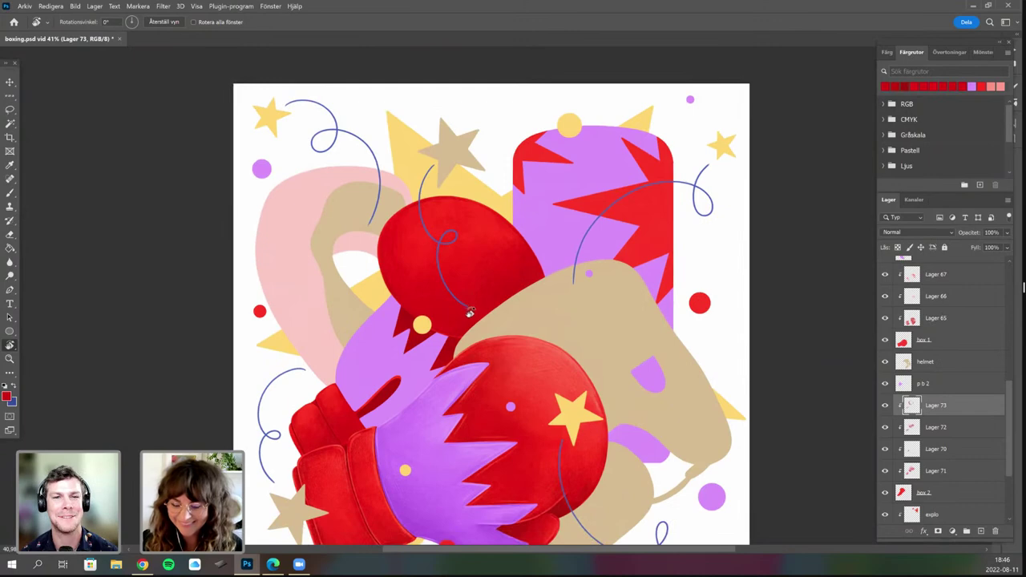
scroll(473, 311, up, 2)
scroll(485, 328, up, 3)
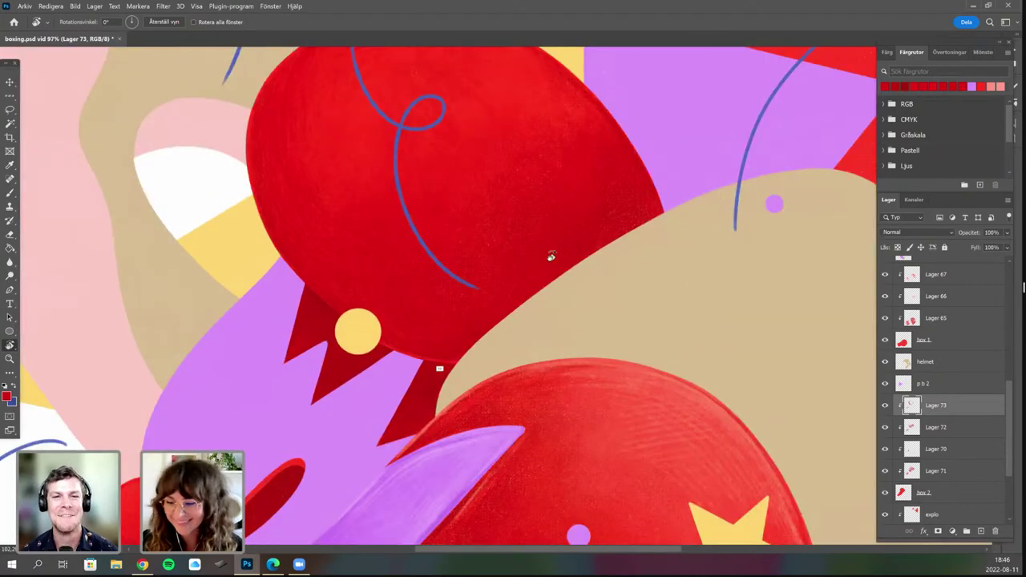
Switch to the recently used textured brush at 20 px and set the foreground colour to a darker red.
scroll(522, 282, up, 2)
scroll(449, 450, up, 2)
scroll(430, 334, up, 3)
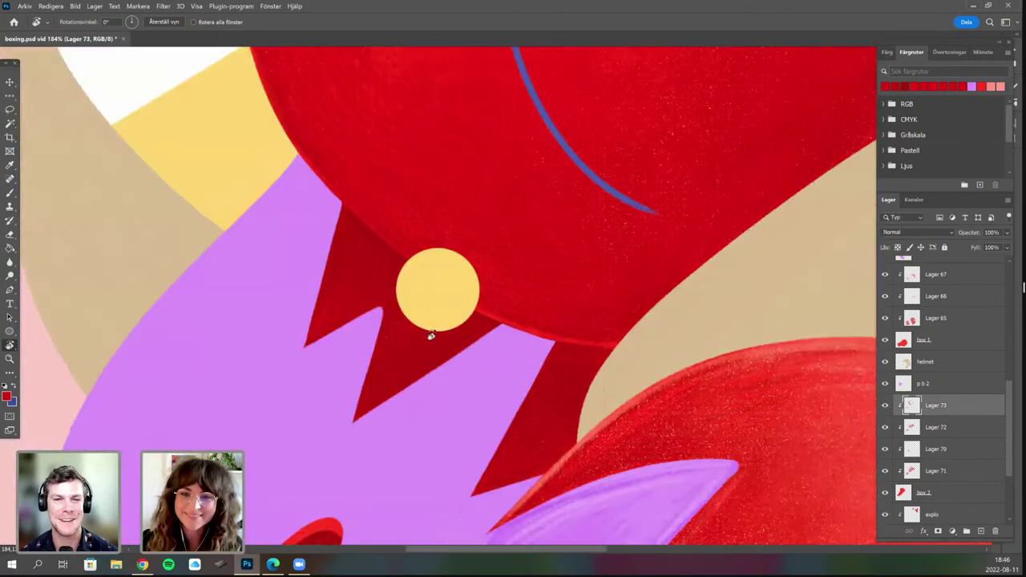
mouse_move(431, 334)
mouse_down()
mouse_move(417, 380)
mouse_move(471, 277)
mouse_up()
key(b)
right_click(473, 252)
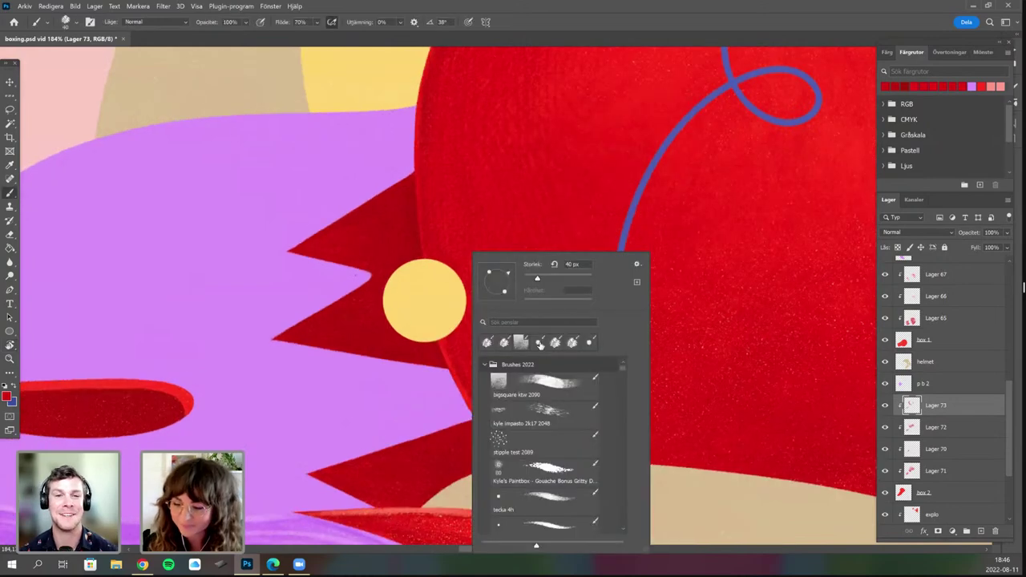
click(539, 344)
click(530, 277)
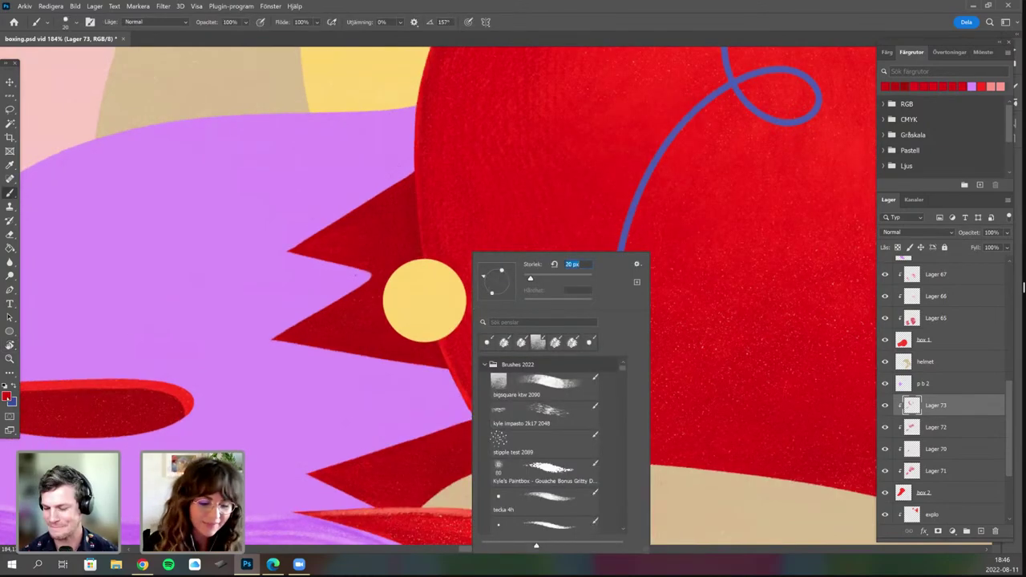
click(7, 397)
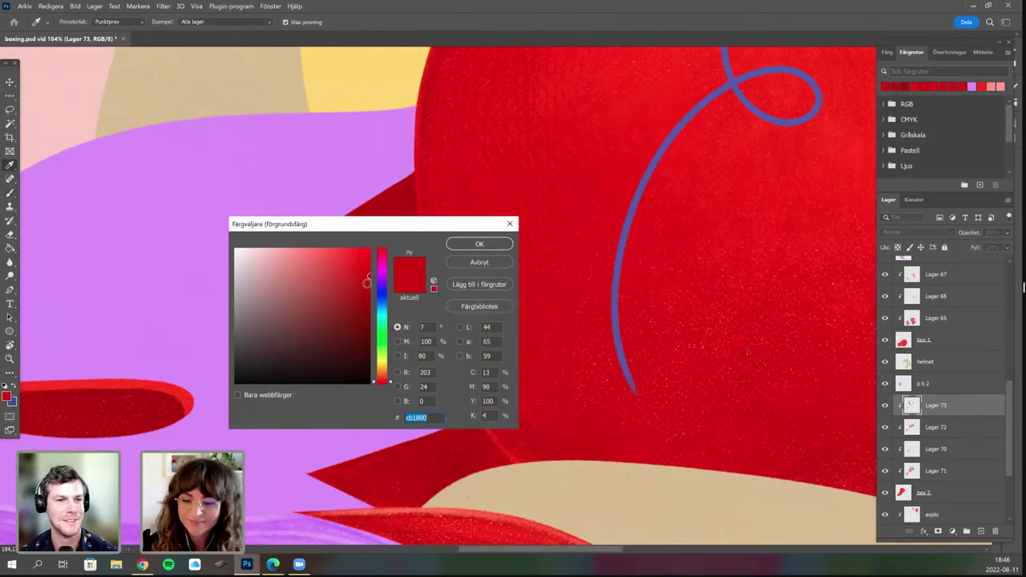
click(368, 315)
key(Return)
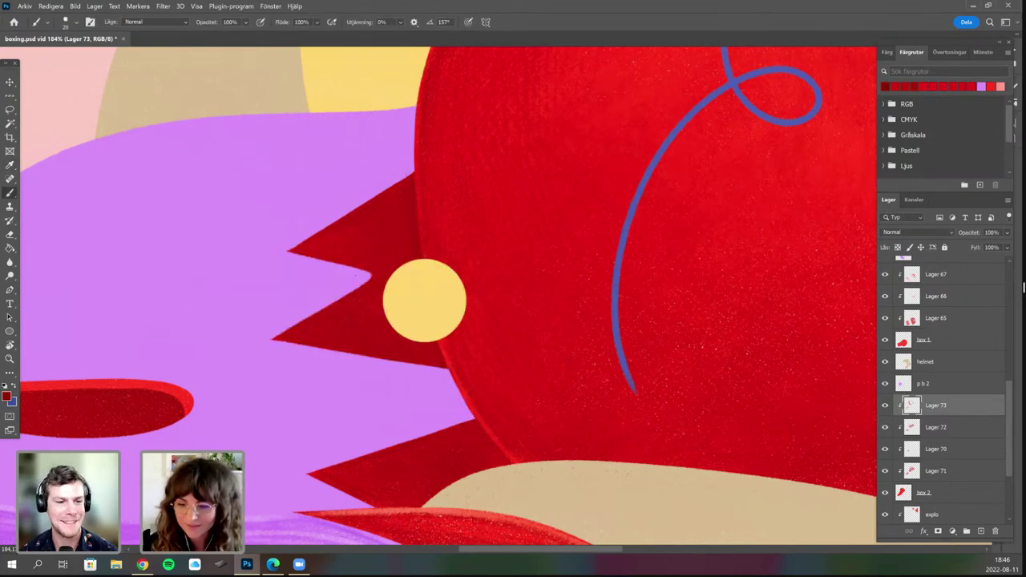
Shade the base of the red spikes beside the yellow dot, where they meet the glove's rounded body.
drag(431, 310, 413, 282)
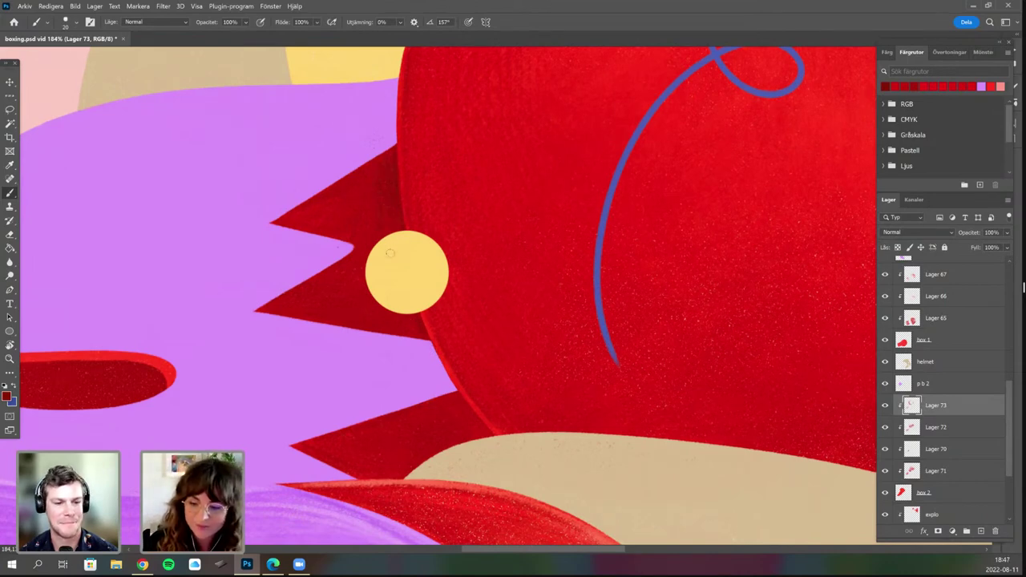
key(r)
mouse_move(348, 454)
mouse_down()
mouse_move(486, 442)
mouse_move(374, 448)
mouse_move(310, 417)
mouse_move(399, 256)
mouse_up()
key(r)
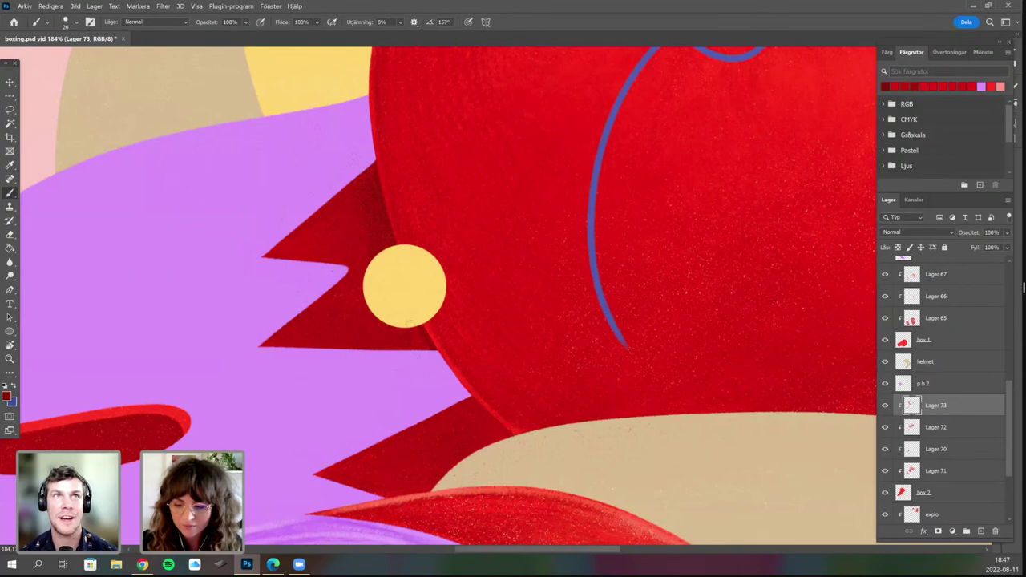
key(r)
mouse_move(559, 356)
mouse_down()
mouse_move(568, 342)
mouse_move(567, 247)
mouse_up()
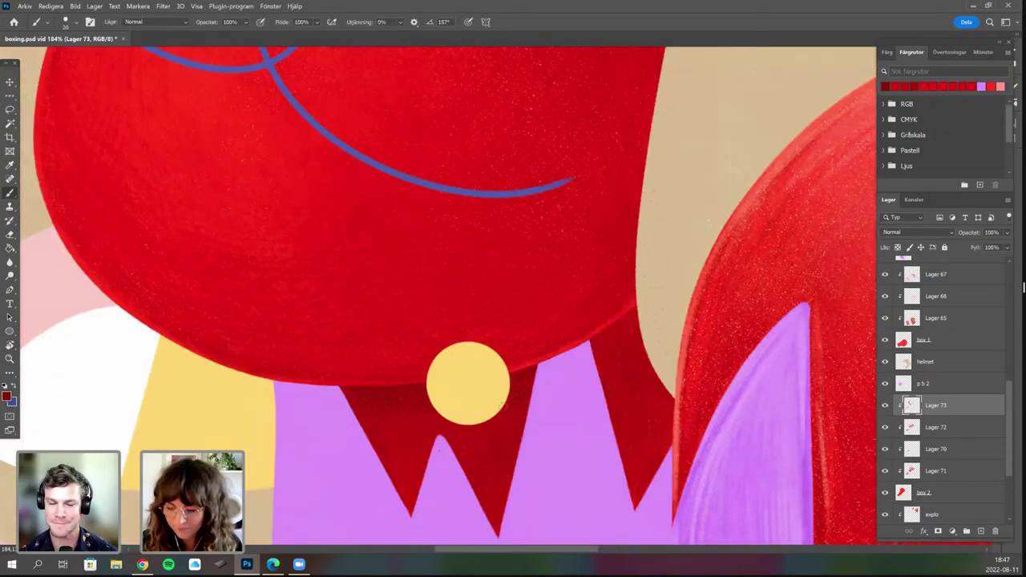
Deepen the dark red texture across the two joined spikes around the yellow dot, working towards their tips.
scroll(559, 376, down, 1)
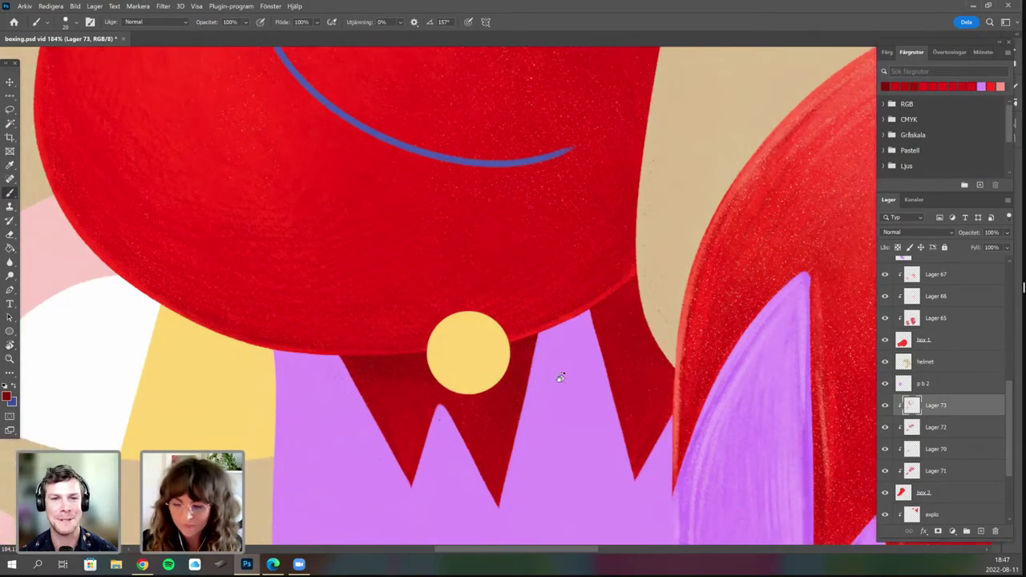
key(r)
mouse_move(514, 353)
mouse_down()
mouse_move(519, 341)
mouse_move(541, 353)
mouse_up()
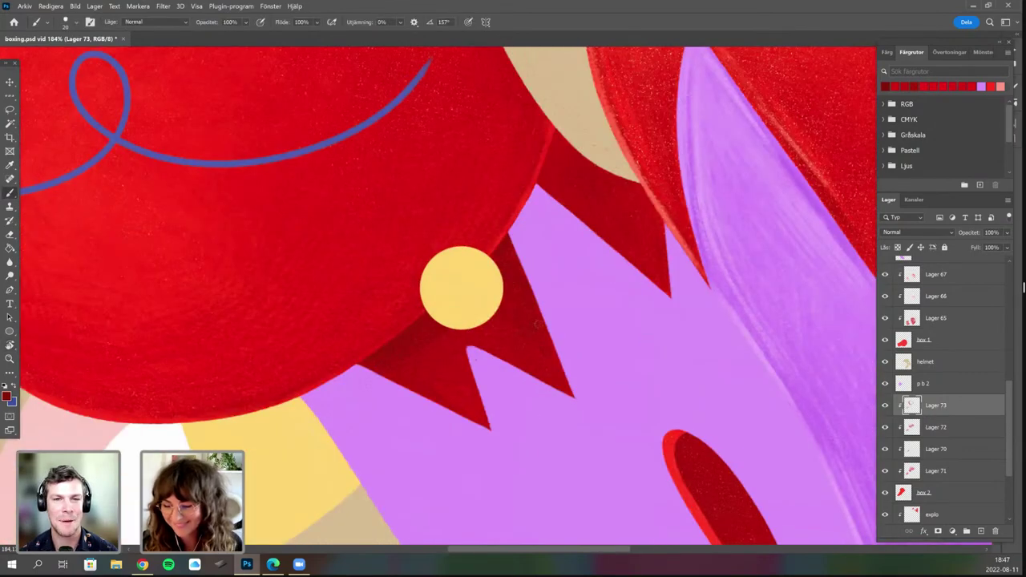
key(r)
mouse_move(555, 414)
mouse_down()
mouse_move(497, 385)
mouse_move(412, 376)
mouse_up()
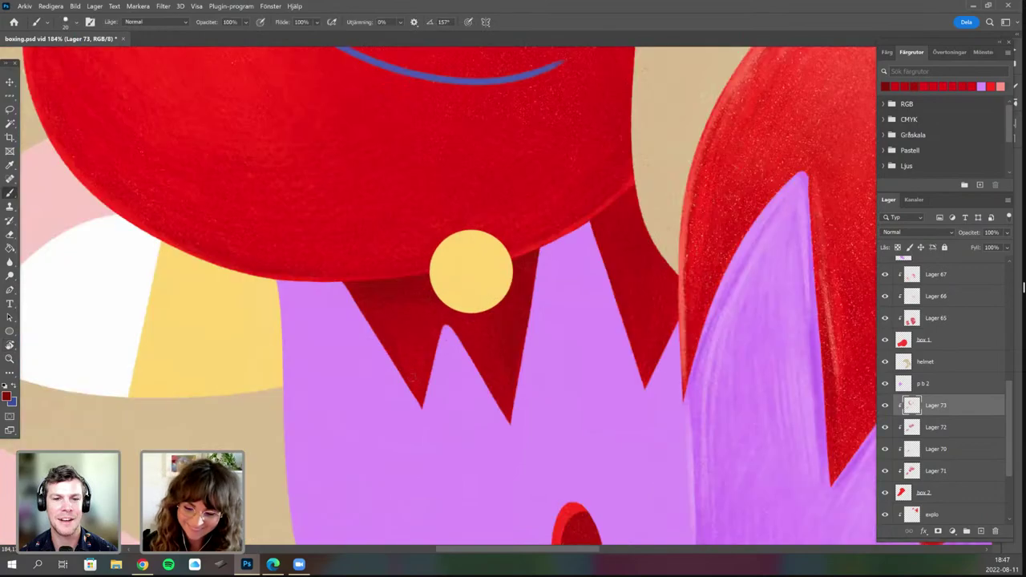
key(r)
drag(450, 265, 488, 252)
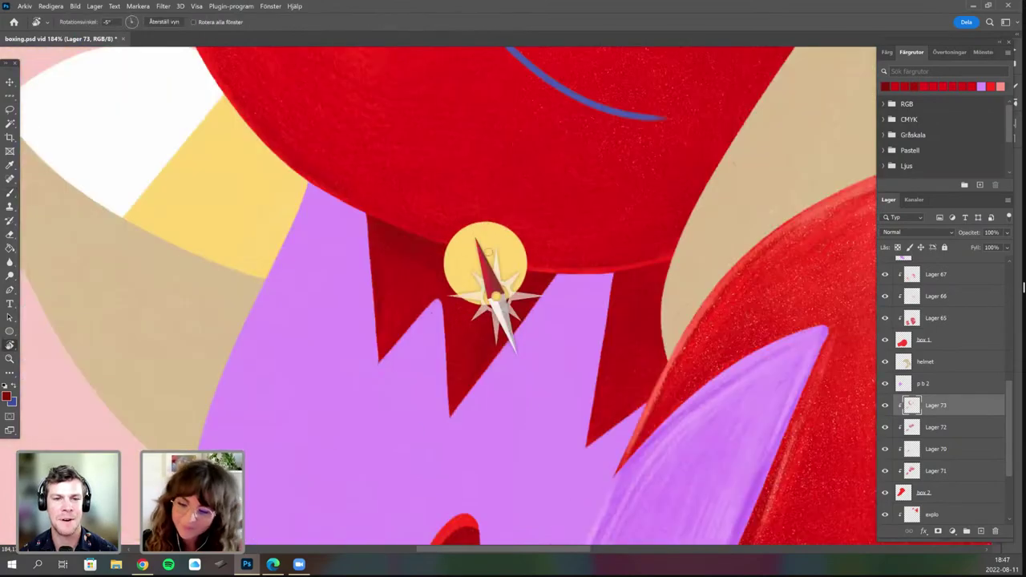
drag(481, 215, 476, 185)
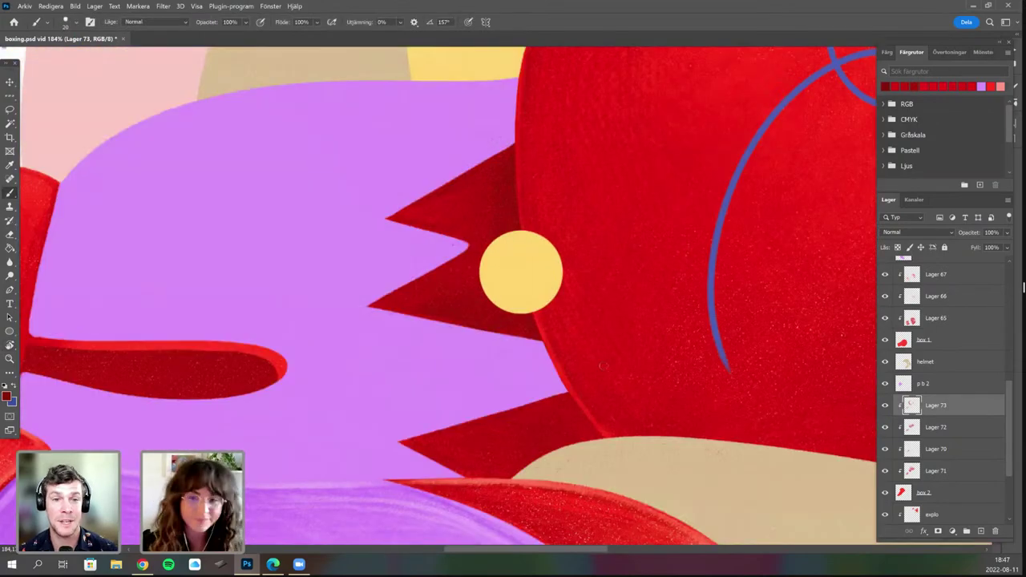
key(r)
mouse_move(436, 445)
mouse_down()
mouse_move(417, 438)
mouse_move(478, 207)
mouse_up()
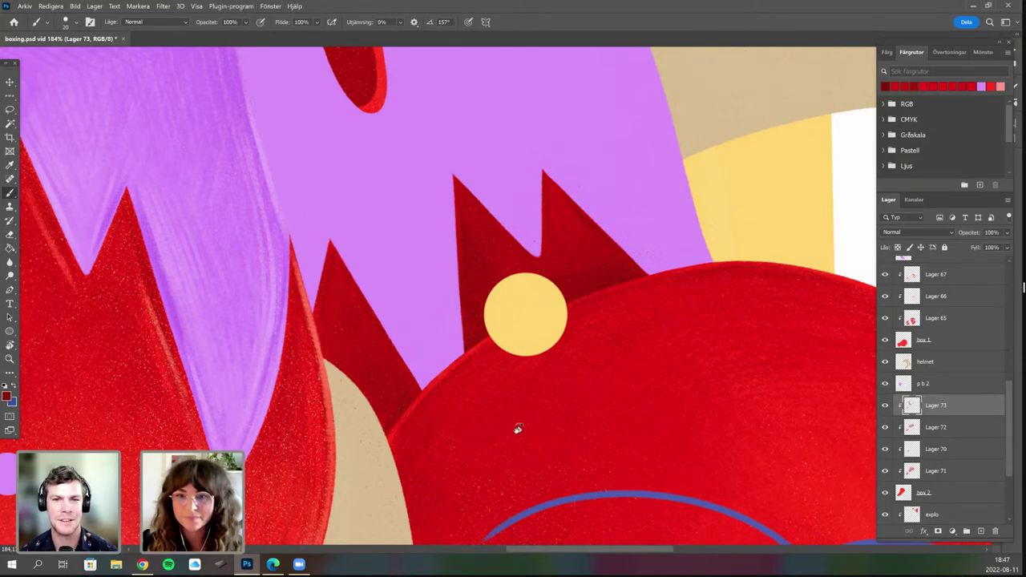
Shade the separate spike next to the beige helmet with dark red, from the glove's edge outward.
key(r)
mouse_move(517, 429)
mouse_down()
mouse_move(625, 365)
mouse_move(582, 367)
mouse_move(522, 408)
mouse_move(555, 386)
mouse_up()
key(space)
key(r)
drag(561, 338, 568, 323)
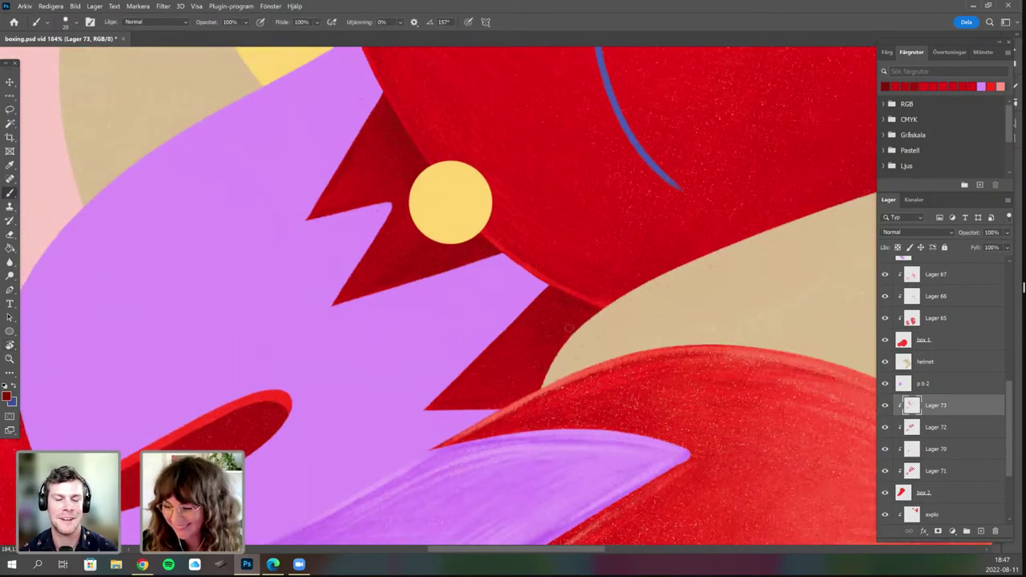
drag(550, 419, 540, 424)
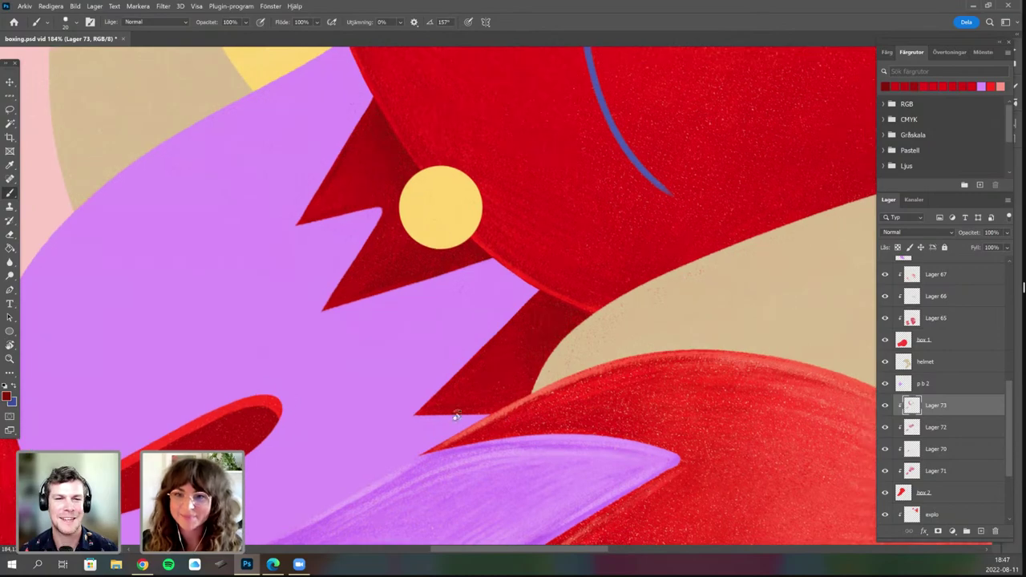
drag(457, 415, 394, 430)
key(r)
drag(488, 324, 471, 314)
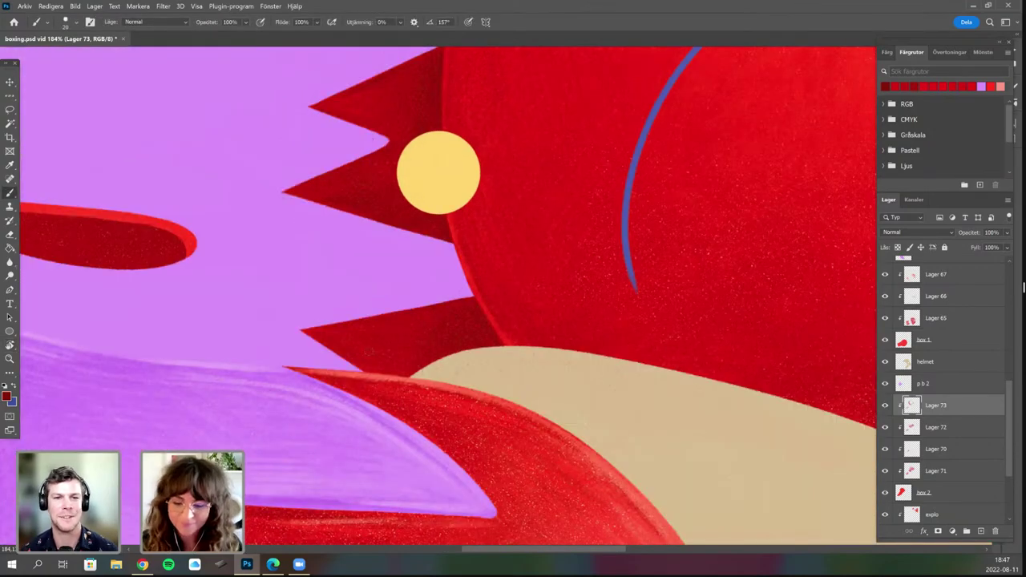
Darken the shadow on the separate spike along the helmet's edge and near the front glove.
scroll(377, 373, down, 2)
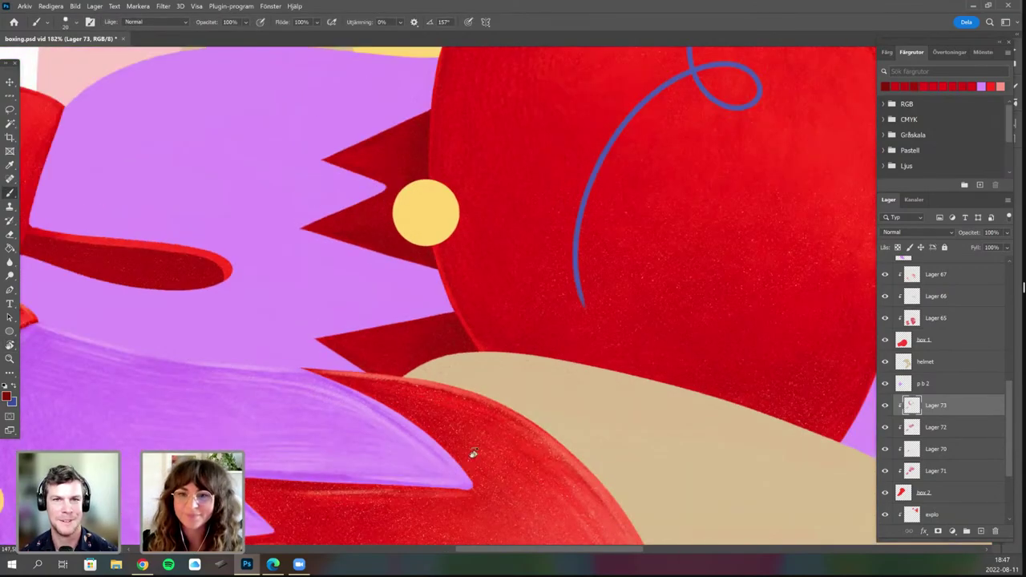
scroll(377, 374, down, 3)
key(r)
drag(518, 373, 542, 250)
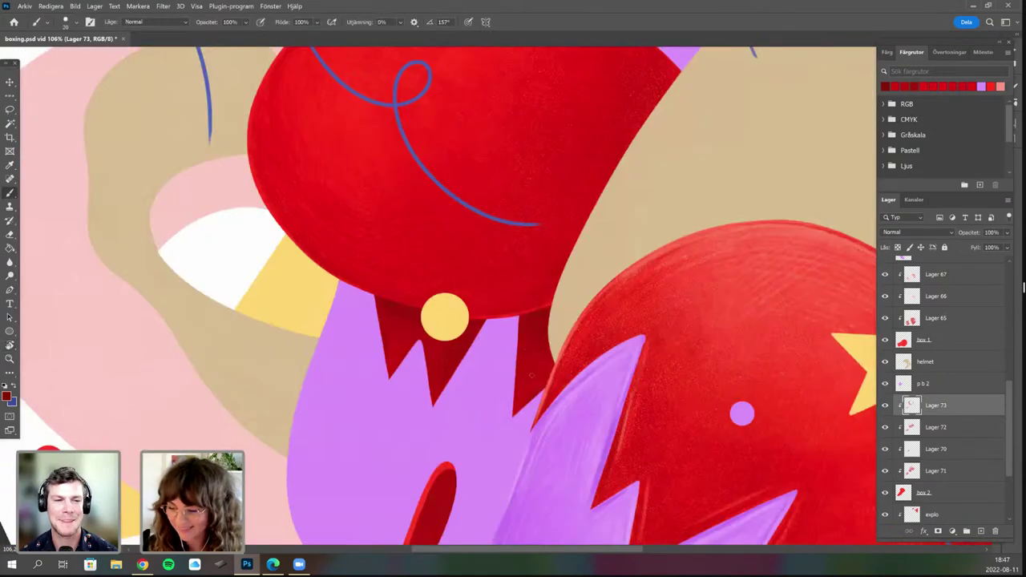
drag(534, 330, 535, 315)
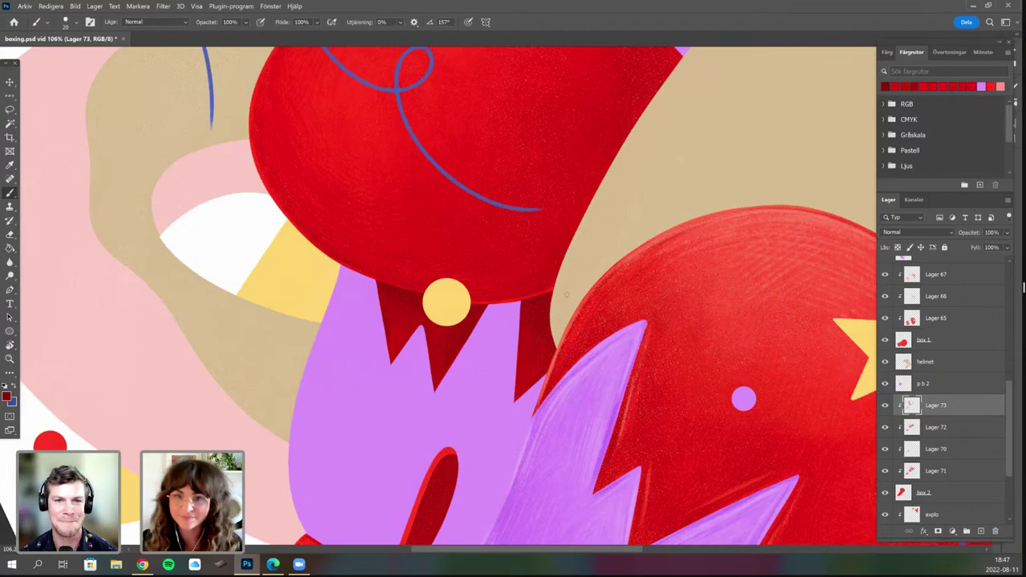
drag(542, 403, 570, 285)
Brush a dark red shadow inside the slit on the purple area, along its bright red rim down to the cuff.
scroll(553, 307, down, 2)
scroll(559, 299, up, 4)
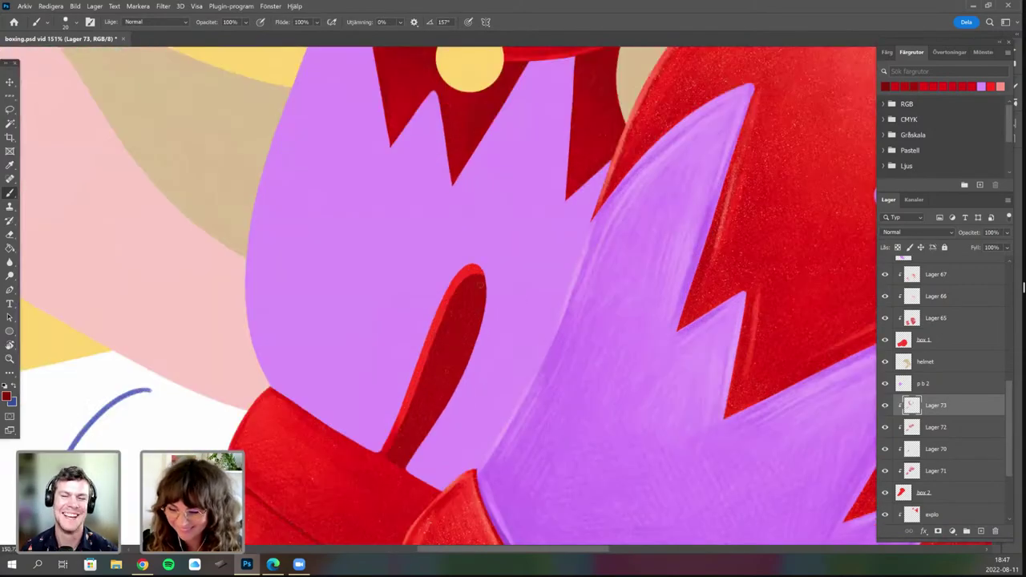
scroll(486, 275, up, 1)
scroll(482, 300, up, 2)
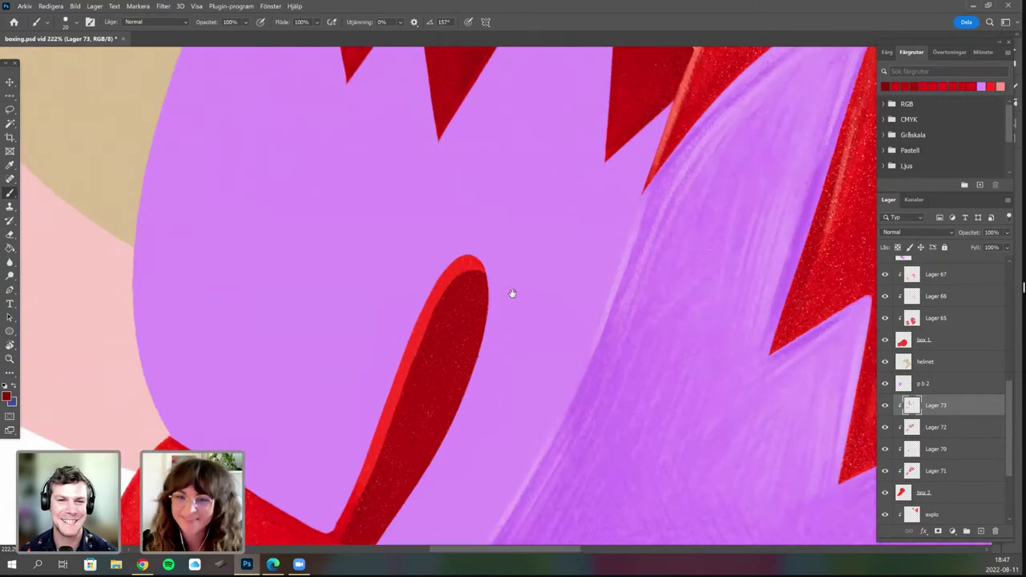
mouse_move(437, 314)
mouse_down()
mouse_move(480, 245)
mouse_move(400, 436)
mouse_up()
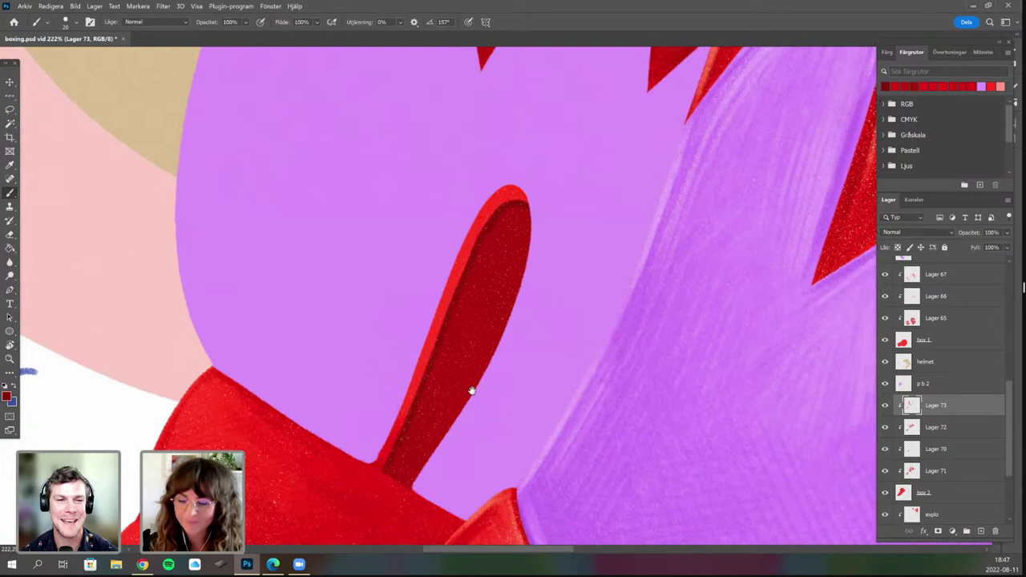
drag(361, 348, 367, 305)
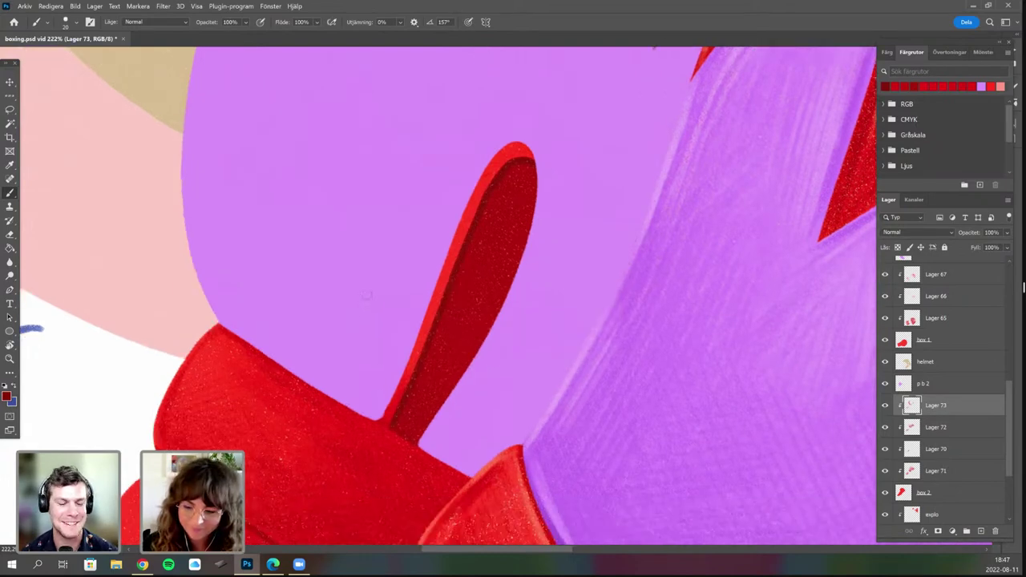
drag(534, 405, 499, 360)
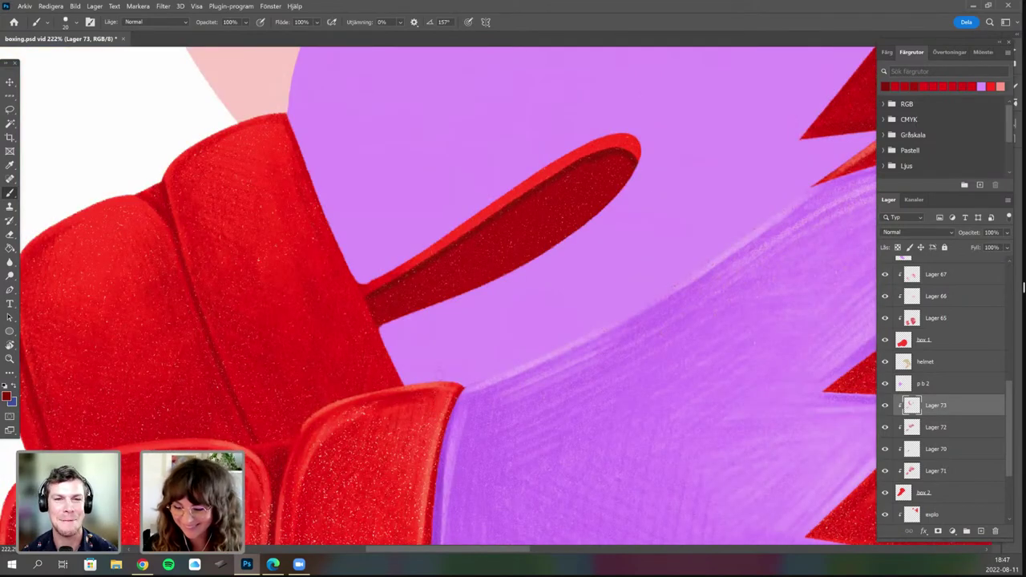
drag(444, 342, 451, 299)
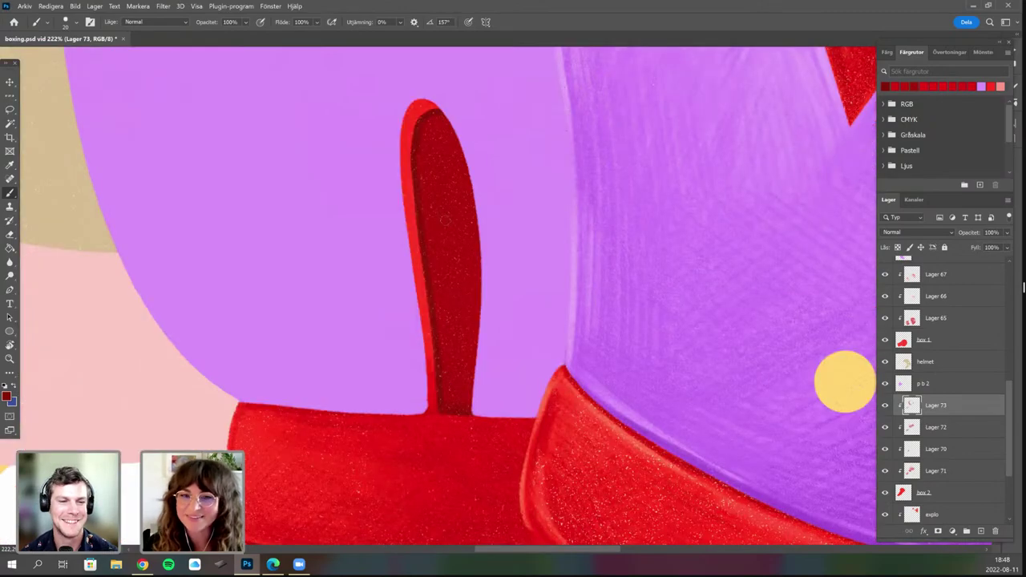
scroll(424, 250, up, 3)
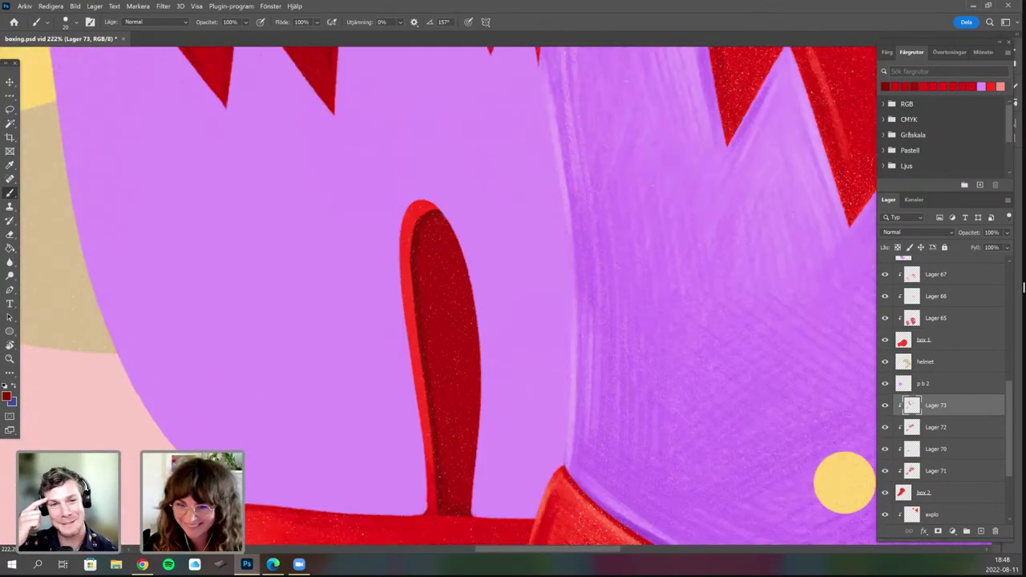
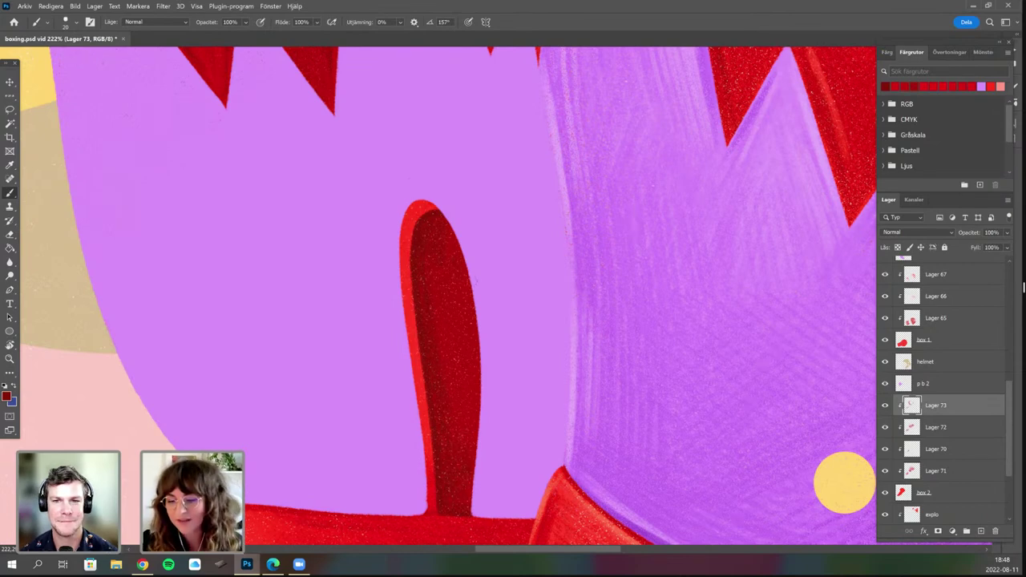
Examine the shaded slit up close and against the cuffs and purple areas of both gloves.
scroll(490, 316, down, 1)
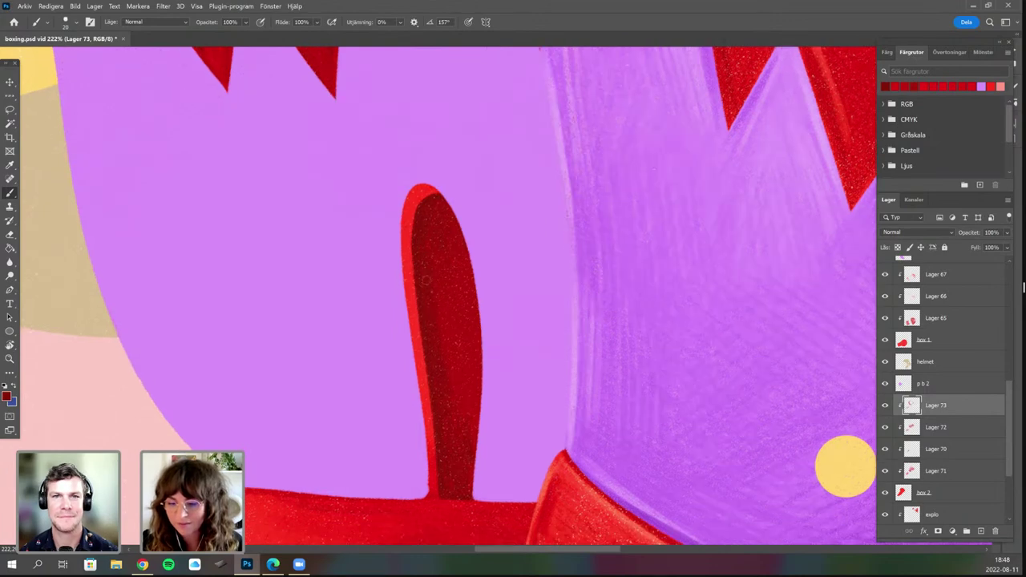
scroll(502, 364, down, 3)
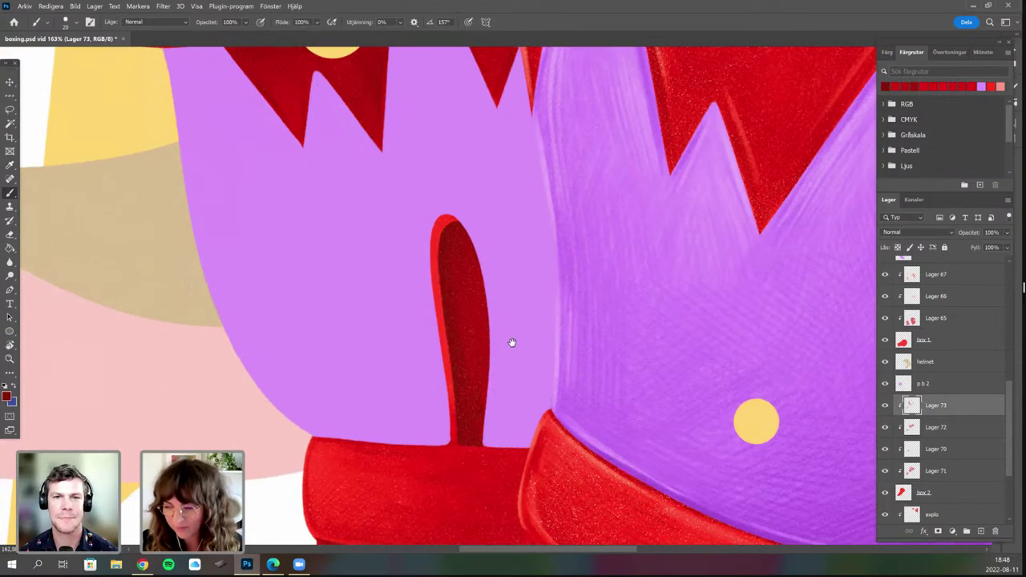
scroll(513, 343, down, 1)
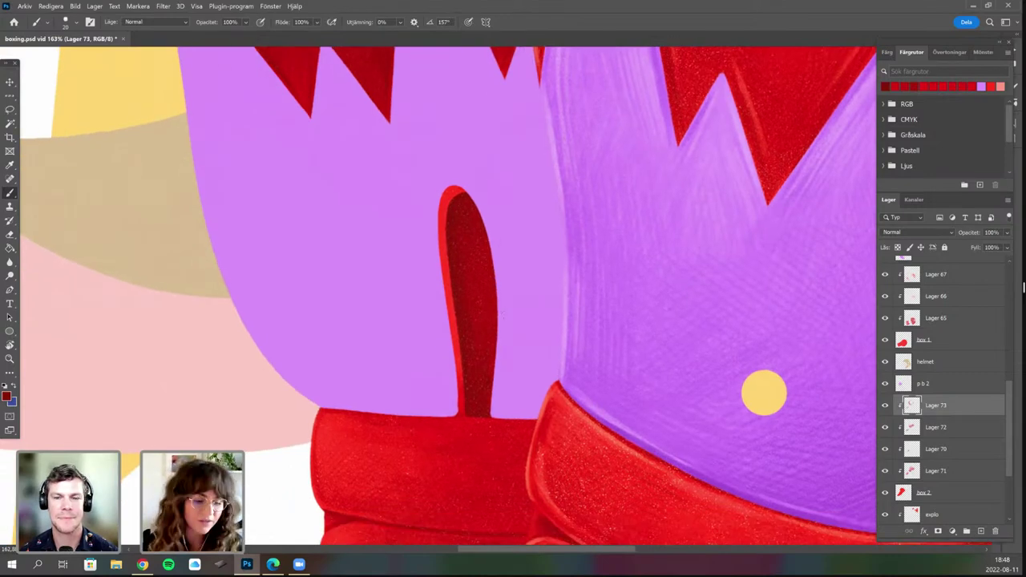
scroll(550, 301, down, 2)
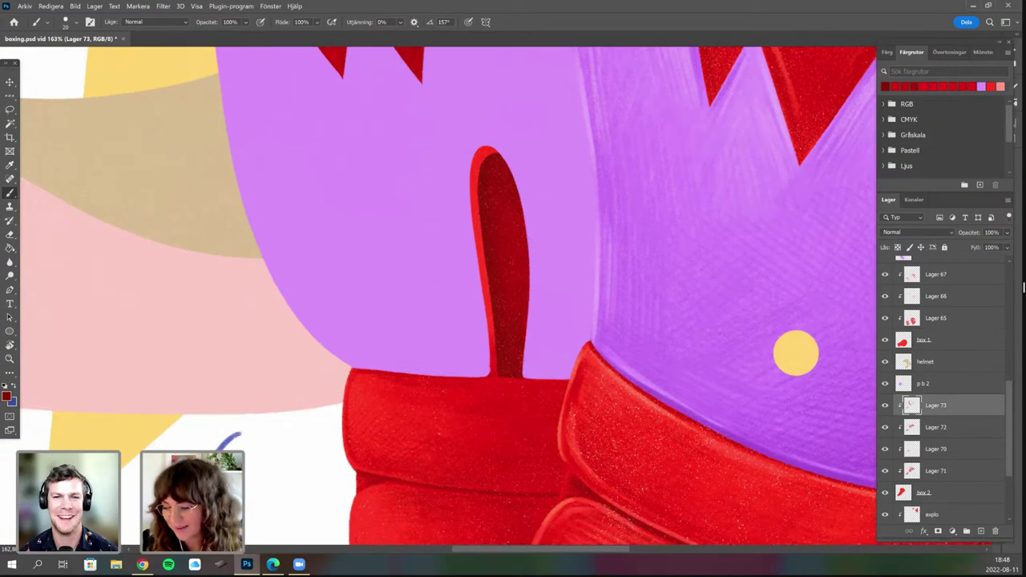
scroll(588, 339, down, 2)
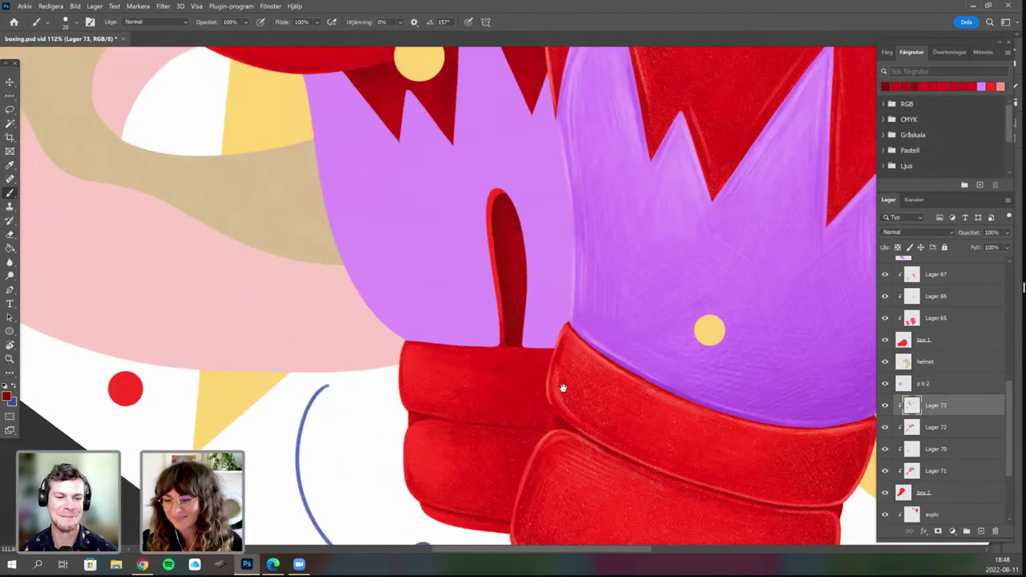
scroll(568, 321, down, 1)
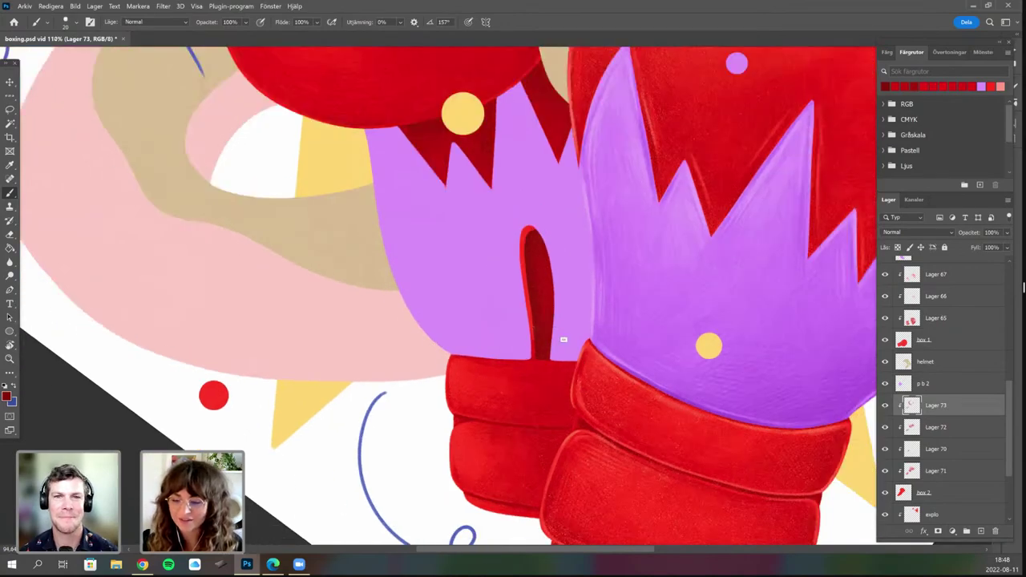
scroll(563, 340, down, 2)
scroll(505, 305, up, 5)
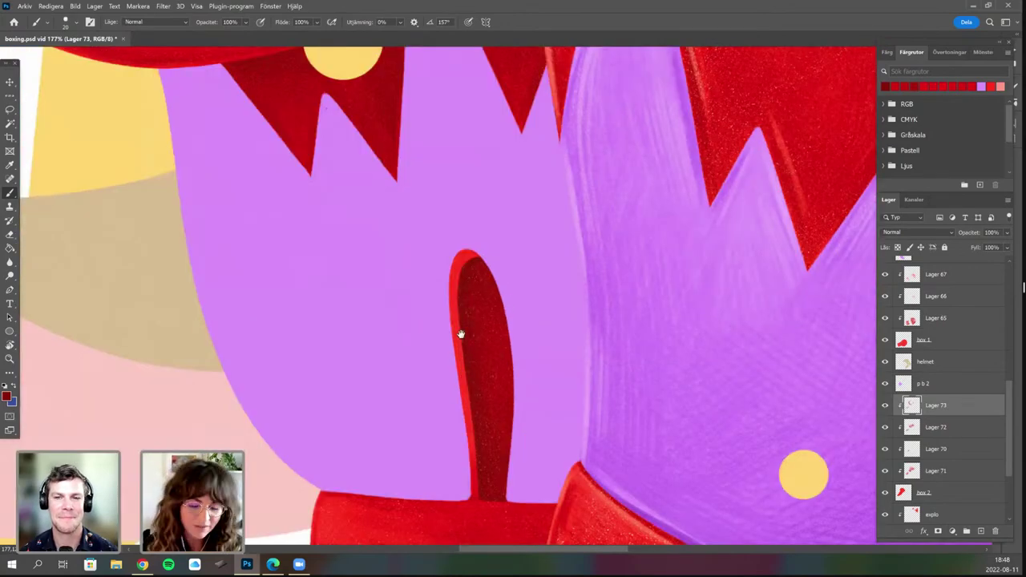
Set the foreground colour to bright red #ee2207 and brush it along the rim of the slit.
drag(461, 334, 457, 306)
key(n)
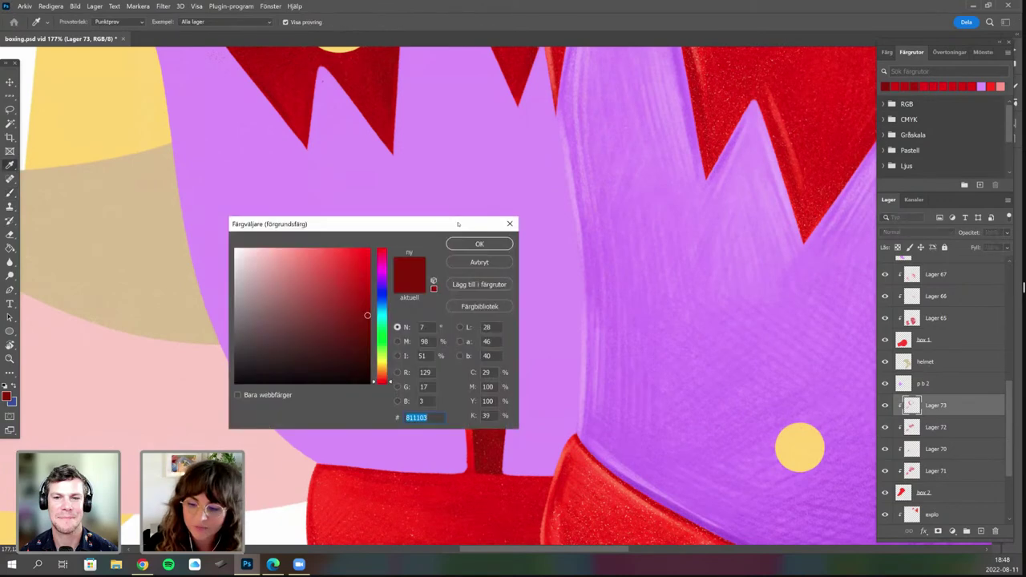
drag(470, 227, 349, 250)
click(240, 281)
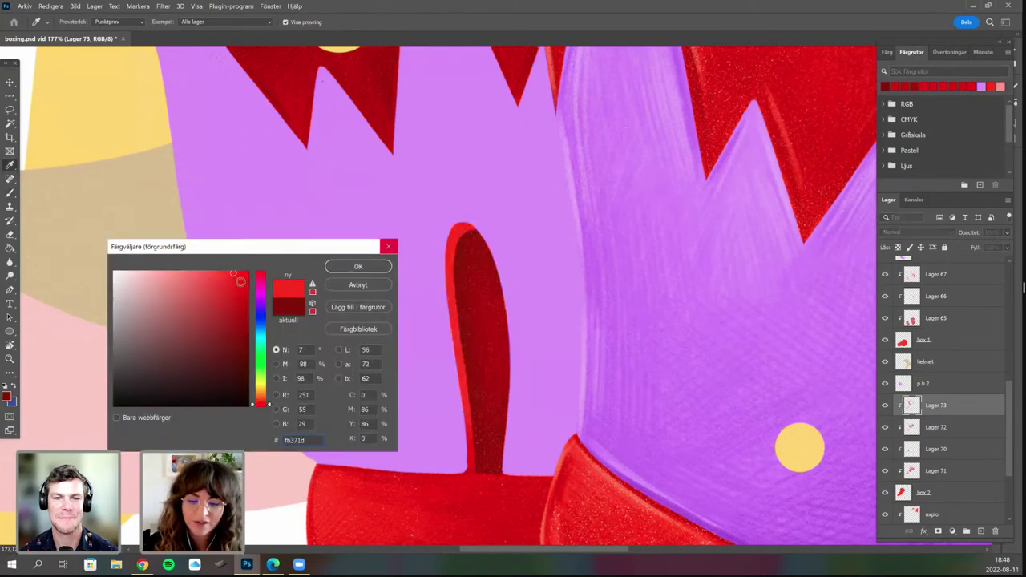
click(244, 277)
click(358, 267)
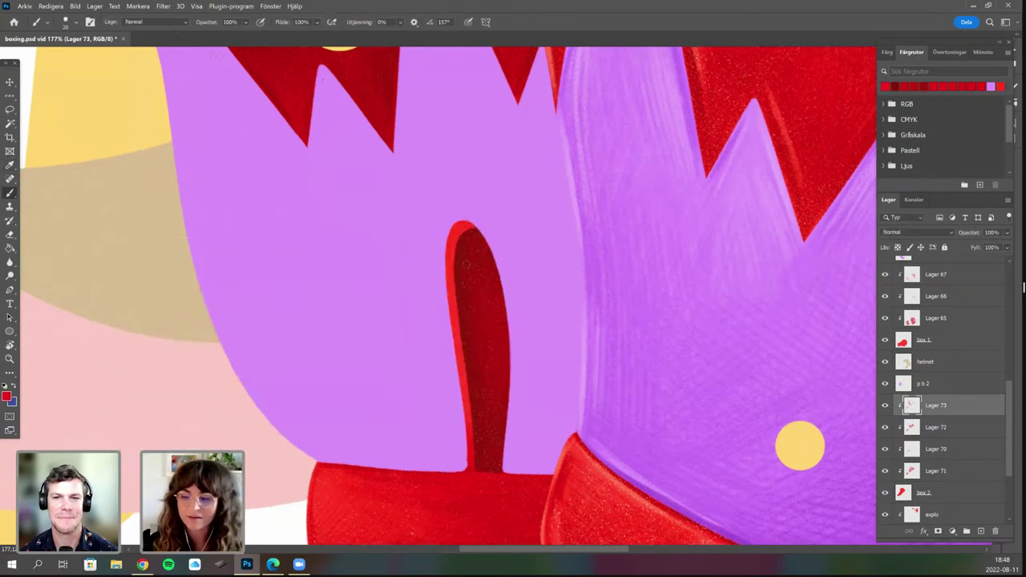
drag(459, 284, 468, 265)
scroll(544, 231, up, 2)
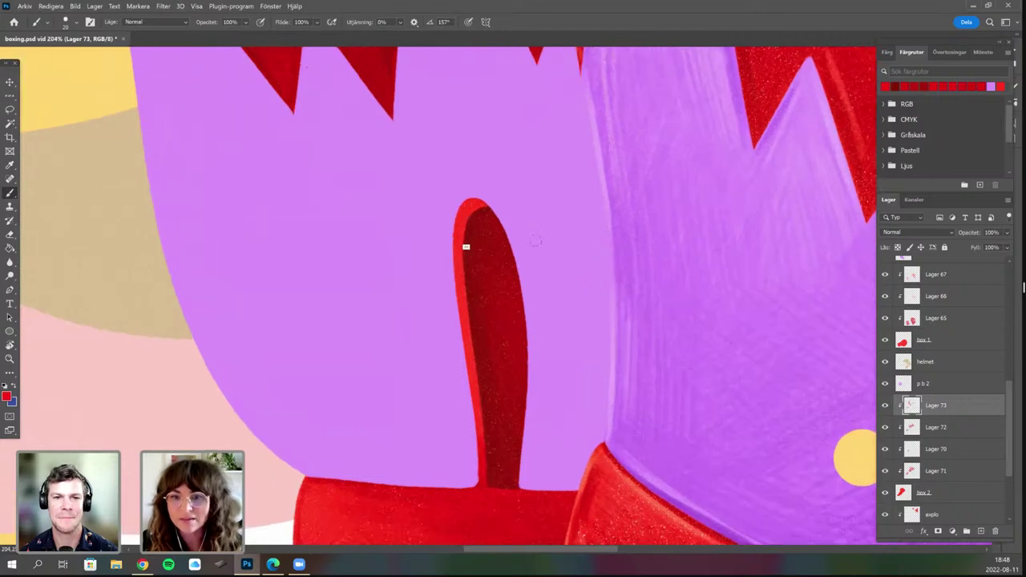
scroll(466, 246, up, 2)
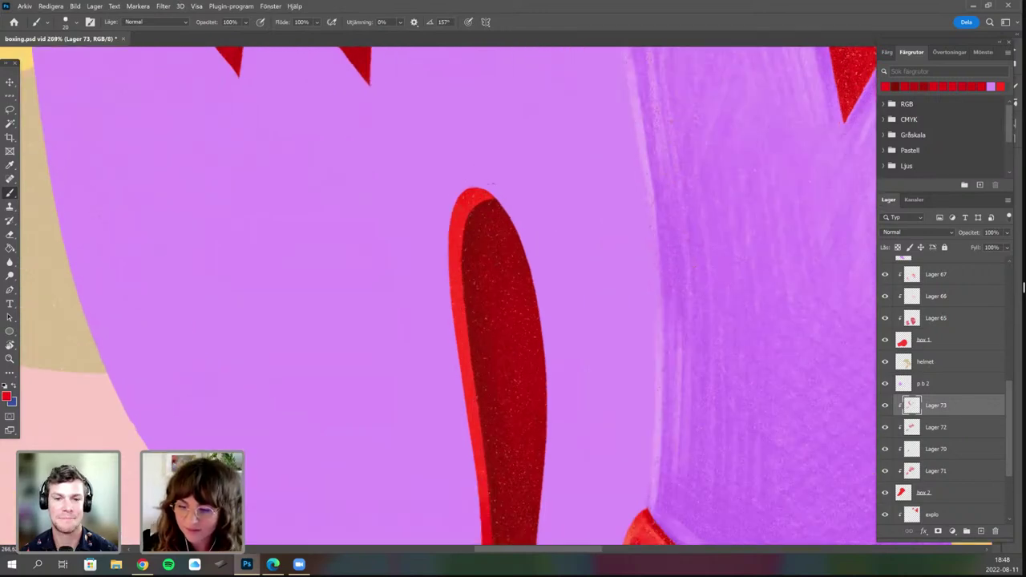
Choose a slightly darker red and shade the slit's bright rim from its rounded end down to the cuff.
click(6, 396)
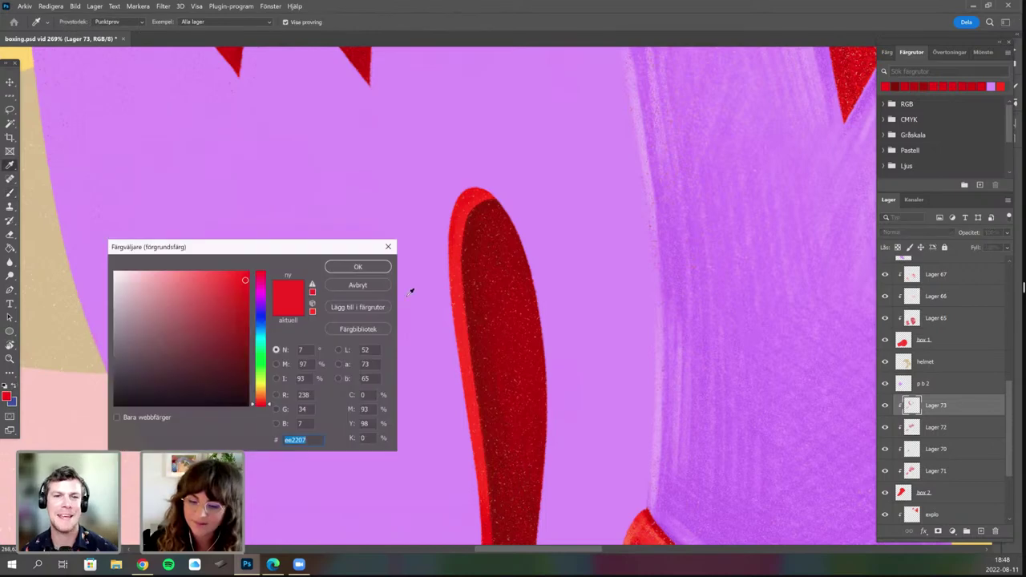
click(248, 296)
click(358, 266)
key(Return)
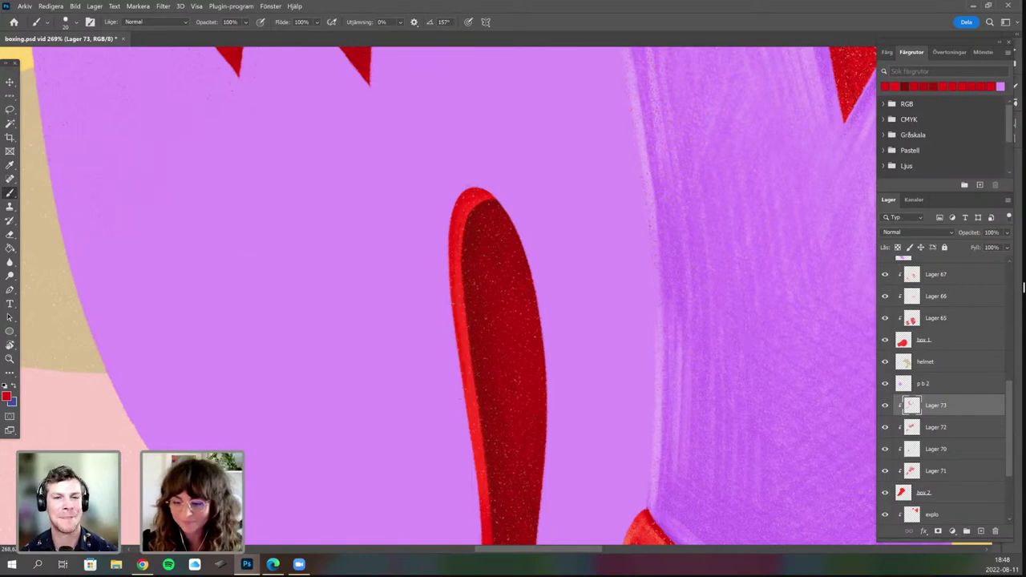
scroll(489, 296, down, 1)
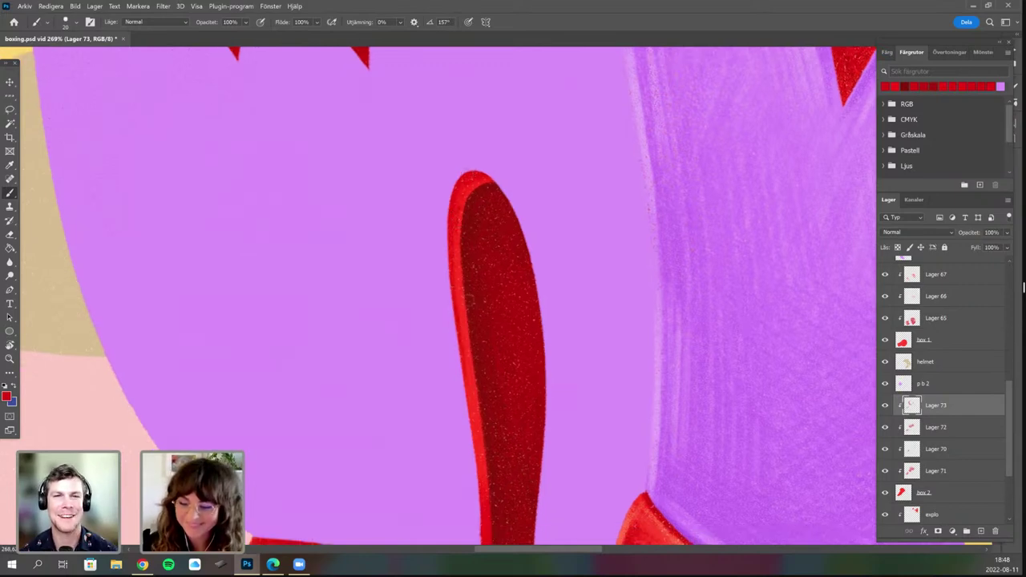
scroll(489, 296, down, 4)
drag(469, 269, 482, 362)
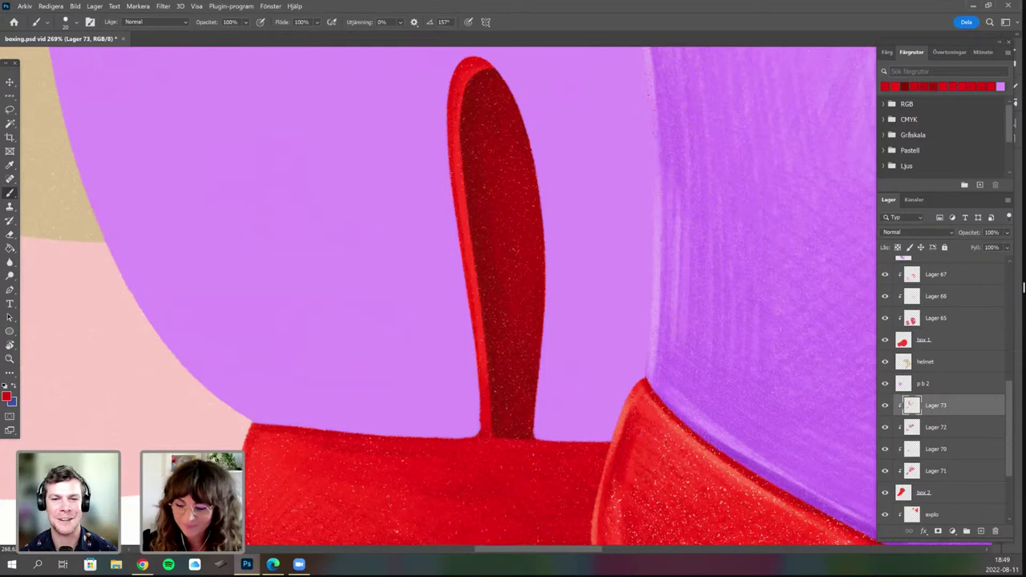
drag(467, 255, 461, 201)
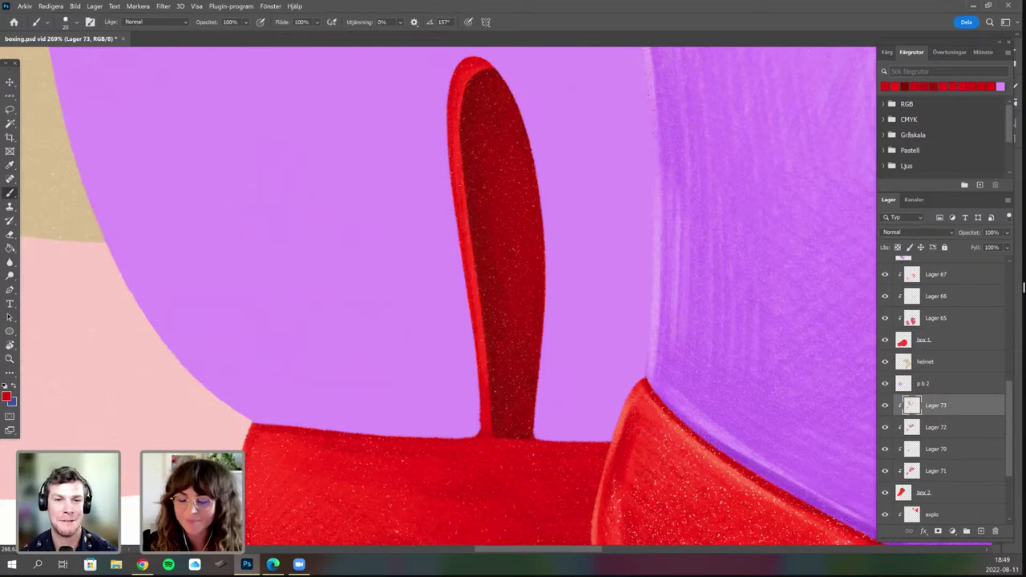
scroll(441, 417, down, 3)
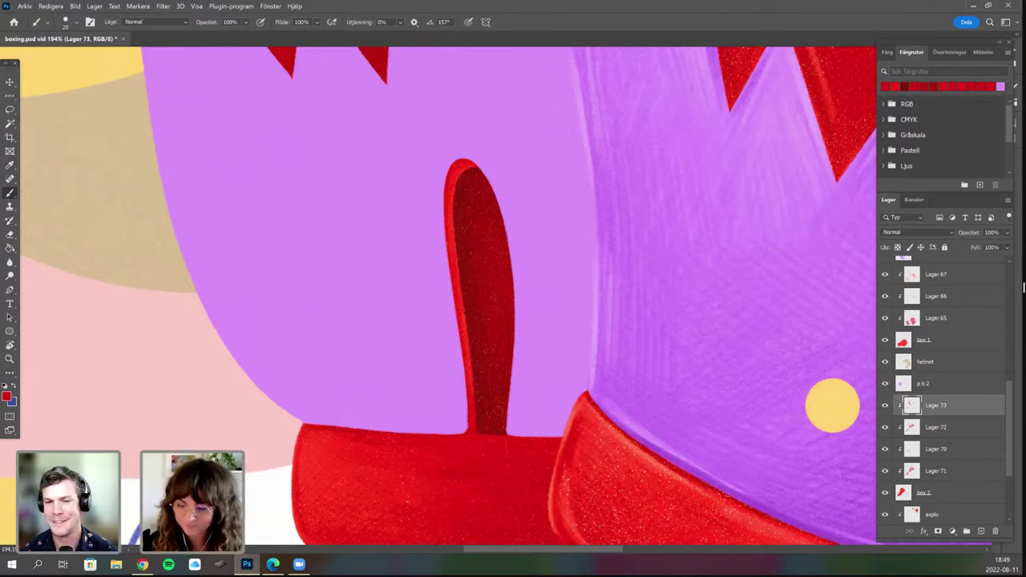
scroll(508, 368, down, 4)
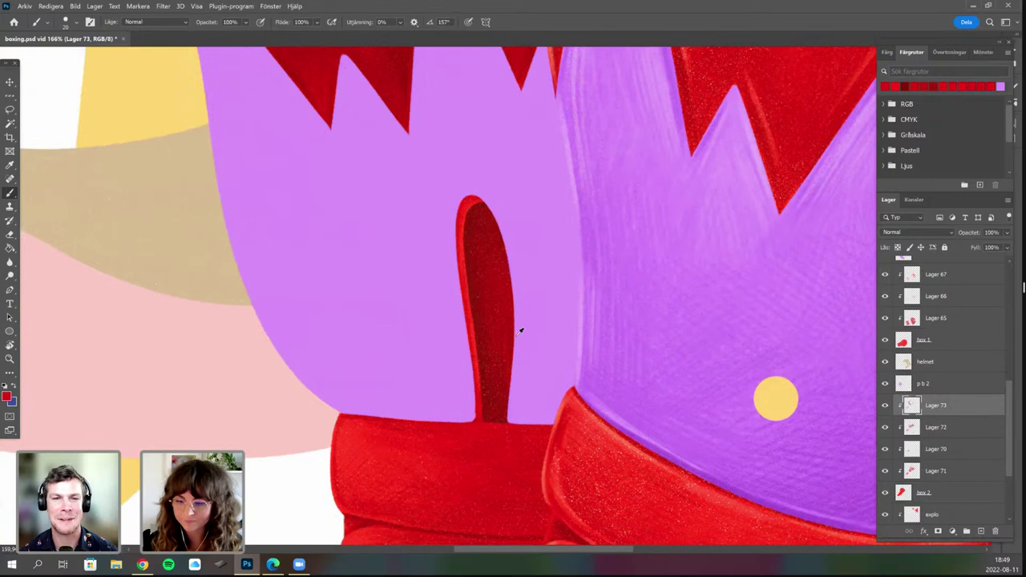
scroll(509, 341, up, 3)
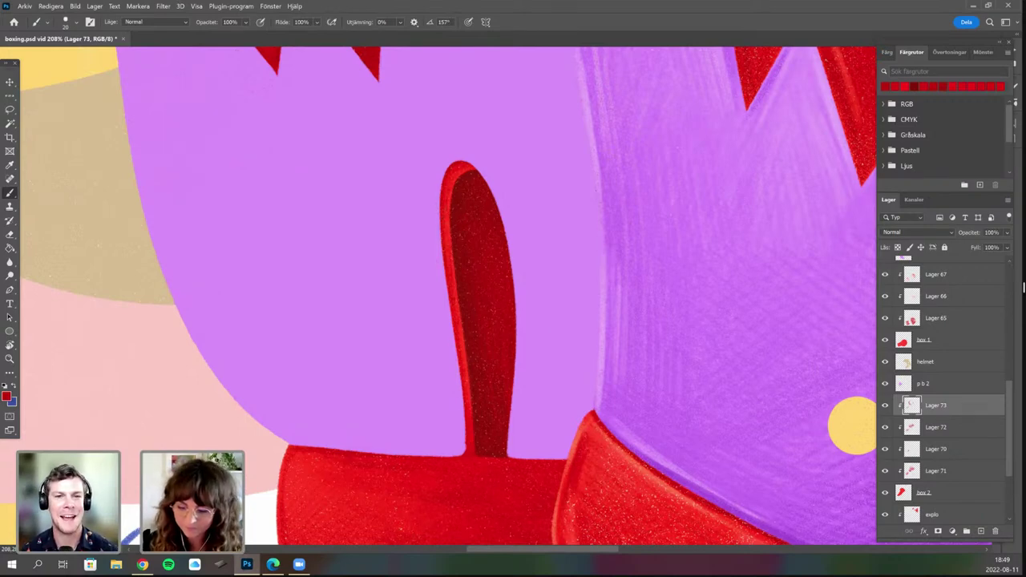
Switch to a dark red from the recent colours and darken the back glove's cuff along its edge with the purple area.
click(6, 396)
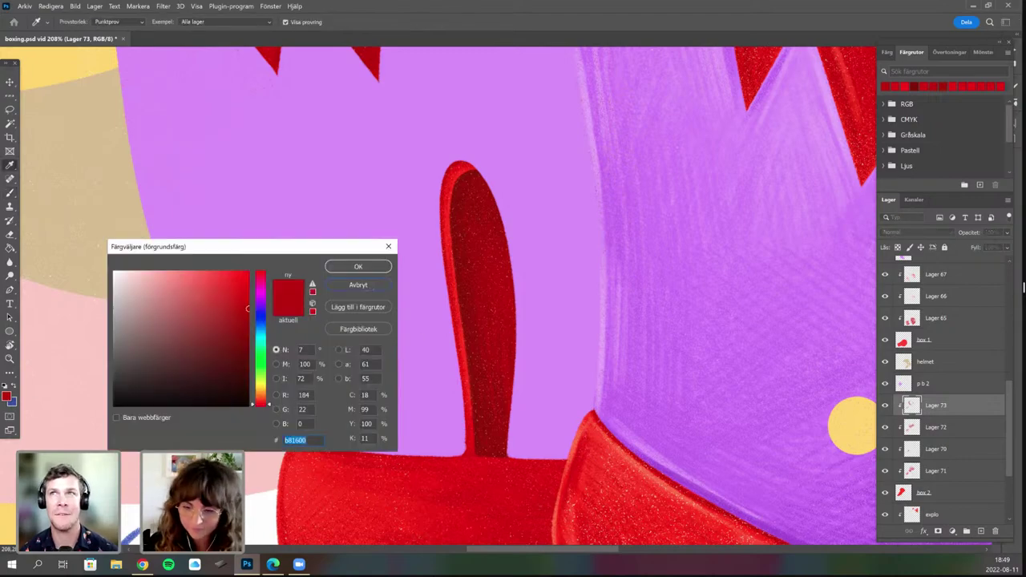
key(Escape)
drag(531, 380, 573, 381)
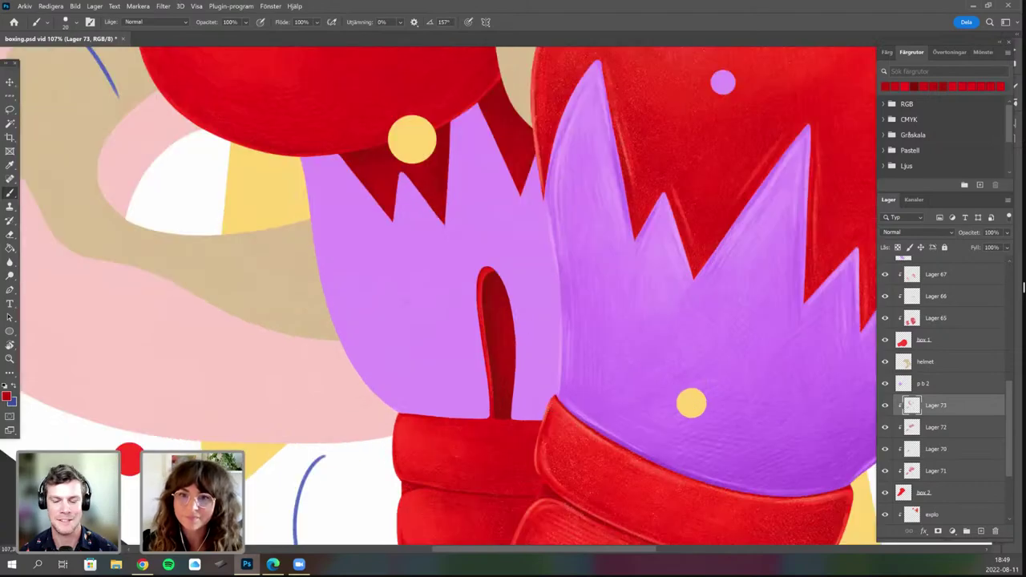
drag(438, 432, 404, 293)
key(r)
drag(409, 298, 412, 292)
drag(445, 380, 406, 271)
drag(406, 314, 442, 313)
click(914, 86)
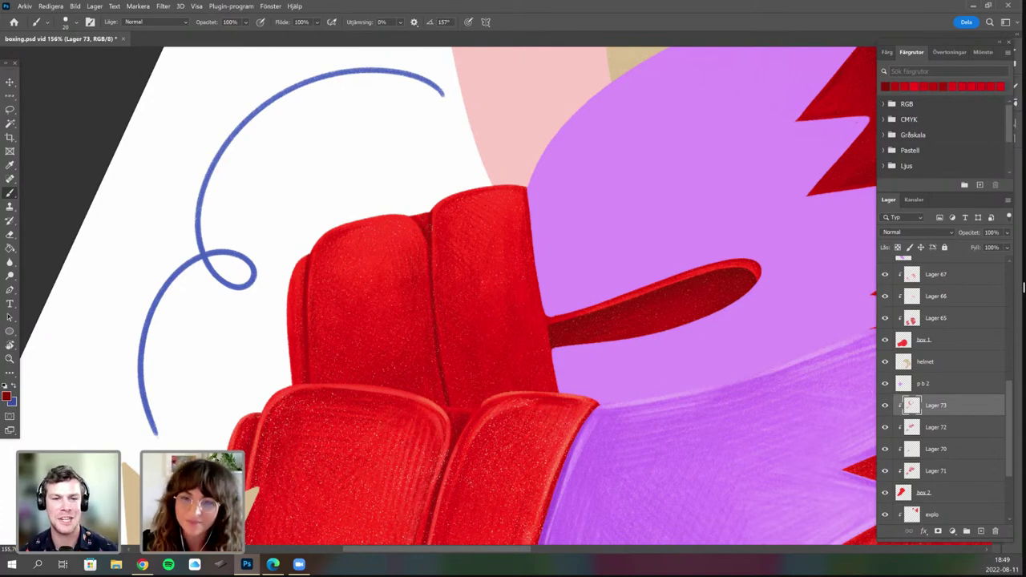
scroll(425, 236, up, 2)
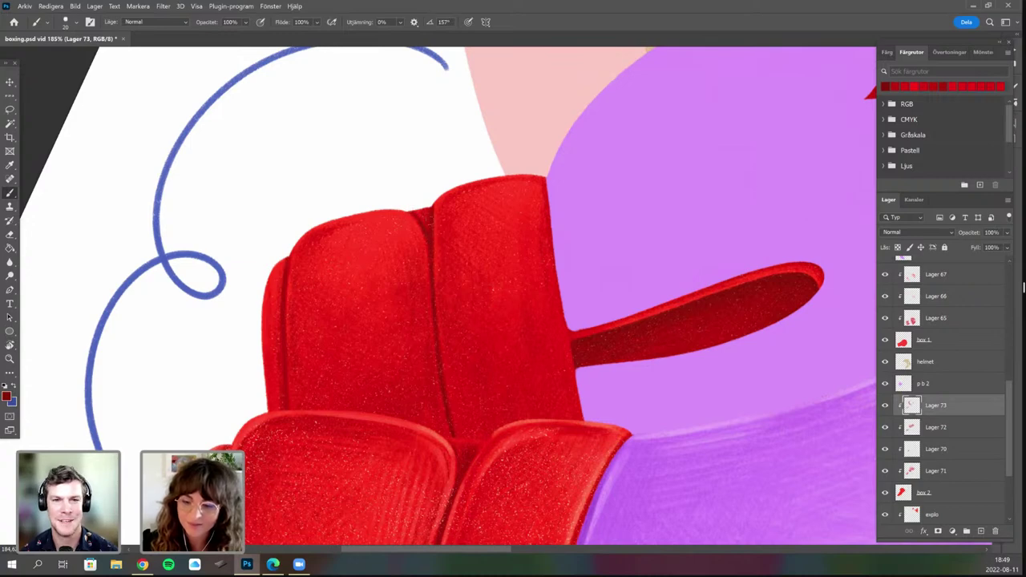
drag(511, 292, 546, 267)
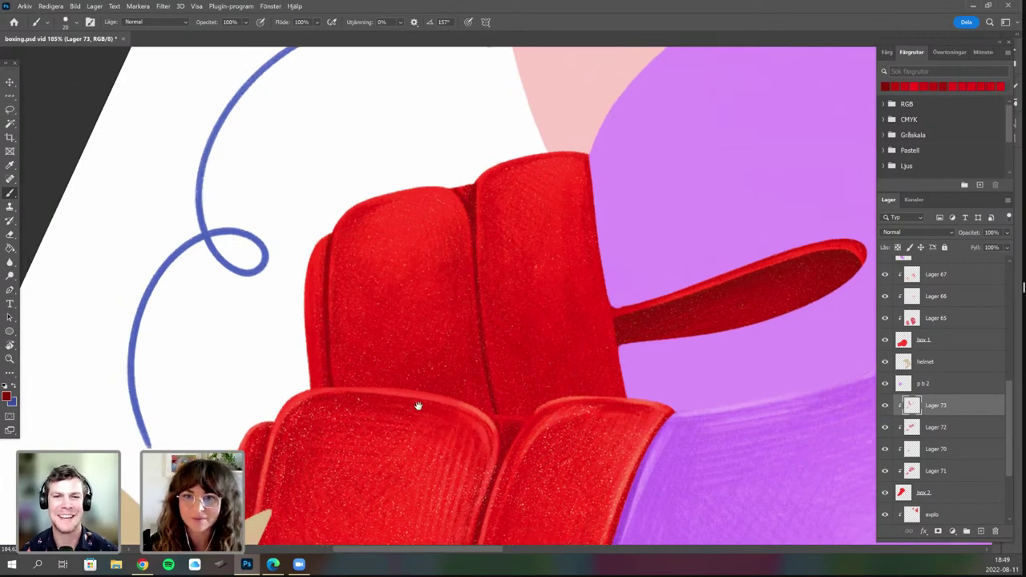
drag(419, 406, 480, 411)
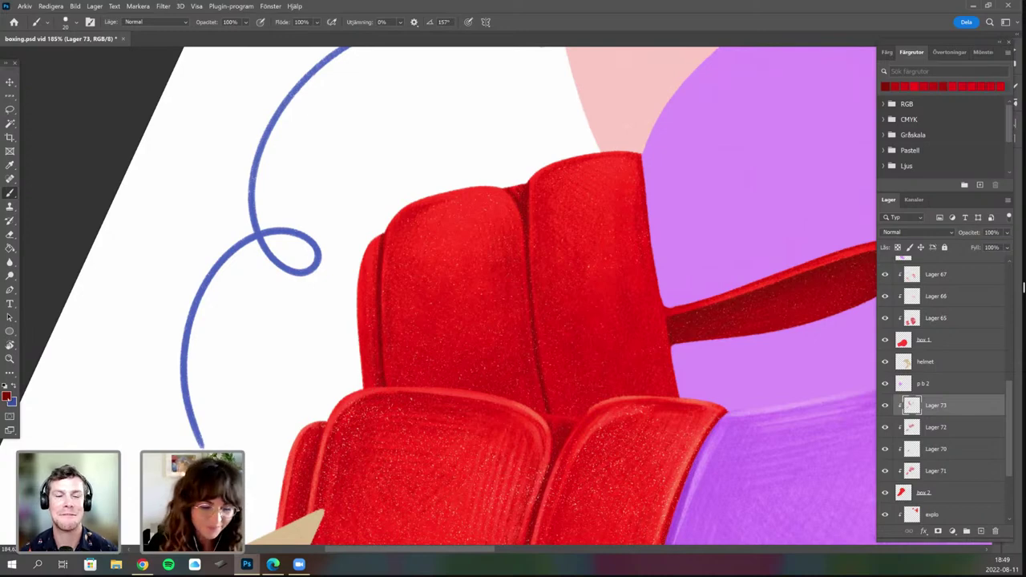
Set the foreground colour to a slightly brighter dark red for shading the back glove's cuff.
click(8, 394)
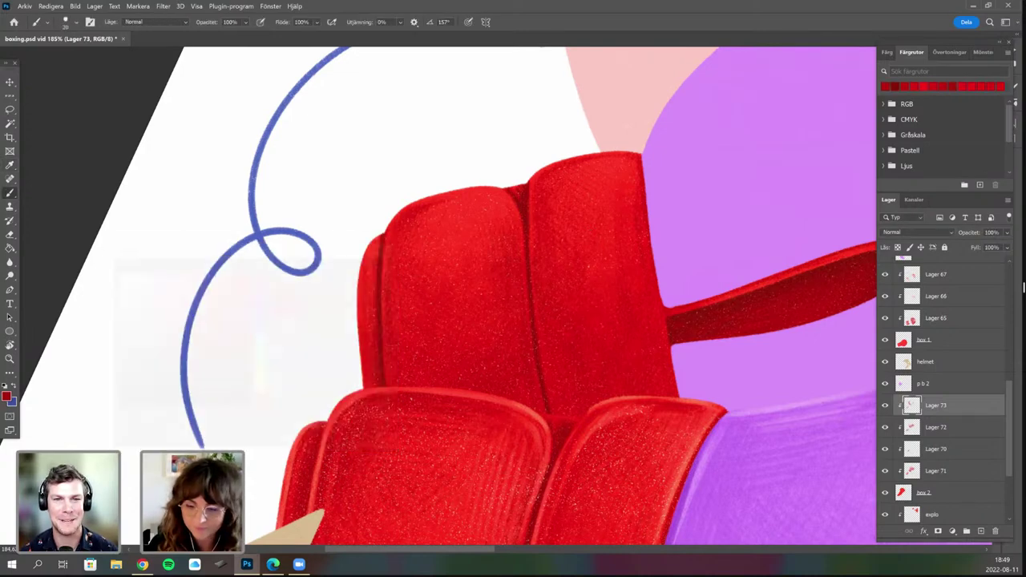
click(358, 266)
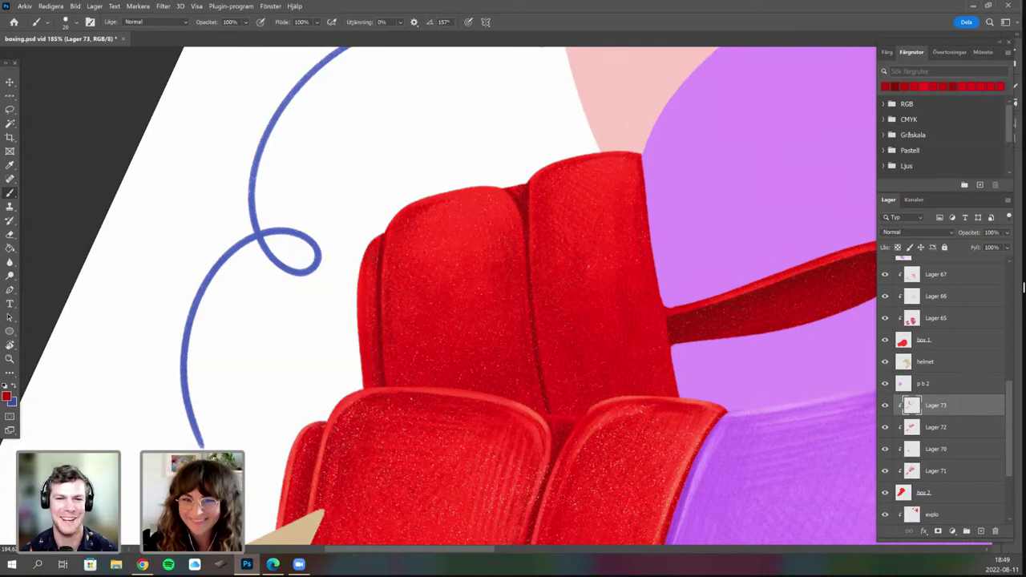
drag(551, 358, 624, 360)
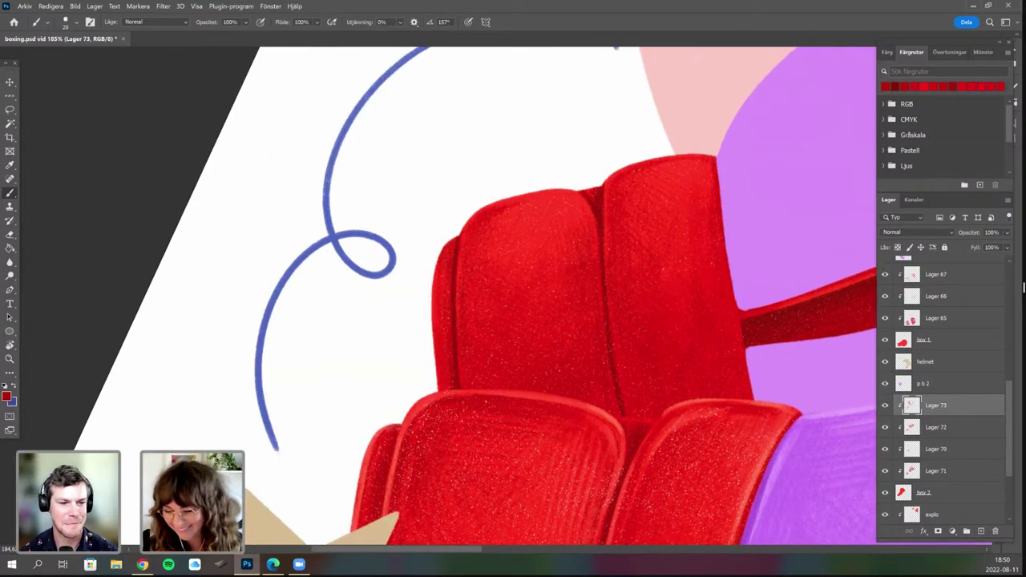
Examine the back glove's cuff and slit from several angles and distances, comparing them with the front glove.
drag(520, 428, 508, 429)
key(r)
mouse_move(510, 430)
mouse_down()
mouse_move(529, 433)
mouse_move(588, 373)
mouse_move(616, 319)
mouse_move(538, 180)
mouse_up()
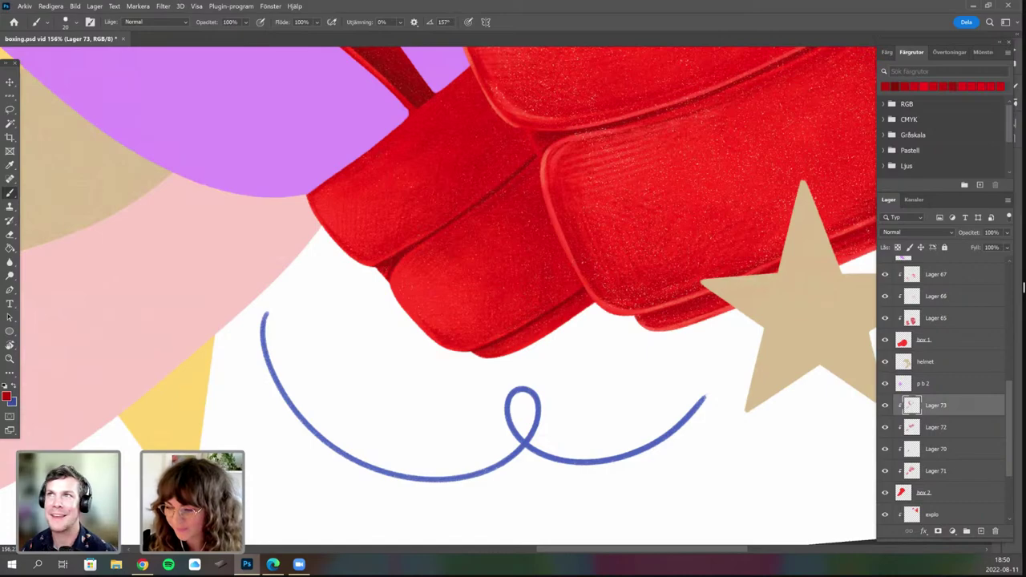
scroll(503, 392, down, 2)
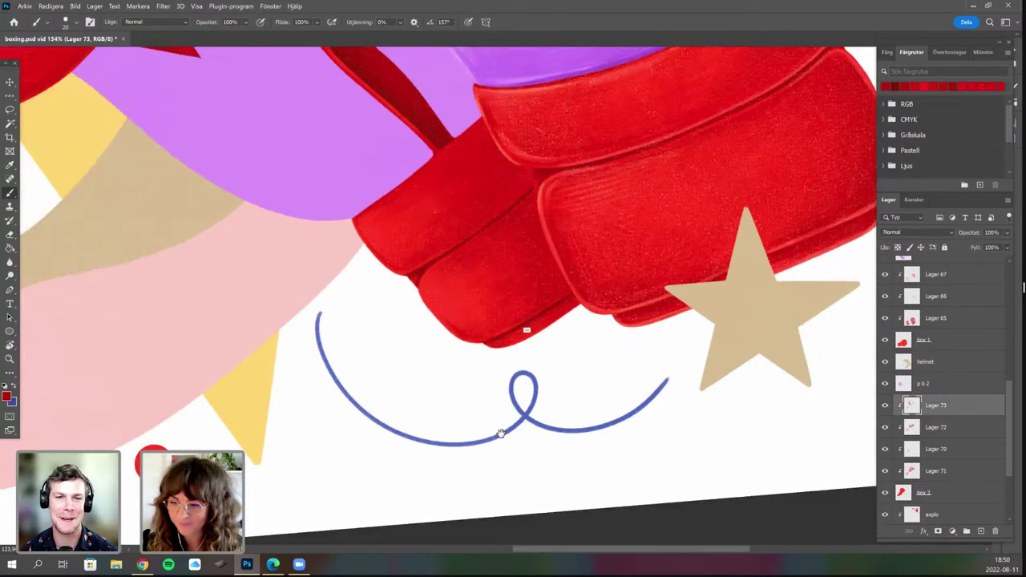
scroll(560, 368, up, 2)
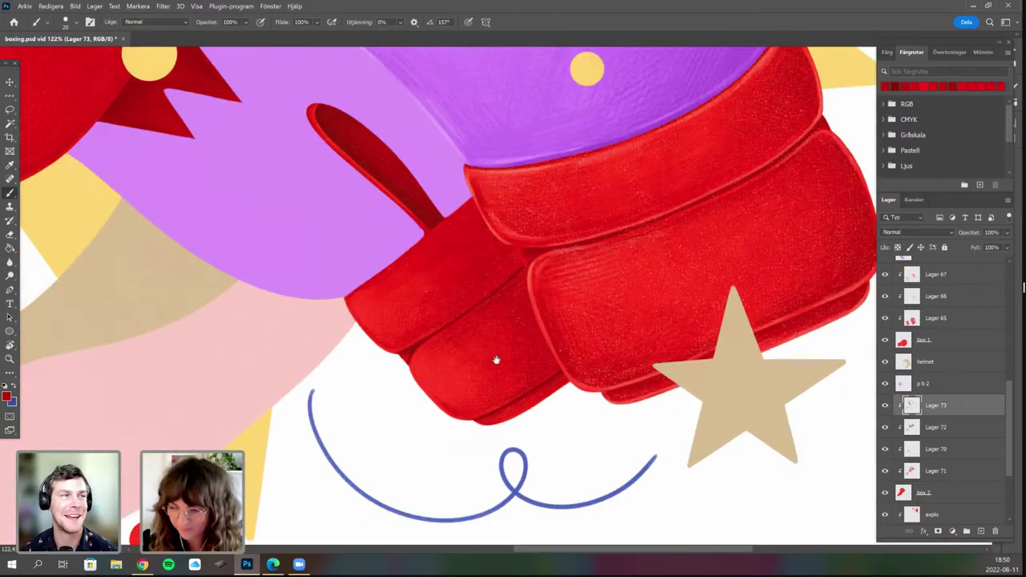
drag(432, 209, 425, 253)
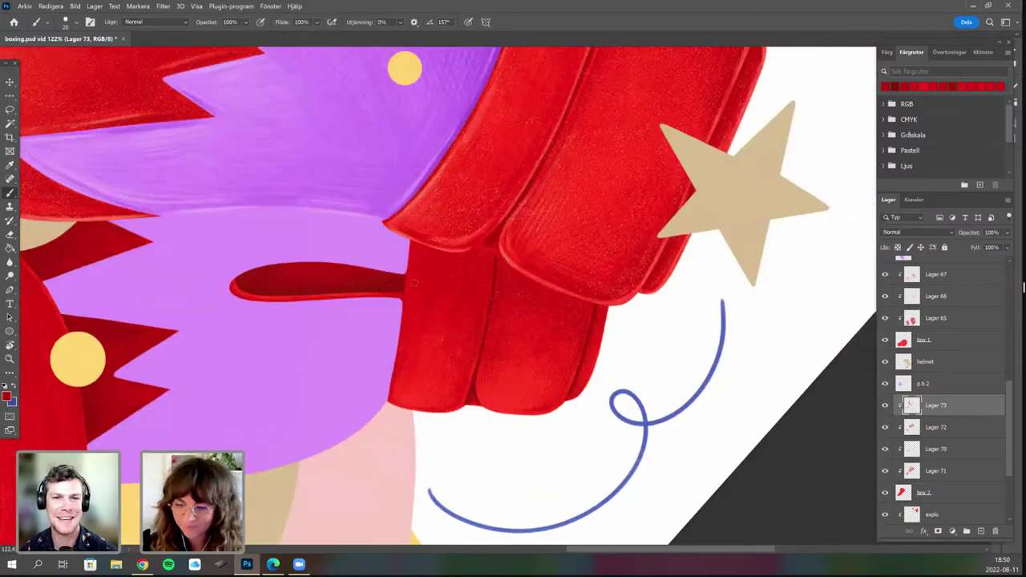
scroll(414, 282, up, 2)
scroll(460, 364, up, 1)
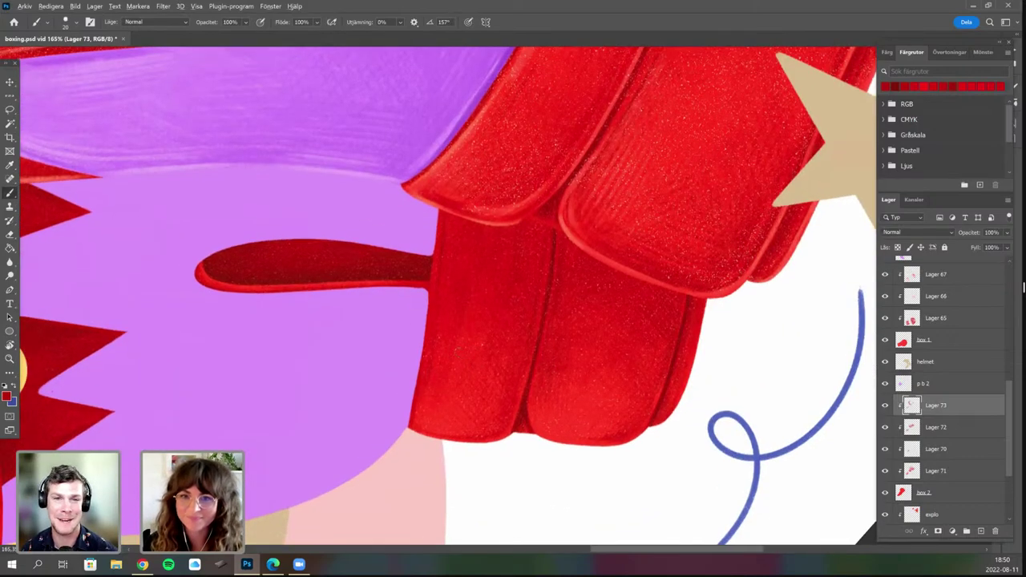
scroll(461, 379, up, 1)
scroll(460, 361, up, 1)
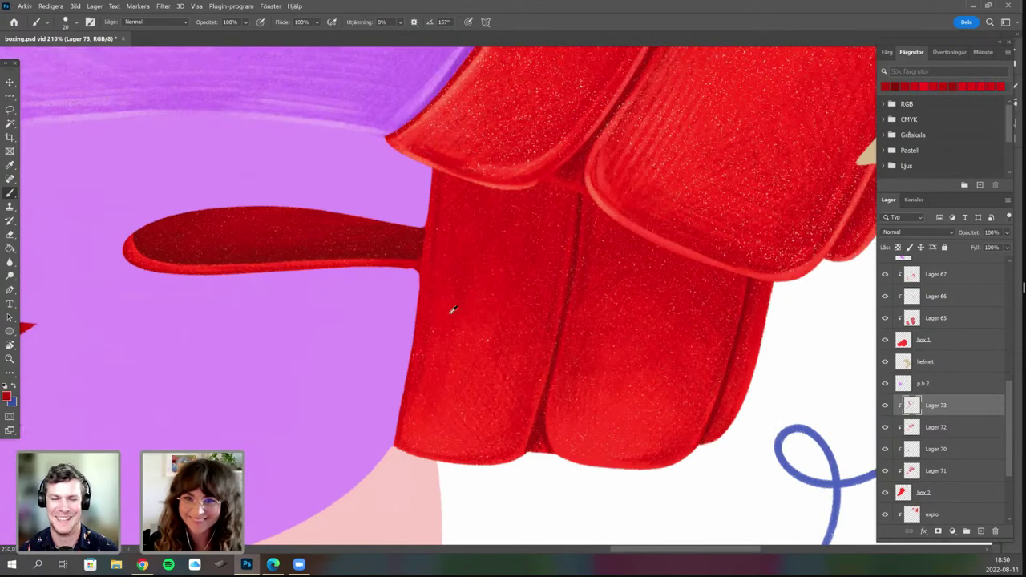
Set the foreground colour to dark red #a51300 and deepen the shading on the back glove's cuff near the front glove.
key(n)
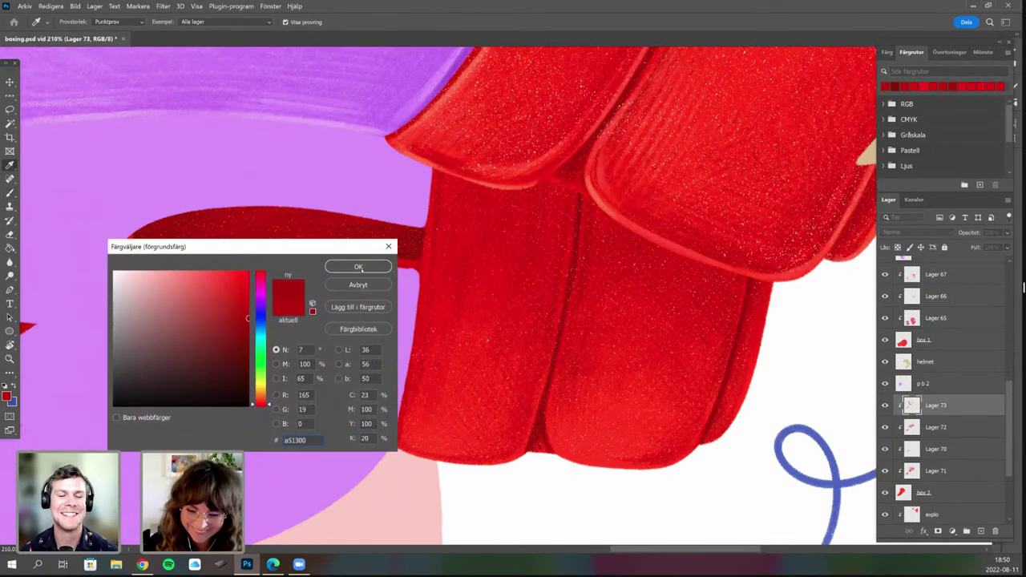
key(Return)
key(b)
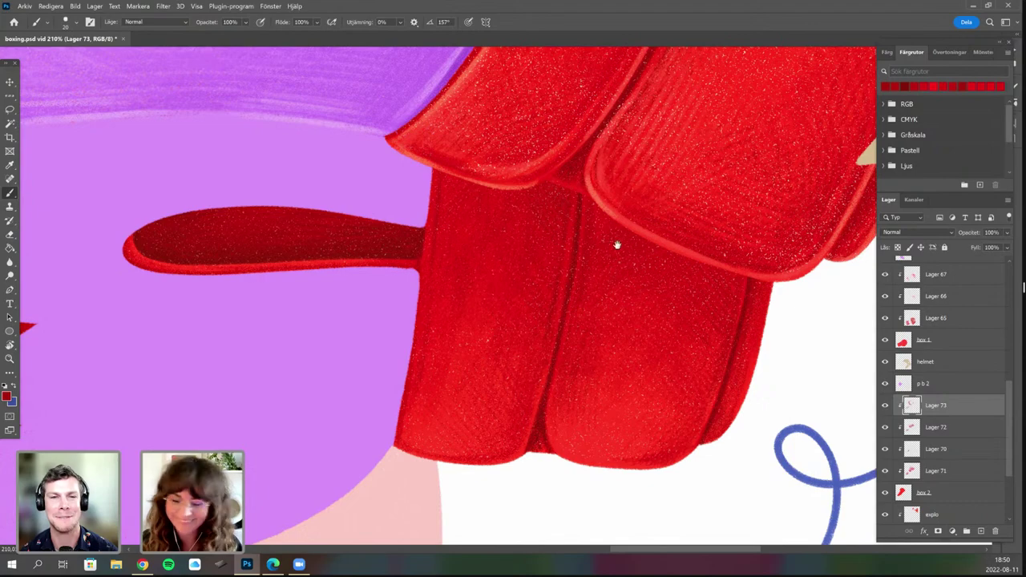
drag(452, 267, 391, 355)
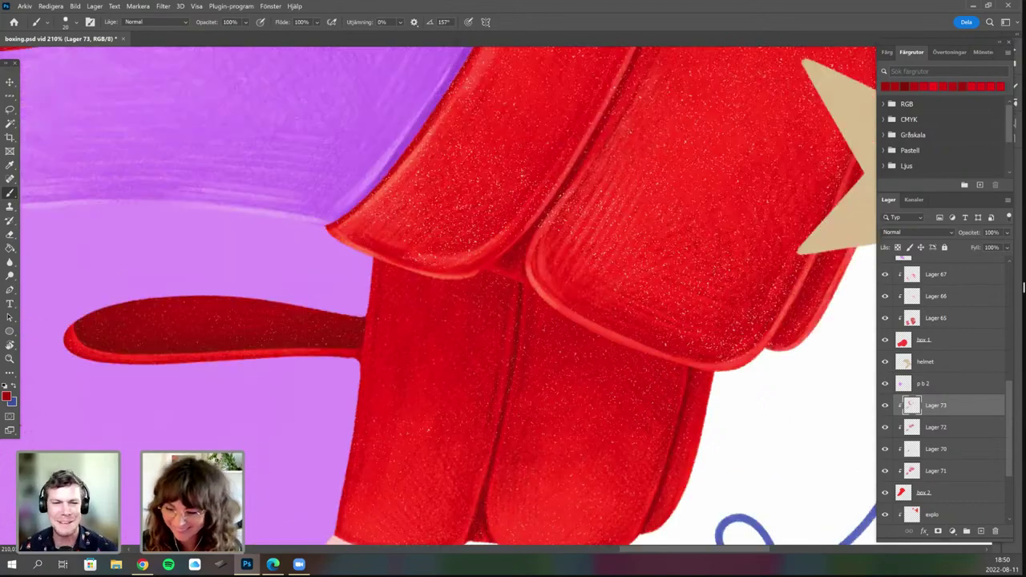
drag(521, 390, 412, 243)
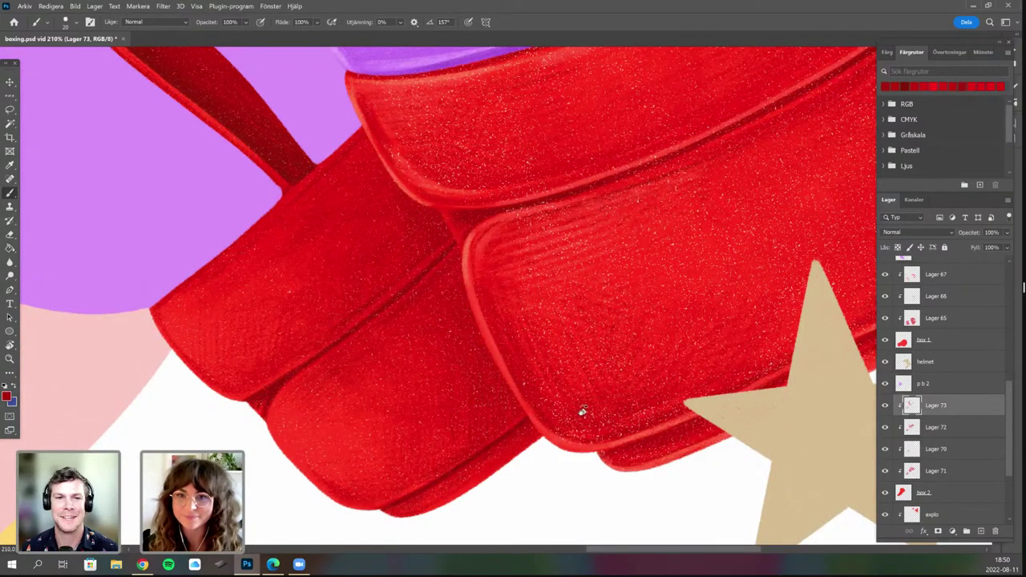
drag(579, 412, 584, 394)
drag(450, 427, 555, 400)
key(r)
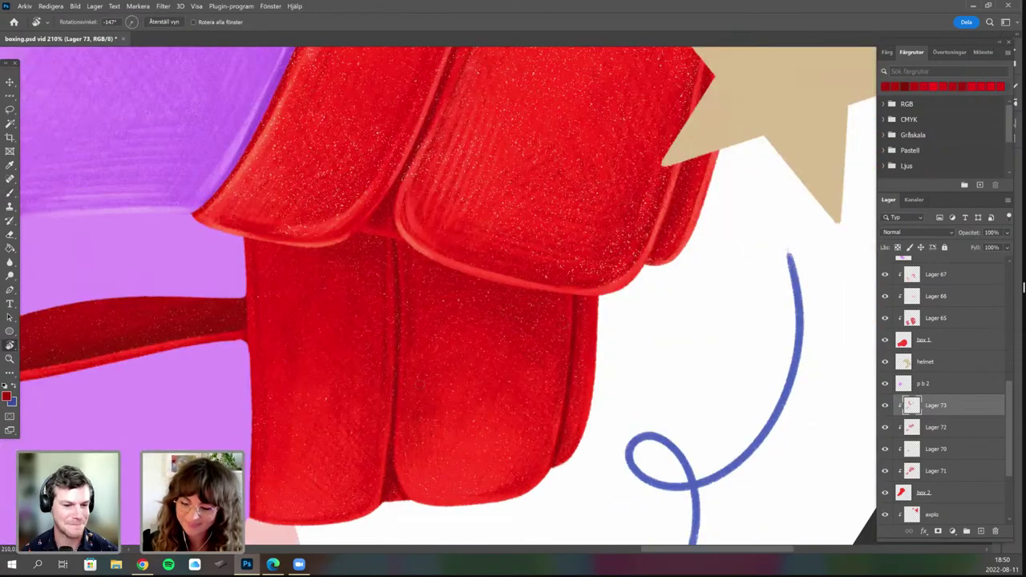
key(b)
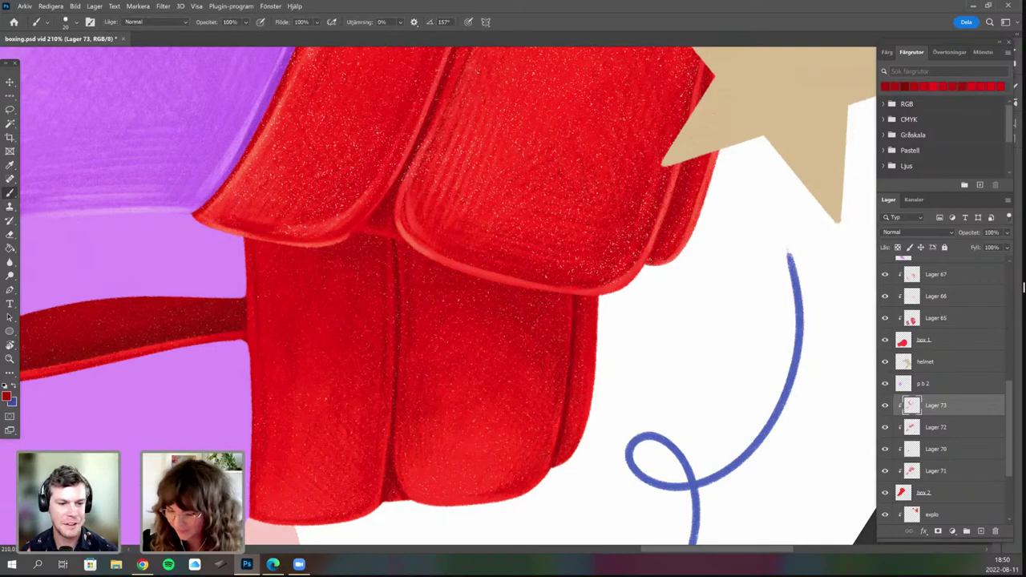
drag(595, 377, 674, 285)
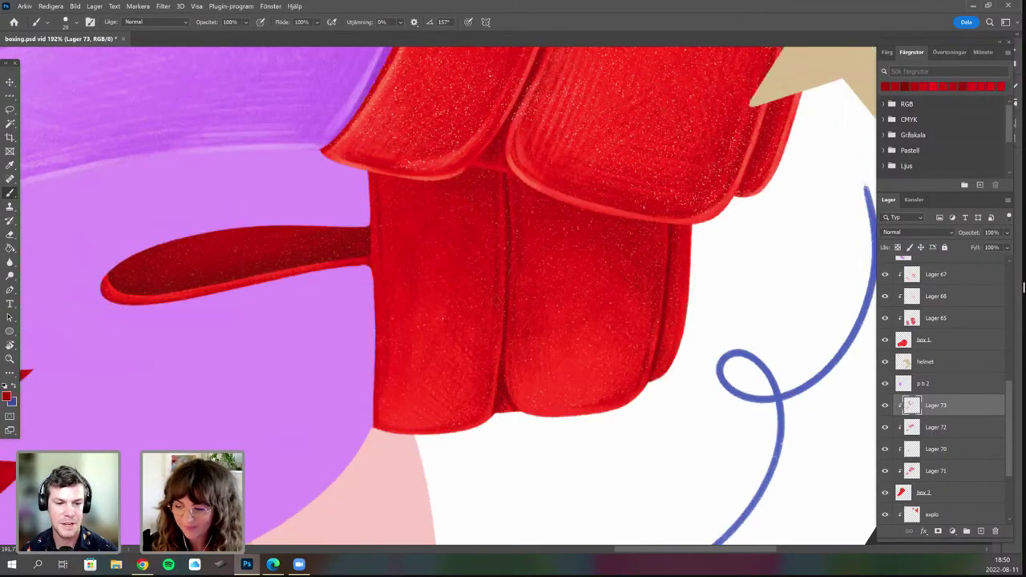
drag(514, 375, 555, 346)
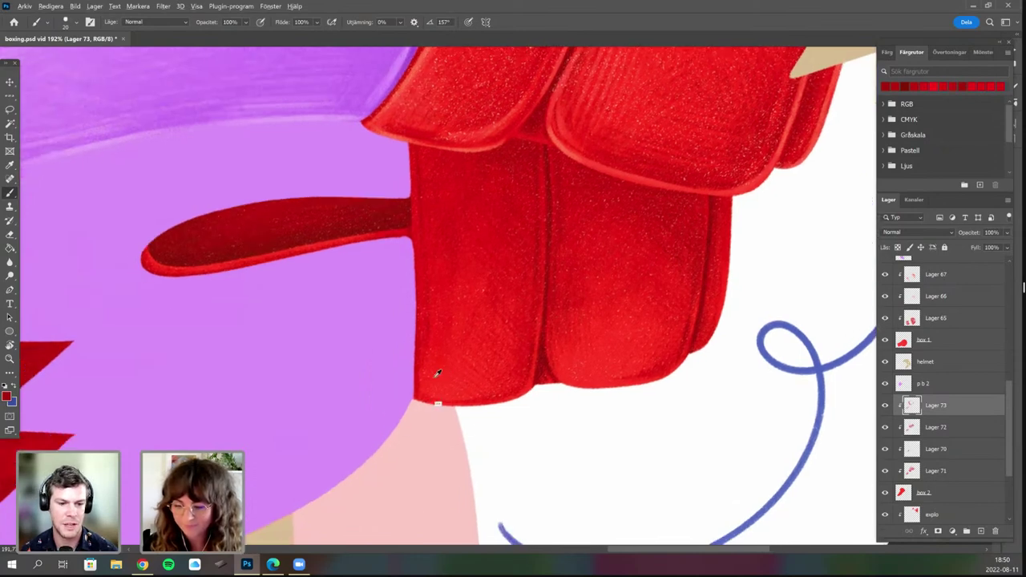
Sample a bright red from the back glove's cuff and brighten the cuff along its edge with the purple area.
alt+click(434, 383)
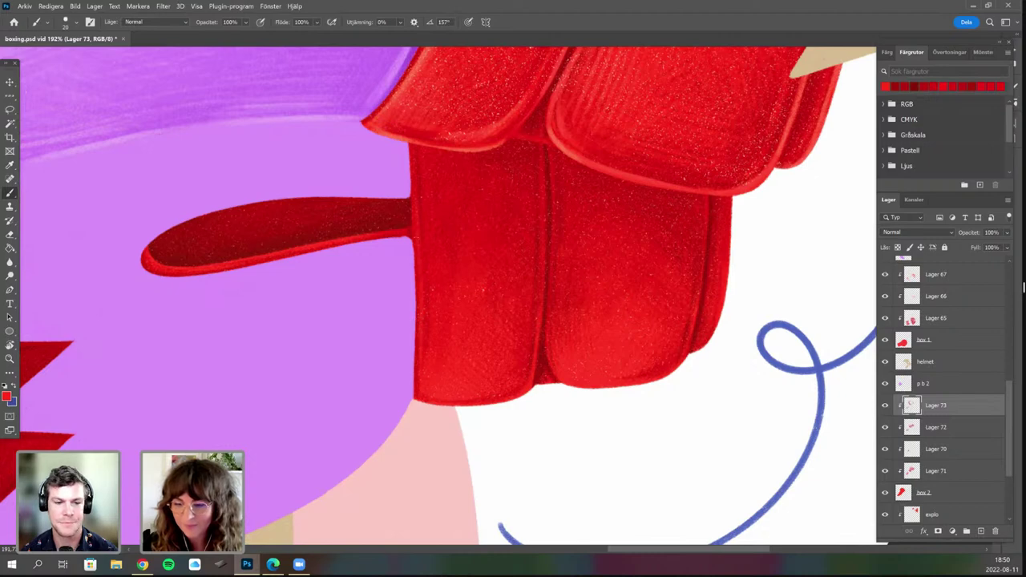
drag(414, 350, 368, 406)
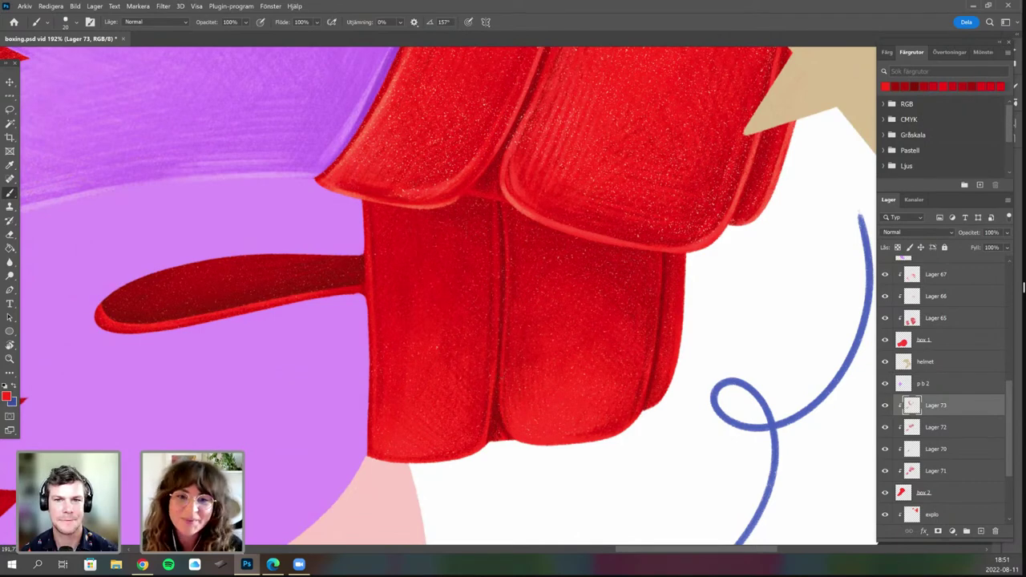
drag(370, 201, 347, 195)
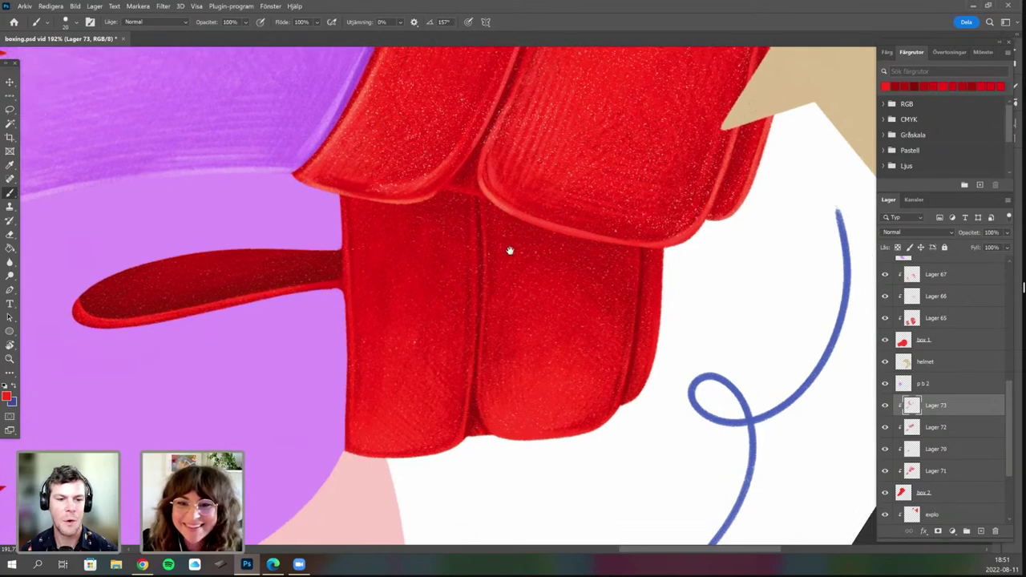
drag(510, 251, 486, 262)
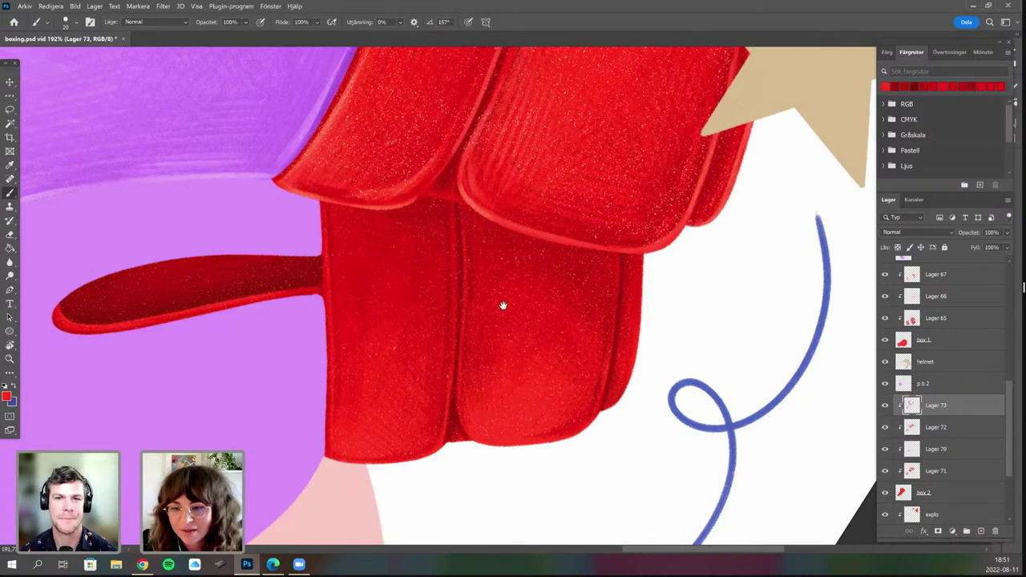
drag(502, 304, 520, 361)
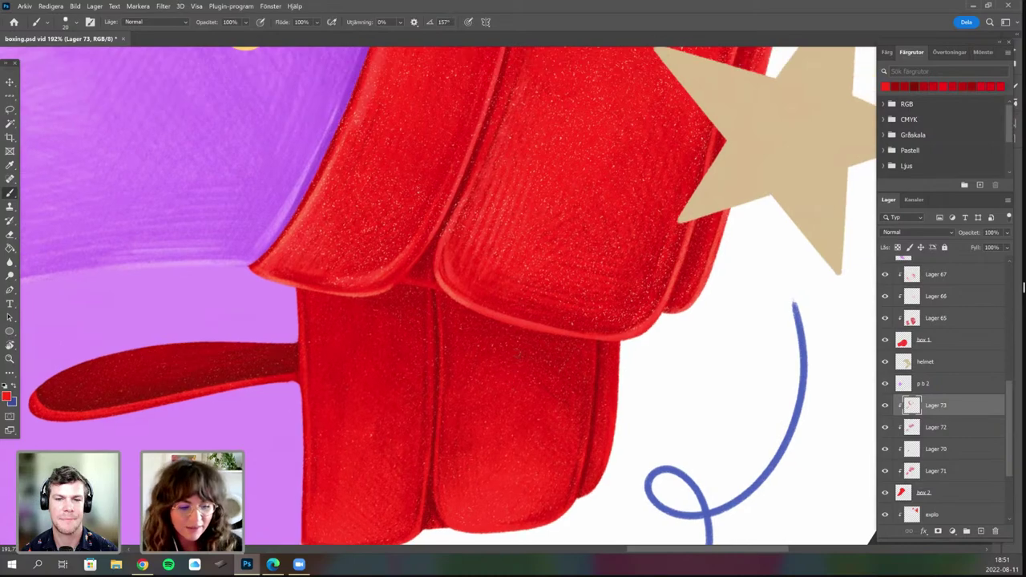
Sample the light red of the front glove's rim and brush a highlight along the back cuff's edge with the purple area.
scroll(515, 337, down, 4)
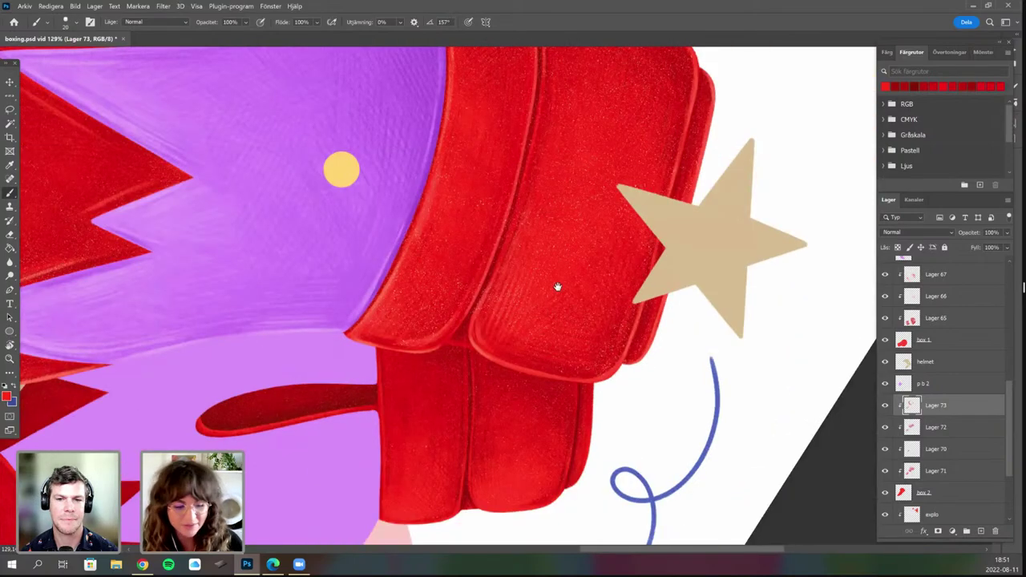
drag(494, 502, 530, 467)
key(r)
mouse_move(455, 484)
mouse_down()
mouse_move(326, 457)
mouse_move(285, 430)
mouse_move(377, 423)
mouse_move(469, 297)
mouse_up()
key(b)
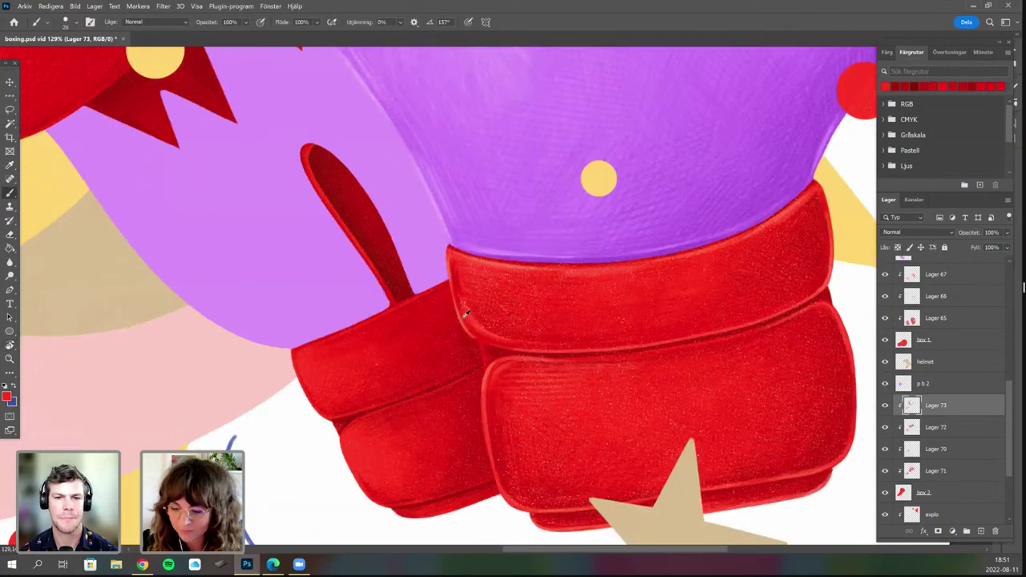
scroll(460, 346, up, 2)
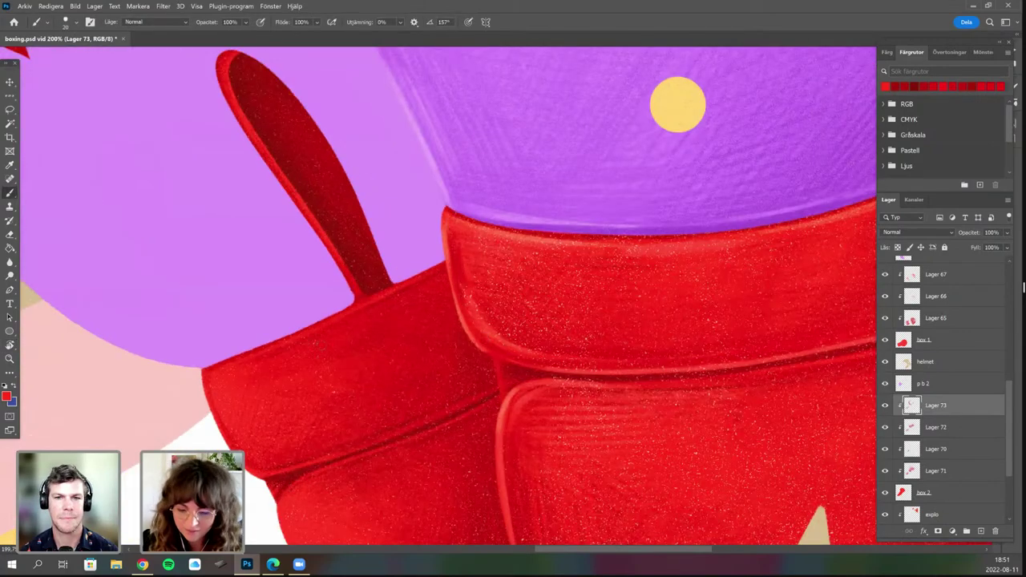
drag(395, 320, 504, 295)
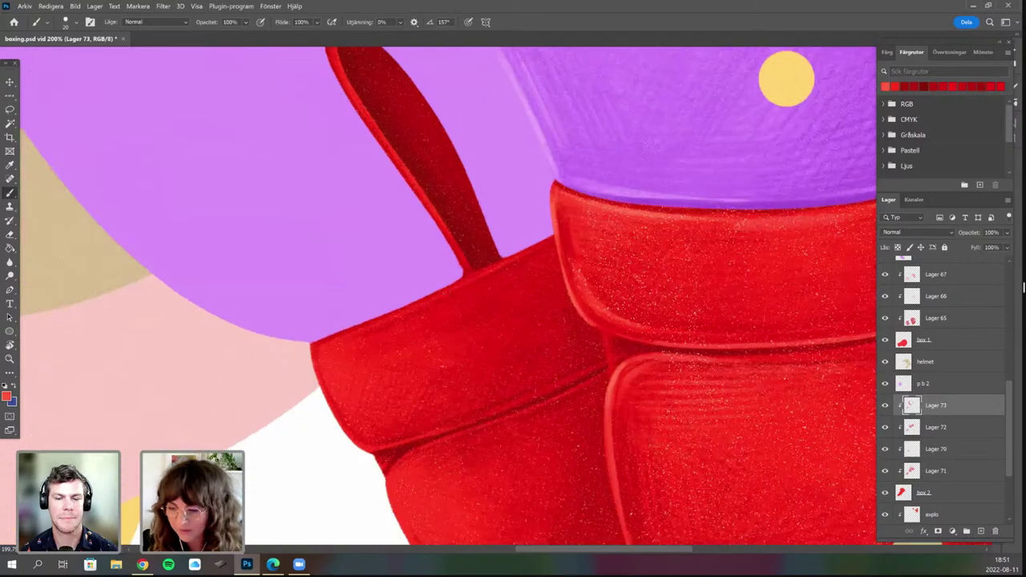
drag(313, 346, 505, 261)
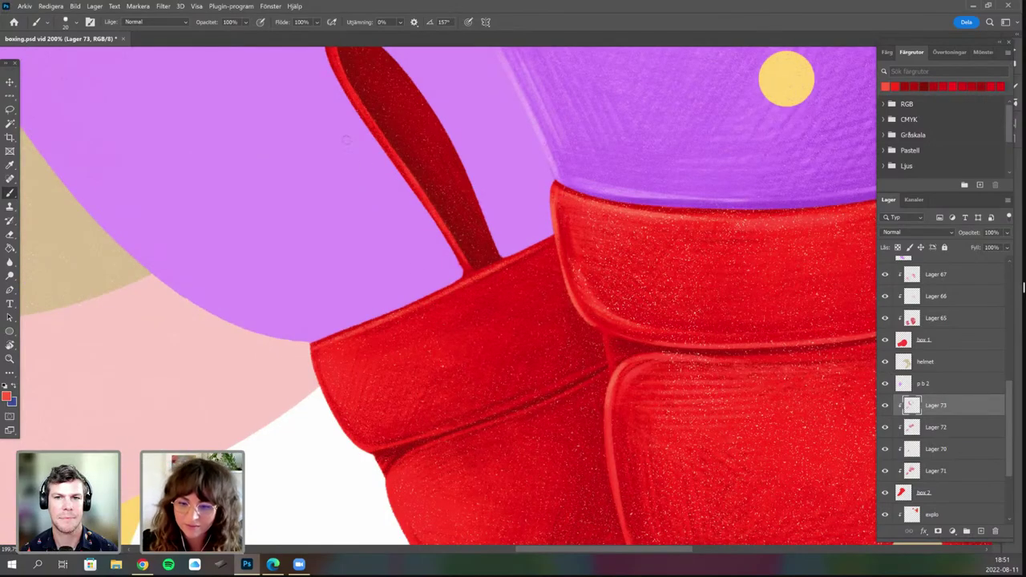
Sample a red from the back cuff's edge beside the purple area and refine the highlight along that edge.
scroll(374, 201, up, 2)
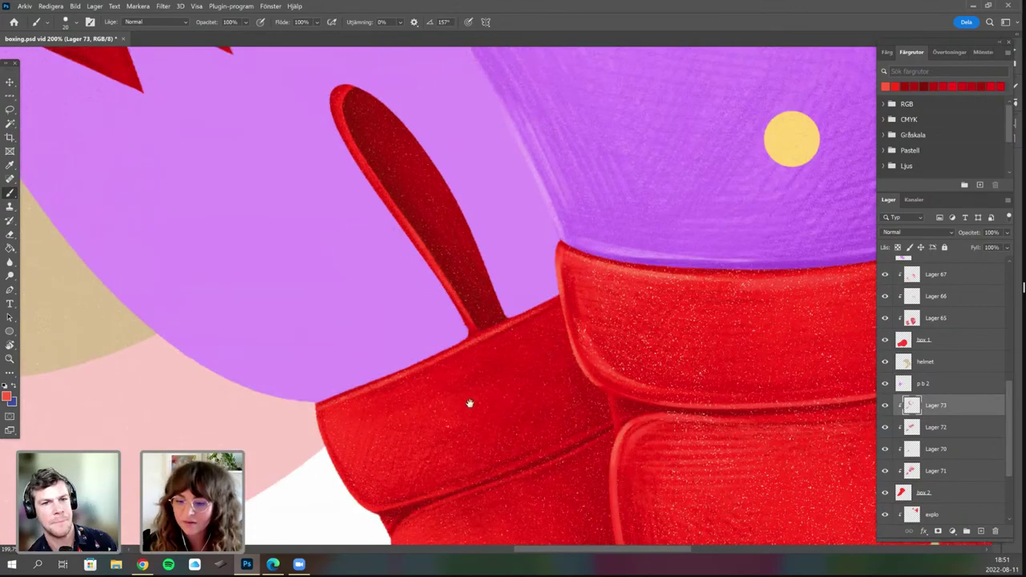
scroll(468, 391, up, 1)
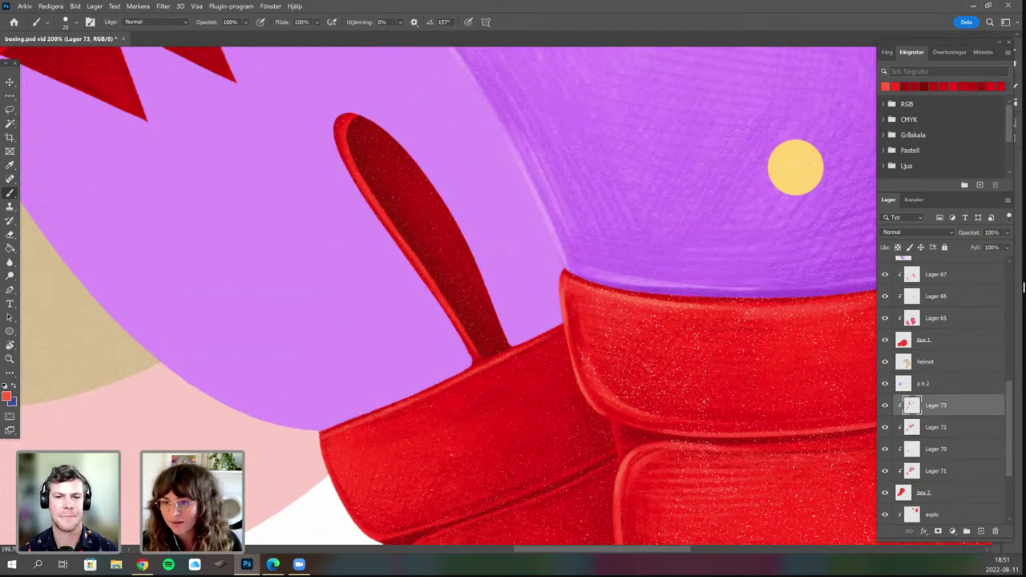
scroll(518, 247, down, 2)
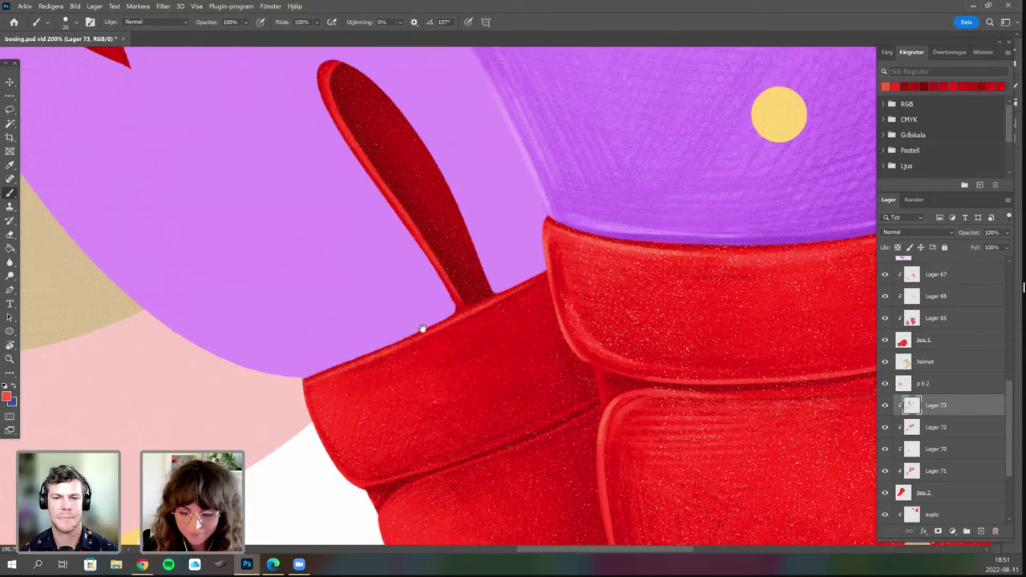
scroll(425, 318, down, 2)
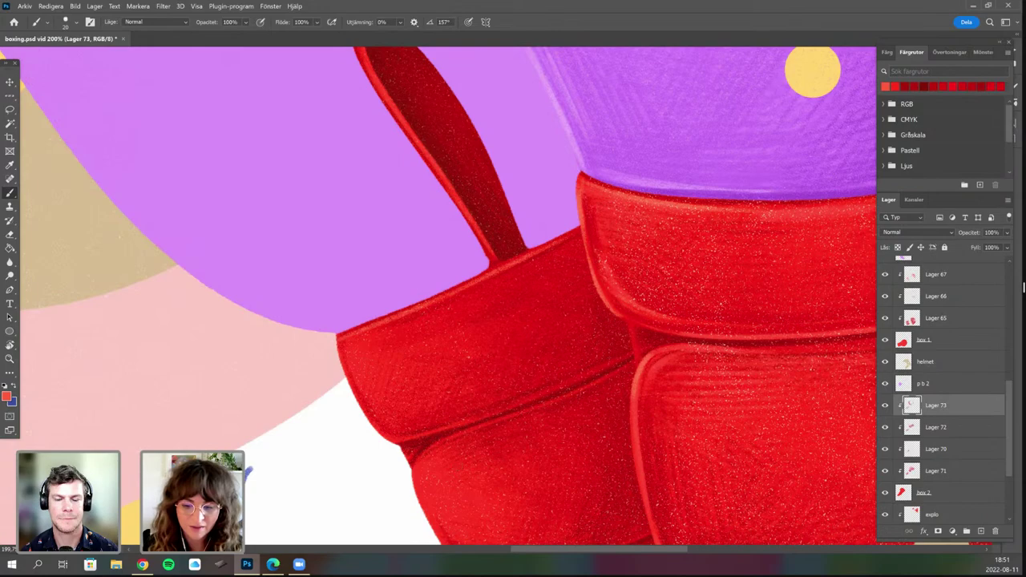
drag(349, 293, 389, 259)
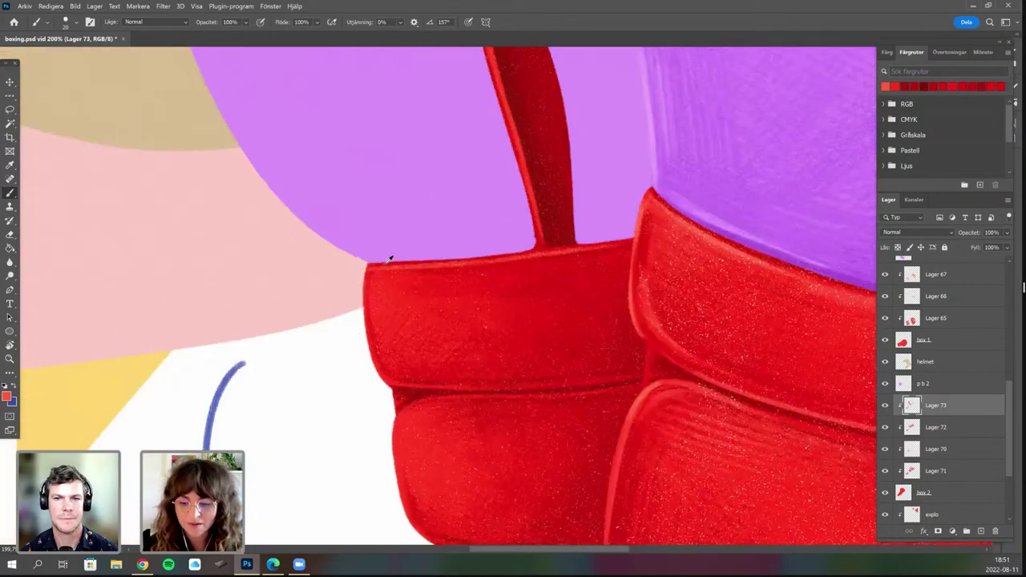
alt+click(388, 260)
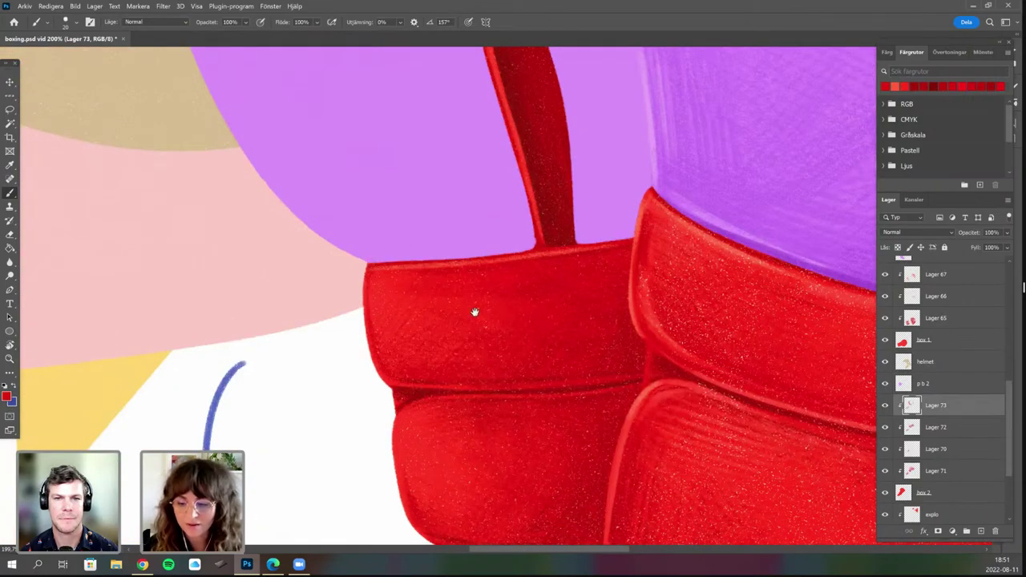
drag(446, 305, 490, 289)
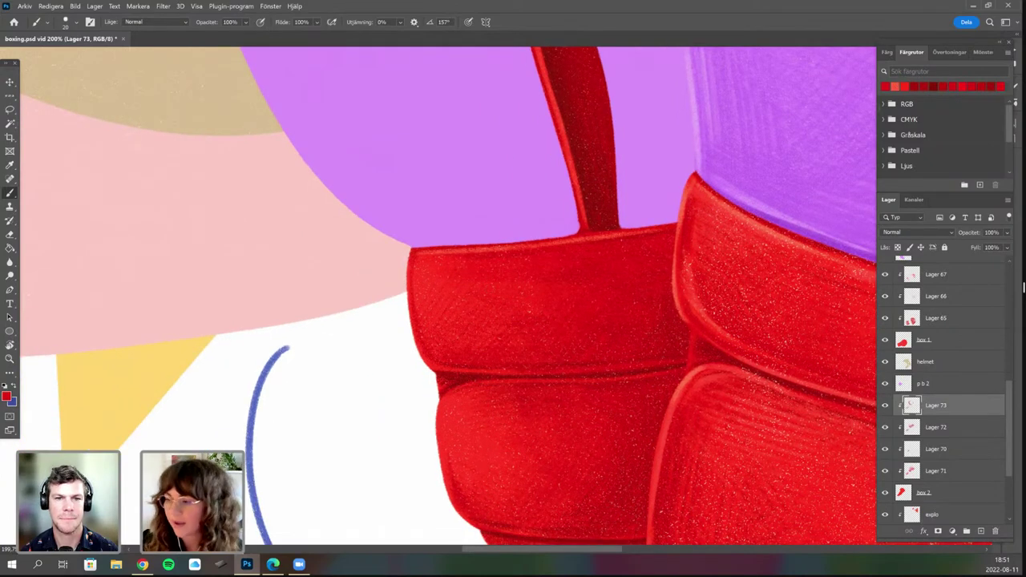
Switch back to the recent light red and brush a thin highlight along the back cuff's lower edge at the seam.
click(895, 86)
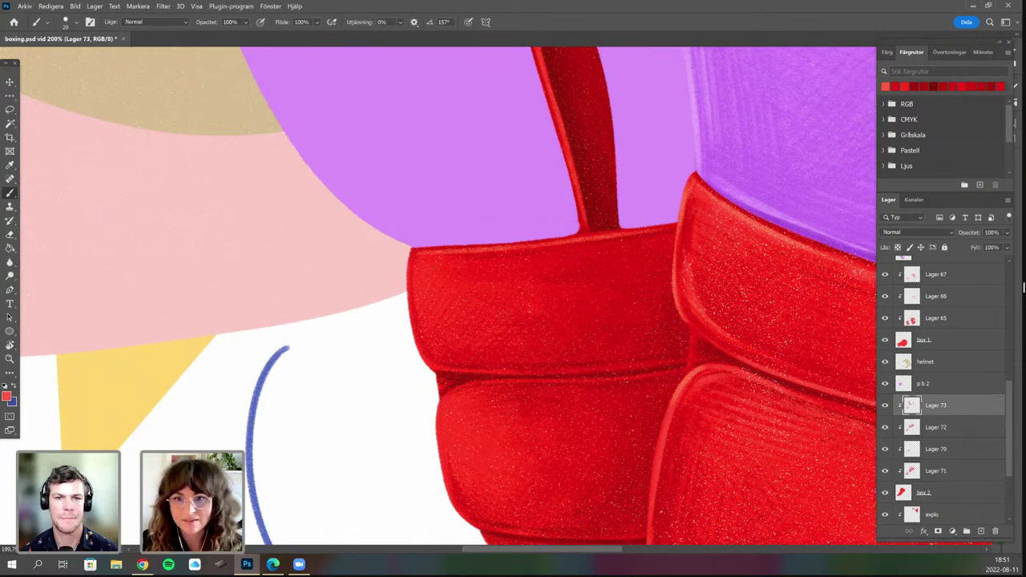
drag(498, 305, 512, 299)
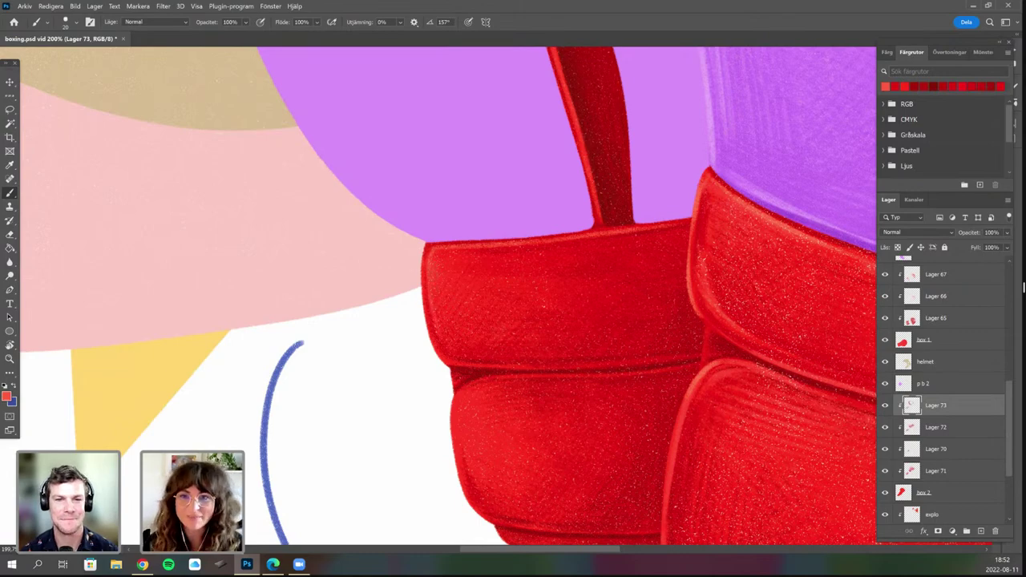
key(r)
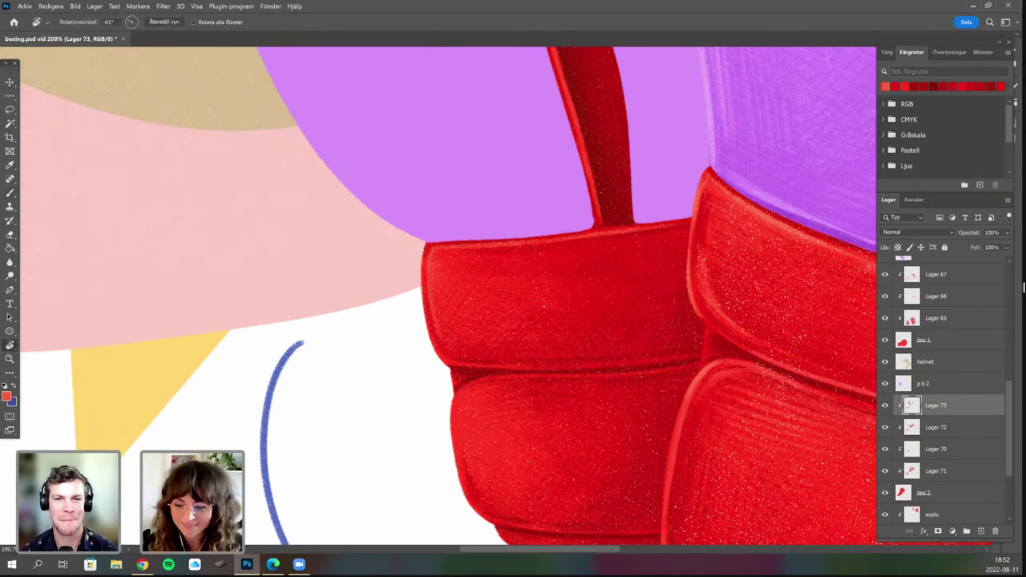
mouse_move(374, 364)
mouse_down()
mouse_move(378, 385)
mouse_move(456, 449)
mouse_up()
key(b)
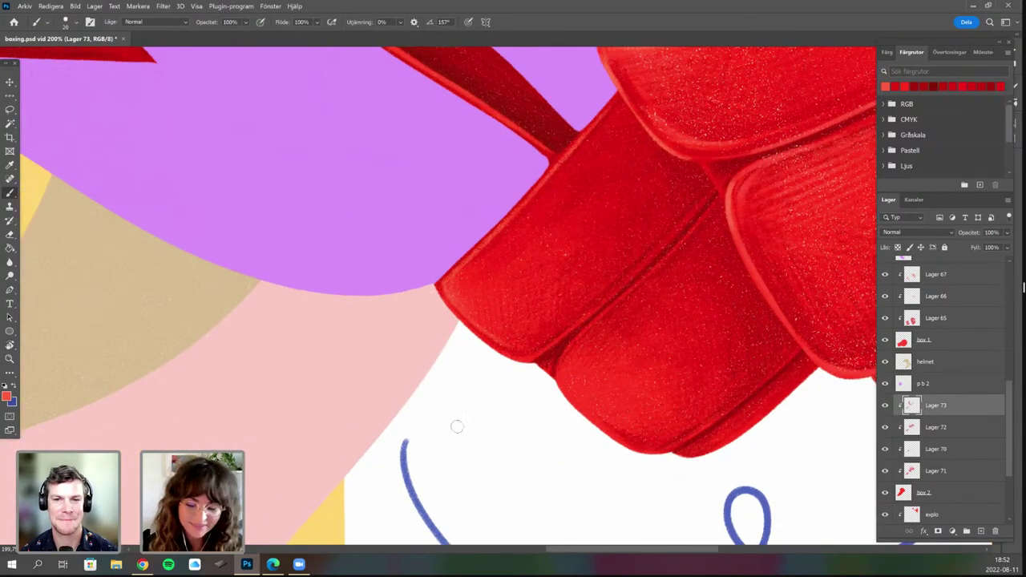
scroll(404, 324, up, 3)
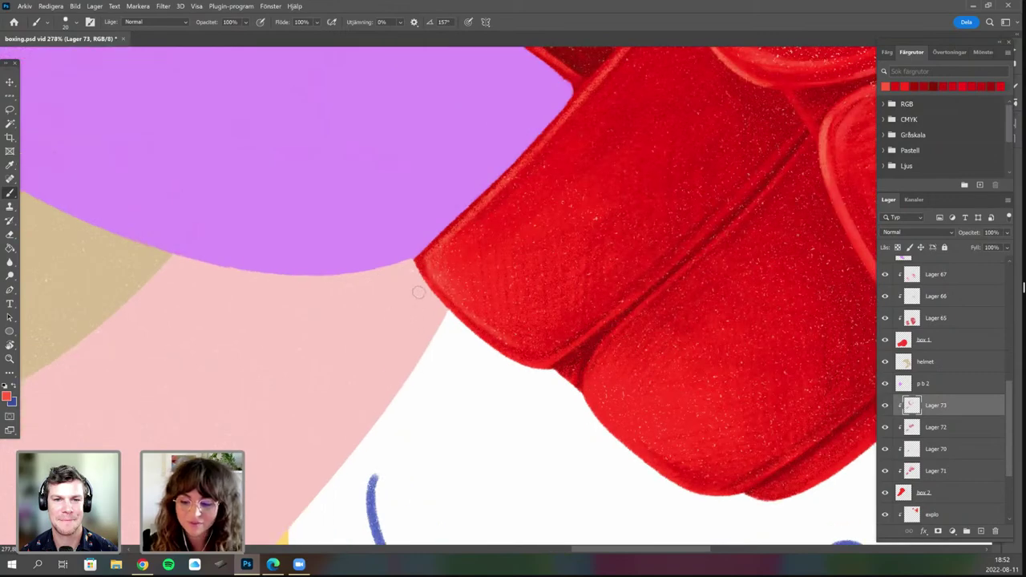
drag(420, 293, 392, 344)
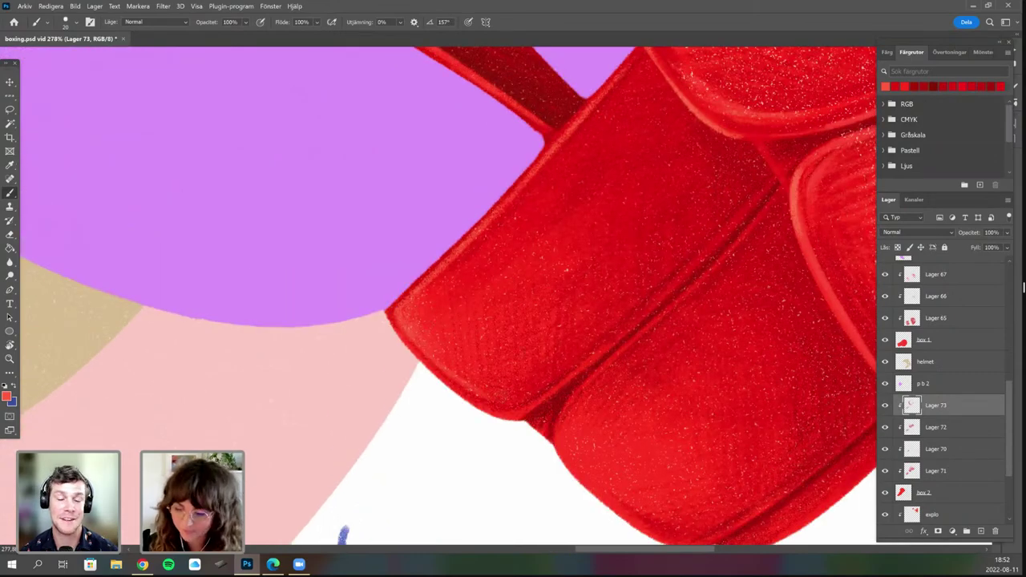
scroll(457, 347, down, 1)
scroll(457, 347, down, 2)
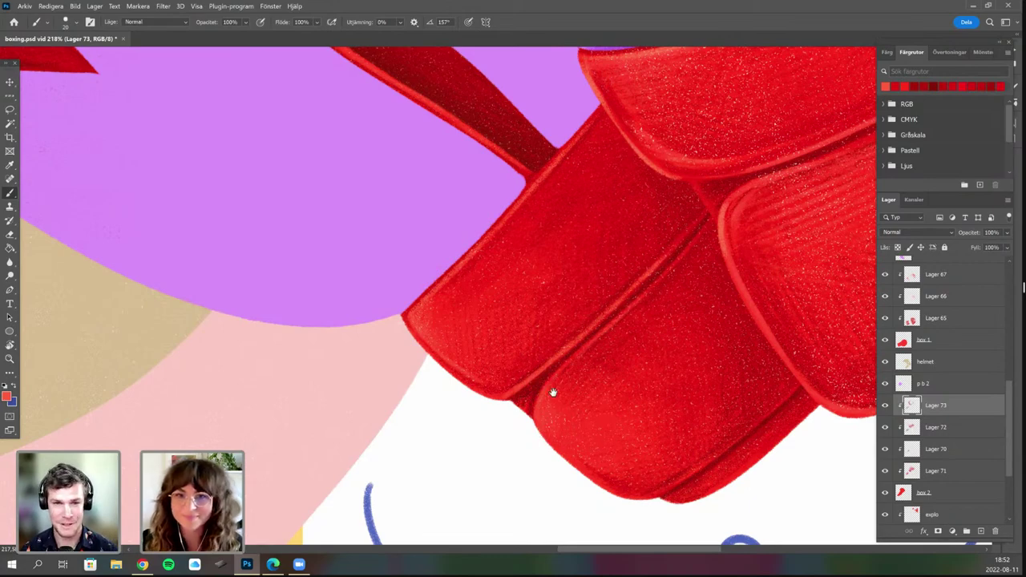
drag(525, 440, 379, 351)
drag(466, 375, 492, 440)
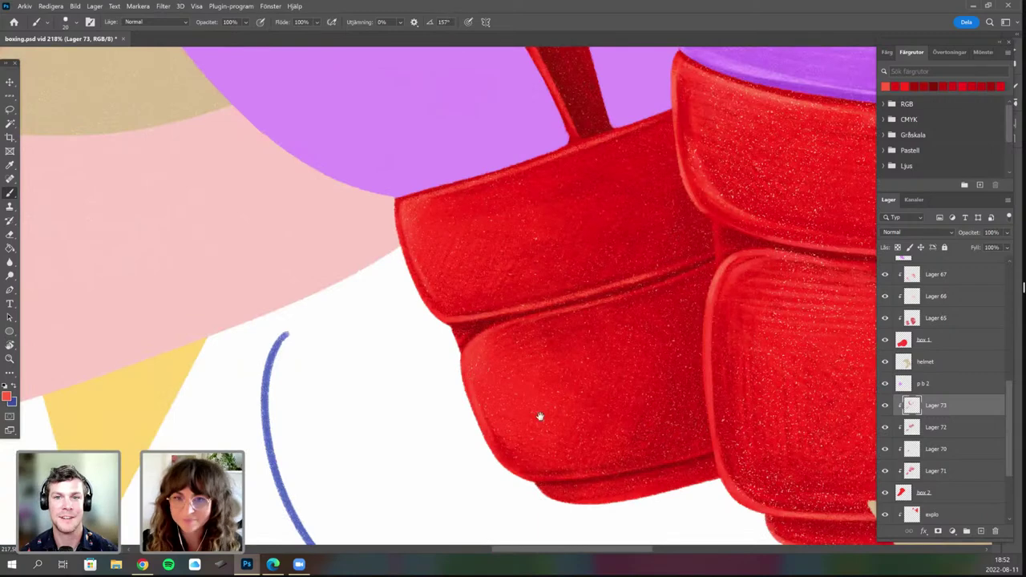
Brush light red highlights along the edges of the back glove's body below the cuff and check them from different angles.
drag(494, 303, 484, 298)
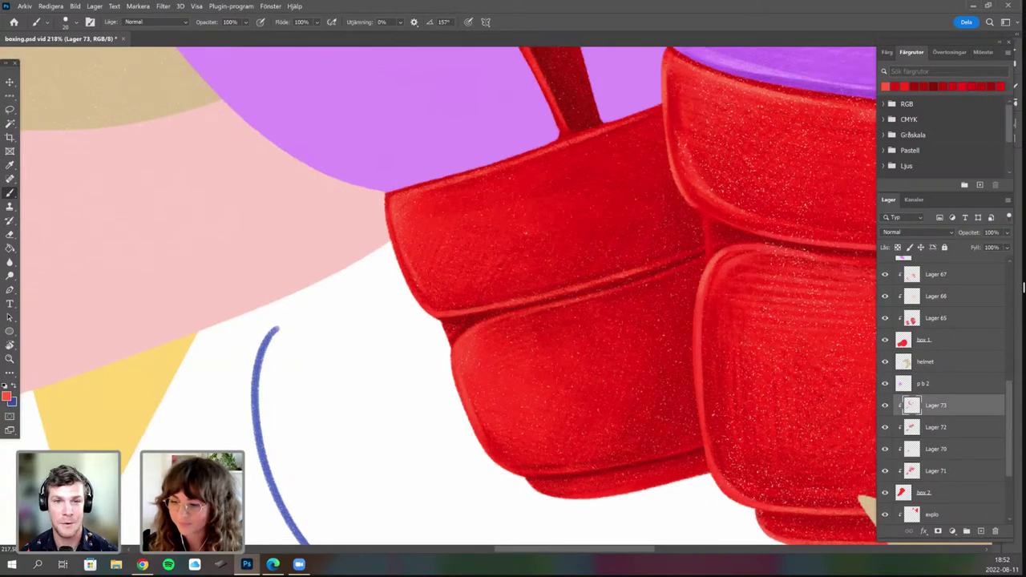
drag(485, 354, 460, 334)
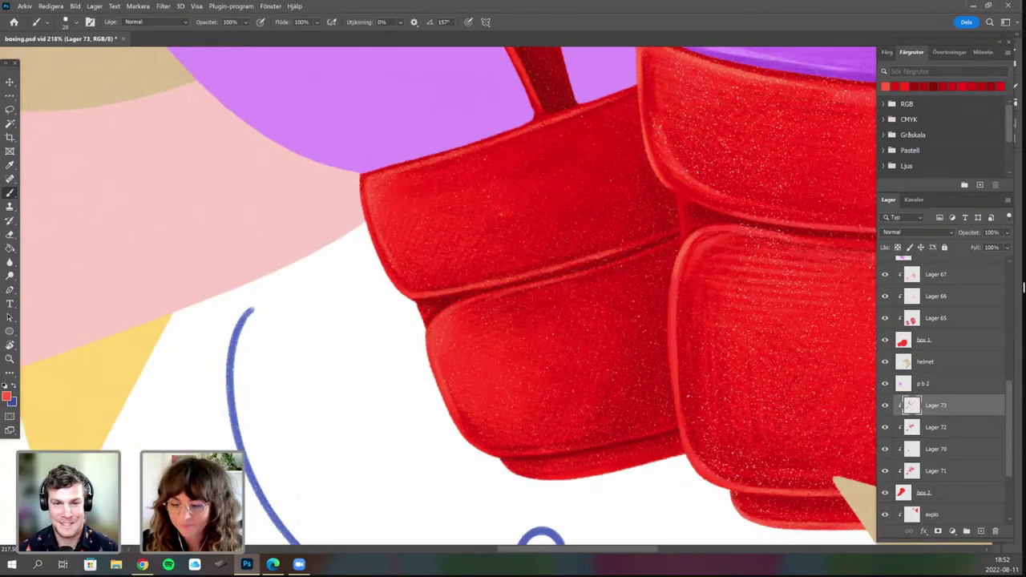
drag(556, 362, 542, 406)
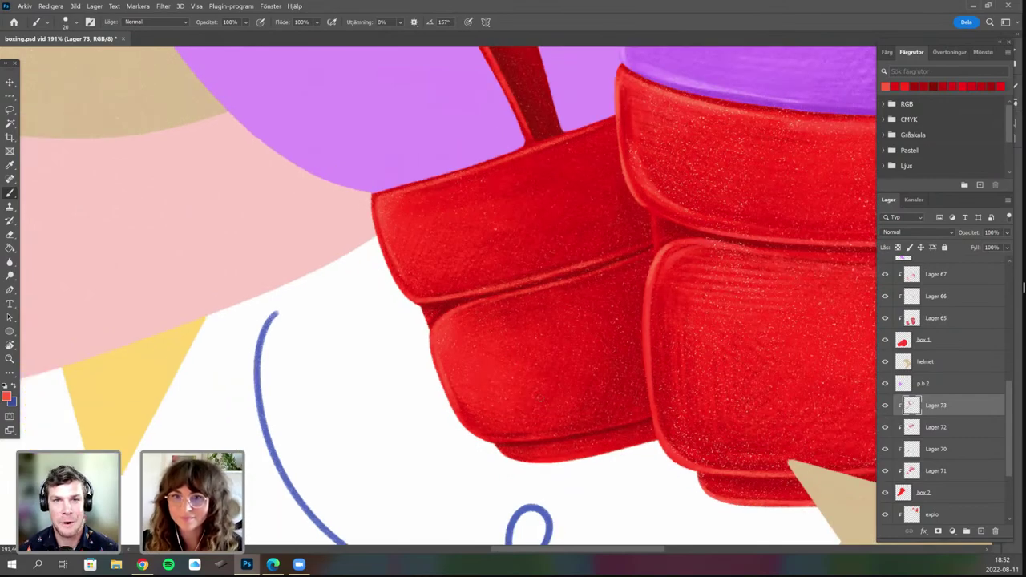
scroll(538, 408, down, 2)
scroll(546, 396, down, 2)
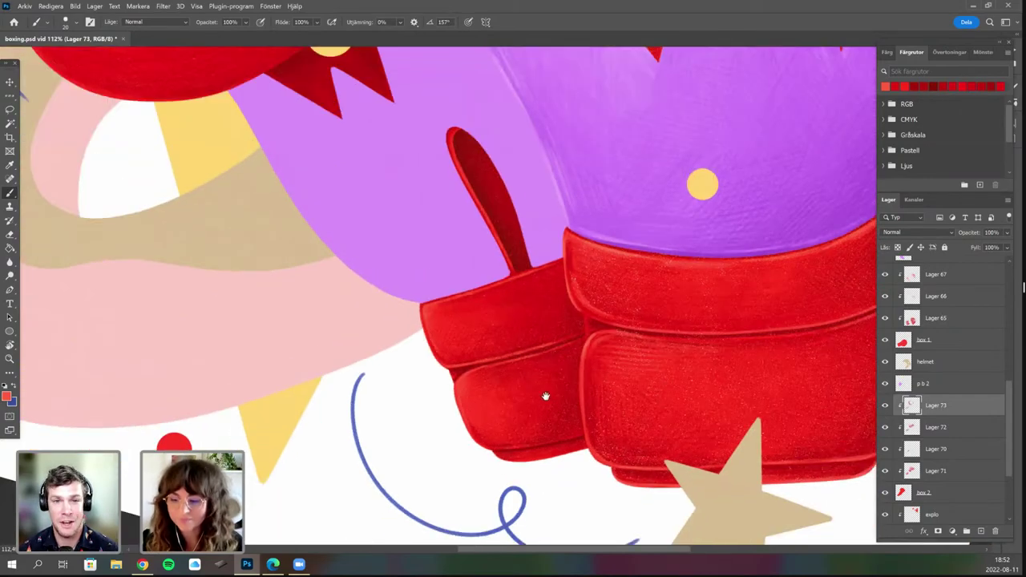
scroll(553, 385, up, 1)
scroll(545, 406, up, 1)
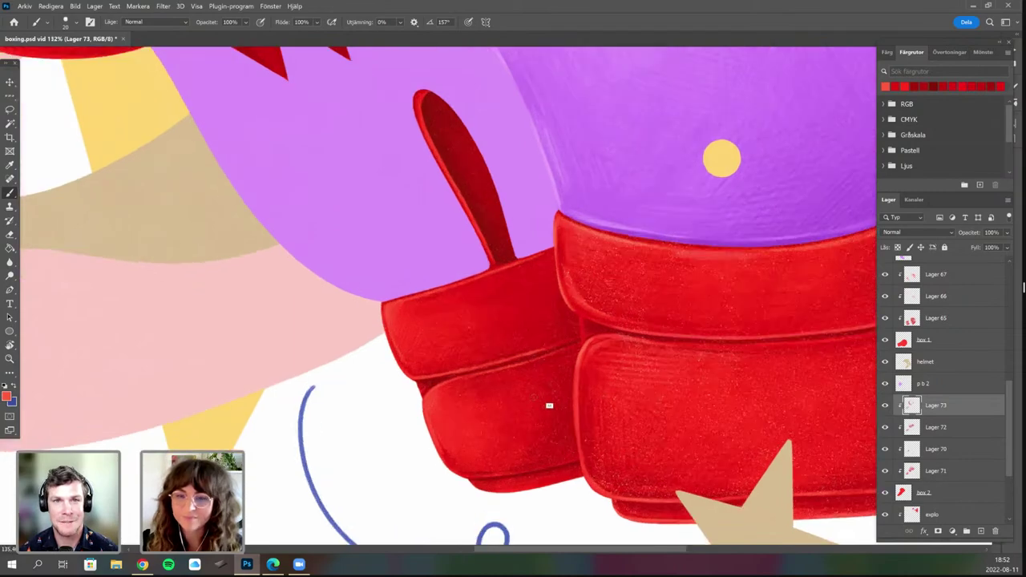
drag(517, 427, 447, 445)
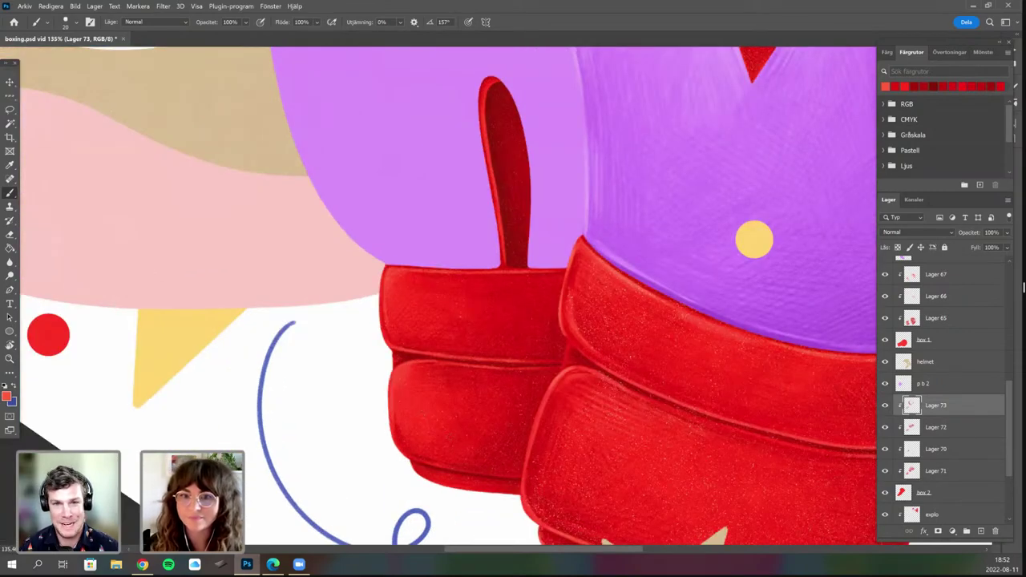
key(r)
mouse_move(560, 416)
mouse_down()
mouse_move(423, 413)
mouse_move(460, 412)
mouse_move(451, 415)
mouse_up()
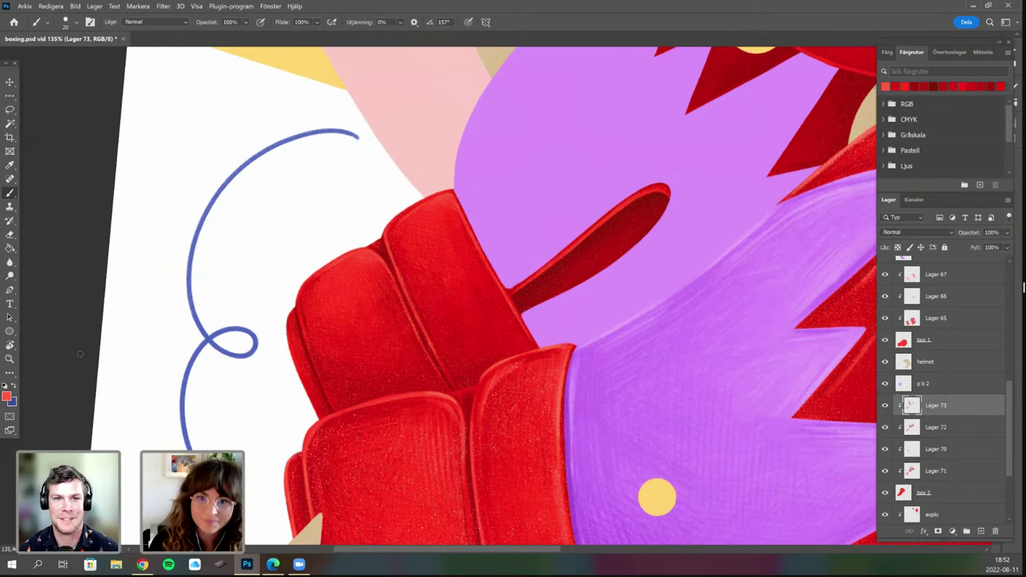
Set the foreground colour to dark red #921100 and deepen the back glove's shading near the front glove with the 202 px textured brush.
click(6, 394)
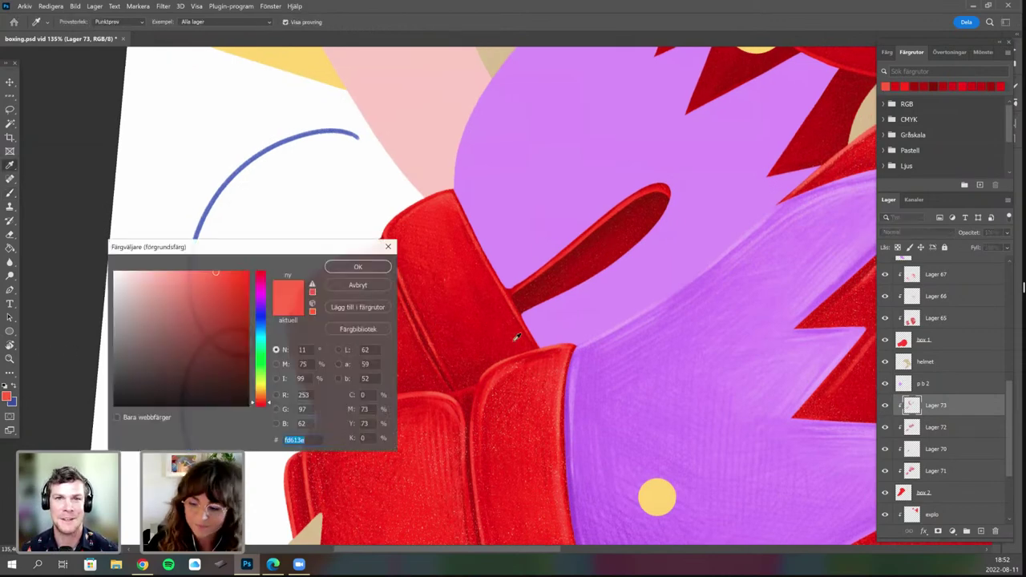
click(247, 313)
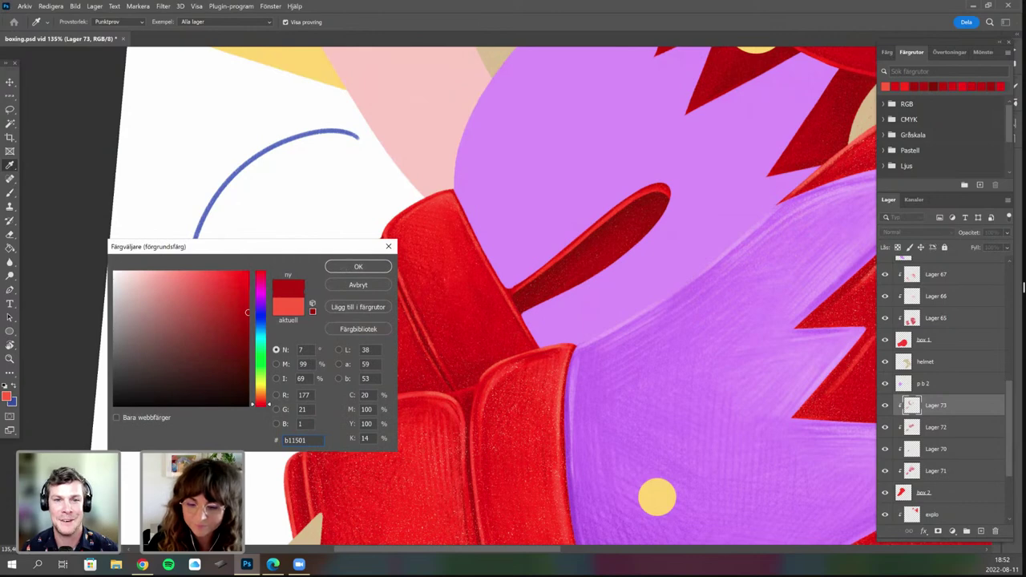
click(248, 321)
click(357, 267)
right_click(487, 346)
click(551, 343)
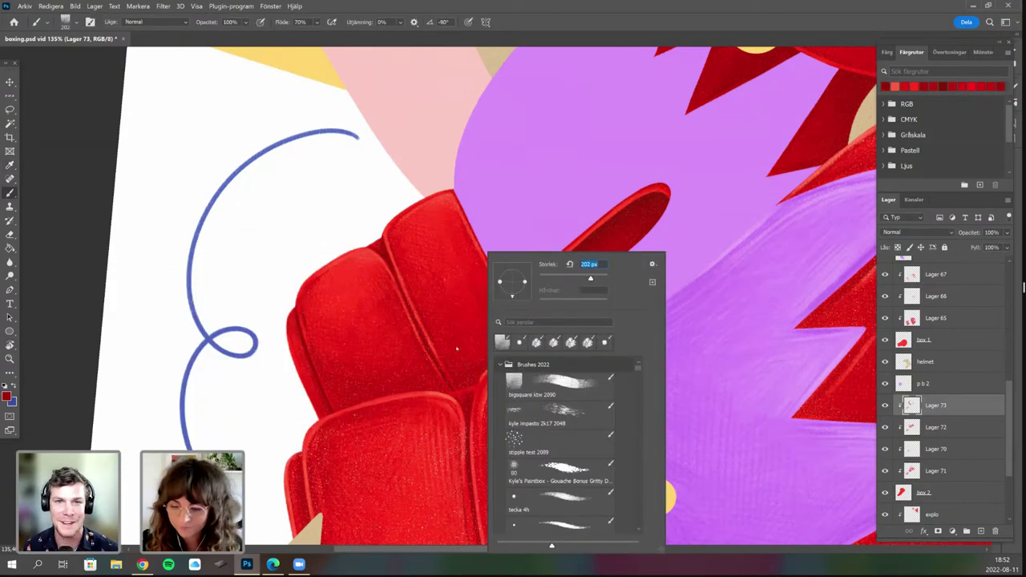
key(Escape)
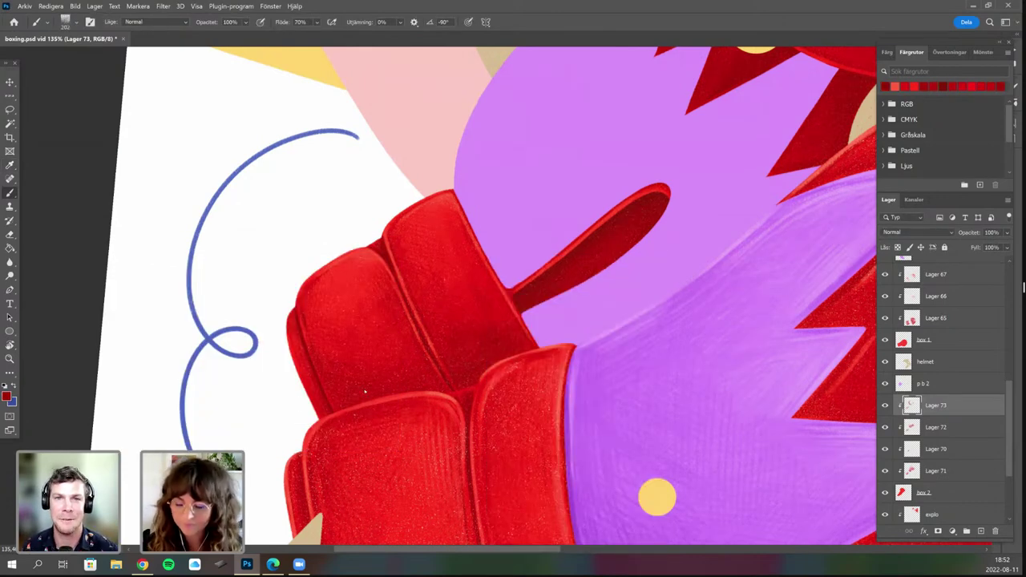
scroll(453, 316, down, 1)
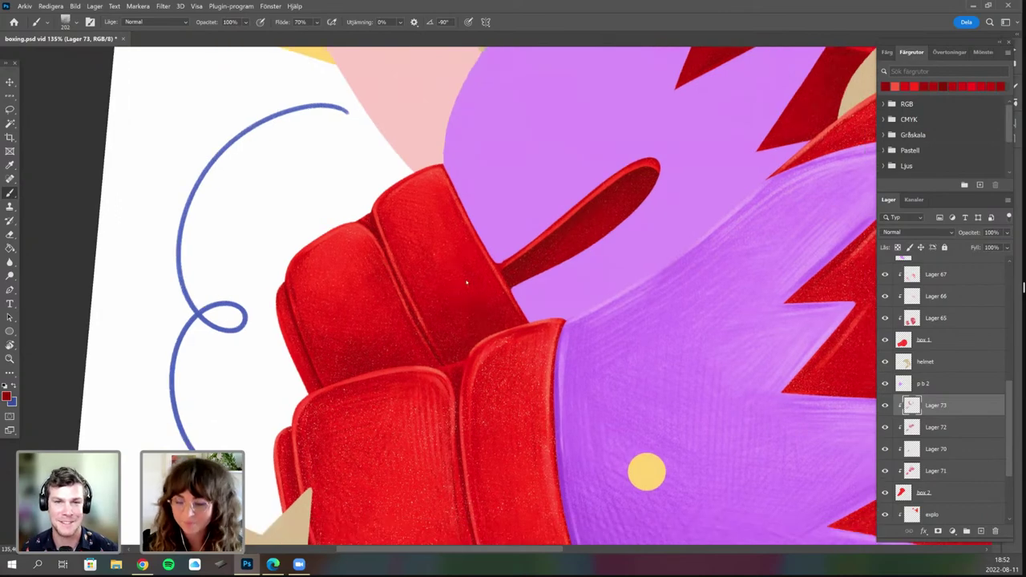
scroll(518, 282, up, 3)
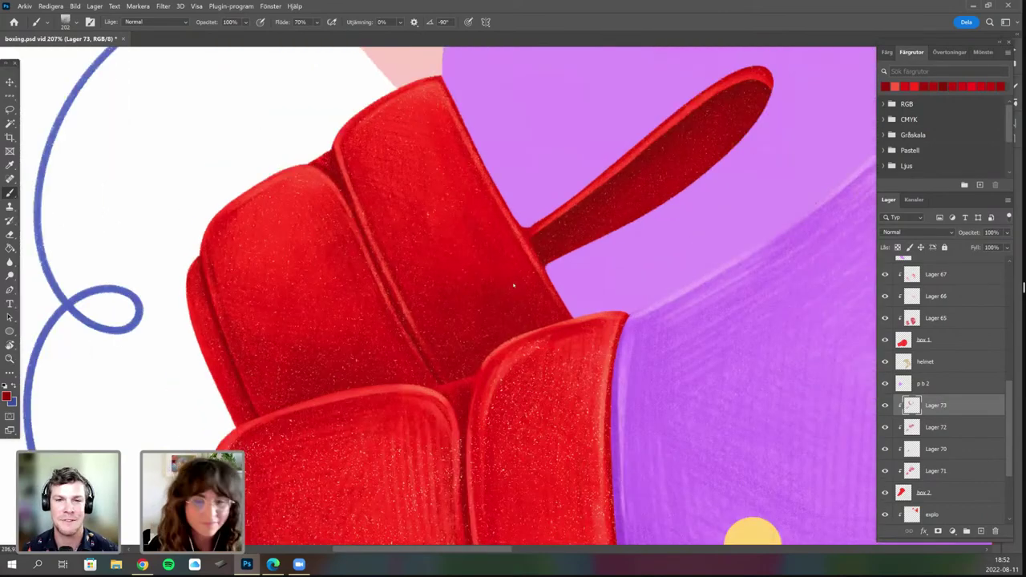
Sample light red #ff6b4c from the cuff's rim and strengthen the highlight along the cuff seam with the 25 px brush.
right_click(455, 252)
key(Escape)
key(n)
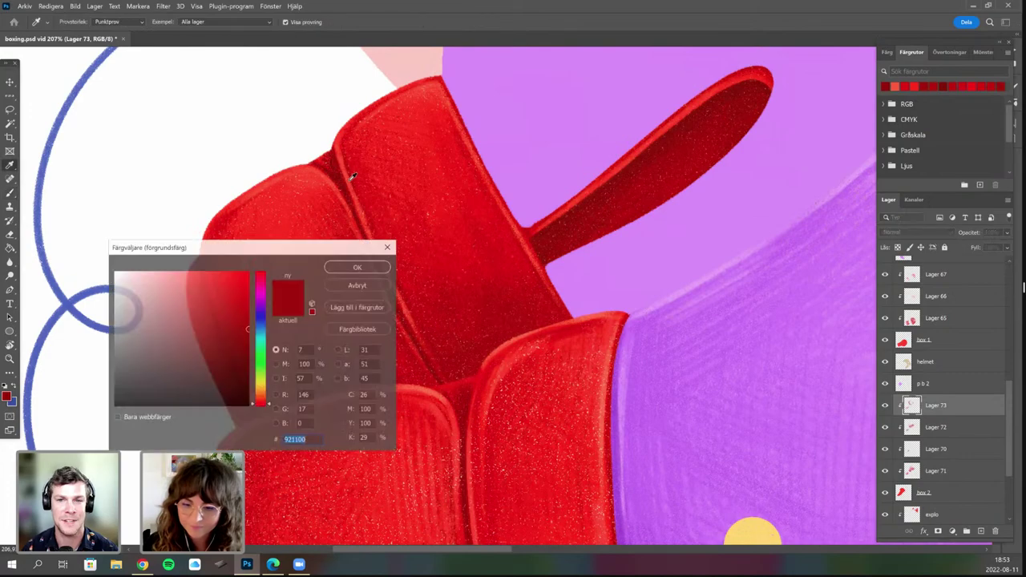
click(348, 178)
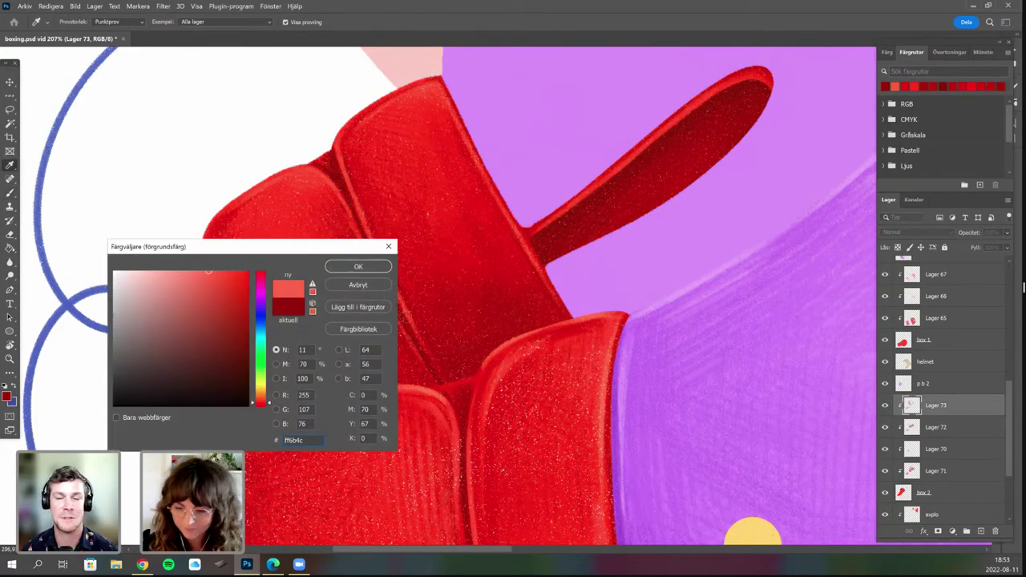
key(Return)
right_click(520, 286)
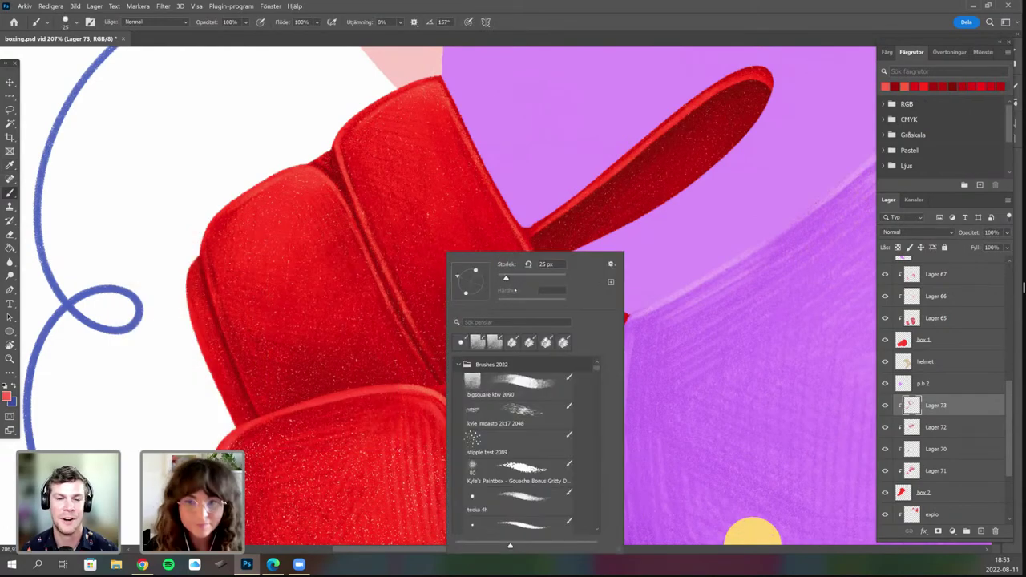
click(435, 367)
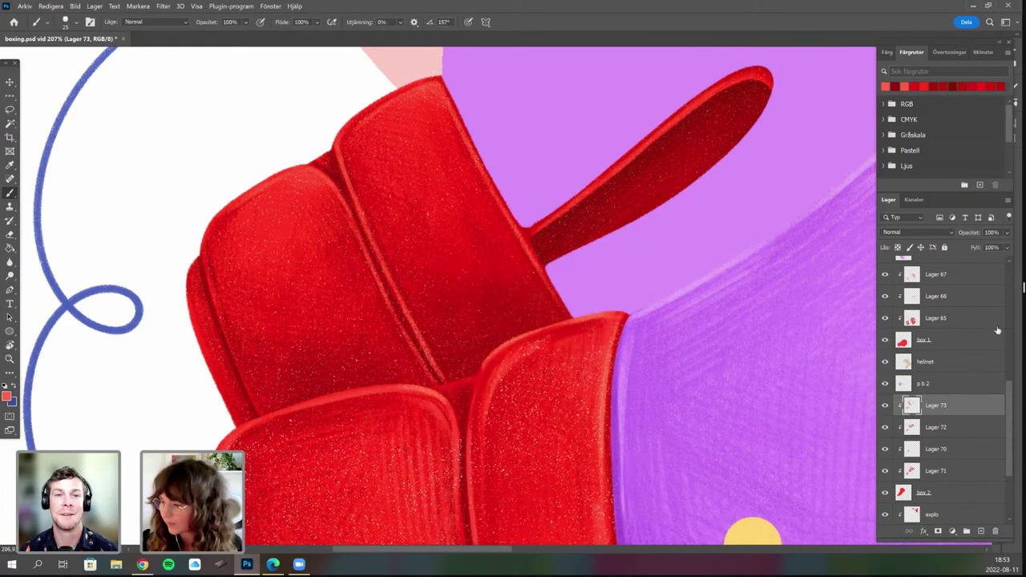
scroll(981, 323, up, 1)
click(956, 299)
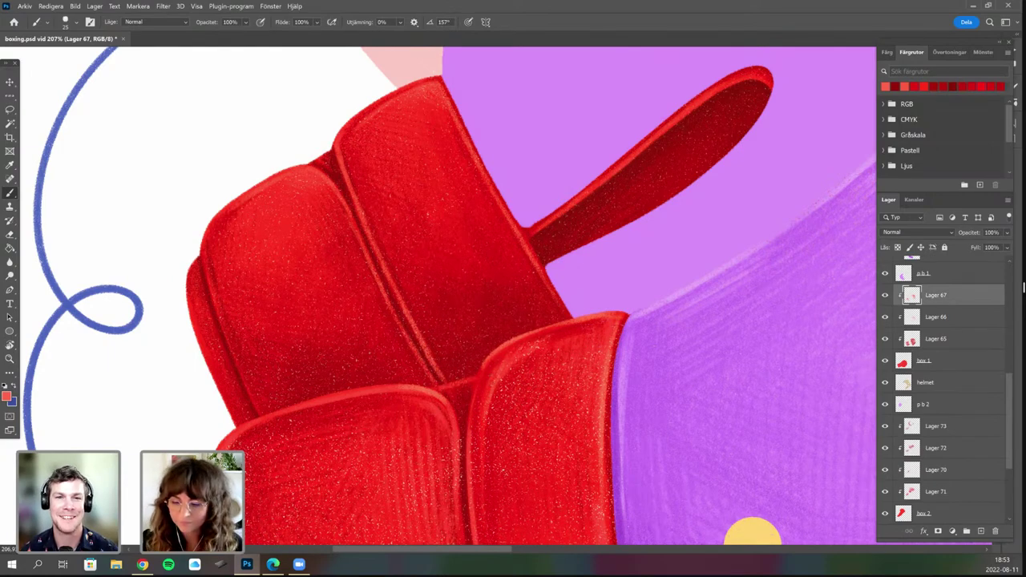
scroll(492, 401, down, 2)
scroll(490, 369, down, 8)
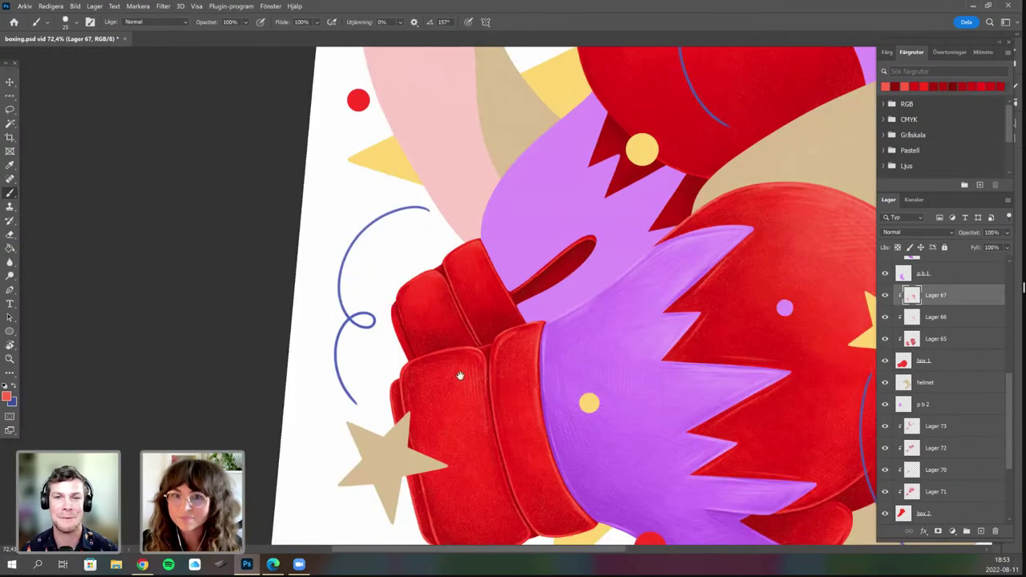
scroll(465, 353, up, 6)
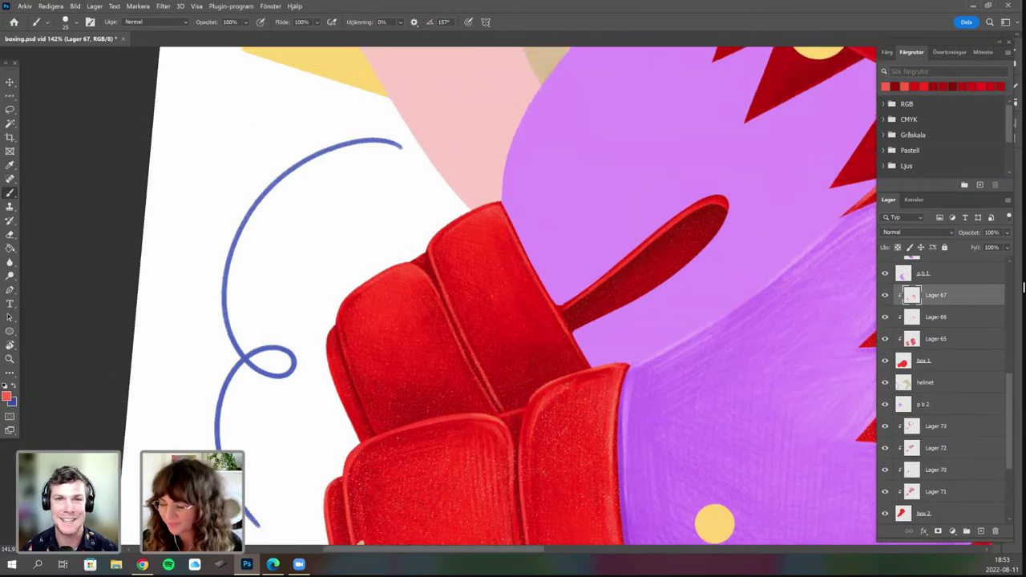
click(962, 431)
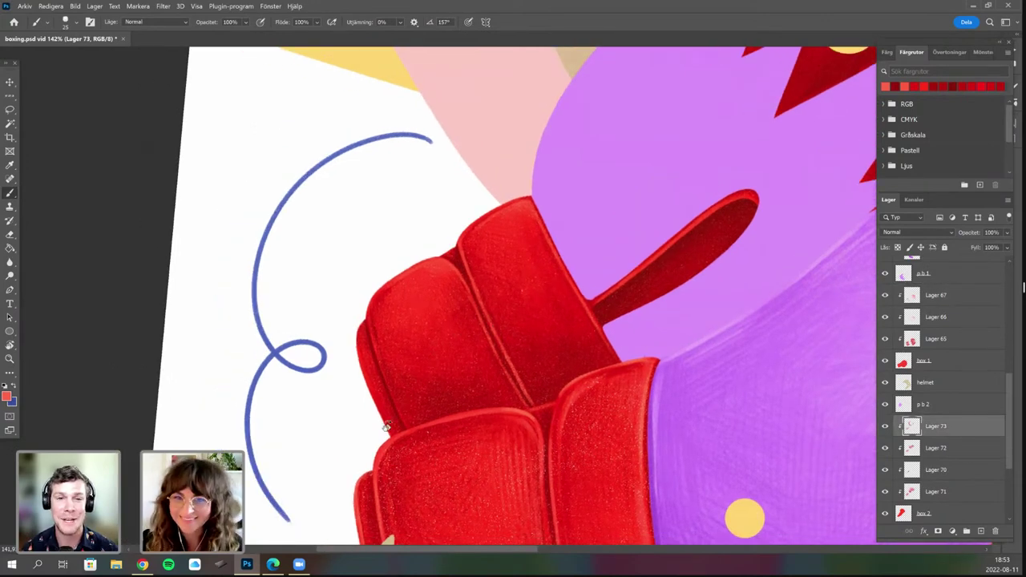
Turn the canvas to reach the back glove's cuff on Lager 73 and choose a slightly lighter red foreground colour.
scroll(458, 337, up, 1)
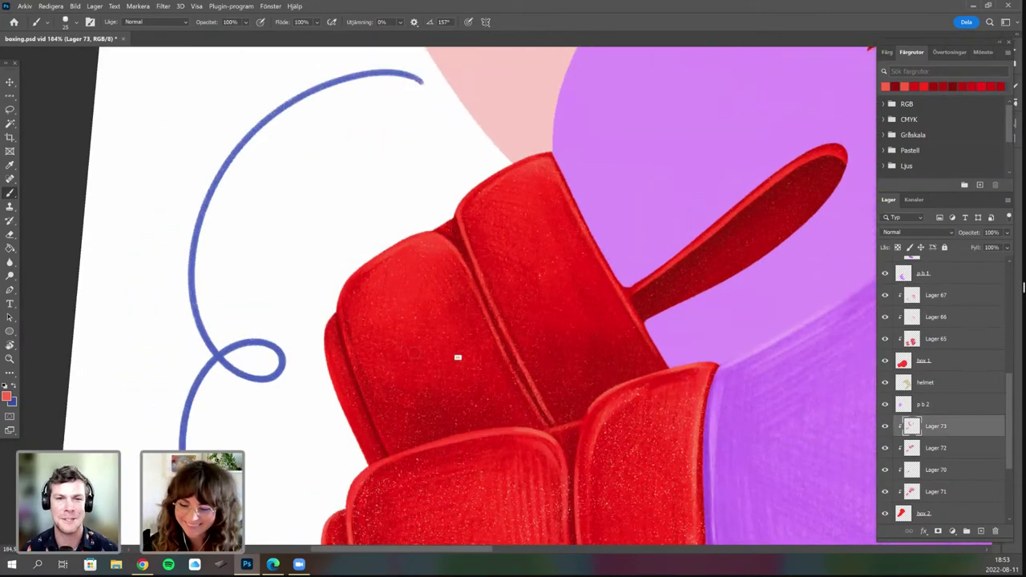
scroll(421, 339, up, 1)
key(r)
drag(421, 339, 451, 370)
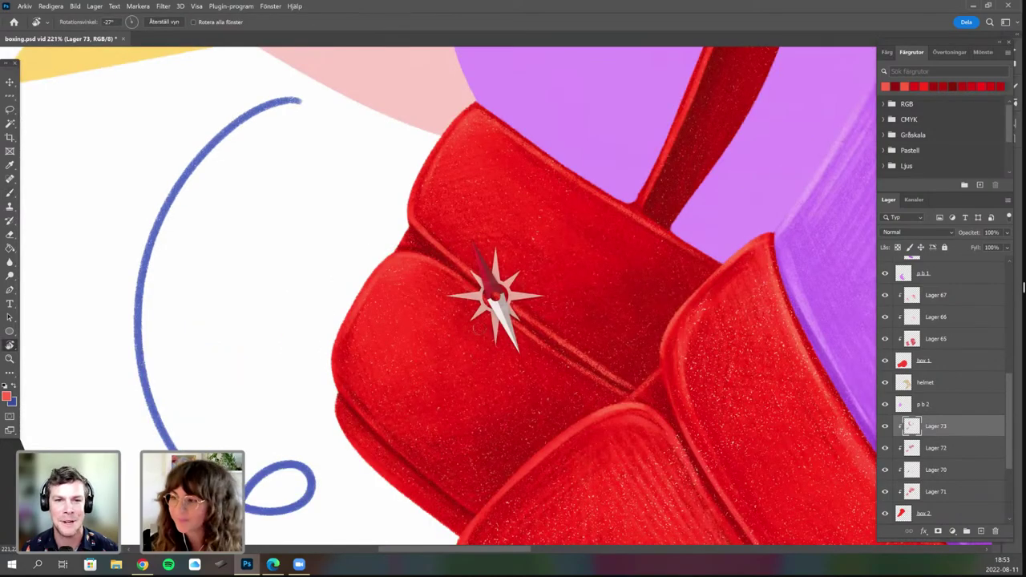
drag(33, 377, 407, 493)
key(b)
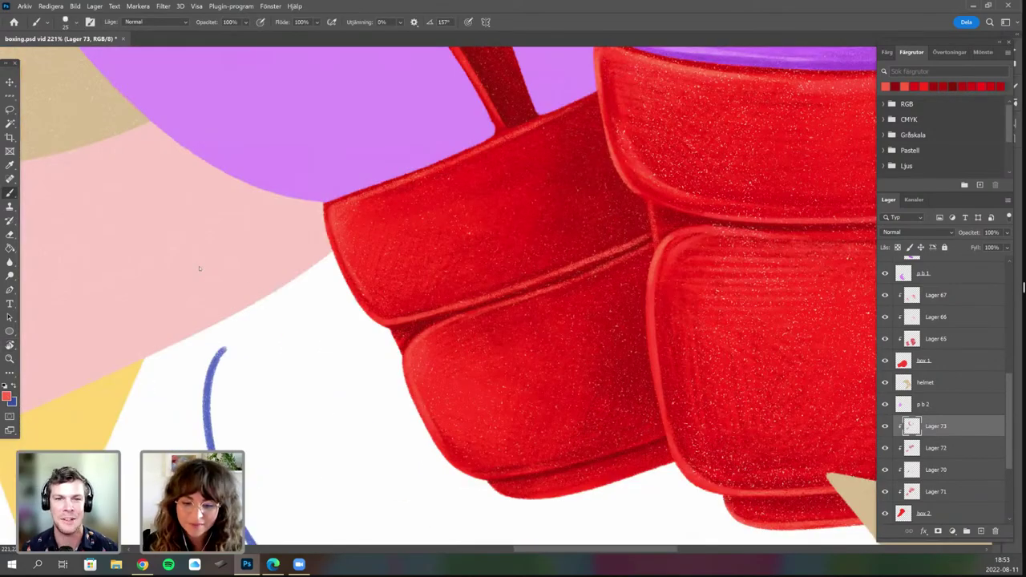
drag(449, 282, 456, 238)
click(7, 396)
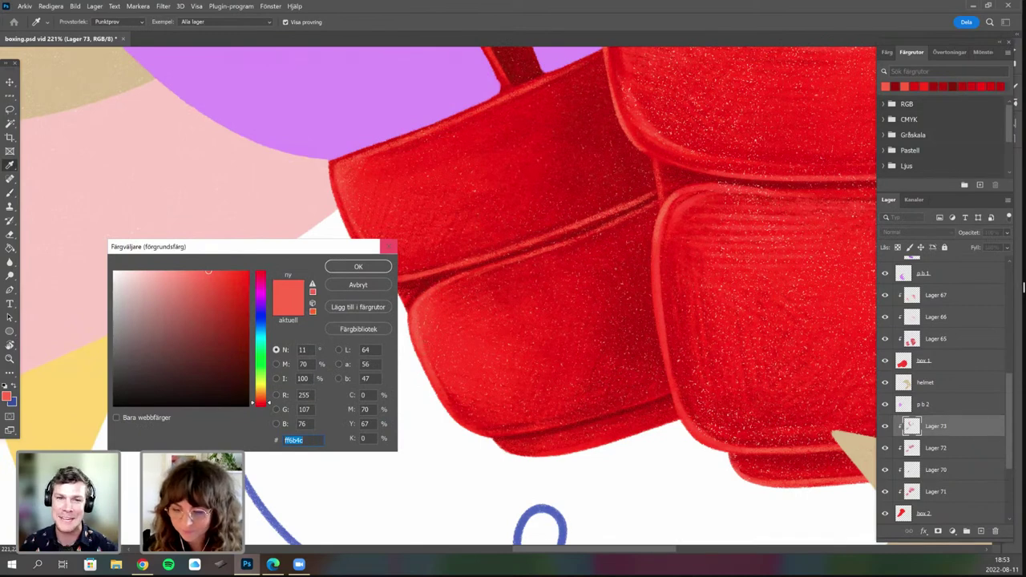
key(Return)
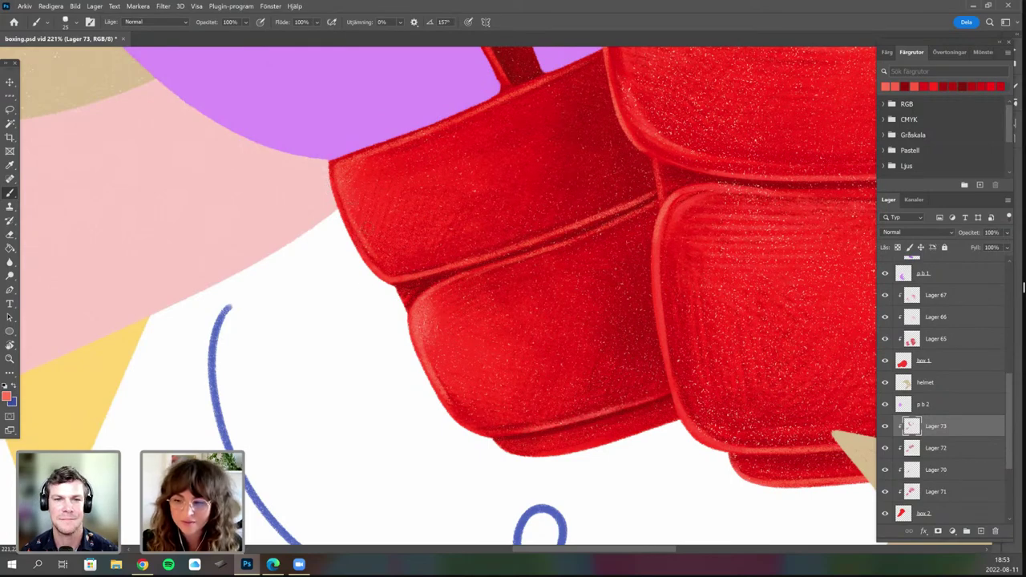
Examine the back glove's shading and highlights from the cuff past the strap loop to the large rounded body.
scroll(537, 354, down, 1)
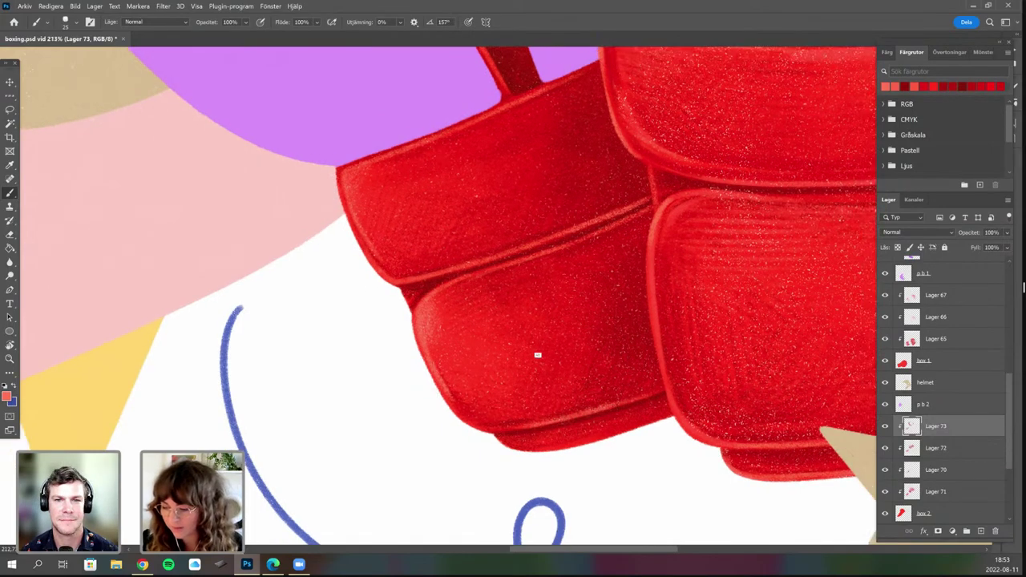
scroll(538, 355, down, 3)
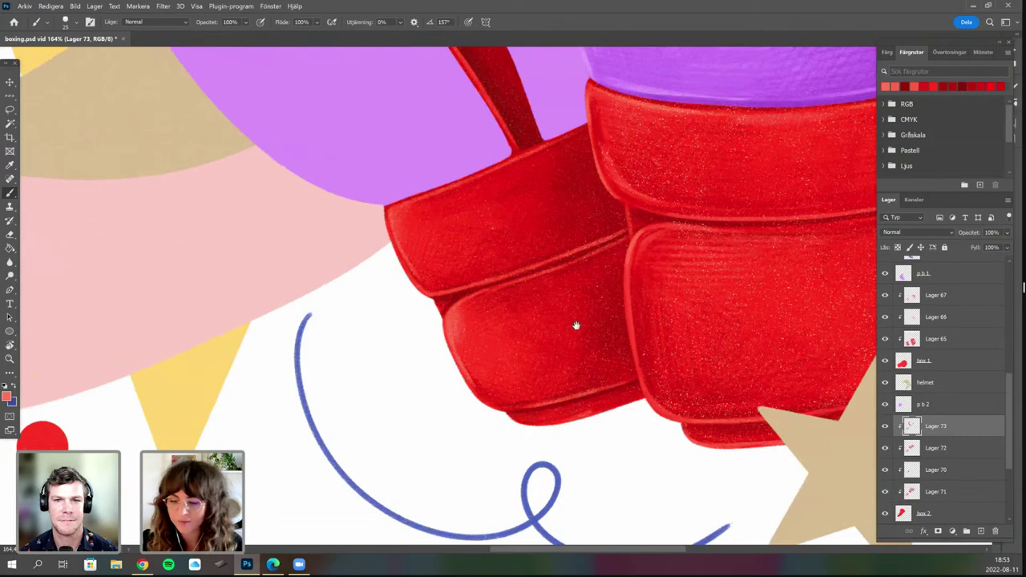
drag(622, 376, 568, 393)
scroll(569, 386, down, 2)
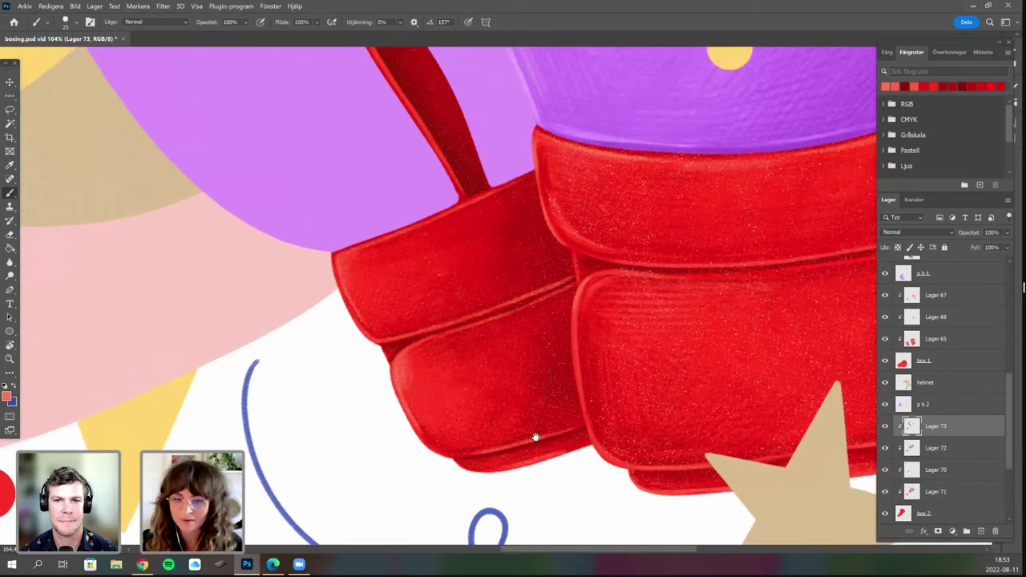
drag(536, 437, 578, 484)
drag(476, 289, 468, 371)
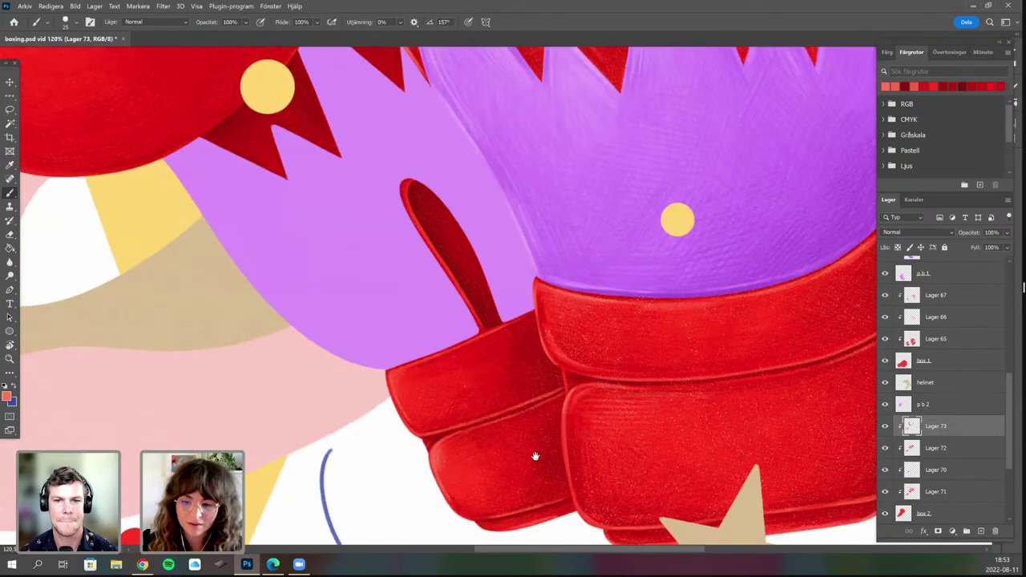
drag(518, 404, 611, 529)
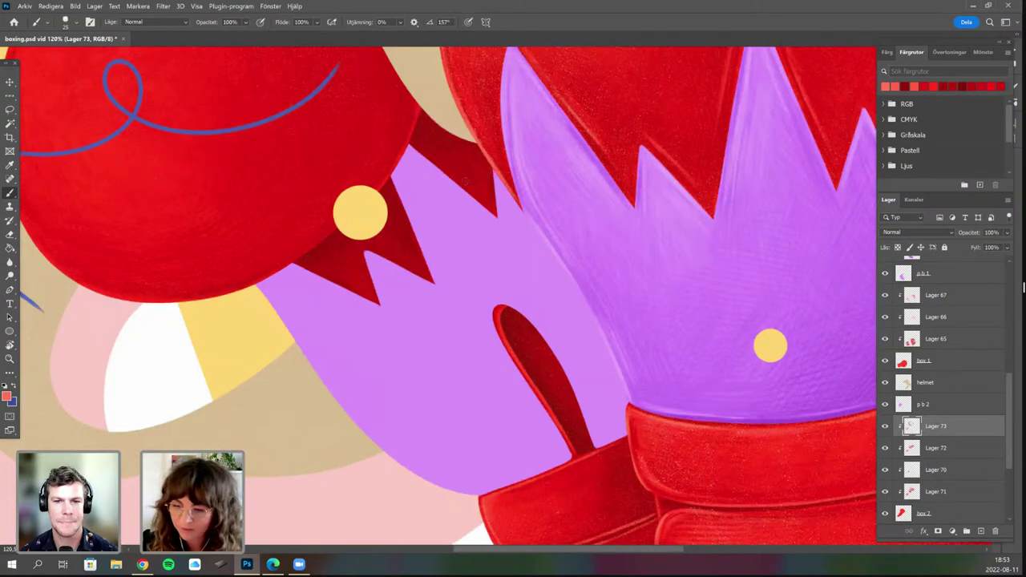
drag(453, 258, 503, 333)
scroll(446, 241, up, 1)
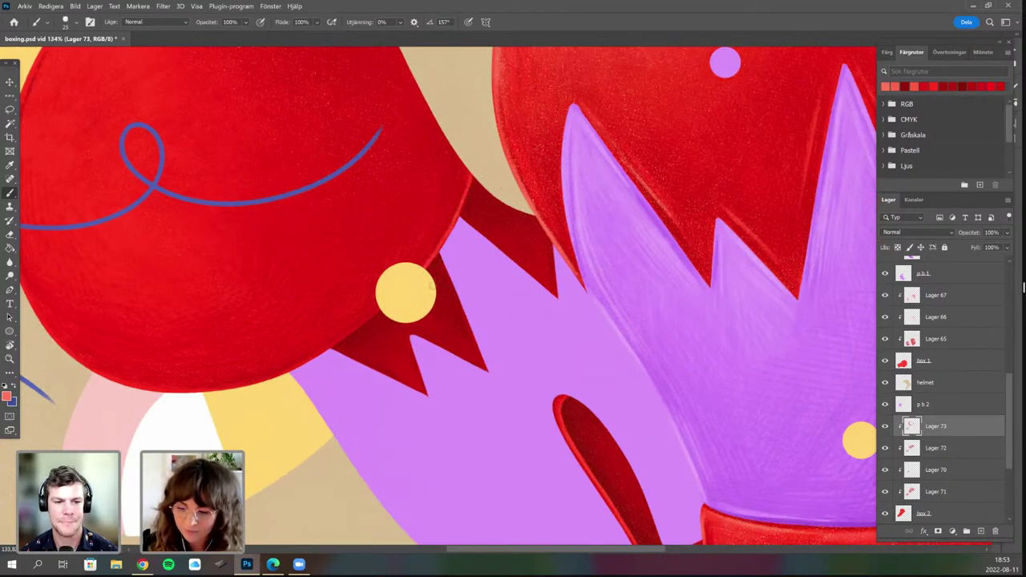
drag(432, 285, 519, 235)
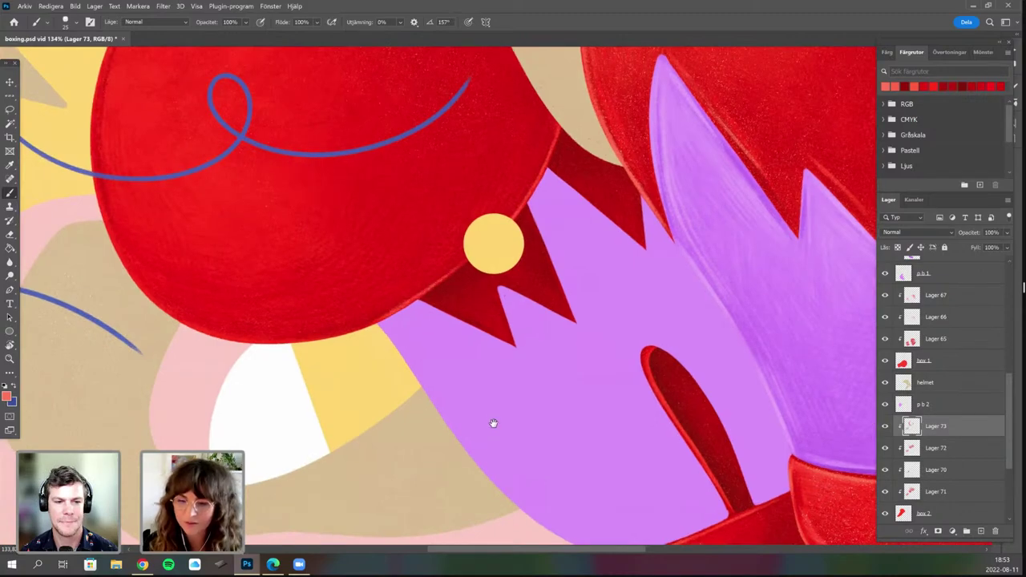
drag(451, 338, 476, 399)
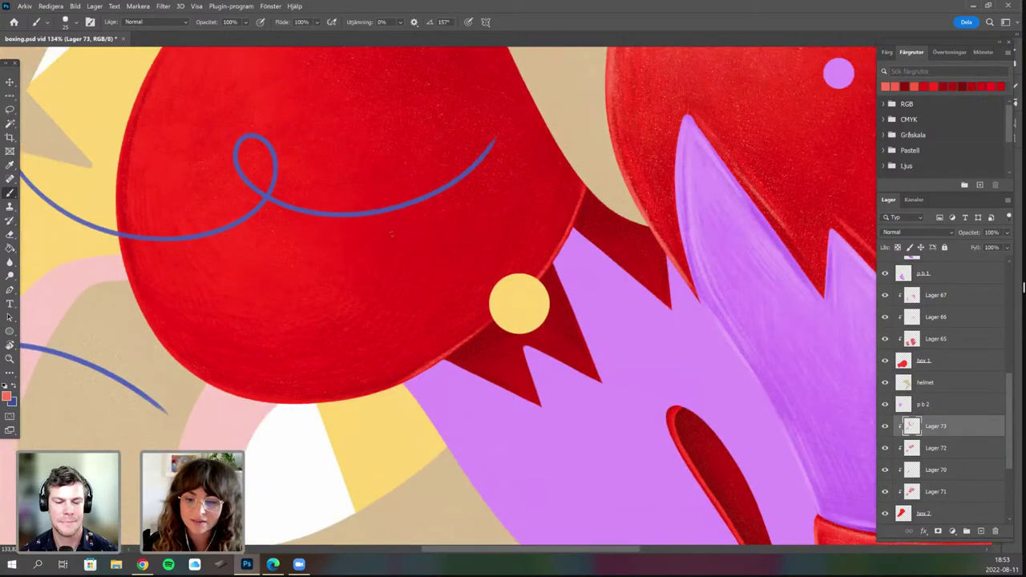
Examine the rear red glove's shading and edge highlights from several rotated close-up views.
scroll(391, 235, down, 3)
scroll(341, 234, up, 2)
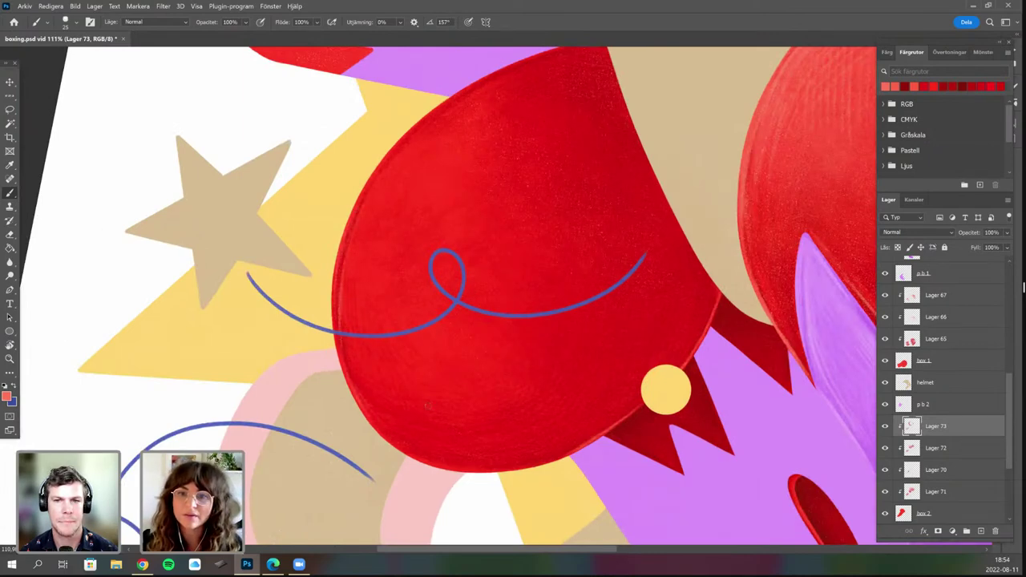
key(r)
drag(539, 364, 561, 353)
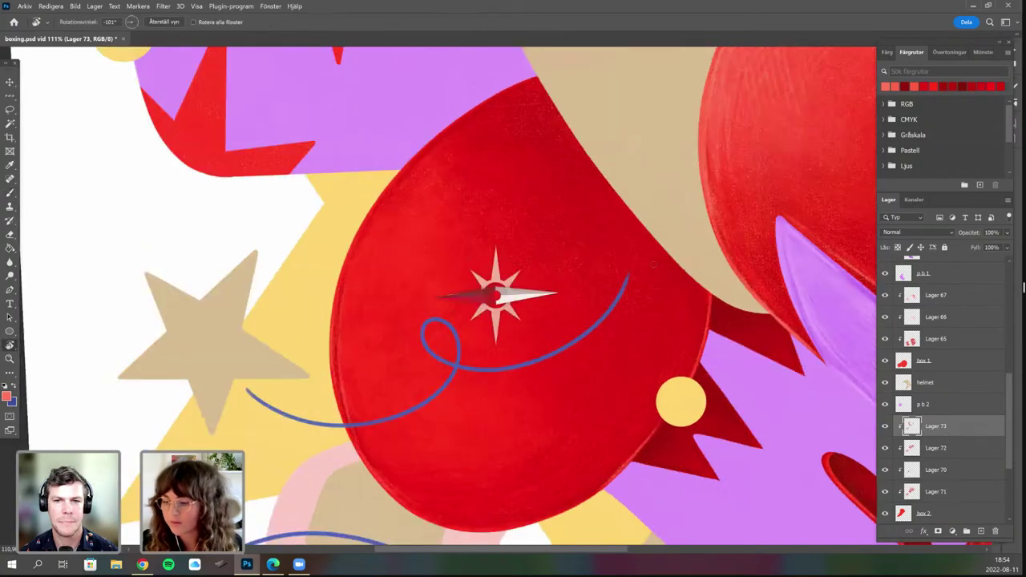
drag(643, 353, 639, 227)
mouse_move(664, 295)
mouse_down()
mouse_move(655, 334)
mouse_move(646, 306)
mouse_move(578, 358)
mouse_up()
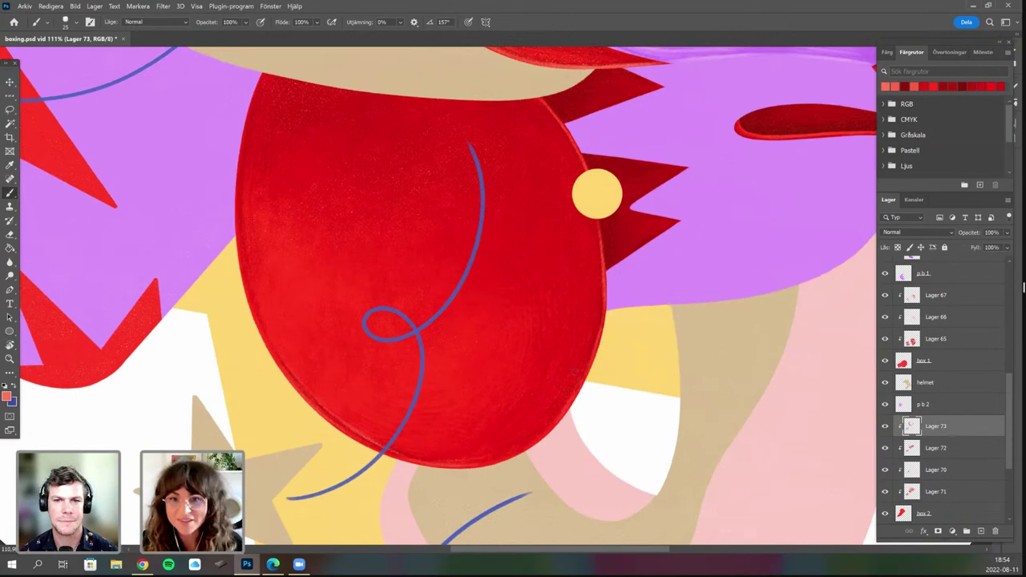
drag(342, 433, 351, 390)
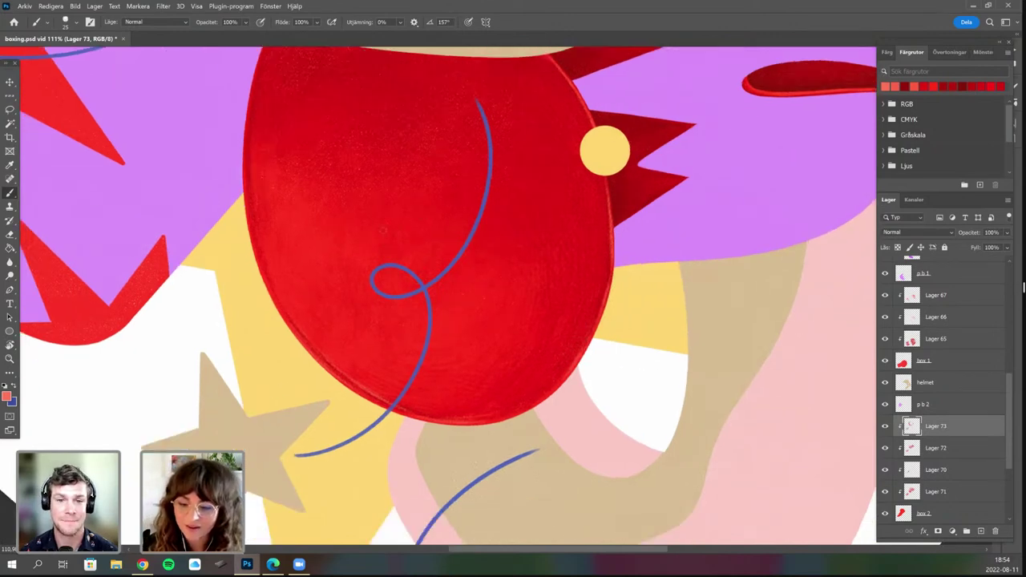
drag(393, 332, 412, 296)
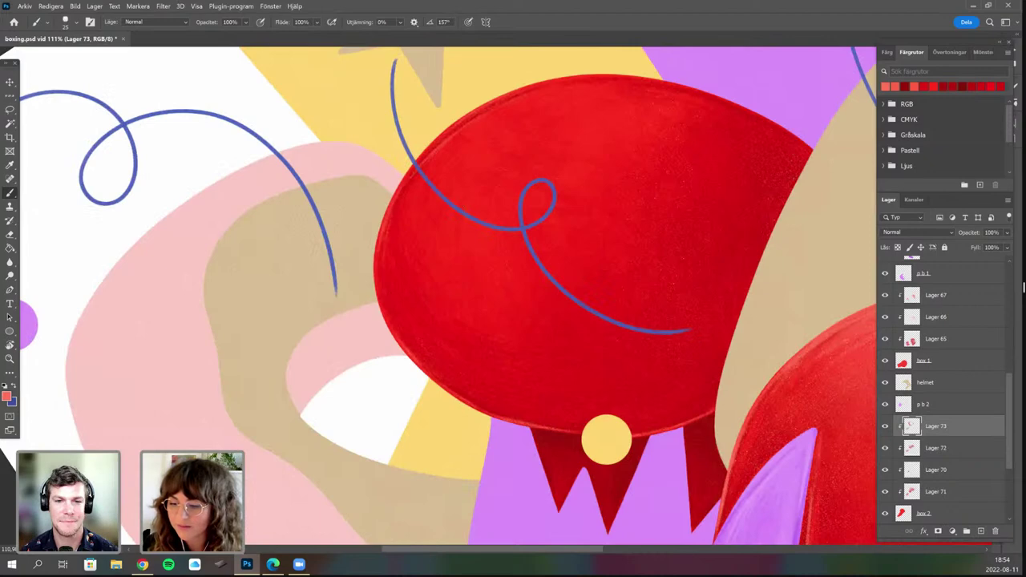
drag(304, 213, 267, 321)
Paint a broad coral highlight along the rear glove's rounded outer edge with a large textured square brush on Lager 73.
key(r)
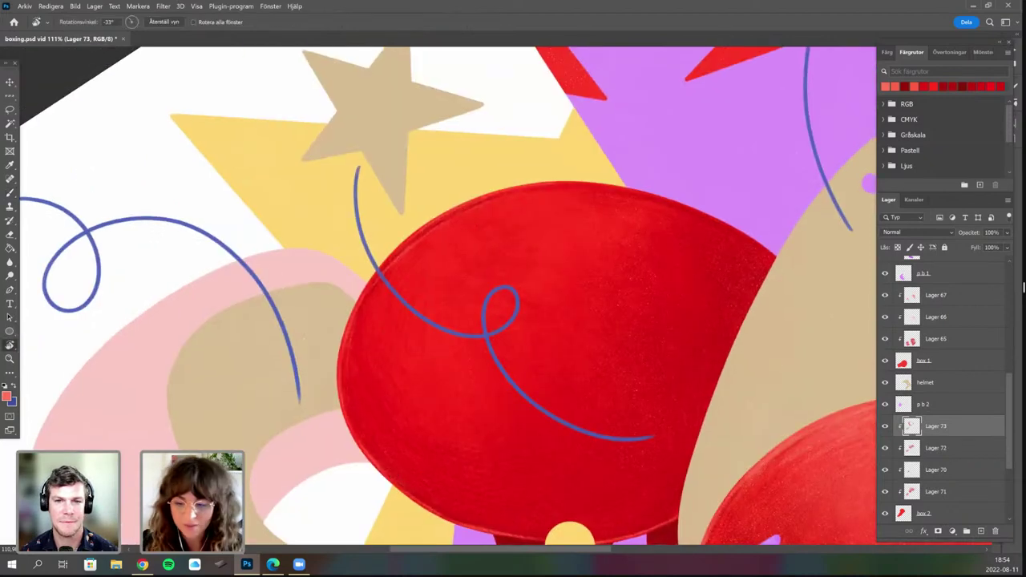
drag(460, 190, 369, 229)
drag(403, 338, 407, 344)
key(b)
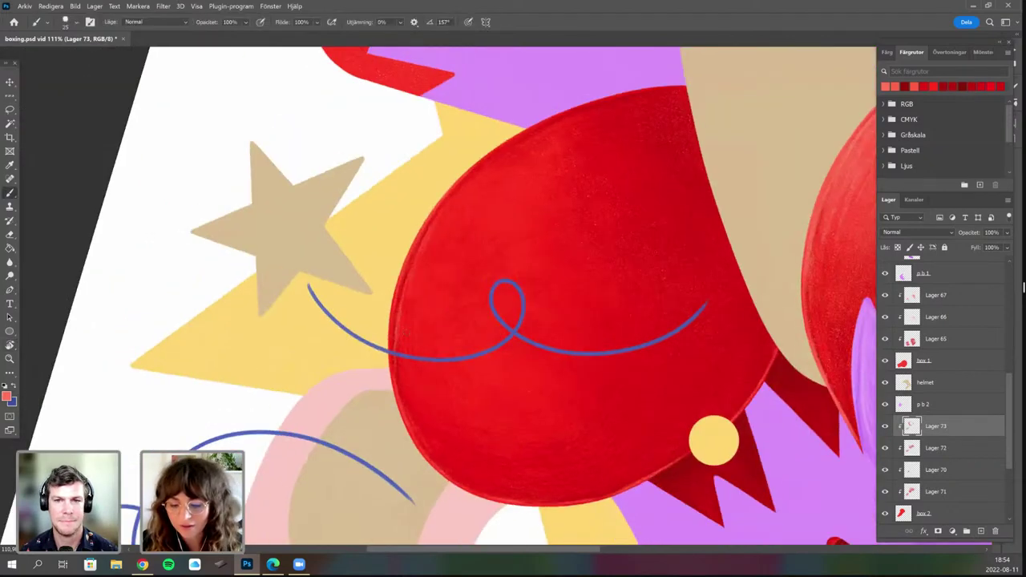
right_click(499, 270)
click(515, 342)
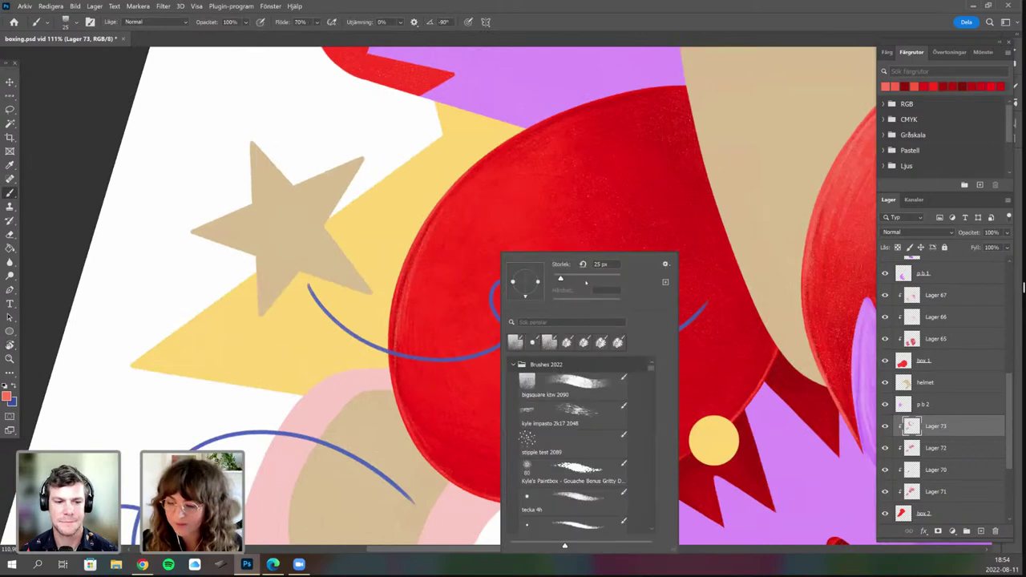
mouse_move(497, 181)
mouse_down()
mouse_move(441, 245)
mouse_move(420, 325)
mouse_up()
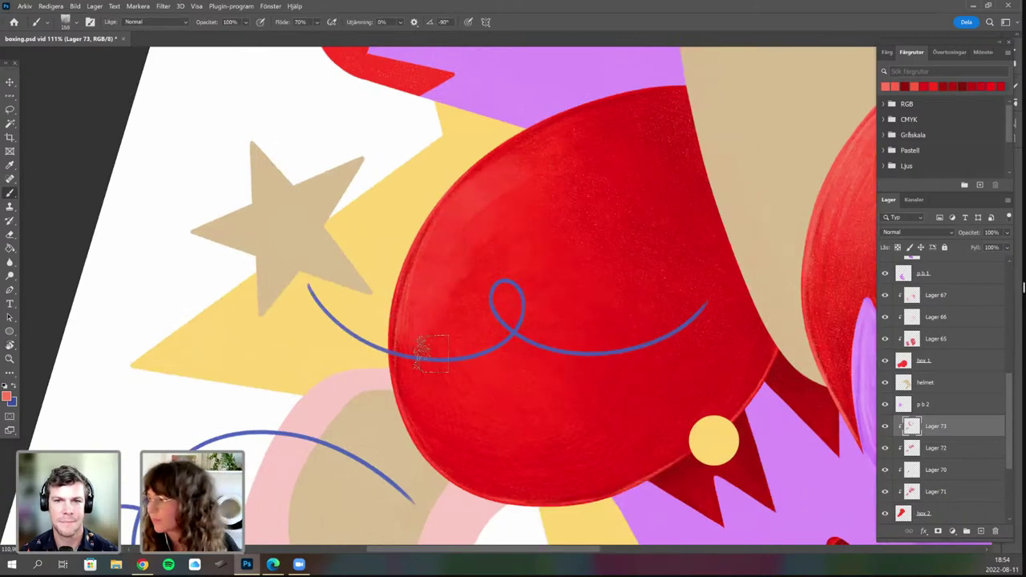
Switch to a fine 16 px brush and add thin coral strokes to the highlight on the rear glove.
scroll(432, 354, up, 2)
scroll(431, 354, right, 2)
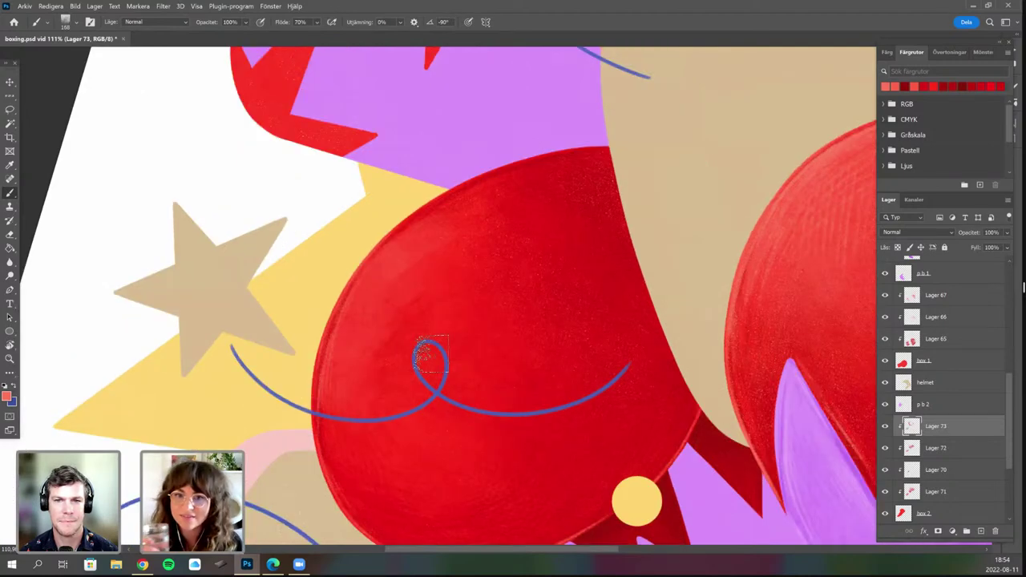
scroll(430, 353, down, 2)
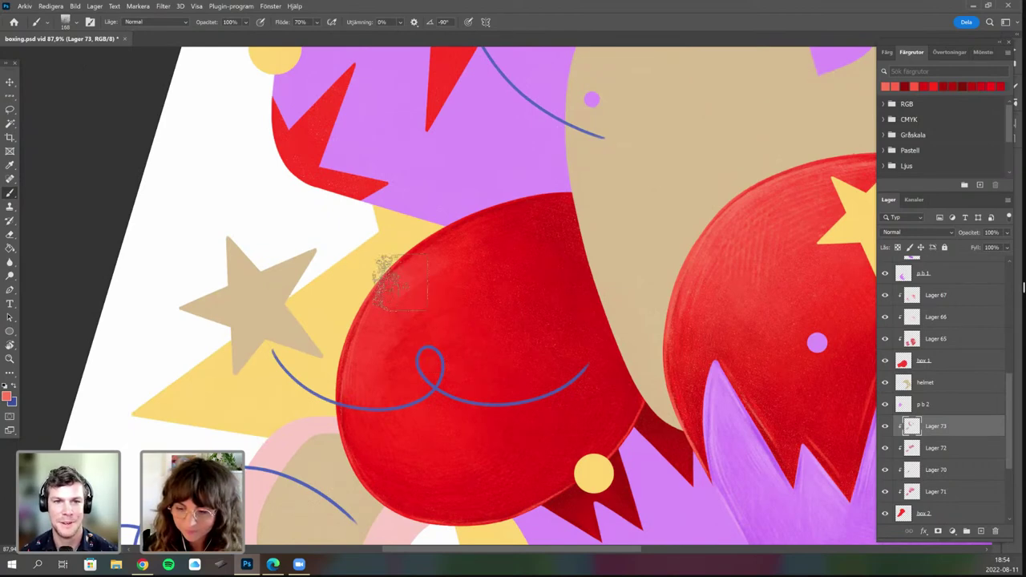
scroll(456, 323, down, 2)
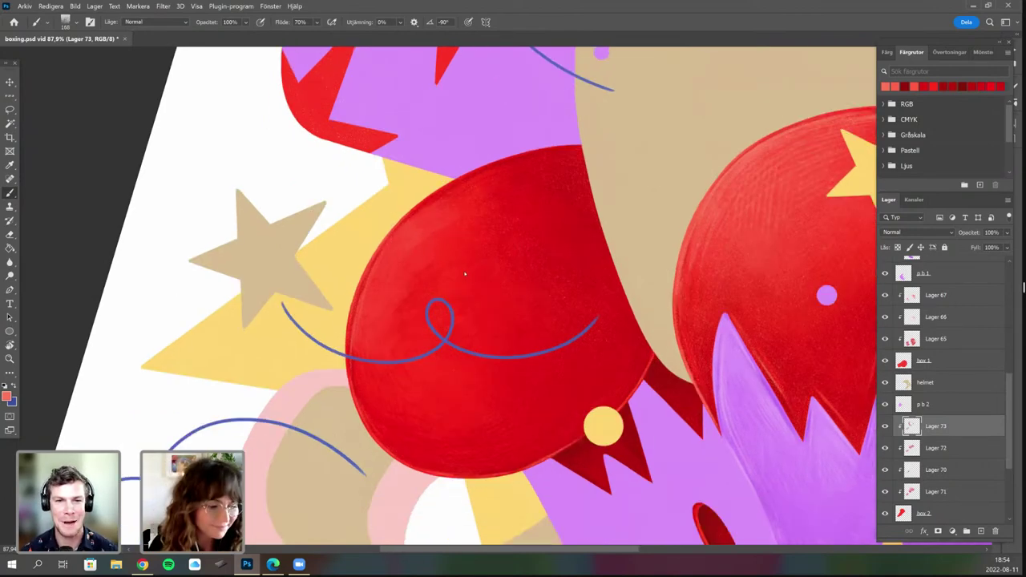
scroll(393, 290, up, 2)
right_click(400, 255)
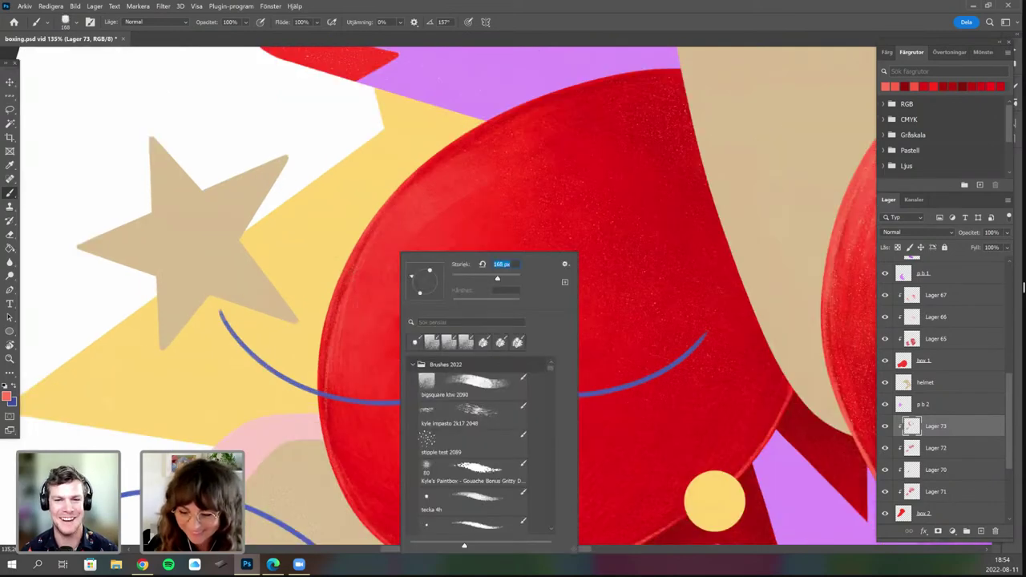
key(Return)
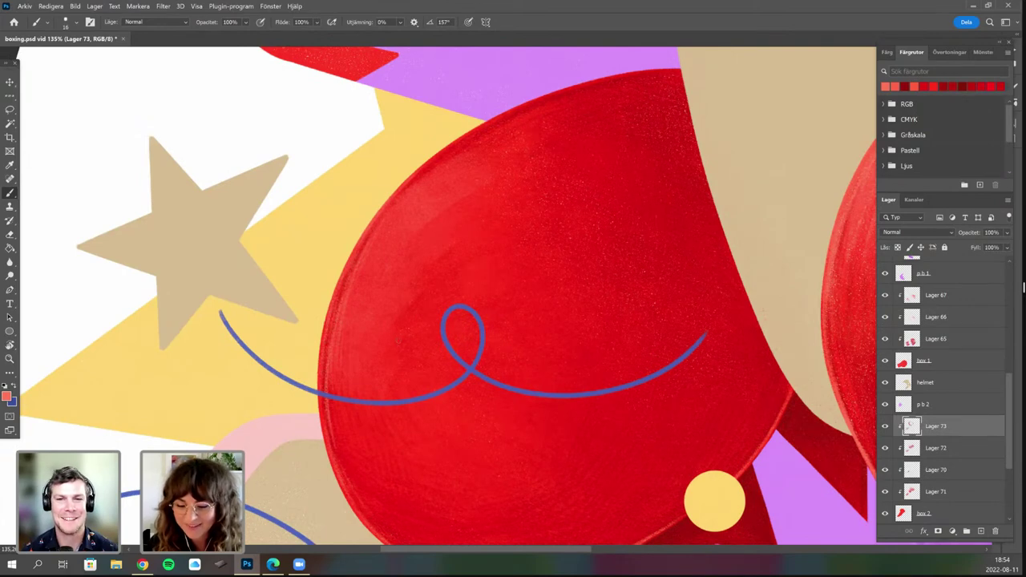
drag(399, 340, 380, 380)
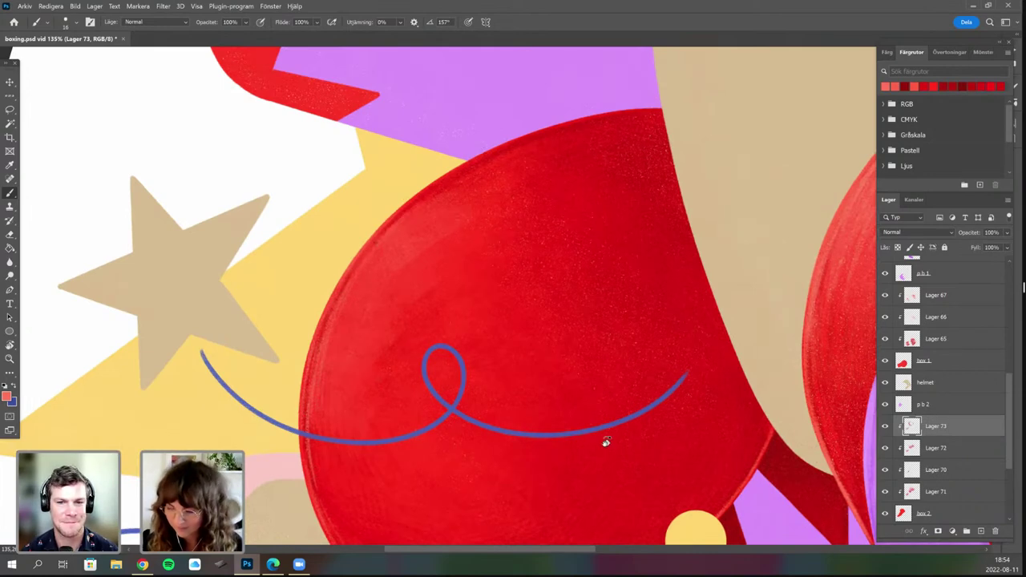
Continue the fine coral highlight strokes along the rear glove's edge facing the punching bag and yellow star.
scroll(560, 471, down, 3)
key(r)
drag(559, 471, 505, 242)
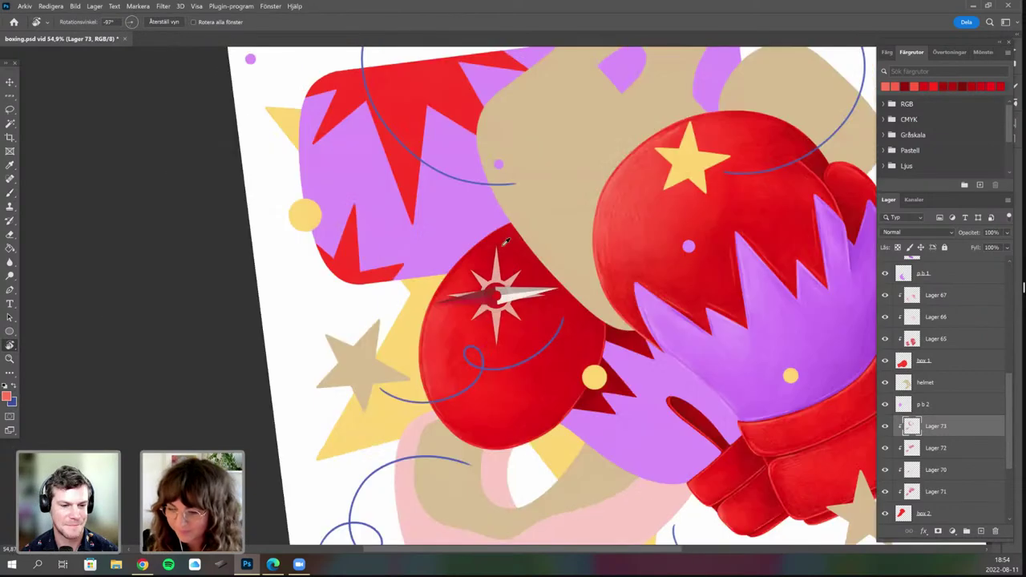
scroll(497, 252, up, 3)
key(b)
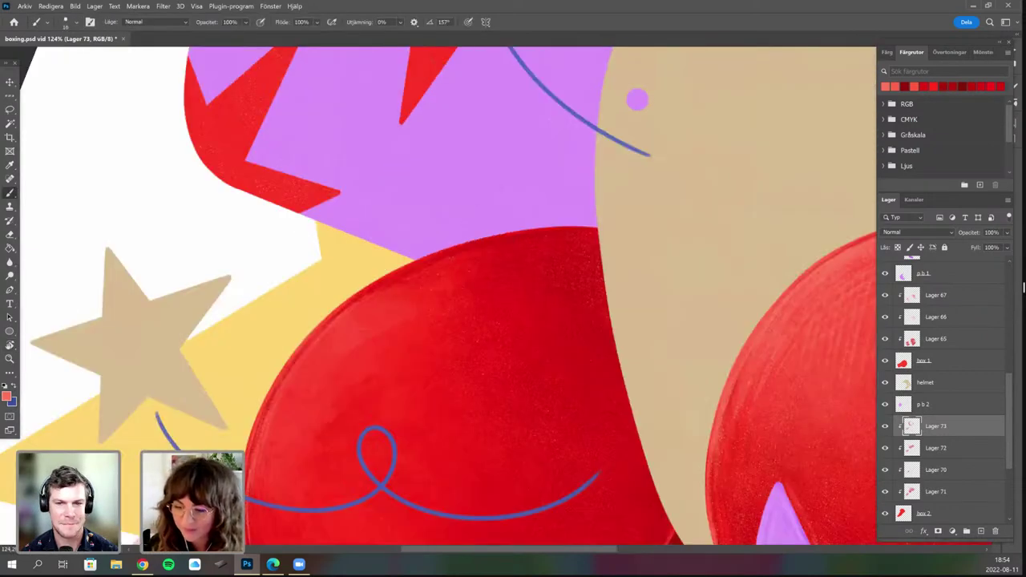
key(r)
drag(561, 400, 619, 302)
key(b)
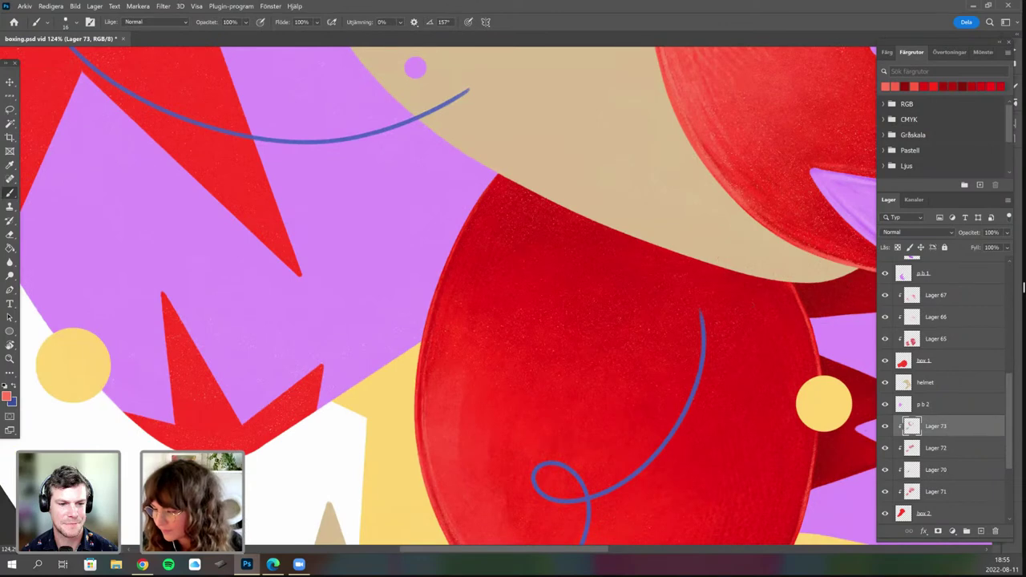
mouse_move(583, 403)
mouse_down()
mouse_move(447, 251)
mouse_move(494, 233)
mouse_up()
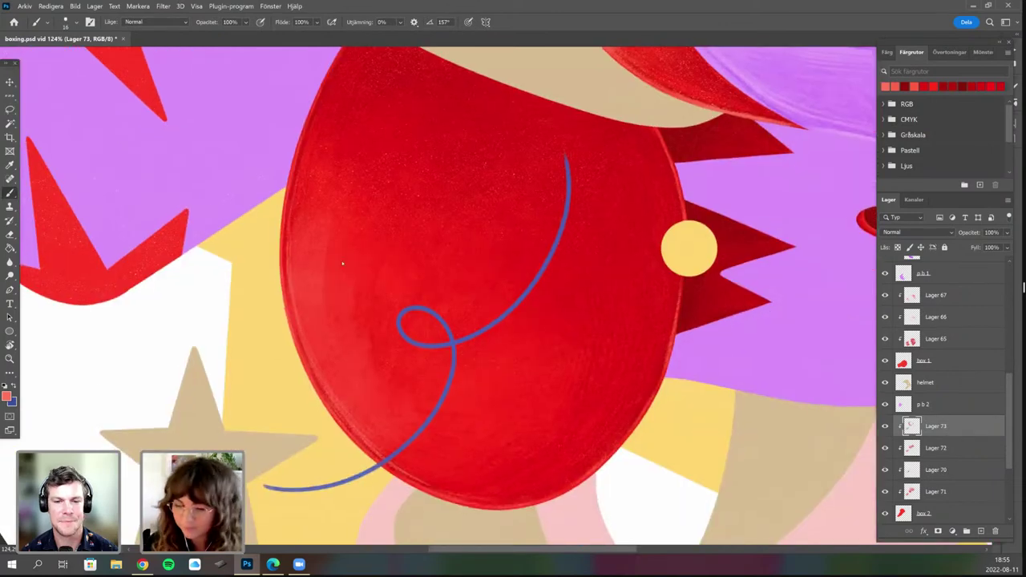
Set the foreground colour to a brighter red and paint thin edge strokes on the rear glove's dark red spikes.
click(7, 396)
click(233, 271)
key(Return)
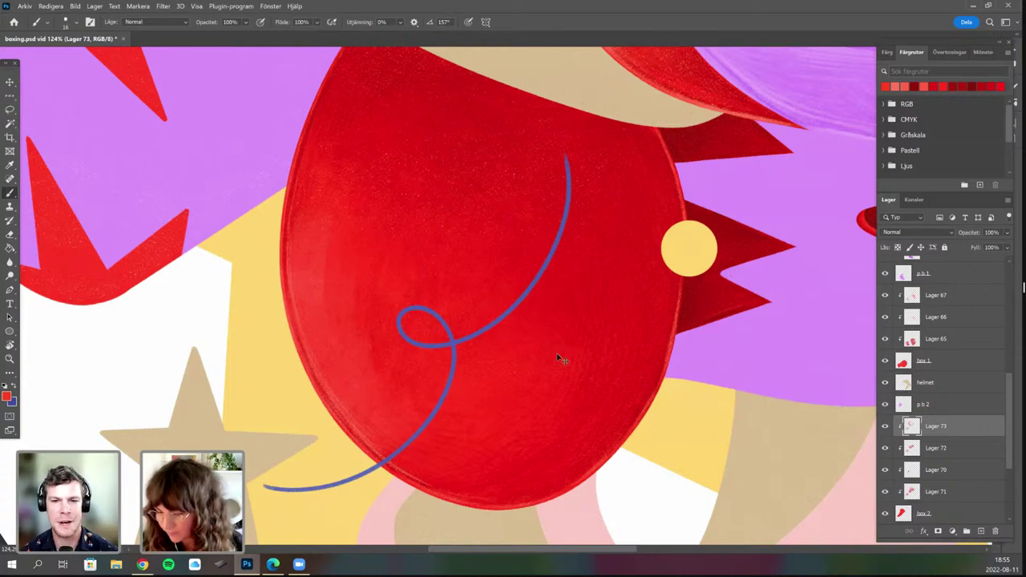
scroll(561, 360, right, 1)
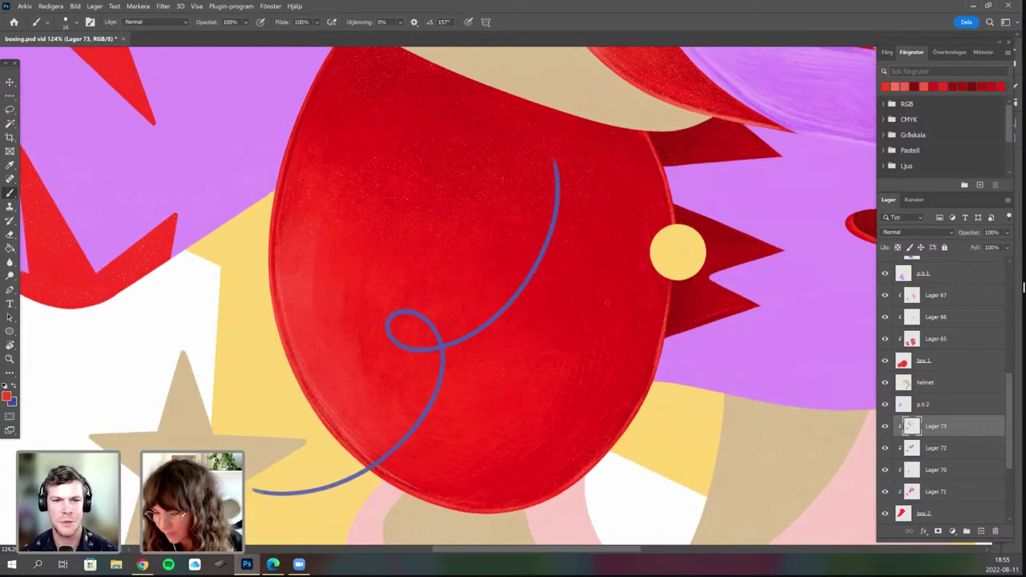
drag(607, 303, 455, 339)
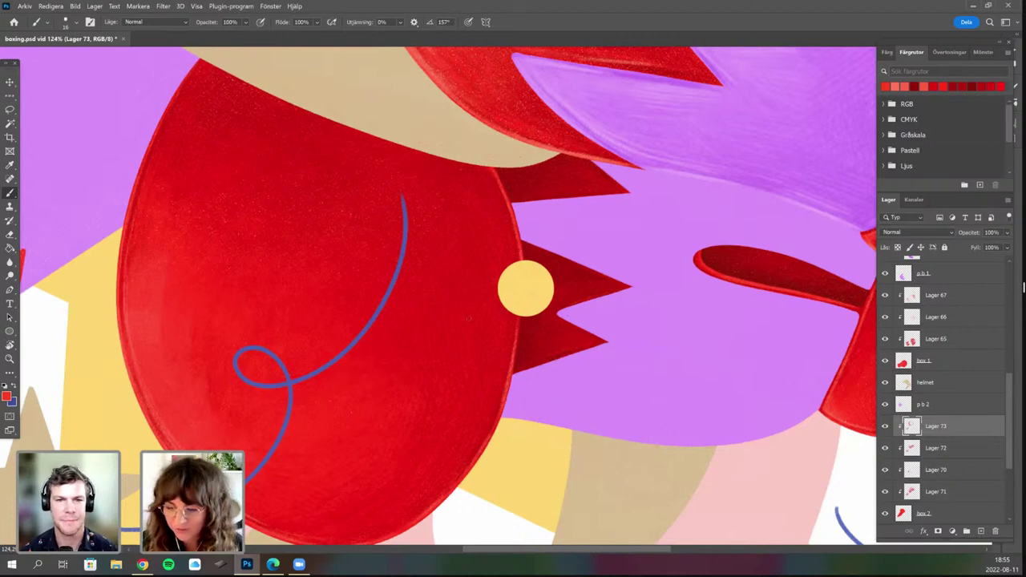
drag(488, 453, 504, 462)
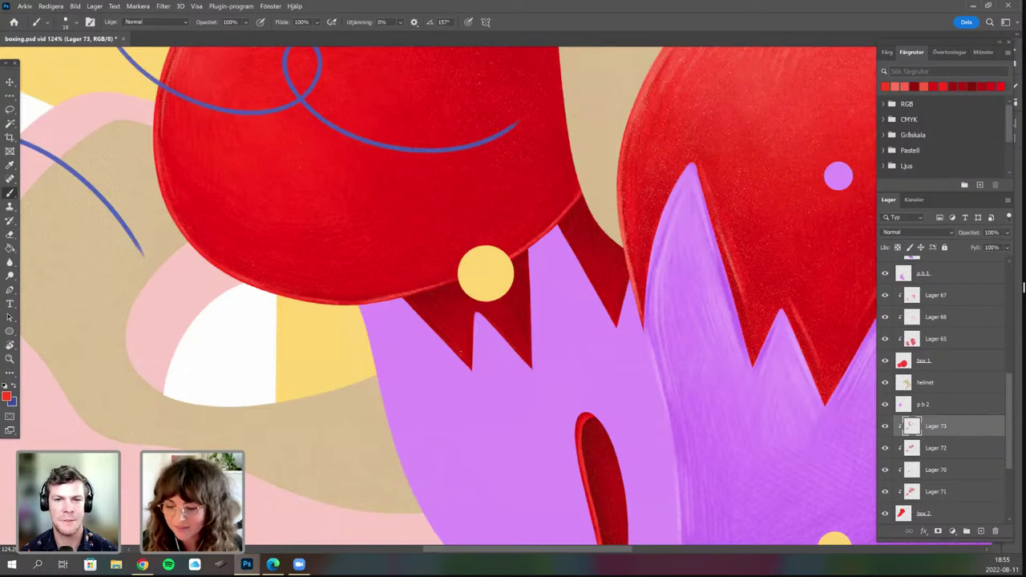
drag(460, 352, 475, 327)
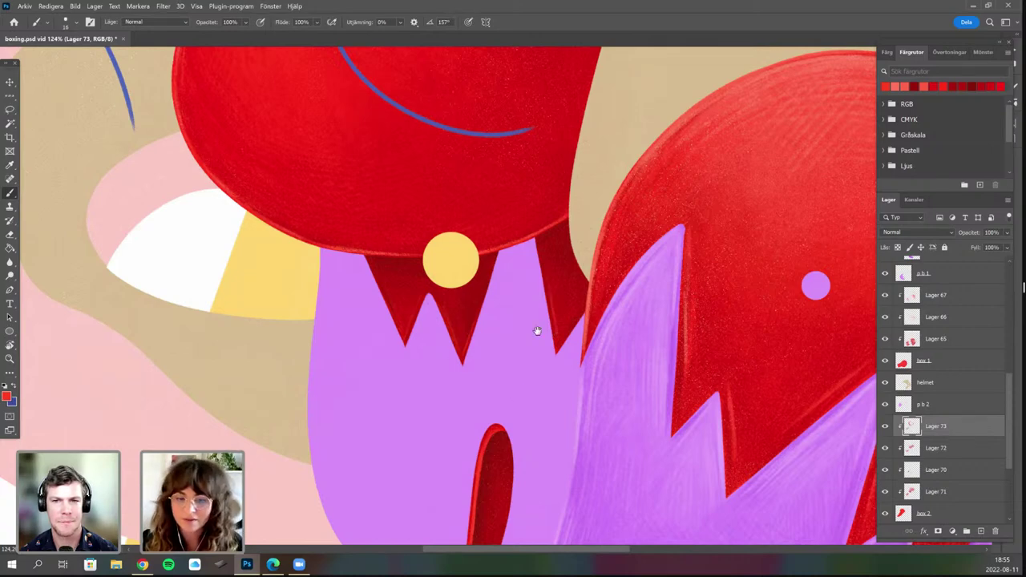
Review the whole boxing illustration zoomed out and rotated, comparing the shading of the two gloves.
scroll(544, 382, down, 6)
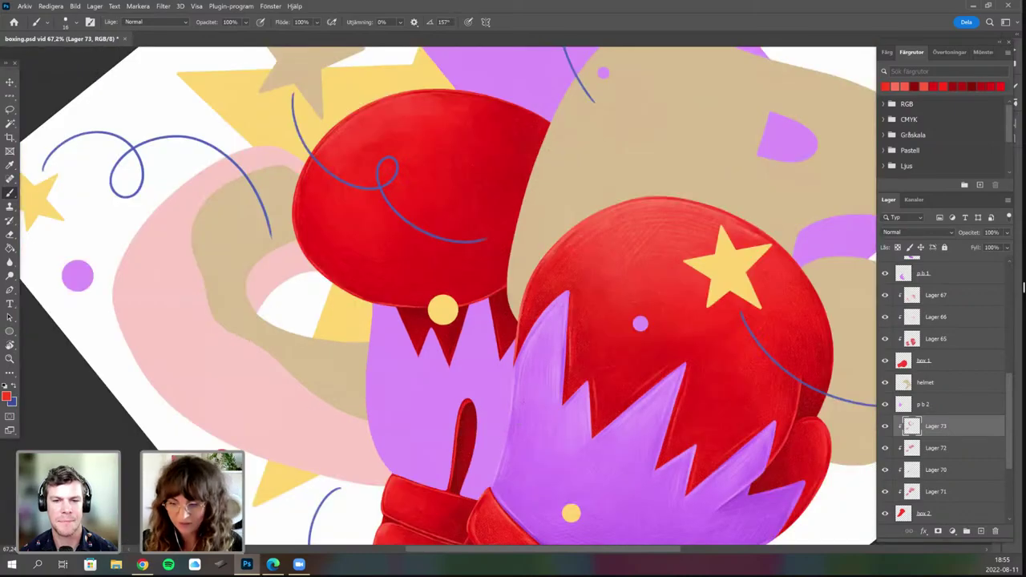
scroll(487, 389, down, 3)
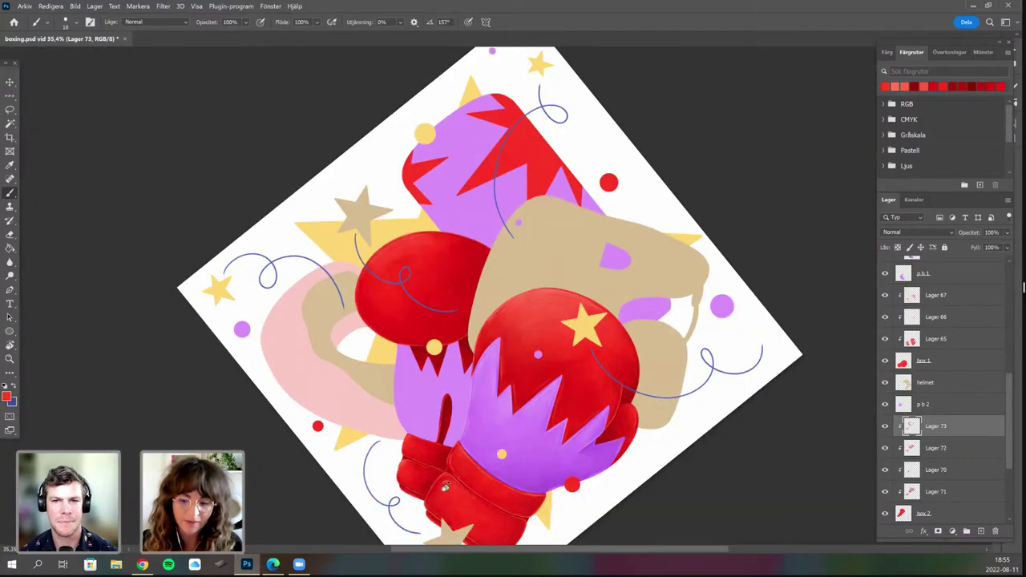
key(r)
mouse_move(445, 486)
mouse_down()
mouse_move(357, 437)
mouse_move(337, 412)
mouse_up()
key(b)
scroll(537, 377, up, 1)
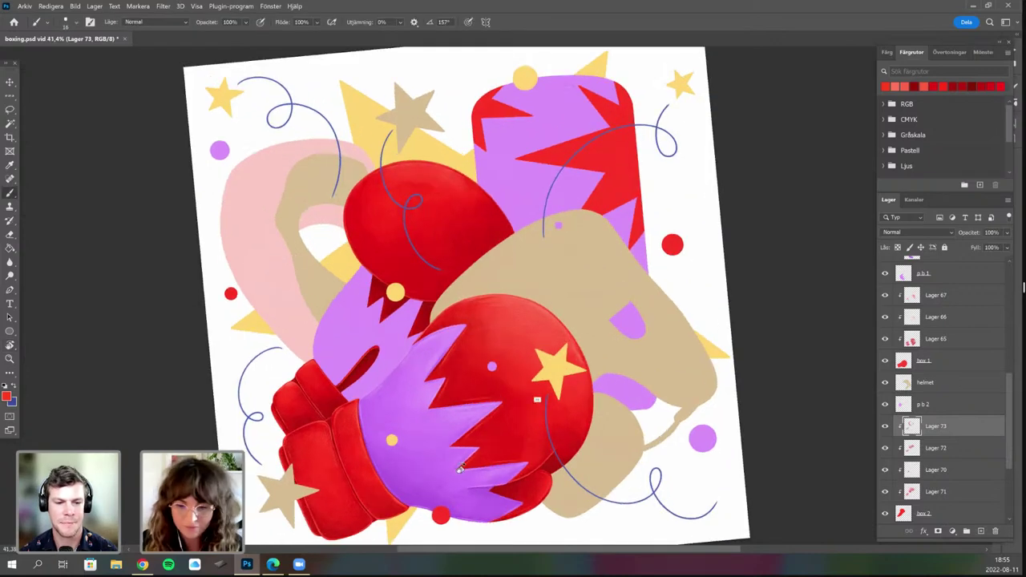
scroll(537, 399, up, 1)
key(r)
drag(353, 276, 359, 363)
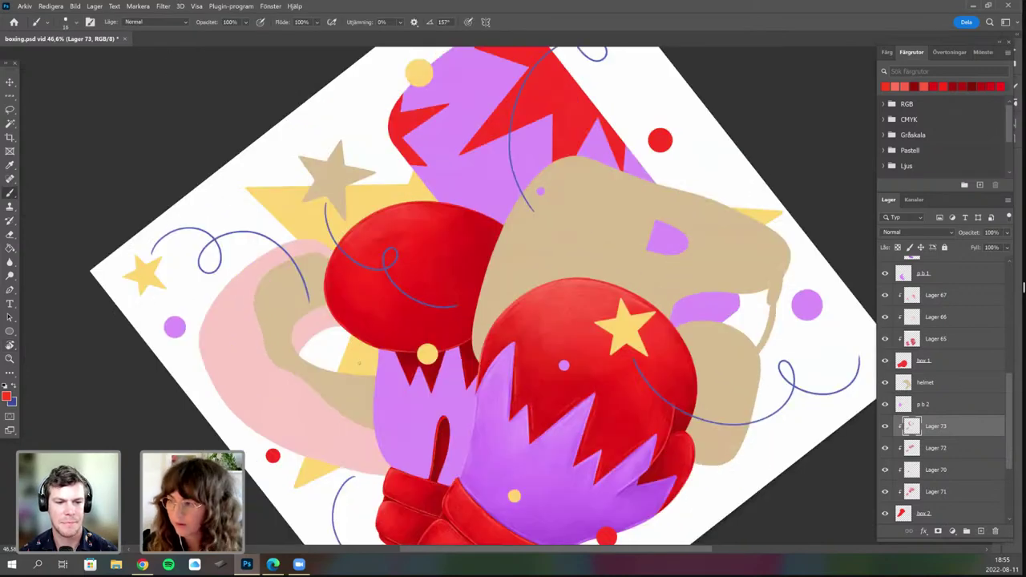
Reselect the coral foreground colour and refine the rear glove's highlight with fine strokes along its outer edge.
scroll(394, 387, up, 4)
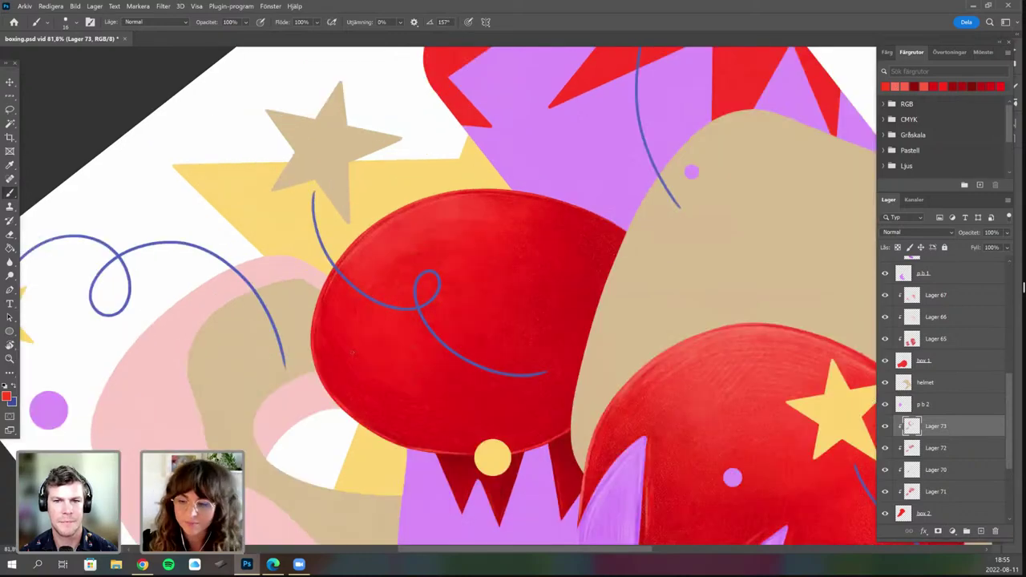
scroll(351, 352, up, 2)
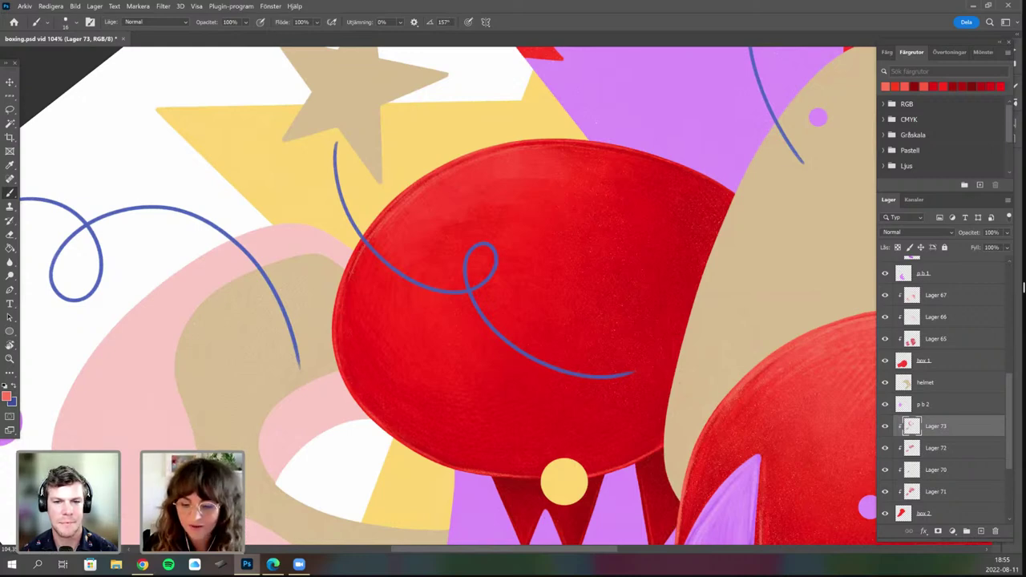
key(r)
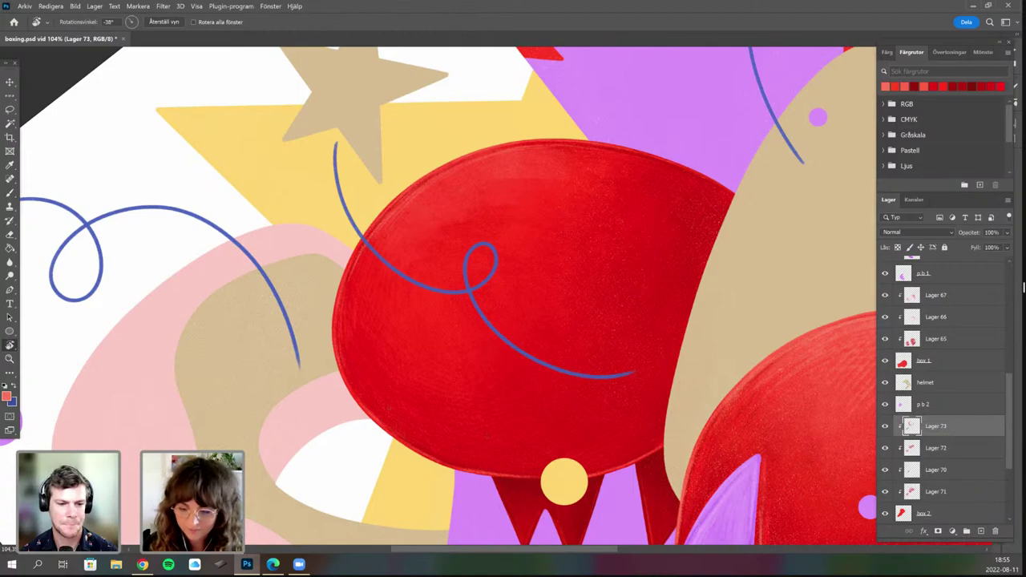
drag(376, 374, 442, 428)
key(r)
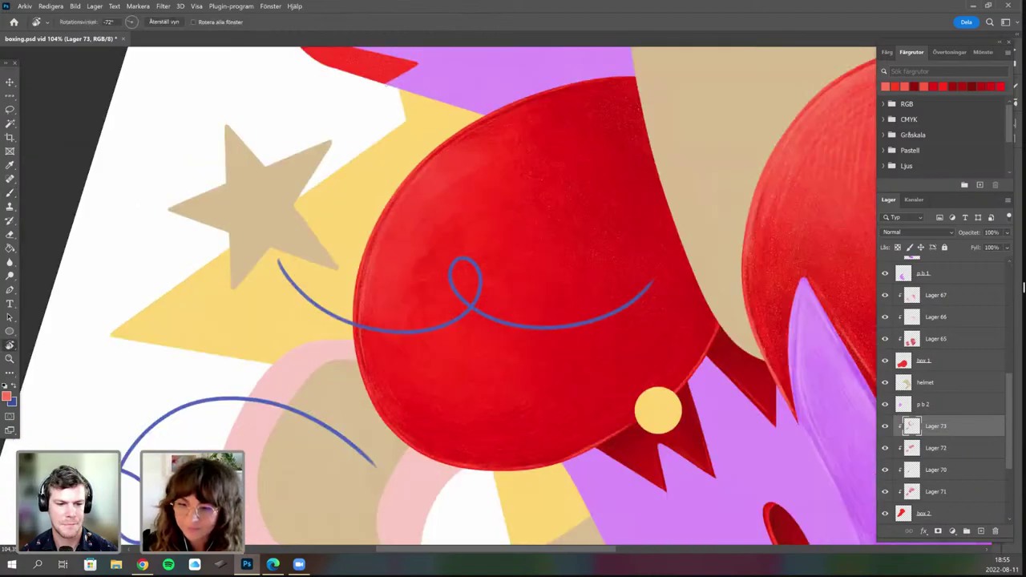
drag(442, 428, 575, 414)
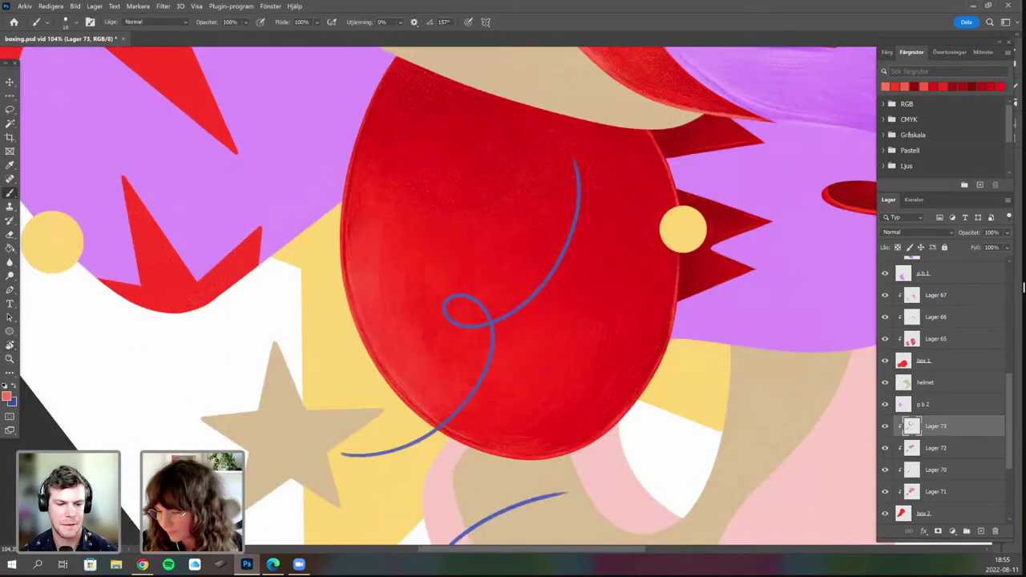
scroll(550, 461, down, 3)
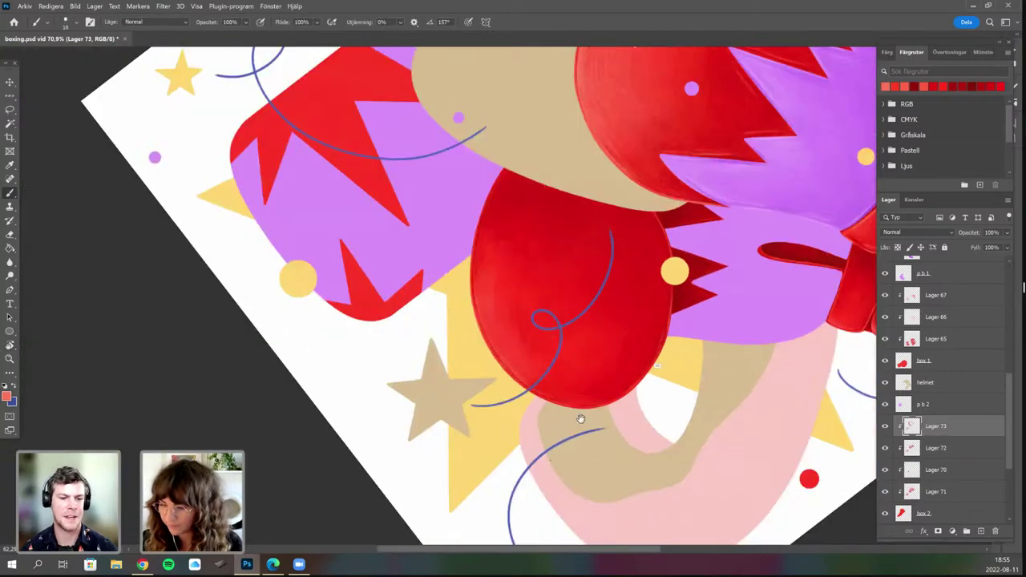
scroll(522, 384, down, 3)
drag(522, 385, 544, 378)
drag(588, 449, 521, 407)
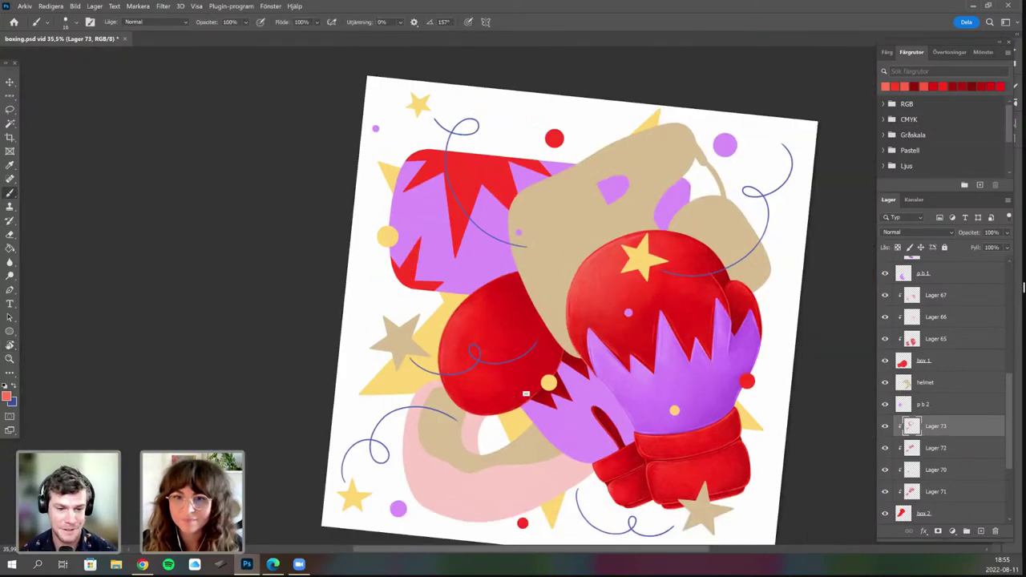
Switch to the large textured brush with 70% flow, pick a light coral, and brush highlights onto the rear glove beside the tan star.
scroll(481, 350, up, 2)
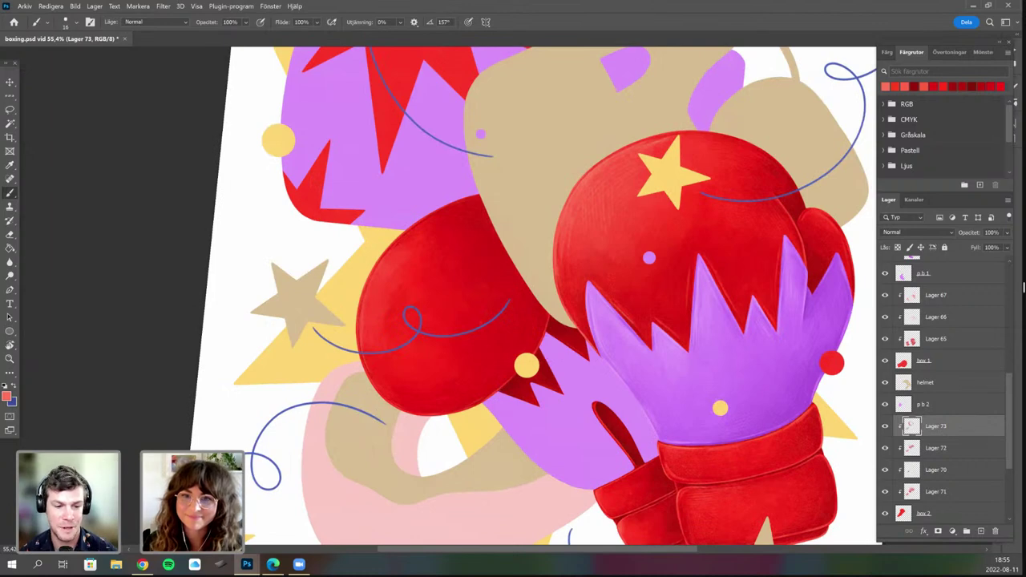
scroll(482, 317, up, 1)
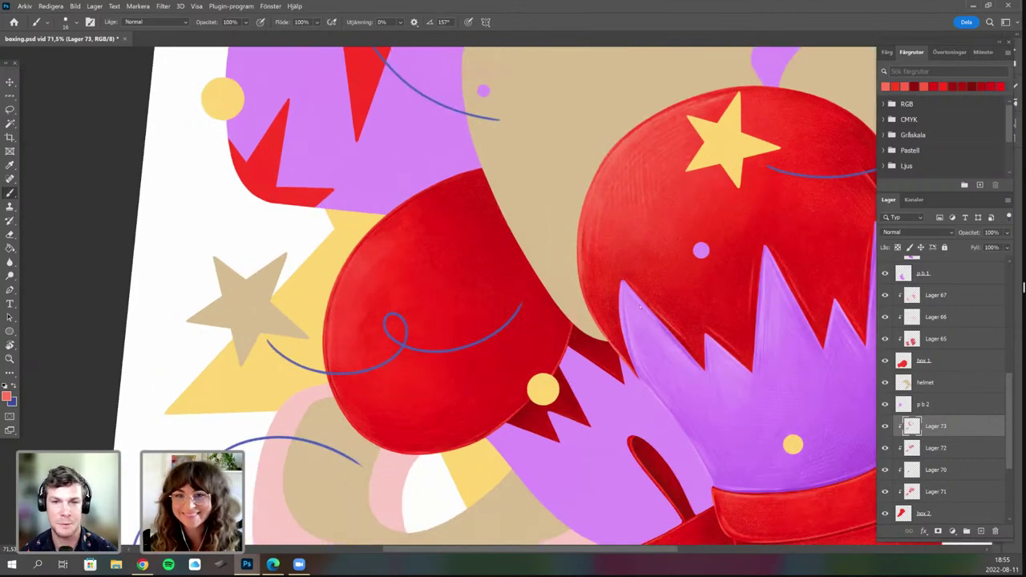
drag(472, 270, 484, 305)
right_click(485, 304)
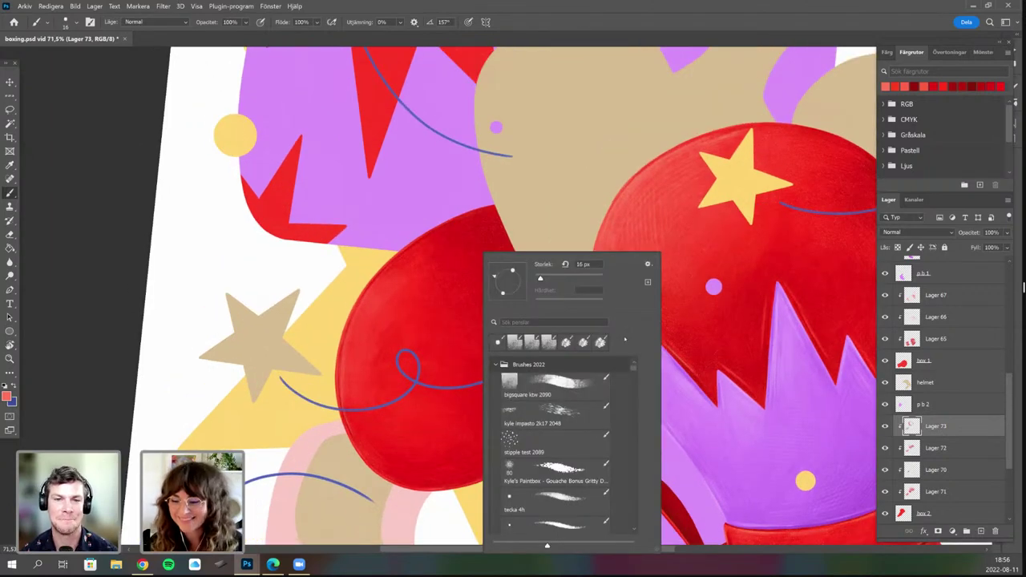
click(552, 344)
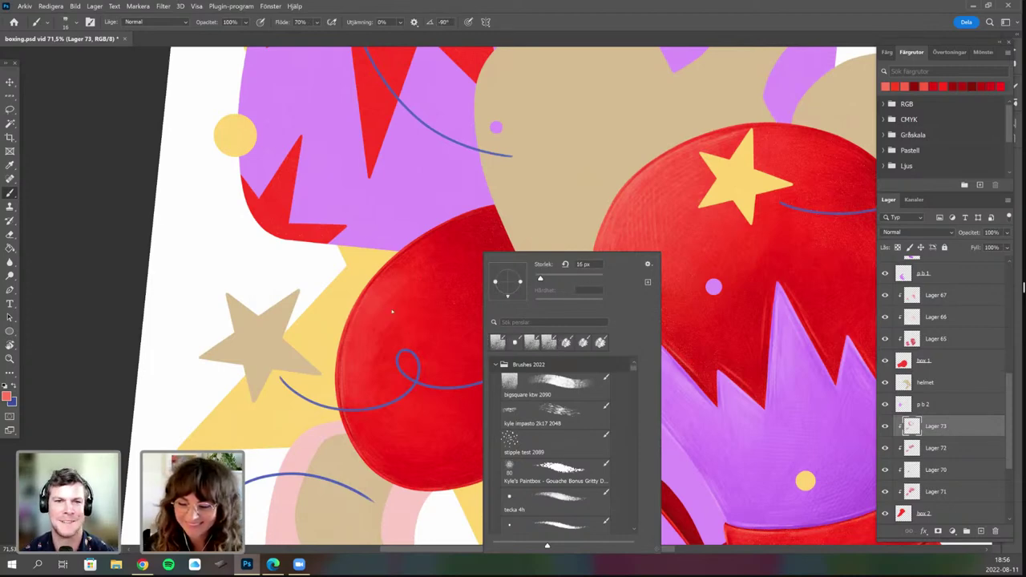
click(8, 394)
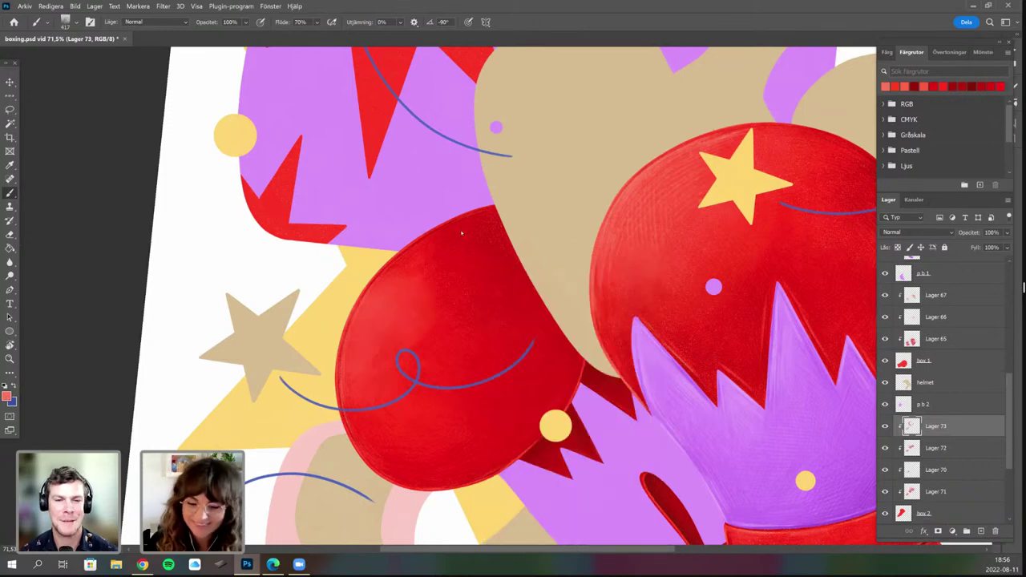
click(354, 266)
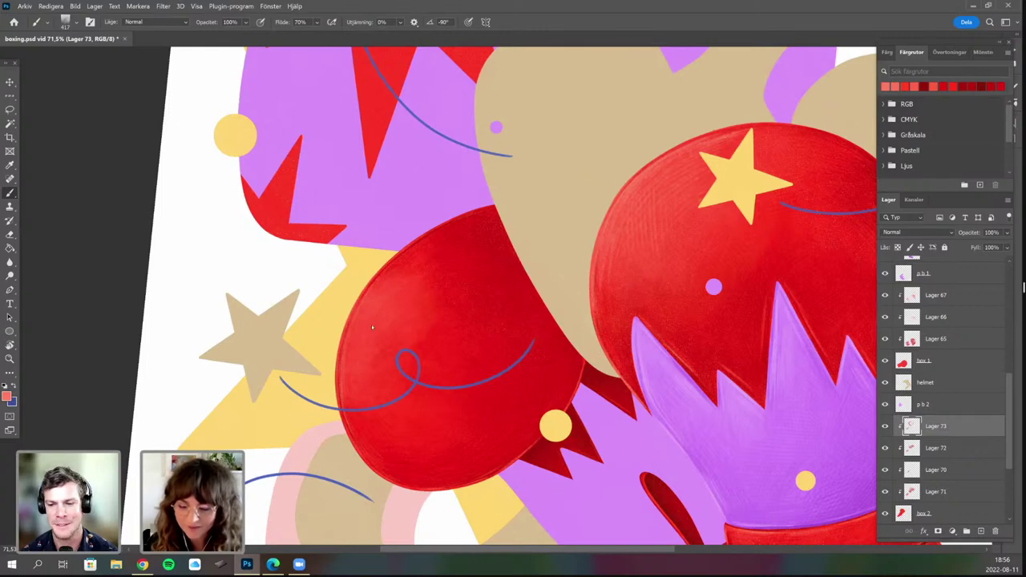
mouse_move(390, 403)
mouse_down()
mouse_move(401, 433)
mouse_move(440, 265)
mouse_up()
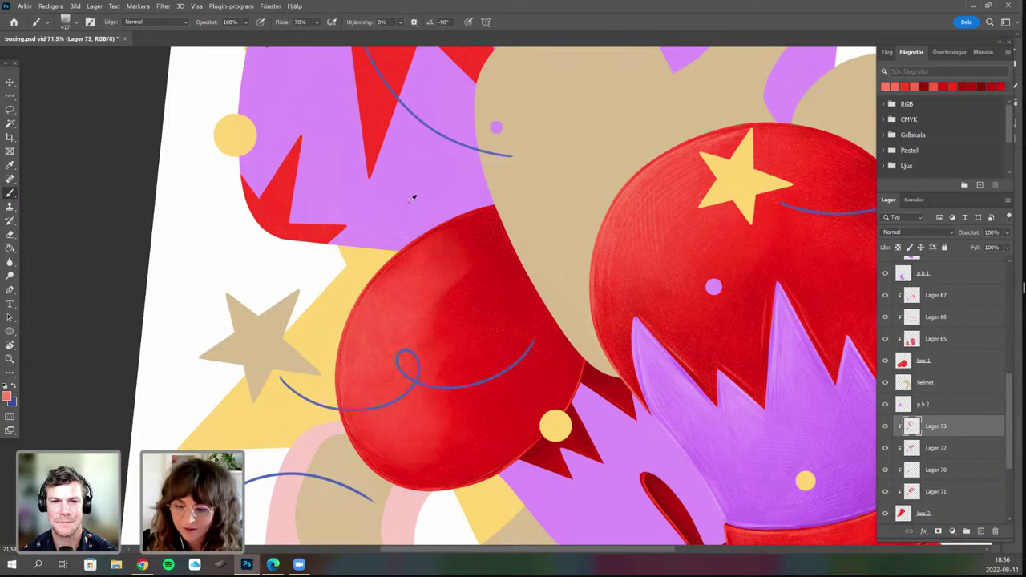
Sample the rear glove's red, switch to the smaller textured brush angled at 38°, and adjust the foreground colour to a more saturated red.
drag(414, 197, 364, 130)
drag(476, 295, 470, 293)
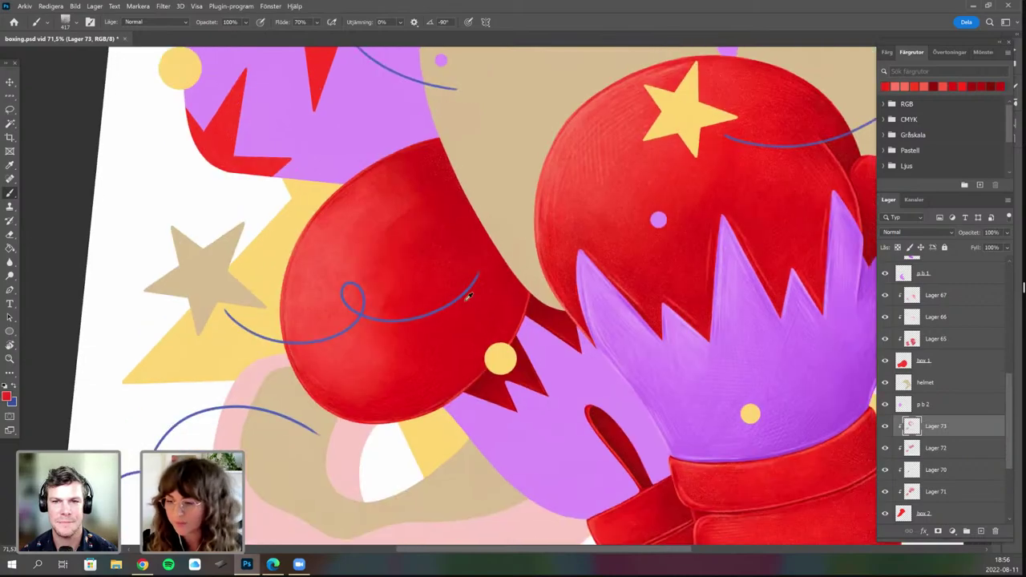
scroll(451, 305, up, 1)
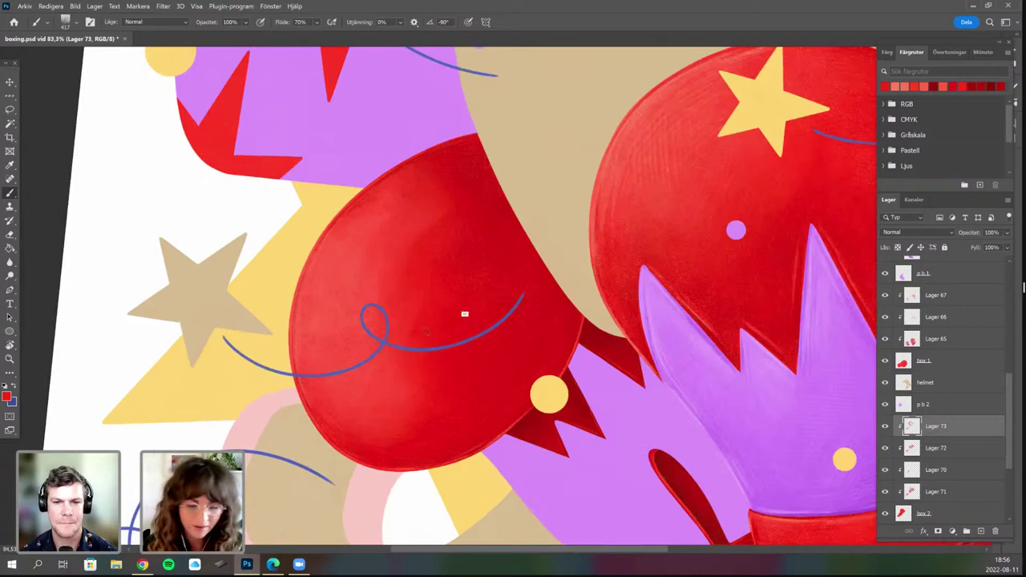
scroll(464, 314, up, 1)
right_click(454, 285)
key(n)
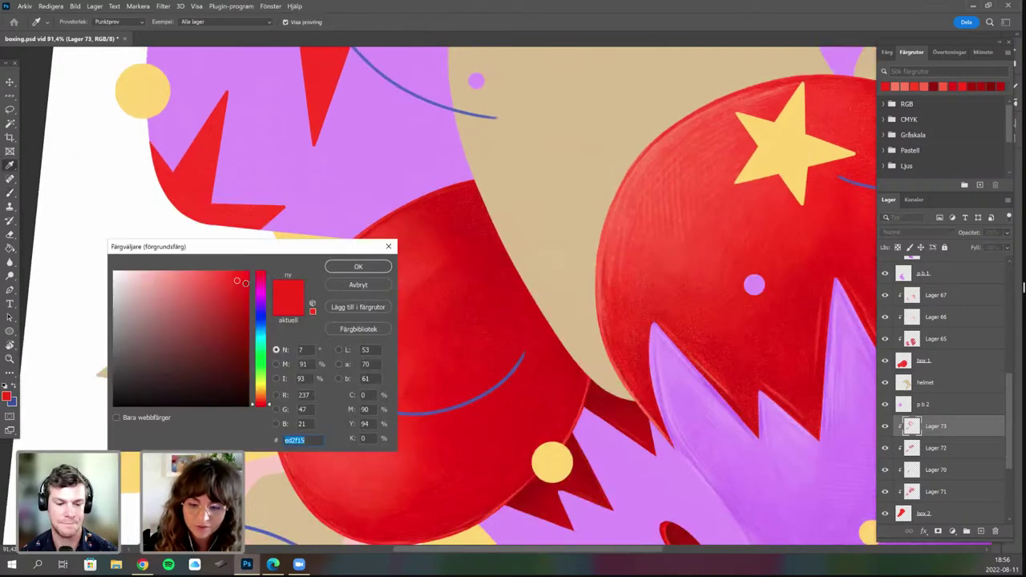
click(246, 283)
key(Return)
key(b)
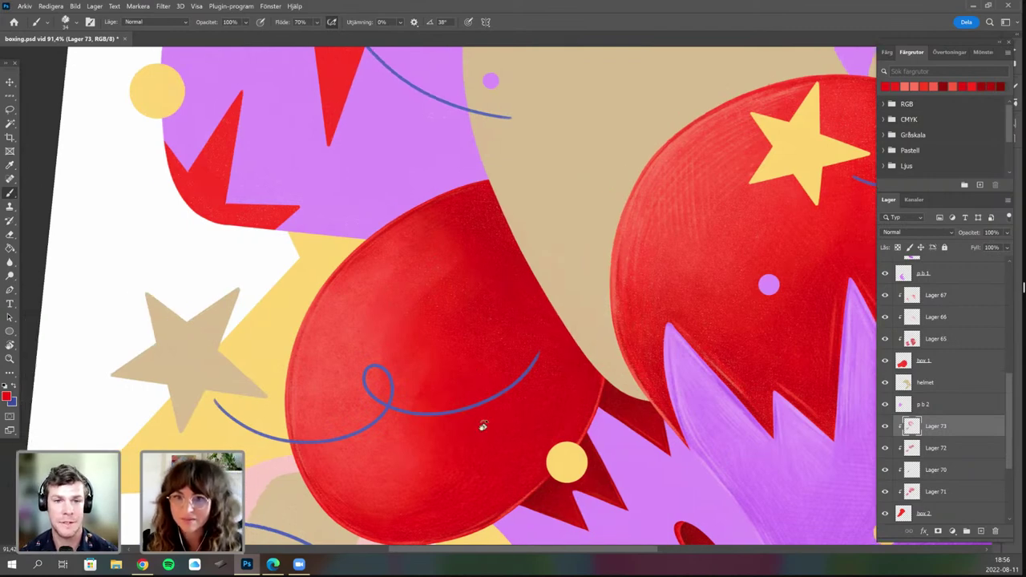
Blend the saturated red into the inner edge of the rear glove's highlight with textured strokes around the blue squiggle.
scroll(481, 424, left, 1)
key(r)
drag(453, 356, 441, 317)
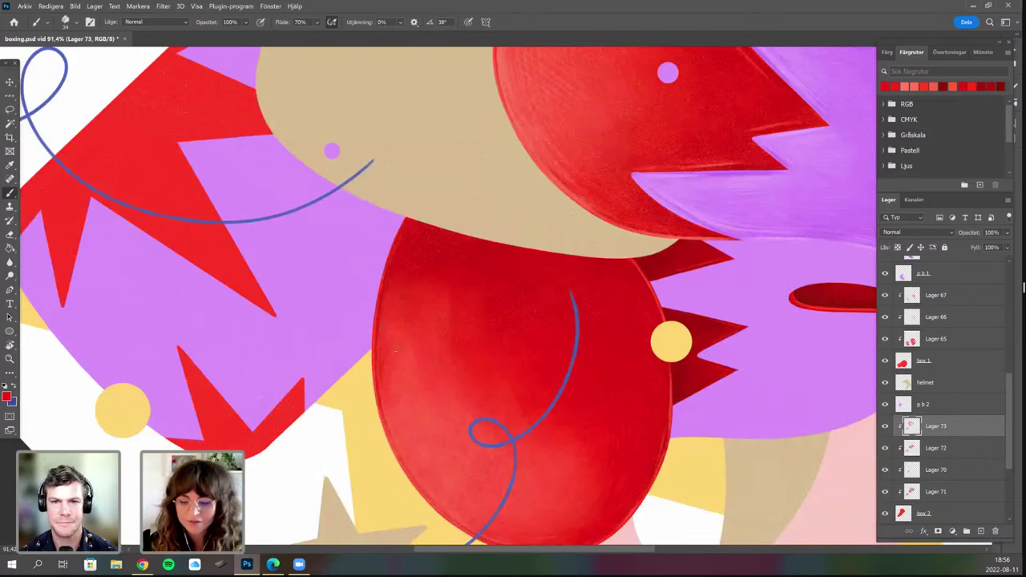
drag(396, 348, 397, 344)
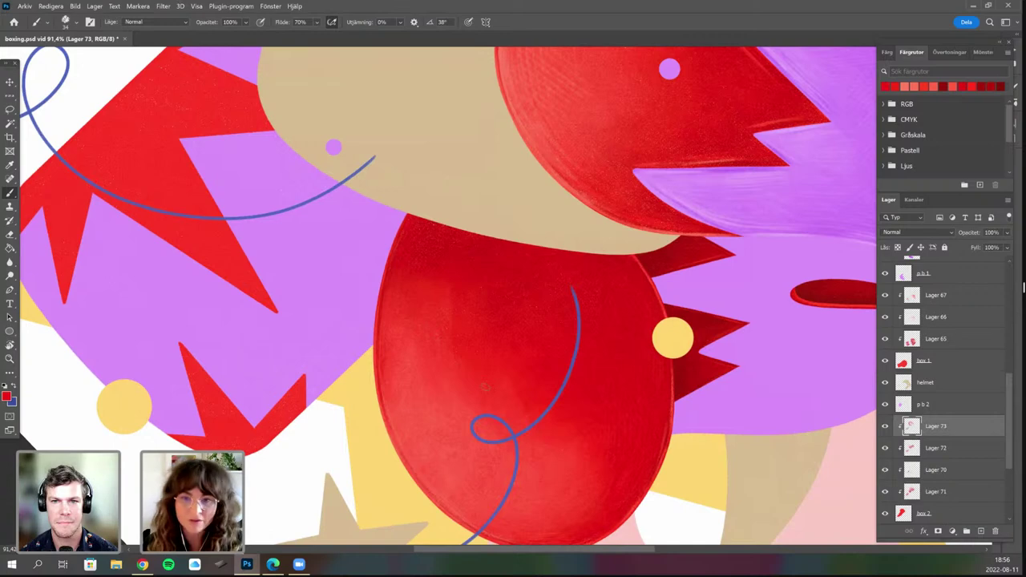
scroll(425, 463, down, 2)
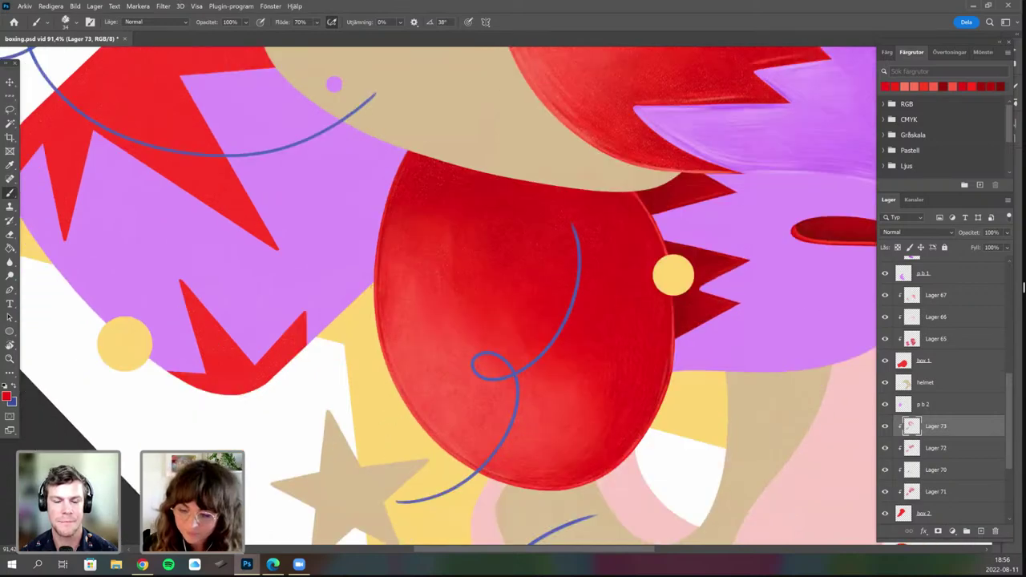
Continue the red textured strokes across the rear glove's lower highlight and middle, rotating the canvas to follow the rounded form.
key(r)
drag(365, 315, 380, 230)
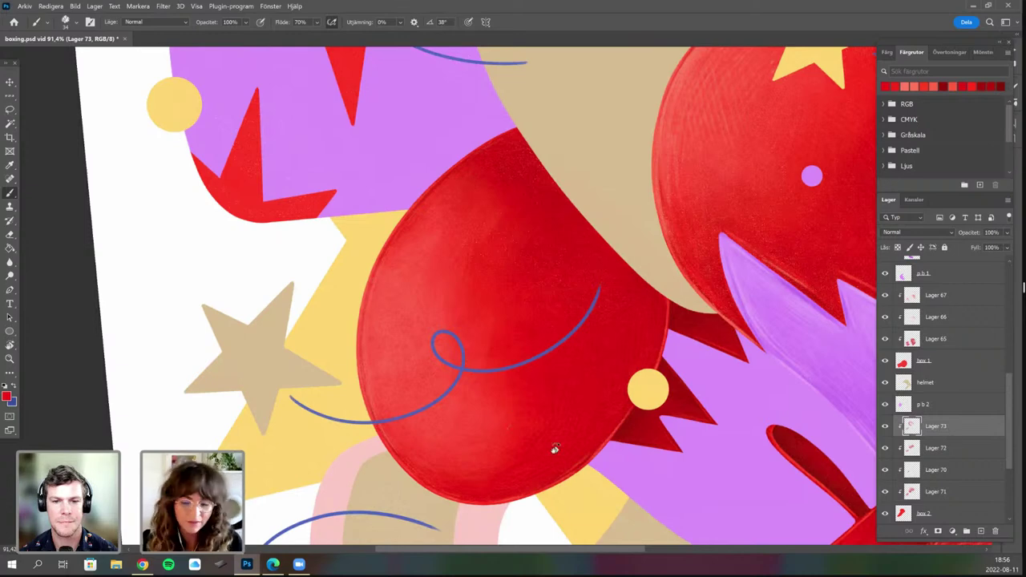
drag(291, 480, 288, 474)
key(r)
drag(341, 358, 388, 167)
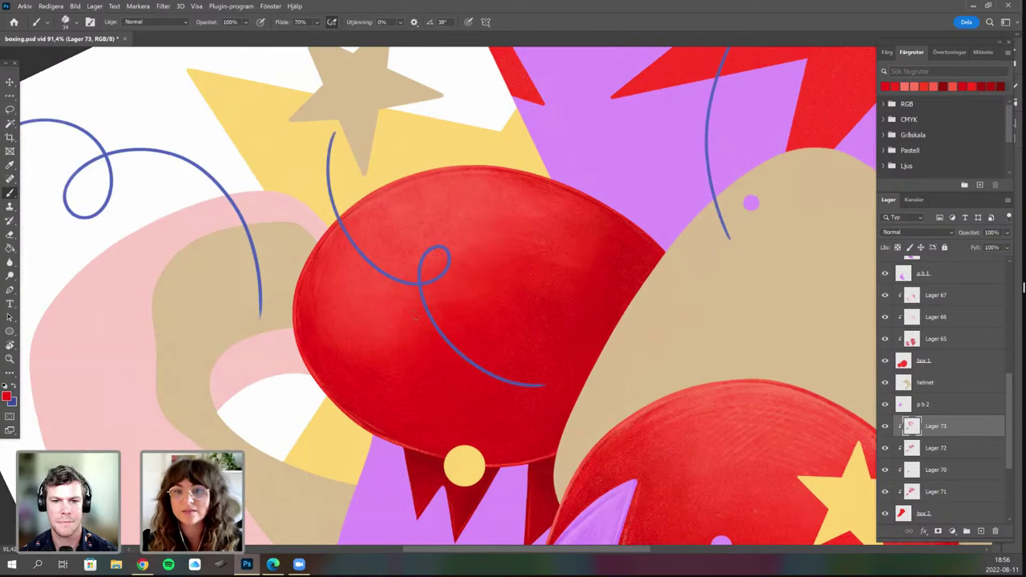
drag(413, 448, 458, 447)
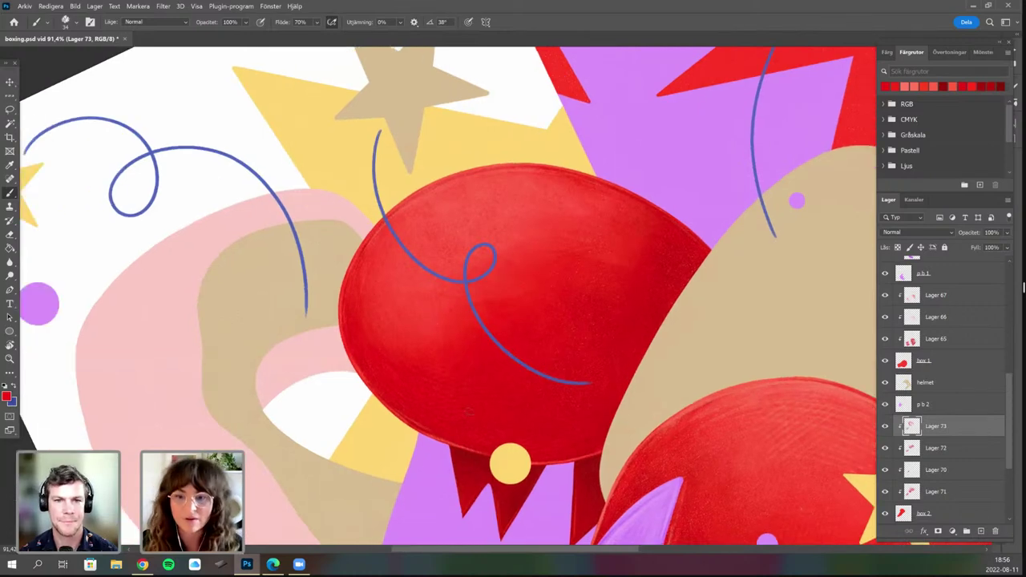
key(r)
drag(403, 264, 434, 221)
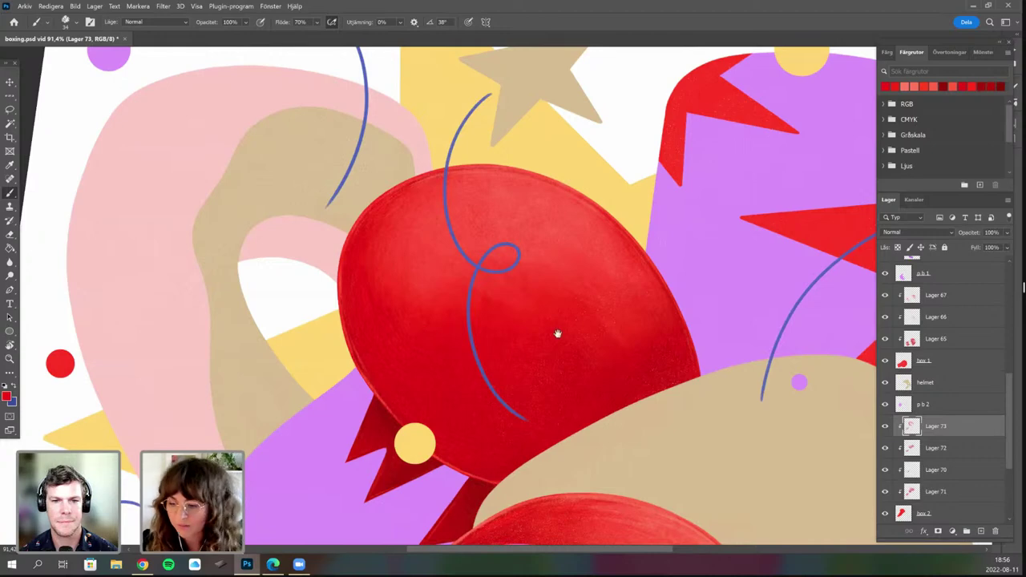
drag(582, 302, 545, 318)
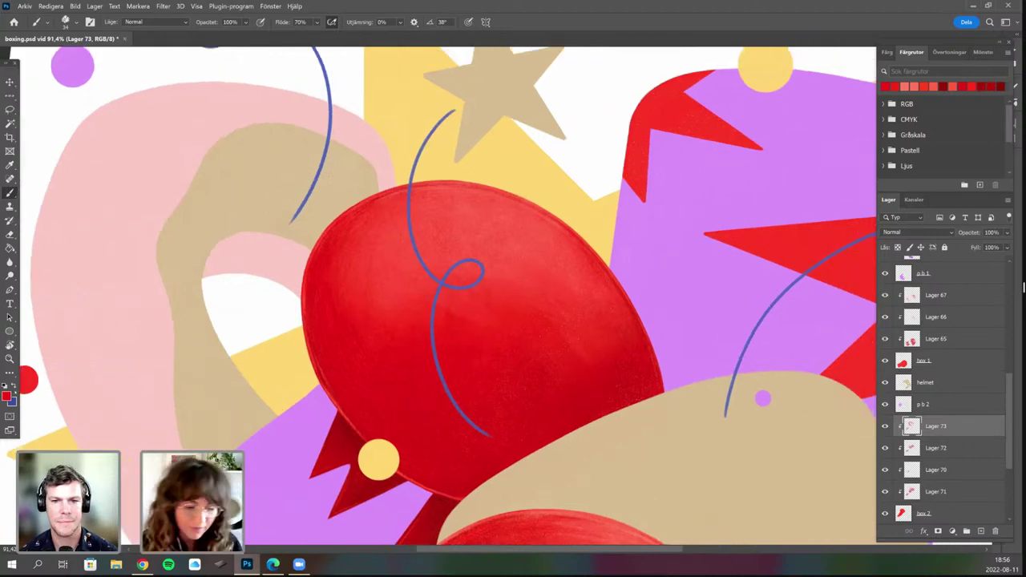
Set the foreground colour to a lighter coral red and add textured strokes to the rear glove's highlight.
click(7, 396)
click(213, 277)
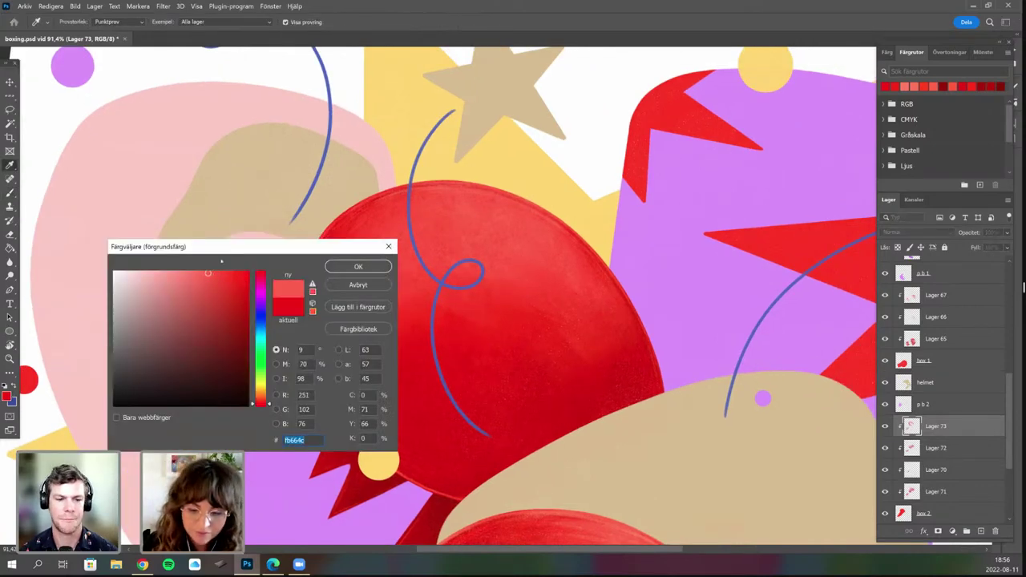
click(216, 272)
click(342, 269)
key(r)
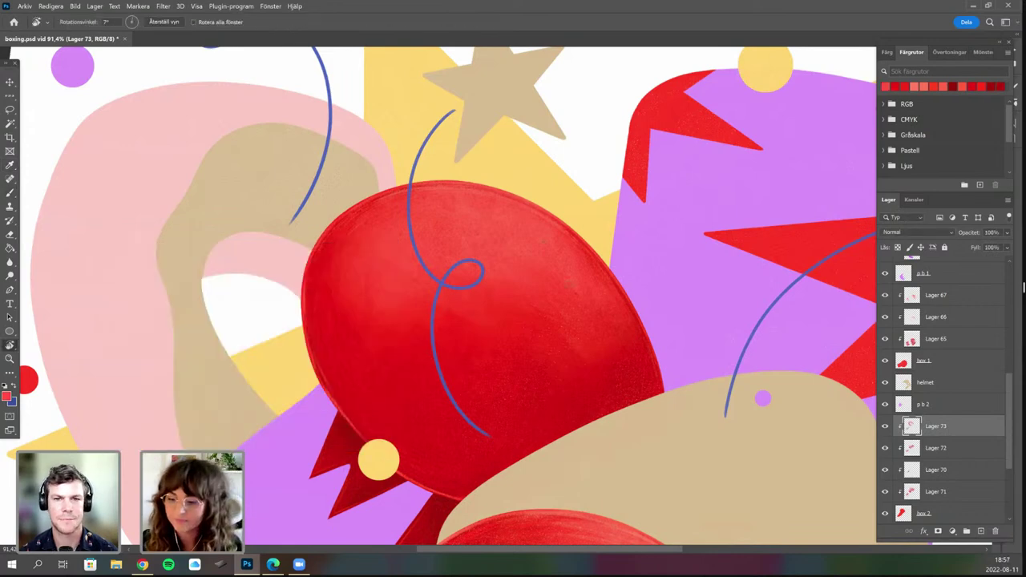
drag(545, 240, 557, 246)
key(b)
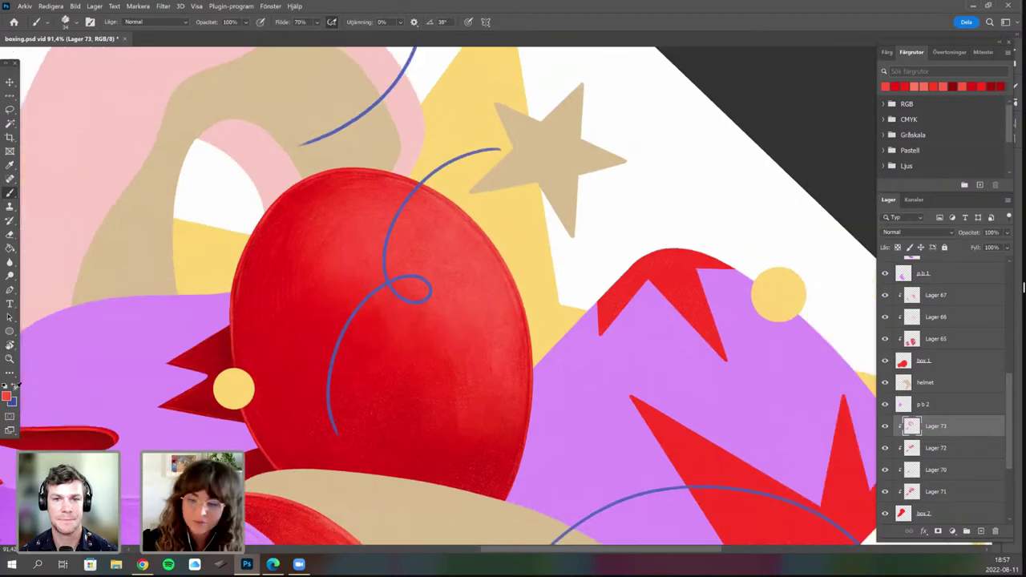
Change the foreground colour to the orange-red ff3e1c and brush it into the rear glove's midtones.
click(7, 396)
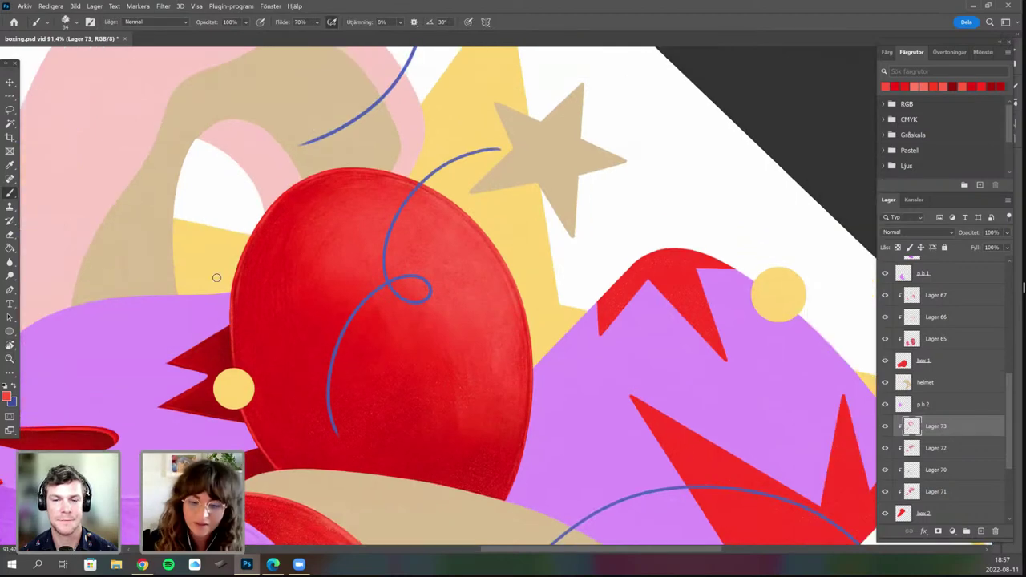
click(229, 280)
click(358, 266)
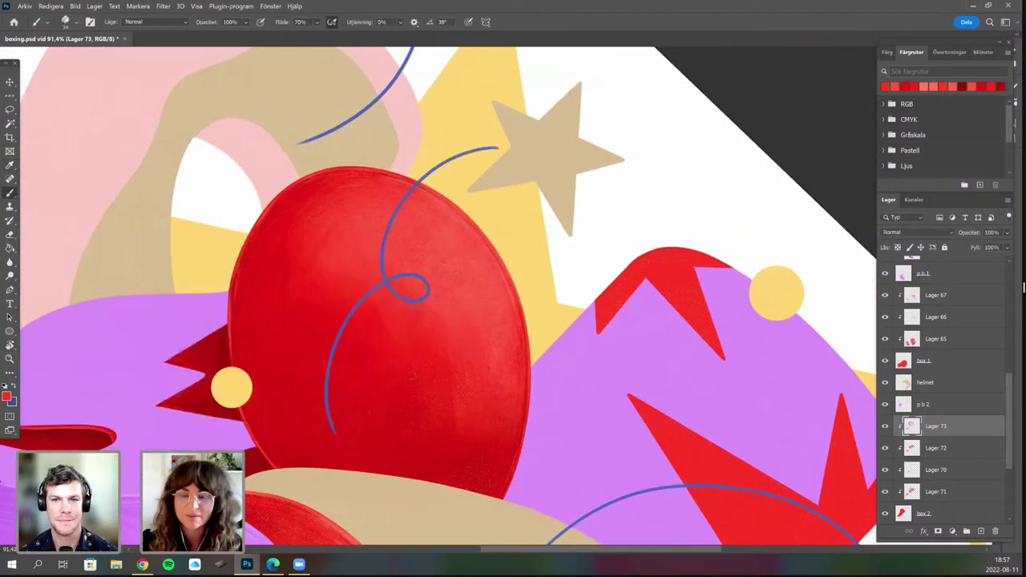
Set the foreground colour to a deeper red and work it into the rear glove's transition between highlight and shadow.
key(i)
click(7, 395)
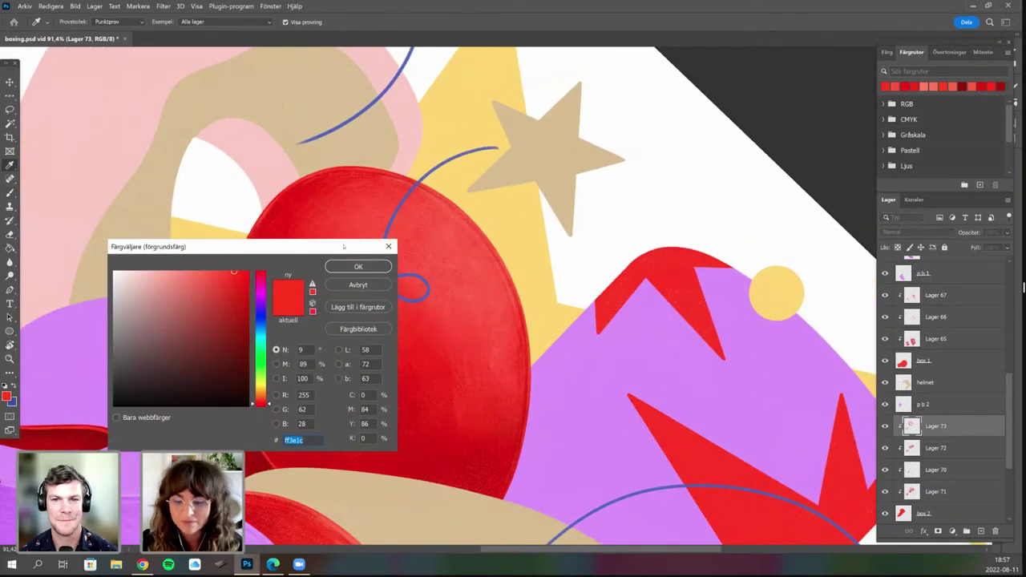
drag(287, 246, 300, 243)
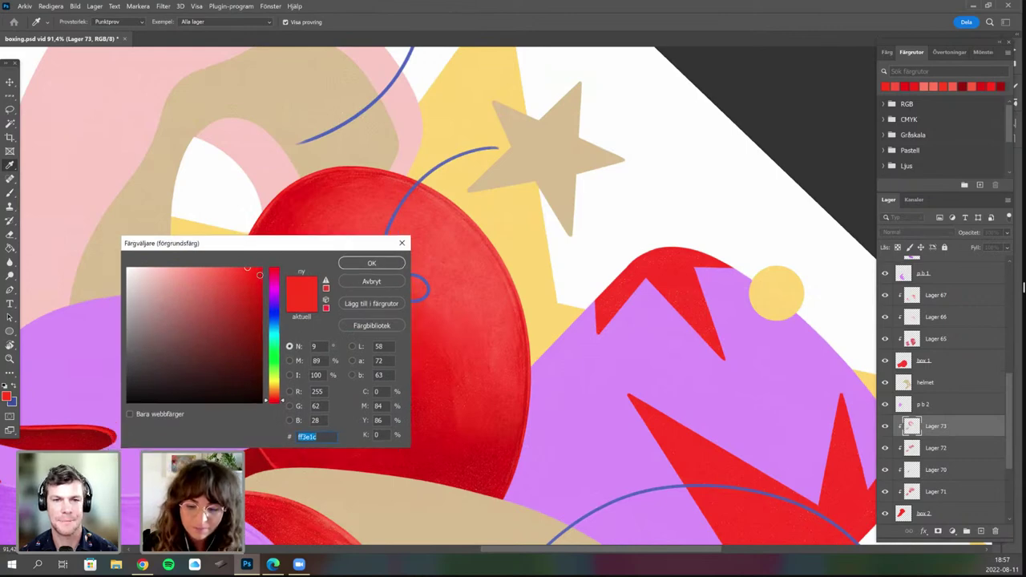
click(259, 275)
click(351, 264)
key(b)
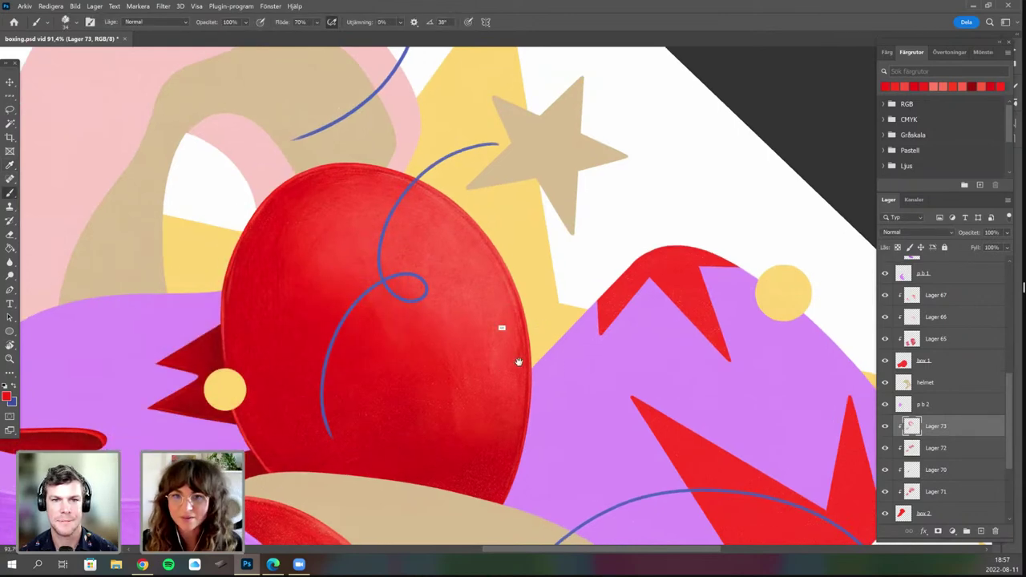
key(ctrl+plus)
drag(463, 312, 442, 327)
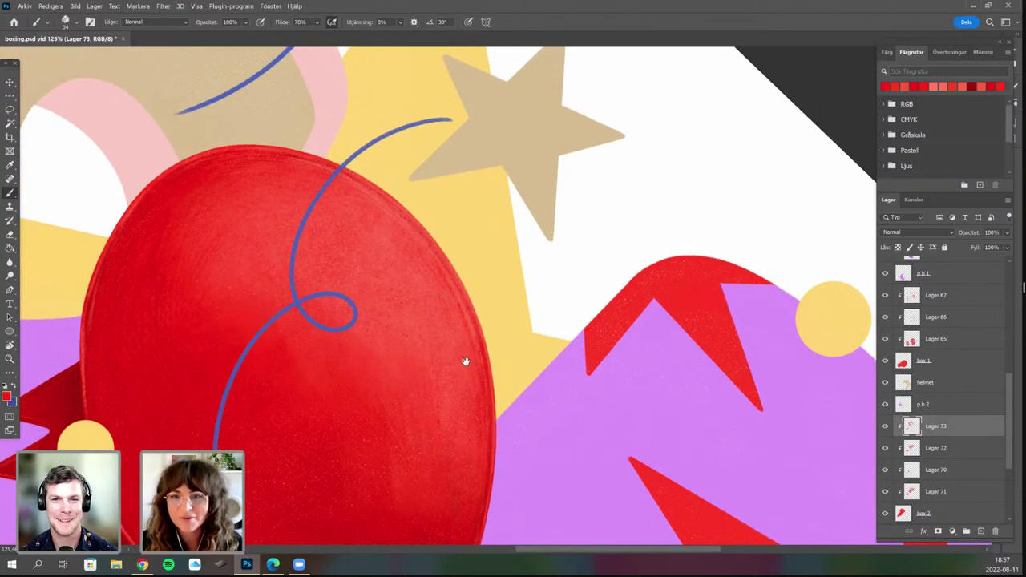
scroll(478, 367, down, 1)
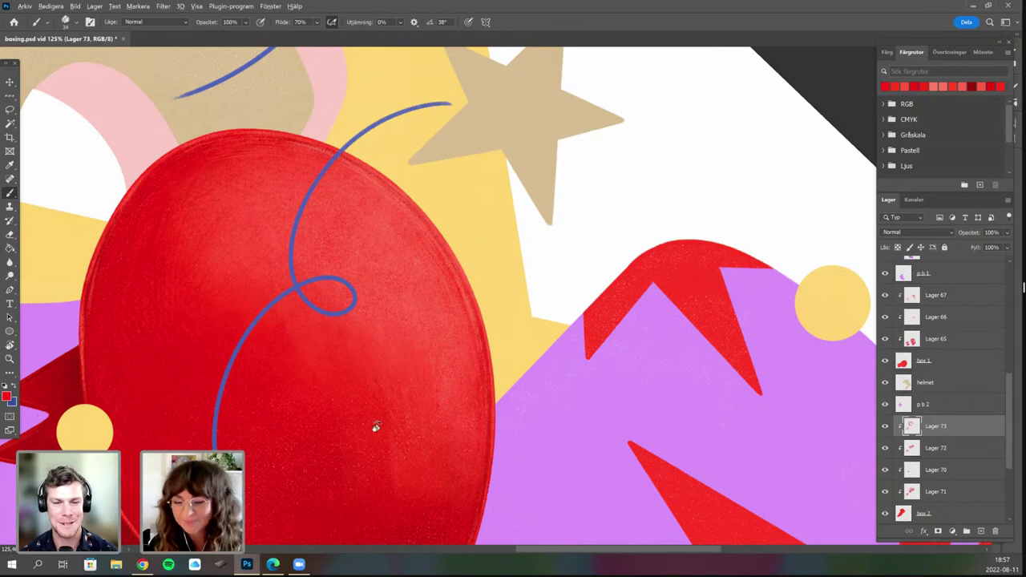
Set the foreground colour to the light coral ff7f5c and brush textured highlights along the rear glove's upper rounded edge.
scroll(465, 412, down, 3)
key(r)
drag(436, 356, 452, 348)
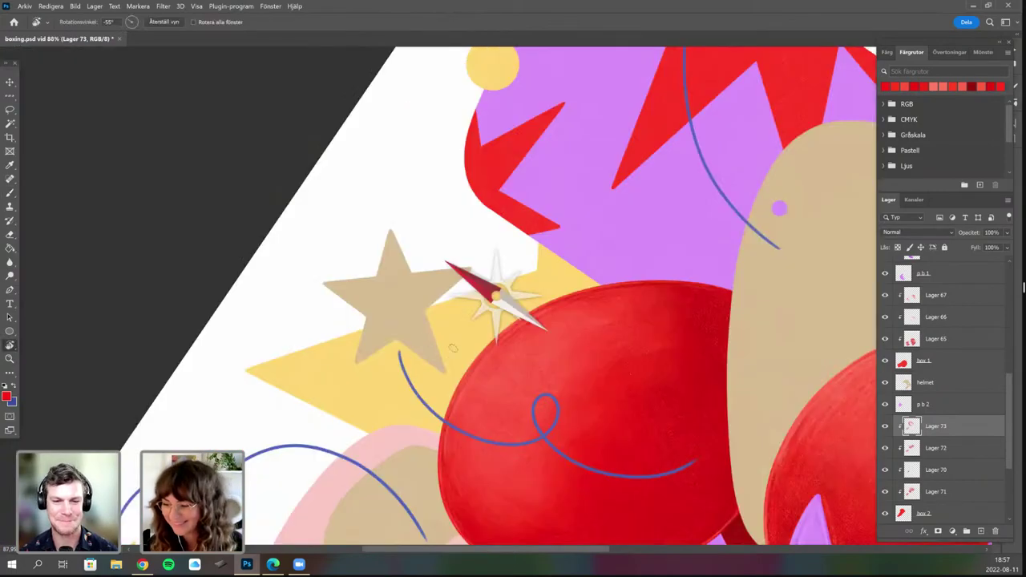
drag(153, 394, 58, 310)
key(n)
click(224, 271)
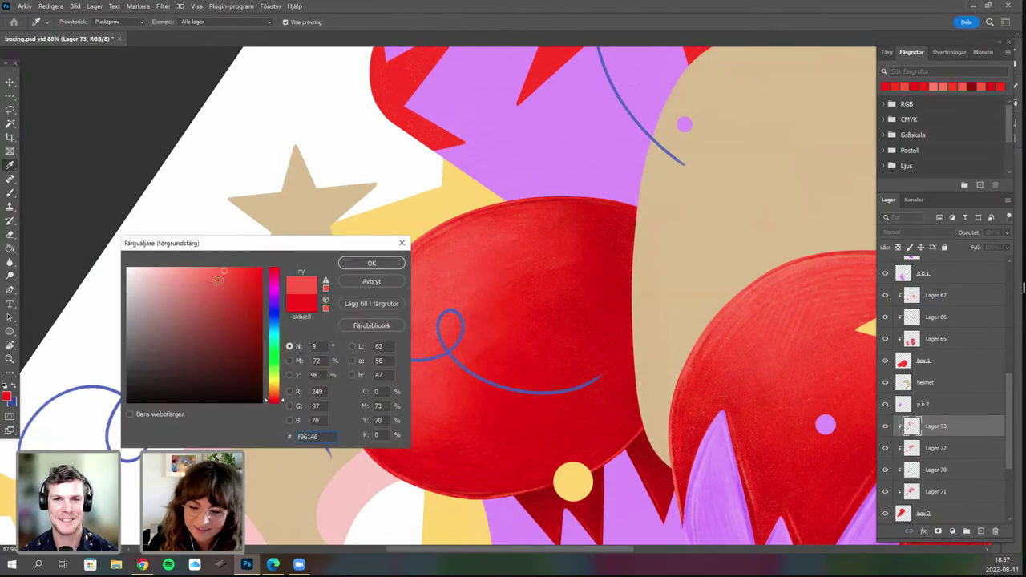
click(214, 265)
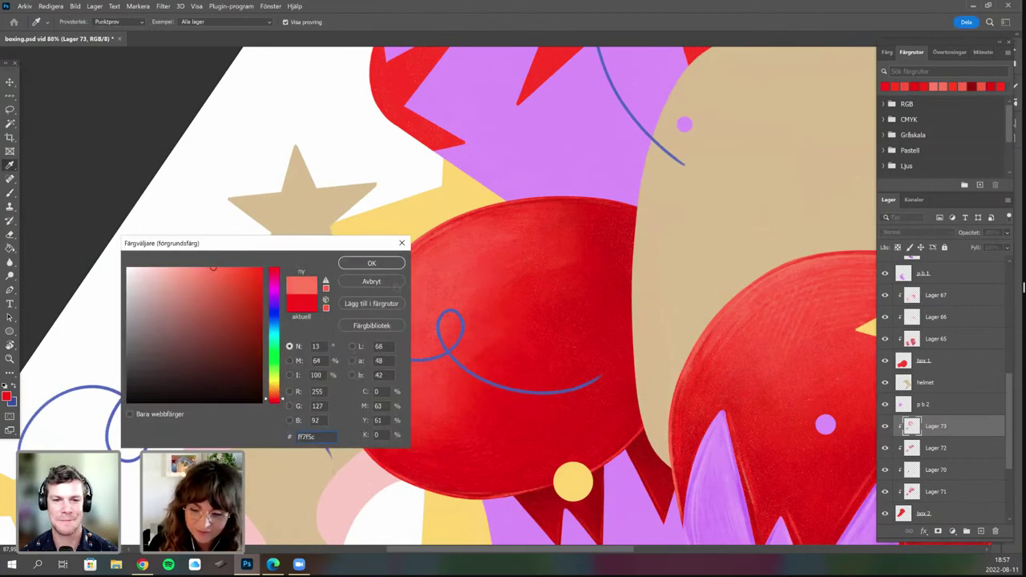
key(Return)
key(b)
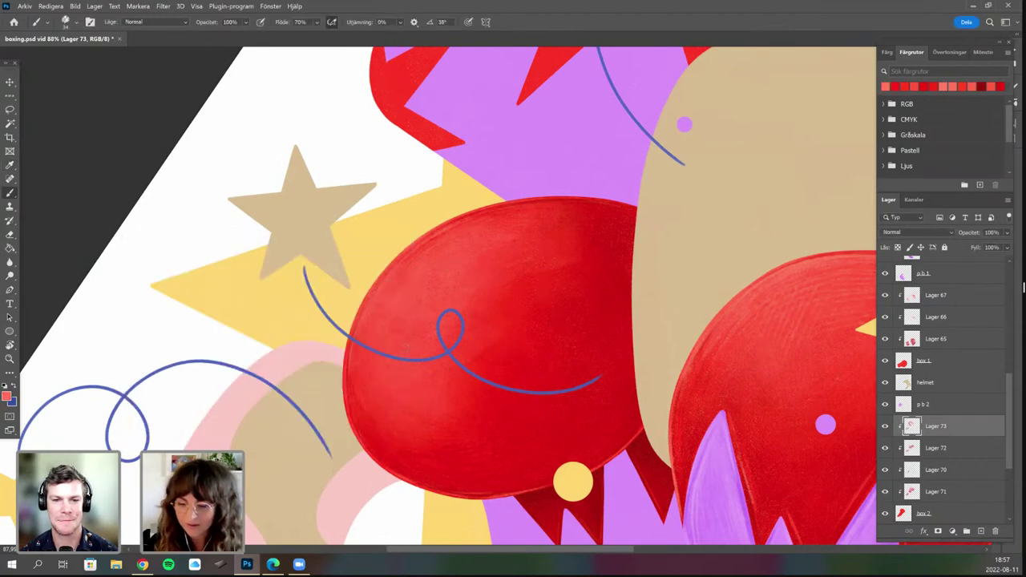
drag(398, 285, 391, 307)
scroll(408, 294, up, 2)
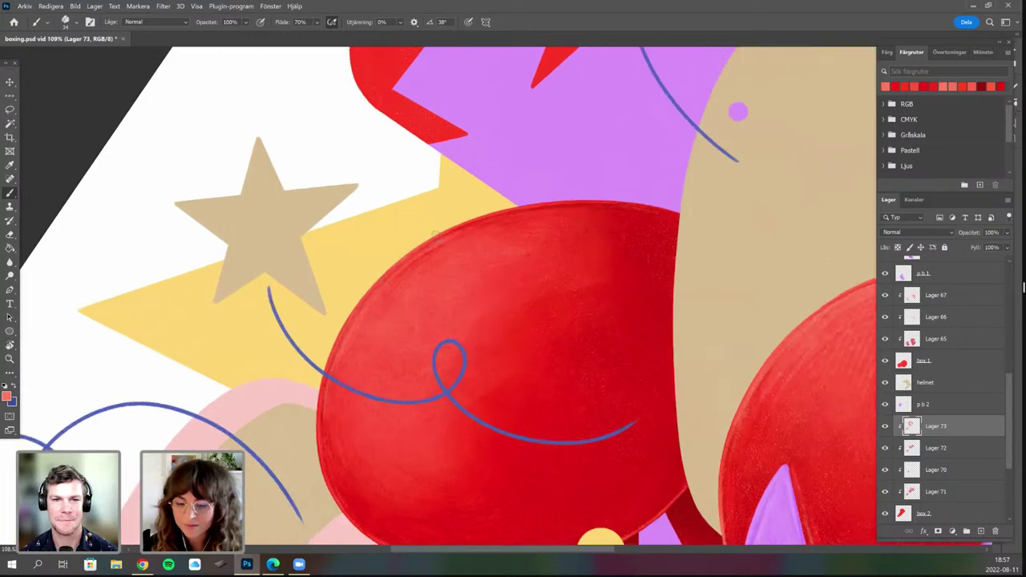
drag(462, 288, 477, 269)
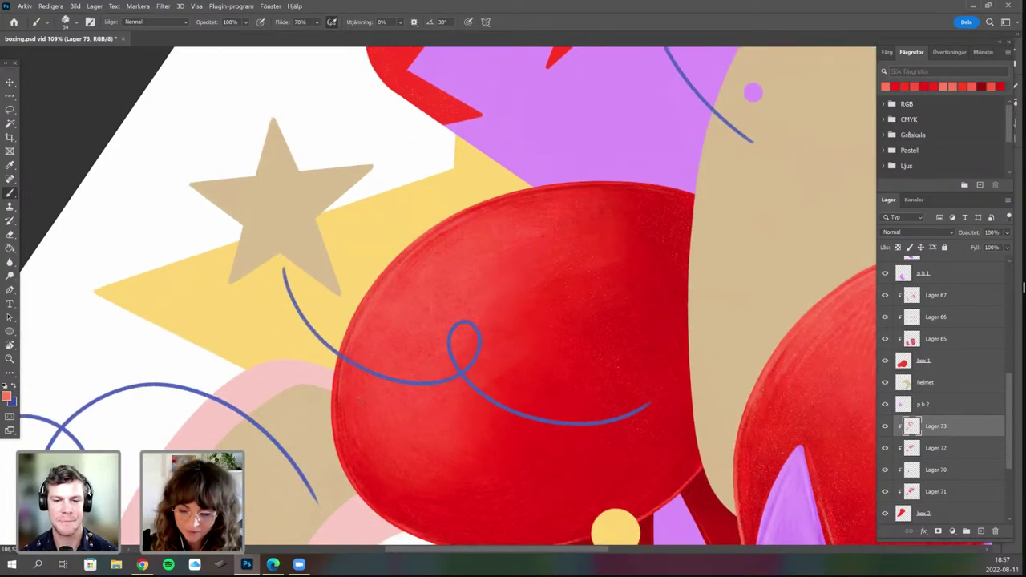
drag(415, 270, 439, 238)
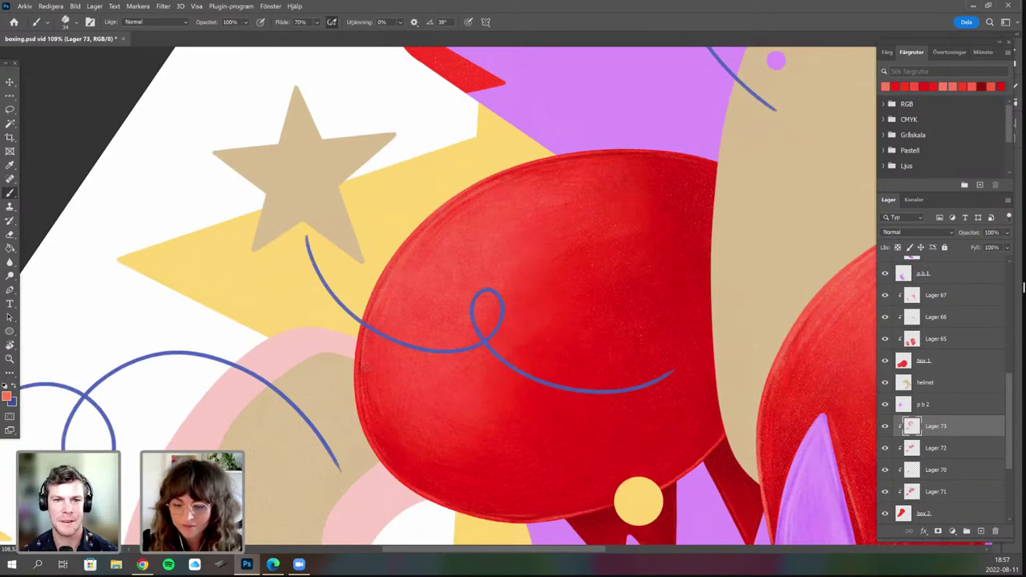
Examine the rear glove's shading against the front glove, then check its lower edge, jagged trim and thumb opening.
scroll(500, 360, down, 3)
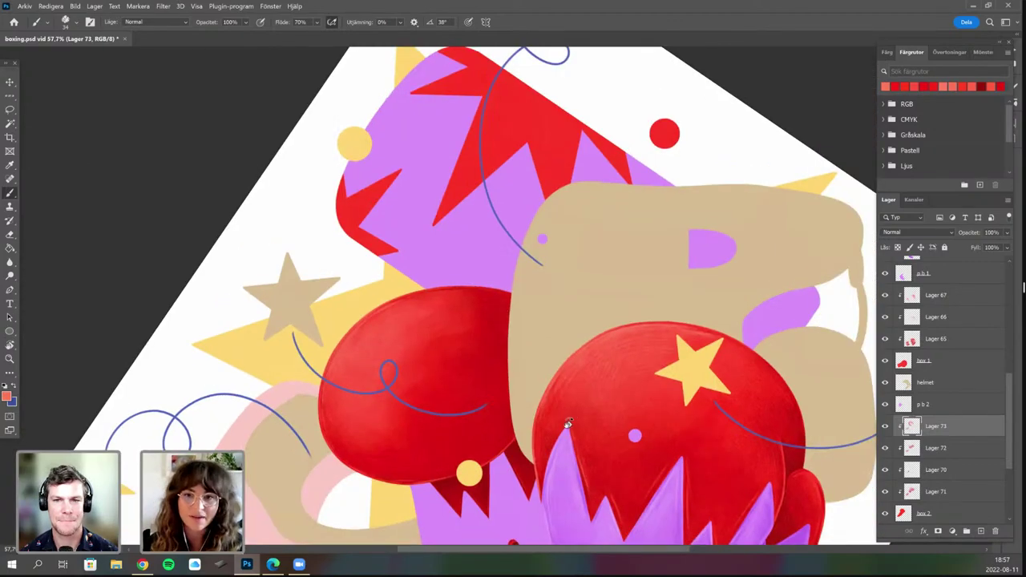
key(r)
drag(521, 445, 462, 446)
drag(558, 430, 580, 408)
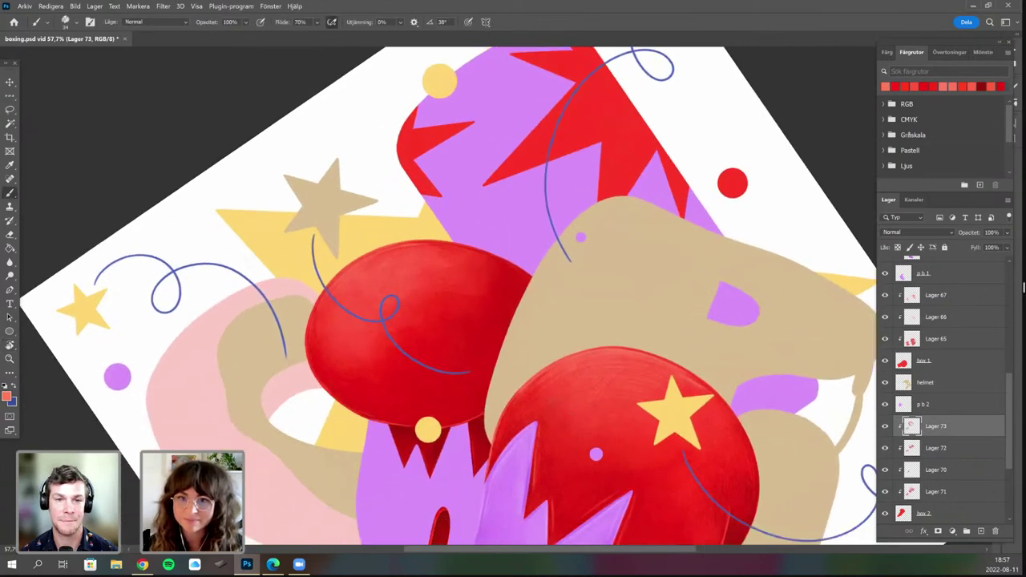
scroll(502, 328, up, 2)
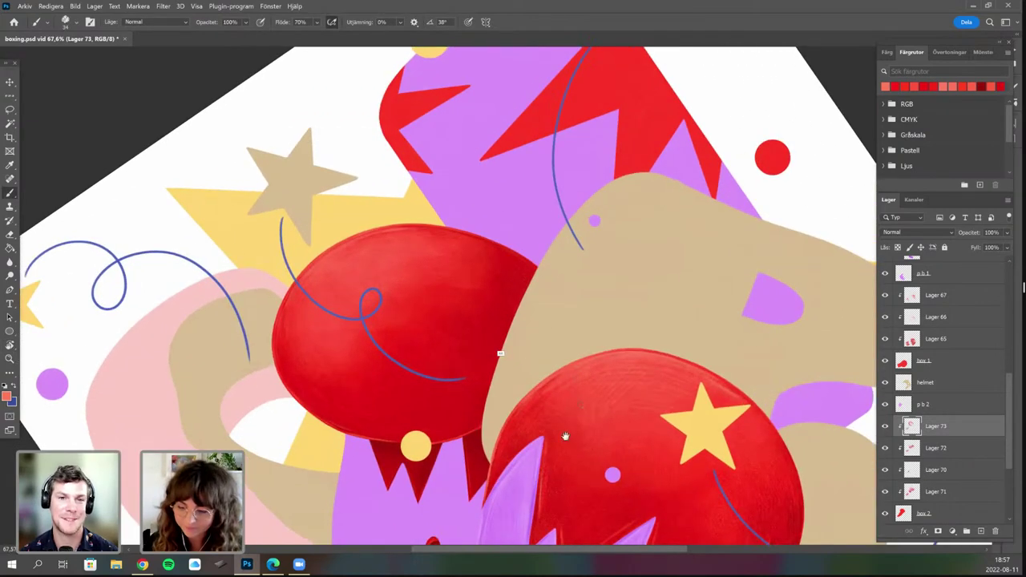
drag(503, 327, 527, 314)
drag(362, 275, 348, 149)
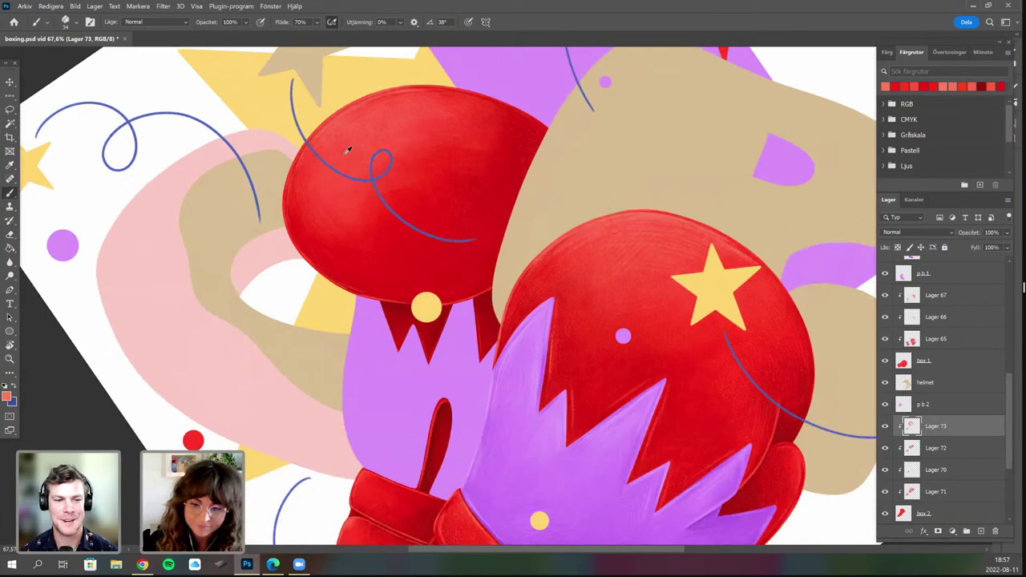
scroll(471, 331, up, 6)
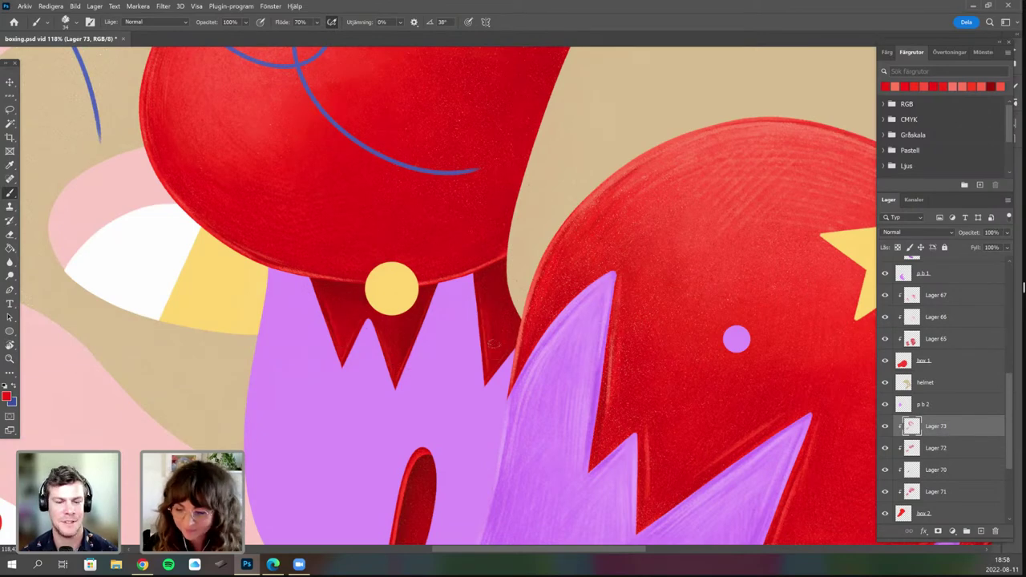
scroll(444, 355, down, 1)
scroll(433, 418, down, 5)
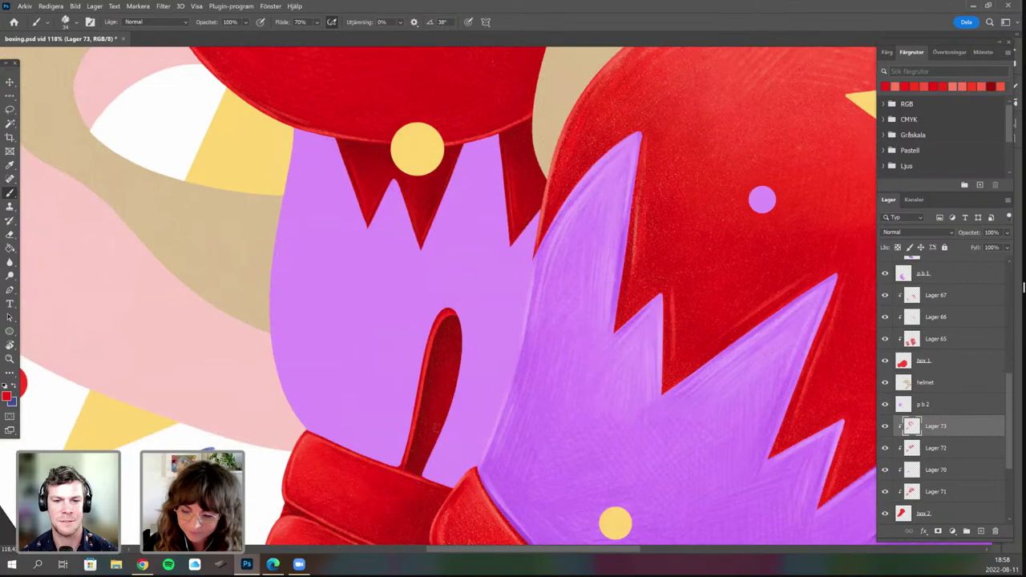
scroll(413, 342, down, 1)
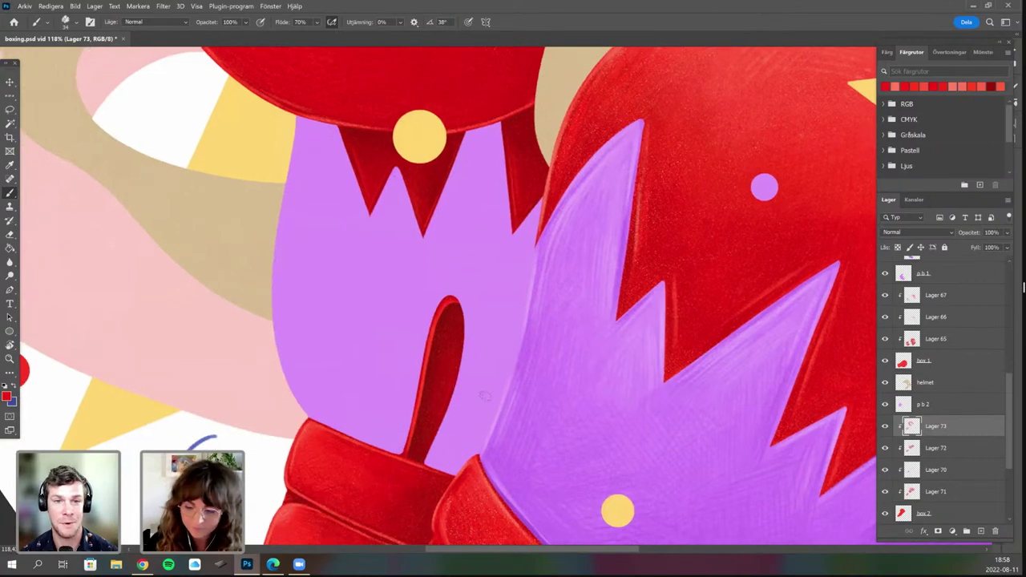
scroll(484, 395, down, 4)
Switch the foreground colour back to light coral and work highlights into the rear glove's cuff, rotating the canvas to suit.
click(893, 85)
key(r)
drag(368, 334, 361, 286)
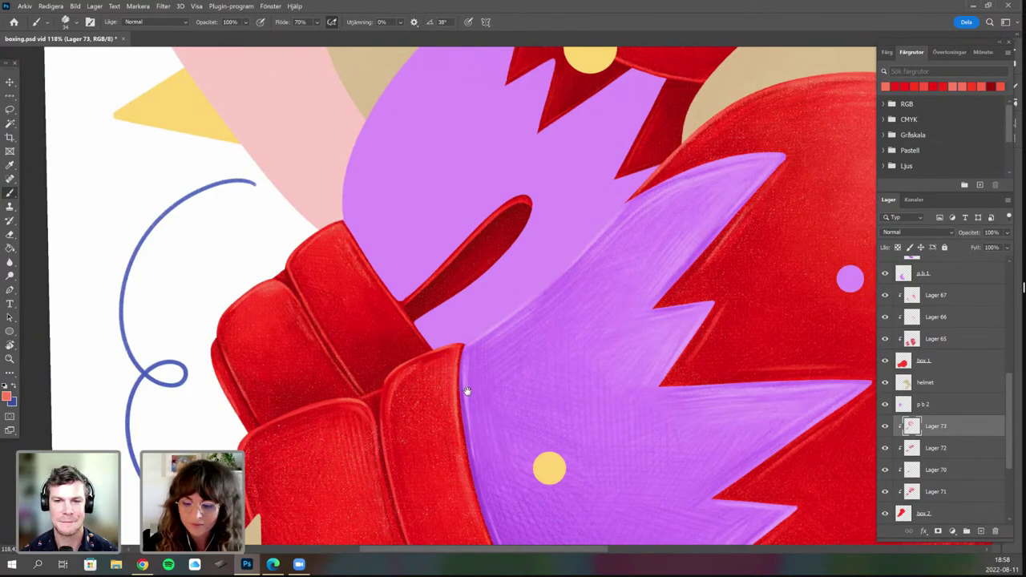
drag(468, 382, 480, 372)
scroll(458, 384, down, 3)
key(r)
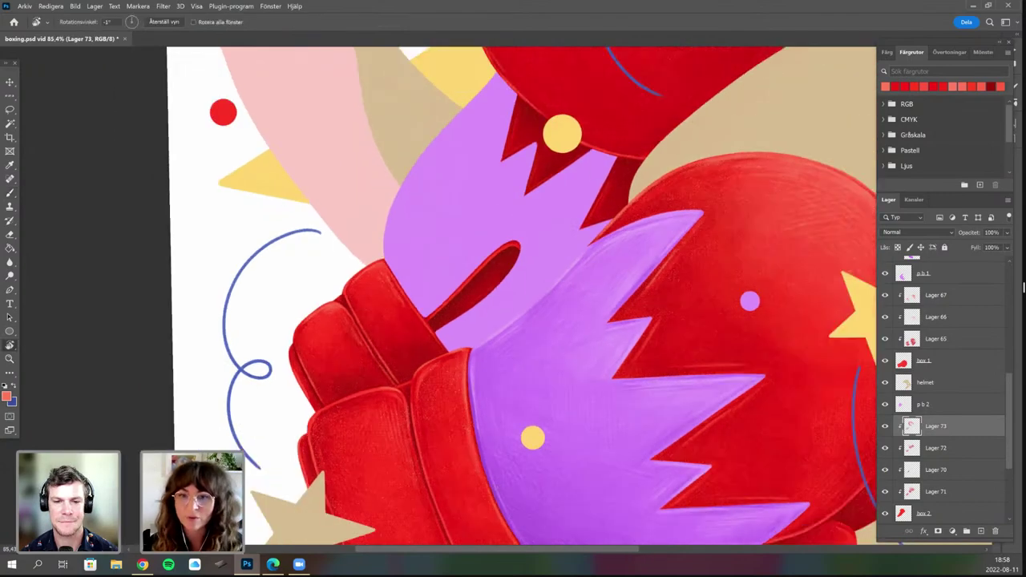
drag(511, 374, 540, 361)
key(b)
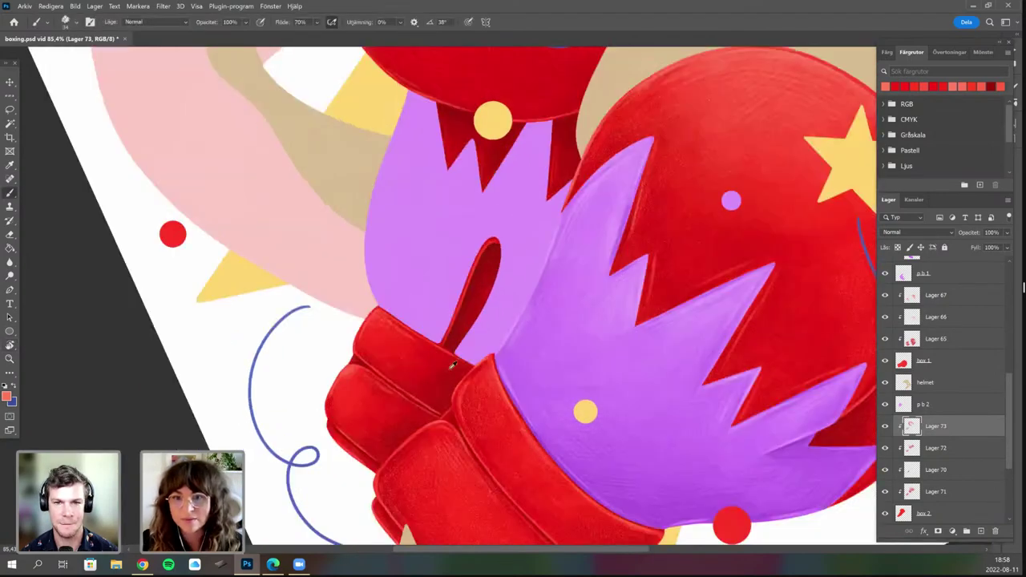
Switch to the size 23 brush with 100% flow and add fine coral highlight strokes to the rear glove's cuff panels.
scroll(458, 375, up, 1)
scroll(461, 320, up, 3)
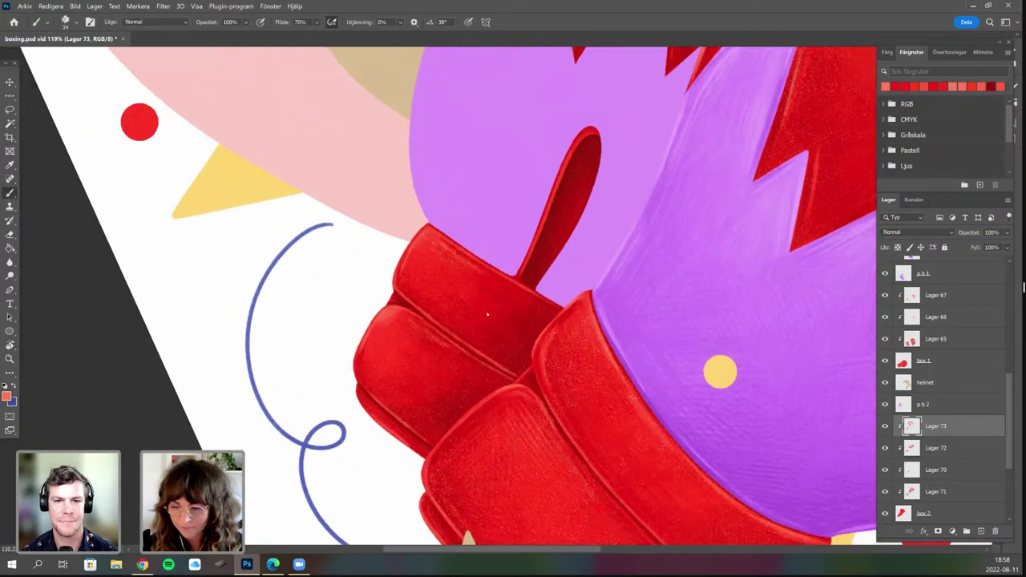
right_click(462, 322)
key(Escape)
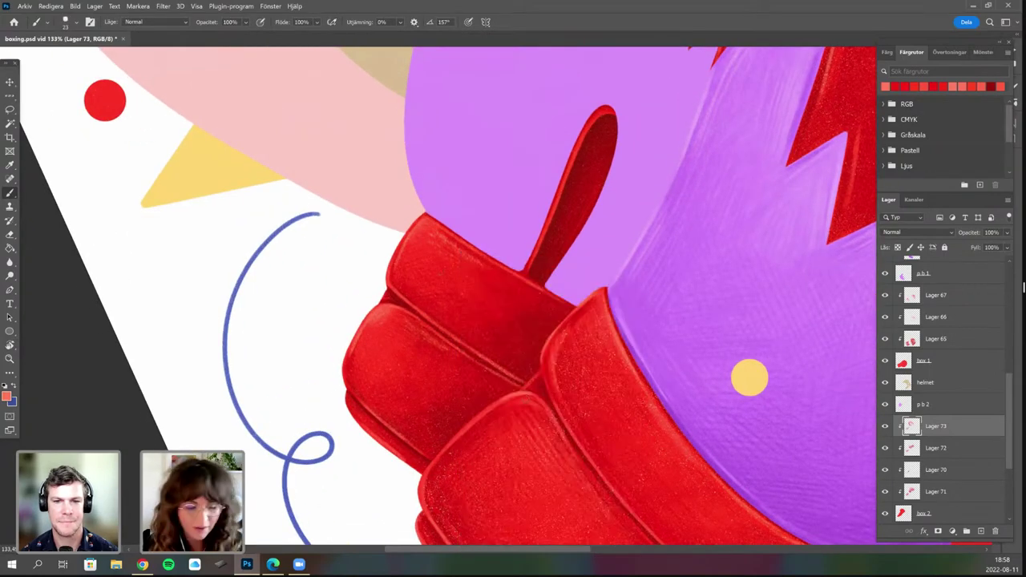
key(r)
drag(442, 432, 469, 422)
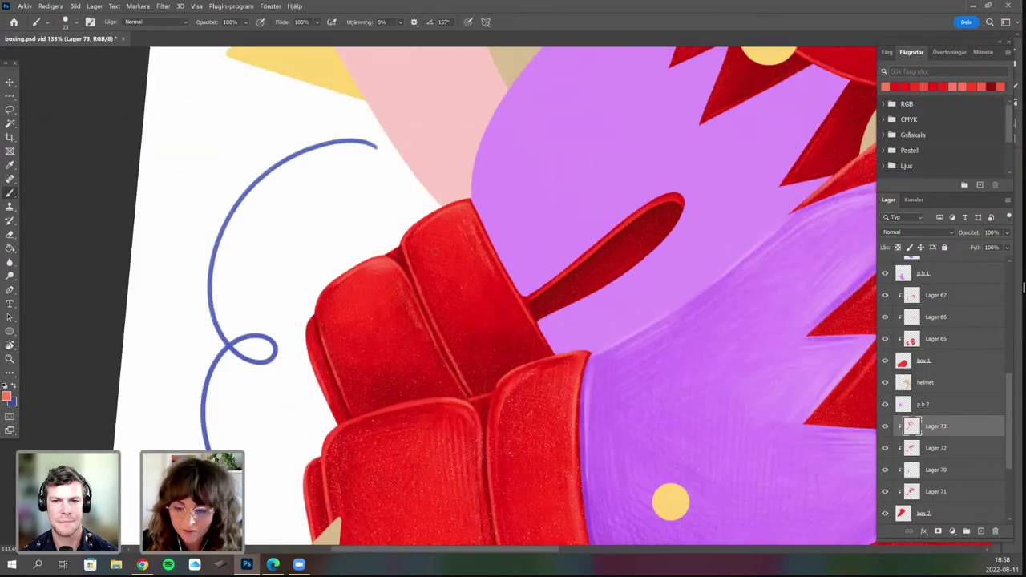
scroll(529, 297, up, 2)
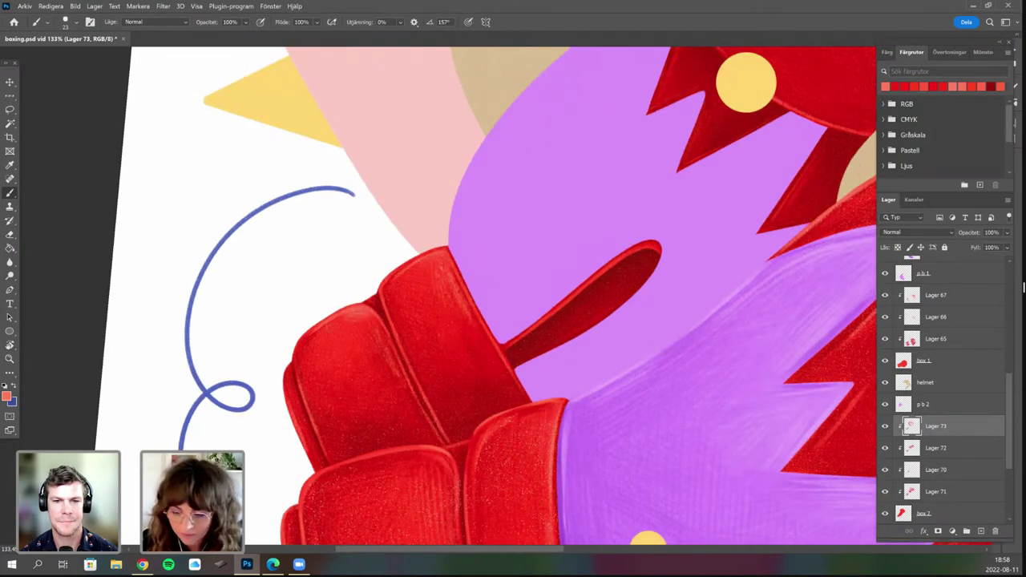
key(r)
drag(434, 493, 399, 474)
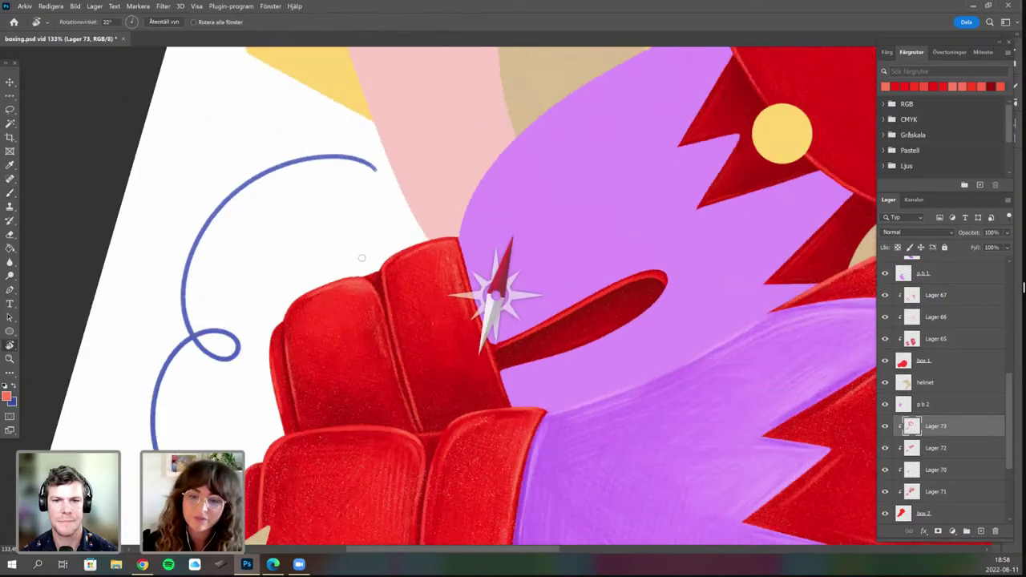
drag(353, 263, 373, 259)
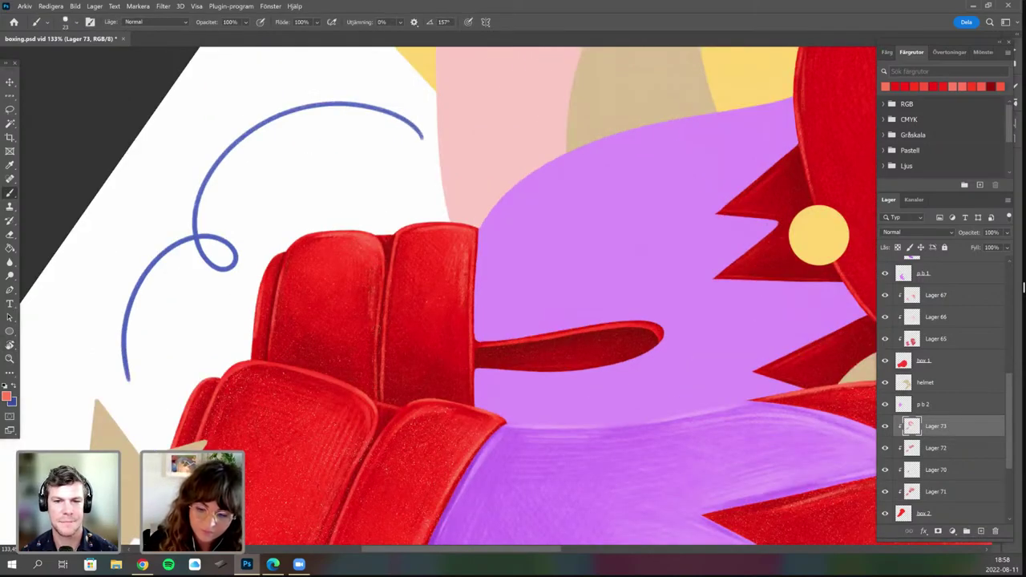
Check the cuff within the whole illustration and sample a dark red for the shadows in the rear cuff's folds.
scroll(513, 358, down, 5)
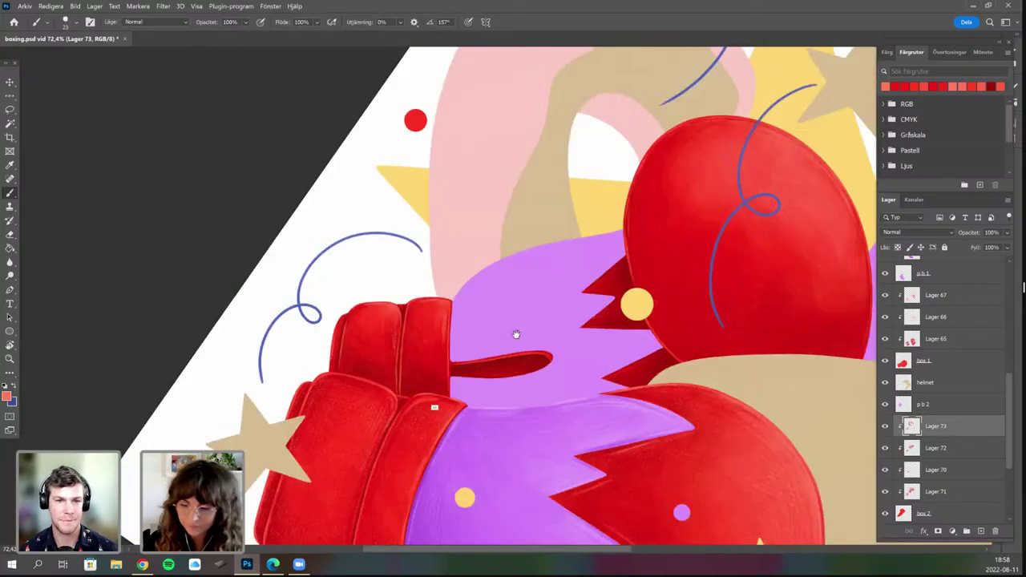
drag(500, 451, 509, 405)
key(r)
drag(431, 295, 427, 317)
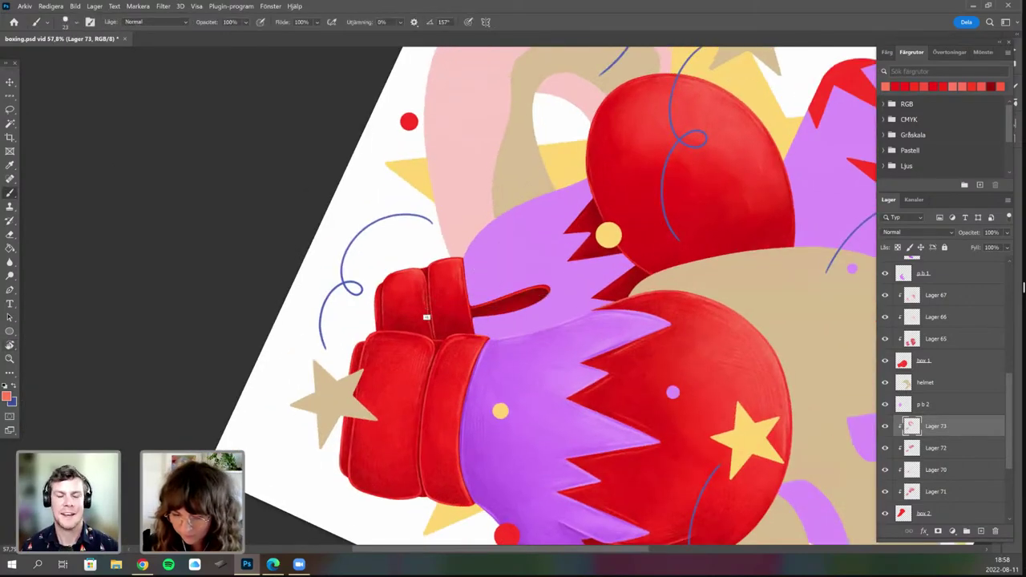
scroll(426, 318, down, 4)
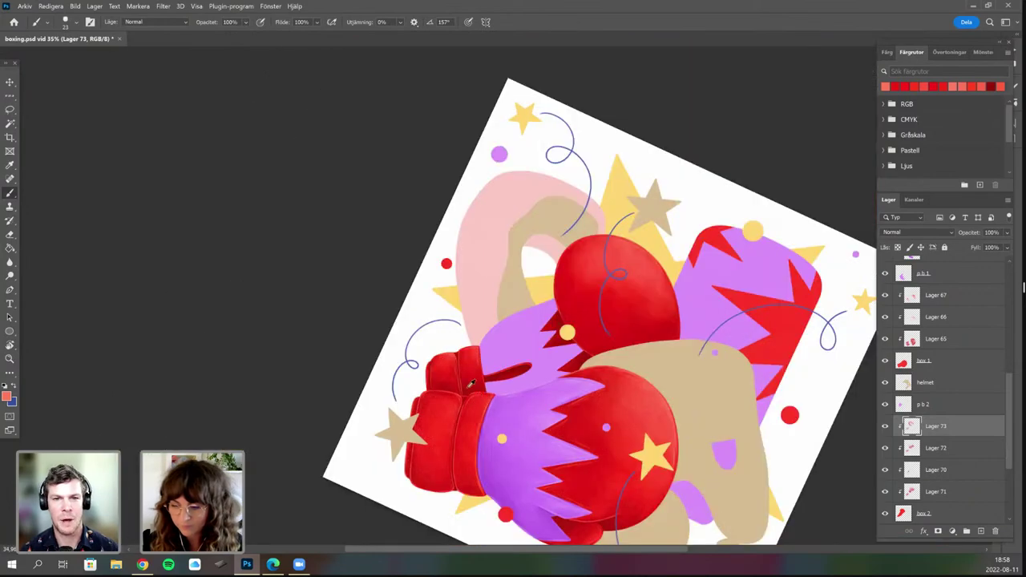
scroll(452, 329, up, 4)
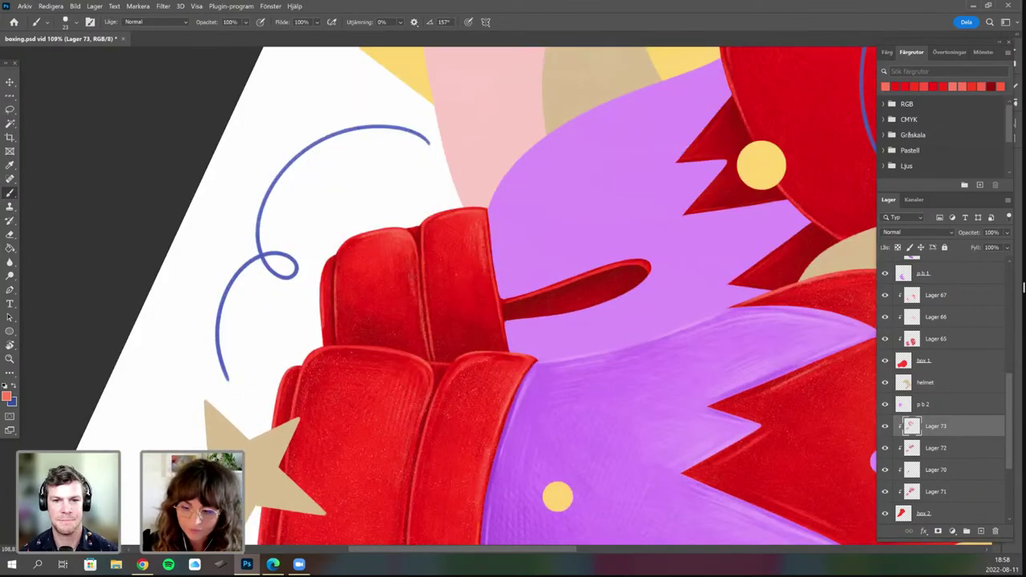
scroll(435, 276, up, 1)
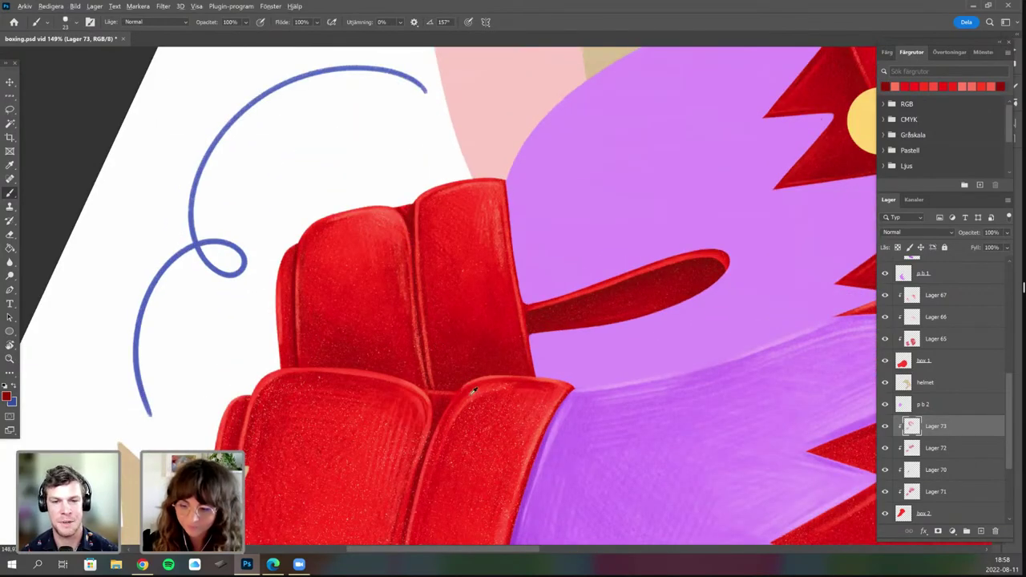
Examine the balance of highlights and shadows across both gloves in the full illustration and on the rear glove.
scroll(465, 385, down, 3)
key(r)
drag(568, 355, 585, 269)
mouse_move(599, 306)
mouse_down()
mouse_move(506, 385)
mouse_move(497, 411)
mouse_up()
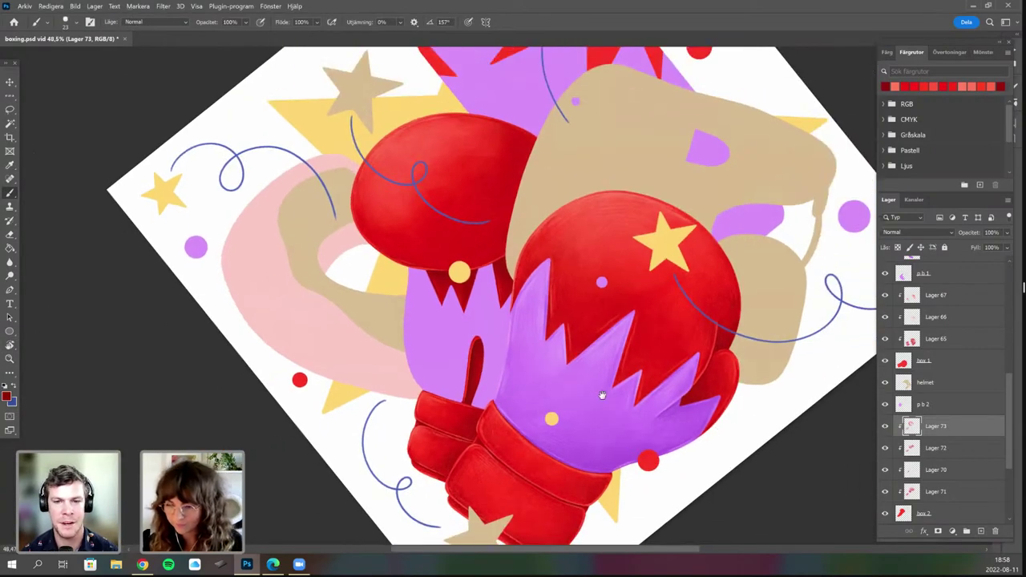
drag(544, 337, 533, 372)
scroll(533, 354, down, 1)
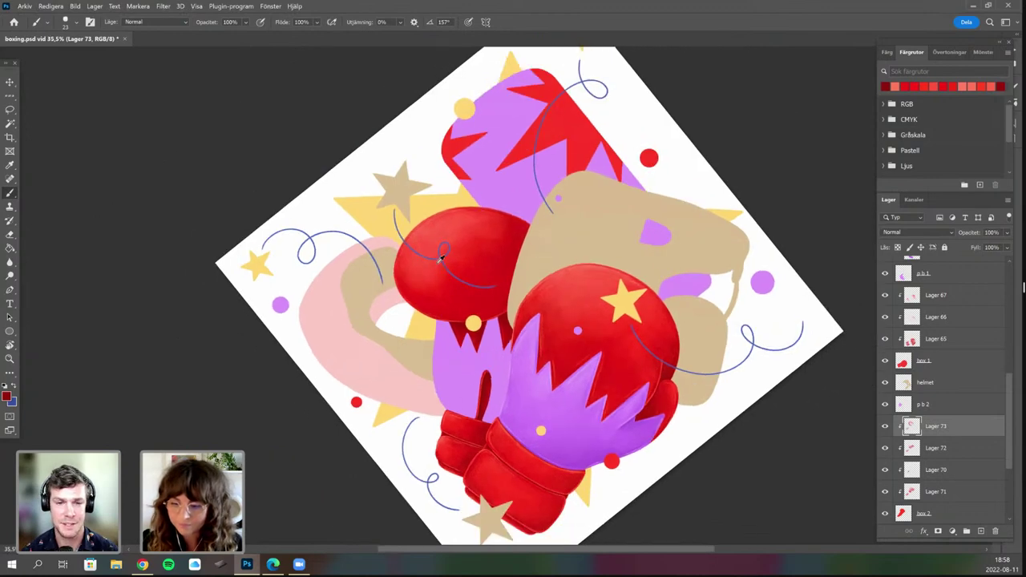
scroll(444, 265, up, 2)
scroll(438, 301, up, 1)
drag(439, 300, 450, 340)
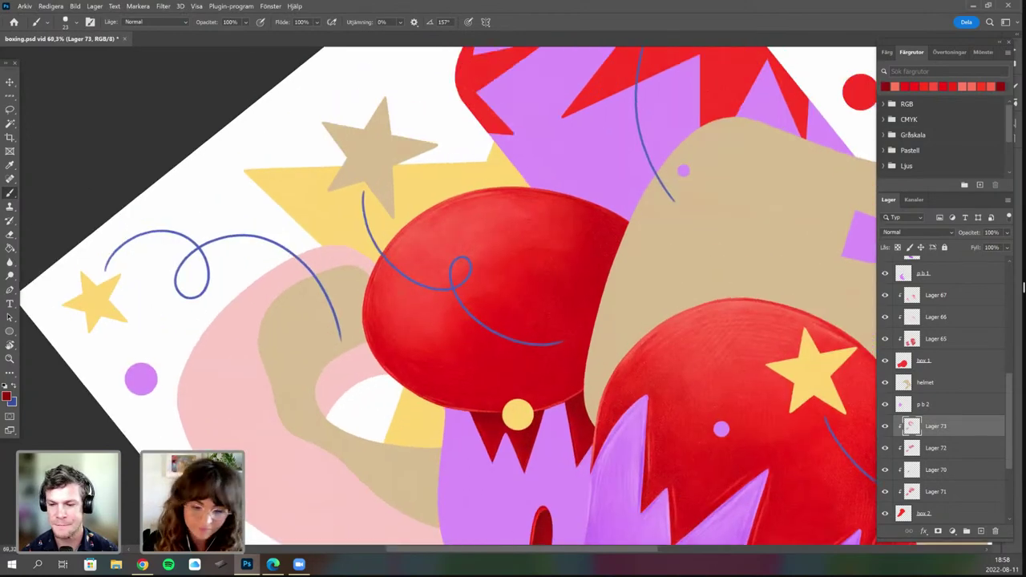
Sample a coral red from the rear glove's highlight as the foreground colour and brush fine strokes into that highlight.
alt+click(473, 241)
click(7, 396)
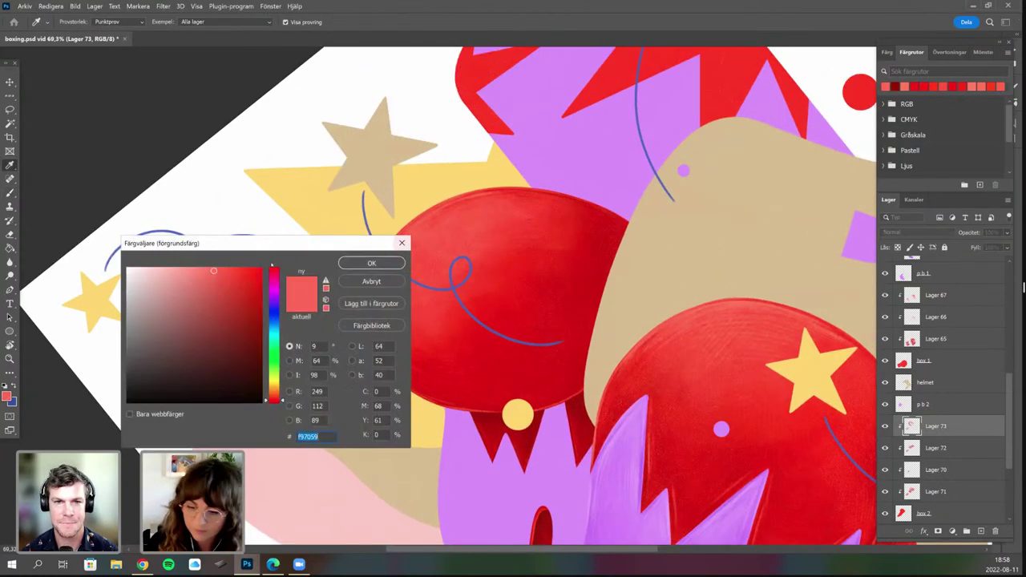
click(372, 263)
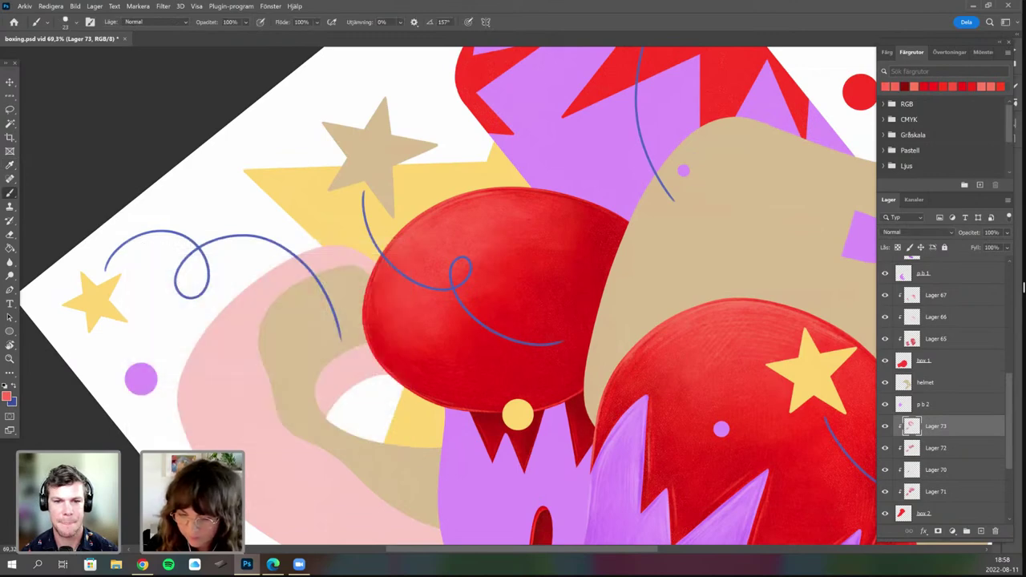
key(r)
drag(637, 321, 616, 219)
key(b)
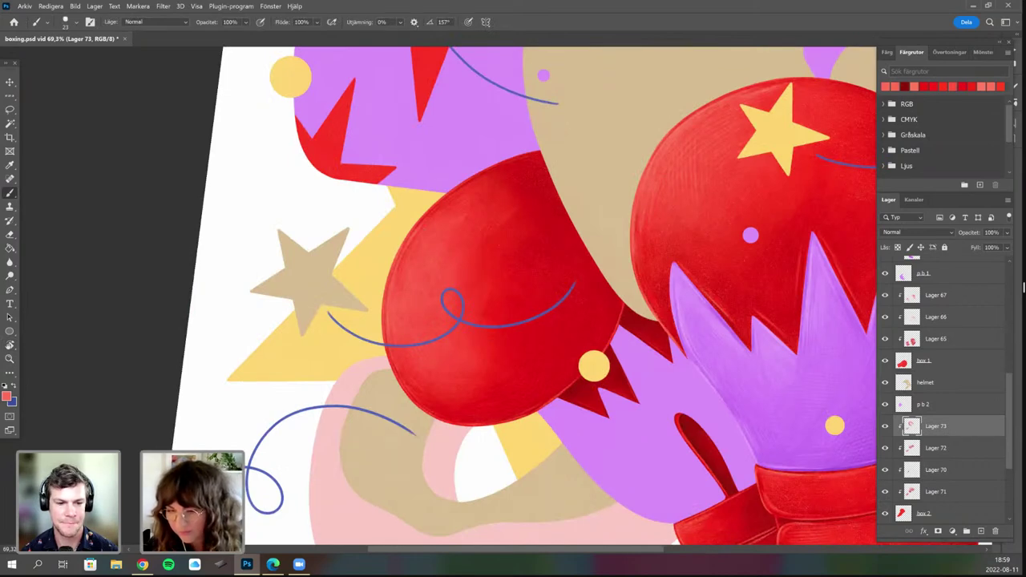
drag(583, 336, 596, 309)
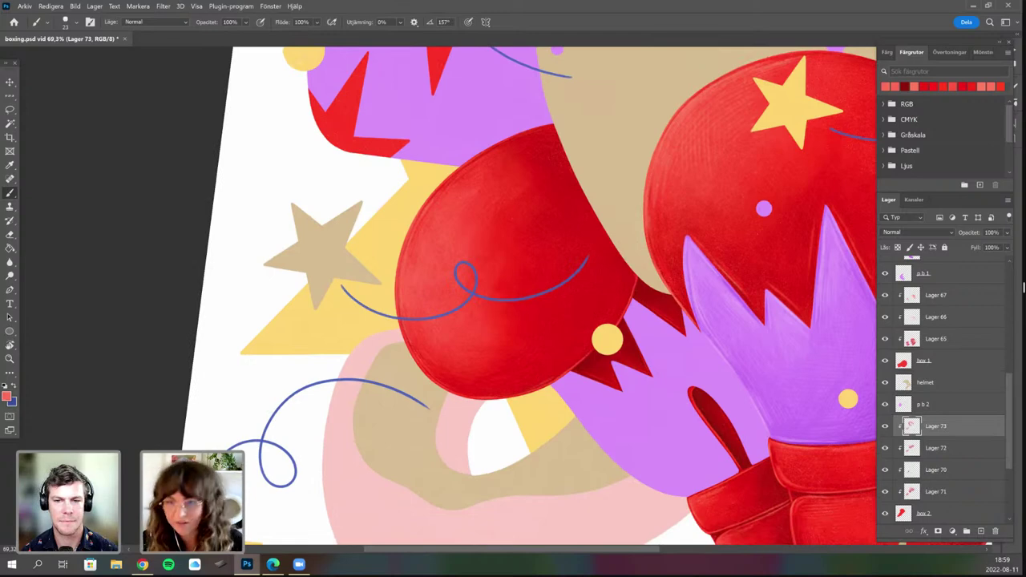
Examine the shading of both gloves within the whole illustration from several rotations and zoom levels.
drag(613, 381, 396, 441)
key(r)
drag(420, 497, 366, 479)
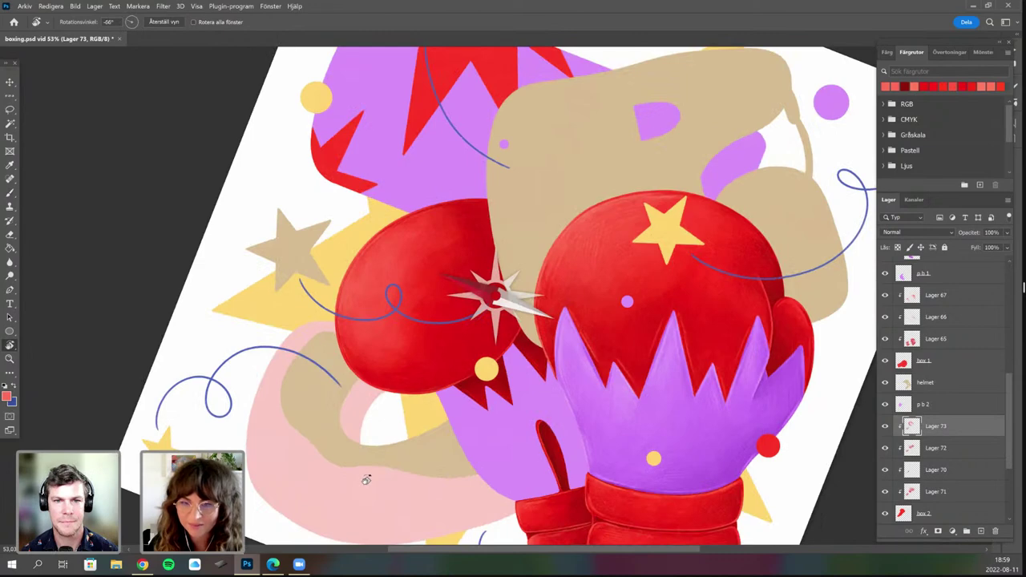
key(Escape)
drag(488, 424, 454, 475)
key(b)
scroll(483, 429, down, 3)
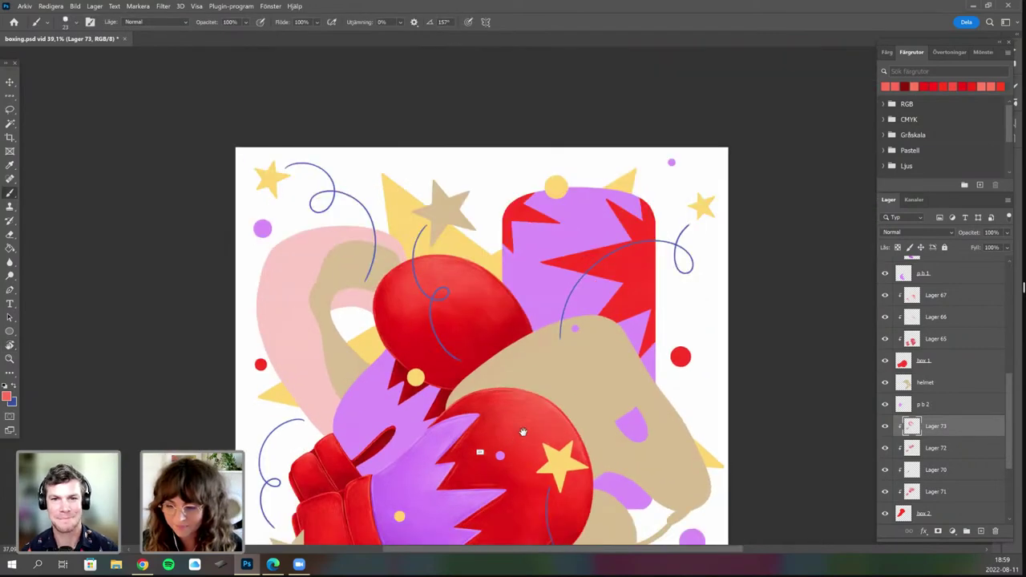
drag(523, 432, 534, 416)
drag(609, 417, 623, 399)
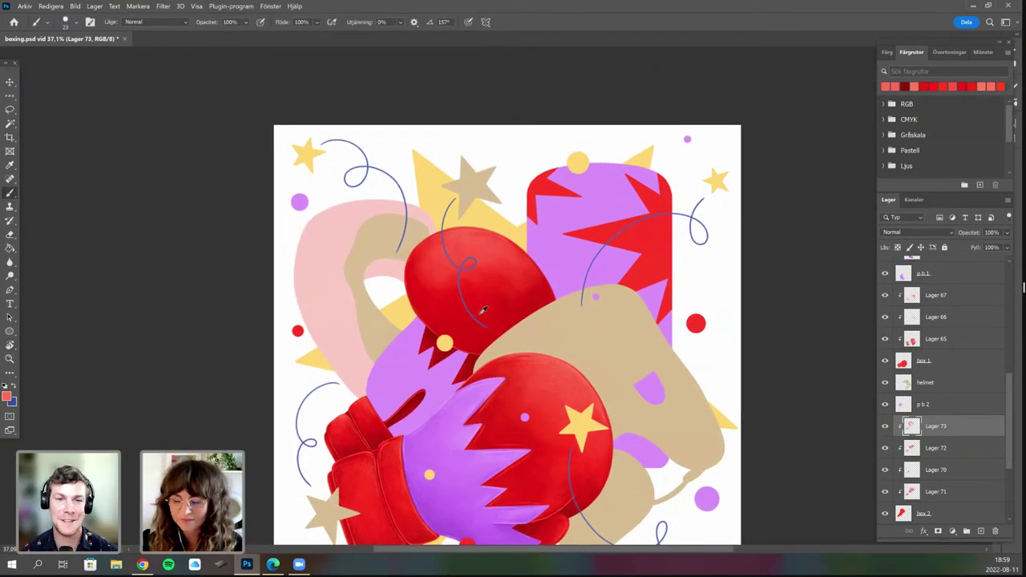
scroll(483, 310, up, 3)
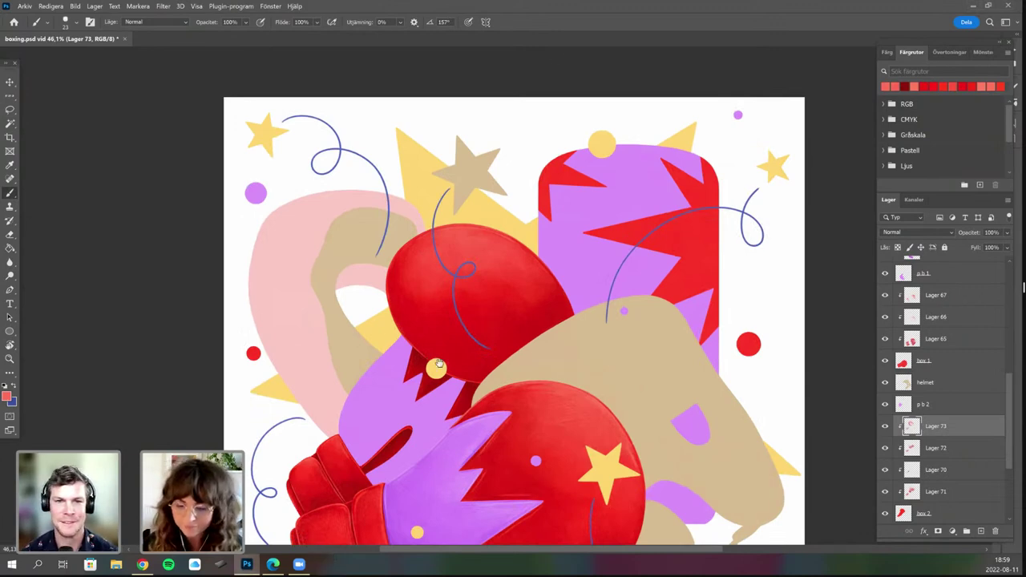
drag(457, 358, 441, 329)
drag(613, 380, 610, 374)
scroll(610, 373, down, 3)
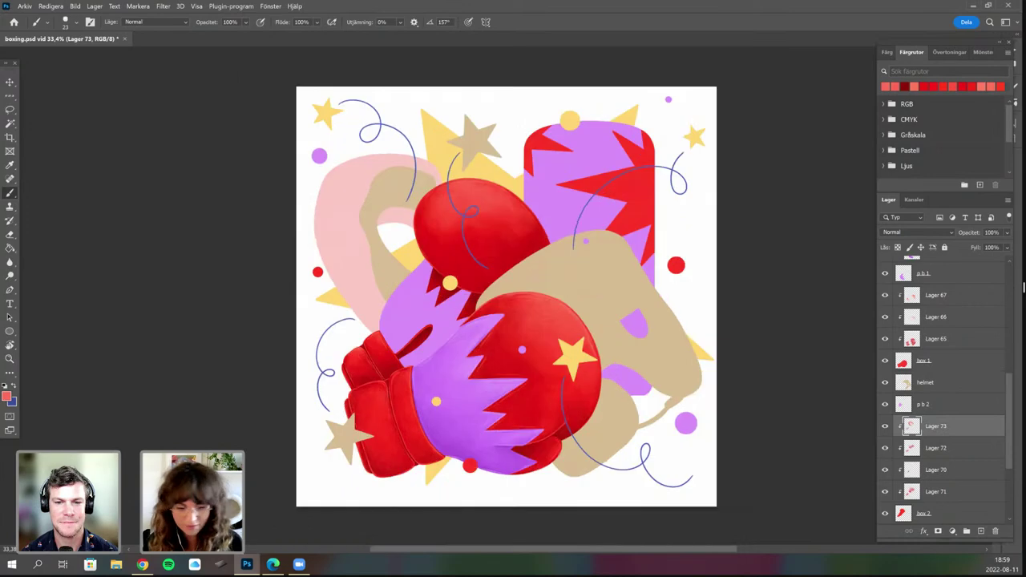
key(r)
drag(449, 477, 501, 482)
drag(497, 297, 453, 282)
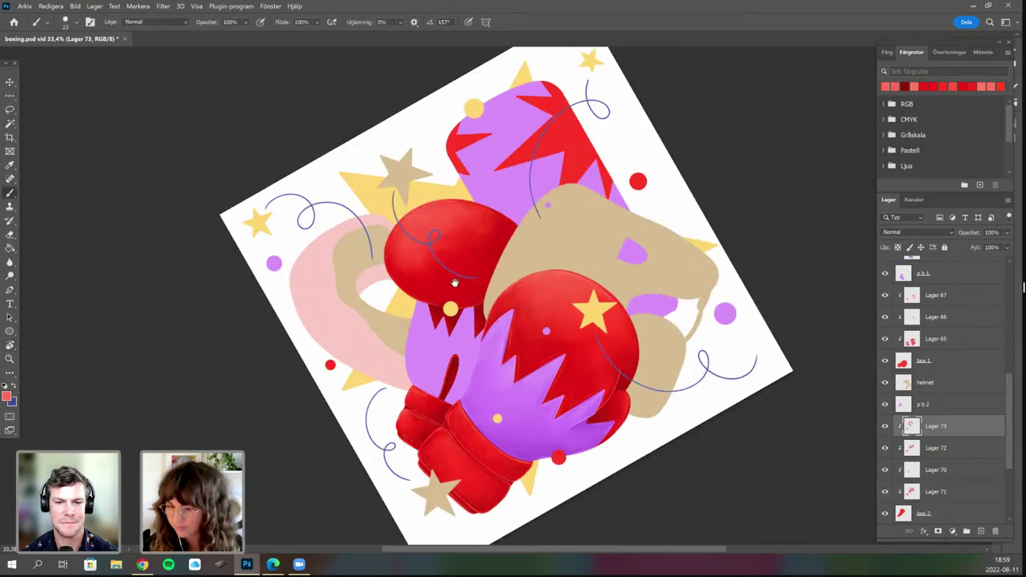
Add a new layer above p b 2 and turn it into a clipping mask on that layer.
scroll(493, 361, up, 3)
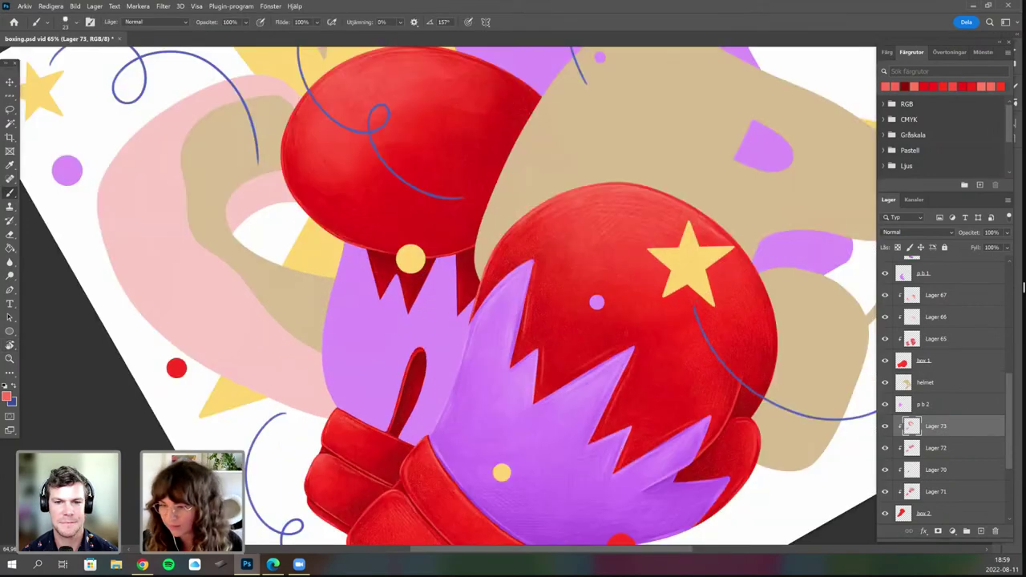
click(957, 408)
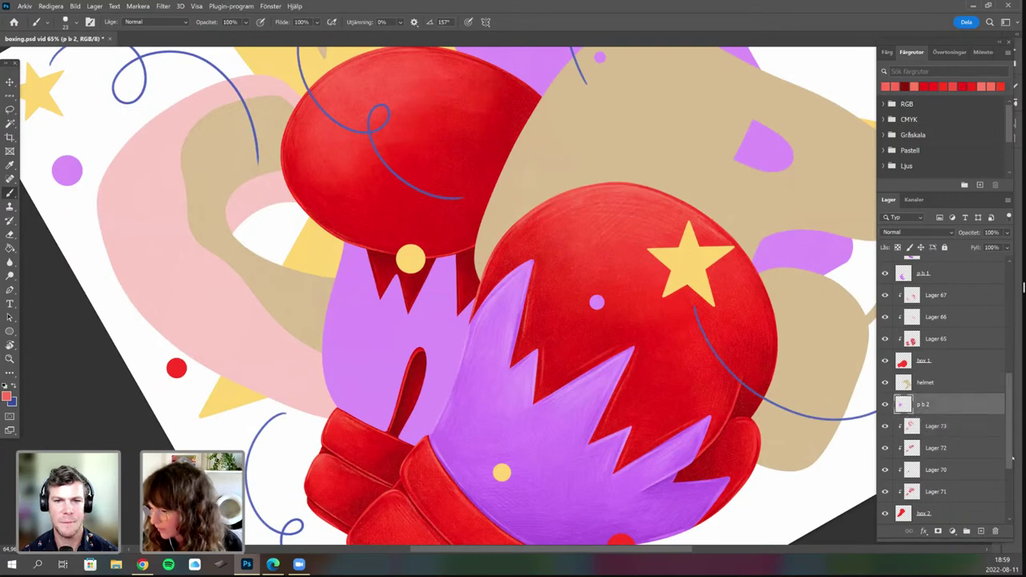
click(979, 531)
right_click(937, 403)
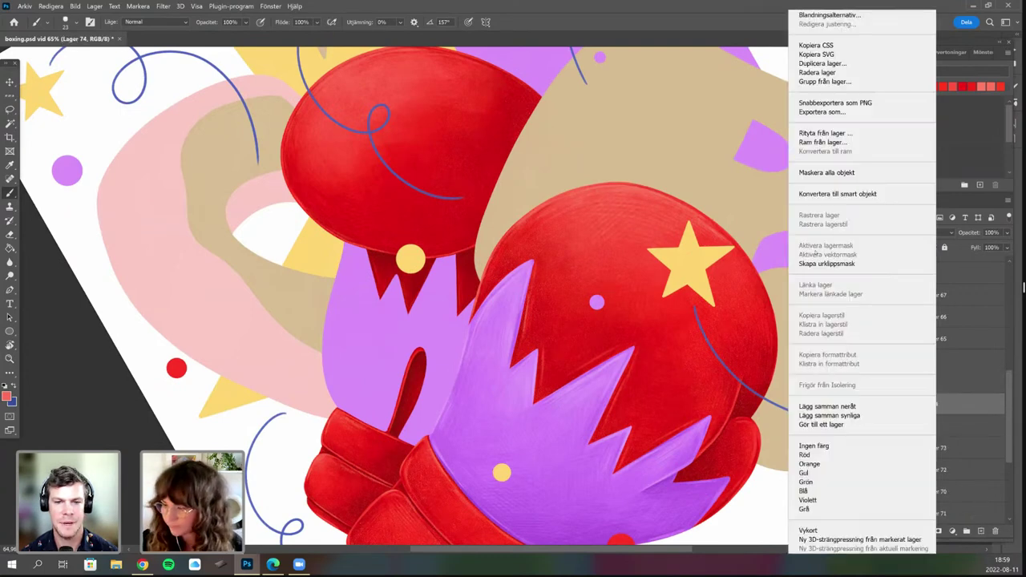
click(826, 264)
scroll(440, 340, up, 2)
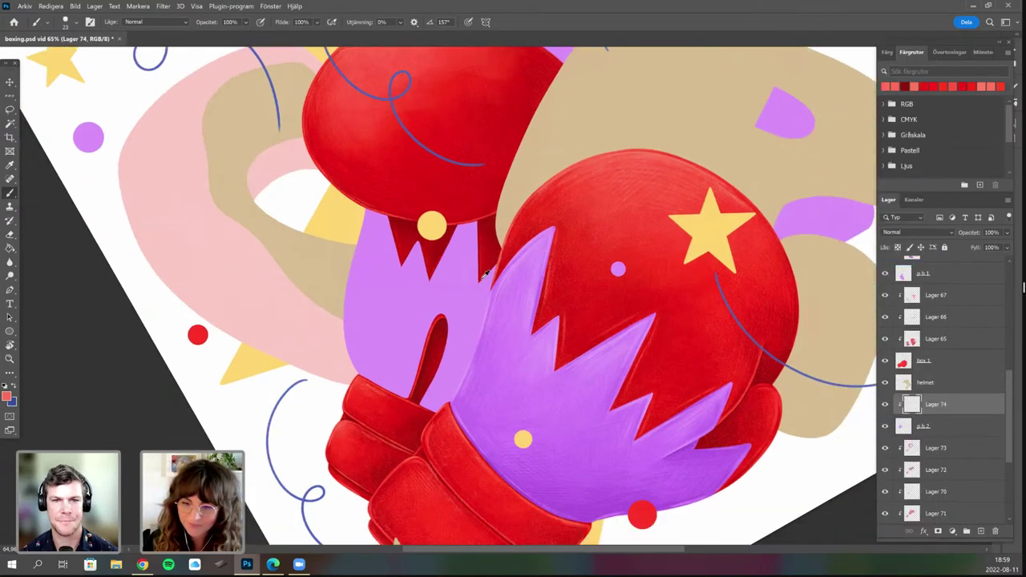
Sample the light purple of the rear glove's lower panel and pick a more saturated purple as the foreground colour.
alt+click(377, 305)
click(6, 396)
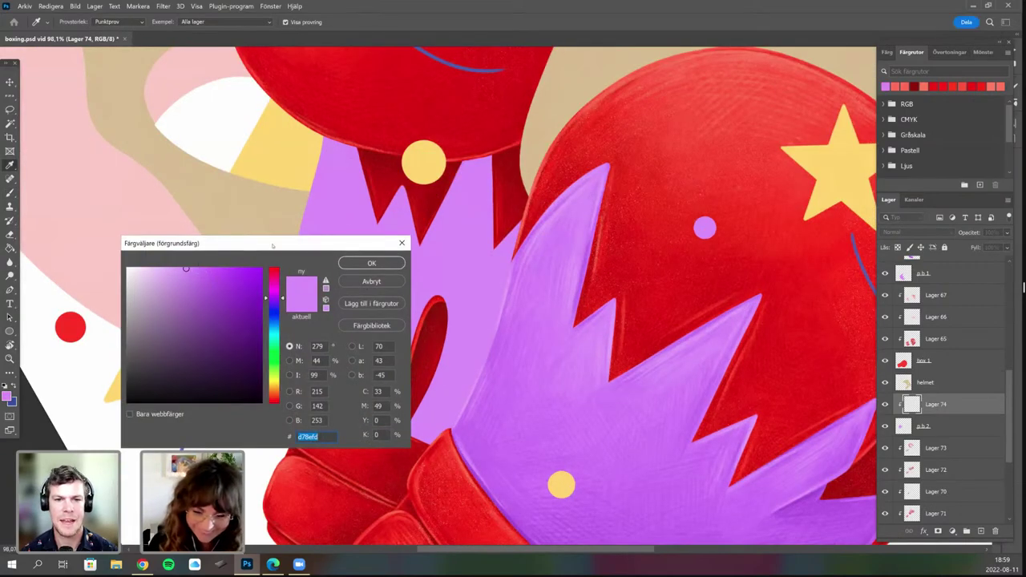
click(198, 268)
click(373, 264)
Switch to the textured square brush with 70% flow and set its size to 275 px.
right_click(464, 253)
click(547, 345)
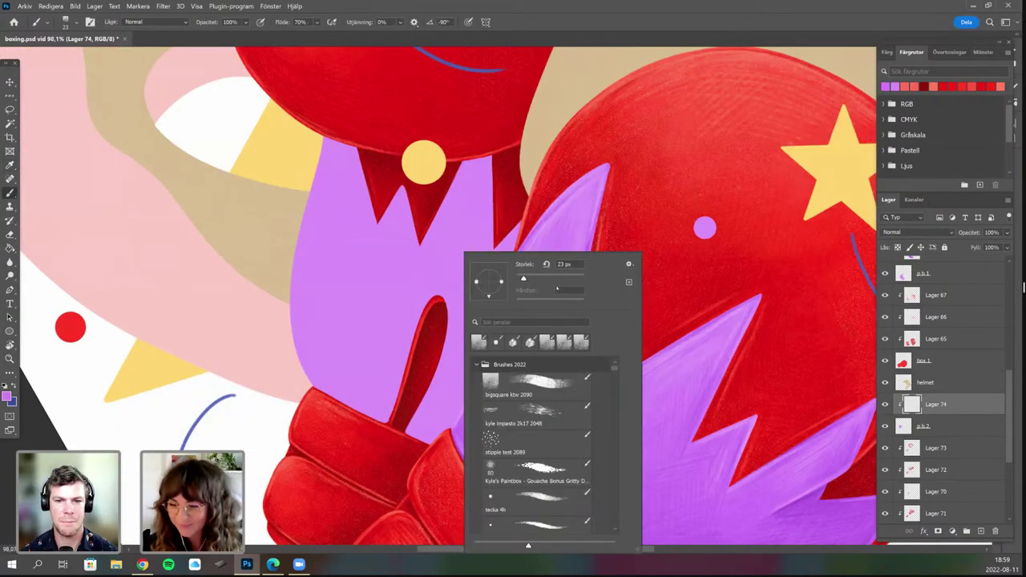
drag(557, 280, 568, 280)
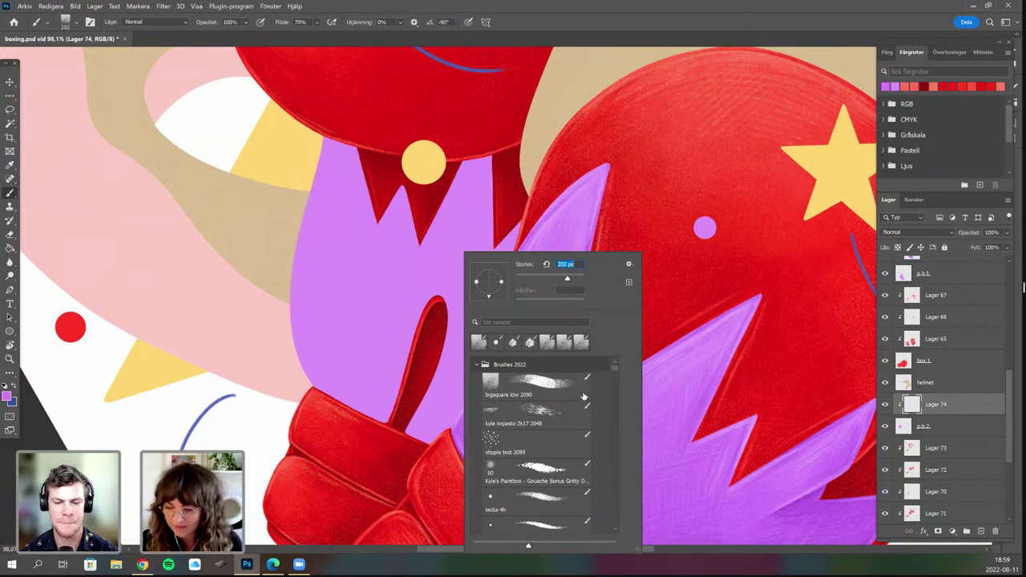
right_click(519, 204)
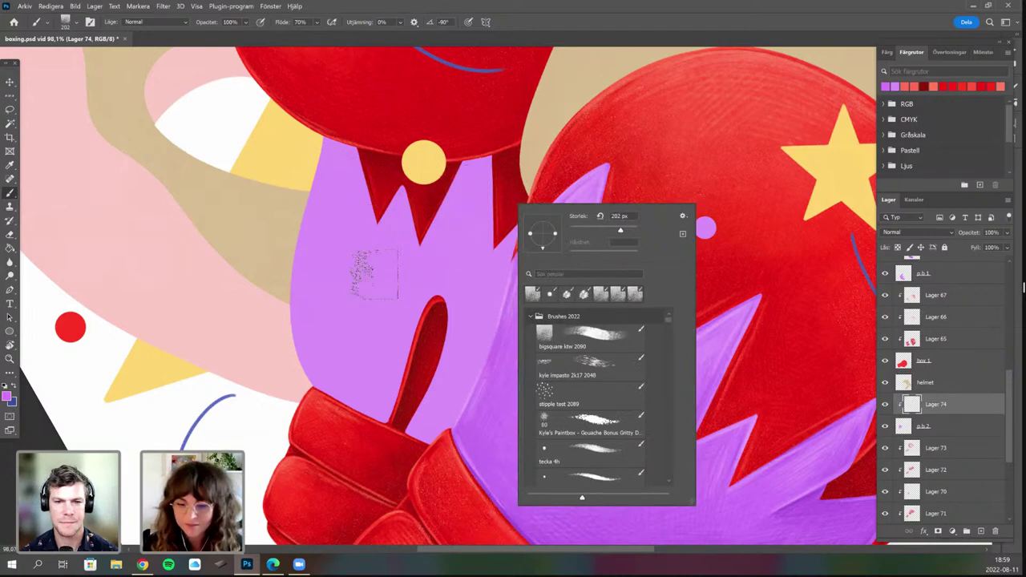
drag(419, 275, 405, 286)
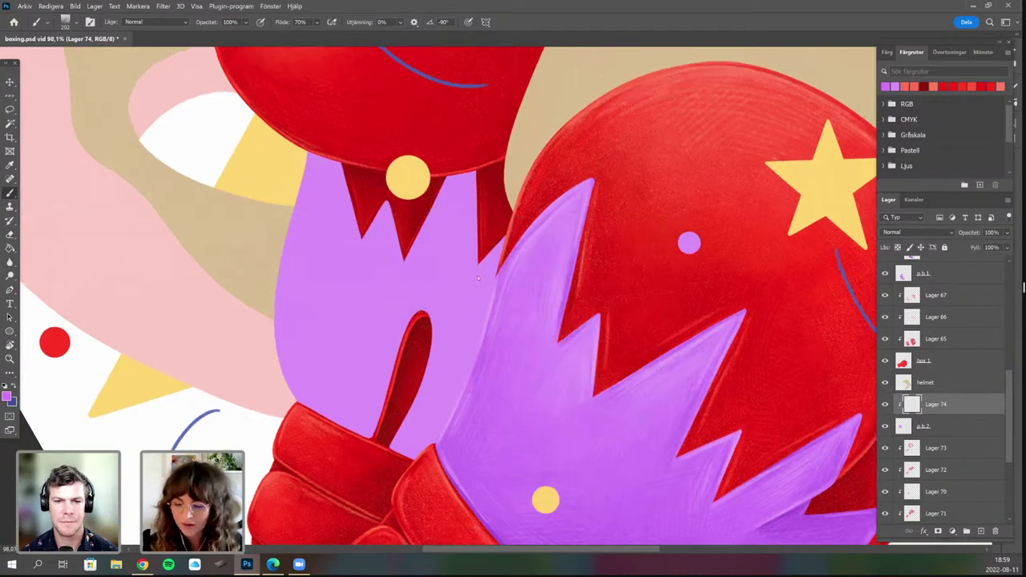
drag(463, 330, 442, 345)
right_click(331, 407)
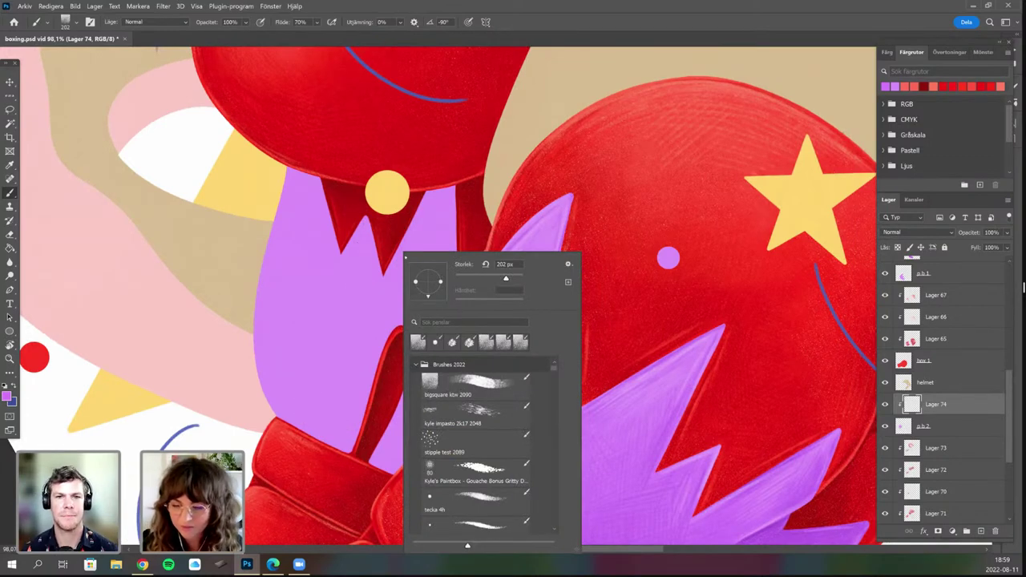
drag(507, 278, 510, 278)
key(Return)
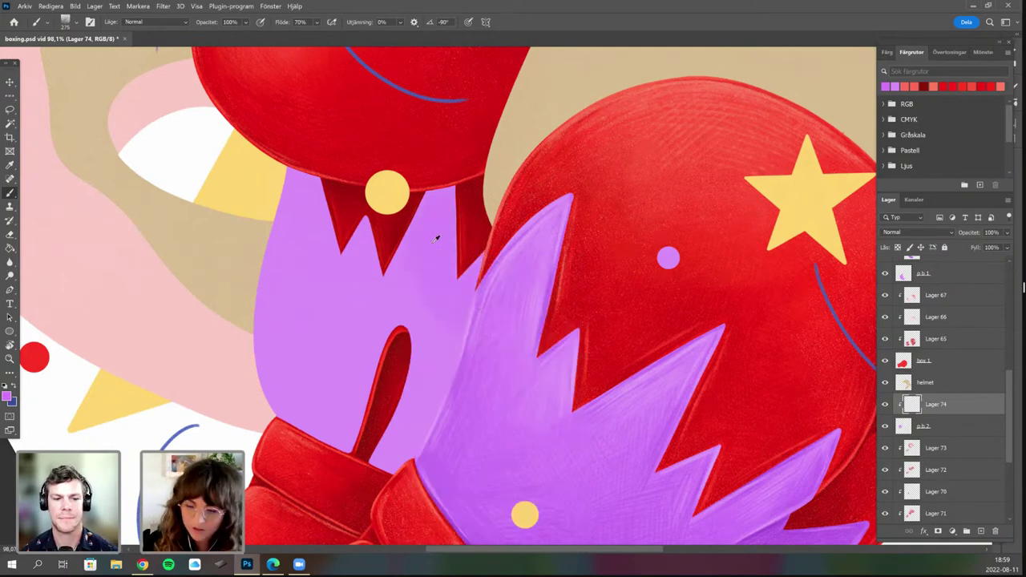
Set the foreground colour to purple cb66ff and brush soft shading across the rear glove's purple panel.
key(alt)
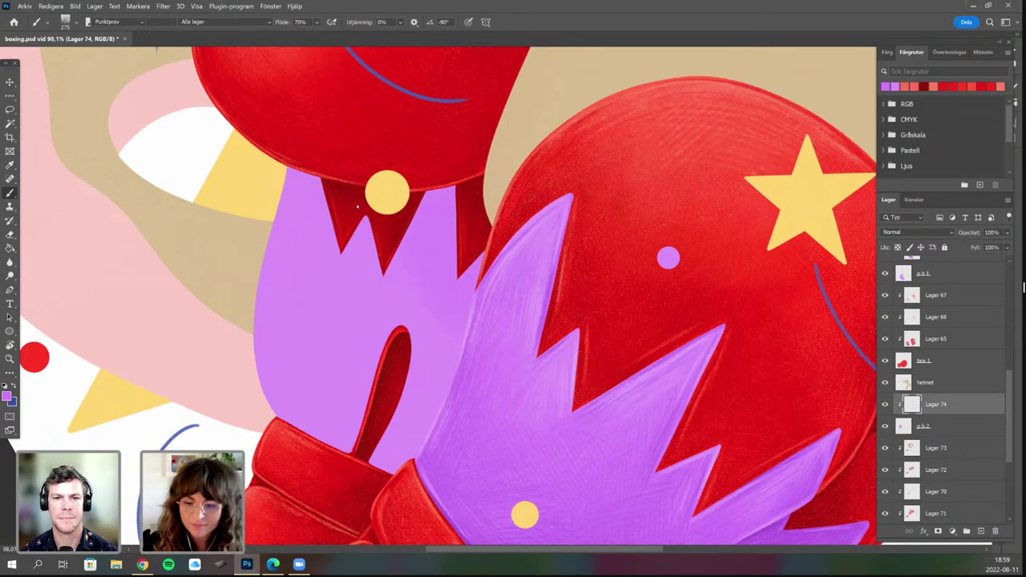
key(n)
key(Return)
key(b)
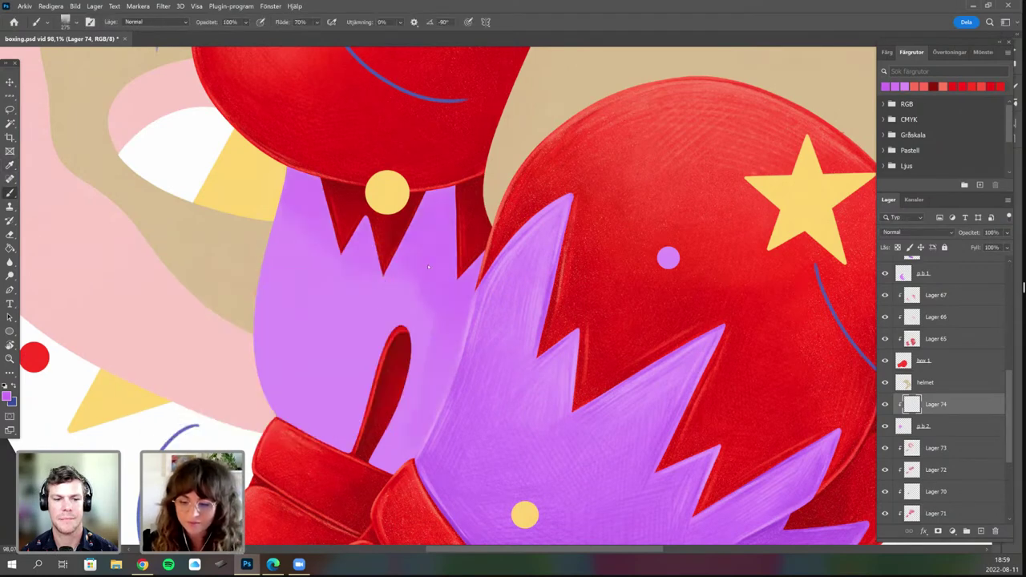
drag(309, 314, 395, 336)
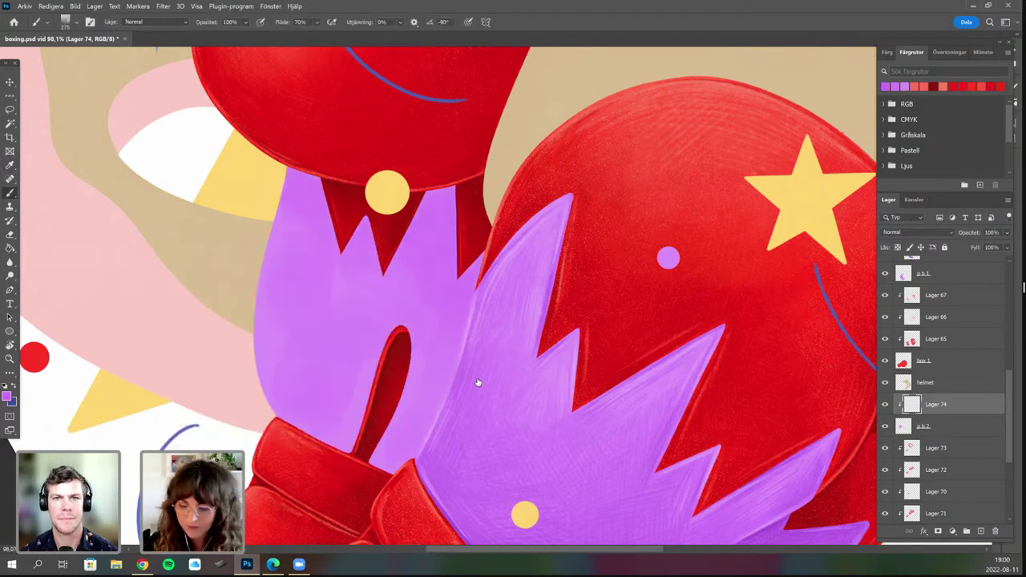
Work the rear glove's purple panel with the kyle impasto 2k17 2048 brush, using a deeper purple beneath the red spikes.
right_click(412, 407)
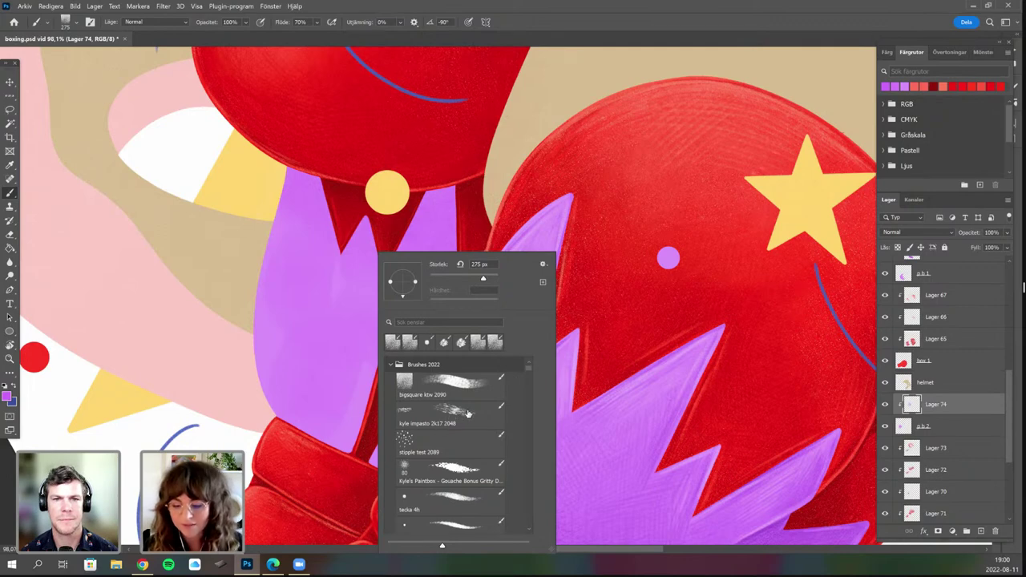
click(470, 413)
key(Return)
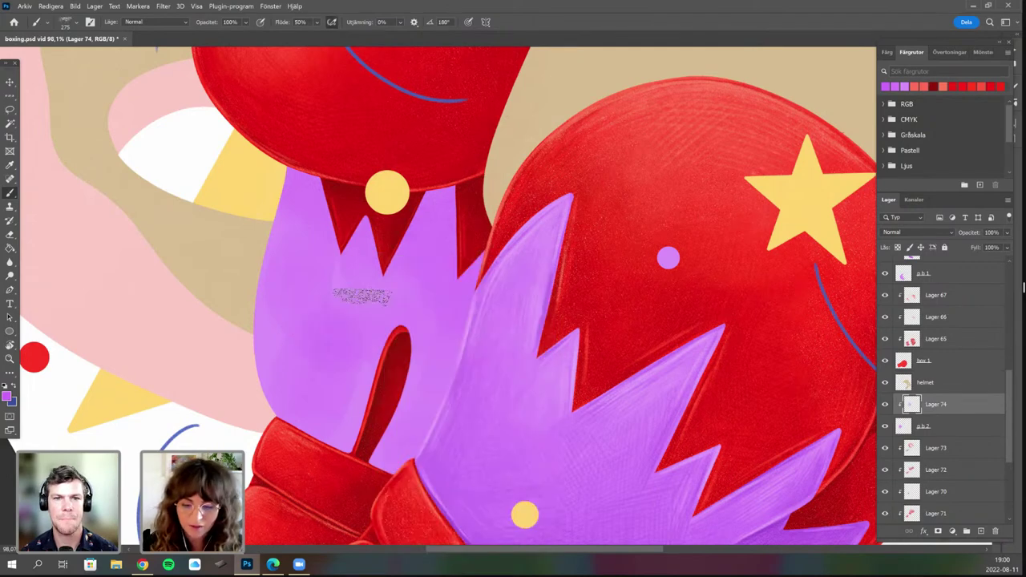
mouse_move(361, 296)
mouse_down()
mouse_move(344, 385)
mouse_move(398, 290)
mouse_up()
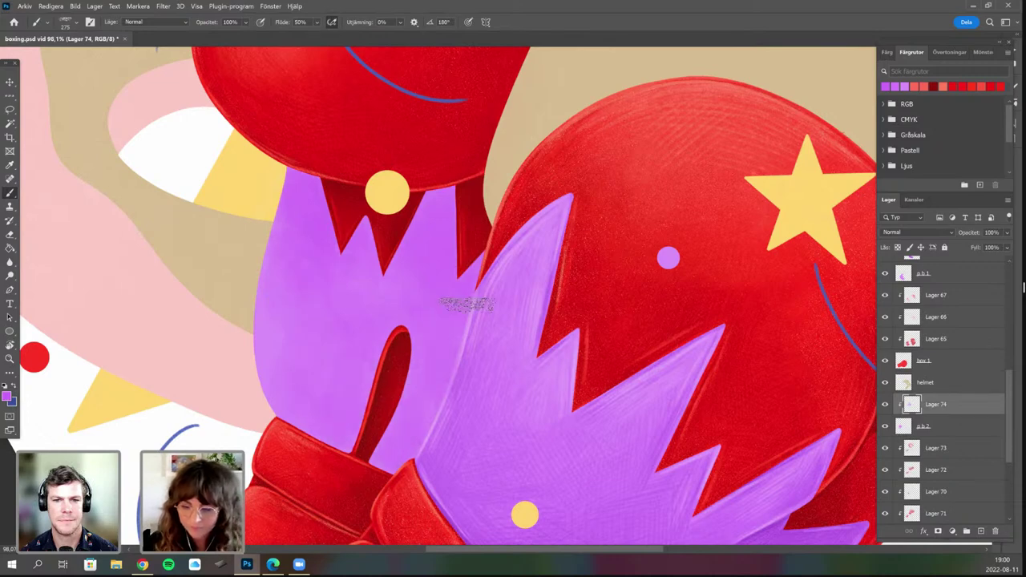
click(9, 393)
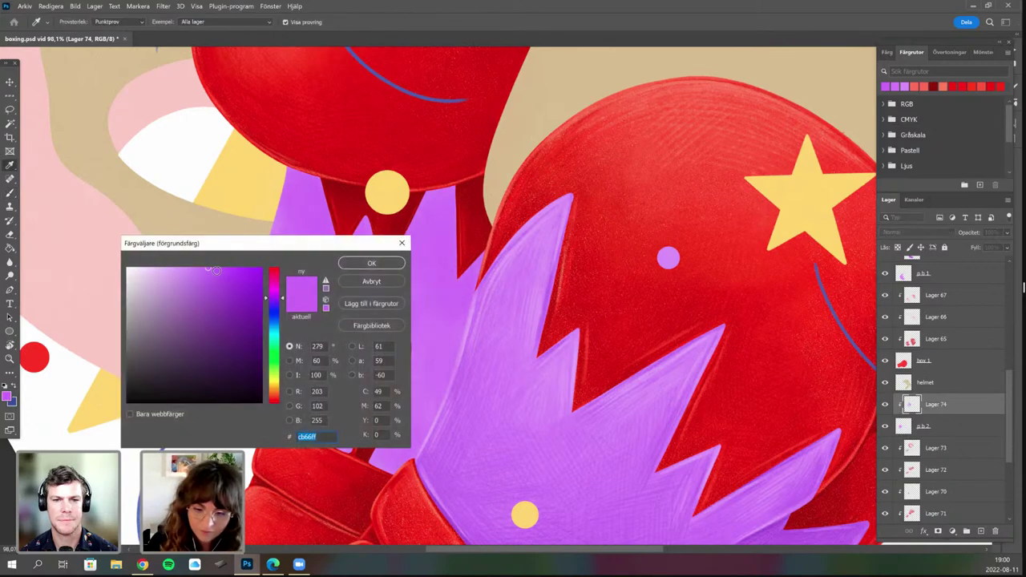
key(Return)
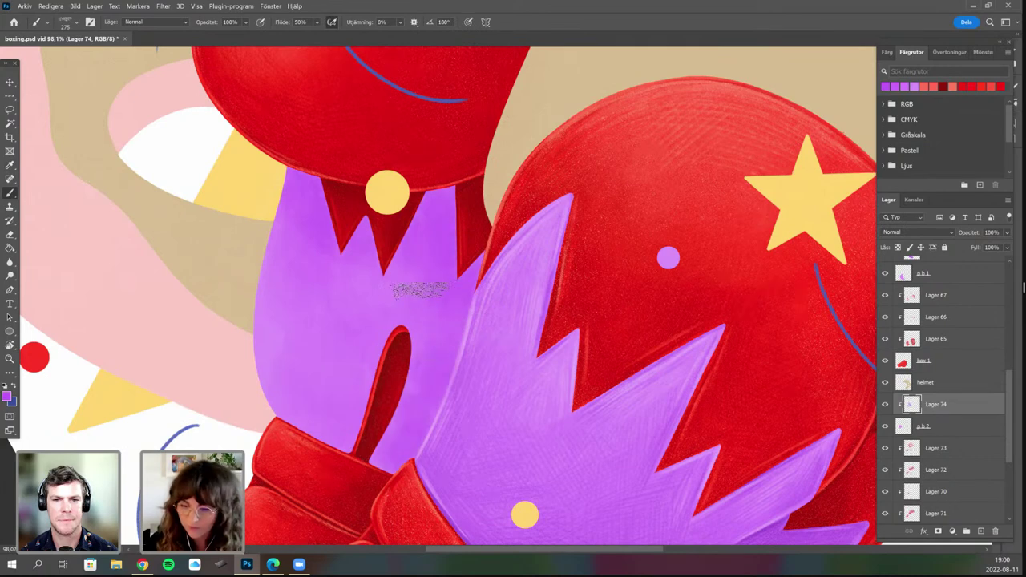
Try the gouache supreme brush at a size of 45 px.
right_click(417, 290)
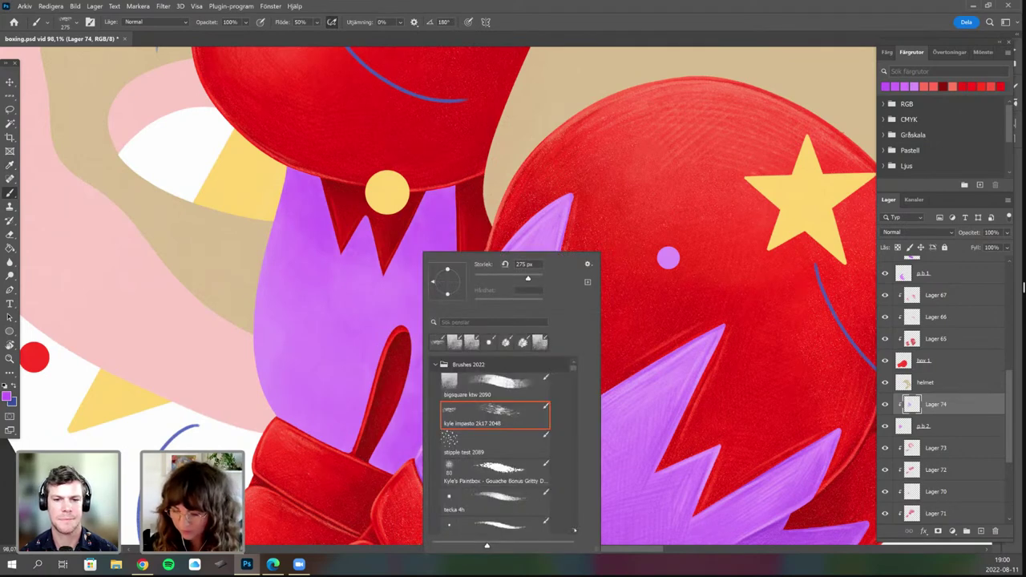
scroll(503, 491, down, 3)
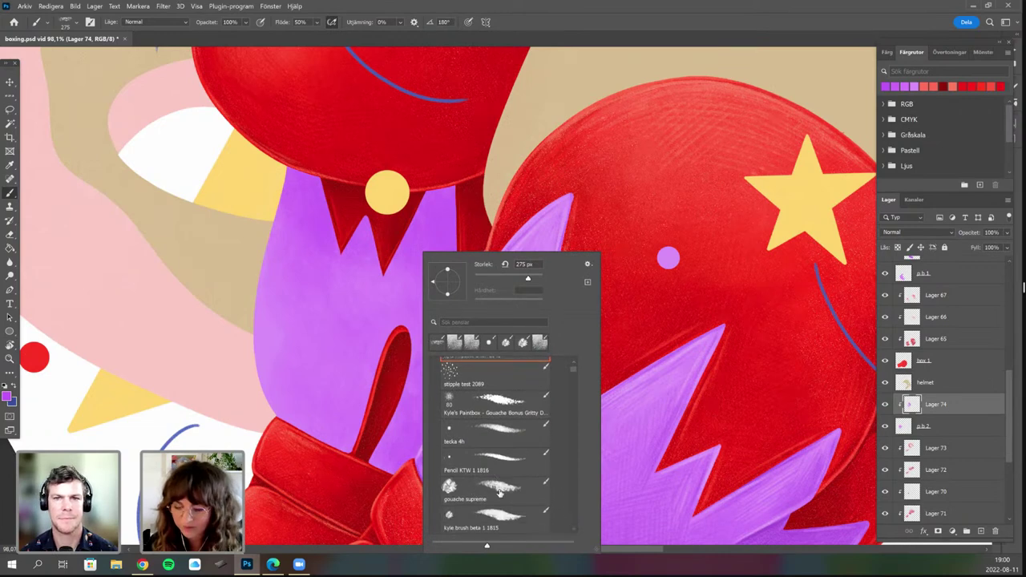
click(513, 489)
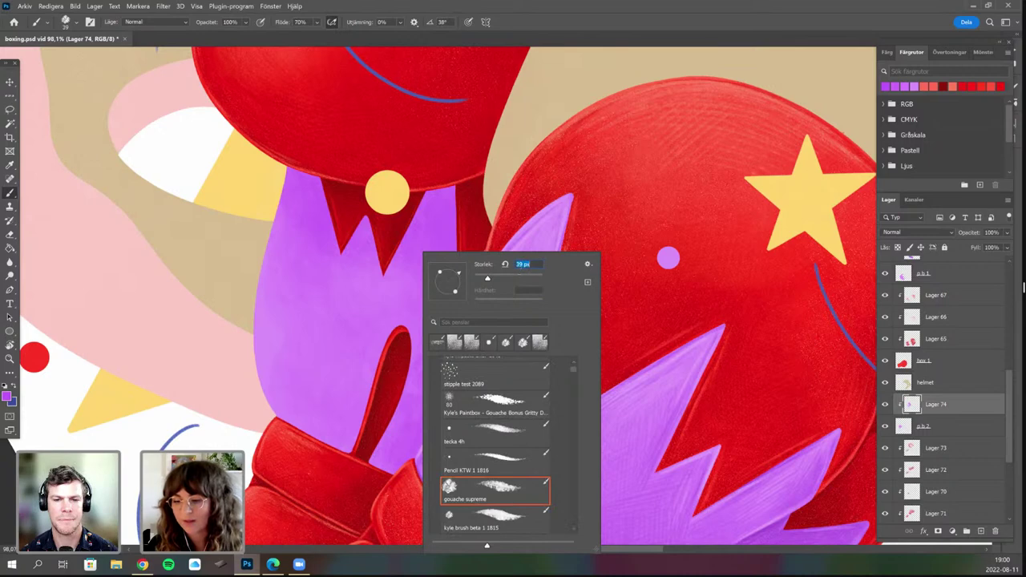
drag(487, 279, 490, 279)
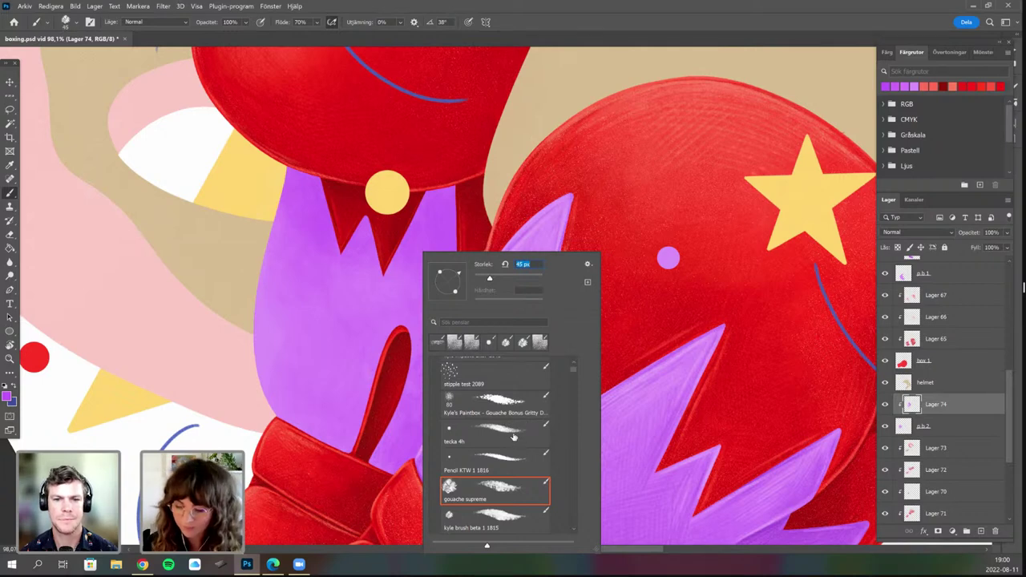
Choose the tecka 4h brush for fine strokes and set its size to 17 px.
click(514, 434)
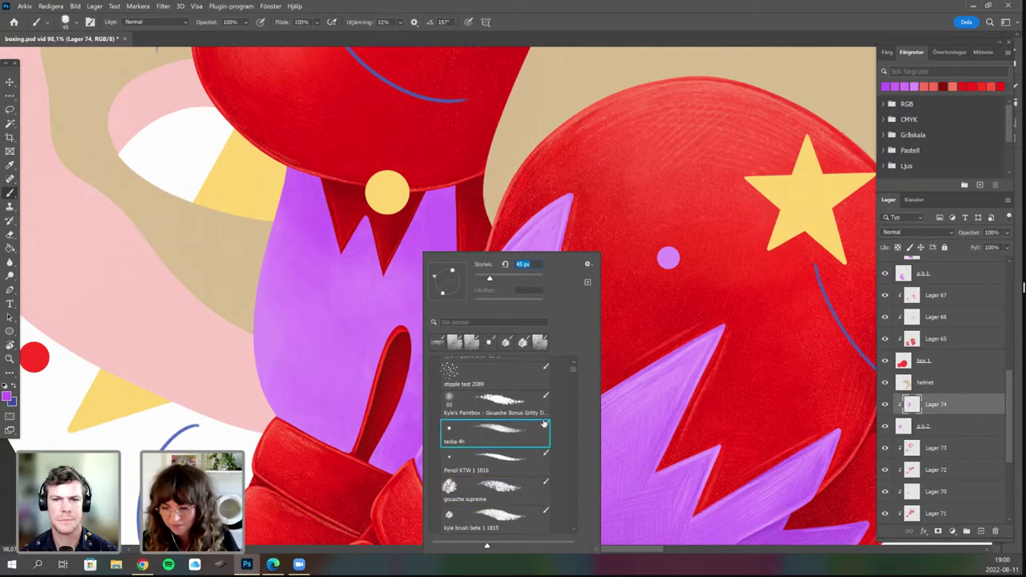
drag(574, 375, 574, 411)
scroll(575, 410, down, 3)
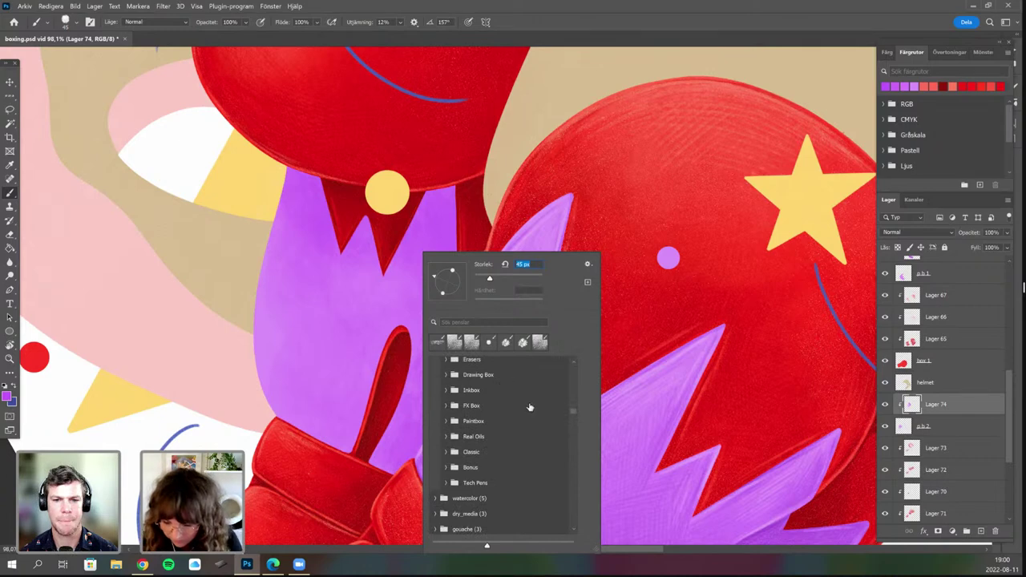
drag(574, 412, 575, 366)
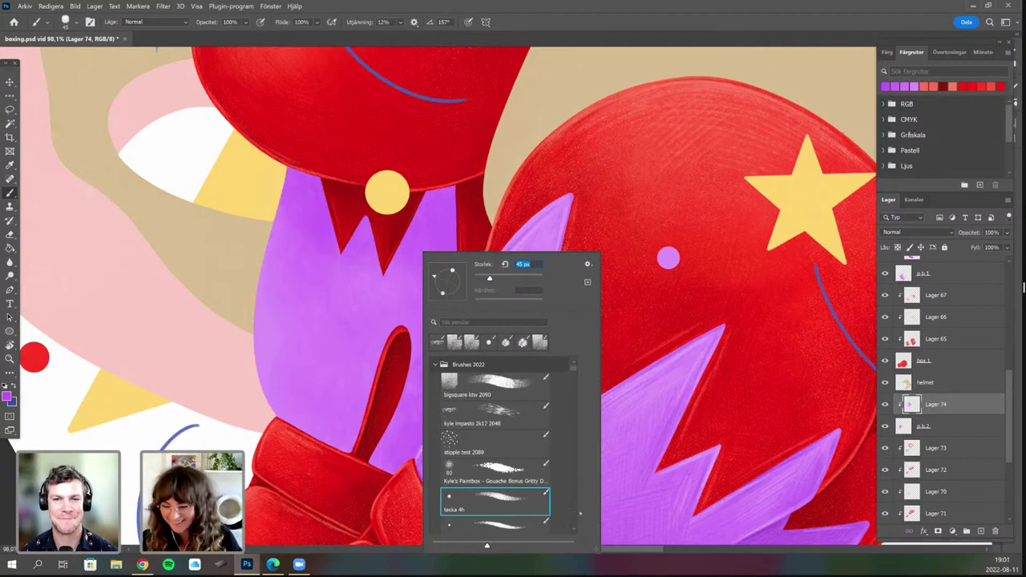
scroll(576, 529, down, 1)
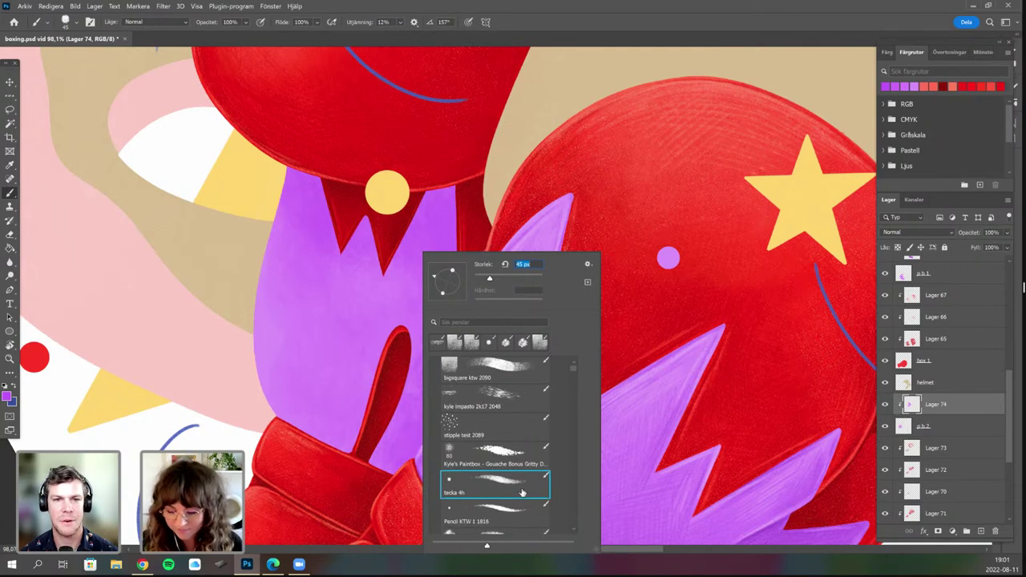
click(369, 351)
right_click(412, 352)
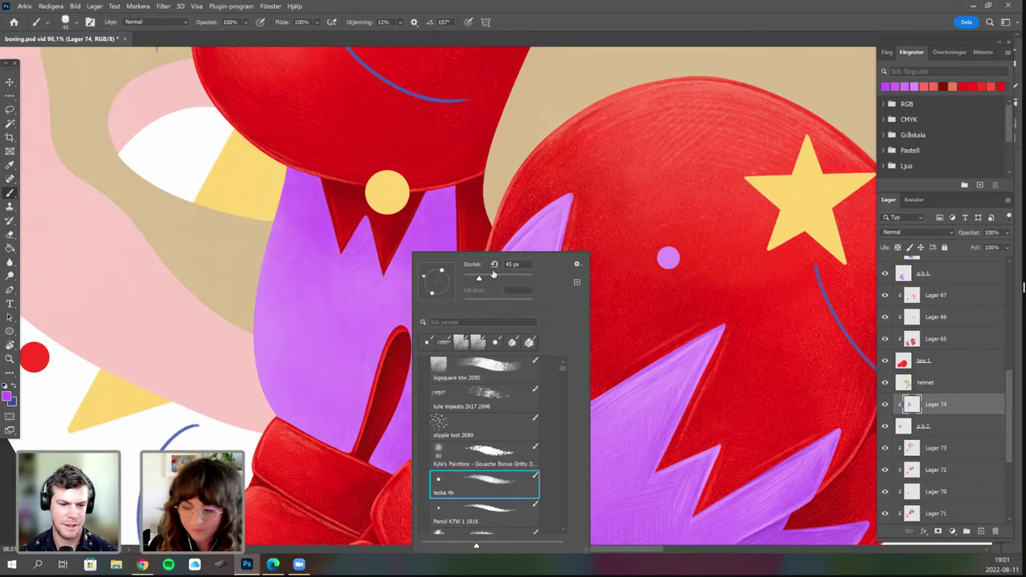
click(511, 264)
text(17)
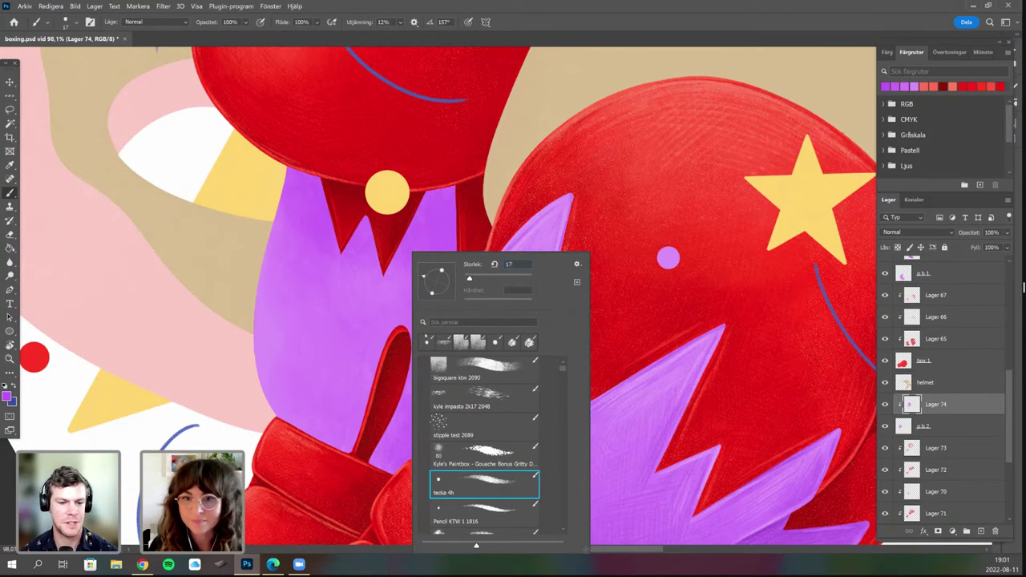
Switch from the tecka 4h brush back to the gouache supreme brush at a size of 45 px.
key(Return)
right_click(429, 321)
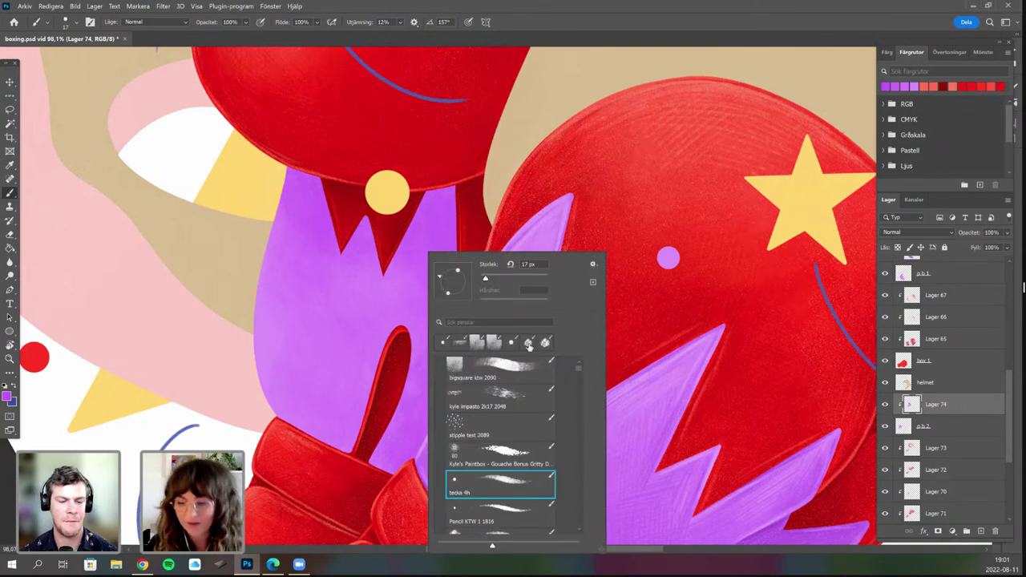
click(528, 343)
click(527, 264)
click(496, 278)
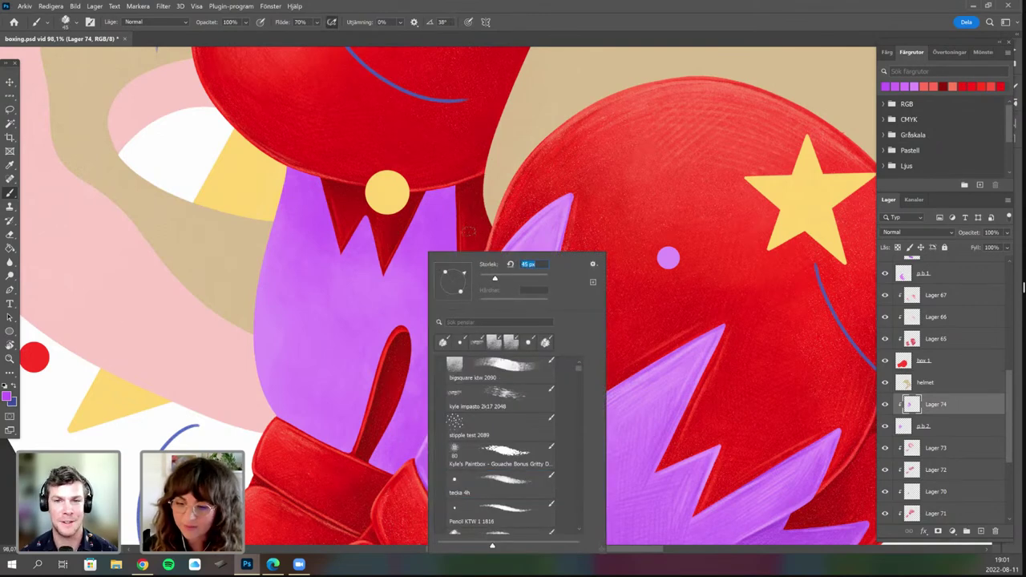
key(Return)
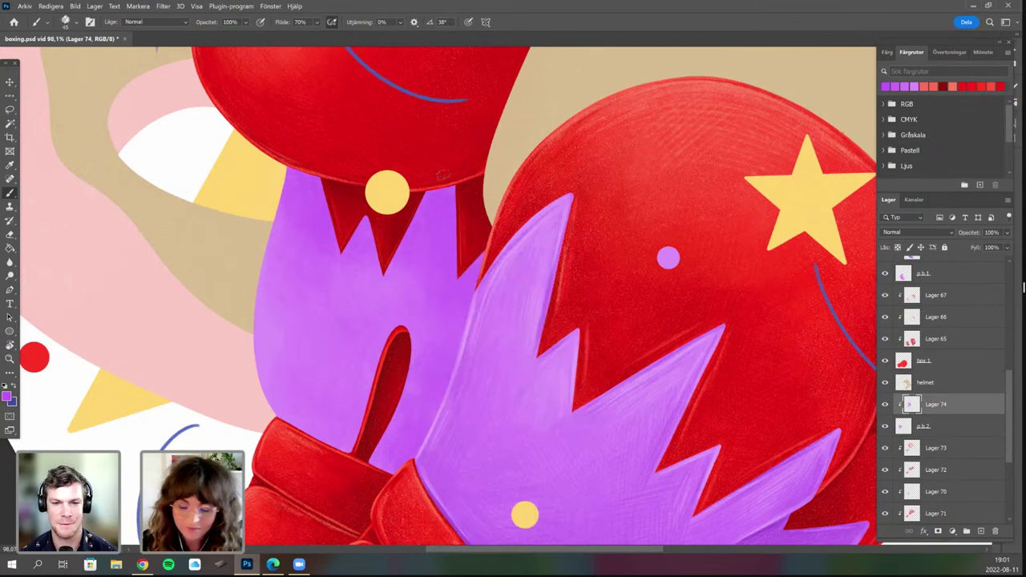
Set a slightly deeper purple foreground colour and shade the rear glove's purple panel beneath the red spikes.
key(r)
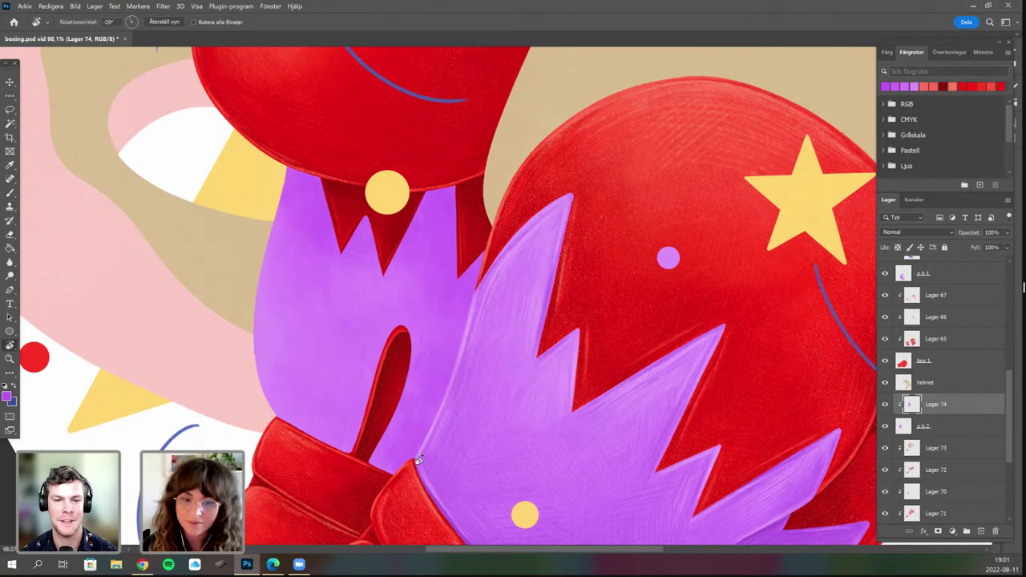
mouse_move(412, 458)
mouse_down()
mouse_move(265, 431)
mouse_move(213, 274)
mouse_move(222, 277)
mouse_up()
key(b)
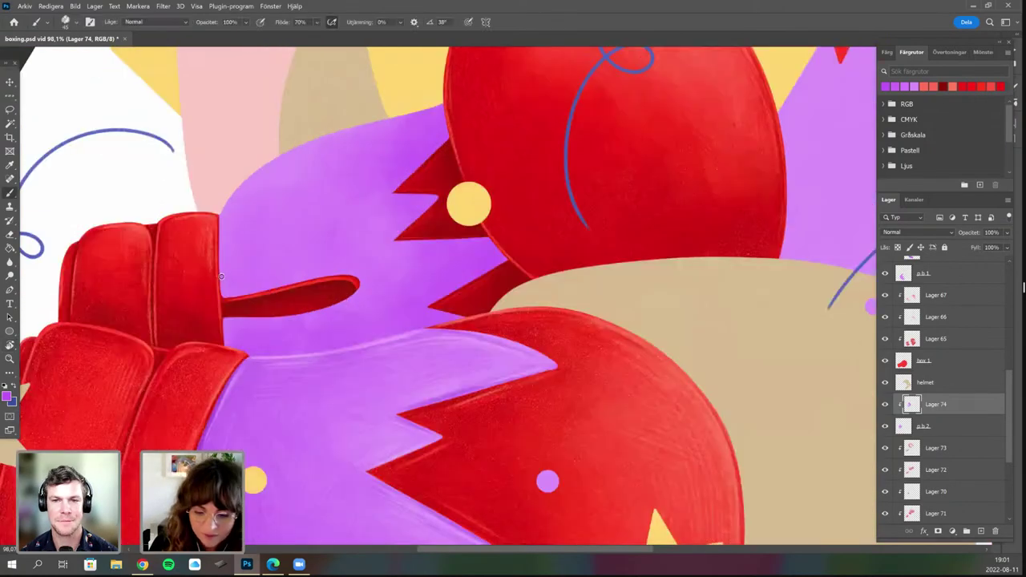
key(n)
key(Return)
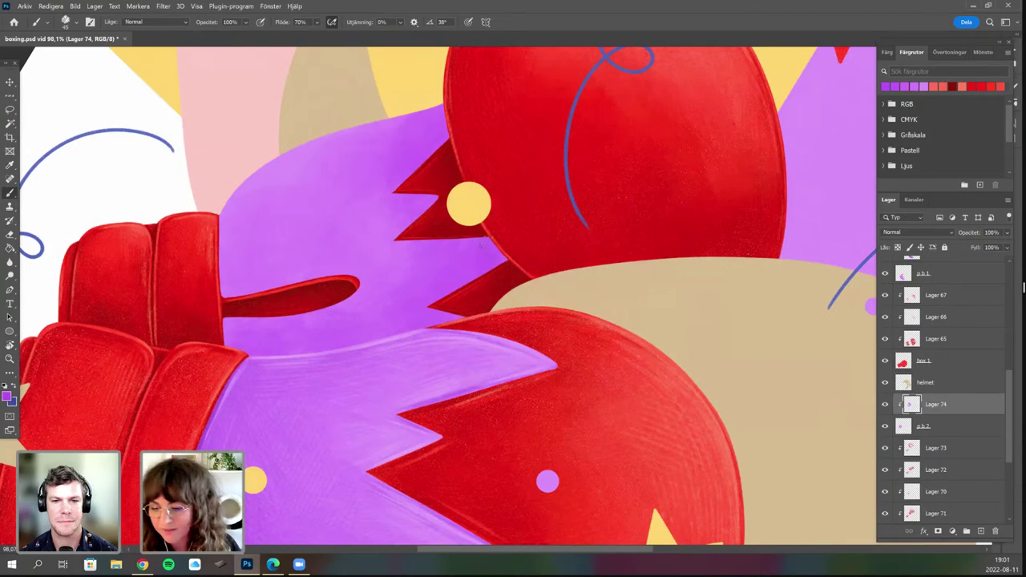
drag(436, 190, 401, 286)
key(r)
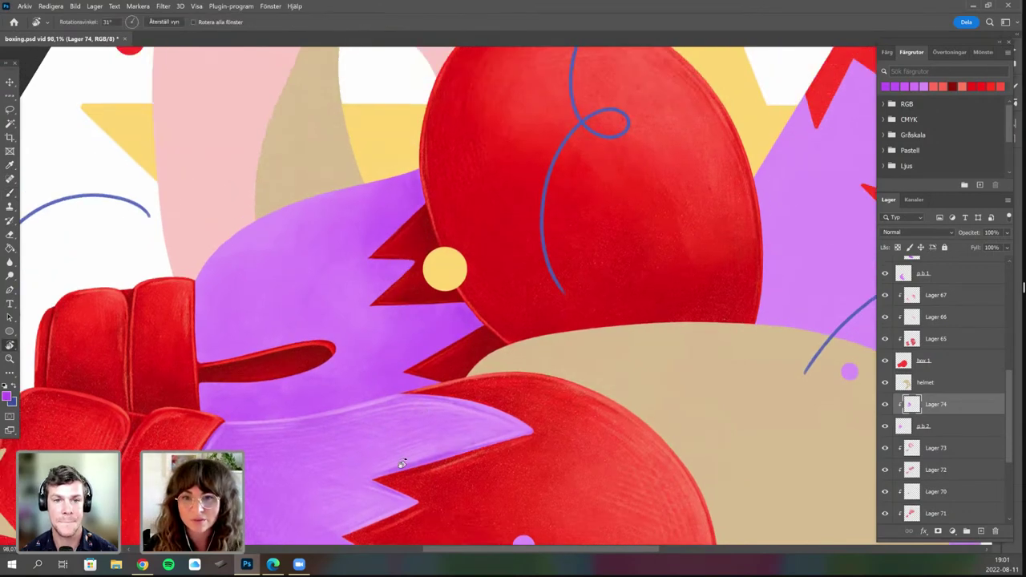
mouse_move(403, 464)
mouse_down()
mouse_move(378, 306)
mouse_move(392, 350)
mouse_up()
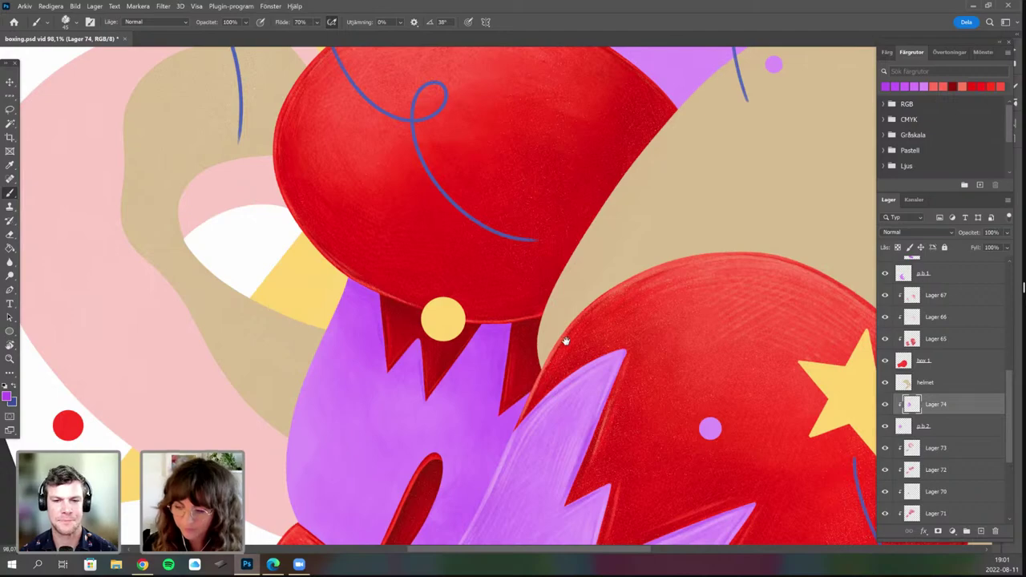
Deepen the purple shading on the rear glove's panel along the edge where the front glove overlaps it.
scroll(493, 306, down, 3)
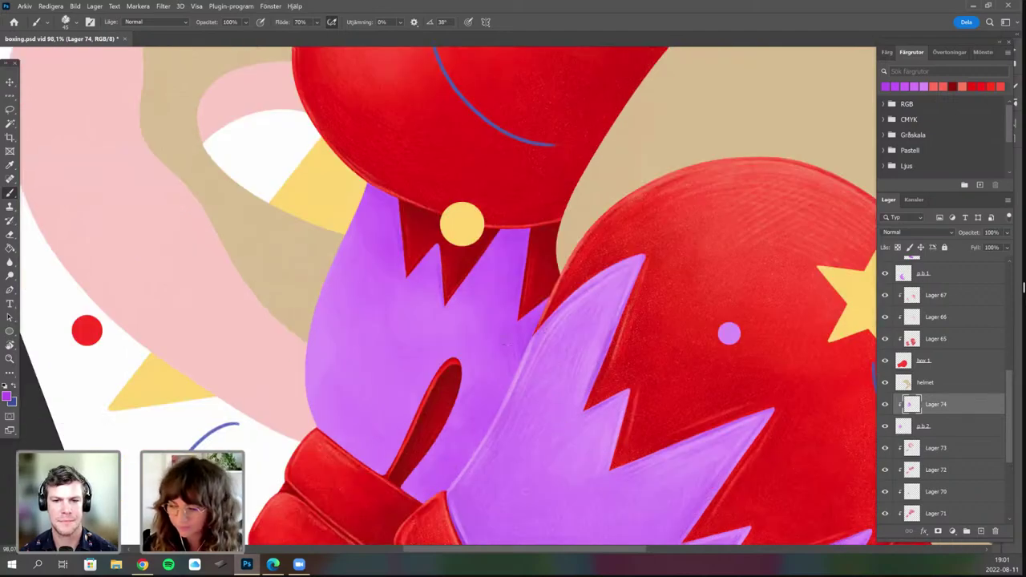
key(r)
mouse_move(505, 346)
mouse_down()
mouse_move(481, 265)
mouse_move(474, 269)
mouse_up()
key(b)
drag(539, 398, 538, 345)
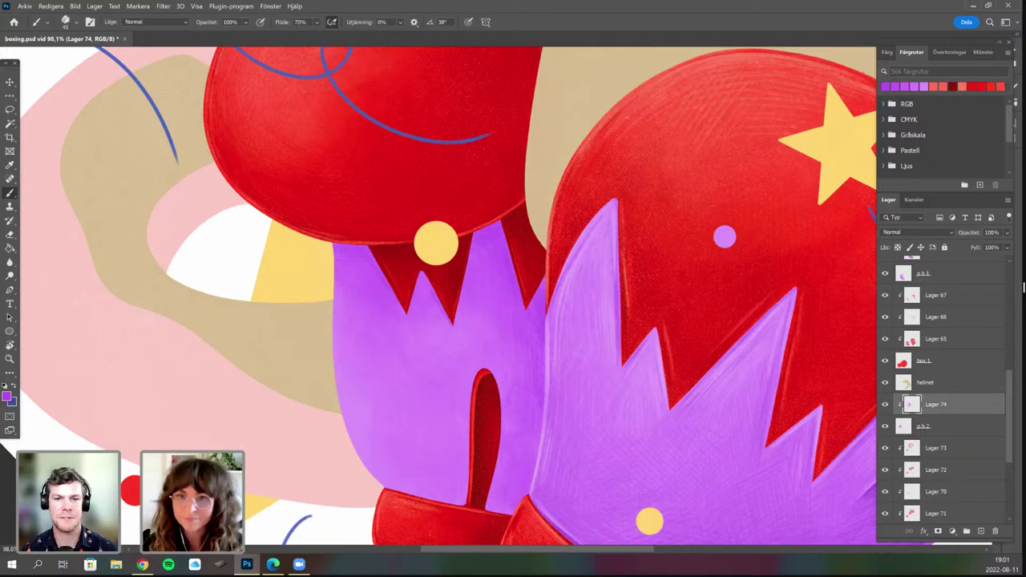
scroll(559, 358, down, 2)
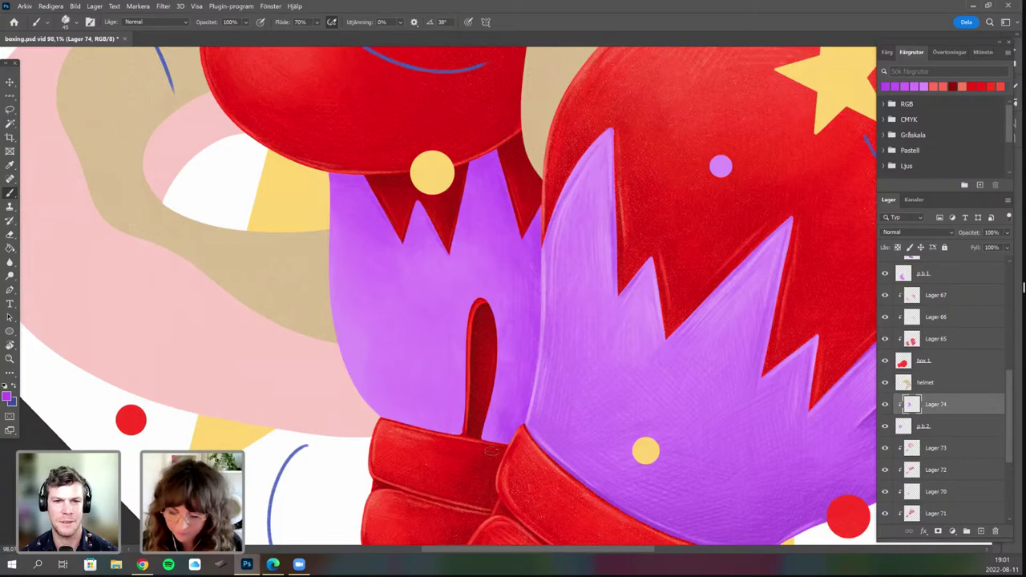
key(r)
mouse_move(537, 353)
mouse_down()
mouse_move(529, 359)
mouse_move(551, 341)
mouse_up()
key(b)
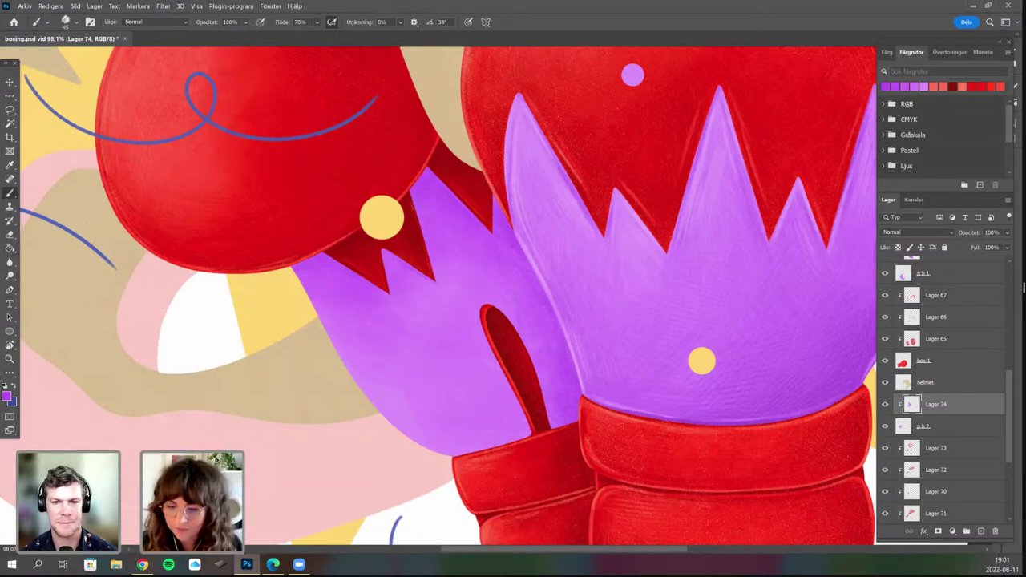
key(r)
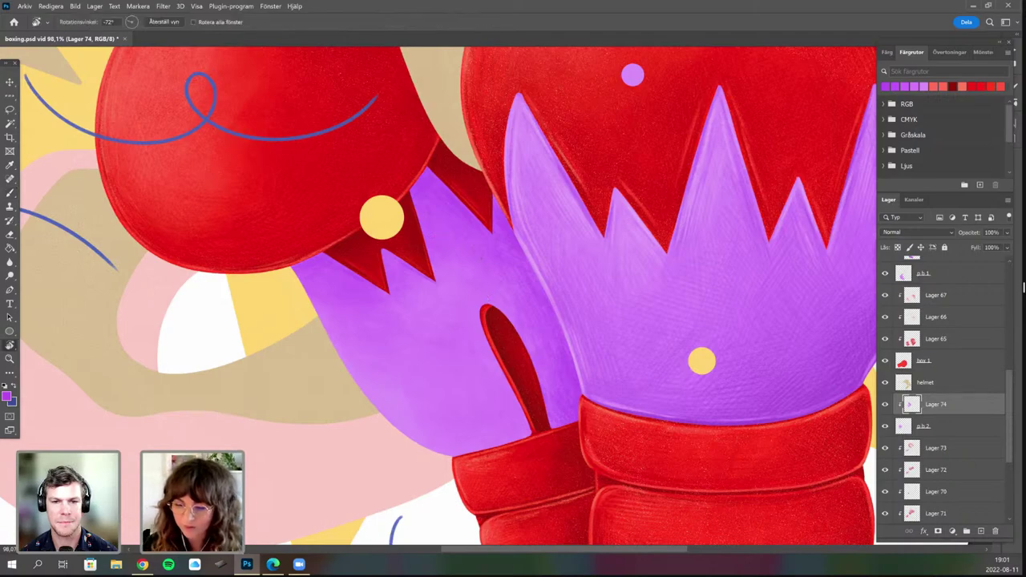
drag(448, 437, 614, 340)
key(b)
Find and choose the brush Kyle's Drawing Box - HB Pencil Pro 10px.
right_click(479, 252)
mouse_move(629, 373)
mouse_down()
mouse_move(601, 405)
mouse_move(631, 376)
mouse_up()
scroll(629, 375, down, 2)
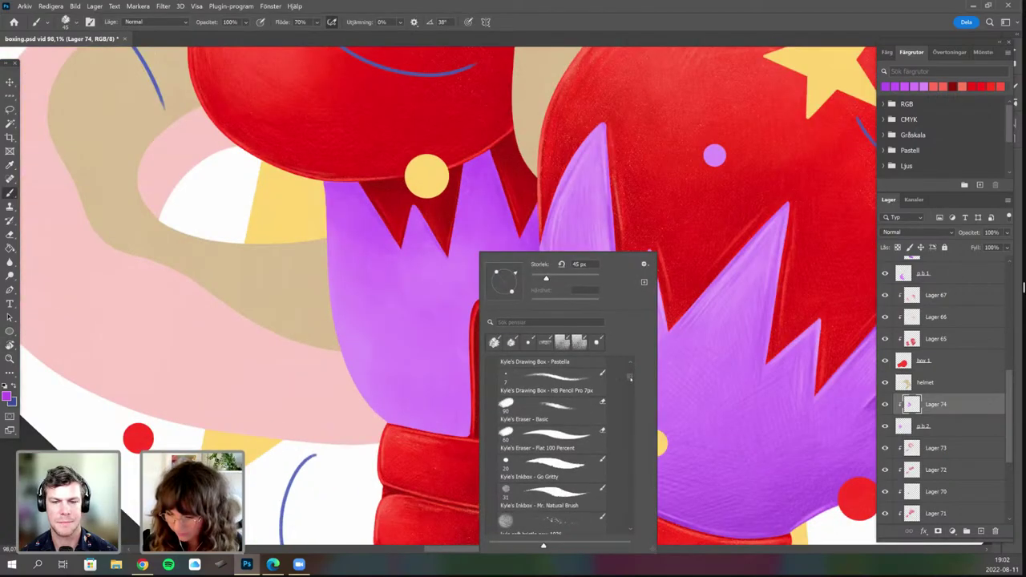
scroll(631, 383, down, 3)
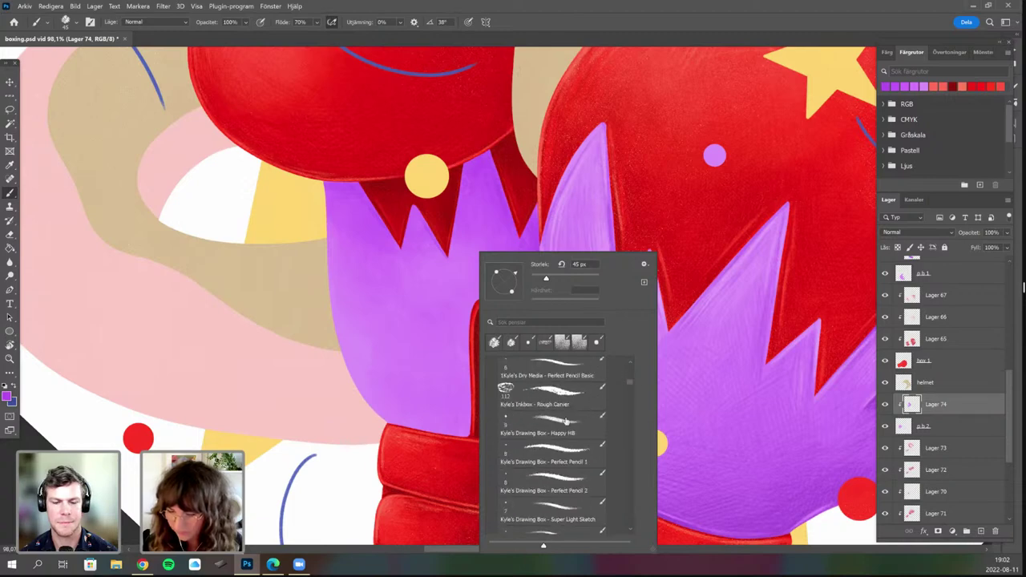
scroll(630, 384, down, 1)
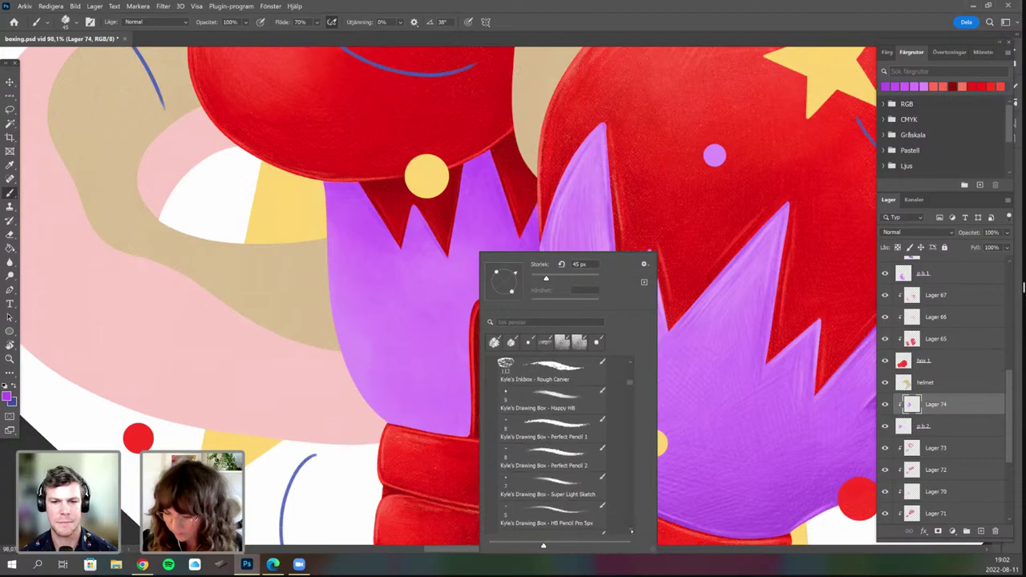
scroll(561, 445, down, 1)
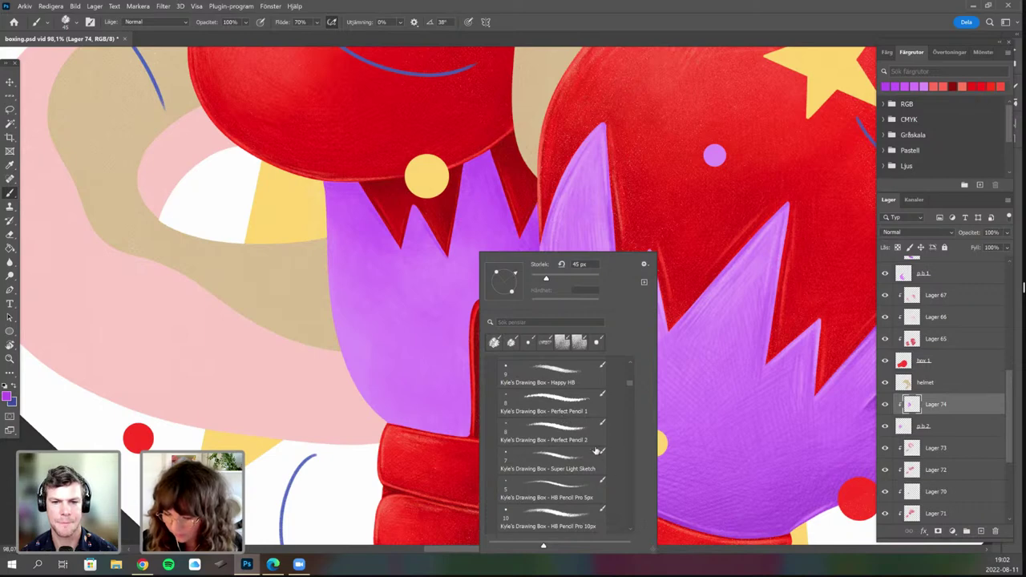
click(630, 530)
click(631, 530)
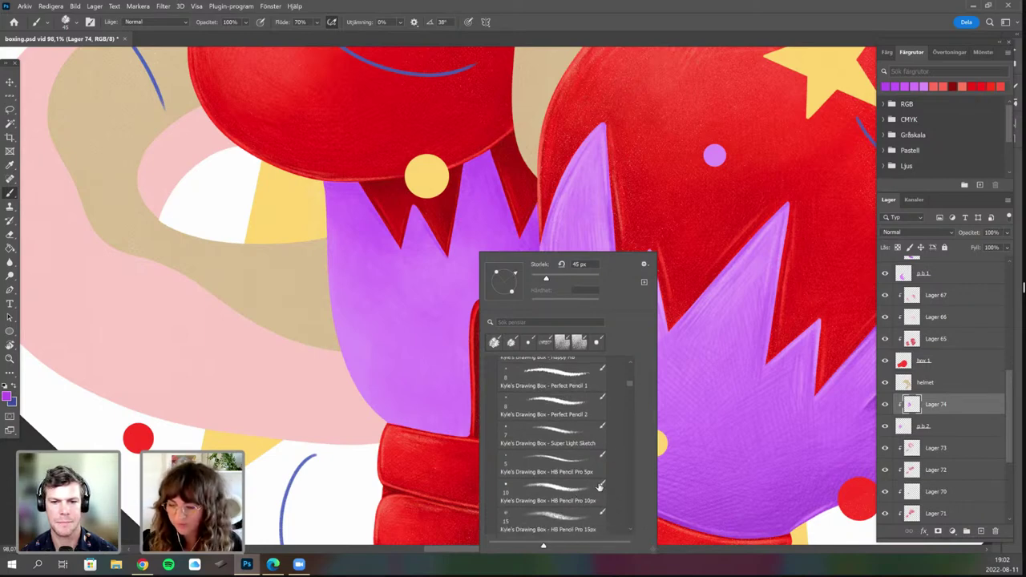
click(591, 485)
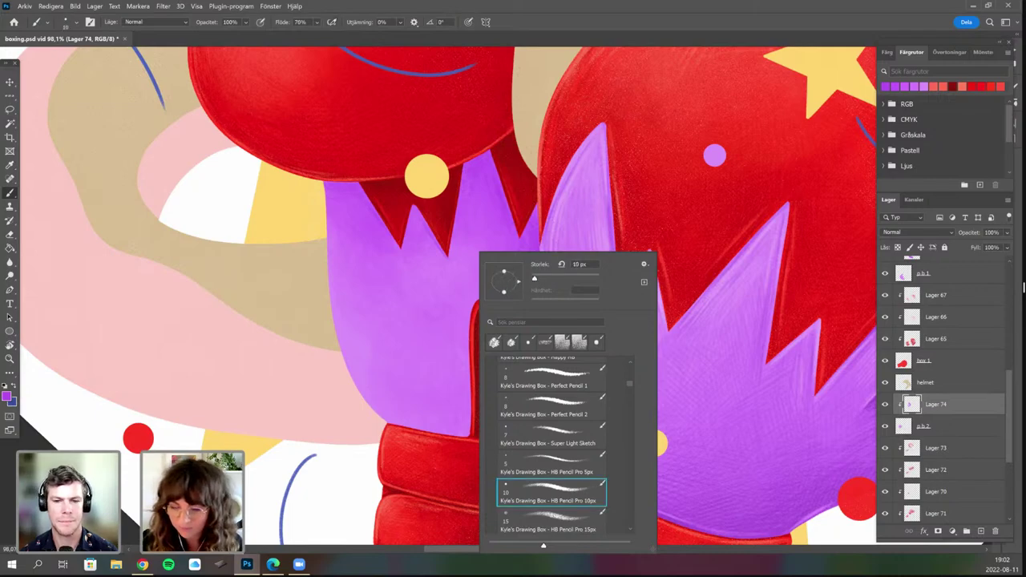
key(Return)
Try the pencil brush with zigzag test strokes above the dark red slit in the rear glove's purple panel.
scroll(433, 305, up, 2)
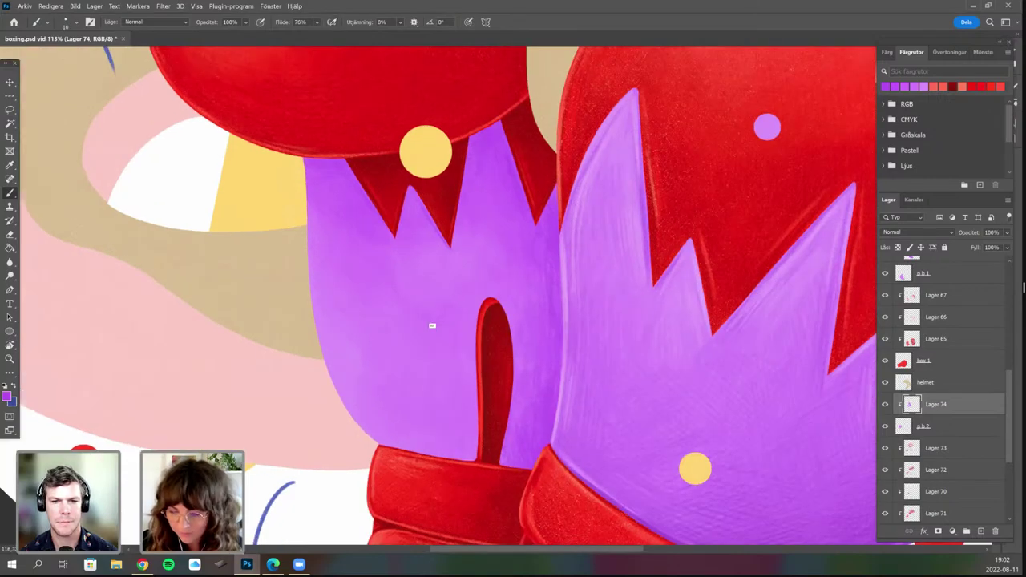
scroll(432, 316, up, 1)
mouse_move(425, 322)
mouse_down()
mouse_move(450, 281)
mouse_move(537, 241)
mouse_up()
scroll(449, 285, up, 2)
scroll(449, 307, up, 3)
Switch to the tecka 4h brush and add comparison test strokes around the pencil marks.
right_click(565, 230)
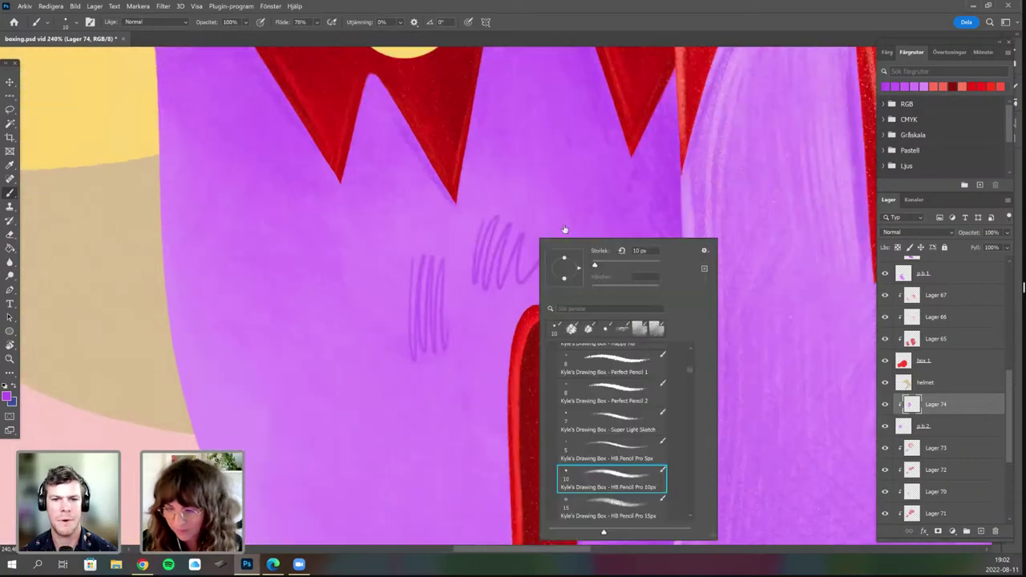
click(607, 329)
mouse_move(499, 192)
mouse_down()
mouse_move(520, 178)
mouse_move(542, 194)
mouse_up()
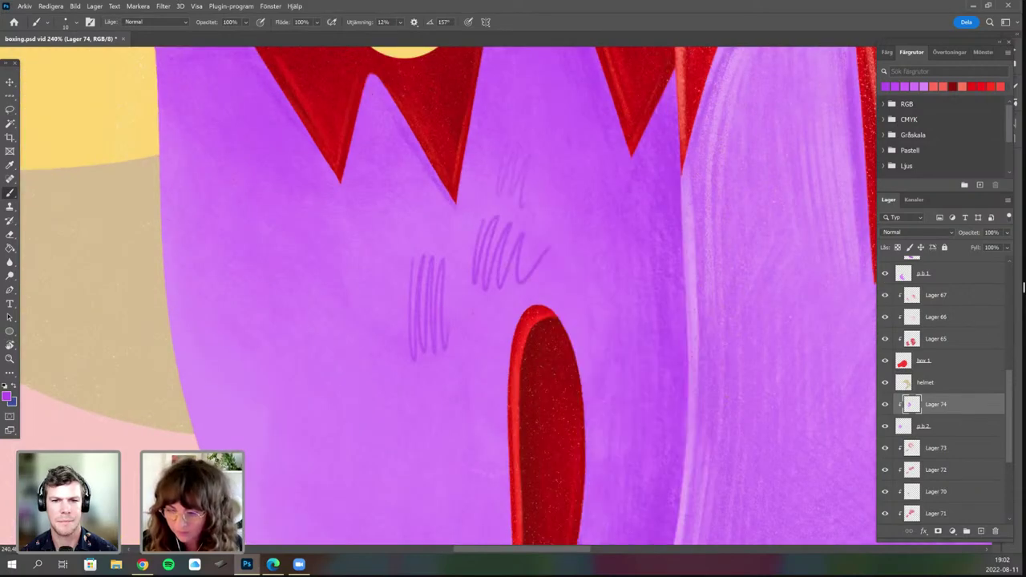
mouse_move(466, 324)
mouse_down()
mouse_move(485, 353)
mouse_move(500, 349)
mouse_move(483, 364)
mouse_up()
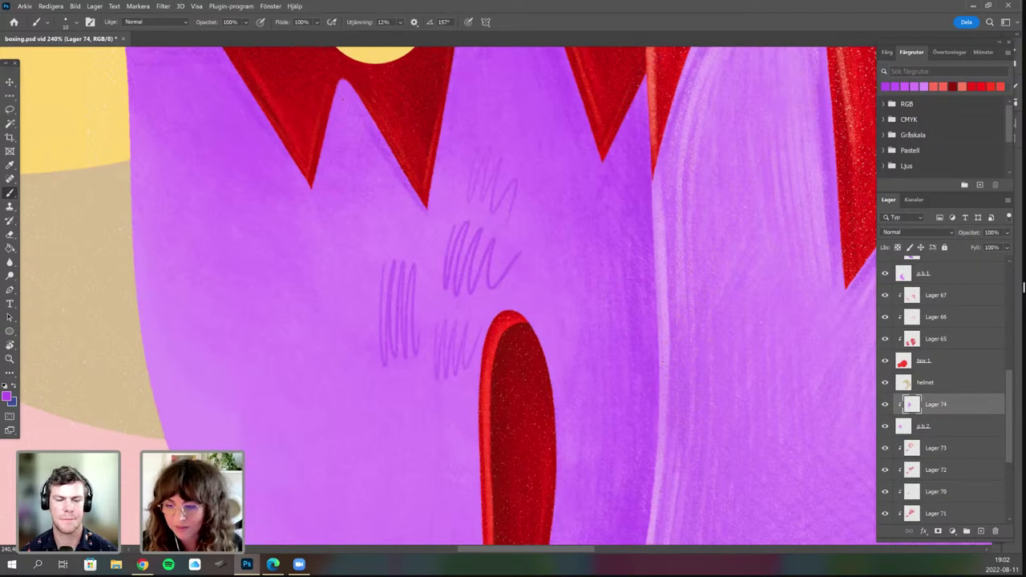
Undo all the test strokes on the rear glove's purple panel.
key(ctrl+z)
key(ctrl+z)
key(ctrl+z)
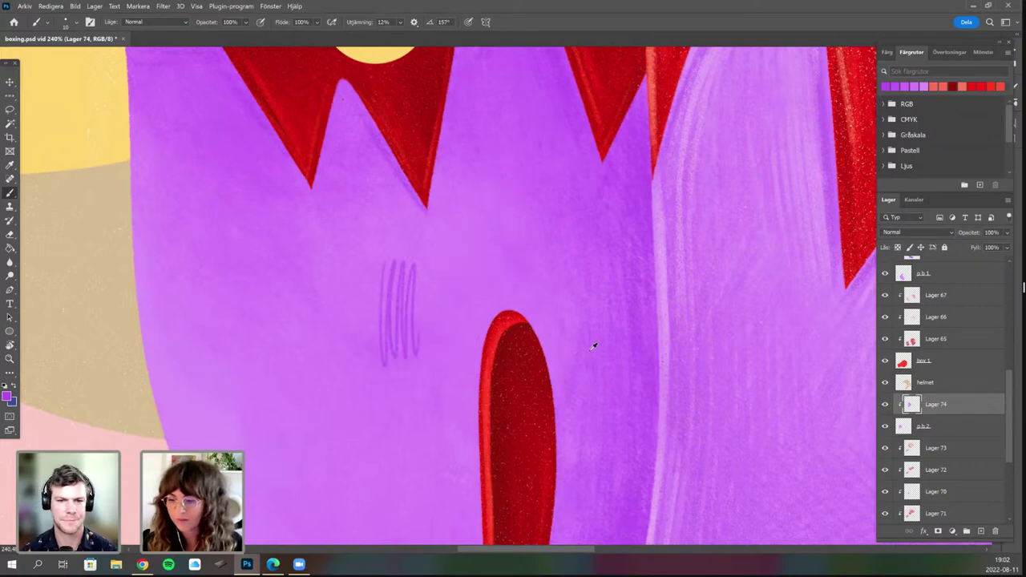
key(ctrl+z)
Return to the gouache supreme brush, set its size to 41 px, and shade the purple between the slit and the front glove.
scroll(557, 338, down, 2)
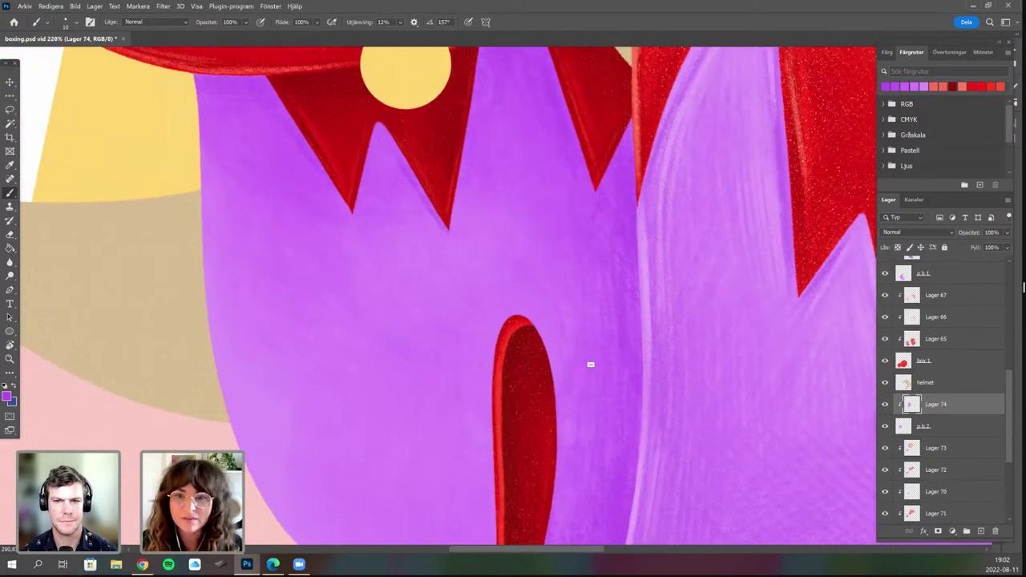
scroll(591, 365, down, 6)
scroll(543, 414, up, 2)
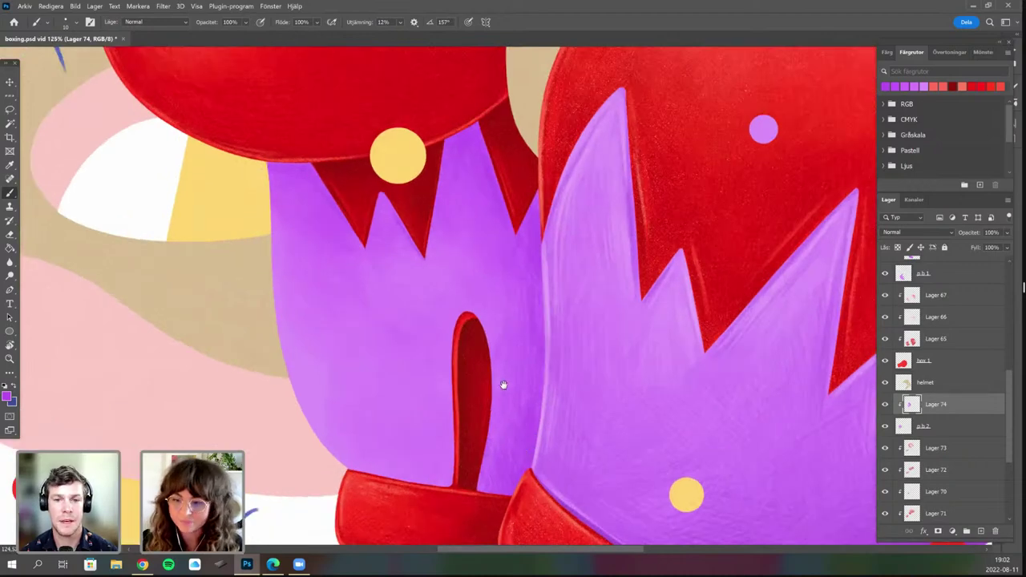
key(r)
drag(504, 385, 485, 381)
key(b)
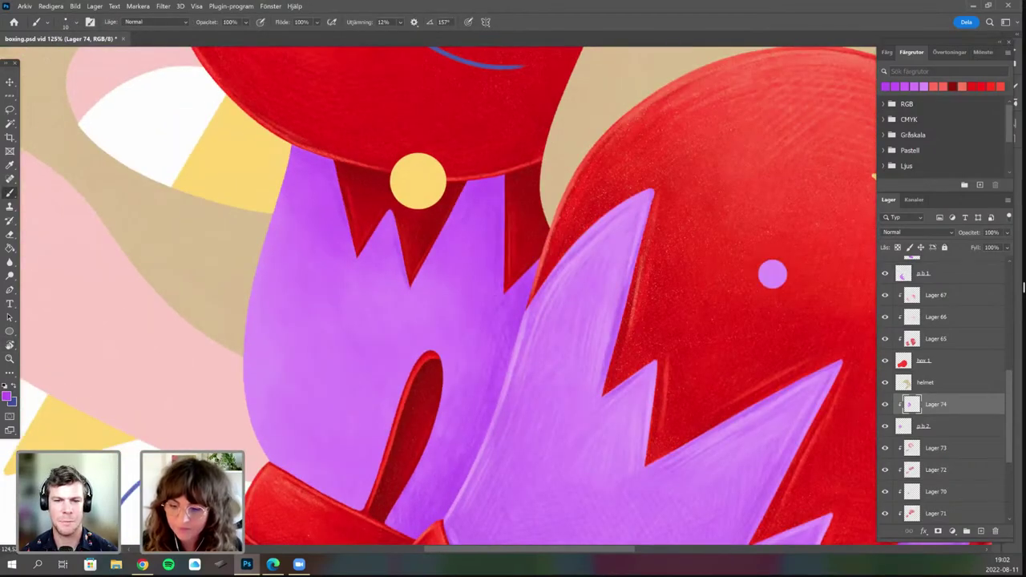
right_click(488, 380)
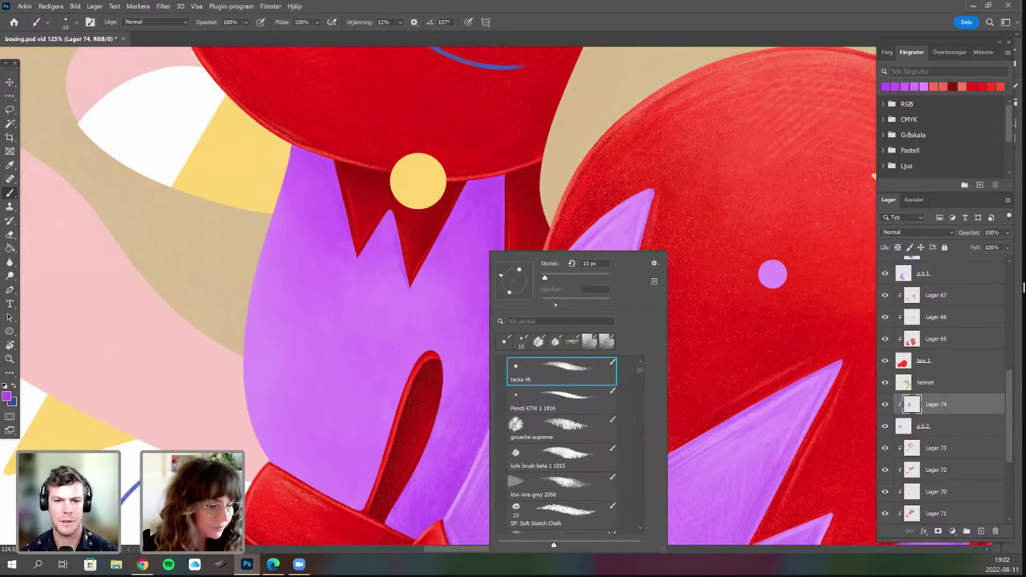
click(468, 231)
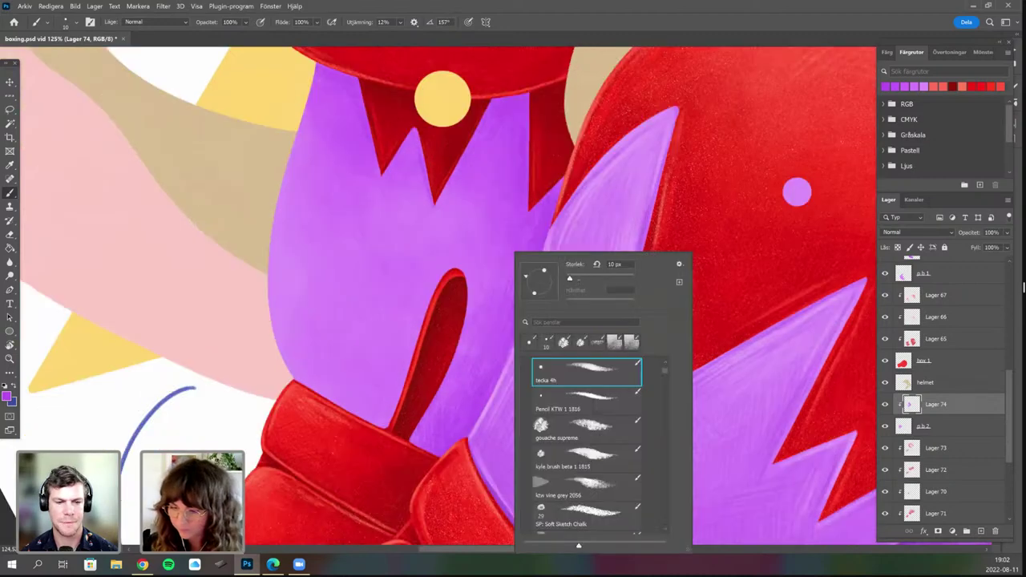
click(564, 342)
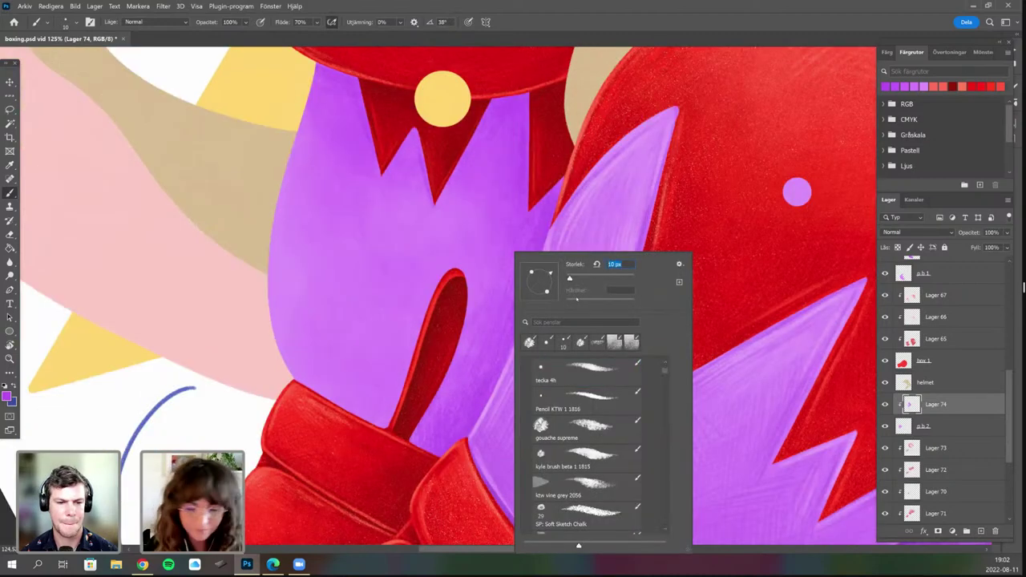
click(478, 319)
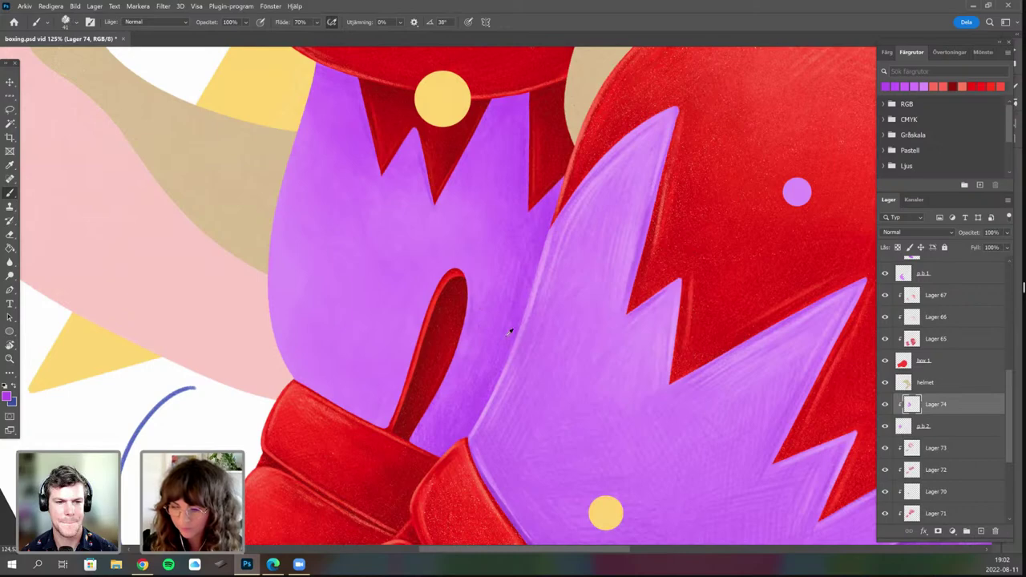
Set a vivid purple foreground colour and continue shading the rear glove's purple panel around the dark red slit.
scroll(501, 333, down, 3)
key(n)
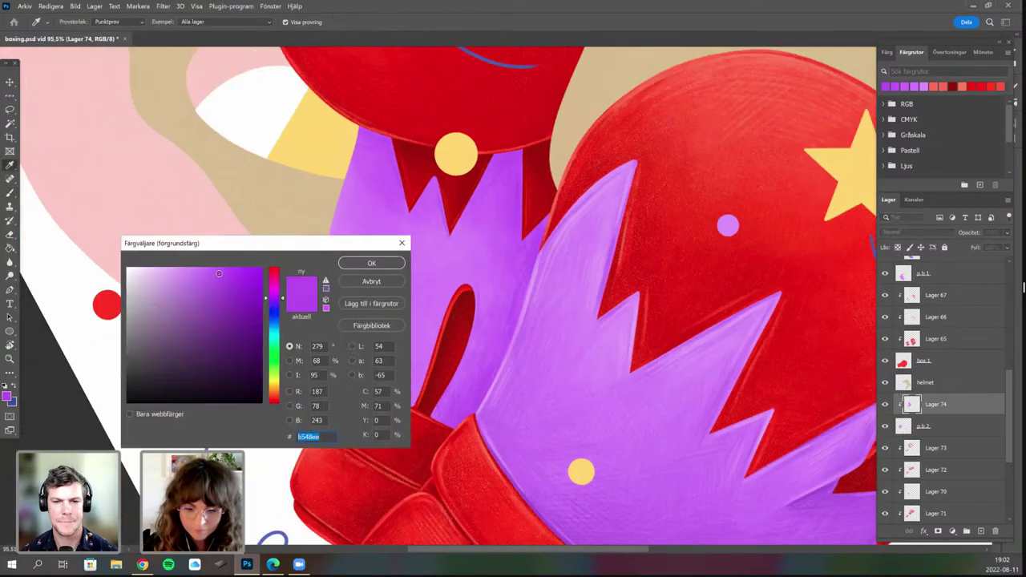
click(219, 273)
key(Return)
key(b)
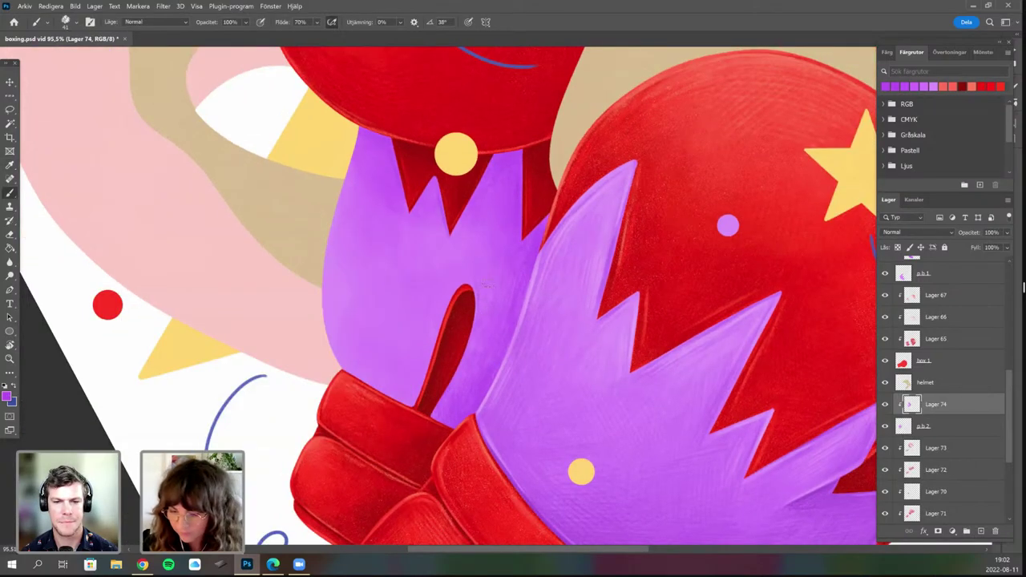
key(r)
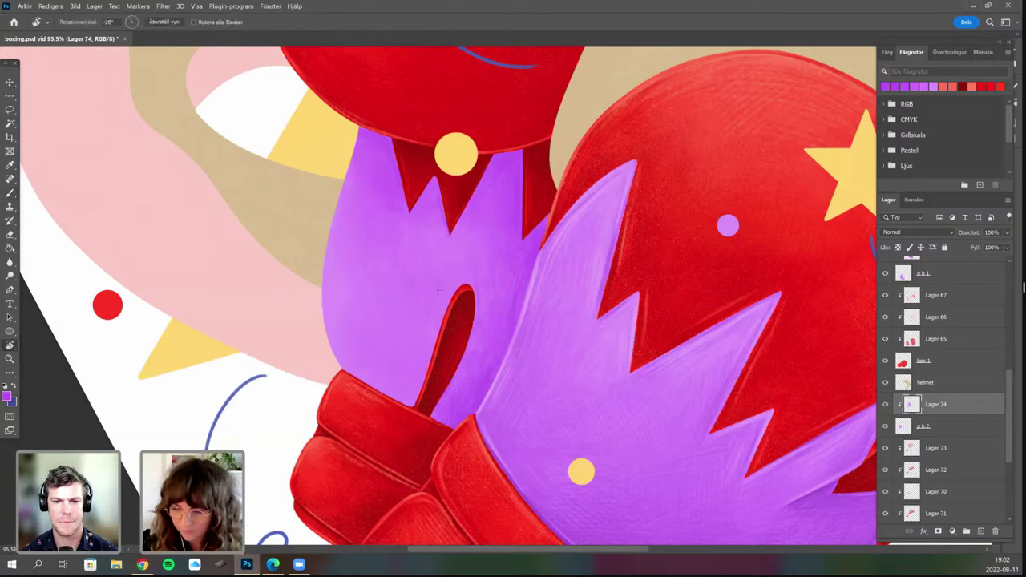
drag(439, 287, 487, 287)
key(b)
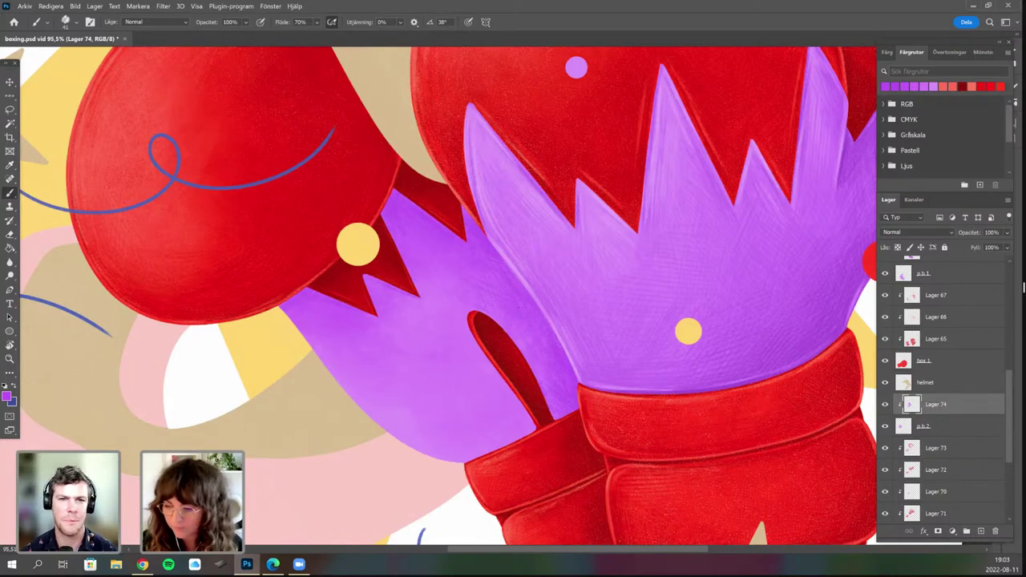
Choose a vivid purple foreground colour and shade along the outer edge of the rear glove's purple panel.
key(r)
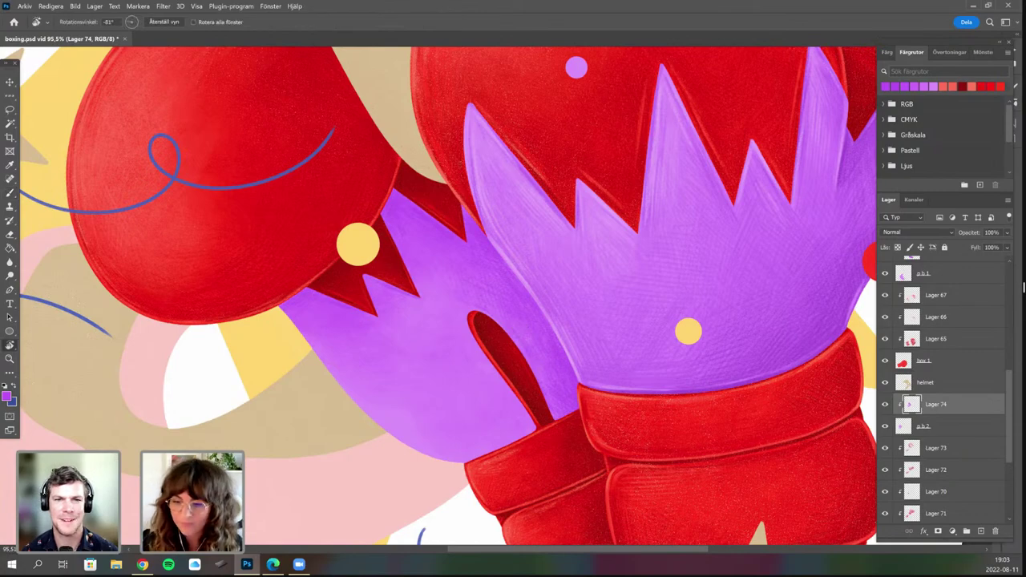
drag(498, 416, 449, 405)
drag(440, 211, 454, 204)
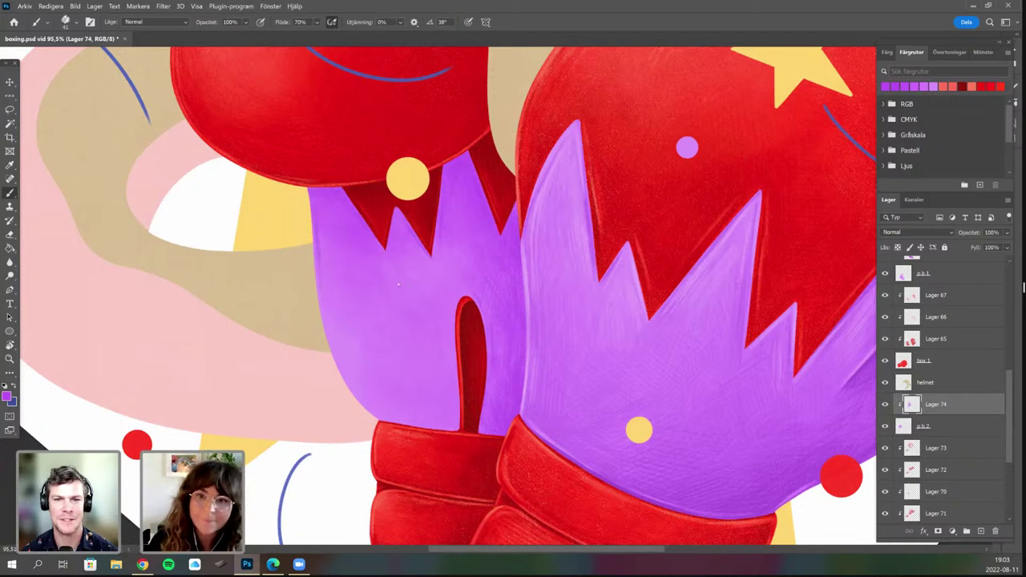
click(6, 396)
click(220, 273)
click(370, 263)
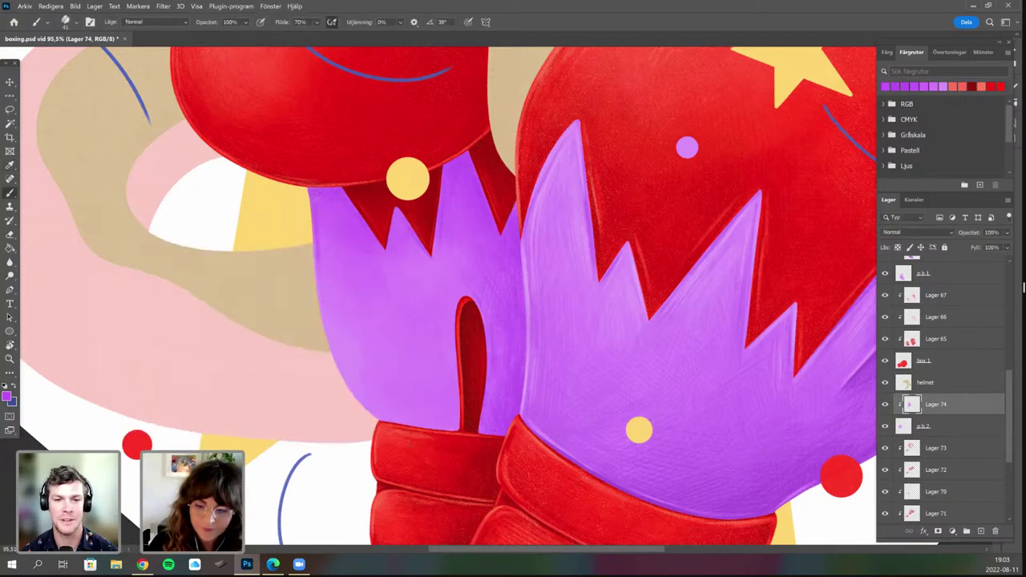
drag(316, 256, 320, 288)
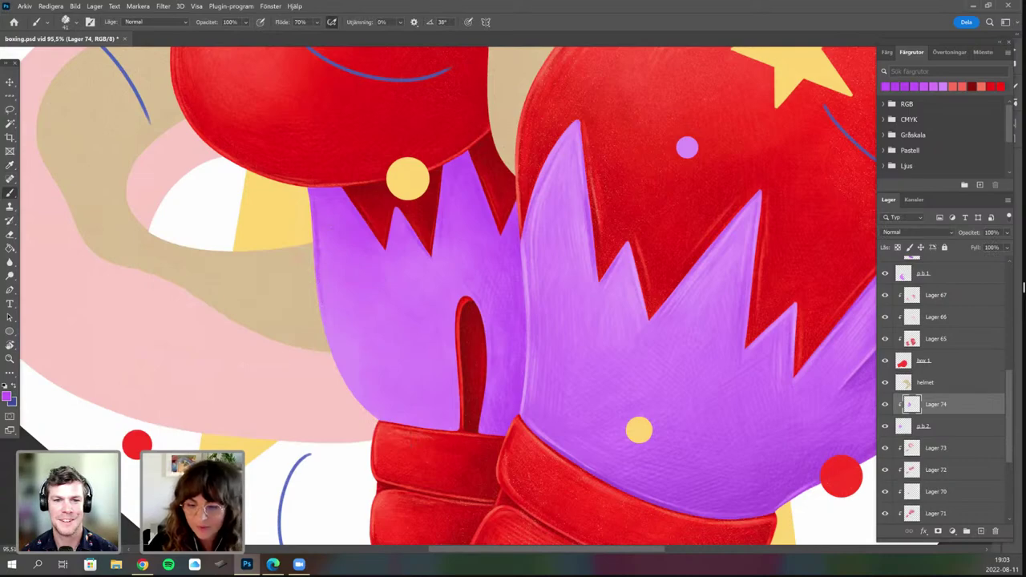
drag(438, 501, 459, 557)
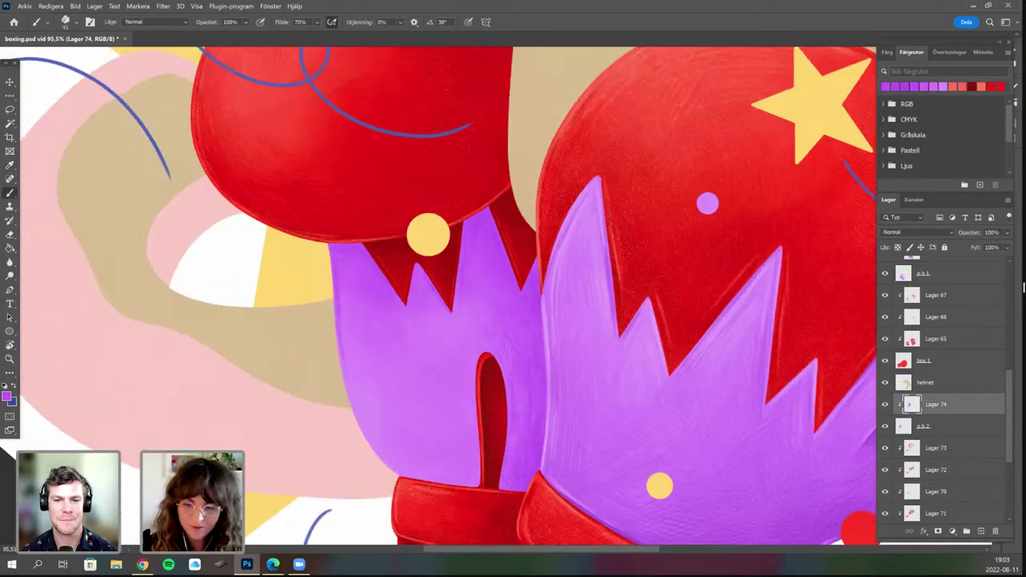
Continue shading the rear glove's purple panel, sample its purple and set the foreground colour to #cc69ff.
key(r)
drag(378, 292, 391, 243)
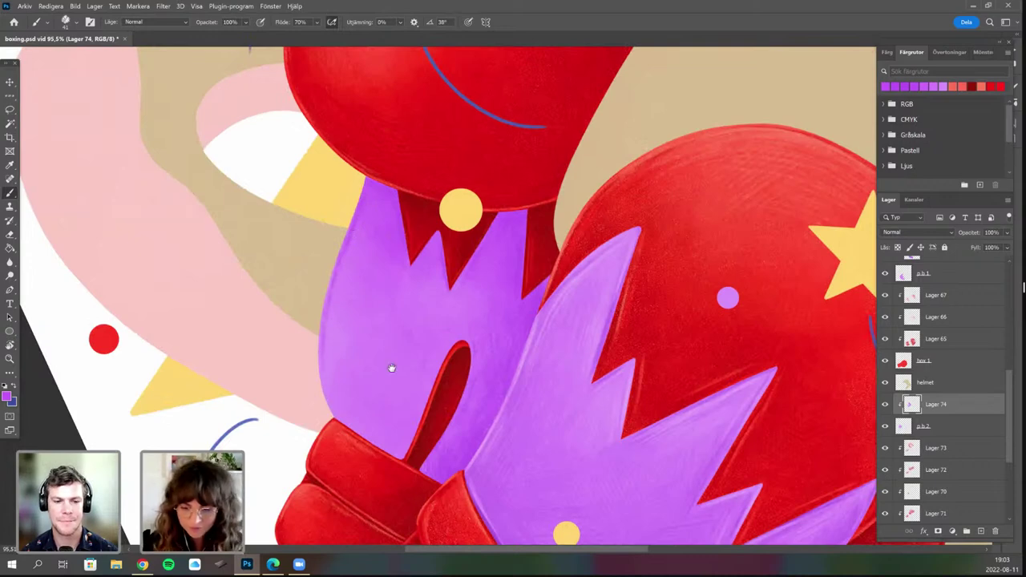
drag(481, 490, 529, 486)
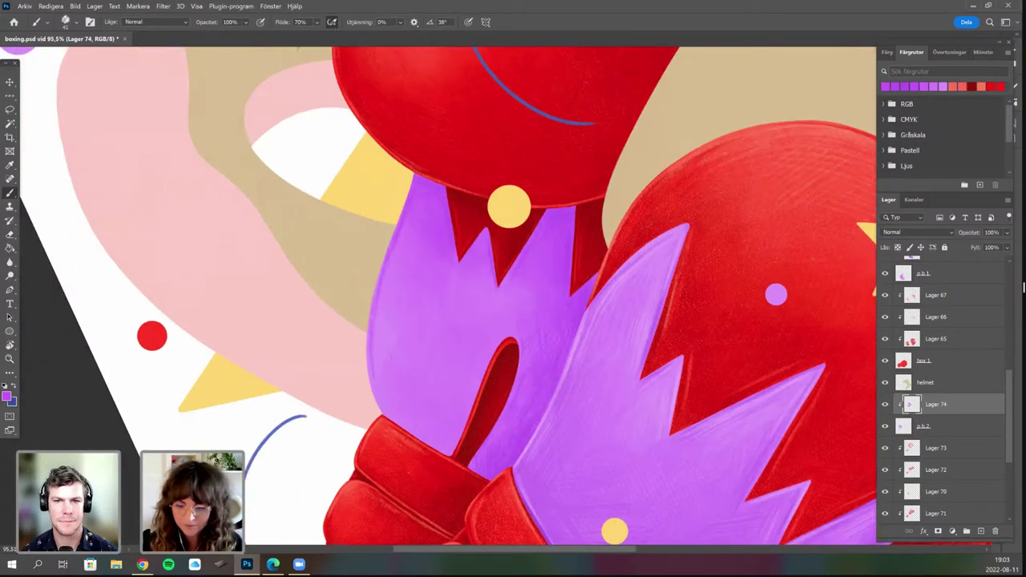
key(r)
drag(314, 311, 321, 348)
key(alt)
key(n)
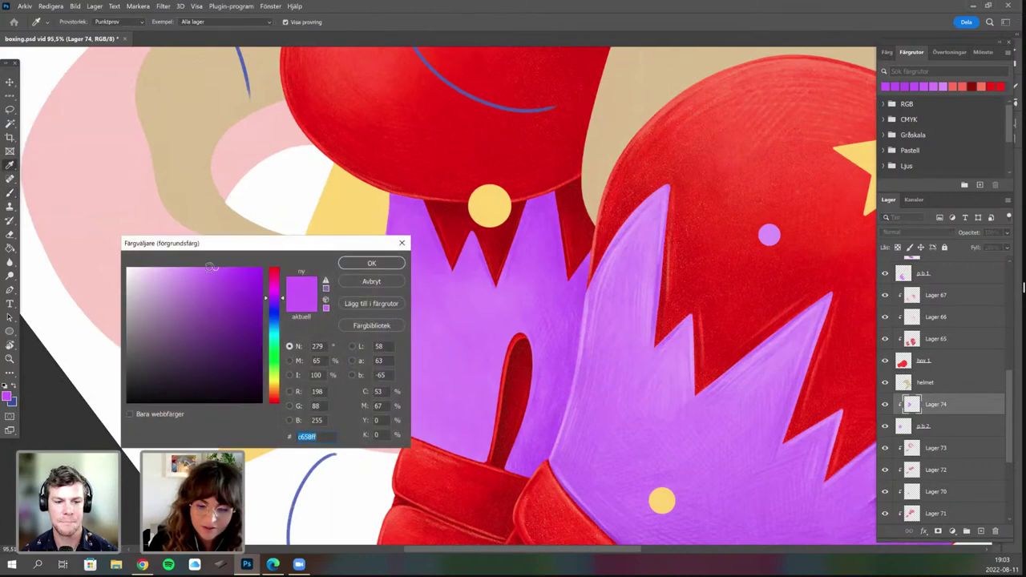
click(354, 263)
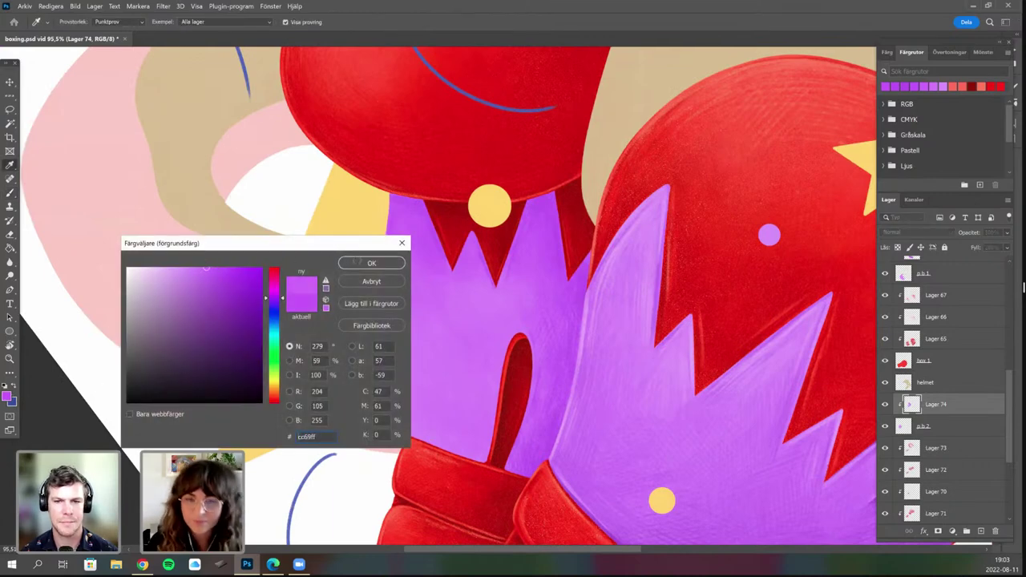
click(354, 263)
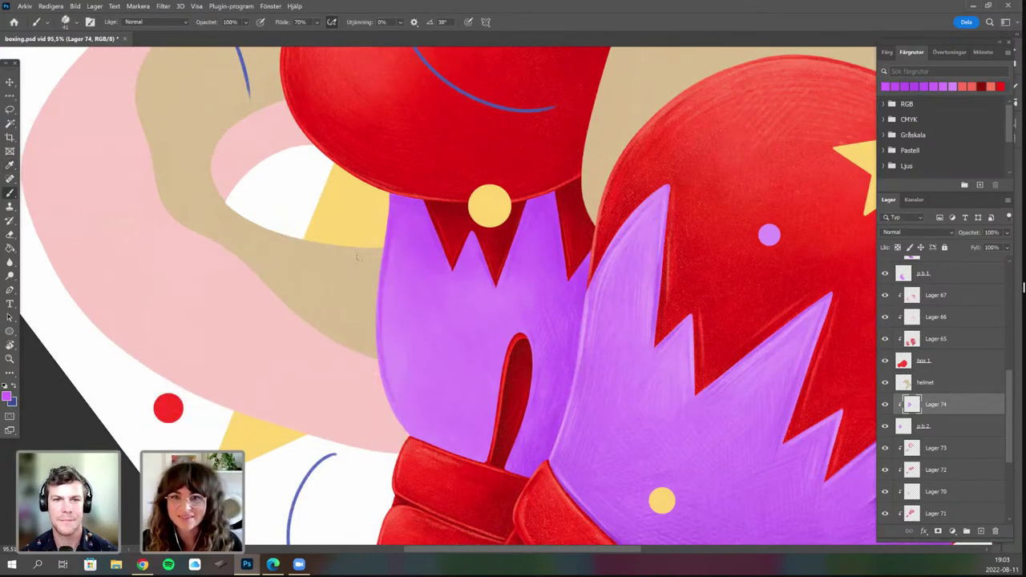
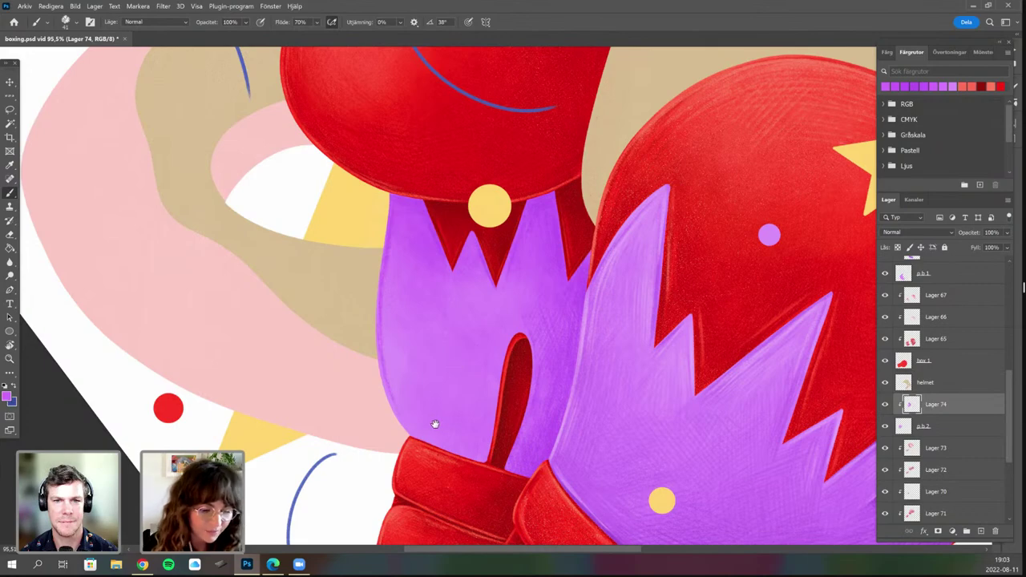
Blend the lighter purple into the rear glove's panel, then shade near its zigzag points with foreground colour #c75cff.
scroll(435, 423, up, 1)
scroll(442, 440, up, 1)
key(r)
drag(541, 422, 488, 426)
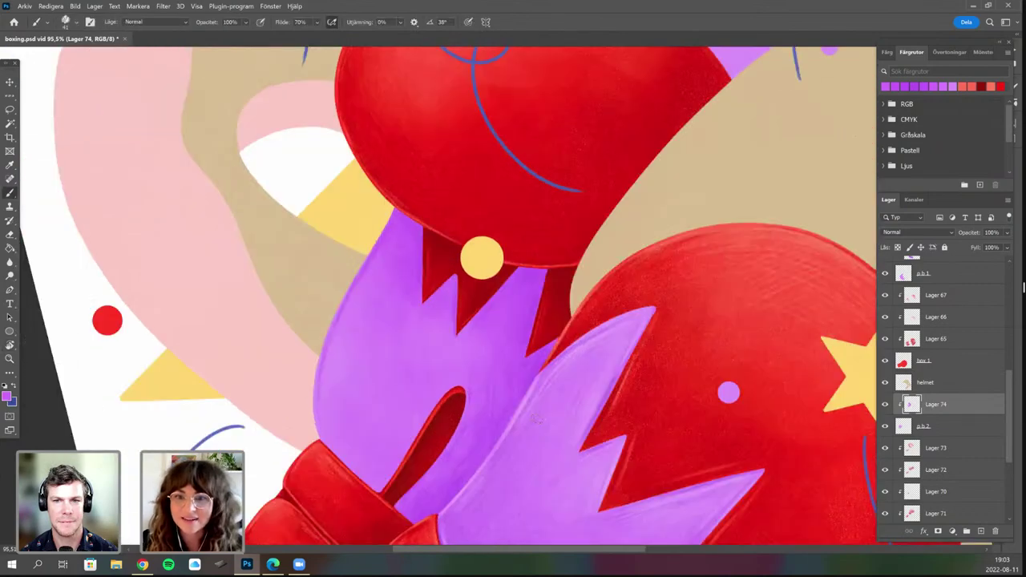
scroll(539, 417, left, 1)
key(r)
drag(478, 483, 506, 482)
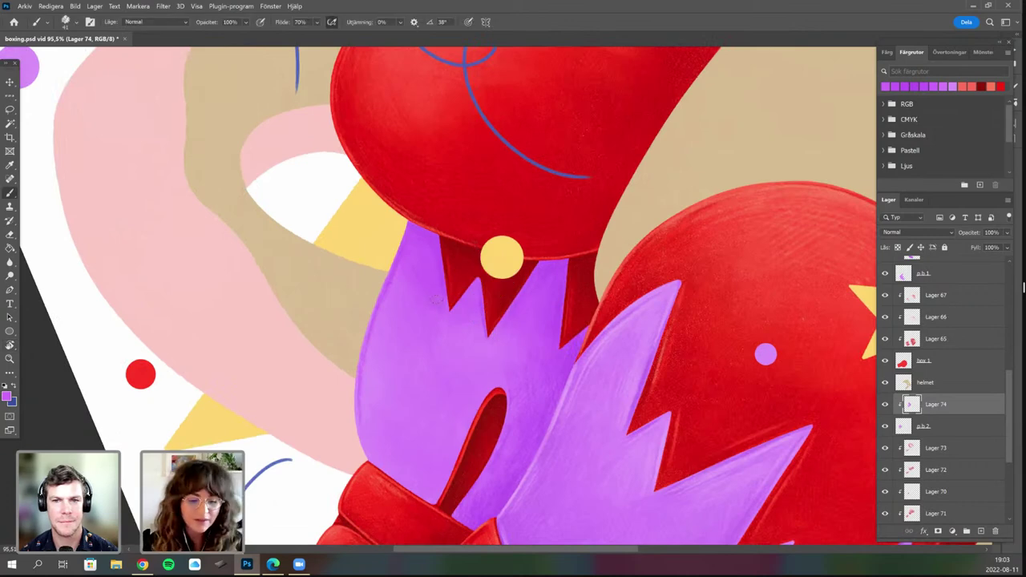
click(7, 396)
click(214, 268)
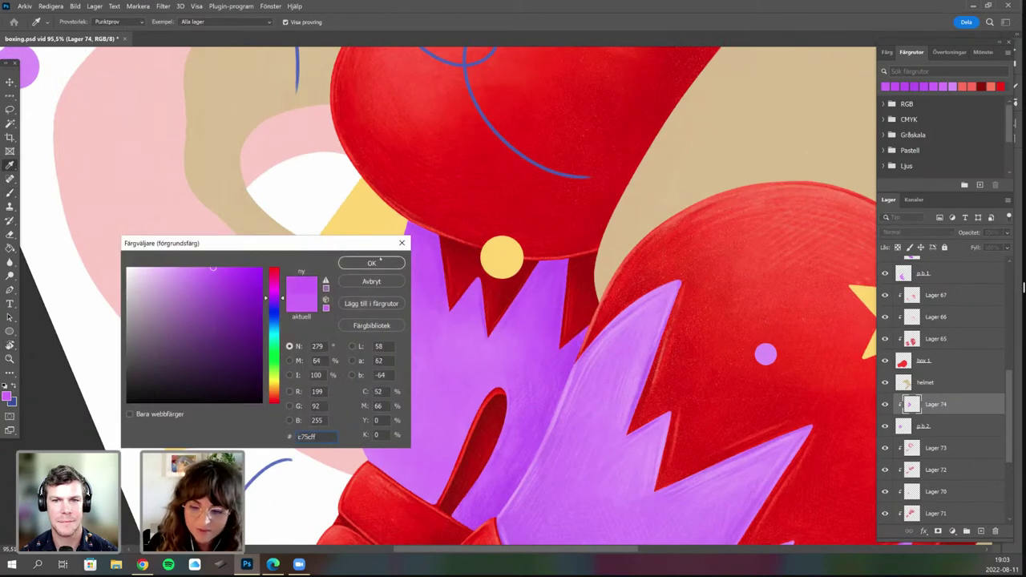
key(Return)
scroll(474, 353, down, 1)
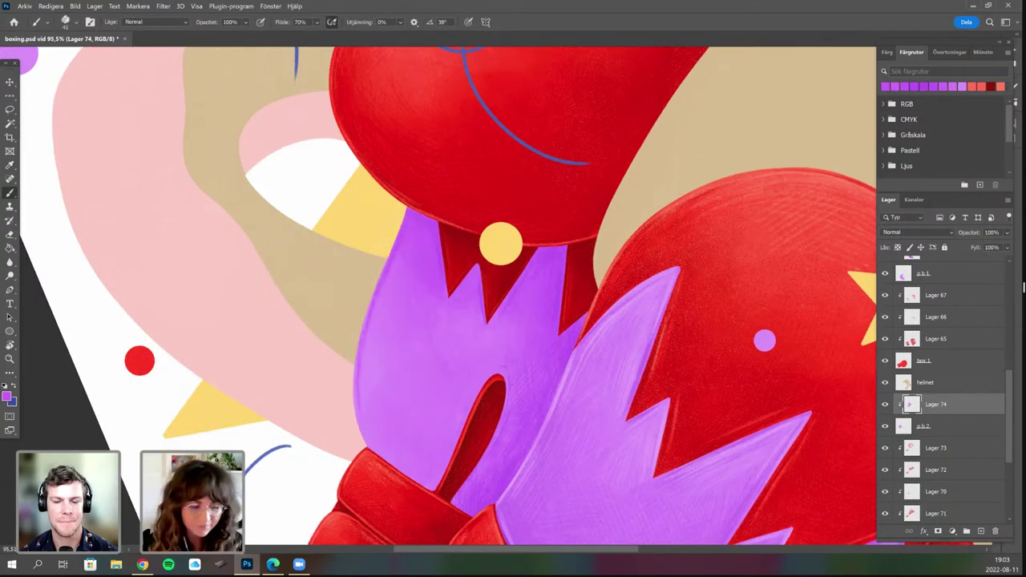
Shade the lower part of the purple panel near the red cuff and set the foreground colour to #ca67fd.
scroll(467, 465, down, 4)
key(r)
drag(492, 410, 558, 391)
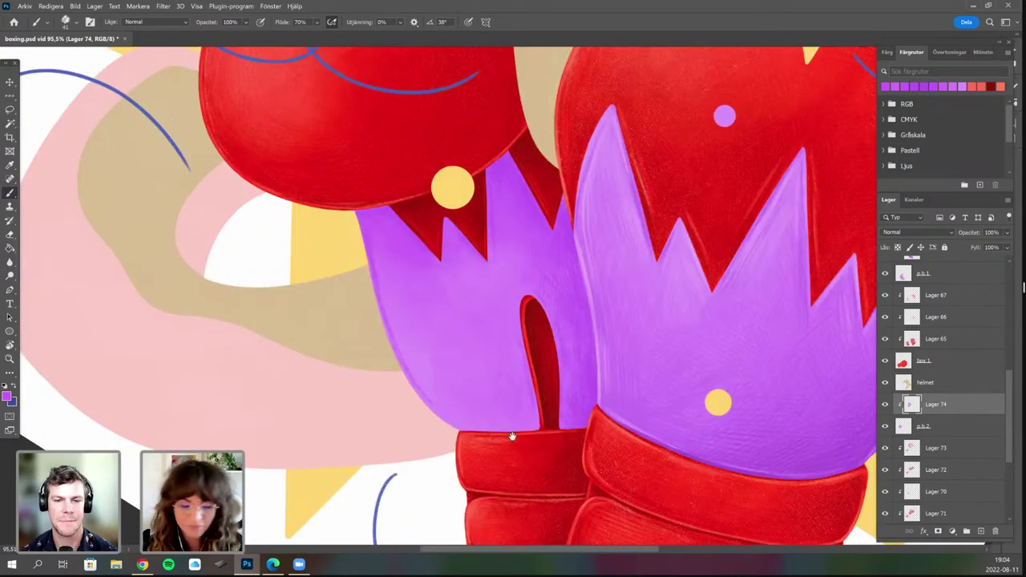
drag(486, 486, 458, 476)
key(r)
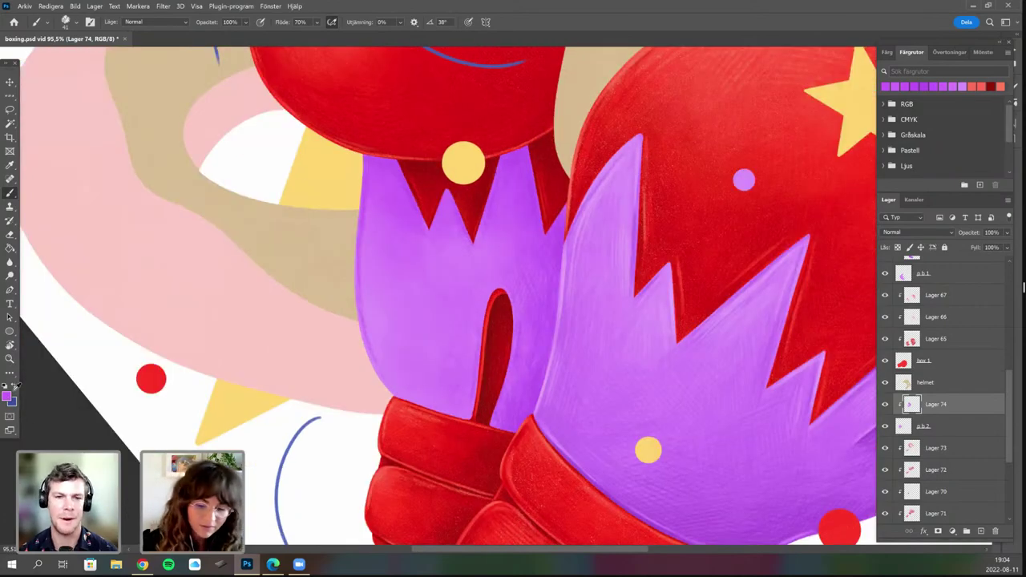
click(8, 395)
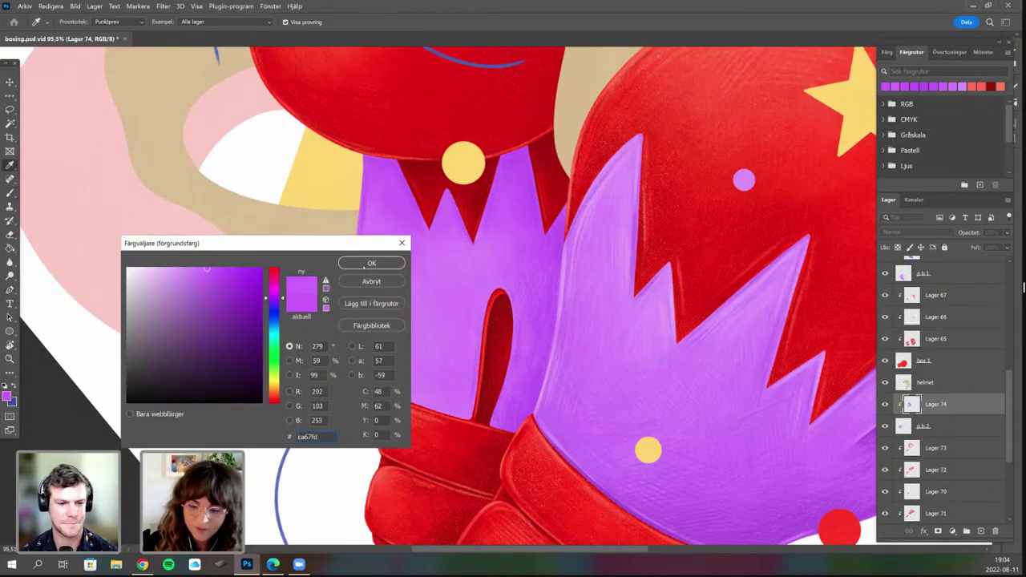
key(Return)
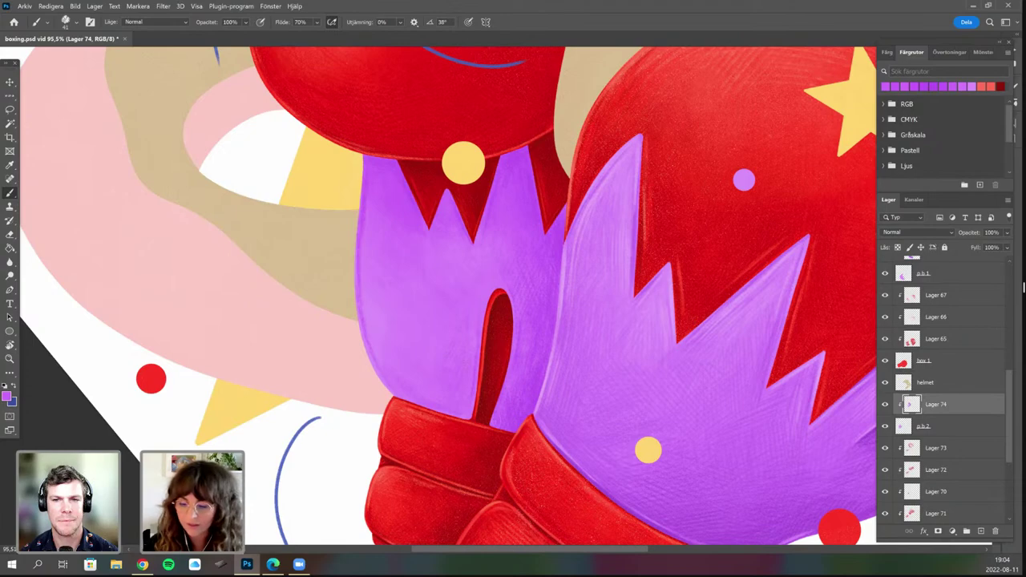
Build textured purple strokes around the dark red slit and toward the front glove on the rear glove's panel.
key(r)
drag(447, 344, 473, 408)
key(b)
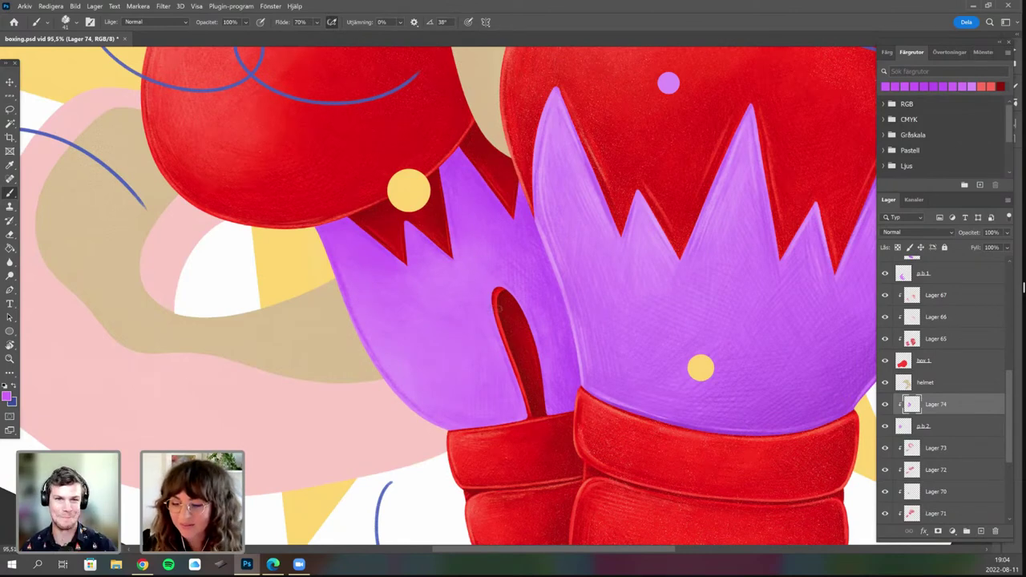
key(r)
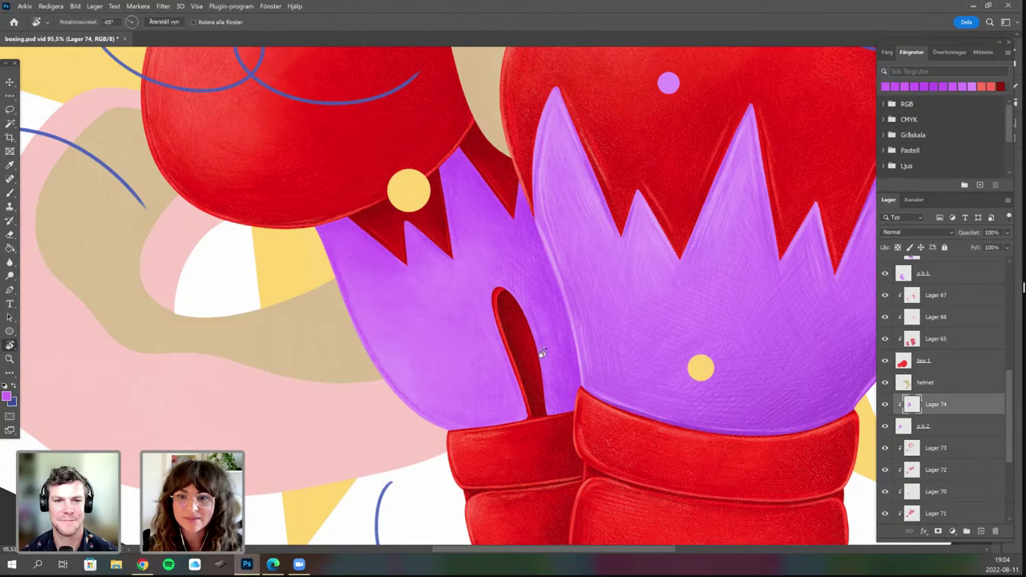
mouse_move(486, 283)
mouse_down()
mouse_move(485, 275)
mouse_move(513, 264)
mouse_move(488, 248)
mouse_up()
key(b)
key(r)
key(b)
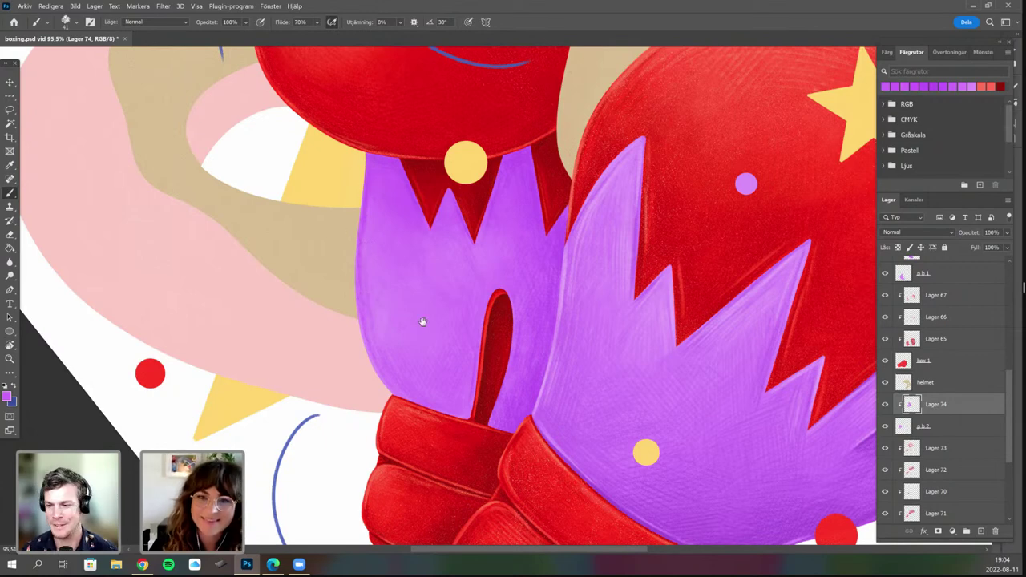
drag(411, 378, 399, 430)
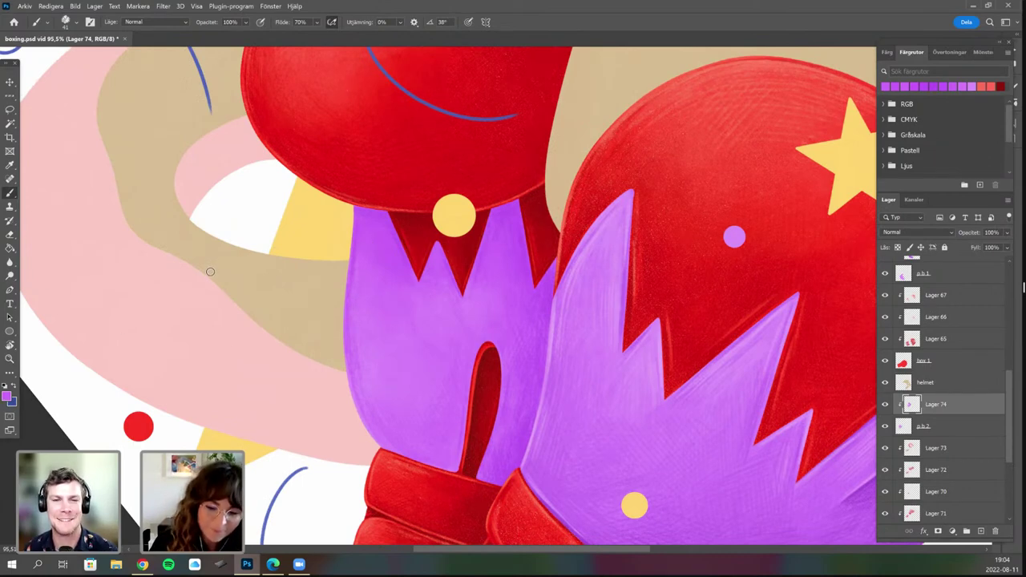
Set another purple foreground colour and blend it through the middle of the rear glove's purple panel.
key(n)
key(Return)
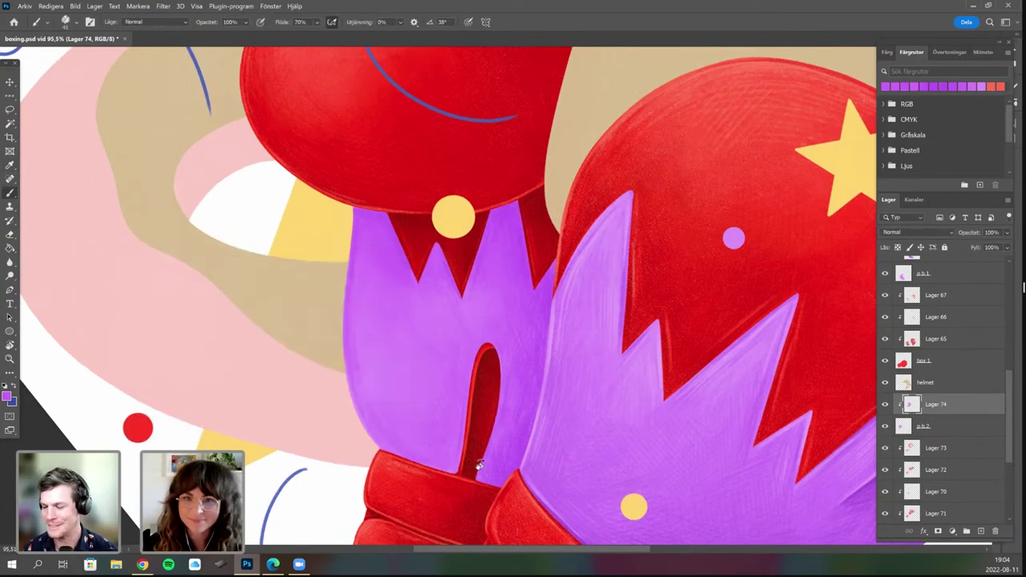
drag(423, 244, 407, 273)
key(r)
drag(370, 324, 369, 275)
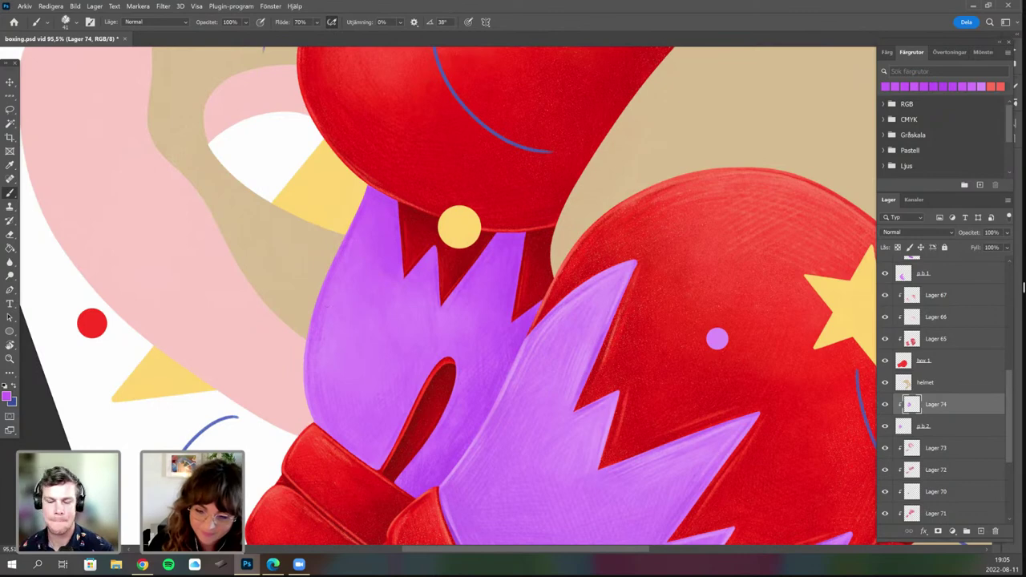
key(r)
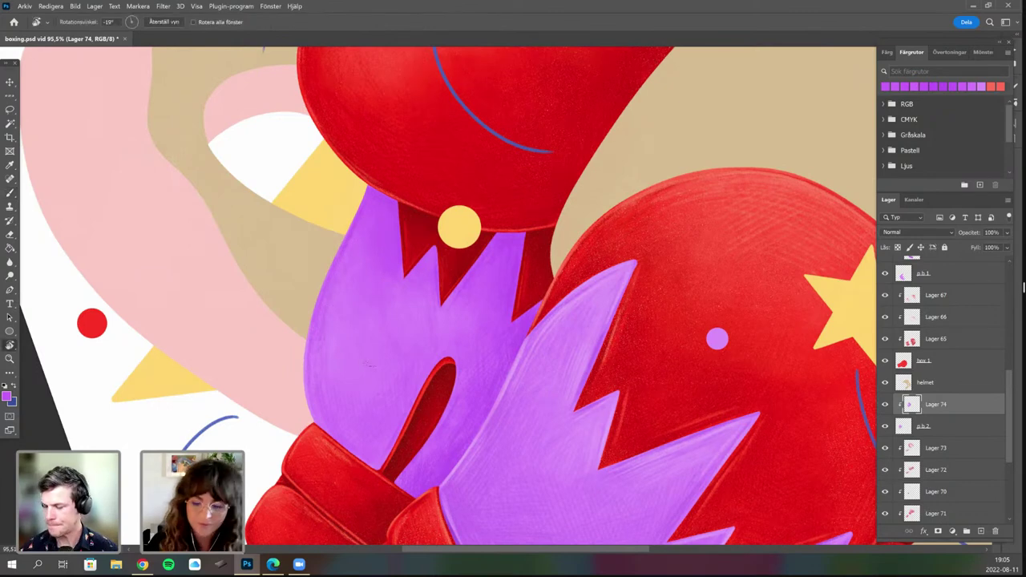
drag(380, 469, 403, 484)
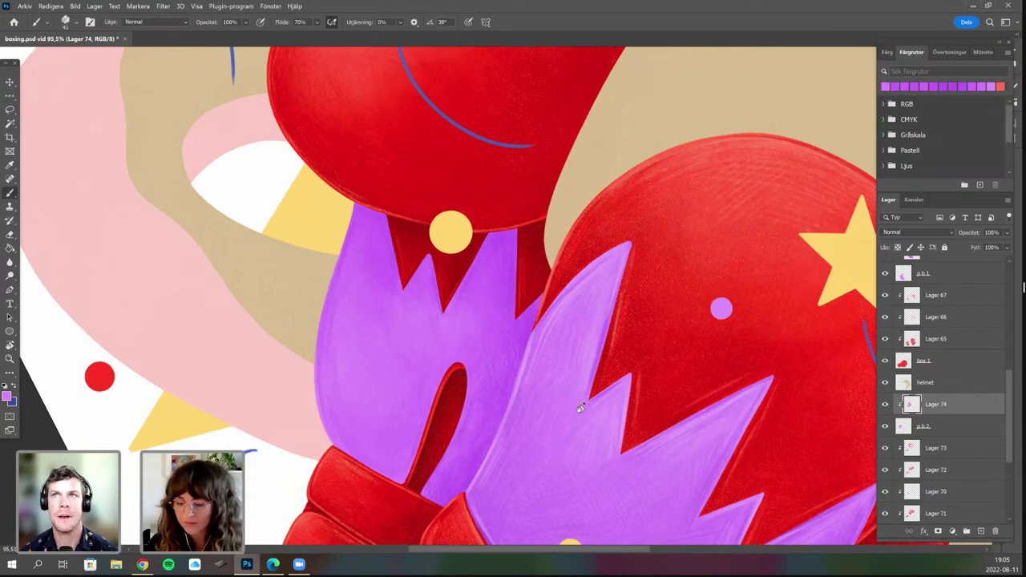
Adjust the light purple foreground colour to a more saturated shade for the rear glove's purple panel.
key(r)
drag(459, 397, 586, 354)
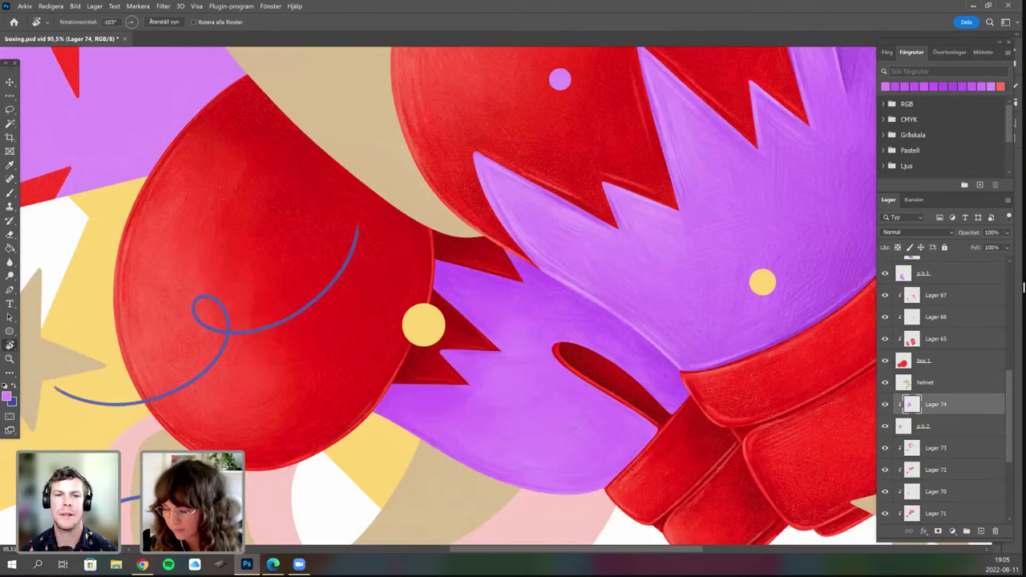
key(space)
drag(587, 480, 608, 447)
key(r)
drag(377, 148, 193, 273)
key(n)
click(361, 264)
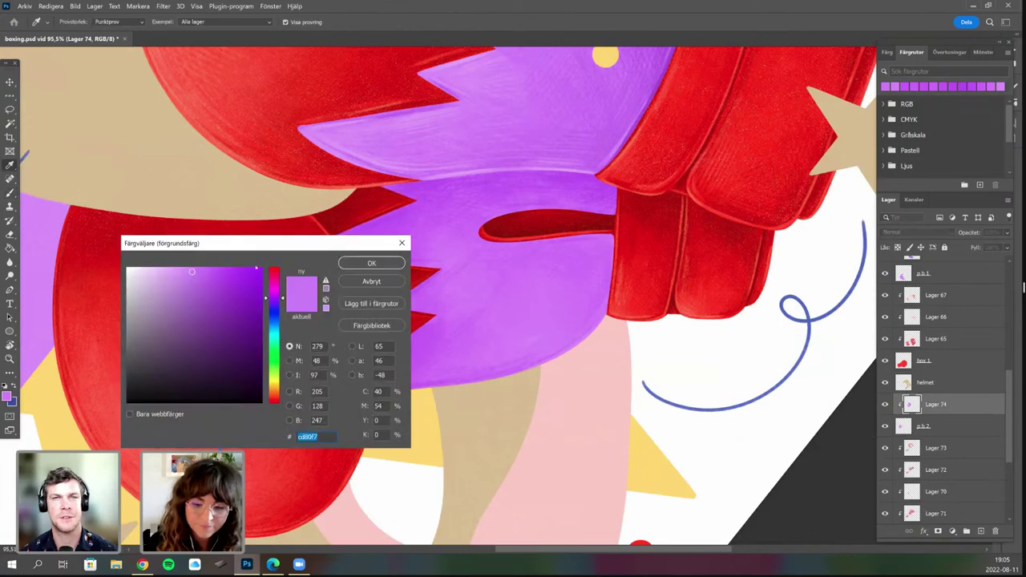
click(371, 259)
Blend the new purple between the slit and the outer edge of the rear glove's panel.
key(r)
drag(493, 426, 563, 406)
key(b)
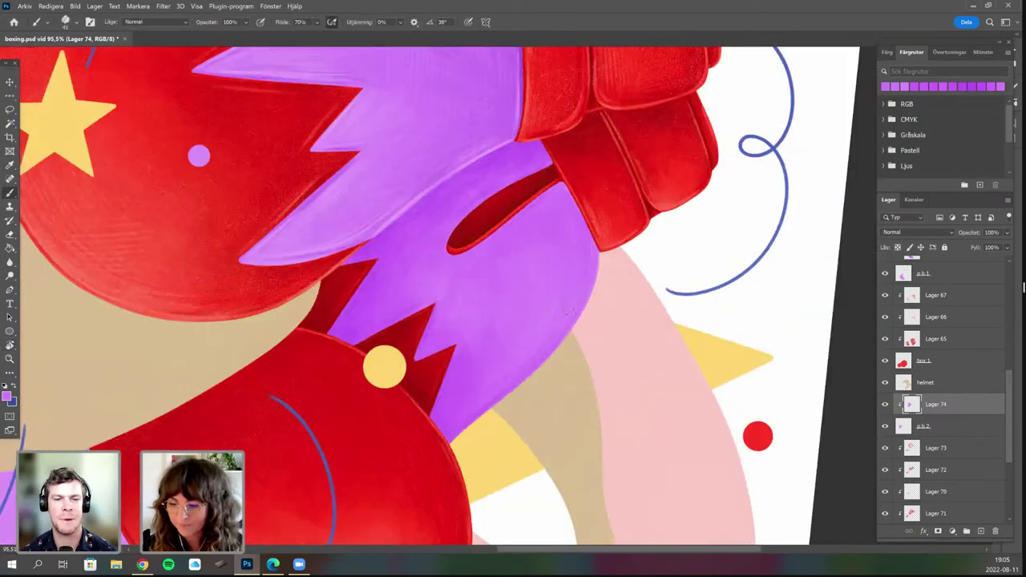
key(r)
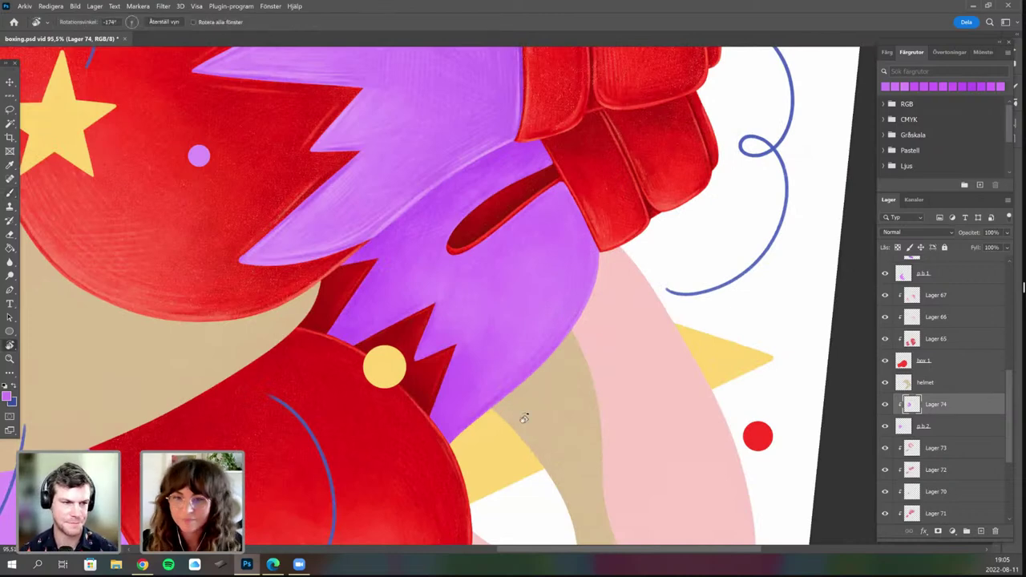
drag(524, 417, 590, 353)
key(b)
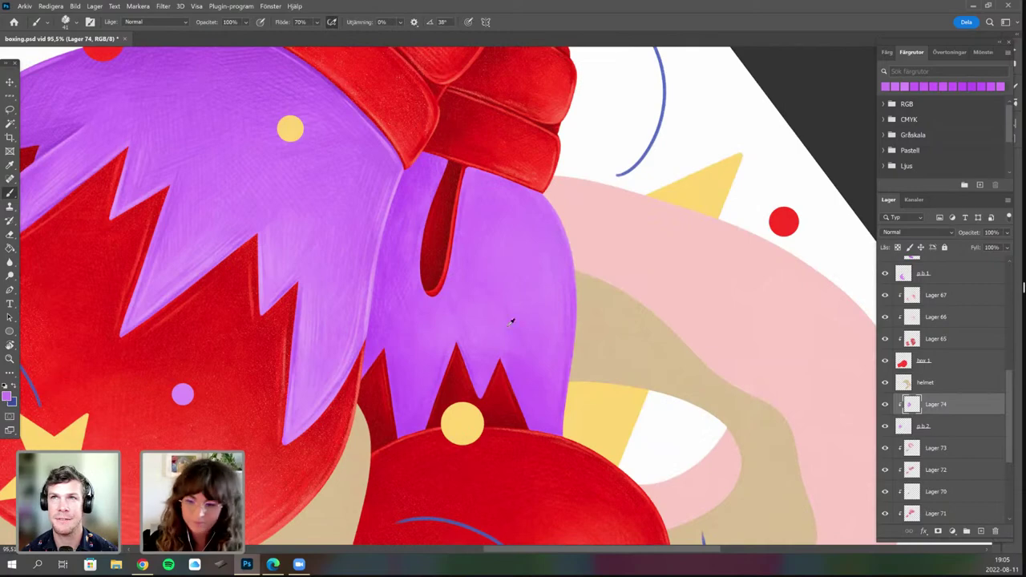
Check the shading on both gloves at a smaller scale and set the foreground colour to #be6eea.
scroll(568, 344, down, 2)
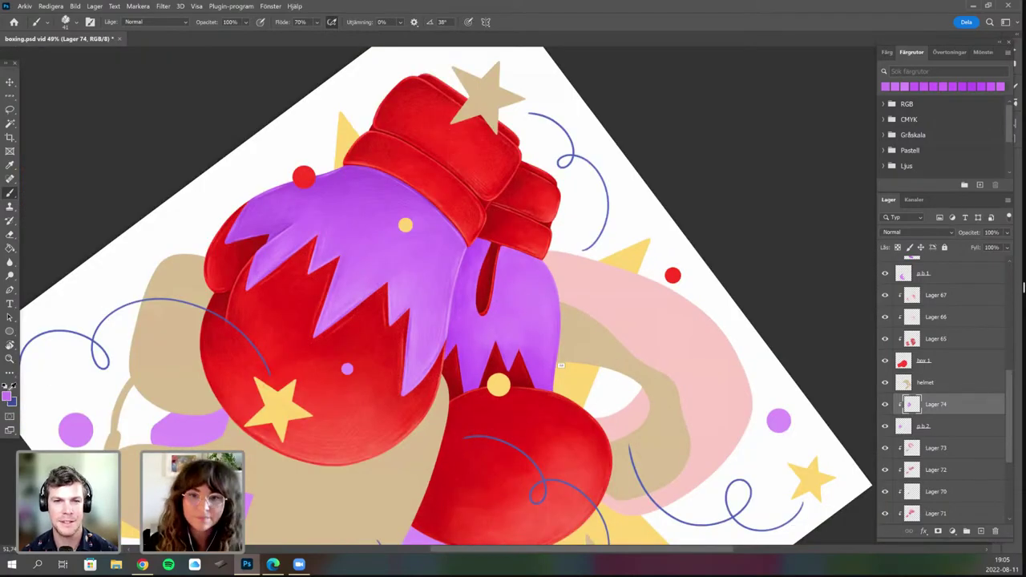
scroll(561, 366, up, 2)
key(n)
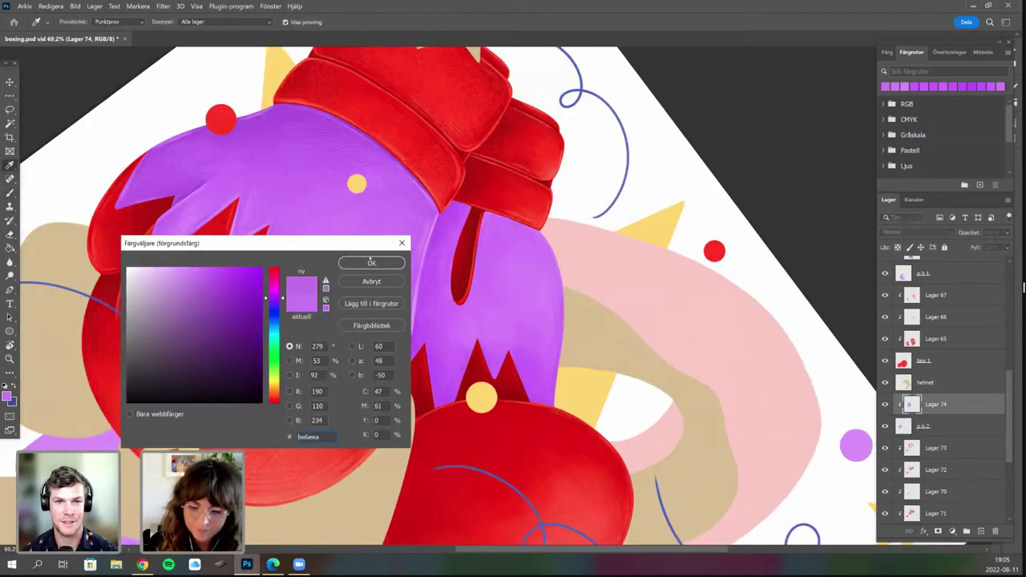
click(371, 262)
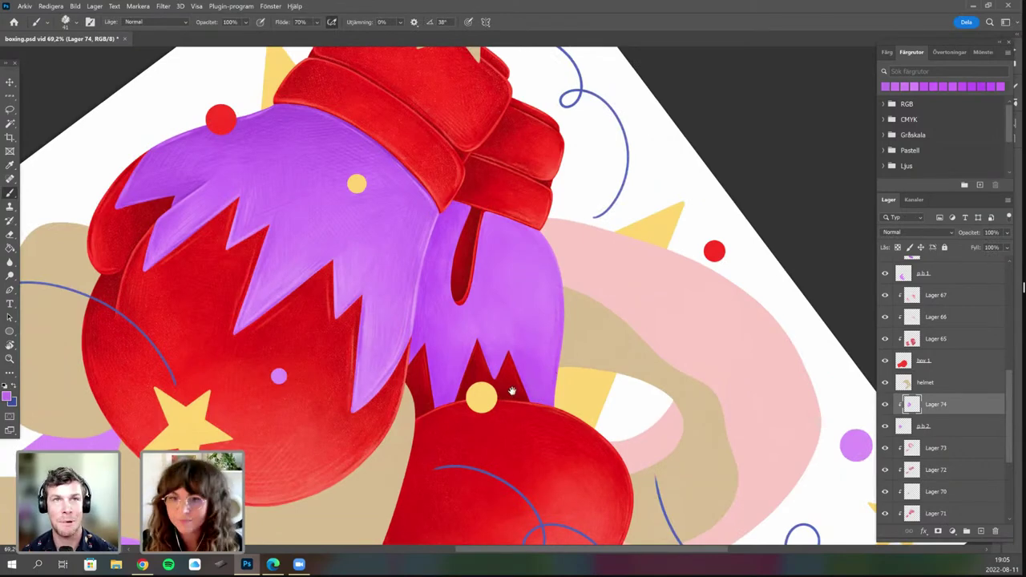
Set the foreground colour to the purple #bc5ef0 for the rear glove's panel.
drag(513, 297, 466, 324)
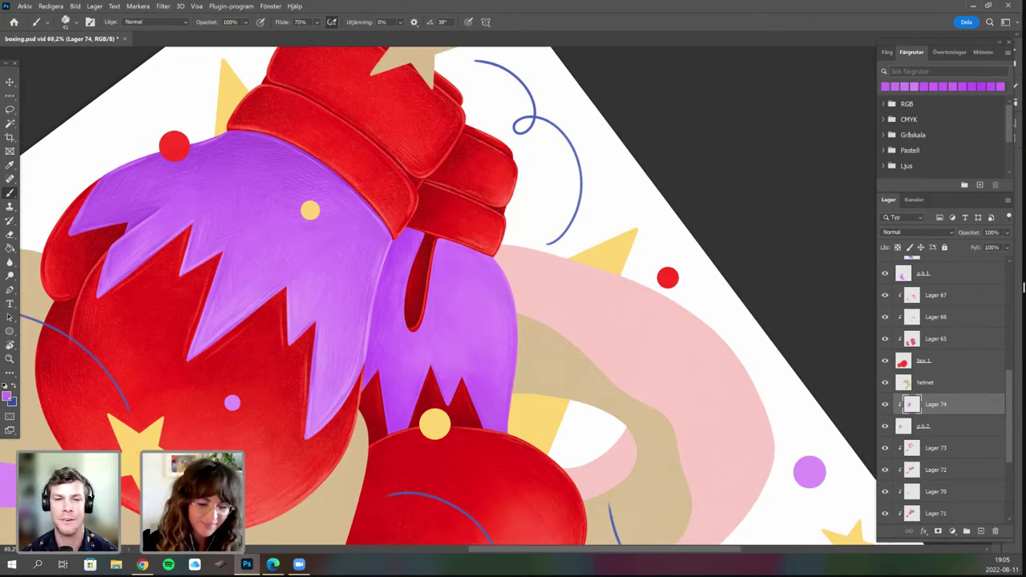
click(8, 395)
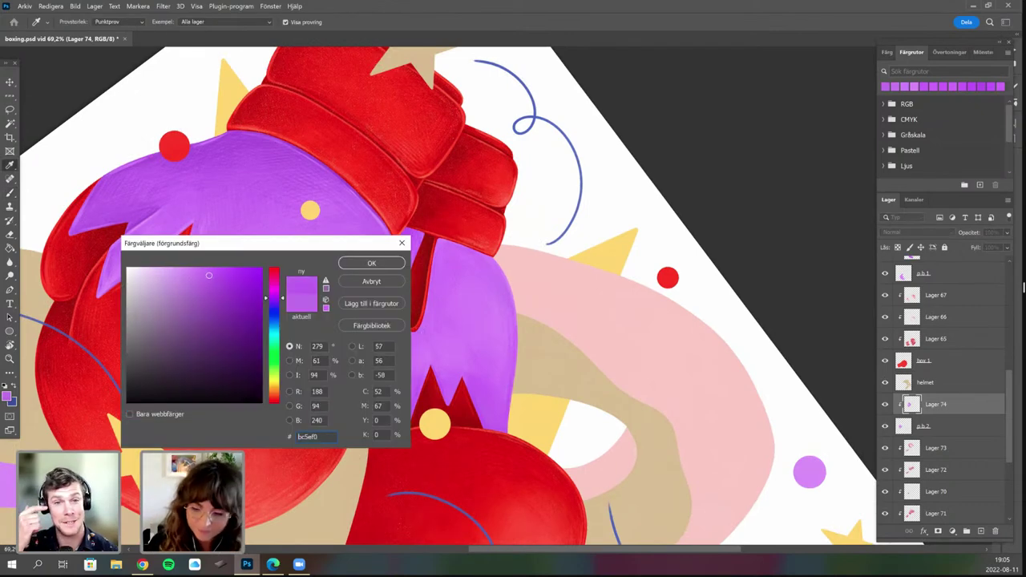
key(Return)
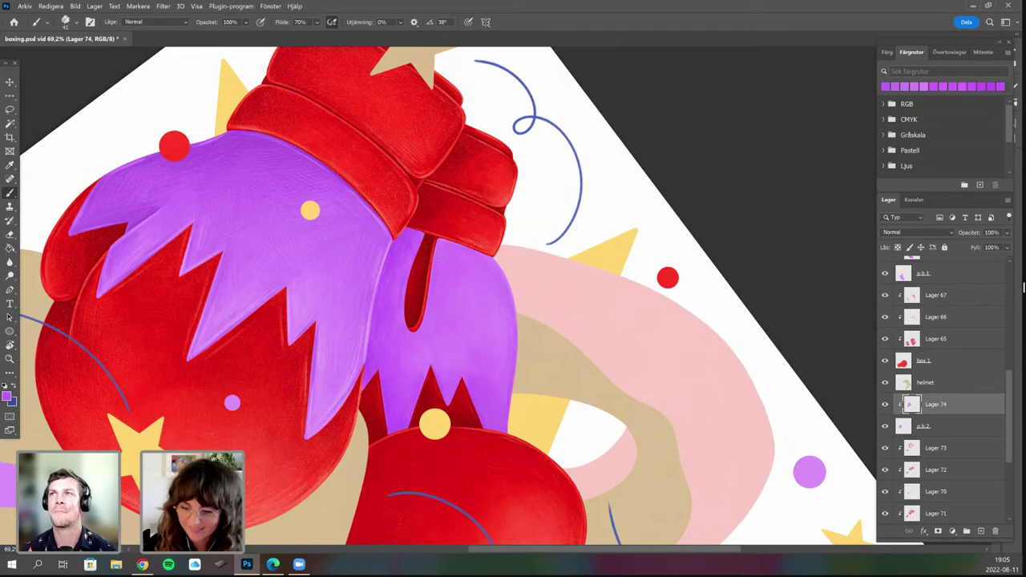
Shift the foreground colour to a deeper, more saturated purple for the rear glove's shading.
key(r)
drag(505, 369, 471, 440)
drag(271, 406, 48, 383)
drag(241, 270, 220, 277)
key(b)
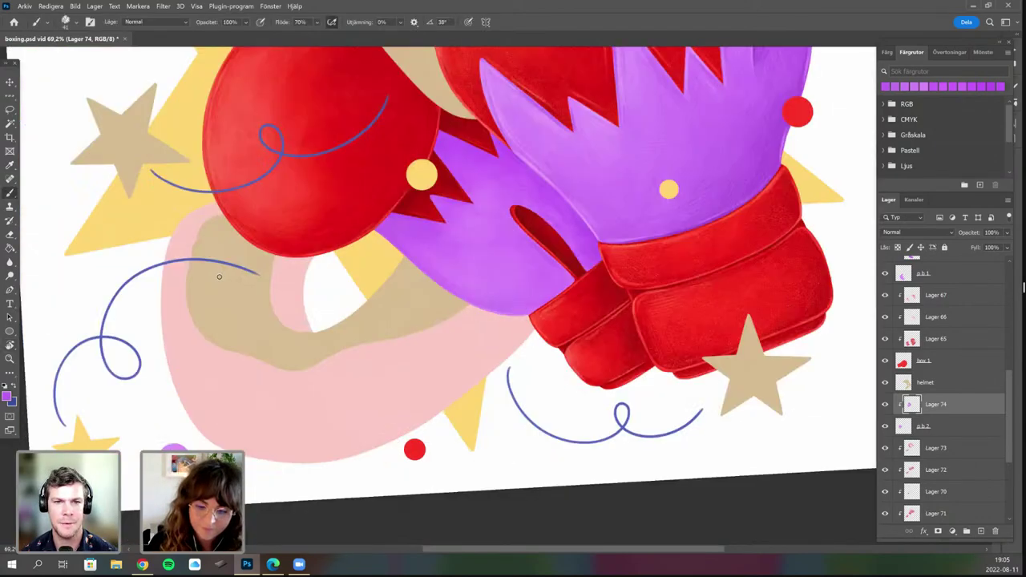
click(8, 394)
click(357, 264)
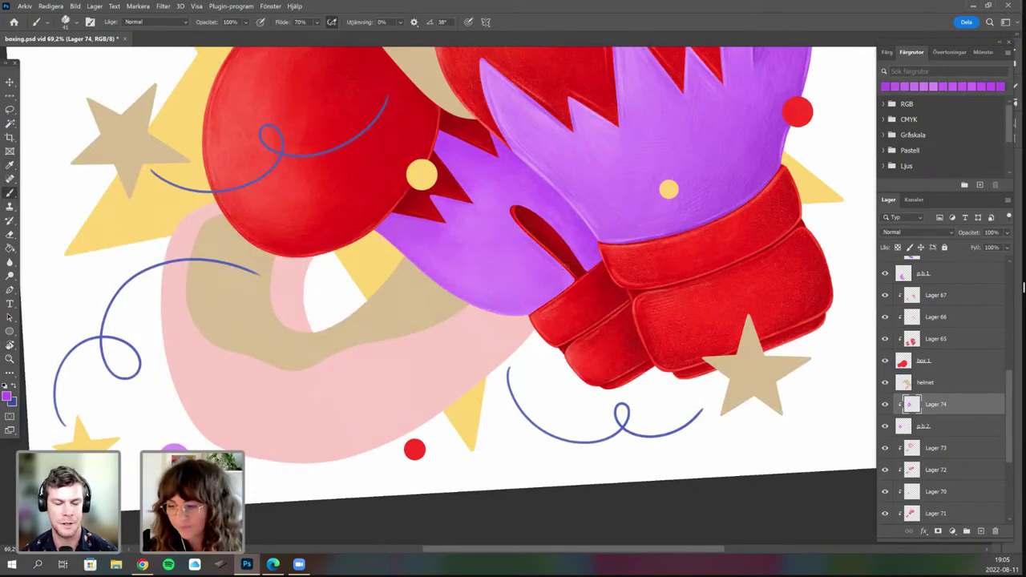
Blend the deeper purple around the slit, along the outer edge and above the cuff of the rear glove's panel.
drag(500, 390, 448, 469)
scroll(535, 357, up, 3)
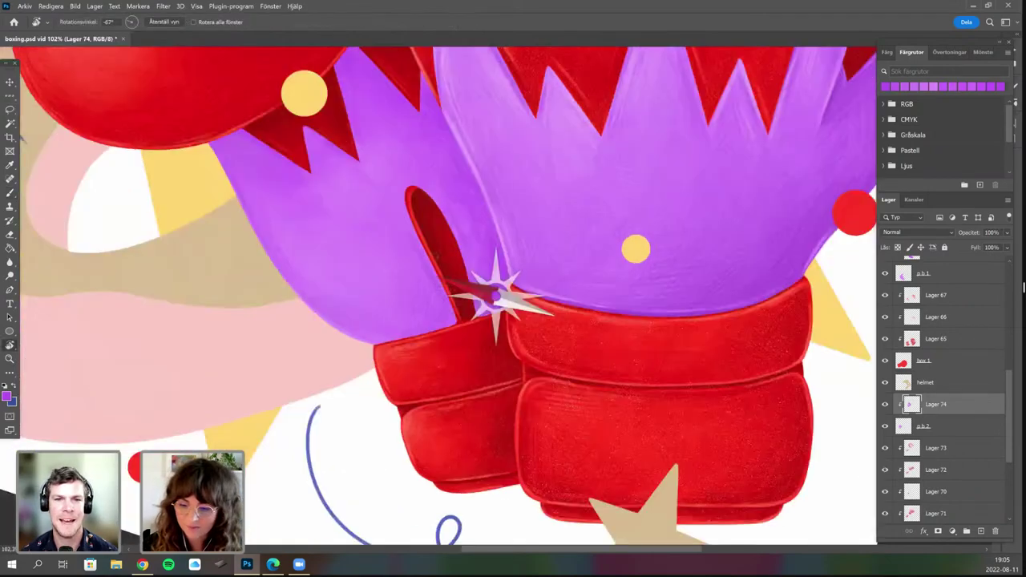
drag(464, 339, 428, 368)
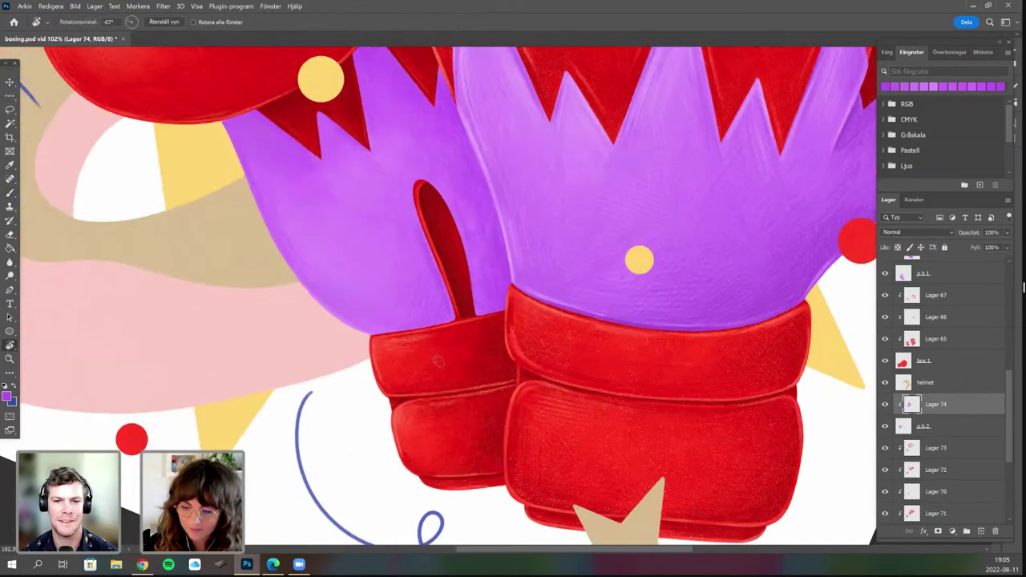
drag(455, 449, 524, 449)
key(b)
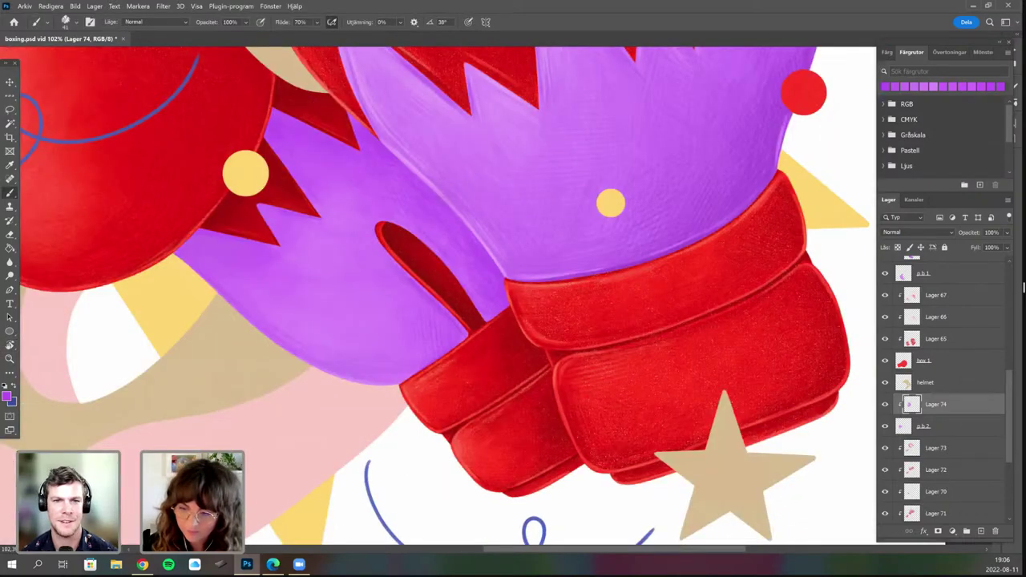
key(r)
drag(447, 166, 451, 306)
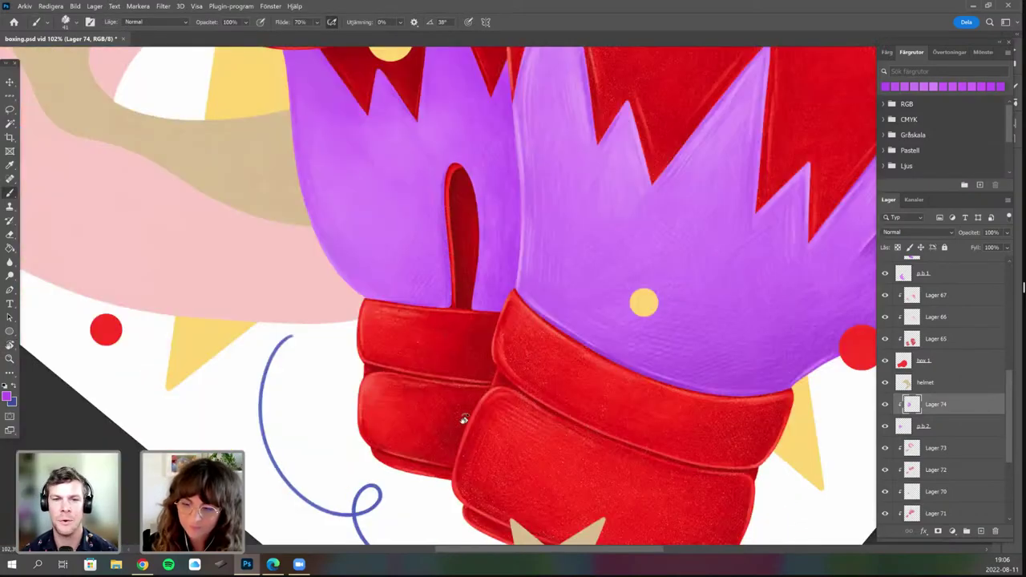
key(r)
drag(464, 419, 435, 409)
key(b)
drag(343, 205, 354, 256)
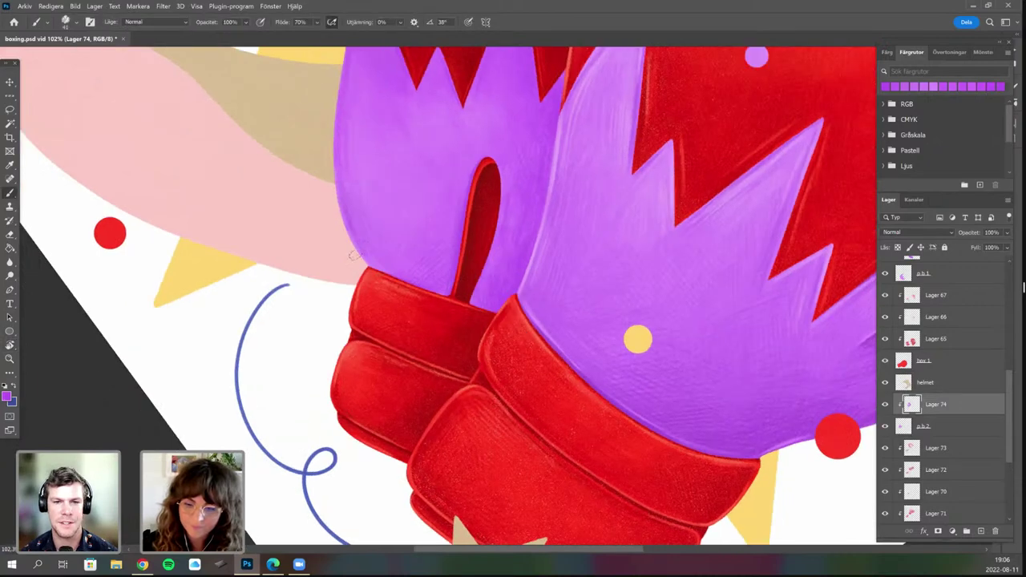
Set the foreground colour to #be58f6 and blend it around the slit and above the rear glove's cuff.
click(7, 396)
click(215, 272)
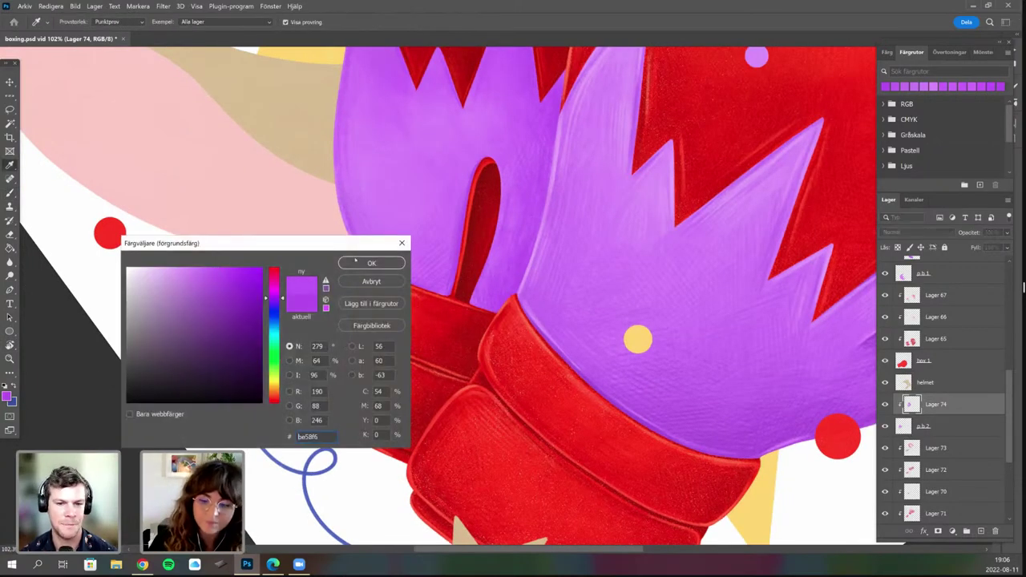
click(358, 262)
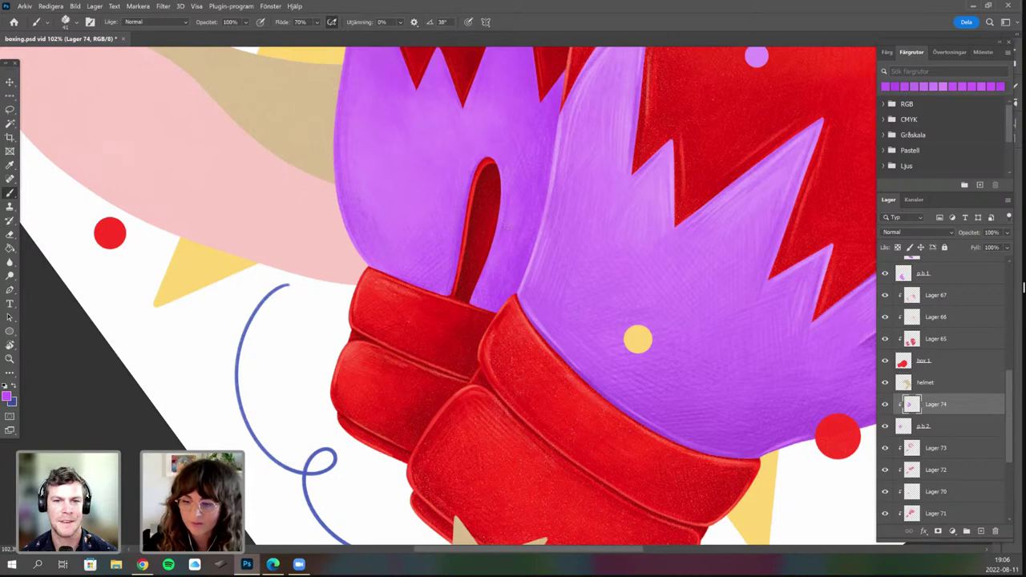
drag(499, 355, 461, 484)
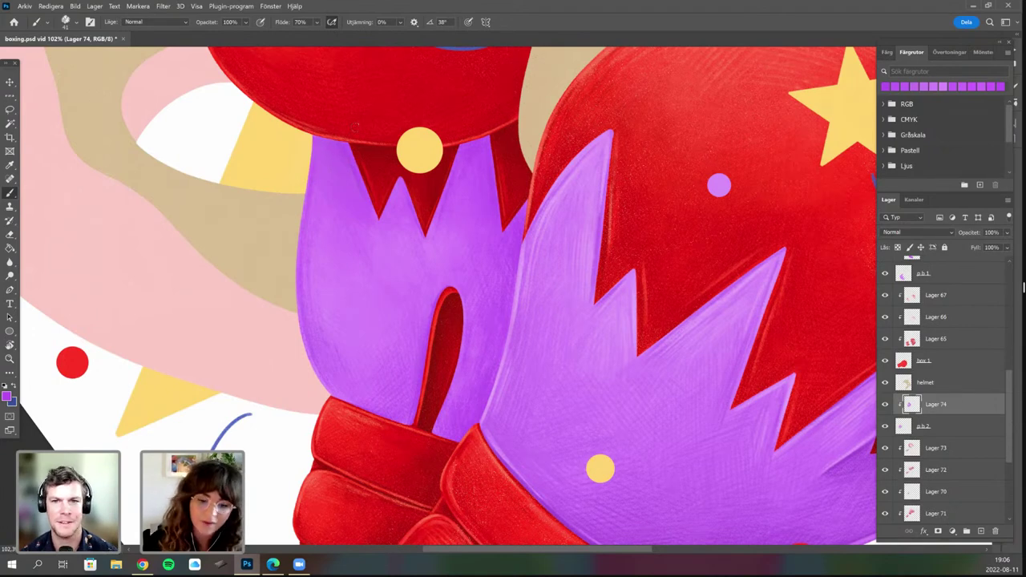
Set the foreground colour to #ab3ee6 and deepen the shading along the sides of the rear glove's purple panel.
click(6, 396)
click(226, 280)
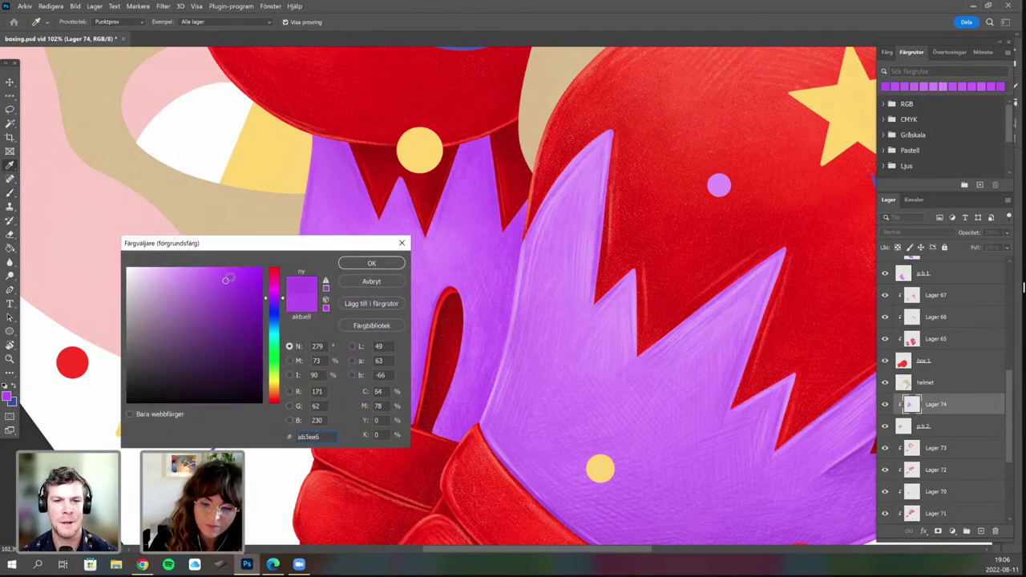
click(371, 263)
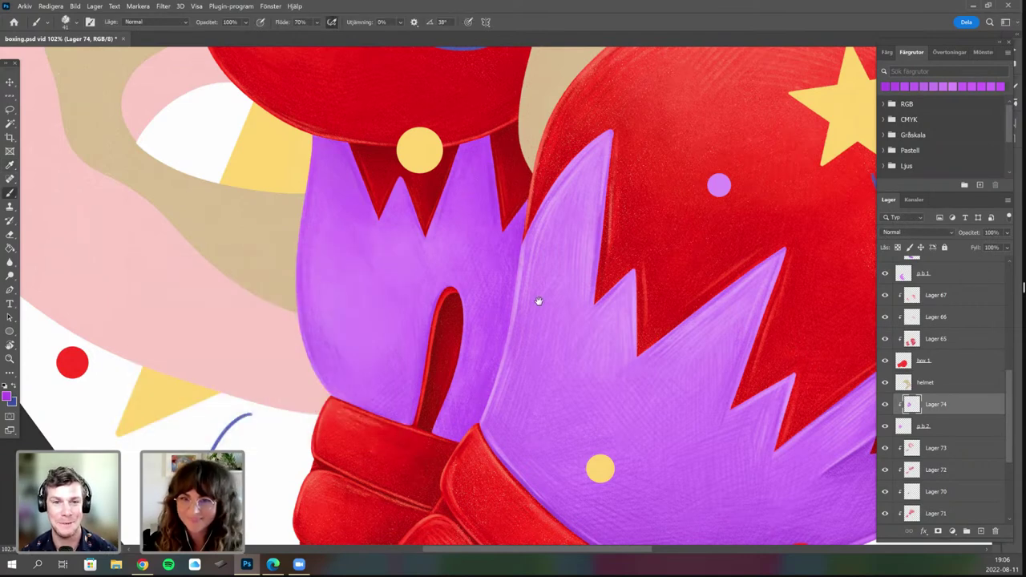
drag(538, 301, 549, 263)
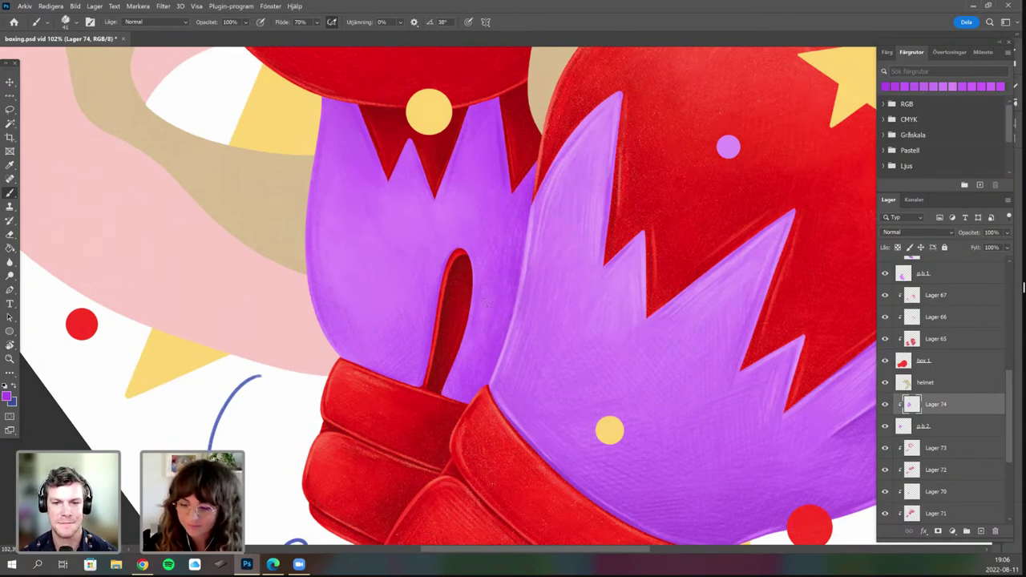
key(r)
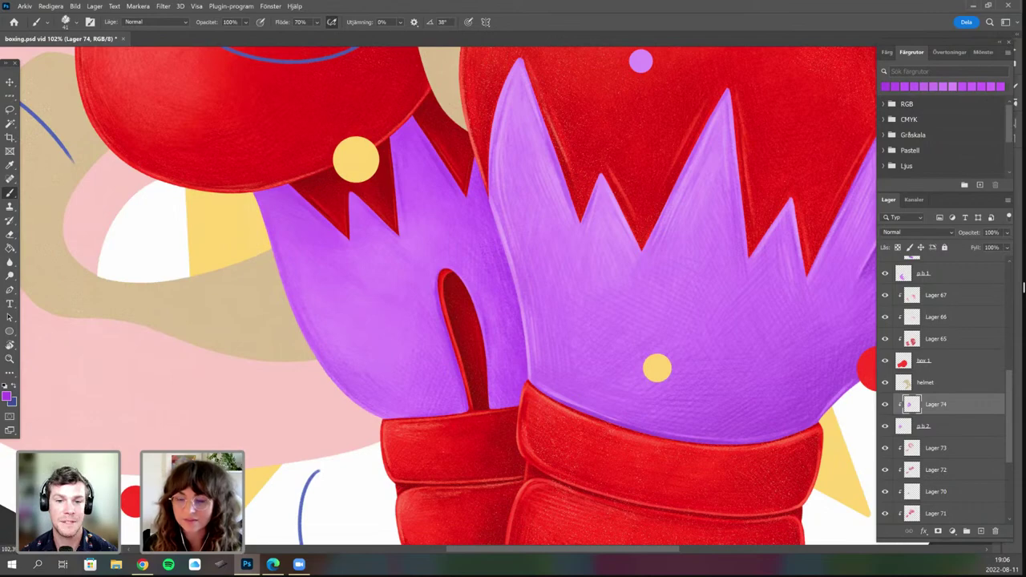
key(r)
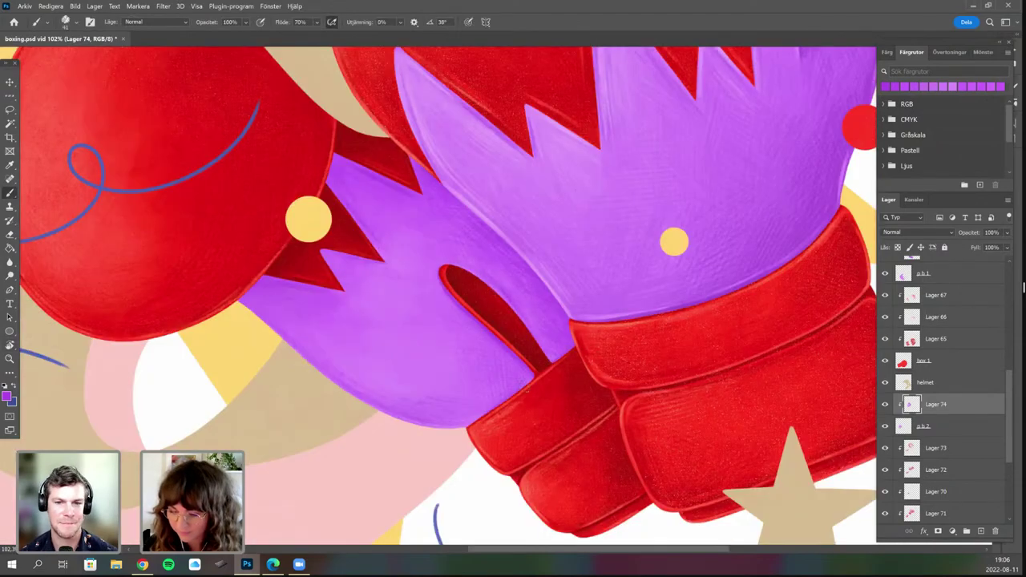
key(r)
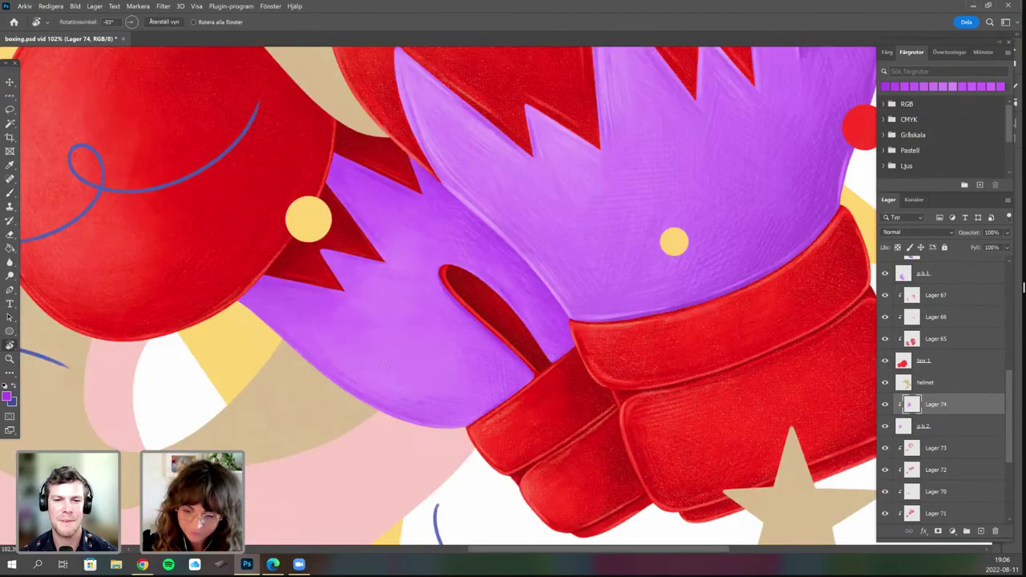
mouse_move(388, 366)
mouse_down()
mouse_move(371, 316)
mouse_move(374, 263)
mouse_up()
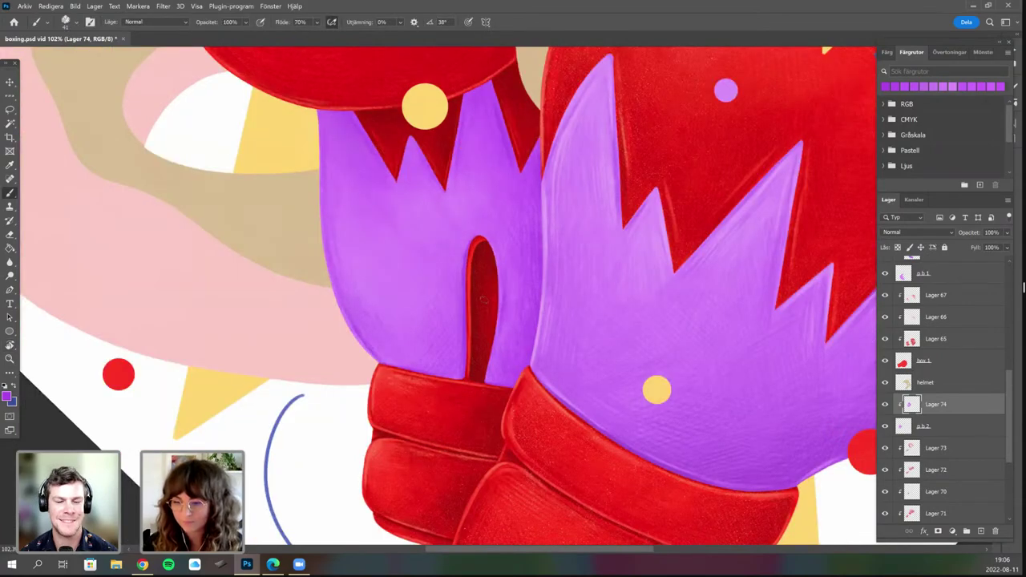
scroll(483, 300, down, 3)
scroll(477, 287, up, 3)
Sample a purple from the rear glove and touch up the shading between the slit and the jagged points.
alt+click(476, 296)
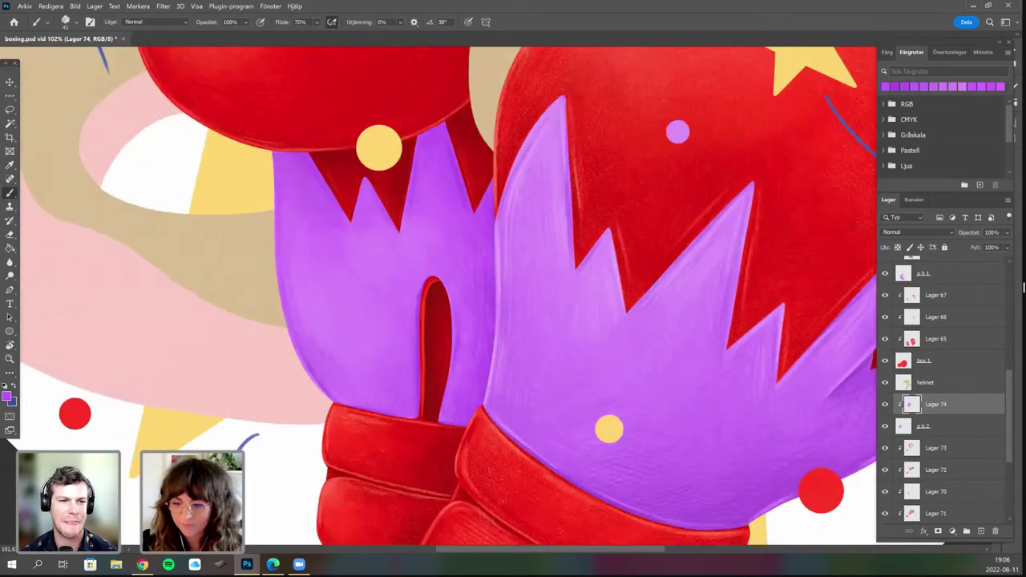
drag(454, 323, 461, 343)
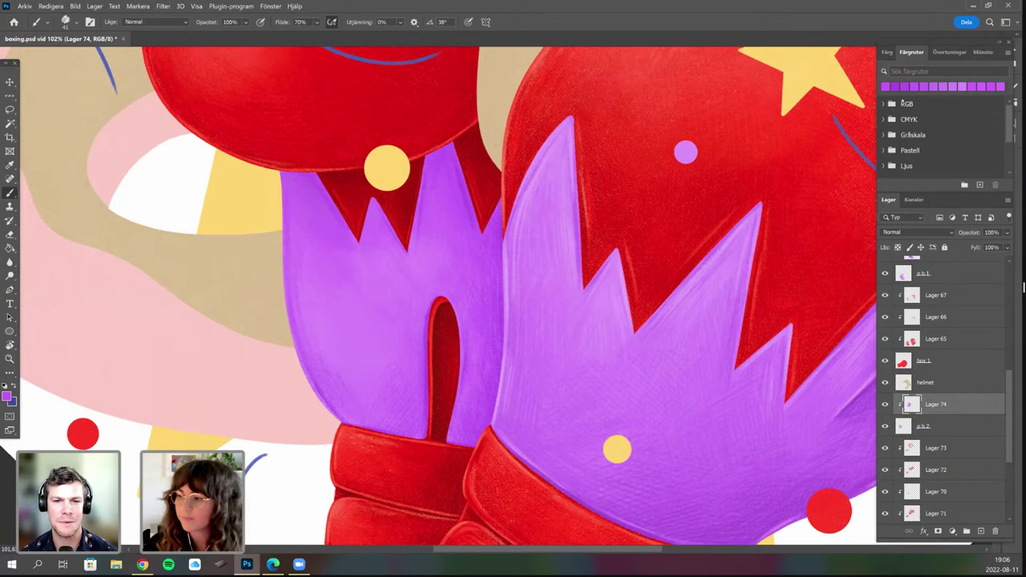
drag(297, 159, 324, 200)
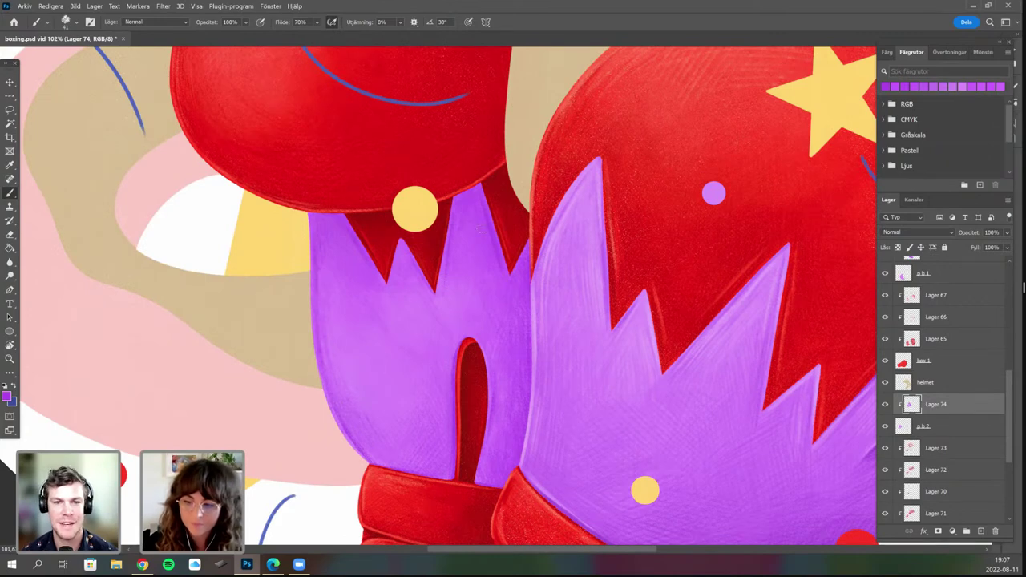
Switch to the tecka 4h brush and set its size to 25 px.
right_click(389, 315)
click(463, 369)
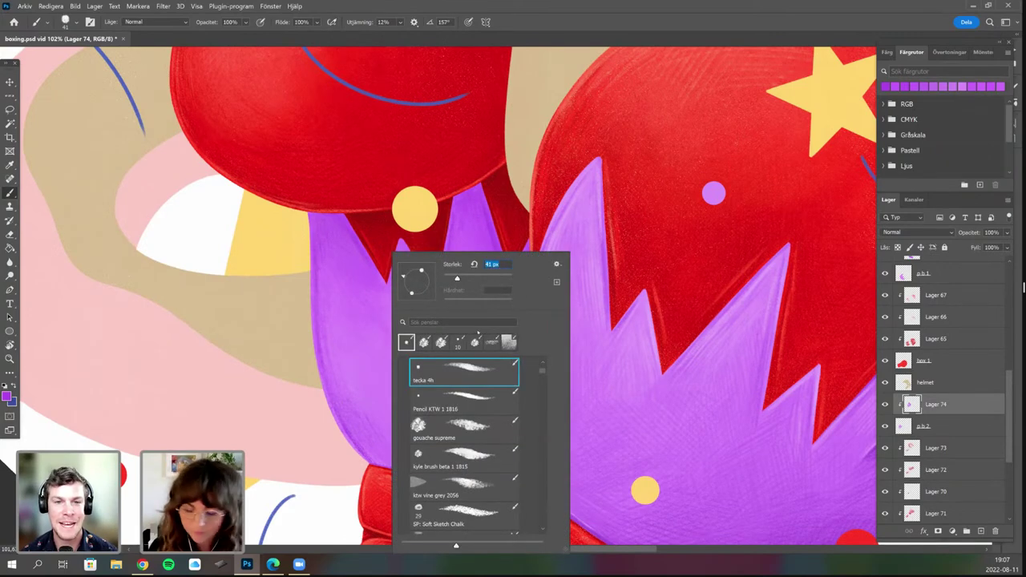
text(25)
key(Return)
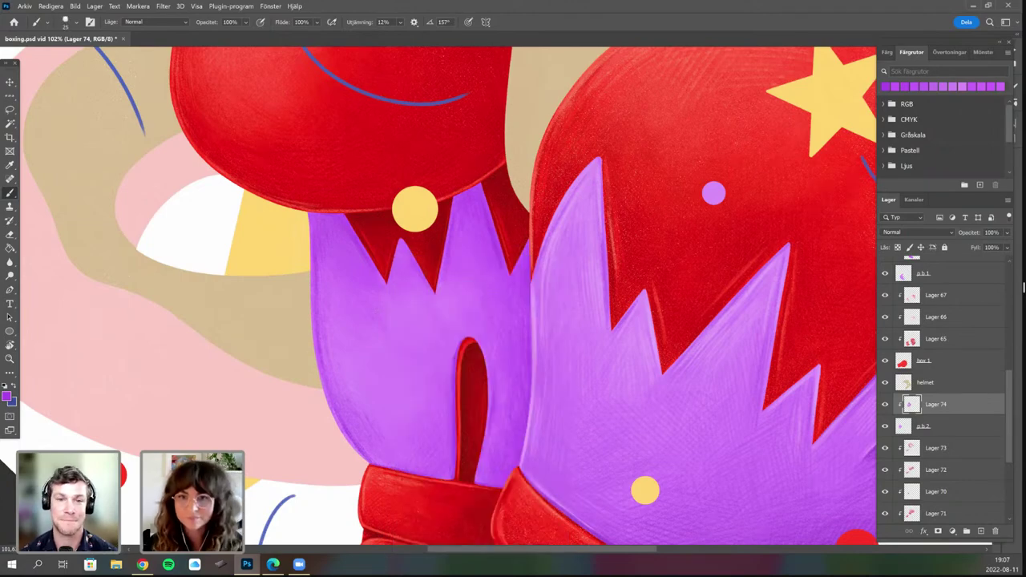
Set a deeper purple foreground colour and trace fine edge lines along the rear panel's outer side and jagged points.
drag(462, 378, 453, 407)
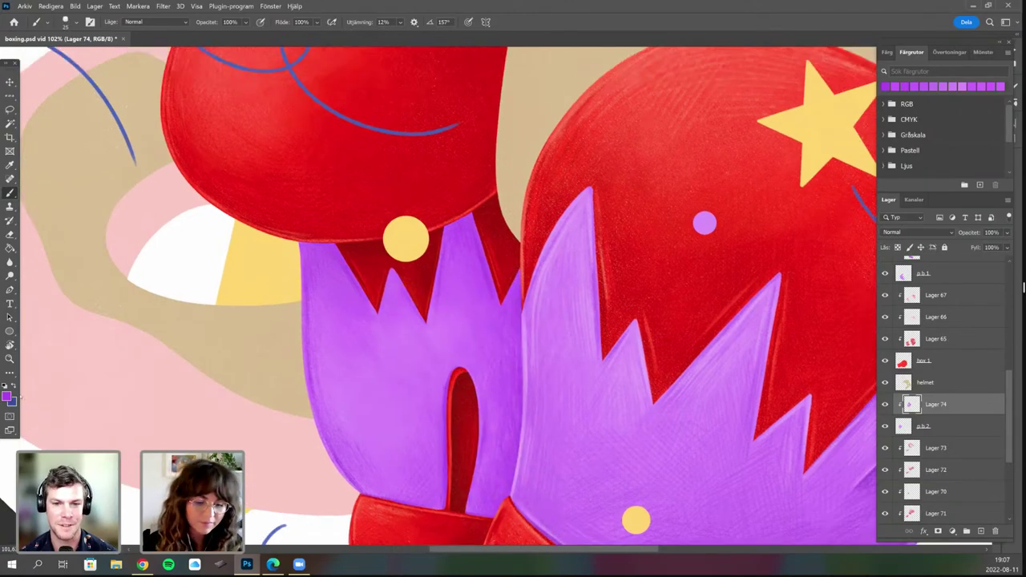
scroll(459, 380, up, 3)
click(7, 396)
click(234, 282)
key(Return)
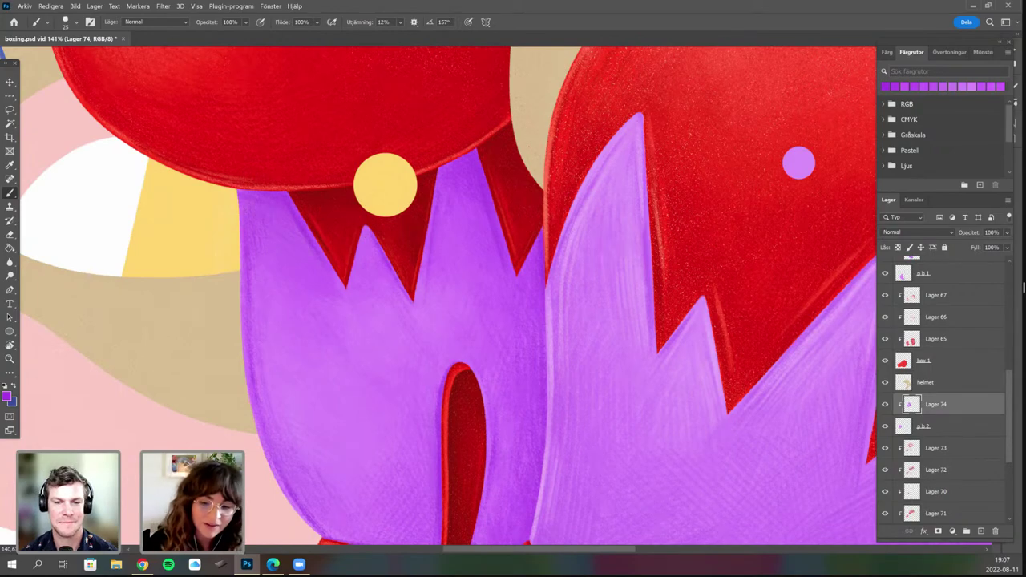
drag(442, 359, 525, 377)
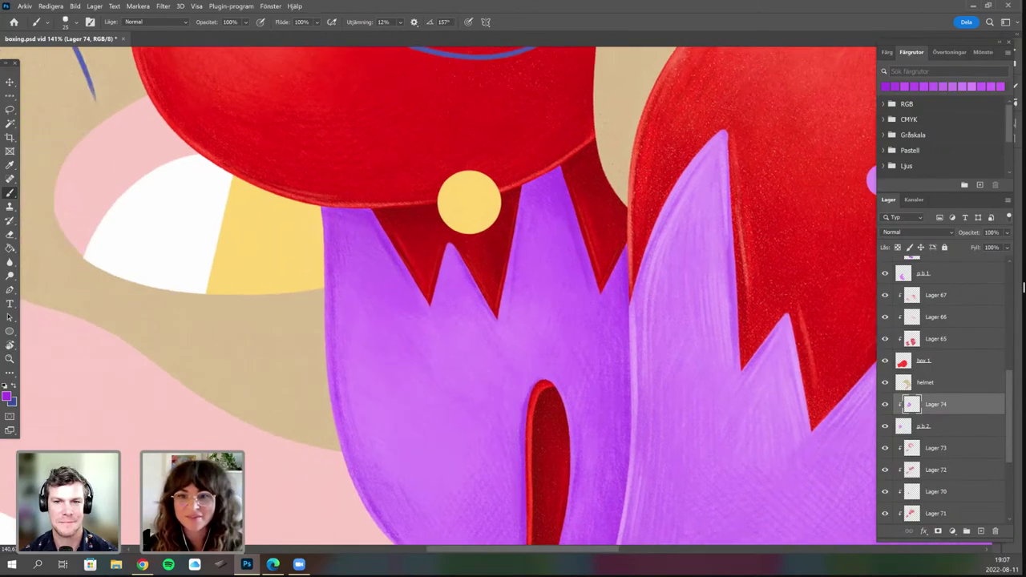
key(r)
scroll(457, 446, down, 2)
scroll(481, 400, down, 2)
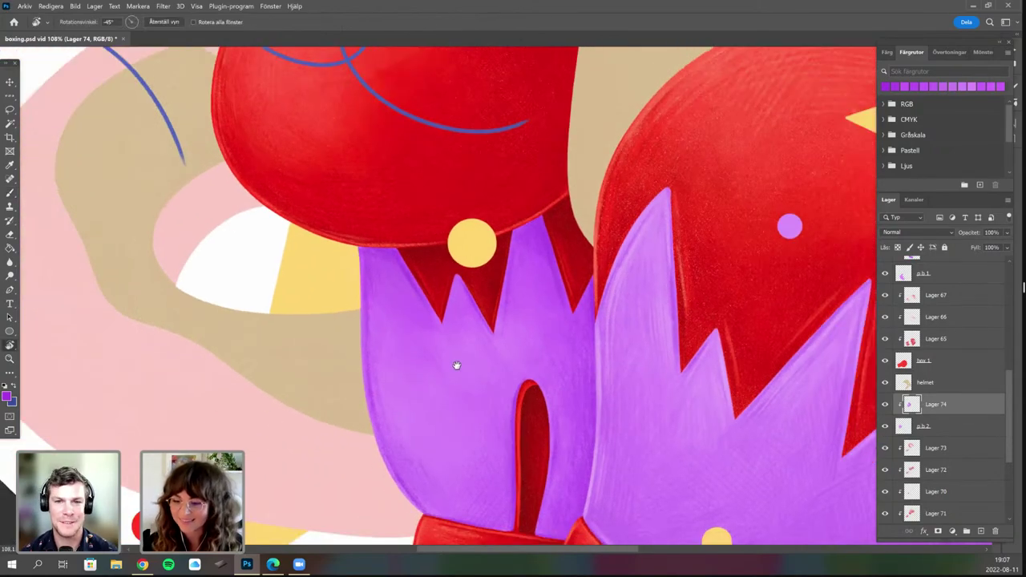
Draw fine deep purple strokes along the slit, the panel's sides and the area above the rear glove's cuff.
key(b)
mouse_move(457, 366)
mouse_down()
mouse_move(371, 318)
mouse_move(357, 279)
mouse_up()
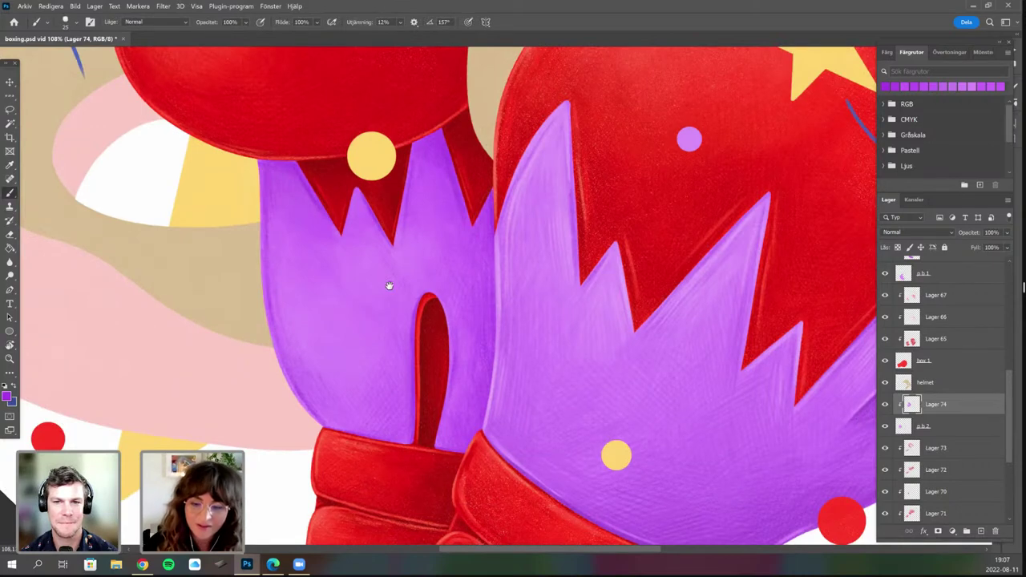
drag(443, 334, 462, 347)
scroll(462, 347, up, 1)
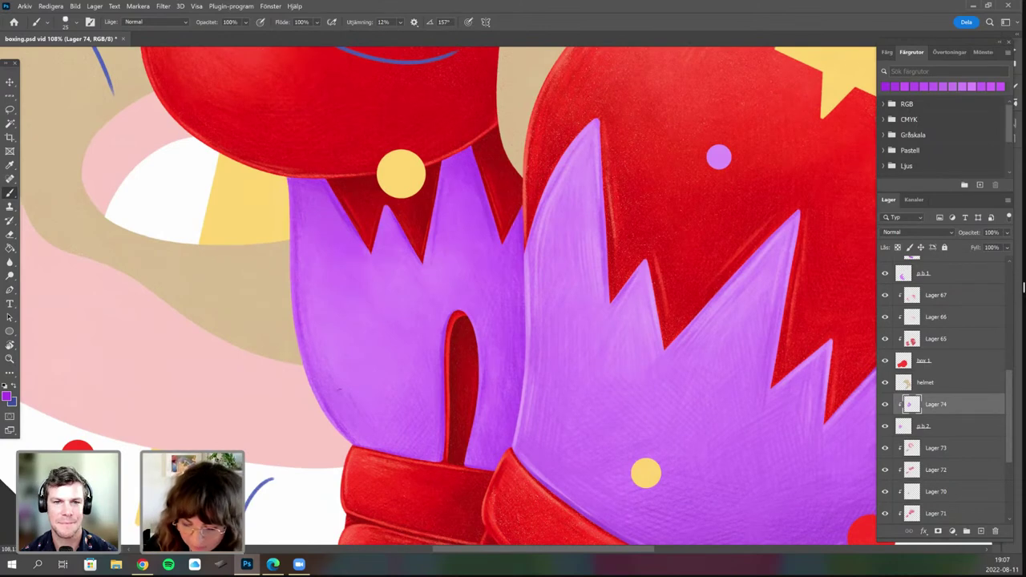
drag(473, 413, 501, 352)
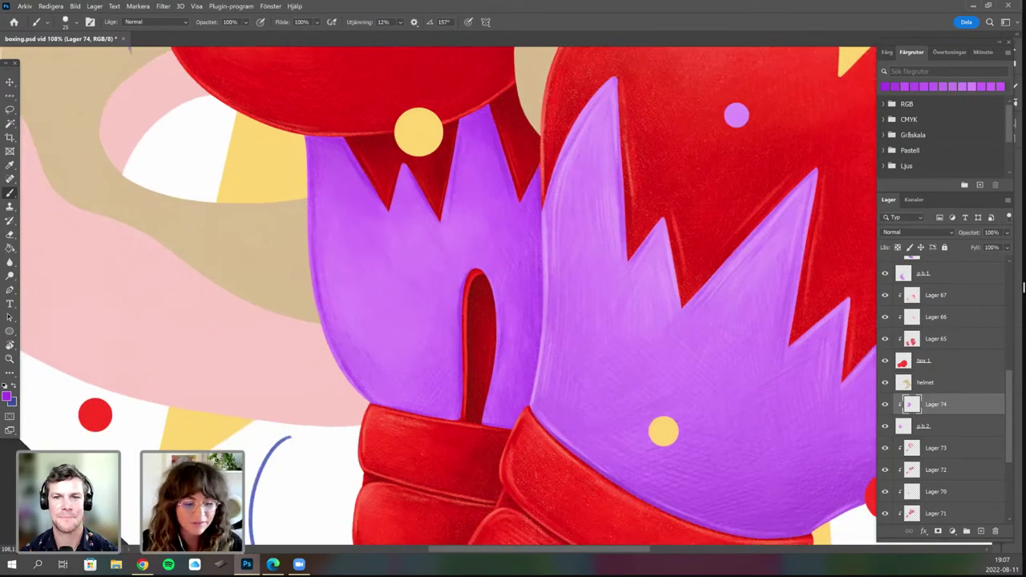
drag(481, 413, 485, 389)
scroll(485, 389, up, 2)
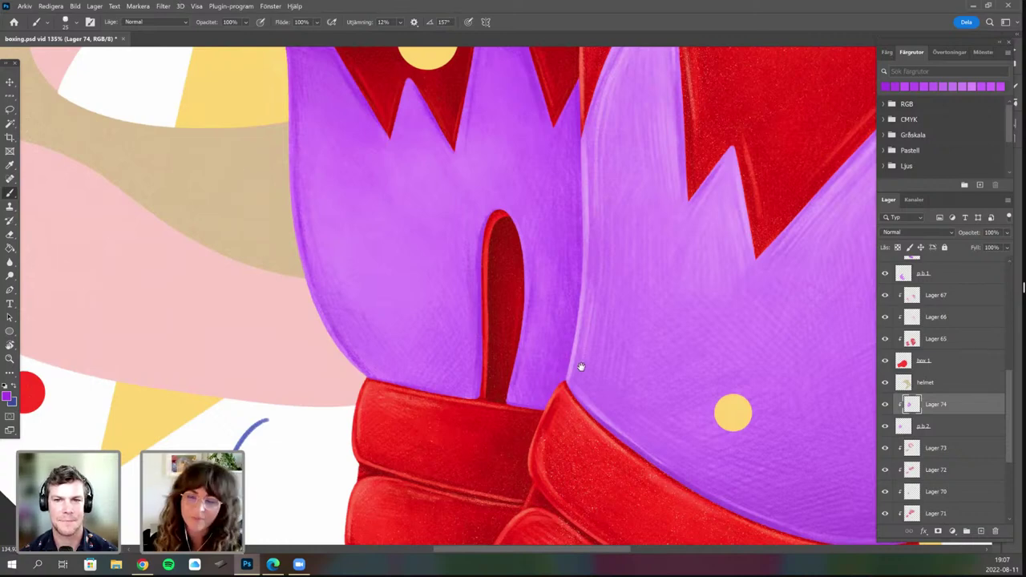
drag(527, 248, 491, 304)
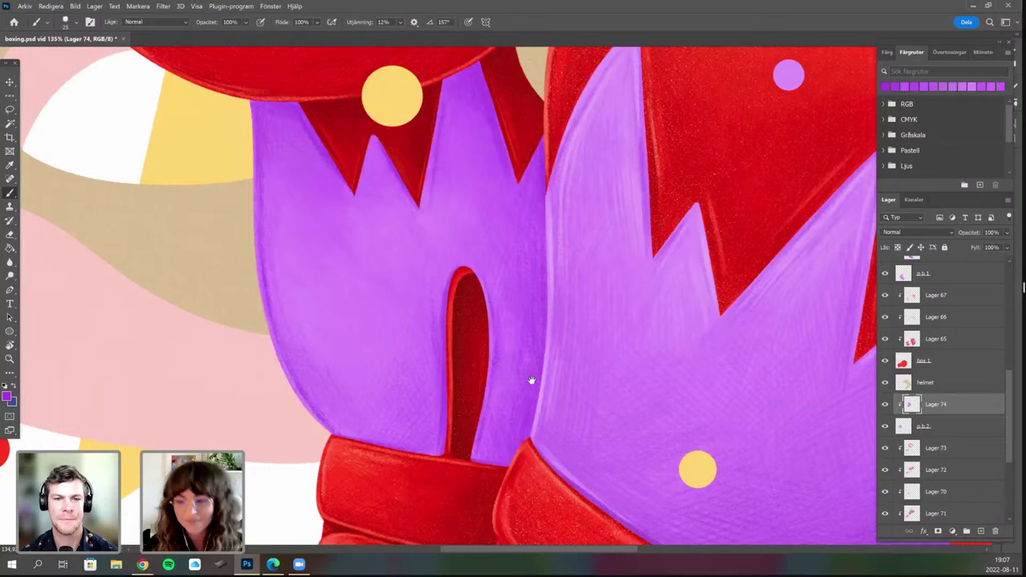
drag(531, 399, 520, 463)
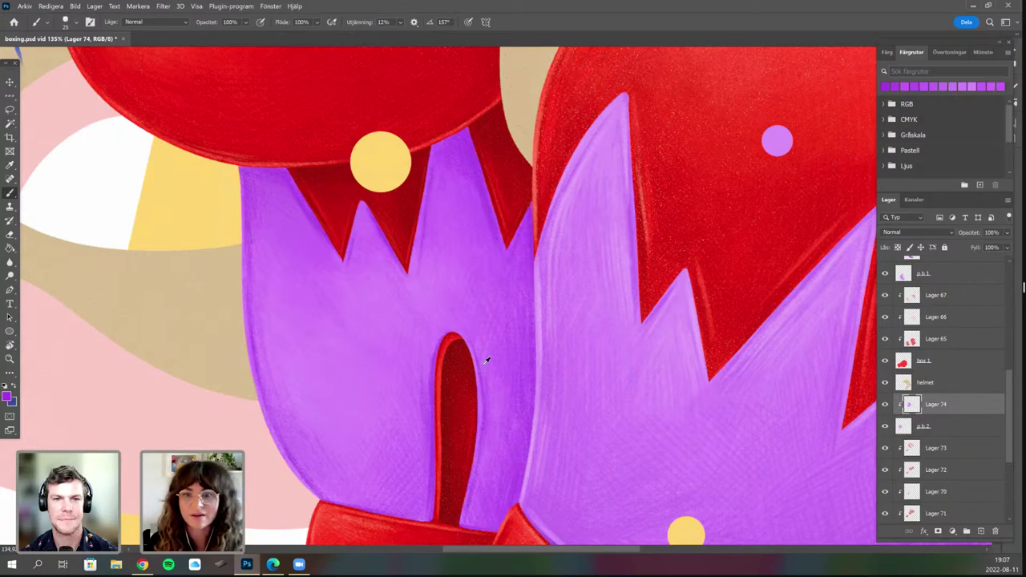
Examine the rear glove's purple panel and its edge lines from a rotated view.
scroll(488, 359, down, 1)
scroll(532, 410, down, 2)
key(r)
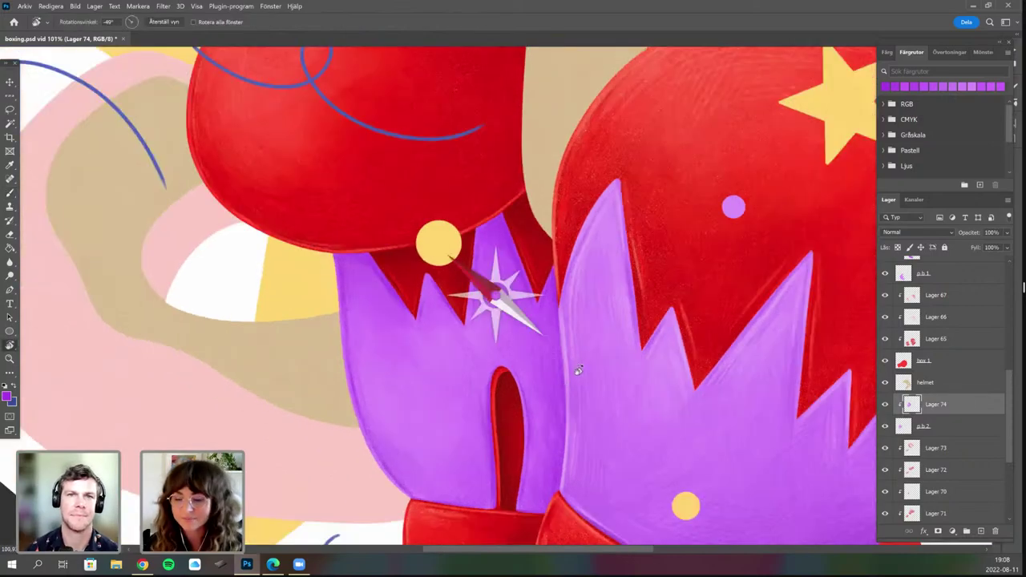
drag(620, 399, 458, 343)
mouse_move(405, 291)
mouse_down()
mouse_move(418, 345)
mouse_move(591, 343)
mouse_up()
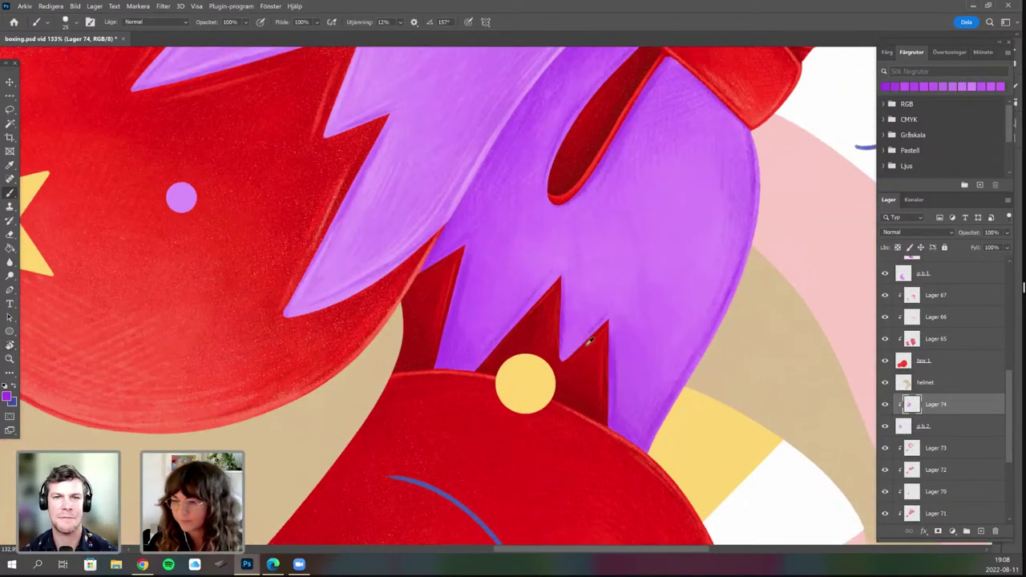
scroll(589, 341, down, 3)
scroll(510, 425, up, 1)
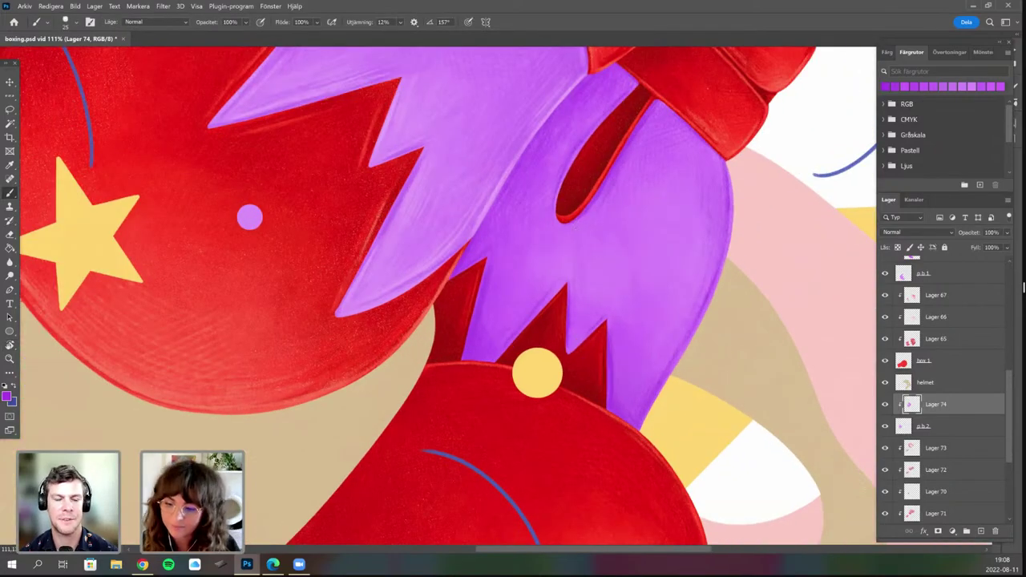
drag(574, 228, 471, 286)
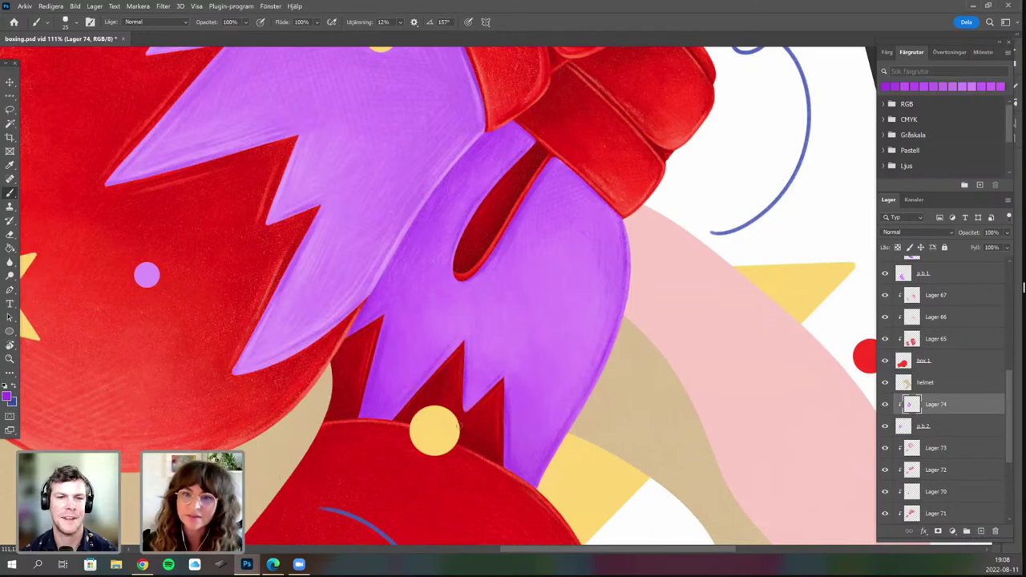
scroll(461, 425, up, 1)
scroll(461, 425, right, 2)
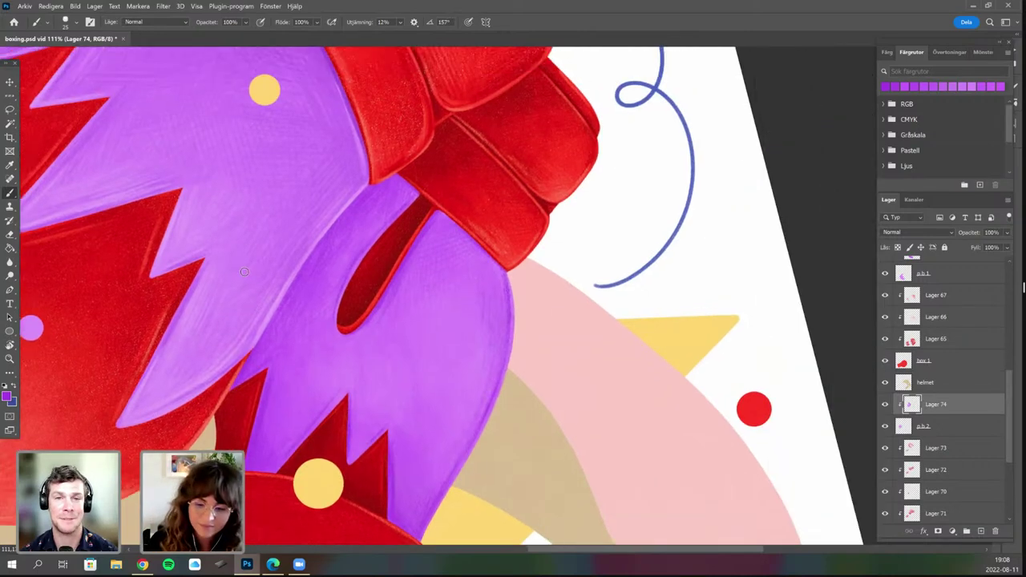
Set a brighter purple foreground colour for touching up the rear glove's panel.
click(8, 393)
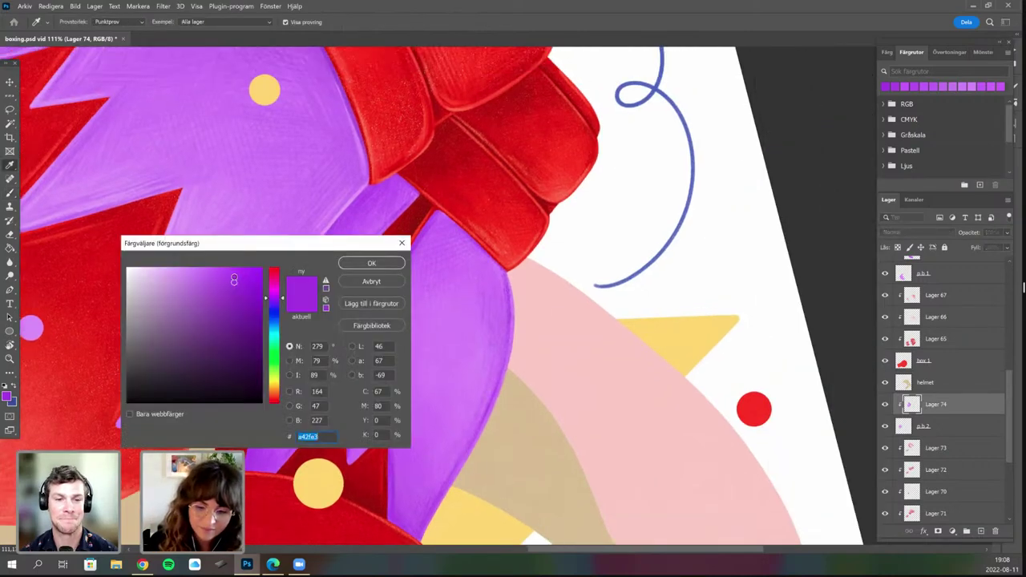
key(Return)
key(b)
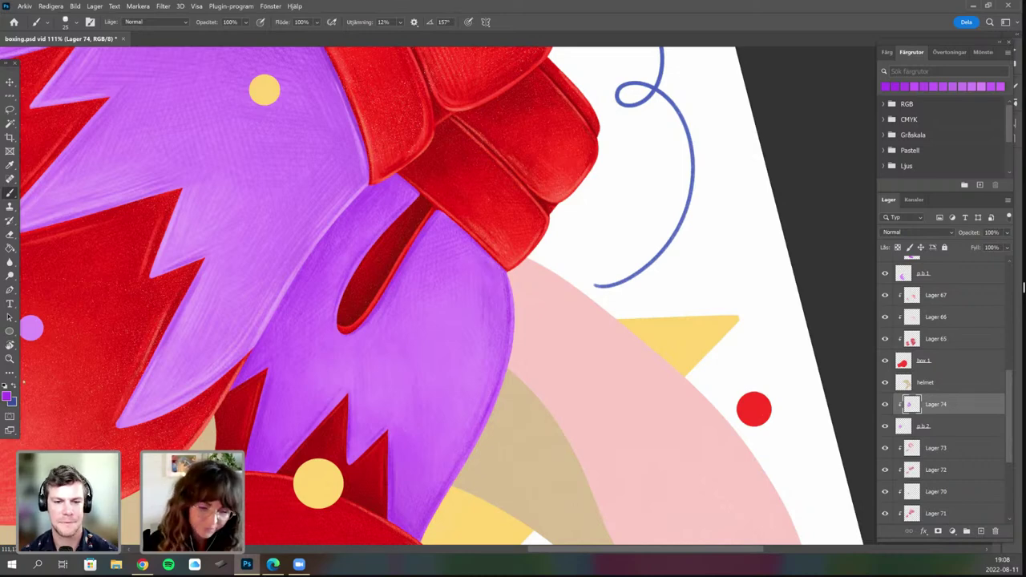
click(7, 396)
click(222, 273)
key(Return)
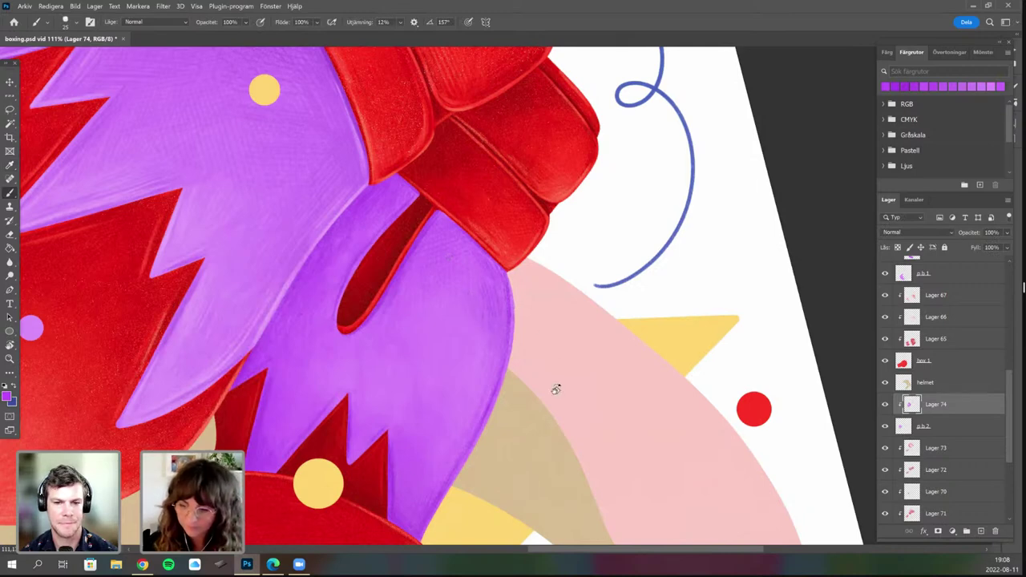
Examine the shading on both gloves from several rotations and distances, including the whole composition.
key(ctrl+minus)
key(r)
drag(527, 368, 530, 367)
key(b)
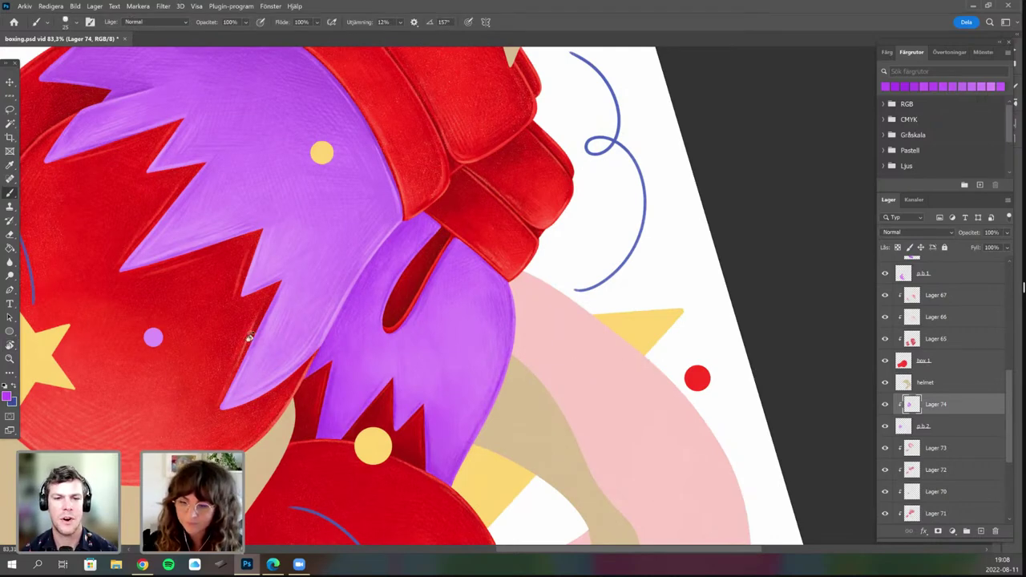
key(r)
mouse_move(589, 350)
mouse_down()
mouse_move(588, 367)
mouse_move(464, 452)
mouse_up()
key(b)
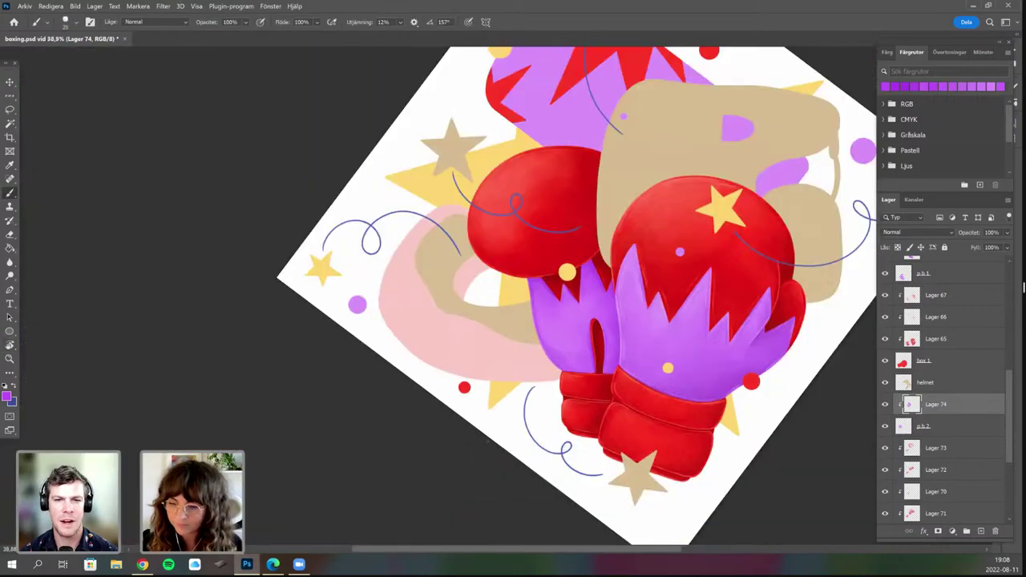
drag(586, 417, 439, 492)
key(r)
mouse_move(576, 441)
mouse_down()
mouse_move(458, 481)
mouse_move(473, 465)
mouse_move(462, 467)
mouse_up()
key(b)
mouse_move(475, 462)
mouse_down()
mouse_move(494, 452)
mouse_move(494, 480)
mouse_move(518, 478)
mouse_move(530, 457)
mouse_move(566, 445)
mouse_up()
key(r)
key(b)
key(r)
key(b)
scroll(409, 348, up, 3)
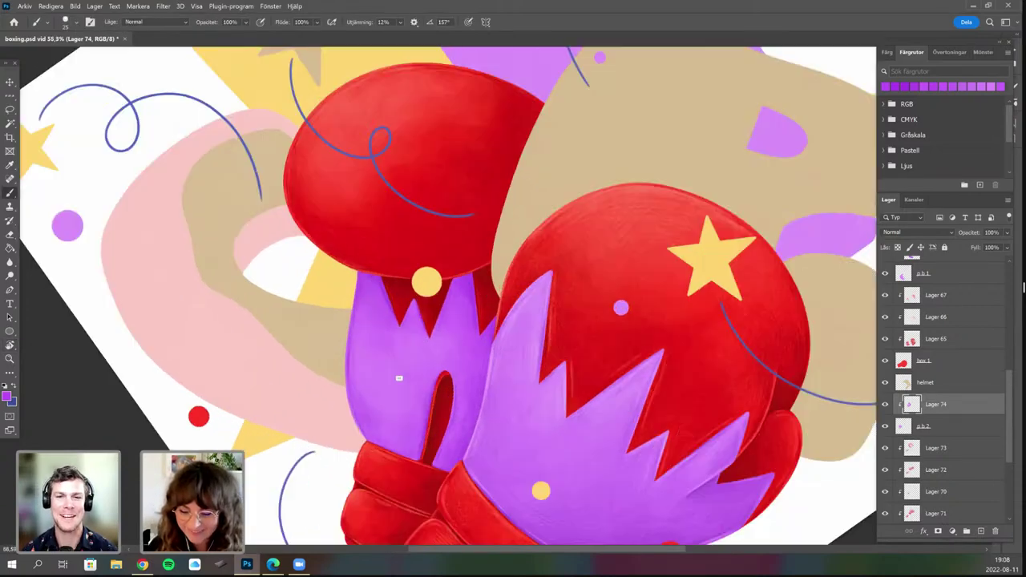
scroll(399, 378, up, 2)
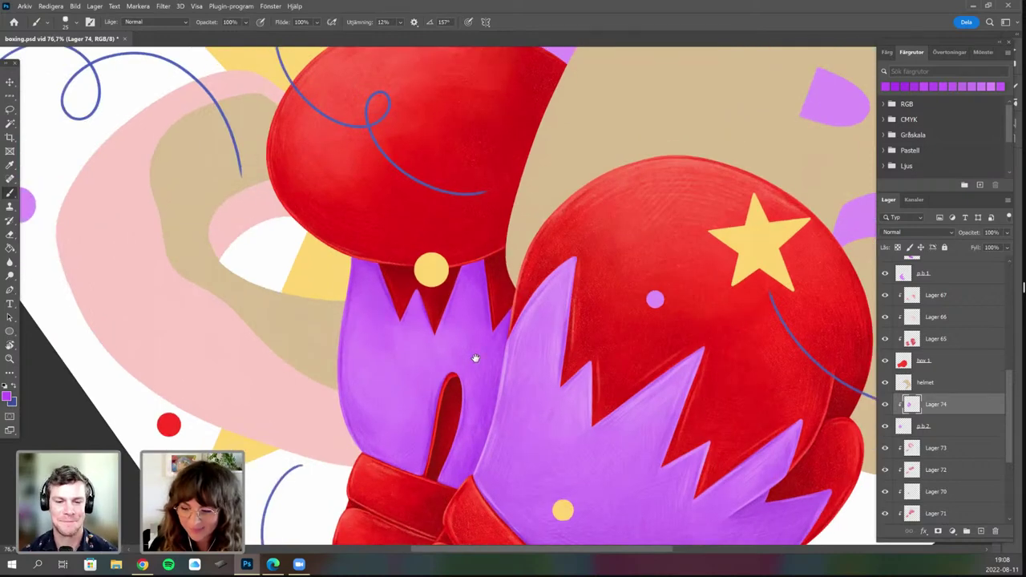
scroll(478, 345, up, 2)
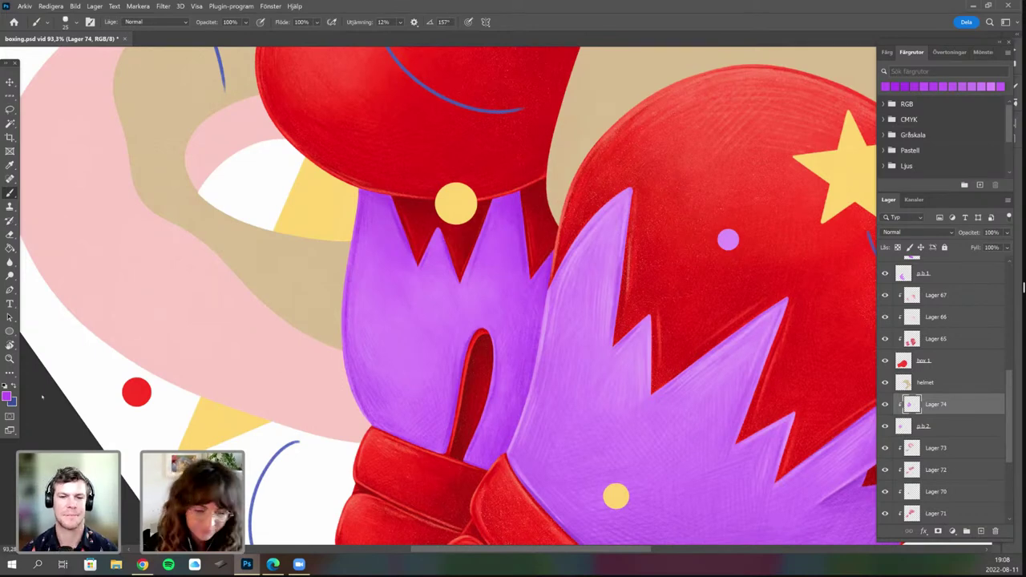
Set a slightly lighter purple foreground colour and soften the shading on the rear glove's panel.
click(6, 396)
click(219, 271)
click(349, 264)
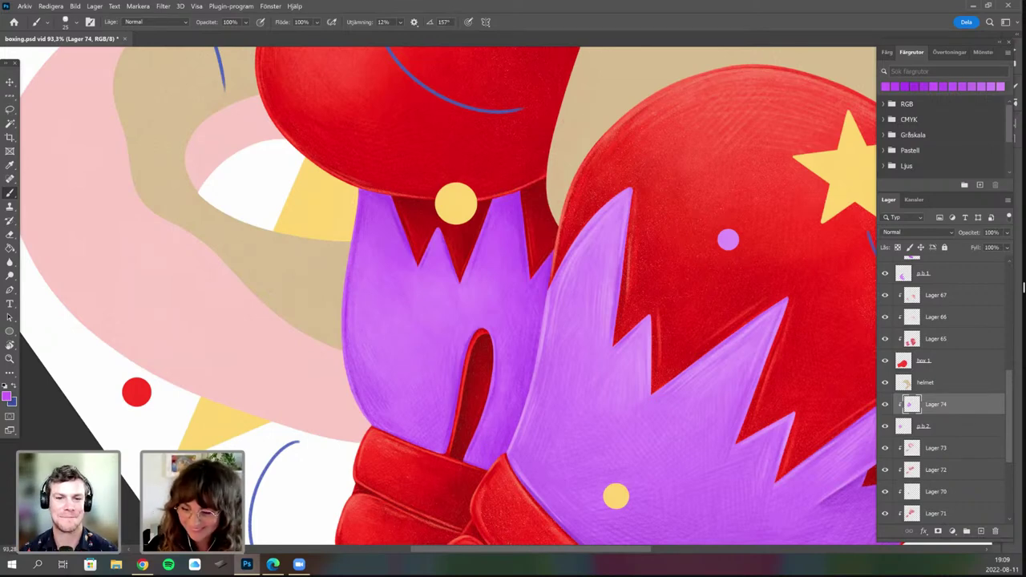
key(r)
drag(489, 439, 543, 429)
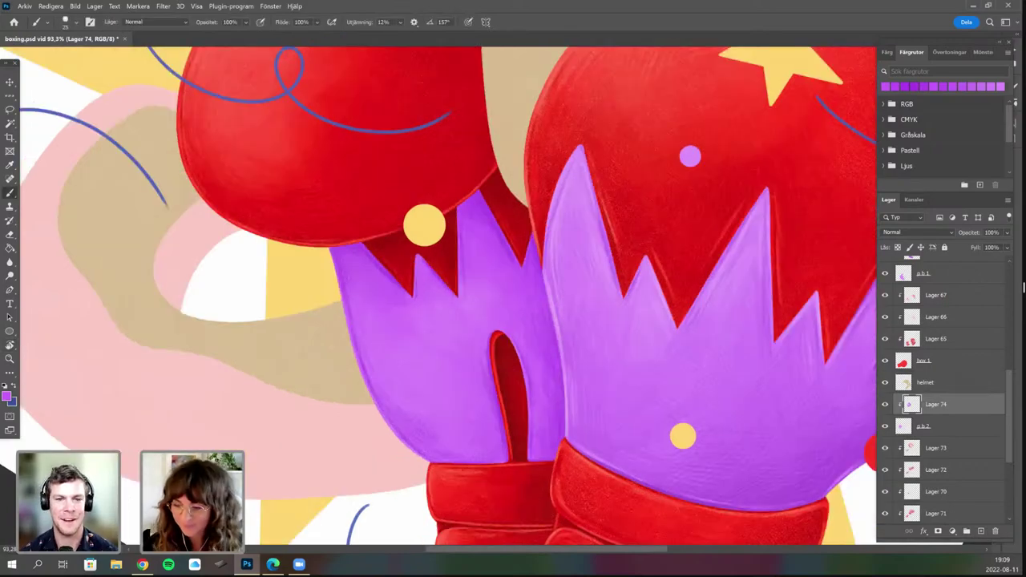
key(z)
drag(343, 321, 293, 321)
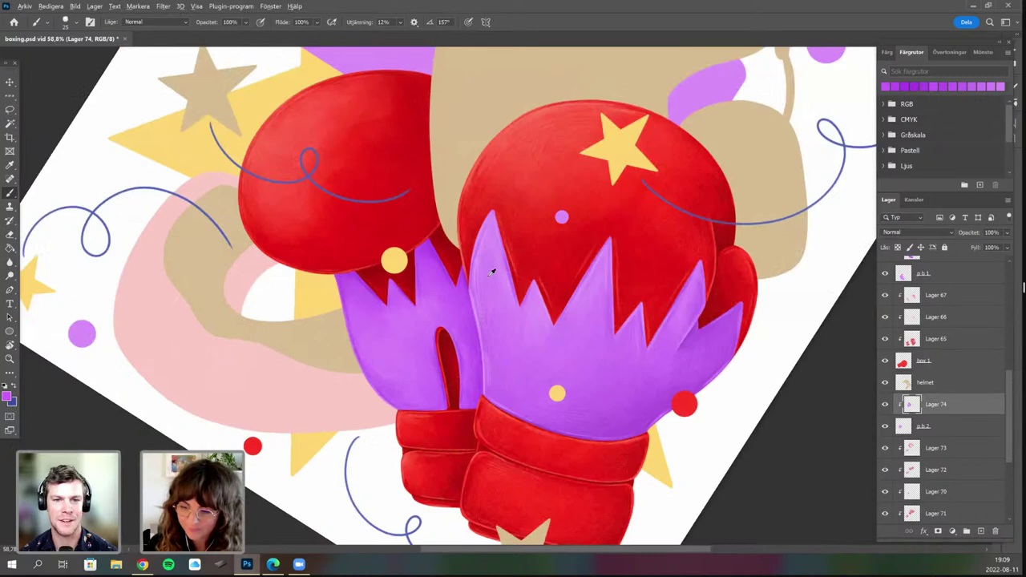
Add a clipped layer above Lager 74 and trace fine light purple highlights along both sides of the rear glove's slit.
scroll(472, 355, up, 3)
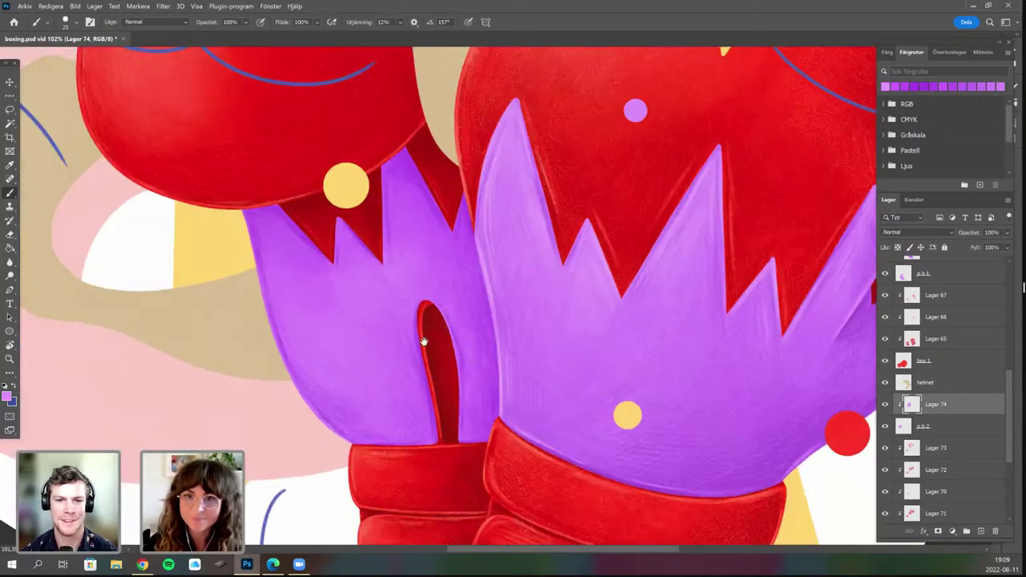
scroll(423, 341, up, 3)
mouse_move(400, 303)
mouse_down()
mouse_move(394, 286)
mouse_move(400, 336)
mouse_up()
click(981, 532)
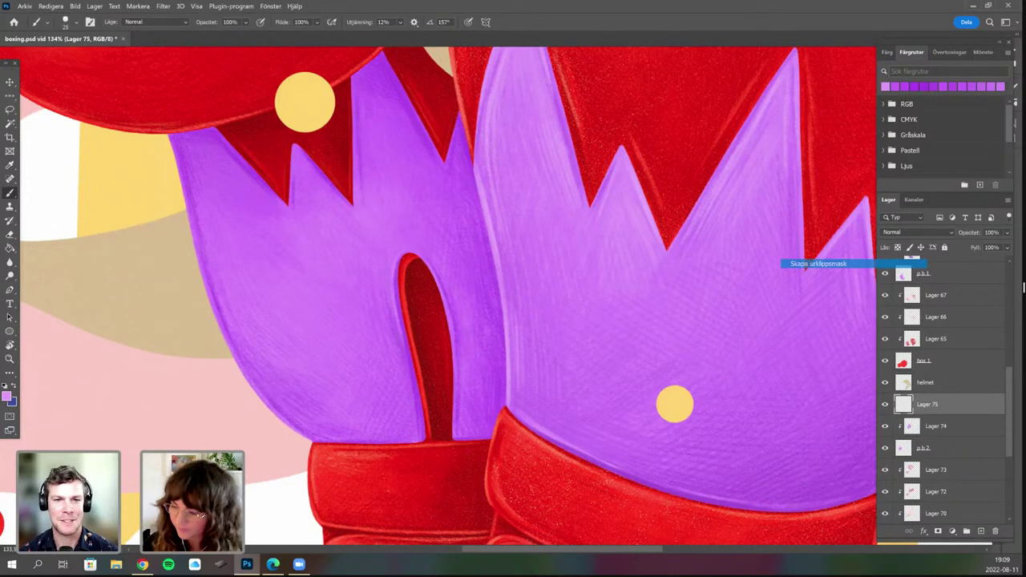
drag(402, 345, 417, 430)
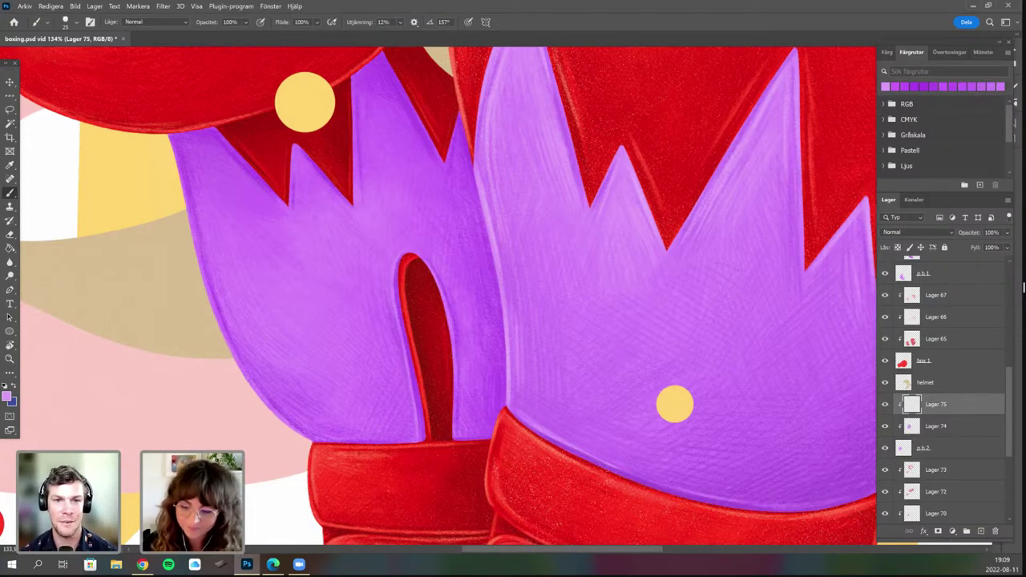
drag(451, 388, 454, 436)
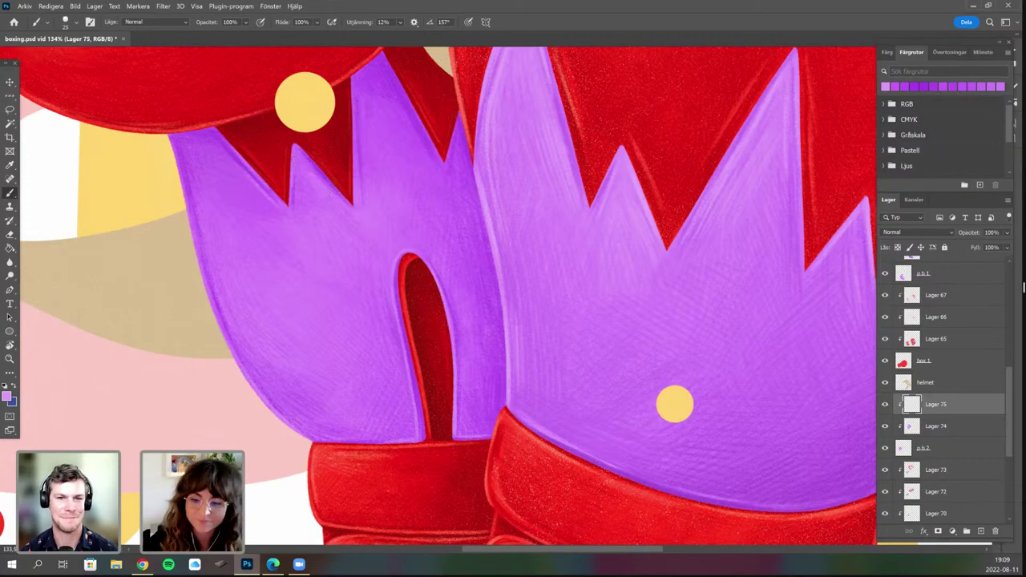
Switch to a 56 px textured brush and paint soft light purple texture across the rear glove's panel.
scroll(328, 168, down, 3)
scroll(314, 315, up, 3)
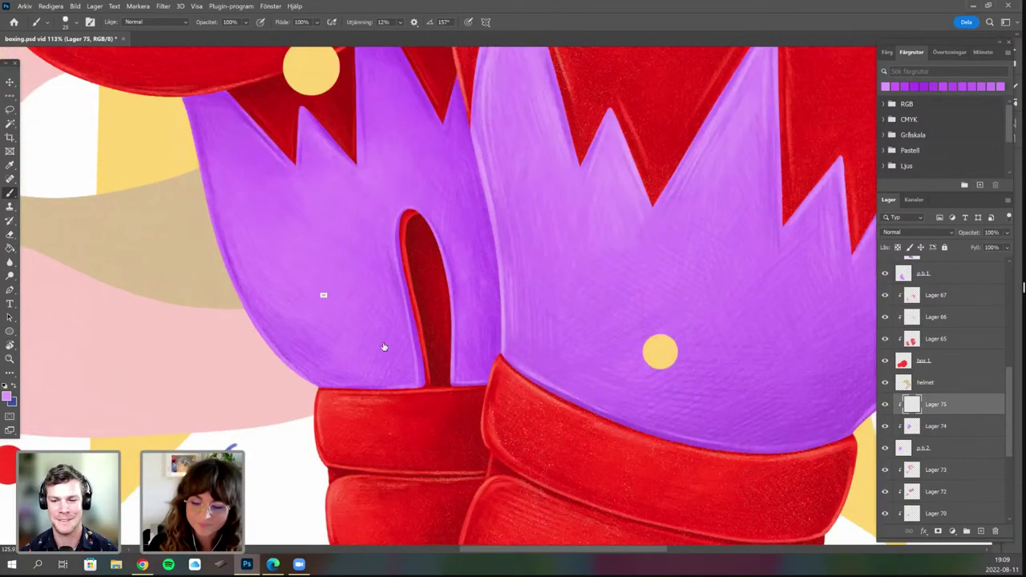
right_click(327, 298)
click(361, 342)
click(293, 264)
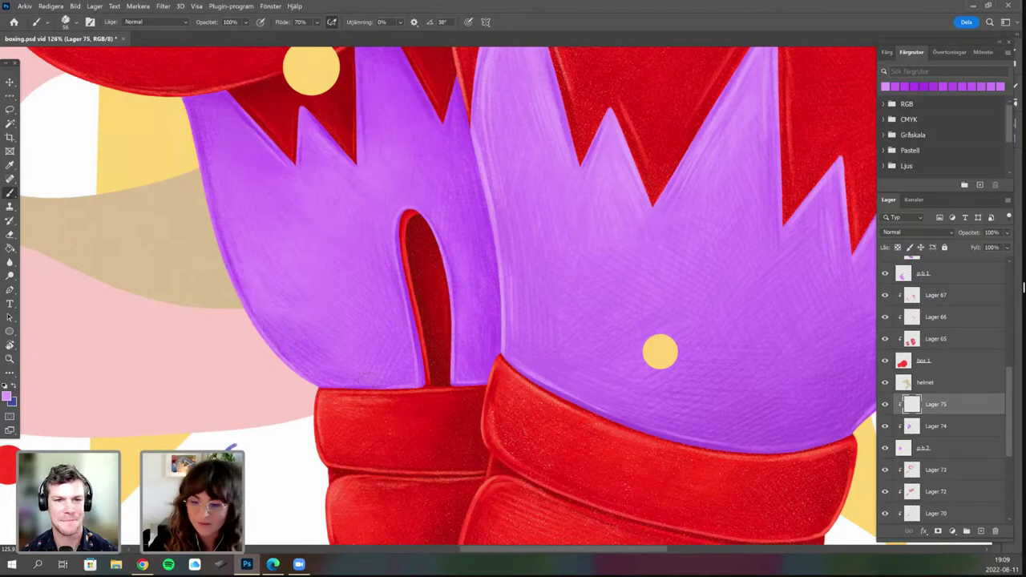
drag(367, 133, 365, 192)
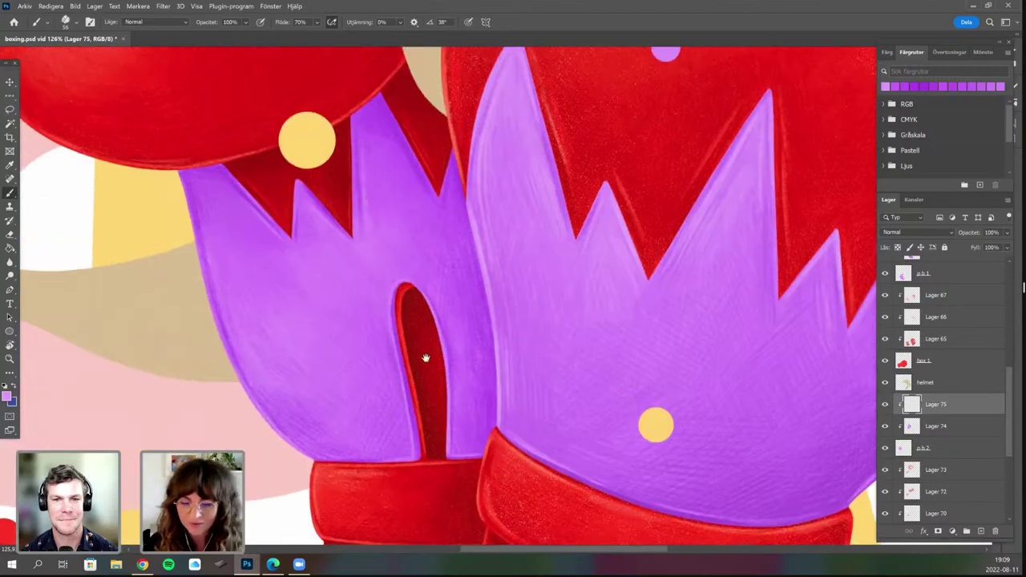
drag(425, 358, 459, 385)
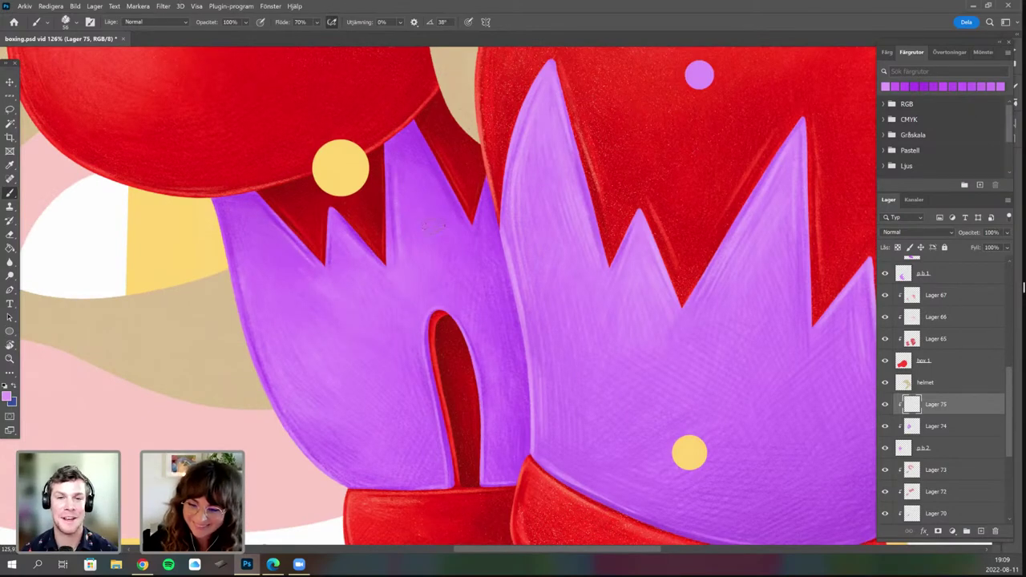
drag(440, 243, 413, 222)
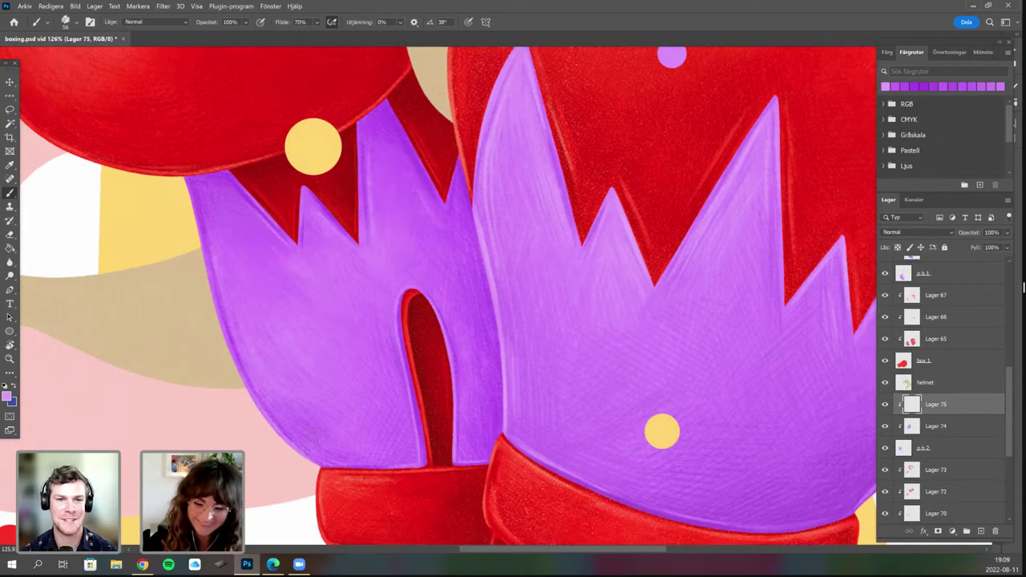
drag(314, 433, 255, 434)
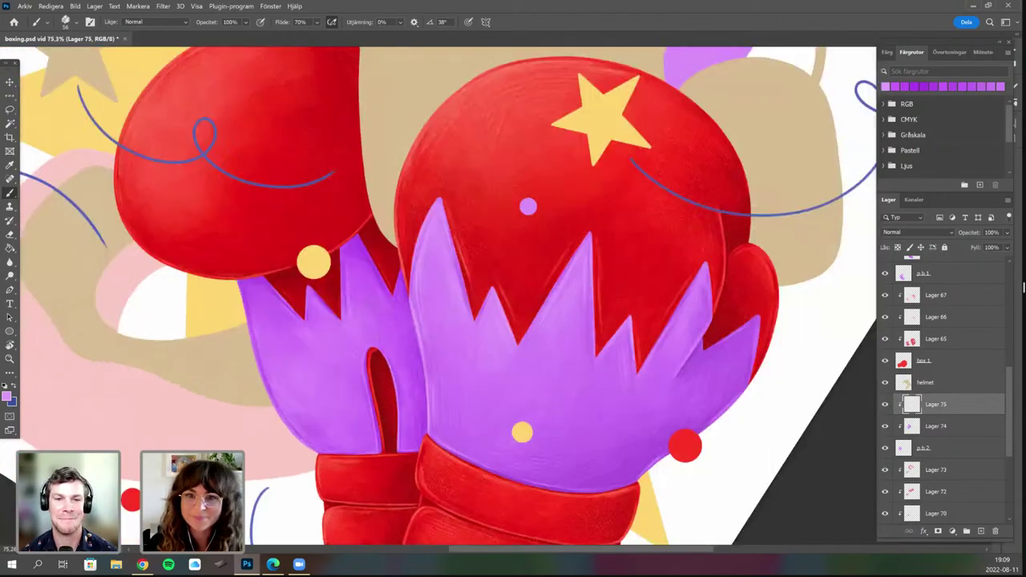
Switch back to the 25 px tecka 4h brush and set a paler purple foreground colour.
scroll(426, 348, up, 3)
right_click(431, 319)
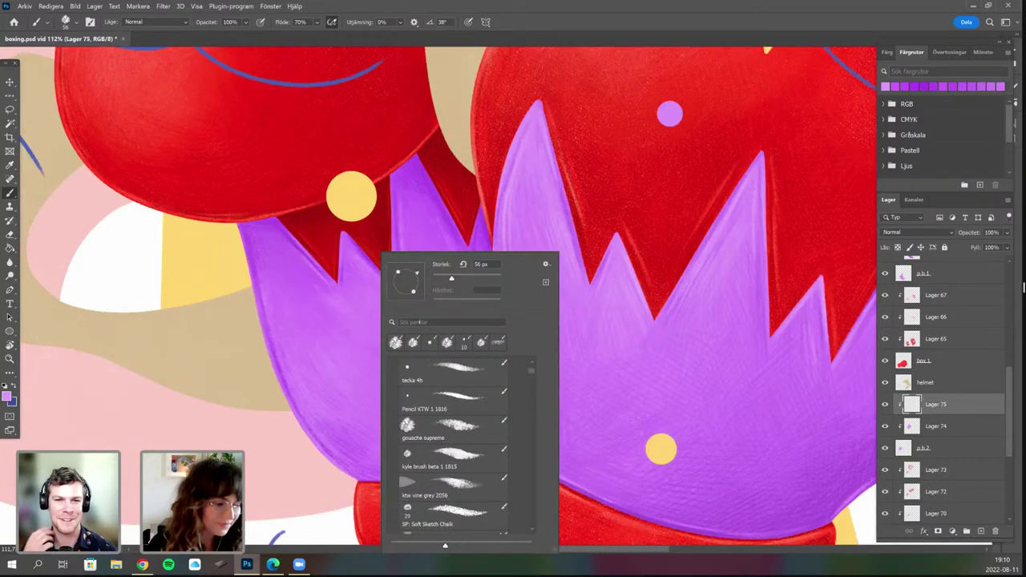
key(.)
key(Return)
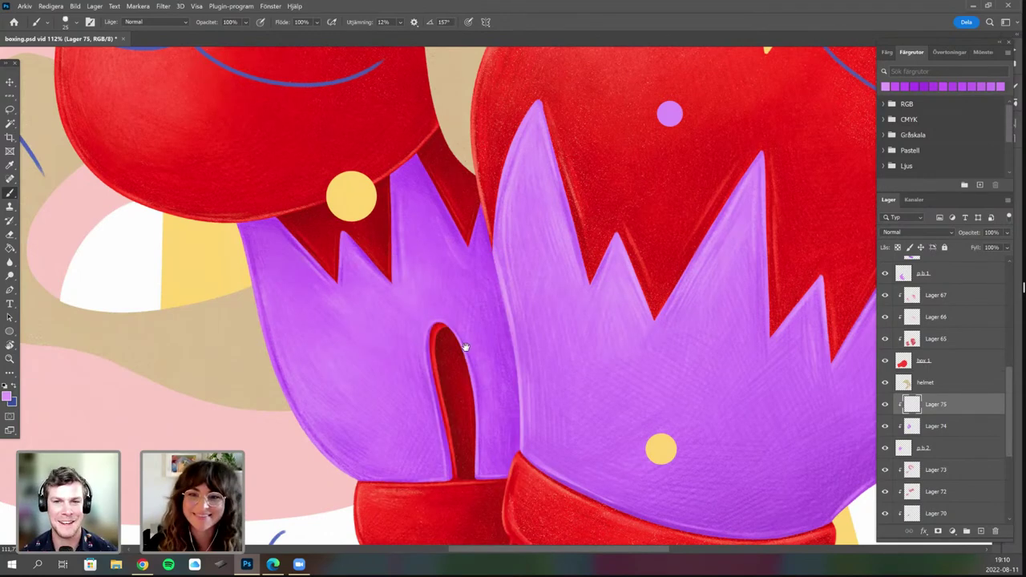
scroll(301, 425, up, 2)
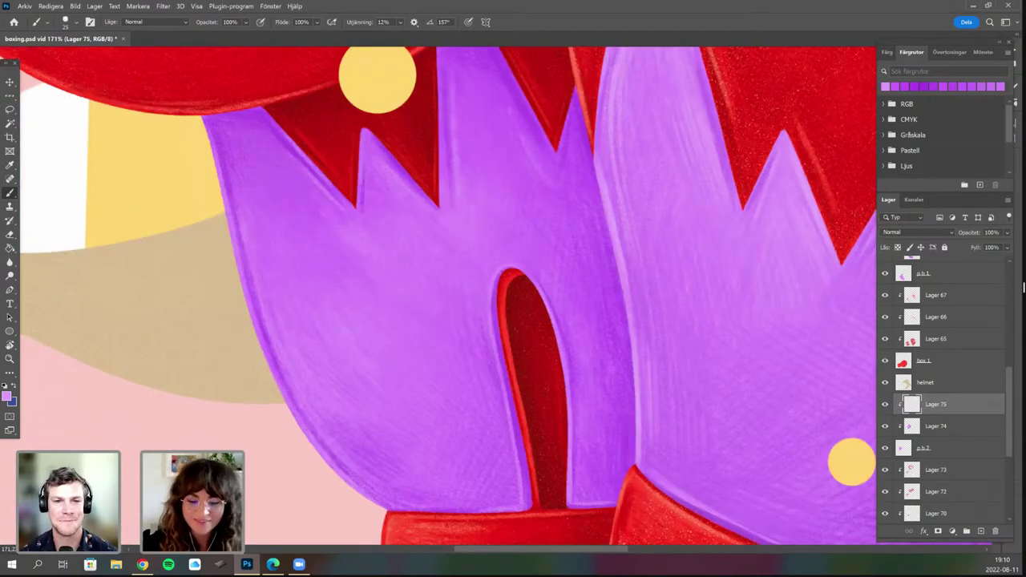
click(6, 396)
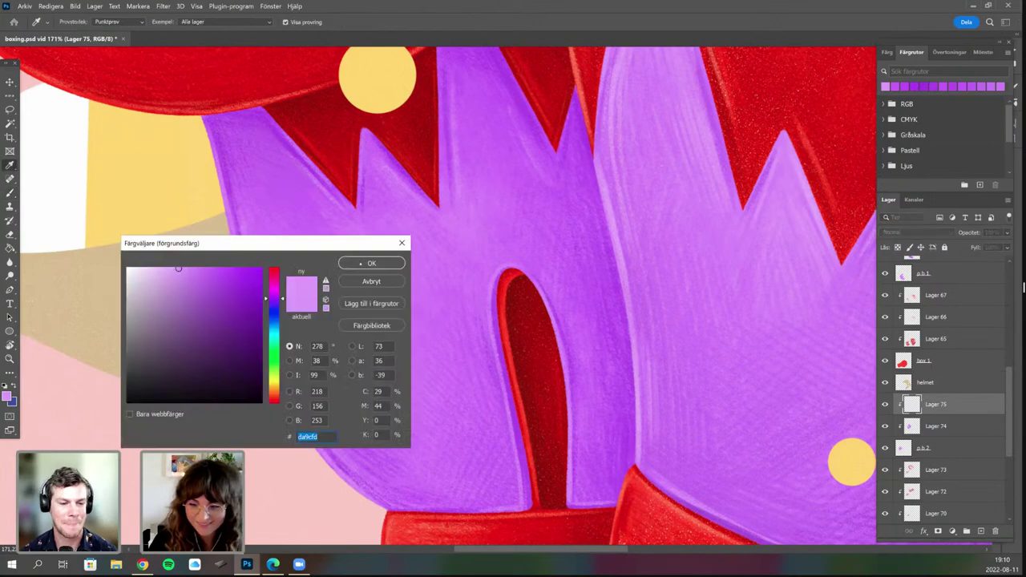
click(170, 269)
key(Return)
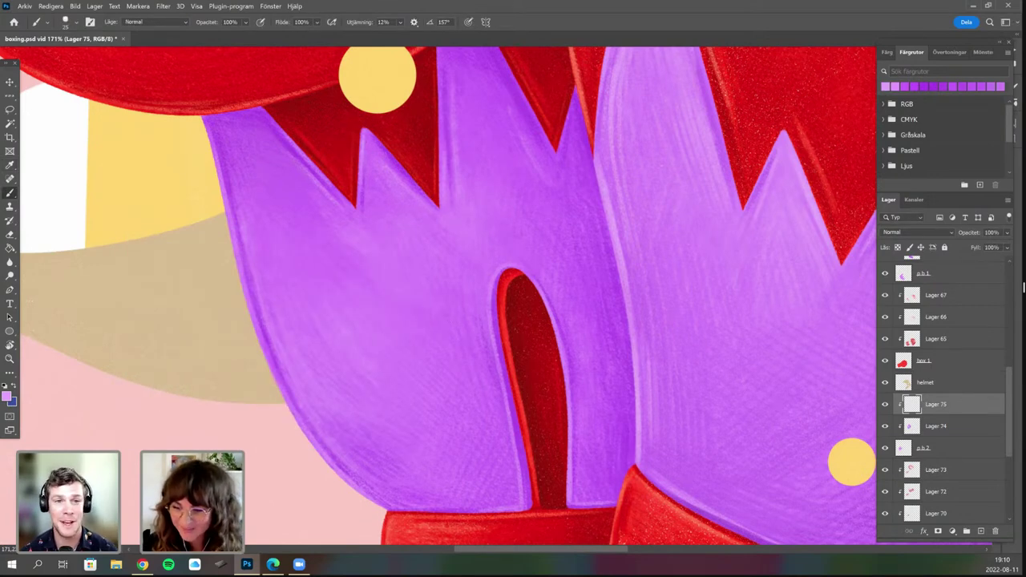
Draw fine pale purple highlights along the rear glove's slit and the edges of its jagged points.
drag(470, 315, 429, 262)
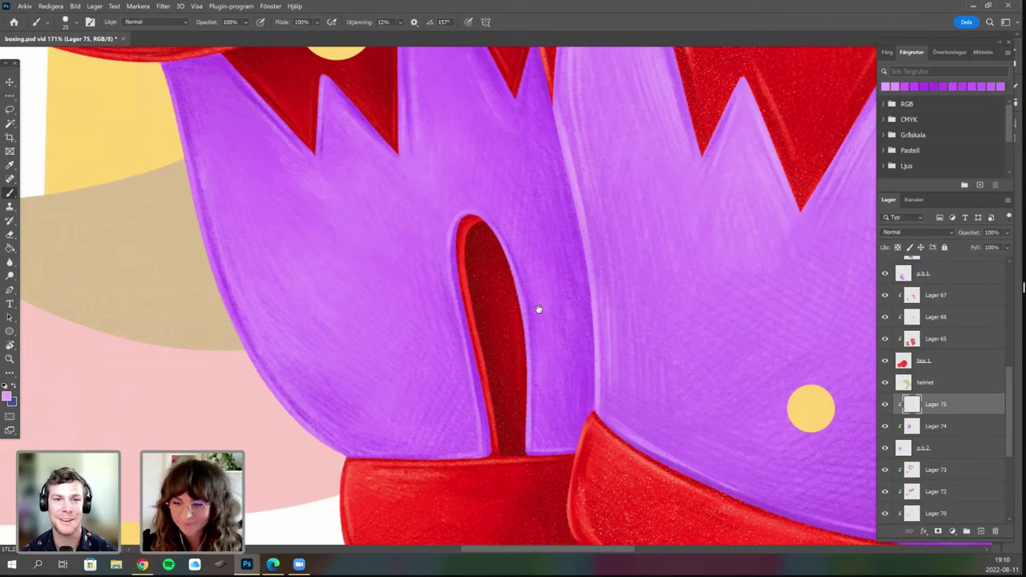
drag(511, 445, 506, 462)
drag(425, 142, 397, 278)
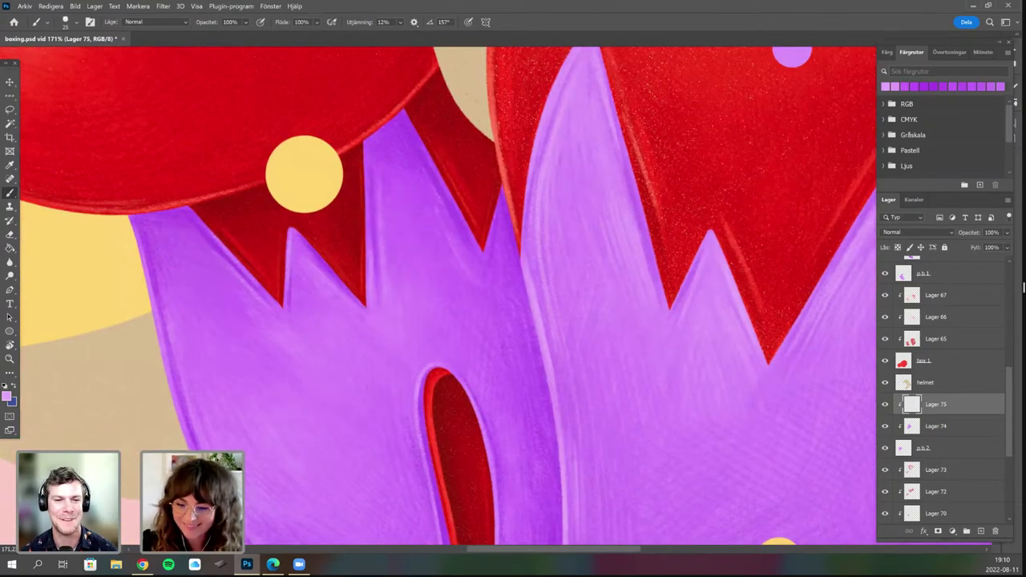
drag(366, 147, 366, 221)
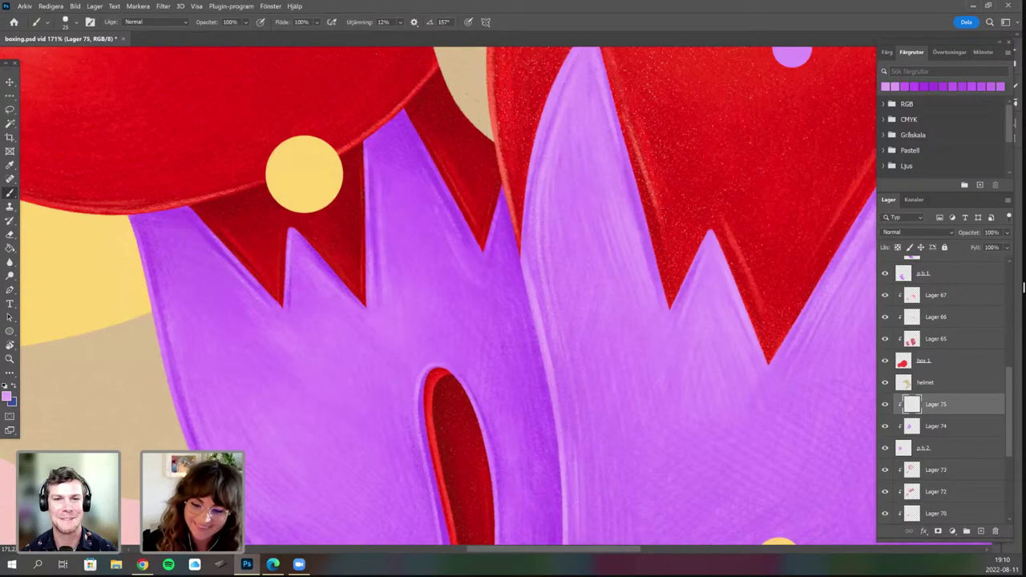
scroll(287, 333, down, 1)
scroll(287, 333, down, 3)
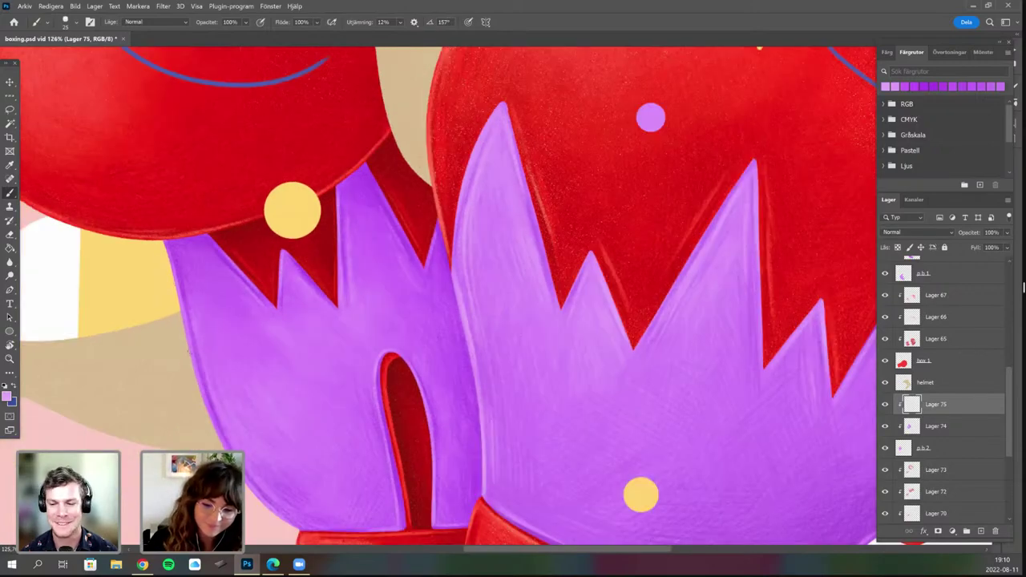
Enlarge the brush to 31 px and hatch light purple texture on the rear glove's panel near the cuff.
scroll(289, 369, down, 3)
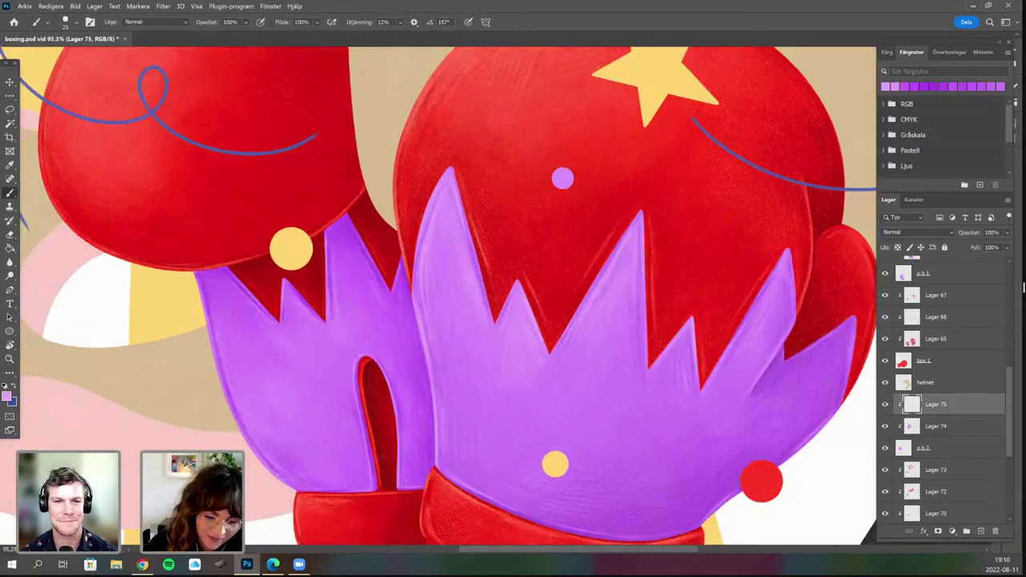
drag(372, 532, 399, 492)
key(r)
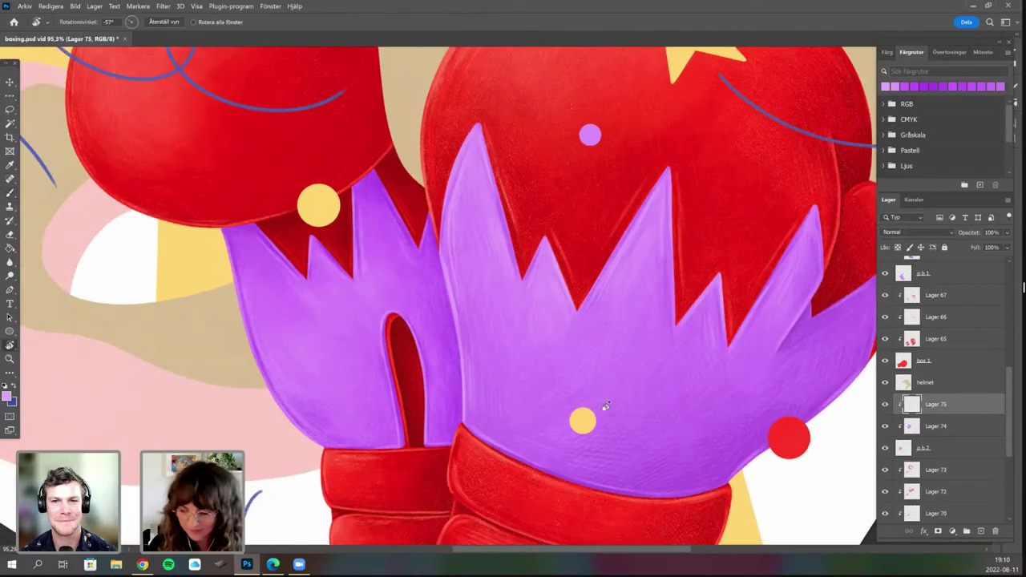
drag(646, 348, 654, 317)
drag(585, 347, 557, 213)
key(b)
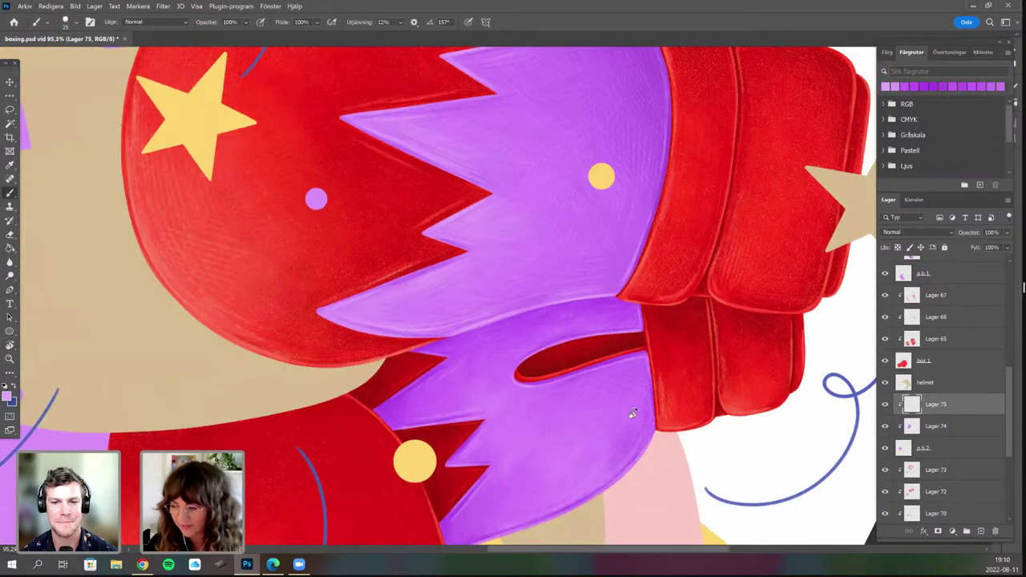
drag(613, 337, 679, 279)
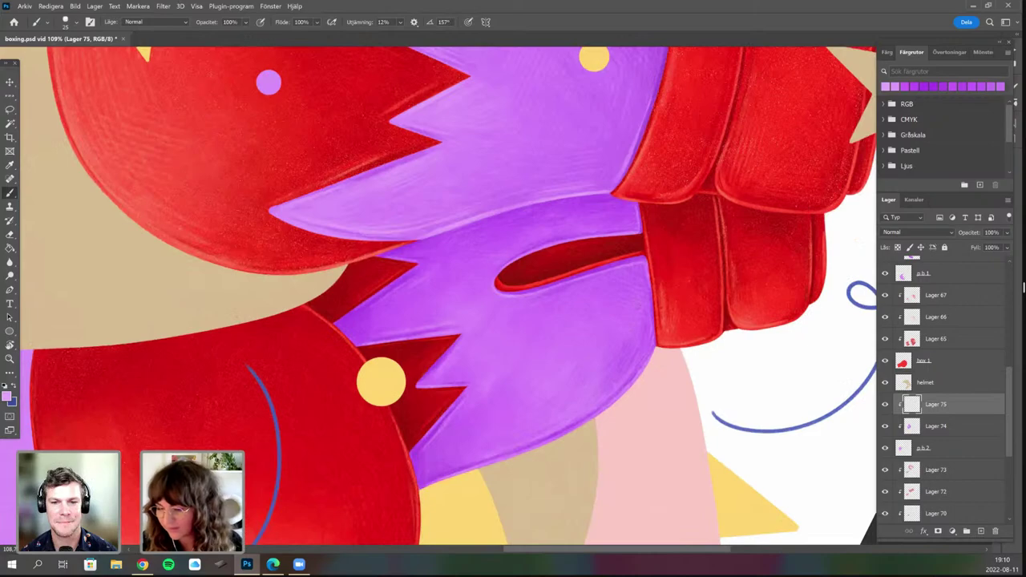
key(r)
drag(599, 332, 600, 262)
drag(649, 284, 647, 254)
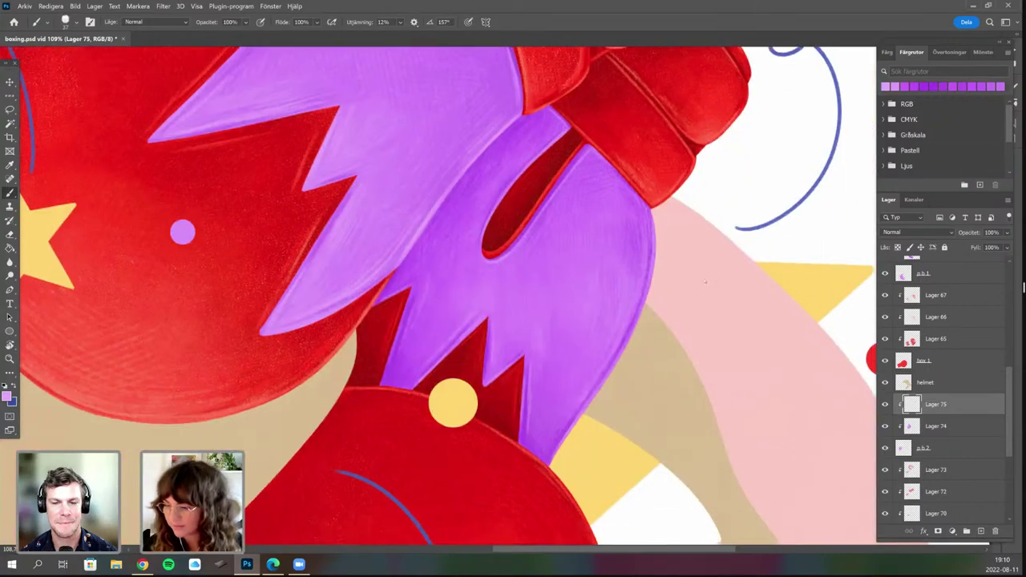
right_click(647, 252)
click(709, 278)
key(Return)
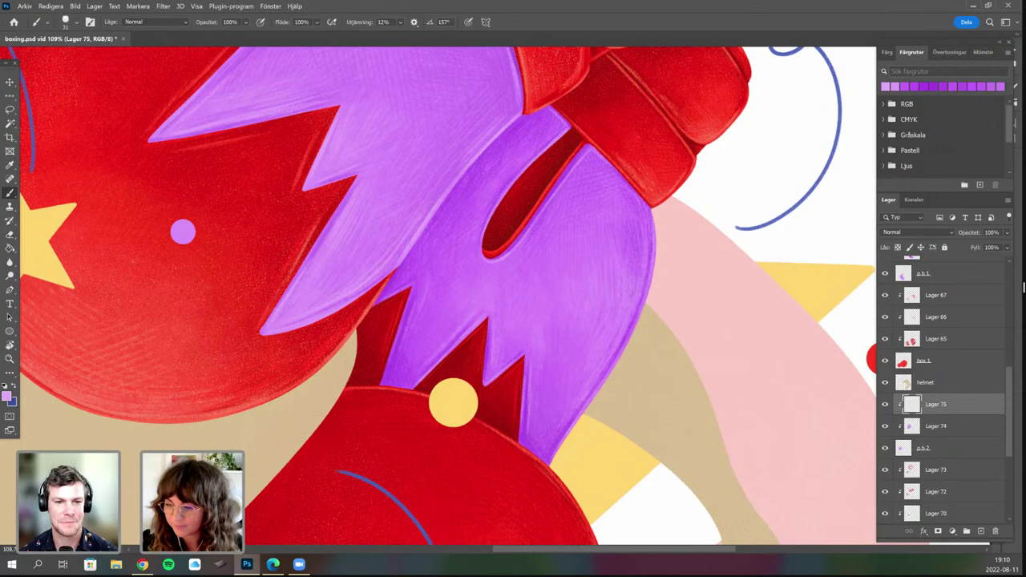
Examine the shading of both boxing gloves against the whole illustration from several zoom levels and rotations.
scroll(656, 319, down, 5)
key(r)
mouse_move(560, 429)
mouse_down()
mouse_move(508, 452)
mouse_move(371, 249)
mouse_up()
scroll(509, 435, up, 1)
scroll(507, 425, down, 1)
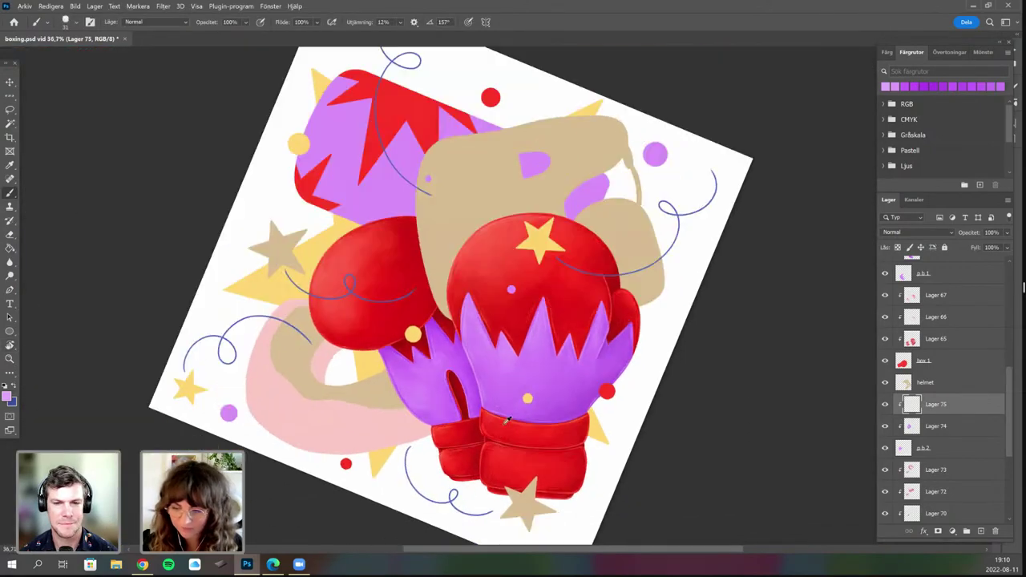
scroll(507, 421, up, 3)
scroll(509, 417, left, 2)
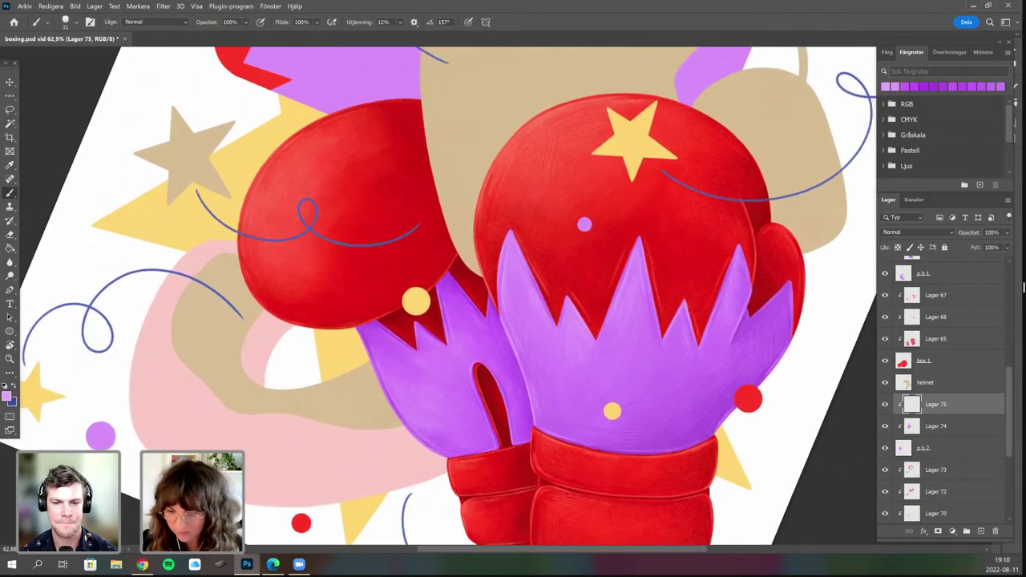
scroll(513, 412, down, 1)
drag(565, 425, 455, 343)
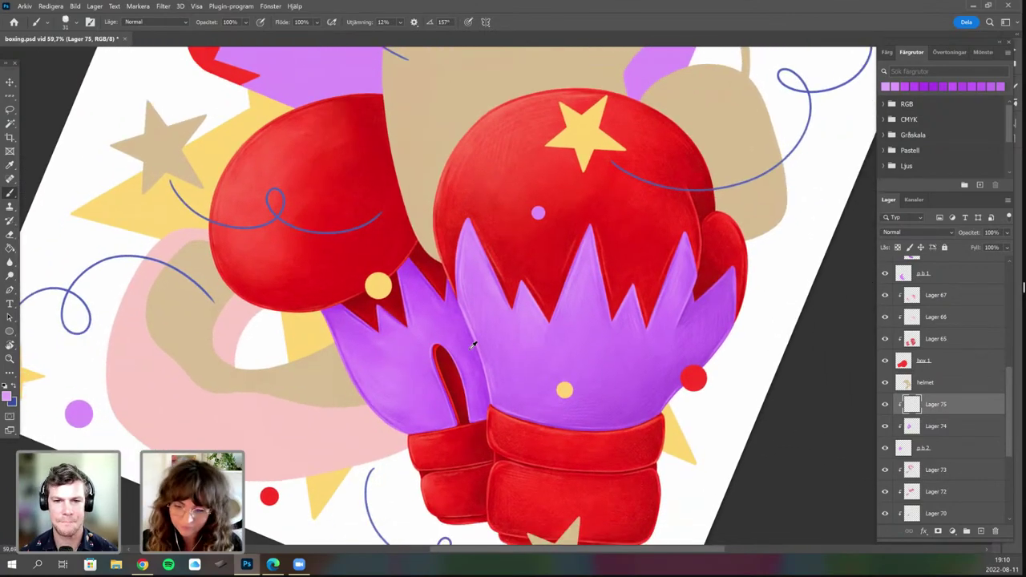
scroll(537, 273, down, 4)
drag(539, 340, 534, 367)
key(r)
drag(470, 452, 198, 494)
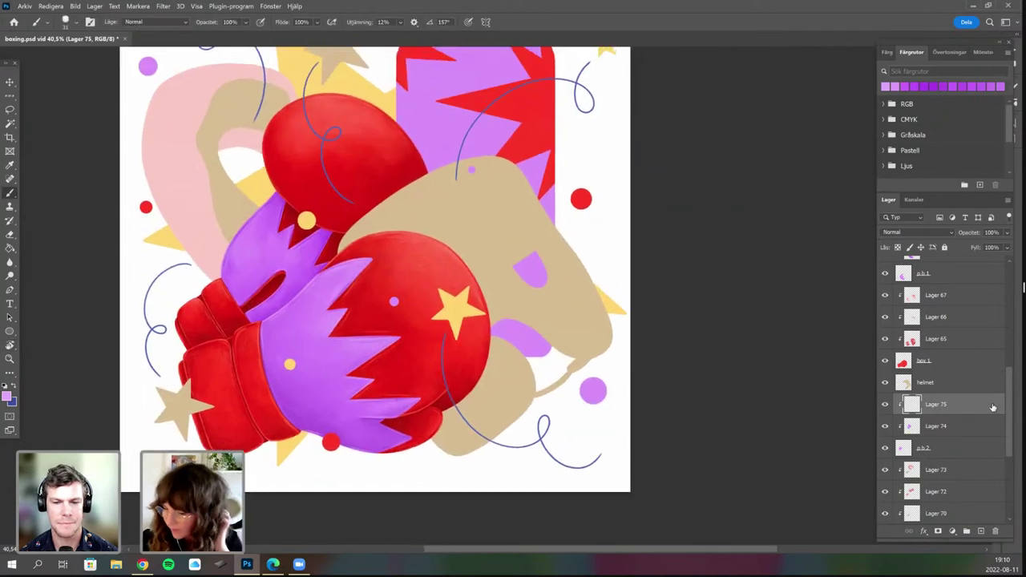
Add a new layer above the helmet layer and clip it to the helmet.
click(956, 388)
click(981, 531)
right_click(930, 395)
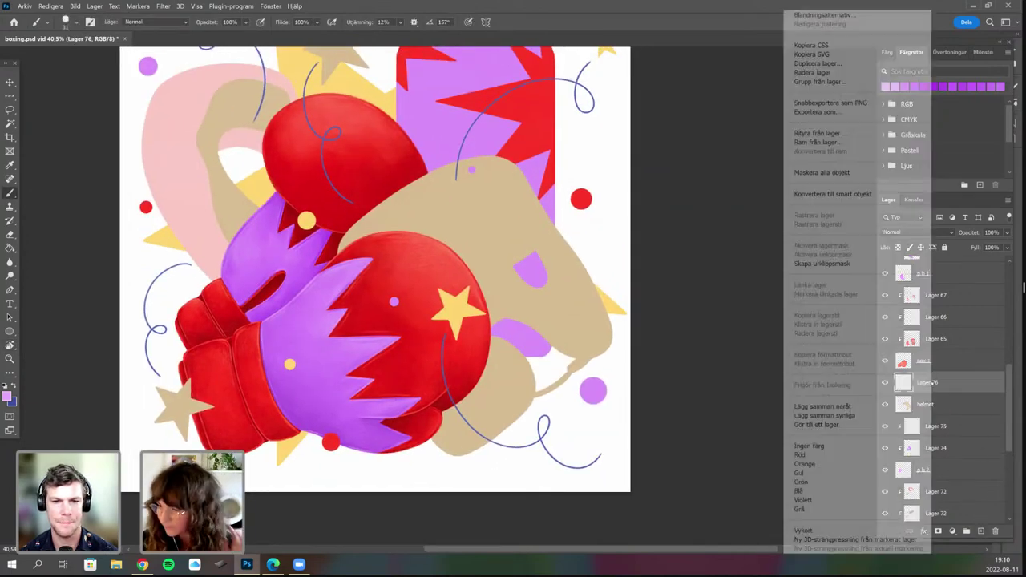
click(826, 264)
Show the sketch layer Lager 58 and lower its opacity to 9%.
drag(542, 385, 564, 387)
scroll(550, 358, up, 5)
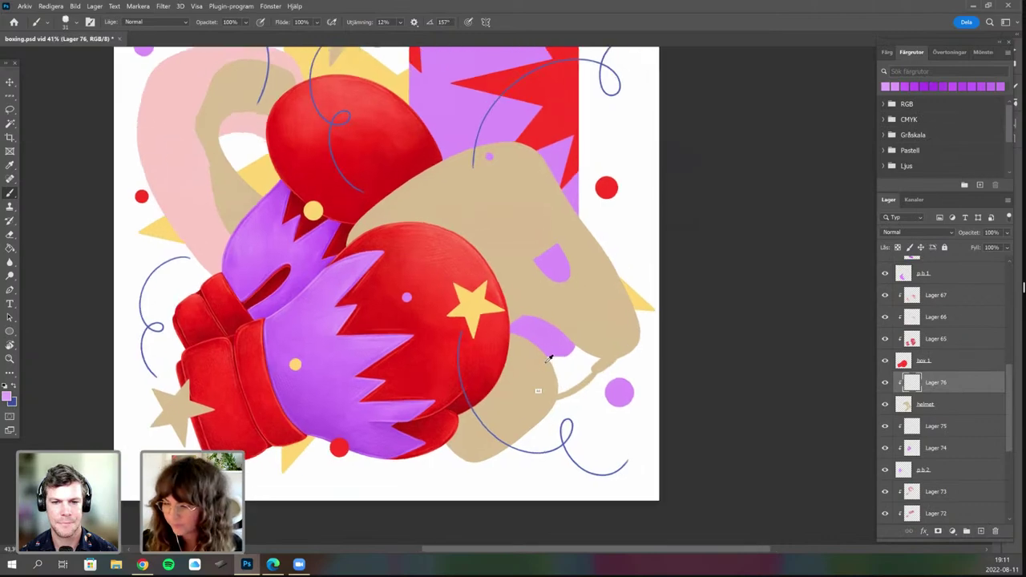
scroll(1011, 326, up, 5)
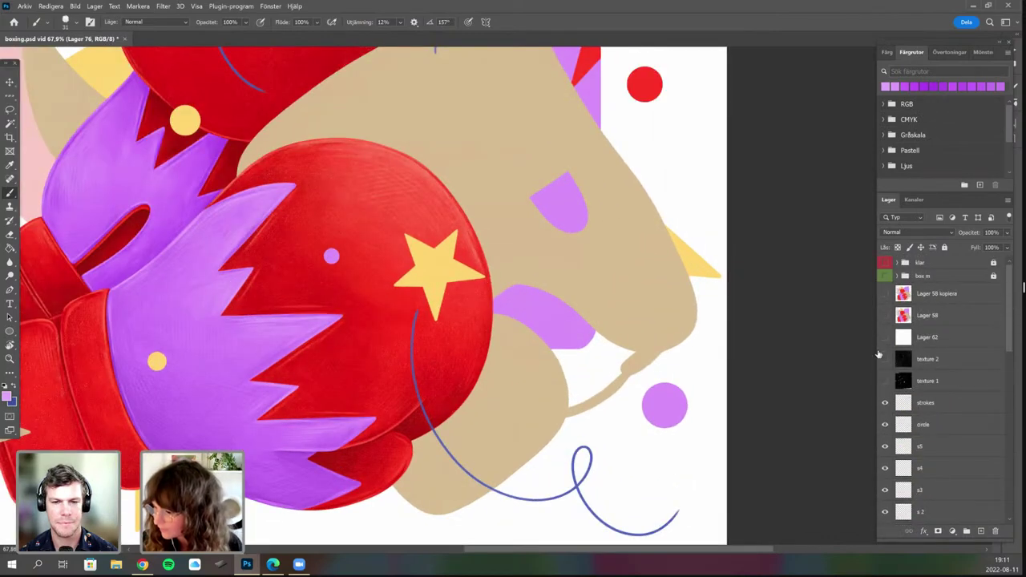
scroll(1012, 326, down, 4)
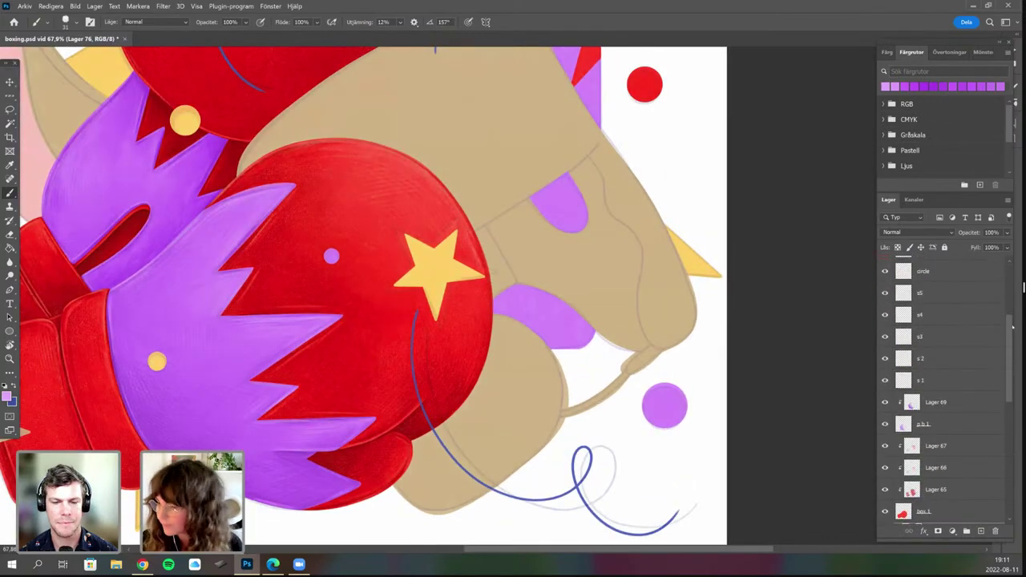
scroll(1013, 283, up, 4)
click(960, 316)
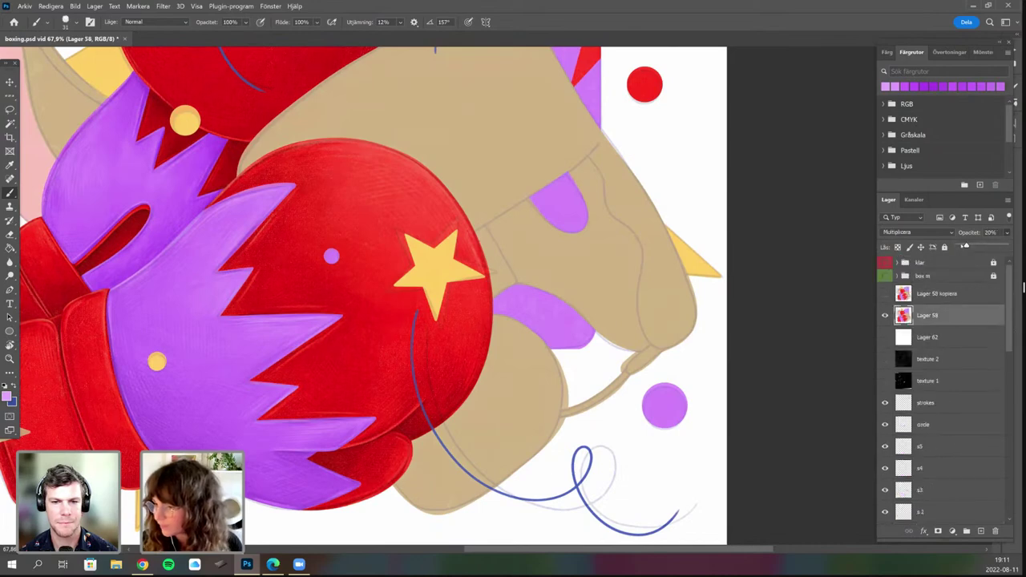
drag(965, 246, 956, 246)
Select the helmet's clipped layer and sample the helmet's beige with Lager 58 kopiera temporarily shown in place of the Lager 58 sketch.
scroll(1011, 385, down, 10)
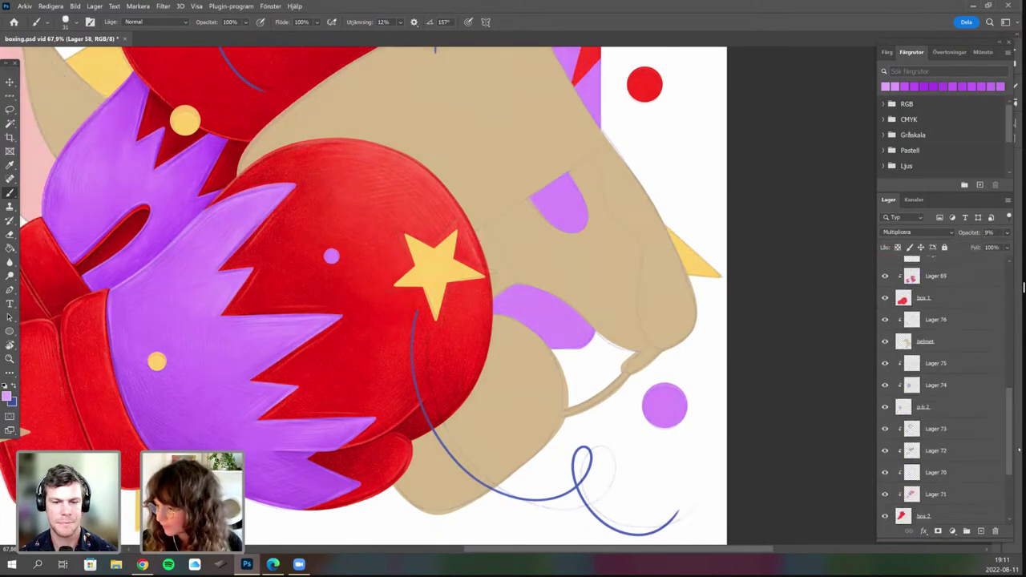
scroll(954, 385, up, 4)
click(938, 381)
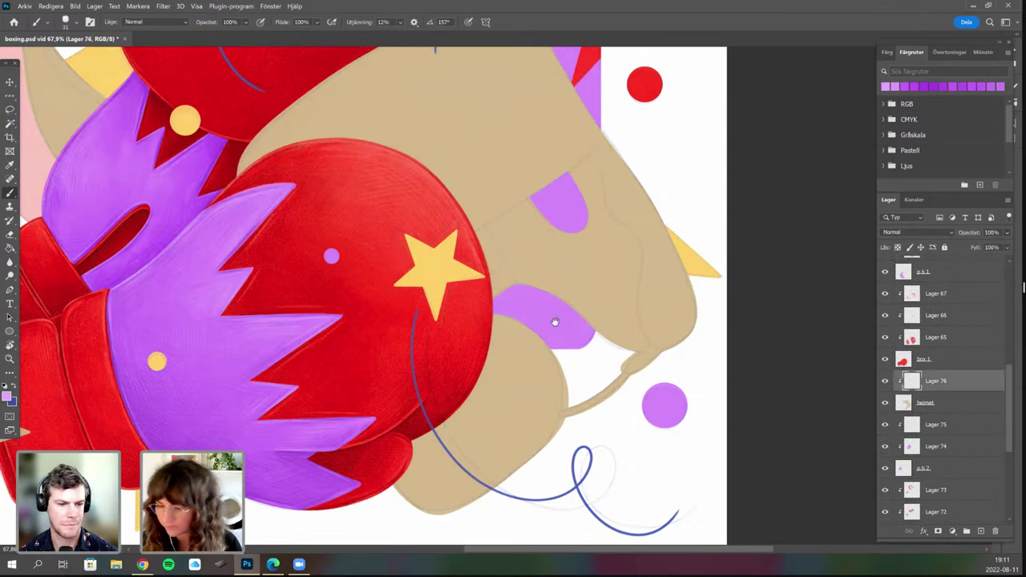
scroll(542, 348, up, 1)
scroll(542, 350, up, 3)
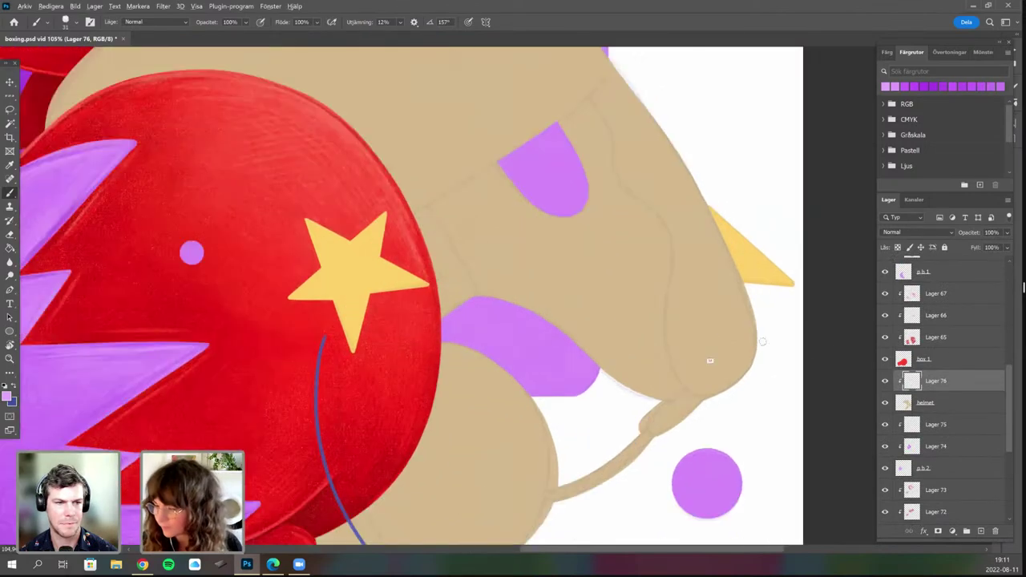
alt+click(711, 360)
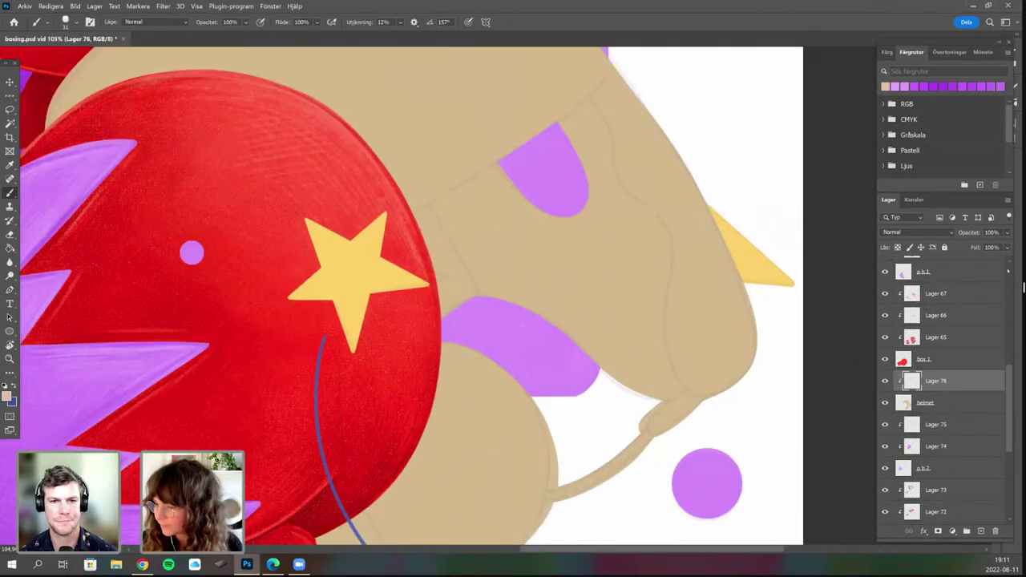
scroll(888, 318, up, 5)
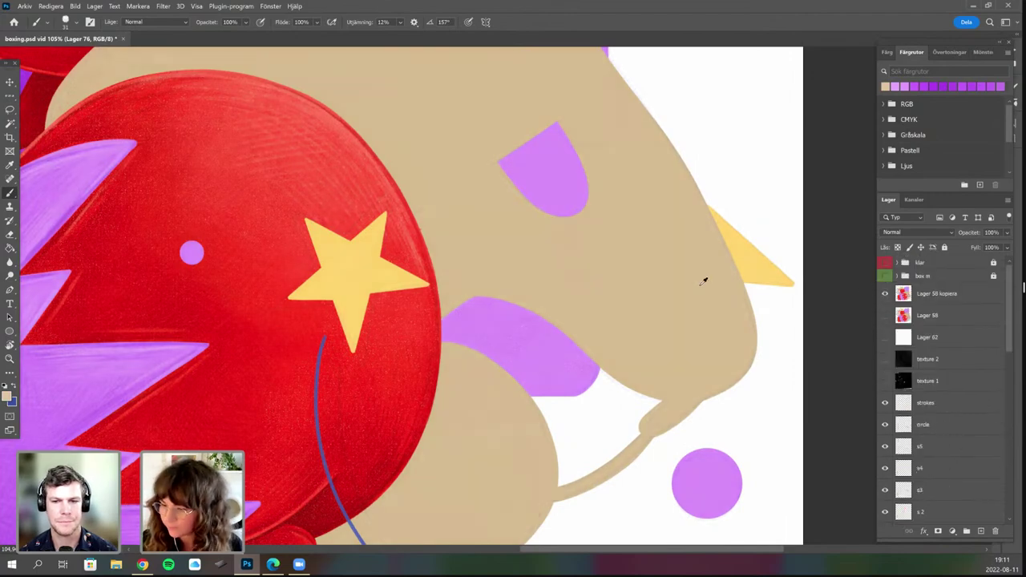
alt+click(698, 307)
click(885, 293)
click(885, 315)
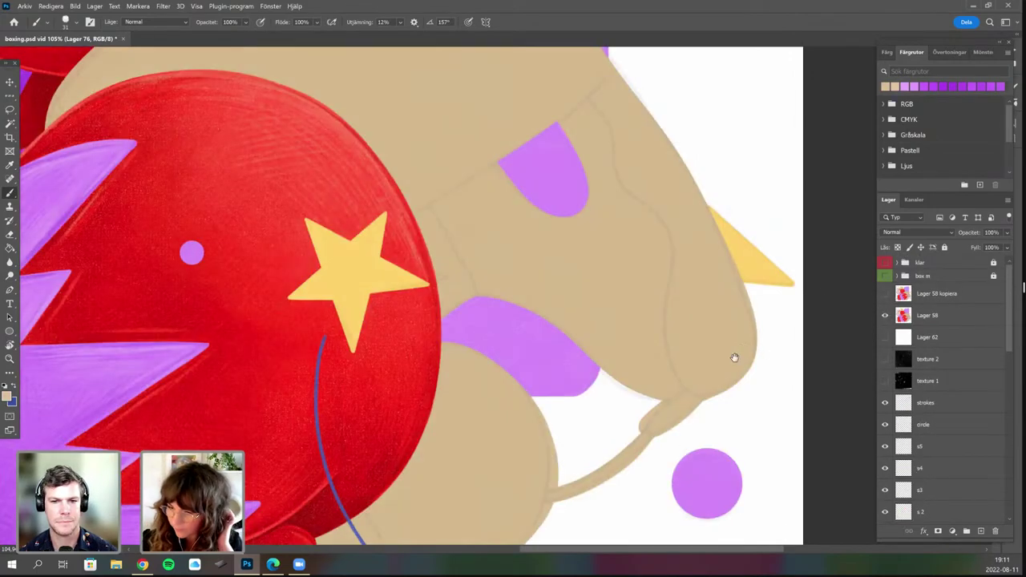
Raise the brush smoothing to 43% and set the tecka 4h brush size to 25 px.
drag(734, 358, 632, 390)
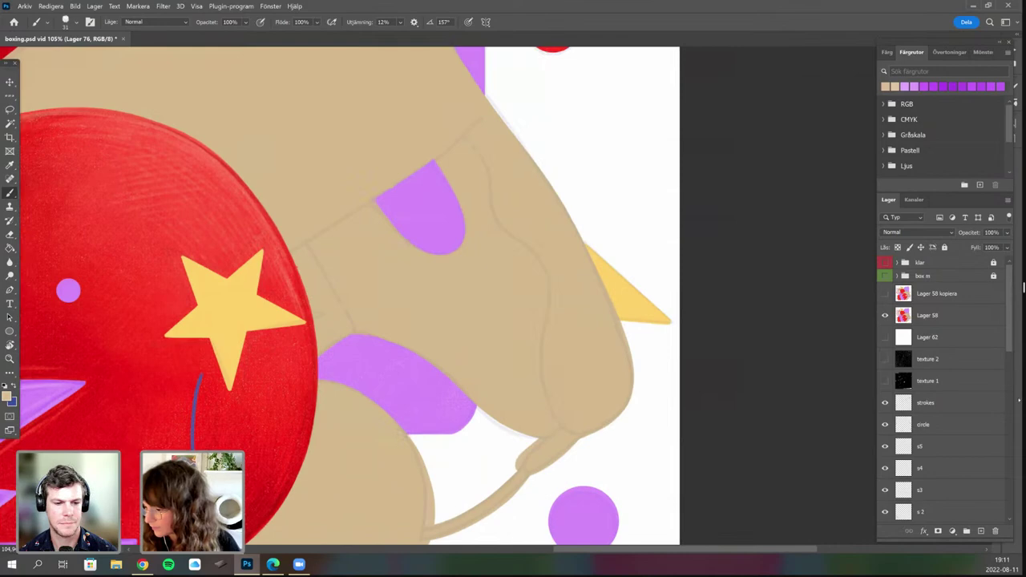
drag(1013, 339, 1017, 499)
drag(581, 405, 607, 431)
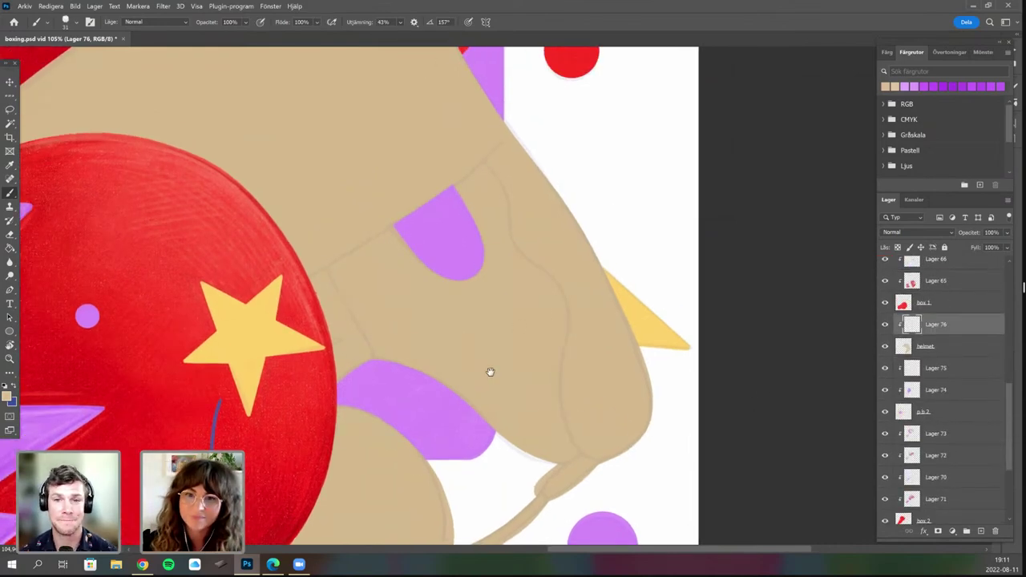
drag(487, 371, 511, 397)
right_click(499, 264)
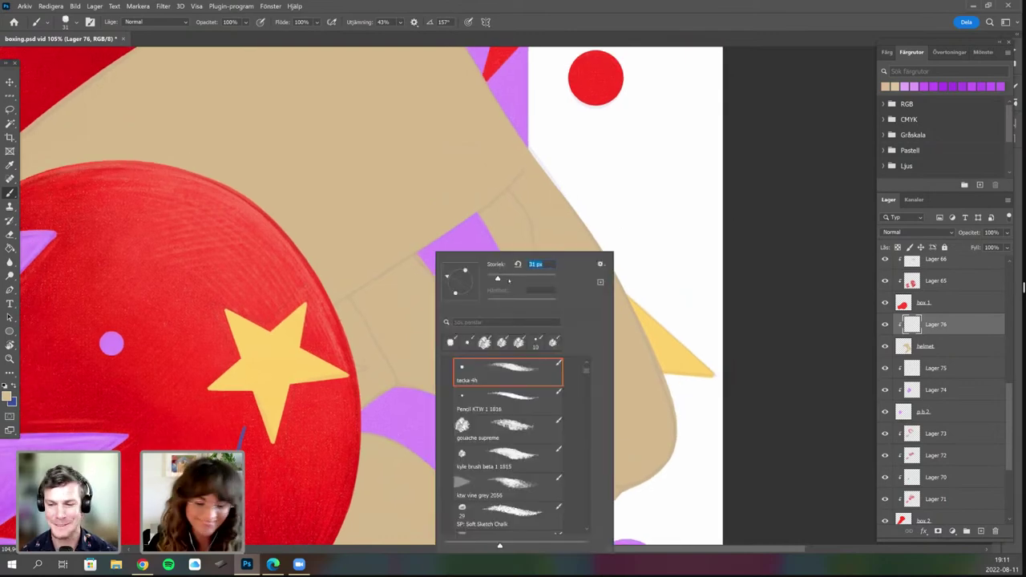
text(25)
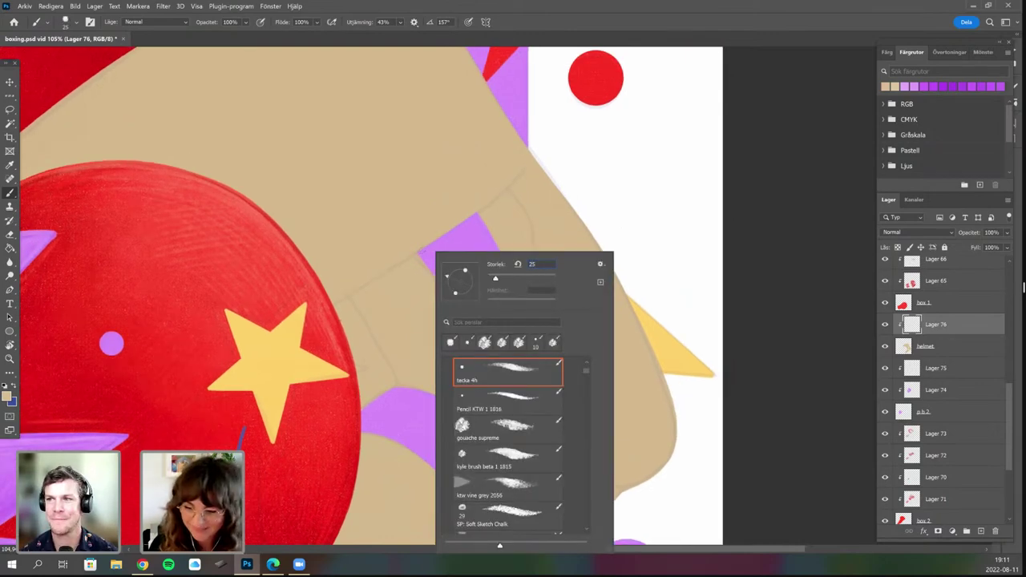
key(Return)
Set a slightly darker beige as the foreground colour for the helmet's lines.
drag(427, 311, 479, 314)
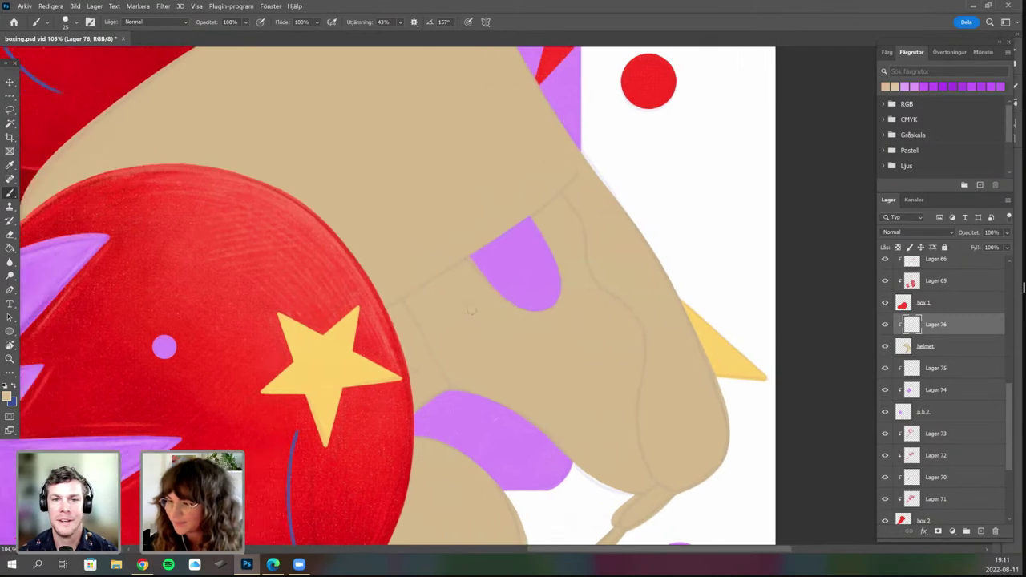
scroll(472, 311, up, 3)
drag(447, 360, 428, 398)
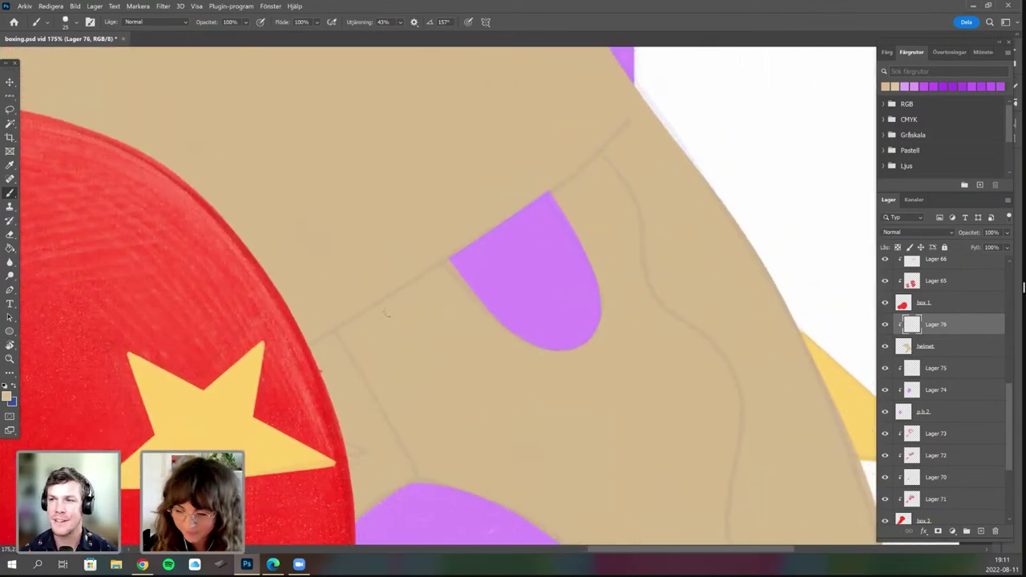
click(6, 397)
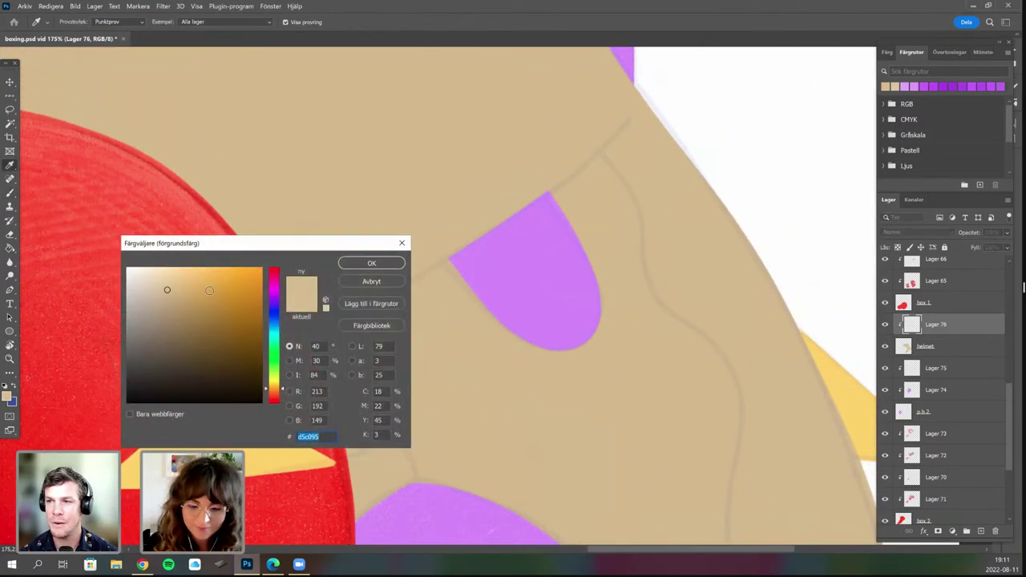
click(371, 263)
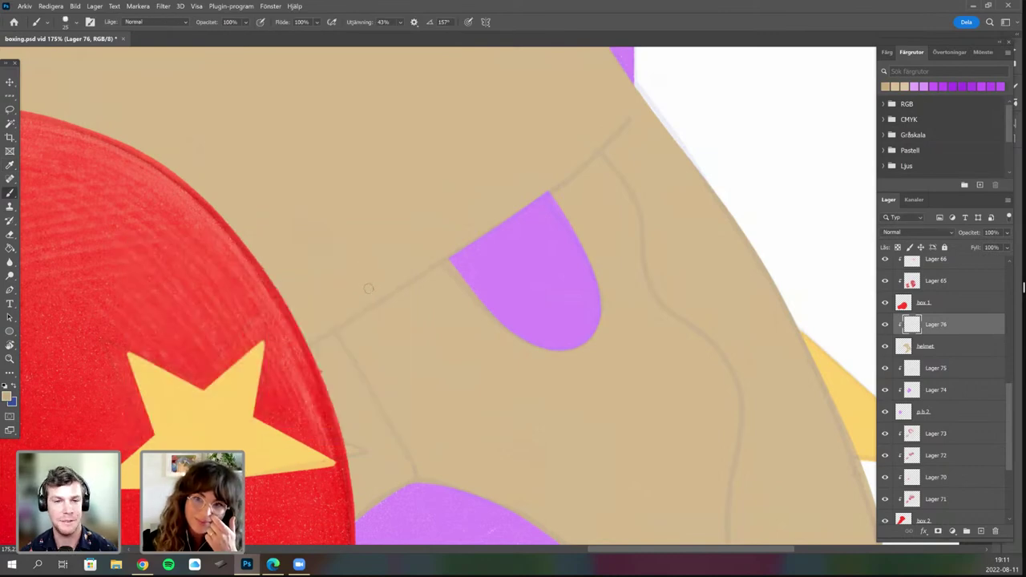
Trace the sketched seam across the helmet, from the front glove past the purple opening to the helmet's outer edge.
drag(404, 289, 222, 397)
drag(403, 351, 348, 392)
scroll(503, 217, up, 2)
scroll(513, 208, right, 2)
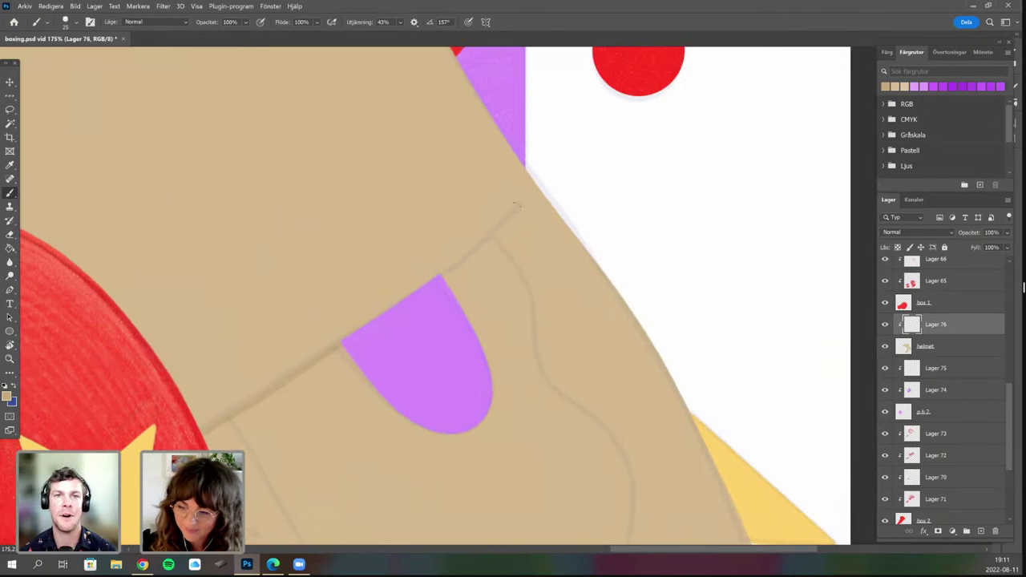
drag(466, 251, 371, 339)
scroll(484, 357, down, 5)
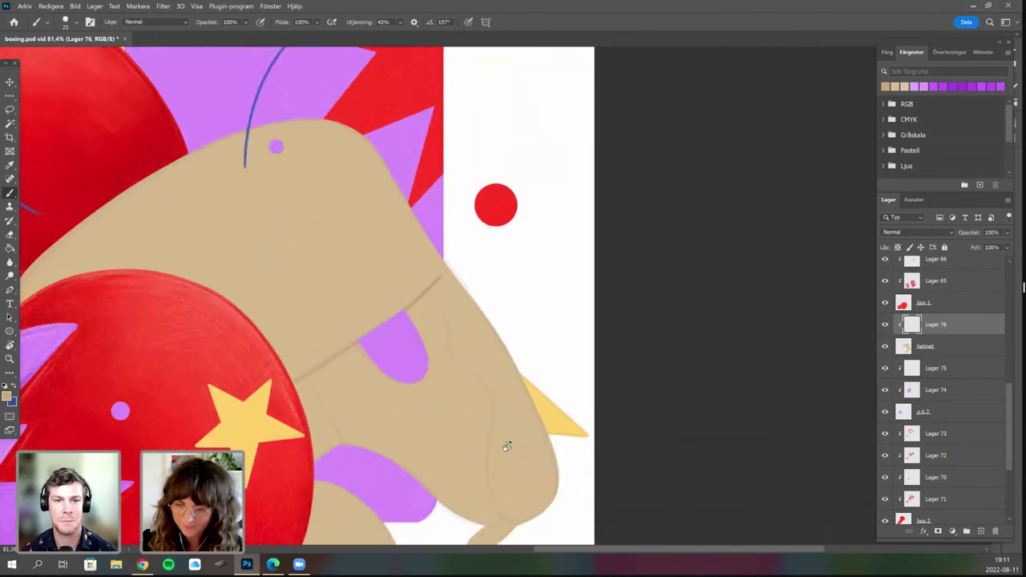
Trace the wavy sketched seam down the helmet's side to the chin strap in darker beige.
key(r)
drag(505, 311, 506, 302)
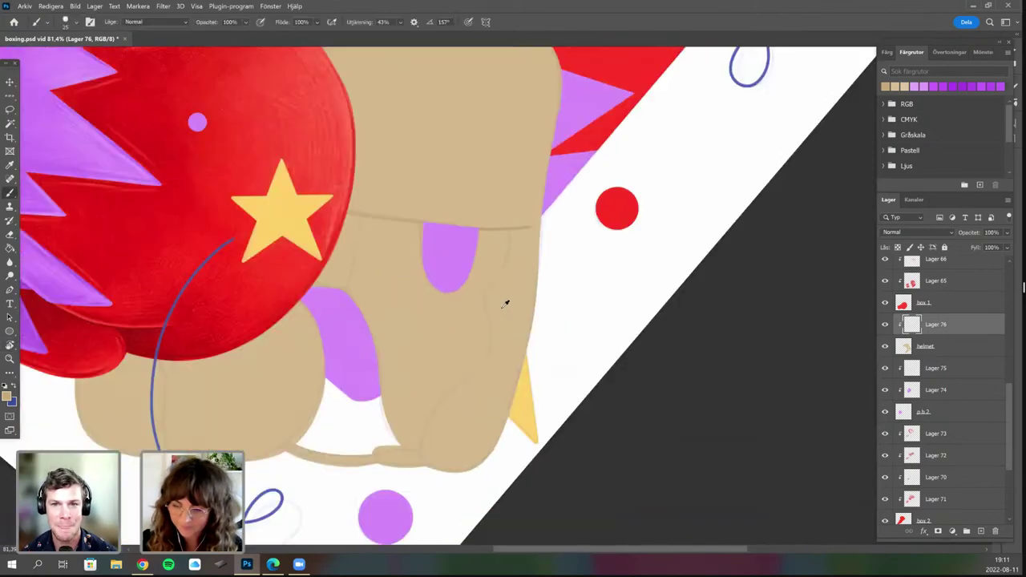
scroll(505, 304, up, 4)
mouse_move(515, 211)
mouse_down()
mouse_move(514, 165)
mouse_move(482, 222)
mouse_move(482, 299)
mouse_move(479, 288)
mouse_move(389, 475)
mouse_up()
drag(524, 396, 549, 371)
drag(526, 447, 575, 392)
key(r)
drag(457, 384, 498, 392)
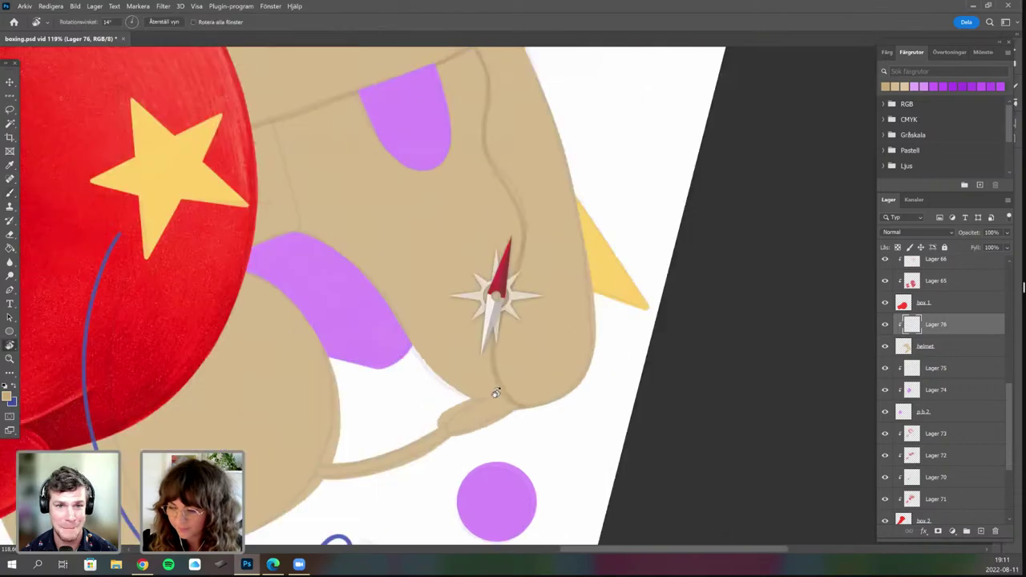
key(b)
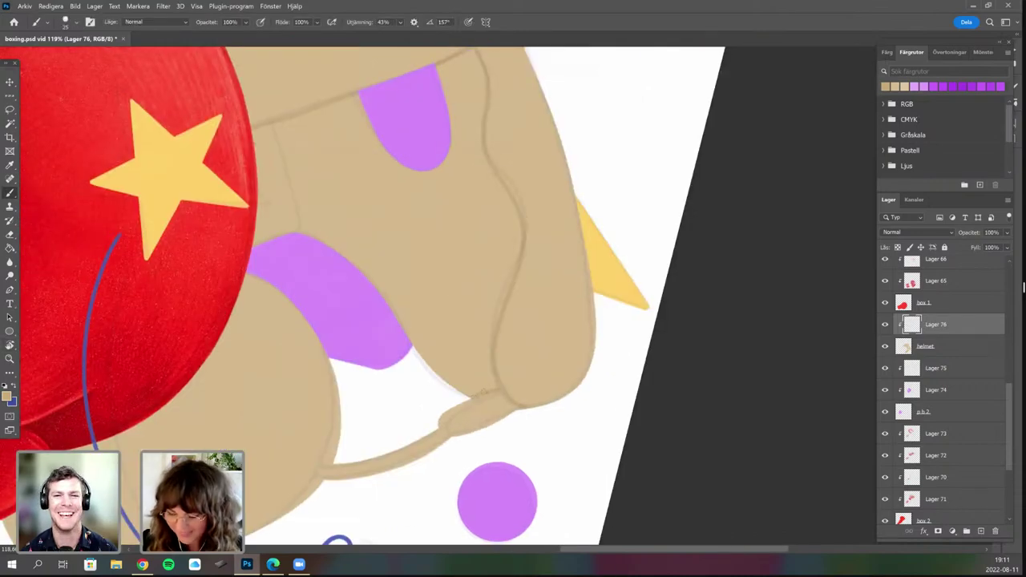
scroll(485, 394, up, 4)
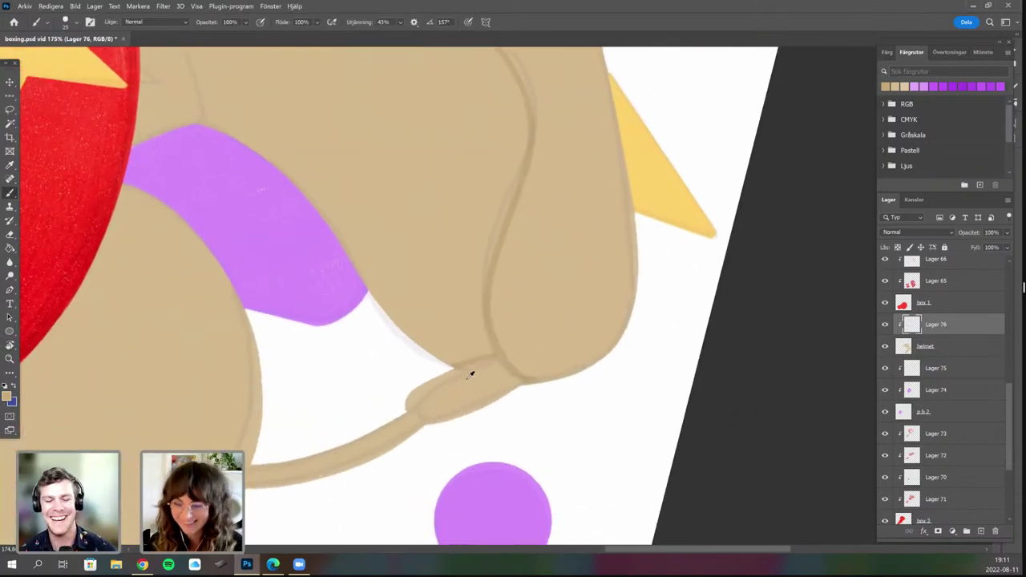
Undo the last stroke and redraw the short seam where the chin strap's tab meets the helmet in darker beige.
scroll(485, 394, up, 2)
key(ctrl+z)
drag(450, 365, 509, 343)
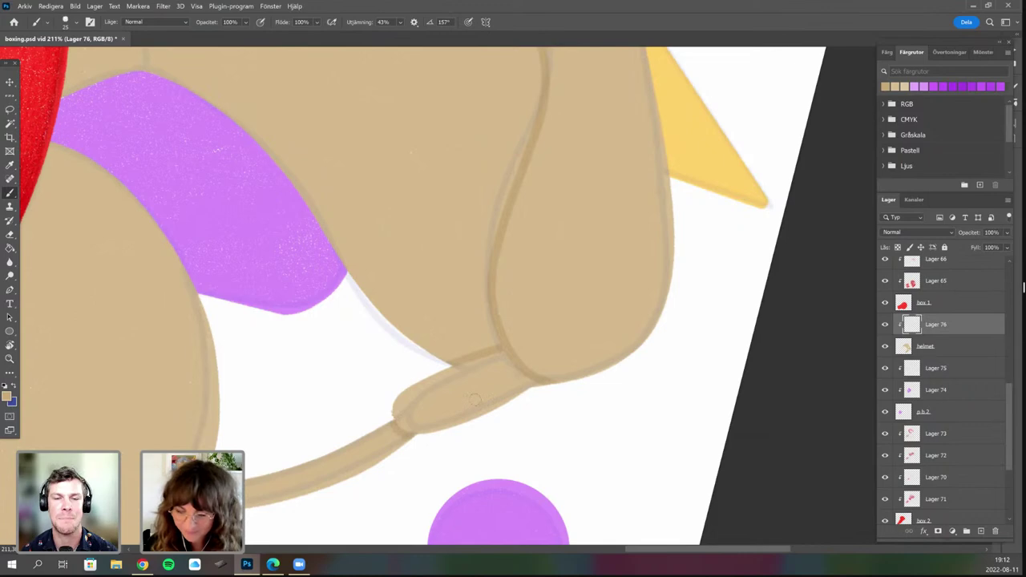
scroll(498, 469, up, 2)
drag(330, 267, 391, 381)
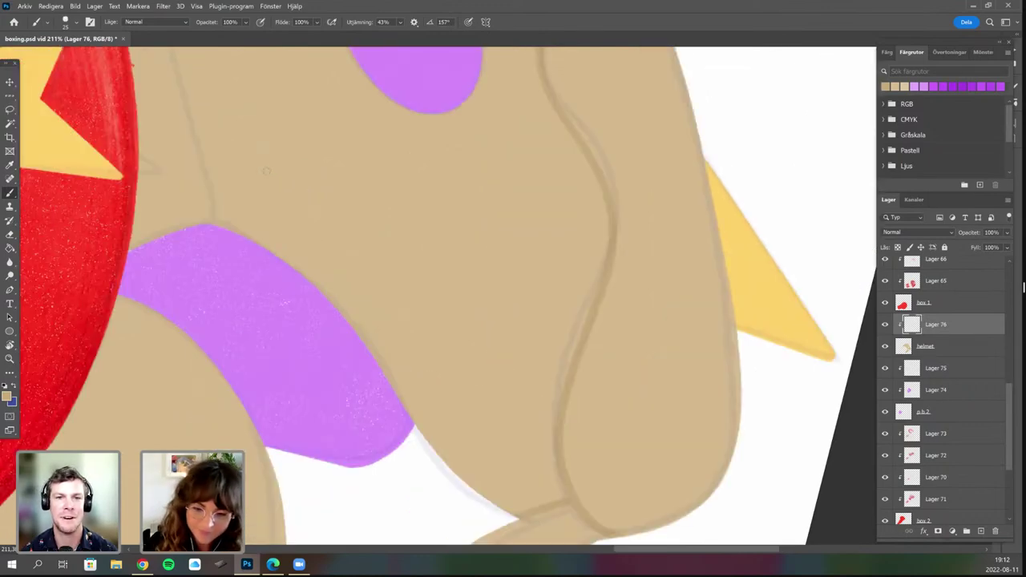
scroll(441, 421, down, 4)
mouse_move(526, 237)
mouse_down()
mouse_move(553, 227)
mouse_move(526, 289)
mouse_up()
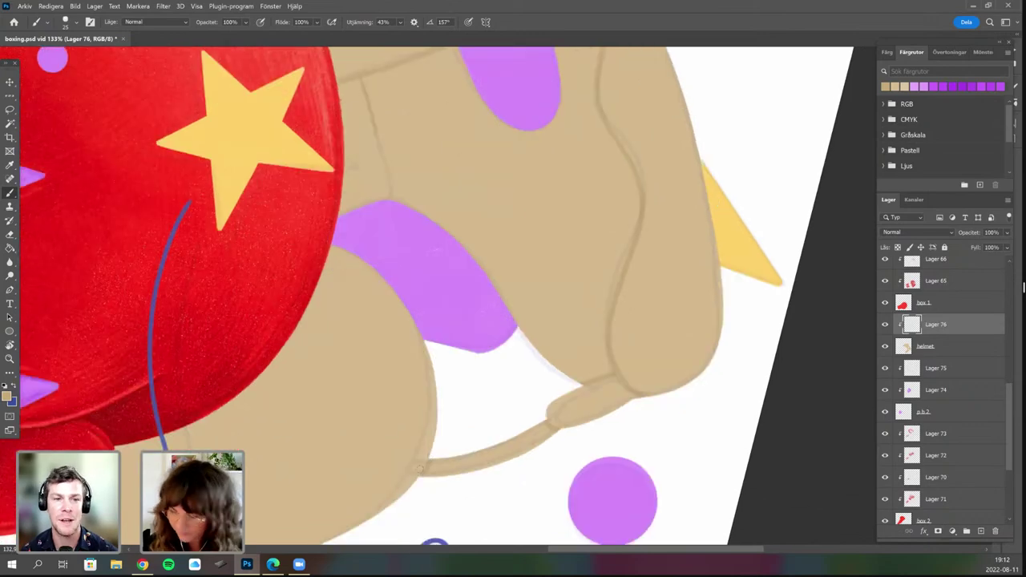
Draw the short vertical seam beside the front glove down to the purple shape, toggling Lager 58 to compare with the reference.
scroll(889, 316, up, 10)
click(885, 316)
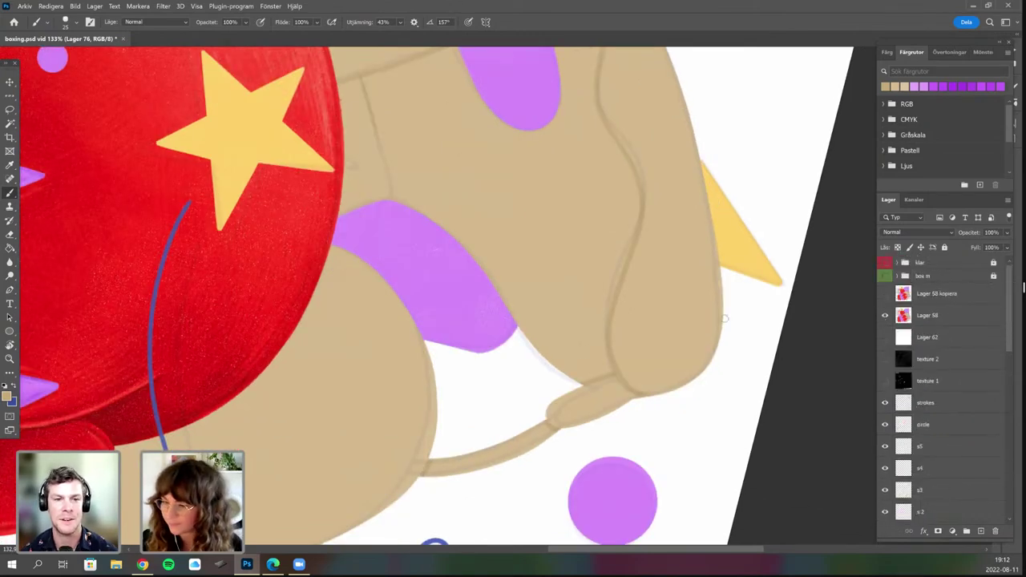
scroll(585, 348, down, 4)
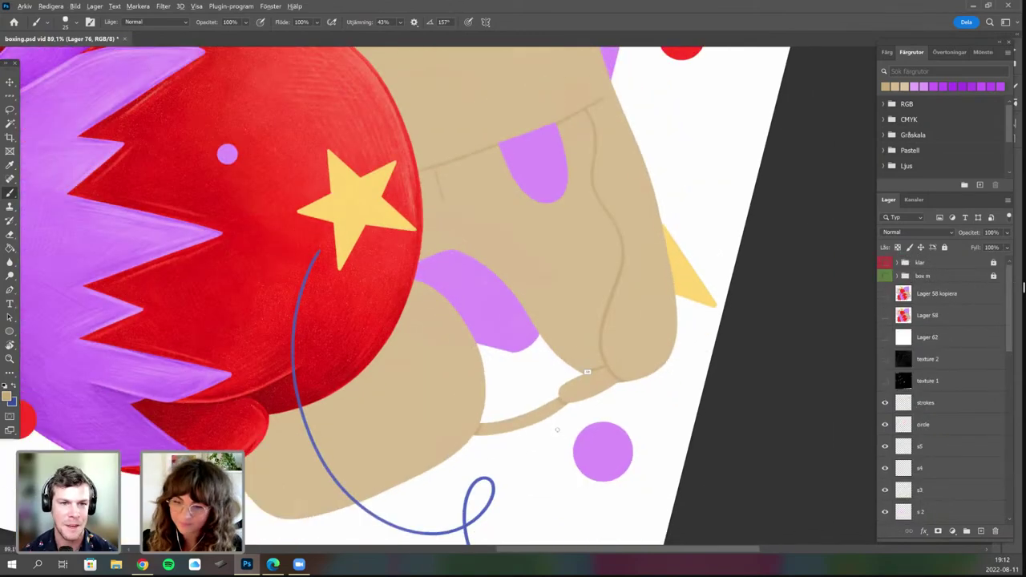
key(r)
drag(545, 405, 521, 413)
key(b)
scroll(520, 411, up, 5)
click(885, 315)
drag(373, 178, 376, 207)
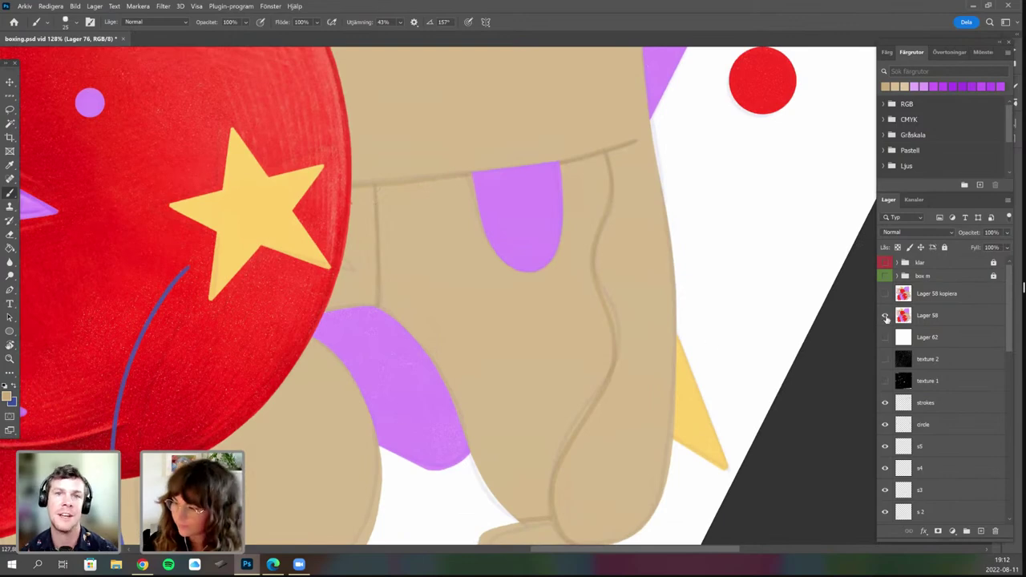
scroll(504, 374, down, 1)
scroll(474, 347, down, 5)
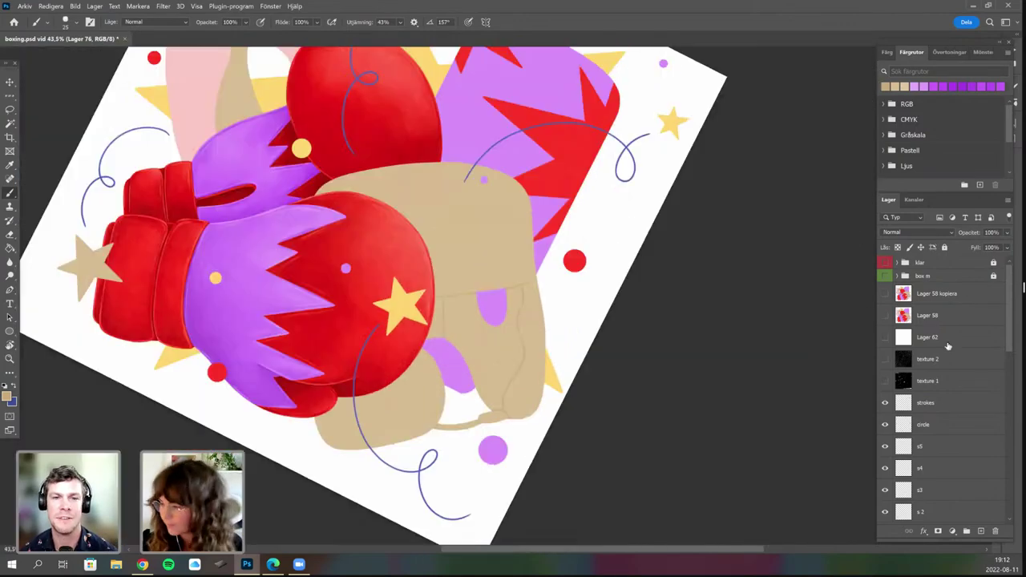
Add a new clipped layer directly above the helmet layer, beneath the seam lines.
scroll(949, 346, down, 5)
click(966, 389)
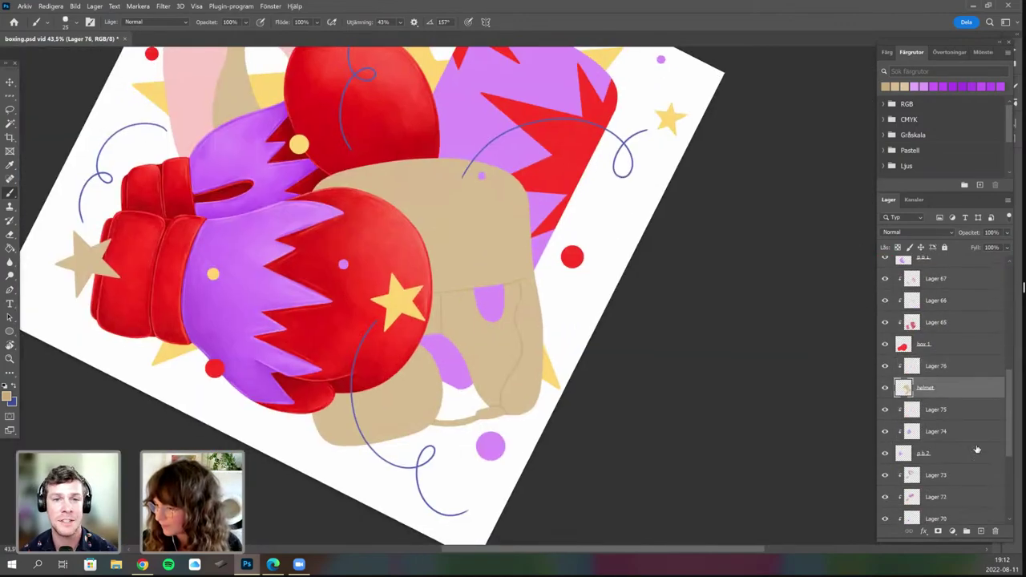
click(980, 530)
Choose the bigsquare ktw 2090 brush and set its size to 177 px.
right_click(559, 365)
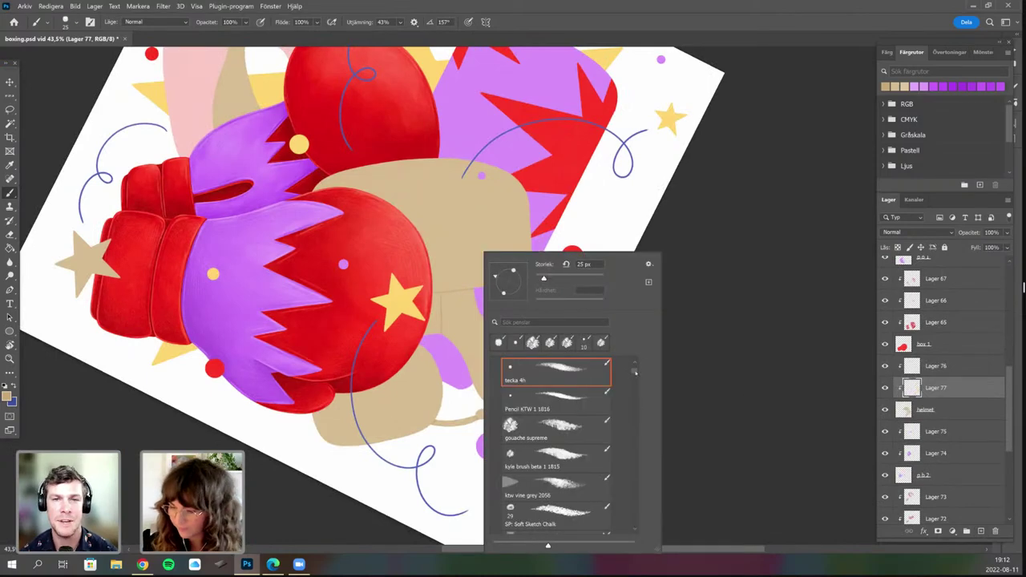
scroll(635, 371, up, 1)
click(555, 386)
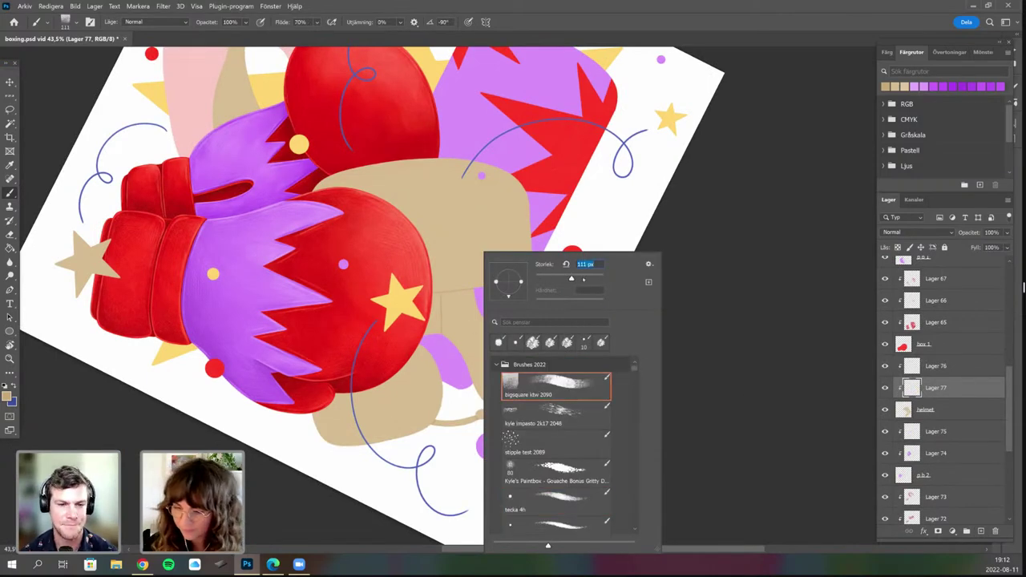
click(583, 278)
click(474, 320)
Shade the helmet's side below the cross seam in darker beige, around the purple openings and along the wavy seam.
scroll(526, 297, up, 4)
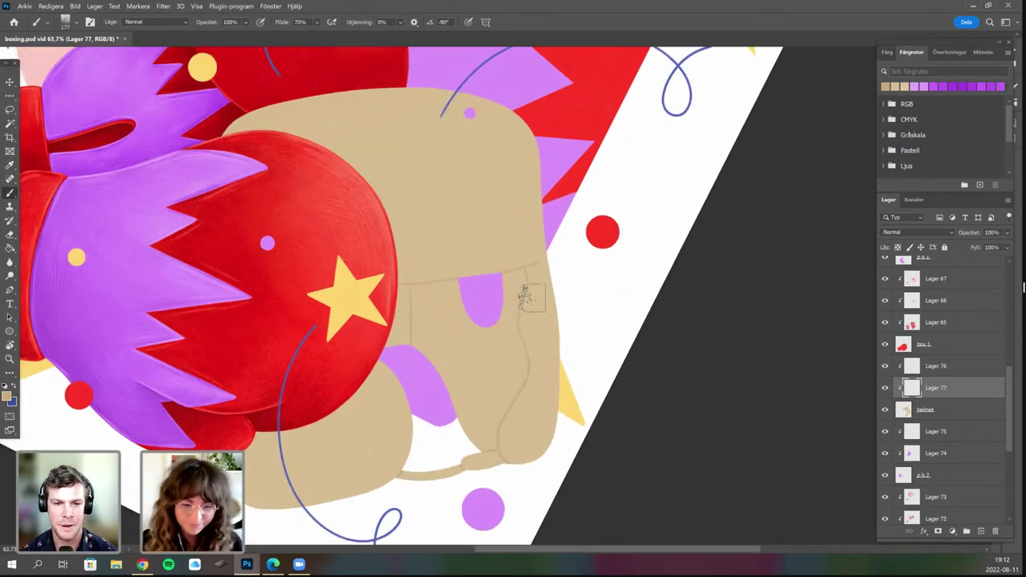
scroll(444, 309, up, 2)
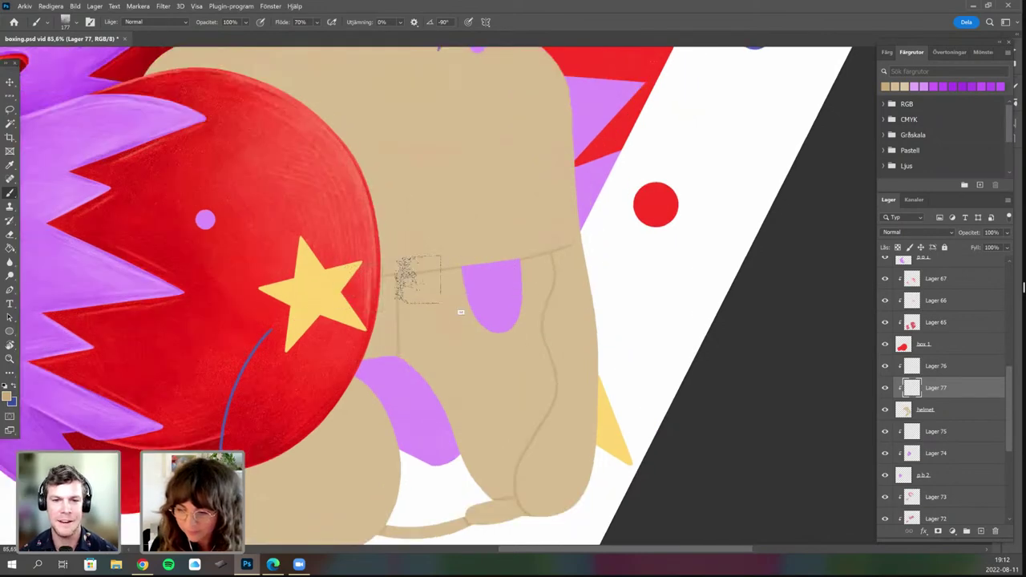
scroll(457, 301, up, 1)
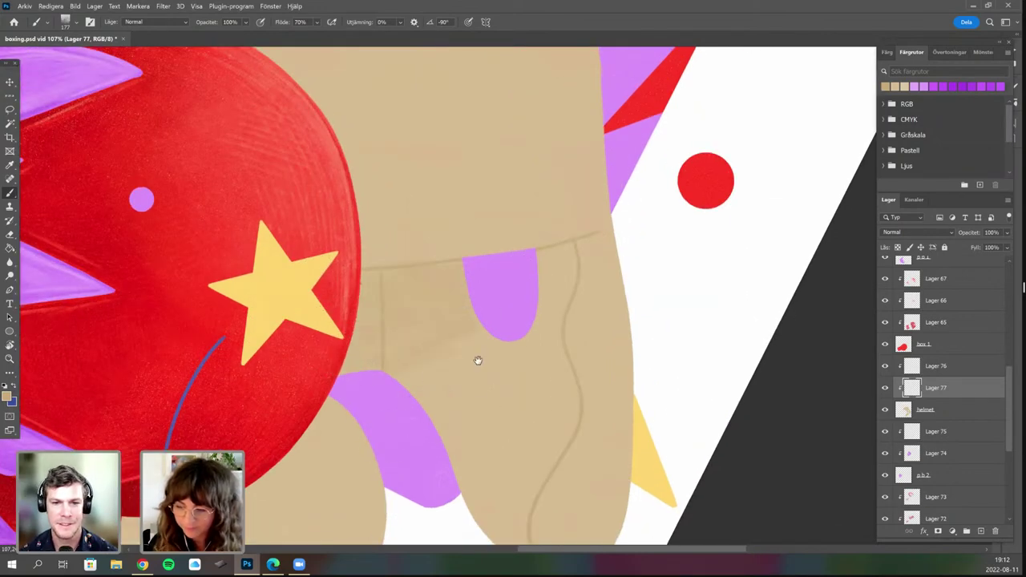
mouse_move(547, 270)
mouse_down()
mouse_move(550, 201)
mouse_move(553, 280)
mouse_up()
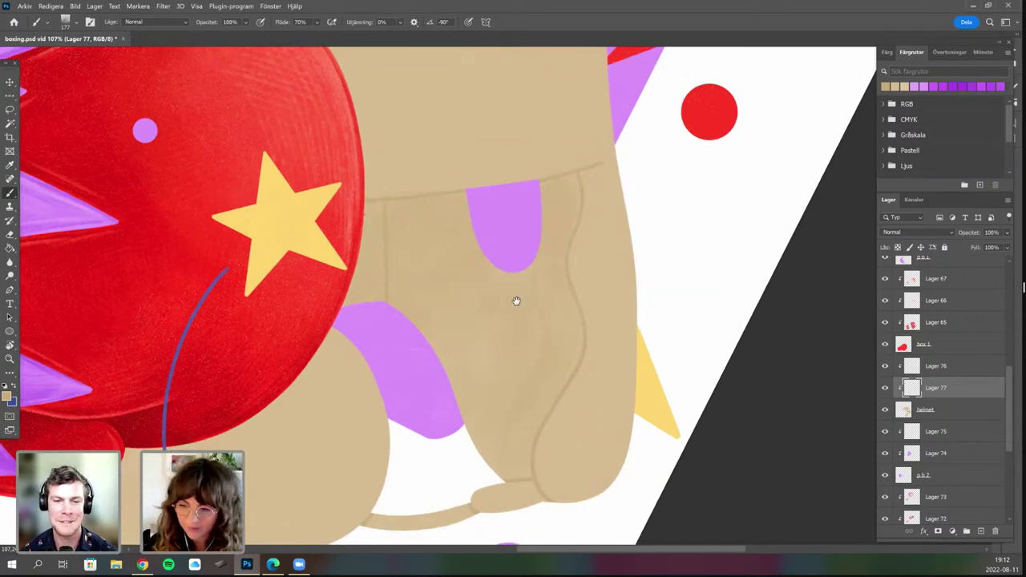
scroll(516, 300, down, 3)
drag(600, 279, 620, 241)
Enlarge the brush to 275 px and shade the helmet's cheek section below the front glove and its upper section.
right_click(505, 251)
click(604, 278)
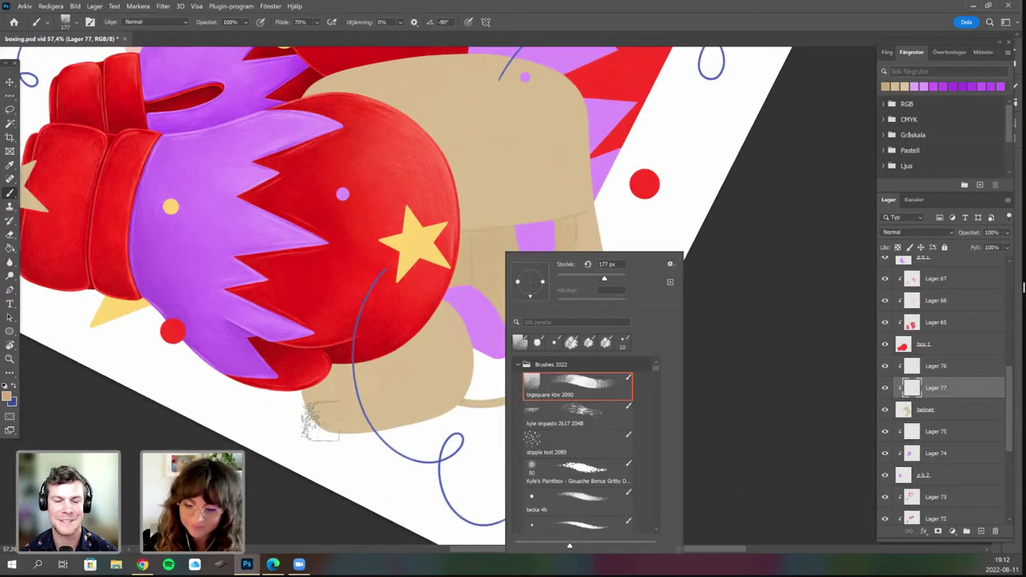
key(Return)
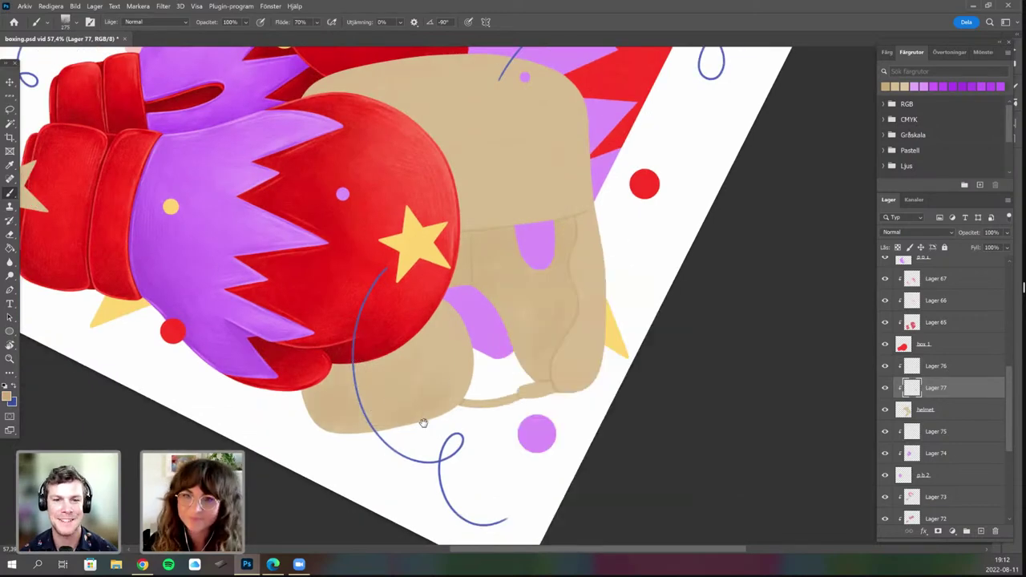
scroll(422, 421, up, 3)
scroll(422, 422, right, 2)
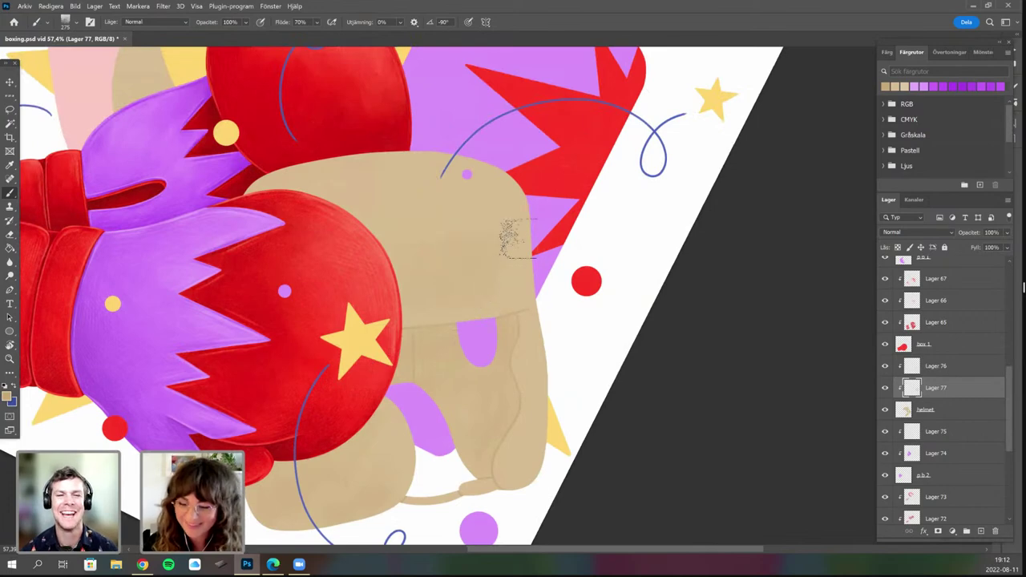
scroll(441, 381, up, 1)
scroll(439, 381, up, 2)
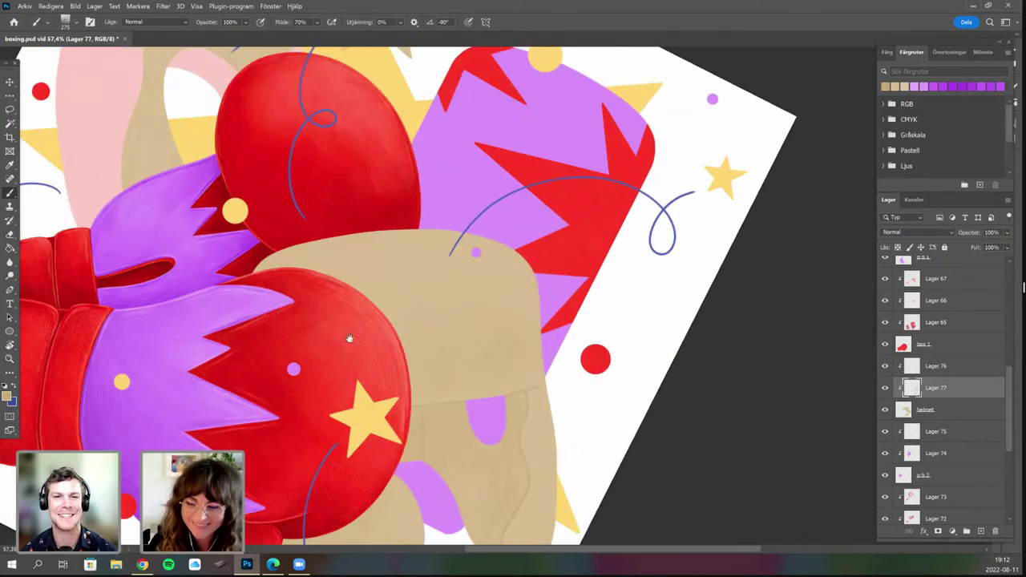
scroll(517, 320, up, 2)
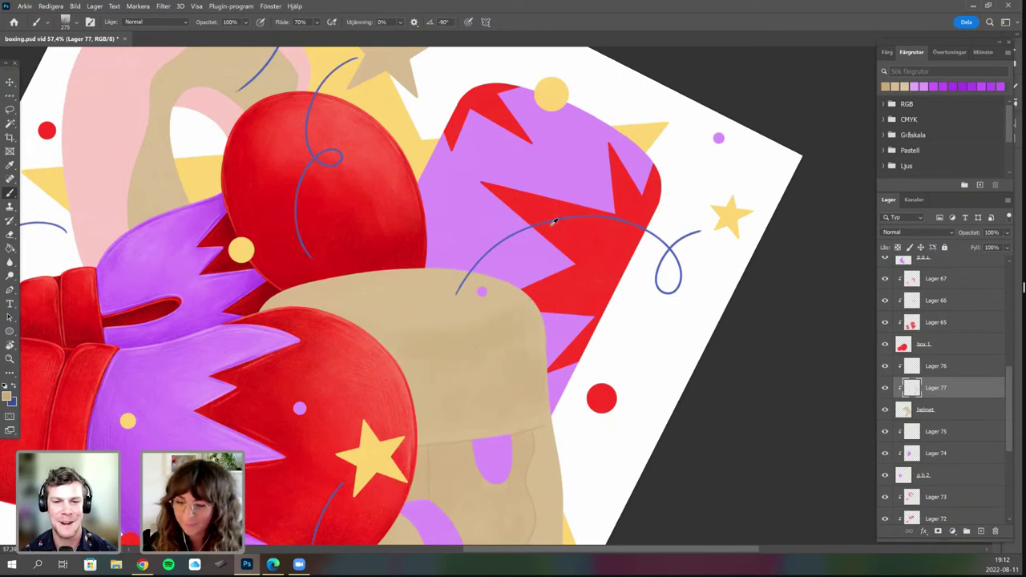
Switch to the kyle impasto 2k17 2048 brush and set a slightly more saturated beige as the foreground colour.
scroll(552, 233, down, 3)
scroll(549, 396, down, 2)
right_click(511, 353)
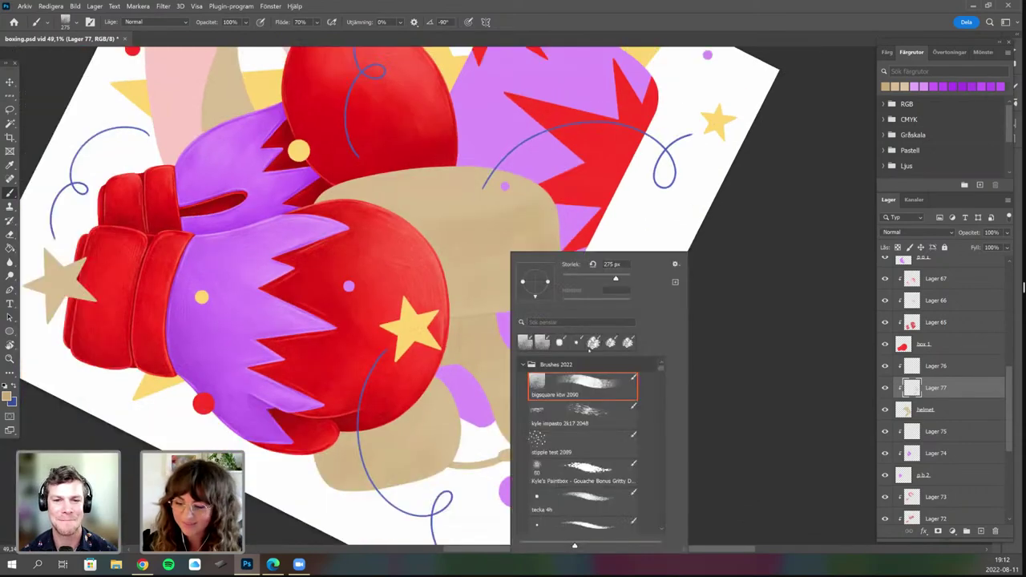
click(599, 411)
key(Return)
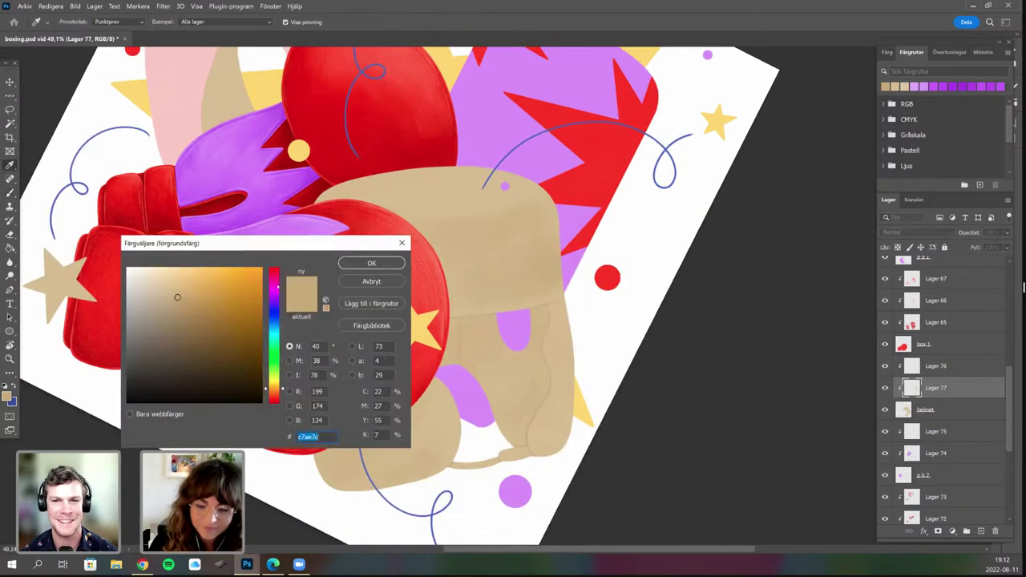
click(184, 299)
click(371, 264)
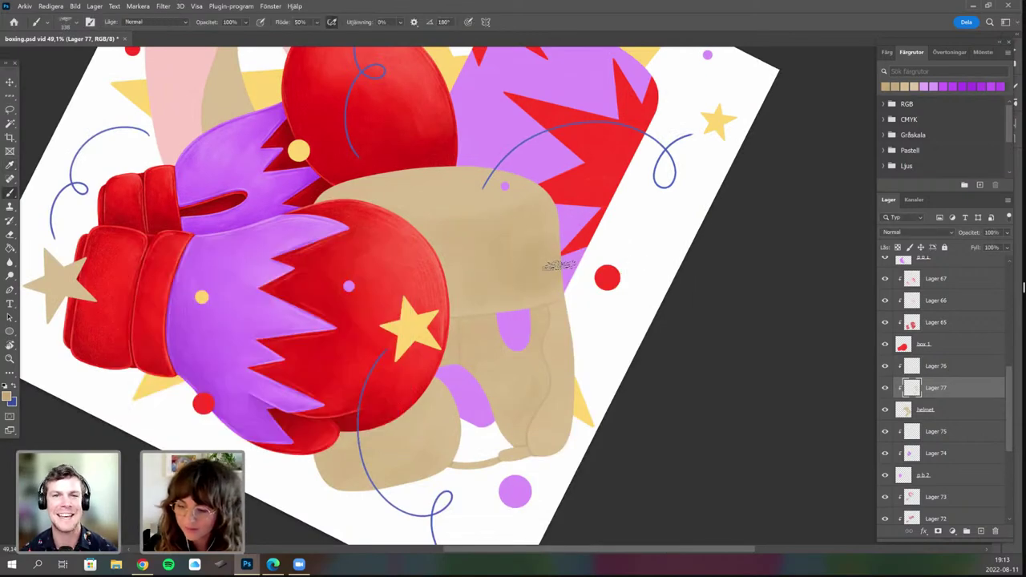
Build up textured beige shading over the helmet's upper section, side and cheek section with the impasto brush.
drag(451, 368, 497, 342)
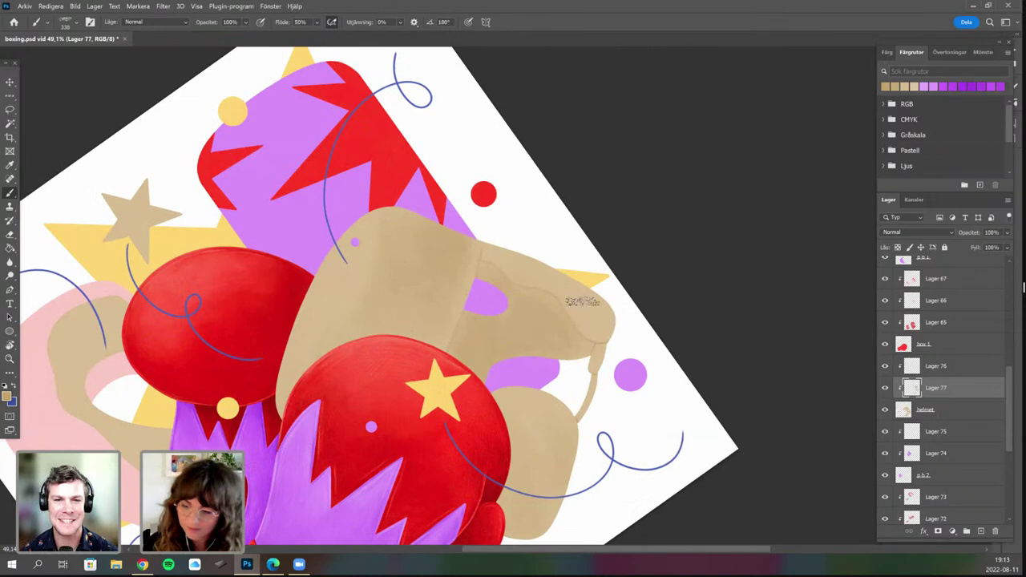
scroll(560, 301, down, 3)
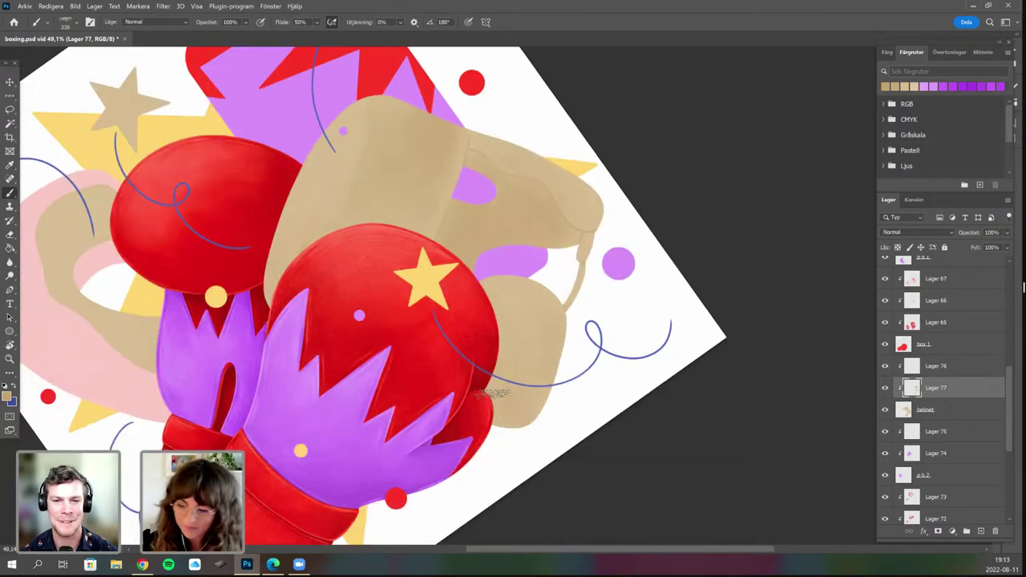
scroll(527, 382, up, 3)
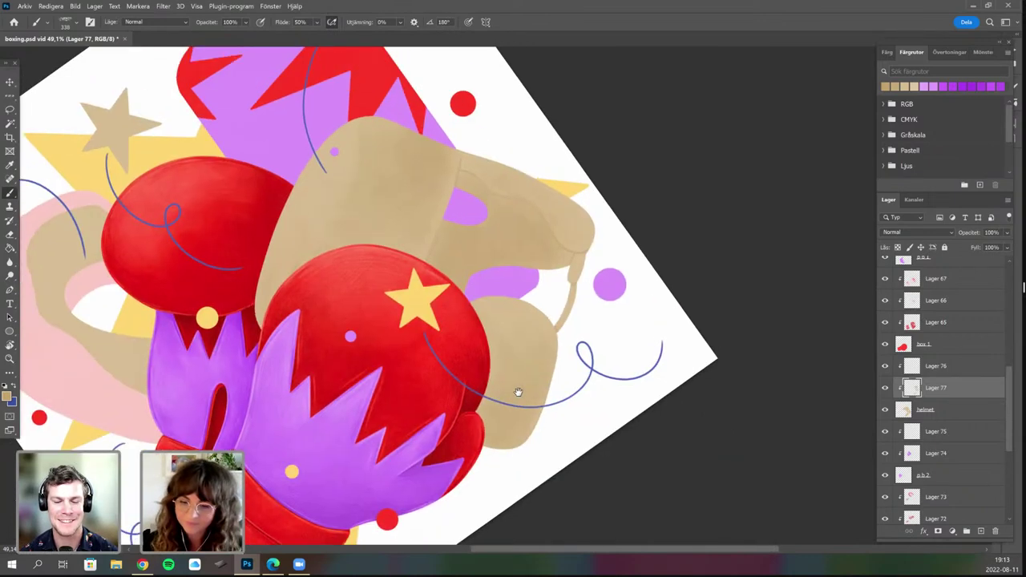
key(r)
mouse_move(355, 466)
mouse_down()
mouse_move(456, 325)
mouse_move(446, 373)
mouse_up()
scroll(452, 353, up, 2)
scroll(446, 372, up, 4)
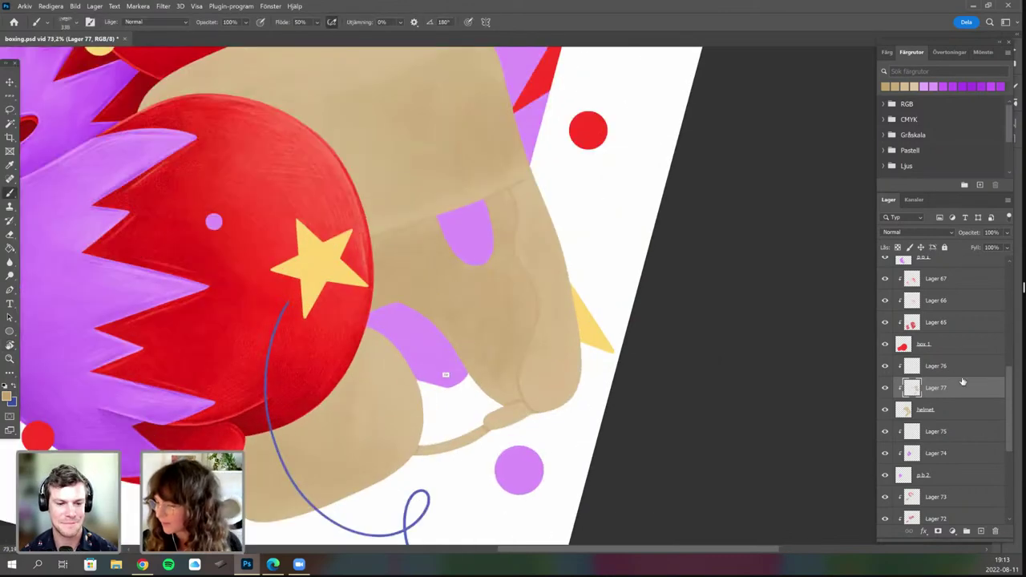
Create a new layer above the helmet's seam lines and clip it to the helmet.
scroll(444, 374, up, 1)
click(980, 531)
right_click(918, 365)
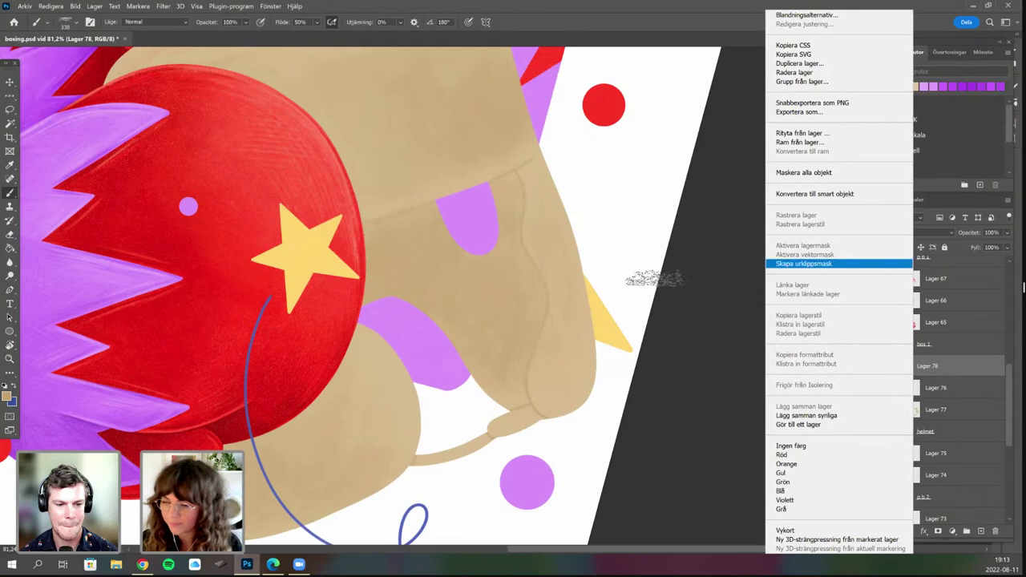
click(834, 263)
Switch to a recently used textured brush and set its size to 37 px.
right_click(583, 348)
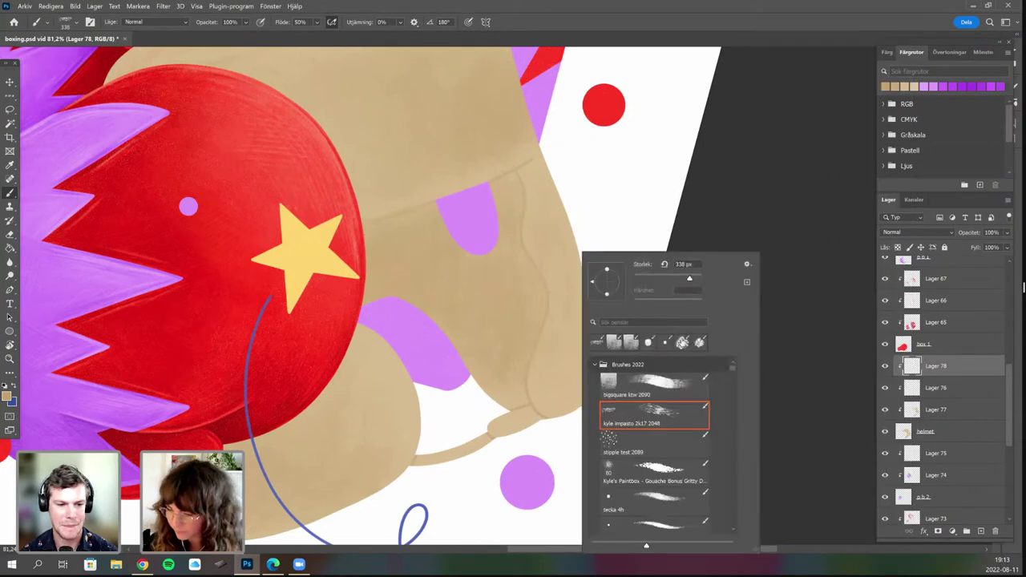
click(683, 342)
click(646, 278)
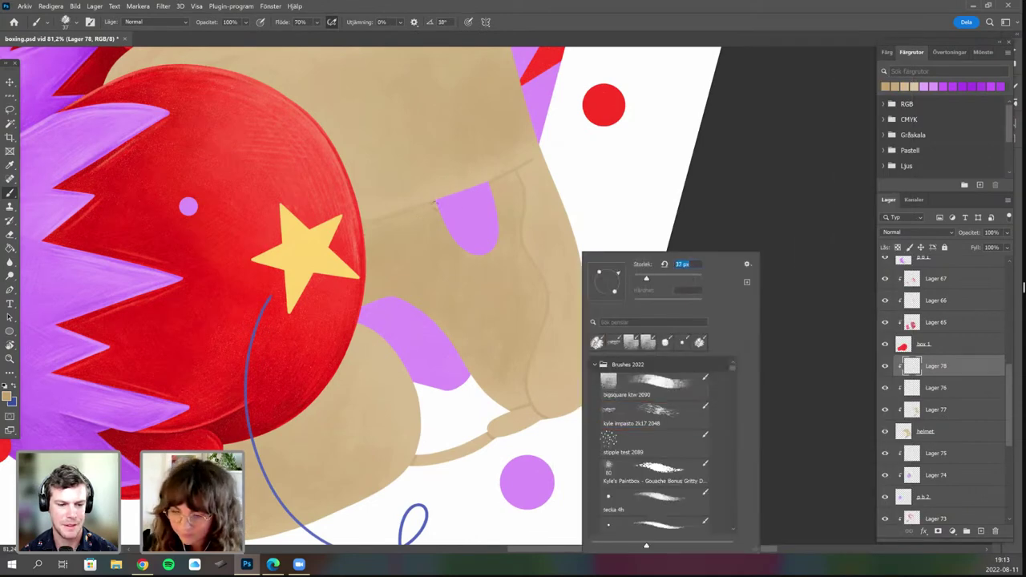
key(Return)
Shade the helmet's cheek section with textured beige strokes along the straight seam below the upper section.
scroll(378, 241, up, 3)
scroll(291, 382, down, 3)
key(r)
mouse_move(291, 382)
mouse_down()
mouse_move(519, 335)
mouse_move(442, 381)
mouse_up()
scroll(513, 284, up, 2)
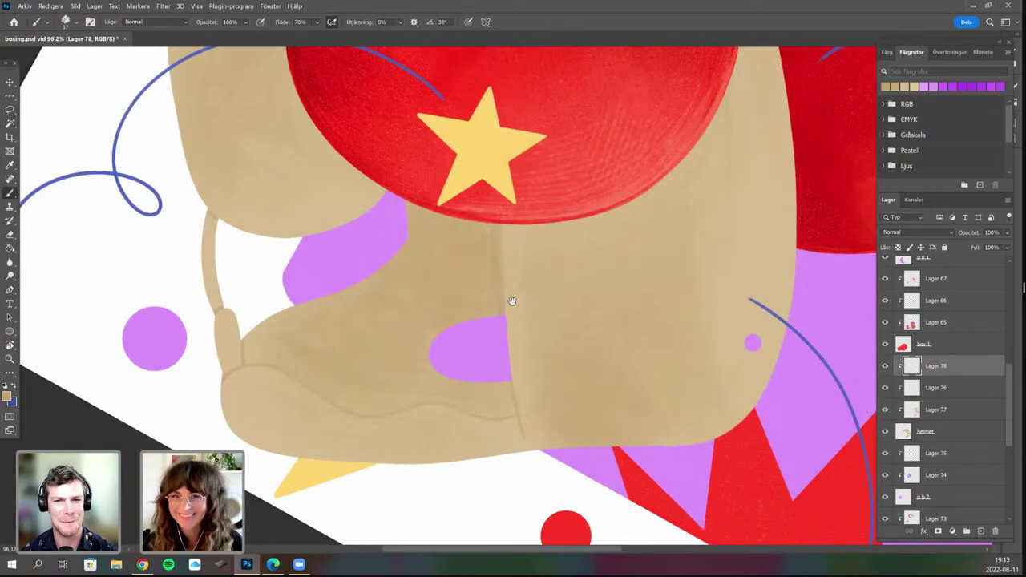
drag(507, 355, 504, 406)
key(r)
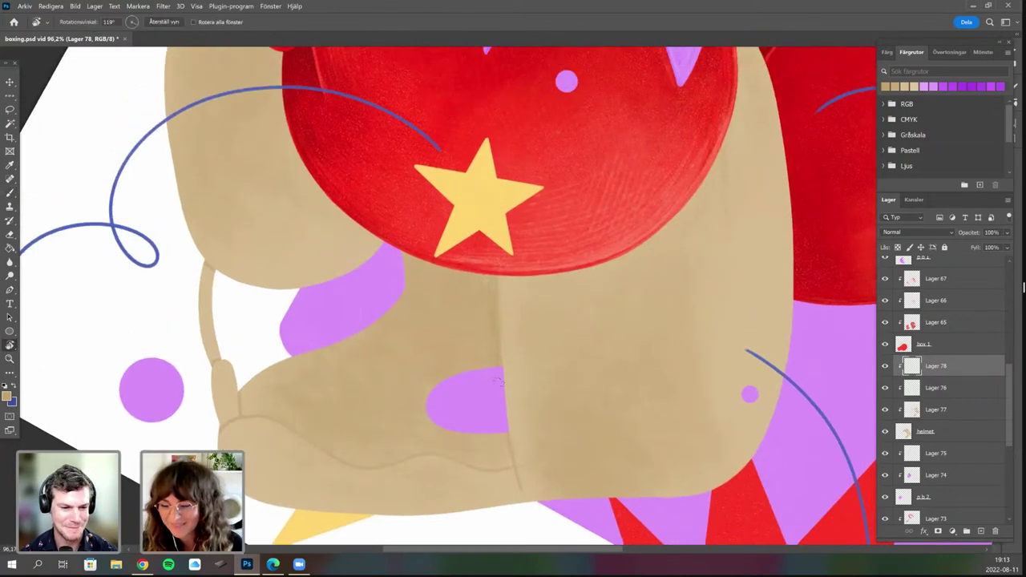
drag(504, 442, 466, 438)
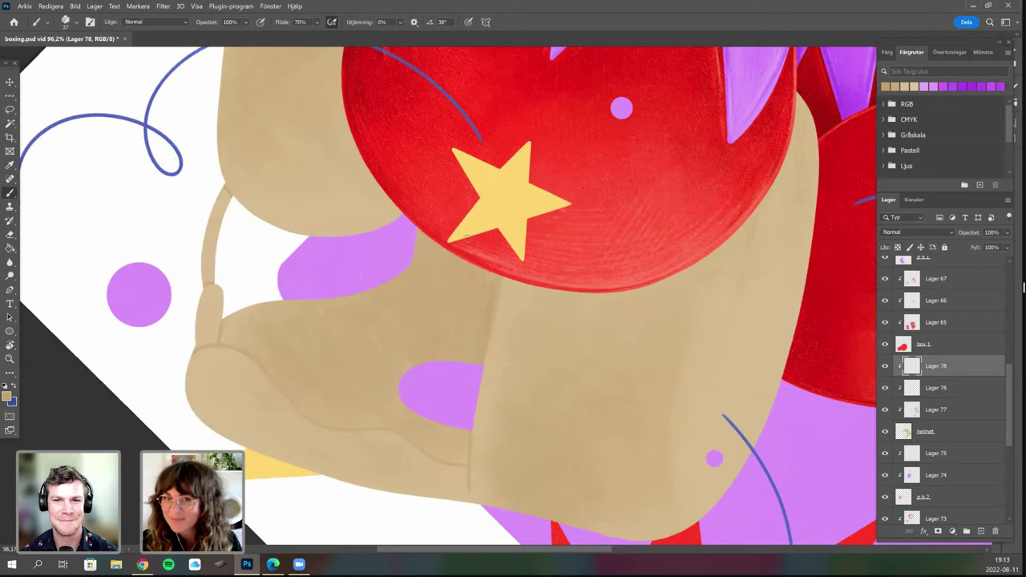
drag(513, 361, 472, 387)
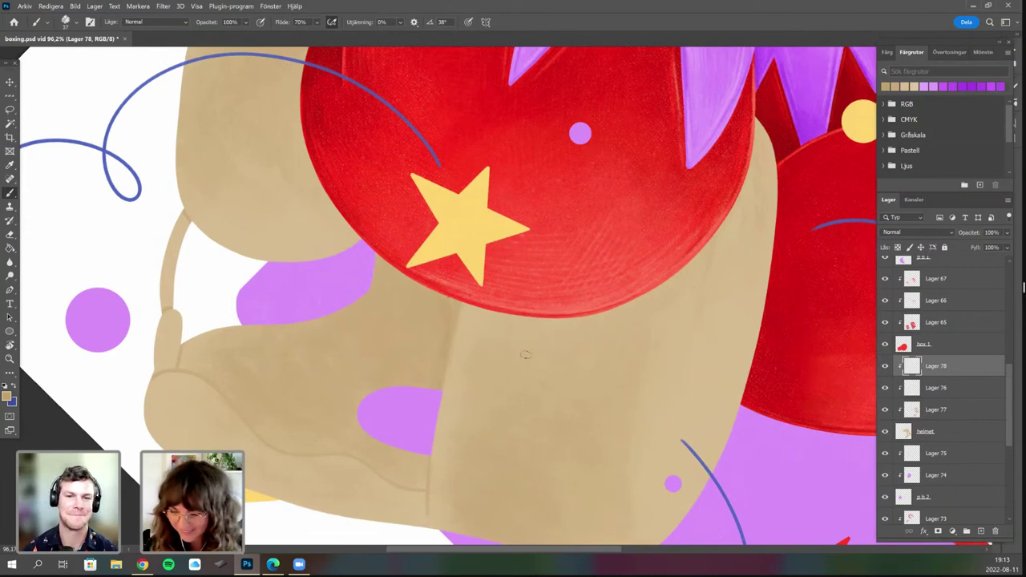
key(r)
drag(499, 358, 554, 440)
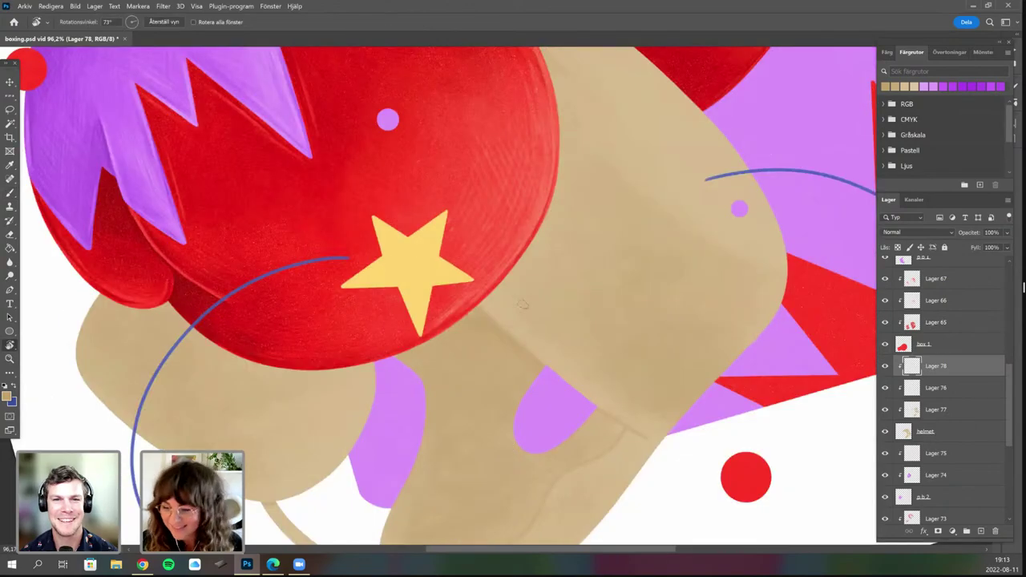
mouse_move(510, 345)
mouse_down()
mouse_move(501, 430)
mouse_move(482, 470)
mouse_move(436, 344)
mouse_up()
key(b)
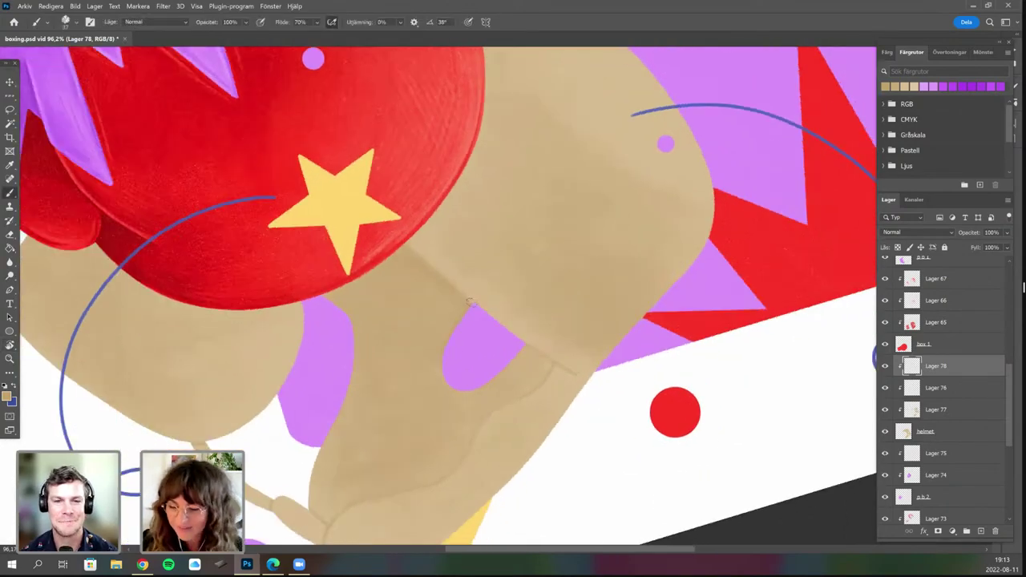
Paint a thin band of darker beige shading around the rounded edge of the purple opening in the helmet.
key(r)
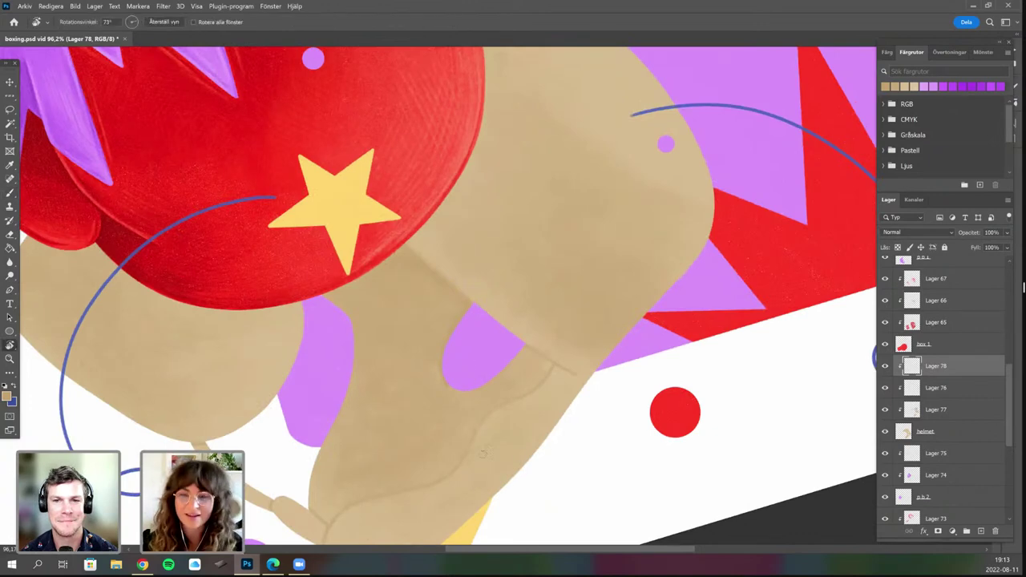
mouse_move(482, 481)
mouse_down()
mouse_move(491, 465)
mouse_move(482, 453)
mouse_up()
key(b)
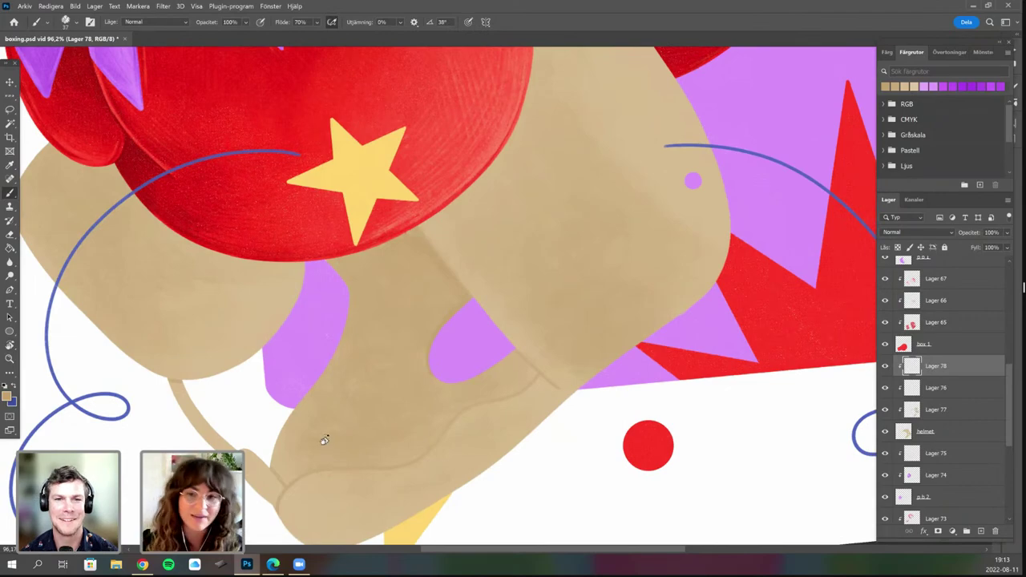
key(r)
drag(562, 421, 539, 386)
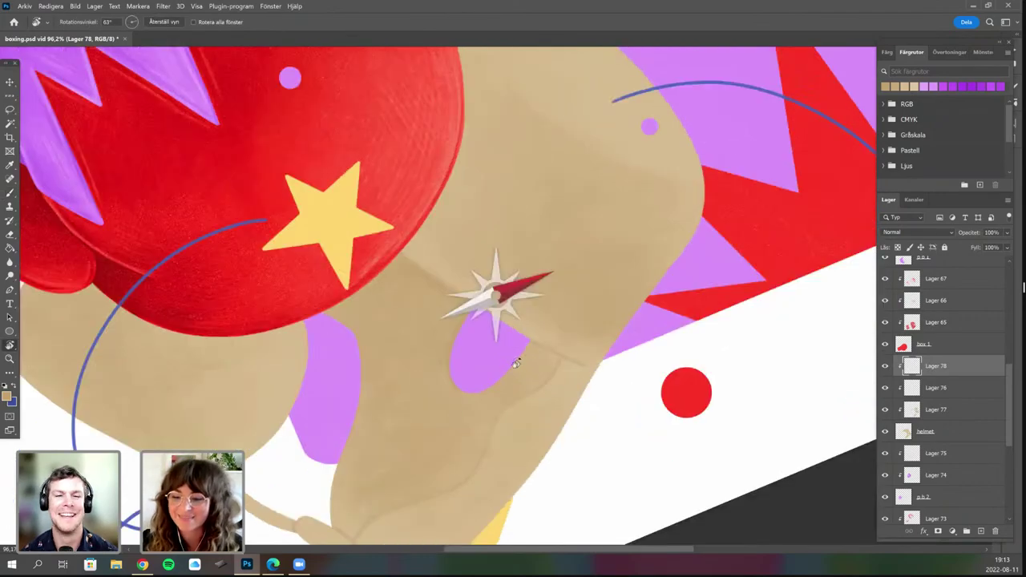
drag(445, 452, 577, 409)
key(b)
key(r)
drag(505, 407, 522, 405)
drag(478, 440, 478, 455)
key(b)
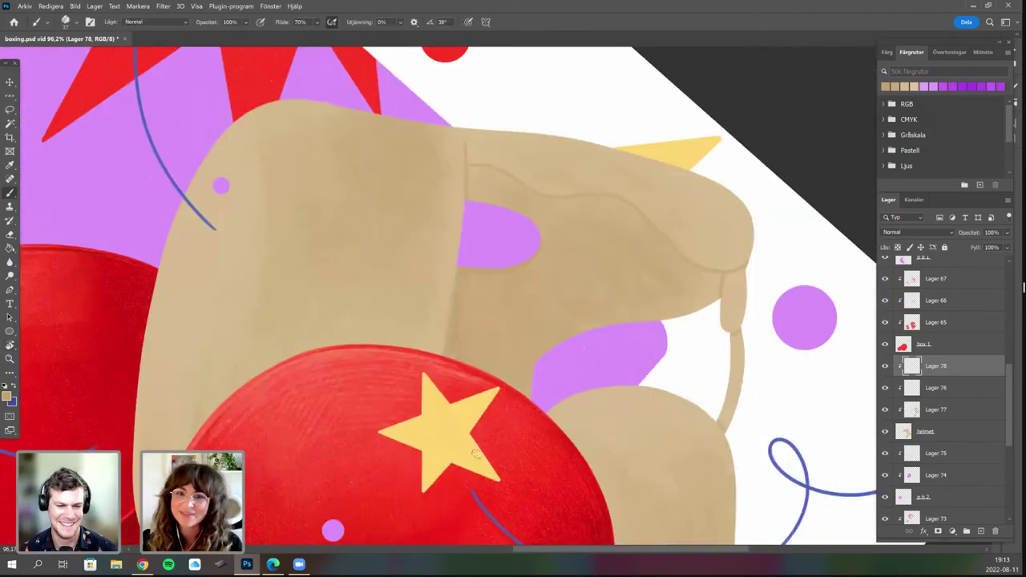
key(r)
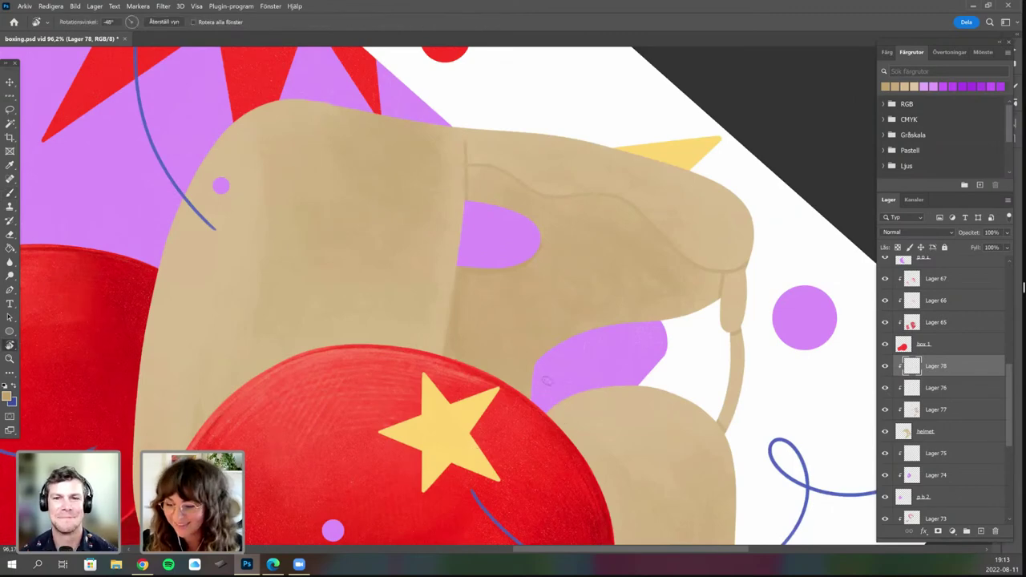
drag(479, 359, 566, 314)
key(b)
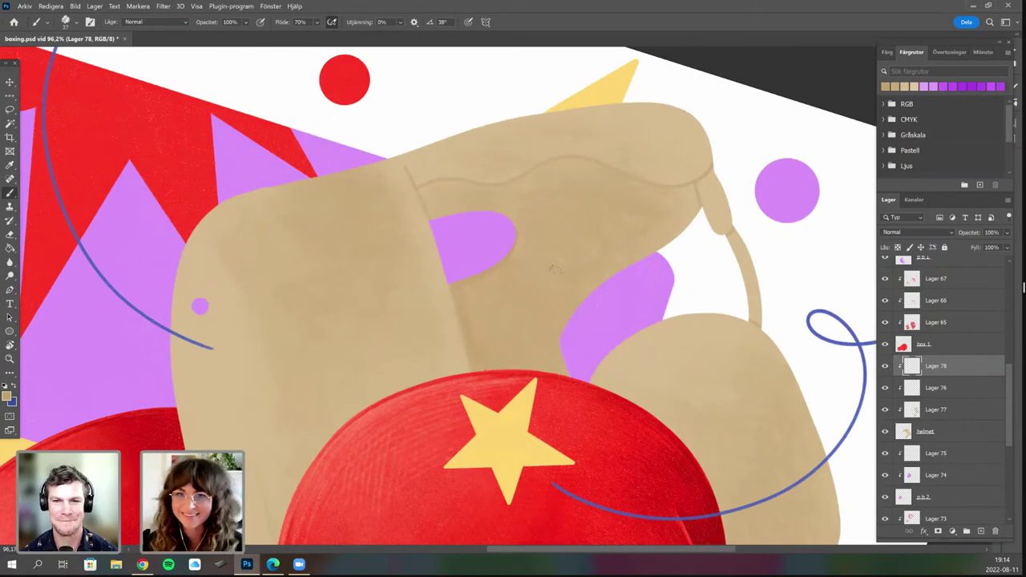
Darken the narrow strip of the cheek section between the wavy seam and the purple opening.
key(r)
drag(522, 431, 443, 327)
drag(444, 371, 453, 359)
key(b)
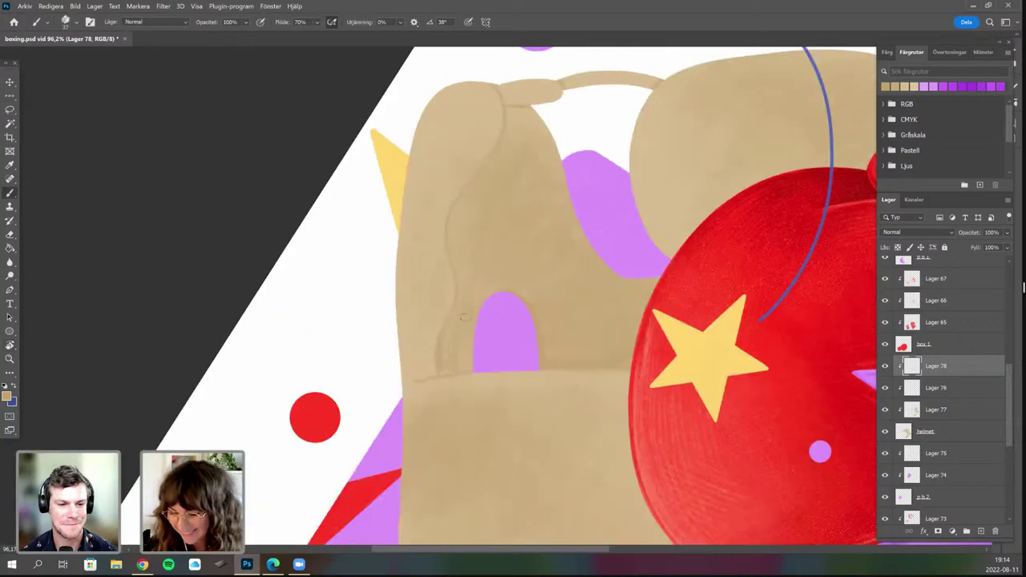
key(r)
mouse_move(541, 382)
mouse_down()
mouse_move(495, 294)
mouse_move(507, 360)
mouse_up()
key(b)
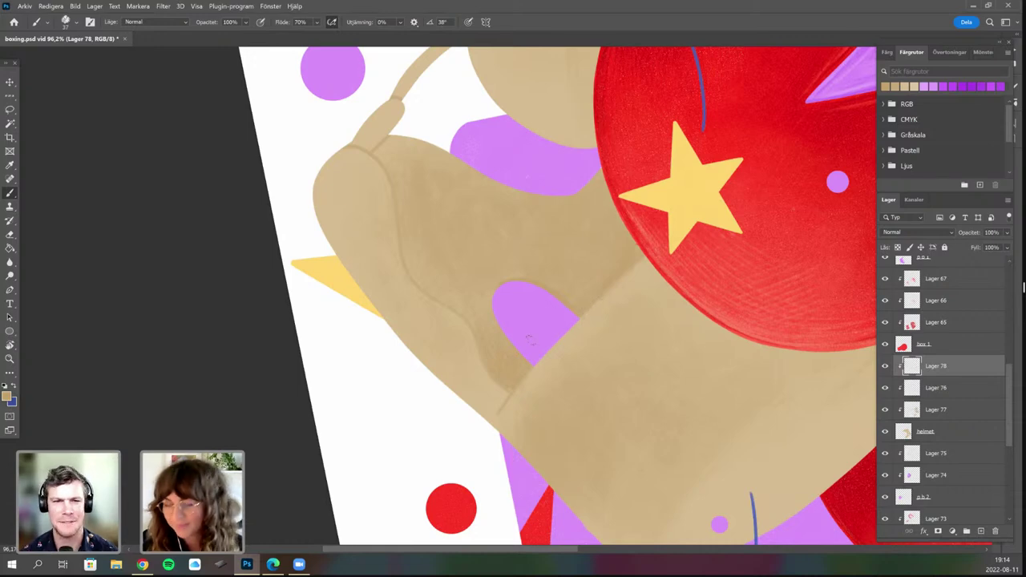
key(r)
mouse_move(668, 355)
mouse_down()
mouse_move(646, 305)
mouse_move(521, 215)
mouse_up()
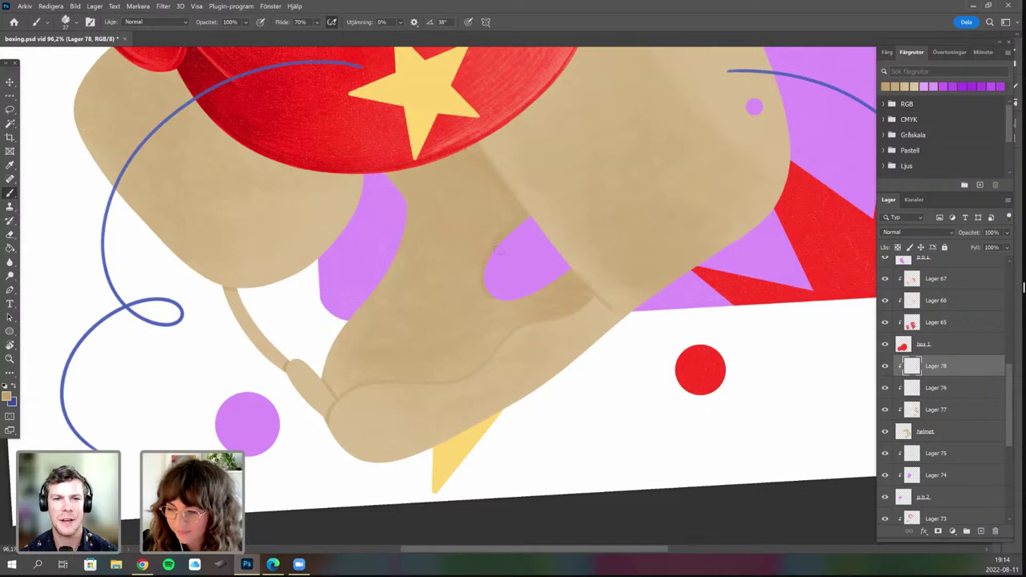
Deepen the textured beige shadow around the purple opening's curved end and where the wavy seam meets the straight seam.
key(space)
drag(531, 393, 491, 451)
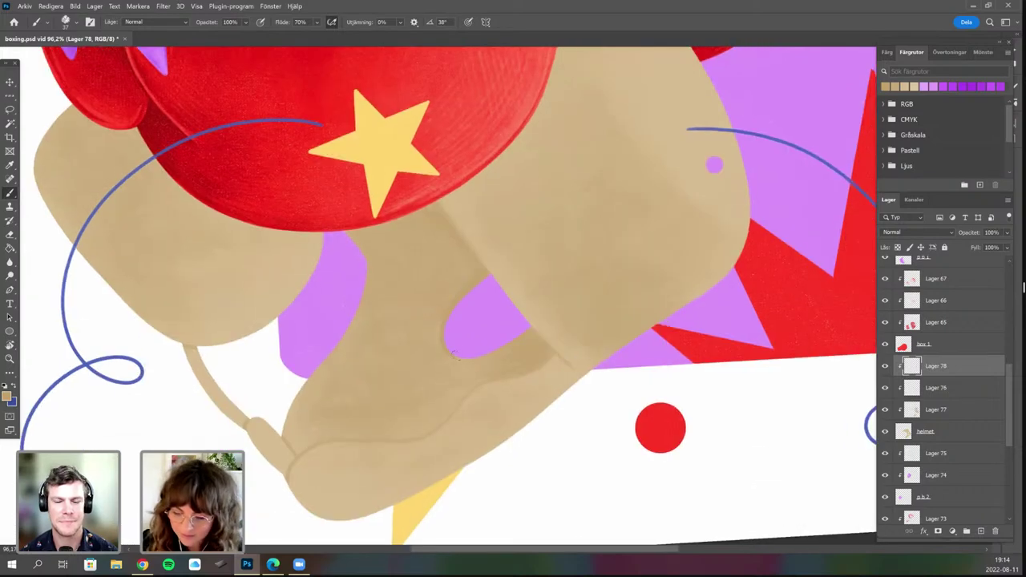
key(r)
mouse_move(572, 384)
mouse_down()
mouse_move(534, 401)
mouse_move(557, 377)
mouse_move(577, 321)
mouse_up()
key(space)
drag(484, 464, 506, 442)
key(r)
mouse_move(463, 279)
mouse_down()
mouse_move(475, 274)
mouse_move(492, 297)
mouse_up()
key(b)
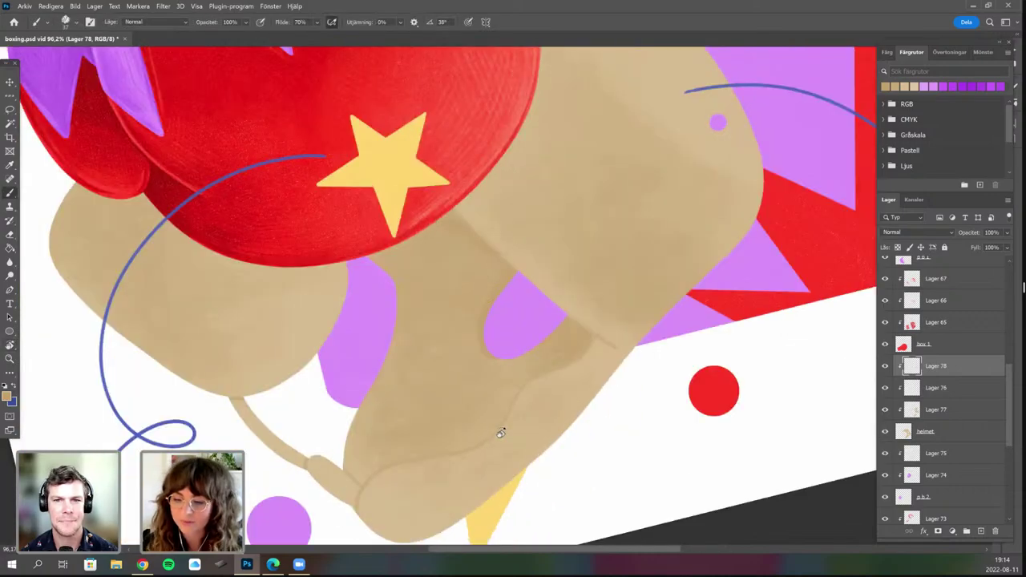
Strengthen the beige shadow along the straight seam between the purple opening and the red glove.
key(r)
drag(486, 190, 510, 192)
drag(409, 195, 447, 172)
key(b)
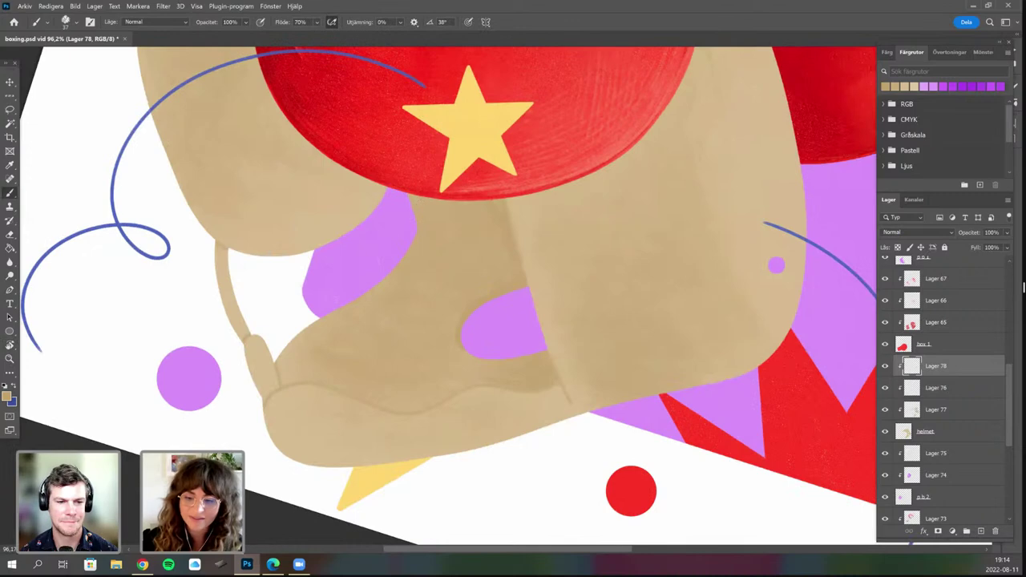
key(r)
drag(573, 318, 579, 307)
mouse_move(462, 434)
mouse_down()
mouse_move(633, 357)
mouse_move(570, 260)
mouse_up()
key(b)
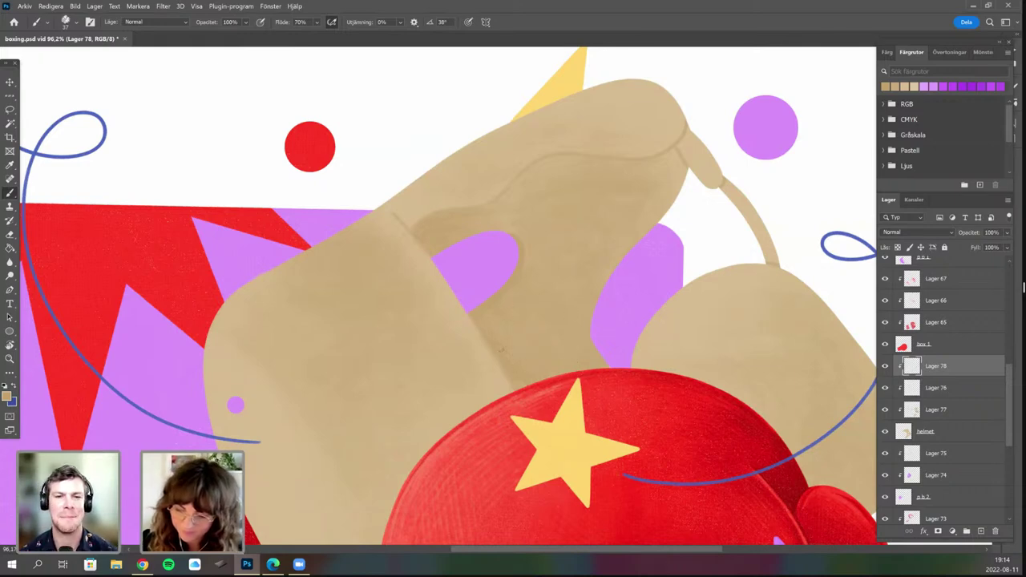
key(r)
mouse_move(380, 412)
mouse_down()
mouse_move(444, 389)
mouse_move(427, 340)
mouse_up()
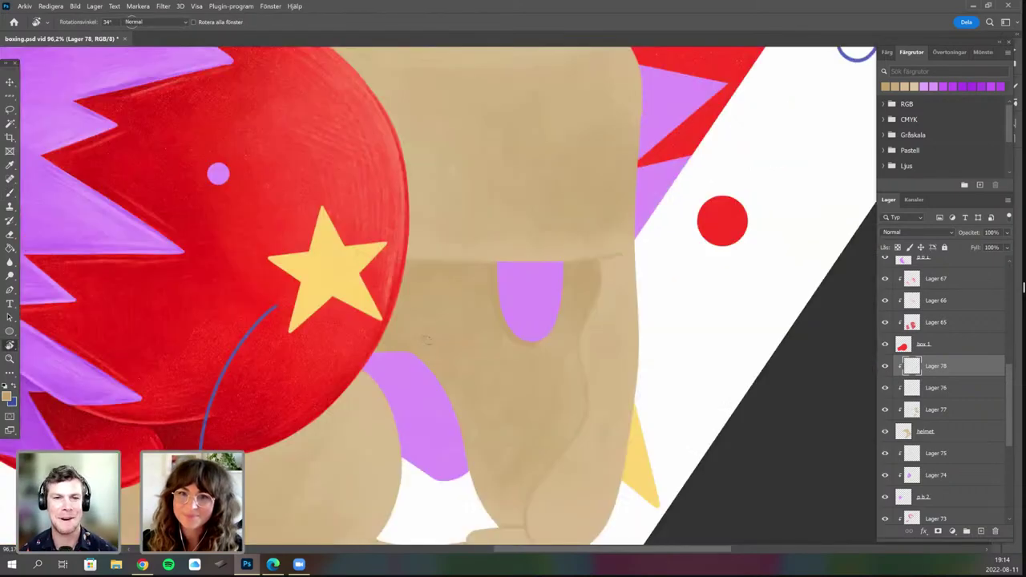
Continue the darker beige shading along the wavy seam down towards the chin strap.
key(b)
drag(544, 467, 449, 357)
scroll(446, 358, up, 1)
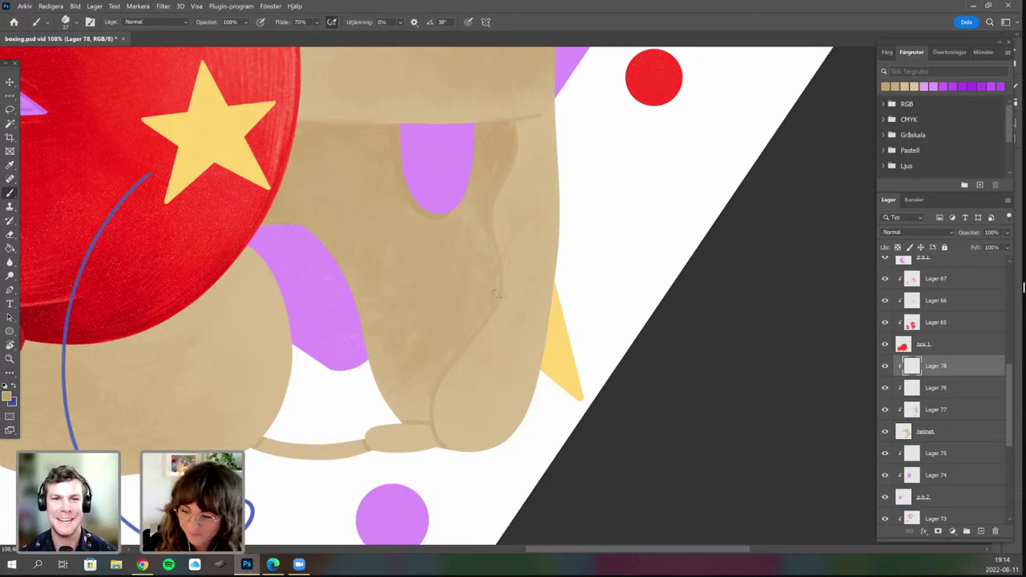
scroll(530, 264, down, 1)
scroll(530, 264, left, 1)
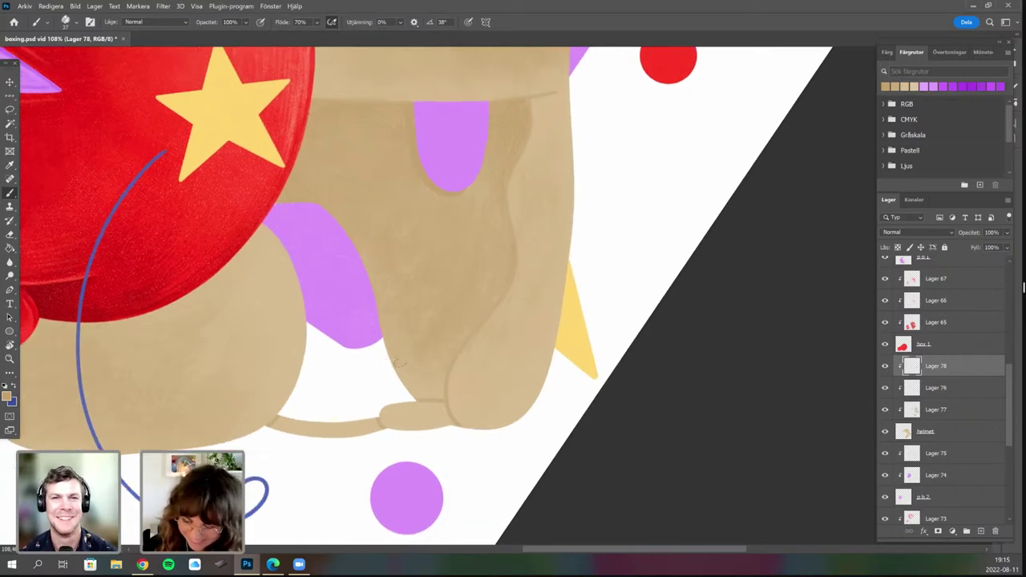
drag(470, 437, 500, 392)
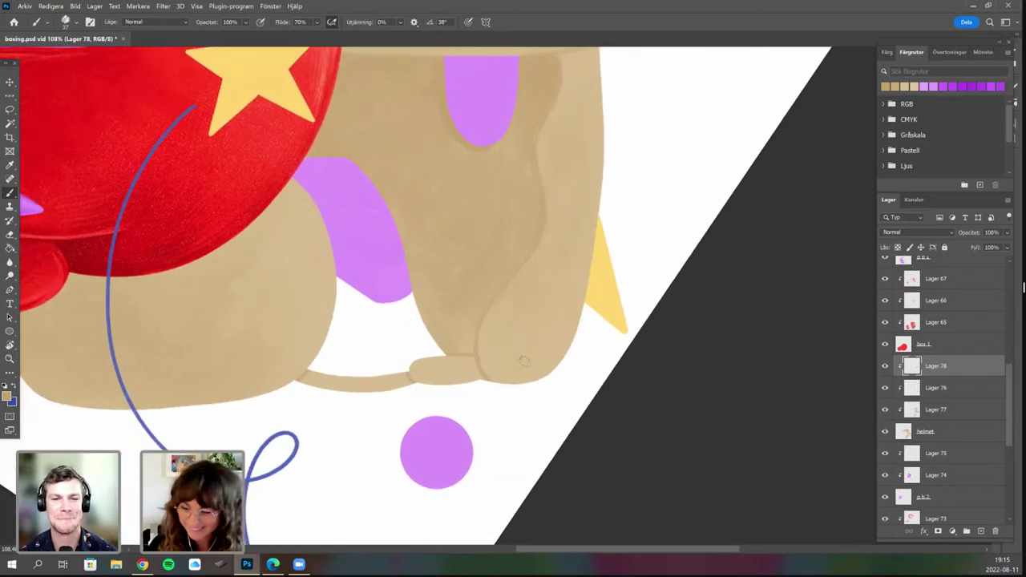
key(r)
drag(478, 321, 494, 308)
key(b)
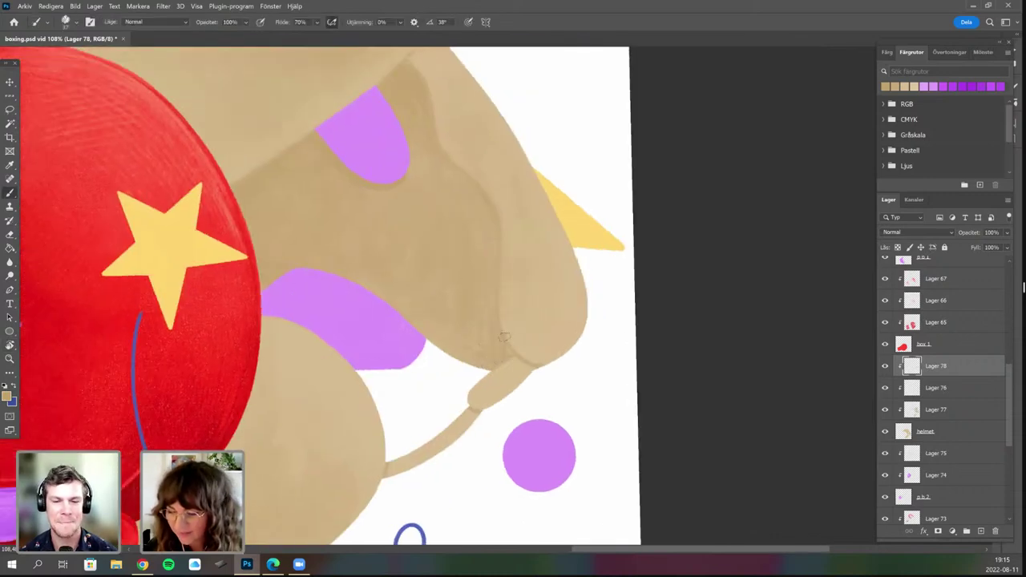
Shade the cheek section's tapered corner where the wavy seam meets the chin strap.
drag(503, 431, 477, 444)
key(r)
drag(476, 280, 487, 267)
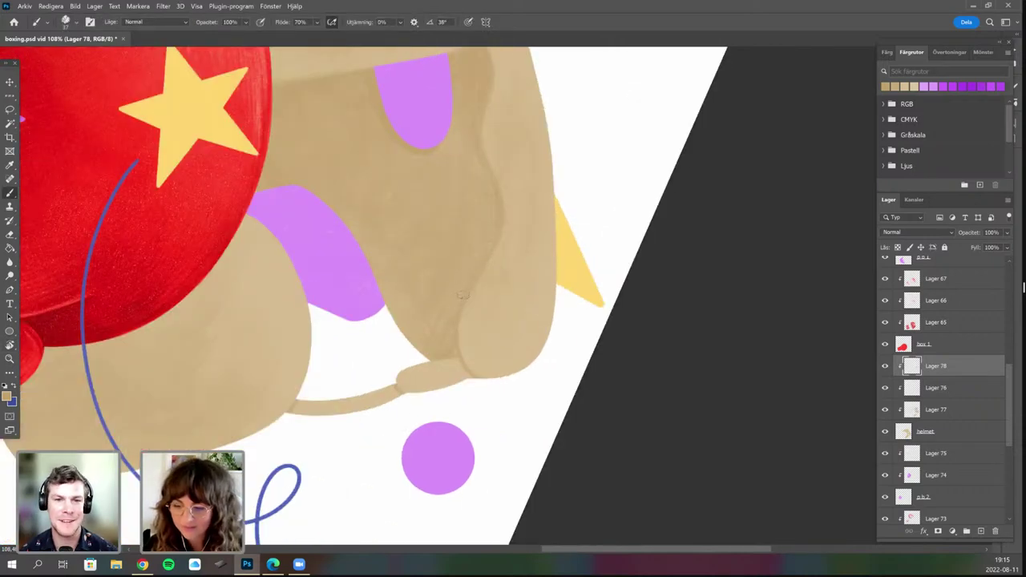
key(r)
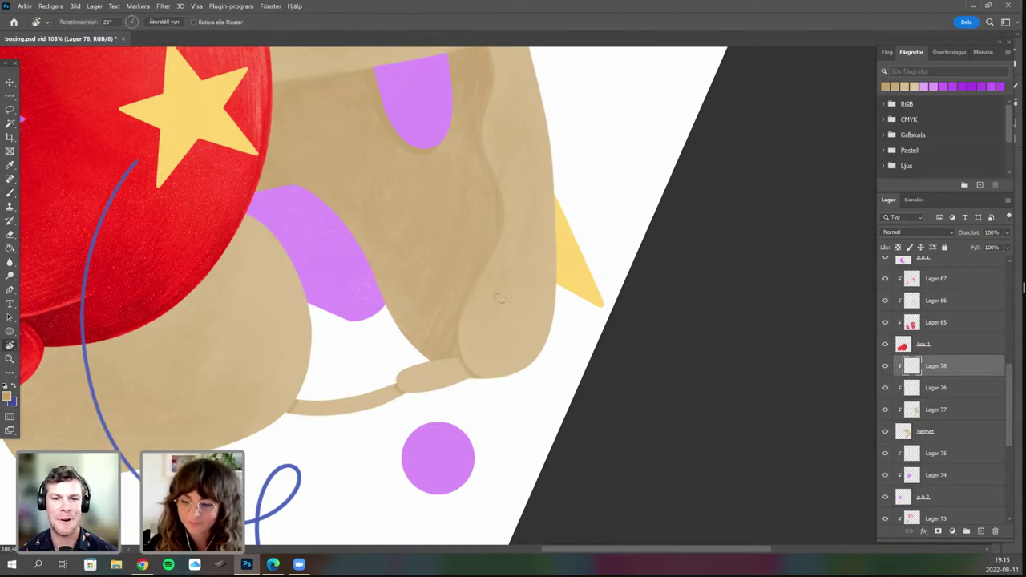
mouse_move(488, 255)
mouse_down()
mouse_move(499, 293)
mouse_move(435, 302)
mouse_up()
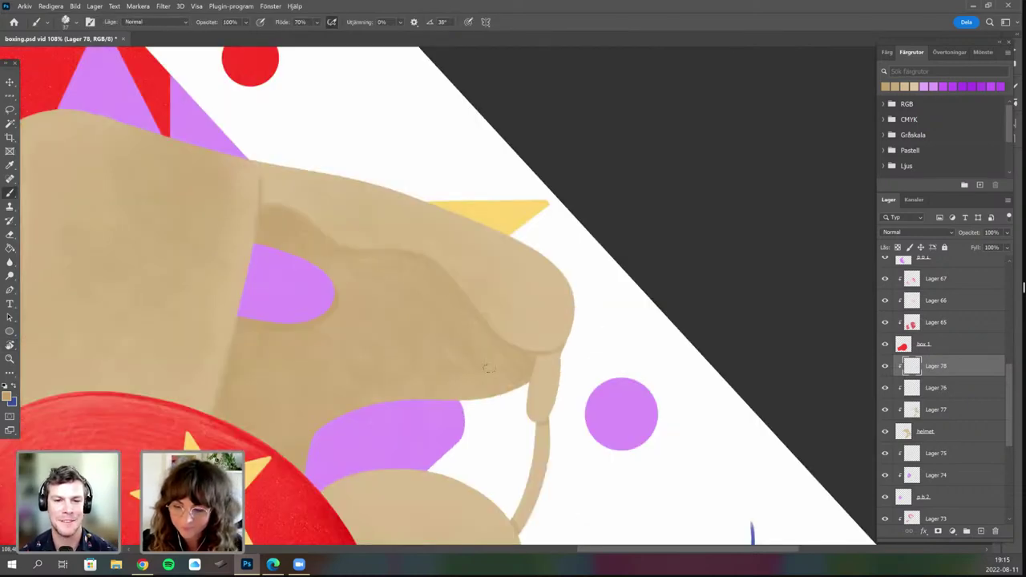
drag(522, 335, 657, 261)
key(r)
mouse_move(518, 326)
mouse_down()
mouse_move(524, 318)
mouse_move(518, 379)
mouse_move(515, 353)
mouse_move(551, 328)
mouse_up()
key(r)
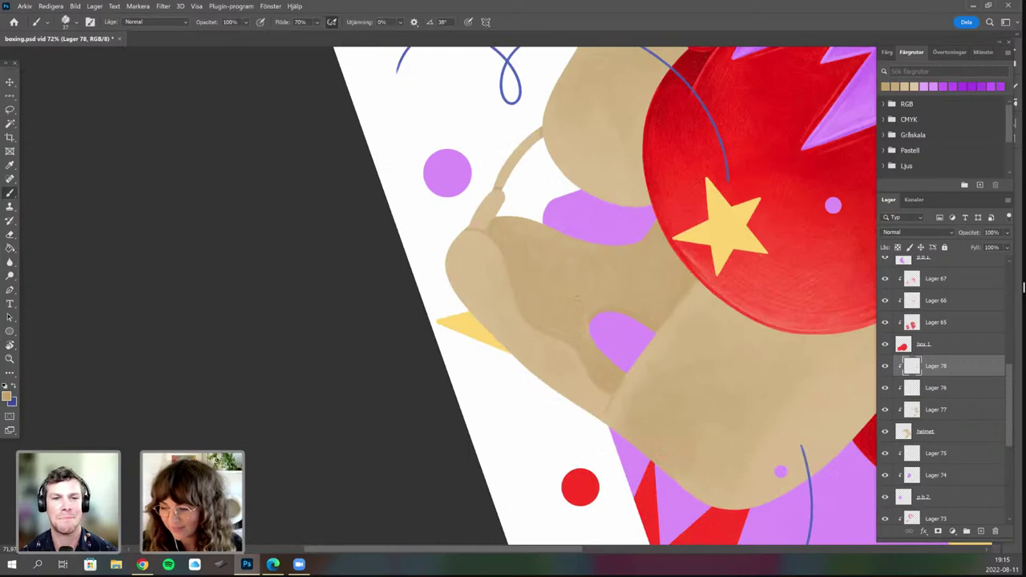
Spread textured beige strokes from the wavy seam into the cheek section to soften the shadow's edge.
key(r)
mouse_move(676, 336)
mouse_down()
mouse_move(665, 238)
mouse_move(626, 185)
mouse_up()
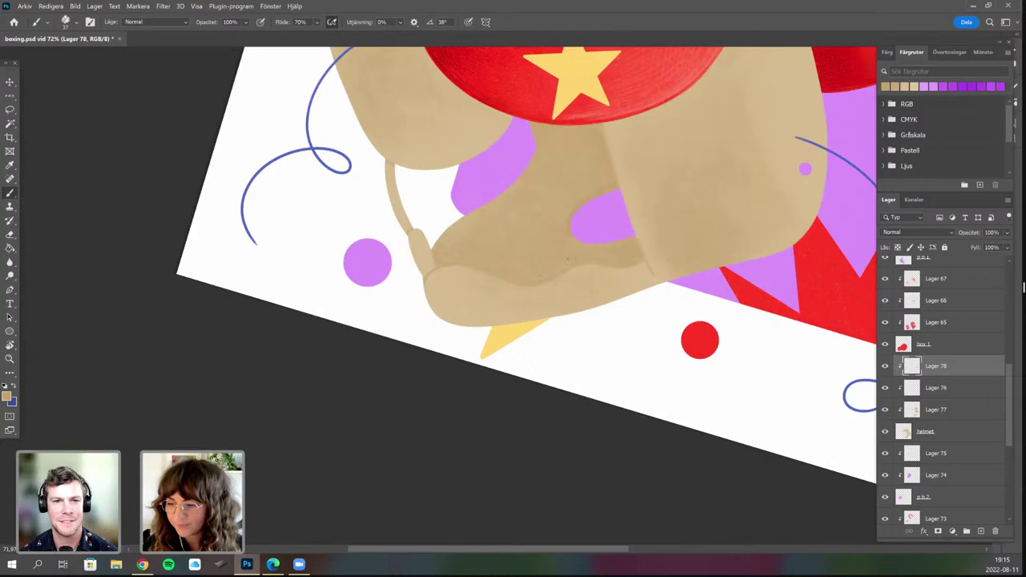
key(r)
mouse_move(605, 304)
mouse_down()
mouse_move(518, 214)
mouse_move(504, 241)
mouse_up()
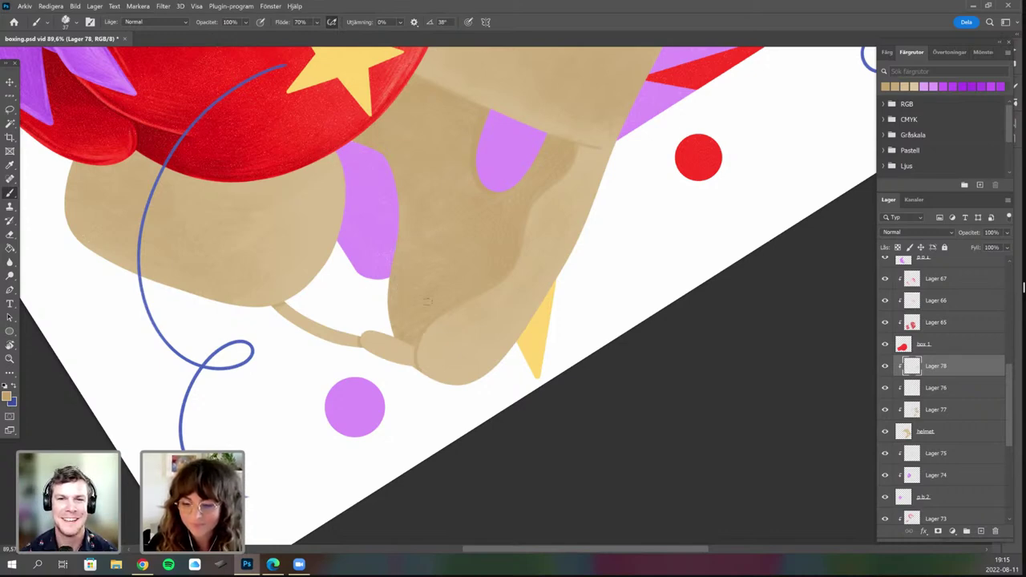
mouse_move(504, 355)
mouse_down()
mouse_move(449, 412)
mouse_move(575, 351)
mouse_move(483, 331)
mouse_move(516, 430)
mouse_move(559, 355)
mouse_move(600, 393)
mouse_move(500, 323)
mouse_up()
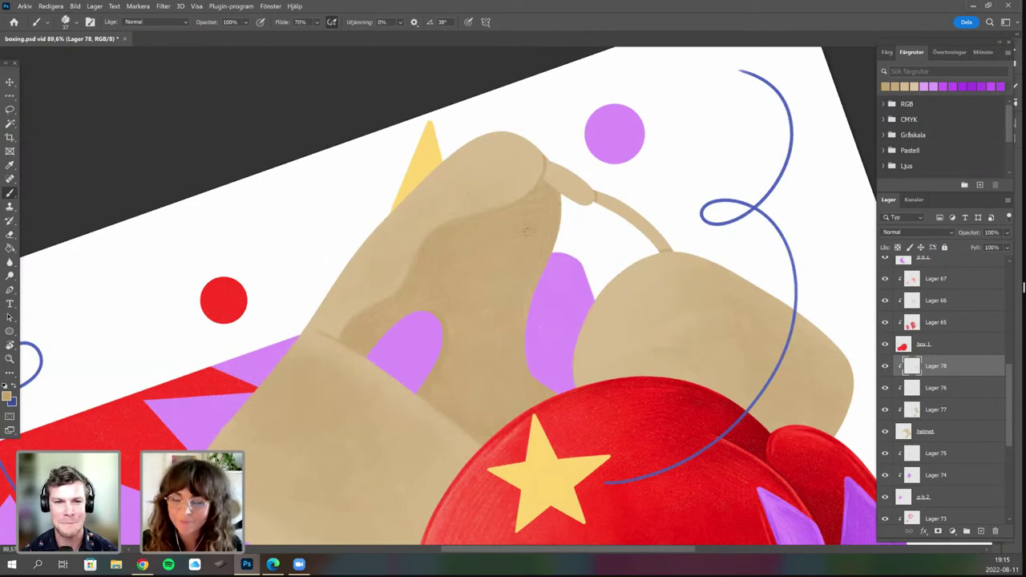
drag(383, 433, 458, 303)
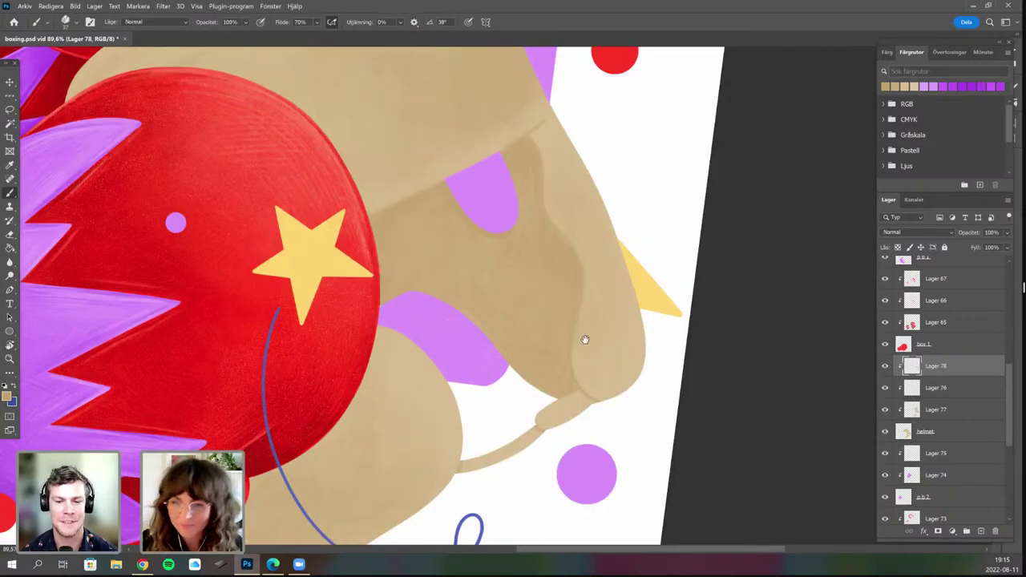
Build up and blend the darker beige texture across the middle of the cheek section around the purple opening.
drag(529, 434, 510, 449)
drag(410, 408, 363, 442)
key(r)
drag(408, 220, 458, 184)
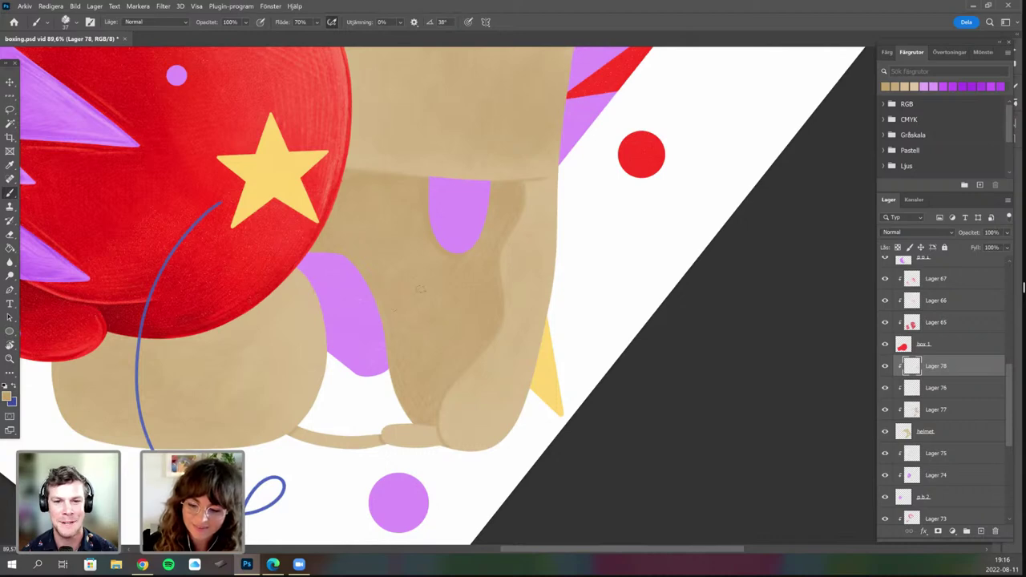
key(r)
drag(434, 381, 403, 347)
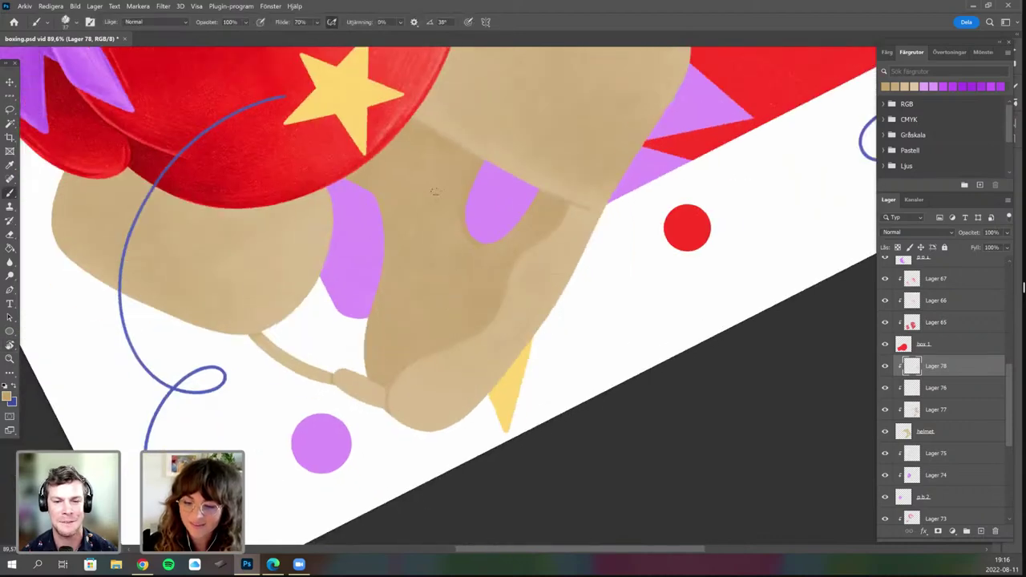
key(r)
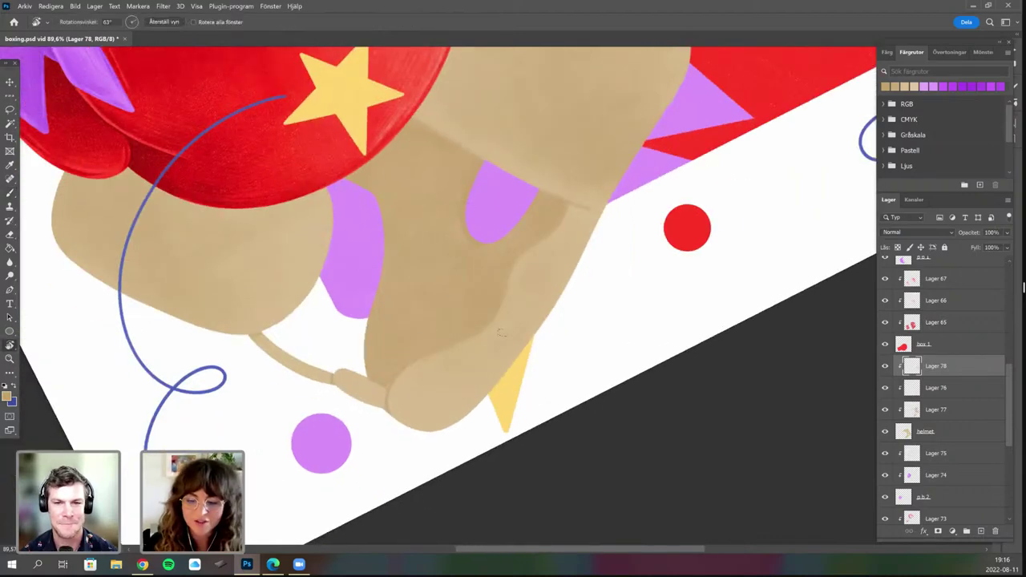
mouse_move(498, 370)
mouse_down()
mouse_move(337, 355)
mouse_move(349, 344)
mouse_move(371, 388)
mouse_up()
key(r)
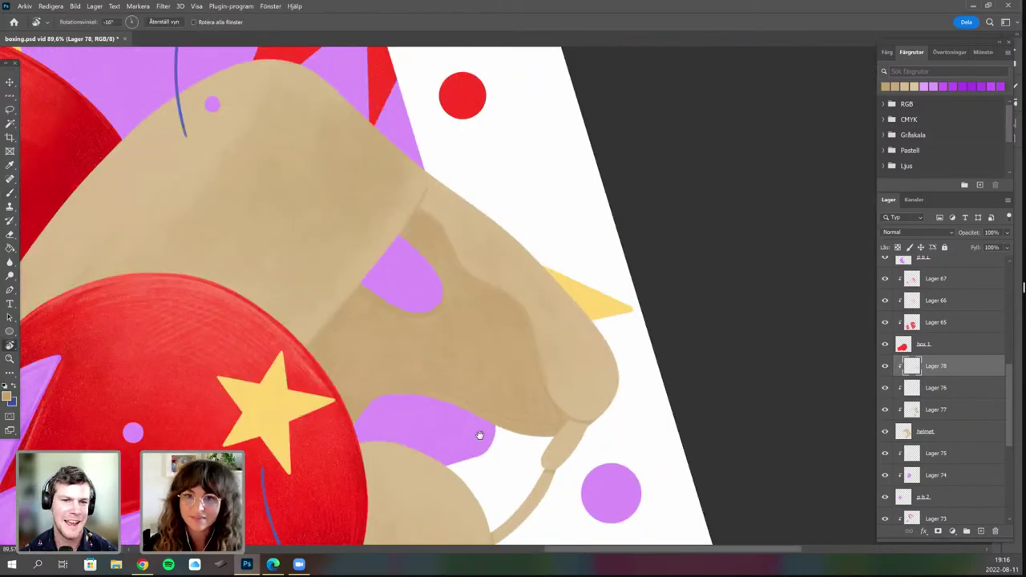
mouse_move(480, 436)
mouse_down()
mouse_move(490, 381)
mouse_move(521, 376)
mouse_up()
scroll(405, 328, down, 2)
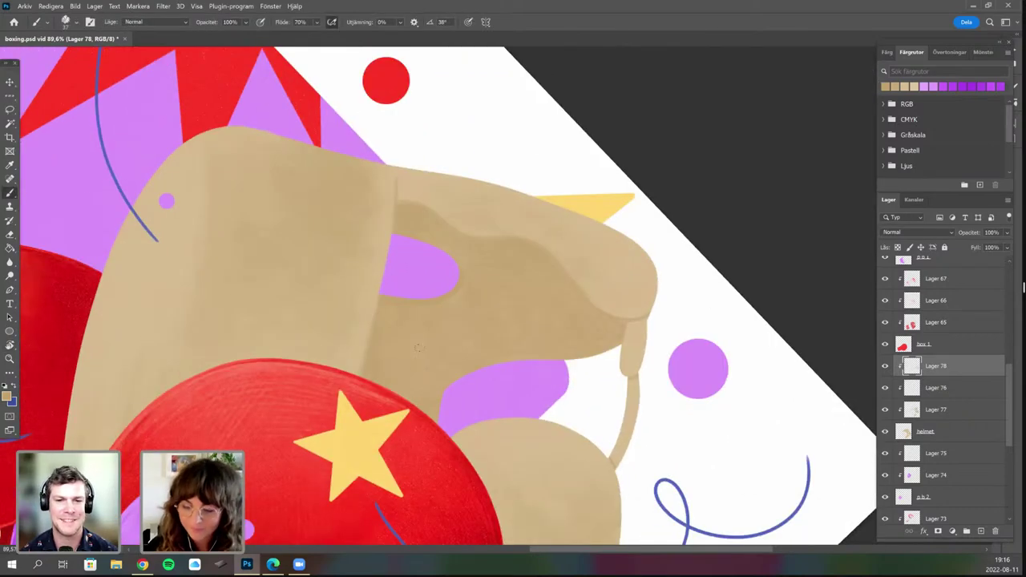
Open the foreground colour for editing.
key(r)
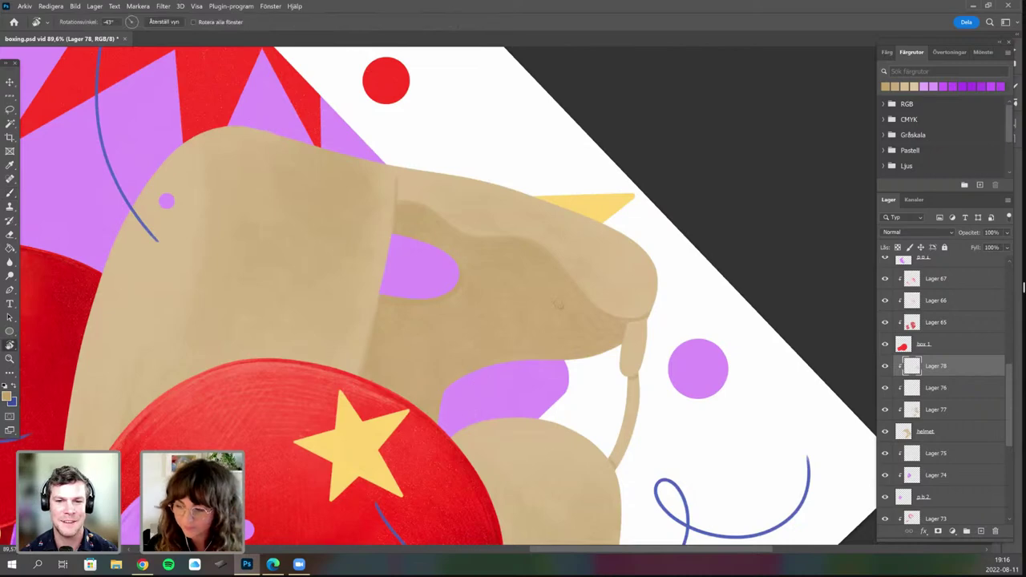
drag(553, 414, 512, 344)
drag(437, 401, 459, 411)
click(7, 396)
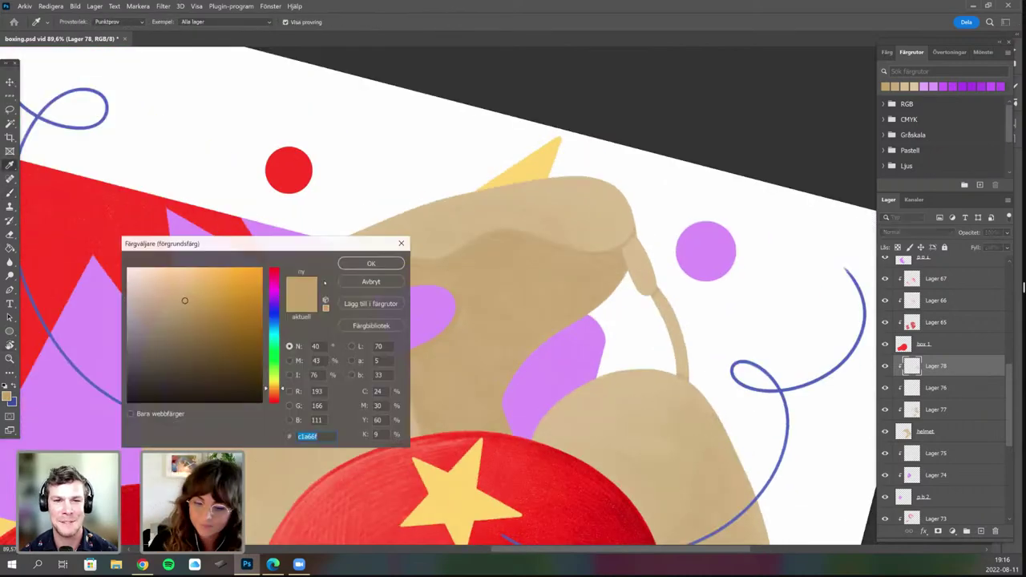
Set the foreground colour to a slightly darker tan and switch to the Brush tool.
click(191, 306)
click(358, 265)
key(b)
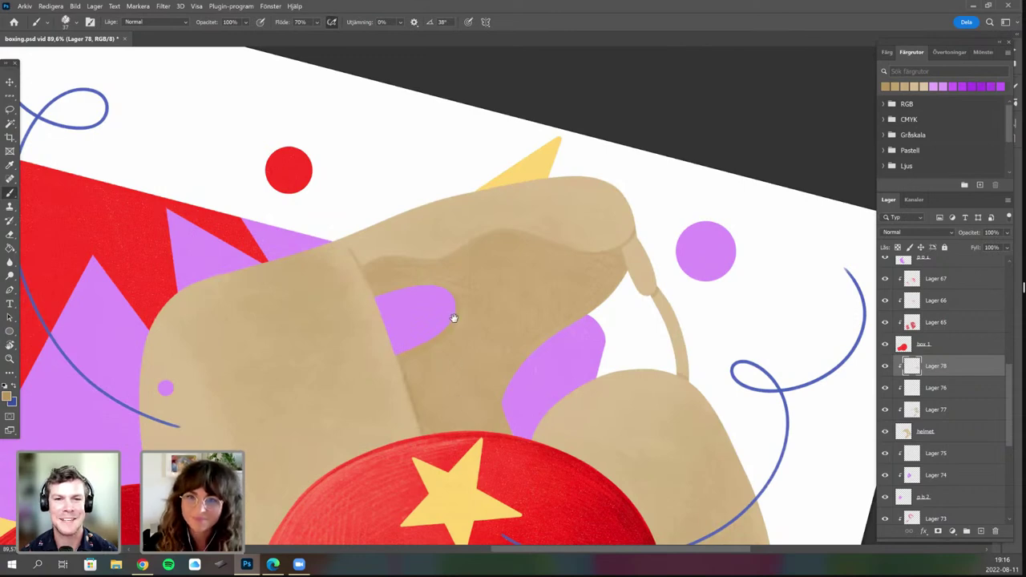
Paint darker tan shading on Lager 78 along the seam between the helmet's side panel and its inner section.
scroll(453, 319, down, 3)
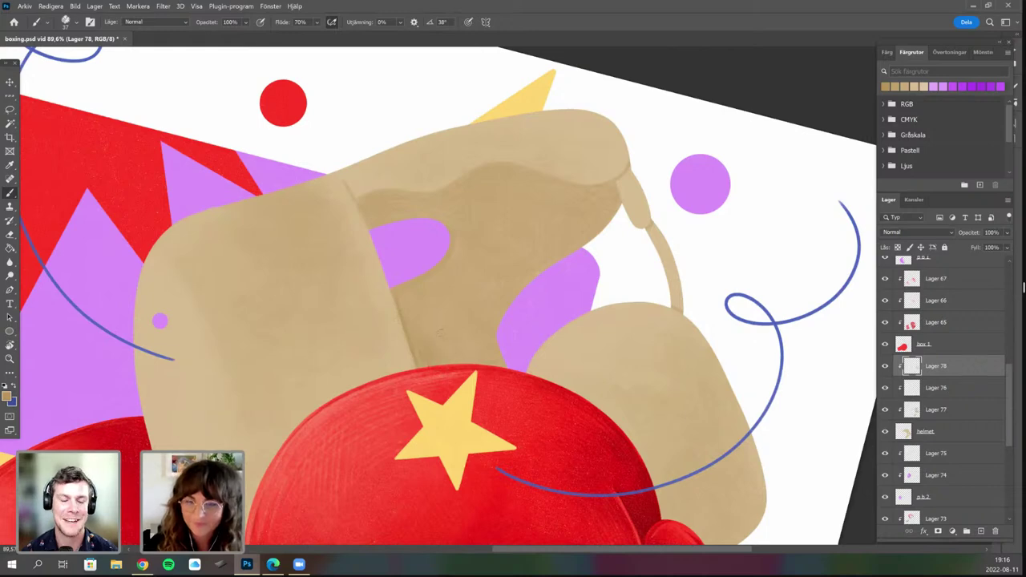
key(r)
mouse_move(623, 267)
mouse_down()
mouse_move(559, 188)
mouse_move(398, 240)
mouse_up()
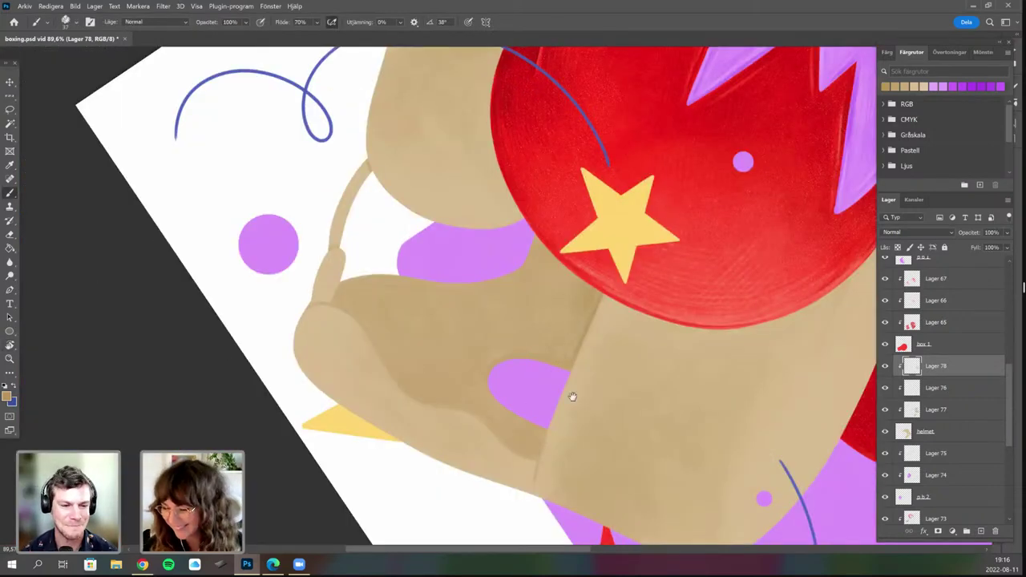
key(space)
mouse_move(531, 410)
mouse_down()
mouse_move(611, 365)
mouse_move(614, 174)
mouse_up()
key(r)
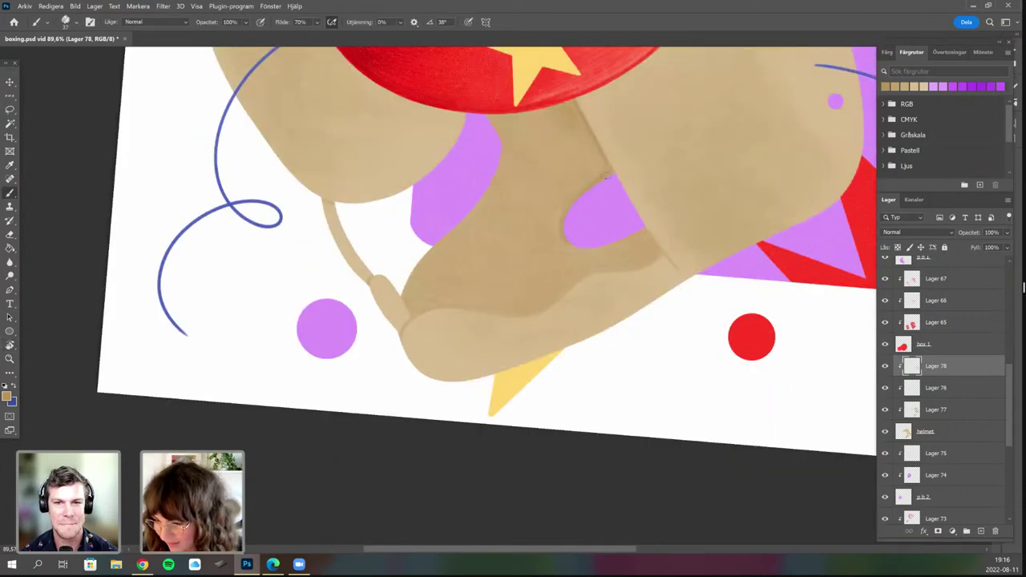
key(space)
drag(544, 355, 467, 429)
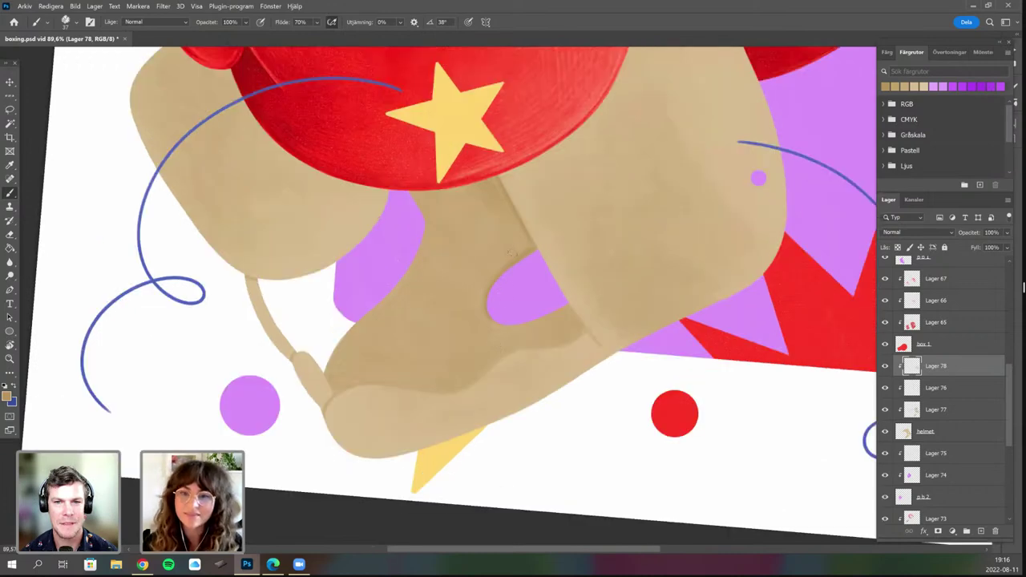
Brush a thin darker tan shadow around the rim of the helmet's small purple eye opening.
key(r)
drag(510, 253, 529, 225)
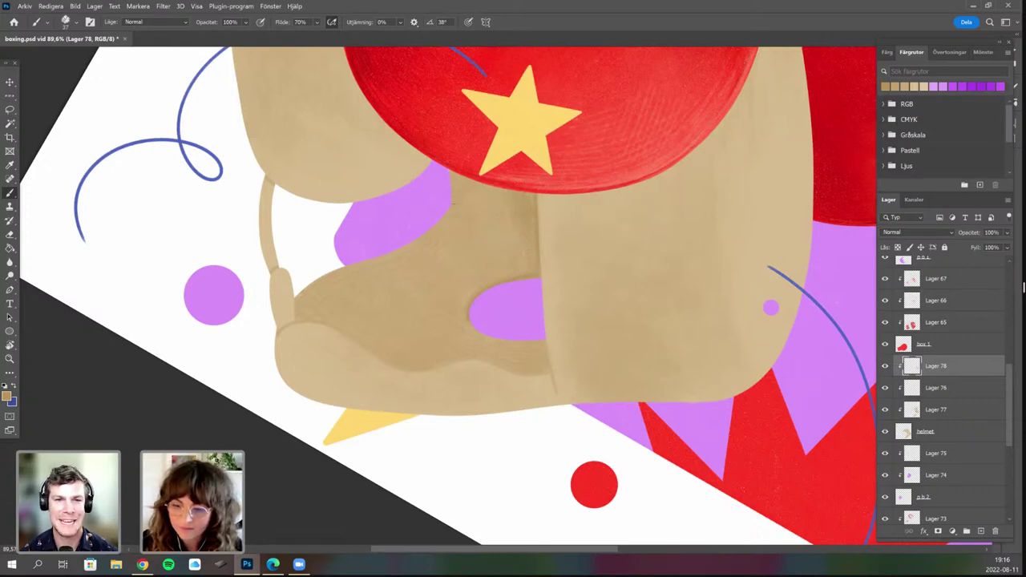
key(space)
drag(550, 314, 529, 403)
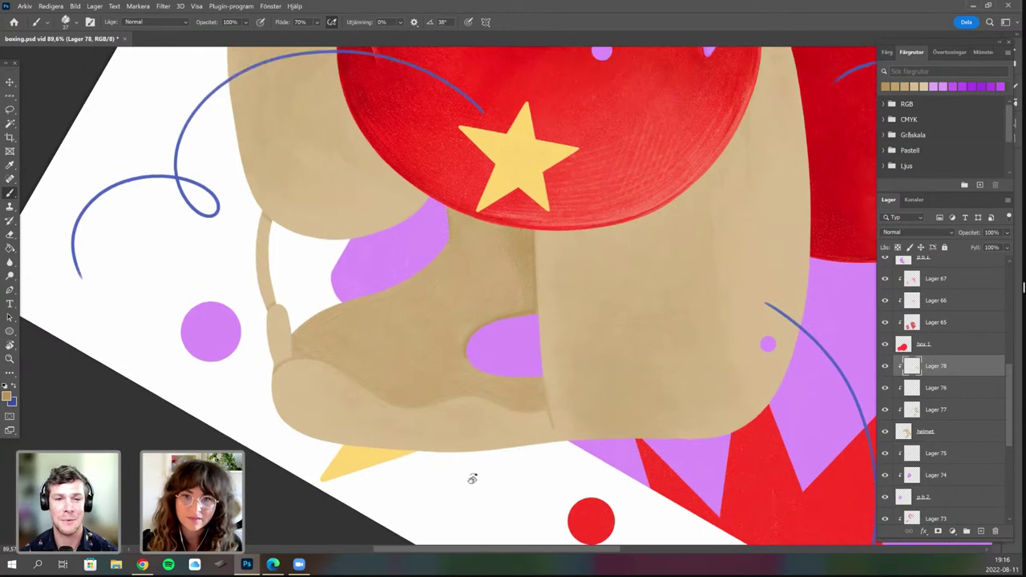
key(r)
drag(174, 252, 474, 232)
key(b)
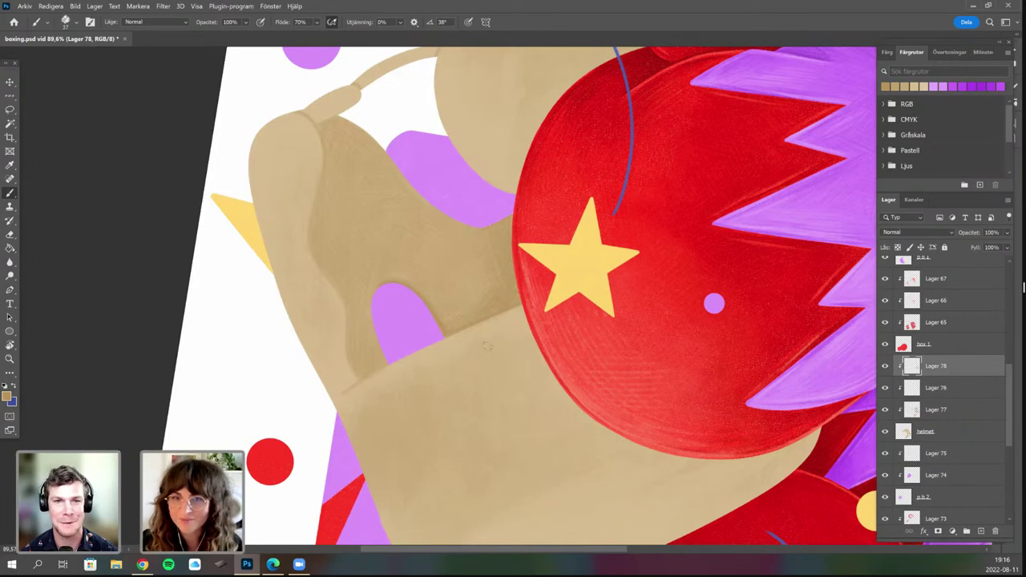
Deepen the tan shadow under the side panel's seam, next to the red shape with the yellow star.
key(r)
mouse_move(503, 433)
mouse_down()
mouse_move(670, 274)
mouse_move(492, 293)
mouse_move(479, 368)
mouse_up()
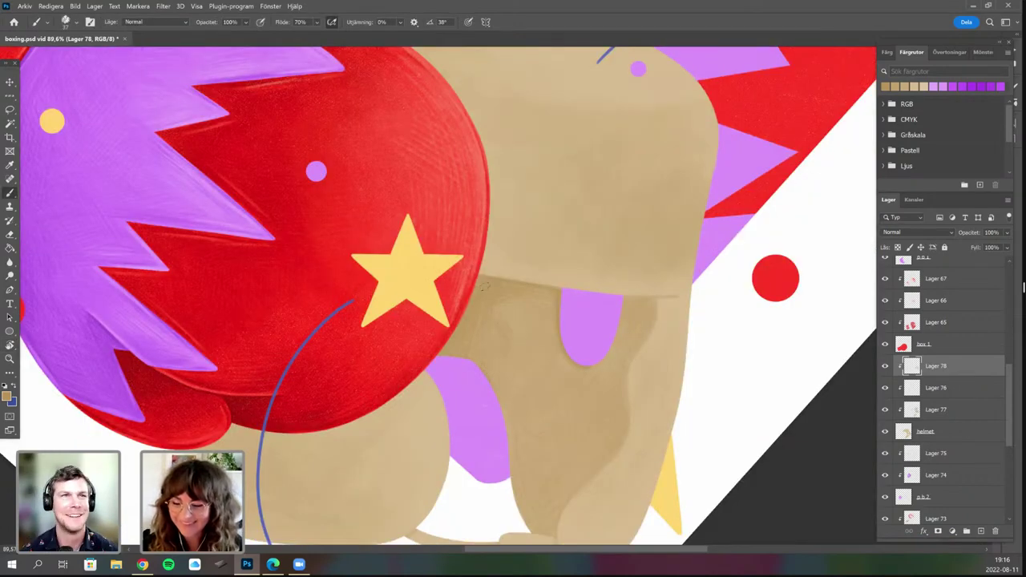
key(r)
drag(532, 398, 549, 390)
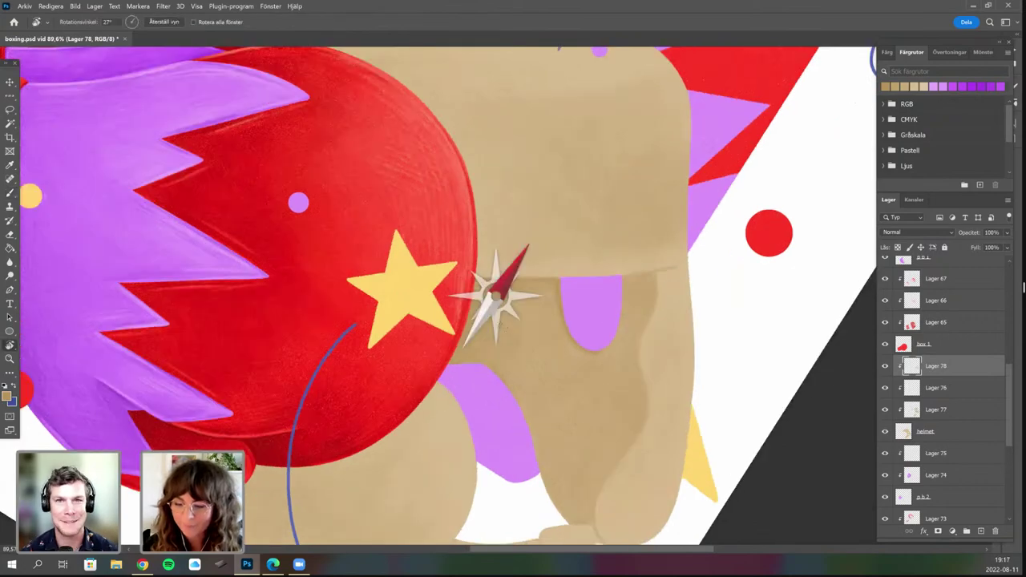
drag(502, 254, 507, 252)
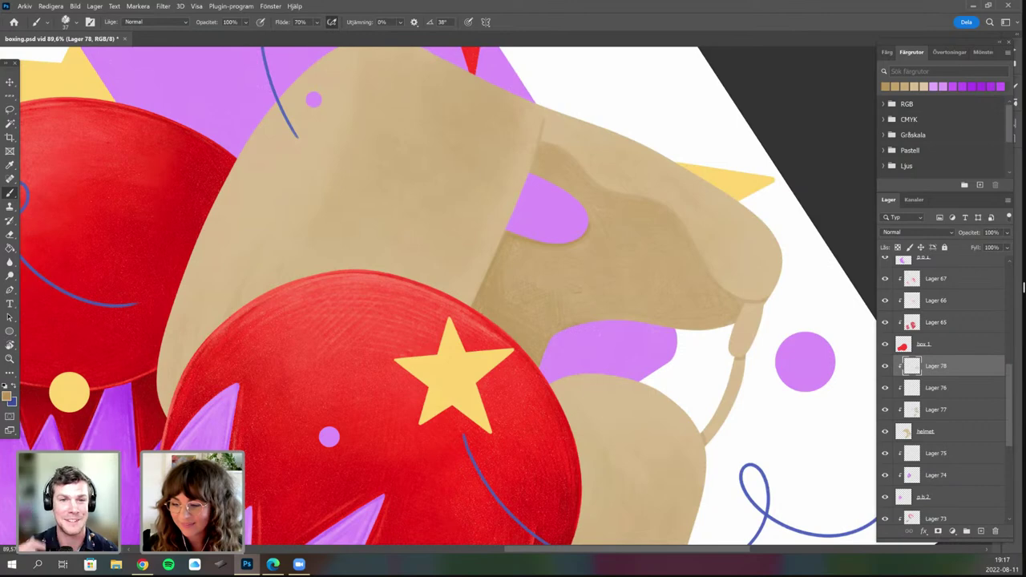
Add fine darker tan strokes across the helmet's inner section between the two purple openings.
key(r)
drag(627, 393, 658, 324)
drag(498, 378, 467, 433)
scroll(553, 413, up, 2)
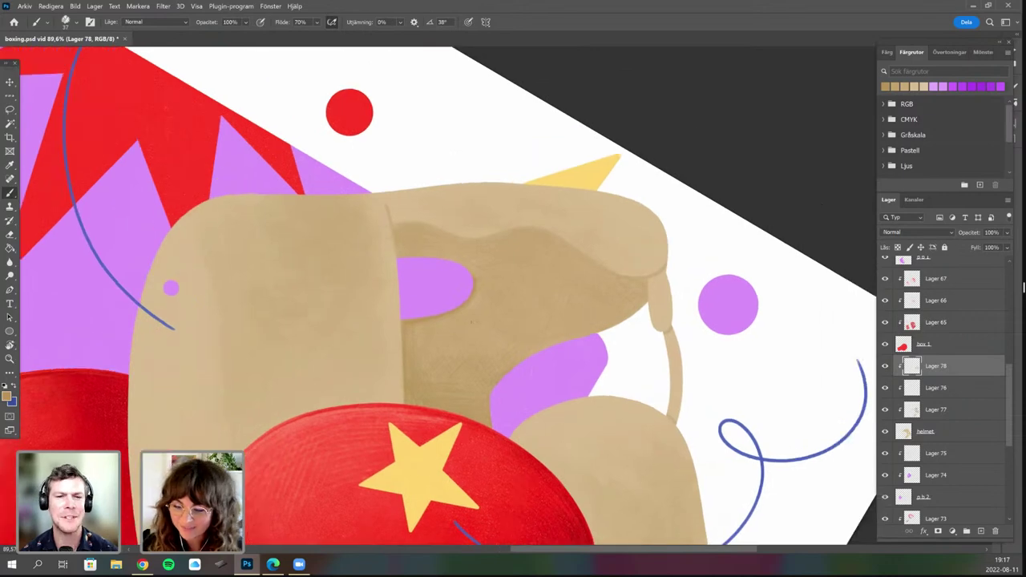
key(r)
drag(472, 322, 493, 331)
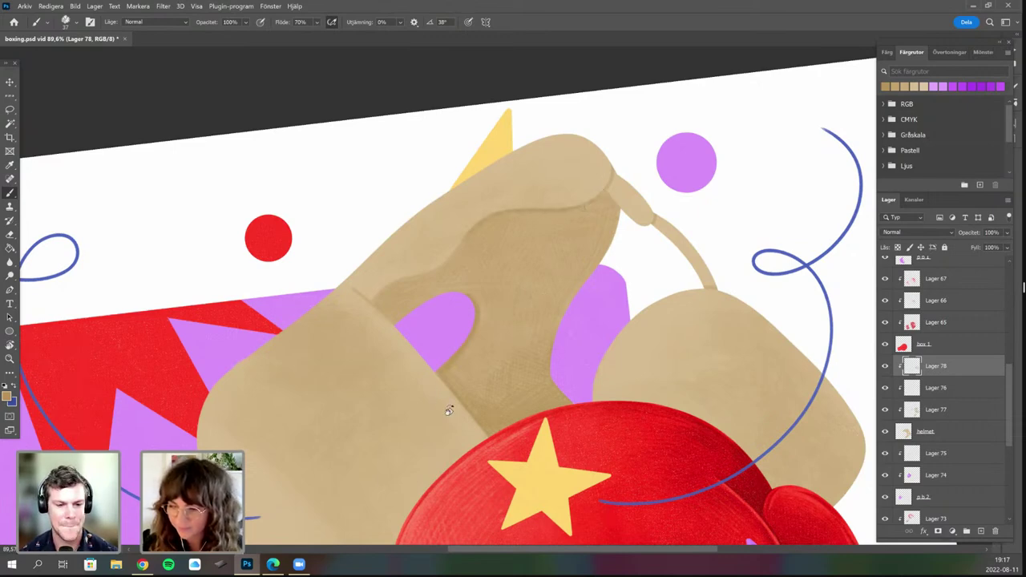
Paint a darker tan shadow along the wavy edge where the forehead padding overlaps the inner section.
key(r)
drag(585, 207, 477, 172)
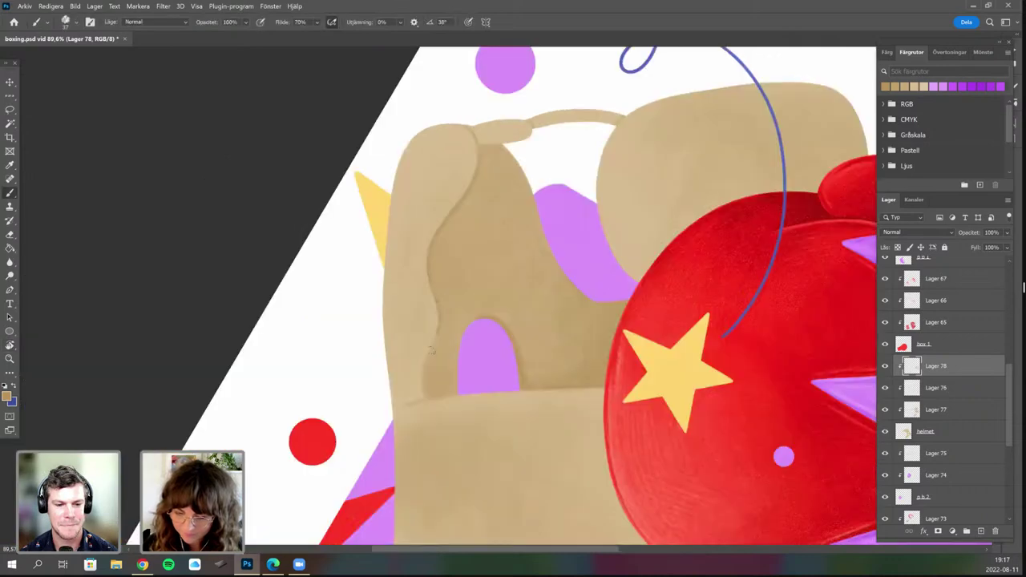
drag(435, 335, 423, 396)
scroll(430, 407, down, 1)
key(r)
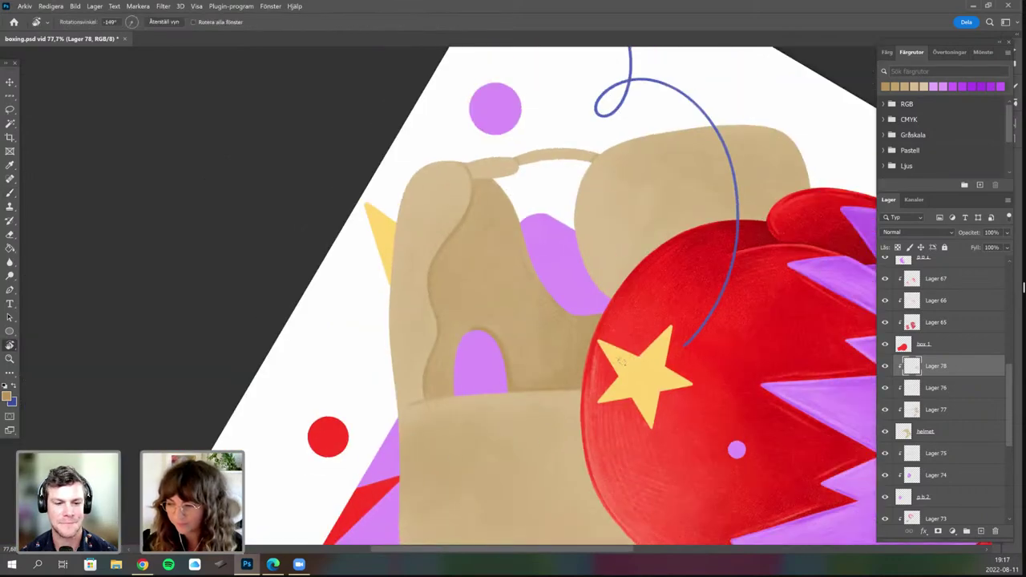
mouse_move(622, 361)
mouse_down()
mouse_move(627, 247)
mouse_move(589, 191)
mouse_up()
scroll(589, 191, up, 1)
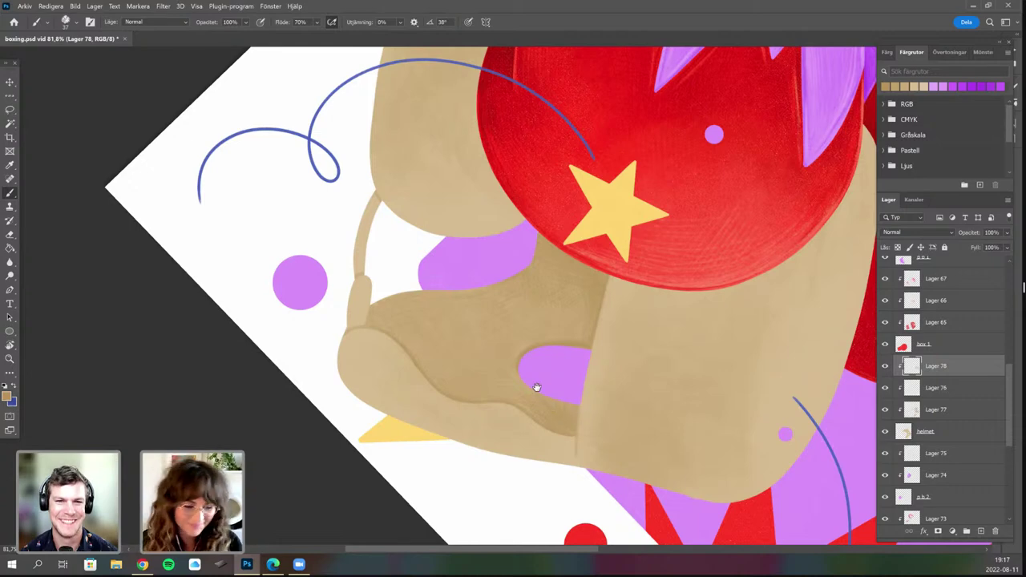
Blend the wavy edge's shadow into the inner section with more fine tan strokes.
key(r)
mouse_move(536, 384)
mouse_down()
mouse_move(501, 457)
mouse_move(430, 329)
mouse_move(449, 347)
mouse_up()
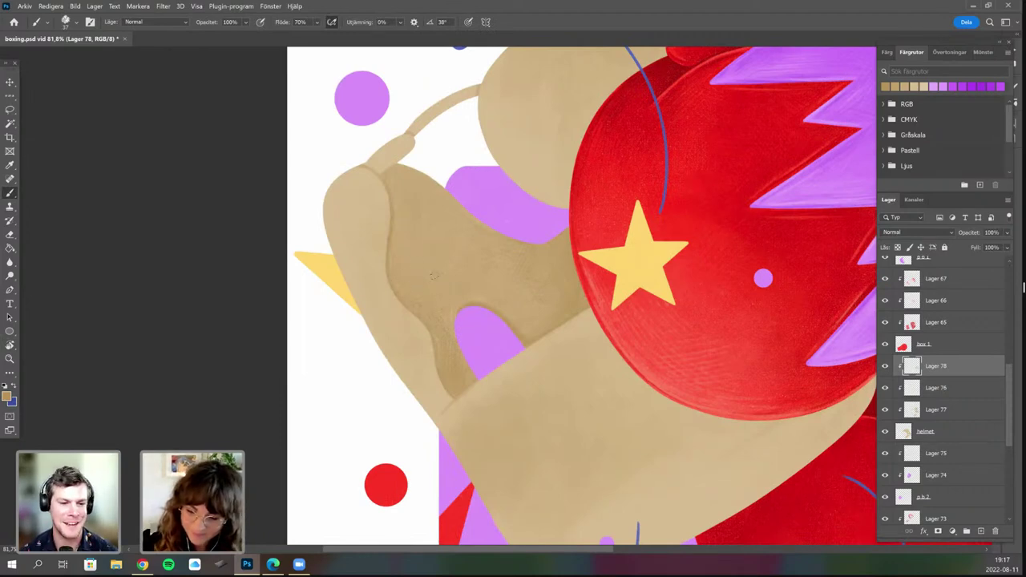
key(r)
mouse_move(554, 382)
mouse_down()
mouse_move(596, 326)
mouse_move(491, 367)
mouse_move(508, 384)
mouse_up()
key(b)
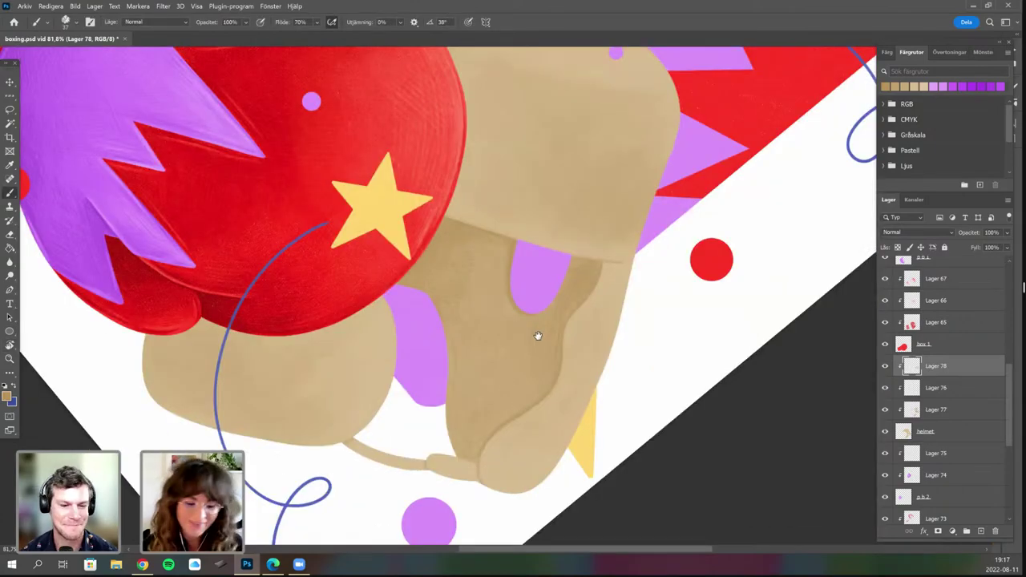
Hatch darker tan texture over the inner section, from the side seam towards the rounded padding end.
scroll(538, 337, down, 1)
key(r)
mouse_move(566, 412)
mouse_down()
mouse_move(453, 392)
mouse_move(495, 303)
mouse_up()
key(b)
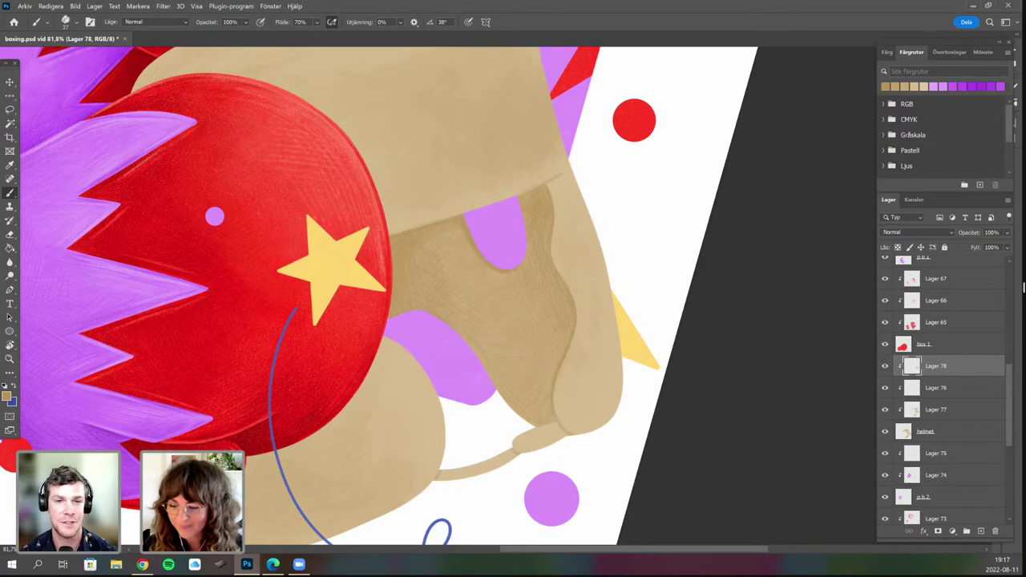
key(r)
mouse_move(498, 330)
mouse_down()
mouse_move(420, 402)
mouse_move(483, 342)
mouse_up()
scroll(483, 342, up, 2)
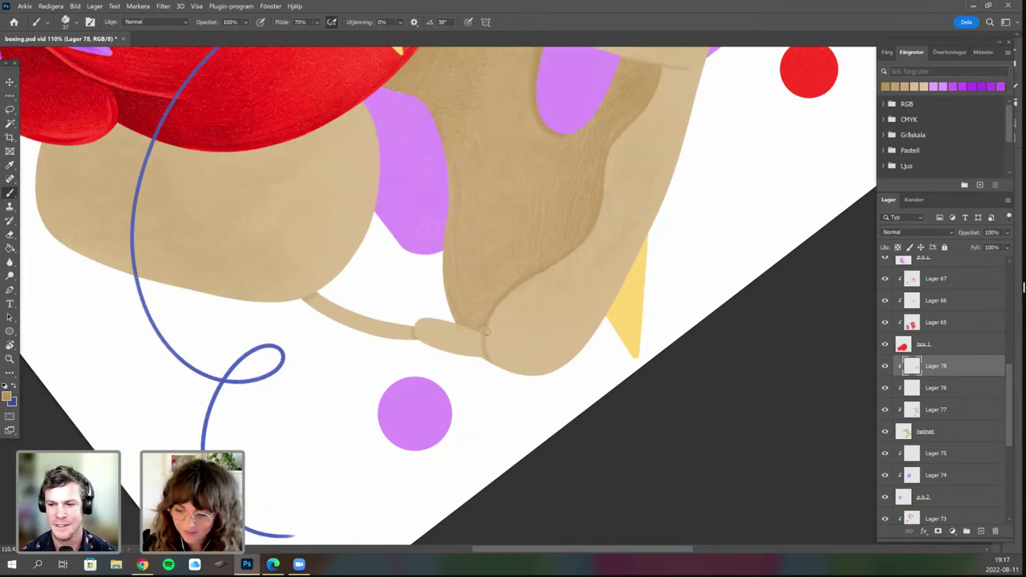
Shade the narrow corner of the inner section where the rounded padding end meets the strap.
key(r)
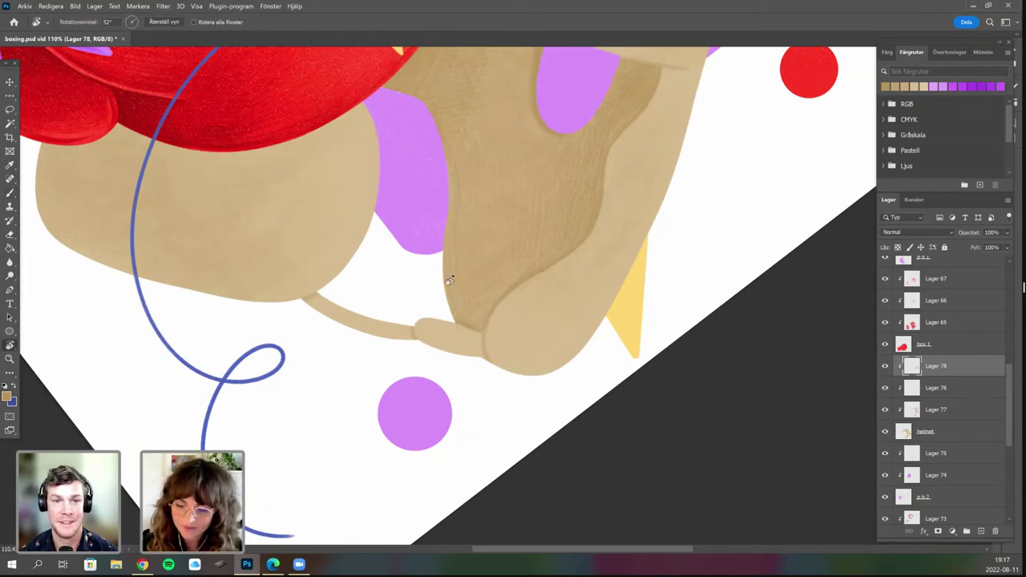
drag(449, 277, 480, 248)
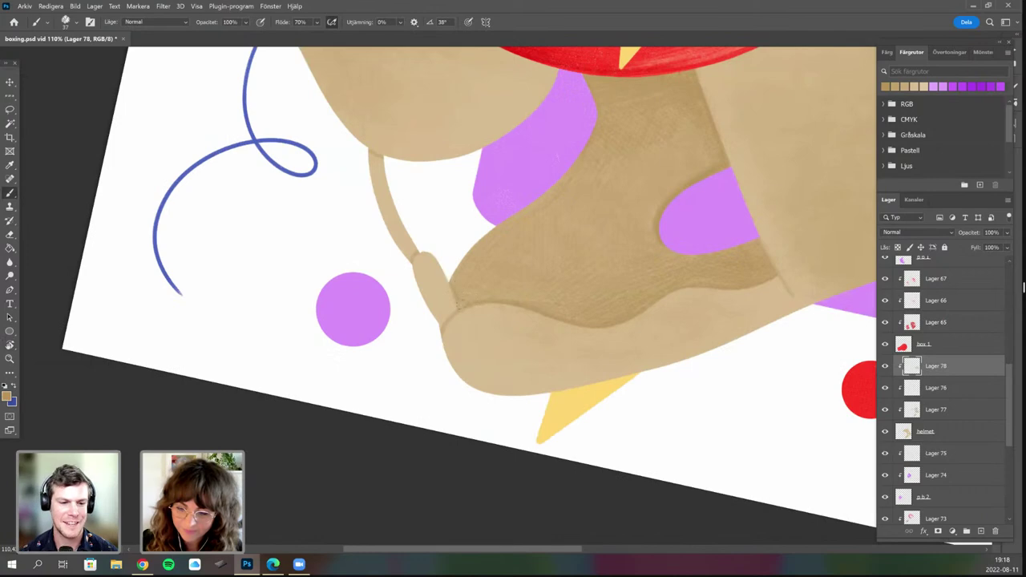
drag(526, 406, 594, 348)
key(b)
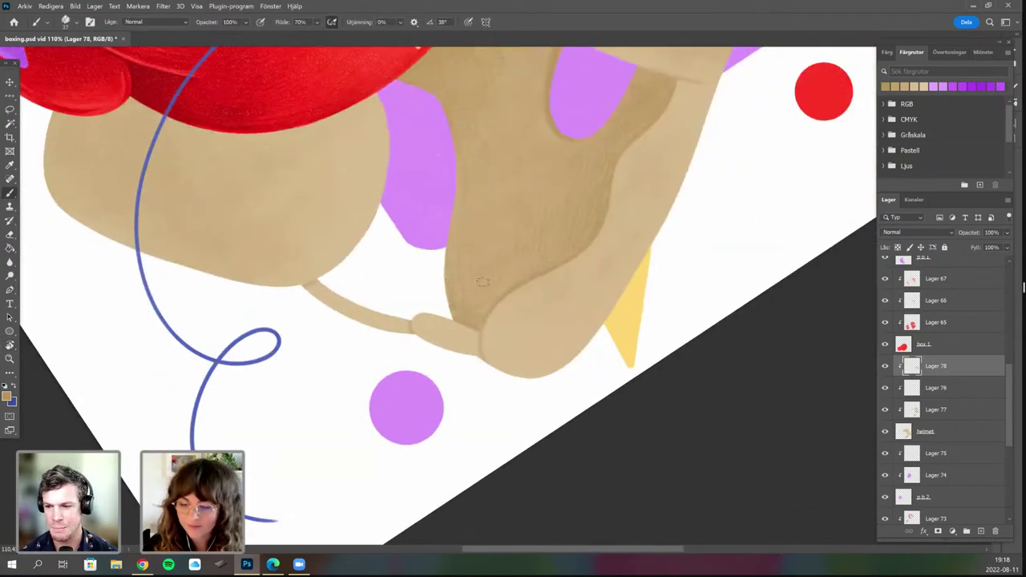
key(r)
drag(464, 408, 528, 407)
key(b)
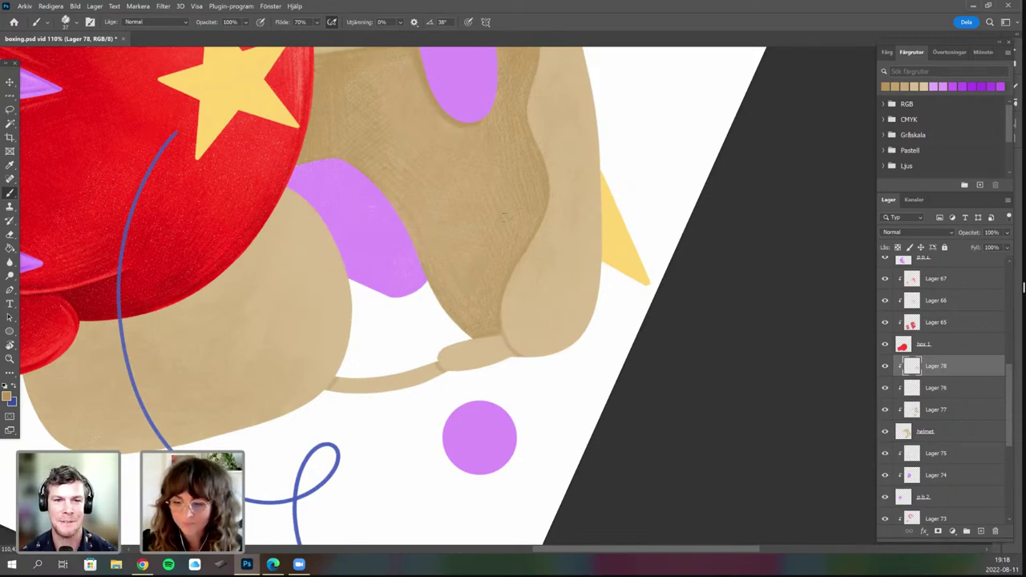
Build up hatched tan shading along the inner section's outer edge beside the large purple area.
key(r)
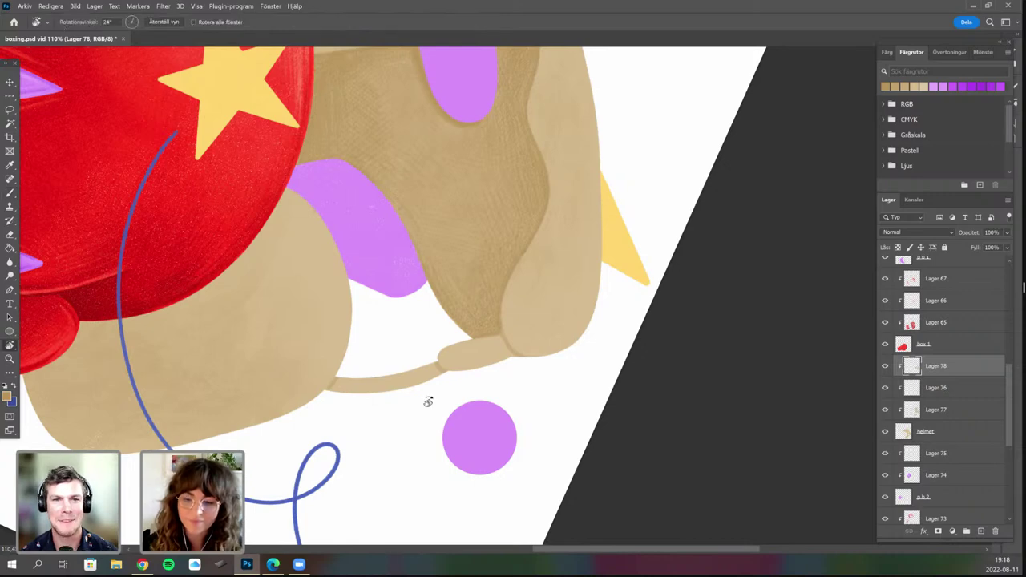
drag(426, 401, 392, 456)
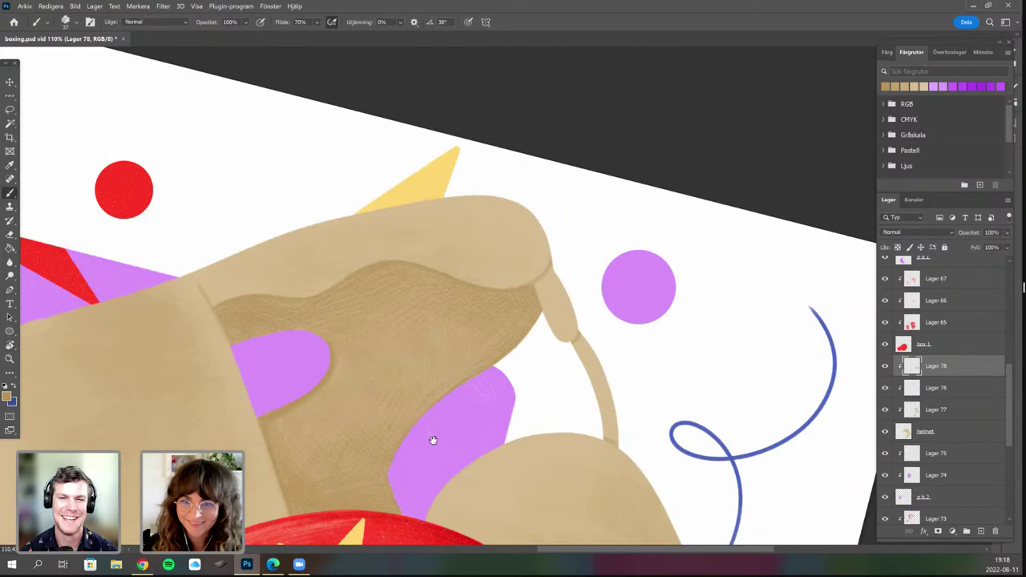
scroll(419, 436, down, 3)
key(r)
drag(400, 326, 422, 357)
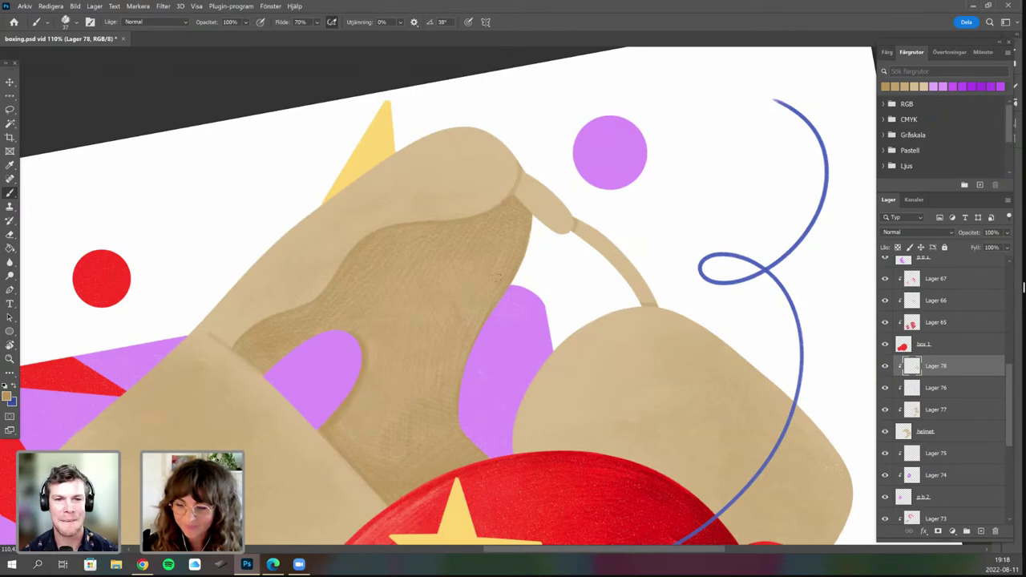
Examine the helmet shading at smaller zoom levels and from several canvas rotations.
key(ctrl+minus)
key(ctrl+minus)
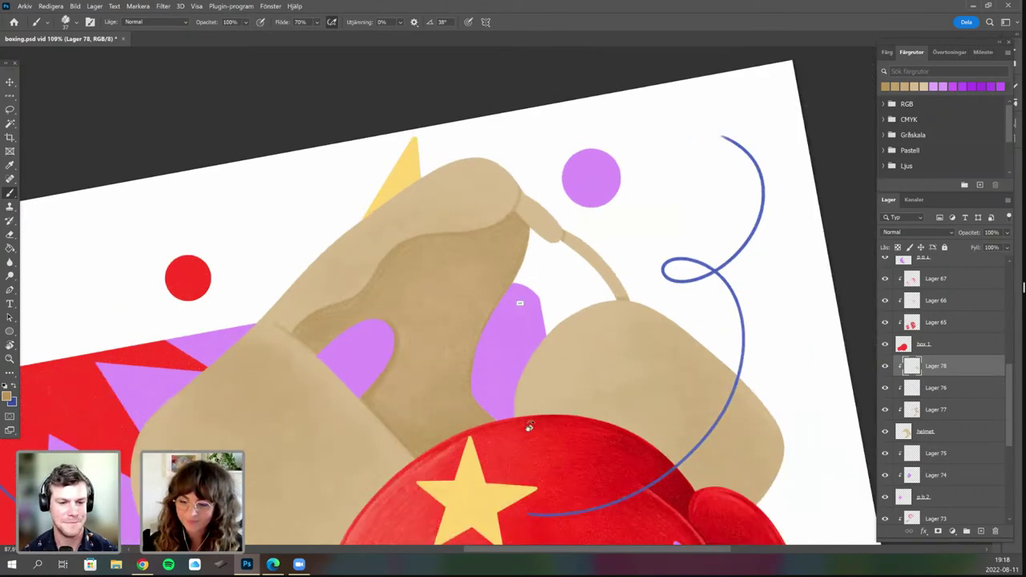
key(r)
drag(253, 454, 460, 178)
key(b)
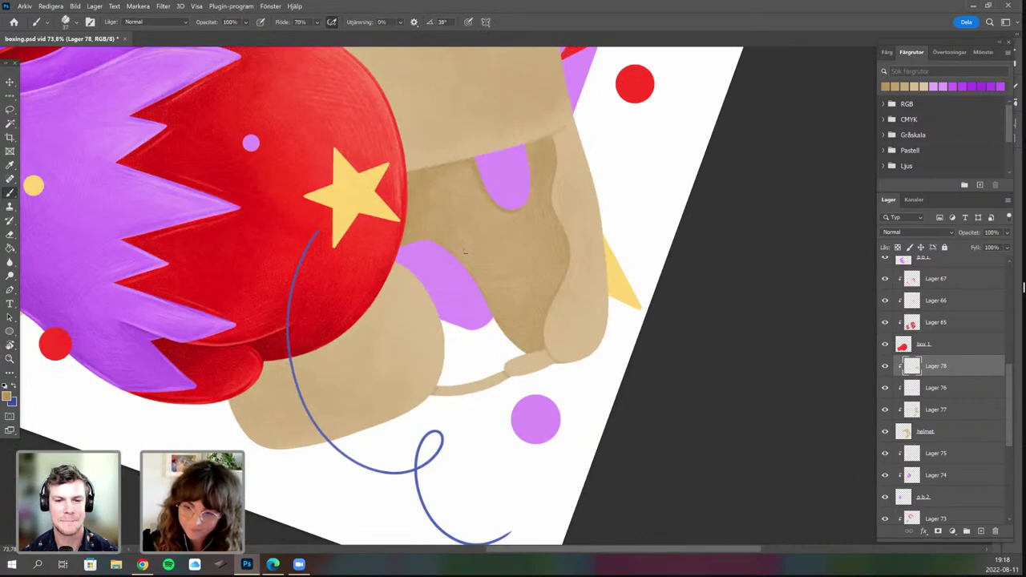
scroll(428, 203, down, 3)
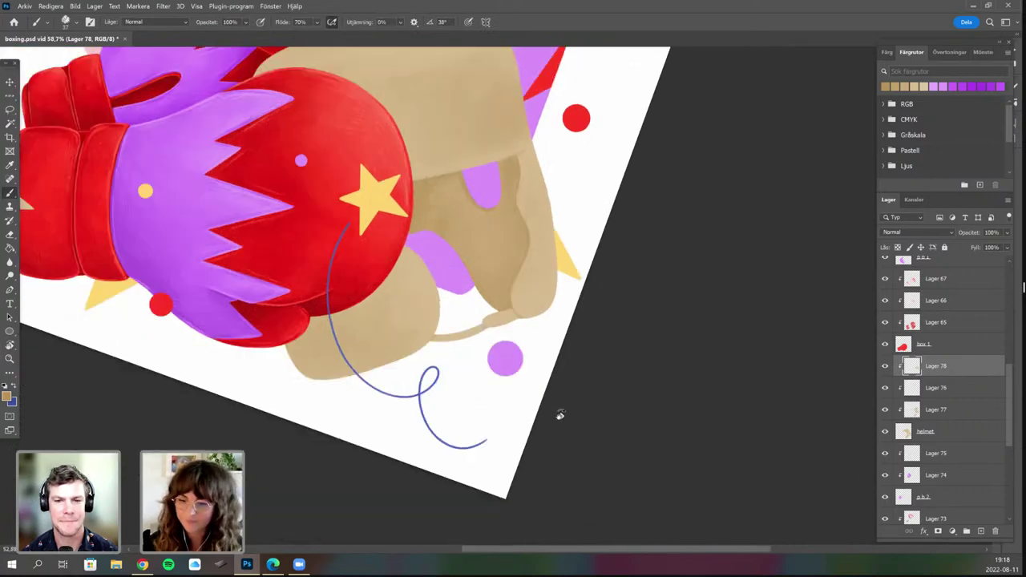
key(r)
drag(559, 415, 447, 416)
key(b)
scroll(533, 244, up, 1)
scroll(642, 353, up, 1)
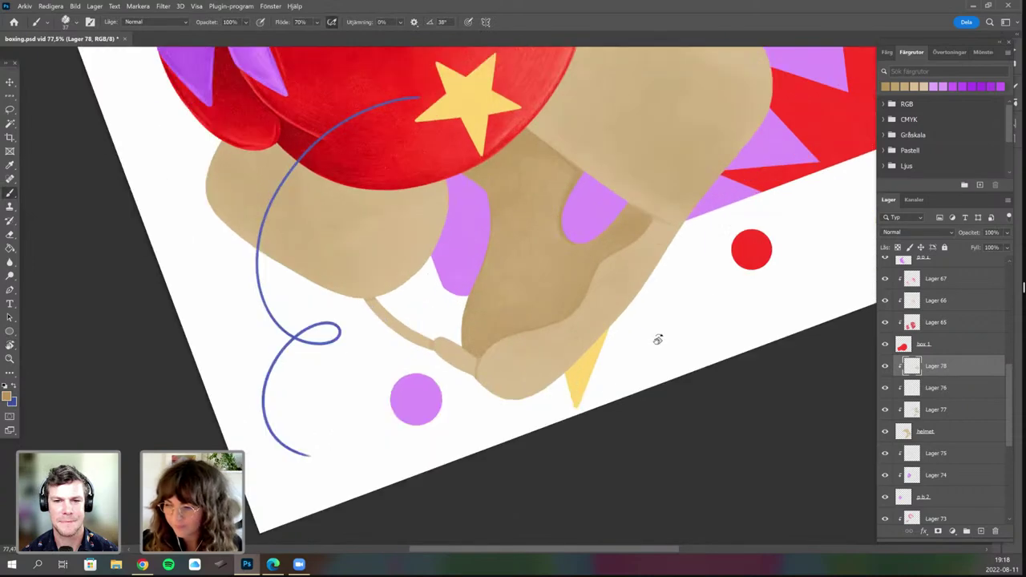
Switch to a 165 px textured square brush and paint broader tan shading on the helmet's inner section.
key(r)
drag(658, 339, 545, 288)
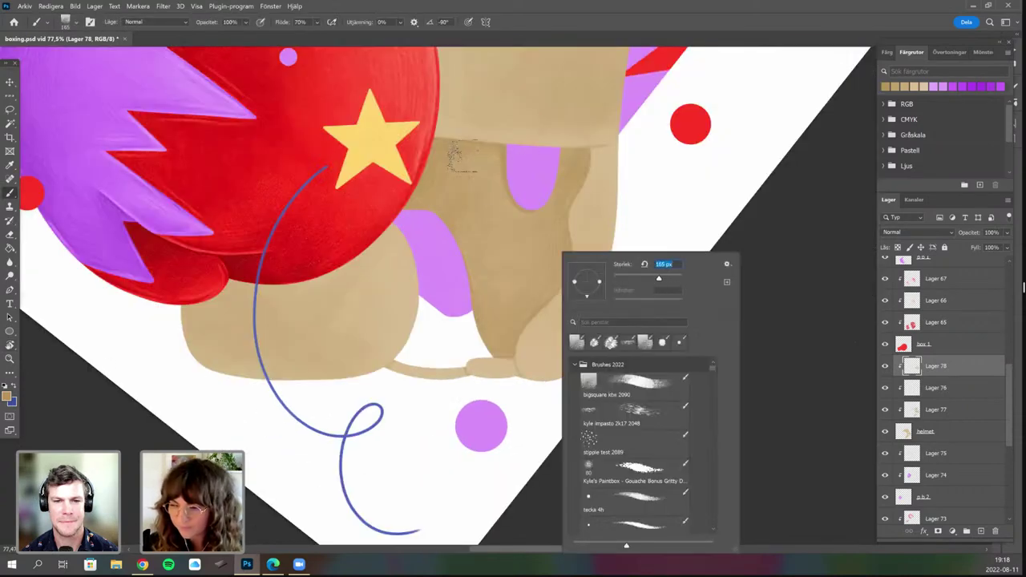
drag(458, 159, 430, 172)
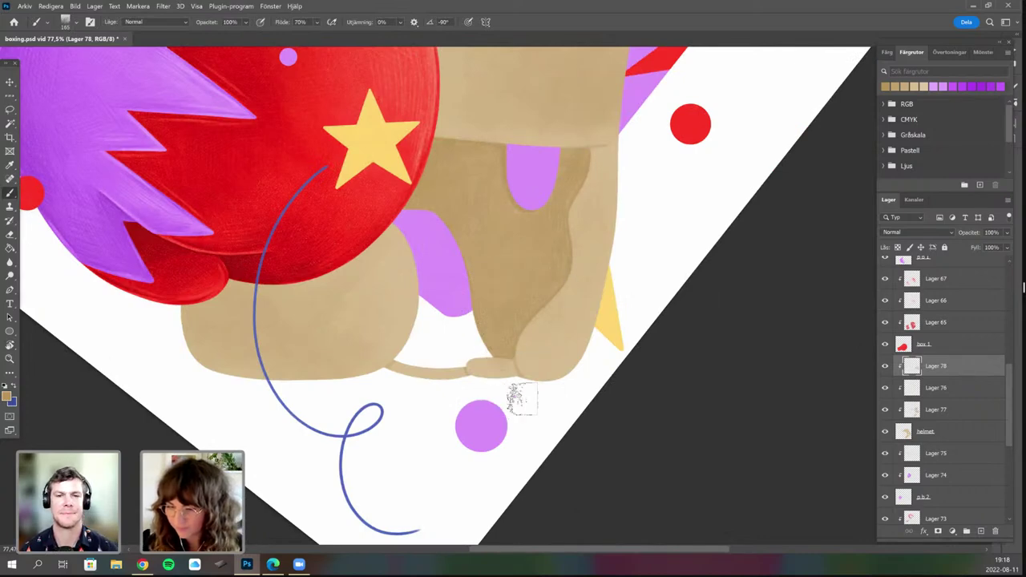
drag(548, 349, 534, 375)
drag(604, 311, 591, 346)
Switch to the round hatching brush at 25 px and choose a slightly darker tan as the foreground colour.
right_click(537, 346)
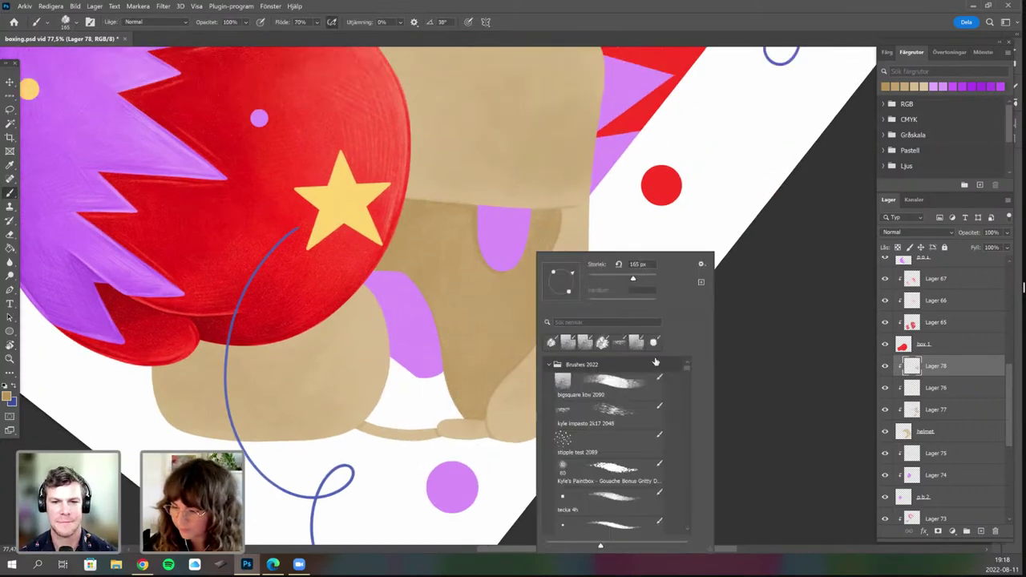
click(653, 342)
click(641, 264)
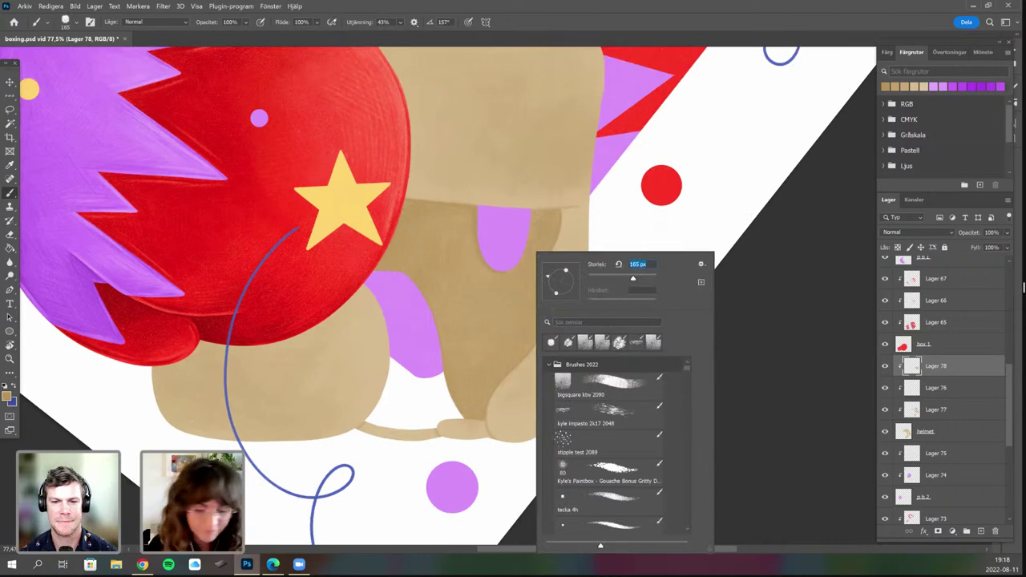
text(25)
key(Return)
click(7, 395)
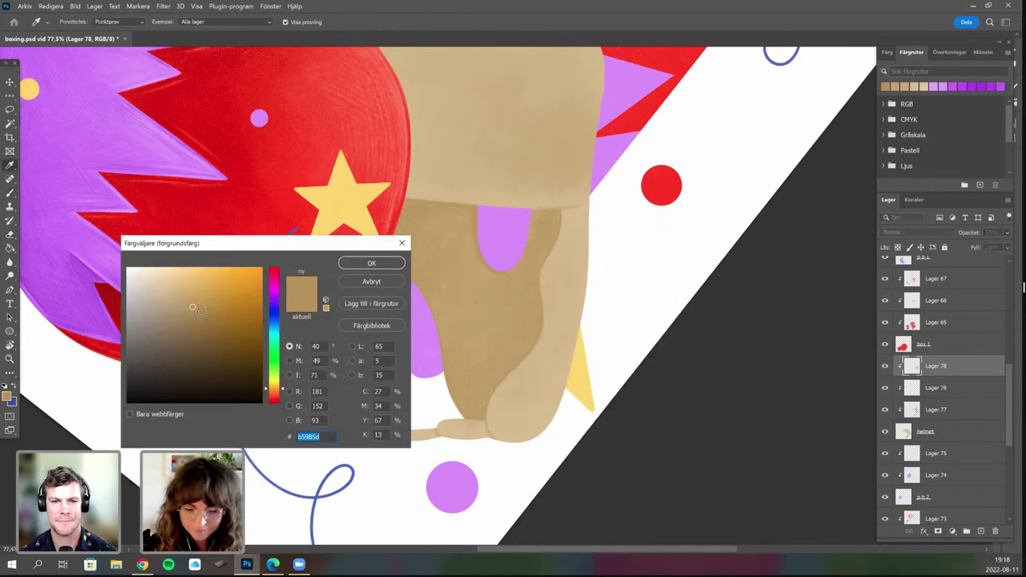
click(201, 314)
click(372, 263)
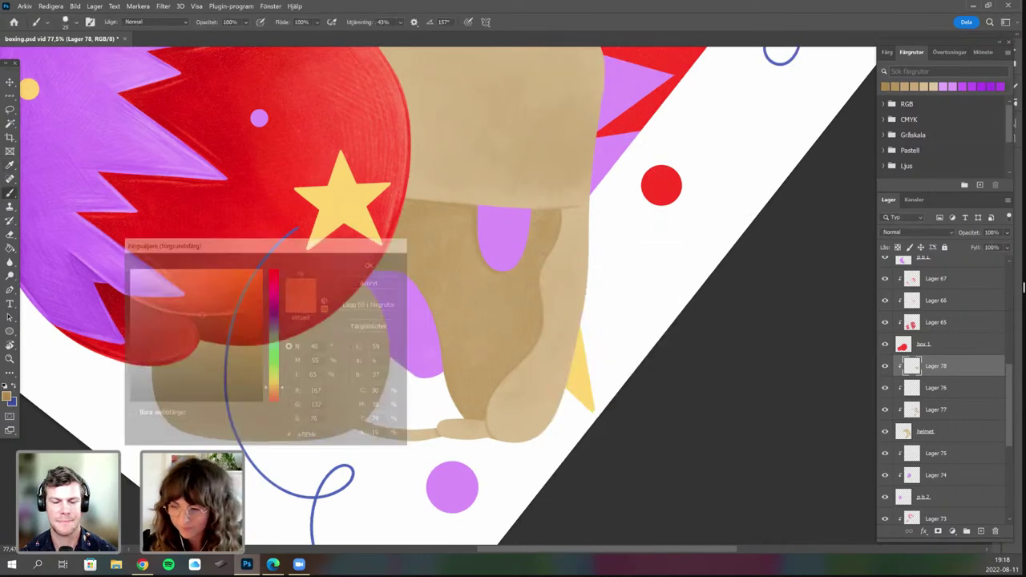
Paint darker tan shading in the narrow strip of the inner section between the small purple shape and the outer padding.
drag(573, 216, 559, 248)
scroll(526, 250, up, 2)
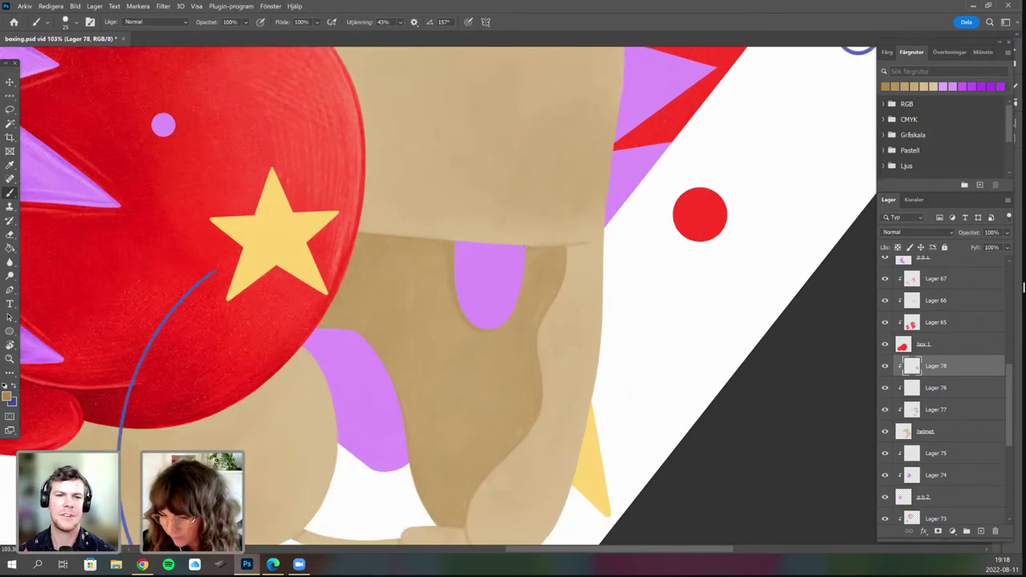
key(r)
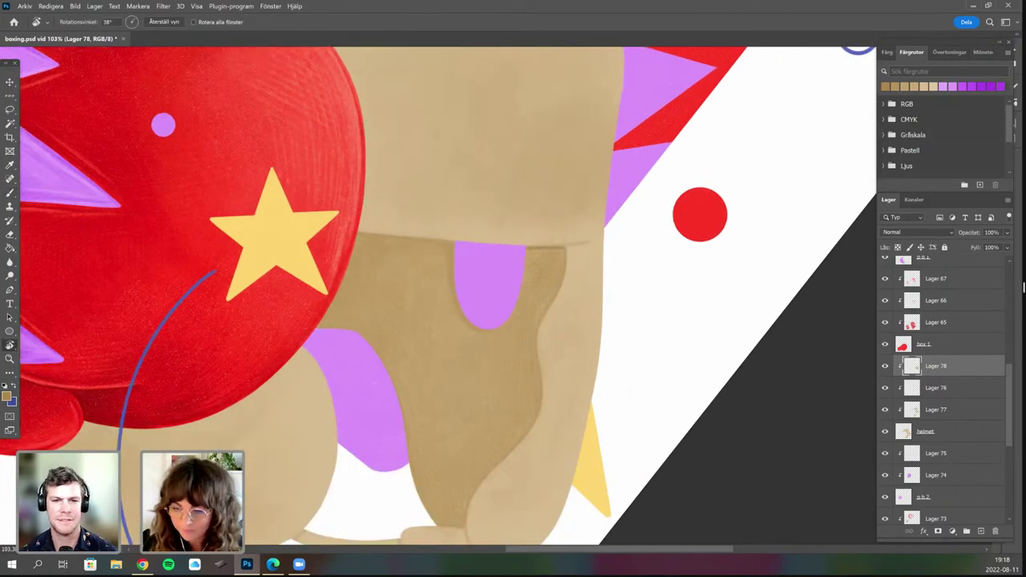
mouse_move(526, 249)
mouse_down()
mouse_move(423, 296)
mouse_move(463, 406)
mouse_move(555, 393)
mouse_up()
key(r)
mouse_move(446, 298)
mouse_down()
mouse_move(444, 353)
mouse_move(454, 370)
mouse_up()
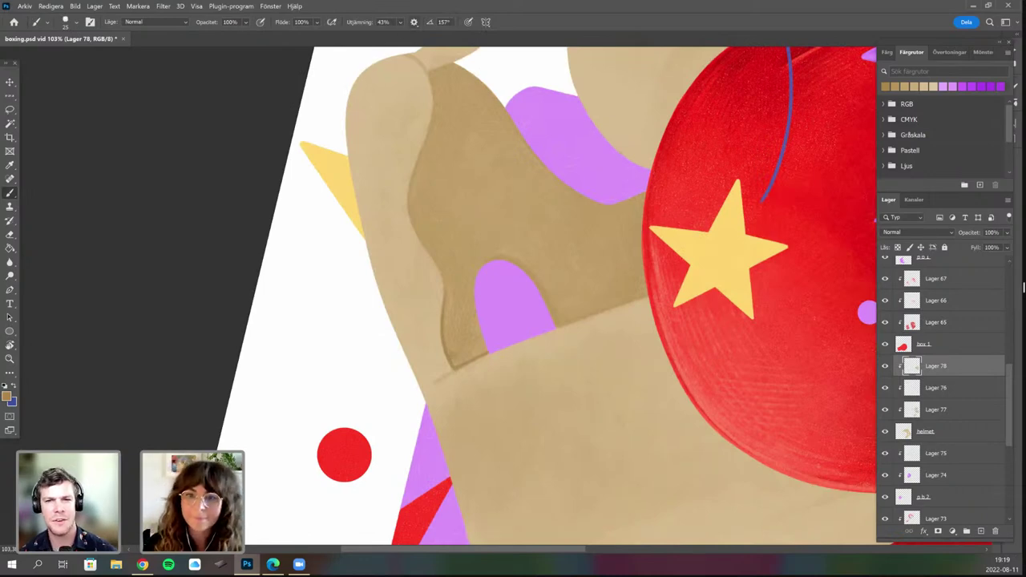
Set the brush smoothing to 0% and deepen the hatching in the corner beside the small purple shape.
drag(400, 22, 388, 34)
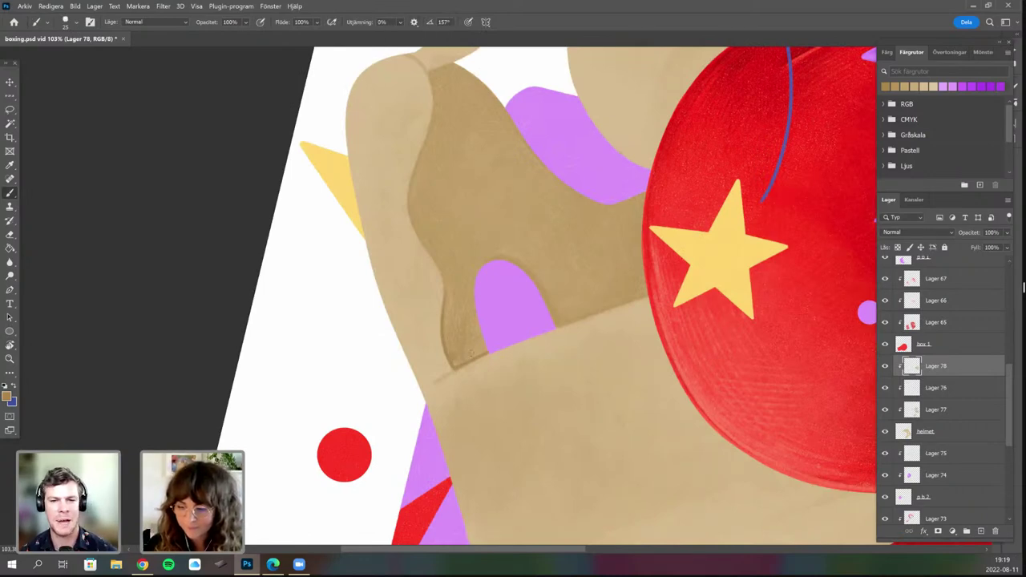
mouse_move(472, 353)
mouse_down()
mouse_move(473, 329)
mouse_move(481, 350)
mouse_up()
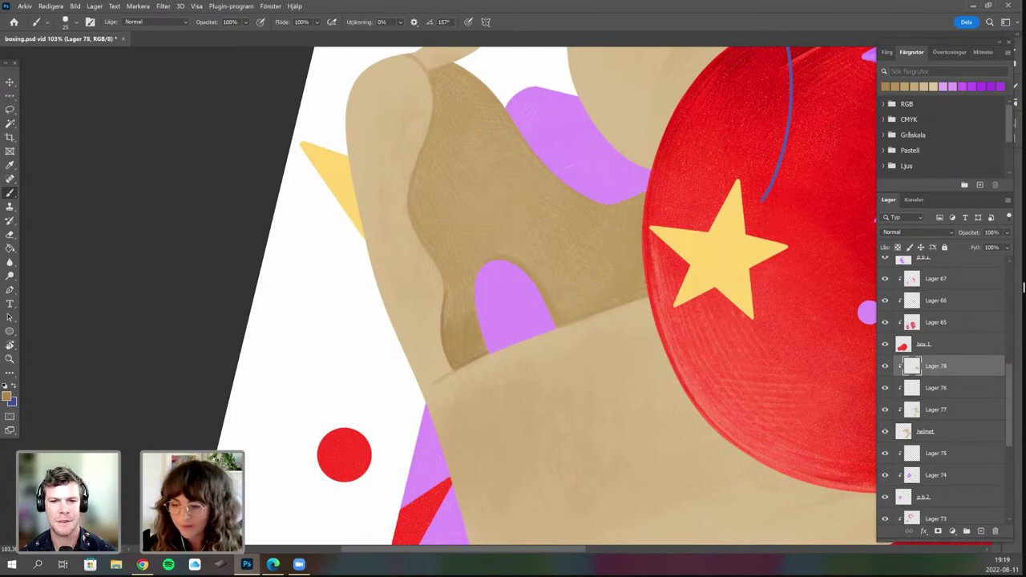
scroll(446, 296, down, 1)
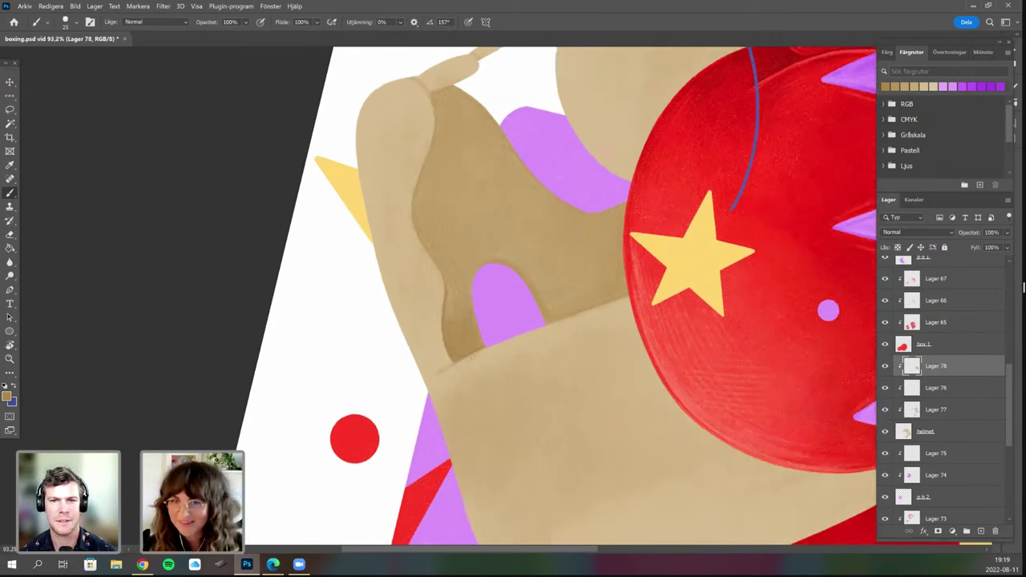
Build up hatched darker tan shading along the inner section's wavy edge down to the strap.
drag(501, 347, 475, 389)
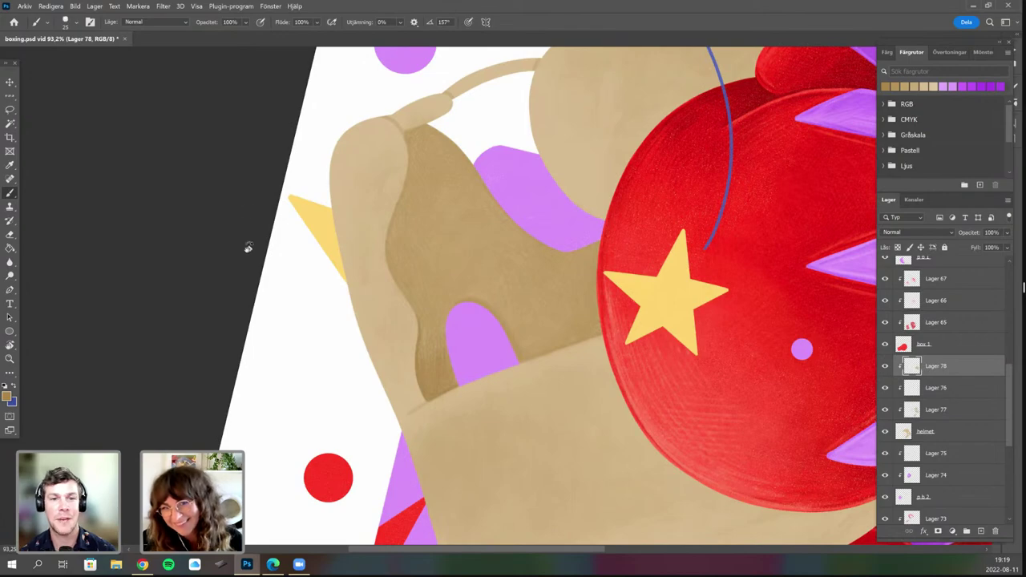
mouse_move(305, 327)
mouse_down()
mouse_move(507, 419)
mouse_move(482, 388)
mouse_move(528, 308)
mouse_up()
scroll(522, 276, up, 2)
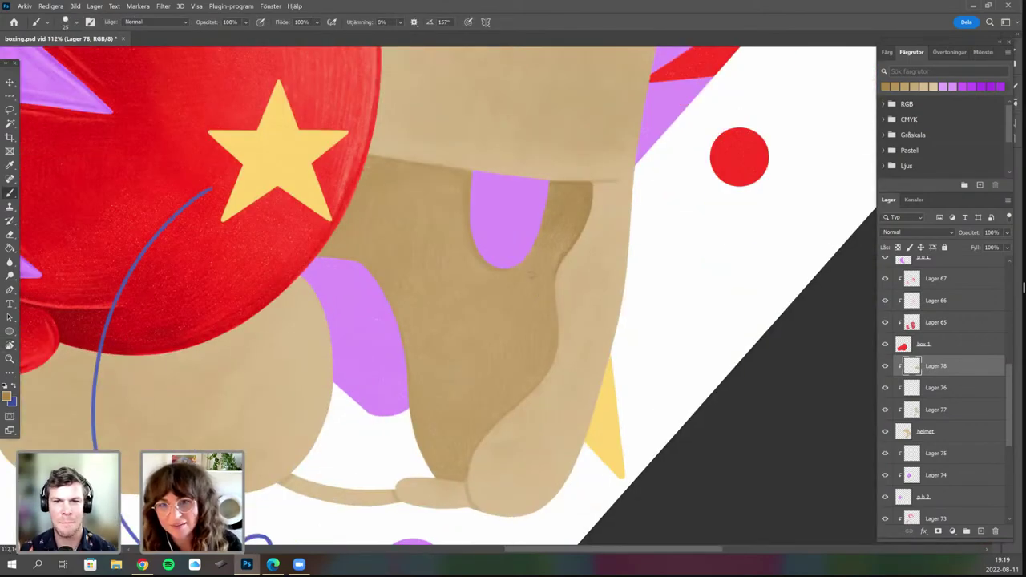
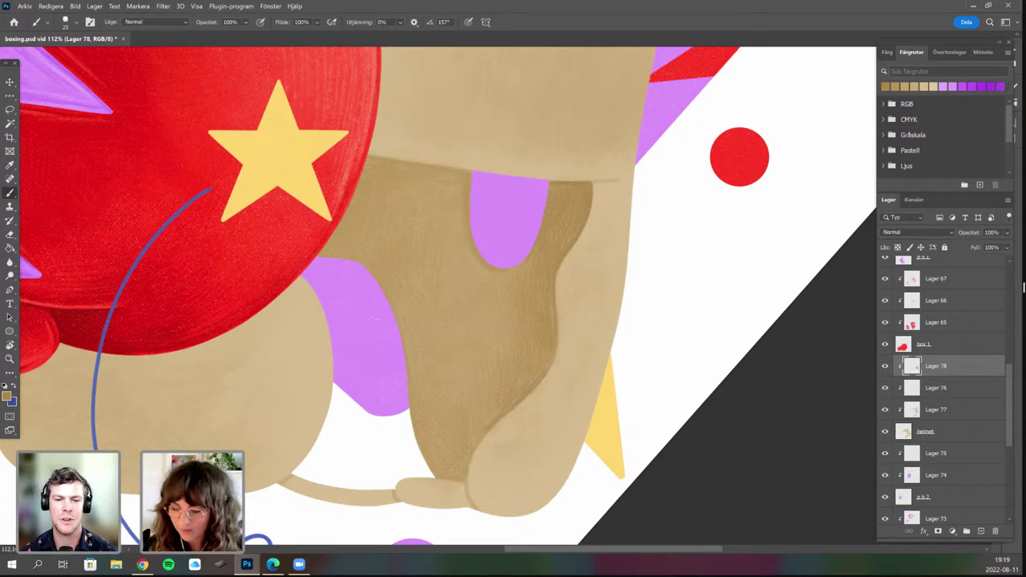
key(r)
drag(517, 425, 557, 408)
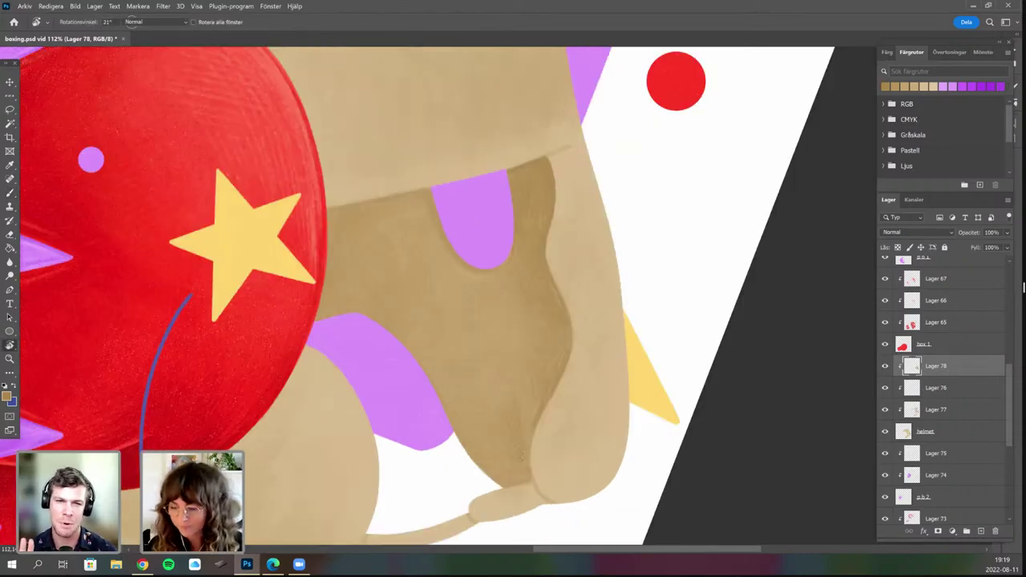
key(b)
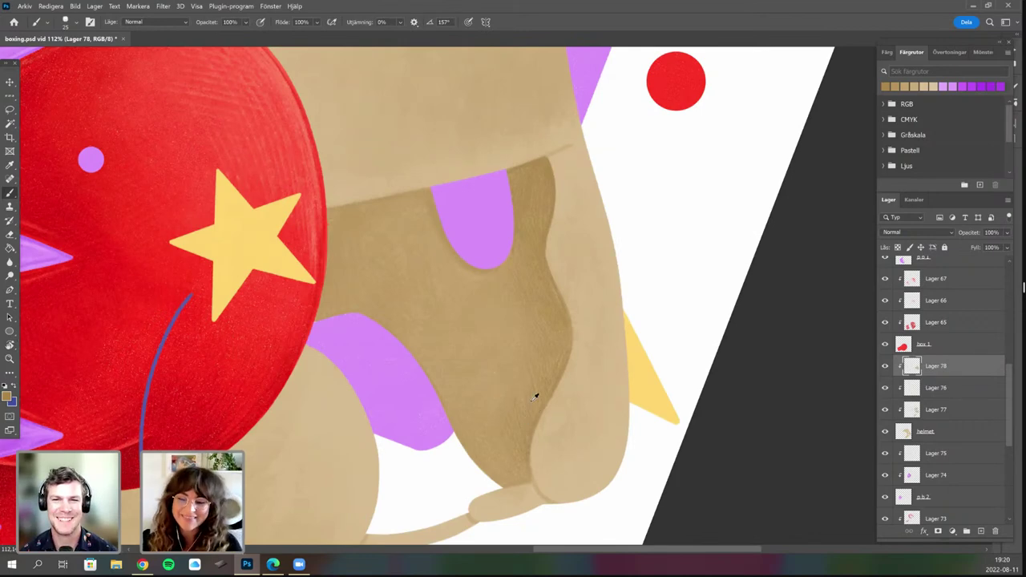
drag(536, 394, 502, 415)
Show Lager 62 to view the whole illustration in greyscale and reset the canvas rotation to 0°.
scroll(531, 400, down, 2)
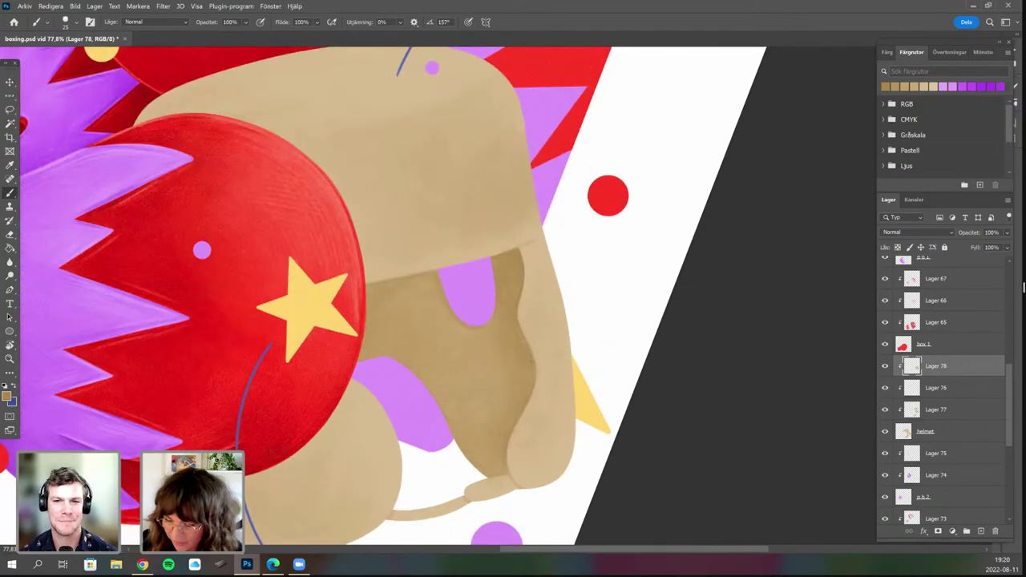
scroll(537, 357, down, 2)
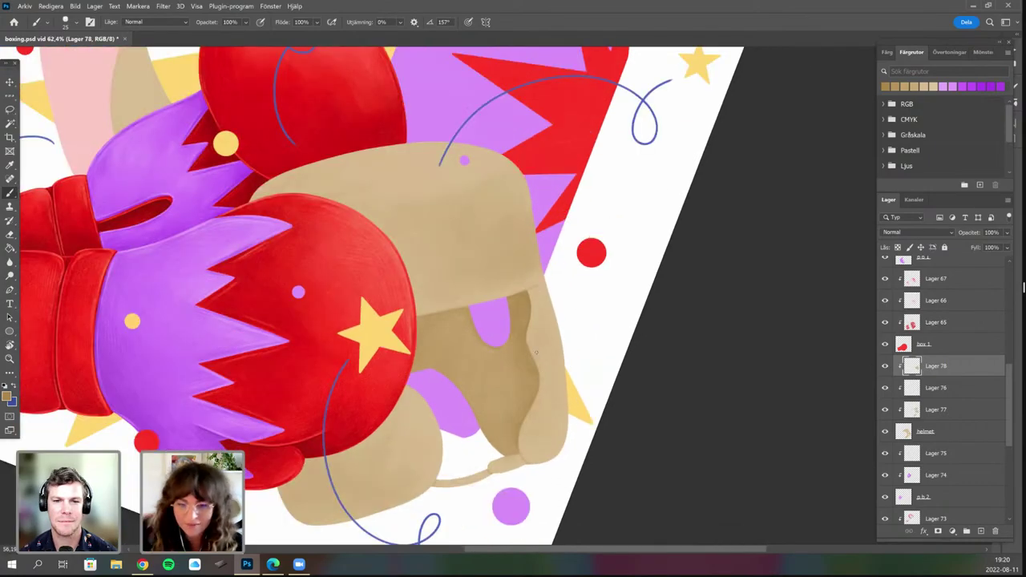
scroll(499, 419, down, 3)
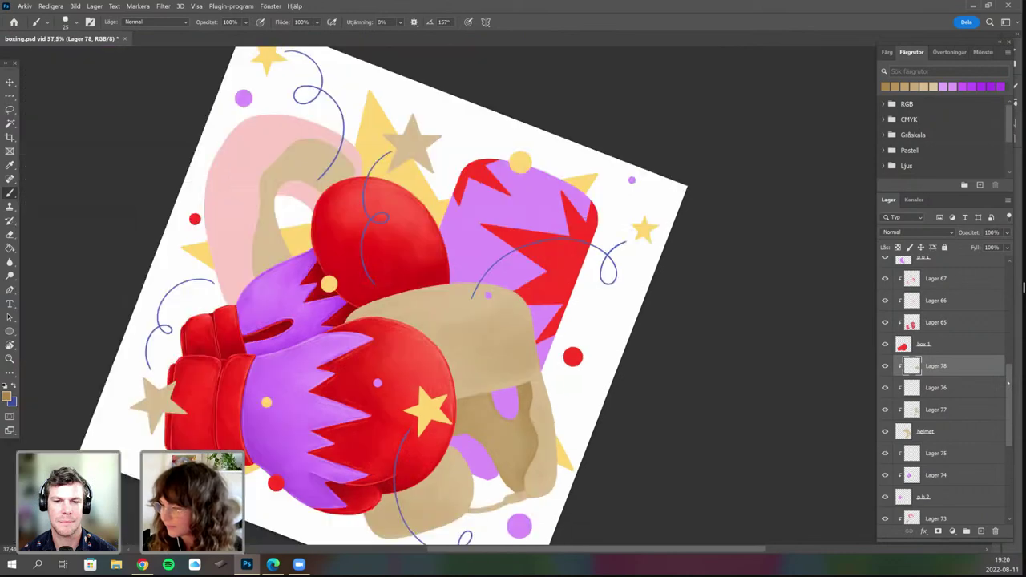
drag(1007, 383, 1008, 266)
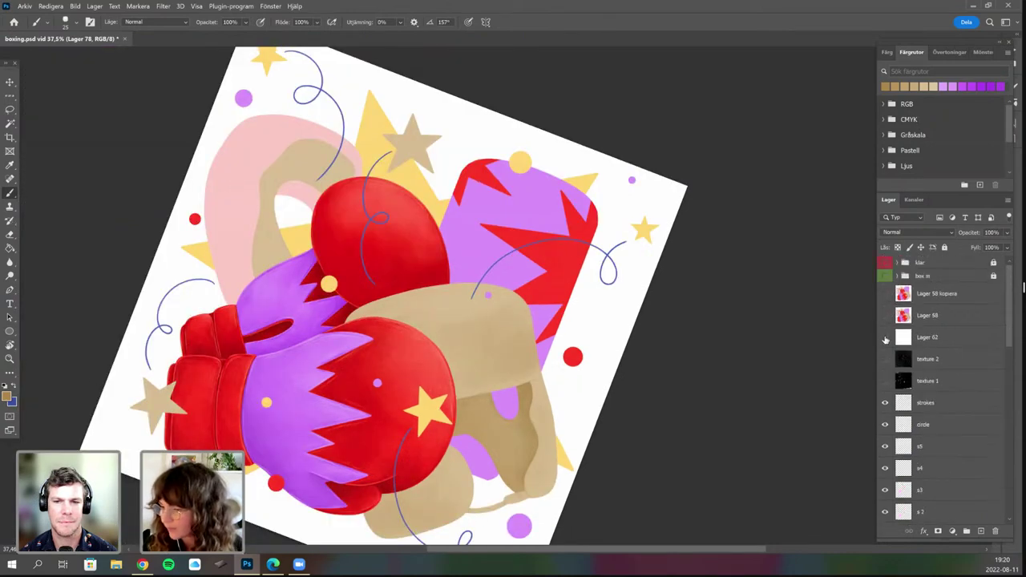
click(885, 336)
drag(502, 371, 511, 368)
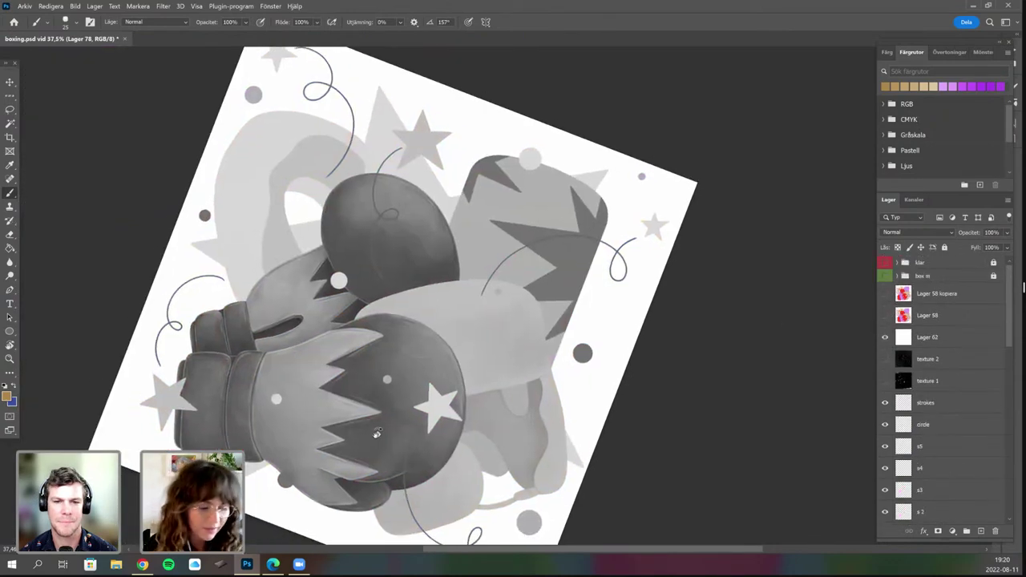
key(r)
mouse_move(307, 453)
mouse_down()
mouse_move(374, 494)
mouse_move(389, 489)
mouse_up()
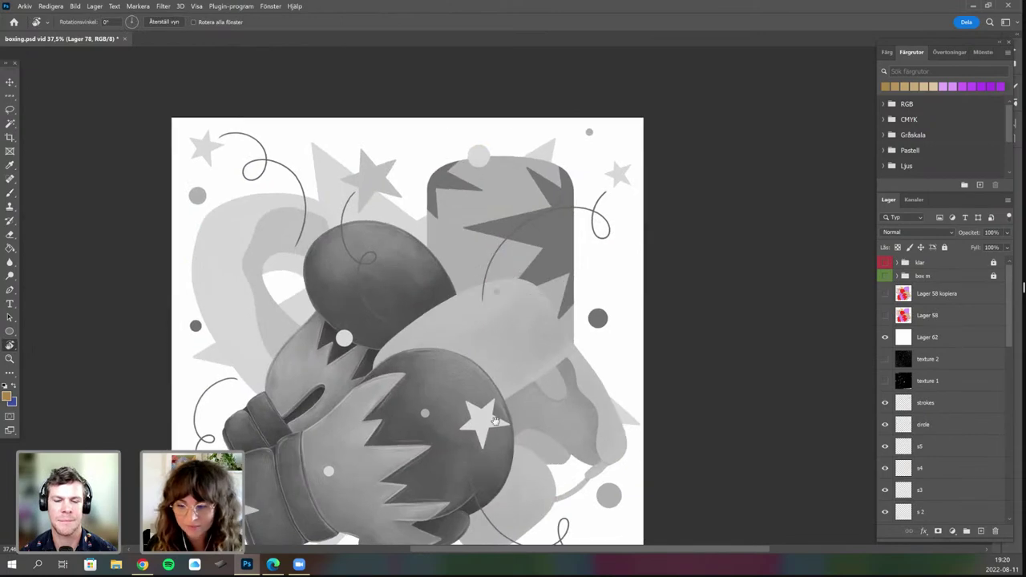
drag(495, 421, 529, 395)
key(b)
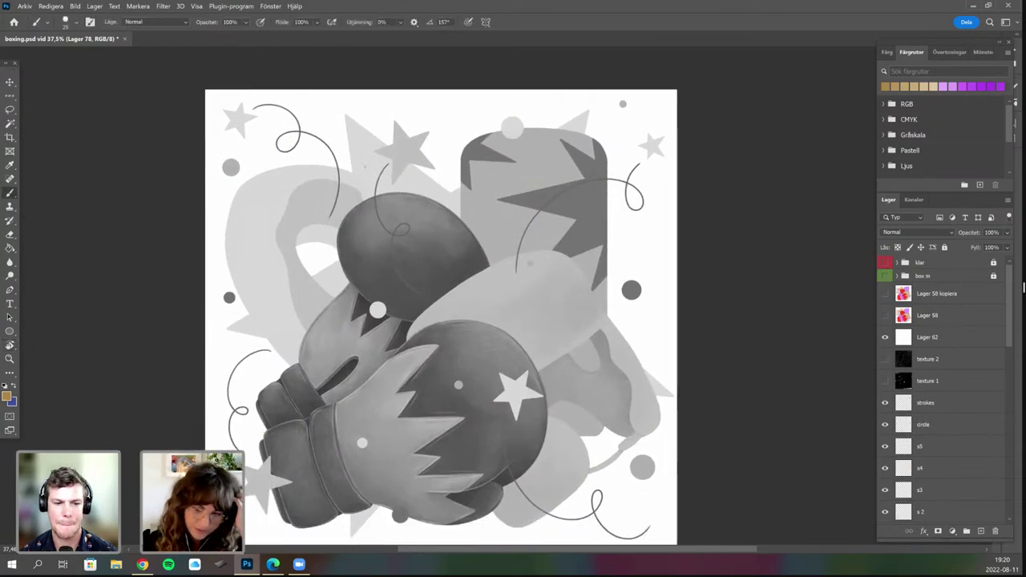
Examine the greyscale values of the gloves and helmet up close, and hide Lager 62.
scroll(368, 215, up, 1)
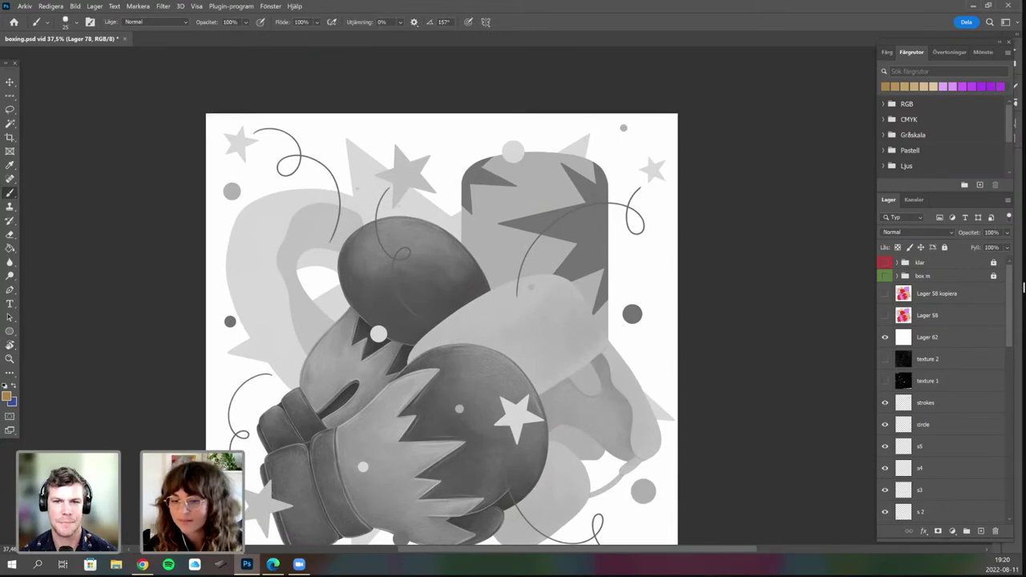
scroll(394, 263, up, 2)
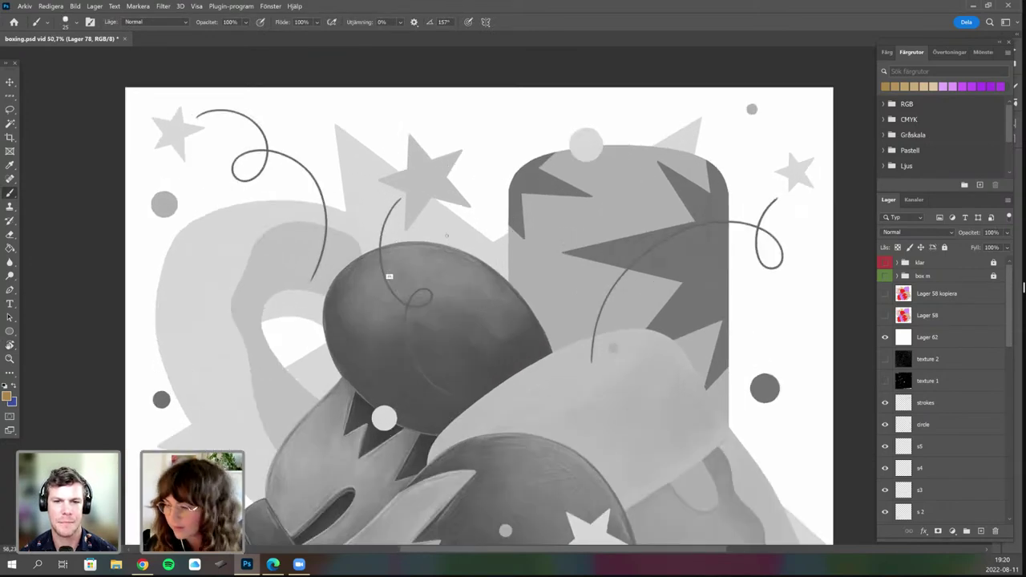
scroll(389, 276, up, 1)
click(885, 337)
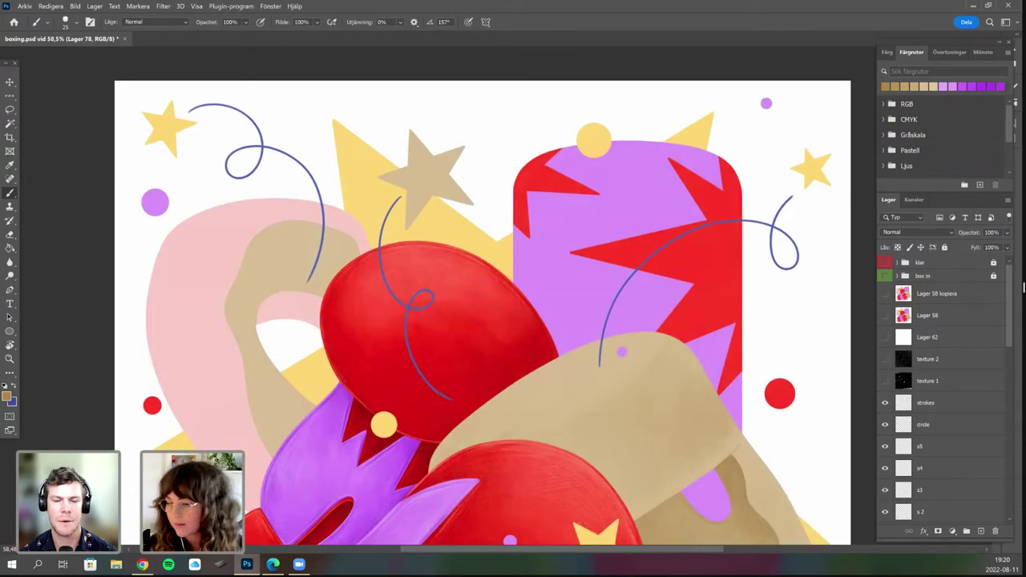
Examine the full-colour illustration at several zoom levels and canvas rotations to compare the helmet with the gloves.
drag(677, 385, 632, 308)
scroll(551, 299, down, 3)
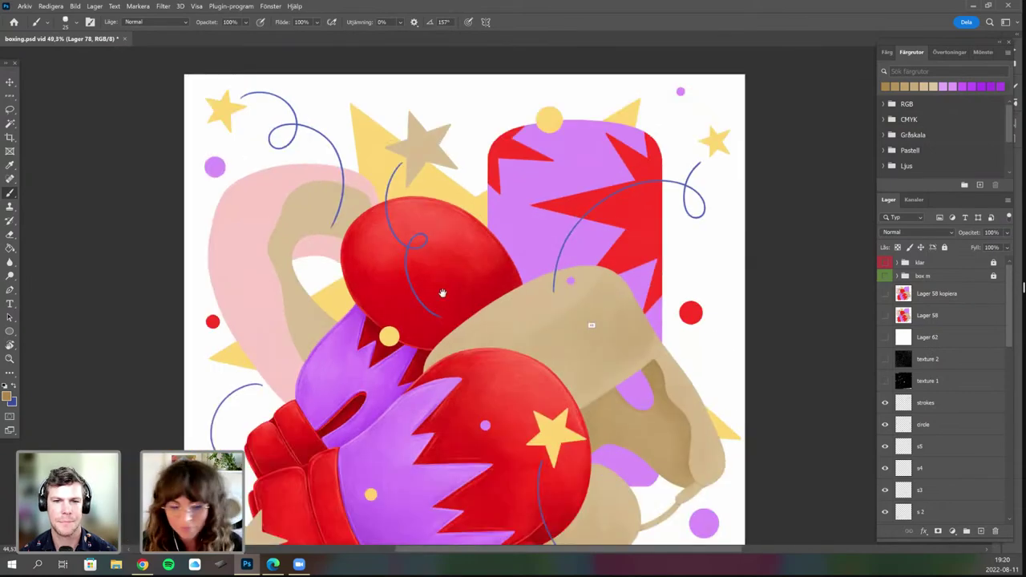
drag(383, 400, 423, 474)
key(r)
drag(384, 232, 396, 215)
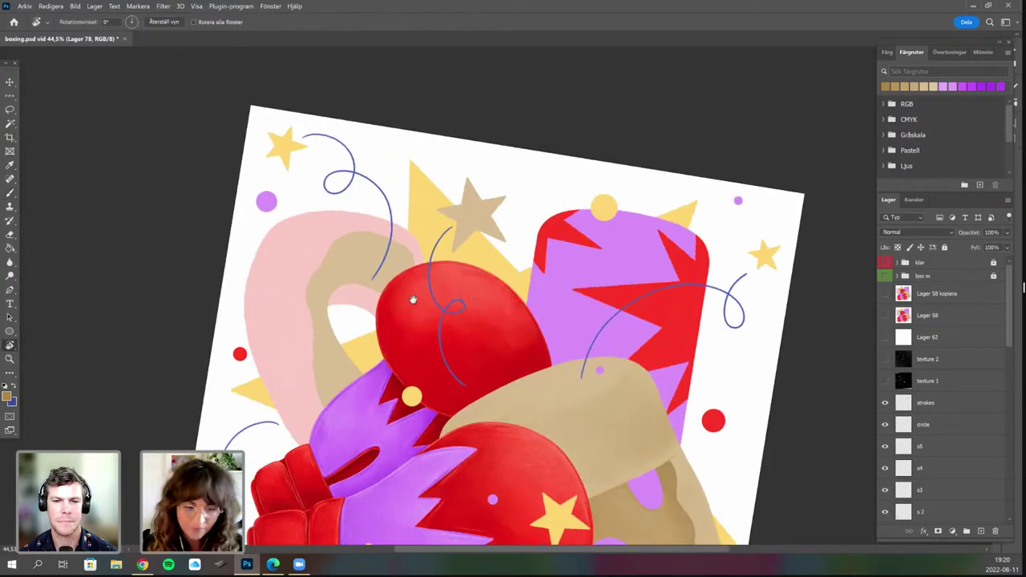
key(b)
drag(415, 300, 410, 326)
scroll(410, 325, down, 1)
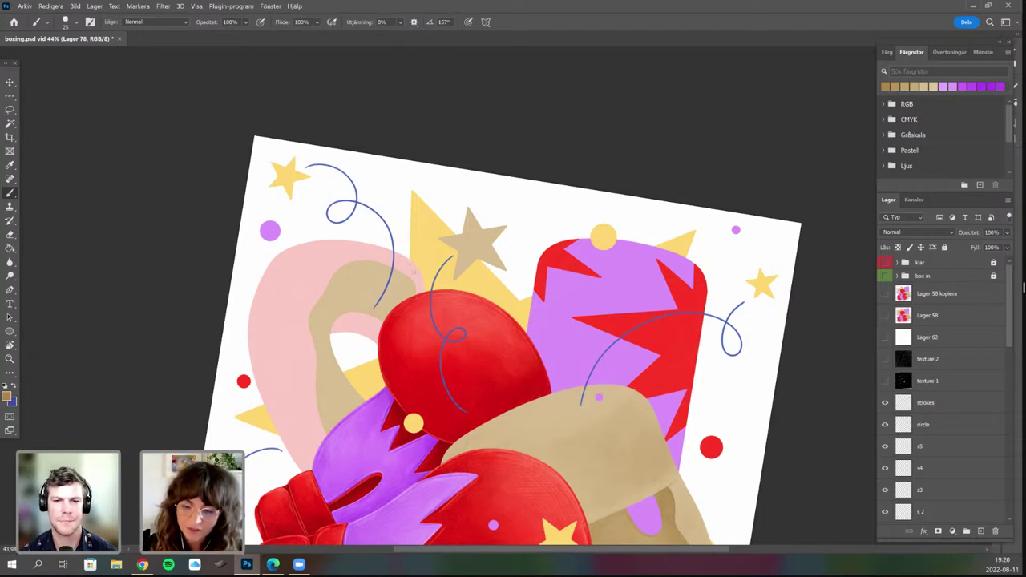
scroll(415, 271, up, 2)
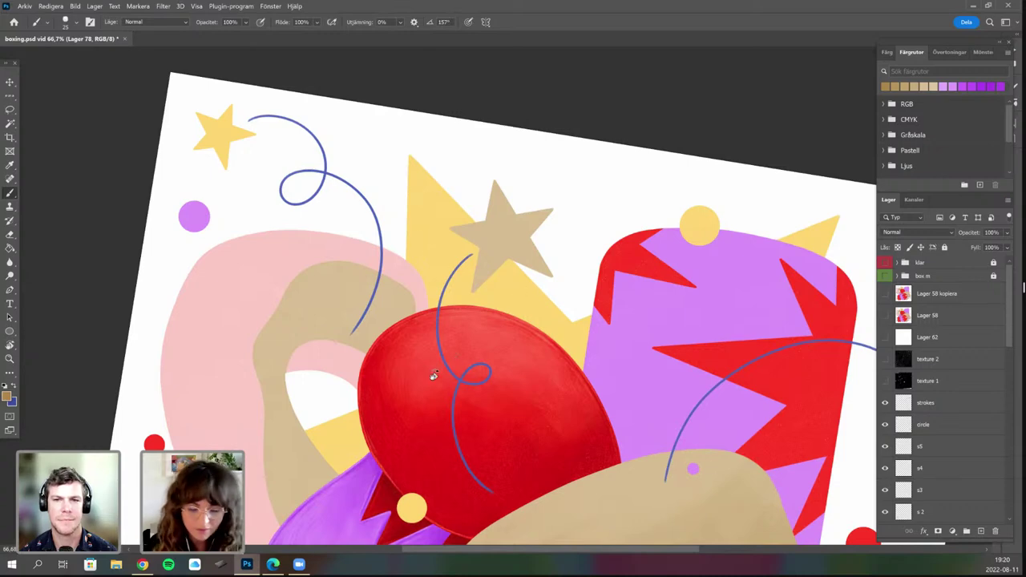
drag(399, 414, 446, 386)
scroll(446, 386, down, 4)
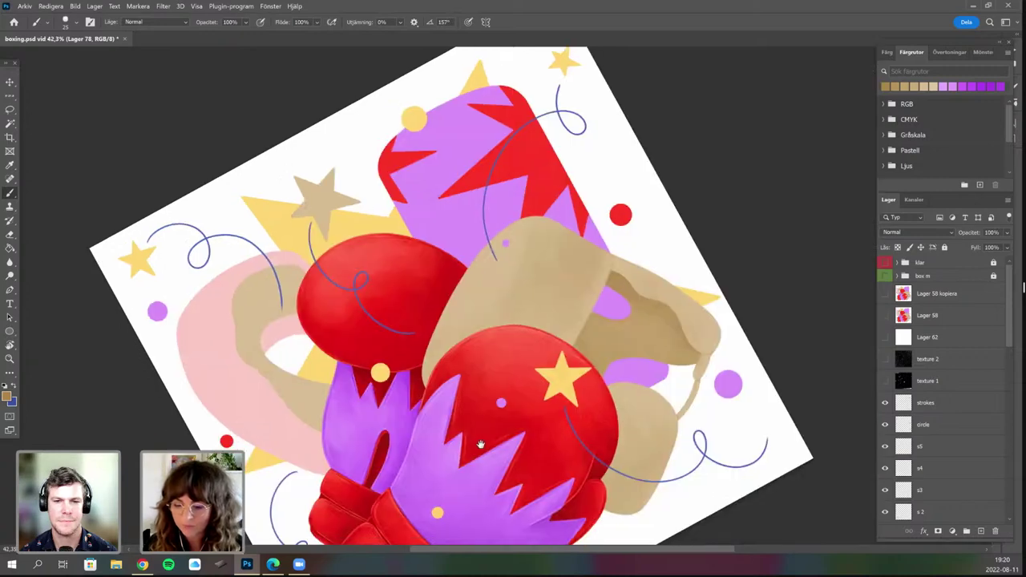
drag(591, 340, 581, 340)
Brush darker tan shading around the rounded end of the purple ear opening and hatch the inner section beside its wavy edge.
scroll(583, 337, up, 1)
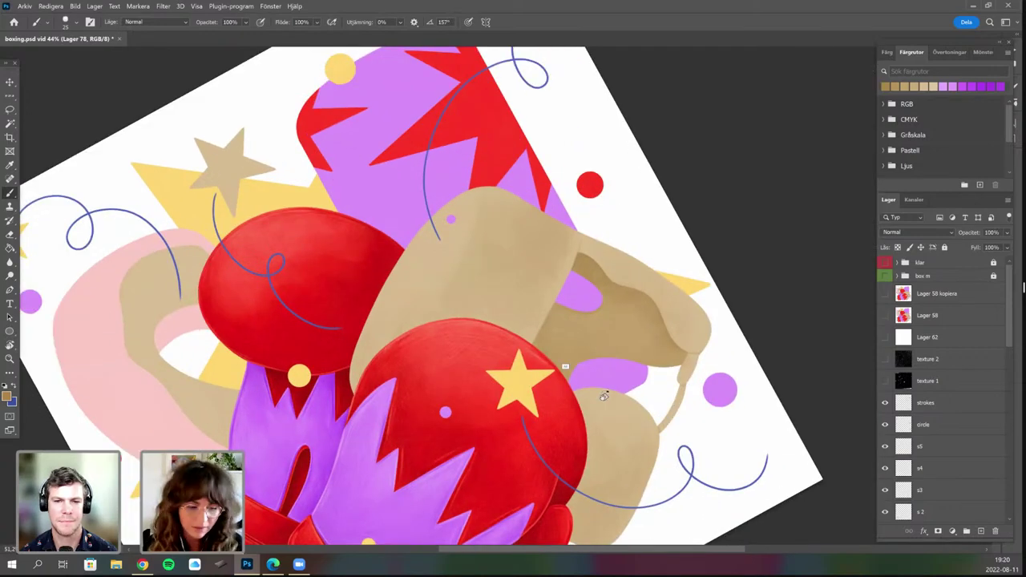
scroll(505, 457, up, 1)
drag(511, 345, 520, 340)
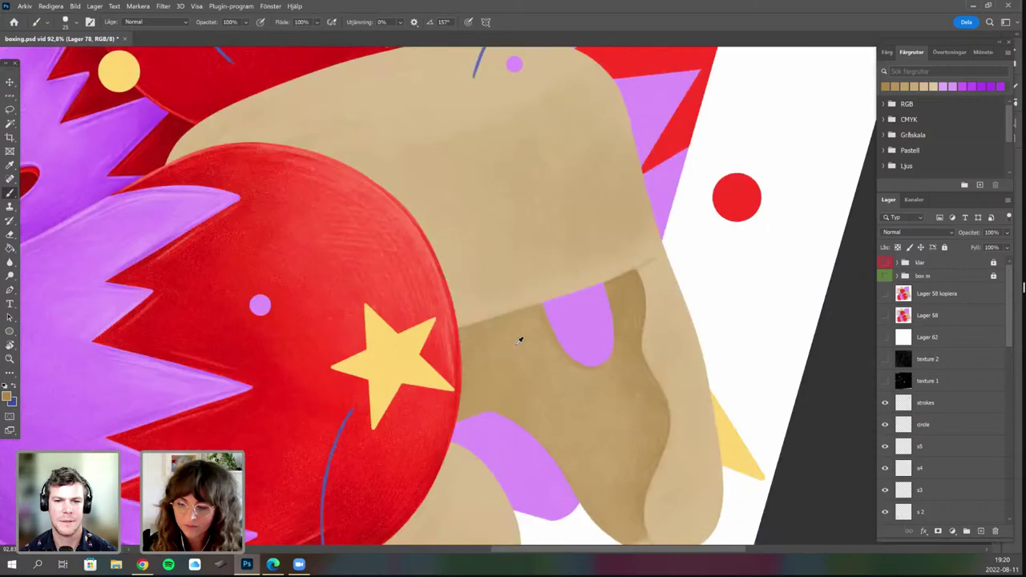
scroll(500, 335, up, 1)
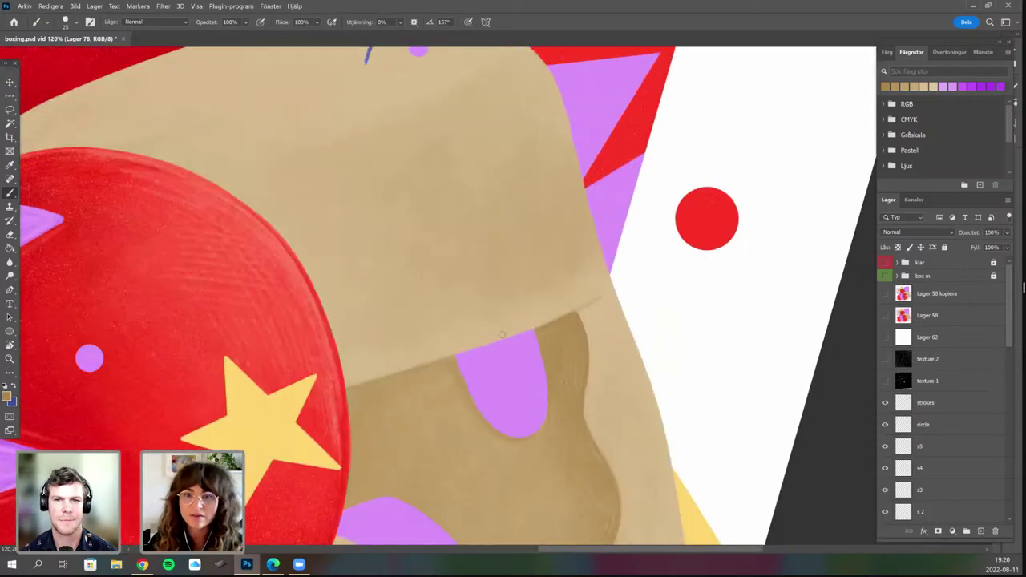
drag(502, 463, 477, 409)
drag(532, 389, 537, 381)
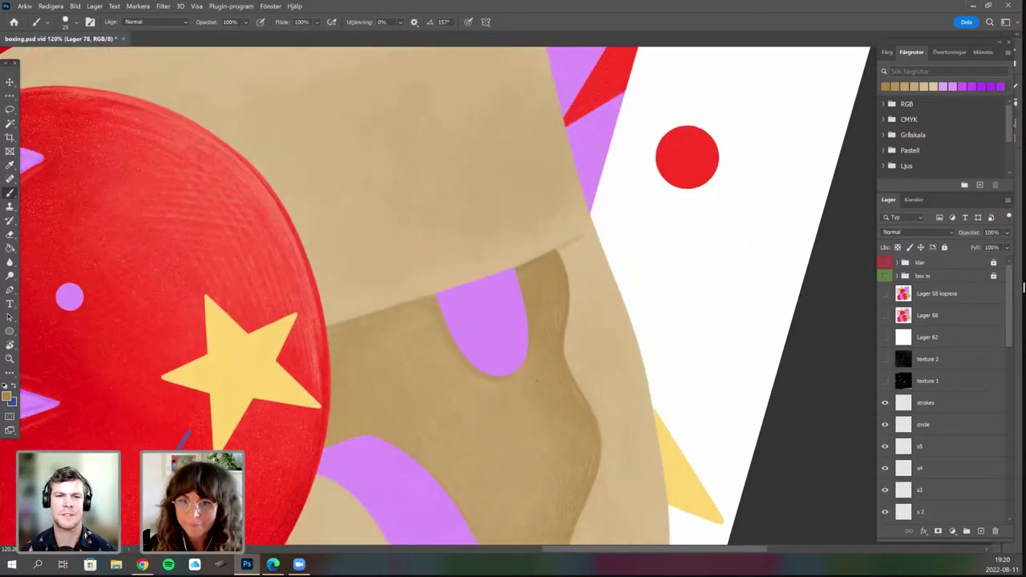
scroll(561, 384, down, 2)
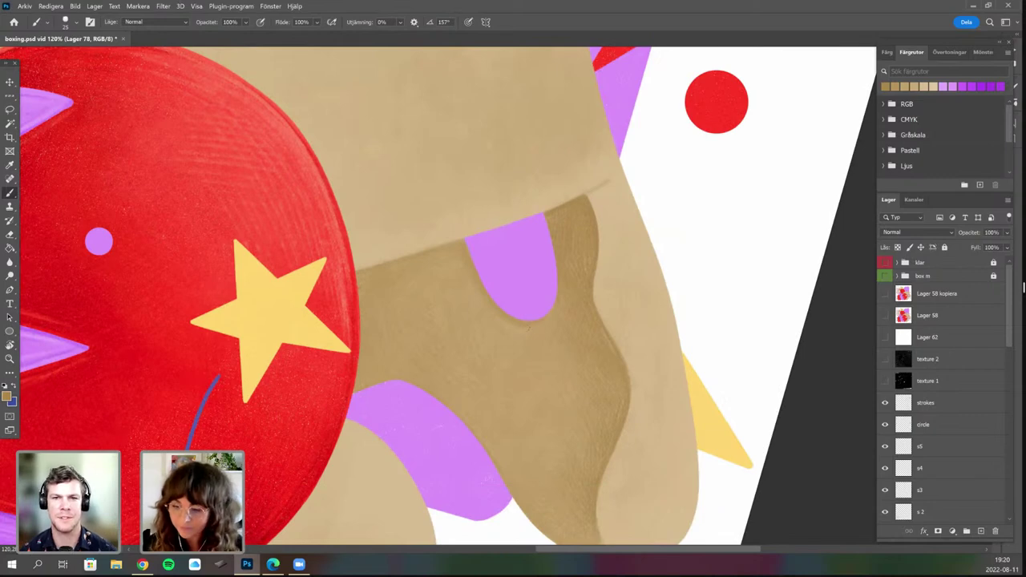
scroll(438, 300, down, 1)
scroll(536, 332, down, 1)
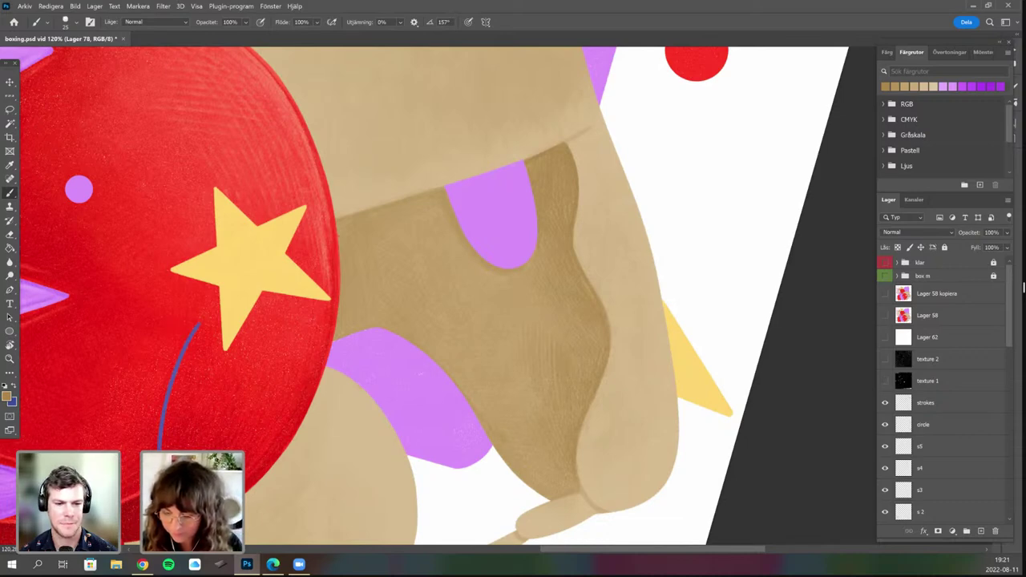
Darken the seam where the helmet's inner section meets the wide outer panel with a tan stroke from the glove to the ear opening.
key(r)
drag(569, 391, 421, 391)
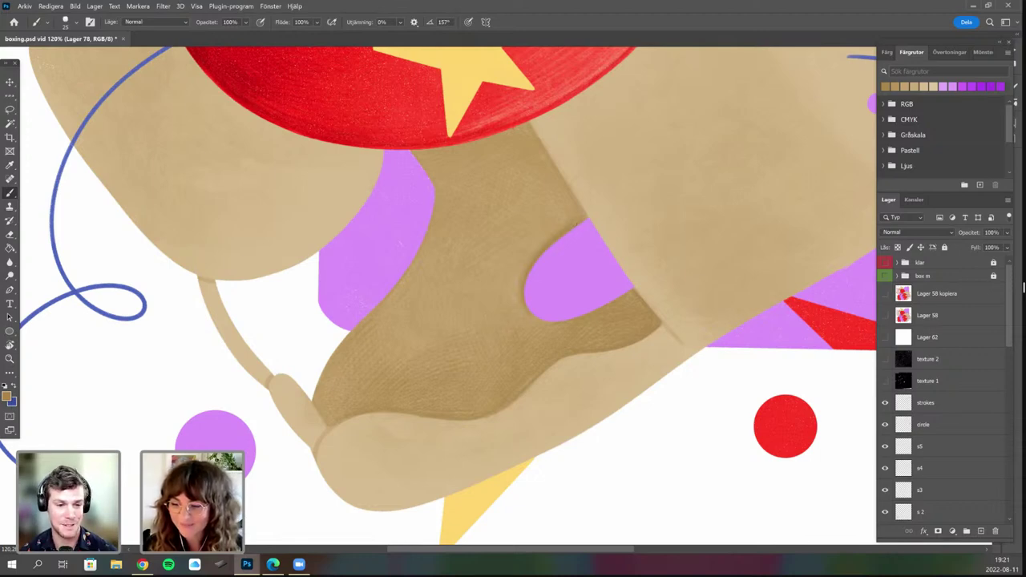
key(r)
drag(525, 397, 449, 389)
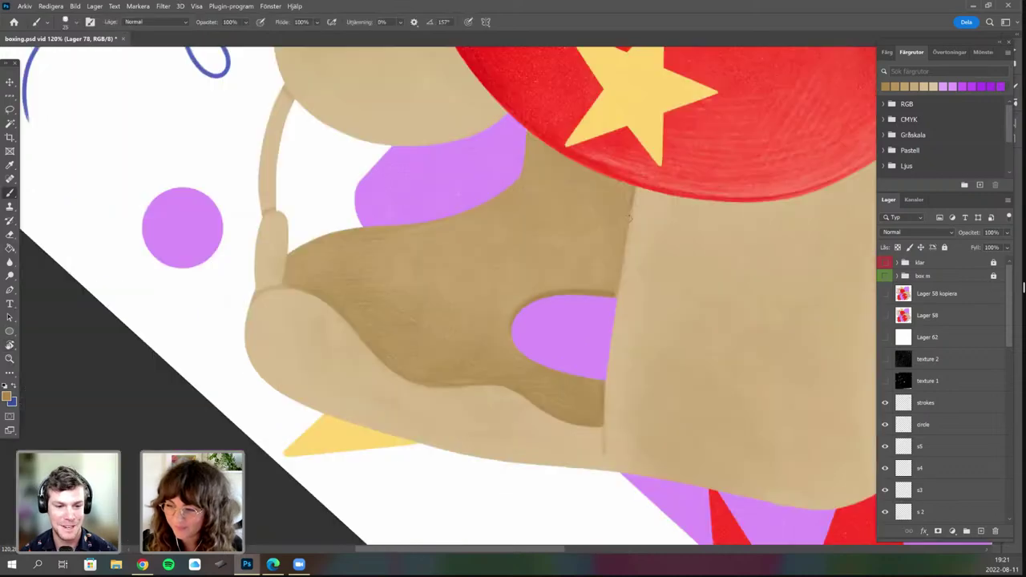
drag(630, 208, 612, 312)
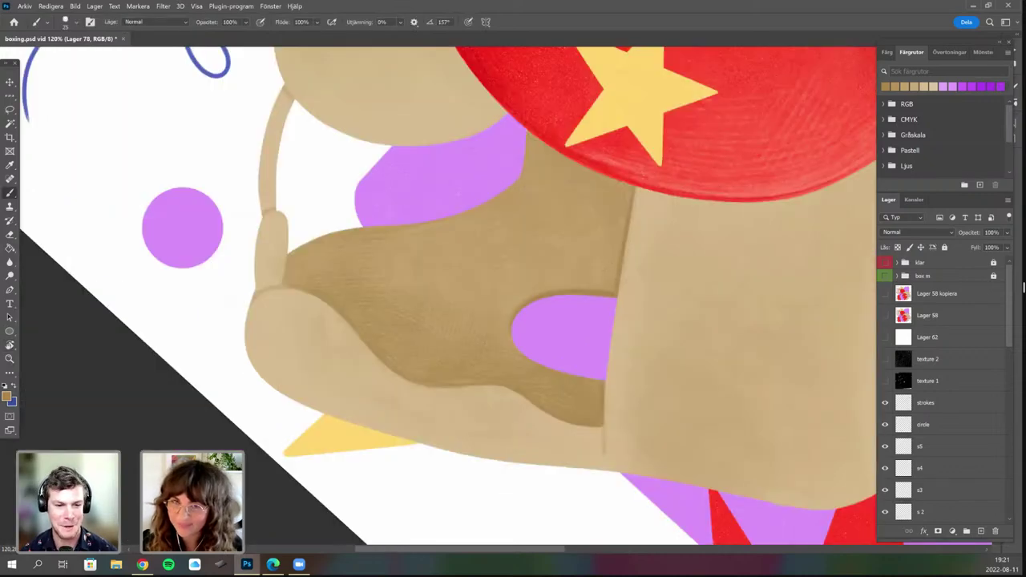
key(space)
drag(624, 319, 532, 377)
key(space)
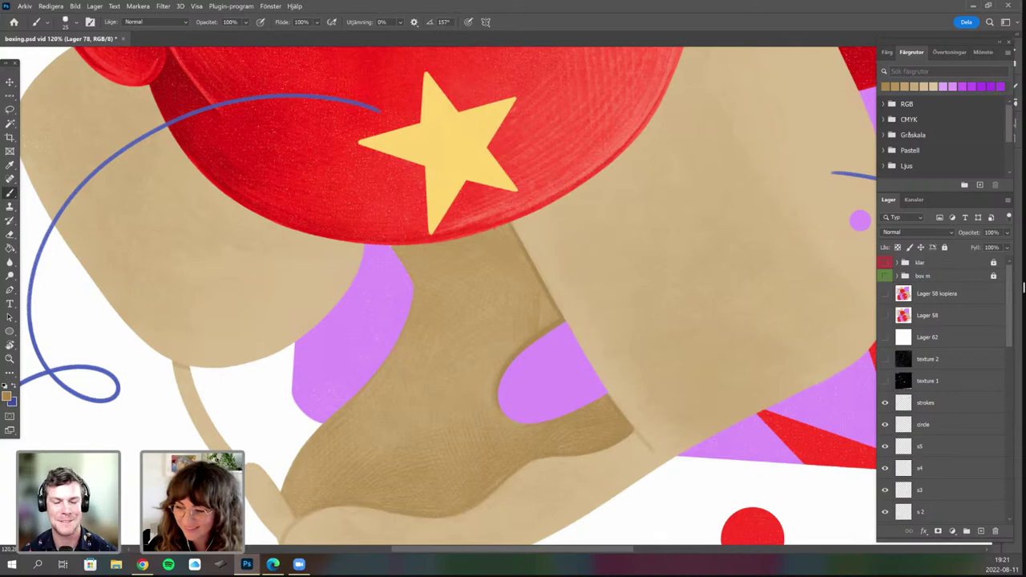
Deepen the hatched tan shading in the corner between the seam and the purple ear opening.
key(r)
drag(477, 385, 430, 367)
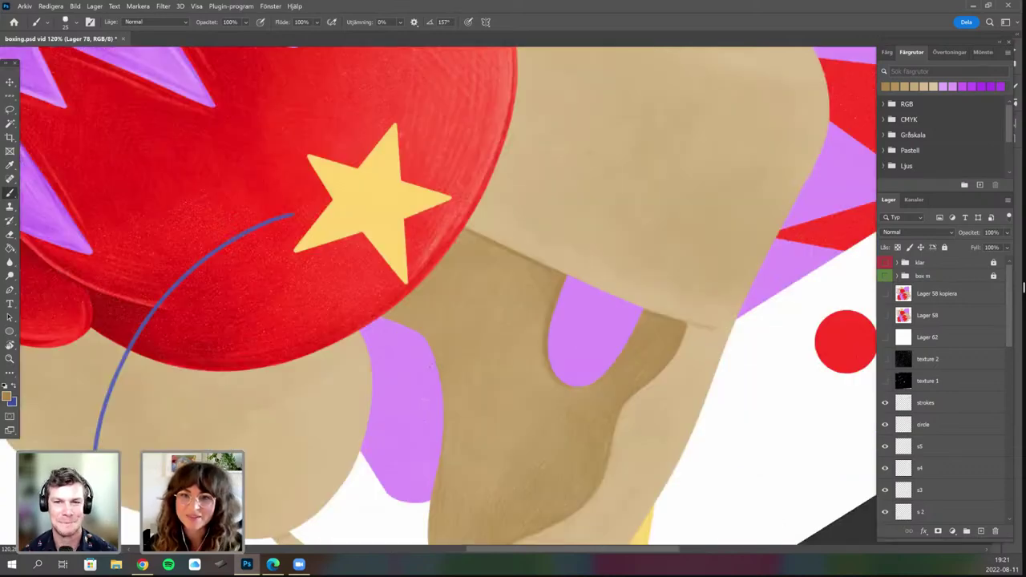
drag(493, 412, 371, 455)
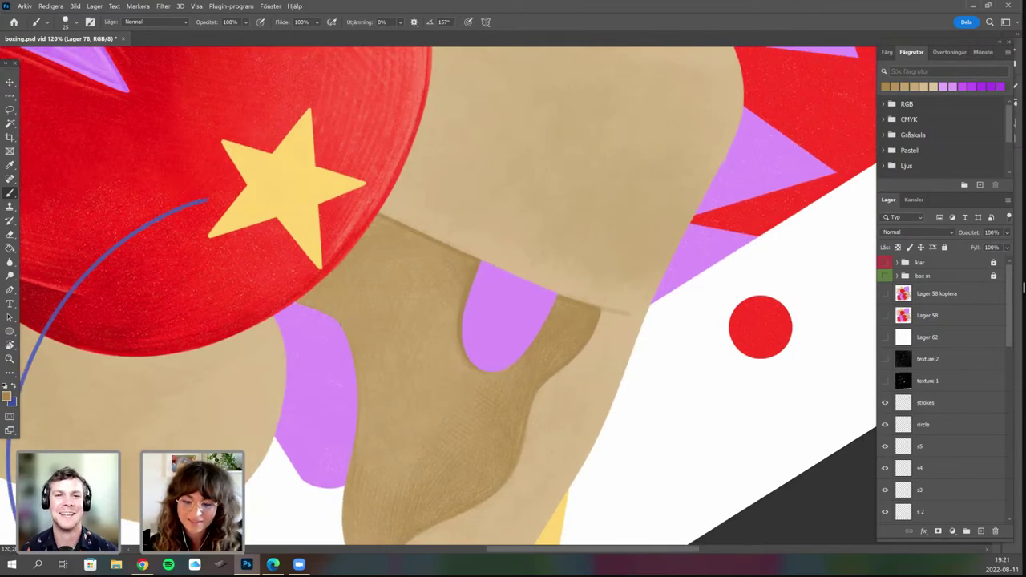
key(r)
drag(338, 385, 321, 351)
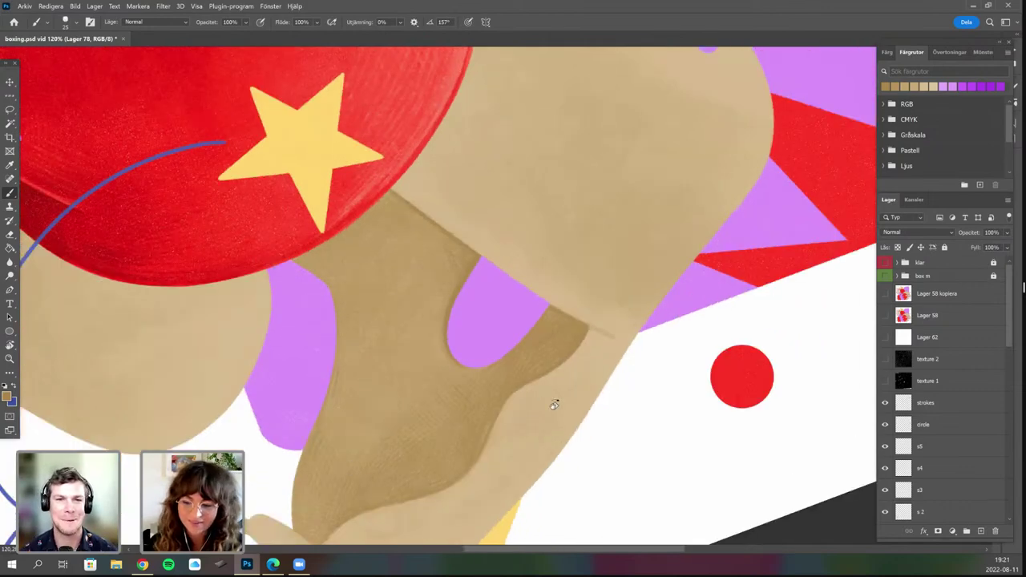
key(r)
mouse_move(458, 466)
mouse_down()
mouse_move(582, 455)
mouse_move(667, 293)
mouse_up()
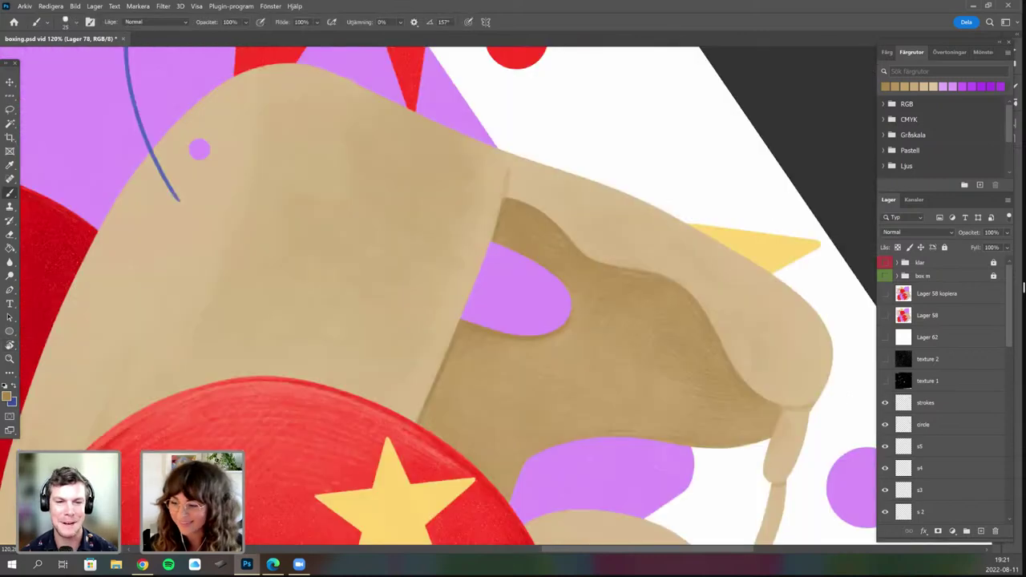
key(r)
drag(645, 360, 656, 263)
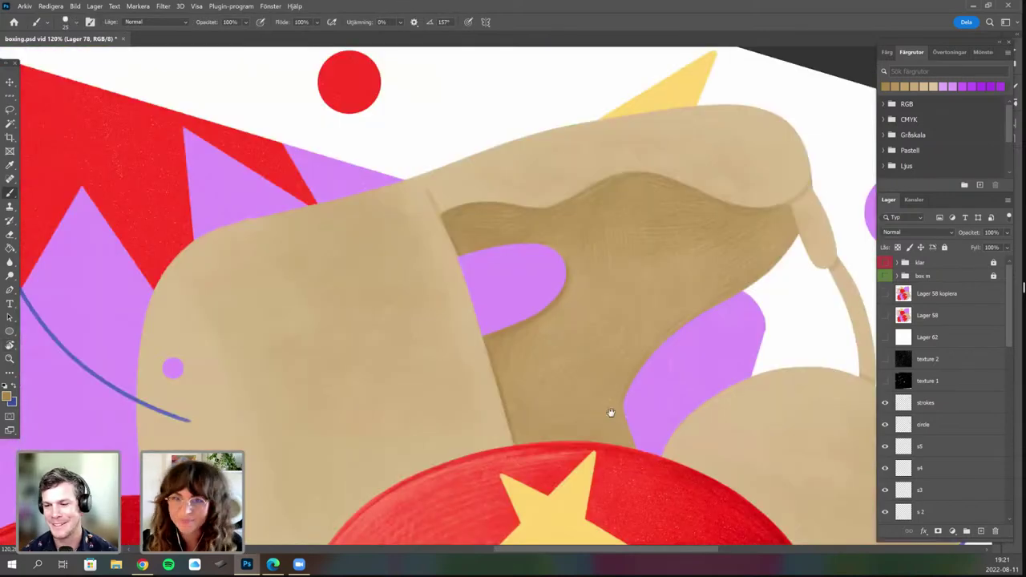
Draw a thin darker fold line across the narrow part of the inner section next to the star-decorated glove.
key(space)
drag(471, 403, 444, 389)
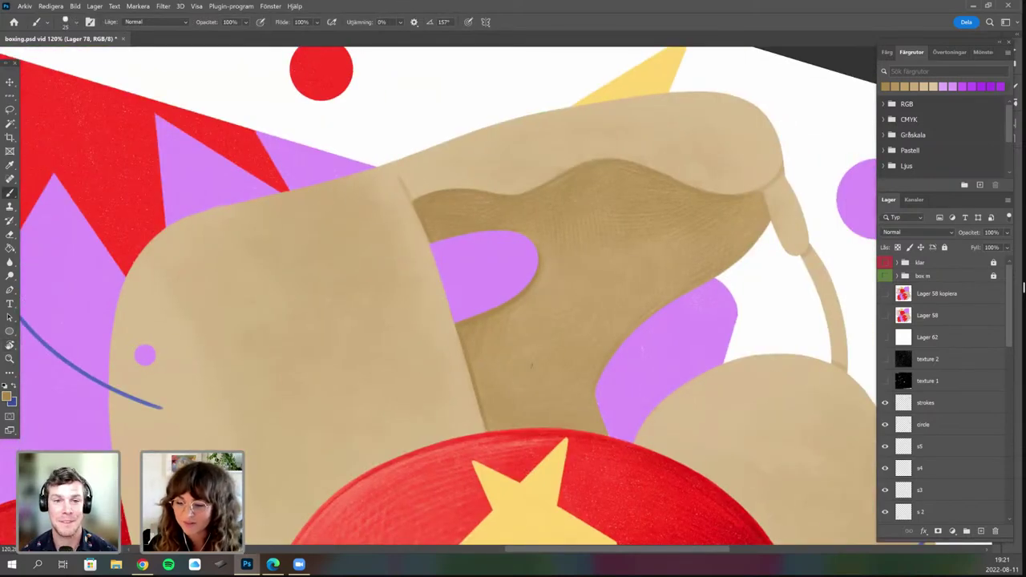
key(space)
drag(521, 361, 474, 328)
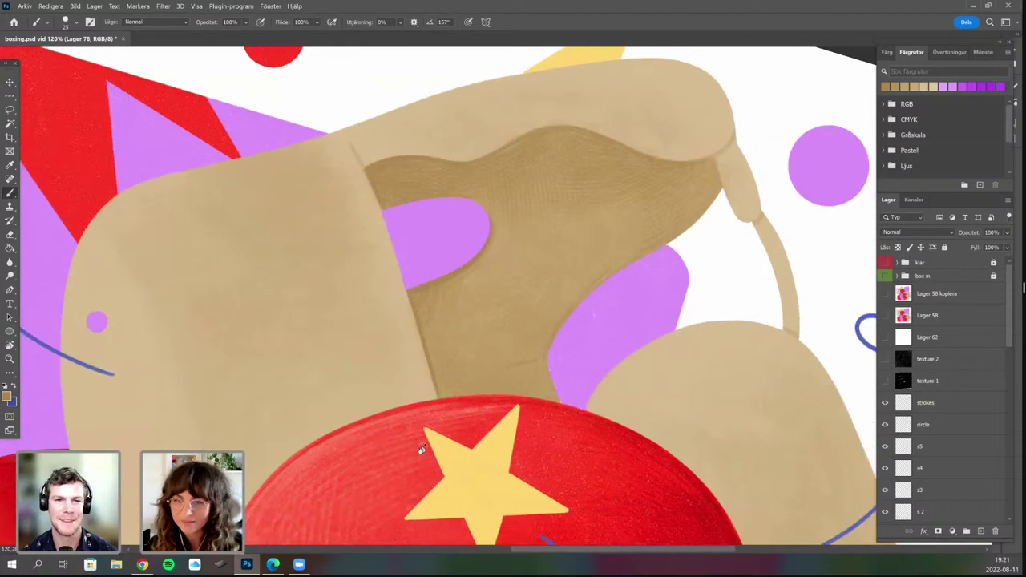
key(r)
drag(423, 449, 333, 409)
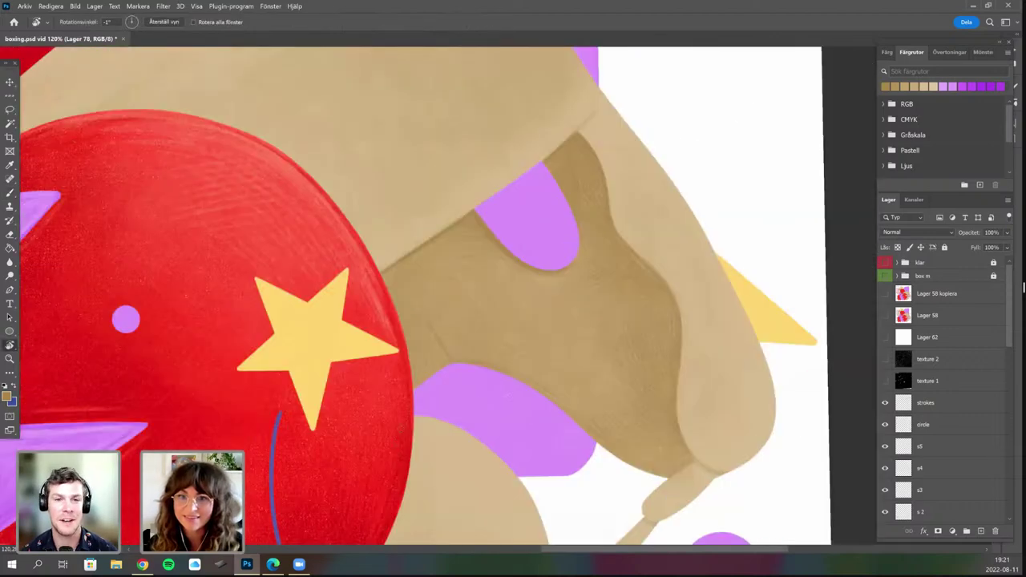
Shade the small area between the fold line and the red glove with darker tan strokes.
drag(507, 395, 487, 392)
key(b)
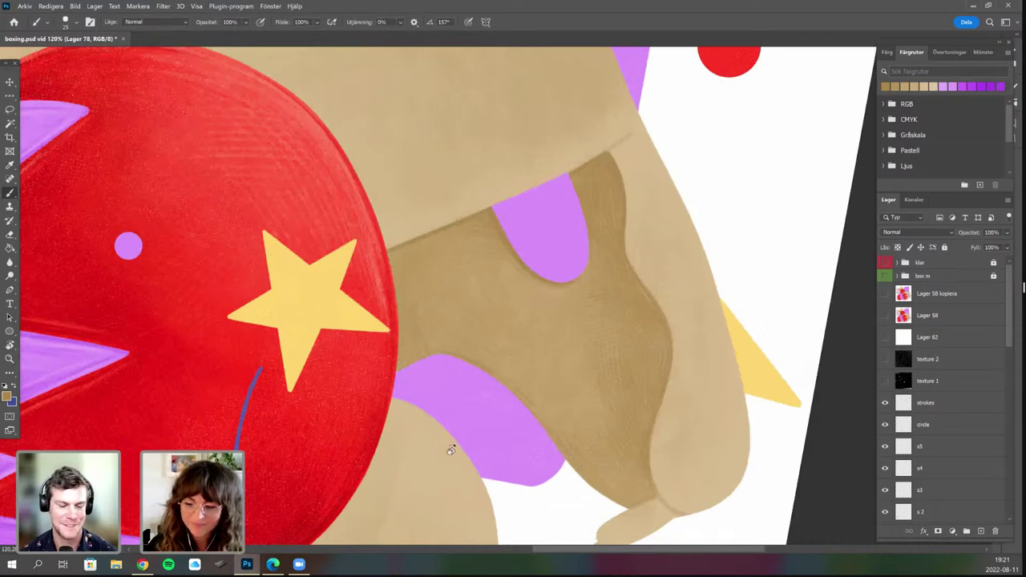
key(r)
mouse_move(592, 374)
mouse_down()
mouse_move(523, 175)
mouse_move(440, 186)
mouse_up()
key(b)
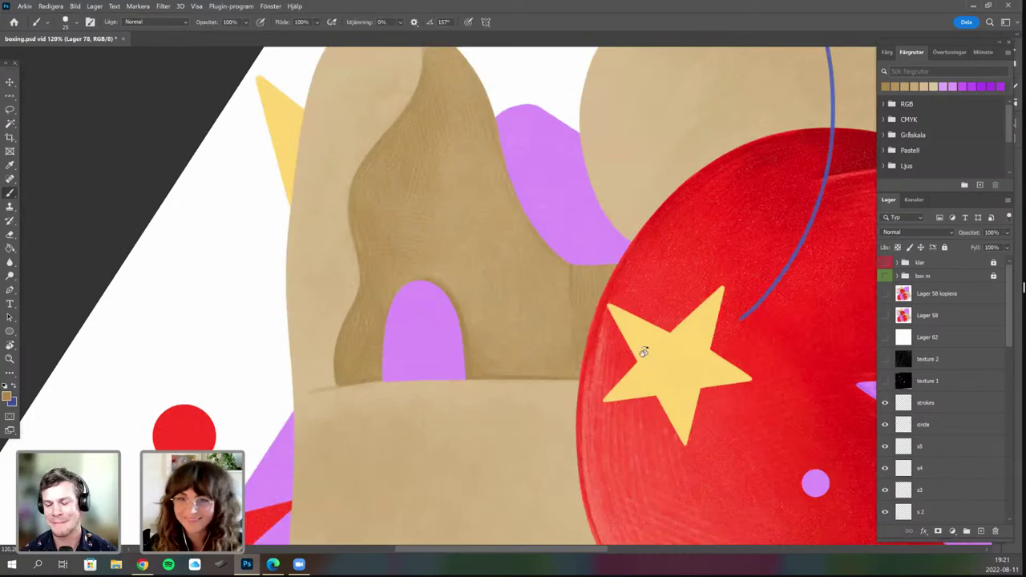
Hatch darker tan strokes across the middle of the inner section and along its edge beside the lower purple shape.
key(r)
drag(470, 433, 503, 409)
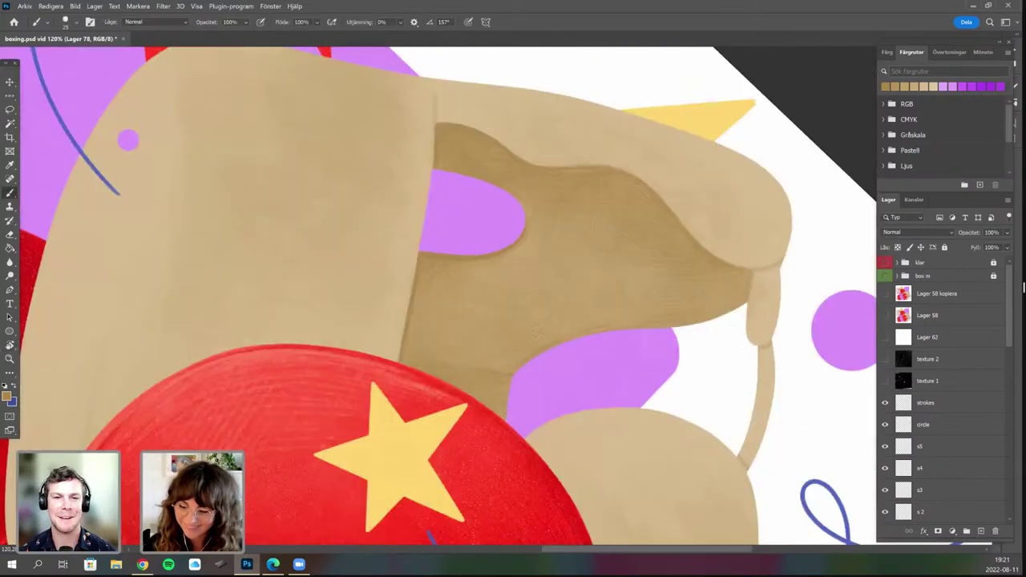
key(r)
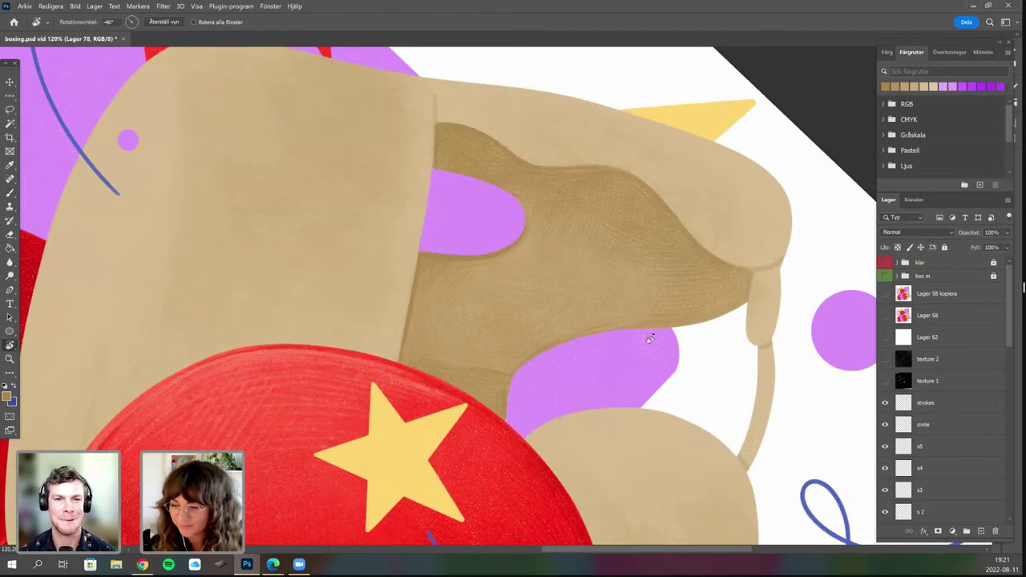
drag(650, 339, 509, 259)
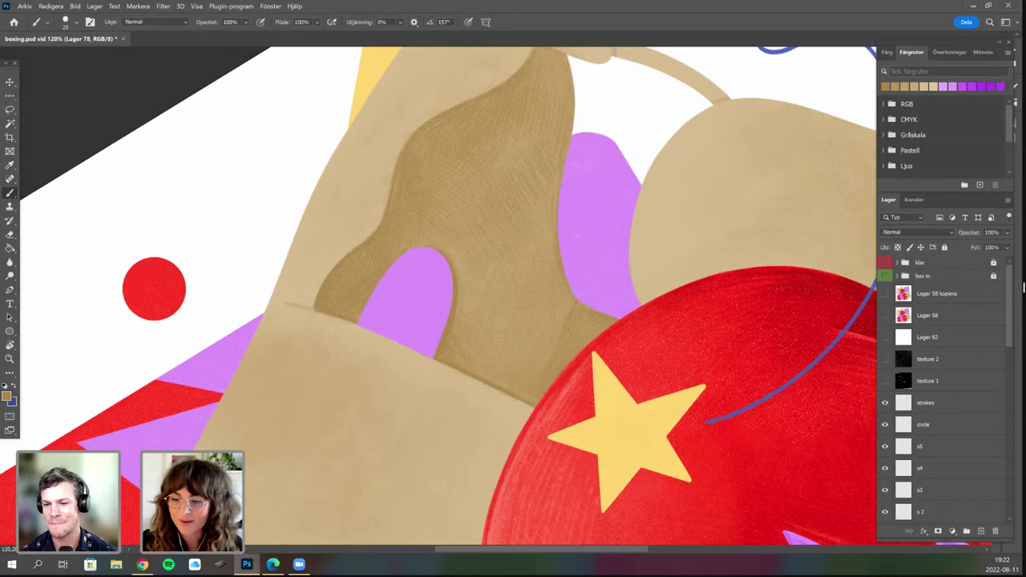
Examine the helmet's shaded inner section against the gloves at a lower zoom and several canvas rotations.
scroll(559, 231, down, 4)
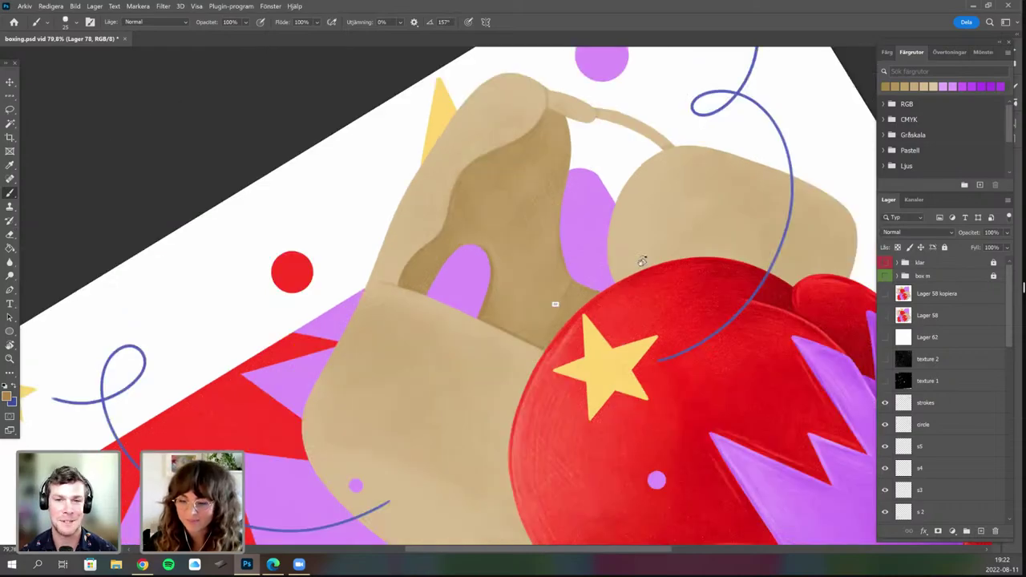
key(r)
drag(643, 263, 491, 349)
drag(525, 395, 572, 299)
key(b)
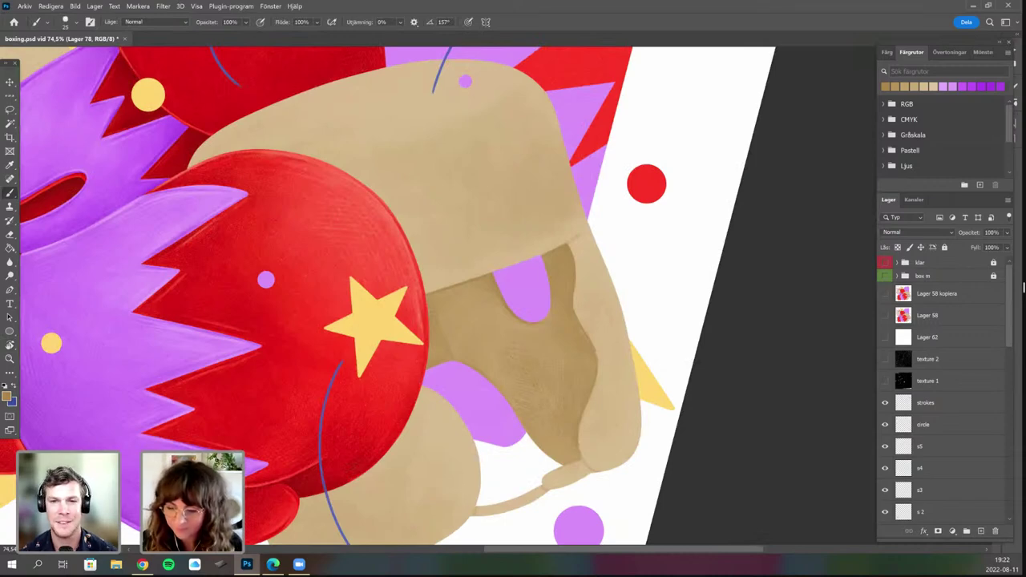
key(r)
drag(652, 285, 562, 200)
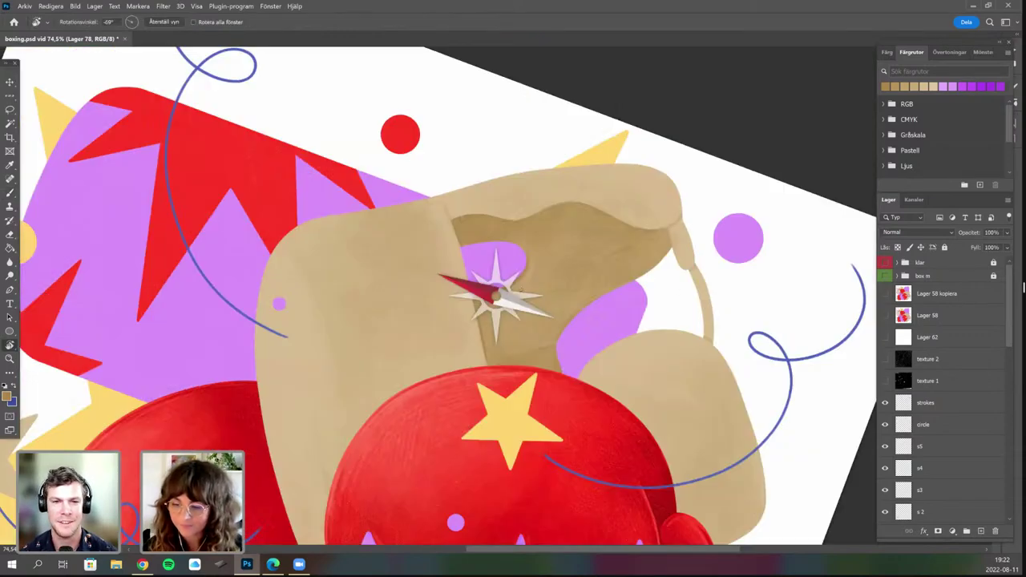
drag(545, 299, 532, 349)
key(b)
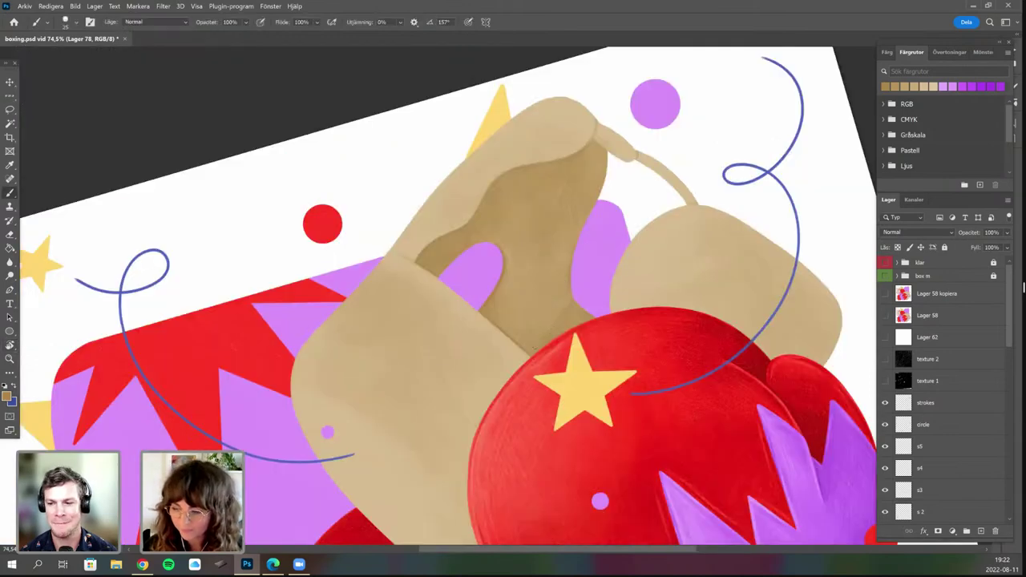
Refine the hatched shading on the inner section around the fold line and the seam beside the red glove.
scroll(533, 355, up, 2)
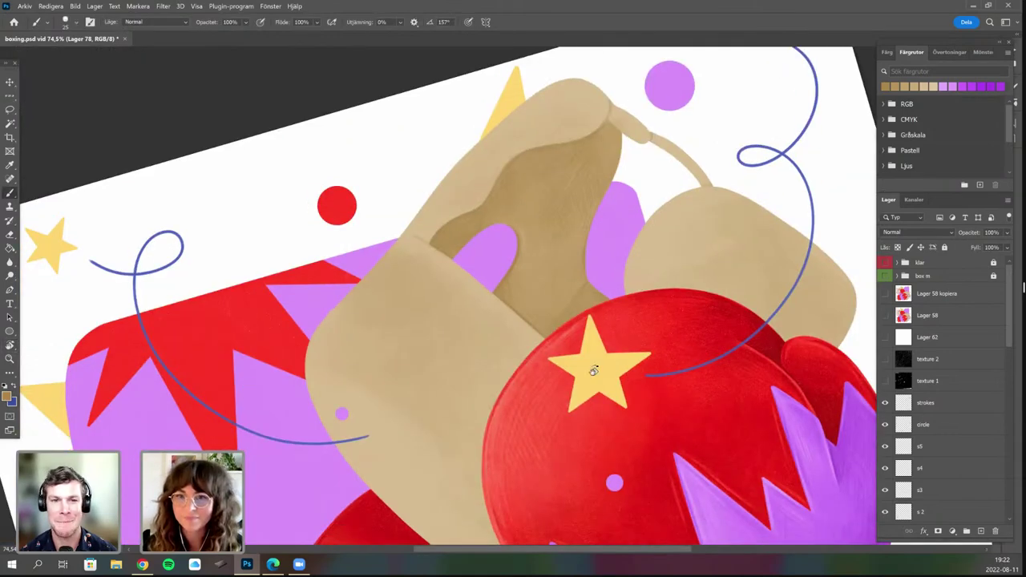
drag(530, 375, 467, 288)
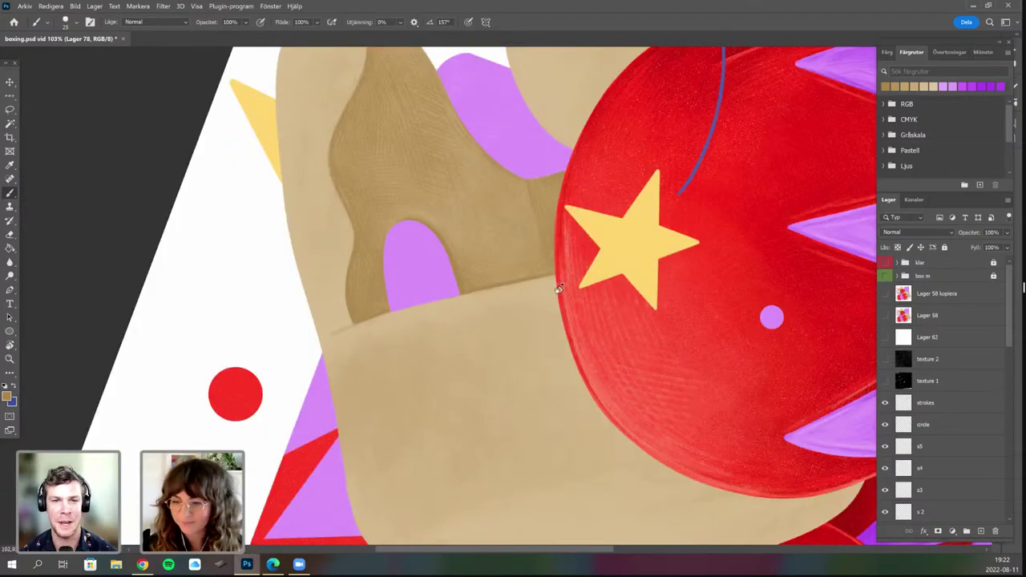
key(r)
mouse_move(470, 425)
mouse_down()
mouse_move(434, 415)
mouse_move(378, 361)
mouse_up()
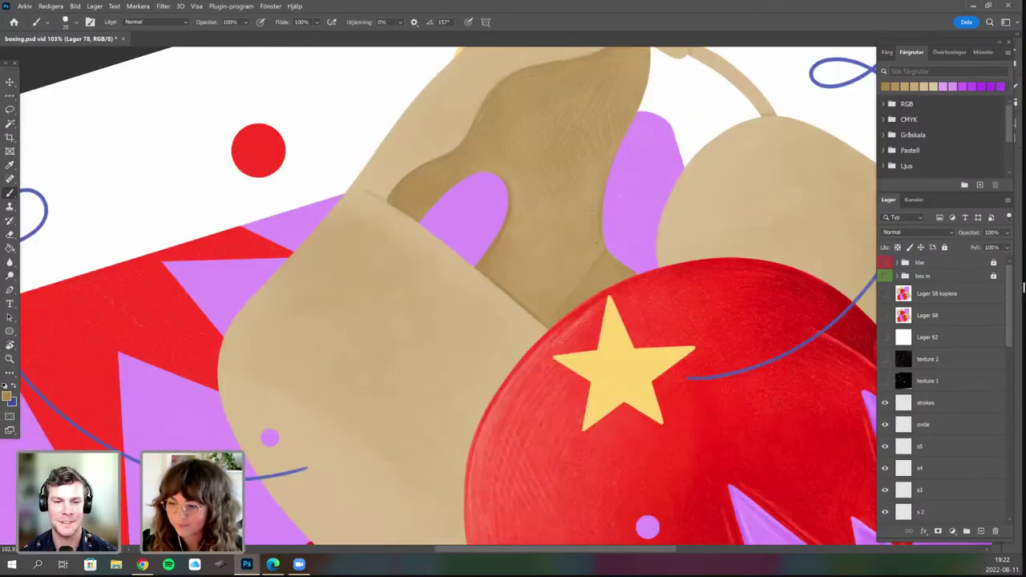
key(r)
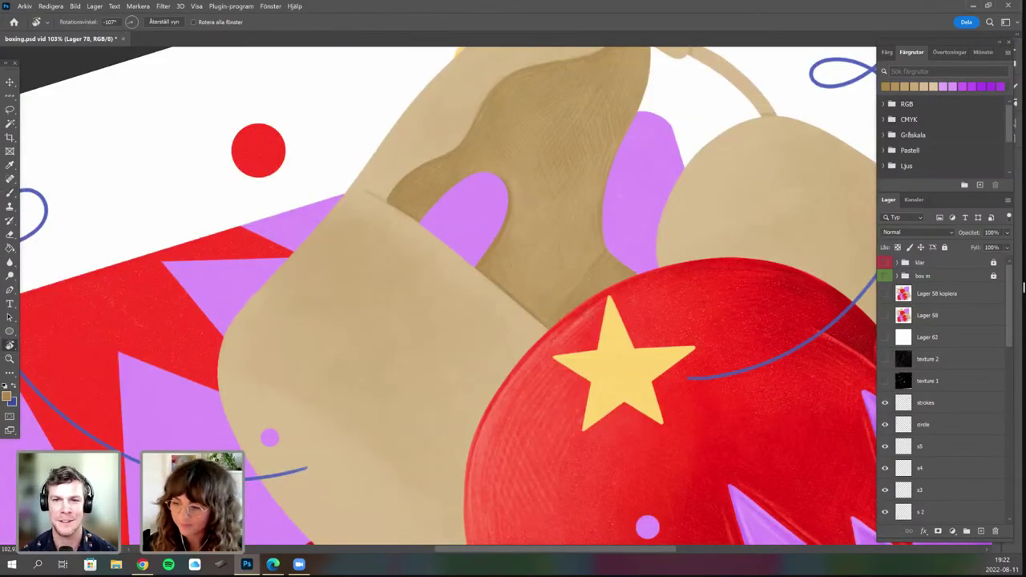
mouse_move(637, 344)
mouse_down()
mouse_move(468, 412)
mouse_move(365, 336)
mouse_up()
scroll(531, 373, down, 6)
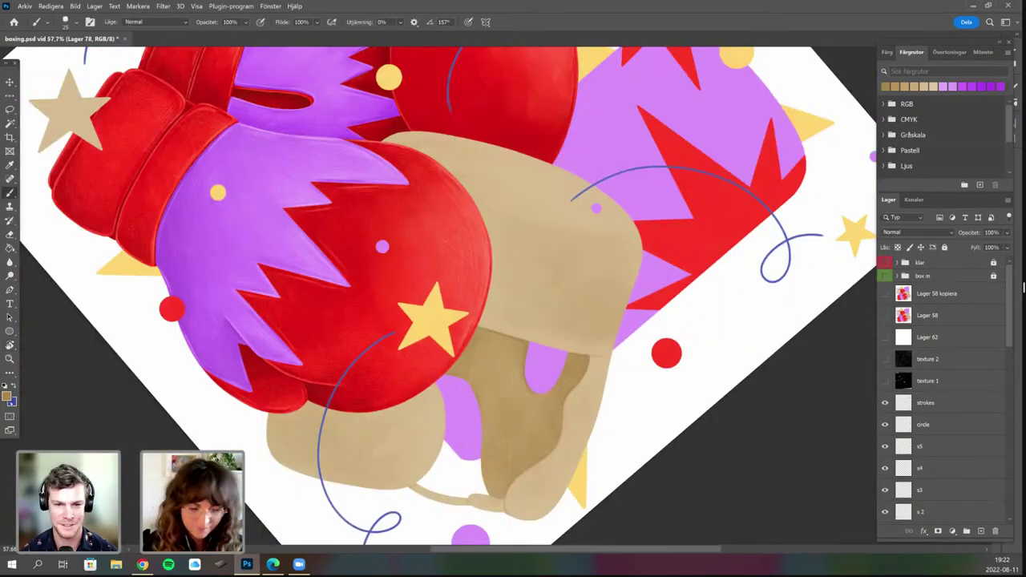
Set the foreground colour to the darker brown #9b7d41 for shading the helmet's inner section.
scroll(493, 384, up, 8)
click(6, 396)
click(205, 320)
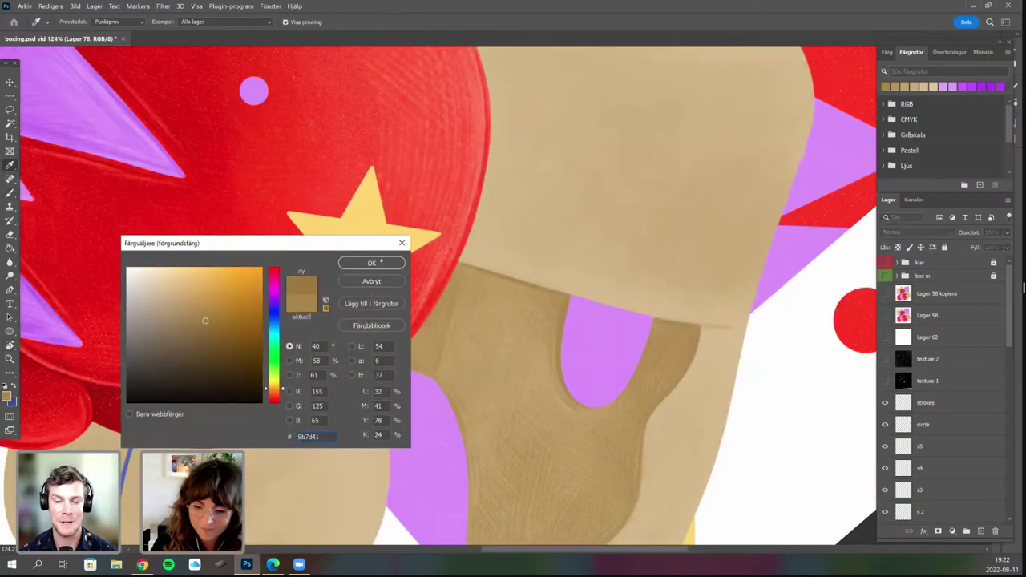
click(380, 261)
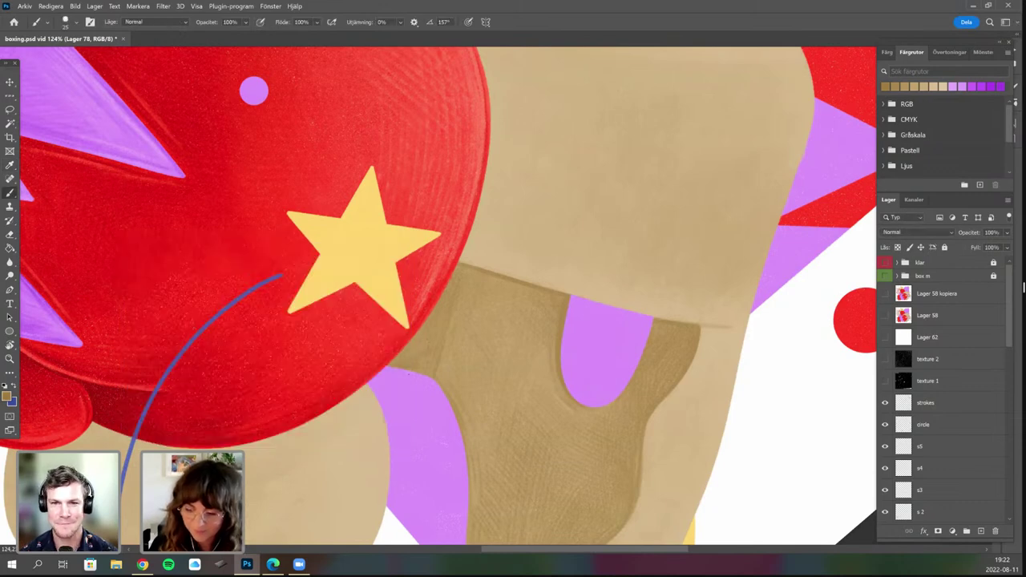
key(r)
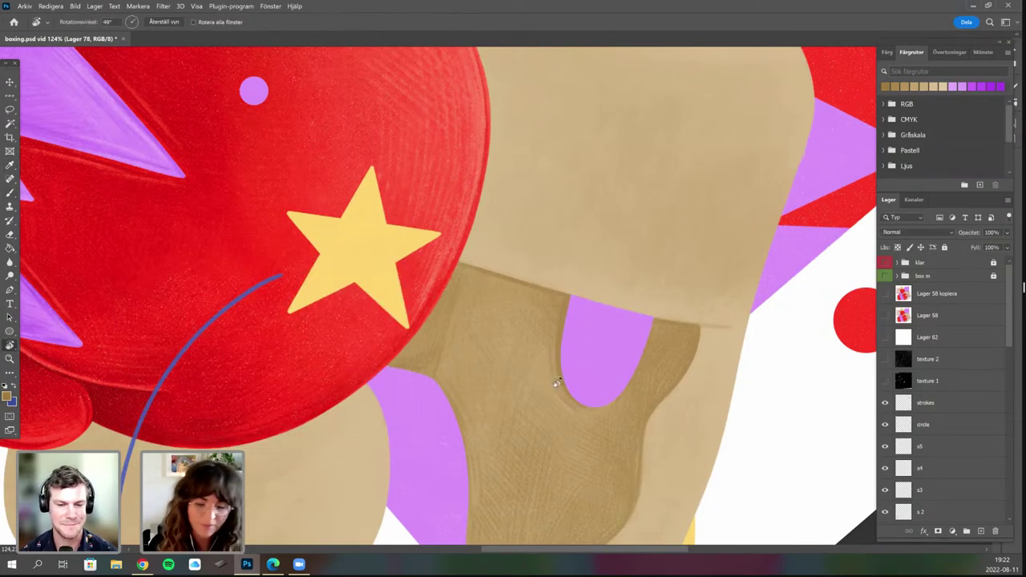
Examine the darker hatching on the helmet's inner section and around the purple opening from several canvas rotations and zoom levels.
drag(377, 297, 511, 417)
key(r)
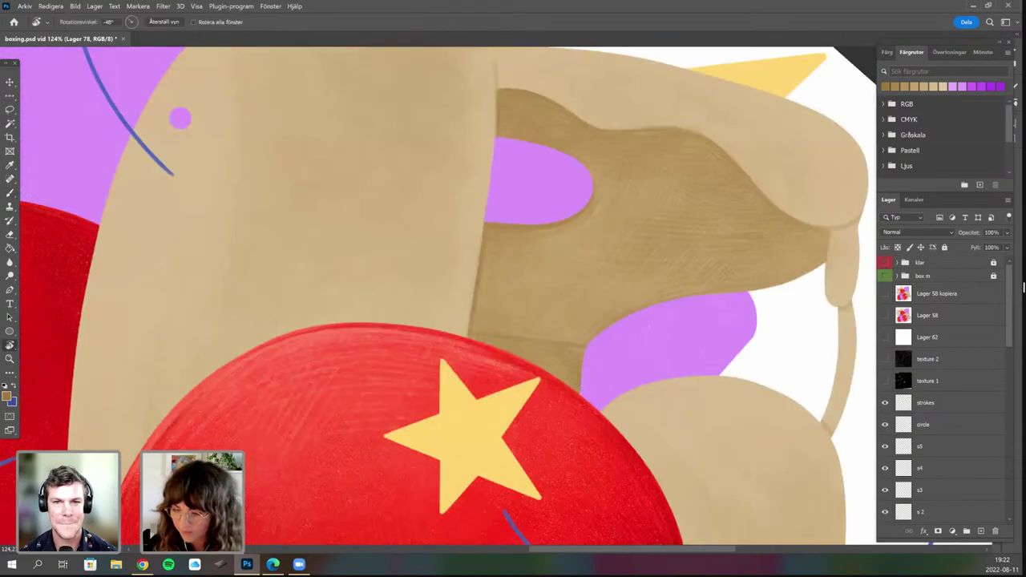
drag(530, 328, 537, 276)
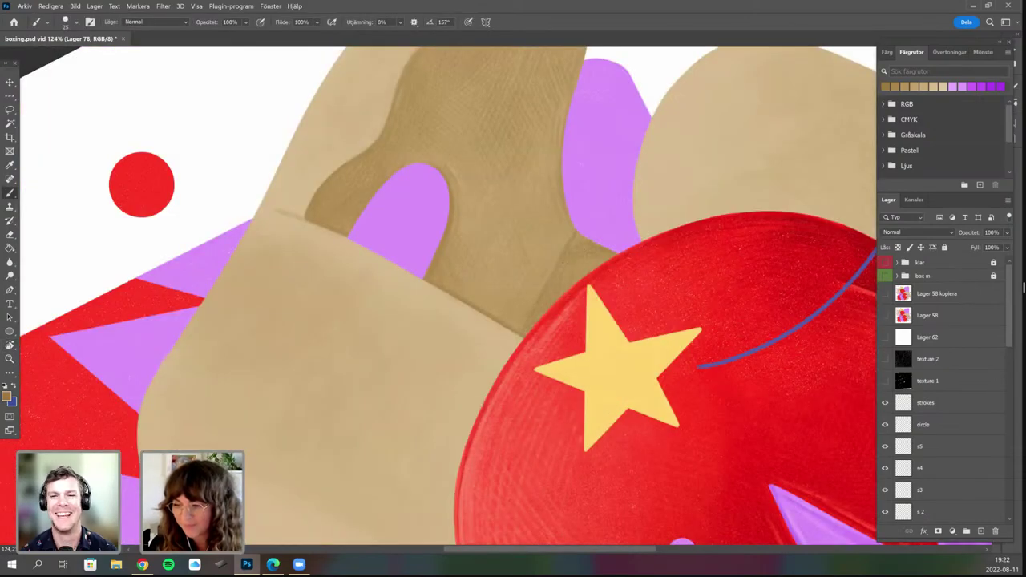
key(r)
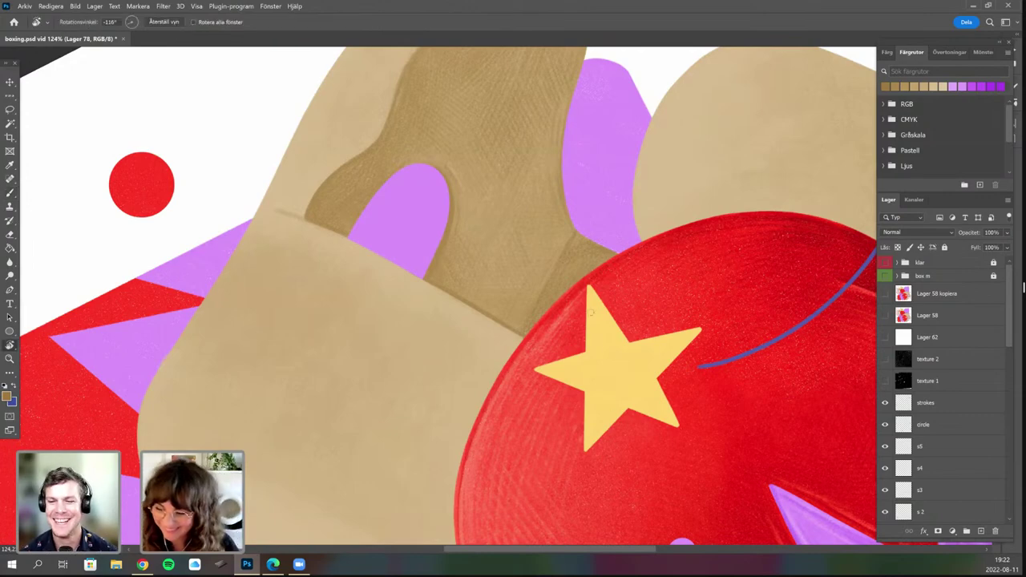
mouse_move(561, 393)
mouse_down()
mouse_move(553, 292)
mouse_move(592, 311)
mouse_up()
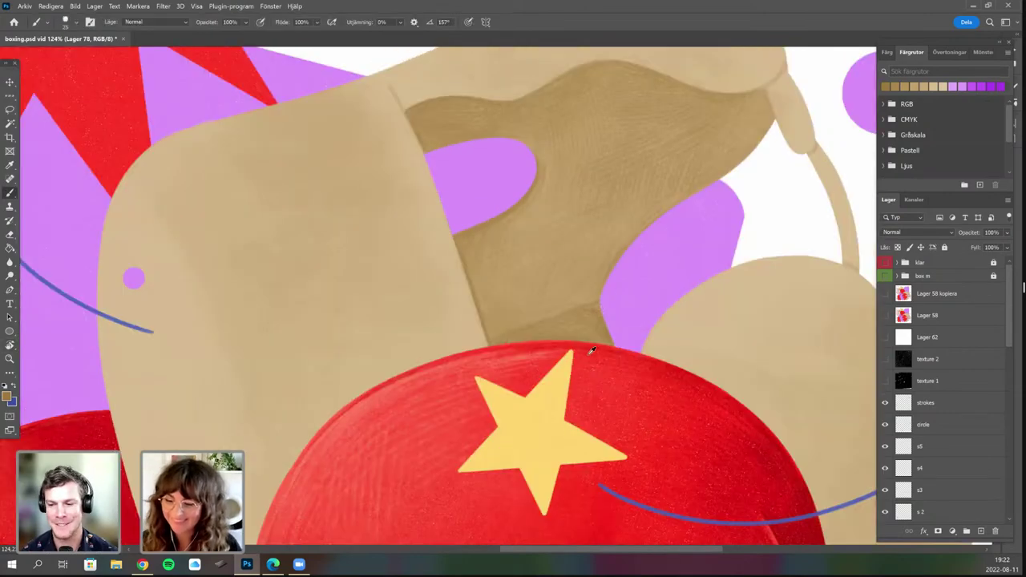
scroll(602, 401, down, 1)
scroll(594, 368, down, 3)
key(r)
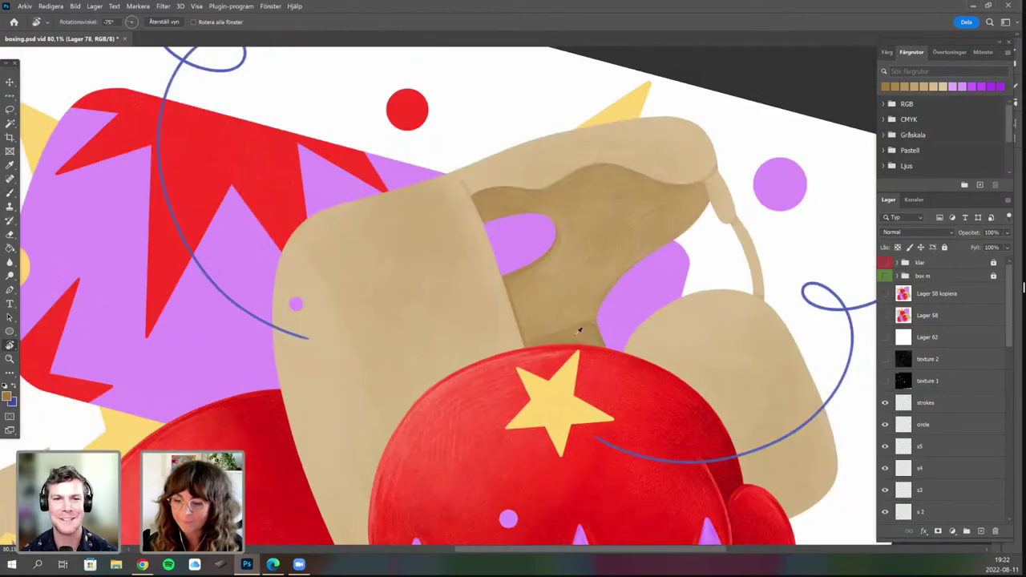
drag(580, 332, 600, 348)
scroll(561, 345, up, 3)
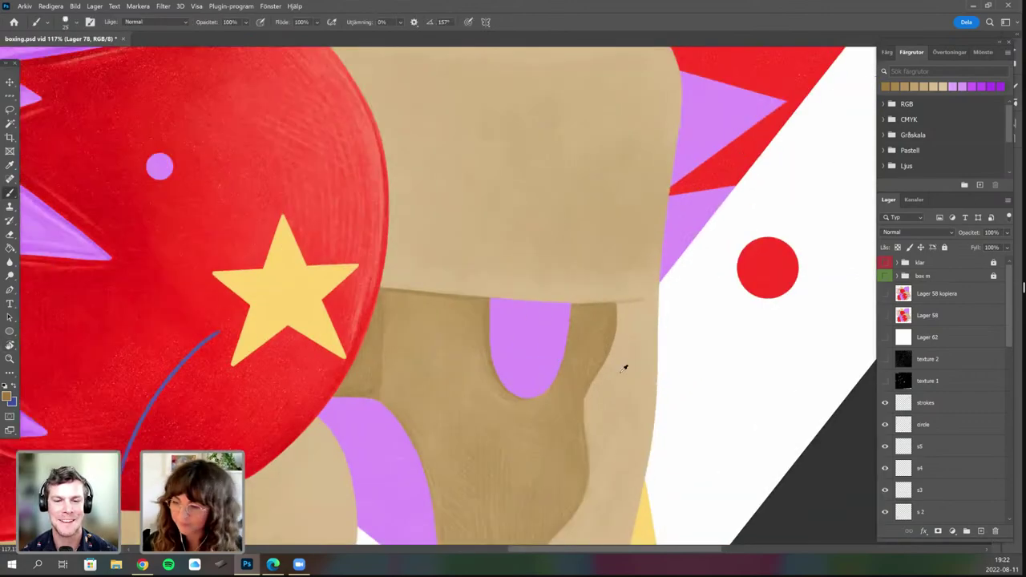
scroll(616, 365, down, 4)
scroll(604, 311, down, 1)
drag(603, 311, 564, 245)
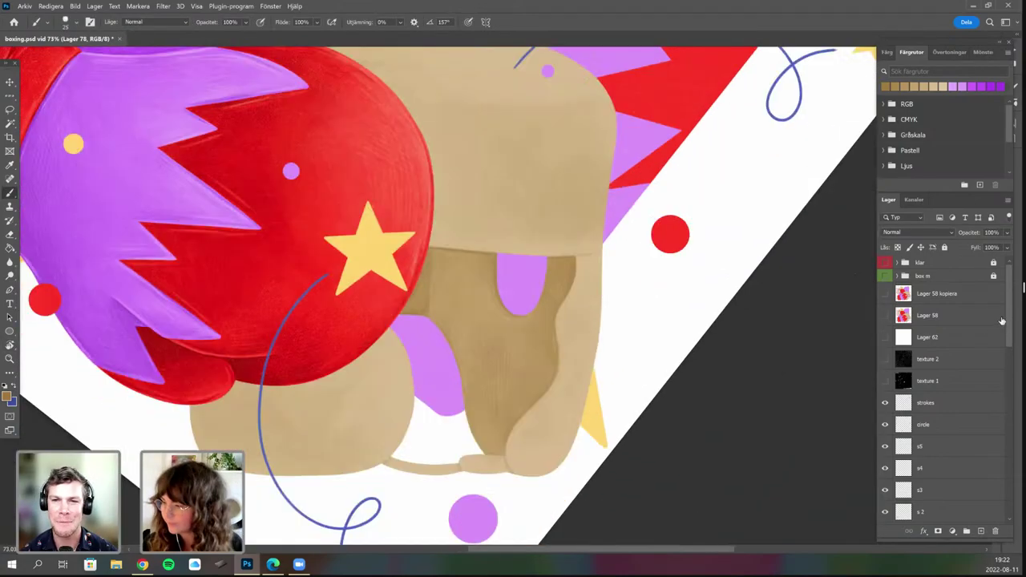
Add a new layer directly above Lager 78 and clip it to the helmet shape.
scroll(564, 244, down, 1)
scroll(982, 393, down, 5)
click(982, 533)
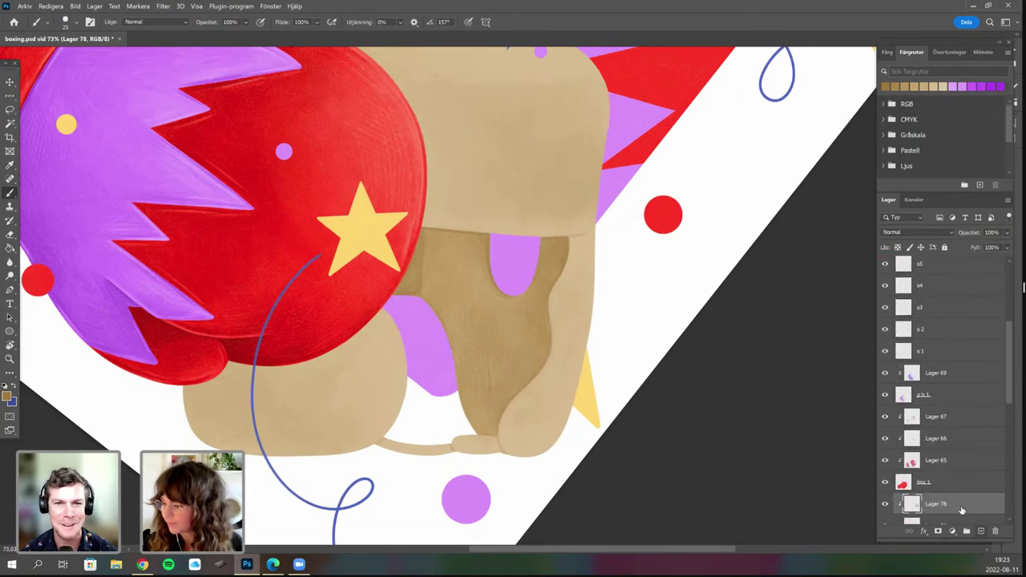
right_click(962, 510)
drag(597, 342, 583, 371)
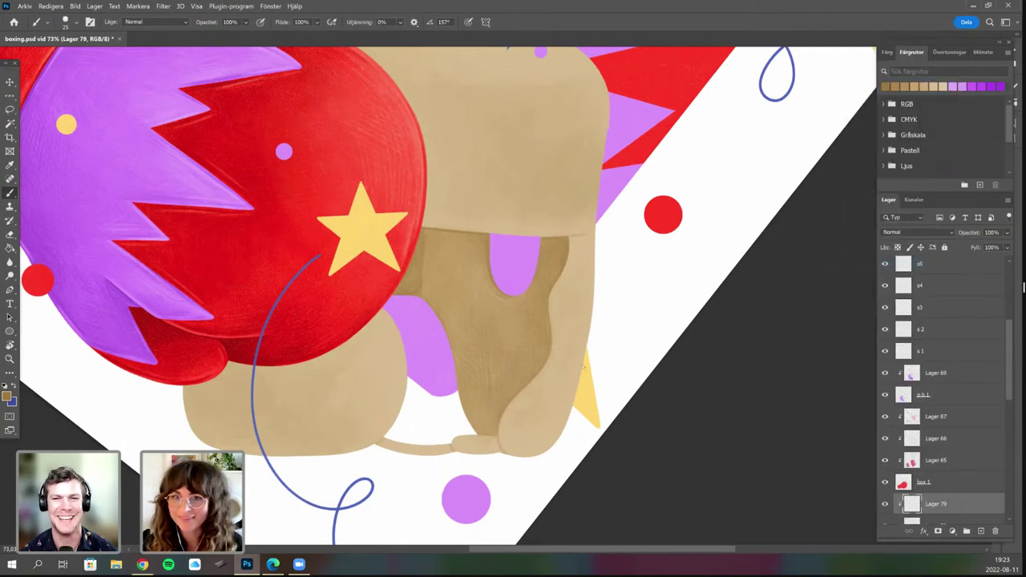
Sample the helmet's light tan and darken it slightly to #c9b17f as the foreground colour.
scroll(578, 364, up, 3)
scroll(577, 380, up, 1)
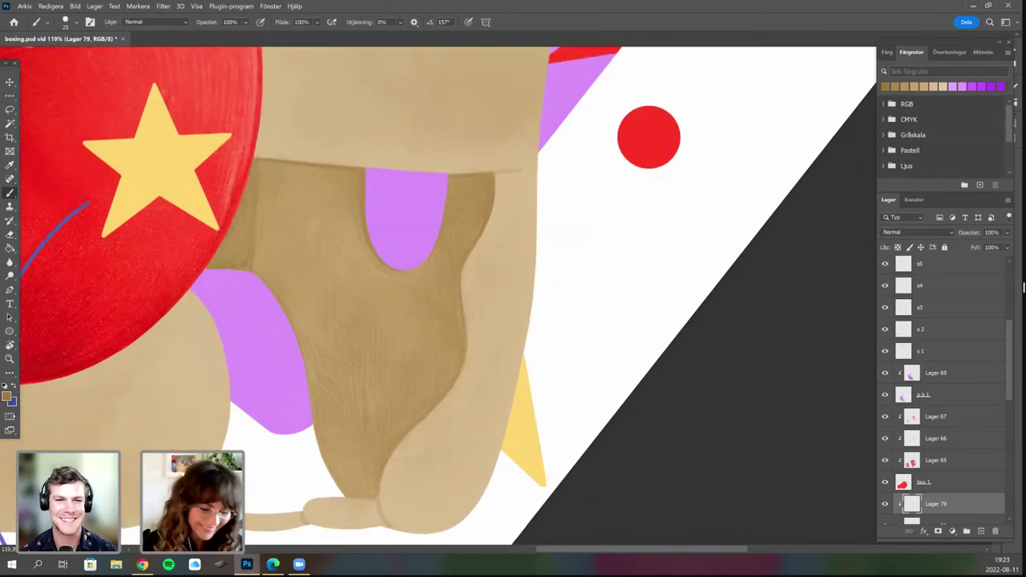
click(7, 396)
click(505, 185)
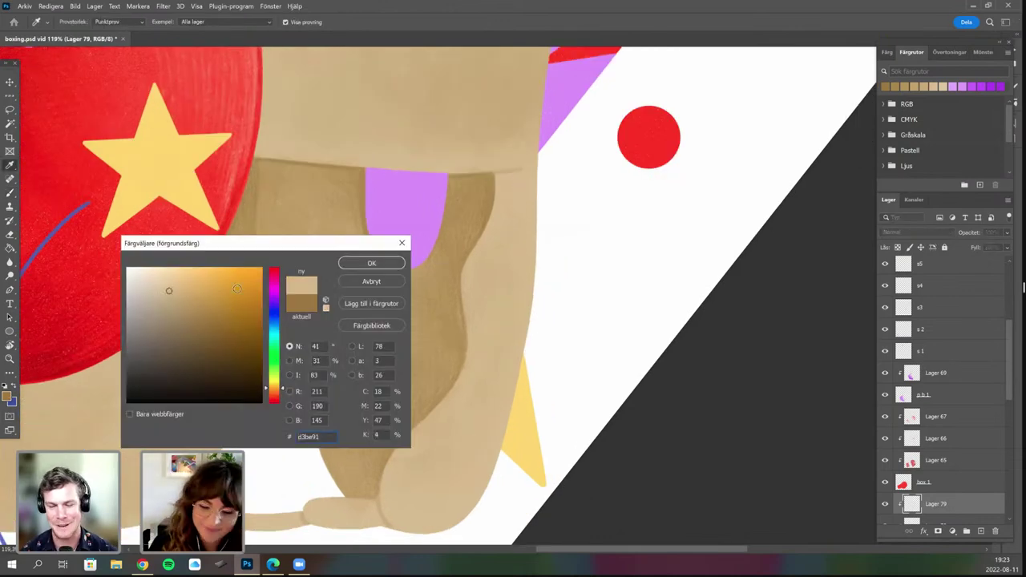
click(176, 296)
click(371, 263)
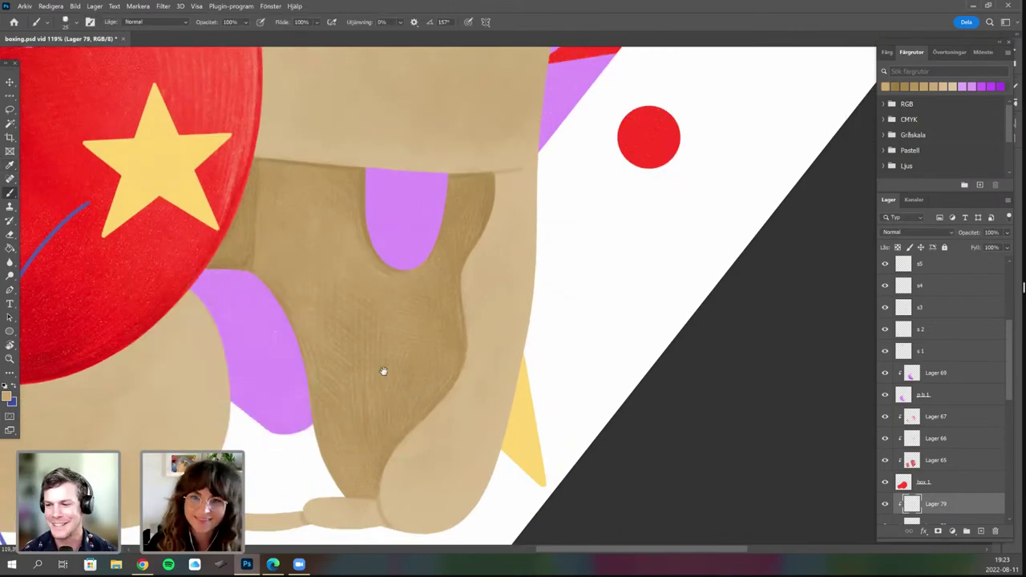
Paint a faint contour line on the helmet's light outer rim, following its wavy edge beside the inner section.
drag(384, 371, 353, 417)
drag(546, 343, 525, 377)
key(r)
mouse_move(469, 341)
mouse_down()
mouse_move(545, 299)
mouse_move(525, 302)
mouse_move(528, 345)
mouse_up()
key(r)
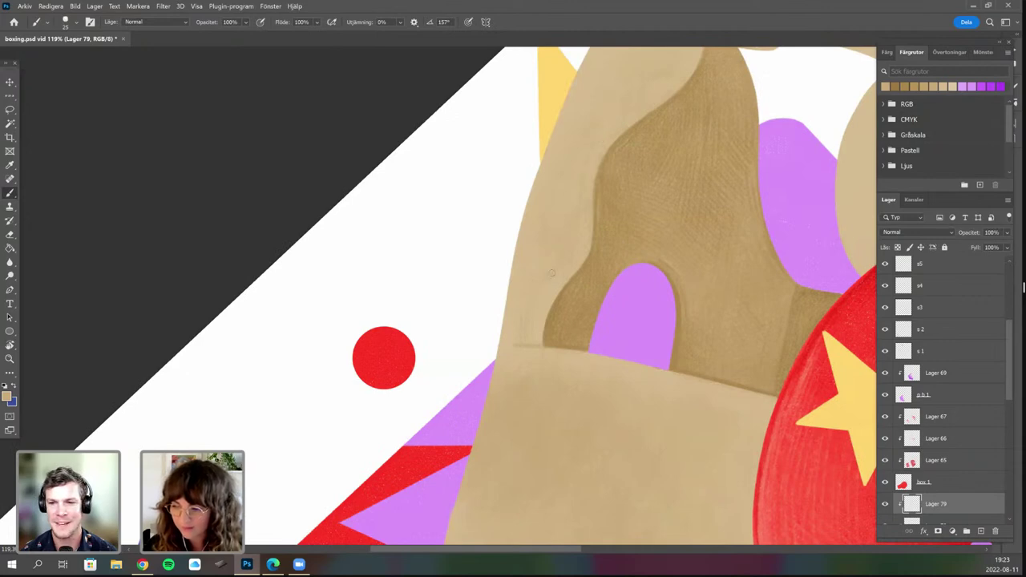
scroll(495, 408, up, 5)
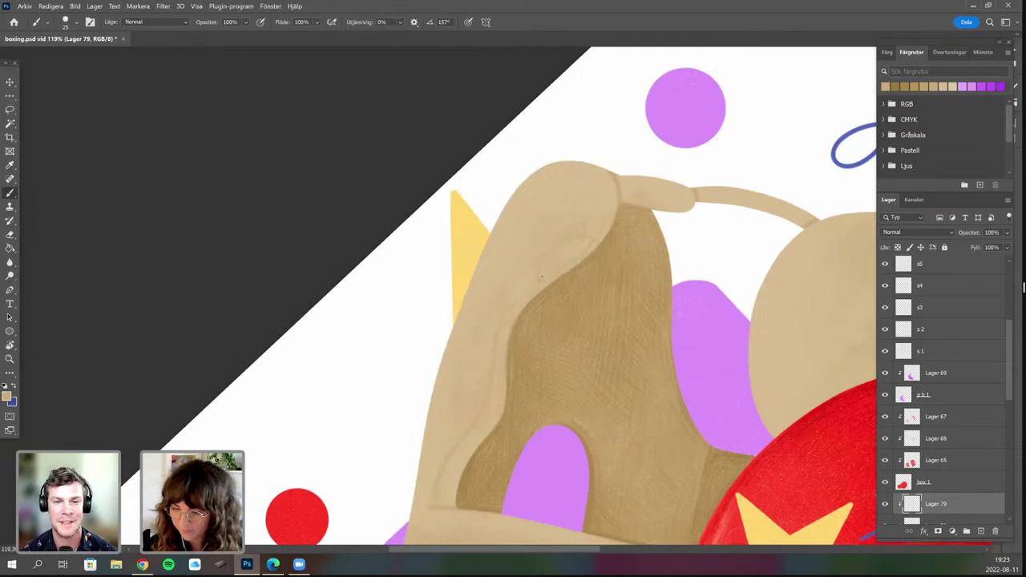
key(r)
drag(524, 453, 279, 192)
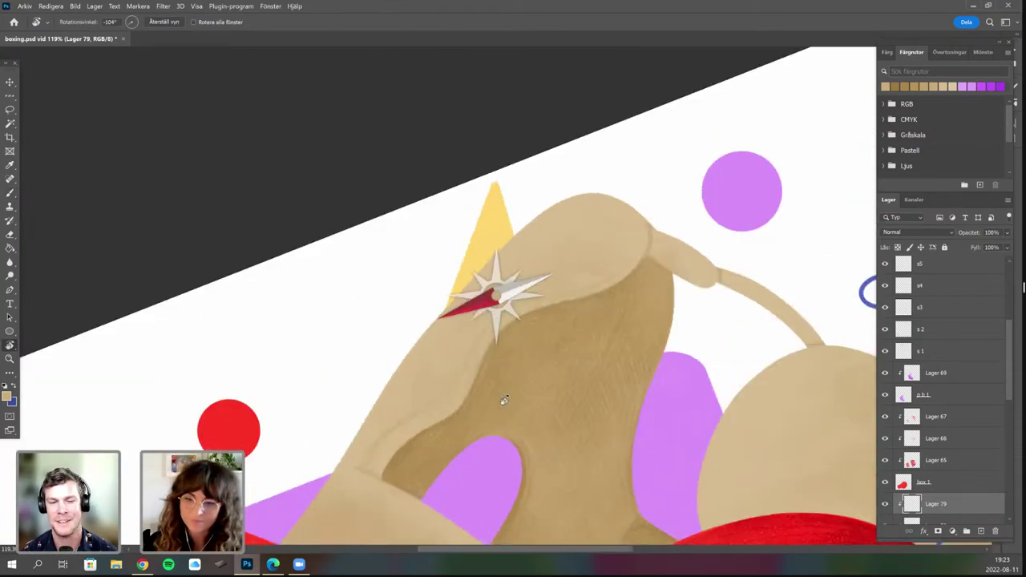
mouse_move(414, 385)
mouse_down()
mouse_move(426, 398)
mouse_move(386, 355)
mouse_move(364, 411)
mouse_up()
key(b)
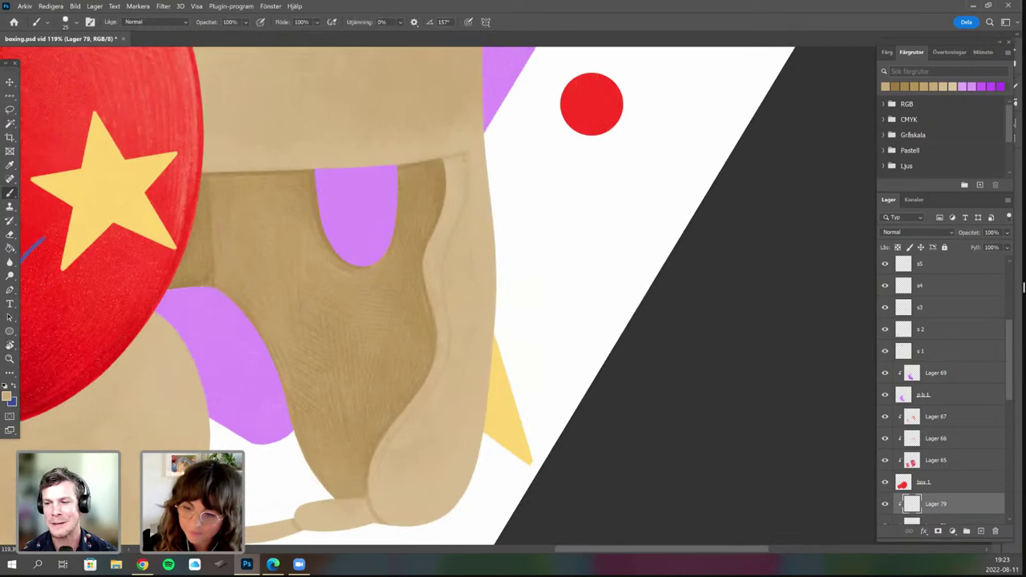
Switch to a textured brush at 42 px and shade the outer rim along its contour line and around its rounded end.
right_click(531, 286)
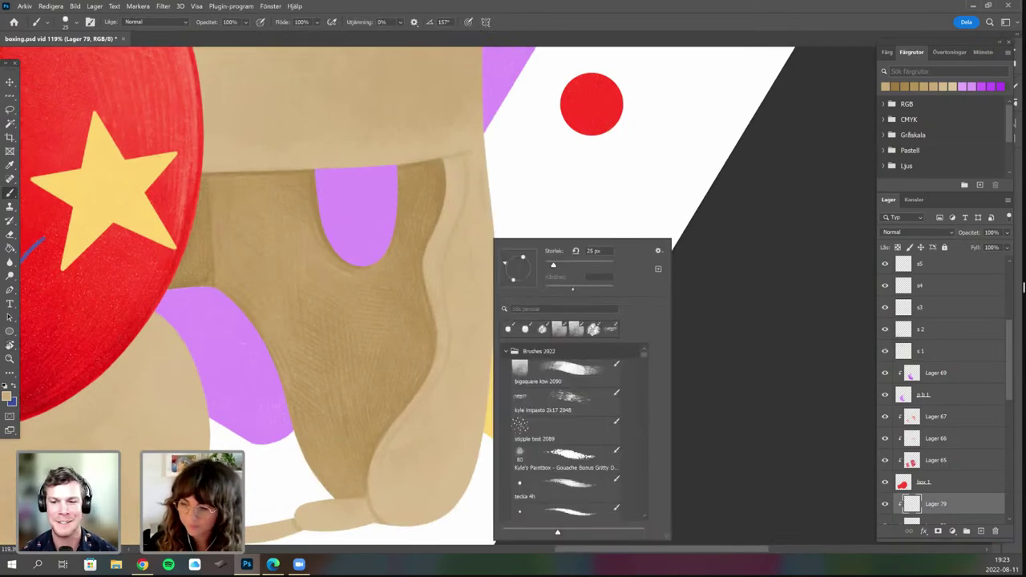
text(42)
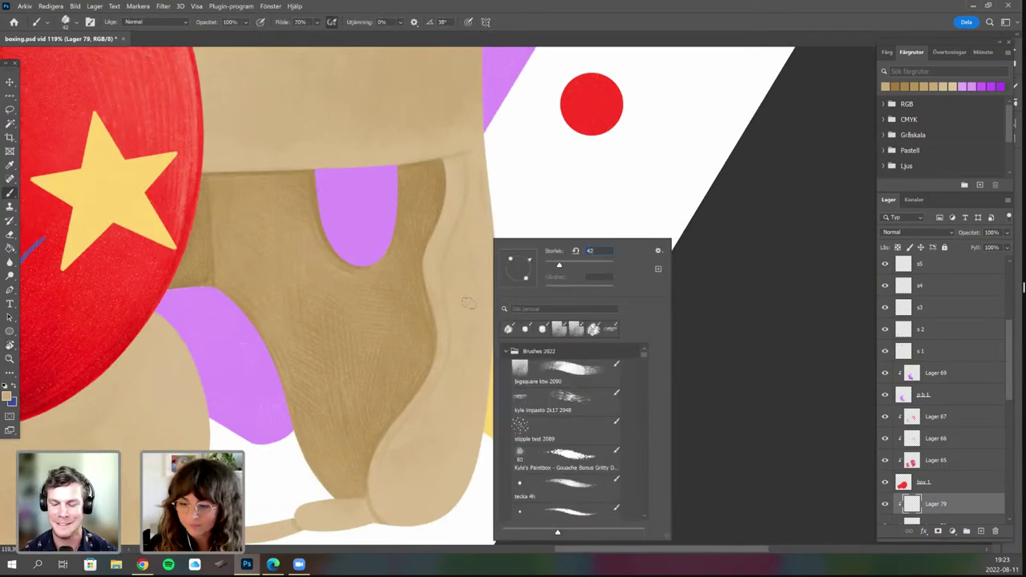
key(Return)
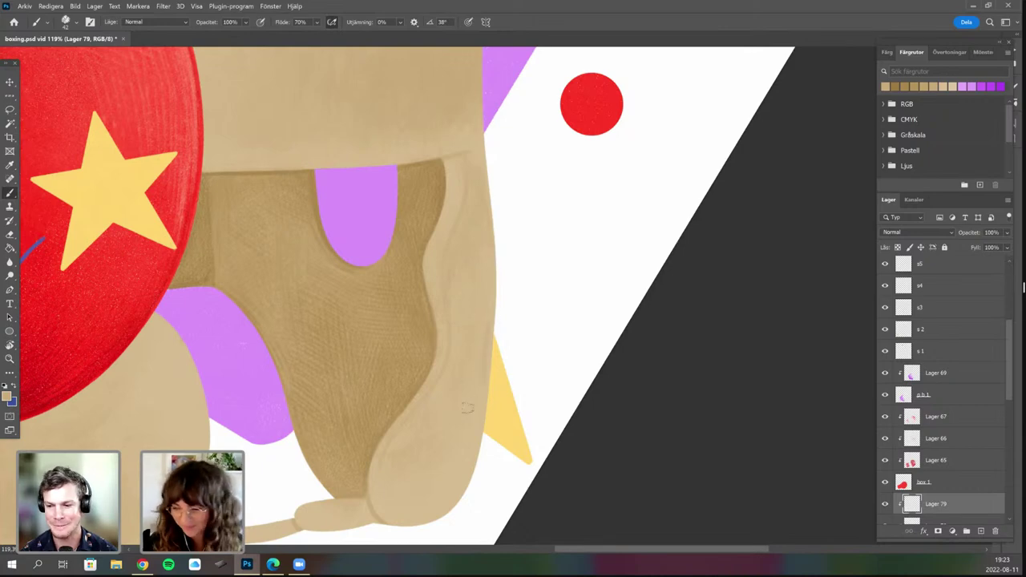
drag(527, 360, 549, 299)
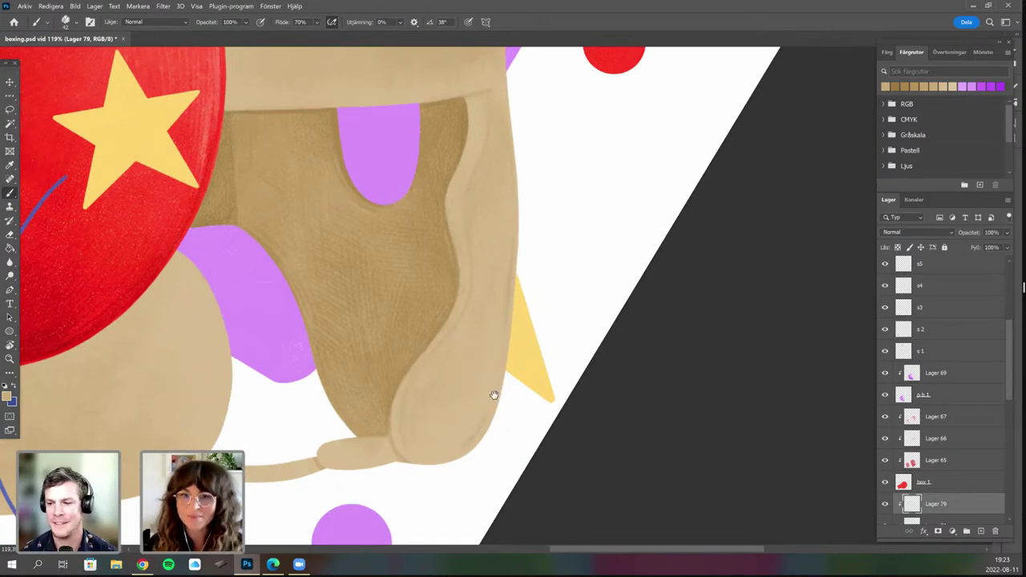
scroll(493, 431, down, 2)
drag(497, 415, 514, 410)
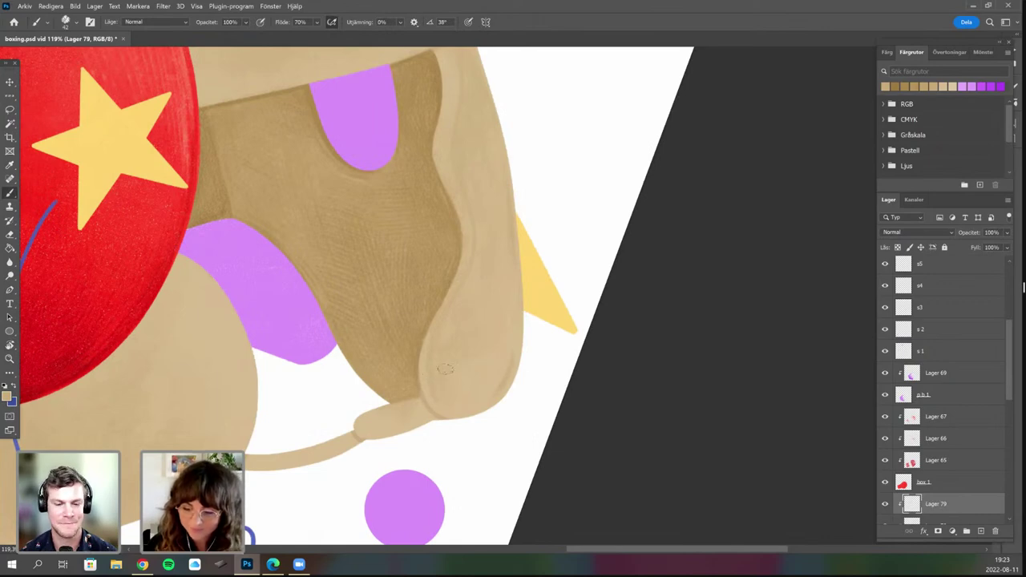
mouse_move(506, 426)
mouse_down()
mouse_move(515, 405)
mouse_move(492, 421)
mouse_up()
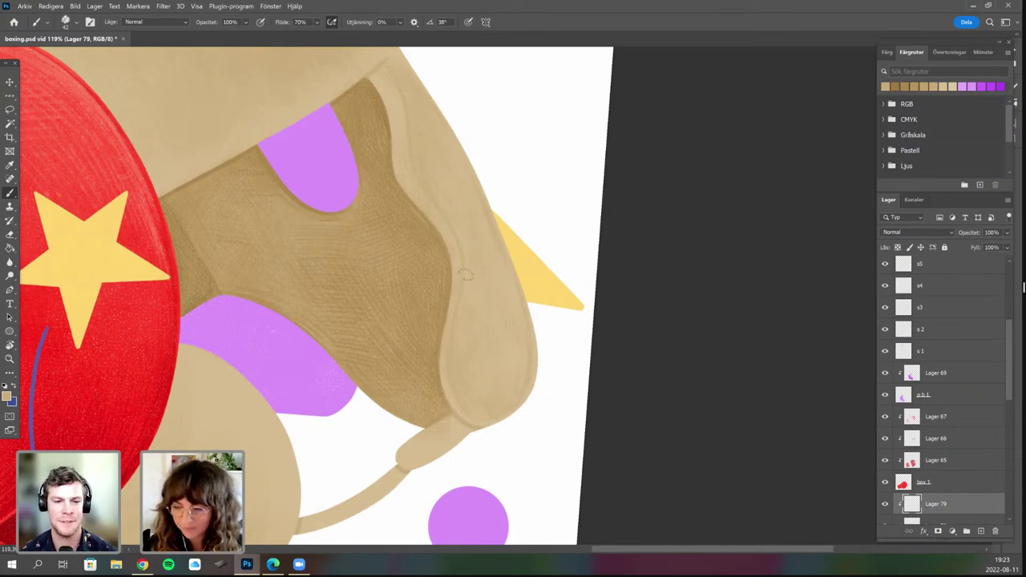
Build up soft tan strokes over the middle and outer edge of the helmet's rim, checking them at different rotations.
key(r)
drag(505, 280, 513, 163)
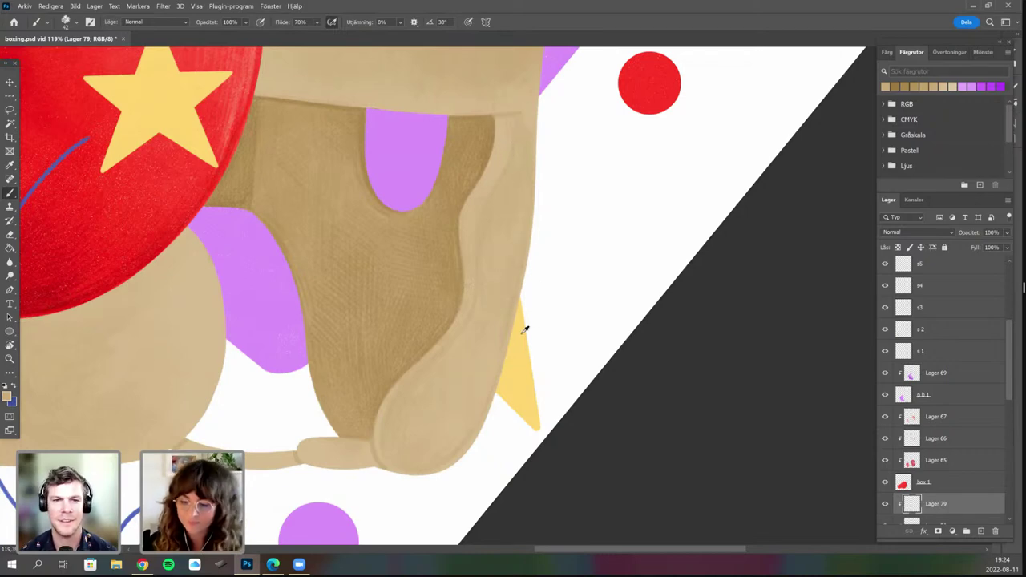
mouse_move(515, 358)
mouse_down()
mouse_move(469, 417)
mouse_move(513, 350)
mouse_move(490, 372)
mouse_move(491, 401)
mouse_up()
key(r)
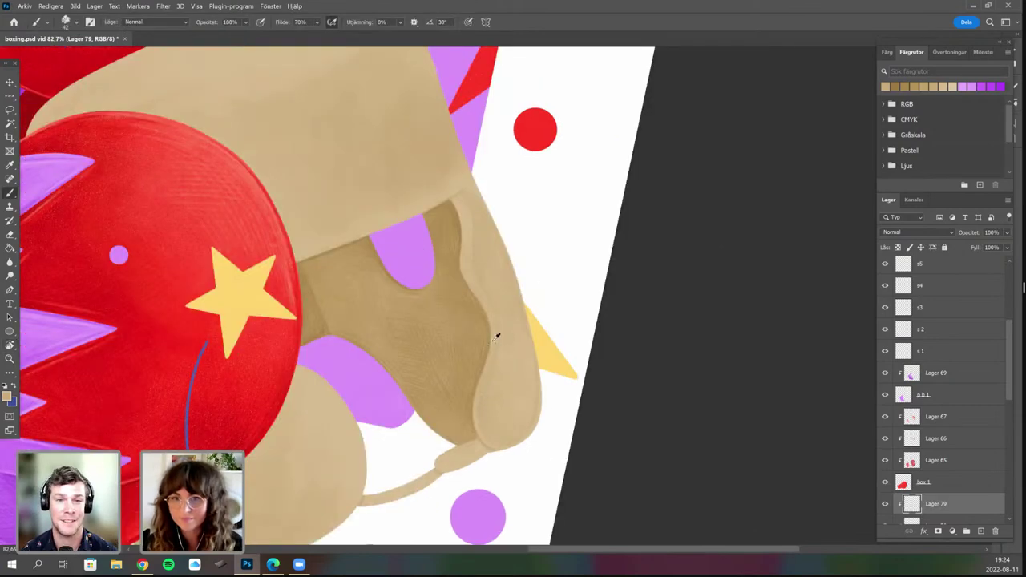
scroll(497, 336, up, 3)
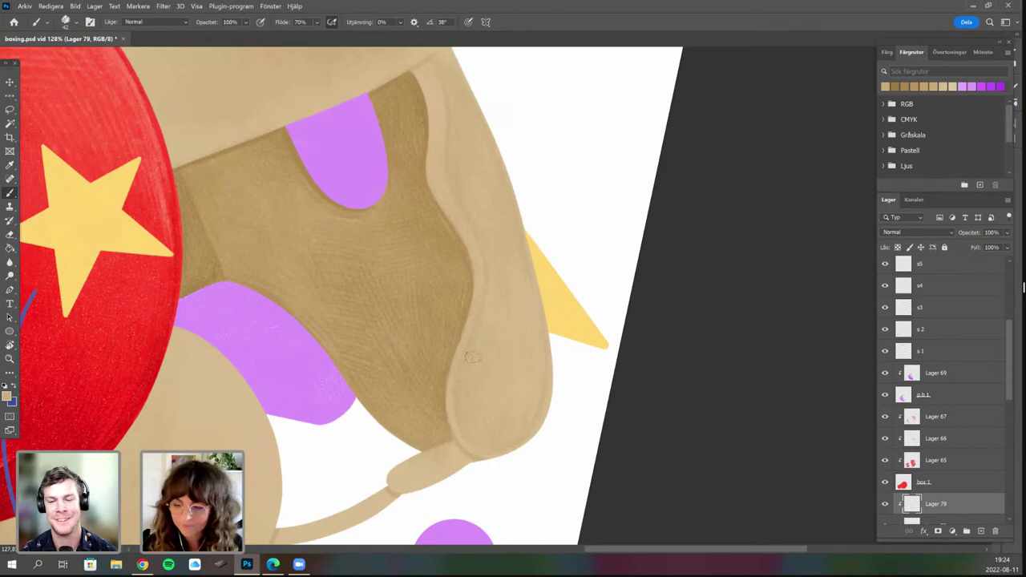
key(r)
mouse_move(477, 409)
mouse_down()
mouse_move(470, 423)
mouse_move(448, 319)
mouse_move(426, 461)
mouse_up()
key(b)
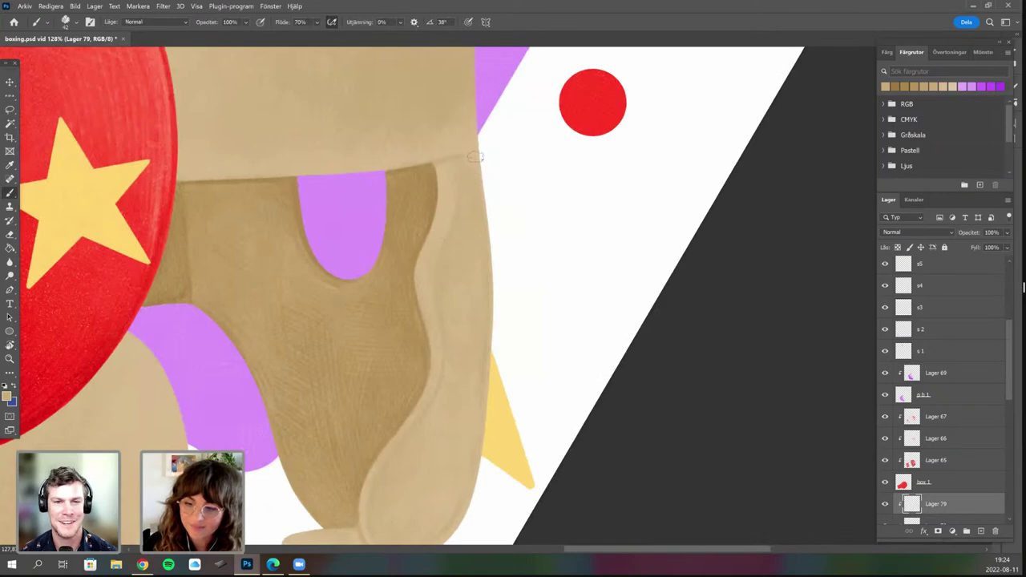
Choose a slightly darker tan foreground colour and deepen the shading along the rim's outer edge and upper contour line.
click(7, 396)
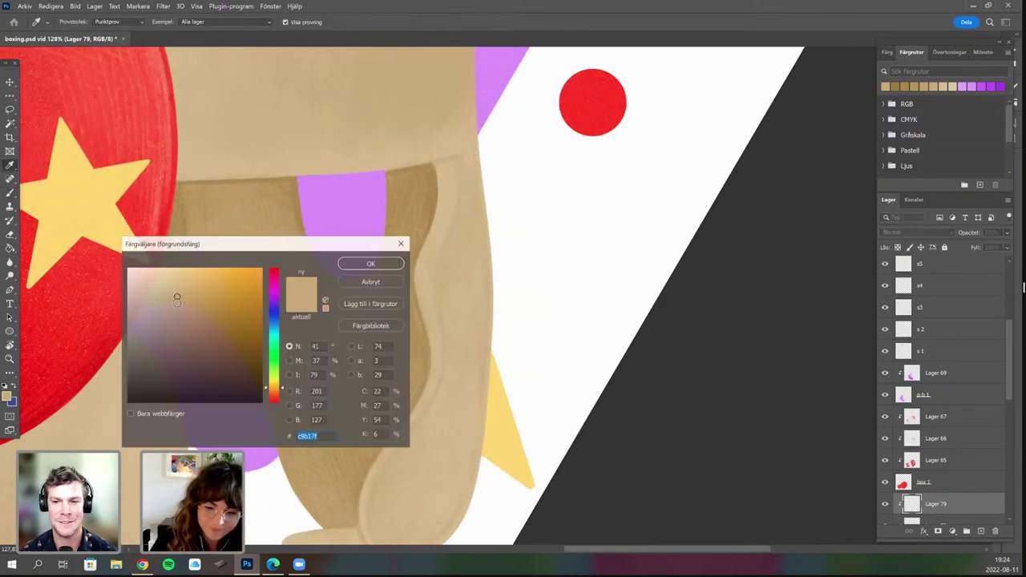
click(183, 304)
click(385, 264)
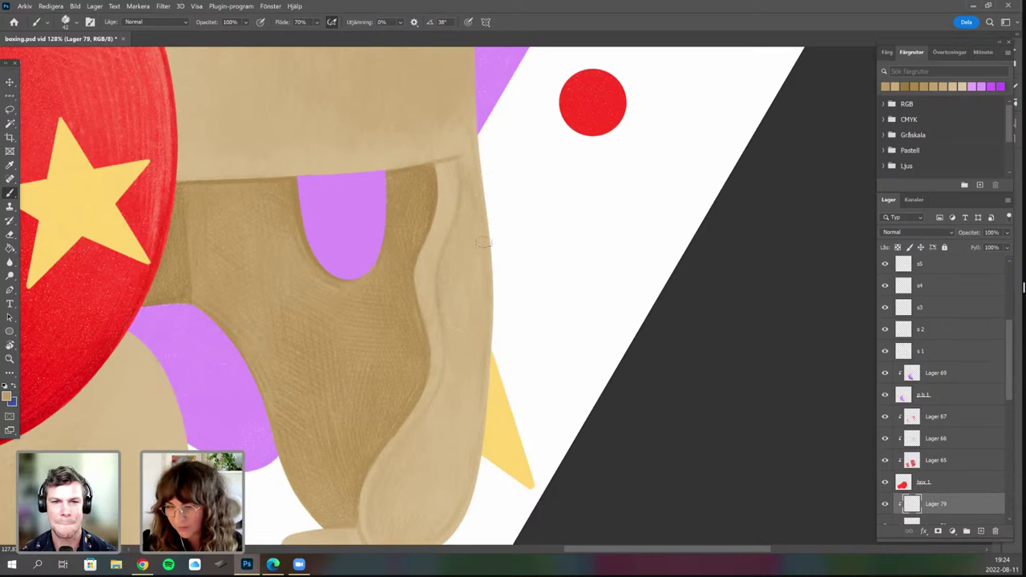
drag(501, 342, 505, 304)
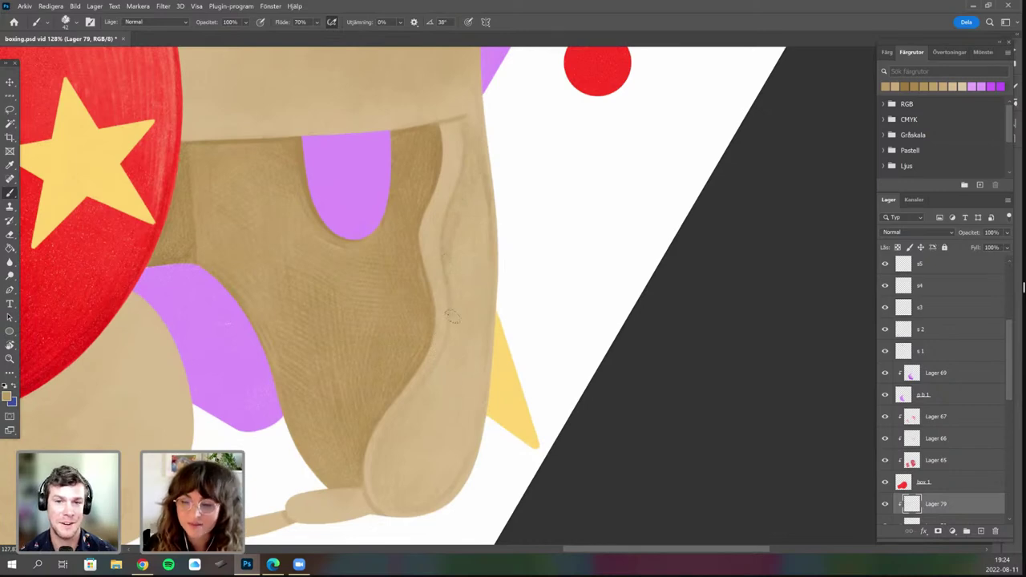
scroll(435, 335, down, 2)
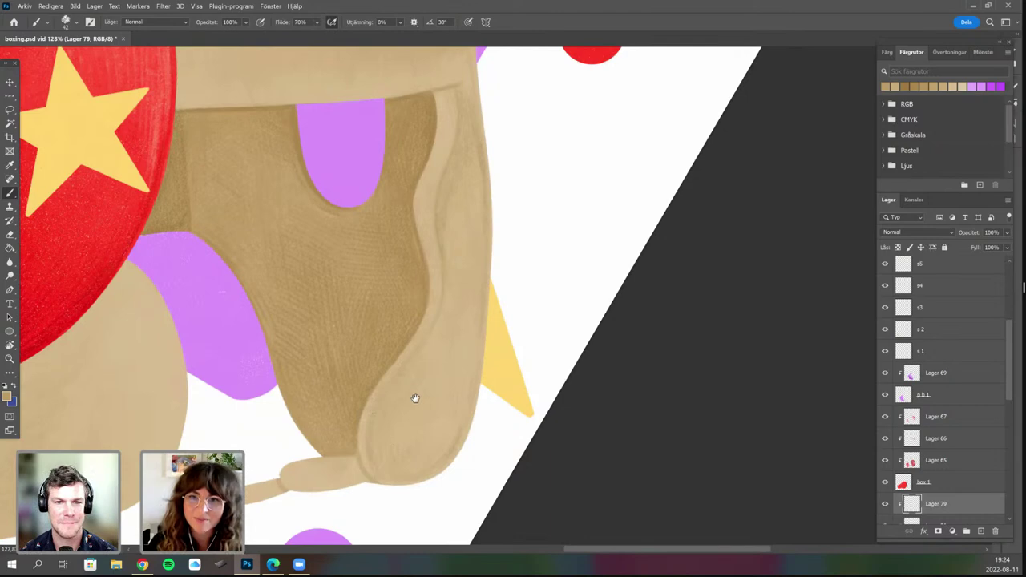
Deepen the tan shading along the rim's inner contour and around its rounded end beside the chin strap.
key(r)
mouse_move(415, 396)
mouse_down()
mouse_move(417, 452)
mouse_move(481, 413)
mouse_move(505, 412)
mouse_up()
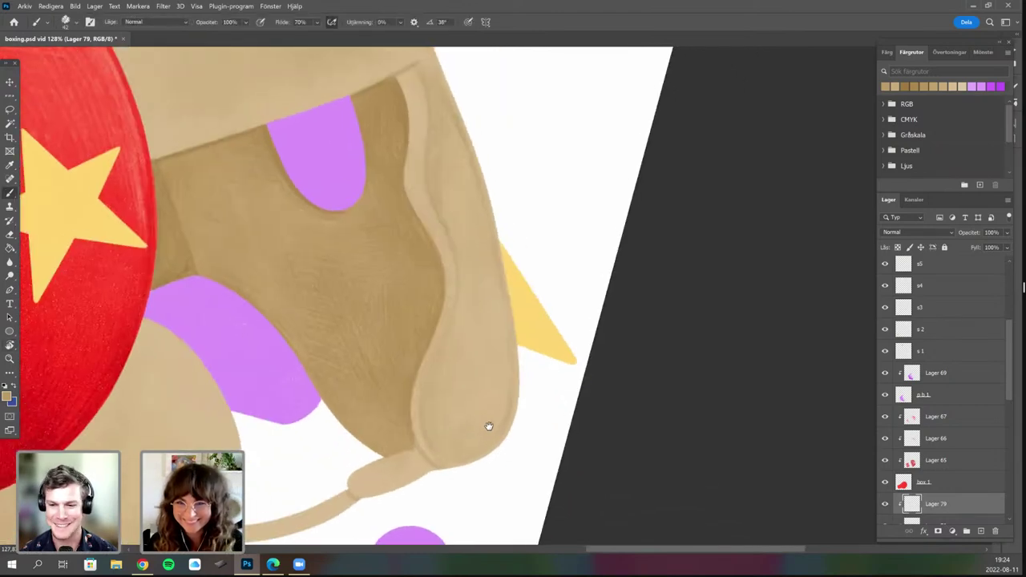
mouse_move(514, 375)
mouse_down()
mouse_move(529, 391)
mouse_move(474, 385)
mouse_up()
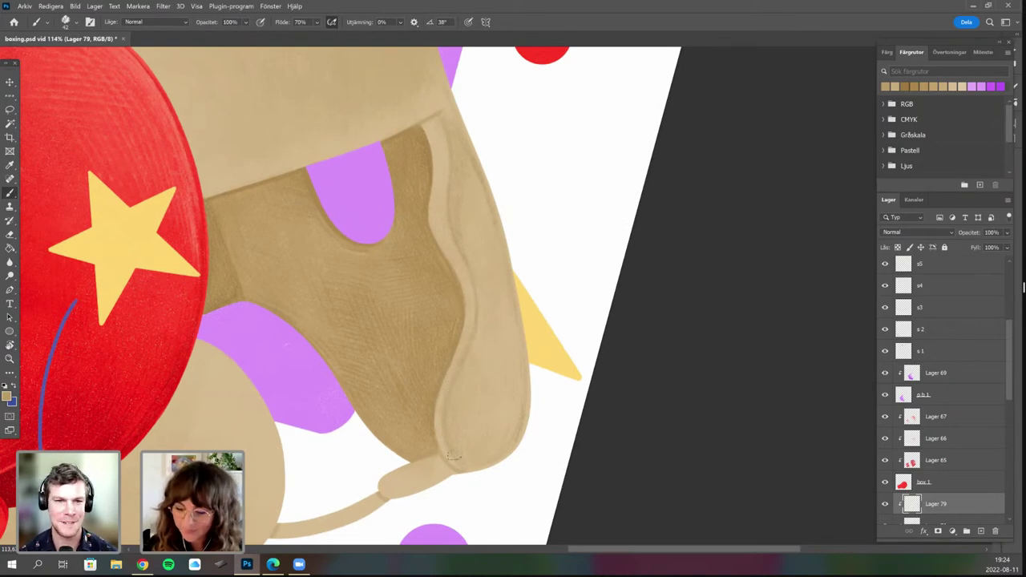
key(r)
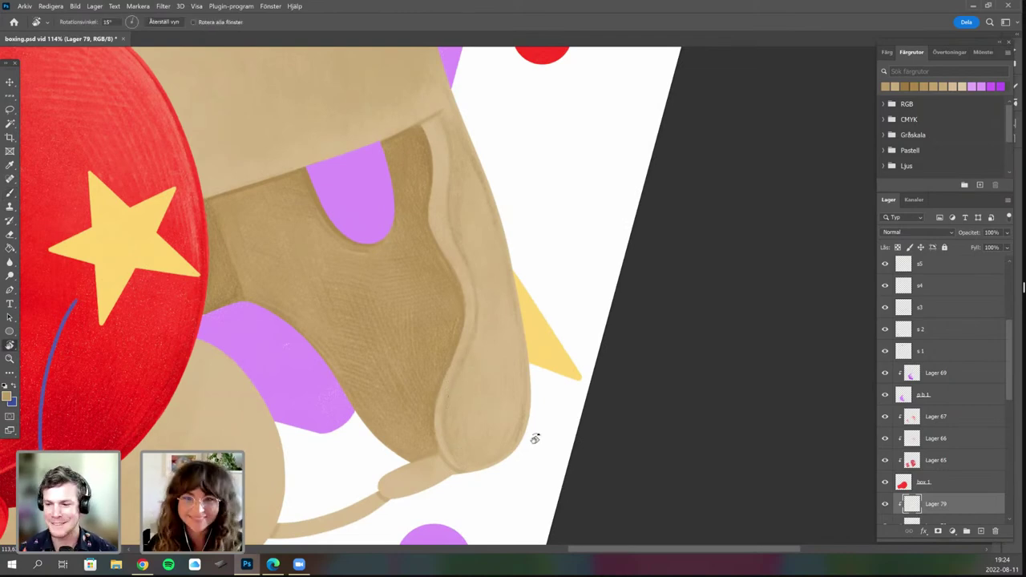
mouse_move(534, 436)
mouse_down()
mouse_move(561, 380)
mouse_move(545, 433)
mouse_up()
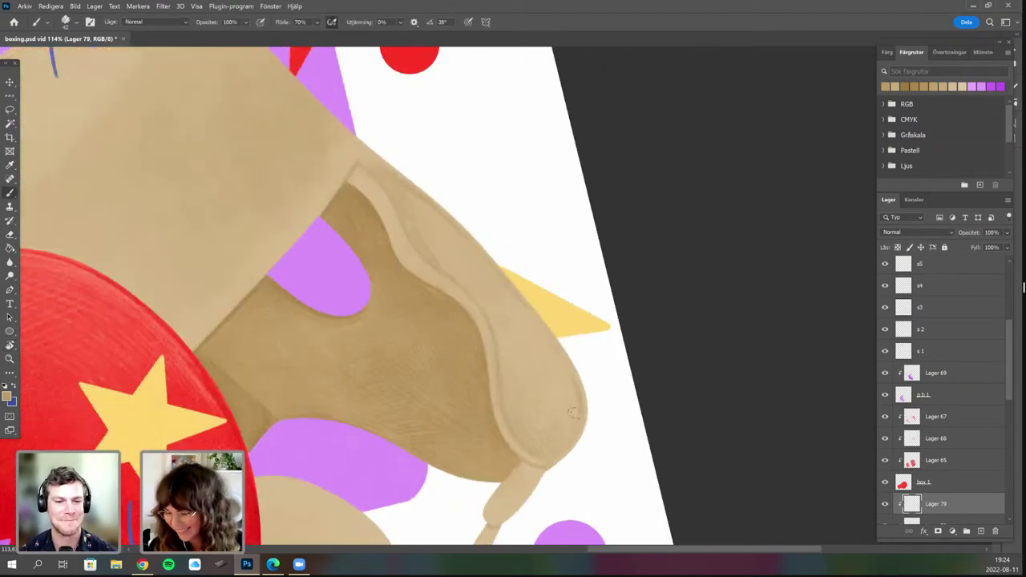
key(space)
drag(526, 427, 480, 416)
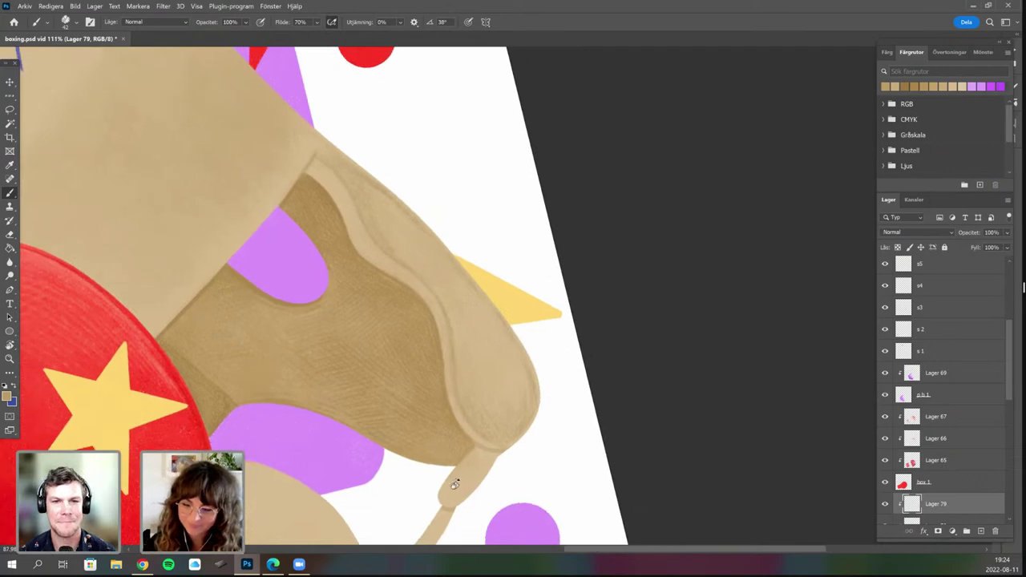
Build up fine tan strokes along the rim's outer edge and over its rounded lower end.
scroll(498, 309, down, 5)
key(r)
drag(454, 484, 364, 436)
scroll(473, 348, up, 6)
key(space)
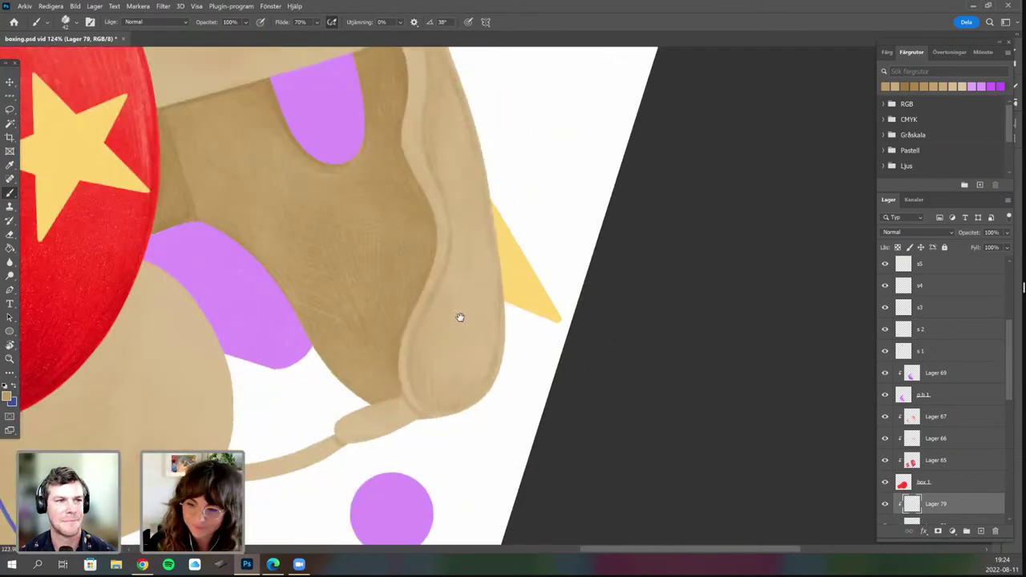
drag(460, 319, 449, 374)
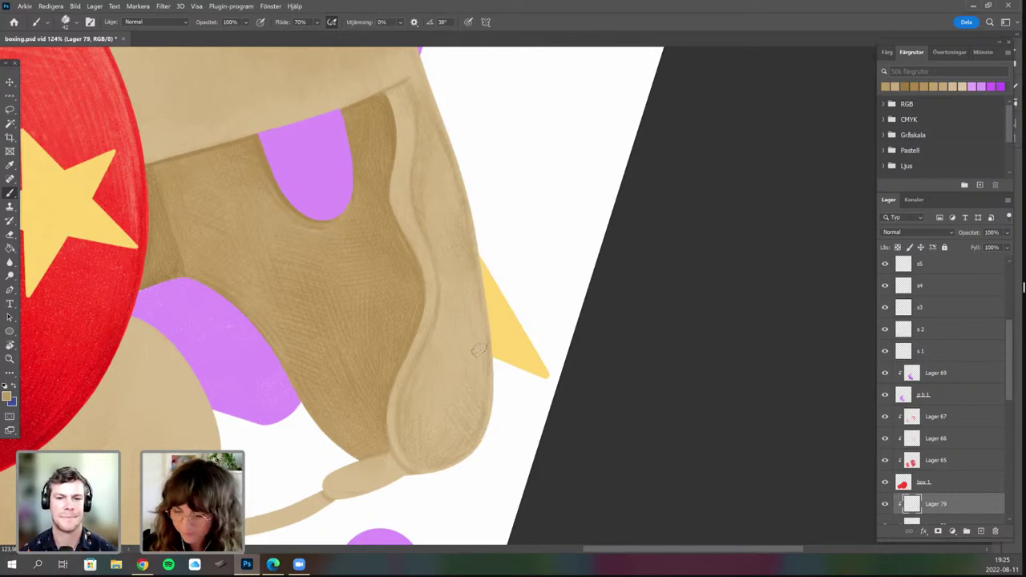
Set the foreground colour to the slightly lighter tan c3a86f and resume painting on the rim with the Brush tool.
key(i)
click(6, 396)
click(185, 302)
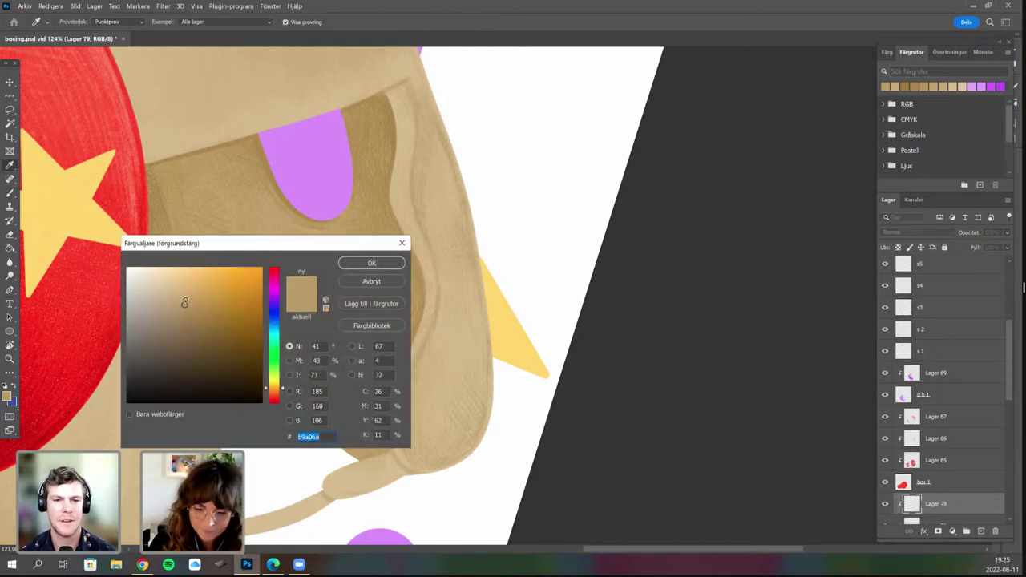
click(372, 263)
key(b)
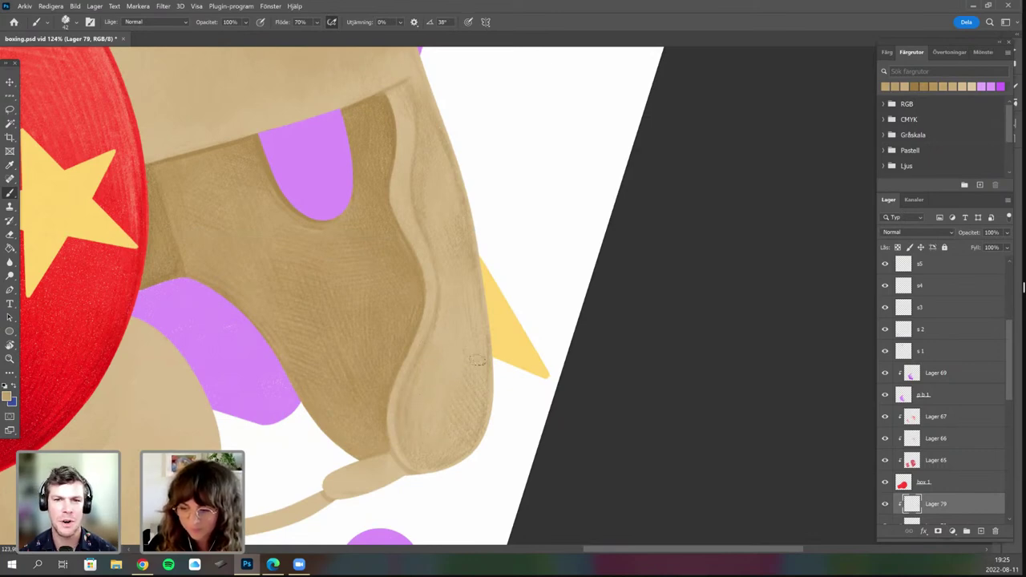
Switch to a square textured brush at 89 px and softly blend tan over the middle of the rim.
right_click(453, 352)
click(542, 344)
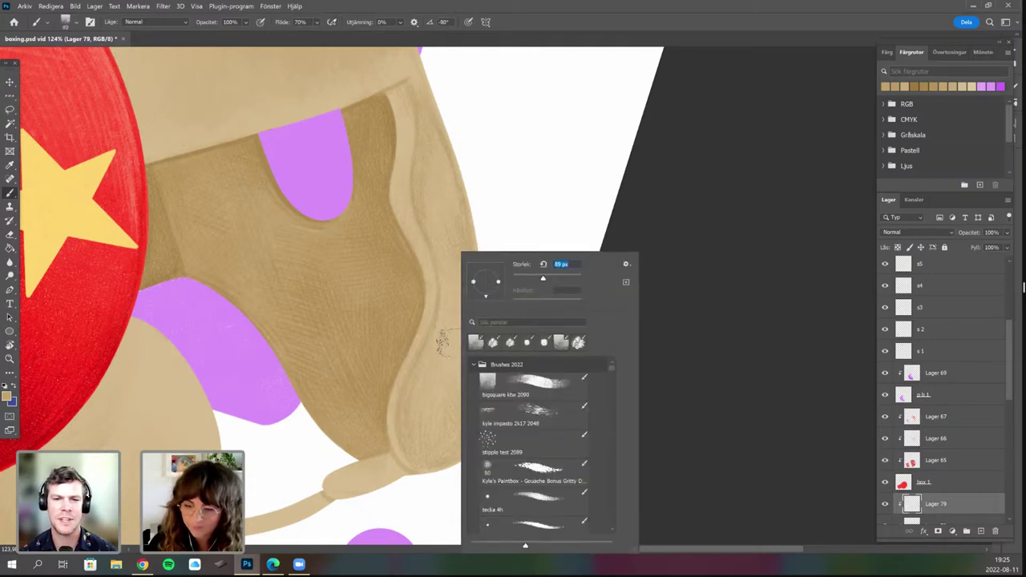
click(432, 407)
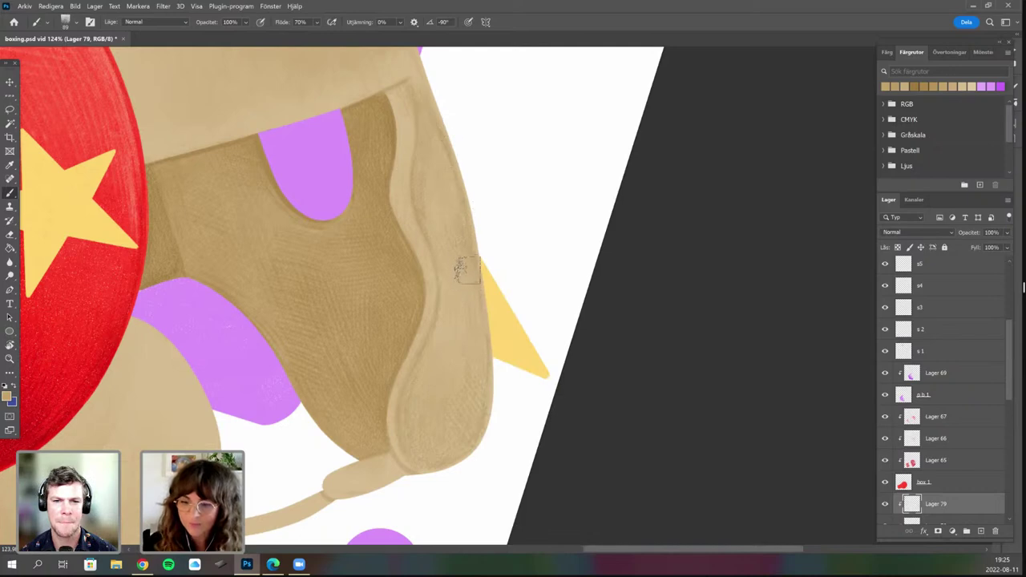
drag(451, 310, 461, 392)
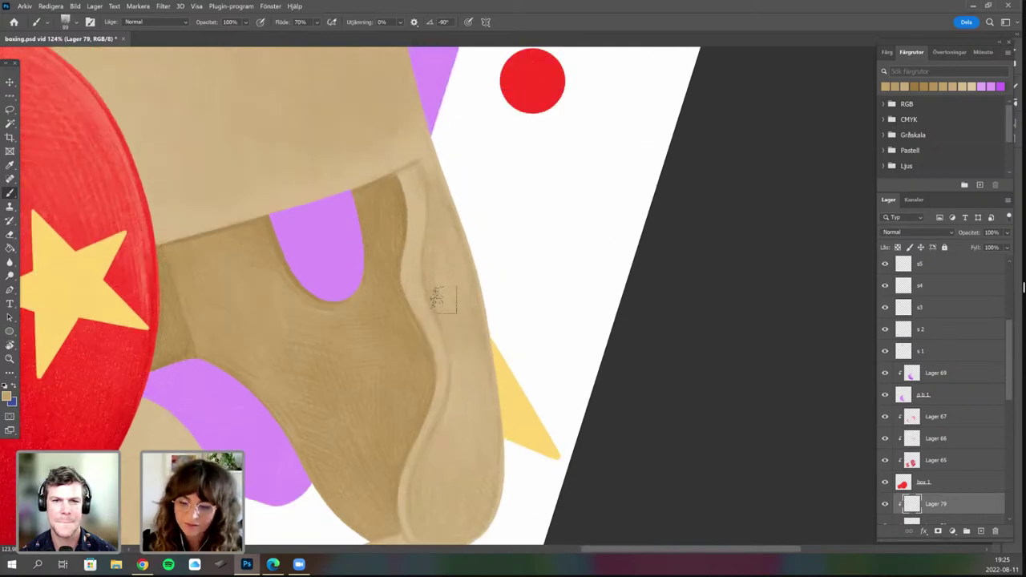
Examine the rim's shading against the rest of the helmet at several zoom levels and rotations.
scroll(466, 355, down, 2)
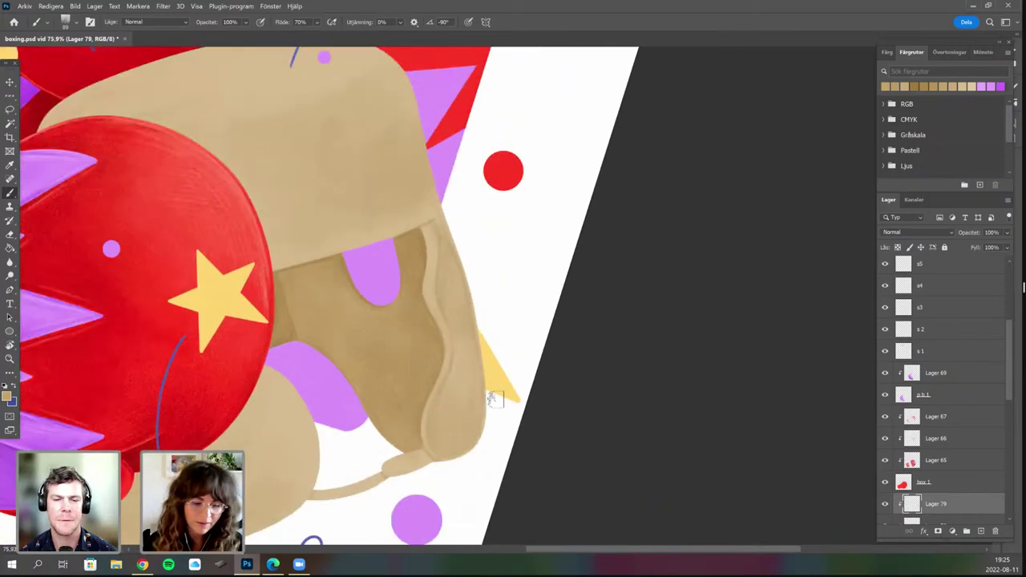
drag(418, 481, 454, 453)
key(r)
mouse_move(513, 298)
mouse_down()
mouse_move(474, 314)
mouse_move(480, 305)
mouse_move(483, 320)
mouse_up()
scroll(510, 416, up, 1)
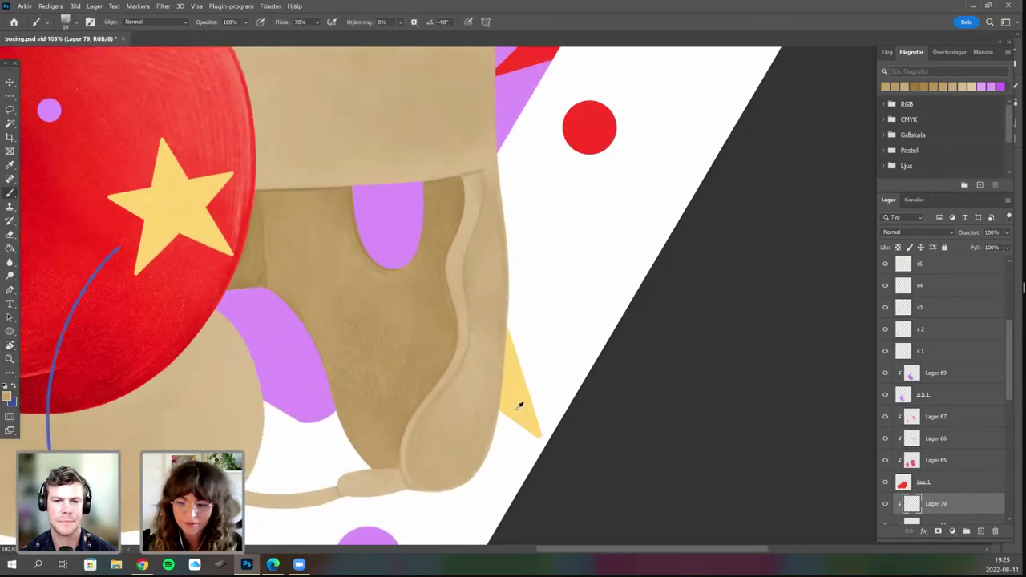
scroll(491, 298, up, 1)
scroll(497, 377, down, 1)
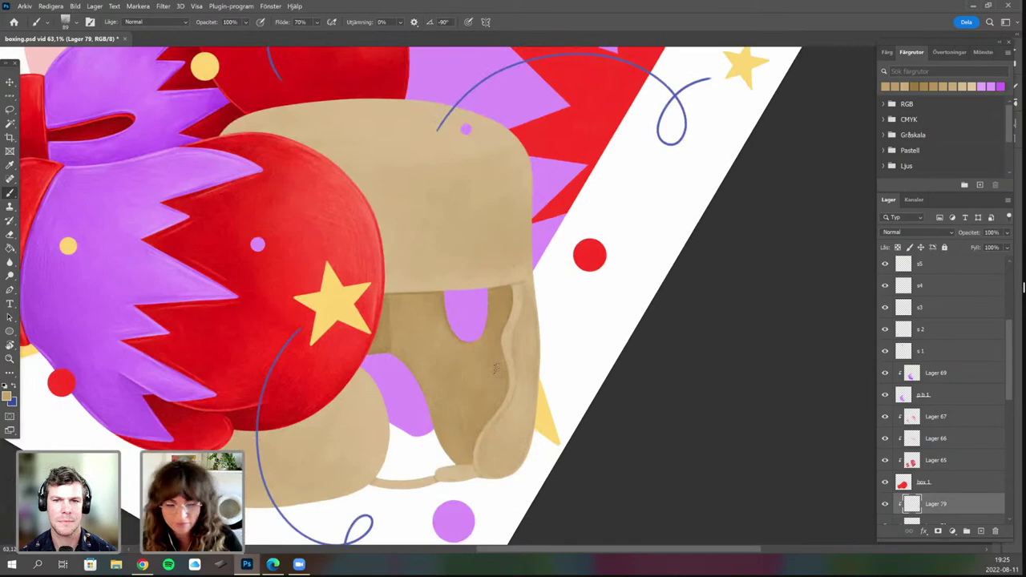
scroll(504, 371, down, 1)
scroll(504, 397, up, 1)
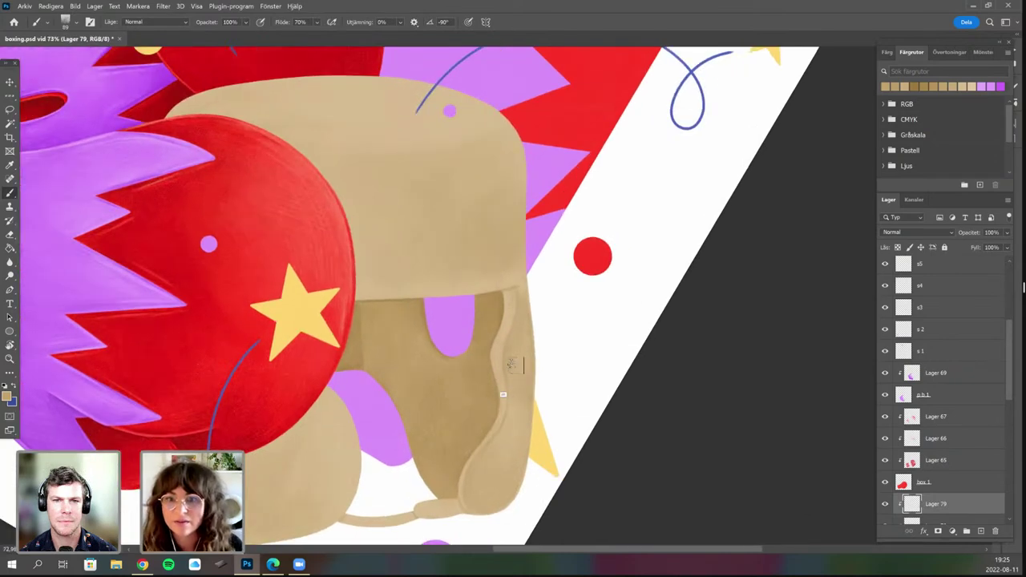
scroll(512, 366, up, 1)
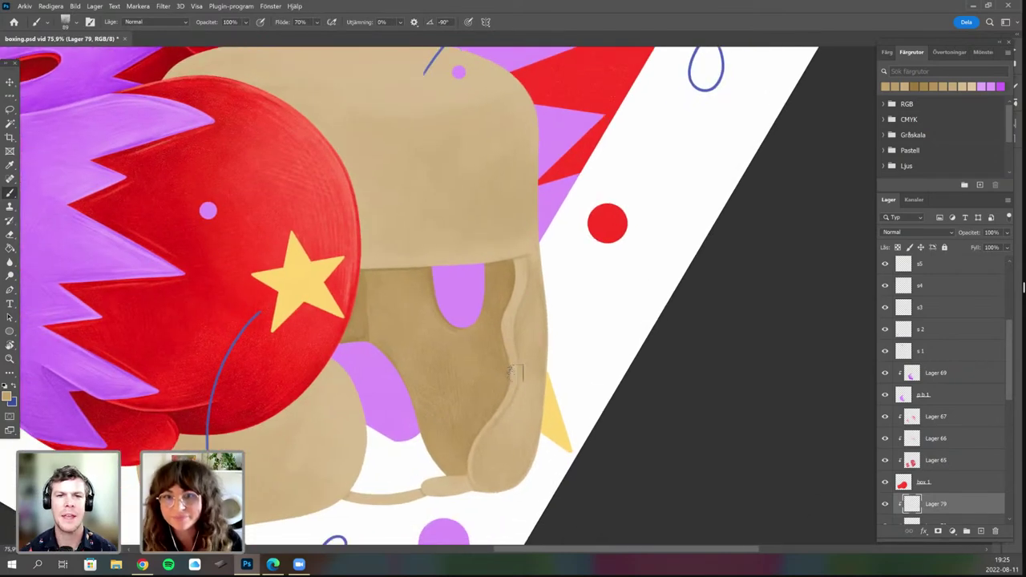
scroll(512, 366, down, 1)
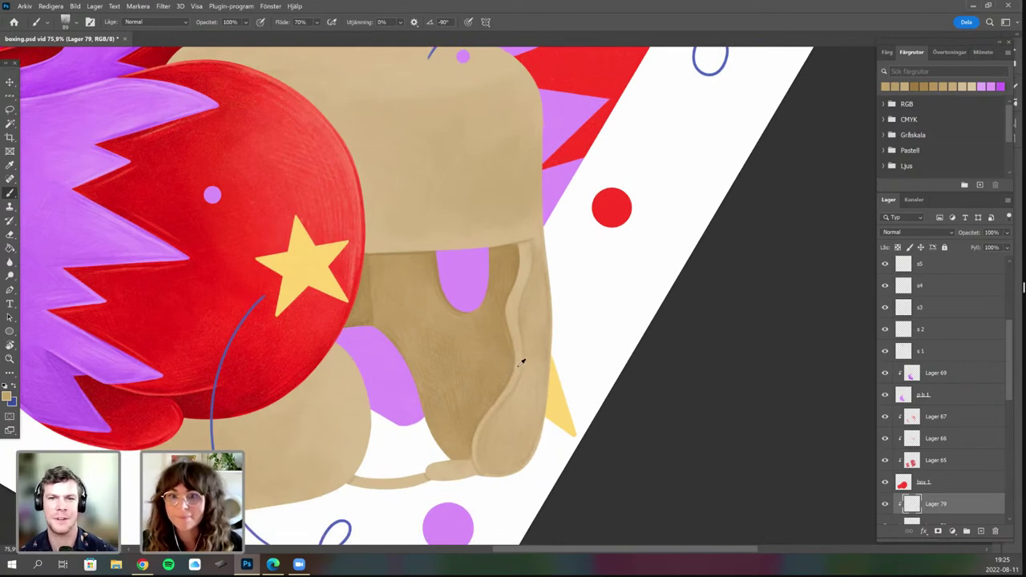
scroll(517, 365, up, 1)
scroll(517, 377, up, 1)
Switch to a finer brush at 23 px and choose a darker, more saturated tan as the foreground colour.
right_click(517, 376)
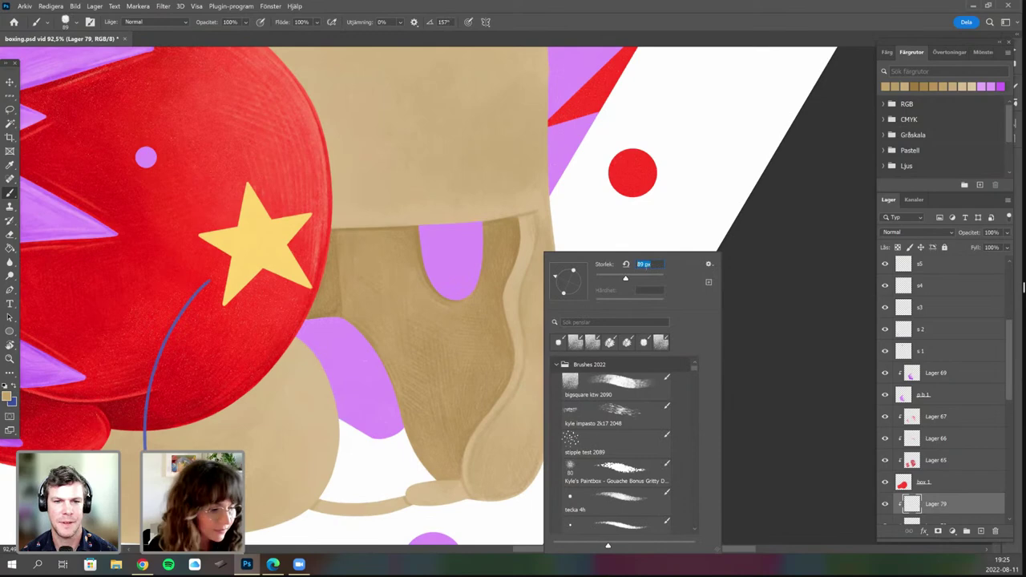
text(2)
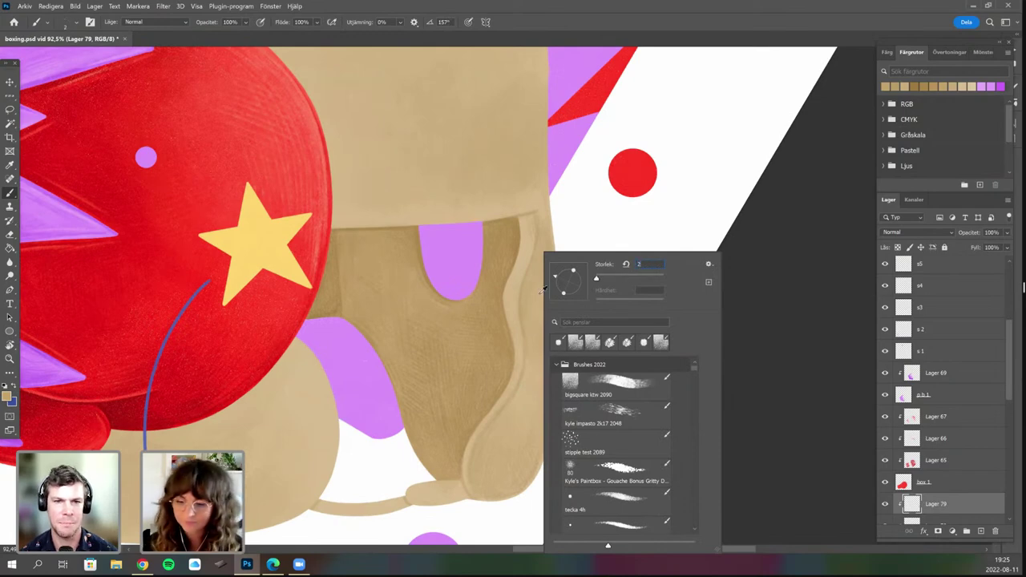
key(Return)
scroll(537, 299, up, 5)
click(7, 396)
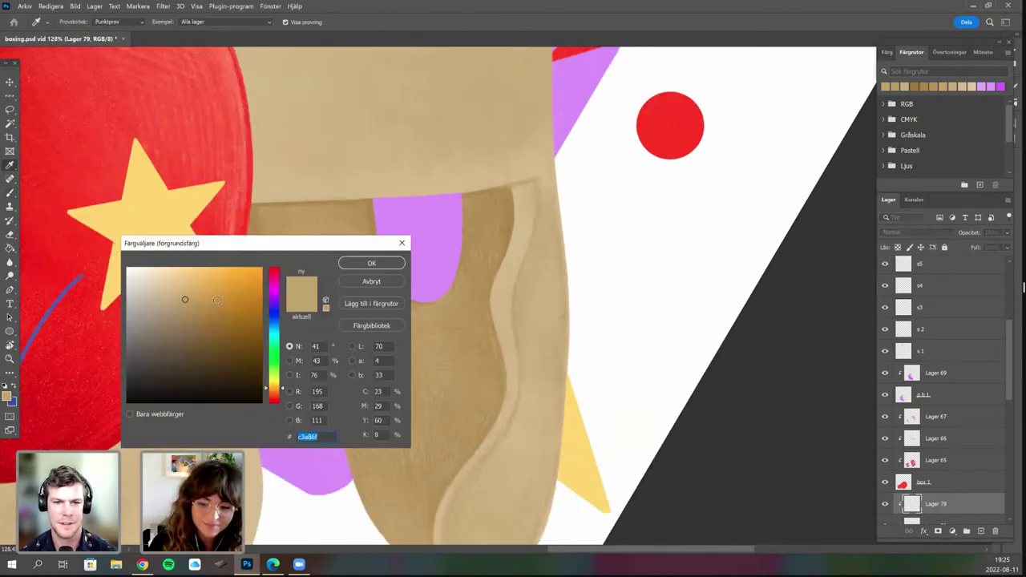
click(190, 303)
click(371, 263)
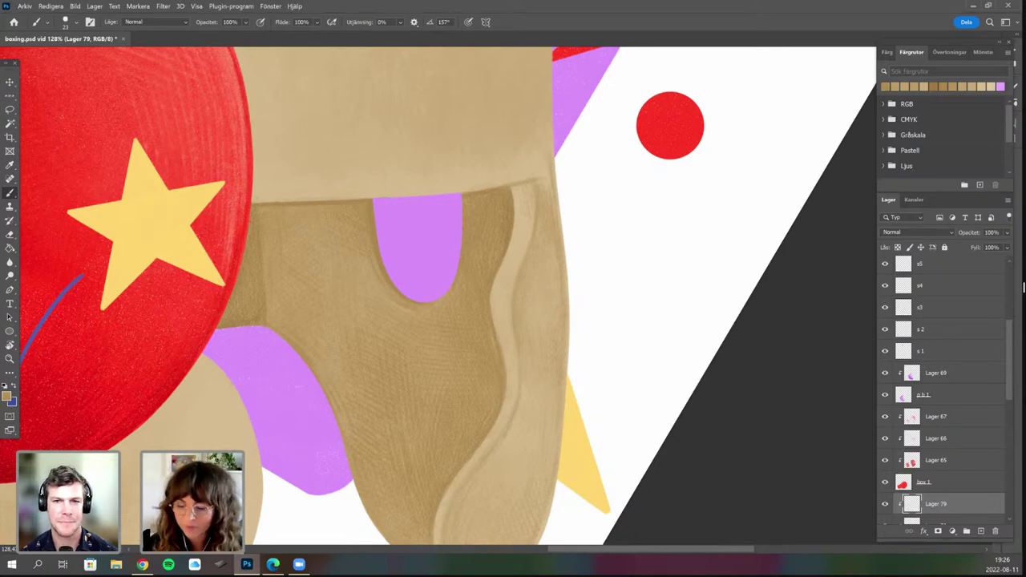
Deepen the rim's wavy inner contour and outer edge with thin darker tan strokes.
scroll(501, 313, down, 2)
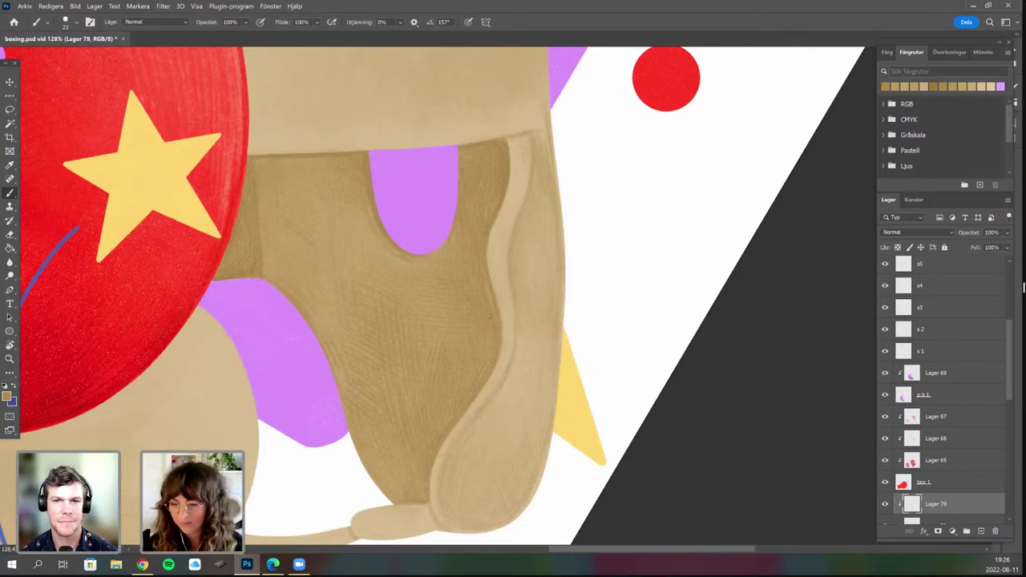
scroll(491, 410, down, 3)
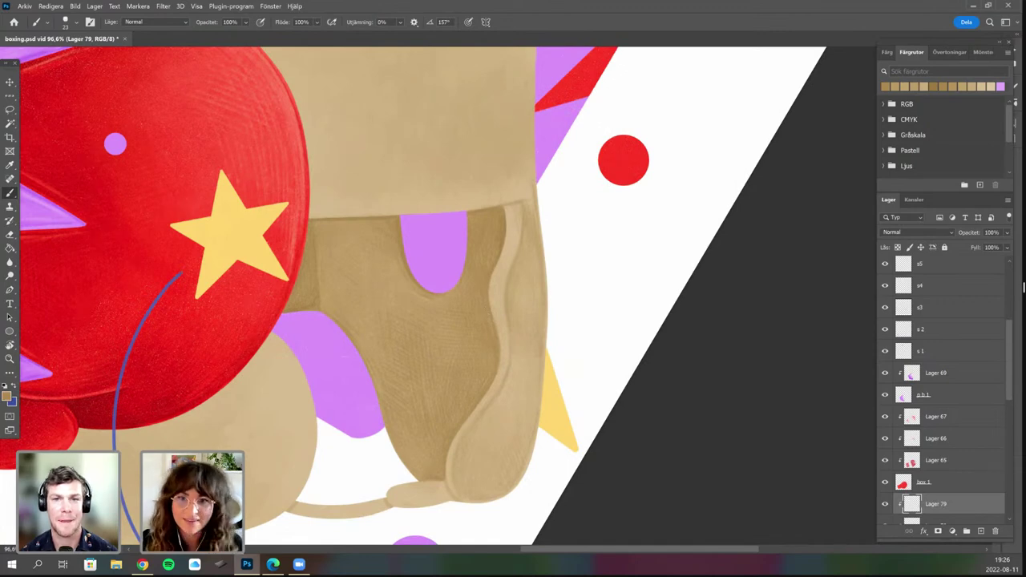
scroll(527, 321, up, 4)
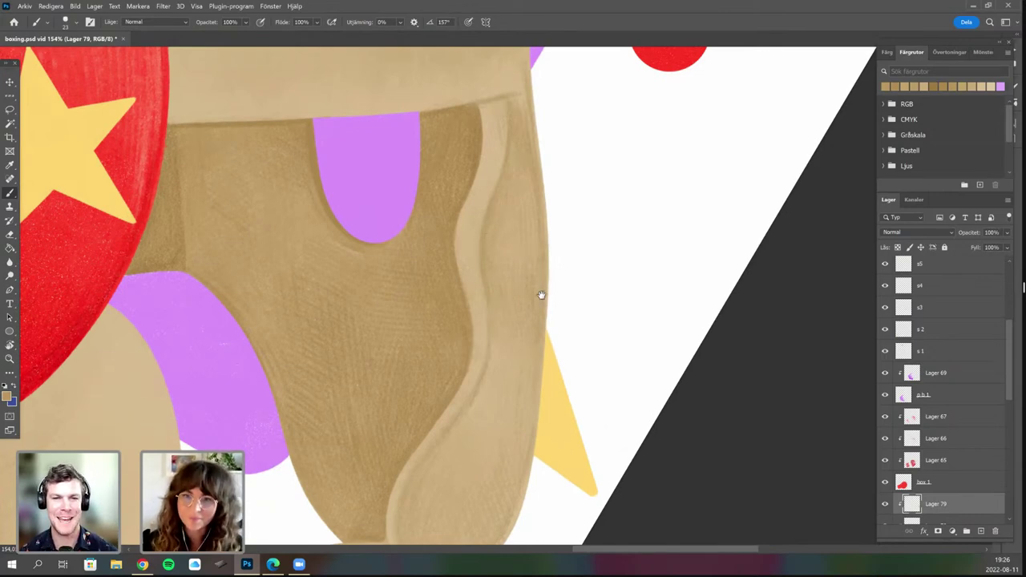
scroll(542, 297, down, 2)
scroll(543, 304, down, 2)
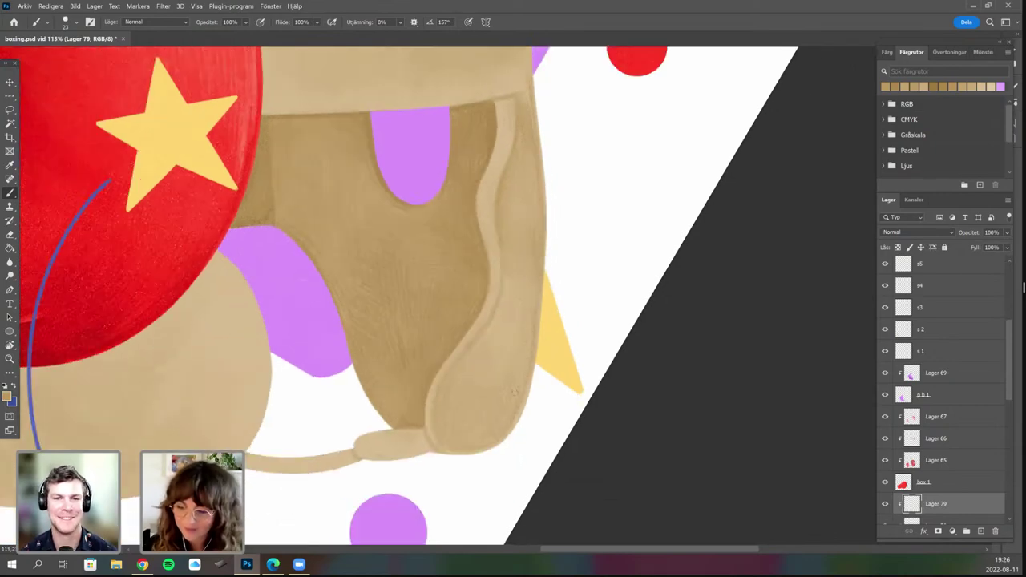
Add fine darker tan strokes around the rim's rounded lower end beside the chin strap.
scroll(515, 344, down, 1)
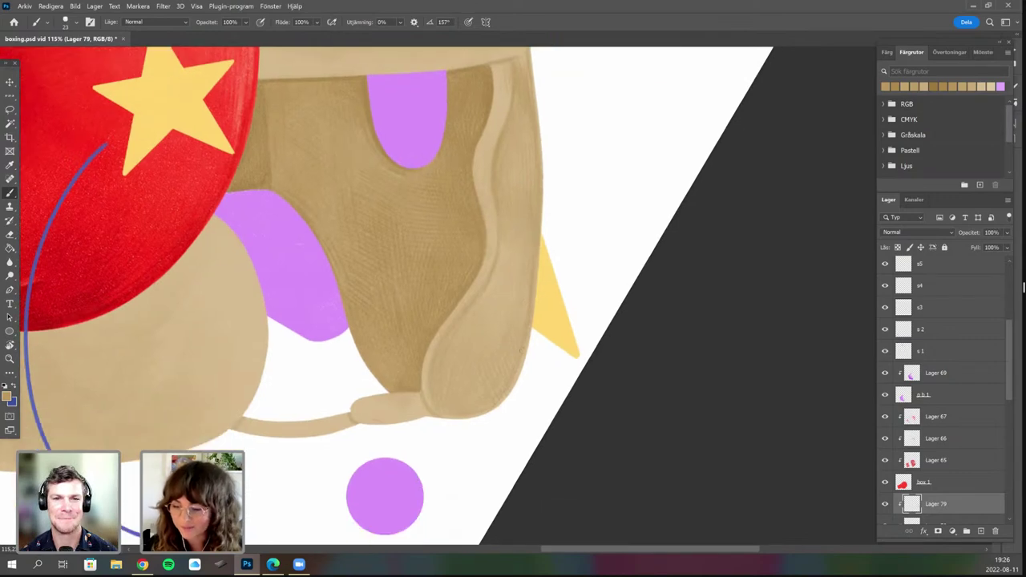
scroll(522, 350, down, 2)
scroll(479, 363, up, 2)
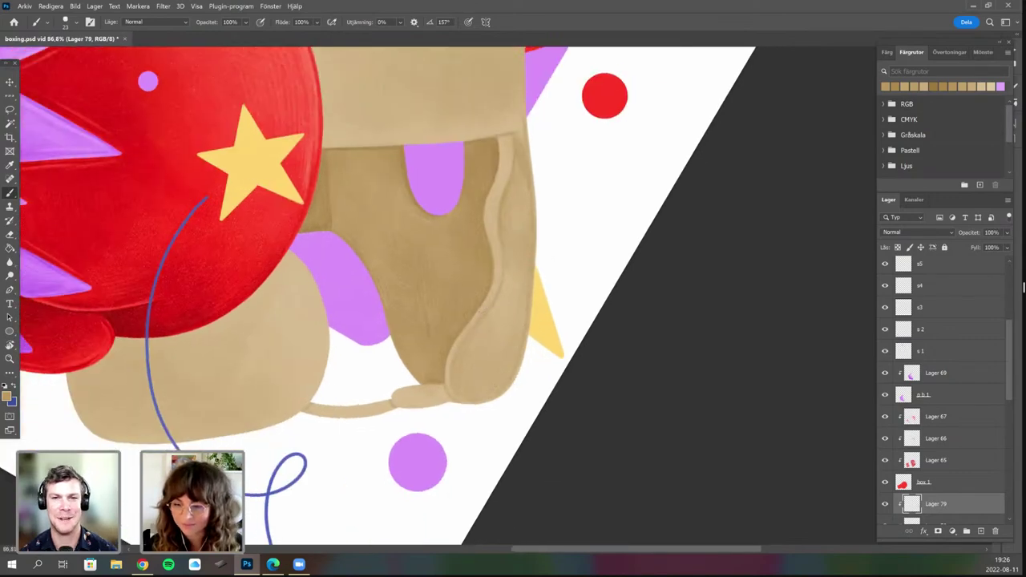
scroll(479, 363, up, 2)
mouse_move(428, 422)
mouse_down()
mouse_move(423, 386)
mouse_move(436, 421)
mouse_up()
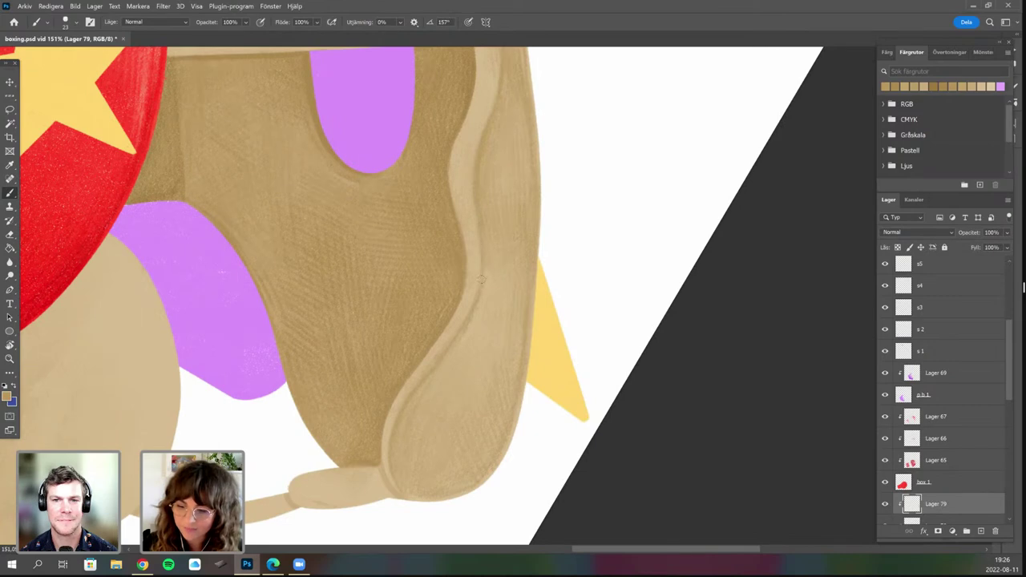
Refine the darker tan shading along the rim's upper contour and outer edge below the helmet's brow.
scroll(450, 184, up, 2)
scroll(451, 184, right, 1)
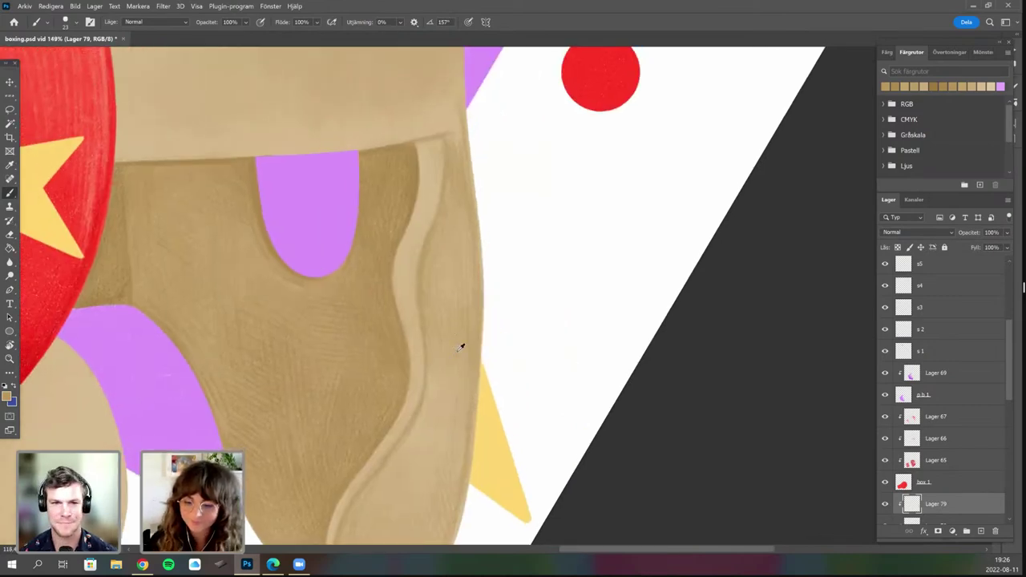
scroll(463, 346, down, 3)
scroll(452, 365, up, 3)
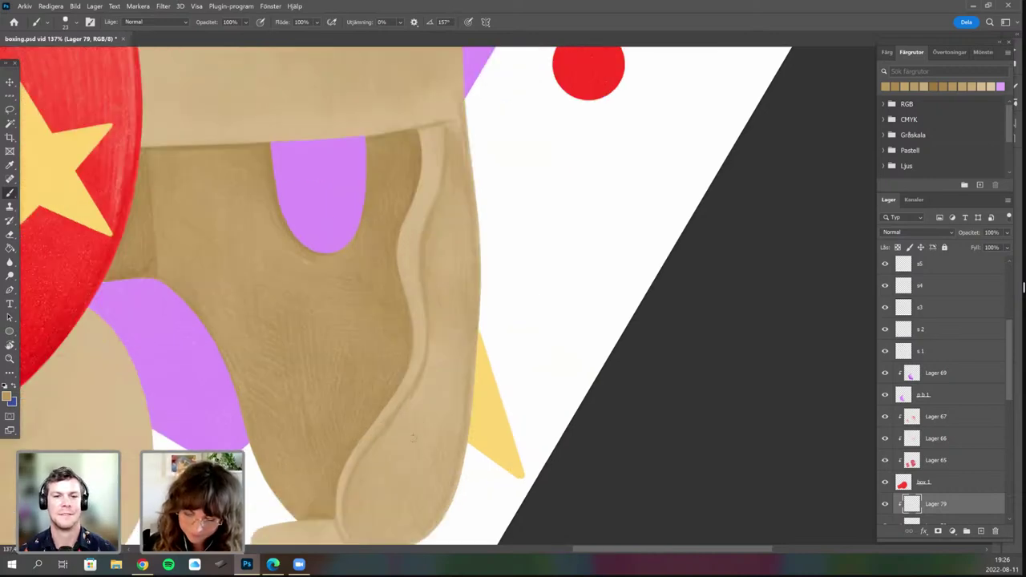
key(r)
drag(507, 419, 473, 420)
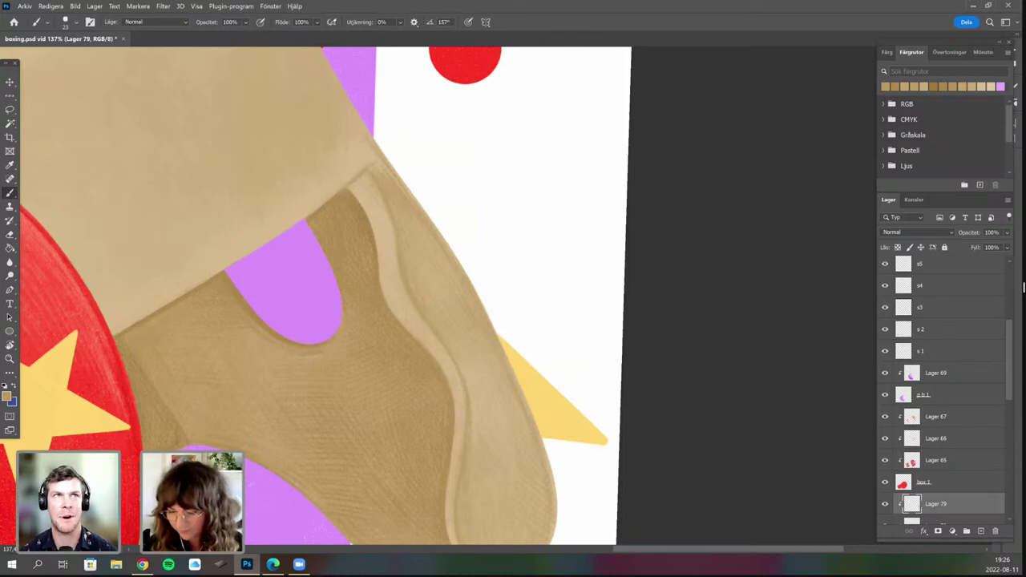
Brush thin tan strokes down the narrow light band along the rim's inner side.
key(r)
drag(479, 481, 446, 401)
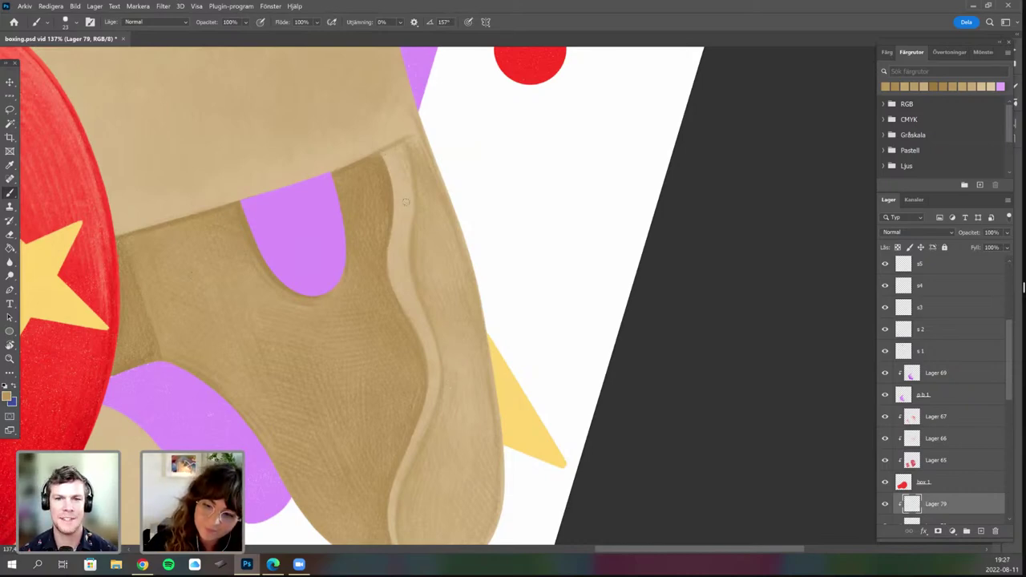
drag(407, 207, 409, 231)
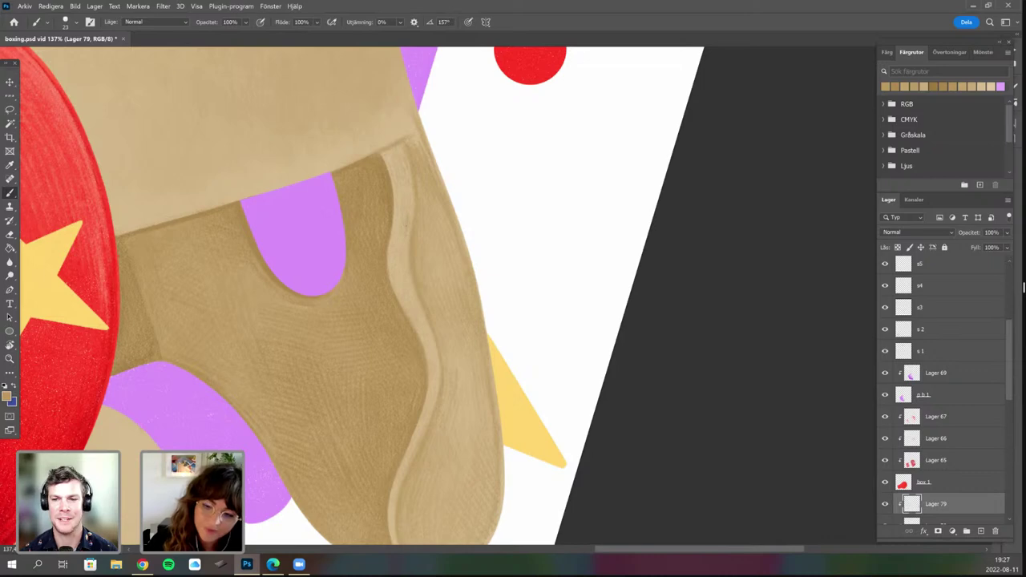
drag(419, 323, 436, 367)
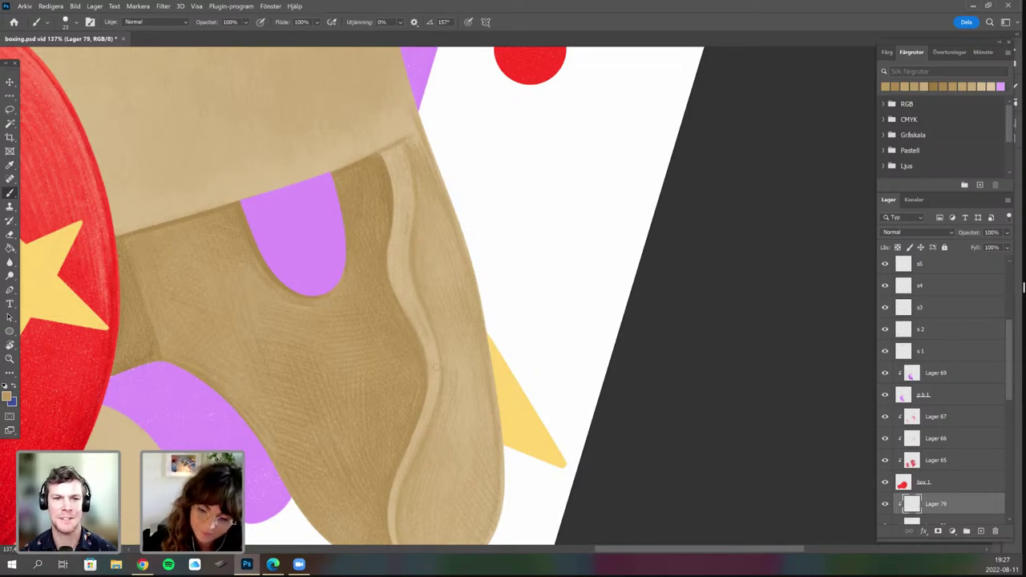
Continue the thin tan strokes along the lower part of the rim's inner band towards the chin strap.
scroll(458, 423, down, 5)
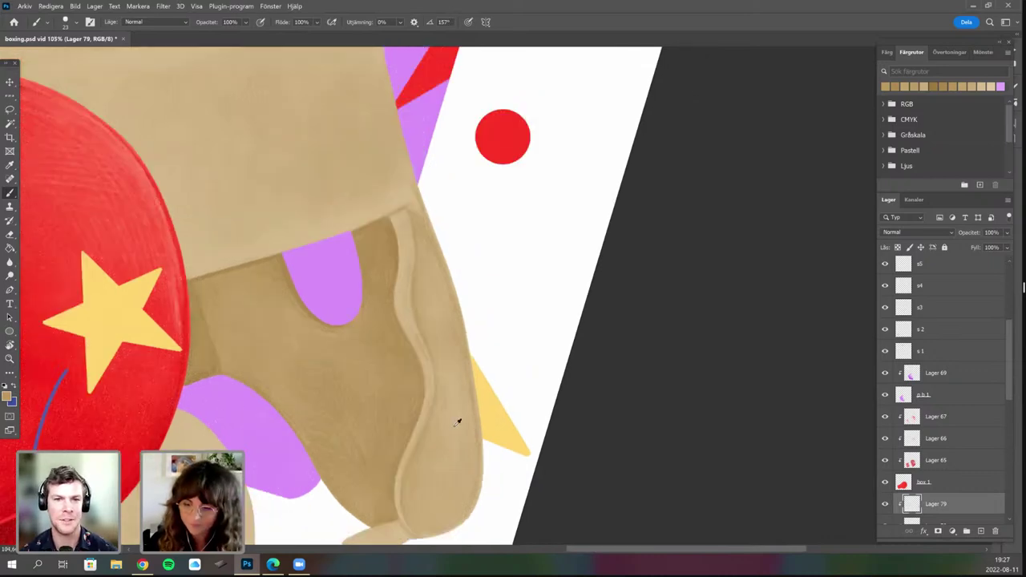
scroll(453, 424, up, 4)
drag(395, 386, 388, 301)
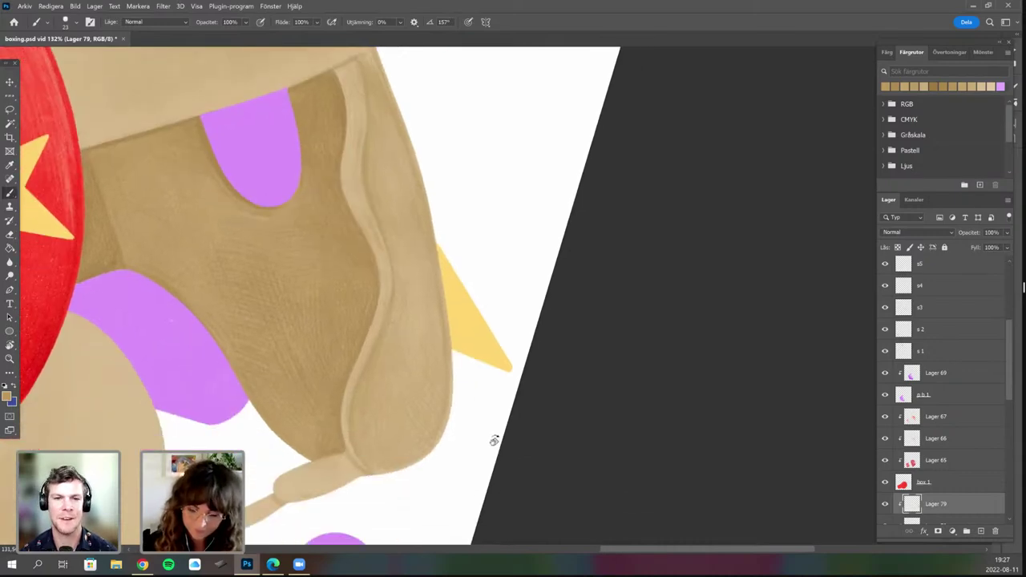
key(r)
mouse_move(494, 438)
mouse_down()
mouse_move(503, 384)
mouse_move(489, 334)
mouse_move(483, 350)
mouse_up()
scroll(485, 350, up, 3)
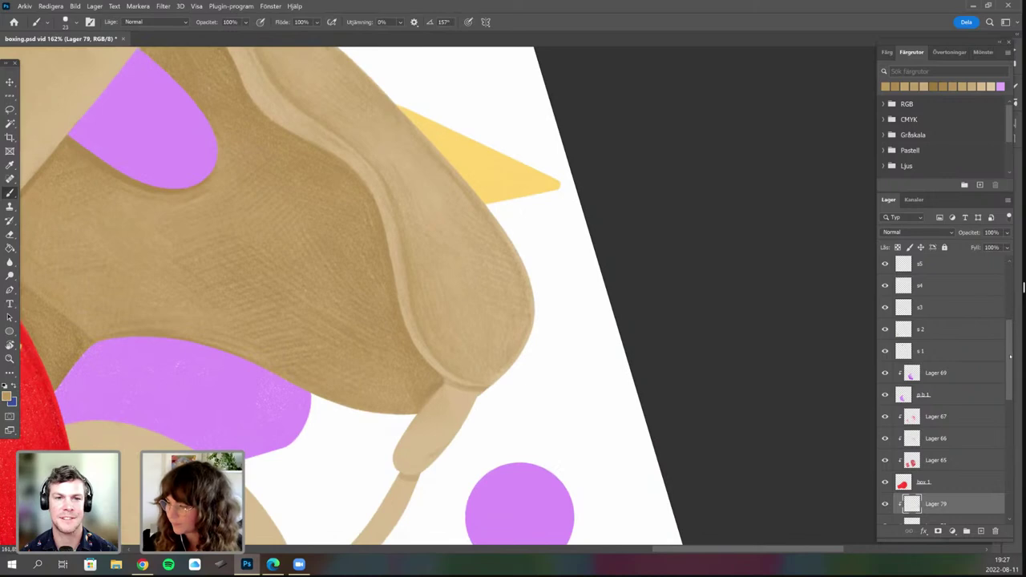
Tidy the outer edge of the rim's rounded lower end with the Eraser on the helmet layer.
drag(1009, 376, 1009, 412)
click(906, 464)
right_click(495, 398)
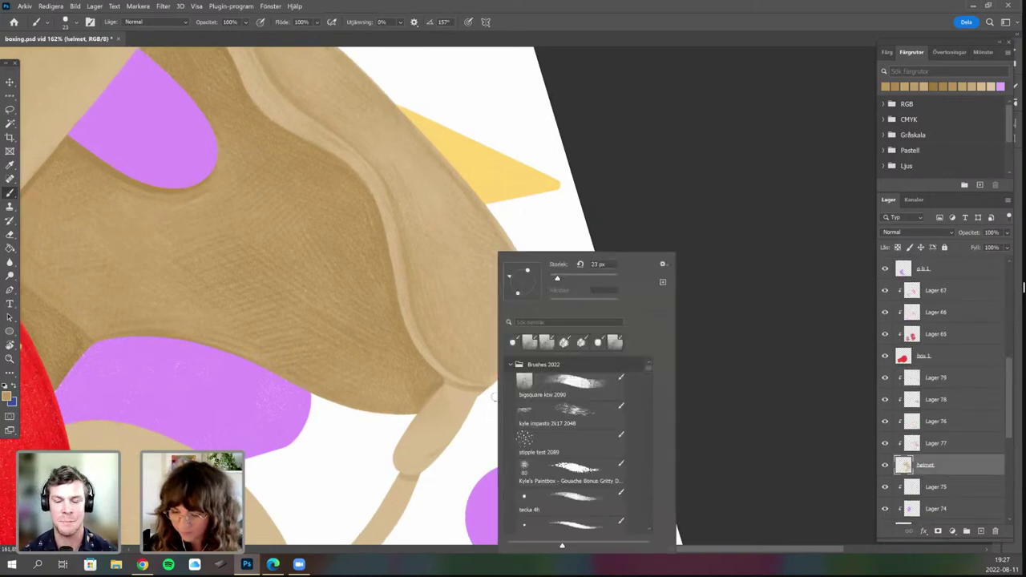
key(Escape)
key(e)
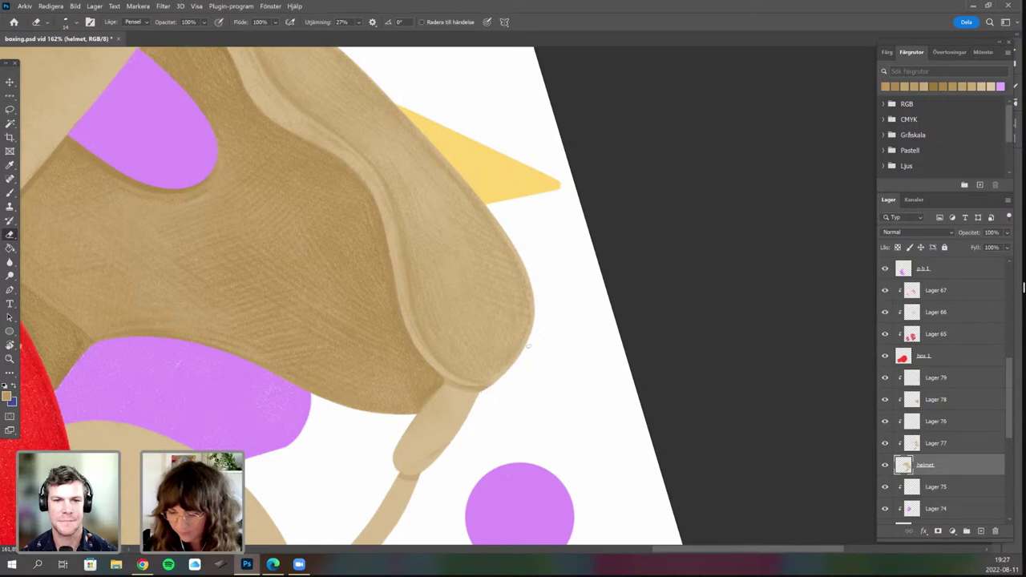
scroll(509, 353, down, 1)
scroll(497, 361, down, 1)
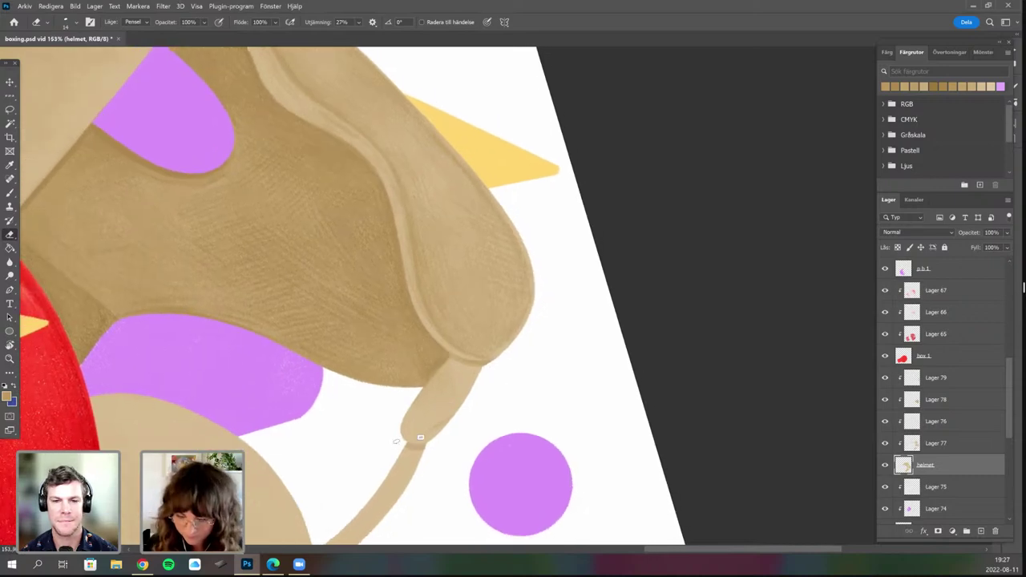
scroll(417, 439, up, 2)
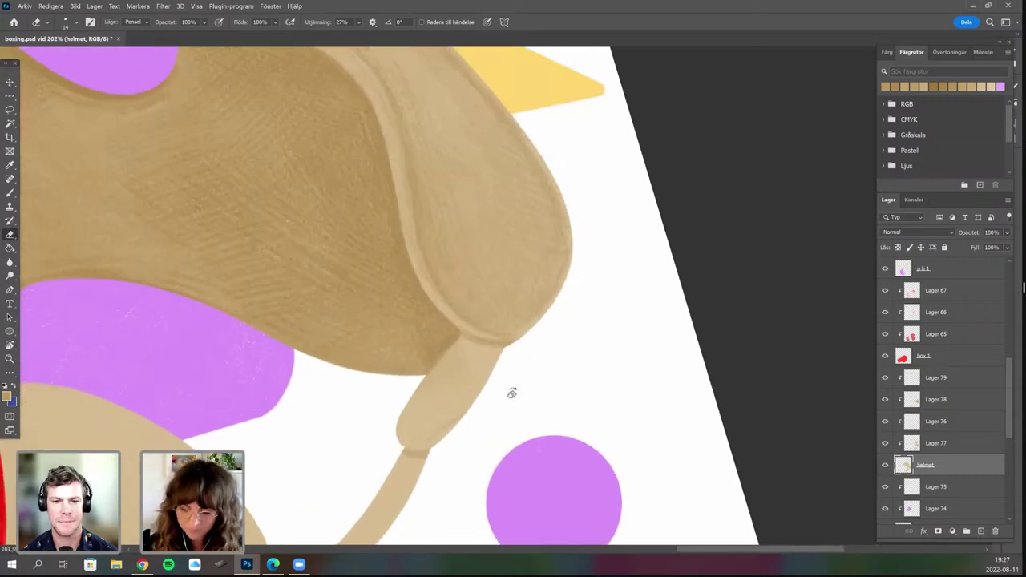
key(r)
mouse_move(511, 393)
mouse_down()
mouse_move(251, 350)
mouse_move(346, 201)
mouse_move(373, 188)
mouse_up()
key(e)
scroll(297, 257, up, 1)
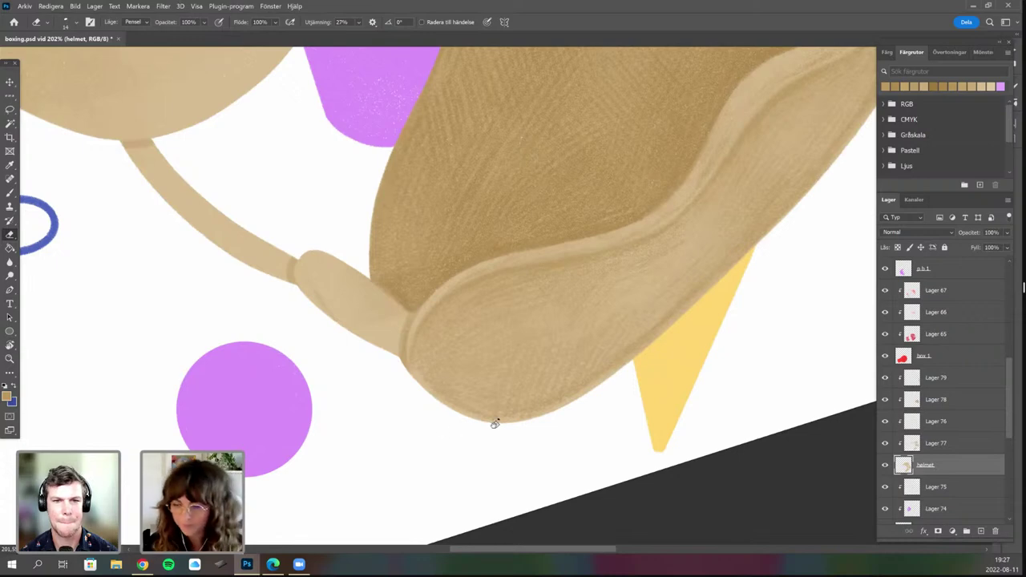
Examine the shading on the helmet's rim, side panel and brow seam, both close up and from further out.
scroll(533, 384, down, 5)
key(b)
right_click(523, 353)
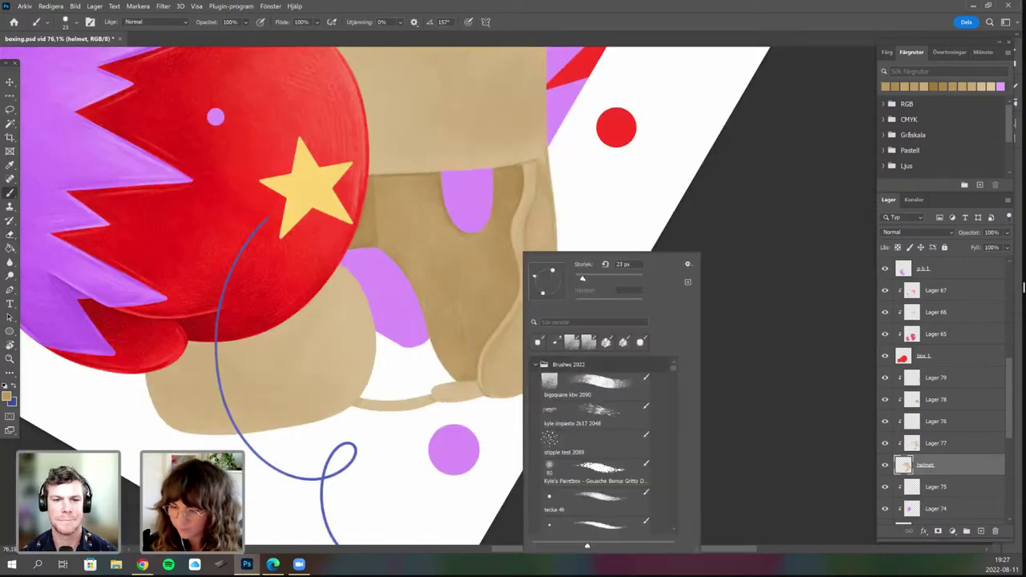
key(Escape)
scroll(534, 337, up, 2)
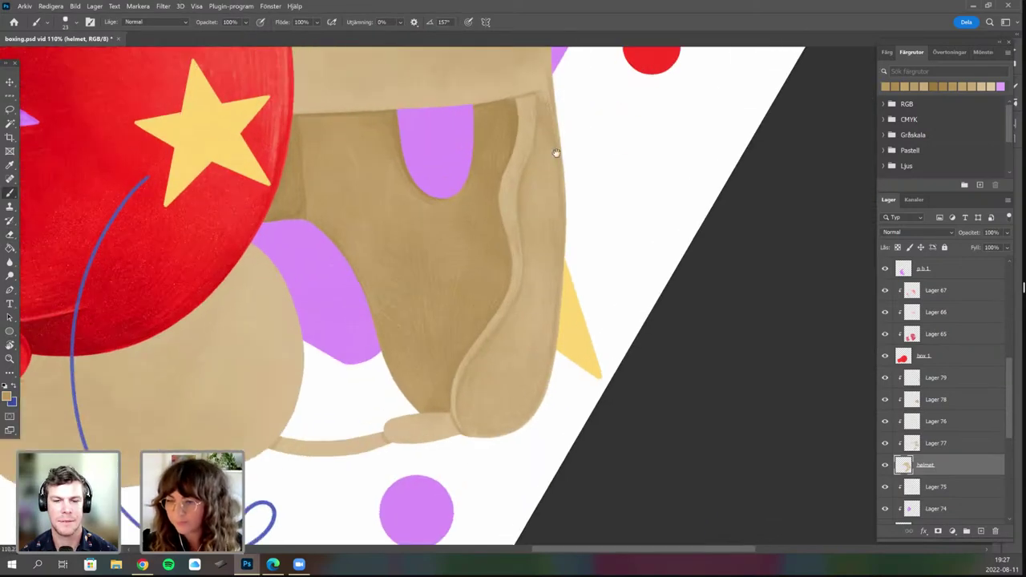
drag(517, 377, 479, 551)
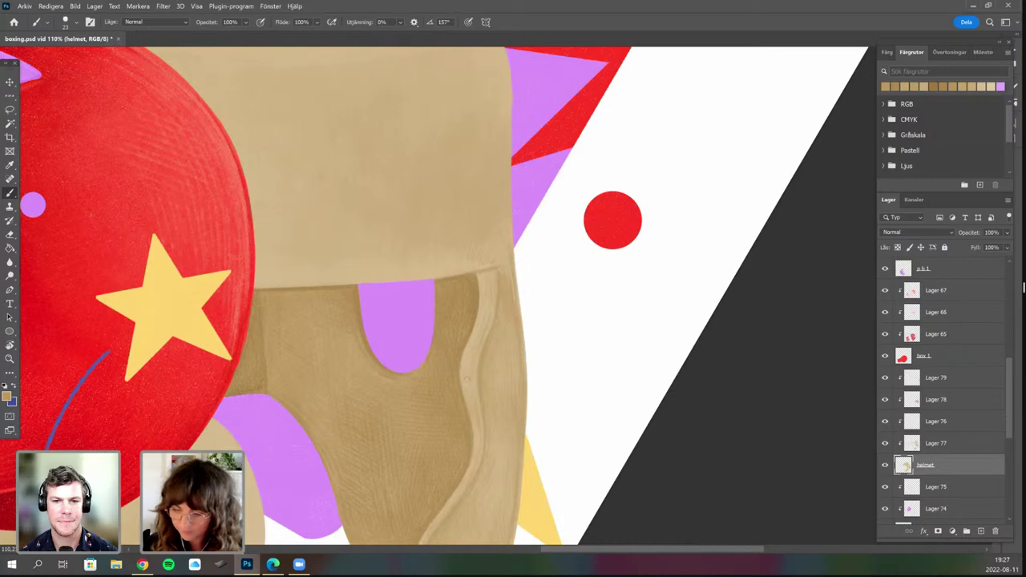
scroll(492, 301, down, 5)
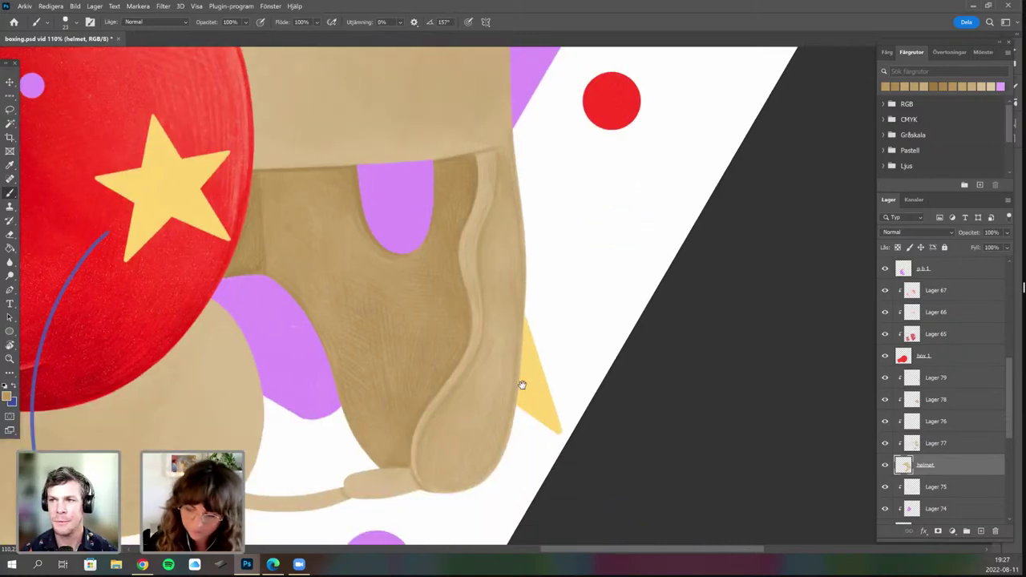
scroll(519, 383, down, 2)
scroll(515, 322, down, 3)
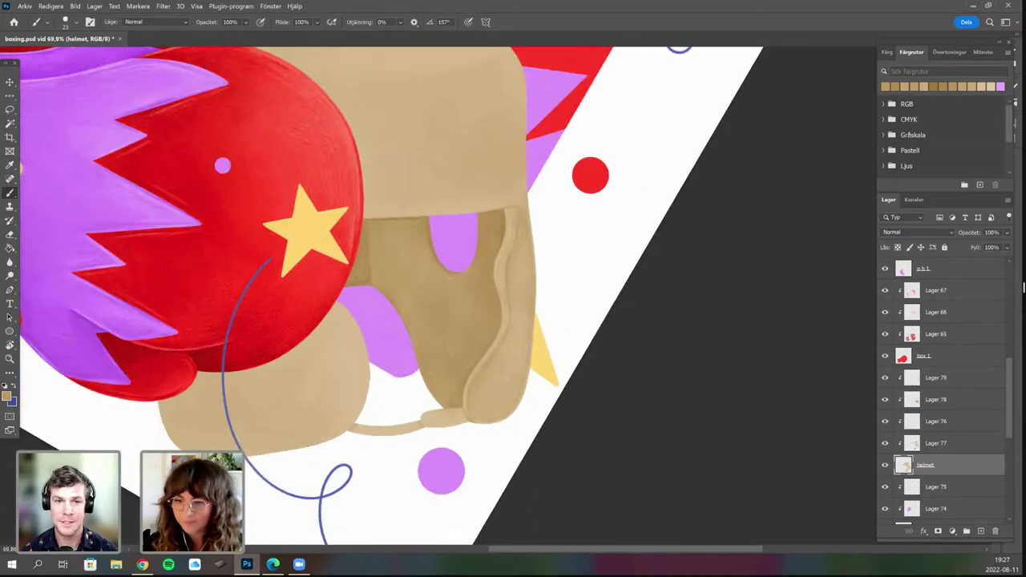
scroll(501, 317, up, 4)
scroll(439, 296, up, 2)
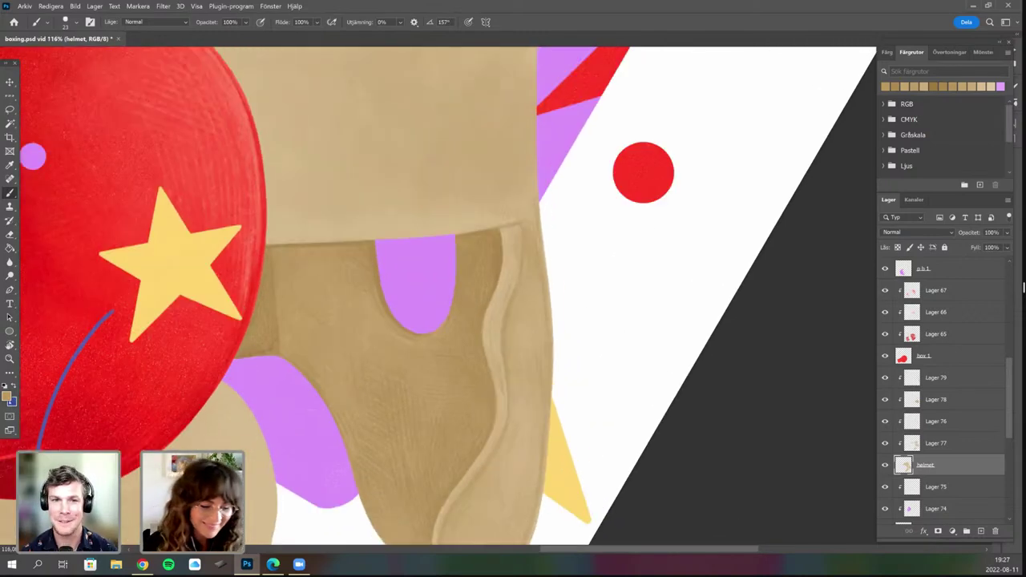
Set the brush colour to the darker tan #987a3e and make Lager 79 the active painting layer.
key(n)
drag(449, 231, 365, 270)
click(372, 263)
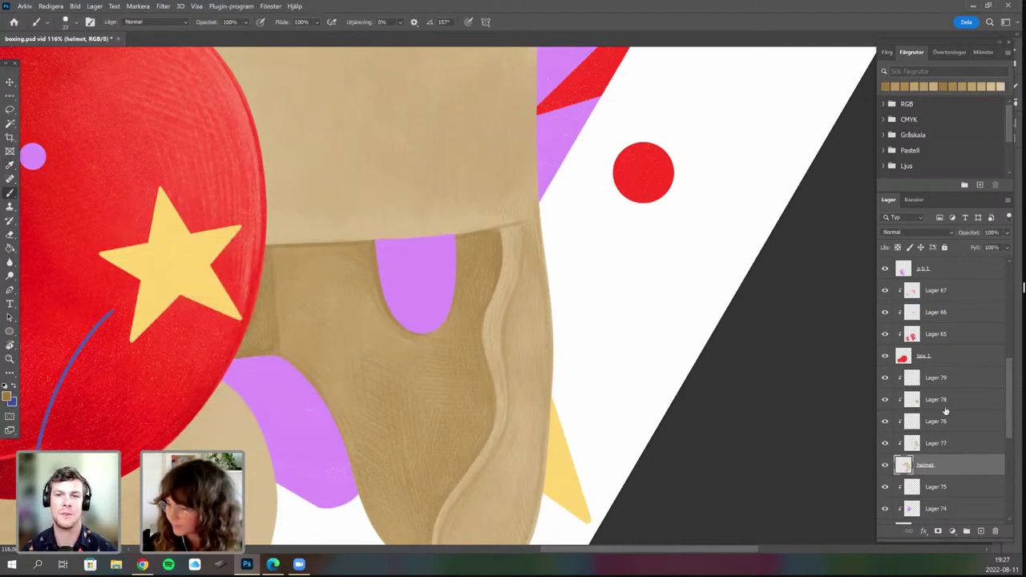
click(951, 379)
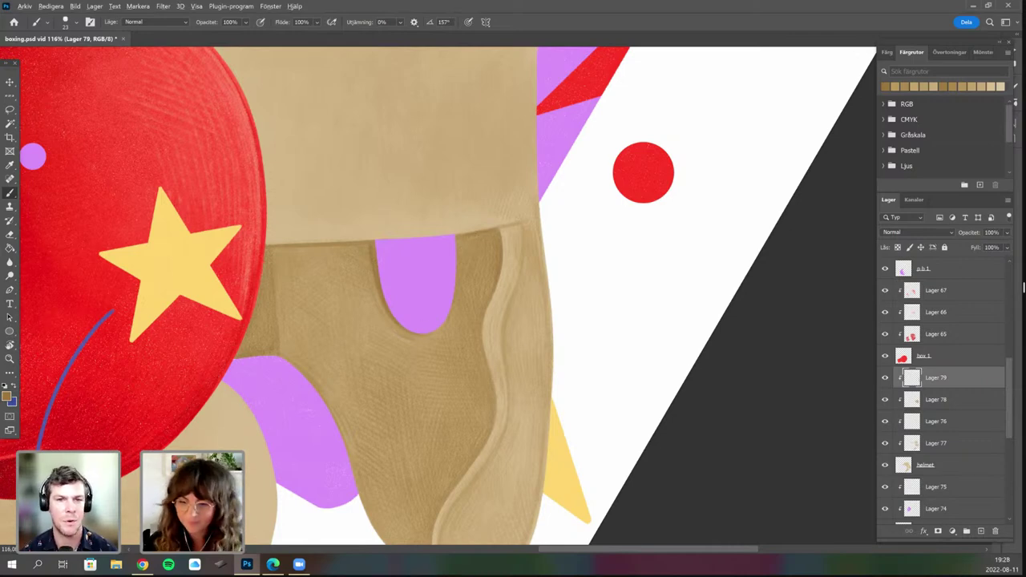
scroll(519, 348, down, 3)
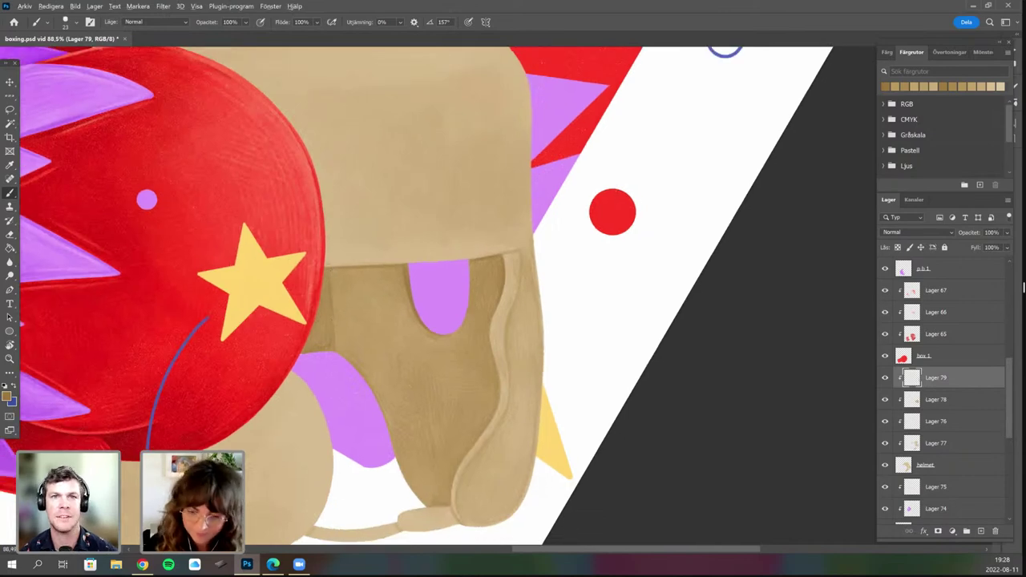
scroll(338, 292, up, 3)
scroll(531, 367, down, 2)
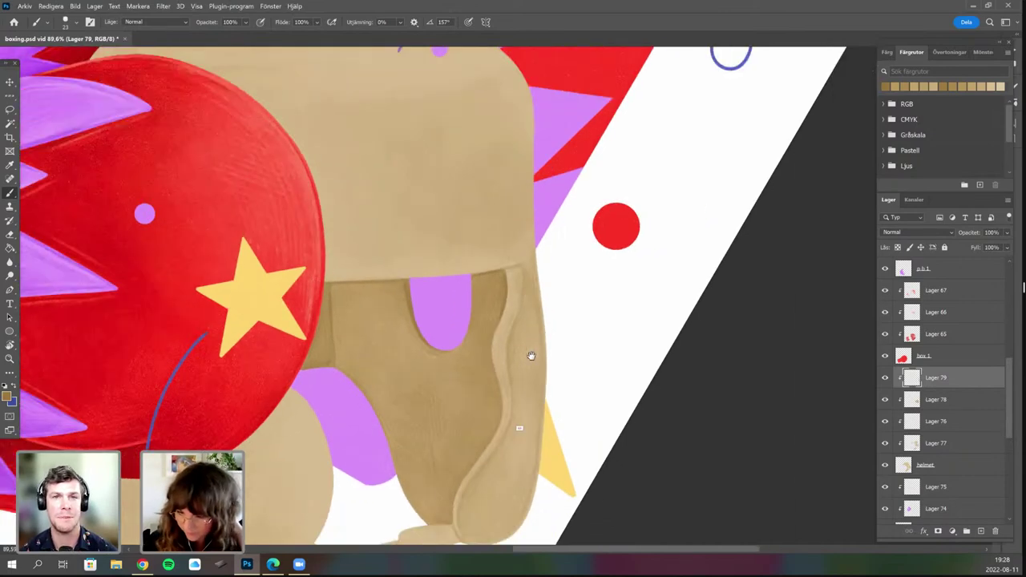
scroll(526, 361, down, 2)
scroll(526, 364, up, 1)
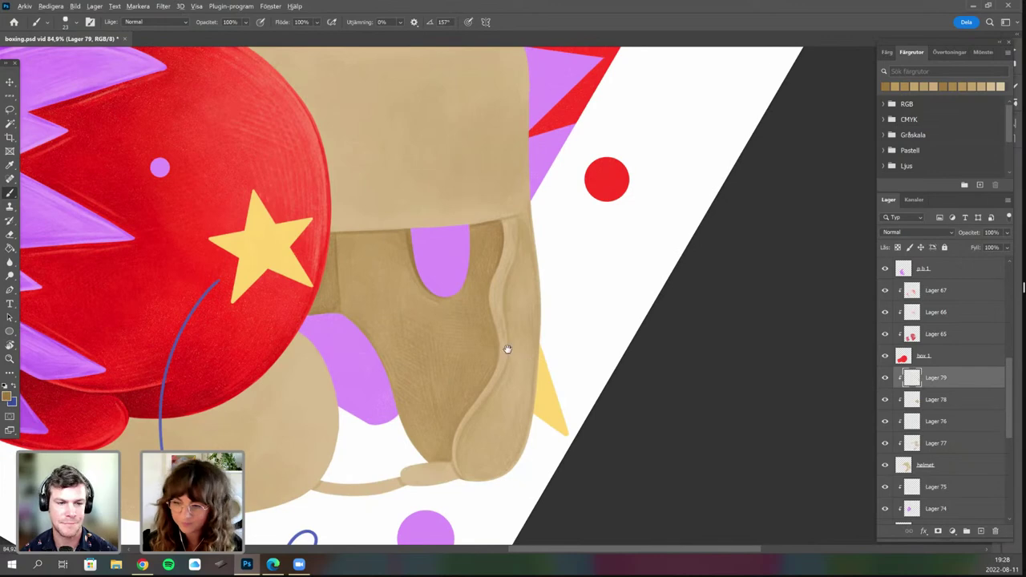
scroll(522, 385, up, 2)
Pick a lighter, less saturated tan and brush fine strokes along the outer edge of the rim's rounded lower end on Lager 79.
key(n)
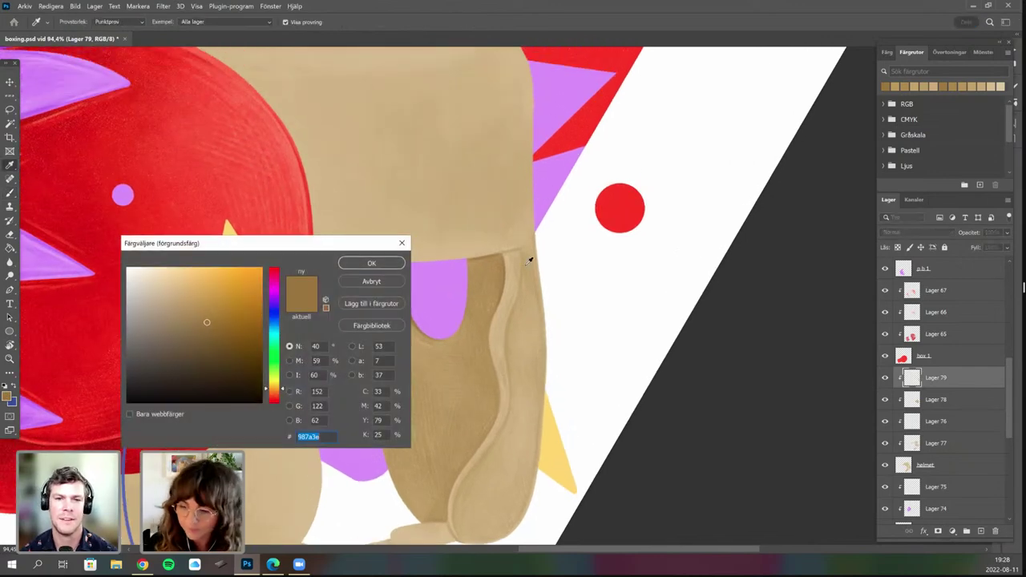
click(185, 302)
click(371, 263)
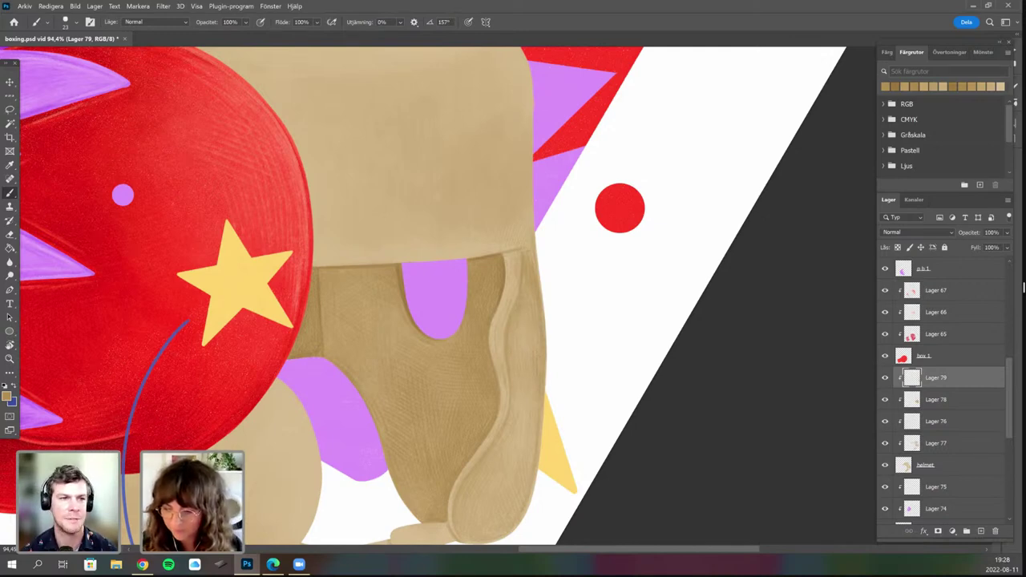
key(r)
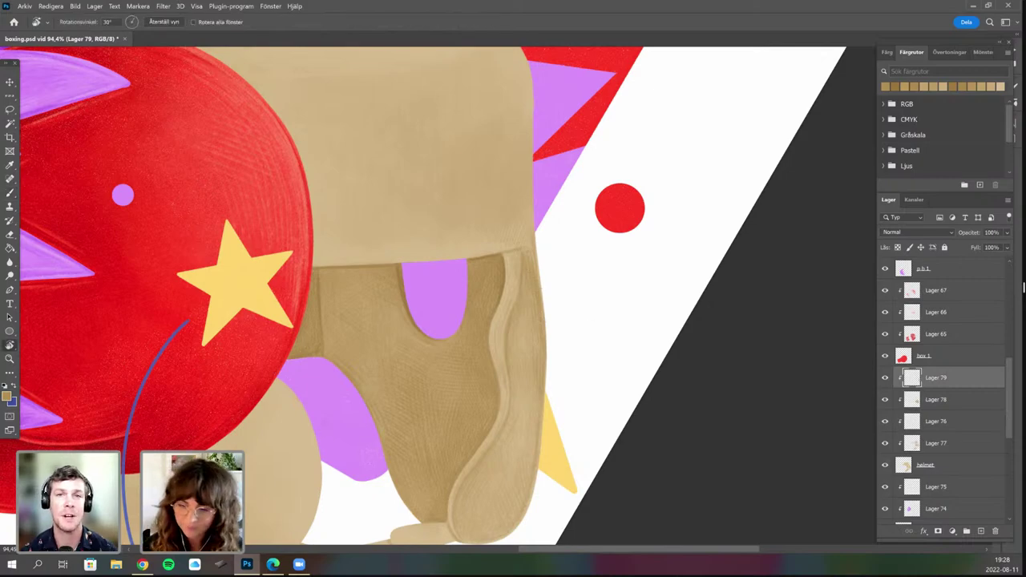
mouse_move(333, 437)
mouse_down()
mouse_move(305, 363)
mouse_move(412, 280)
mouse_up()
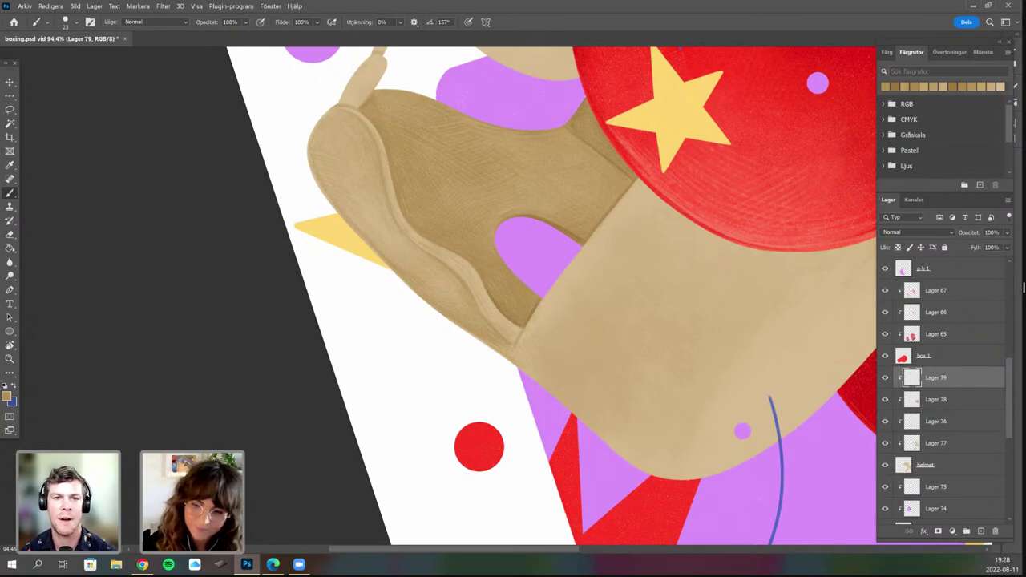
key(r)
mouse_move(655, 316)
mouse_down()
mouse_move(541, 419)
mouse_move(575, 238)
mouse_up()
key(space)
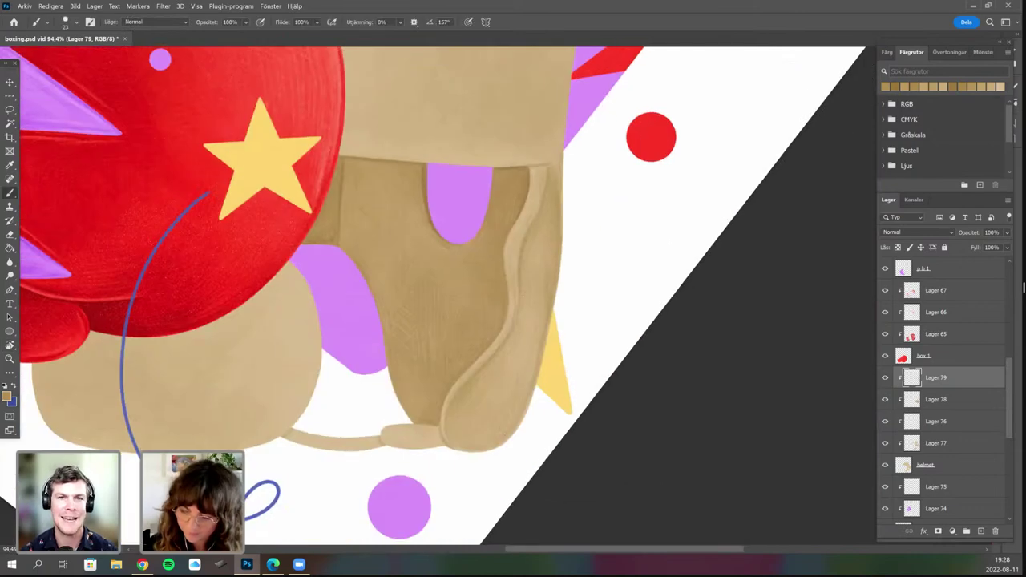
key(r)
drag(524, 433, 578, 353)
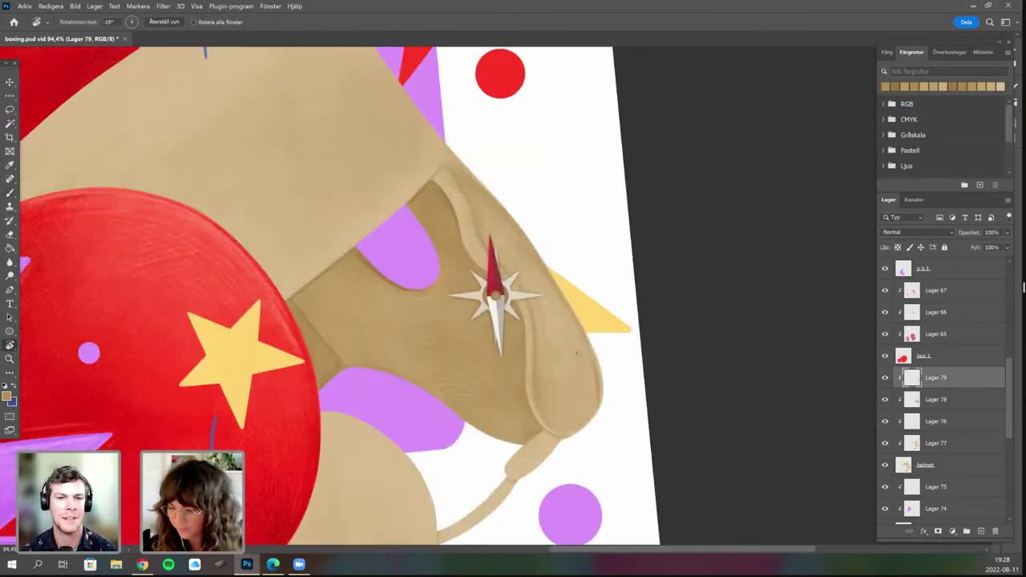
mouse_move(586, 400)
mouse_down()
mouse_move(607, 373)
mouse_move(611, 395)
mouse_up()
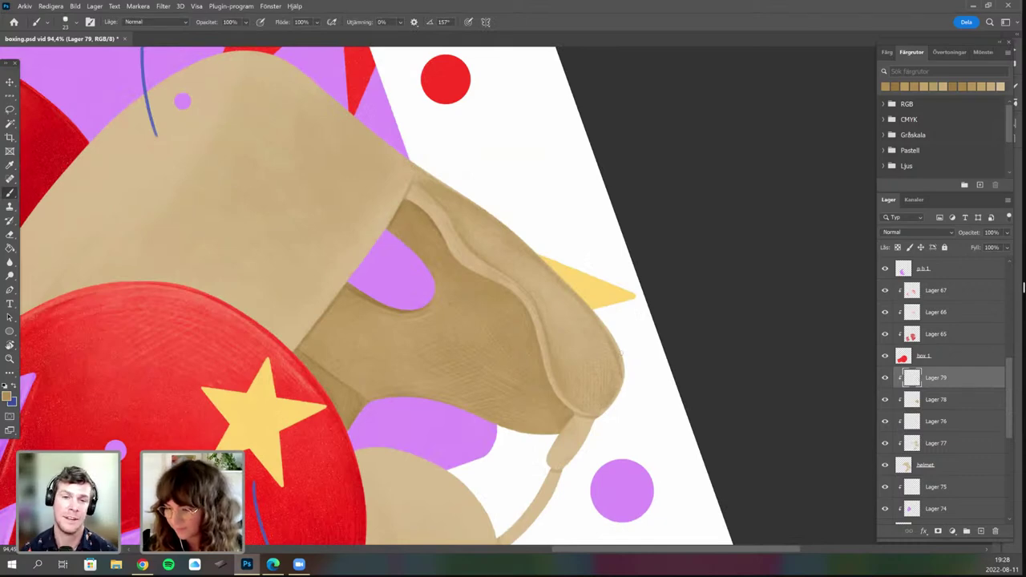
drag(621, 362, 623, 369)
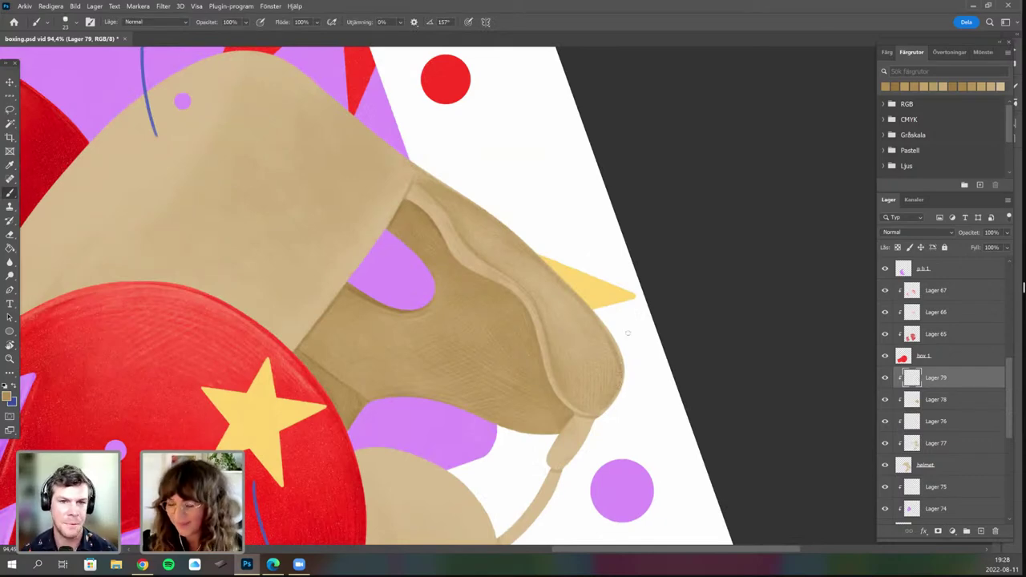
Soften the shading on the rim's rounded lower end with a lighter tan.
drag(484, 360, 421, 319)
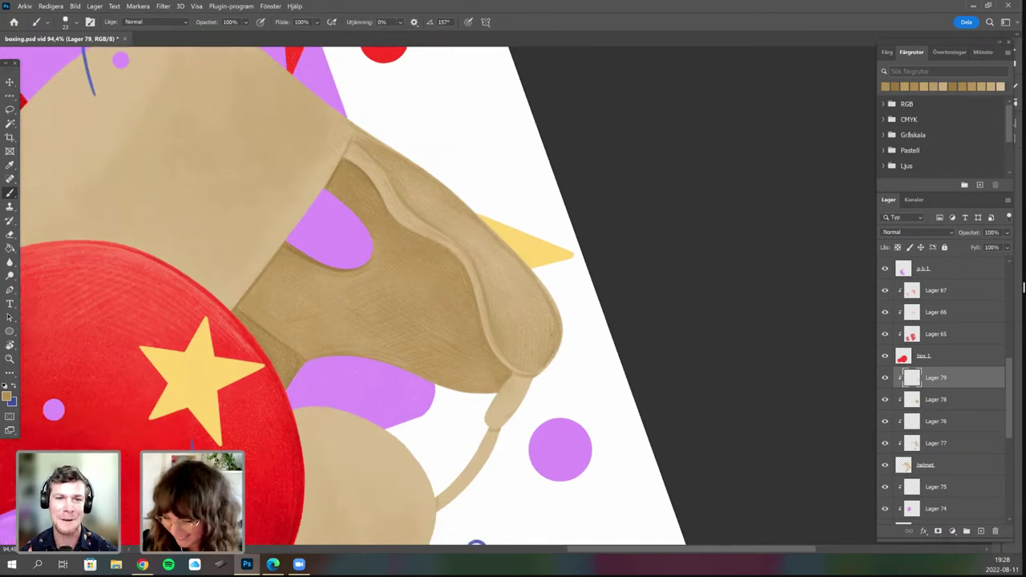
drag(562, 428, 517, 470)
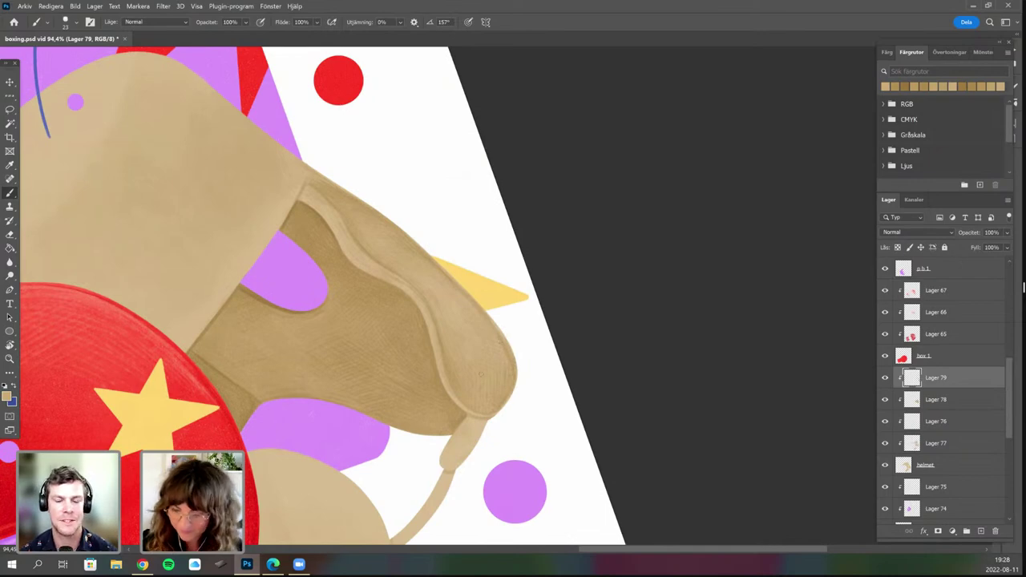
drag(503, 470, 487, 510)
key(r)
drag(487, 510, 486, 425)
drag(486, 384, 564, 490)
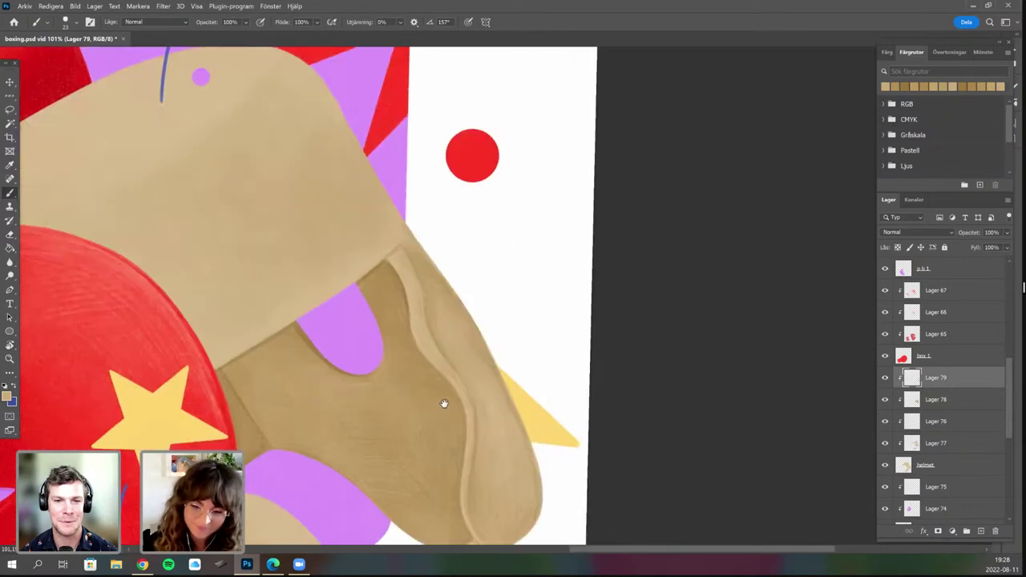
scroll(450, 298, down, 4)
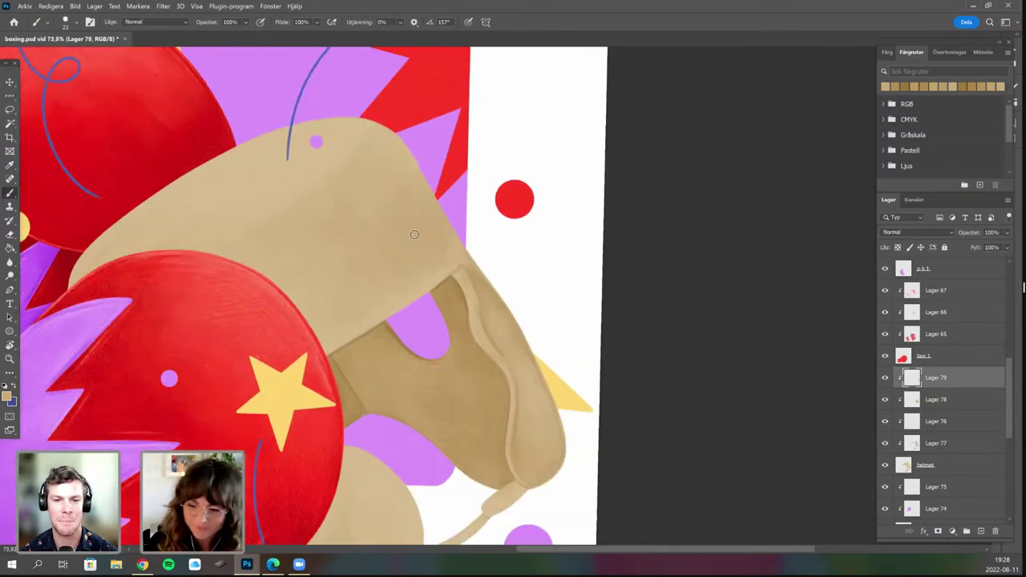
Set the foreground colour to #b99e69 and switch to the recently used textured brush with 70% flow at 42 px.
key(n)
drag(178, 296, 185, 305)
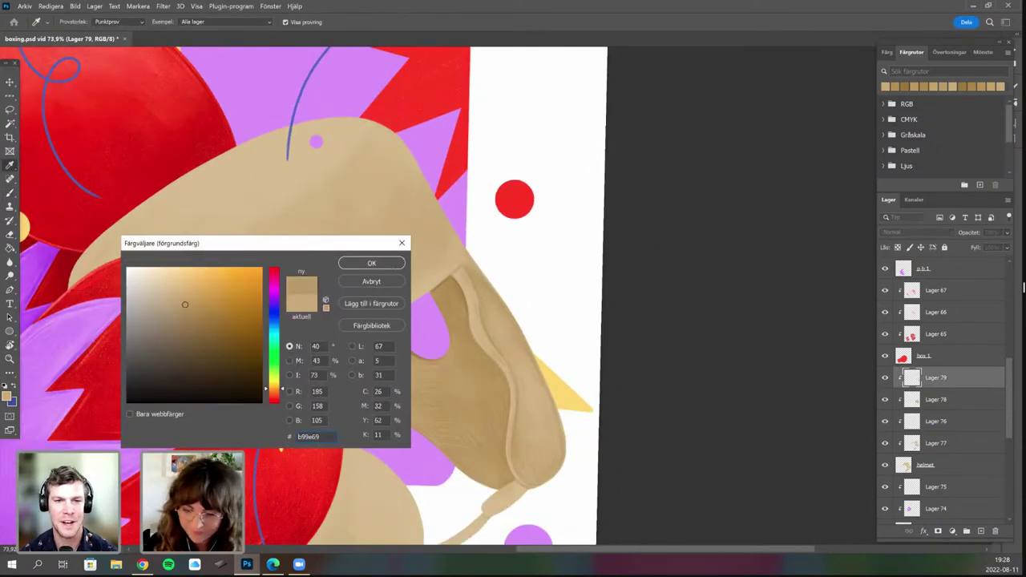
click(371, 263)
right_click(396, 252)
click(495, 342)
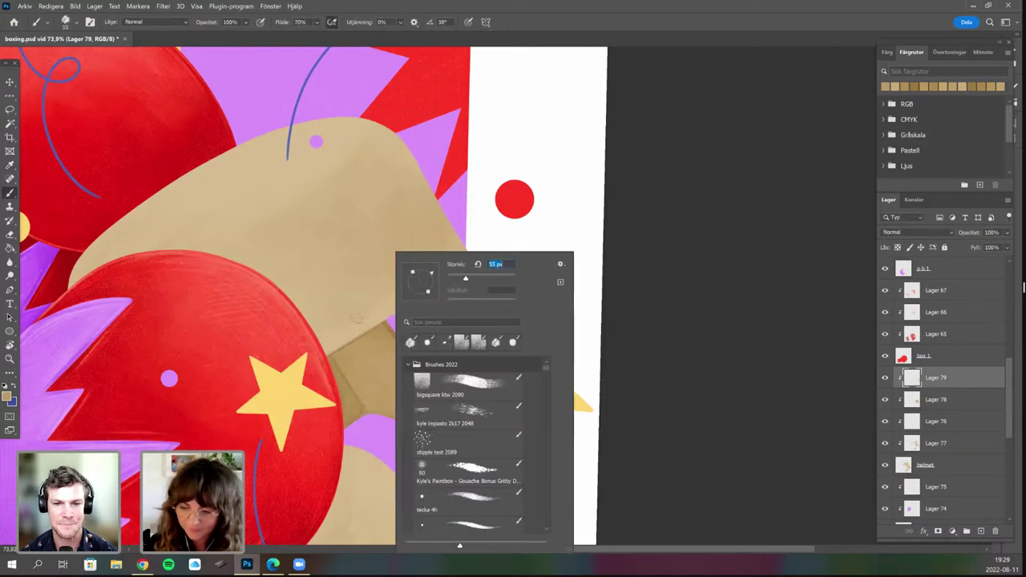
text(42)
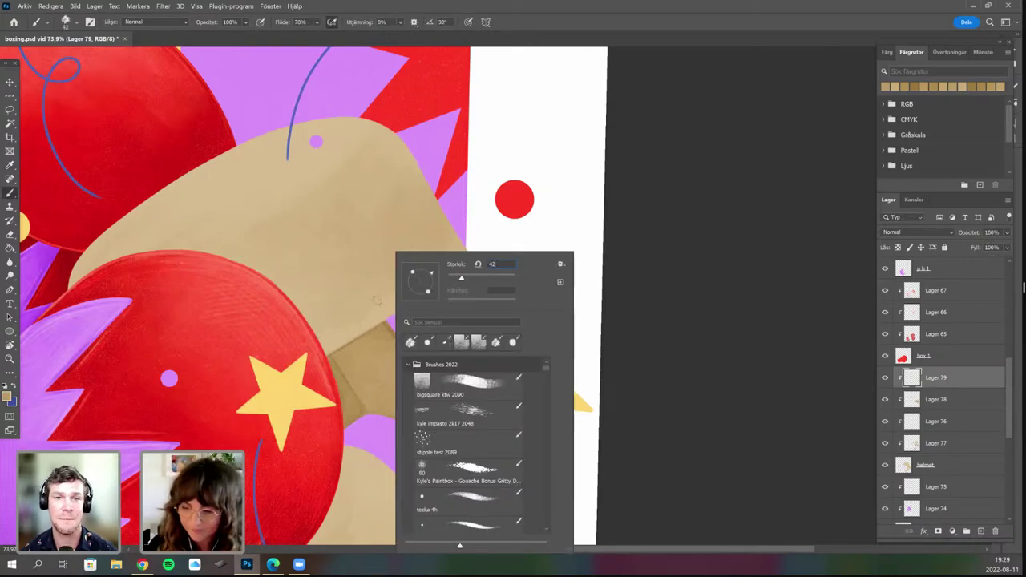
key(Return)
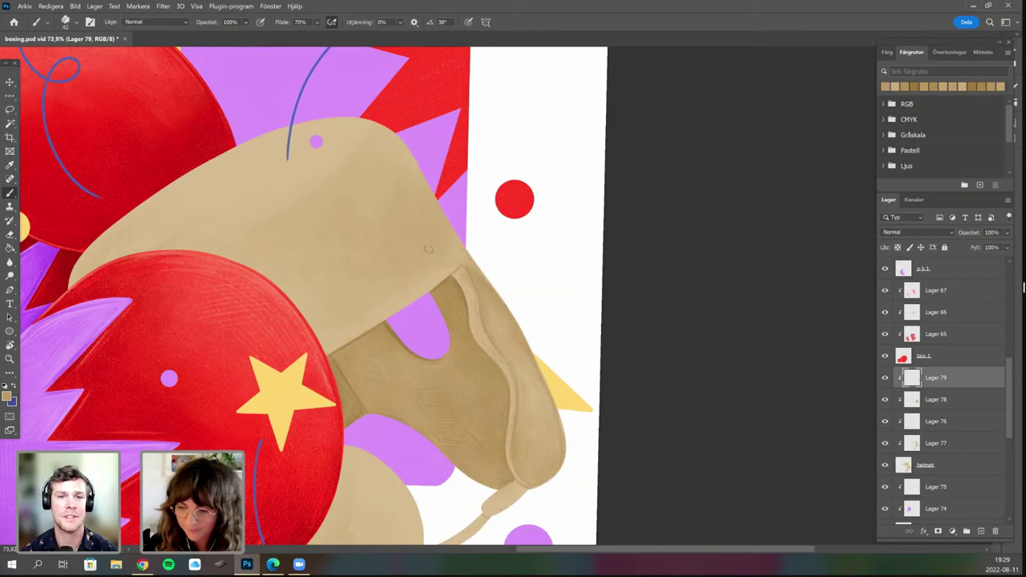
Set the brush colour to a slightly lighter tan for texturing the helmet's brow panel.
key(r)
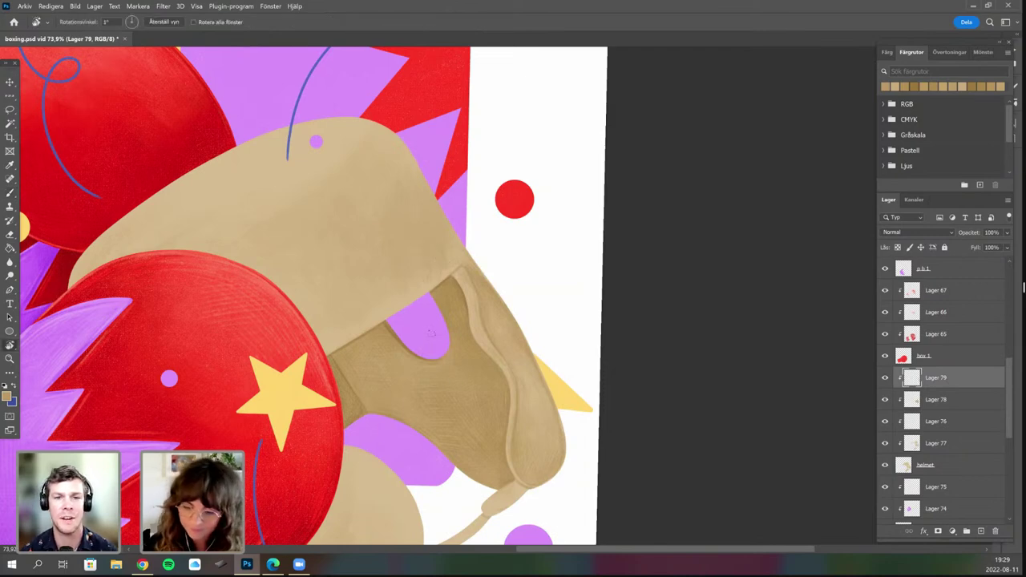
drag(439, 295, 457, 379)
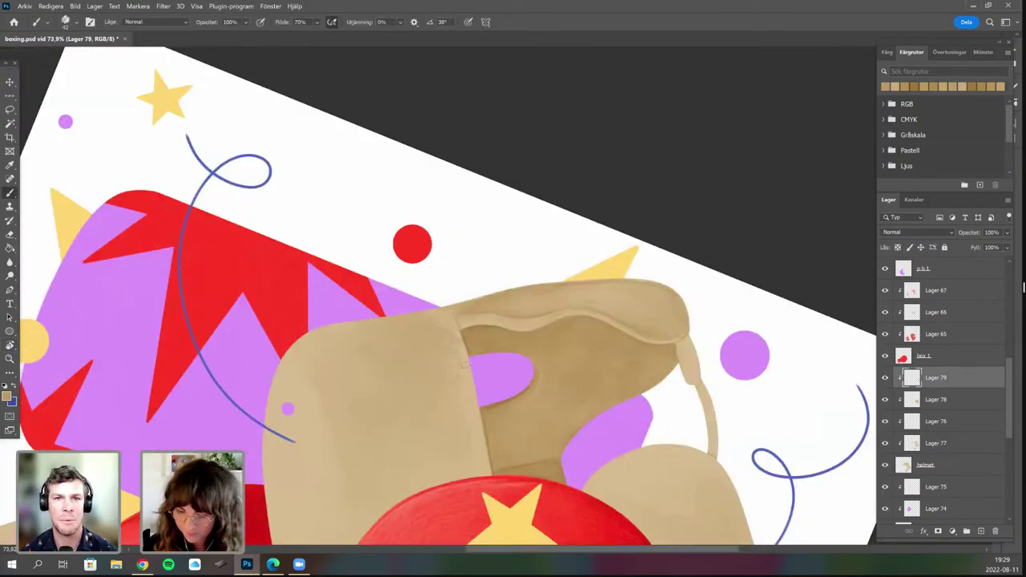
click(7, 396)
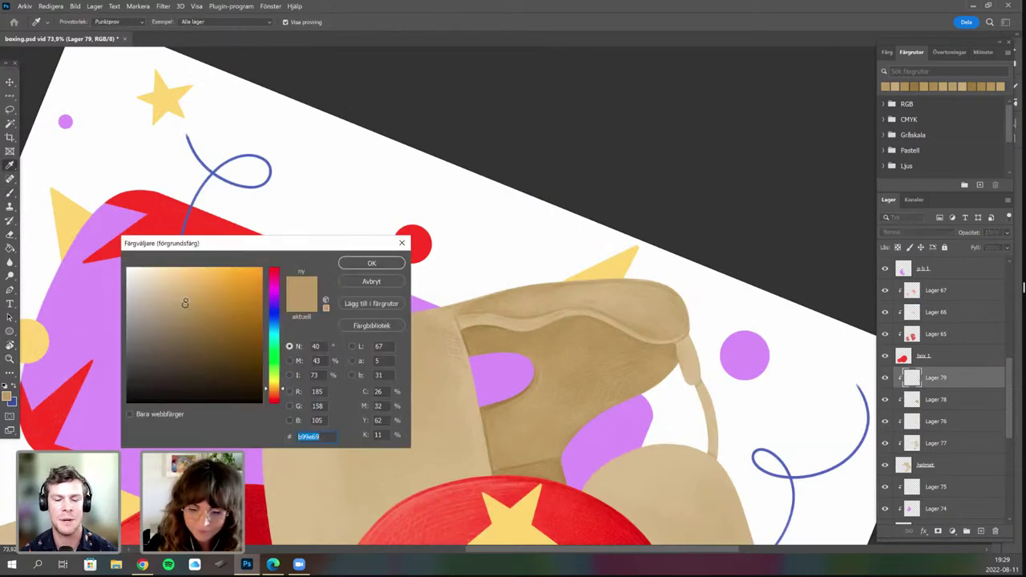
click(186, 300)
key(Return)
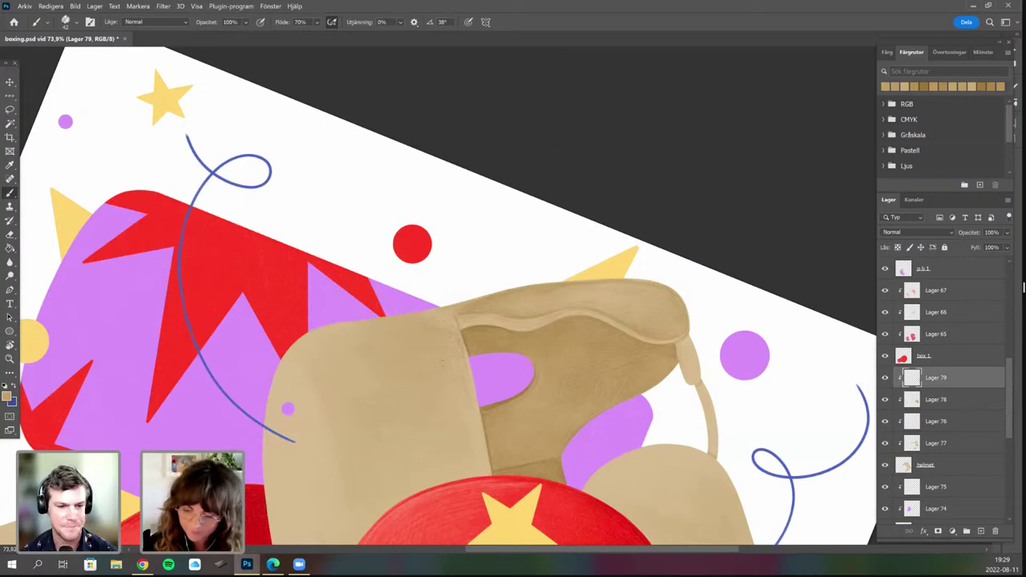
Brush fine tan strokes on Lager 79 along the brow panel's straight edge beside the face opening.
key(r)
mouse_move(454, 443)
mouse_down()
mouse_move(320, 464)
mouse_move(345, 161)
mouse_move(490, 208)
mouse_up()
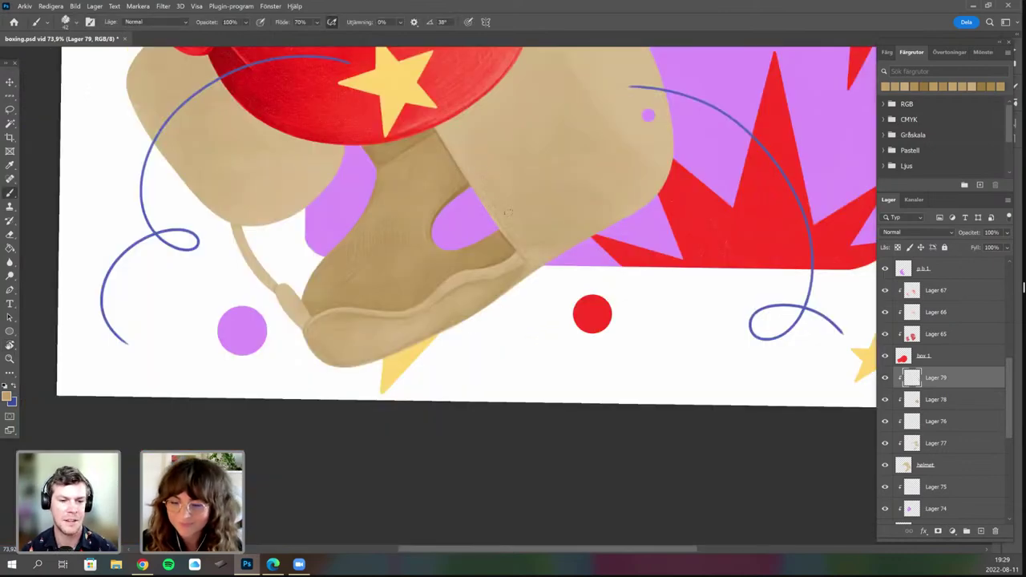
scroll(420, 430, up, 3)
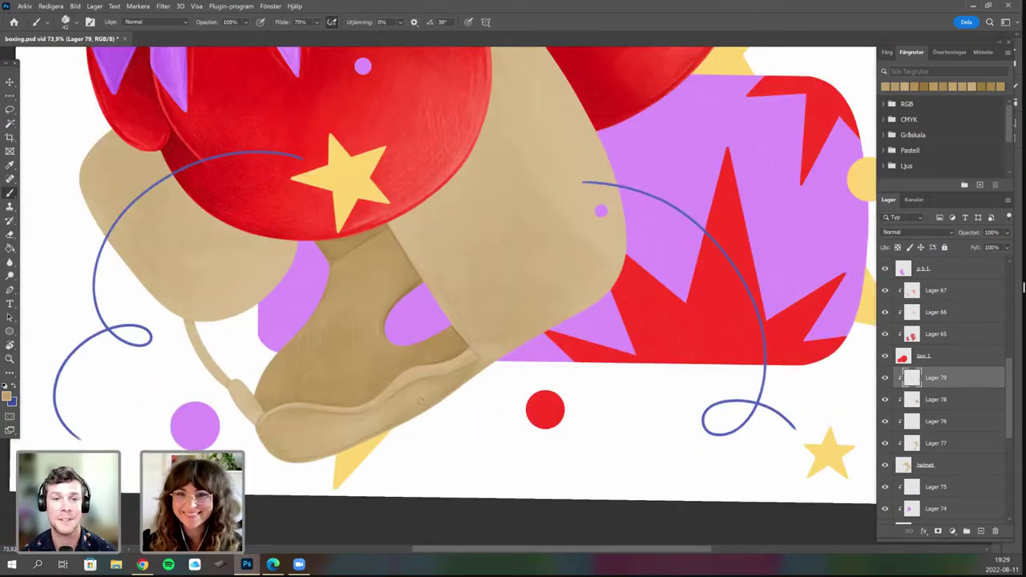
drag(414, 191, 431, 251)
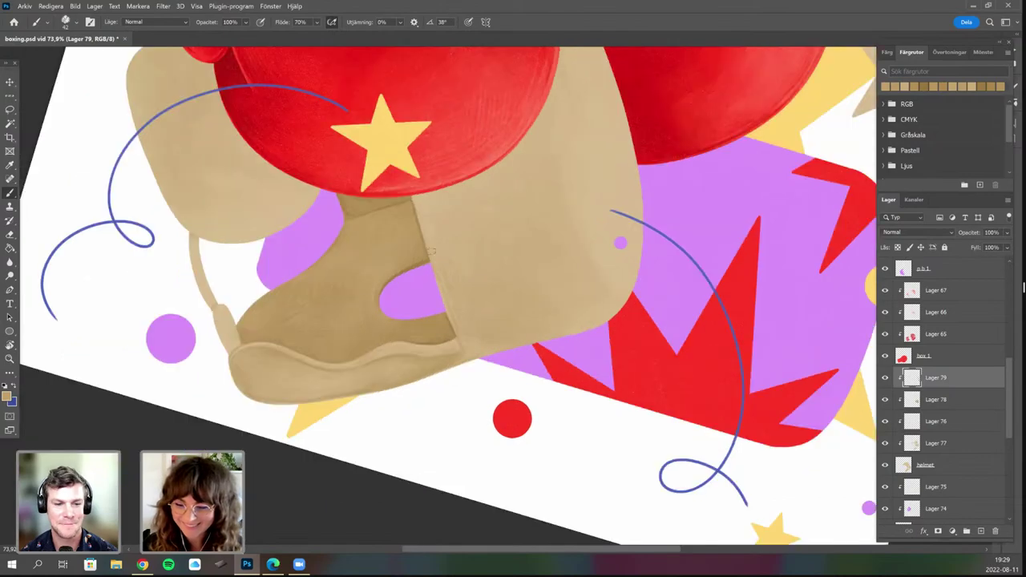
key(r)
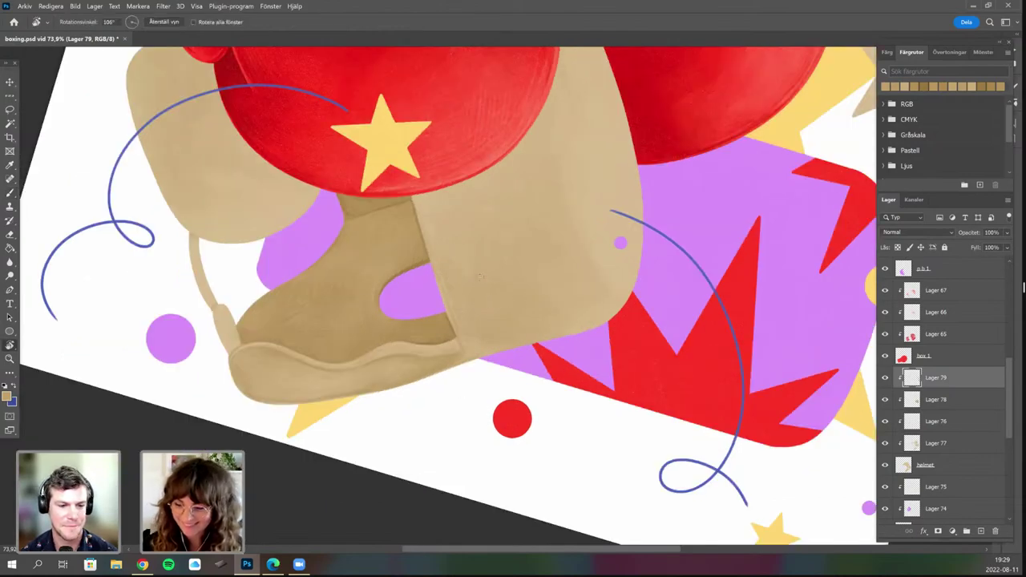
mouse_move(547, 385)
mouse_down()
mouse_move(513, 346)
mouse_move(542, 320)
mouse_up()
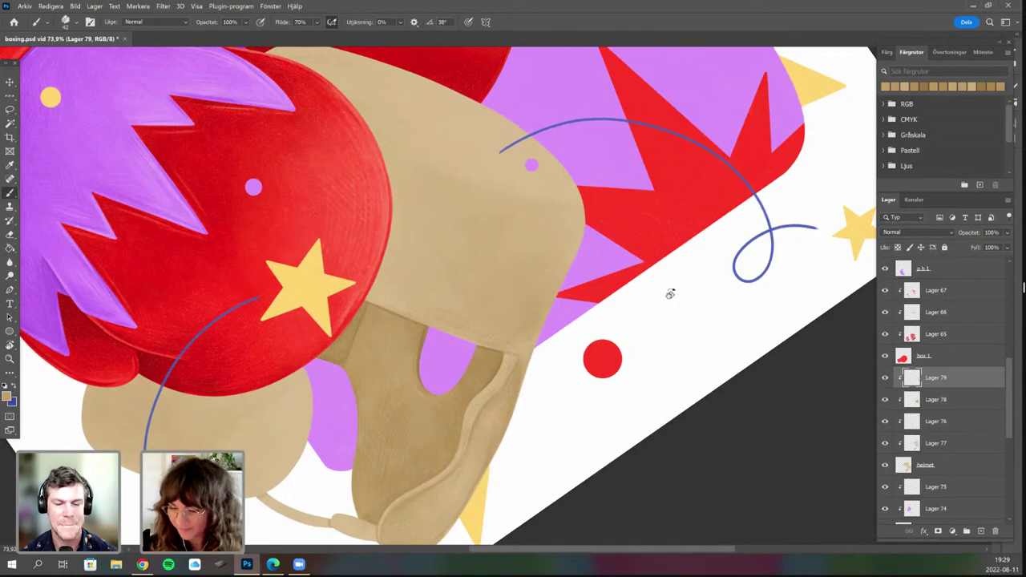
Layer short texture strokes on the brow panel between the rim corner and the red glove.
key(r)
drag(528, 346, 547, 262)
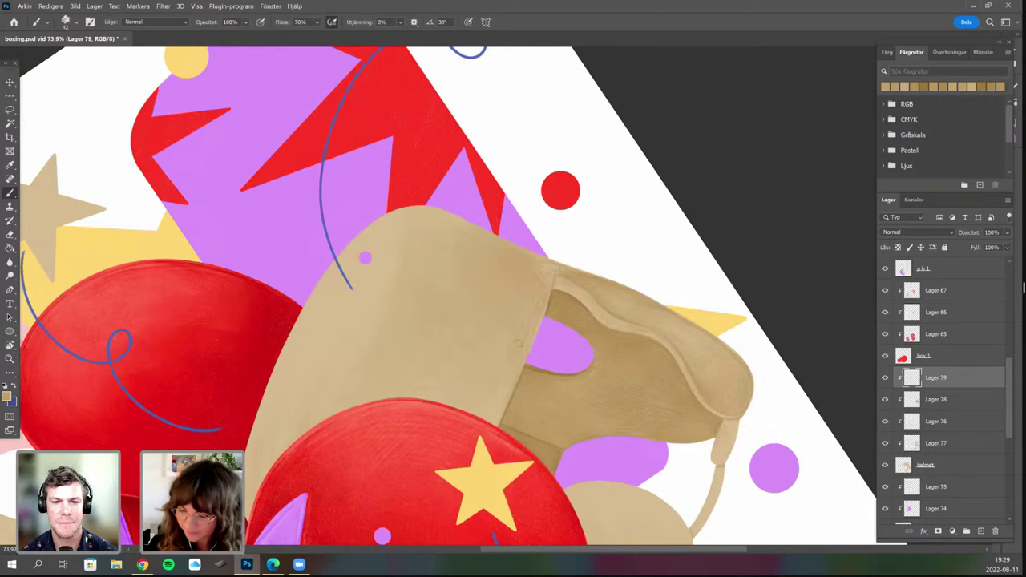
key(r)
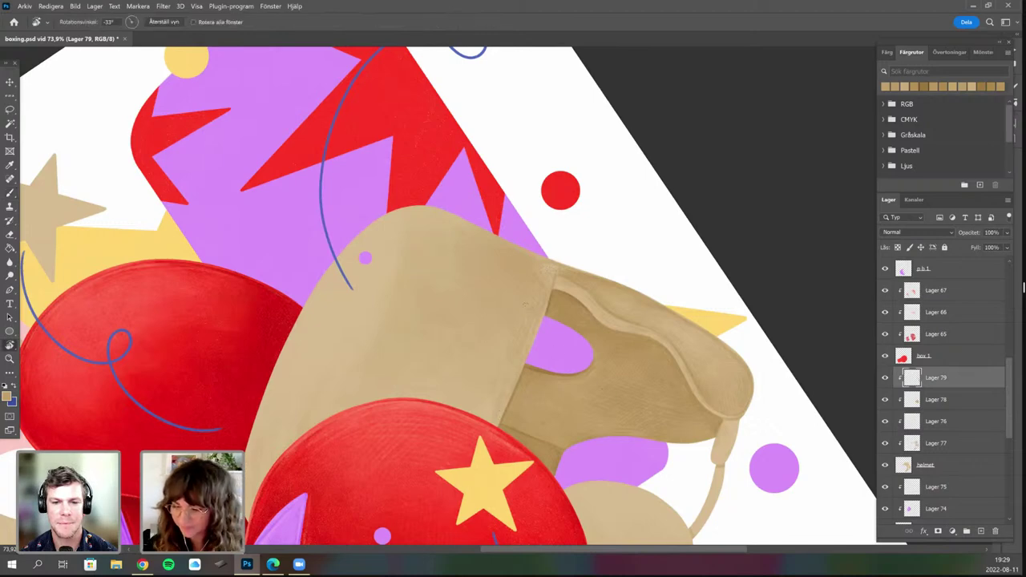
drag(602, 386, 630, 268)
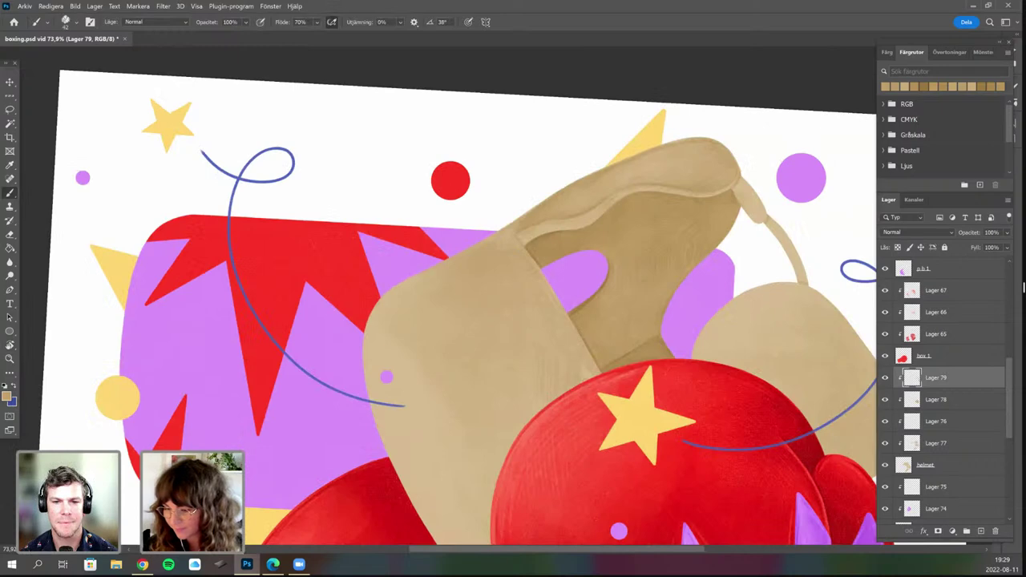
key(r)
mouse_move(378, 348)
mouse_down()
mouse_move(371, 313)
mouse_move(418, 356)
mouse_up()
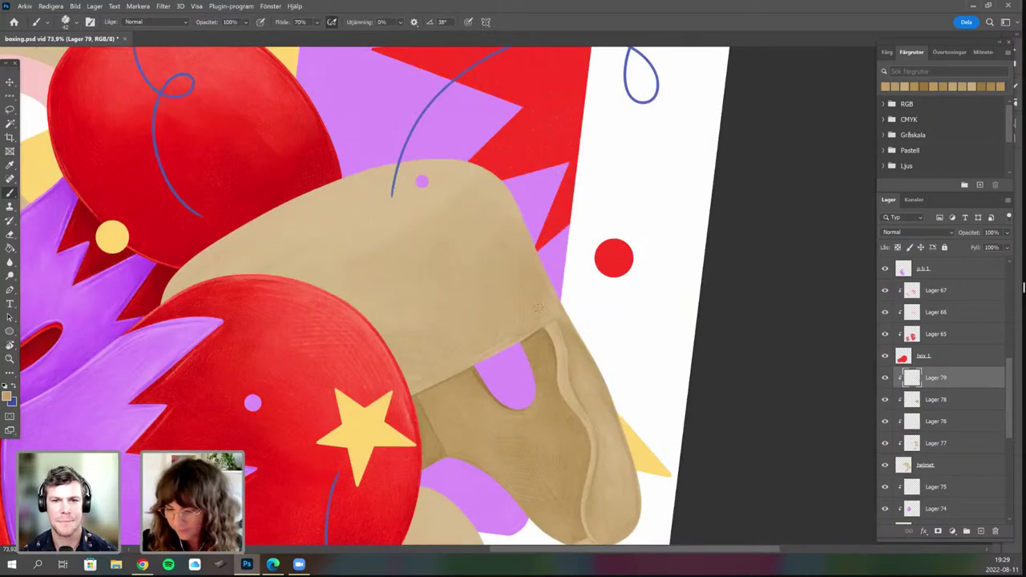
Hatch the brow panel above the face opening and add thin strokes along its rounded outer edge.
key(r)
mouse_move(457, 423)
mouse_down()
mouse_move(539, 421)
mouse_move(591, 404)
mouse_up()
key(r)
drag(552, 216, 549, 324)
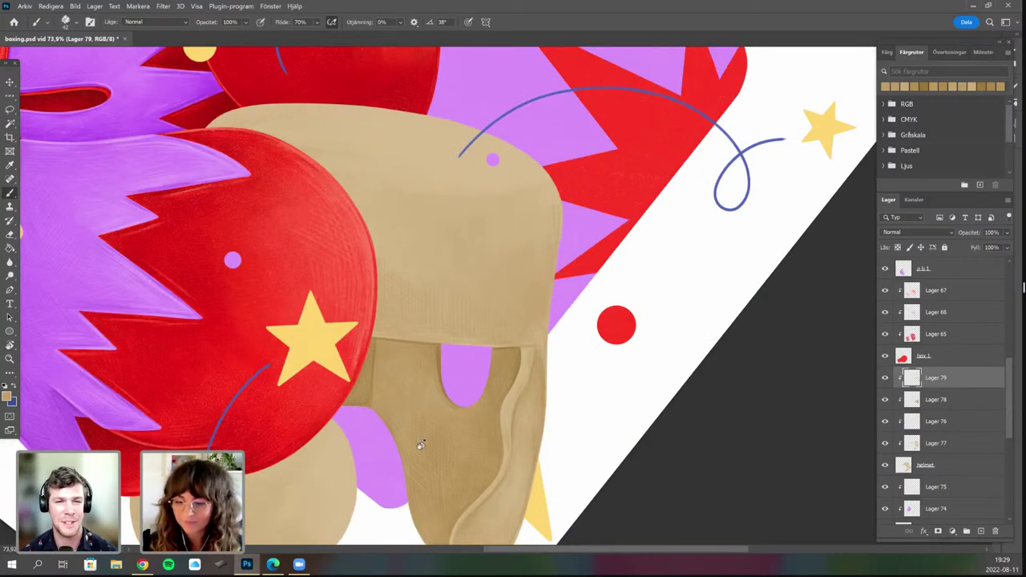
scroll(505, 408, up, 1)
drag(524, 309, 516, 347)
key(r)
drag(516, 346, 554, 251)
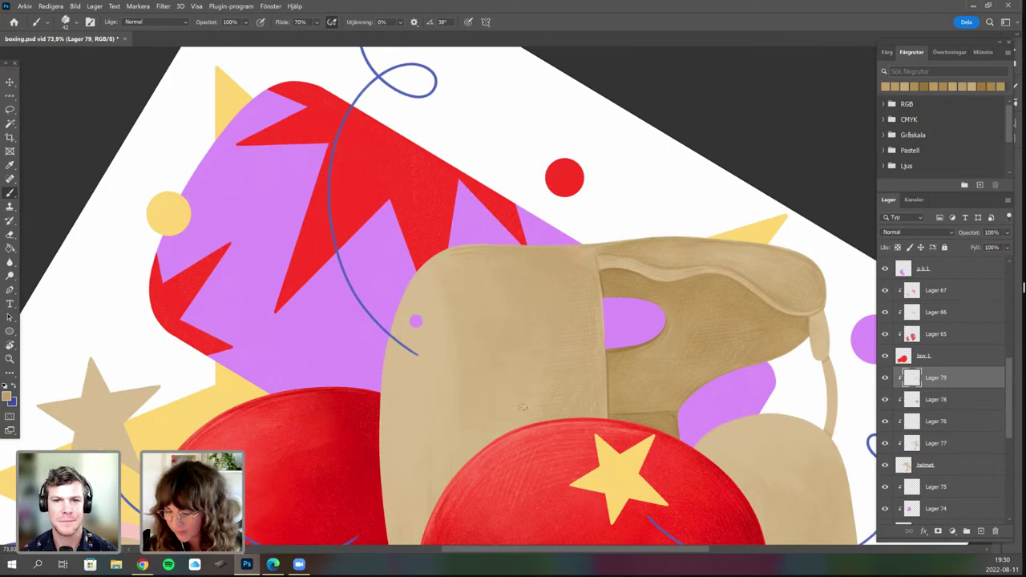
Extend the tan texture strokes down the brow panel beside the upper edge of the starred red glove.
drag(553, 401, 552, 385)
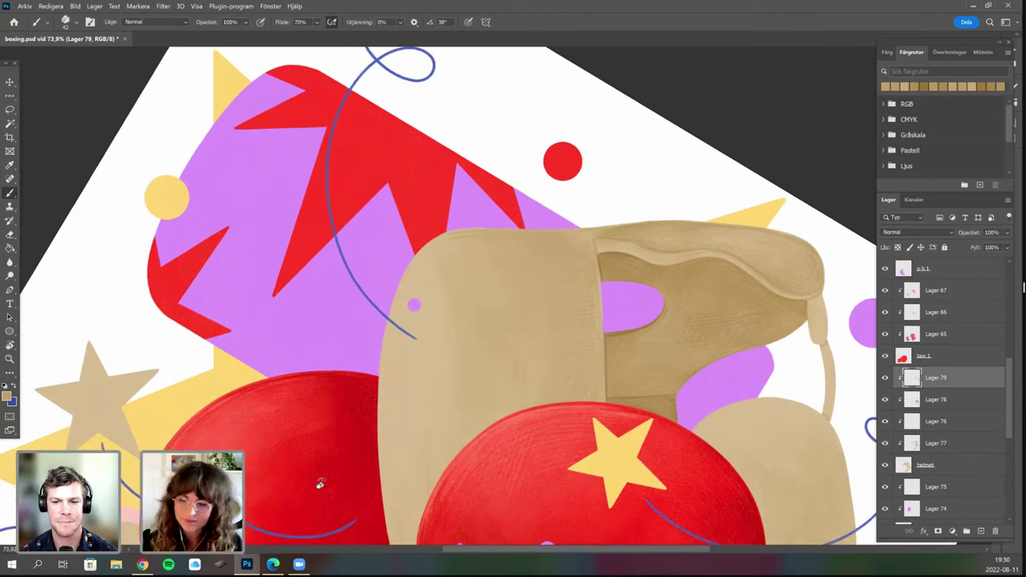
drag(432, 464, 422, 420)
key(r)
mouse_move(601, 364)
mouse_down()
mouse_move(440, 429)
mouse_move(520, 427)
mouse_move(551, 401)
mouse_up()
key(r)
drag(476, 408, 551, 395)
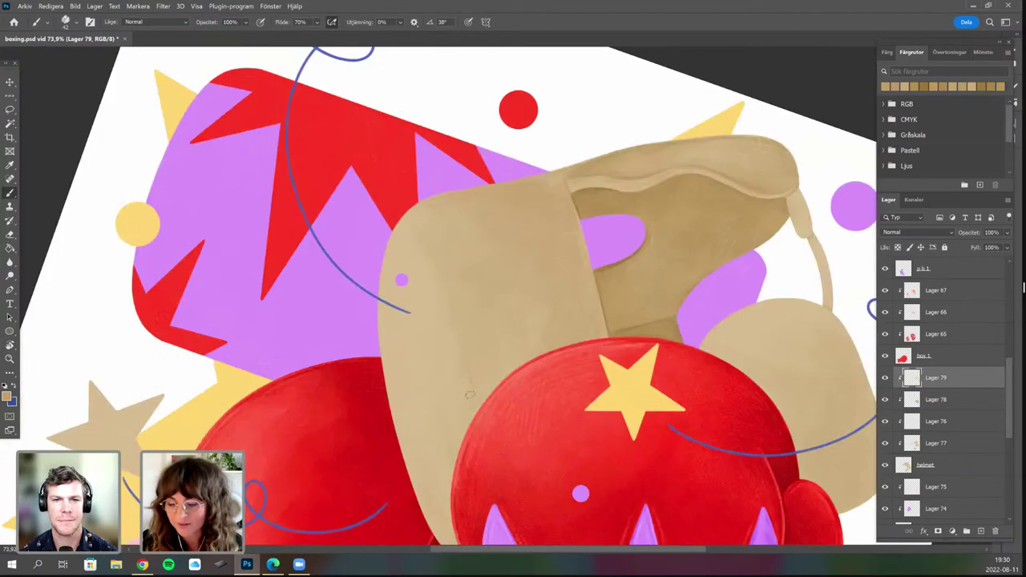
Refine the fold shading down the middle of the brow panel and blend the hatching beside the red glove.
scroll(517, 349, down, 2)
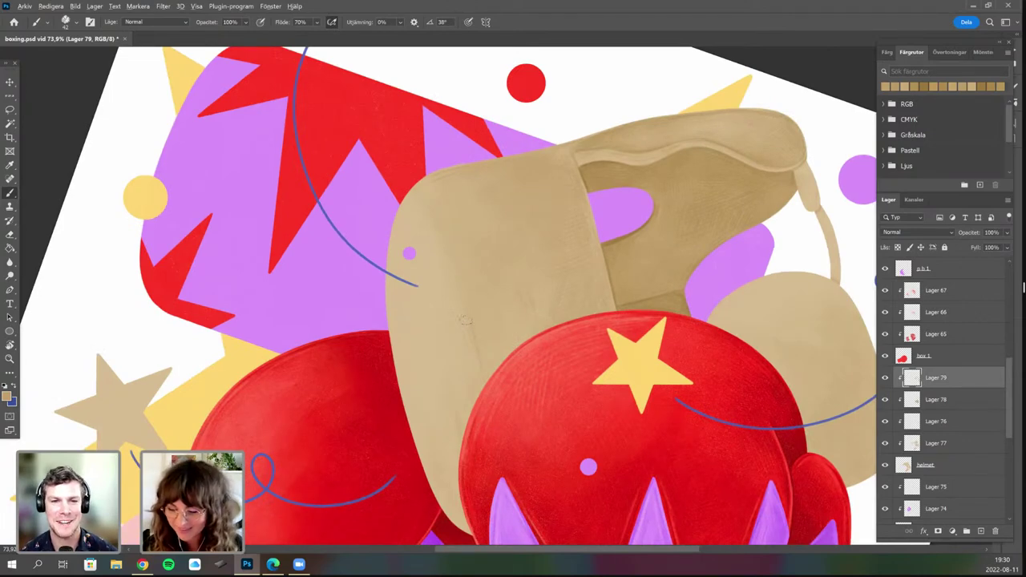
scroll(465, 319, up, 2)
key(space)
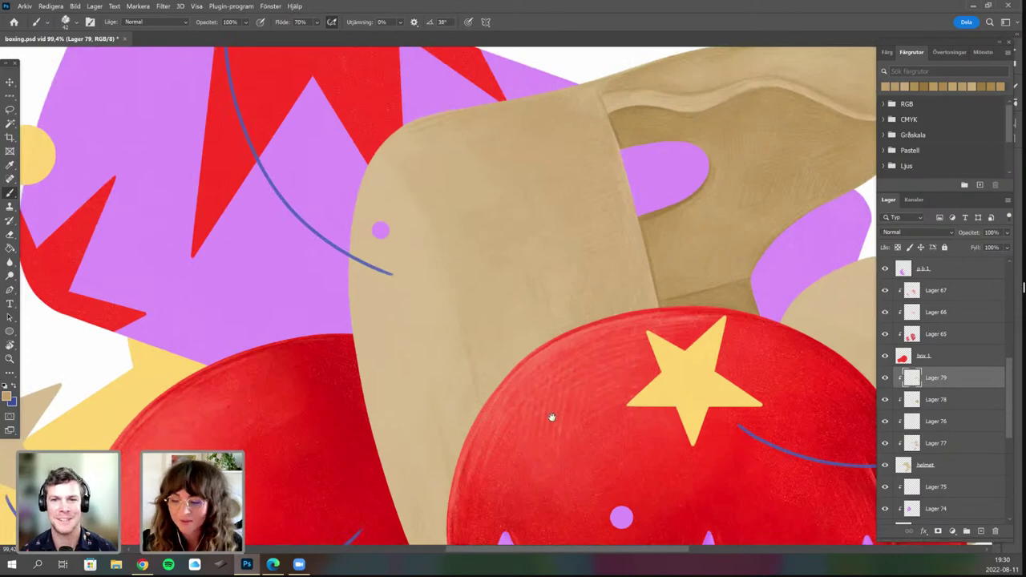
drag(598, 417, 617, 411)
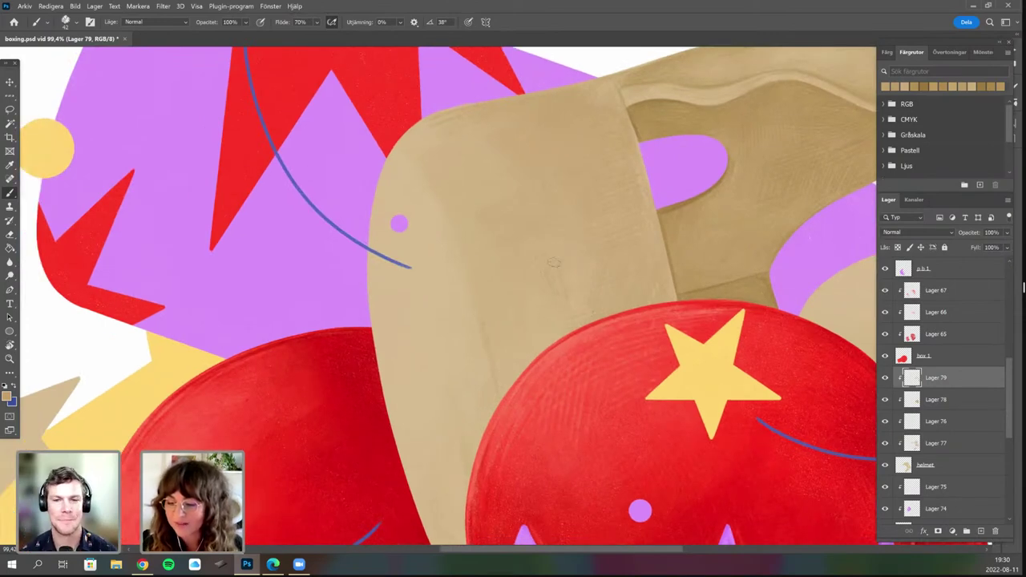
key(r)
drag(552, 266, 559, 340)
key(r)
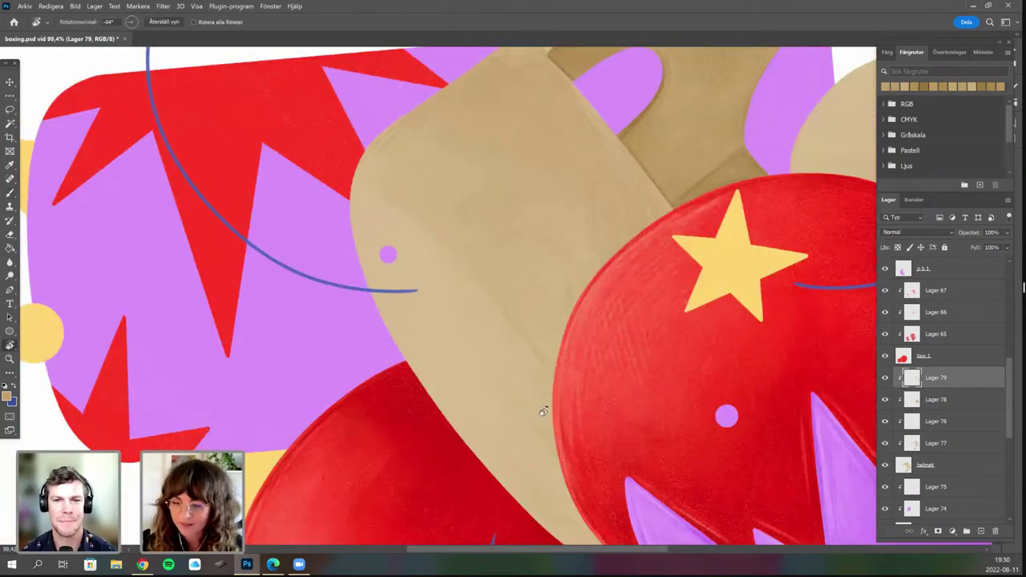
drag(487, 368, 559, 351)
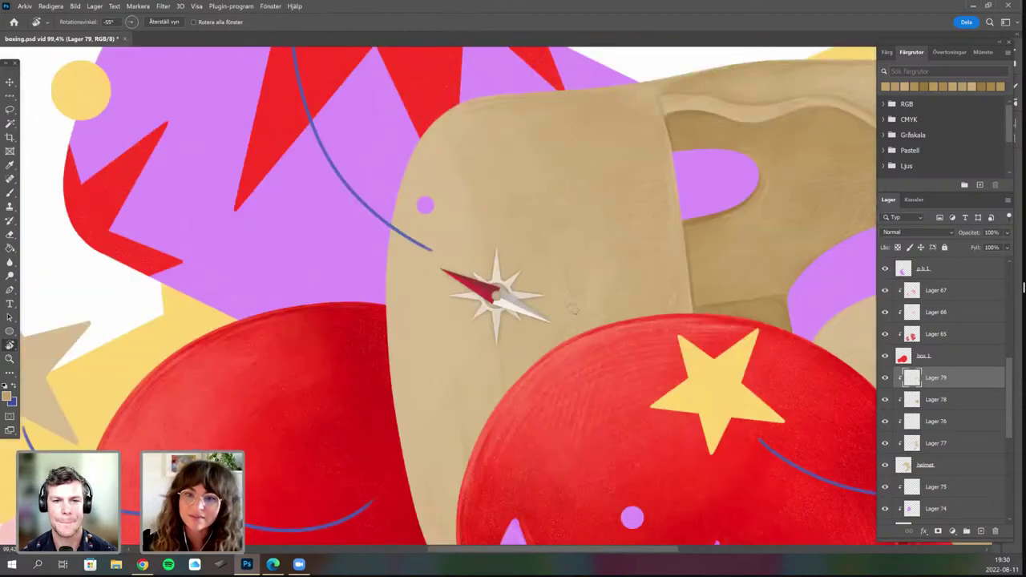
drag(552, 255, 559, 270)
scroll(508, 338, down, 2)
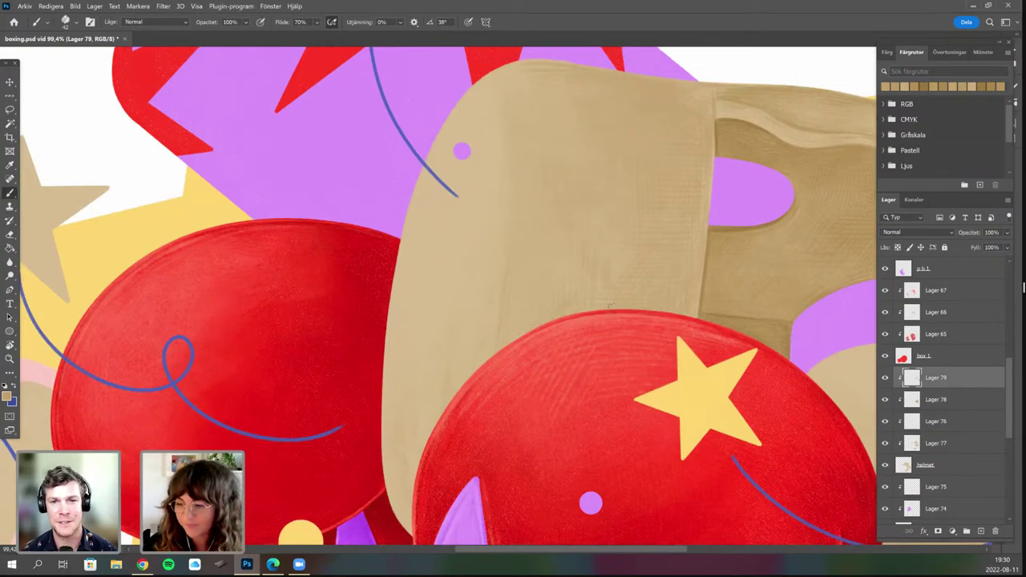
Brush crossing tan strokes over the lower brow panel towards the rim corner and the outer edge.
key(r)
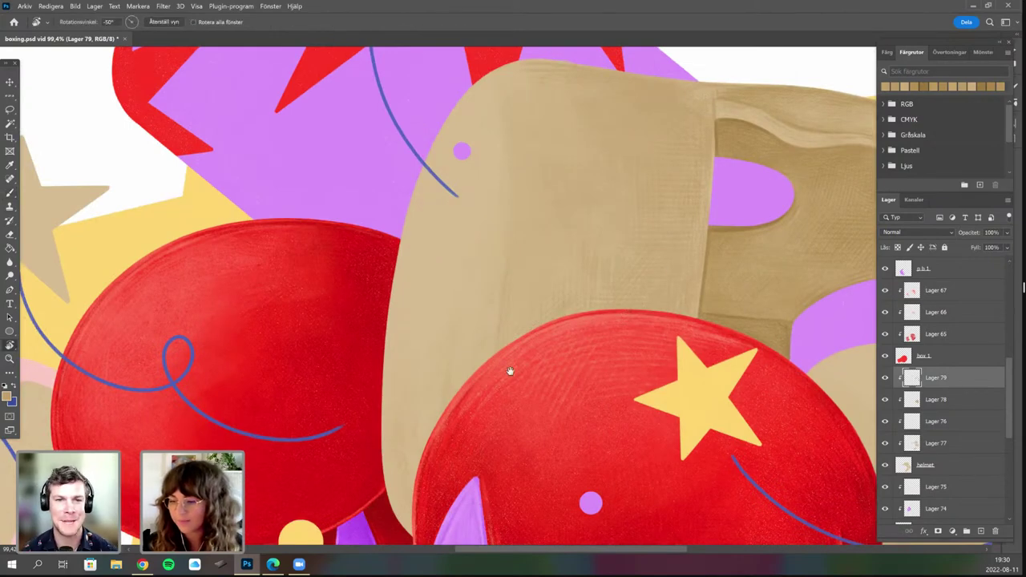
mouse_move(508, 366)
mouse_down()
mouse_move(566, 331)
mouse_move(513, 377)
mouse_up()
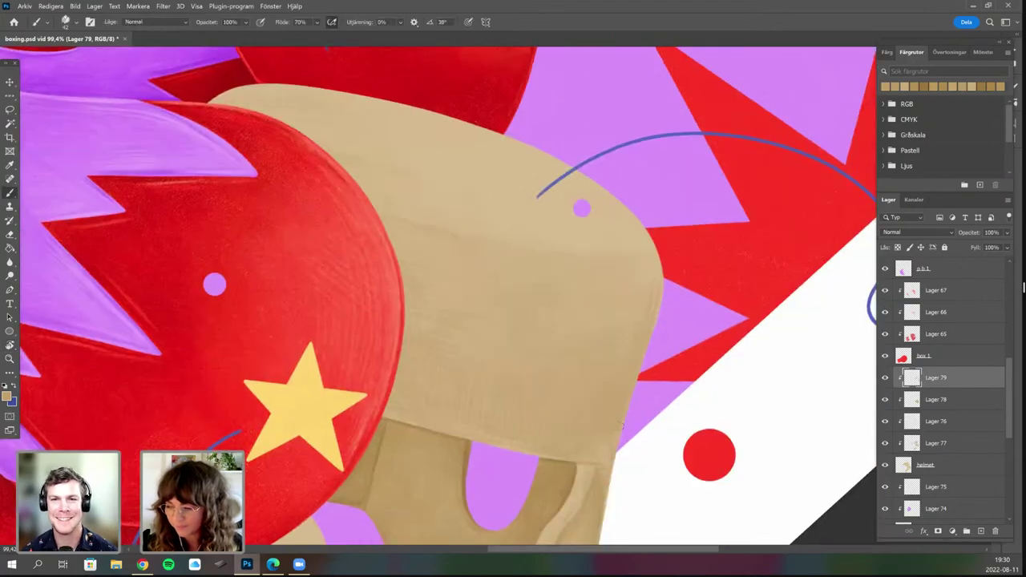
drag(675, 393, 698, 299)
key(b)
drag(587, 415, 522, 398)
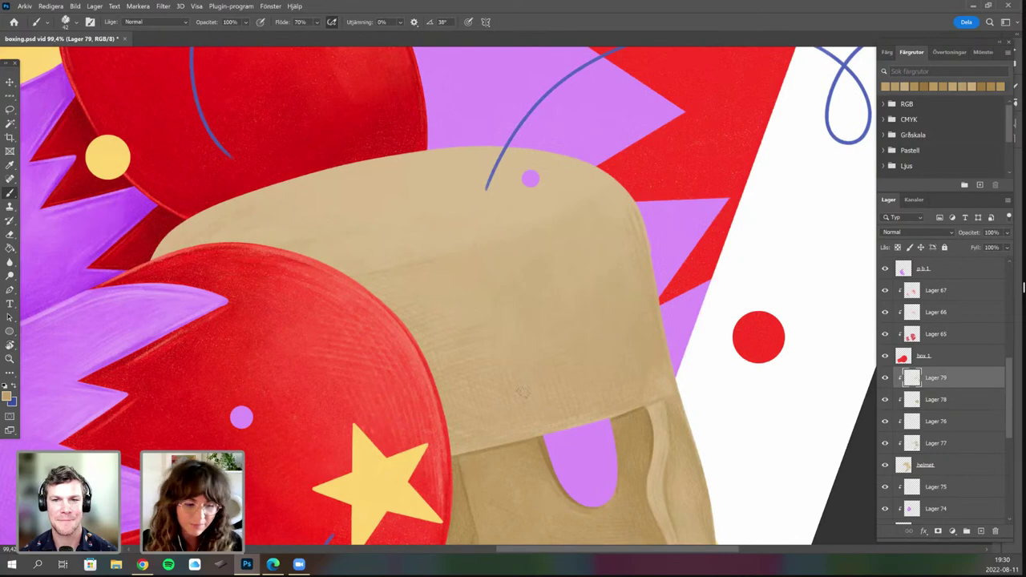
scroll(571, 386, down, 1)
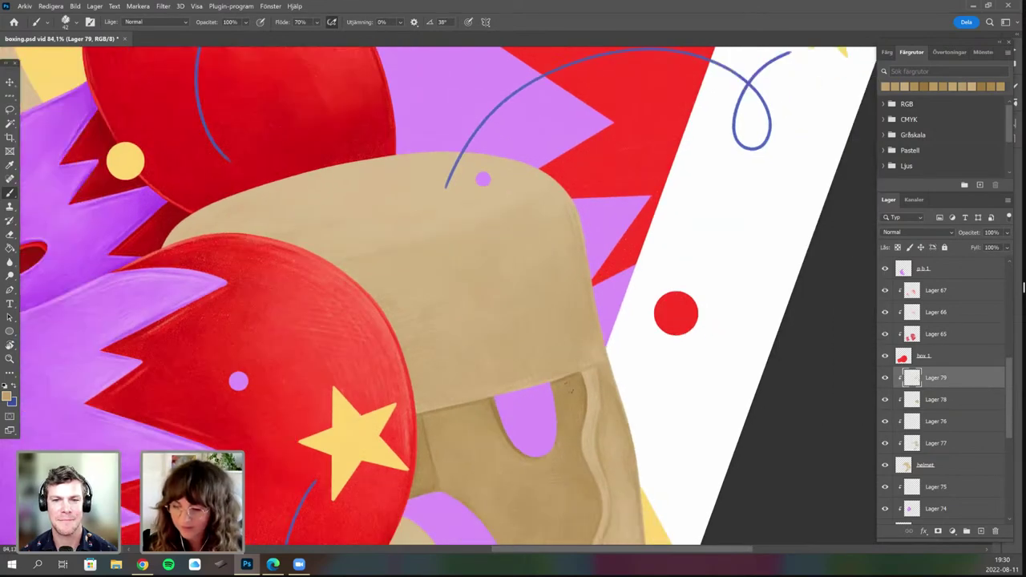
drag(548, 425, 566, 392)
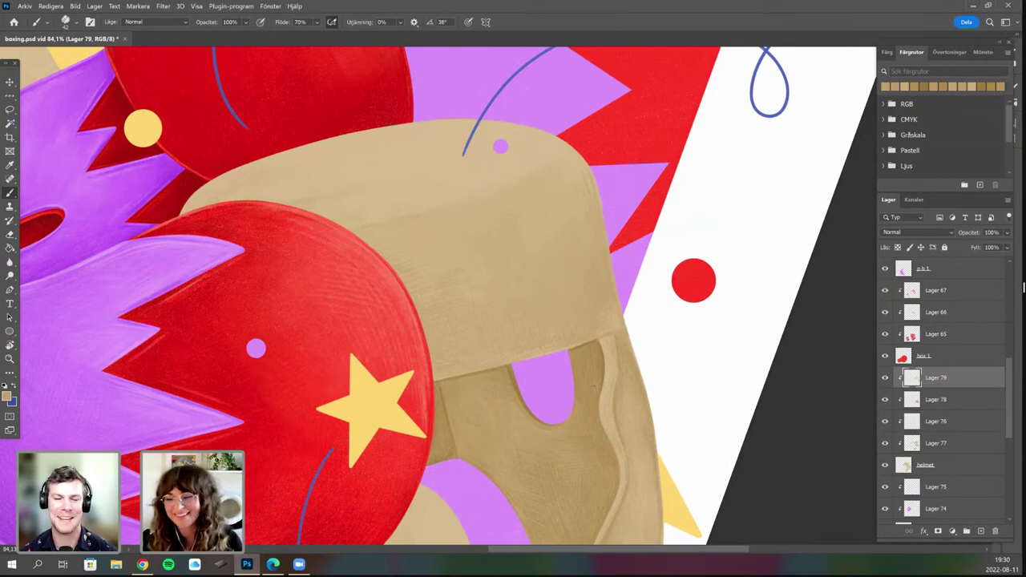
Deepen the tan shading at the brow panel's corner where it meets the wavy rim.
scroll(438, 360, up, 1)
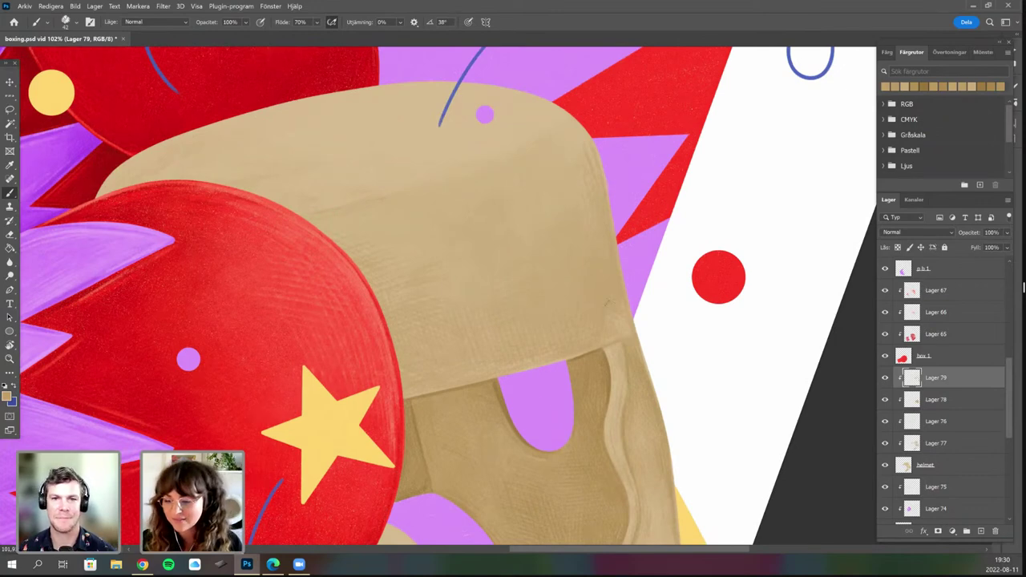
scroll(605, 303, up, 2)
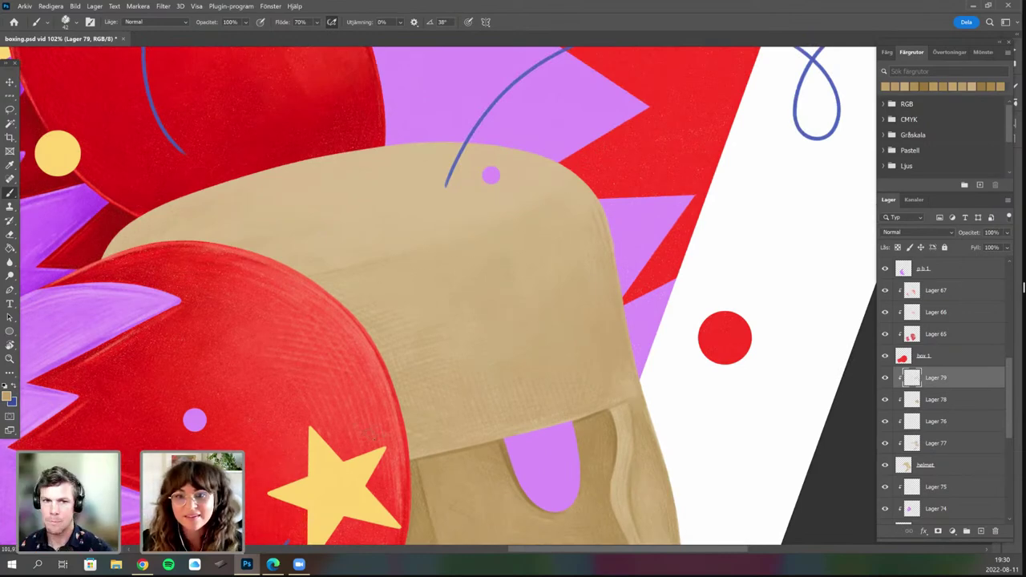
key(r)
drag(510, 446, 549, 452)
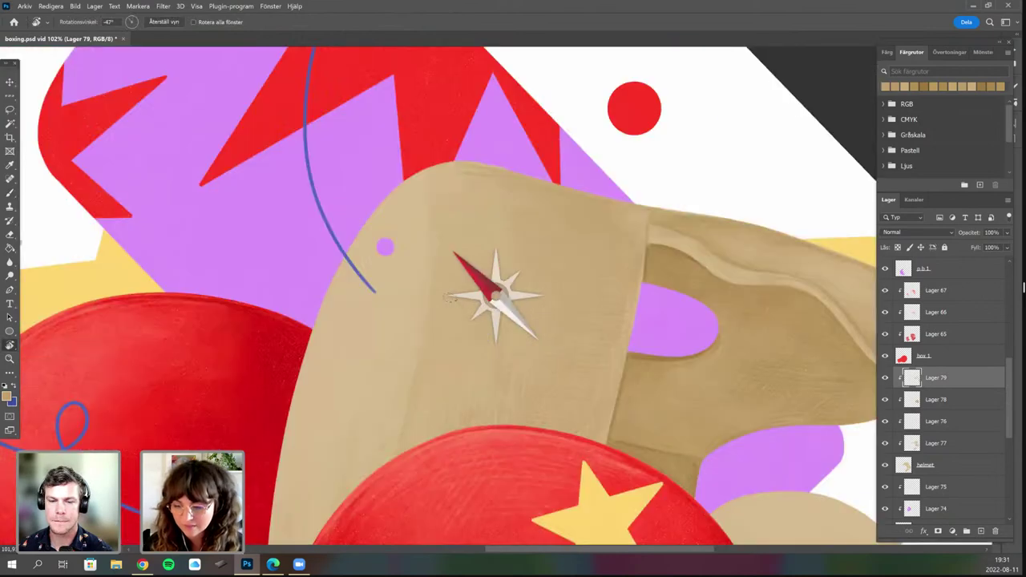
mouse_move(508, 382)
mouse_down()
mouse_move(453, 352)
mouse_move(453, 380)
mouse_up()
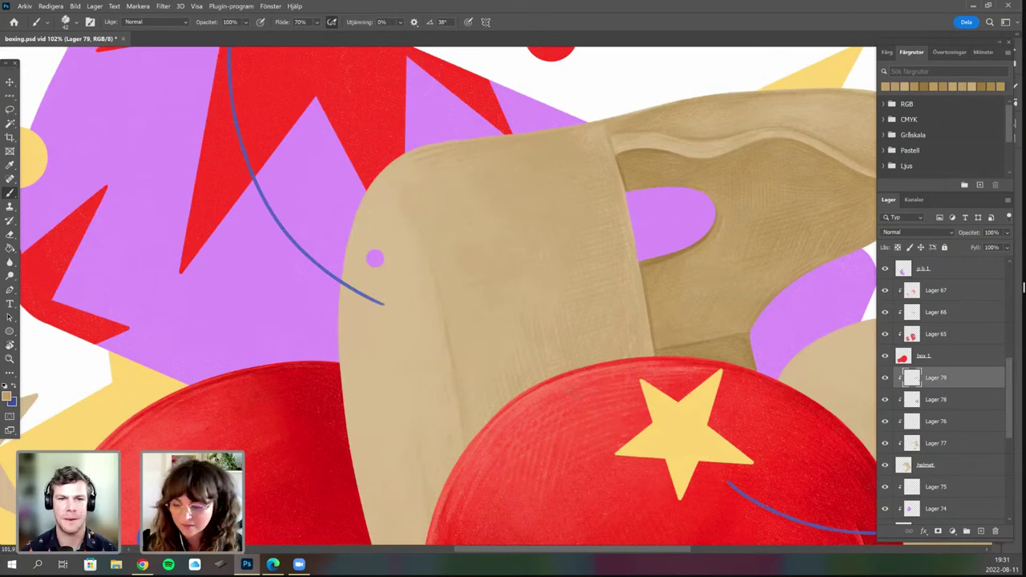
Strengthen the fold shading between the brow panel and the lighter crown, and make the helmet layer active.
key(r)
mouse_move(518, 301)
mouse_down()
mouse_move(534, 390)
mouse_move(566, 335)
mouse_up()
key(r)
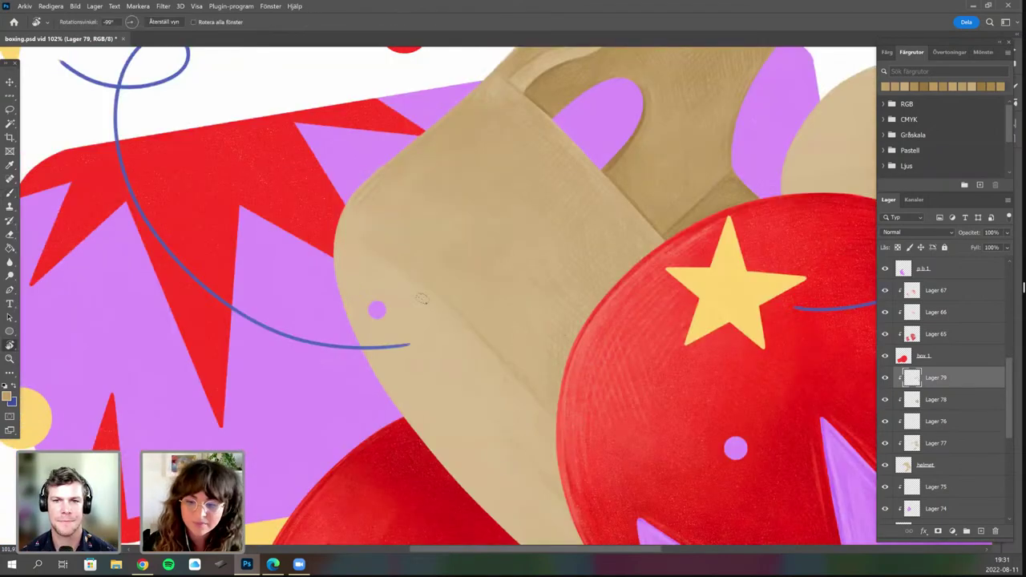
mouse_move(326, 281)
mouse_down()
mouse_move(331, 306)
mouse_move(381, 357)
mouse_up()
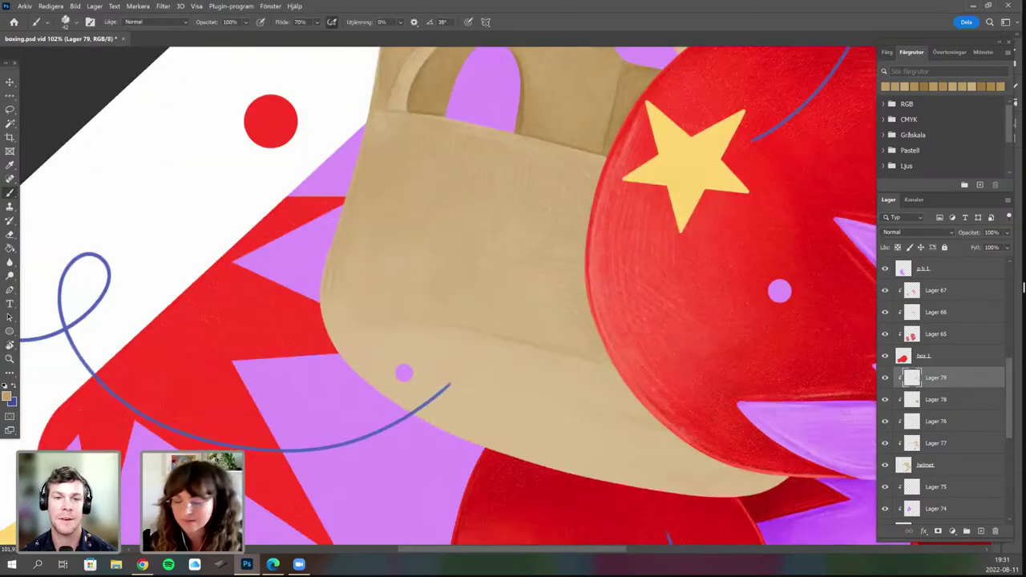
drag(360, 396, 392, 420)
ctrl+click(361, 385)
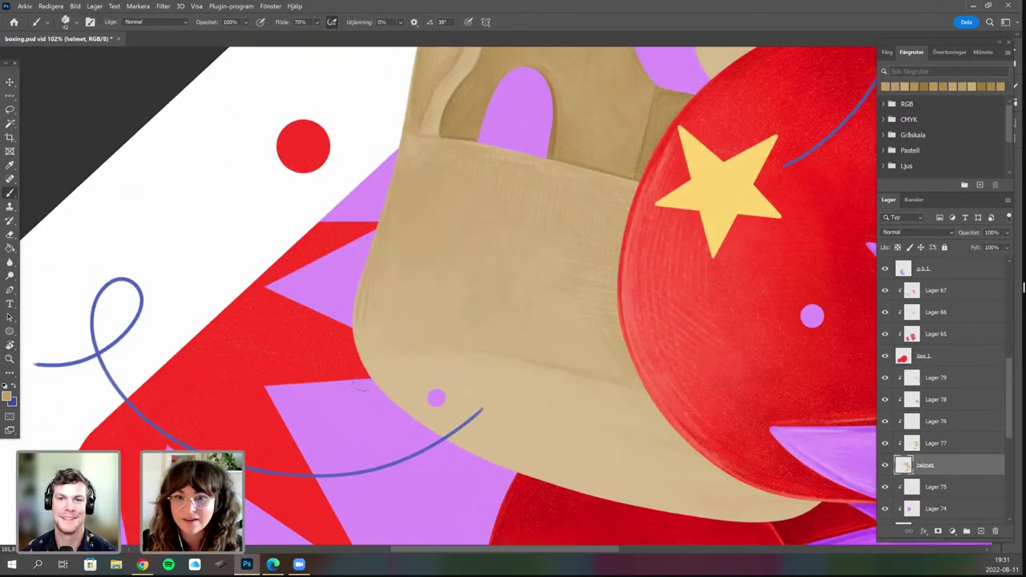
Smooth the tan shading along the brow panel's outer edge and across its middle with soft brush strokes.
drag(360, 384, 387, 290)
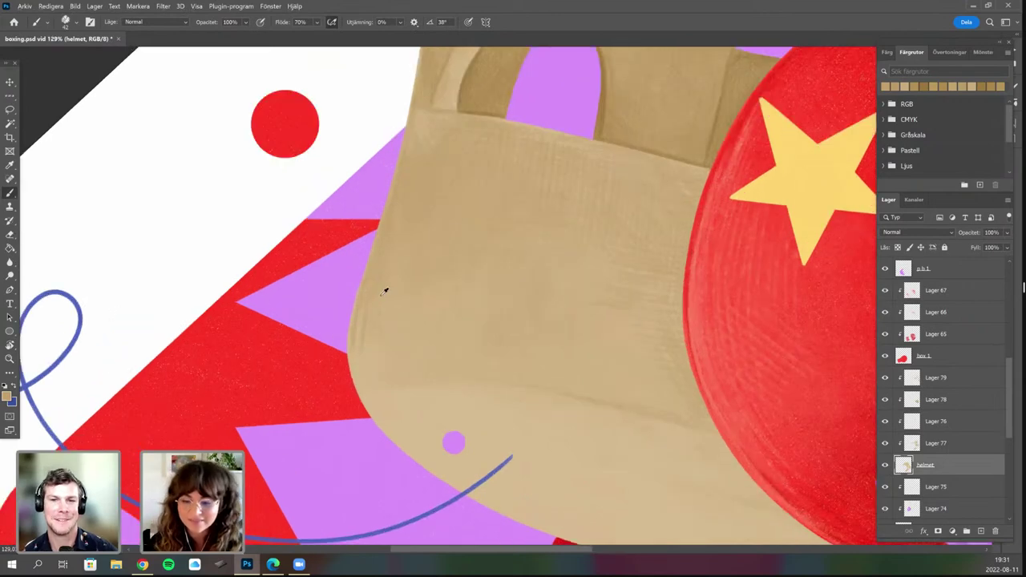
scroll(377, 297, up, 1)
key(e)
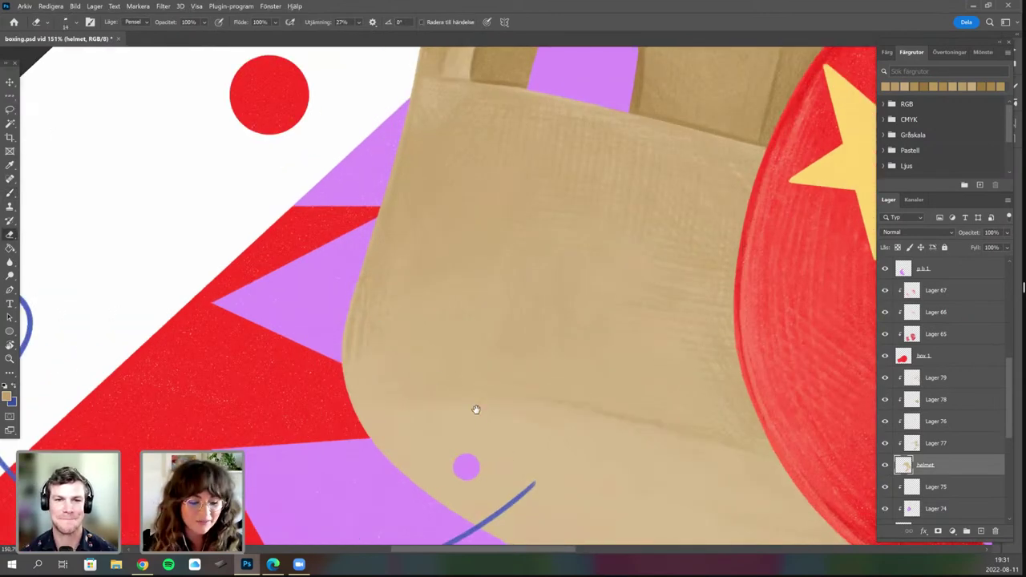
drag(474, 409, 505, 425)
scroll(425, 423, down, 2)
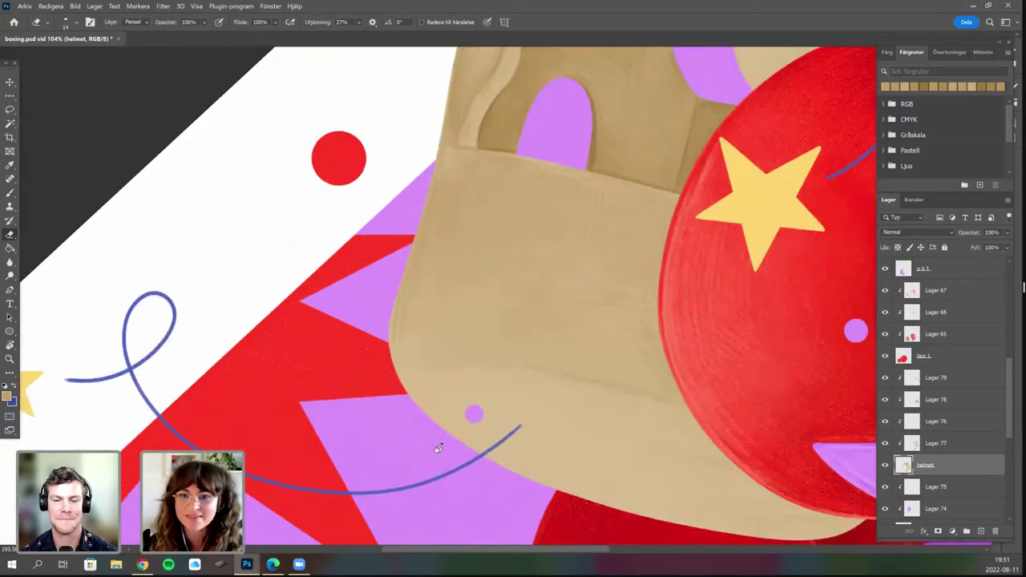
key(r)
drag(403, 453, 363, 170)
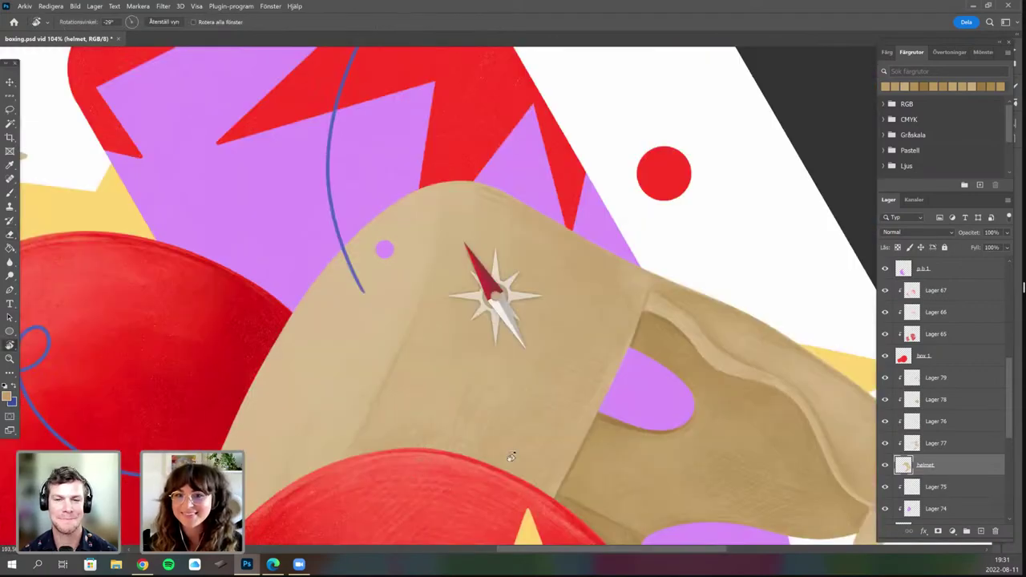
mouse_move(439, 417)
mouse_down()
mouse_move(437, 455)
mouse_move(490, 391)
mouse_move(516, 470)
mouse_move(524, 467)
mouse_up()
key(b)
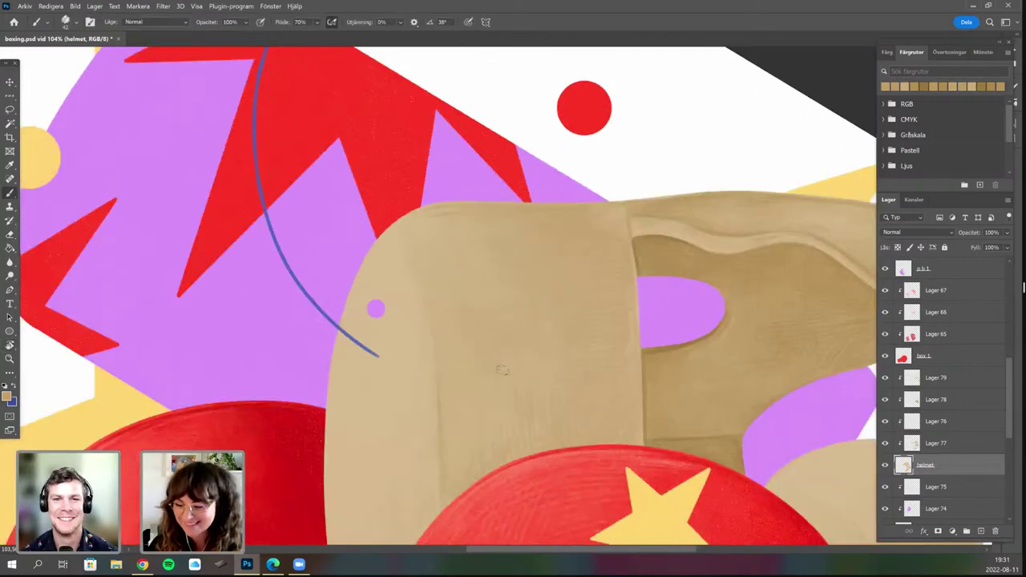
drag(517, 367, 516, 419)
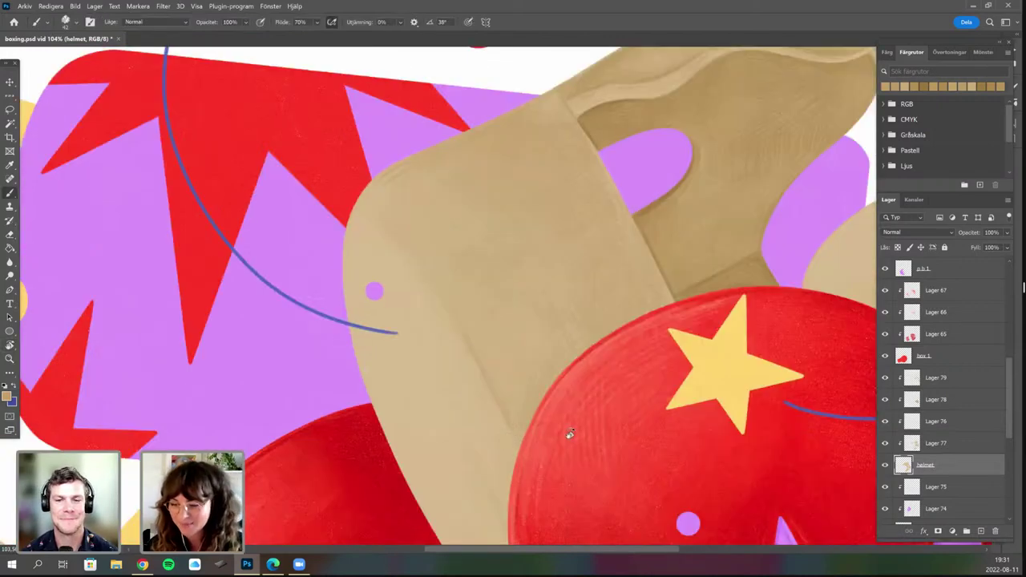
Brush soft tan shading into the brow panel's rounded outer corner beside the jagged red and purple shapes.
key(r)
mouse_move(565, 185)
mouse_down()
mouse_move(637, 278)
mouse_move(640, 253)
mouse_move(580, 430)
mouse_move(527, 435)
mouse_up()
key(b)
key(r)
drag(550, 402, 456, 408)
key(b)
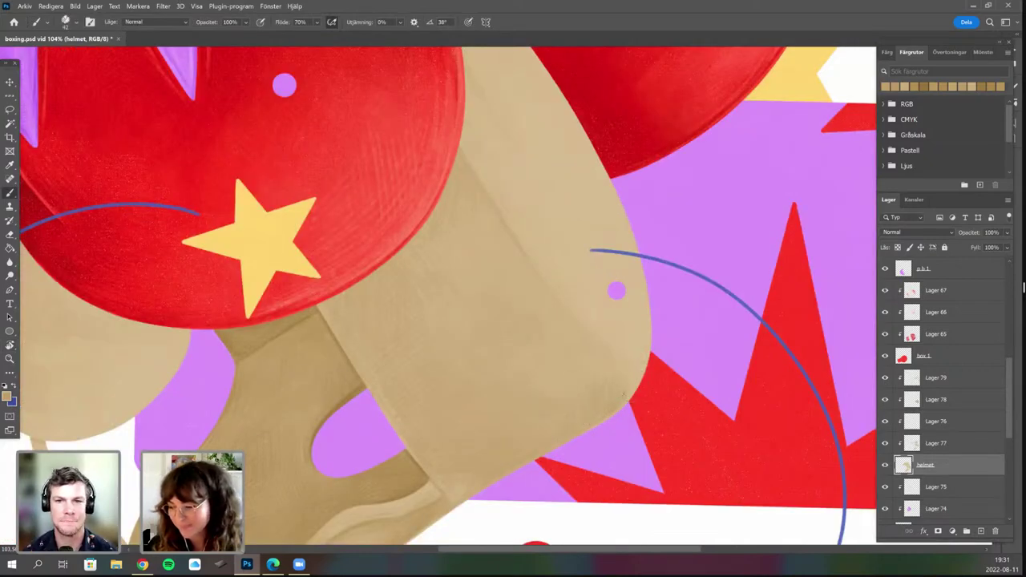
Build up the tan shading along the fold between the brow panel and the lighter crown, down to the red glove.
key(r)
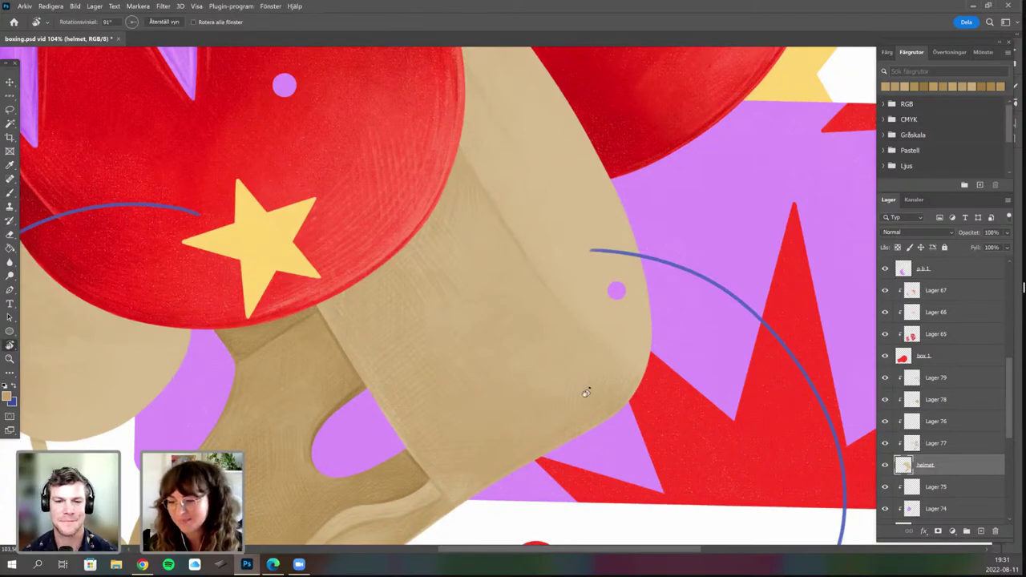
drag(588, 390, 581, 387)
drag(454, 327, 545, 302)
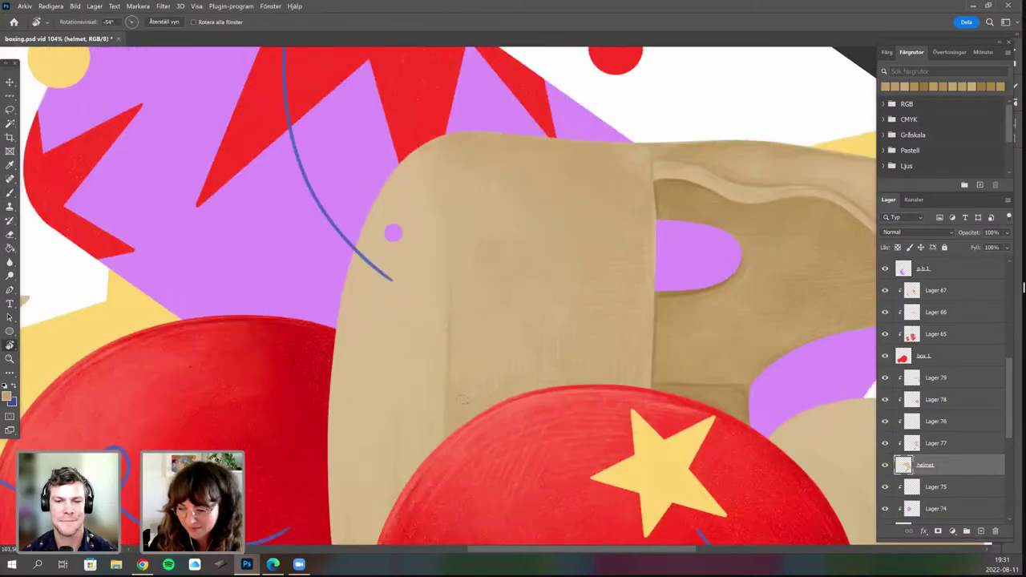
key(b)
key(r)
drag(456, 317, 457, 321)
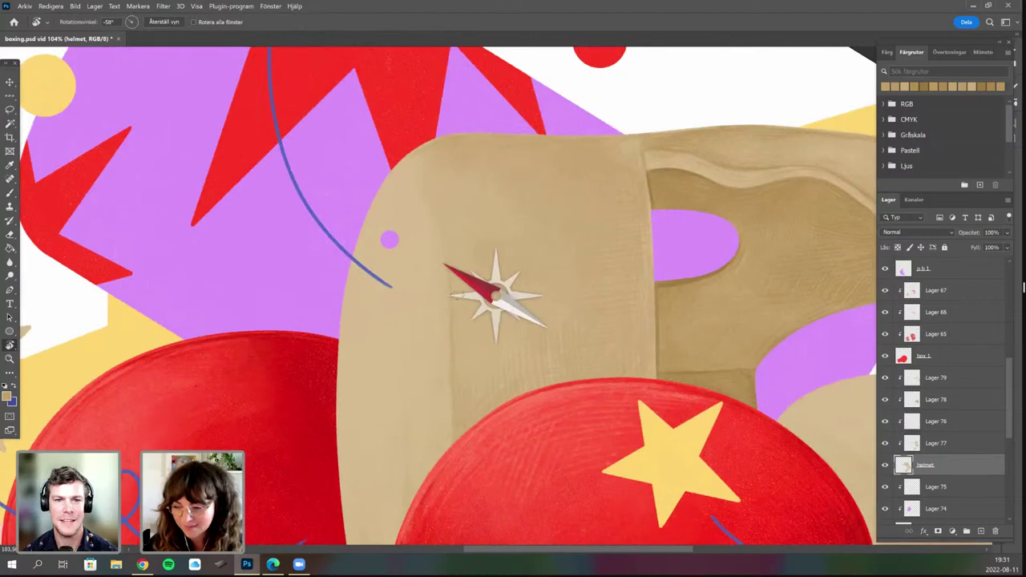
drag(485, 395, 497, 414)
key(b)
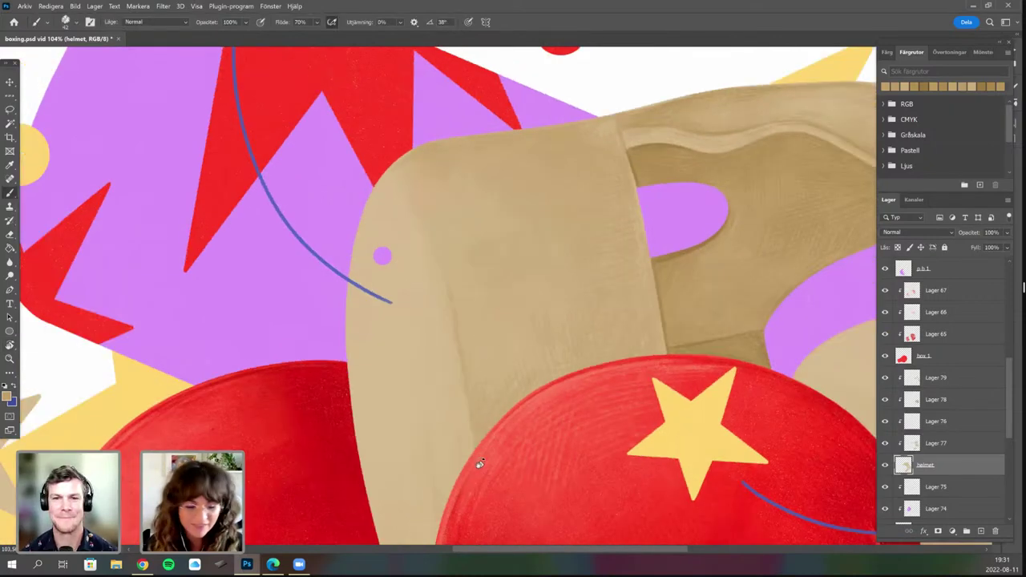
drag(525, 379, 524, 346)
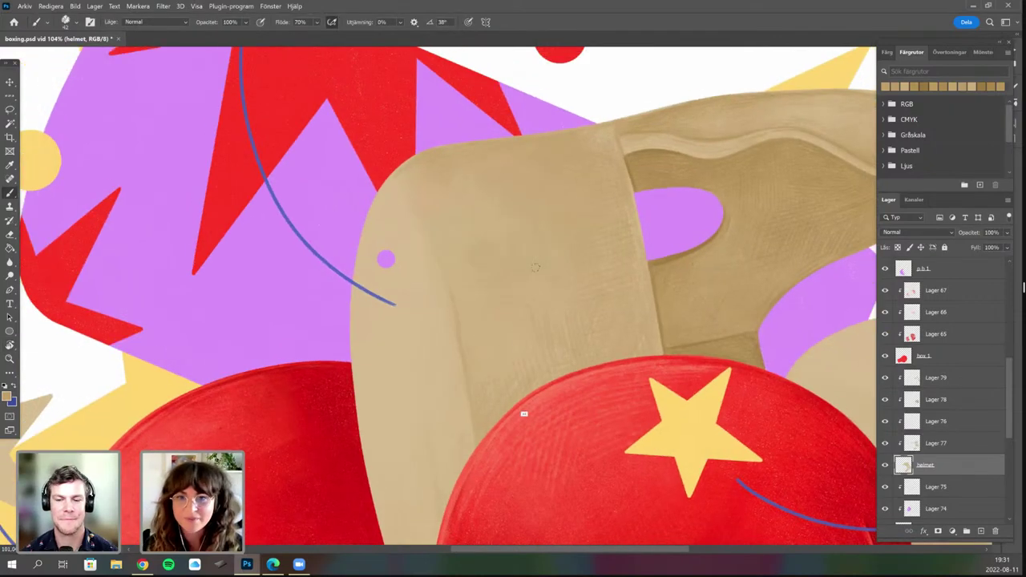
drag(525, 414, 599, 357)
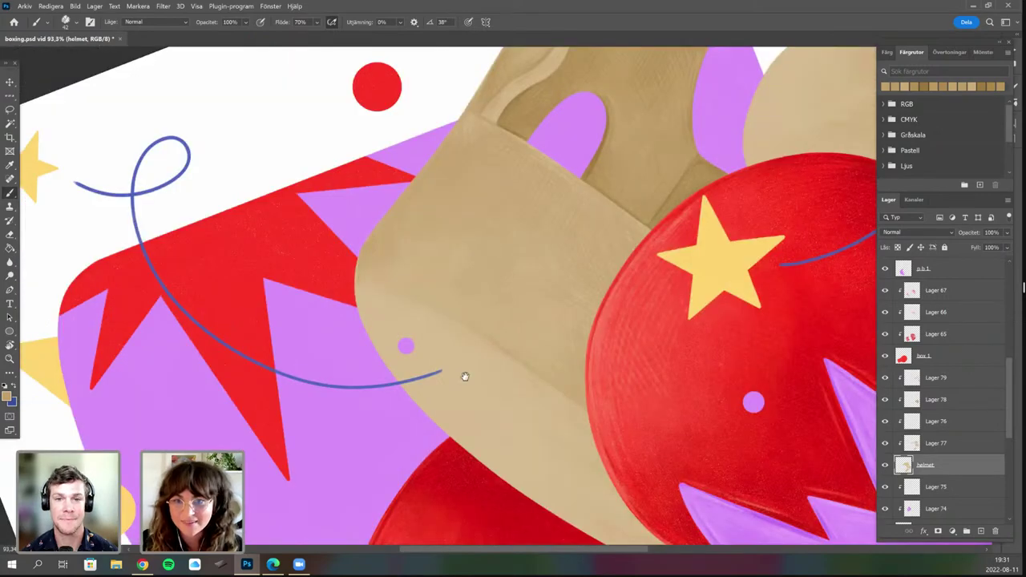
drag(498, 408, 480, 417)
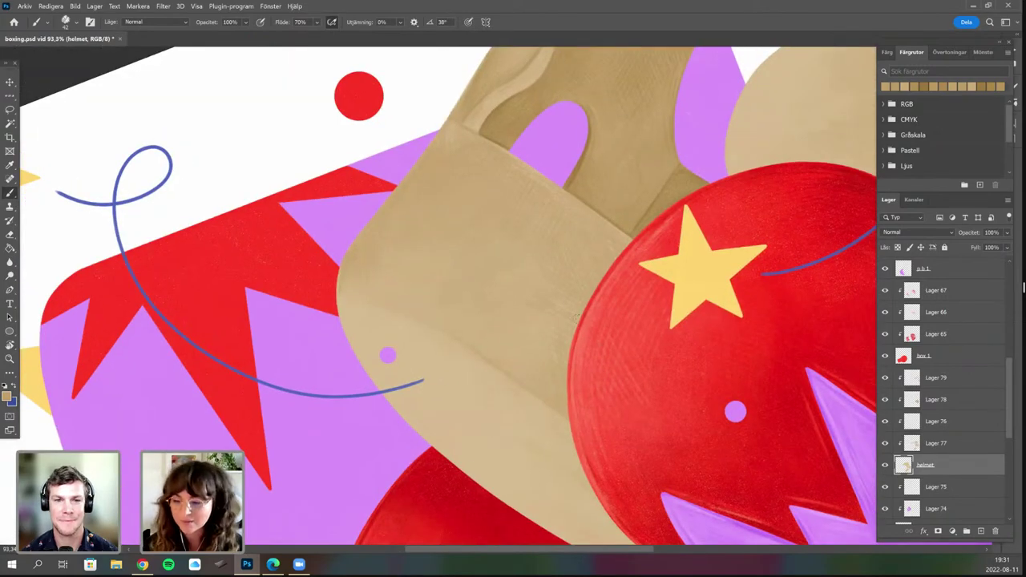
Layer crossing tan strokes over the part of the brow panel beside the red star glove.
scroll(567, 338, up, 2)
drag(541, 265, 502, 240)
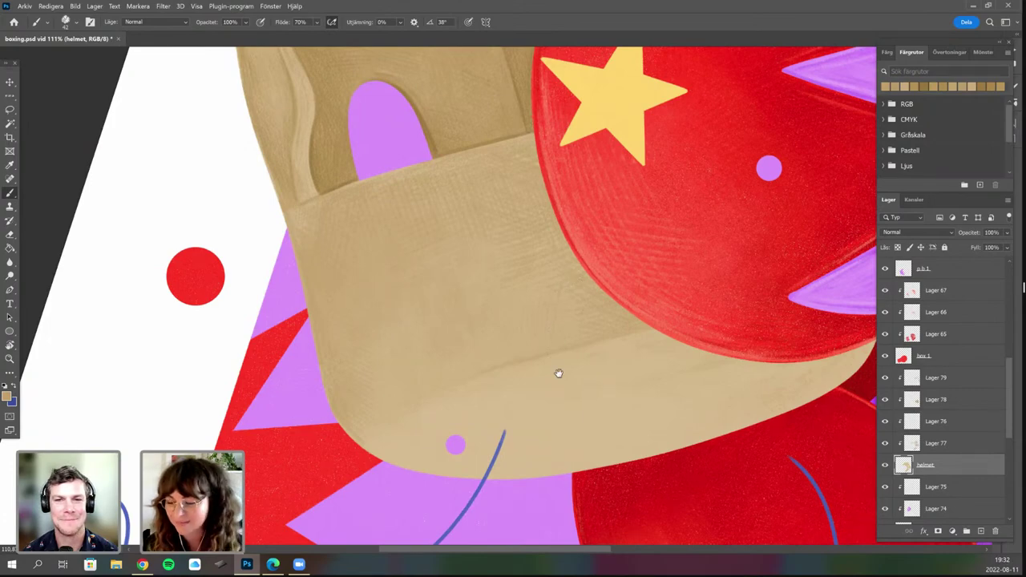
scroll(559, 326, down, 2)
scroll(539, 242, down, 3)
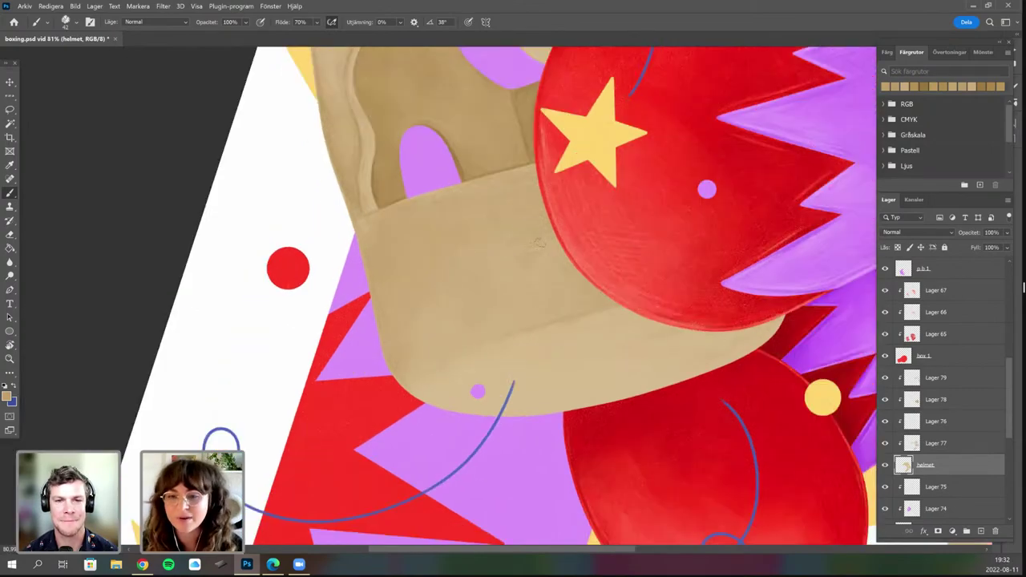
key(r)
drag(518, 268, 504, 368)
drag(515, 325, 497, 332)
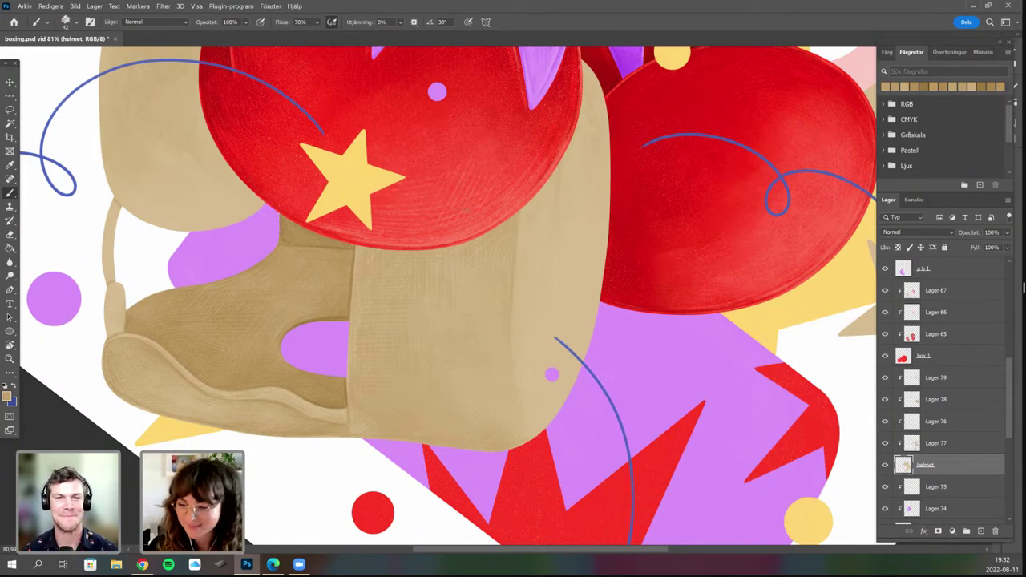
Extend the tan fold shading towards the helmet's rounded outer corner and soften its transition into the crown.
scroll(473, 287, down, 1)
scroll(474, 239, up, 2)
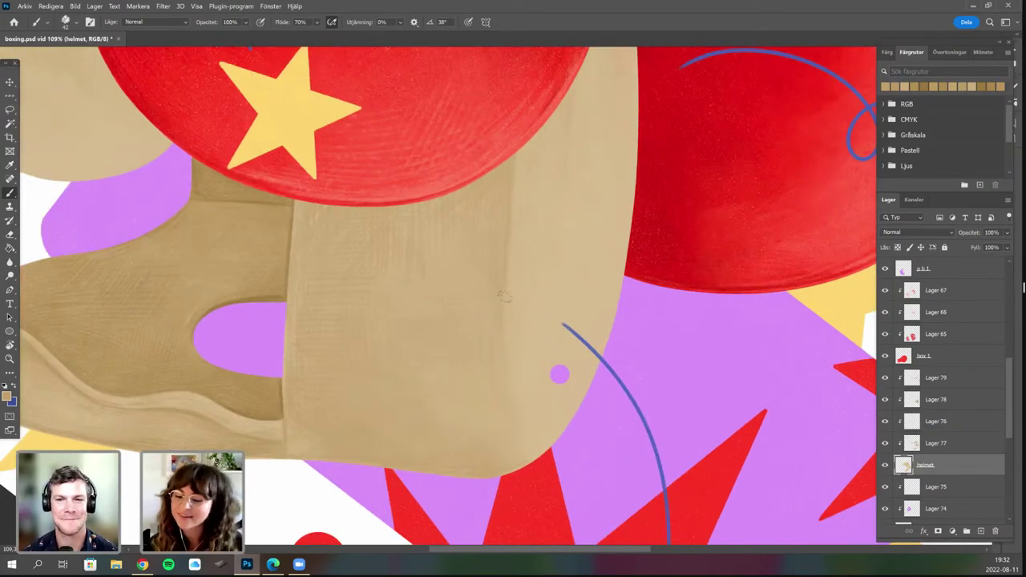
scroll(506, 335, down, 1)
drag(510, 429, 510, 417)
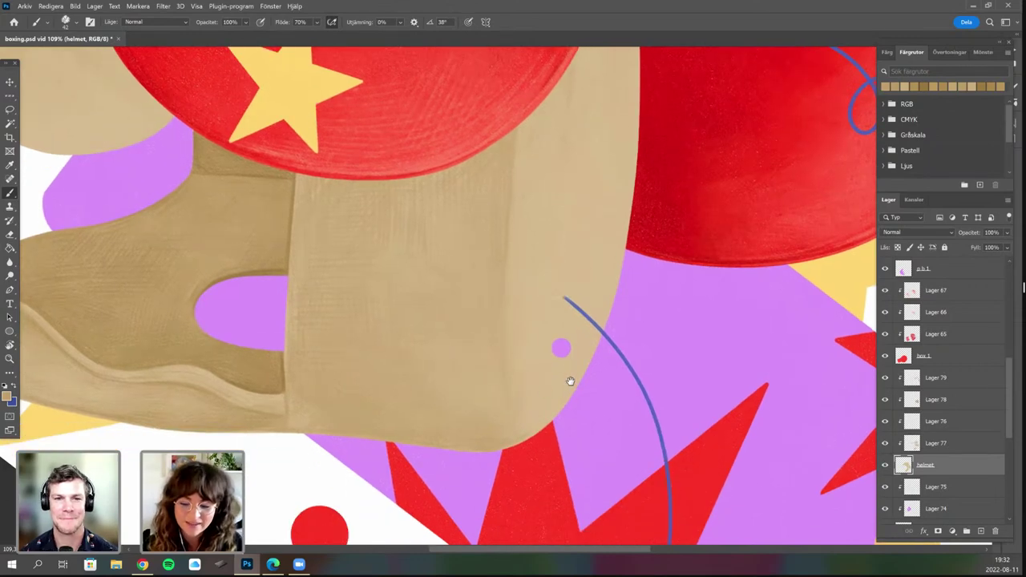
drag(385, 270, 405, 275)
scroll(399, 311, left, 3)
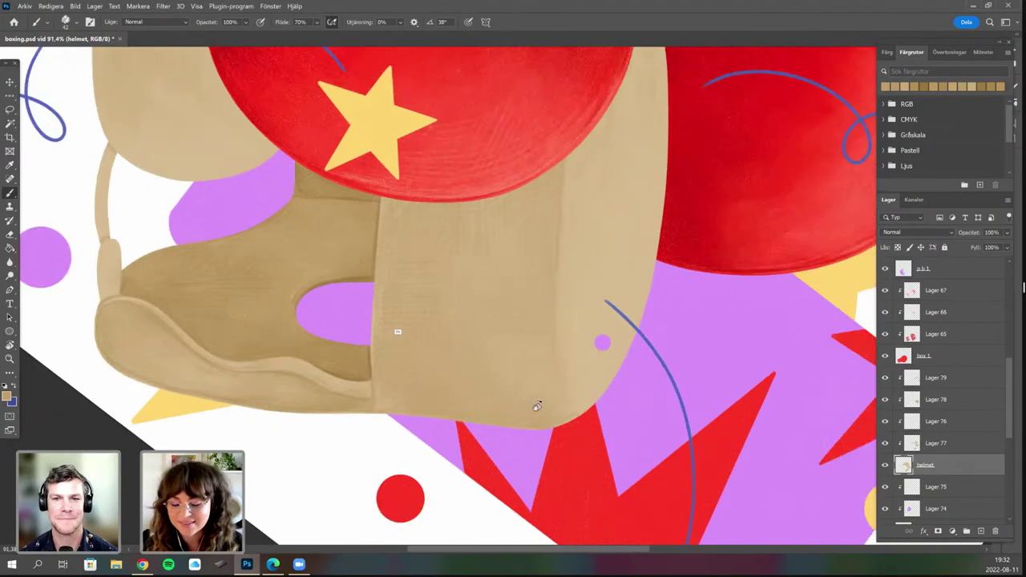
scroll(398, 324, down, 2)
key(r)
drag(397, 331, 544, 326)
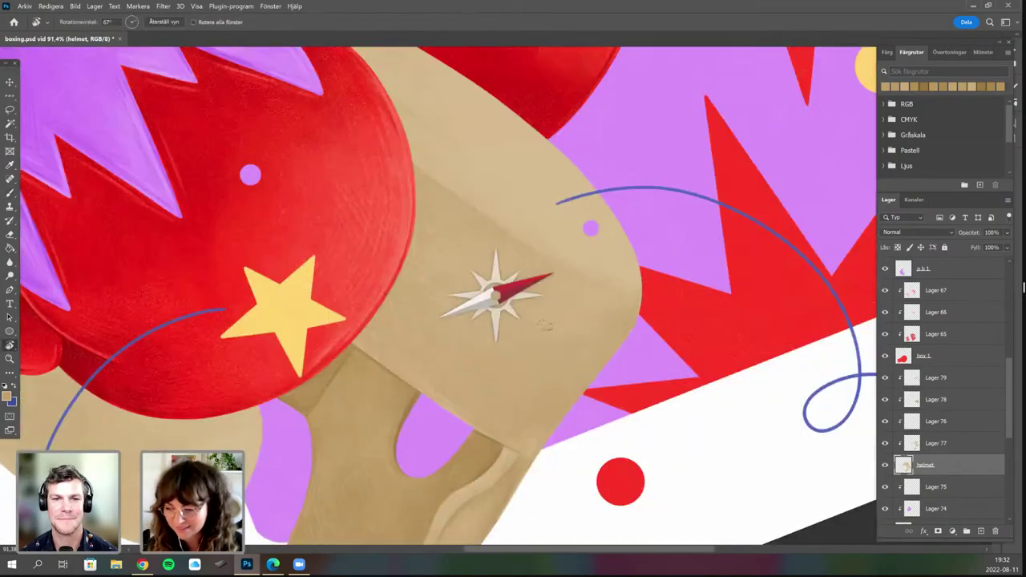
Add tan hatching across the middle of the brow panel and deepen the tone near its outer edge.
scroll(532, 301, up, 2)
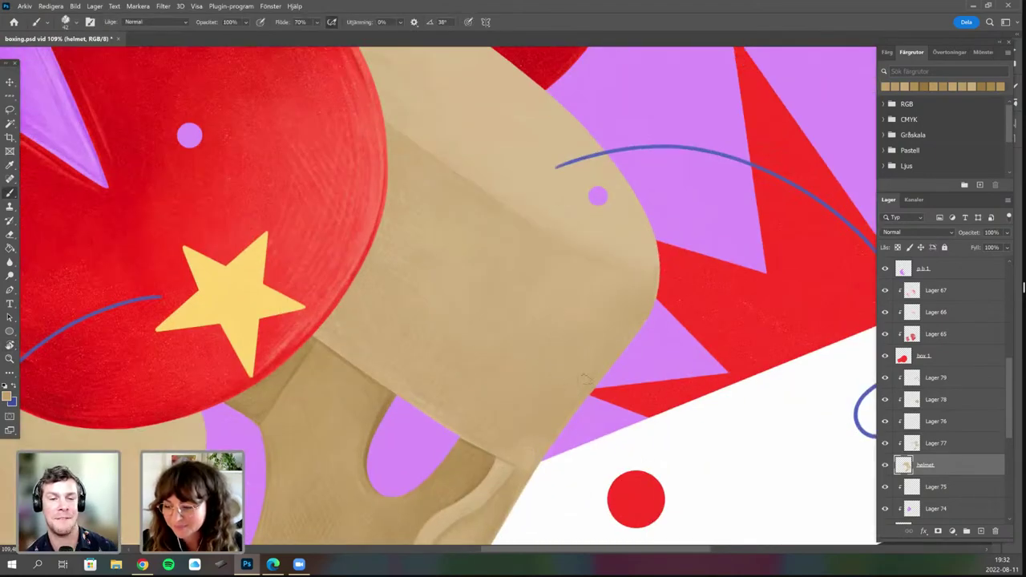
key(r)
mouse_move(422, 329)
mouse_down()
mouse_move(495, 431)
mouse_move(561, 365)
mouse_up()
key(r)
mouse_move(449, 377)
mouse_down()
mouse_move(542, 389)
mouse_move(573, 371)
mouse_move(566, 377)
mouse_up()
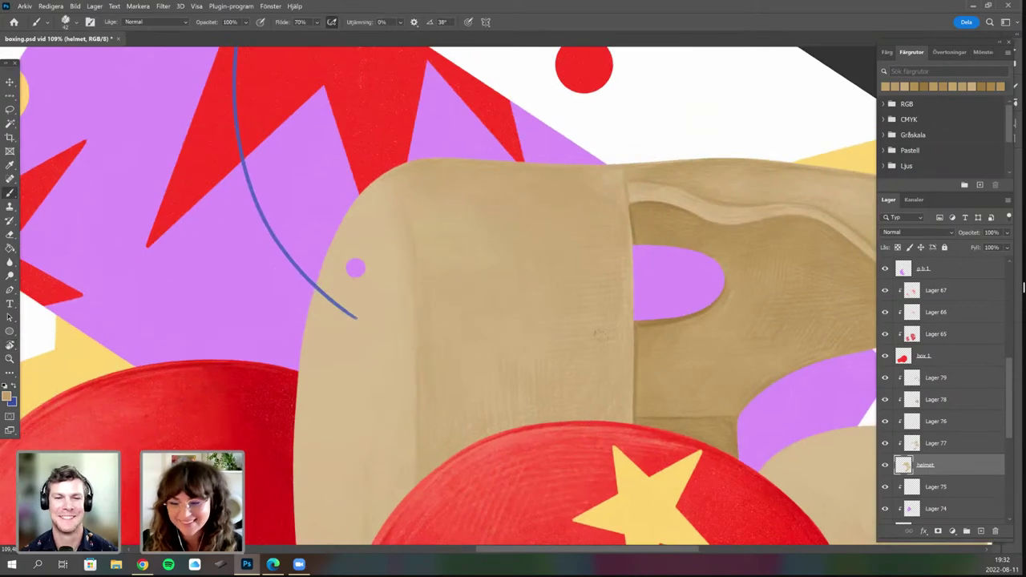
key(r)
drag(529, 238, 540, 275)
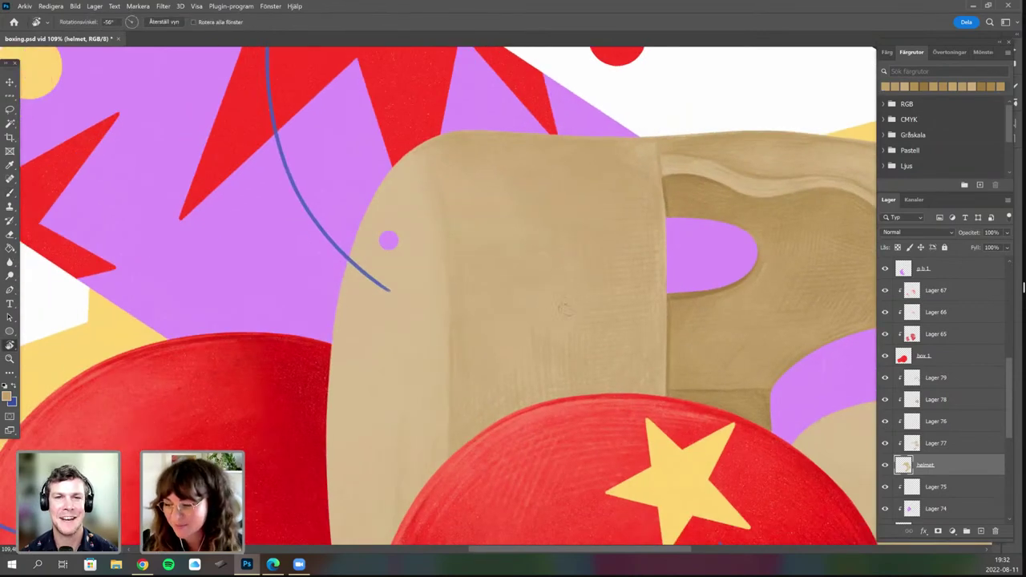
drag(564, 310, 573, 331)
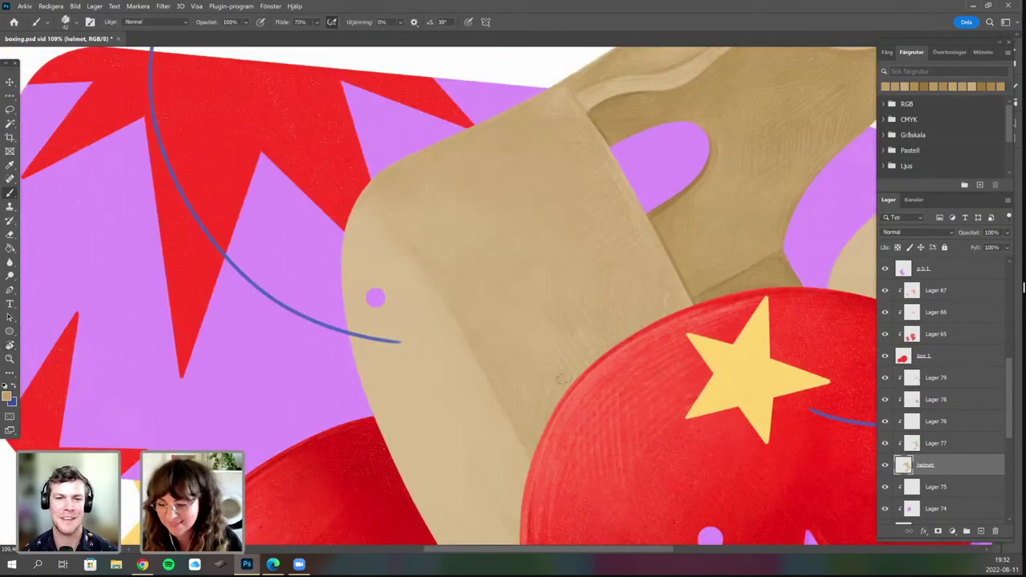
Blend tan strokes from the brow panel's hatching into the shaded side of the fold.
key(r)
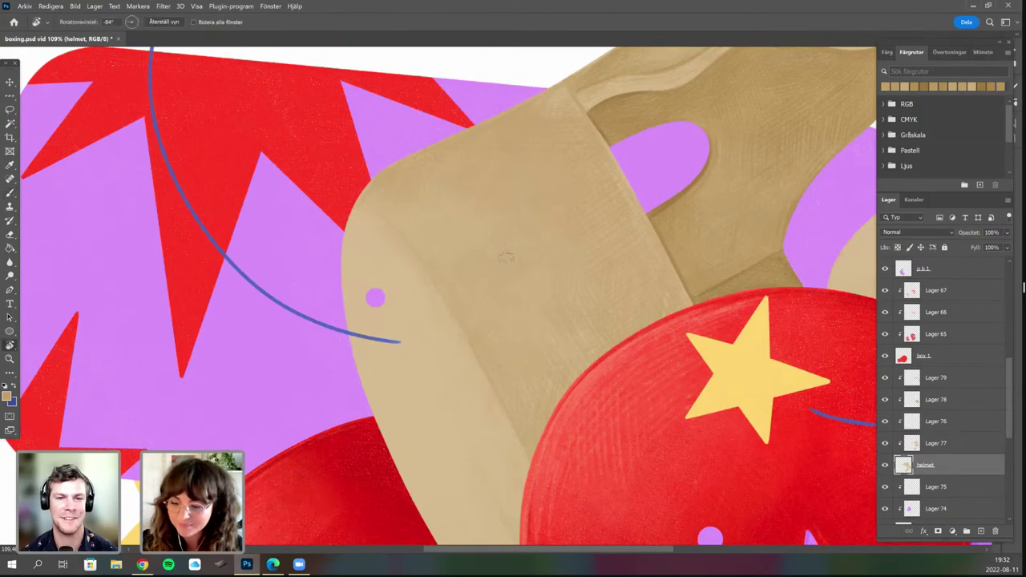
drag(515, 226, 485, 227)
key(r)
drag(563, 353, 524, 362)
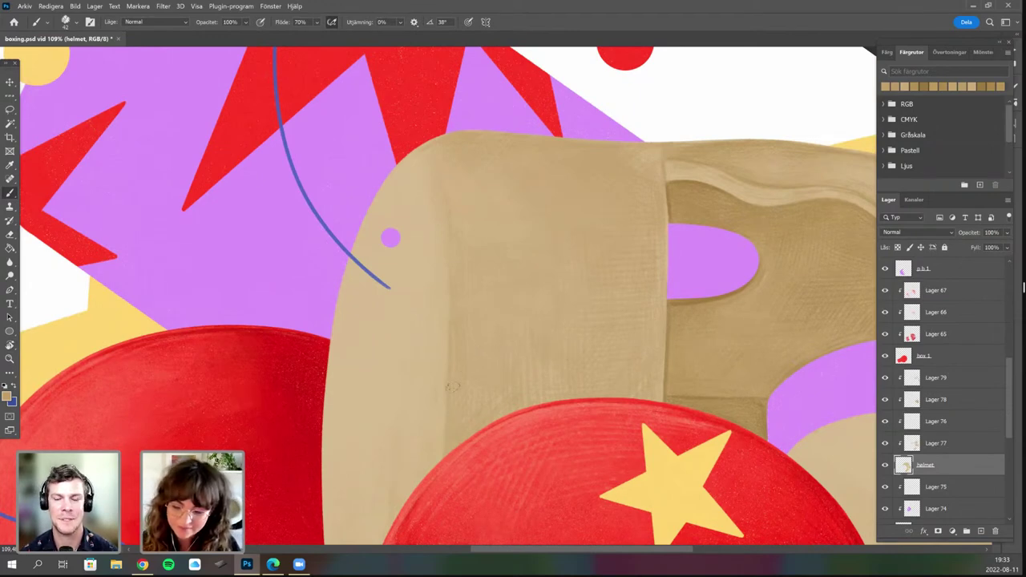
scroll(499, 408, down, 1)
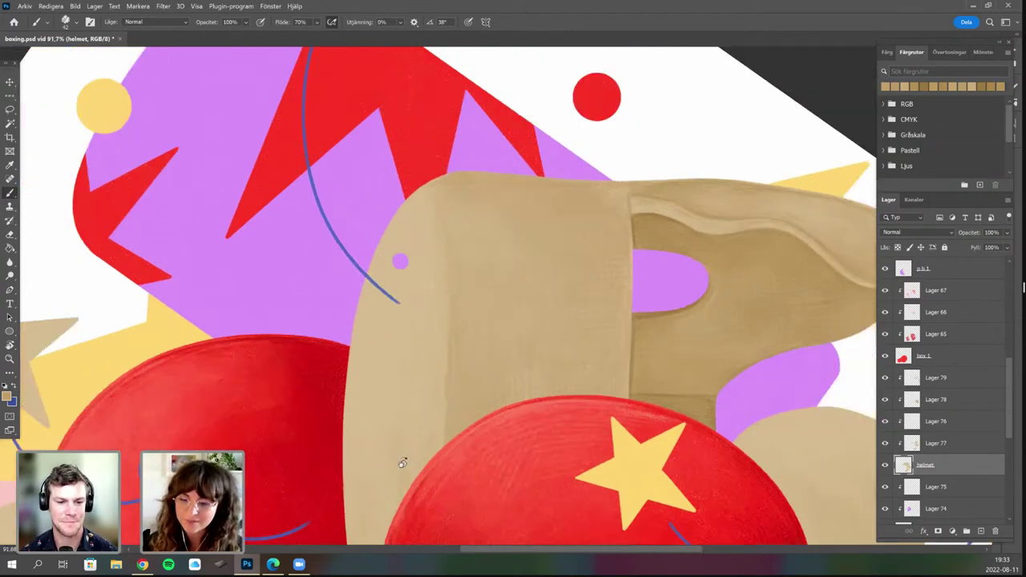
key(r)
drag(480, 212, 472, 195)
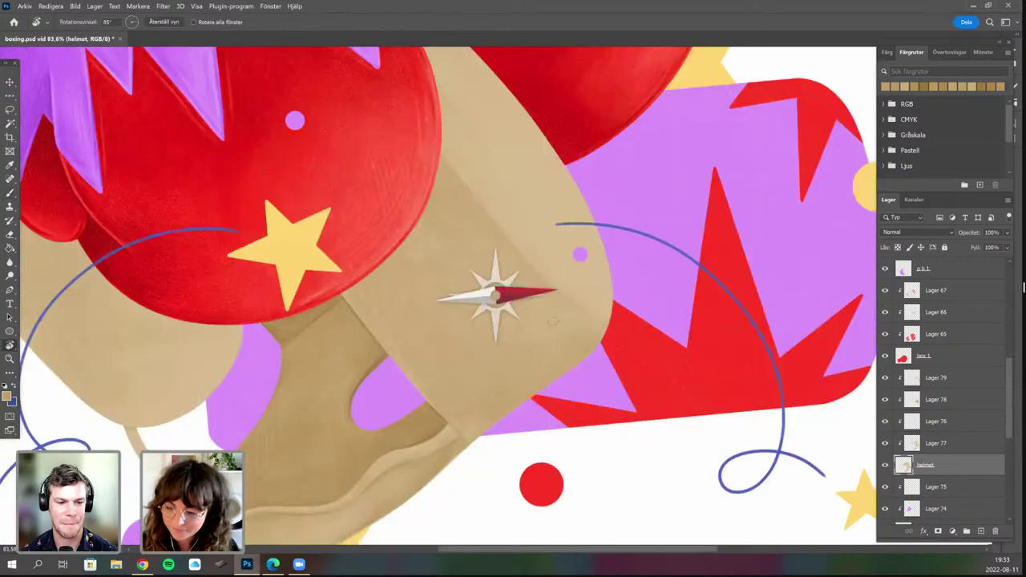
drag(552, 321, 530, 280)
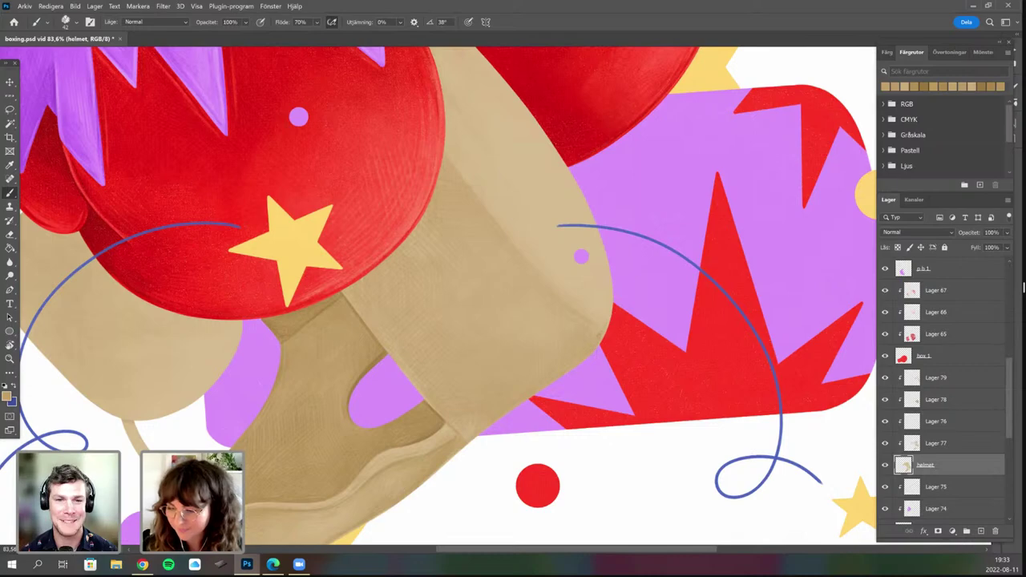
Darken the end of the fold at the helmet's outer corner and texture the panel towards the wavy rim.
key(r)
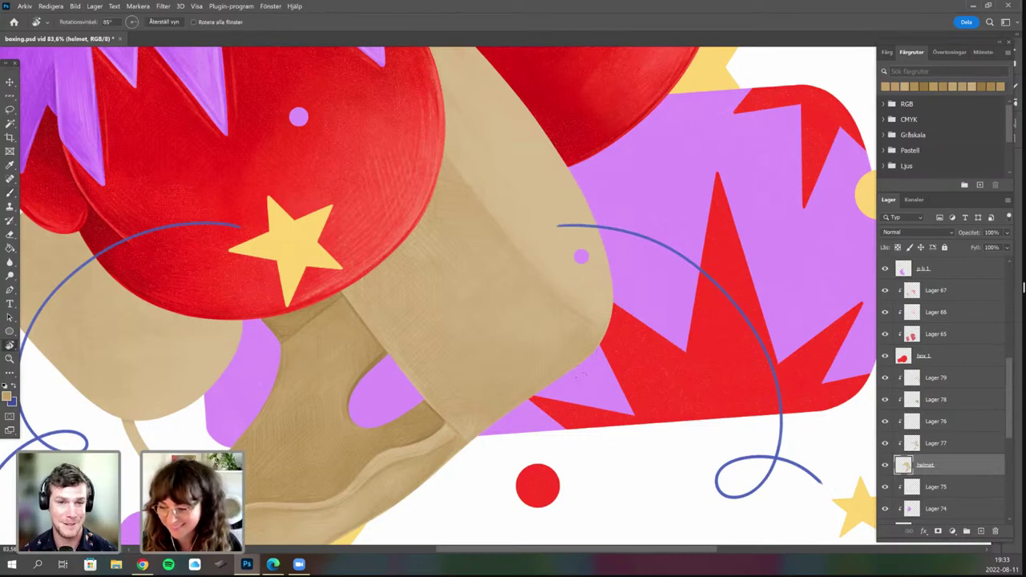
drag(583, 375, 528, 419)
mouse_move(557, 273)
mouse_down()
mouse_move(475, 284)
mouse_move(473, 254)
mouse_up()
key(b)
scroll(473, 254, up, 1)
scroll(474, 257, up, 2)
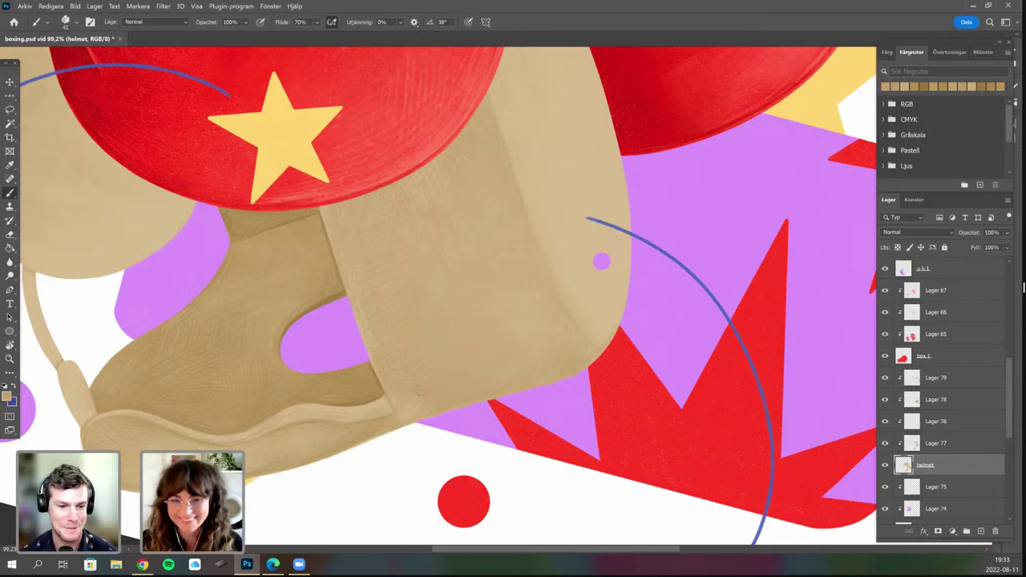
key(r)
drag(439, 310, 534, 429)
key(b)
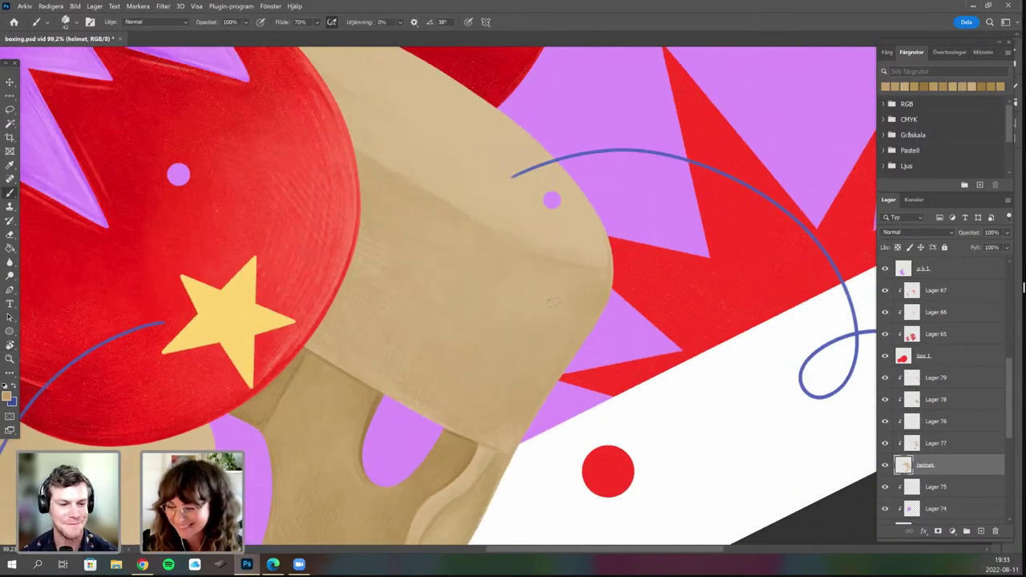
Sharpen the tan fold edge between the brow panel and the lighter crown near the rounded corner.
key(r)
drag(585, 361, 575, 279)
drag(469, 261, 442, 336)
key(b)
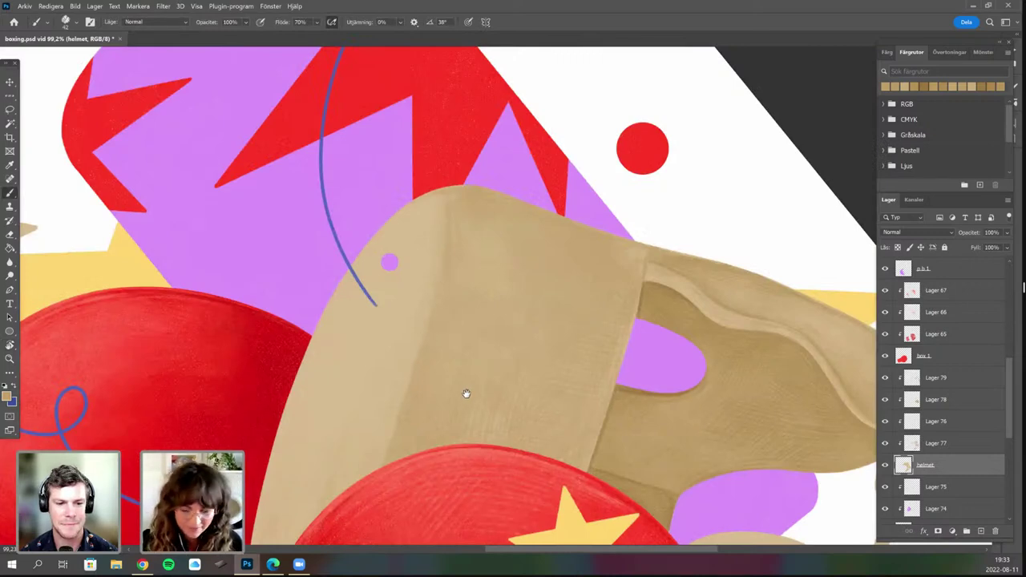
drag(485, 425, 512, 390)
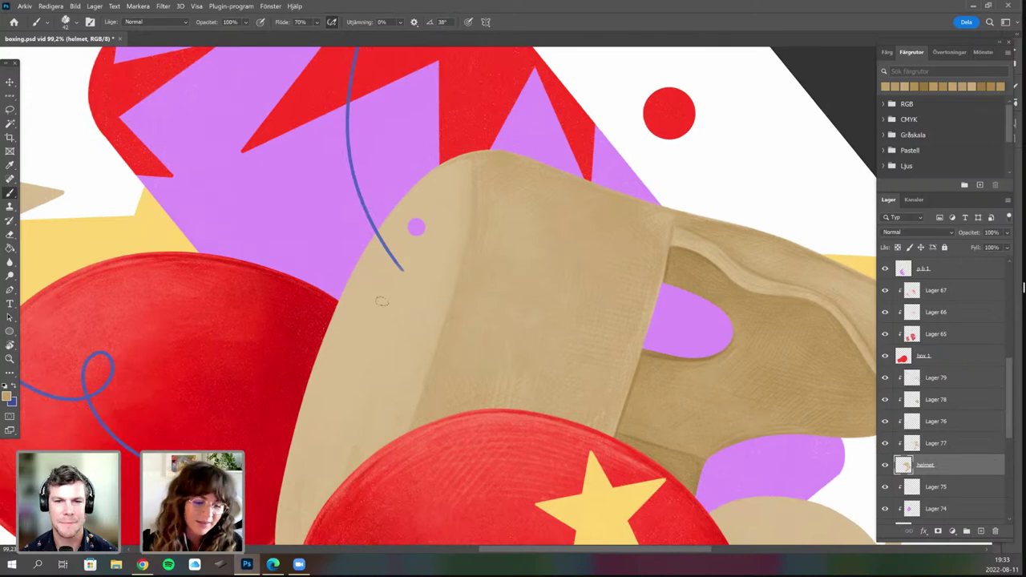
Shade the outer edge of the lighter crown panel at its rounded corner with soft tan brush strokes.
key(r)
drag(383, 300, 265, 353)
drag(401, 234, 419, 243)
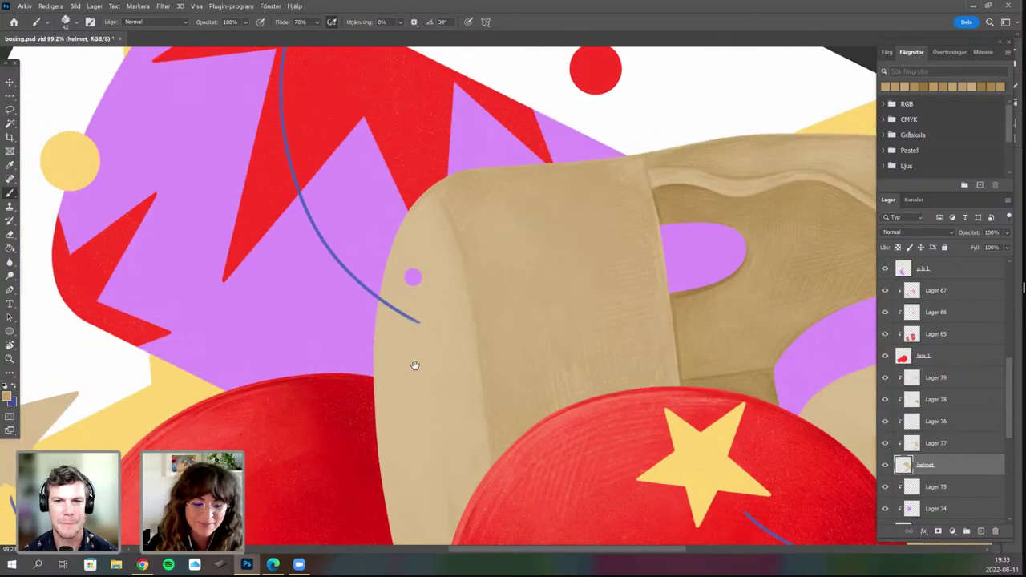
scroll(409, 353, up, 2)
scroll(459, 382, up, 2)
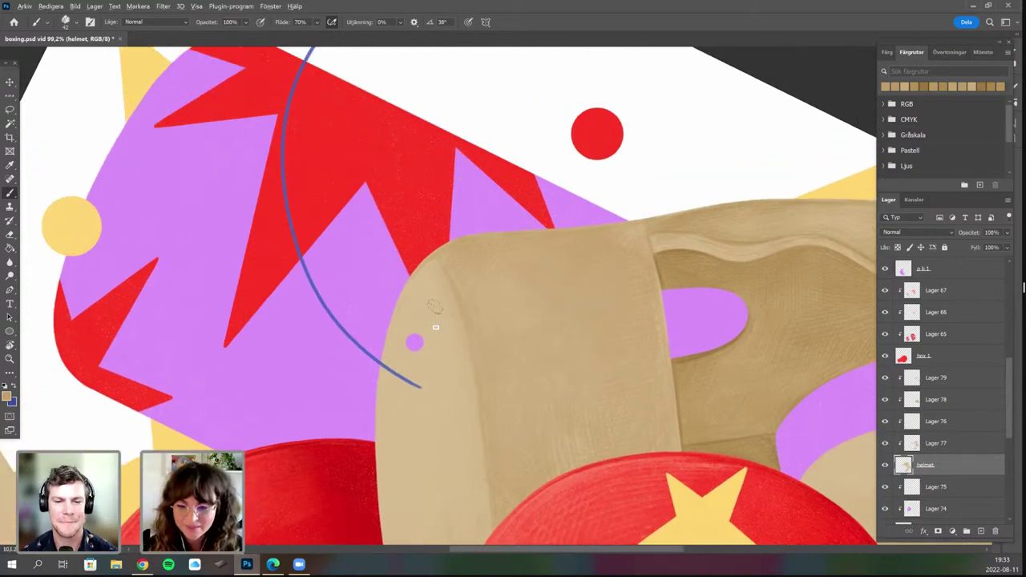
scroll(409, 345, up, 1)
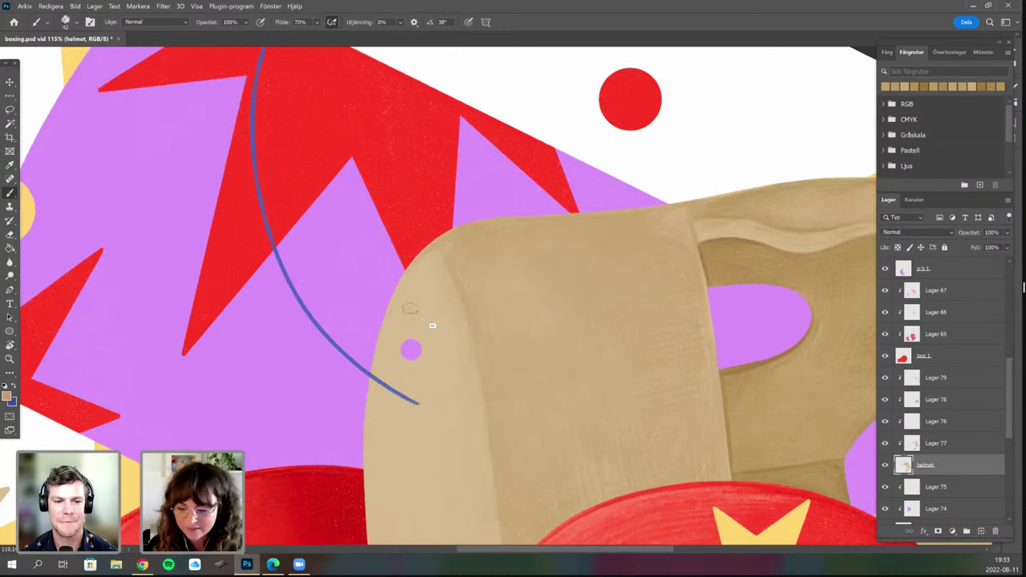
scroll(410, 309, up, 1)
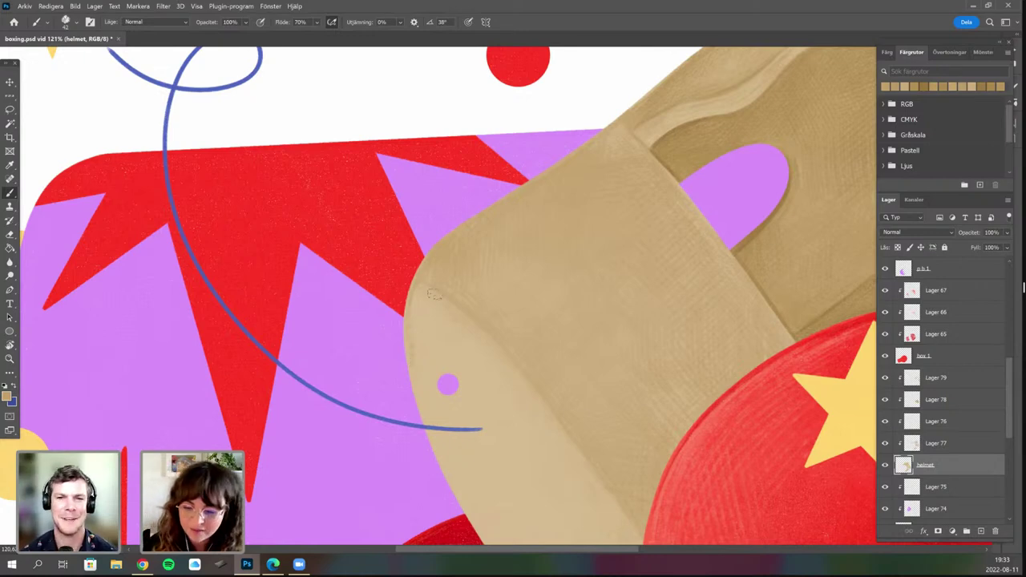
Blend tan strokes from the brow panel's fold into the lighter crown panel beneath the purple dot.
key(r)
drag(430, 294, 452, 309)
drag(457, 229, 458, 229)
key(b)
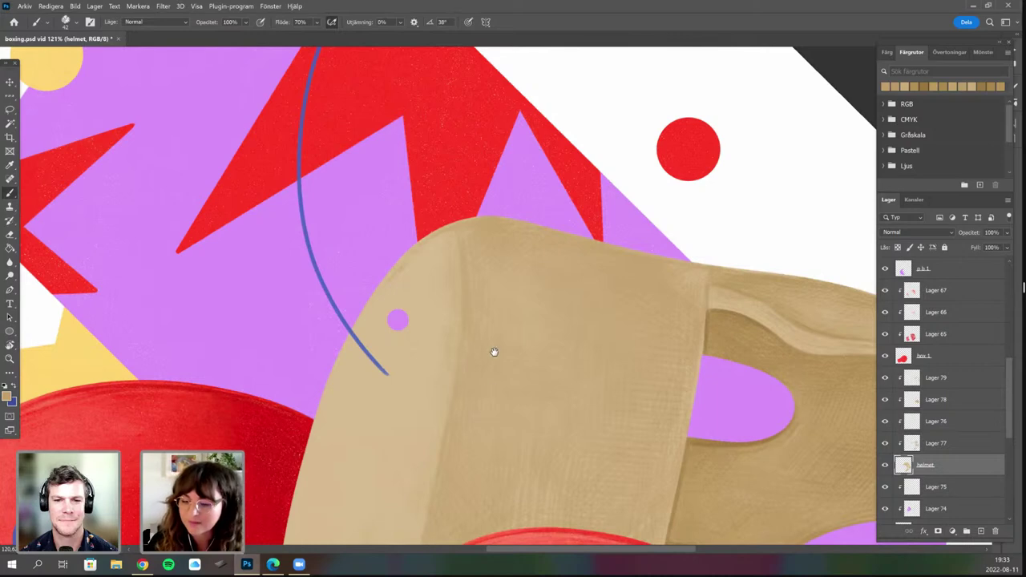
scroll(448, 336, down, 4)
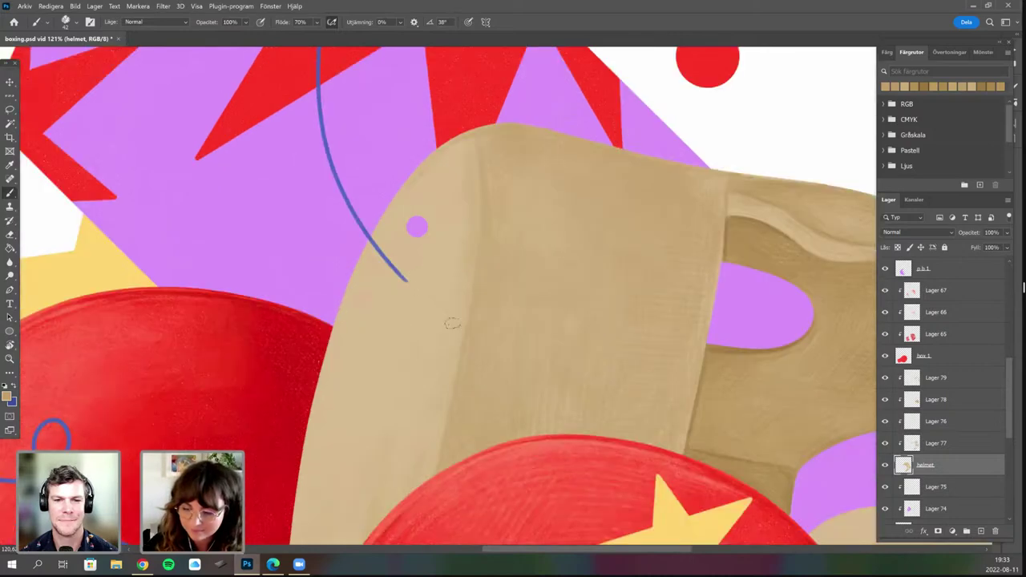
scroll(453, 277, down, 1)
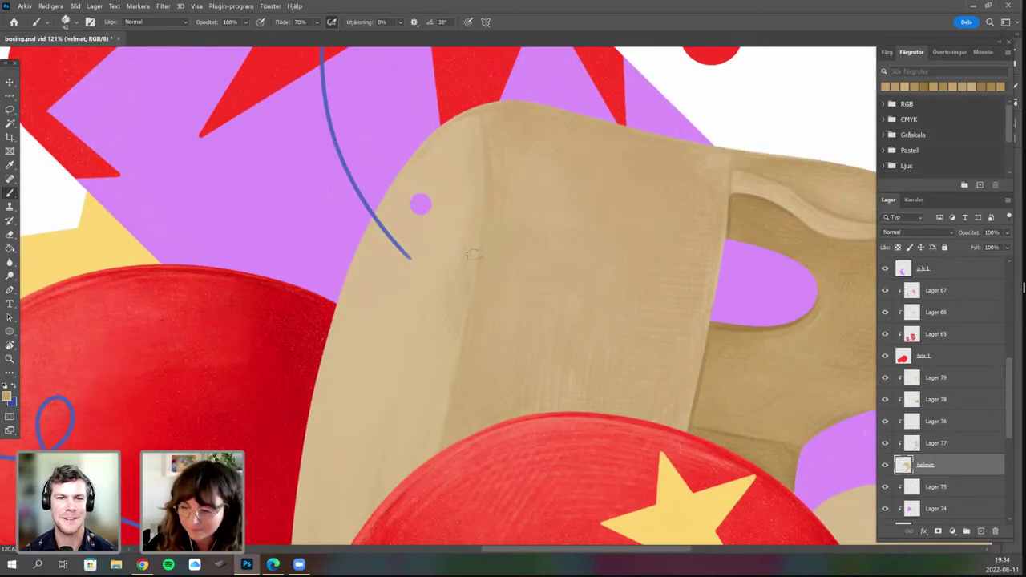
scroll(481, 304, down, 2)
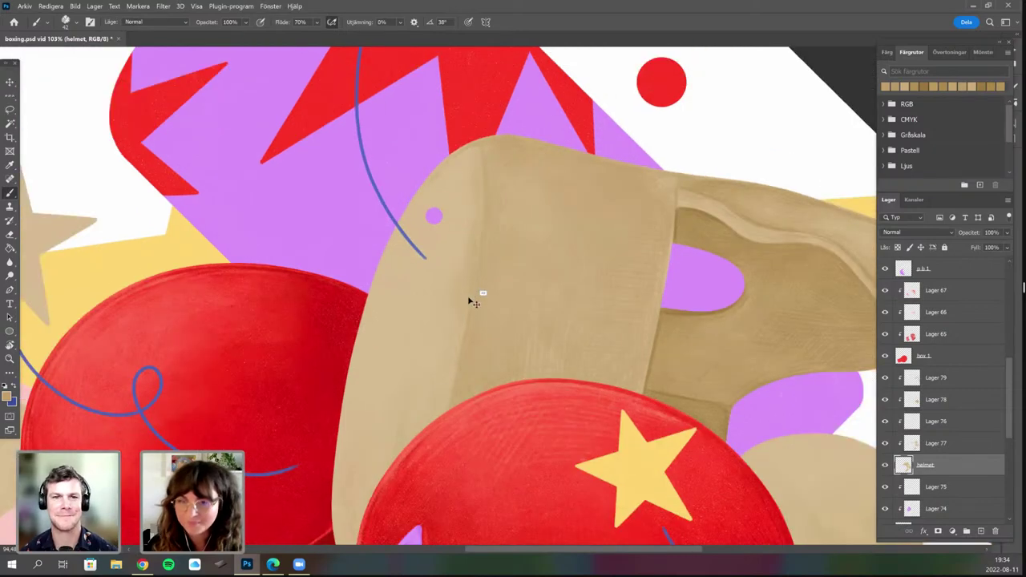
scroll(480, 295, down, 1)
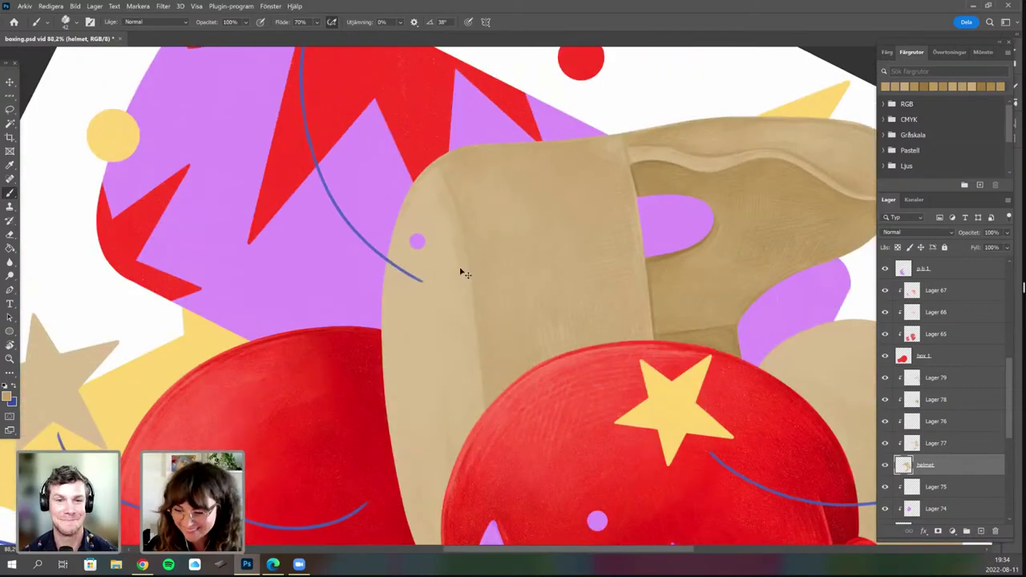
scroll(468, 265, down, 1)
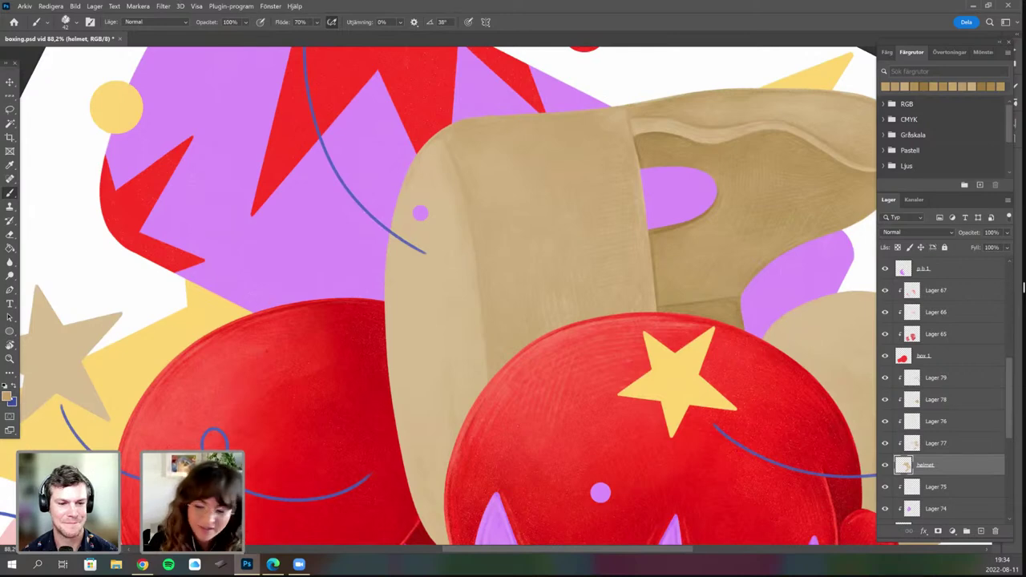
Set the foreground colour to light tan d5c095 and brush it along the lighter crown panel's side of the fold.
click(8, 395)
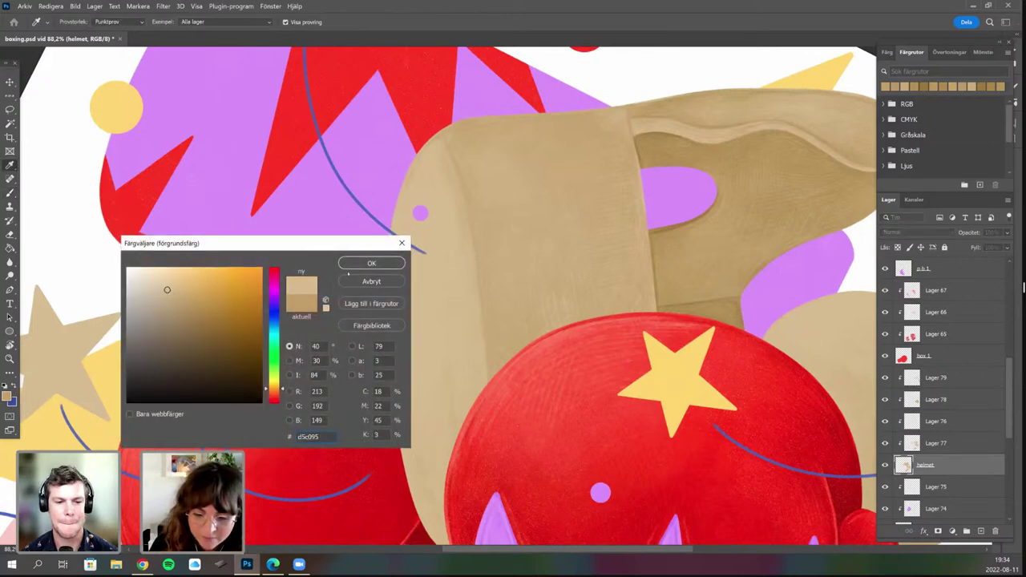
click(370, 263)
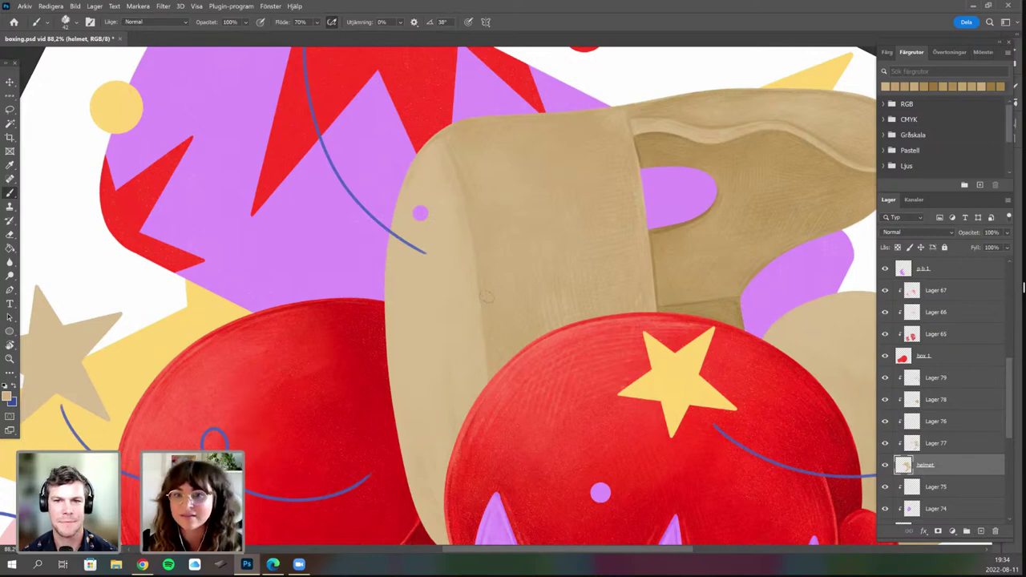
scroll(461, 236, down, 1)
scroll(480, 313, up, 2)
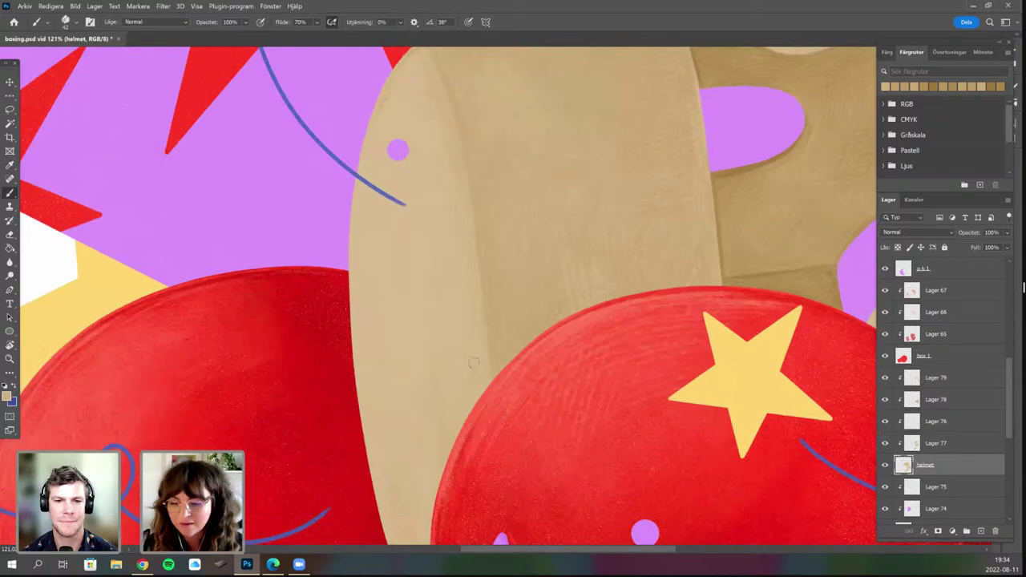
key(r)
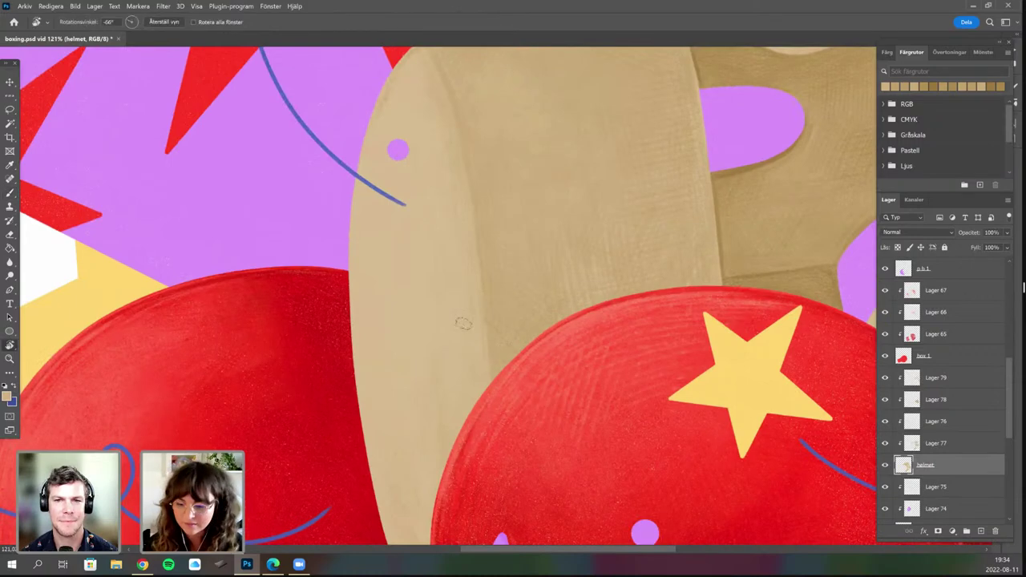
drag(473, 394, 491, 390)
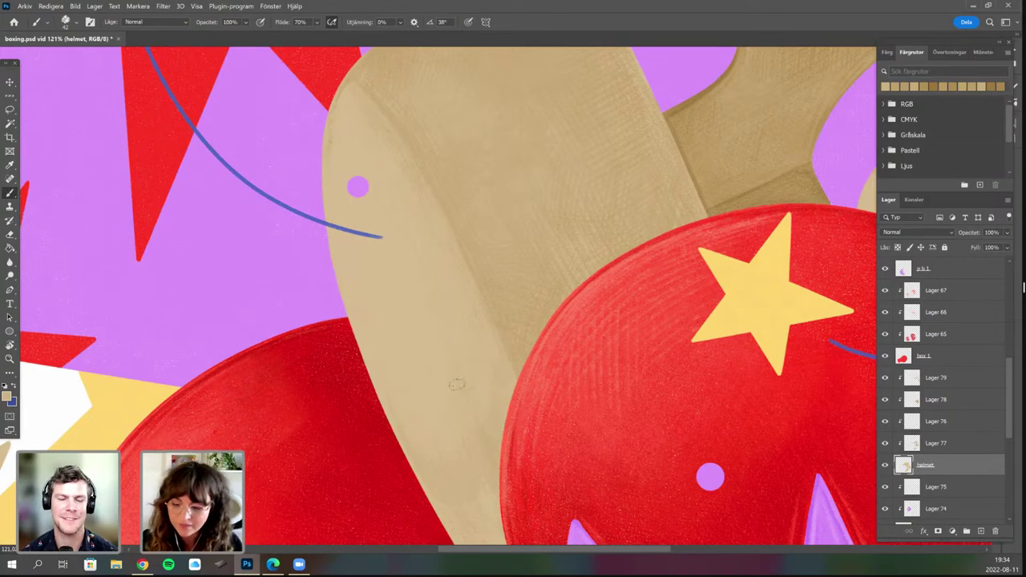
Texture the narrow lower end of the lighter crown panel between the two red gloves with light tan strokes.
scroll(485, 380, down, 2)
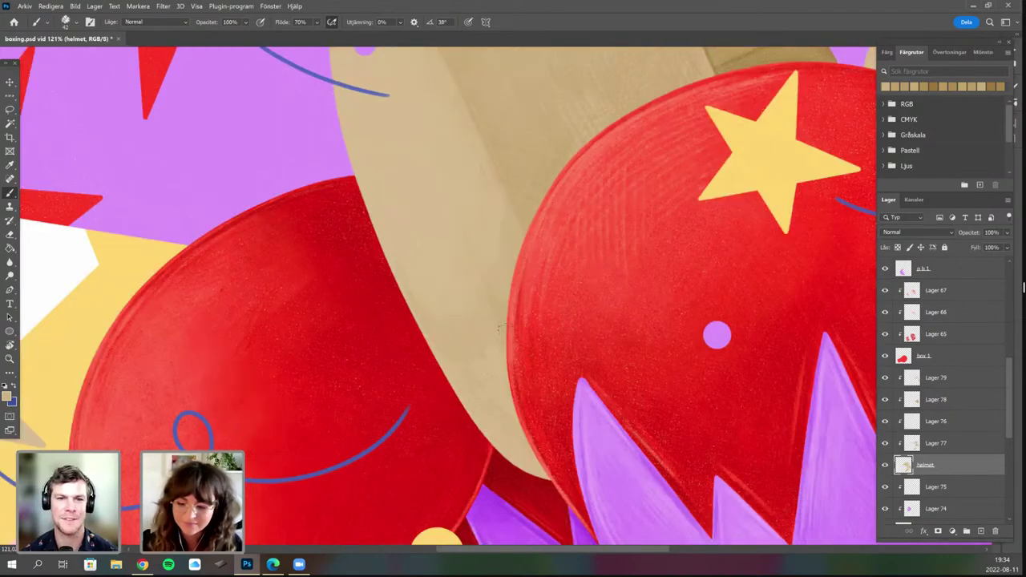
scroll(498, 327, down, 1)
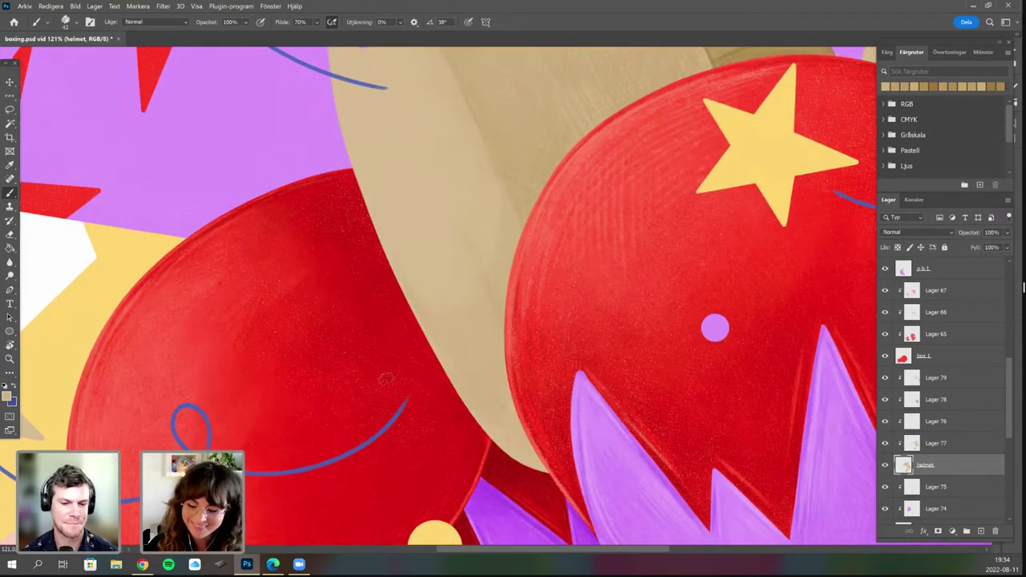
key(r)
drag(399, 353, 390, 255)
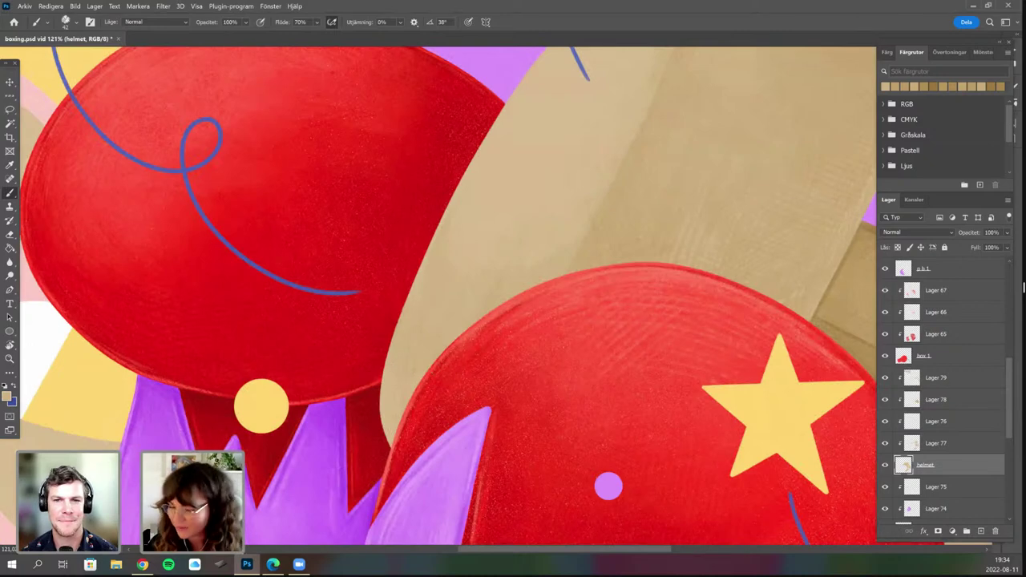
Select layer Lager 79 and brush light tan texture over the lighter crown panel between the gloves and the purple dot.
click(947, 381)
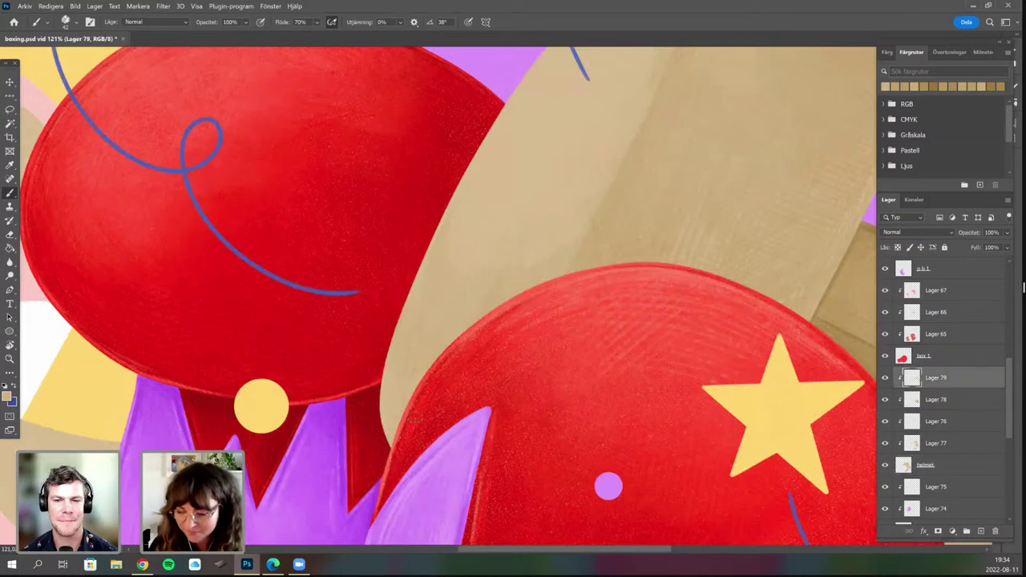
key(r)
mouse_move(424, 303)
mouse_down()
mouse_move(453, 300)
mouse_move(444, 428)
mouse_move(453, 401)
mouse_up()
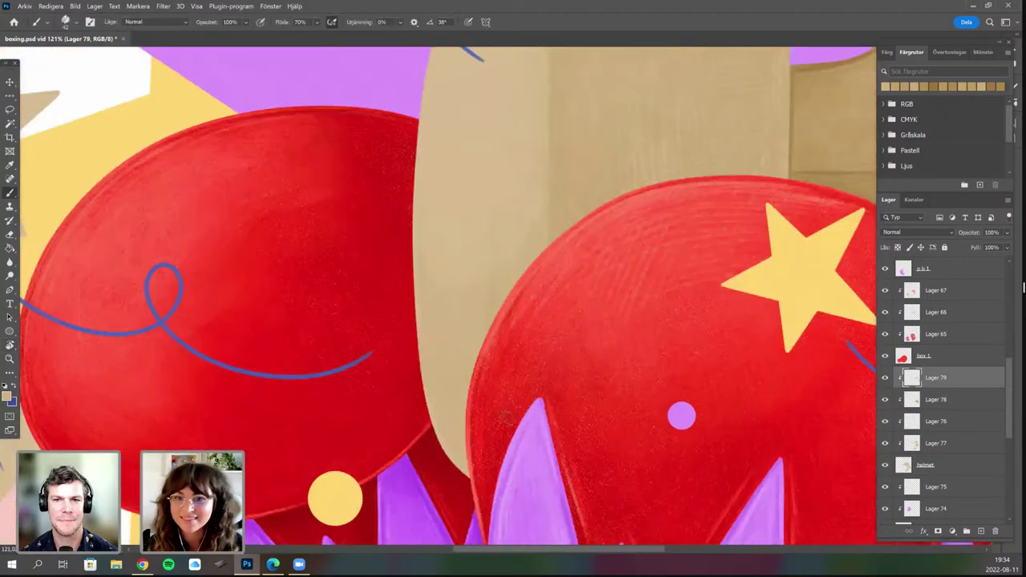
drag(542, 226, 503, 411)
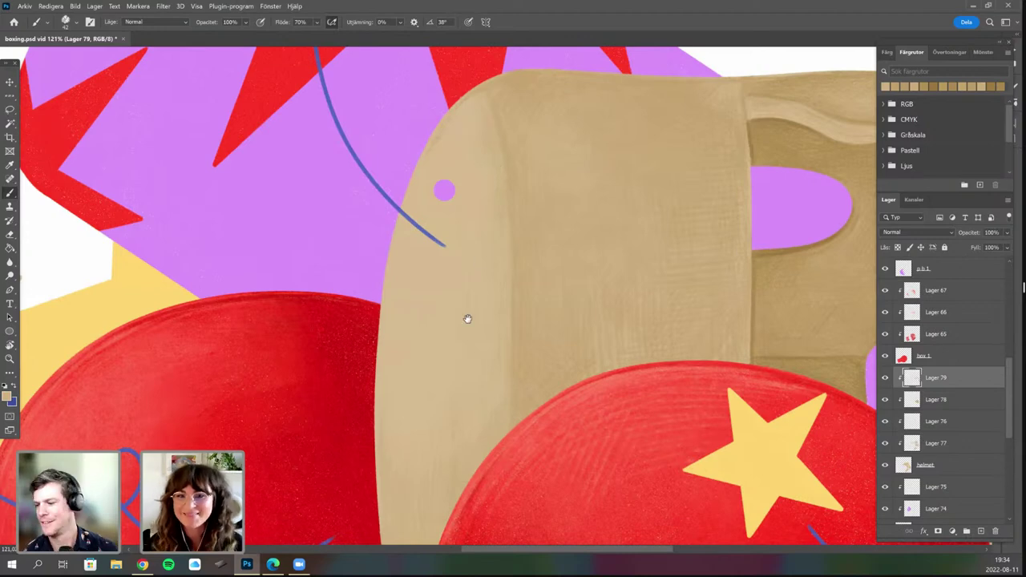
scroll(467, 332, up, 2)
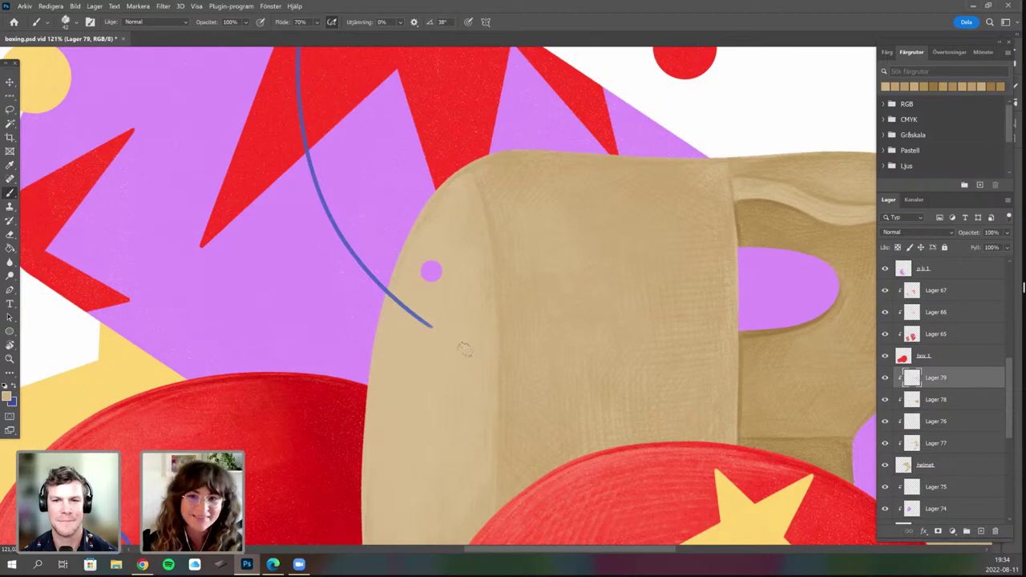
scroll(461, 332, down, 2)
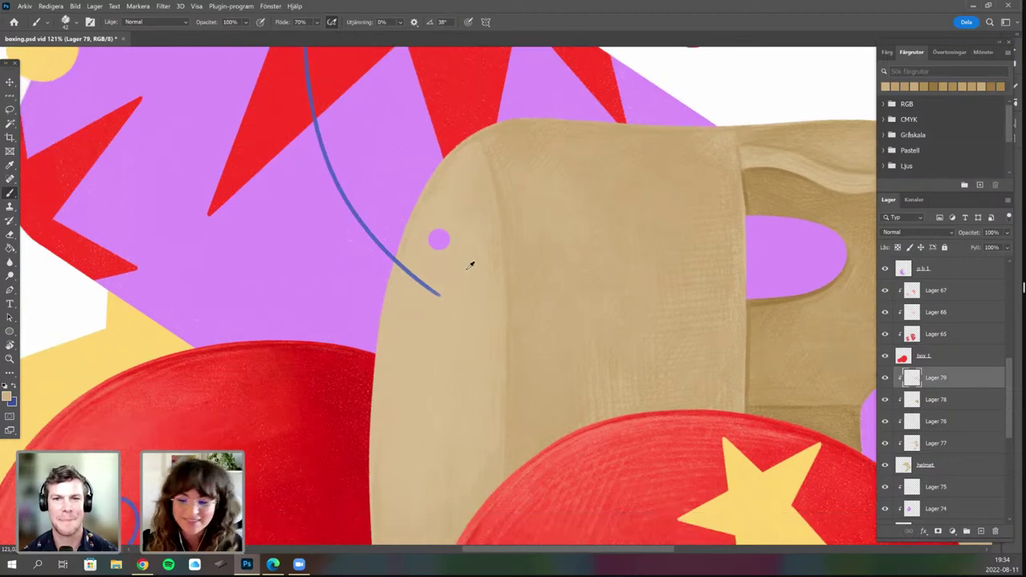
Smooth the tan strokes around the purple dot and along the inner side of the fold on the lighter panel.
scroll(474, 264, up, 3)
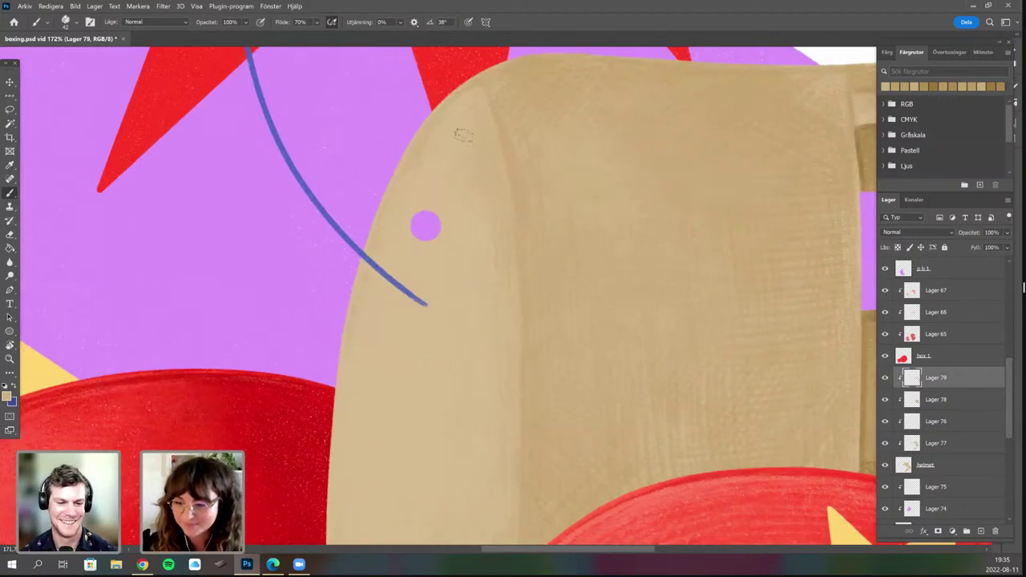
scroll(457, 133, down, 2)
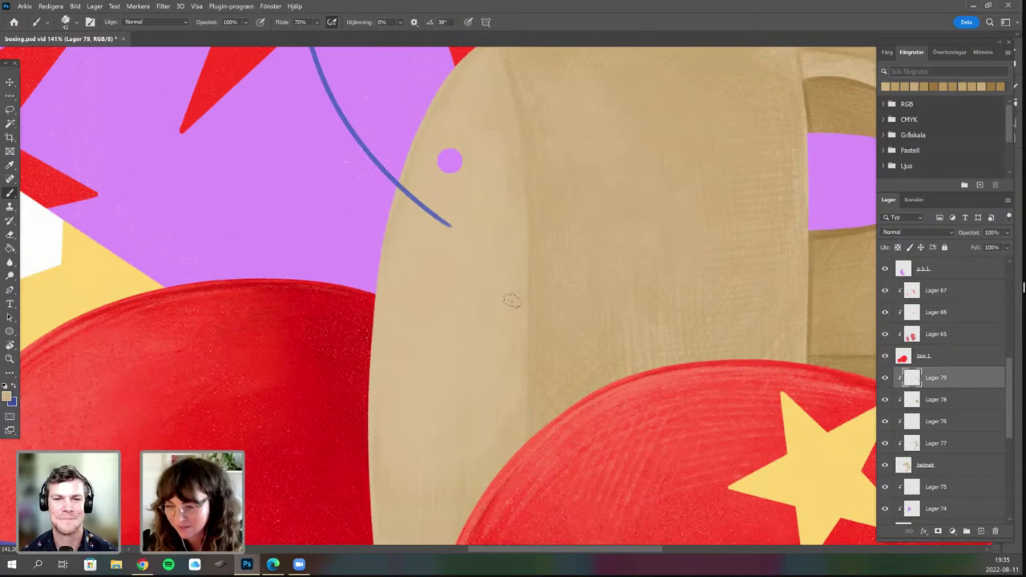
scroll(465, 237, up, 3)
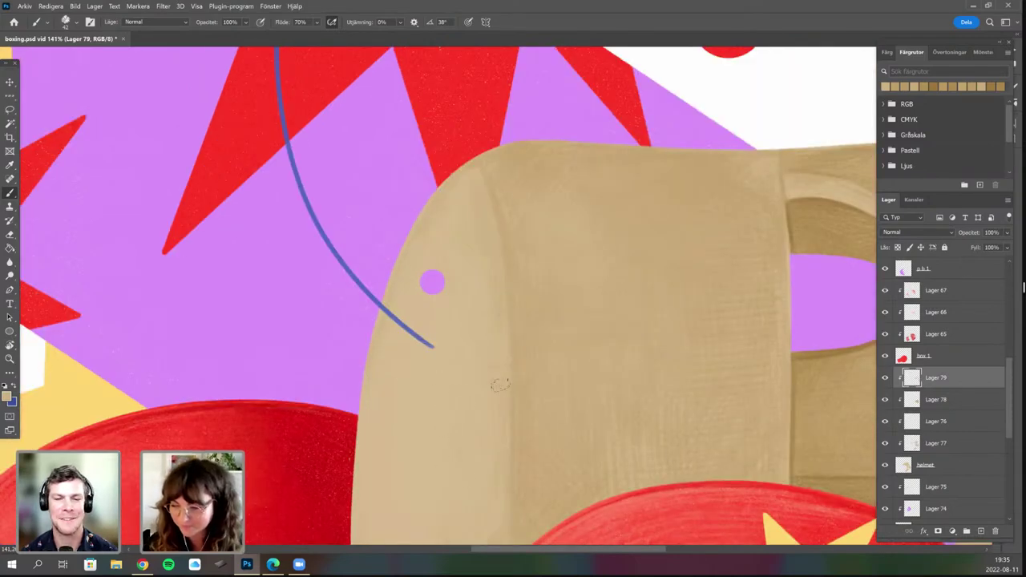
scroll(503, 198, down, 1)
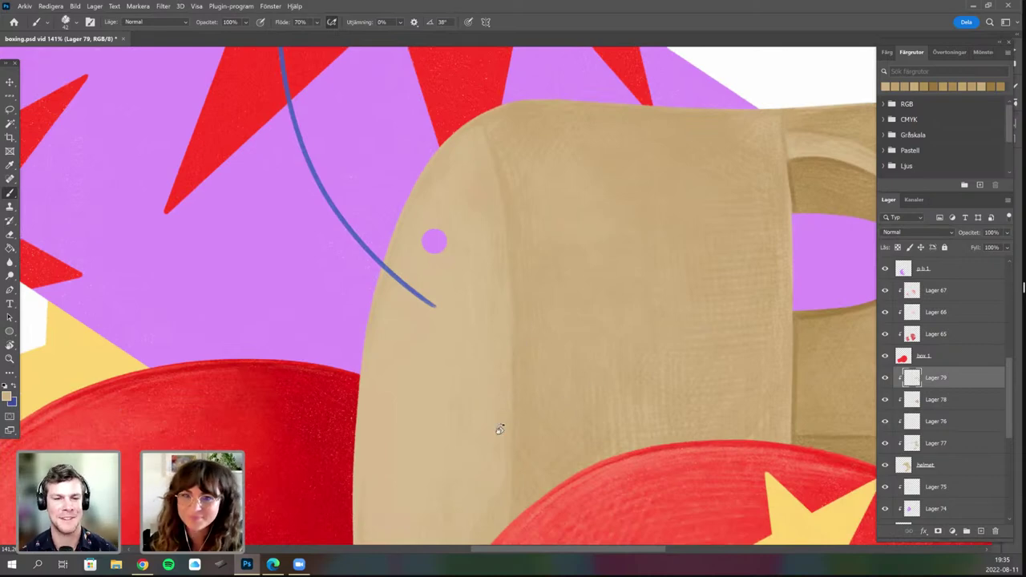
Deepen the tan shading on the lighter panel where it meets the top of the star glove.
scroll(488, 224, down, 3)
key(r)
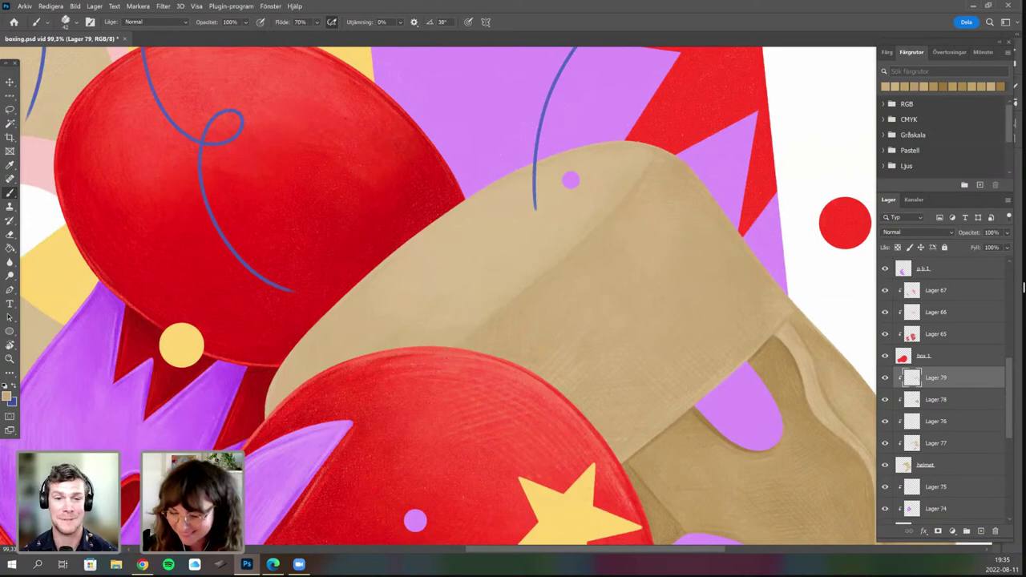
key(r)
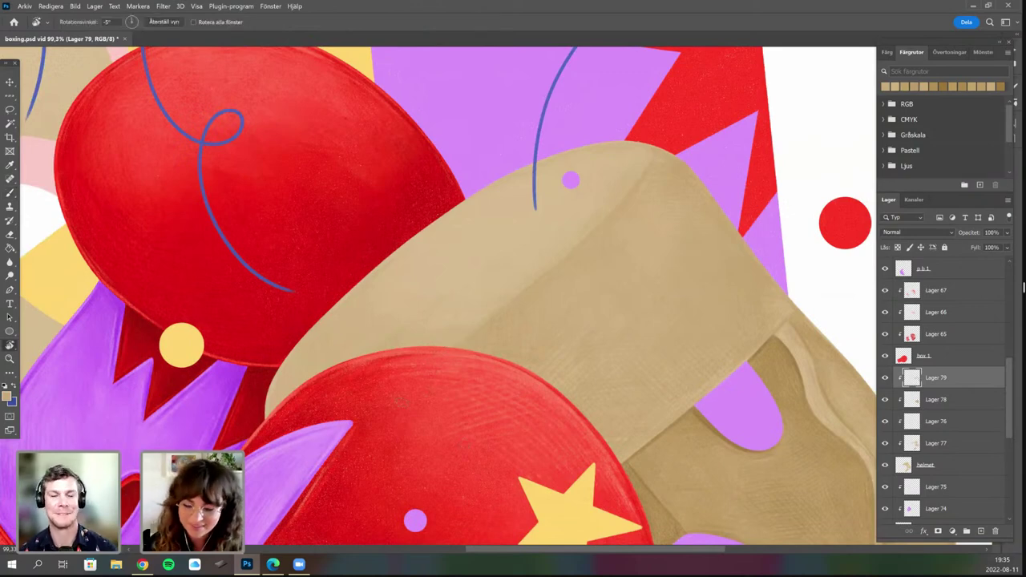
drag(328, 428, 377, 465)
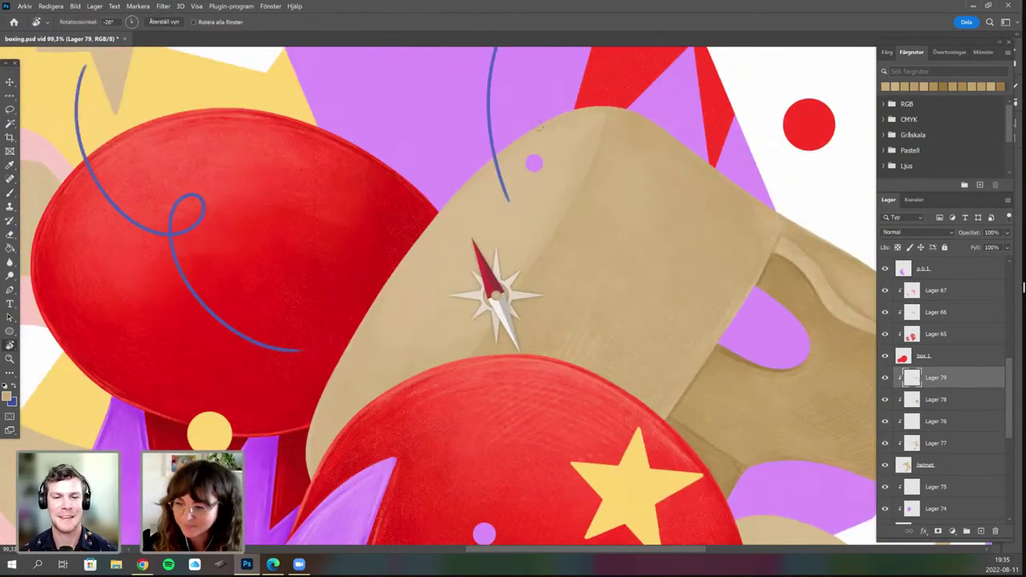
drag(539, 124, 585, 112)
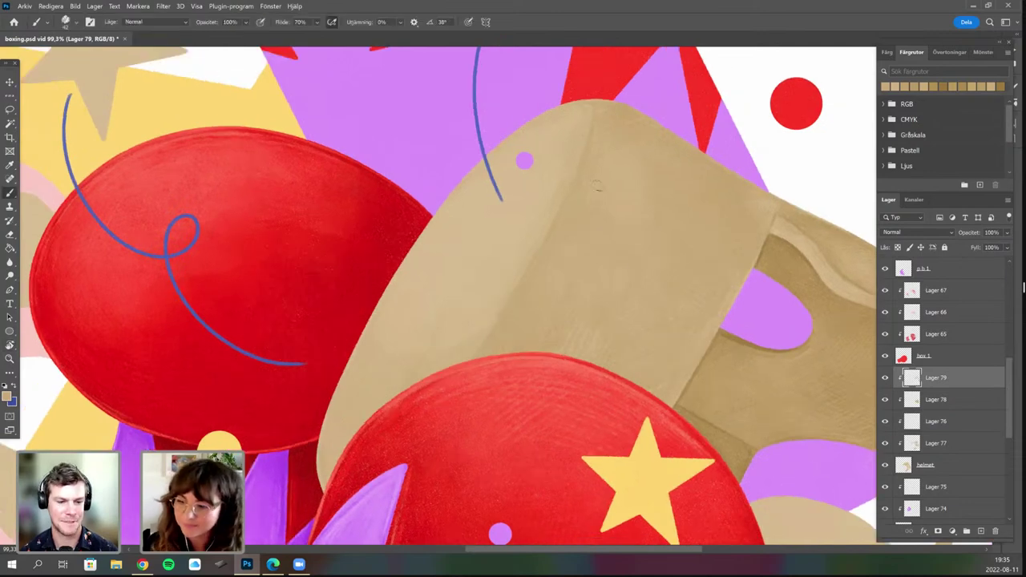
Sample a slightly darker tan from the helmet and shade the broad side panel along its fold beside the lighter crown panel.
key(r)
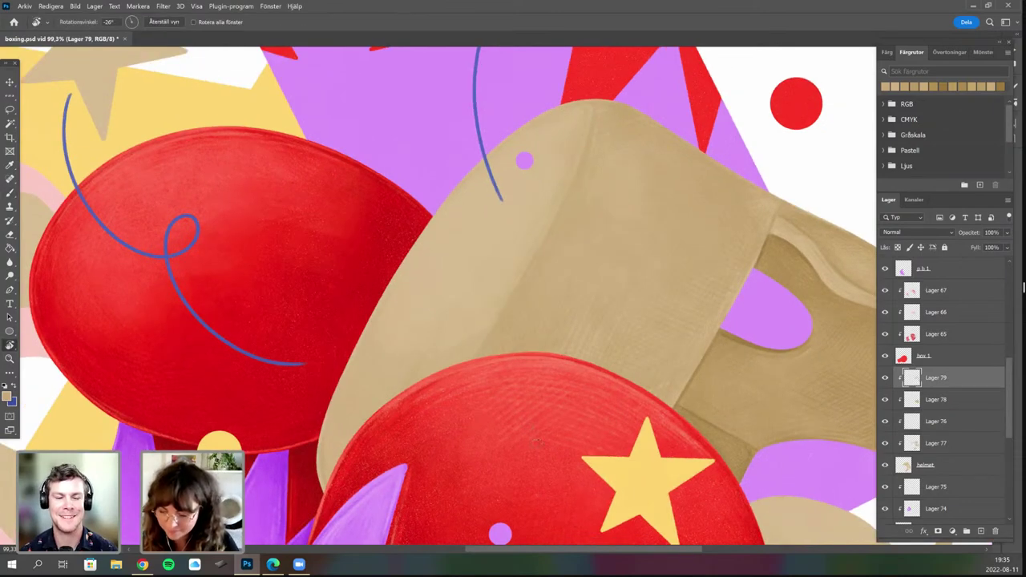
drag(538, 440, 566, 491)
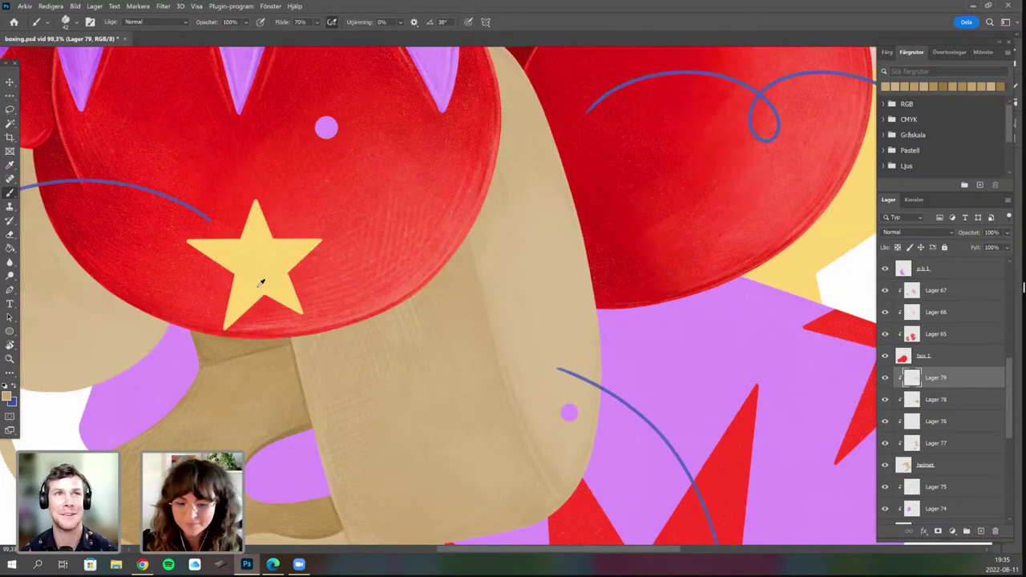
scroll(438, 190, down, 2)
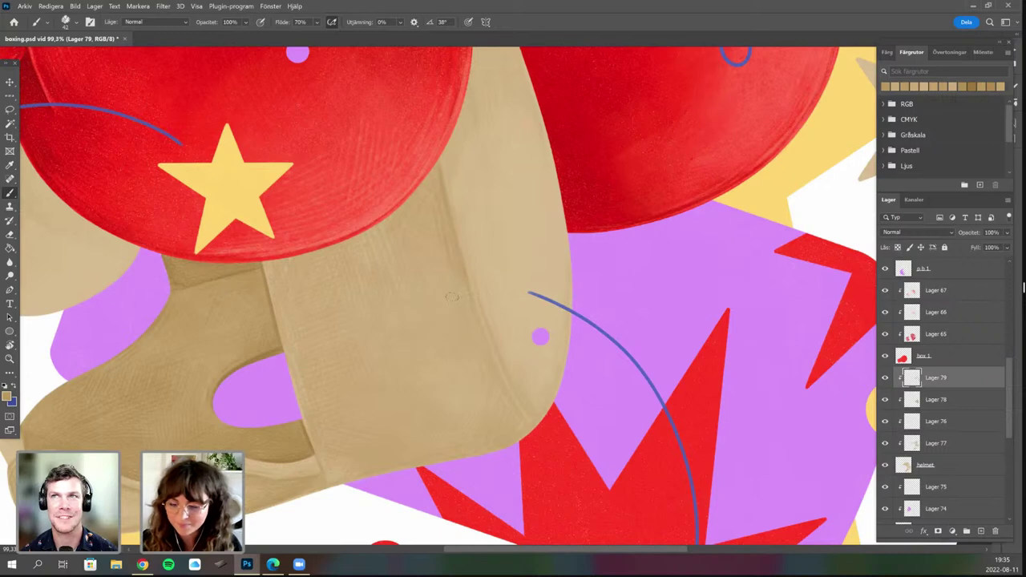
key(r)
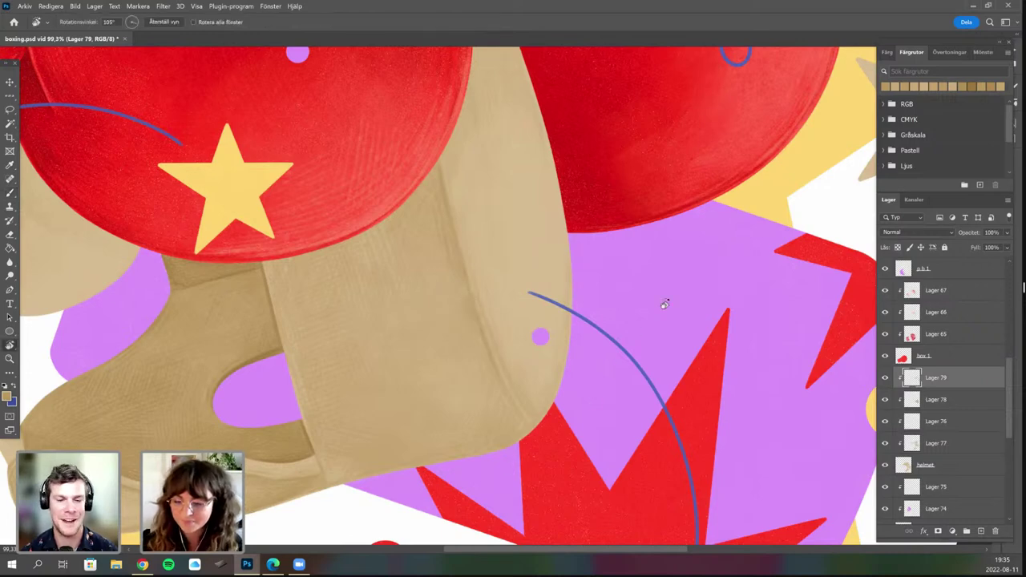
drag(641, 300, 565, 391)
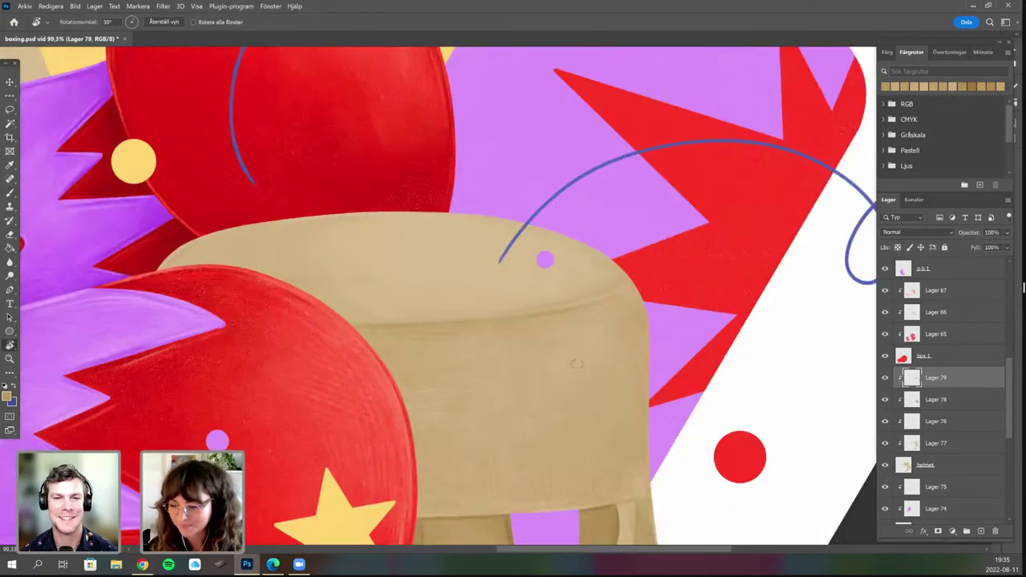
drag(632, 389, 585, 299)
key(b)
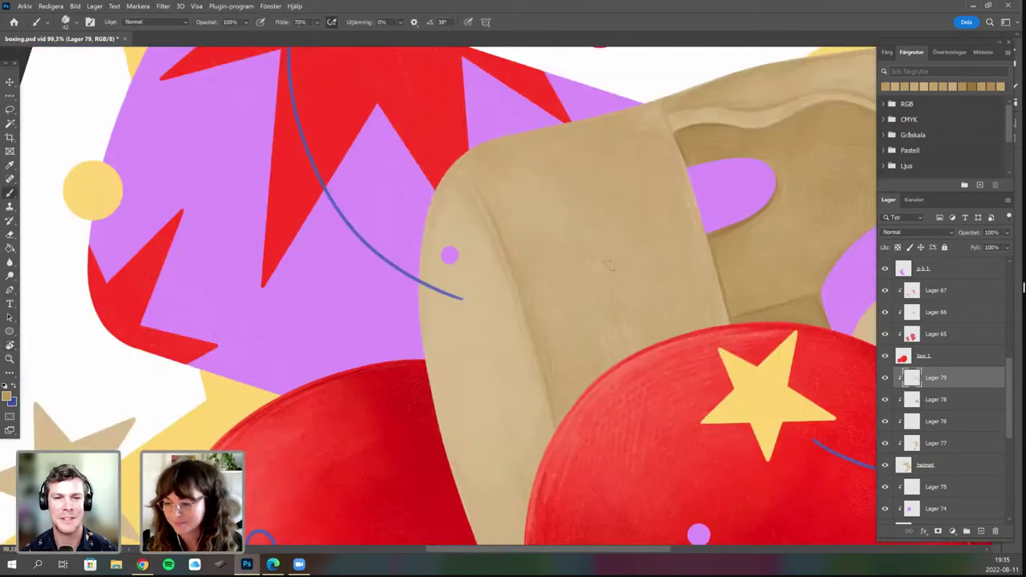
Build up tan brush texture across the middle of the broad side panel, down to the upper edge of the star glove.
drag(633, 327, 587, 388)
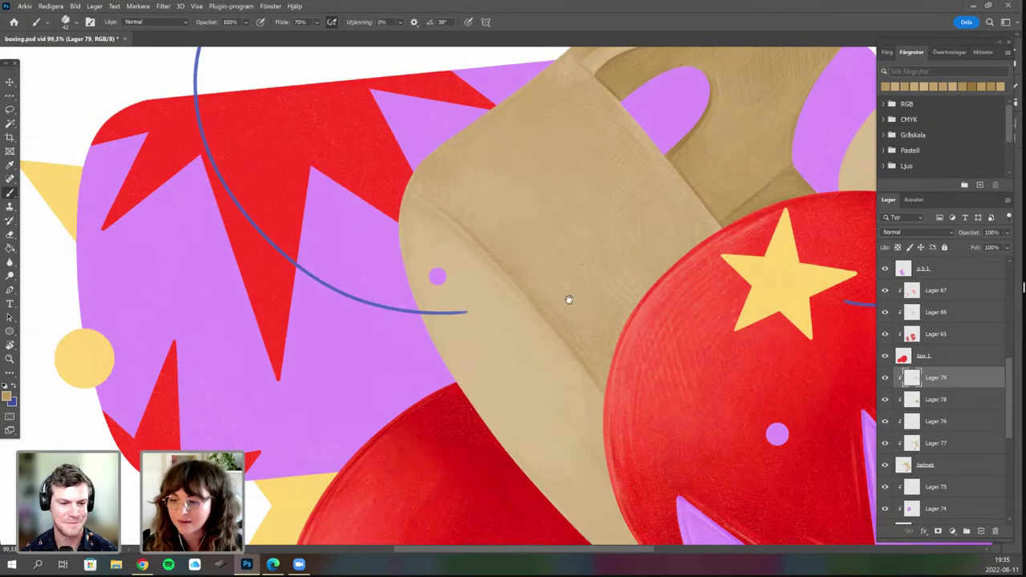
drag(569, 298, 565, 316)
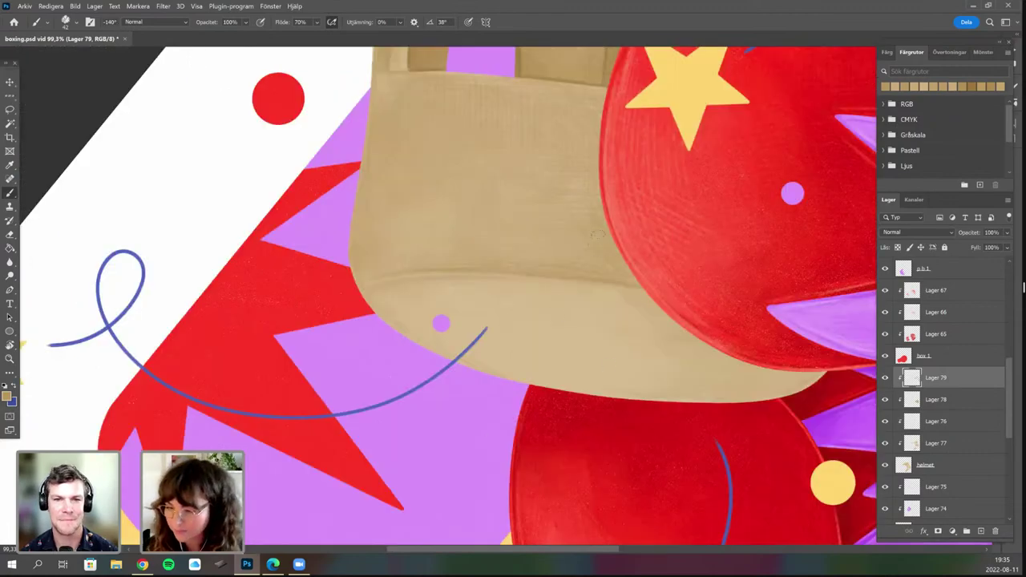
drag(598, 236, 566, 324)
key(r)
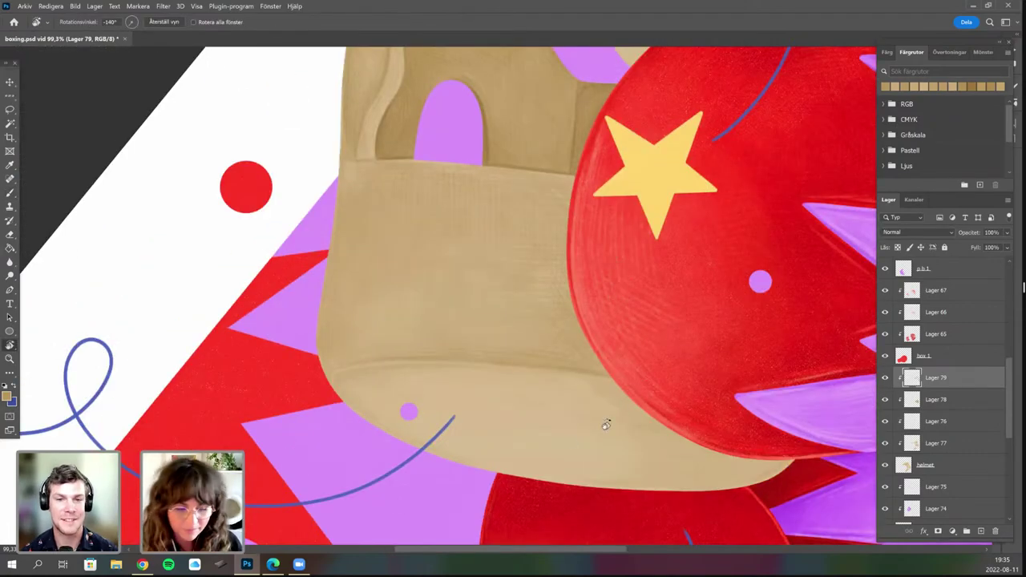
drag(572, 392, 622, 281)
key(b)
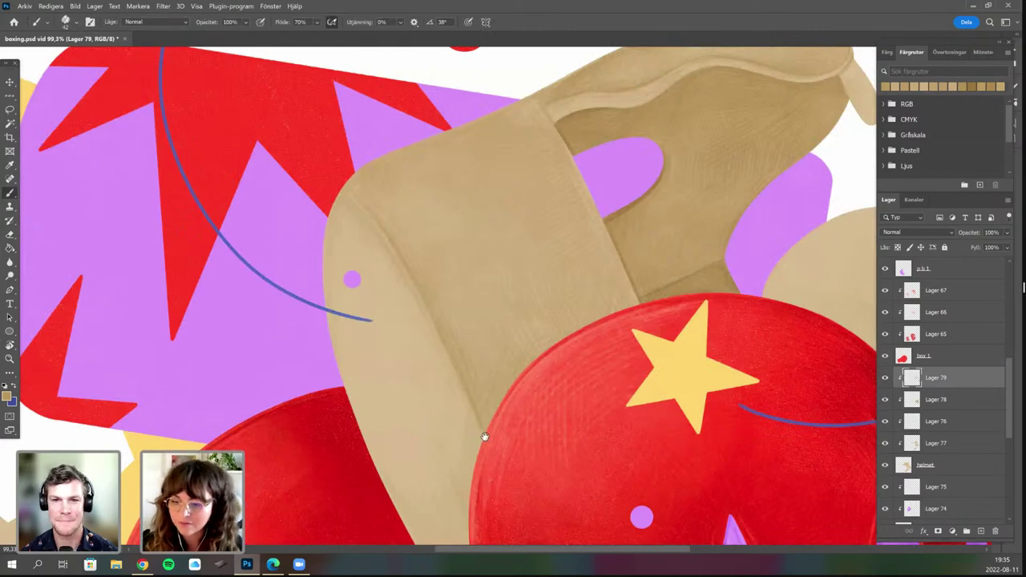
Brush tan strokes over the side panel from the seam by the purple opening to where the fold meets the star glove.
drag(483, 435, 429, 419)
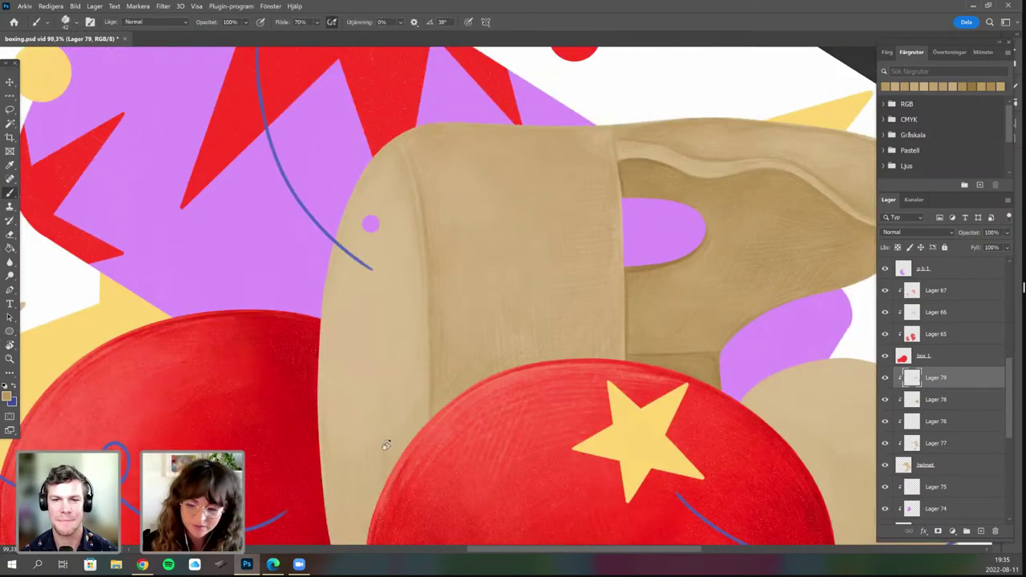
drag(442, 296, 323, 409)
drag(537, 223, 548, 275)
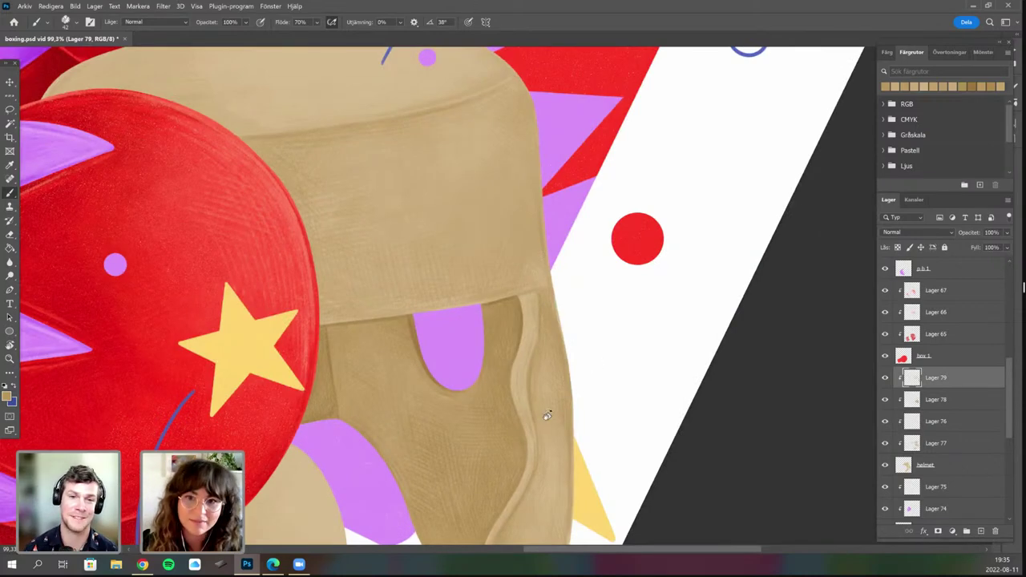
key(r)
drag(519, 292, 452, 366)
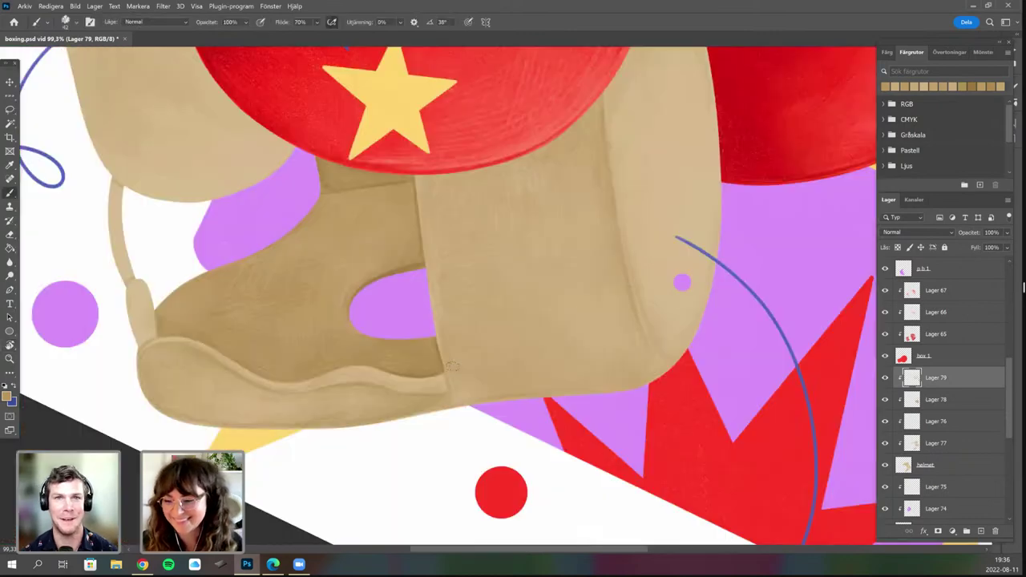
drag(599, 179, 559, 221)
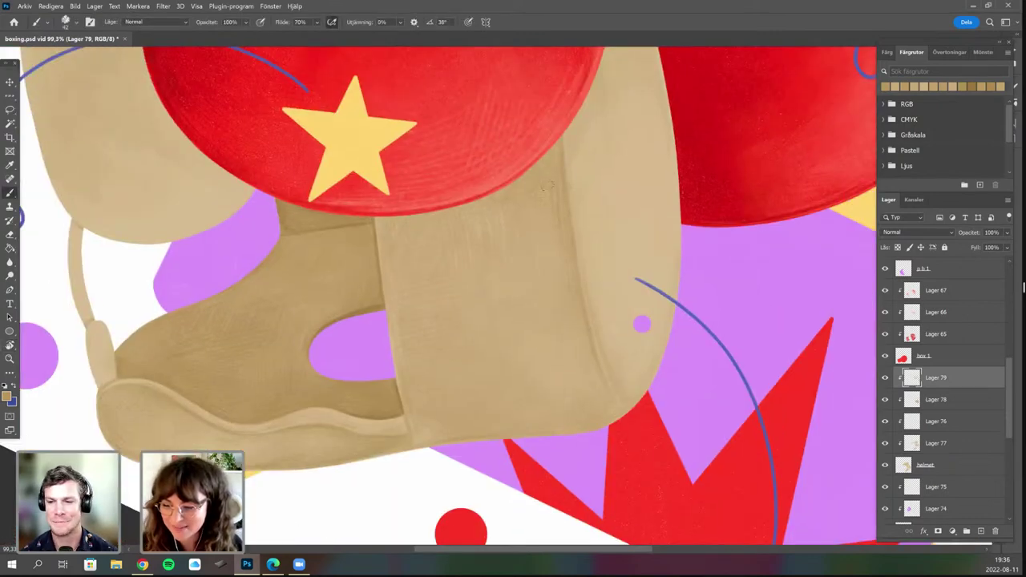
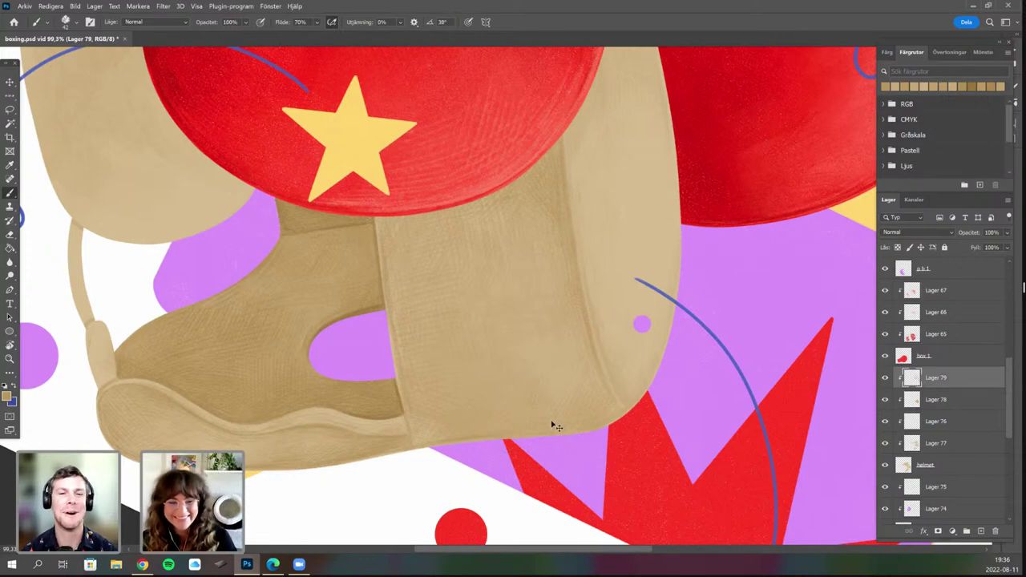
Darken the rounded outer corner of the side panel where the fold meets the helmet's edge near the purple dot.
key(r)
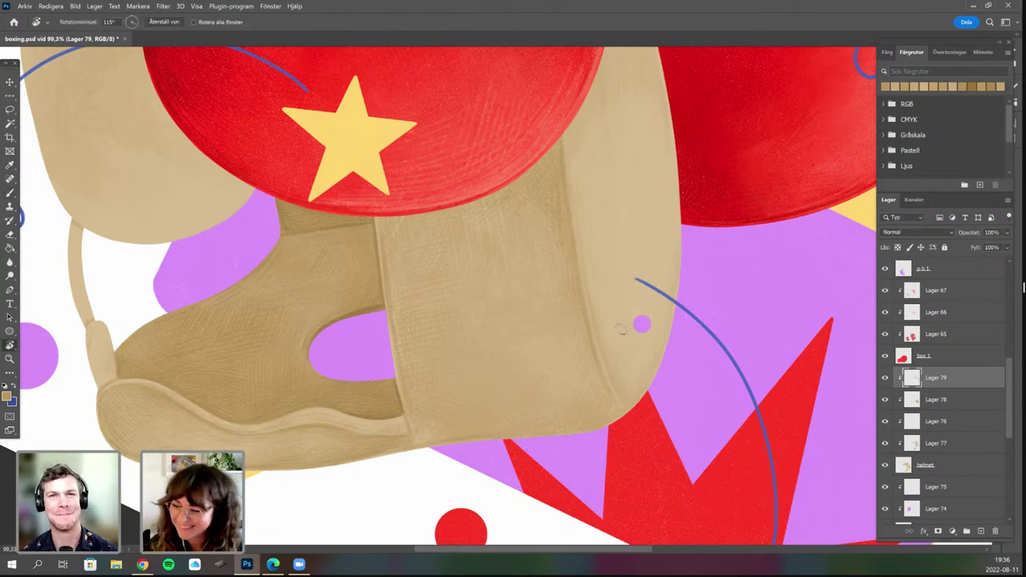
mouse_move(622, 329)
mouse_down()
mouse_move(626, 292)
mouse_move(658, 299)
mouse_move(510, 464)
mouse_move(536, 343)
mouse_move(535, 395)
mouse_up()
key(r)
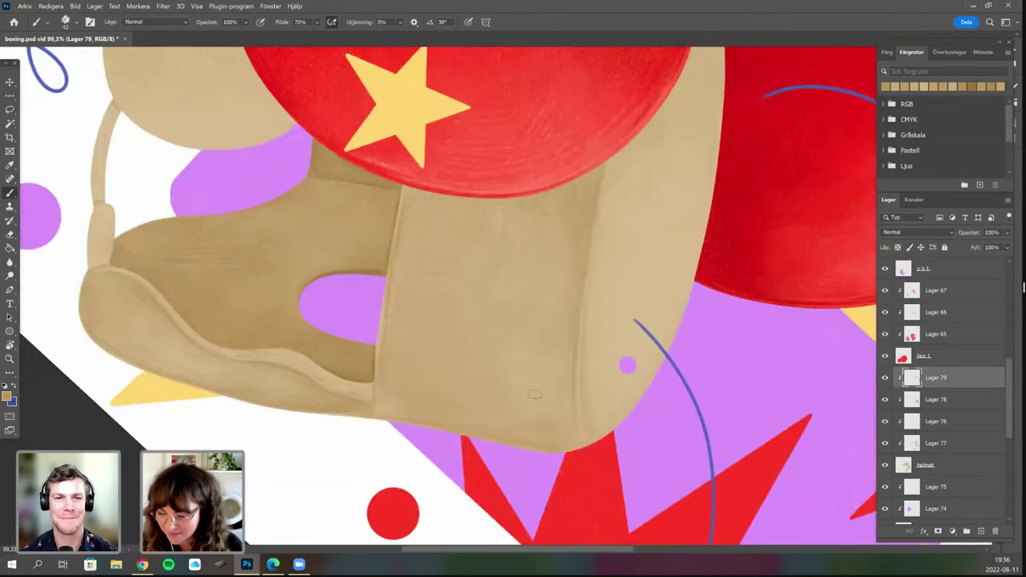
drag(579, 443, 555, 400)
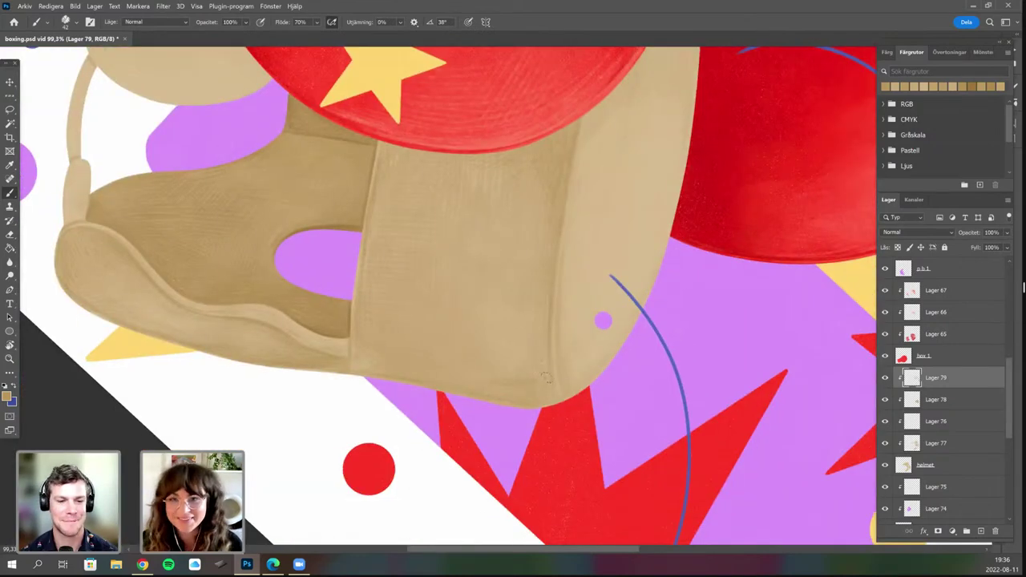
key(r)
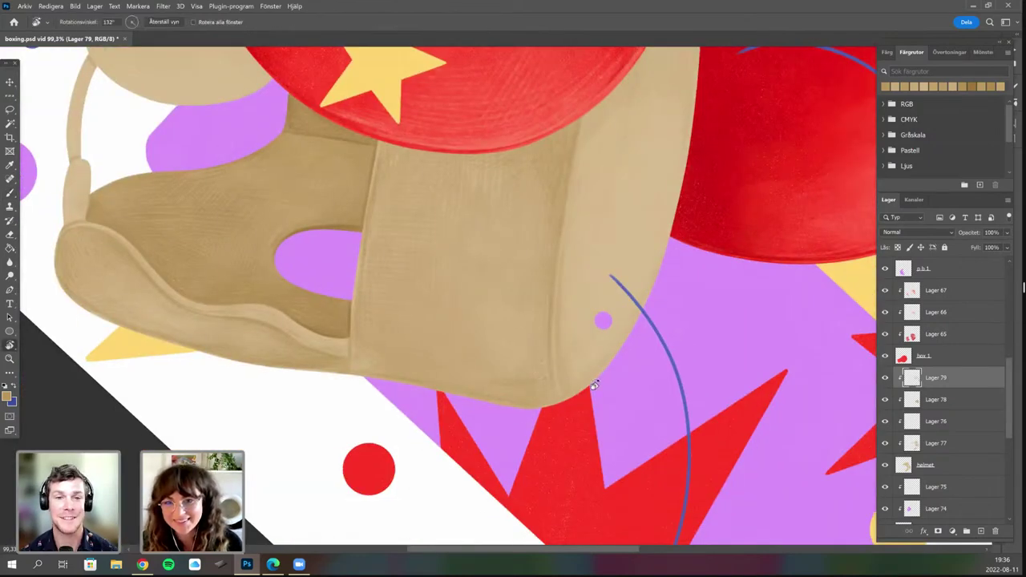
mouse_move(593, 386)
mouse_down()
mouse_move(607, 362)
mouse_move(573, 361)
mouse_up()
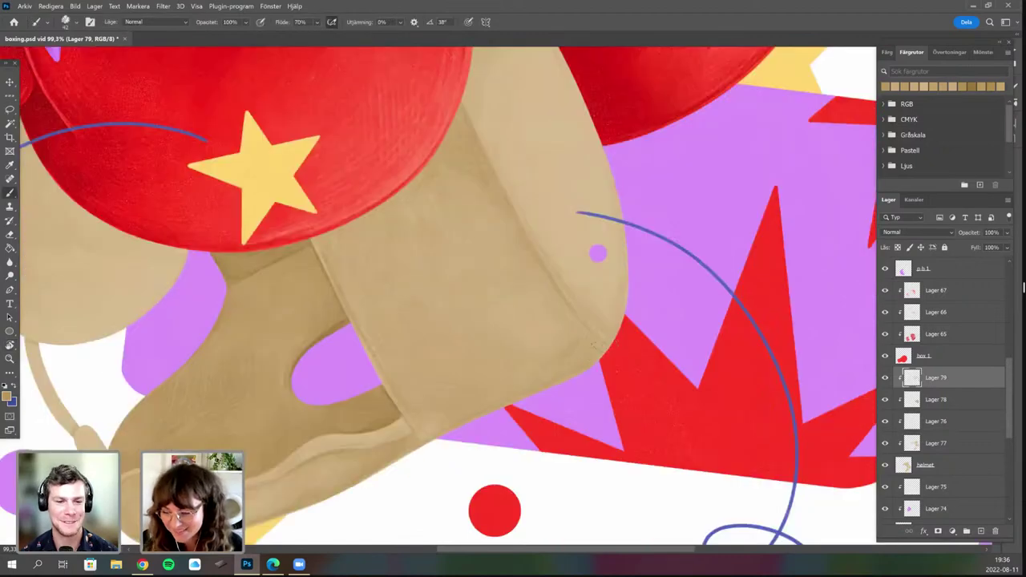
scroll(531, 385, up, 2)
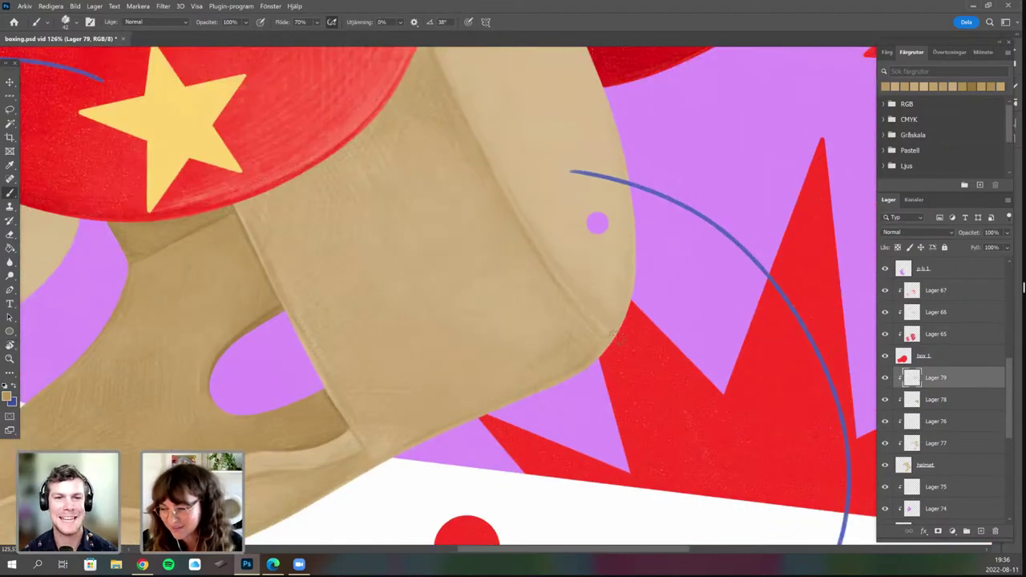
key(r)
drag(533, 453, 527, 370)
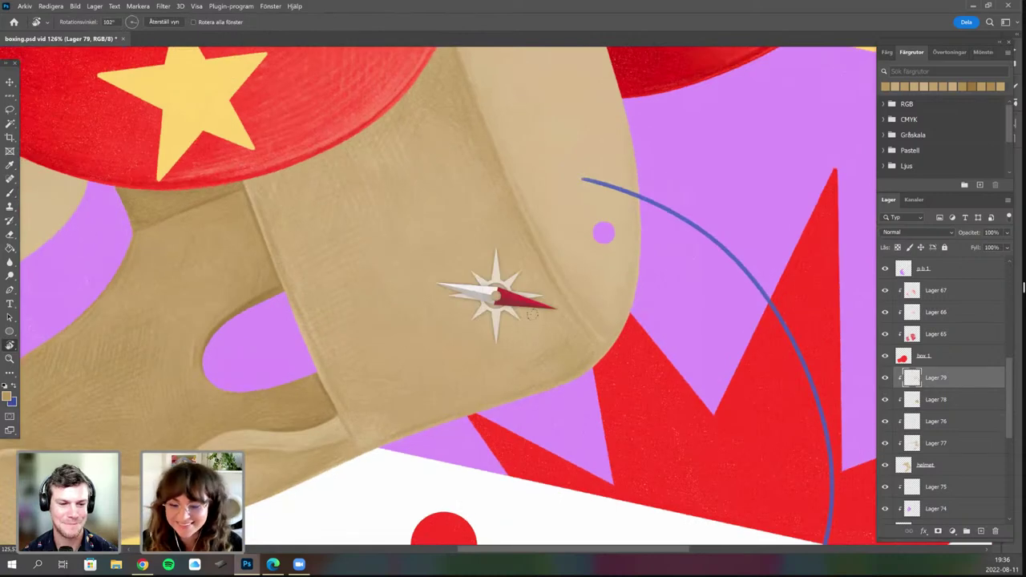
drag(531, 314, 450, 375)
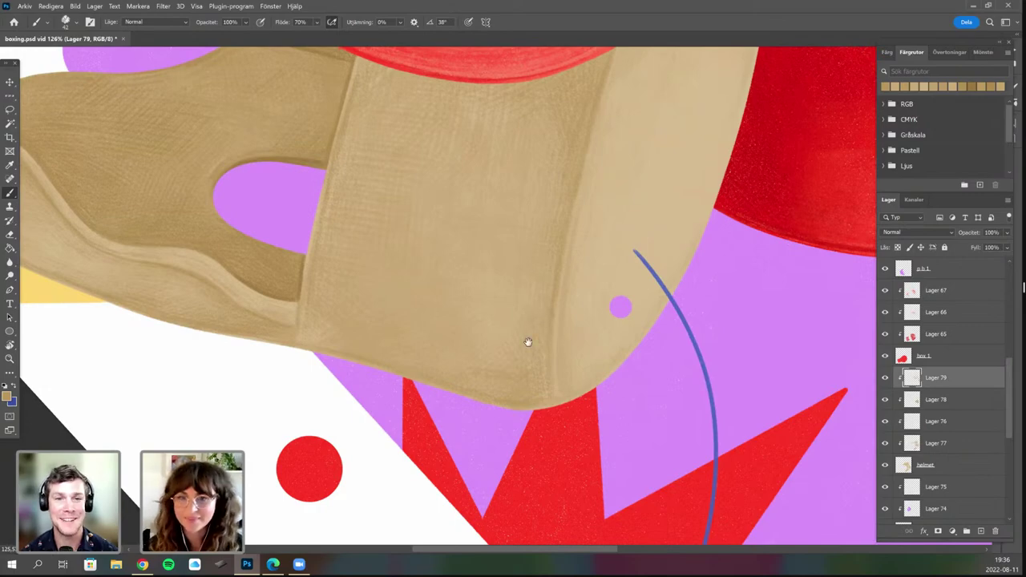
Deepen the tan shading on the side panel along the fold, up to the tip that touches the star glove.
scroll(513, 446, up, 1)
scroll(391, 310, up, 2)
key(r)
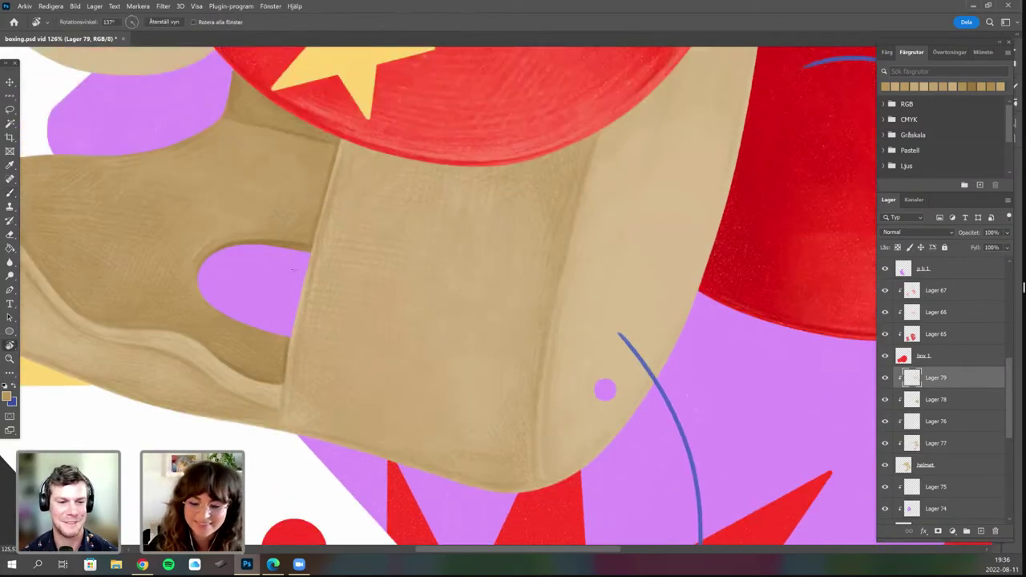
drag(469, 149, 481, 213)
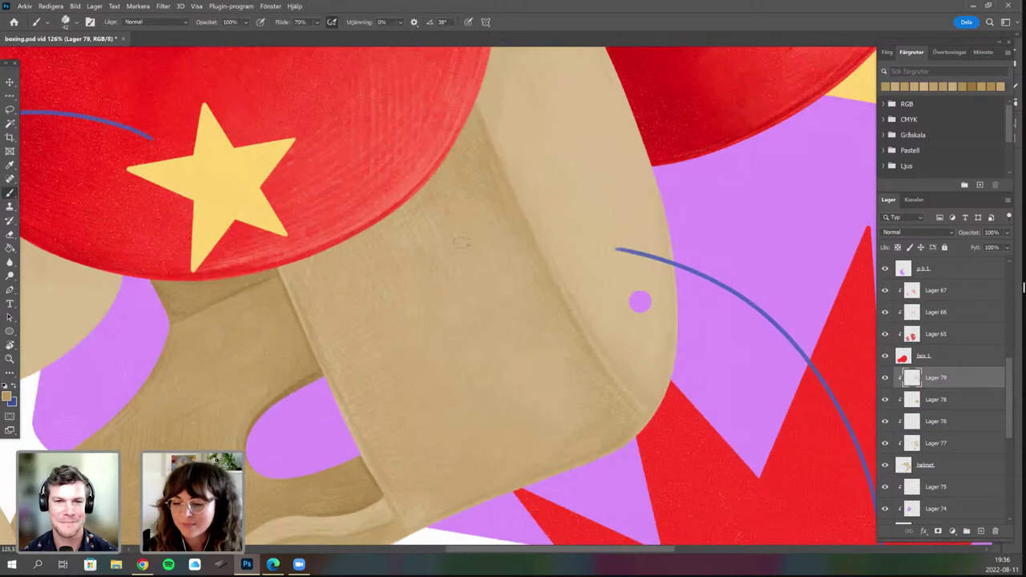
scroll(476, 200, up, 2)
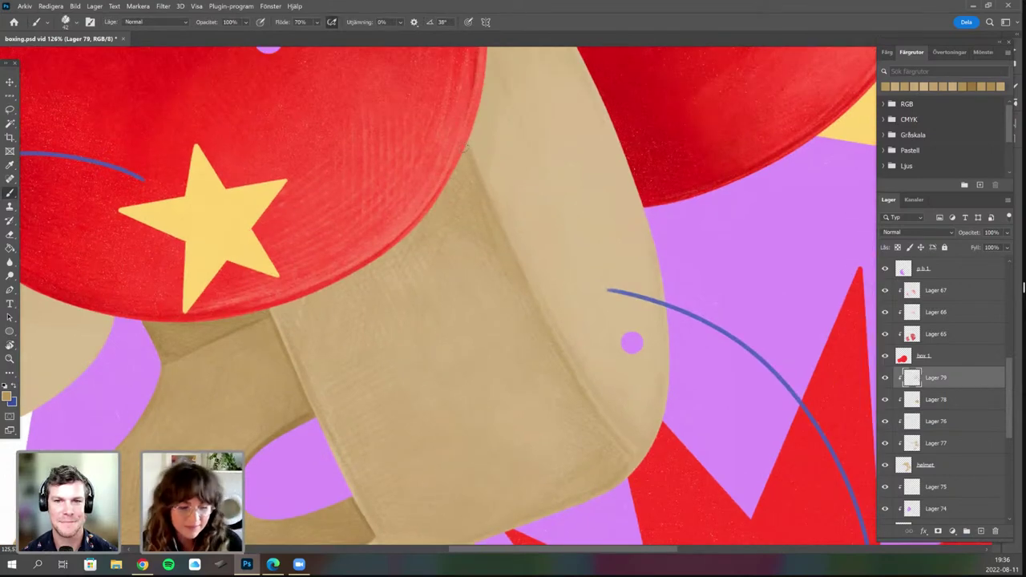
scroll(465, 148, up, 1)
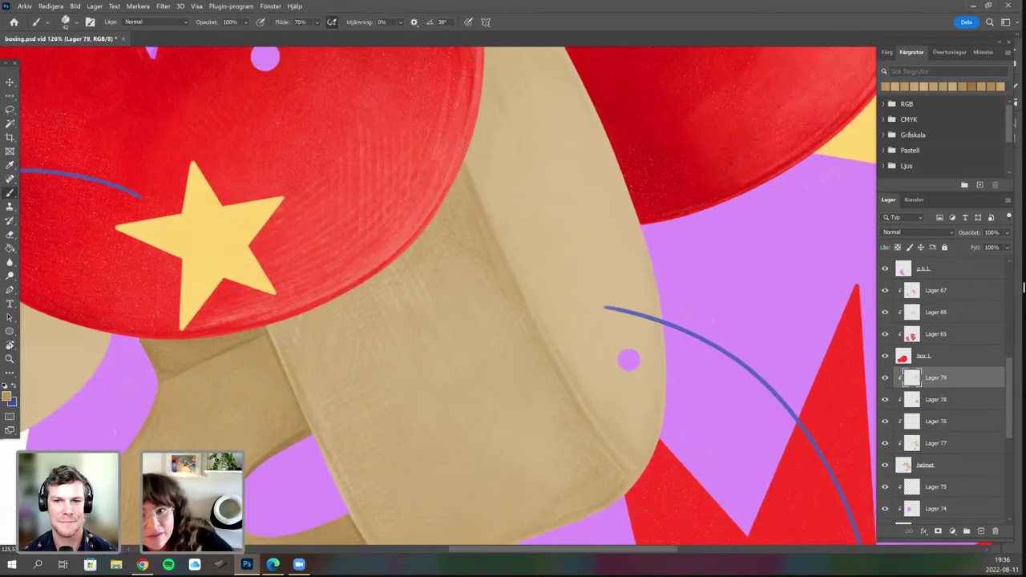
scroll(465, 148, down, 1)
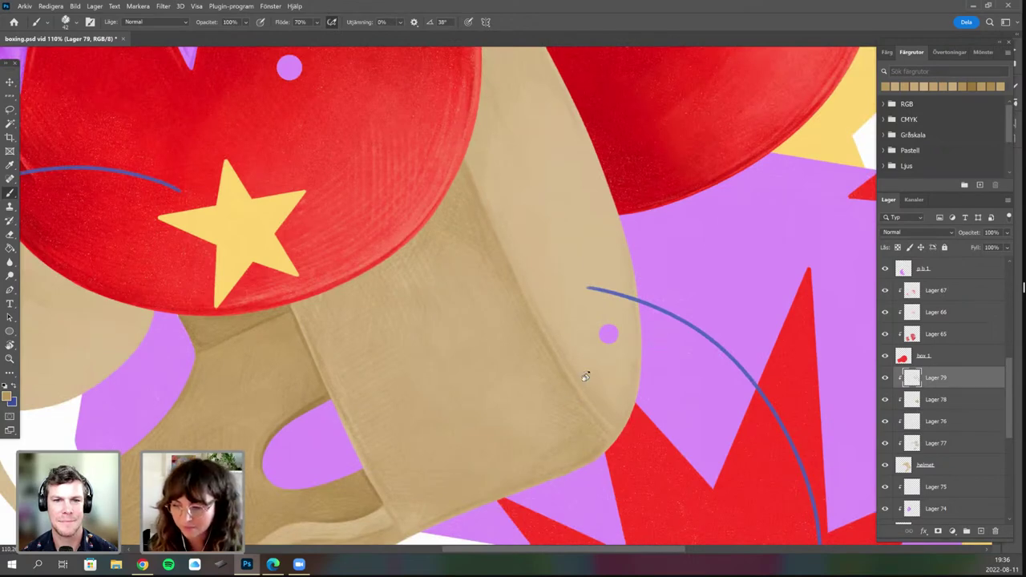
Hatch tan texture over the side panel between the star glove, the outer edge and the seam beside the purple opening.
key(r)
drag(526, 344, 494, 332)
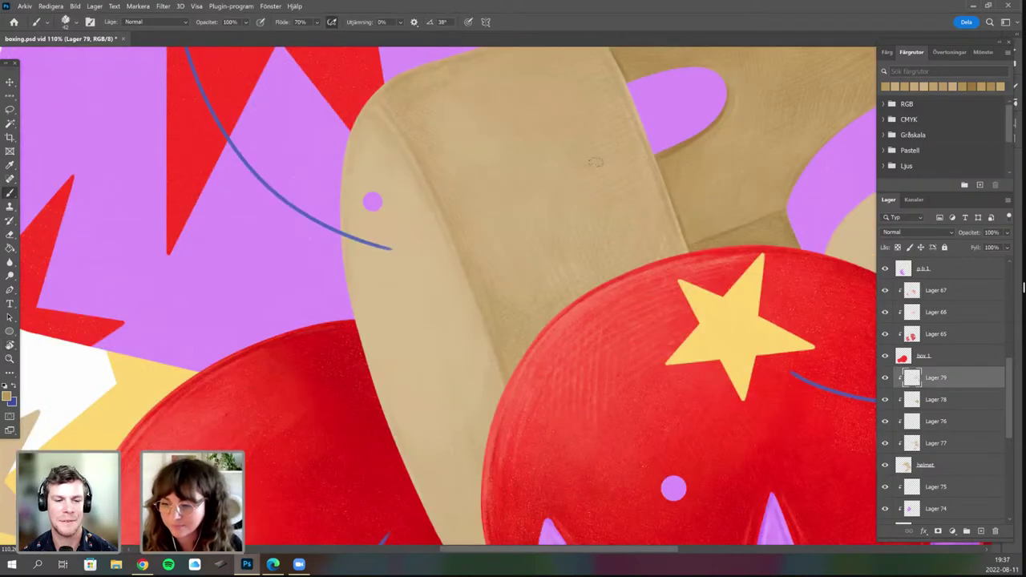
drag(593, 259, 571, 312)
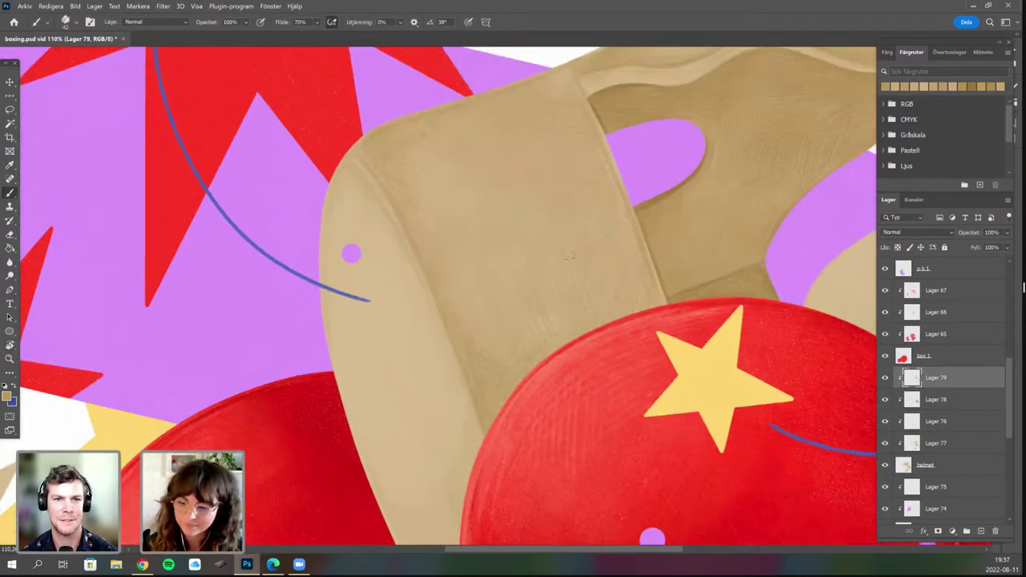
key(r)
drag(575, 225, 583, 245)
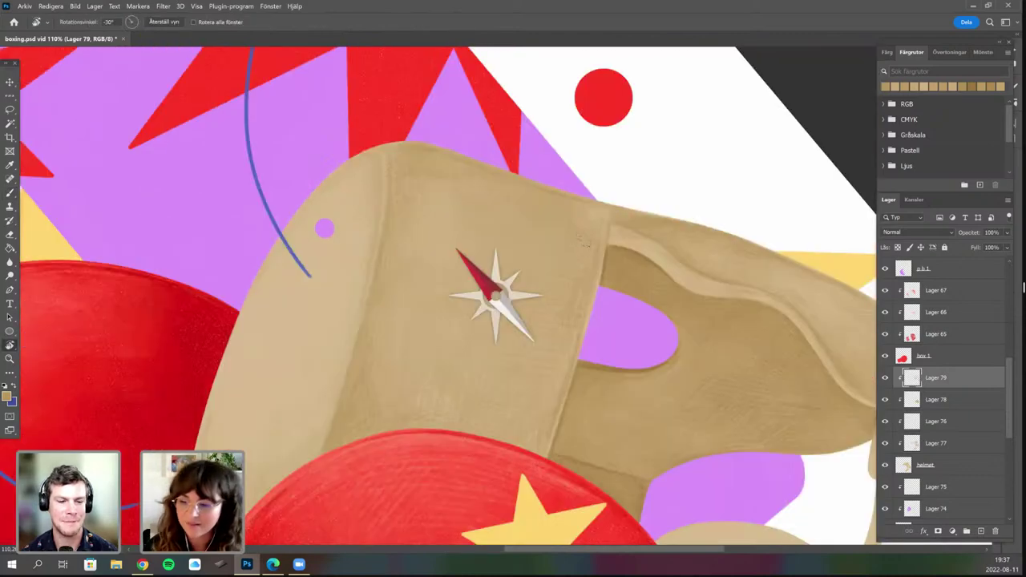
drag(588, 294, 607, 274)
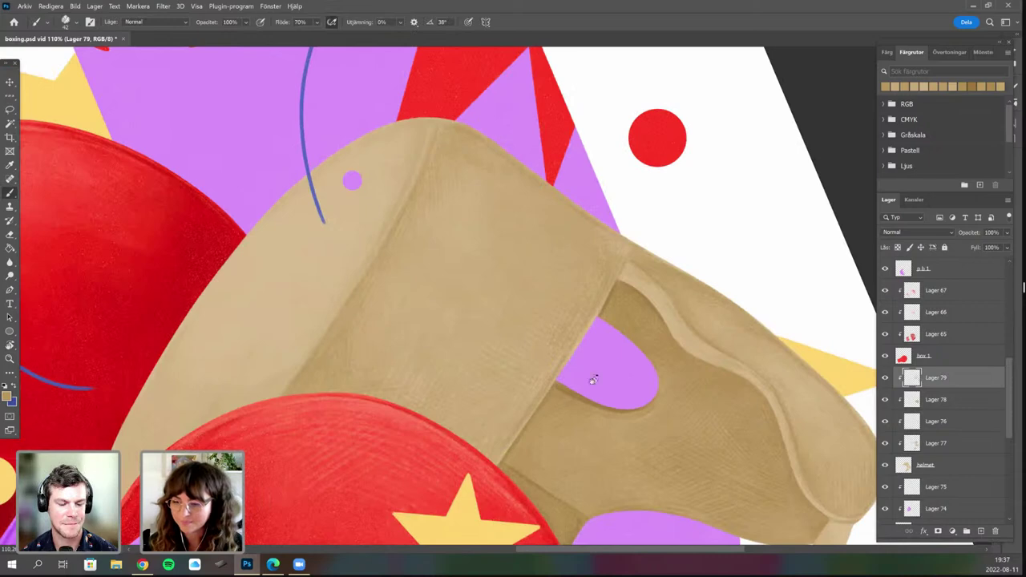
scroll(589, 369, down, 3)
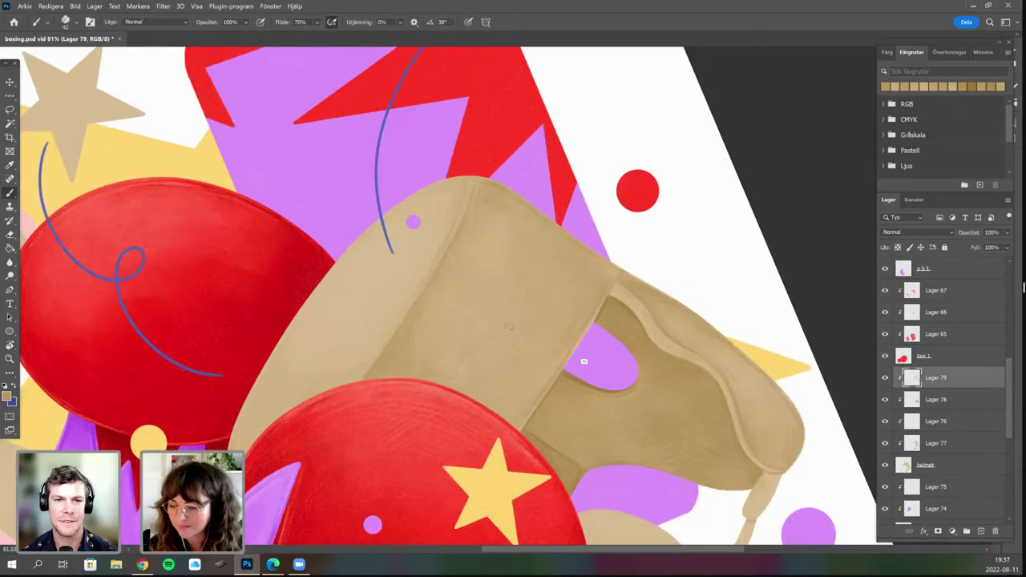
scroll(510, 326, down, 1)
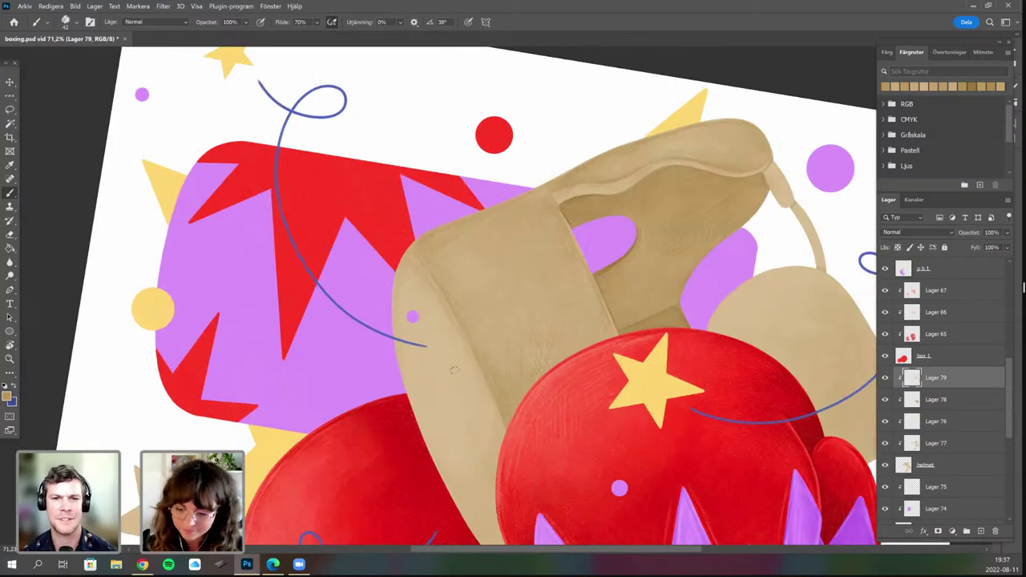
drag(484, 292, 572, 389)
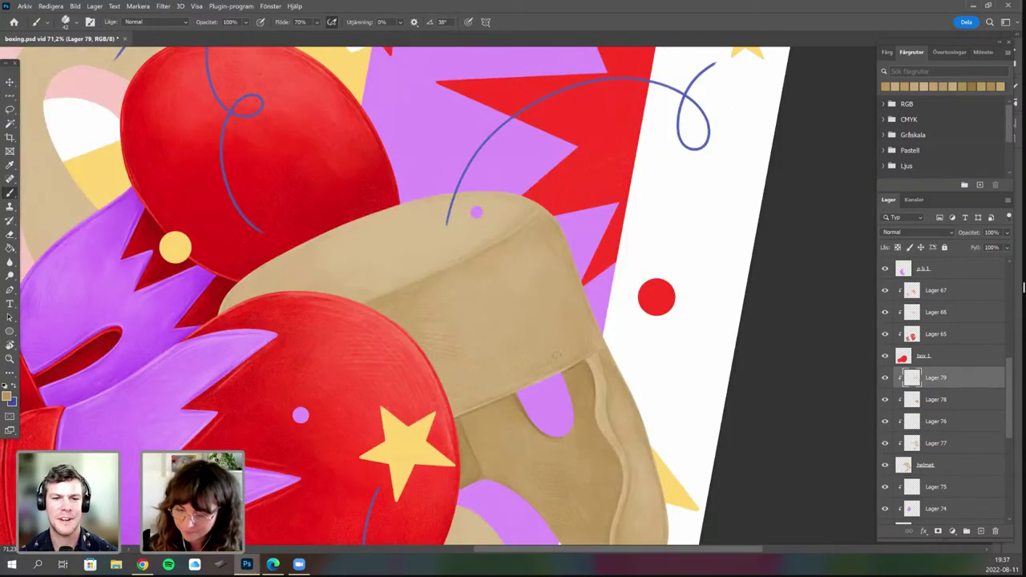
Set the textured square brush to 369 px and brush tan grain over the side panel between the fold and the purple opening.
key(r)
drag(581, 282, 574, 346)
right_click(574, 346)
click(573, 342)
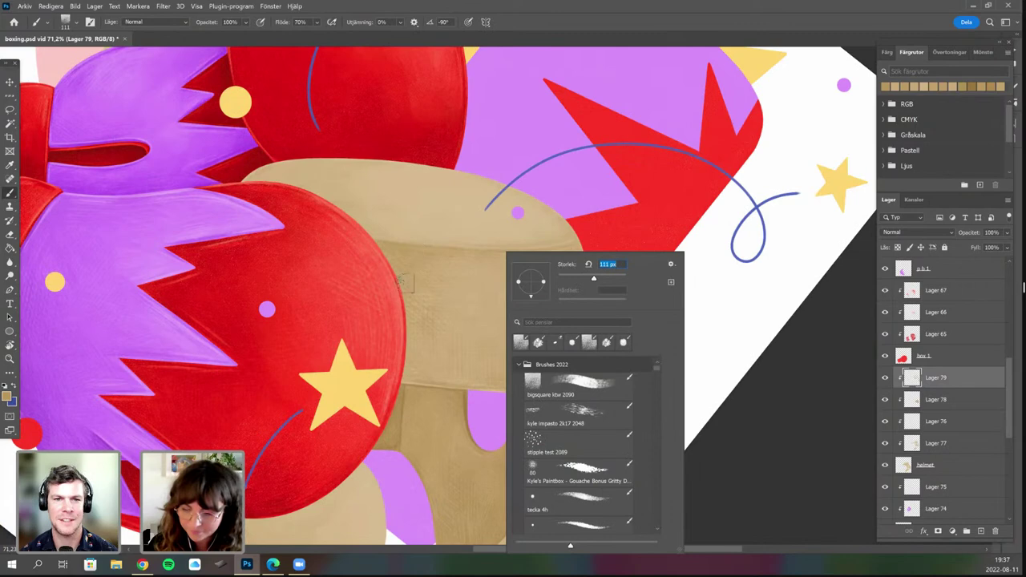
right_click(451, 311)
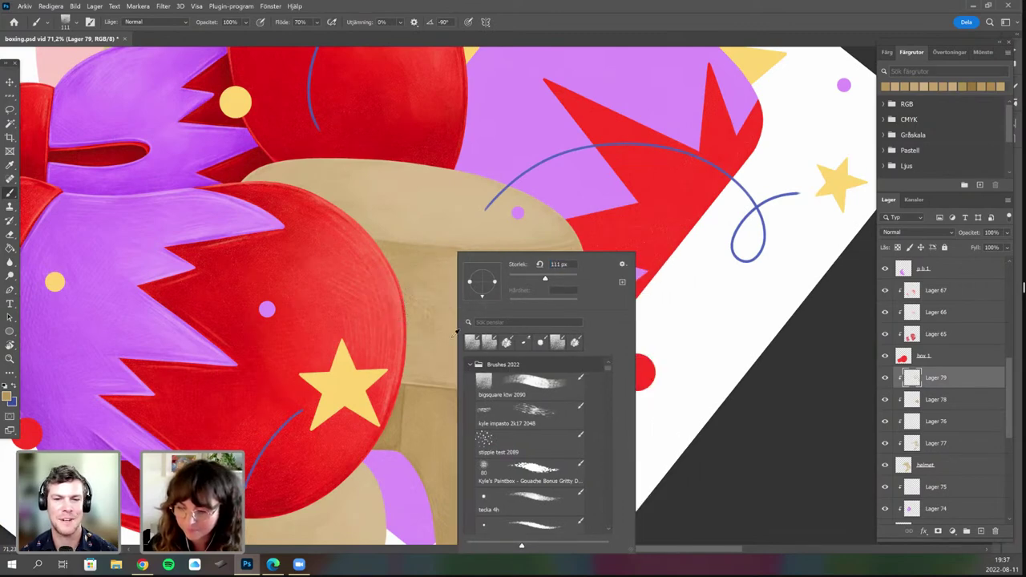
drag(545, 277, 566, 278)
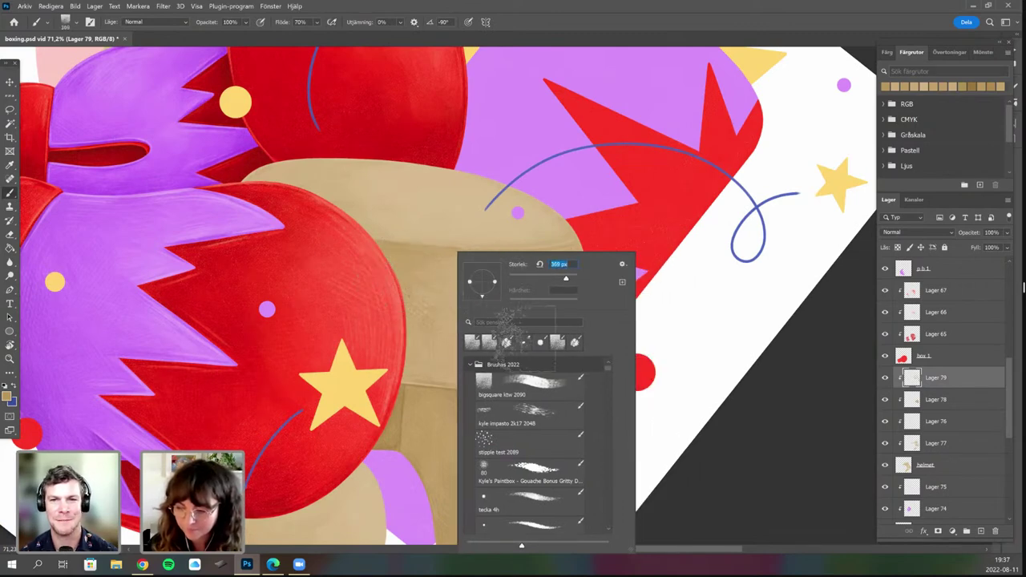
key(Return)
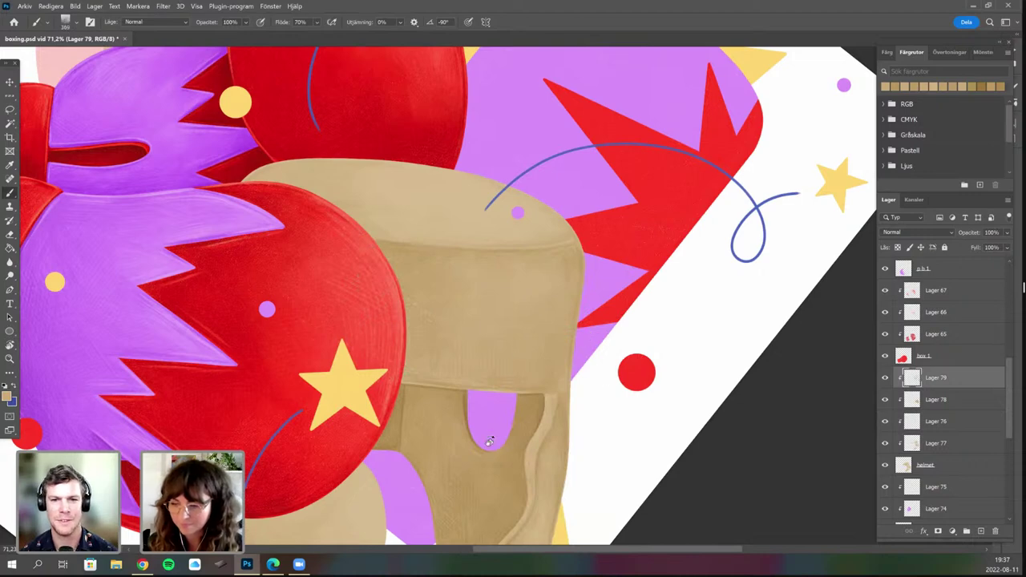
drag(637, 347, 548, 347)
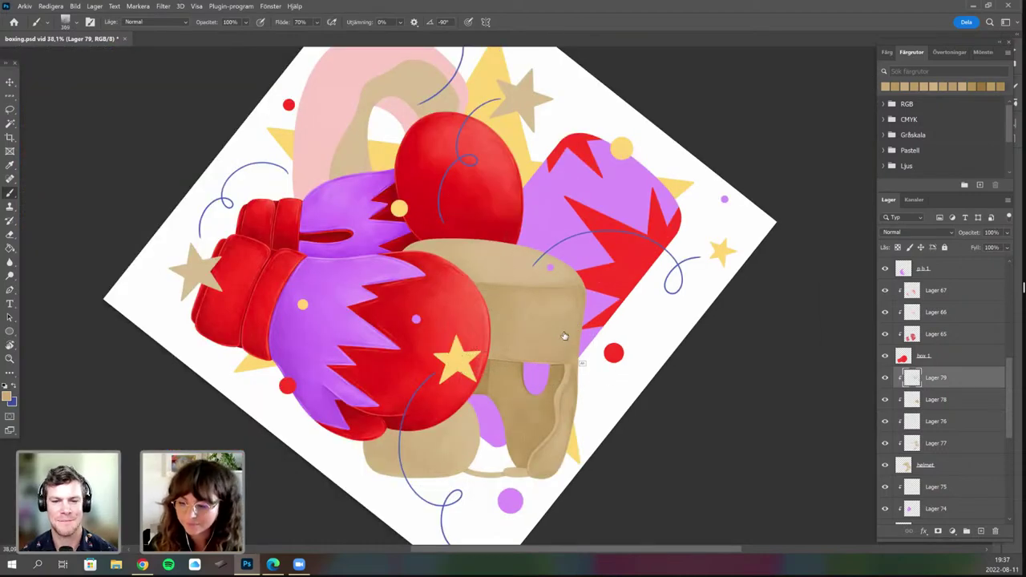
Brush fine tan texture with the 39 px brush along the fold between the side panel and the band with the purple dot.
drag(463, 327, 551, 280)
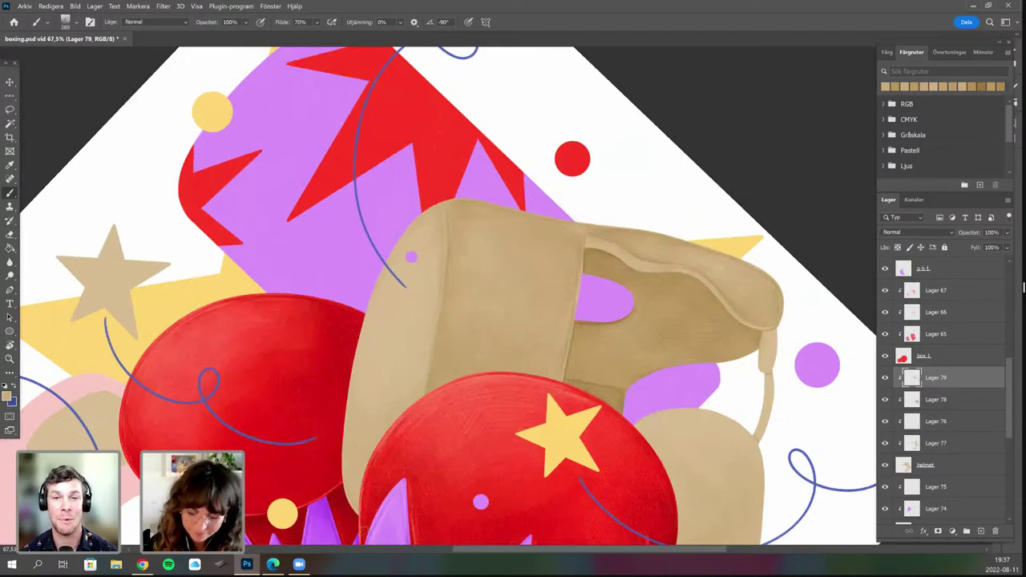
drag(364, 532, 402, 483)
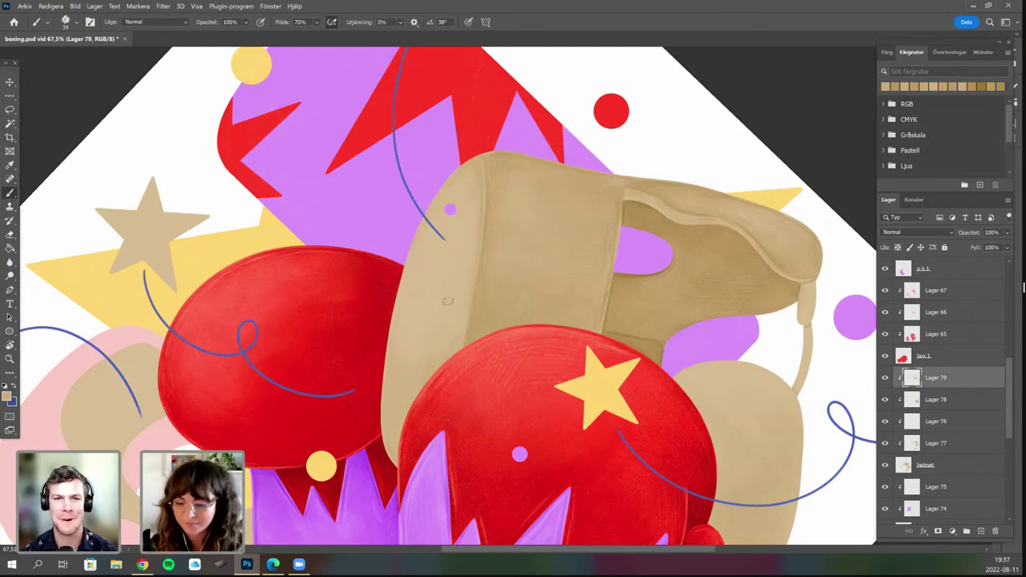
scroll(447, 301, up, 2)
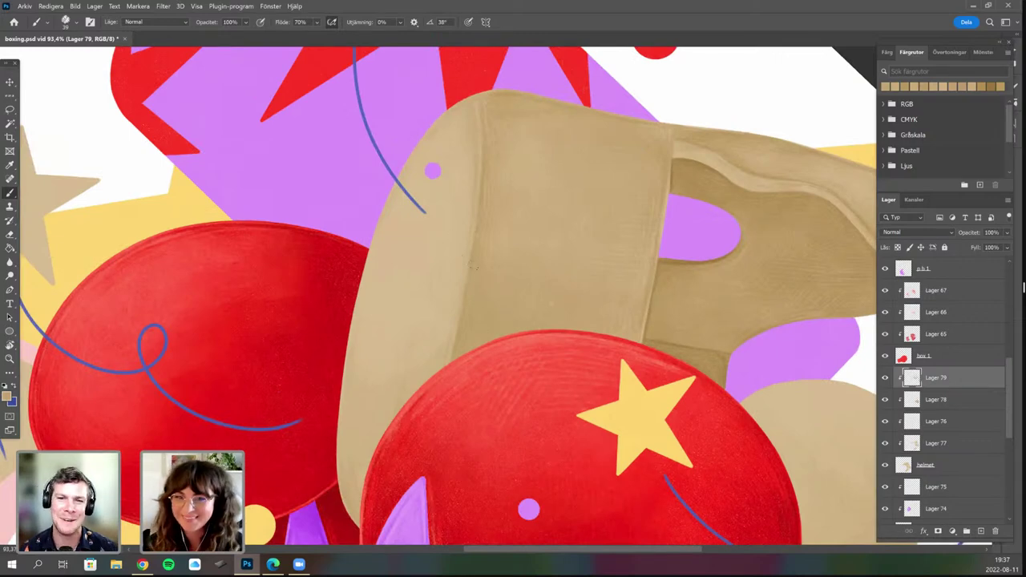
drag(502, 407, 526, 207)
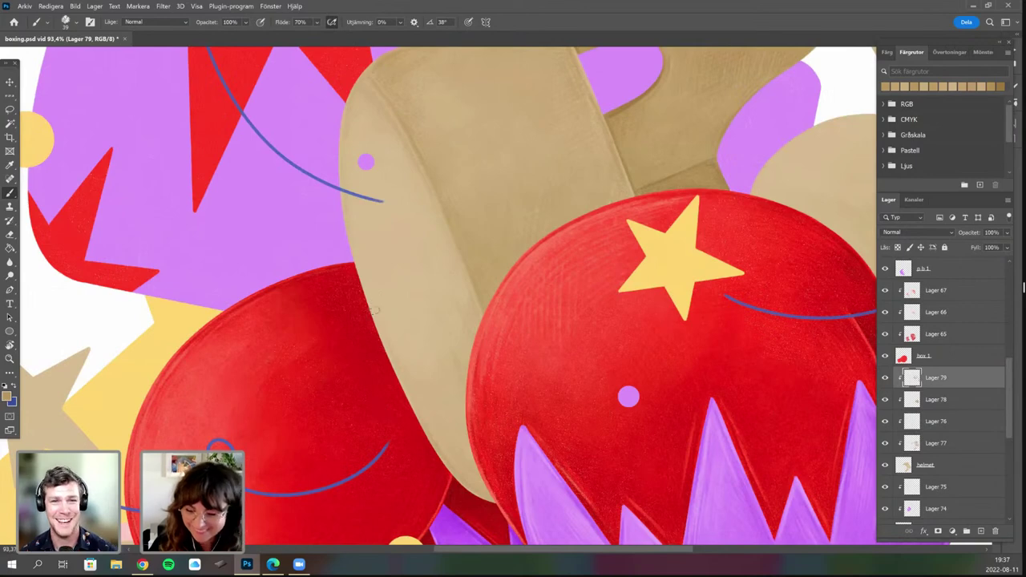
drag(407, 431, 400, 471)
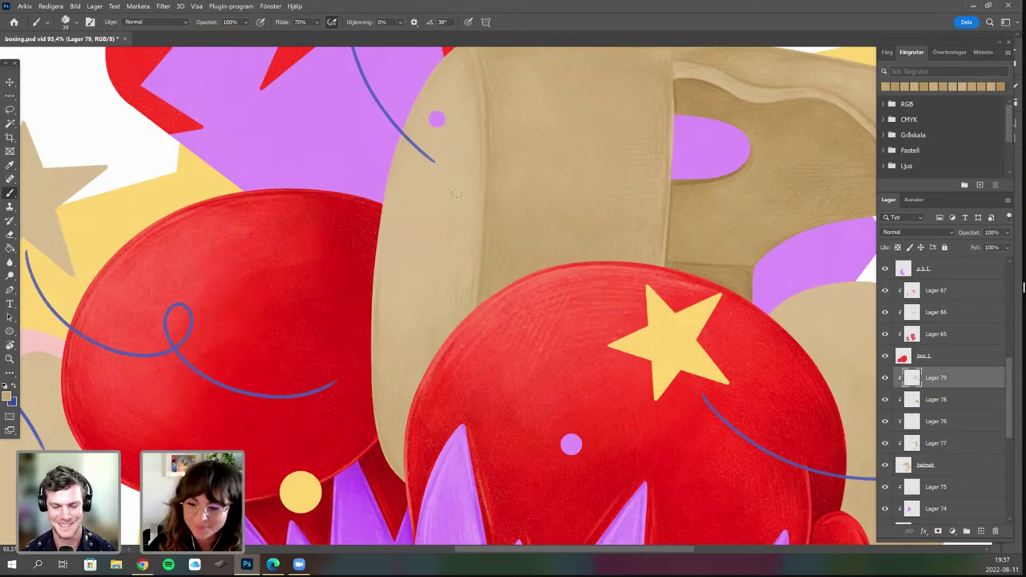
Build up soft tan strokes on the band below the purple dot, between the fold and the helmet's outer edge.
drag(470, 115, 452, 210)
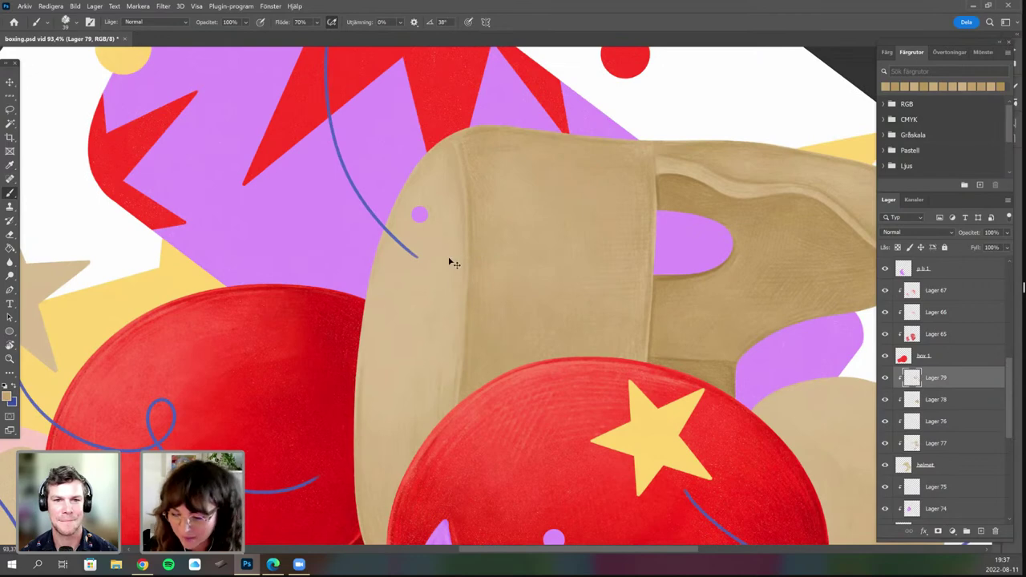
drag(449, 260, 450, 258)
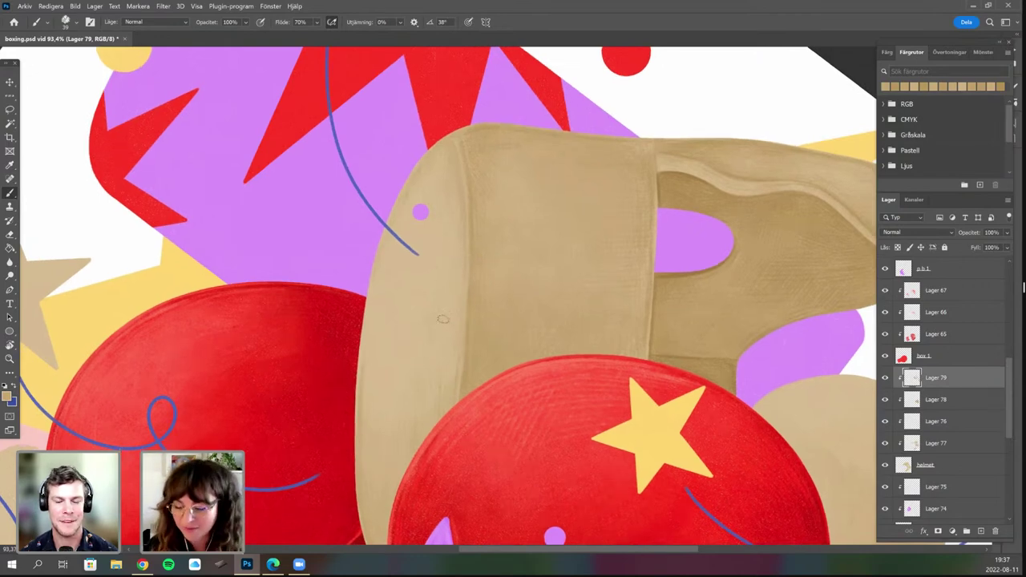
scroll(449, 286, up, 3)
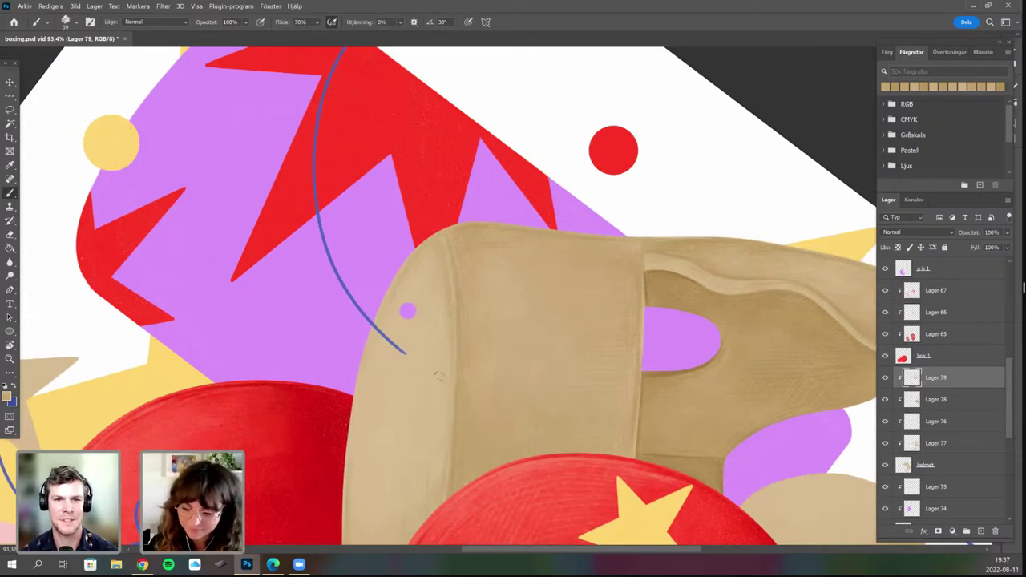
scroll(433, 433, down, 2)
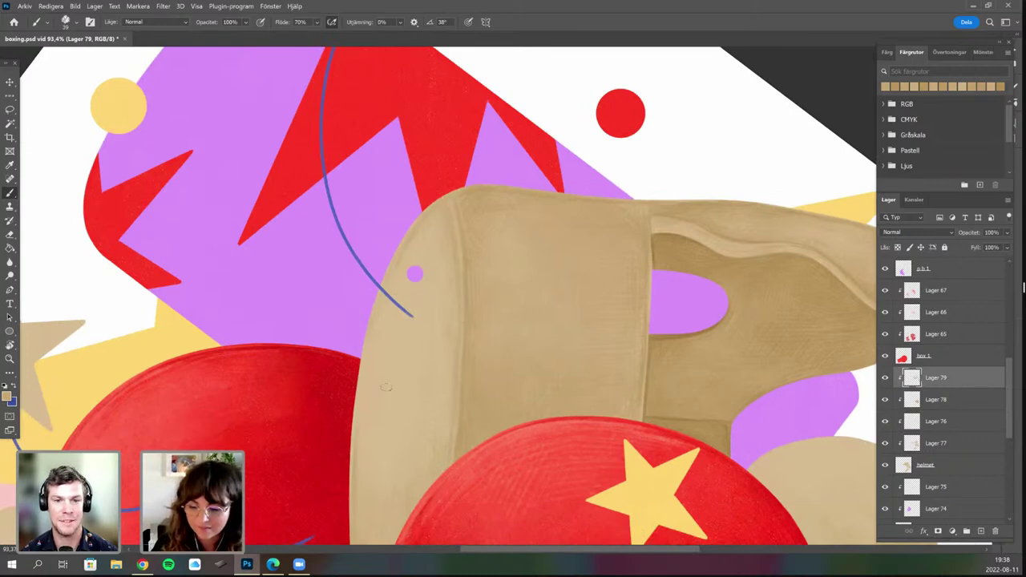
scroll(397, 359, down, 4)
scroll(397, 358, left, 2)
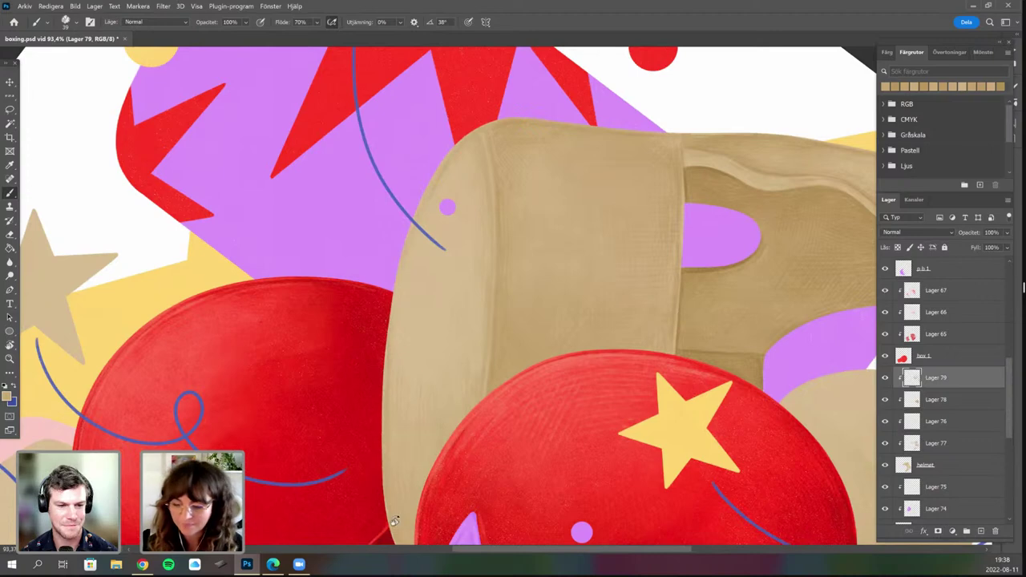
key(Escape)
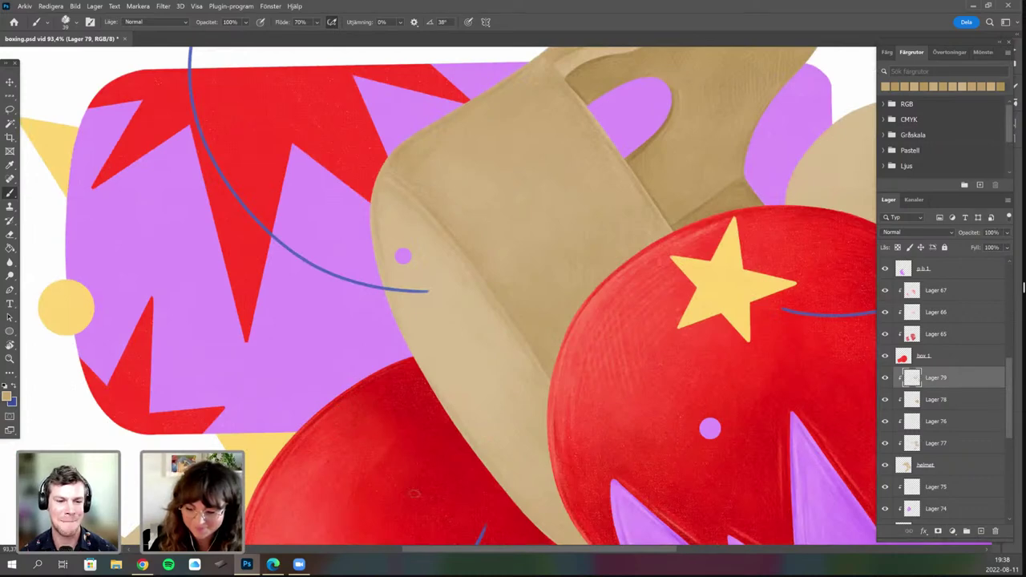
Define the band's outer edge with light tan strokes from the purple dot down along the plain red glove.
key(r)
drag(414, 463, 324, 263)
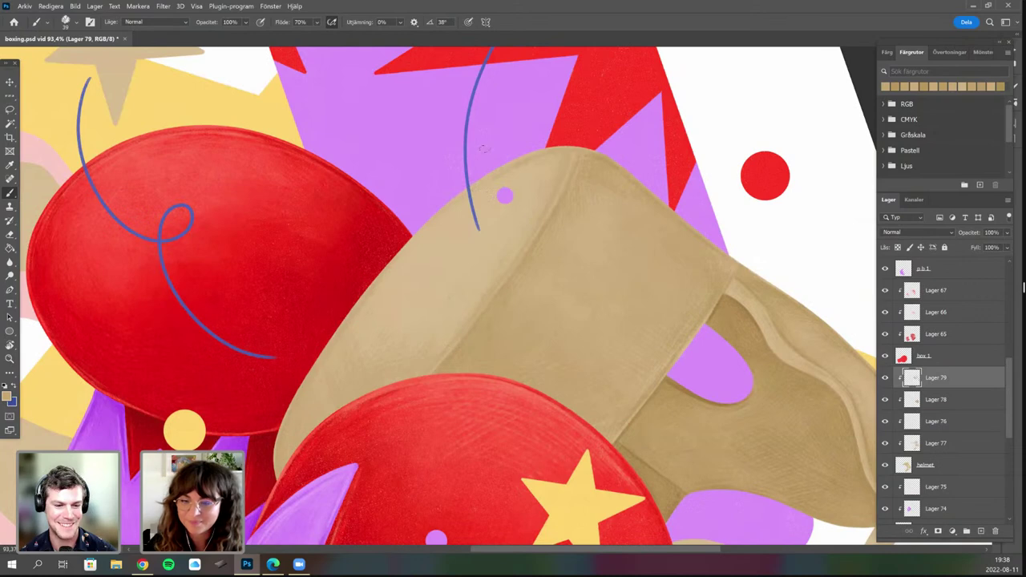
key(r)
drag(588, 337, 595, 278)
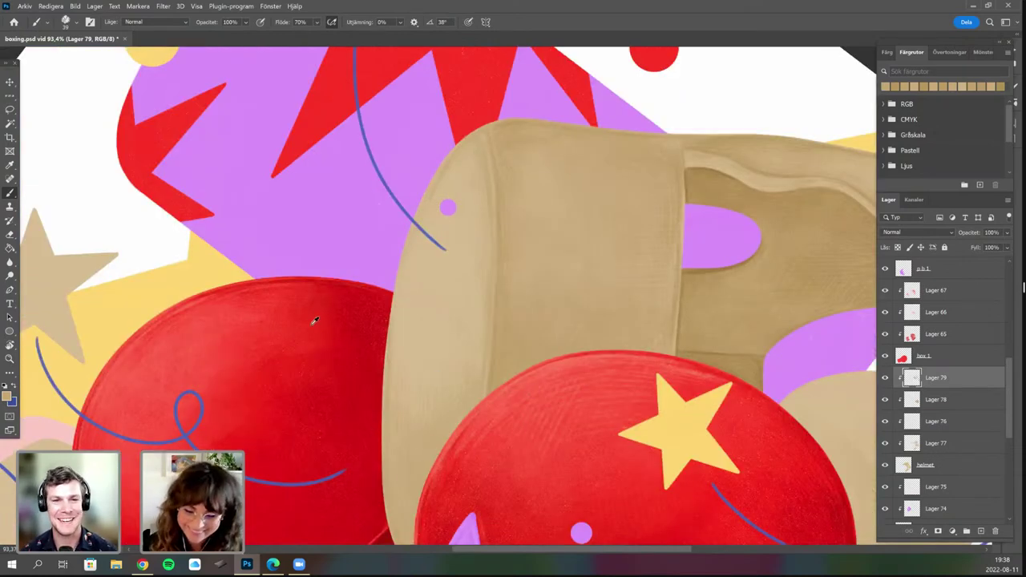
key(r)
drag(313, 324, 532, 376)
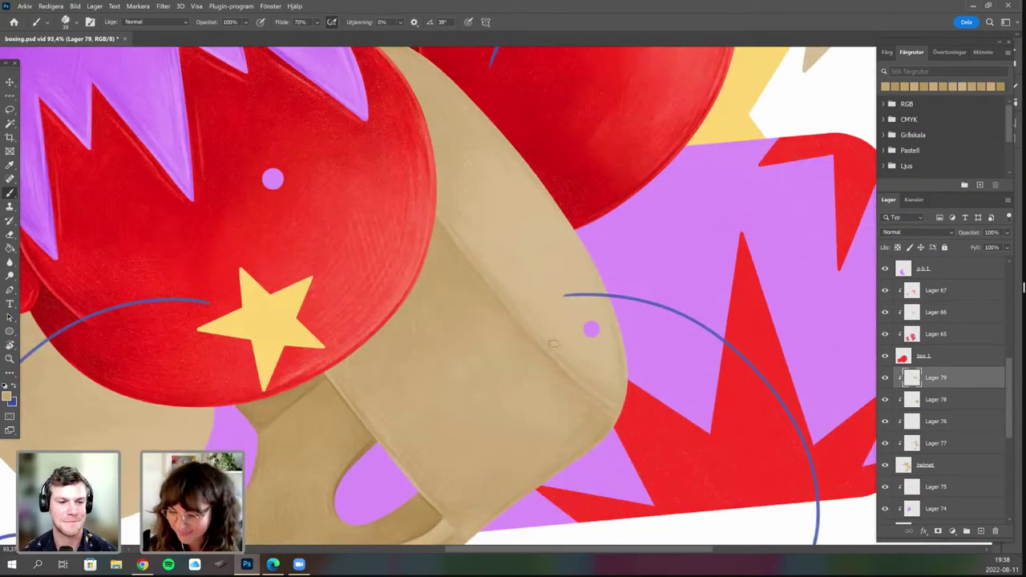
Deepen the side panel's shading with darker tan beside the fold and under the star glove.
key(r)
drag(583, 354, 590, 301)
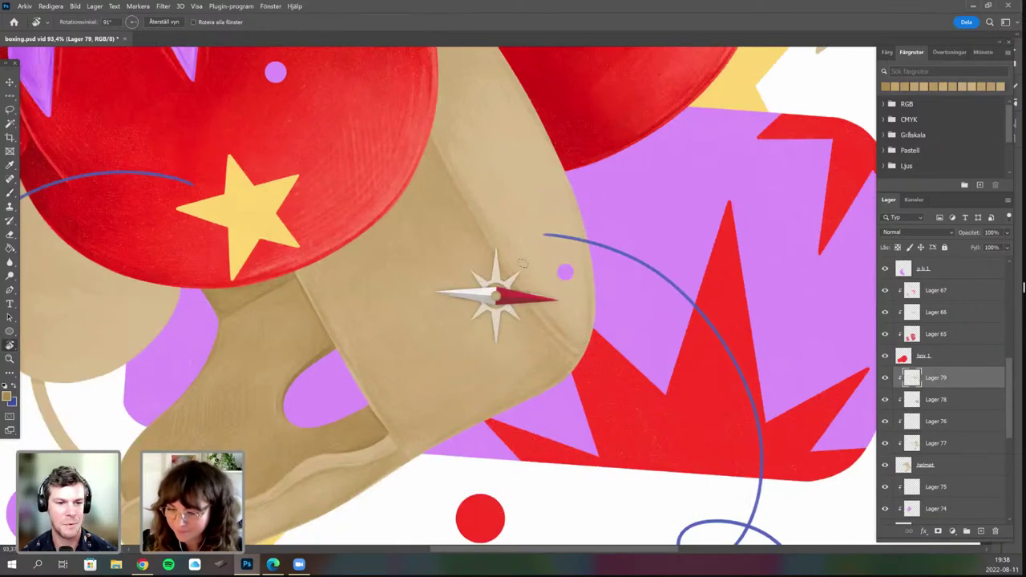
drag(555, 129, 590, 244)
key(b)
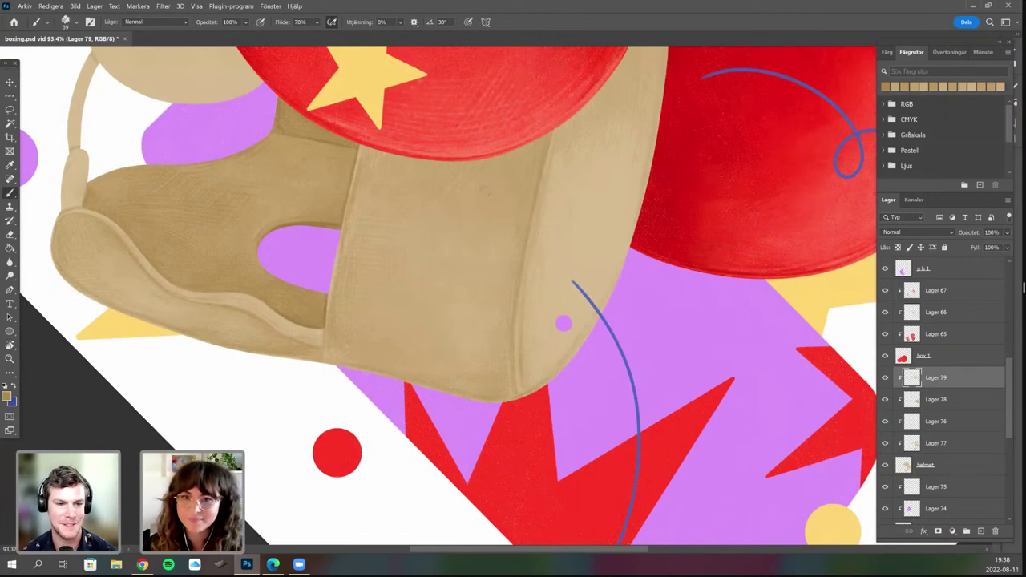
drag(472, 188, 461, 204)
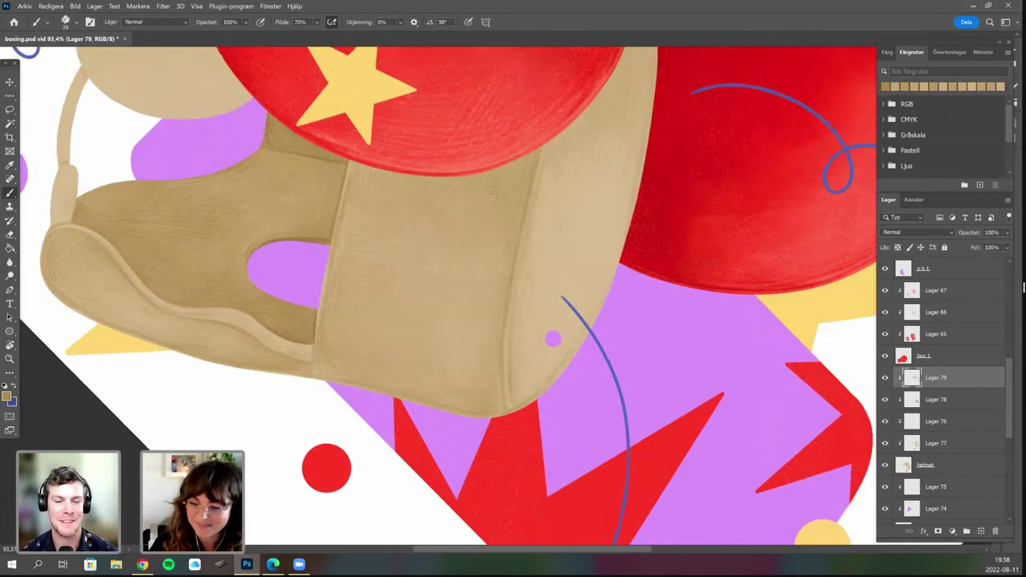
scroll(490, 281, up, 3)
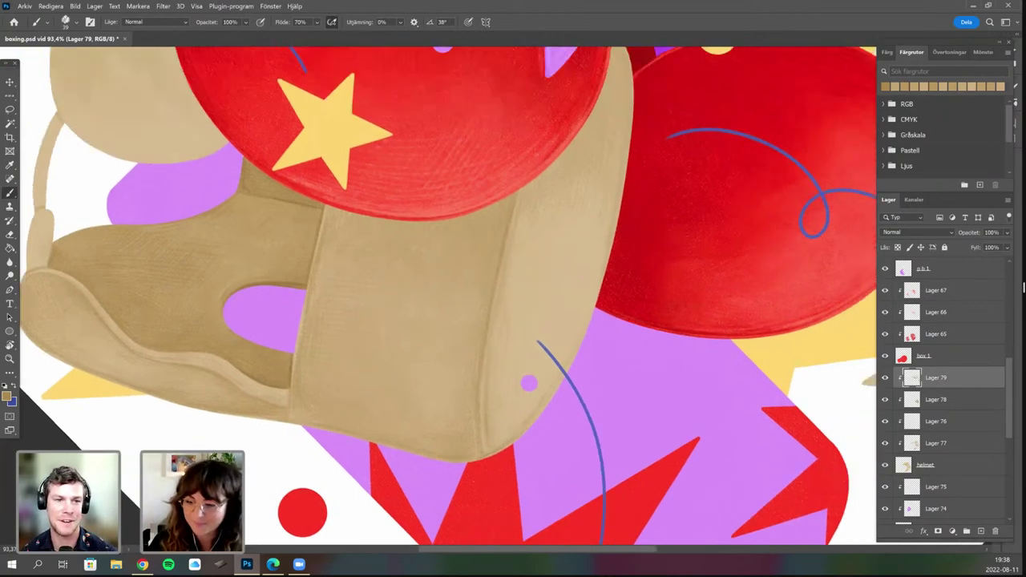
Switch to the 24 px brush and darken the helmet where the fold meets the star glove.
scroll(525, 242, down, 3)
key(r)
drag(524, 242, 535, 226)
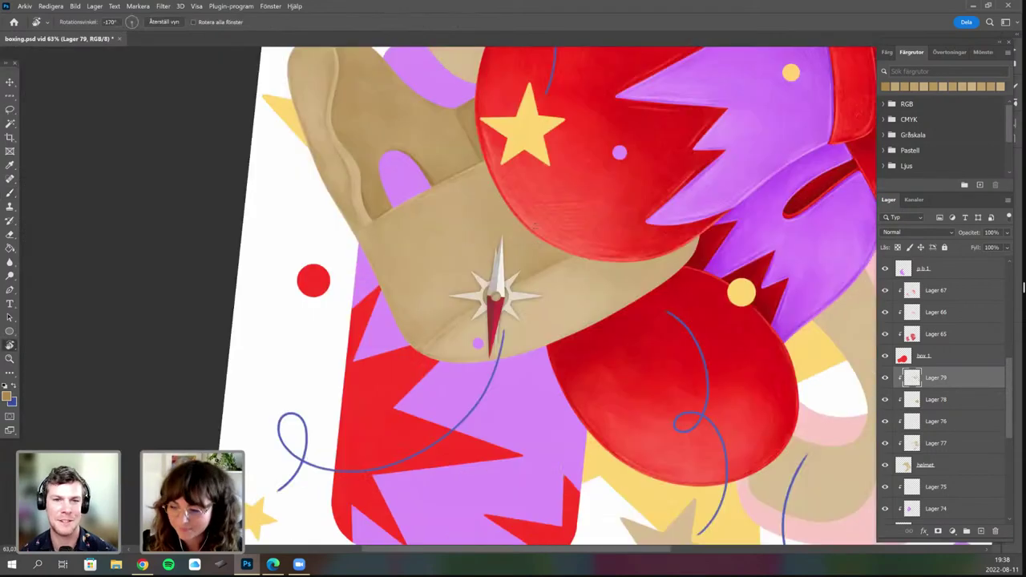
drag(524, 350, 521, 352)
key(b)
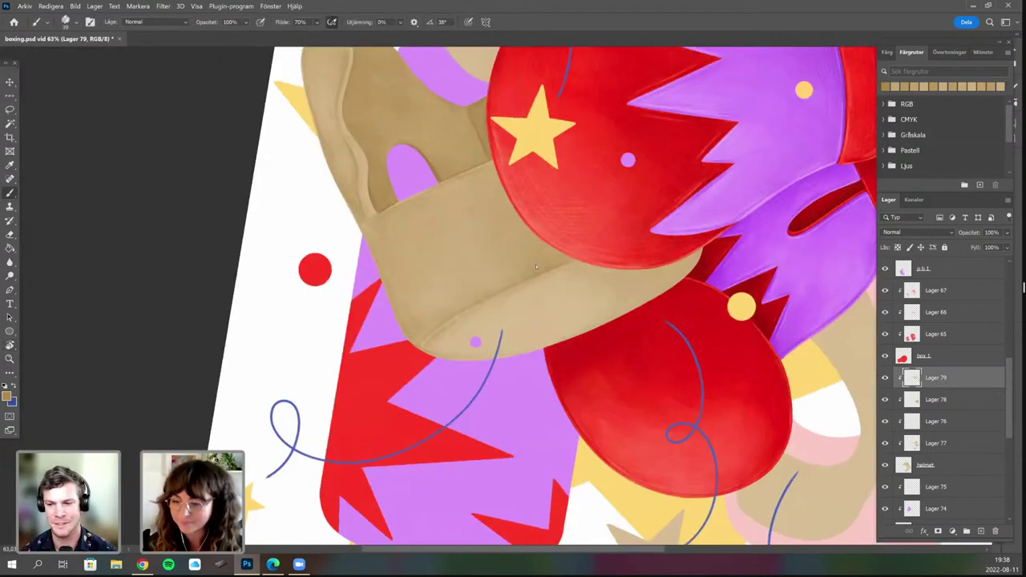
scroll(539, 340, down, 2)
scroll(513, 305, up, 3)
right_click(537, 298)
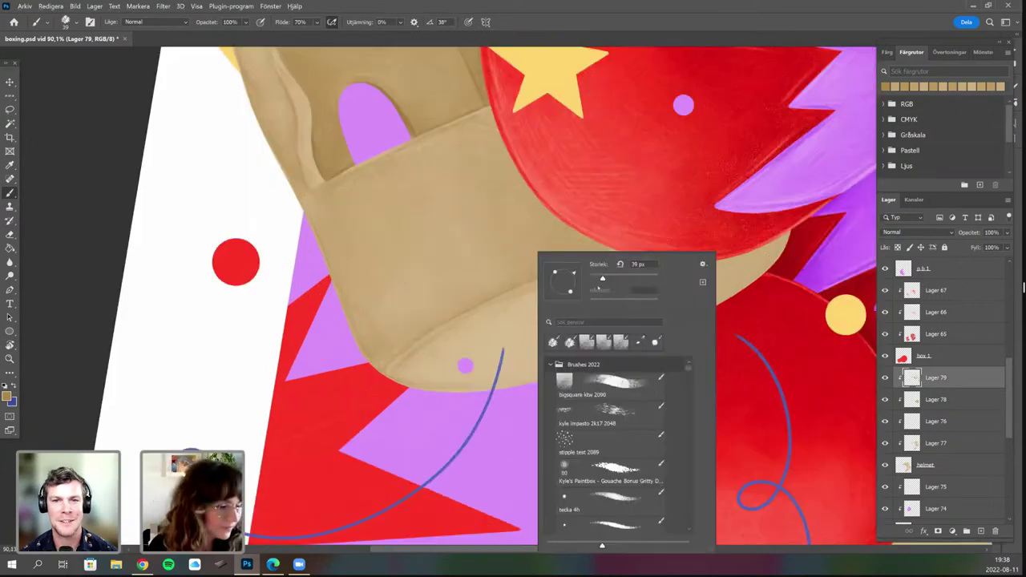
click(655, 343)
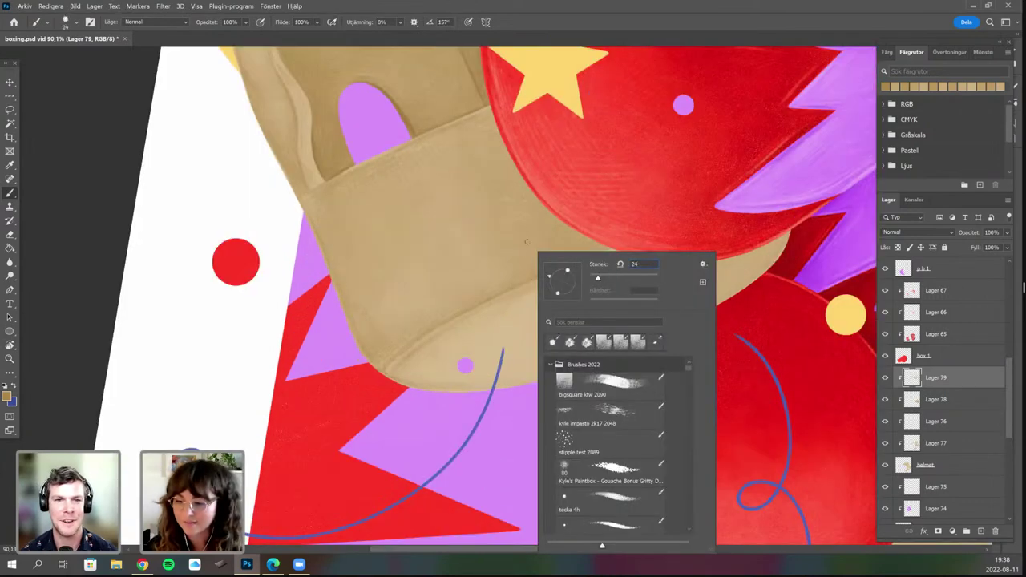
key(Escape)
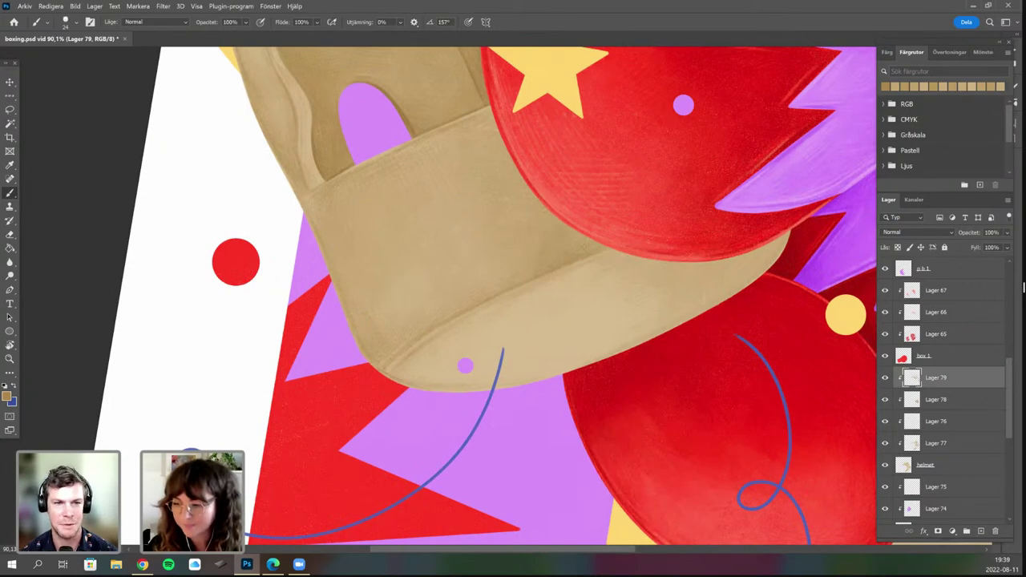
Hatch darker tan texture over the band's narrow end between the star glove and the plain red glove.
key(r)
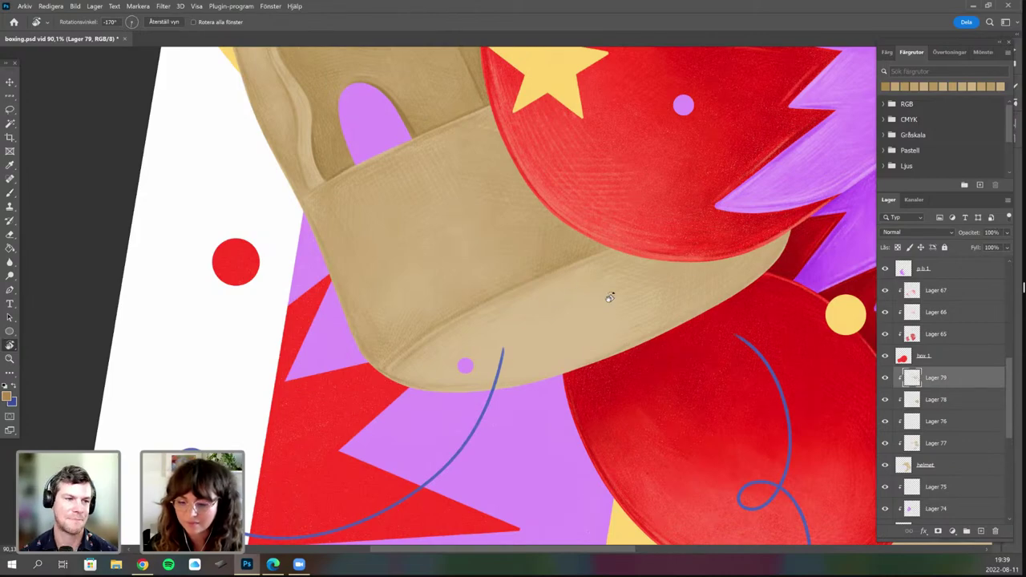
drag(501, 305, 553, 284)
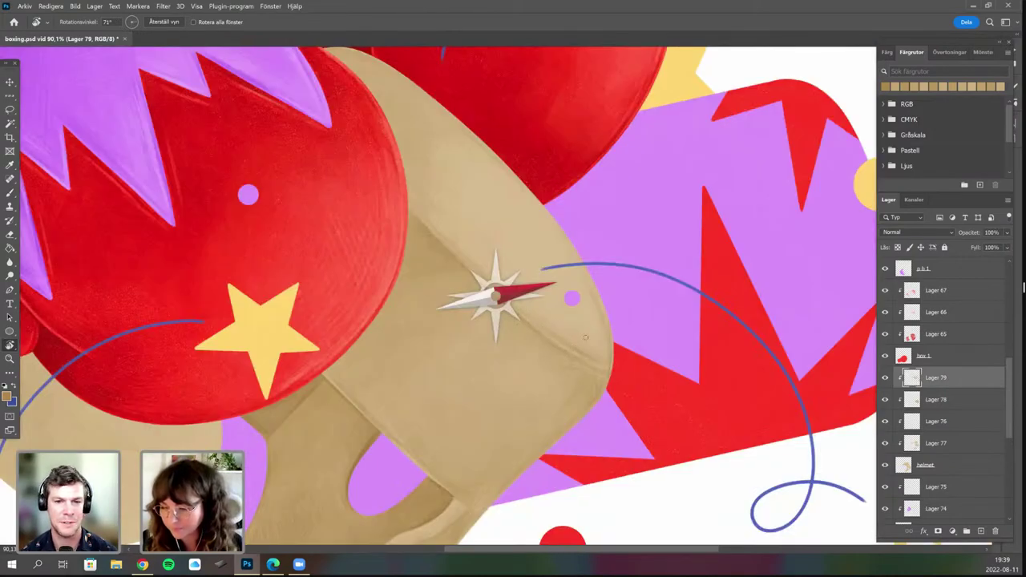
drag(585, 337, 608, 414)
key(b)
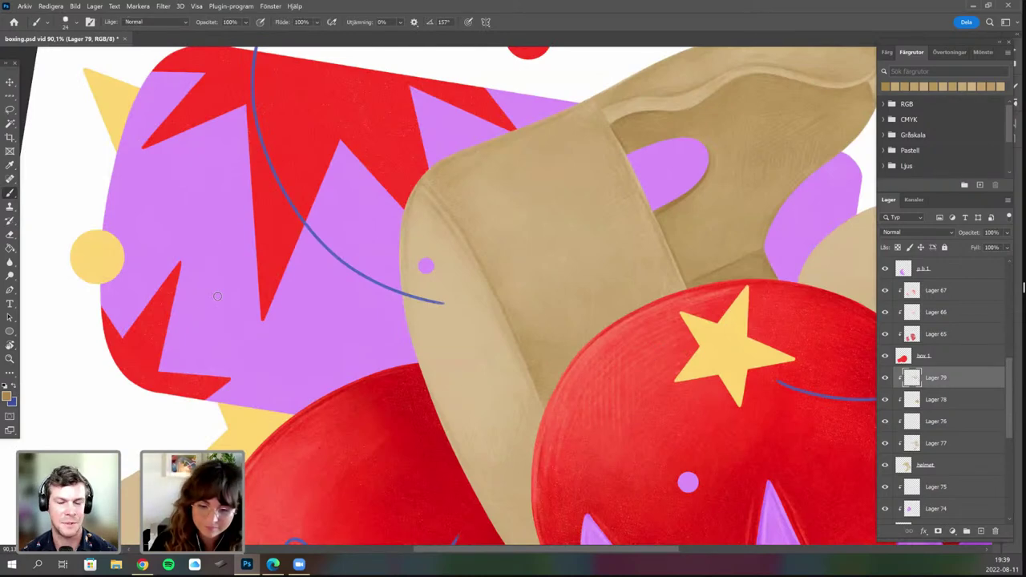
key(r)
drag(200, 305, 243, 273)
click(6, 396)
click(197, 305)
key(Return)
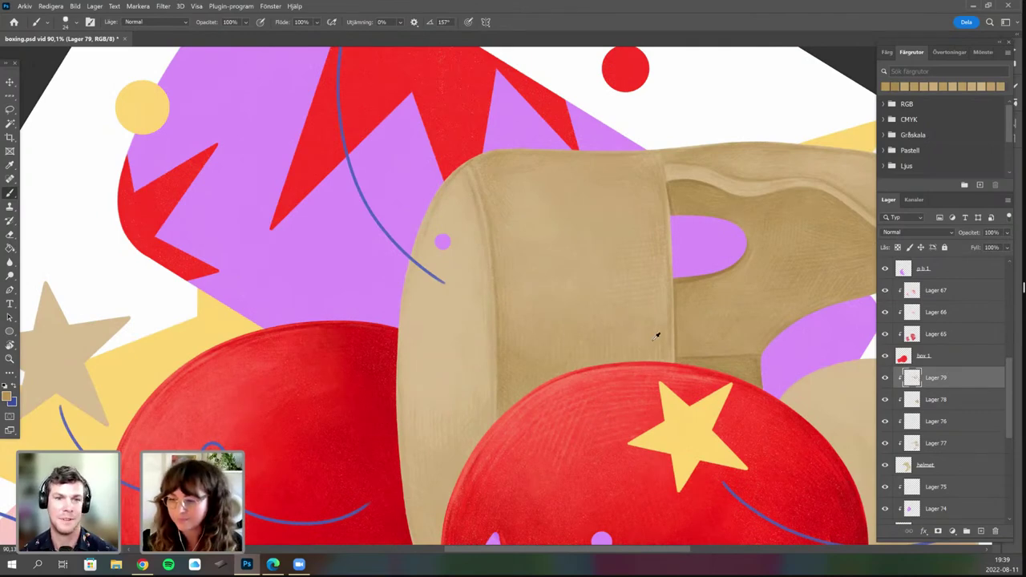
Switch to the recently used textured brush with 70% flow and set its size to 42 px.
scroll(621, 419, down, 2)
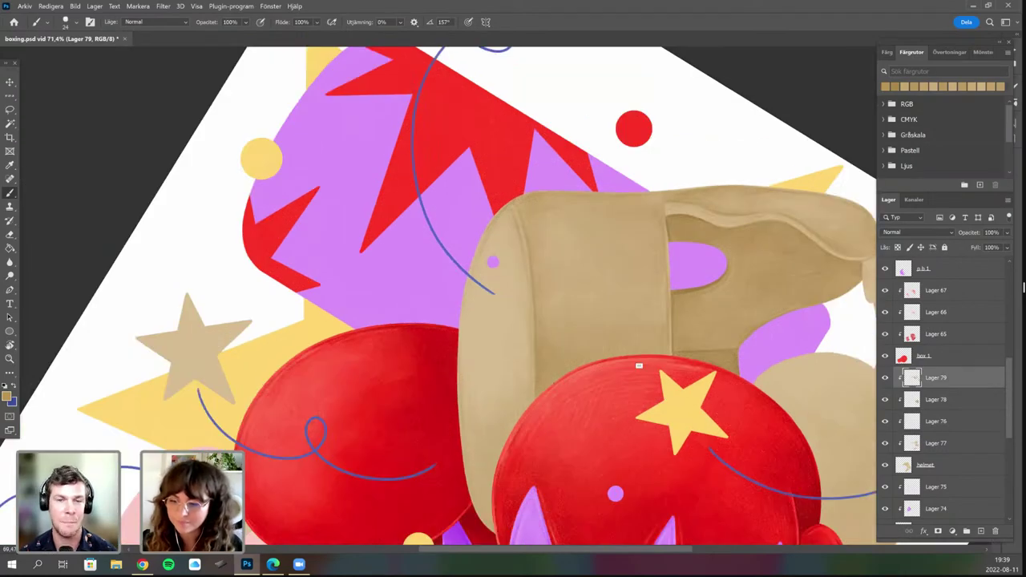
drag(553, 263, 544, 251)
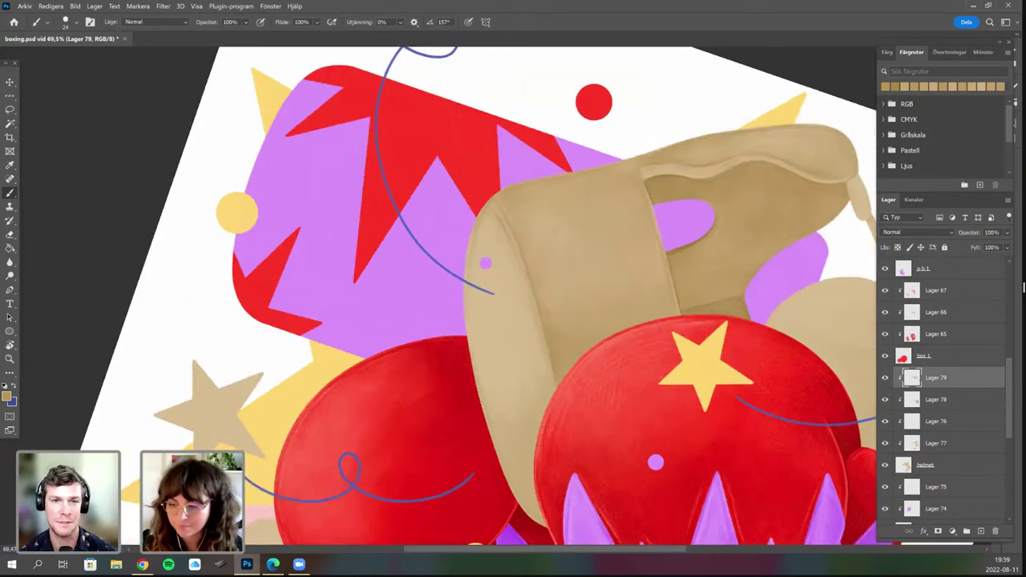
scroll(556, 436, up, 3)
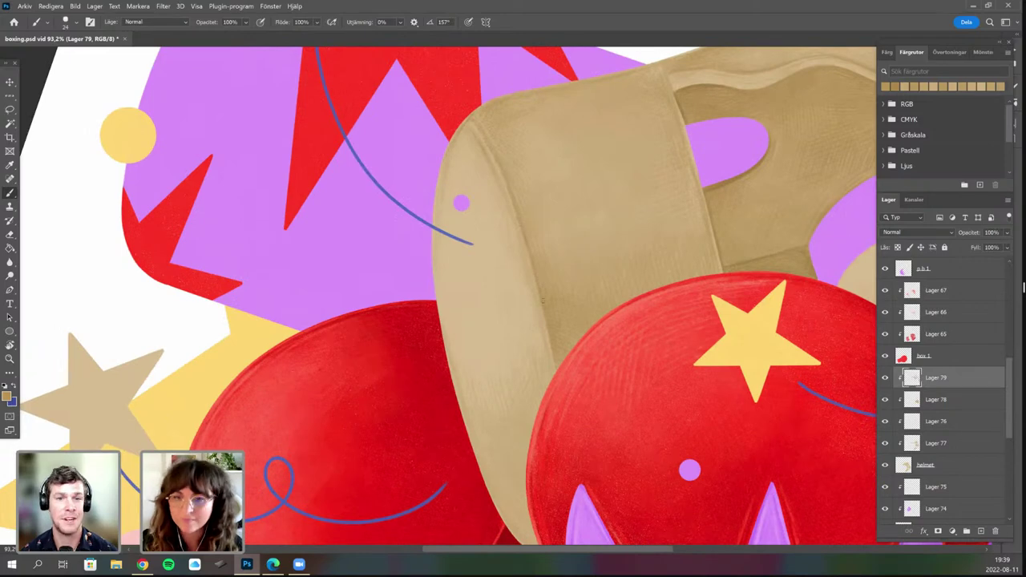
drag(483, 442, 455, 351)
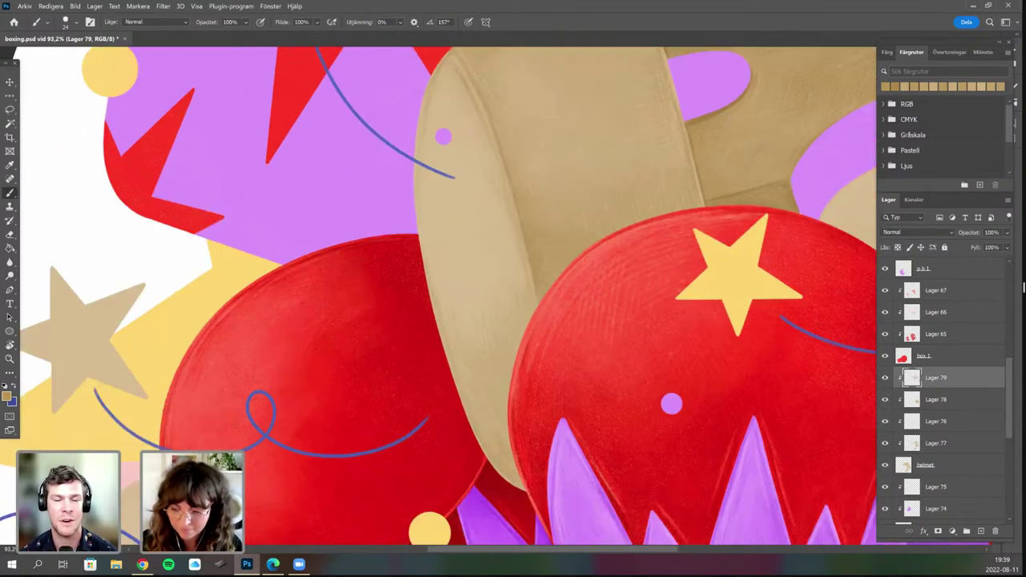
right_click(500, 339)
click(515, 342)
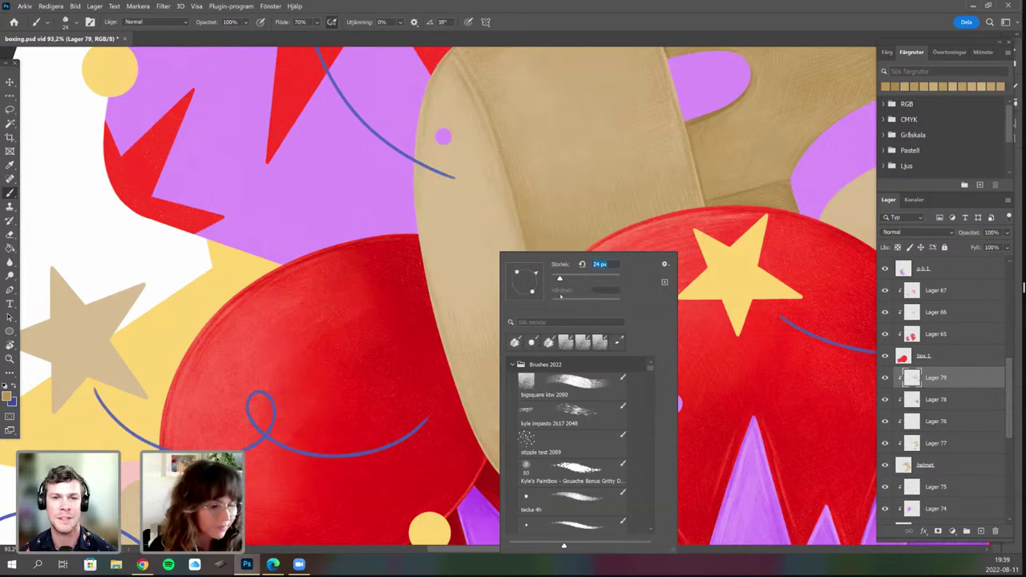
drag(559, 279, 563, 278)
key(Return)
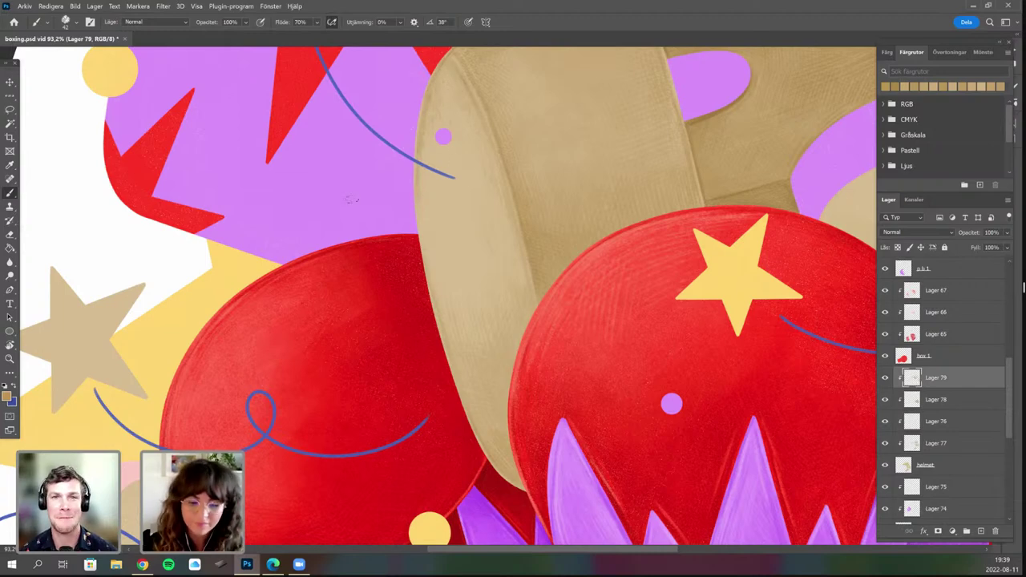
Set the foreground colour to the lighter tan c5a461.
click(7, 396)
click(197, 298)
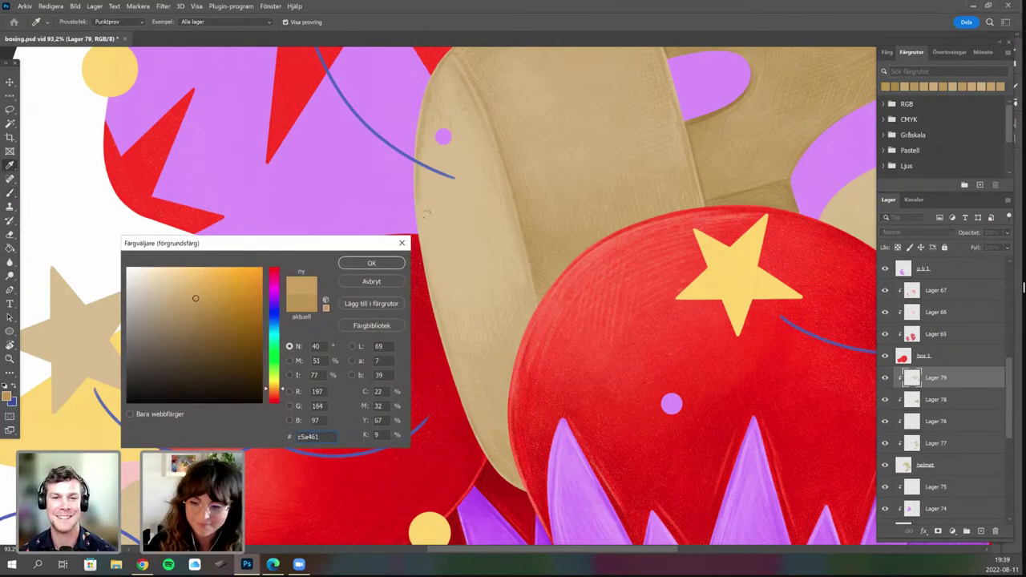
click(372, 263)
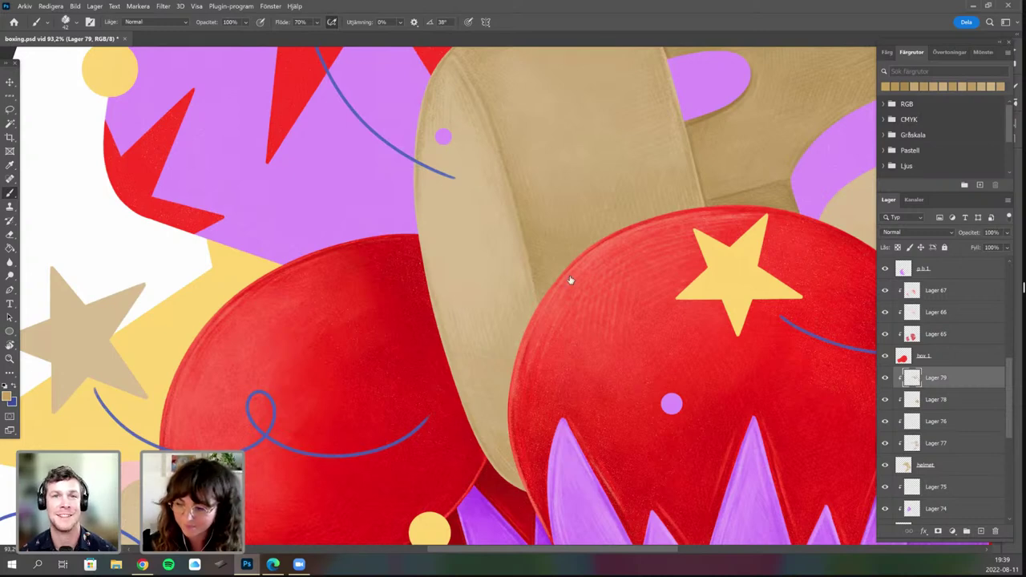
Switch to the kyle impasto 2k17 2048 brush and reopen the brush presets.
right_click(583, 214)
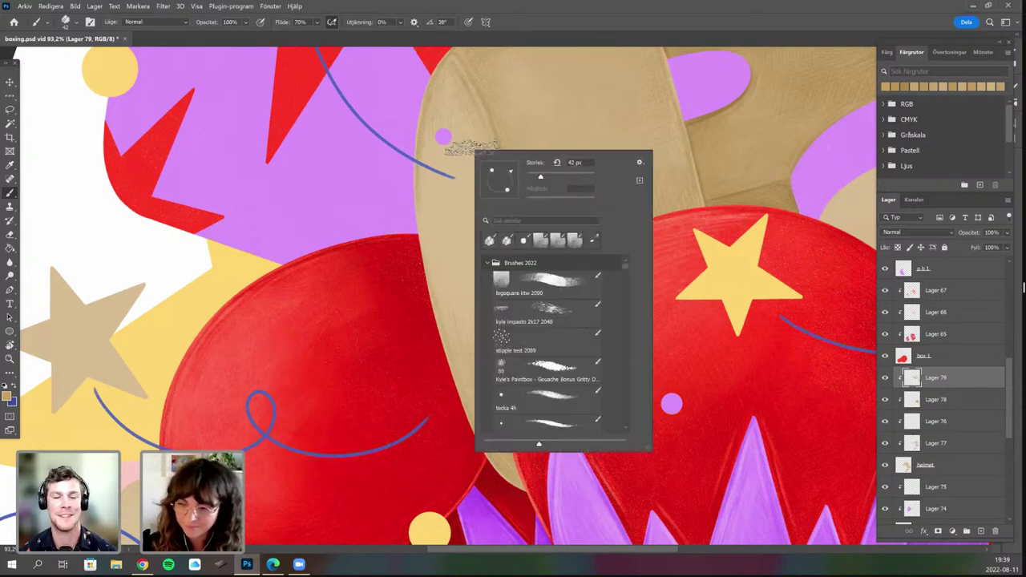
click(486, 325)
right_click(557, 280)
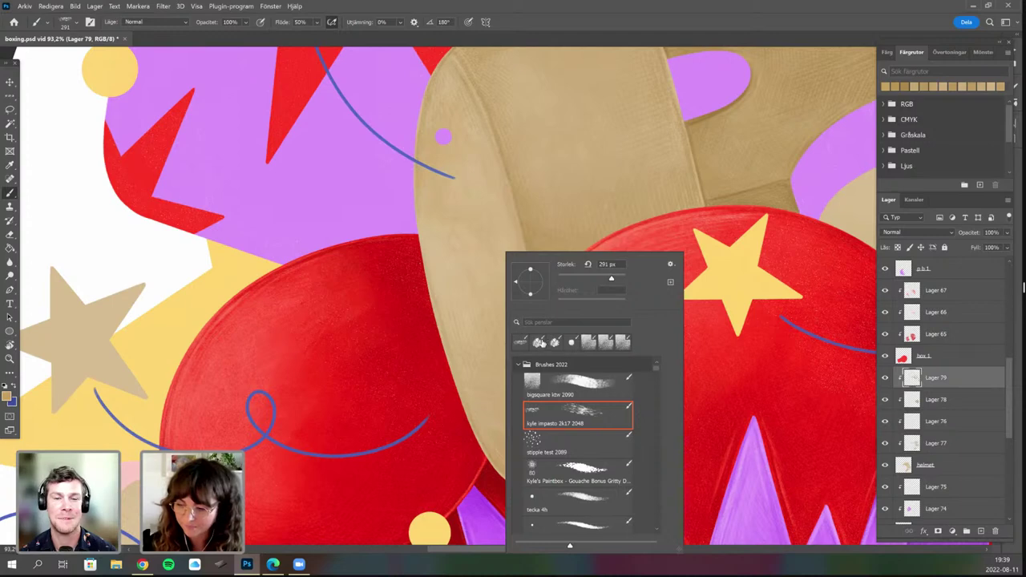
Brush tan shading over the helmet's front rim on Lager 79 with a 45 px brush at 70% flow.
click(444, 141)
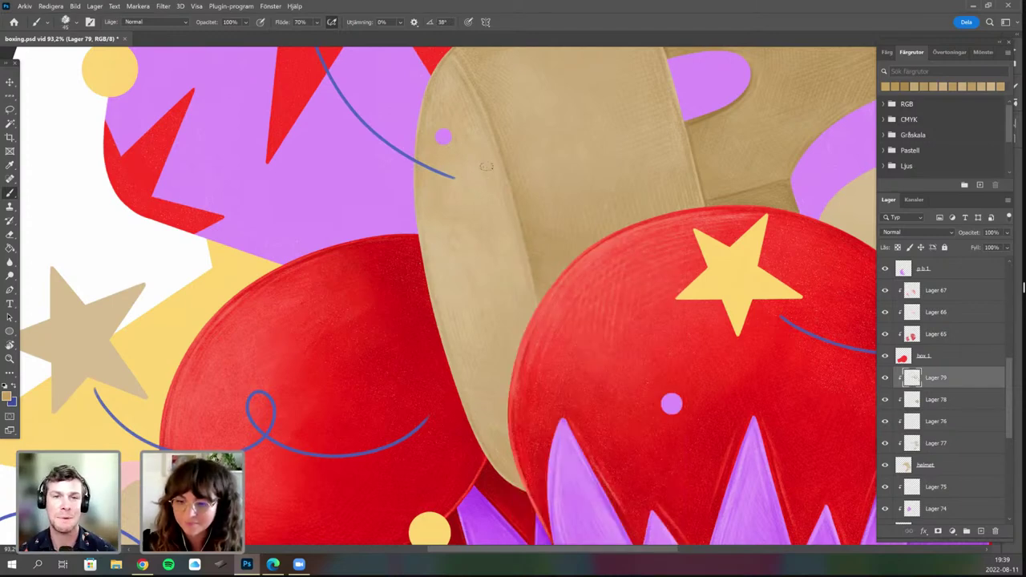
key(r)
drag(594, 400, 585, 361)
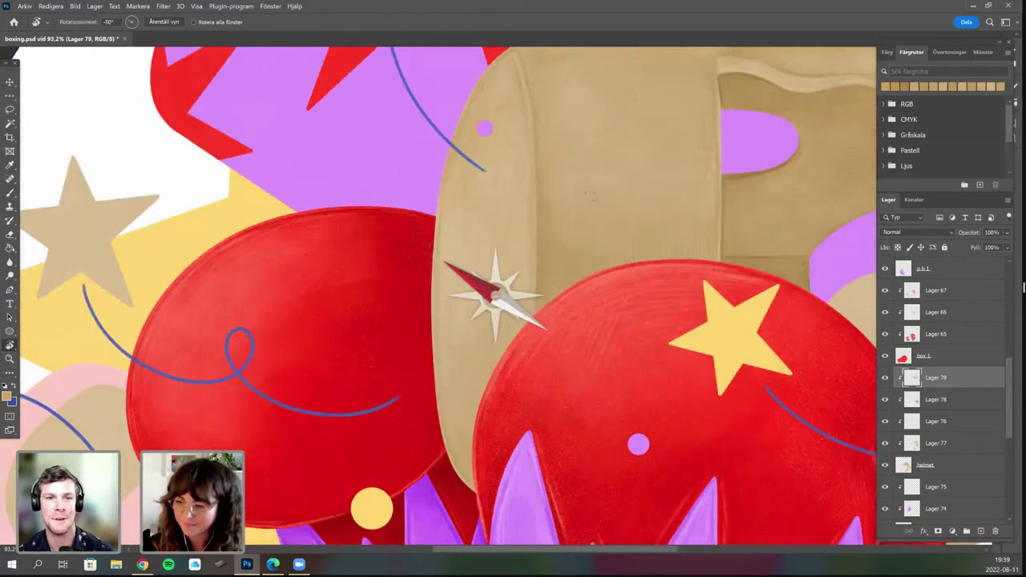
drag(604, 167, 617, 186)
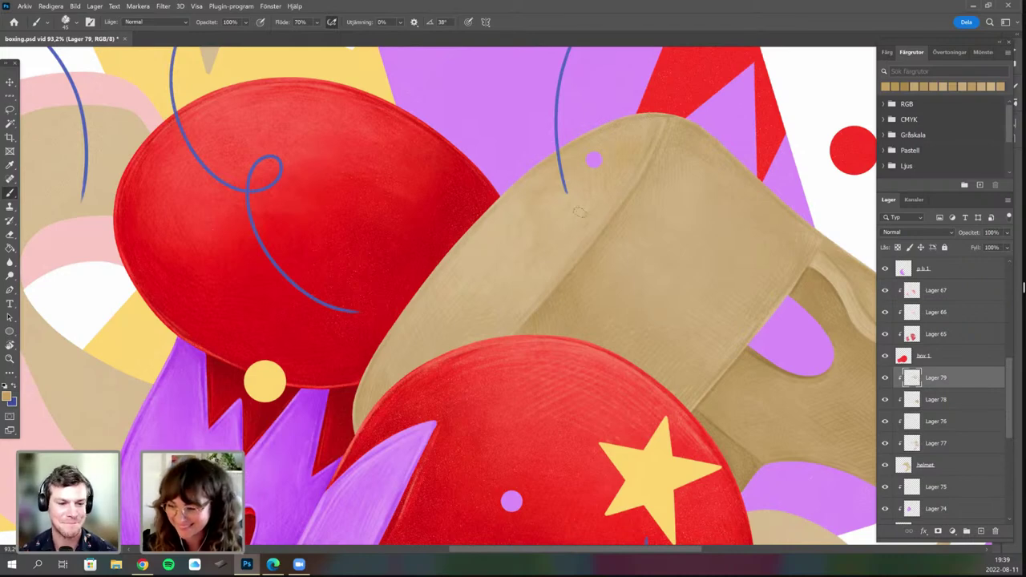
key(r)
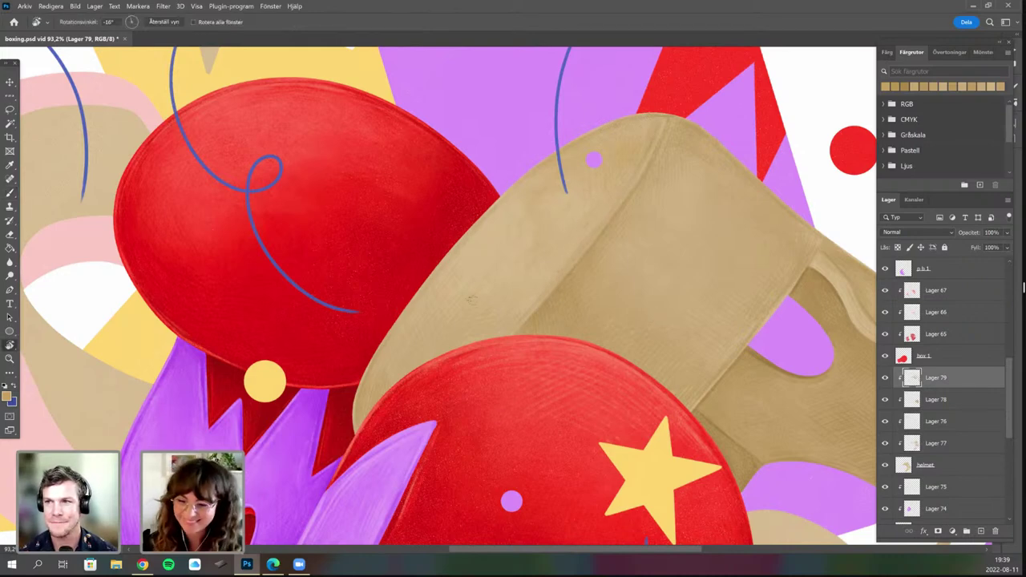
drag(342, 232, 333, 267)
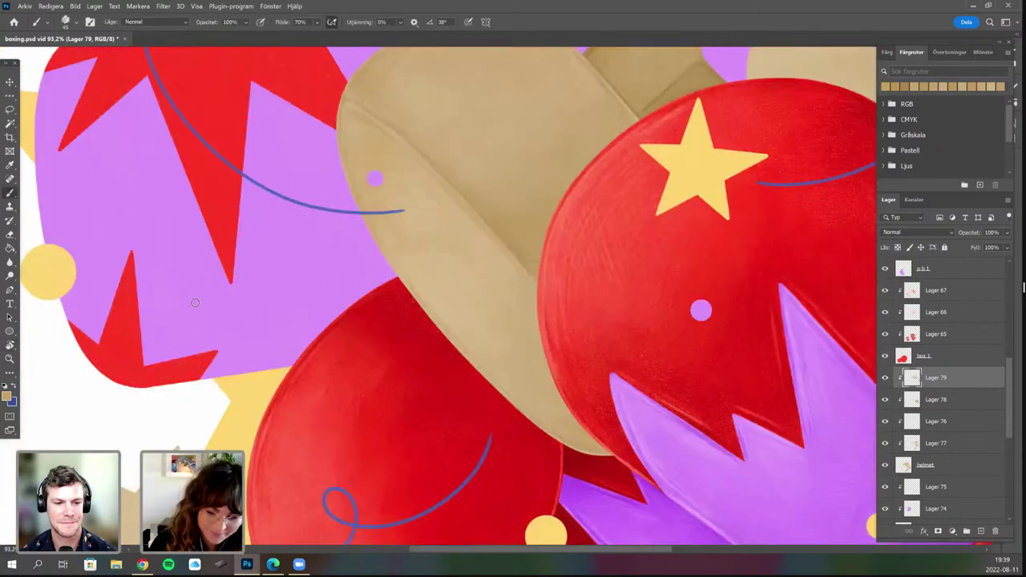
Set the foreground colour to light beige #d5c095 and brush soft highlights onto the helmet's front rim.
click(167, 290)
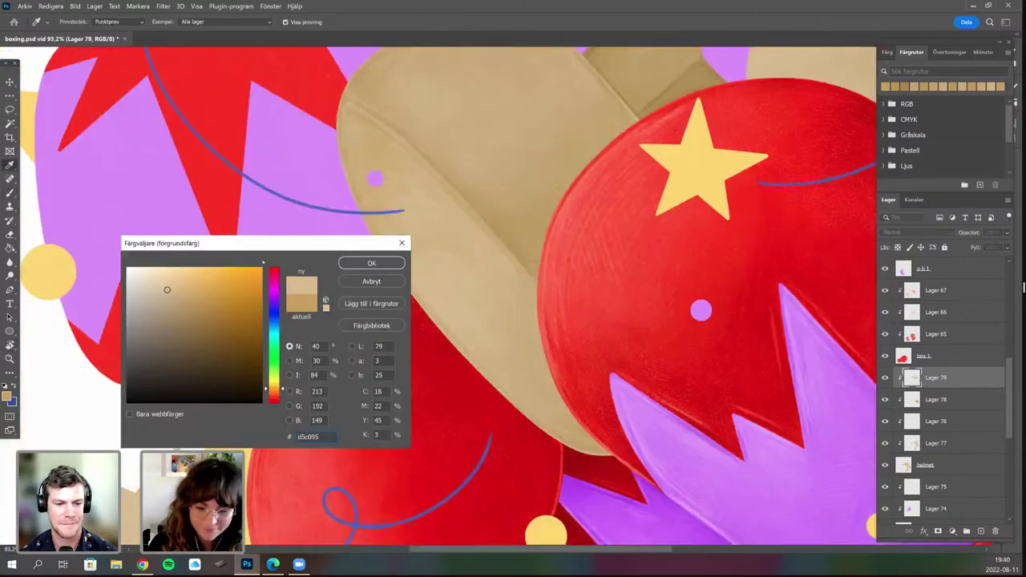
click(371, 263)
key(b)
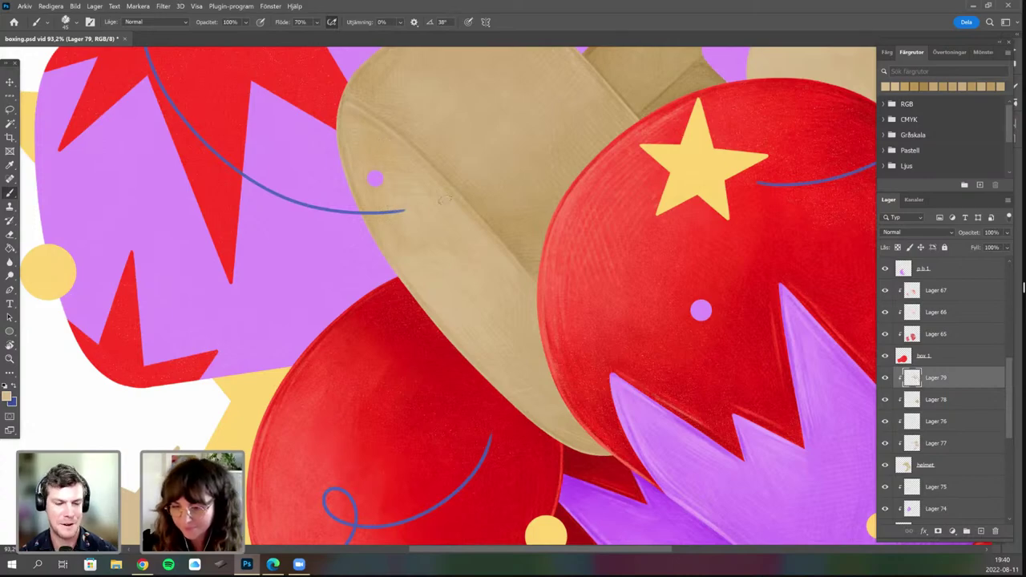
scroll(524, 418, down, 4)
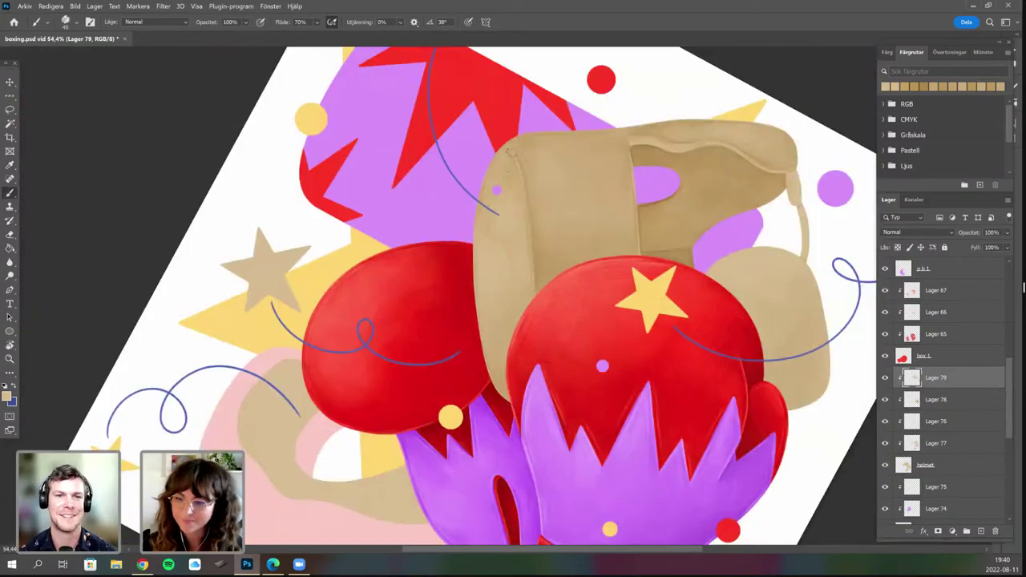
scroll(506, 189, up, 3)
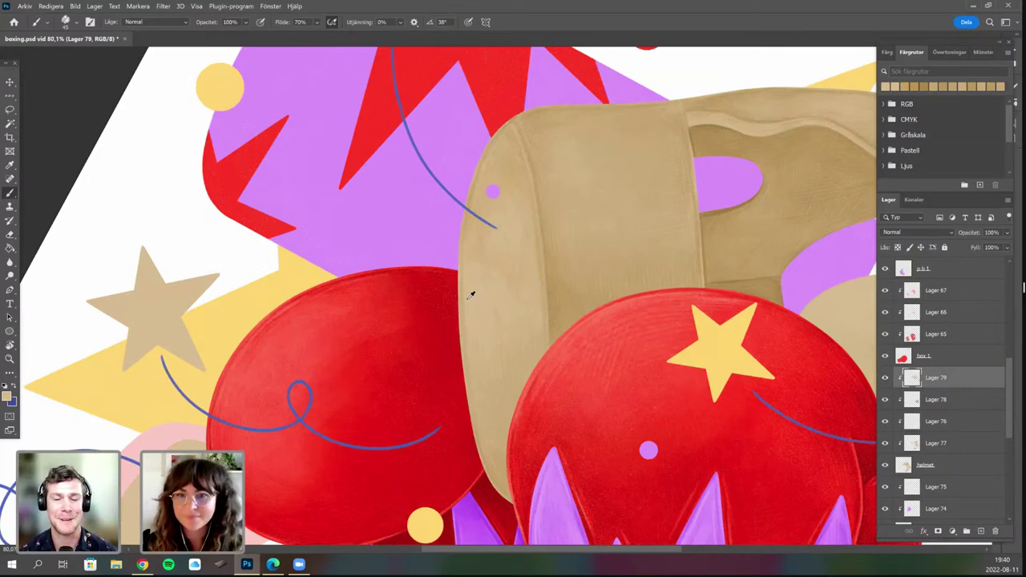
scroll(471, 291, up, 1)
scroll(442, 359, up, 2)
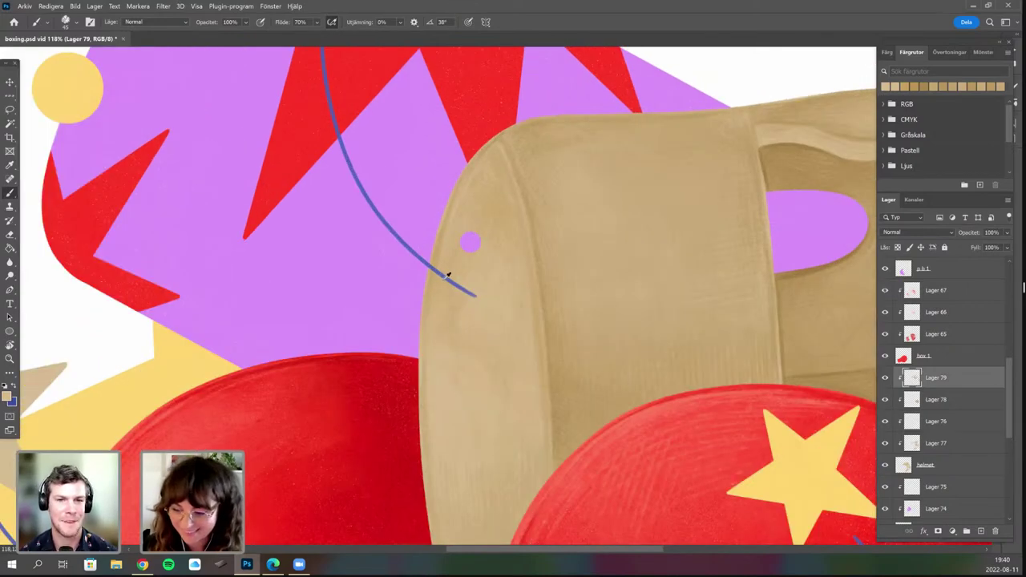
scroll(446, 280, up, 2)
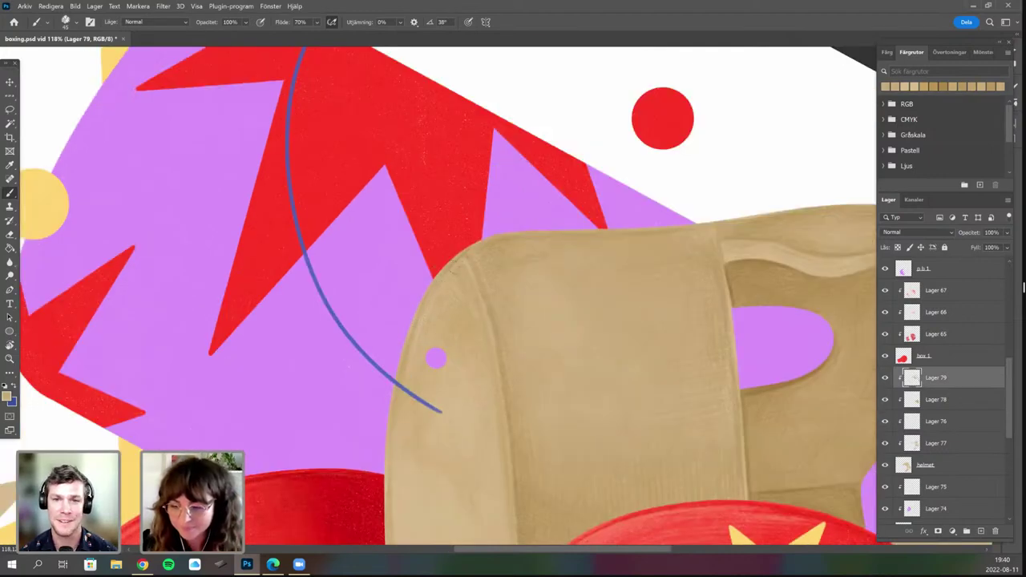
Shade the helmet's upper corner and the seam between the front rim and side panel with tan tones.
key(r)
drag(497, 371, 489, 255)
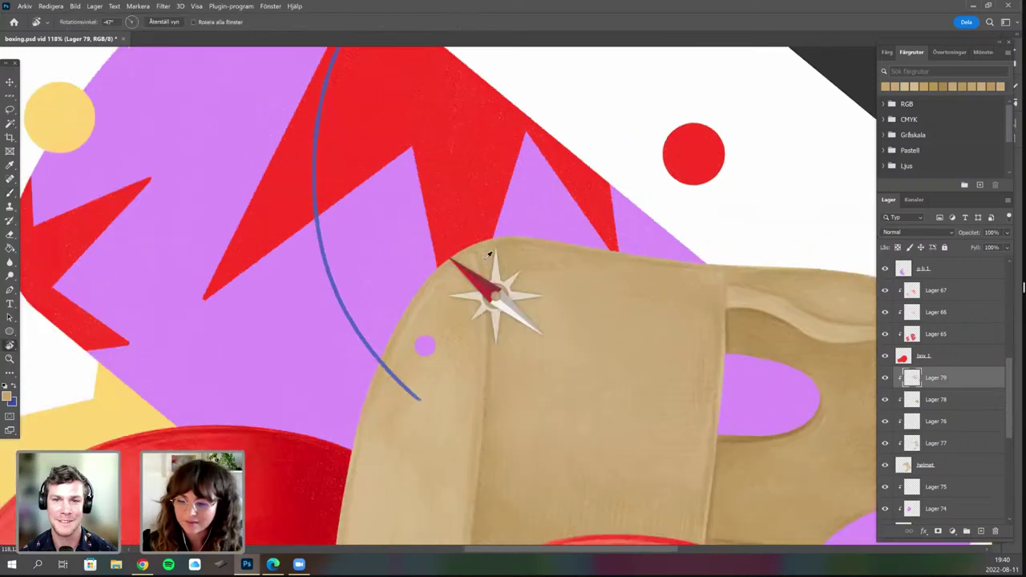
mouse_move(520, 224)
mouse_down()
mouse_move(515, 213)
mouse_move(484, 278)
mouse_up()
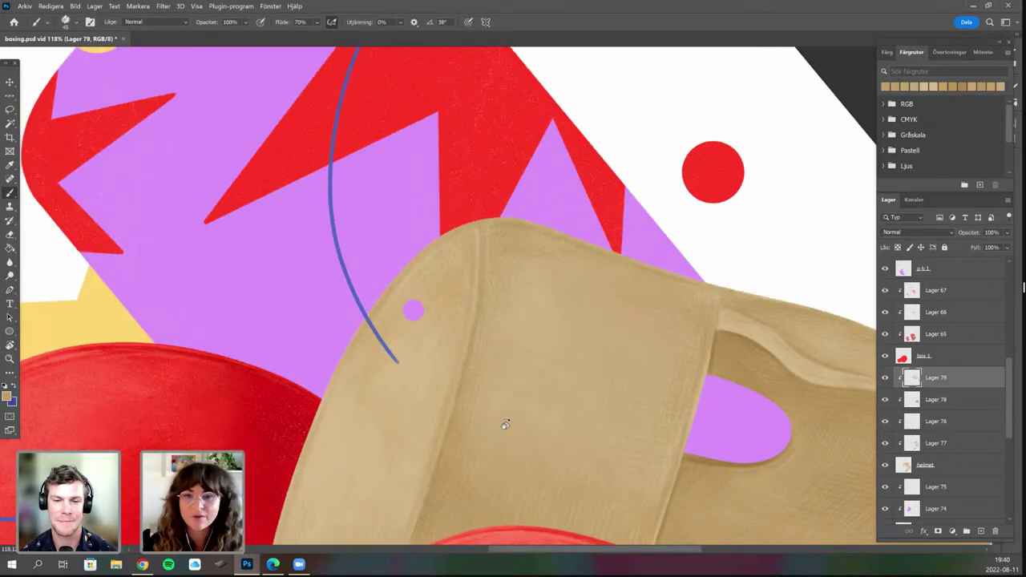
drag(443, 460, 456, 435)
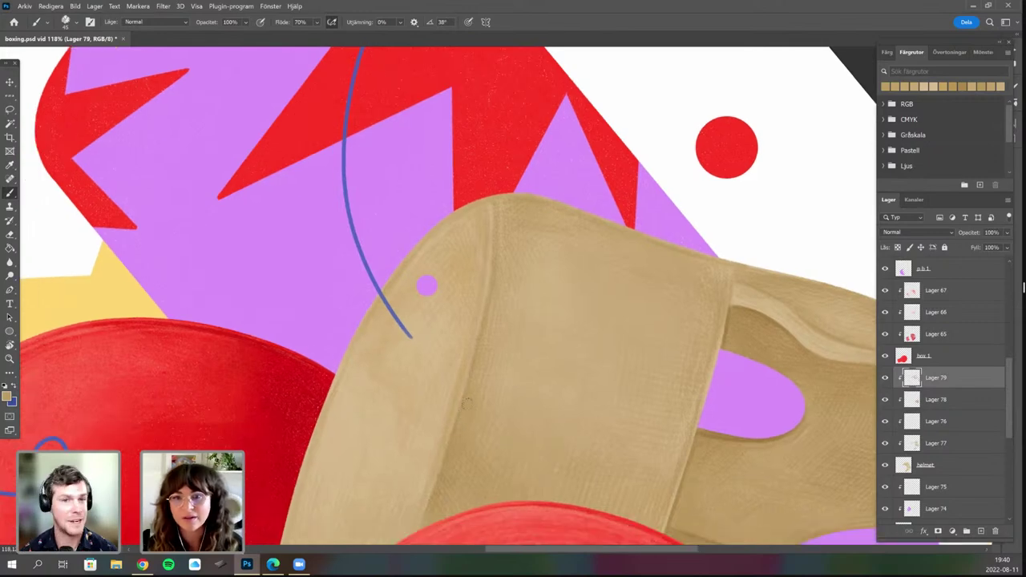
key(r)
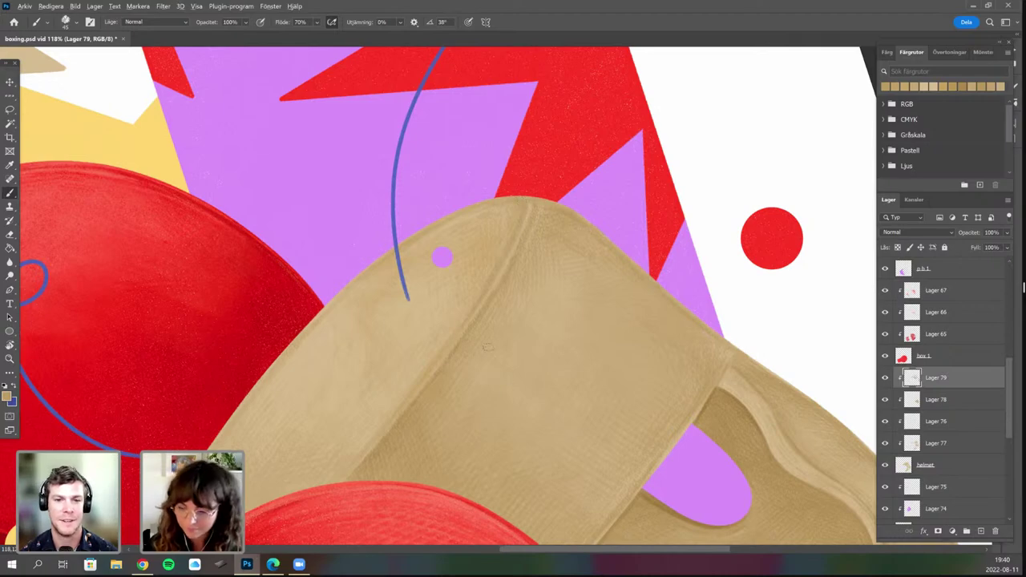
scroll(522, 416, down, 4)
Reduce the brush size to 24 px and paint fine lines along the seam beside the helmet's front rim.
key(r)
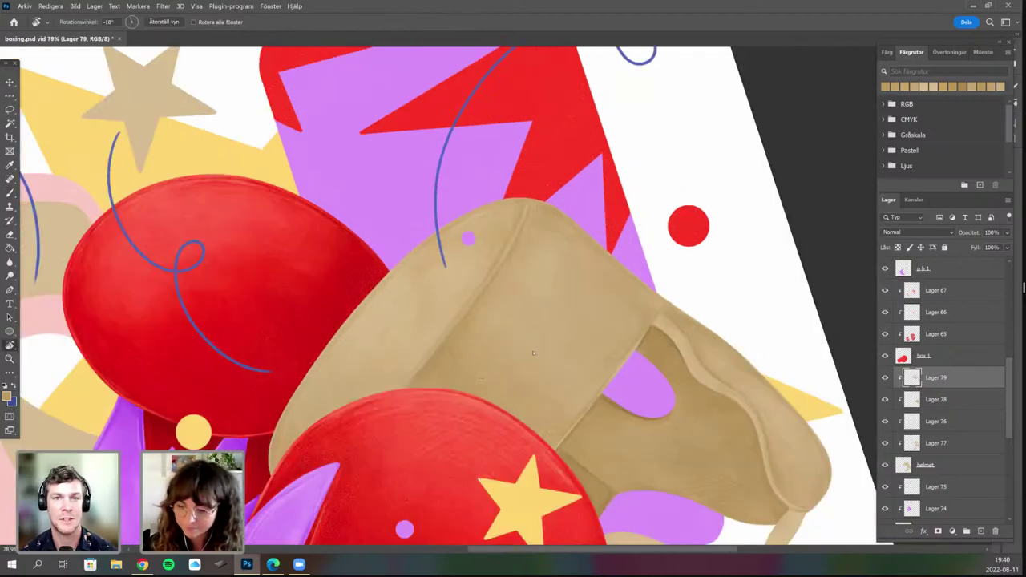
drag(533, 353, 569, 343)
scroll(534, 300, down, 2)
right_click(479, 341)
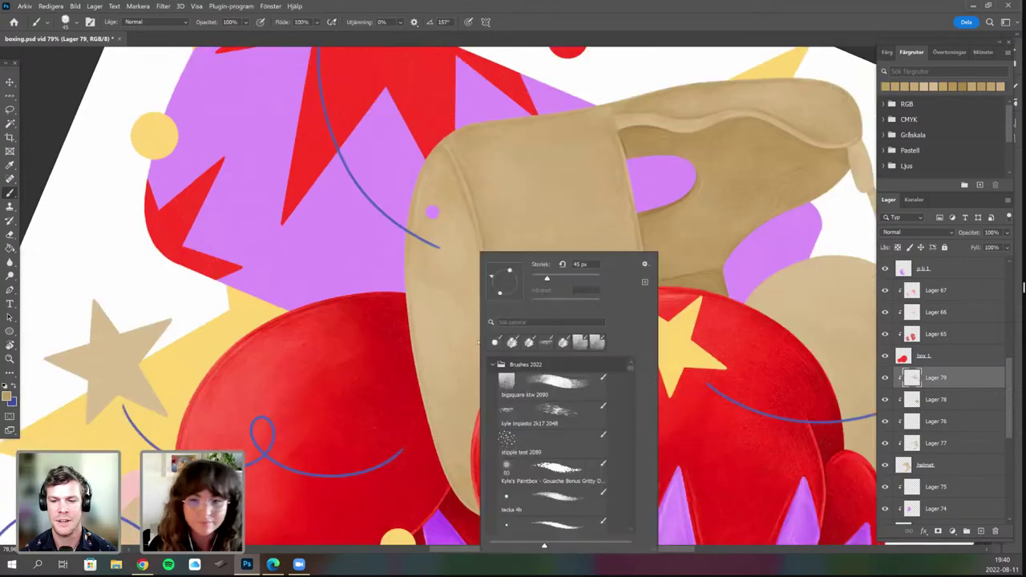
drag(547, 279, 539, 279)
click(474, 368)
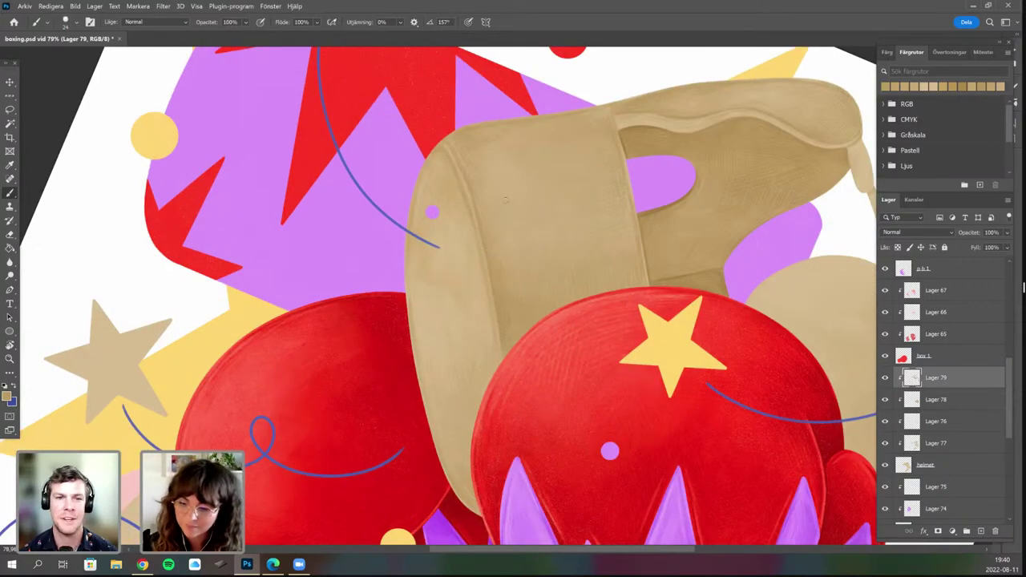
scroll(439, 220, up, 2)
scroll(521, 259, up, 2)
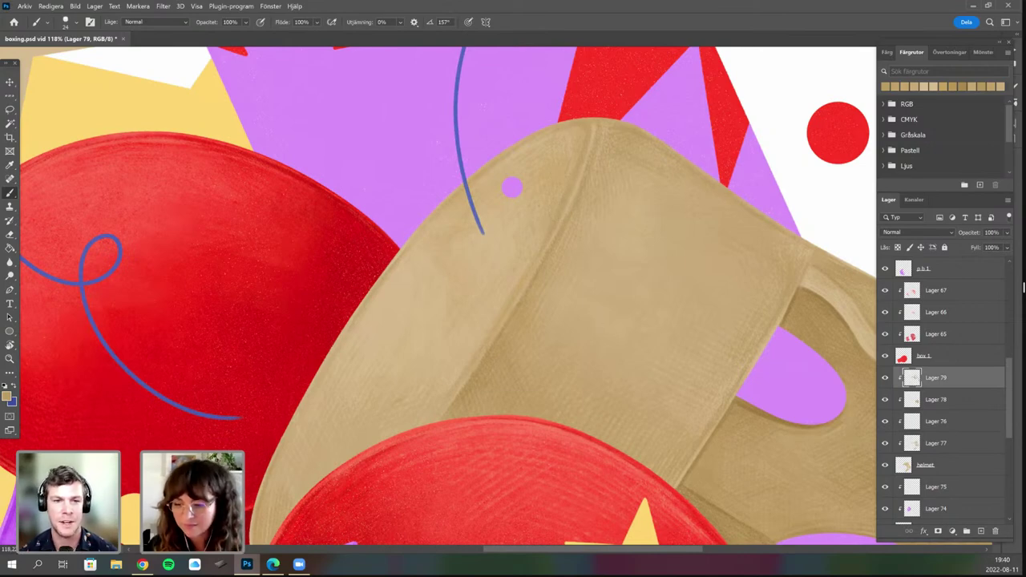
key(r)
drag(505, 286, 500, 217)
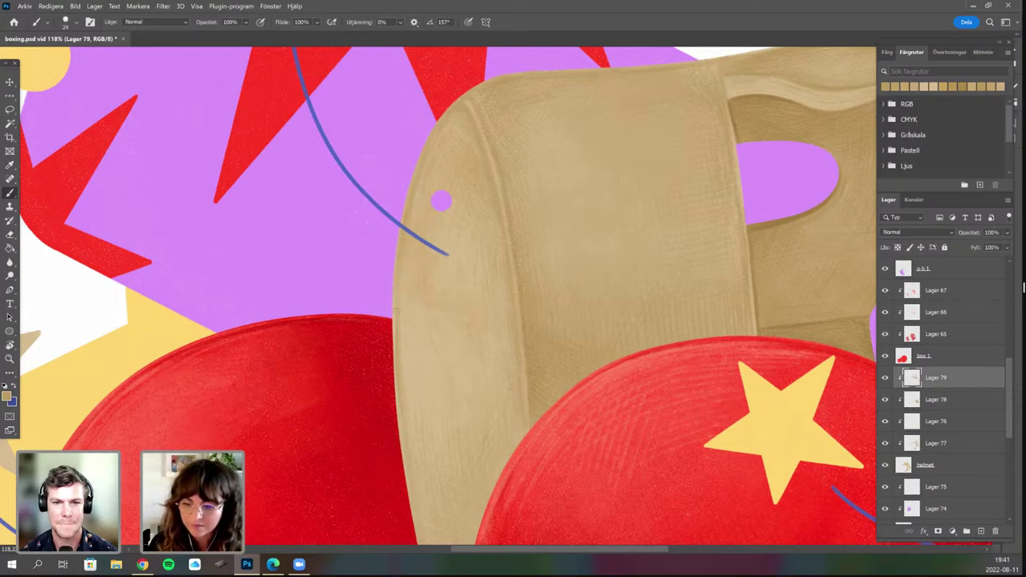
Refine the helmet rim's outer edge and seam with thin tan brush strokes on the rotated canvas.
key(r)
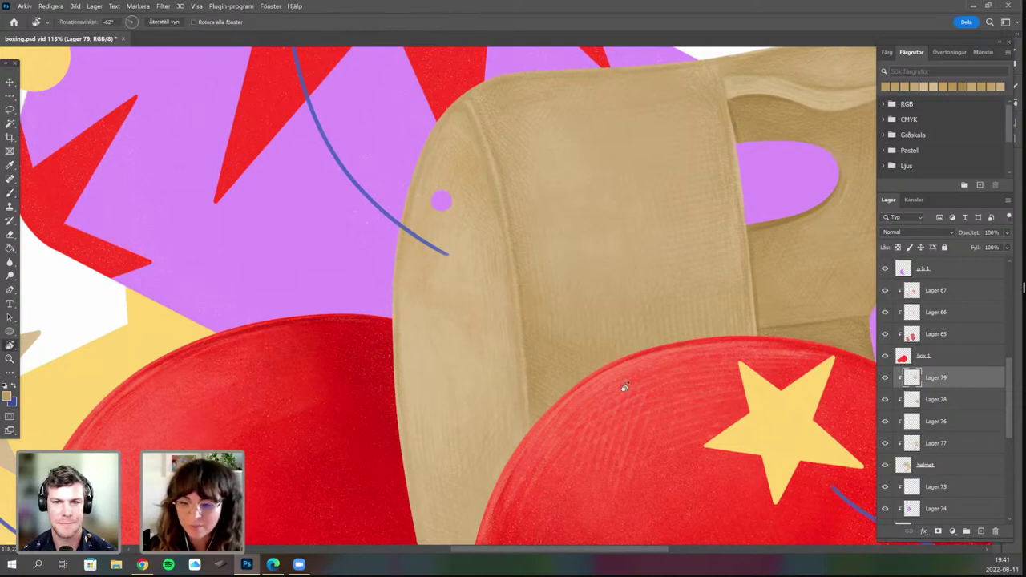
mouse_move(630, 313)
mouse_down()
mouse_move(615, 360)
mouse_move(527, 394)
mouse_move(374, 399)
mouse_up()
key(b)
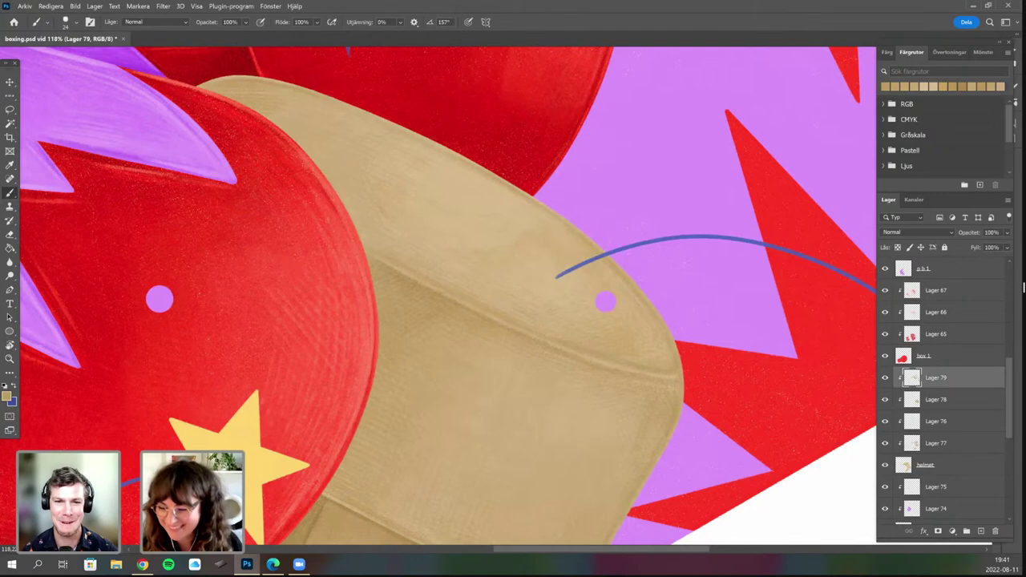
drag(708, 410, 594, 370)
key(r)
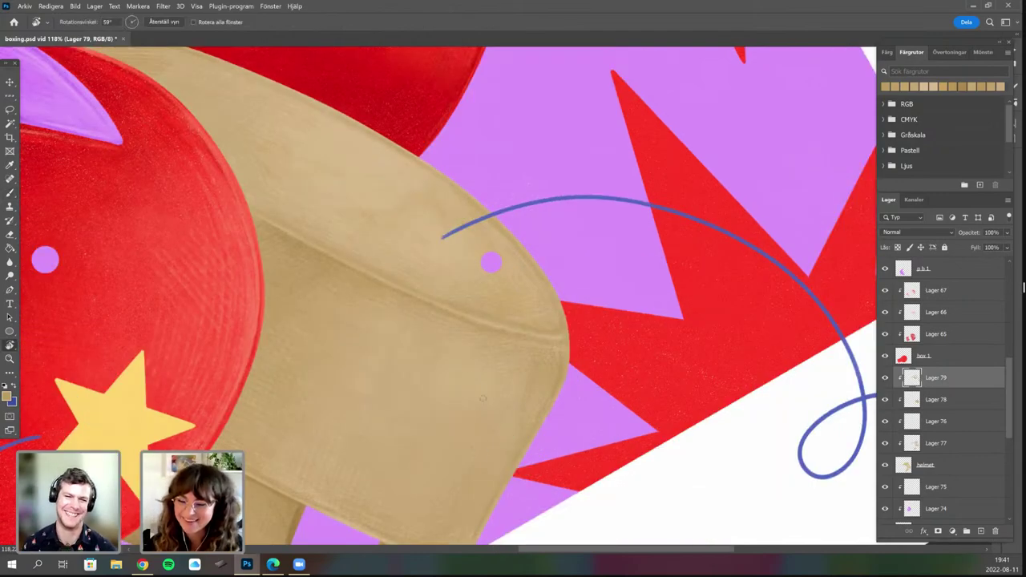
mouse_move(446, 354)
mouse_down()
mouse_move(440, 312)
mouse_move(422, 394)
mouse_up()
key(b)
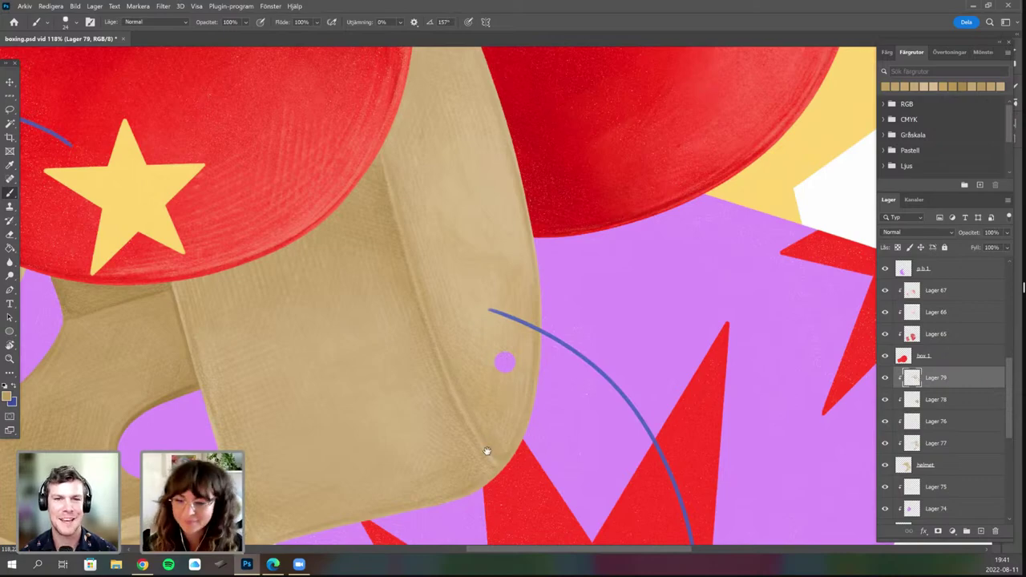
Add darker tan strokes to the lower part of the helmet's front rim, between the two red gloves.
drag(505, 363, 520, 515)
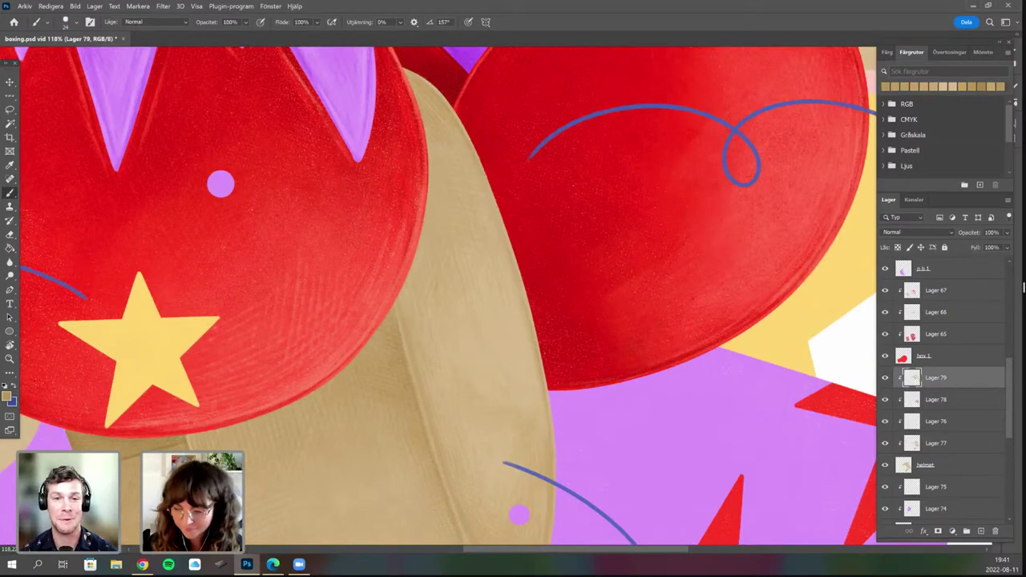
scroll(488, 418, down, 2)
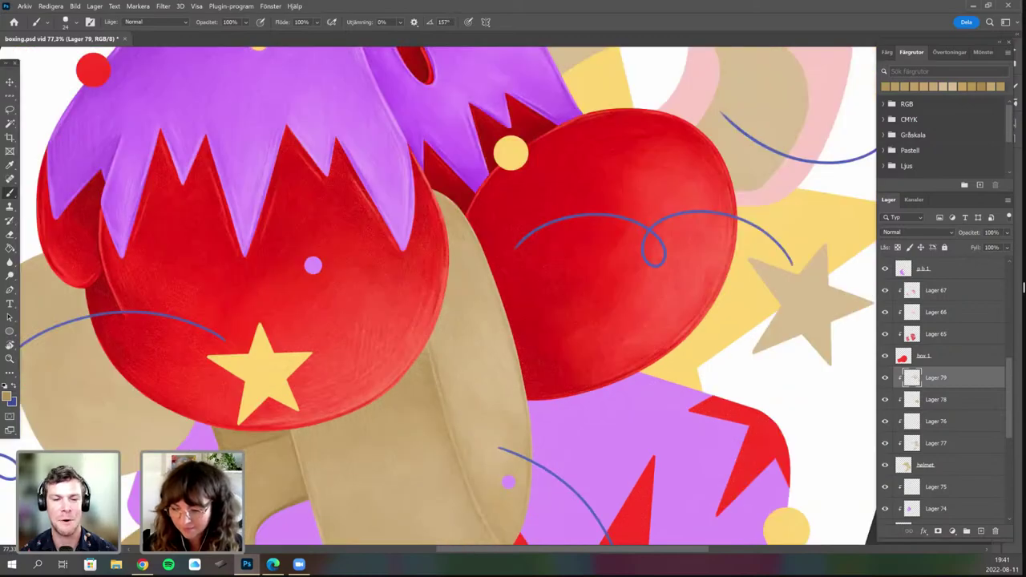
drag(513, 539, 490, 465)
key(r)
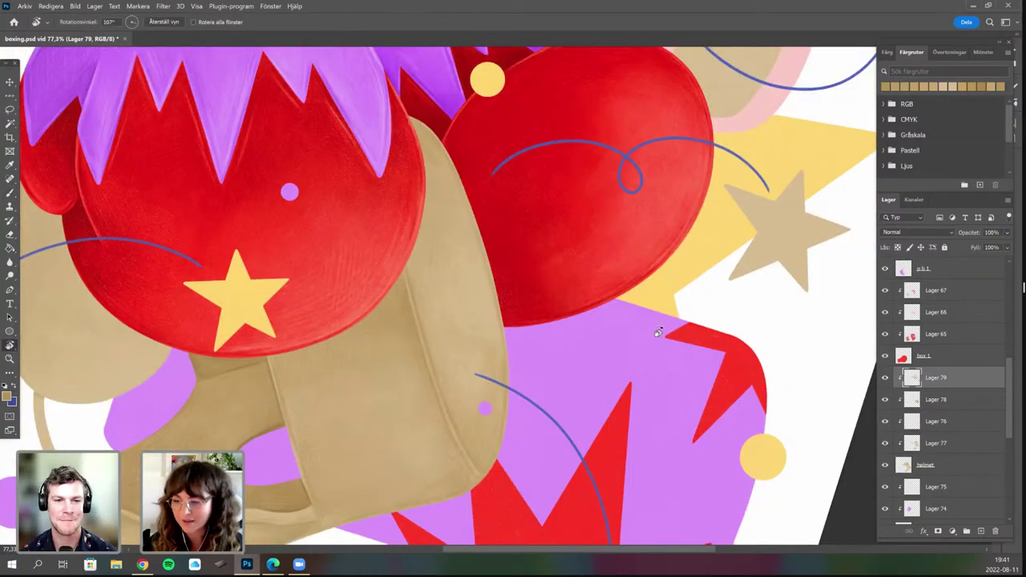
drag(615, 344, 536, 367)
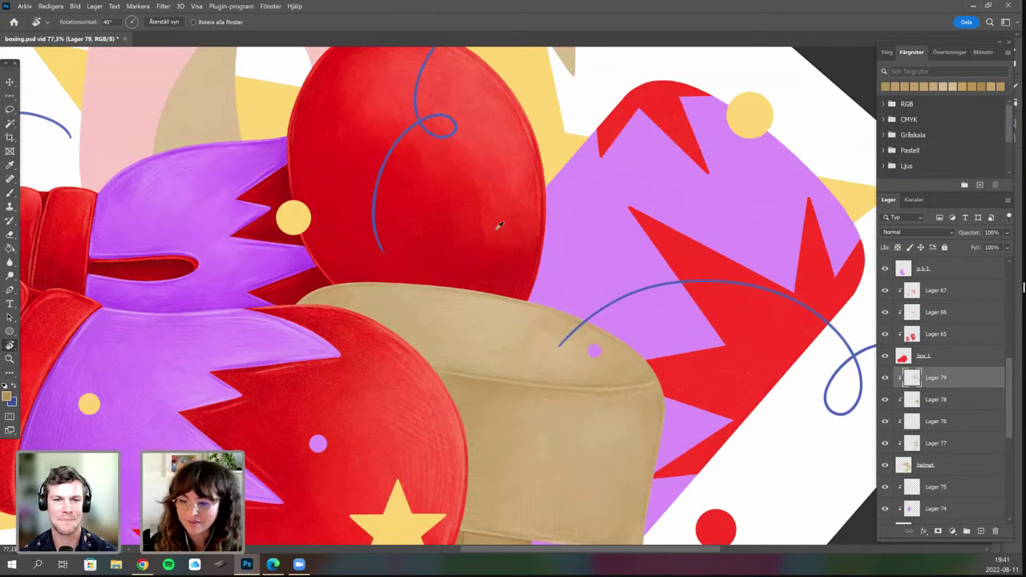
drag(498, 225, 508, 188)
key(b)
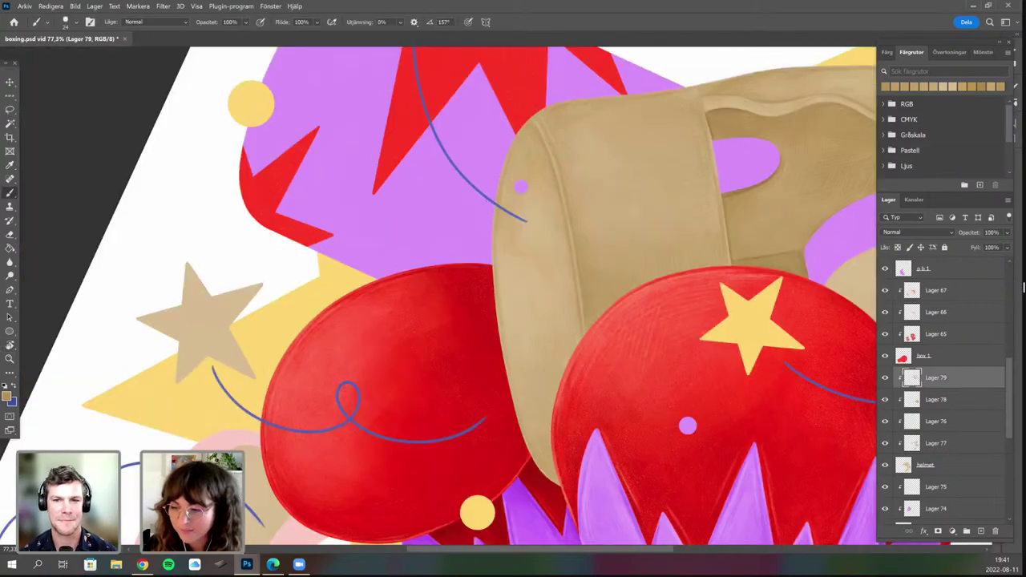
Blend fine beige strokes into the helmet rim's curved upper edge and the area around the purple dot.
scroll(470, 348, up, 2)
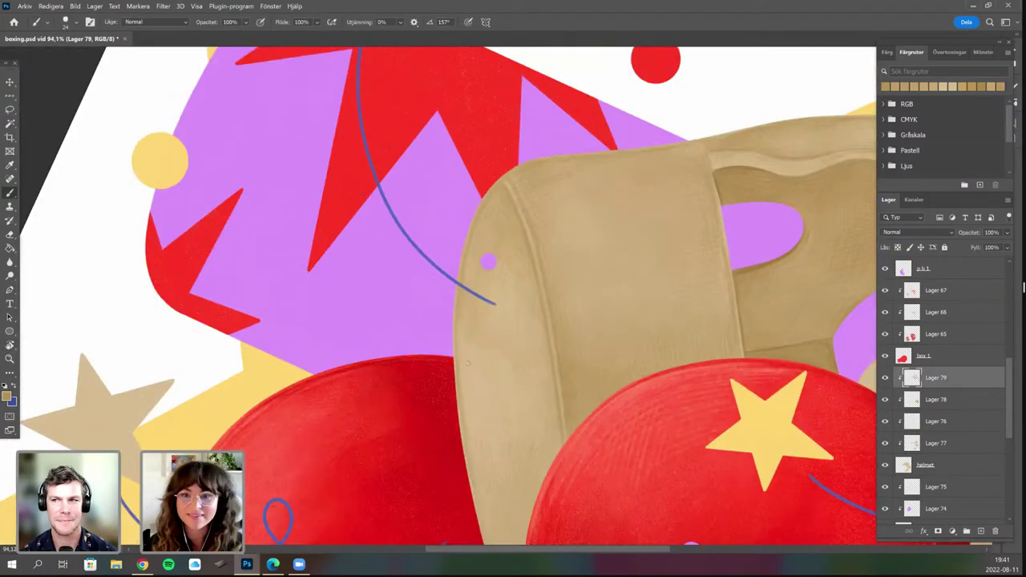
scroll(470, 362, up, 2)
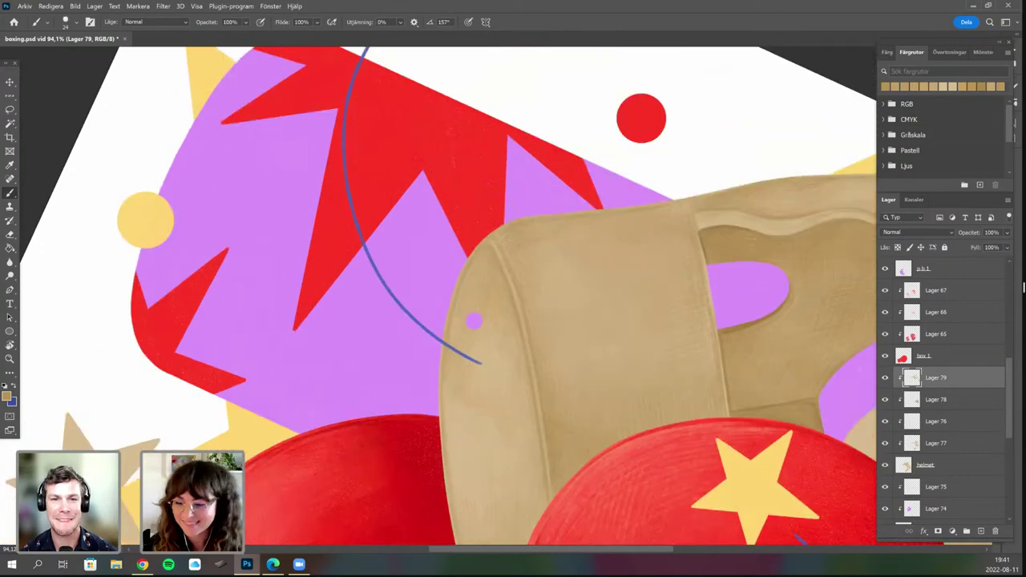
scroll(467, 361, up, 2)
key(r)
drag(448, 252, 442, 259)
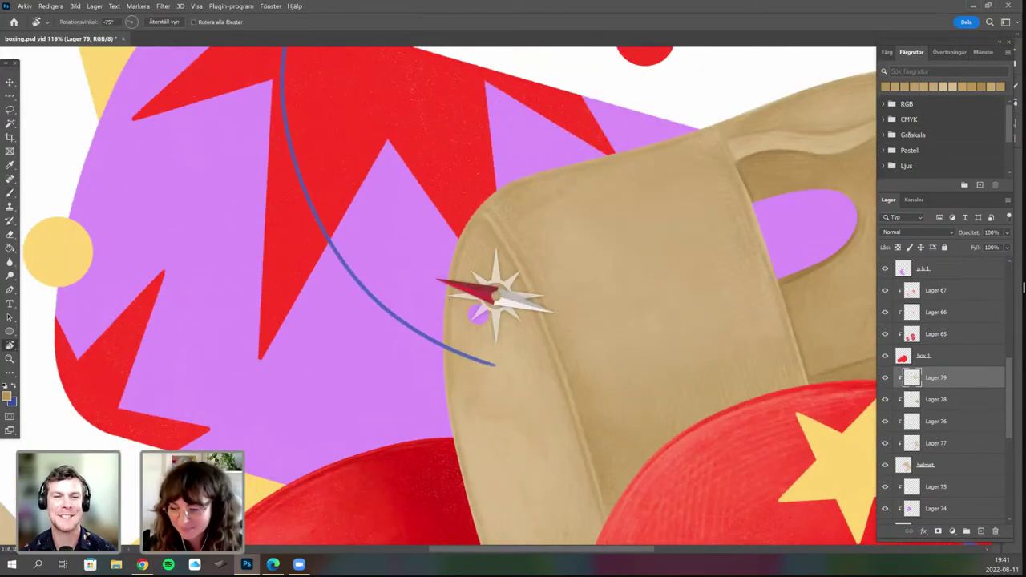
drag(479, 313, 483, 318)
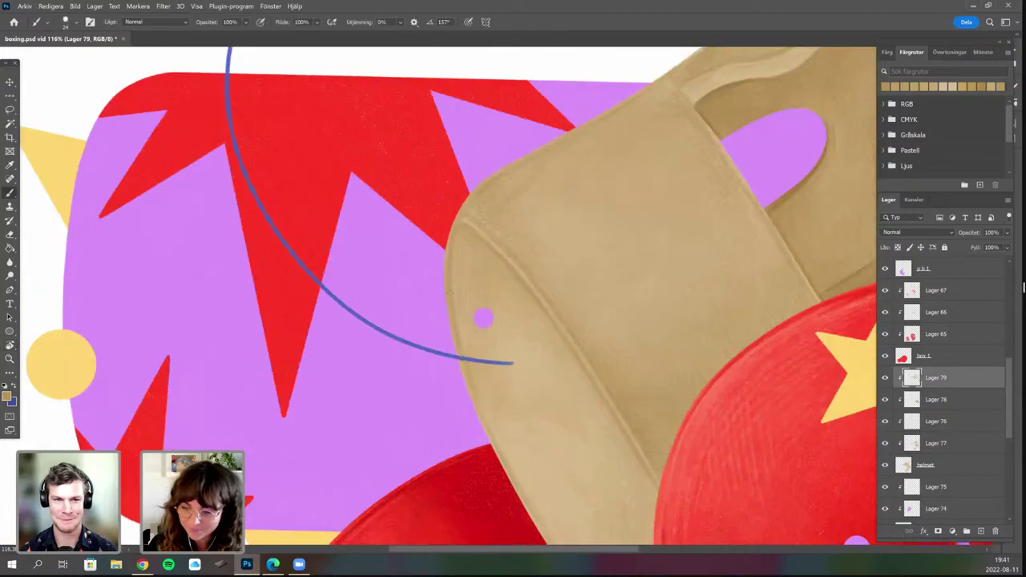
key(r)
drag(522, 410, 478, 413)
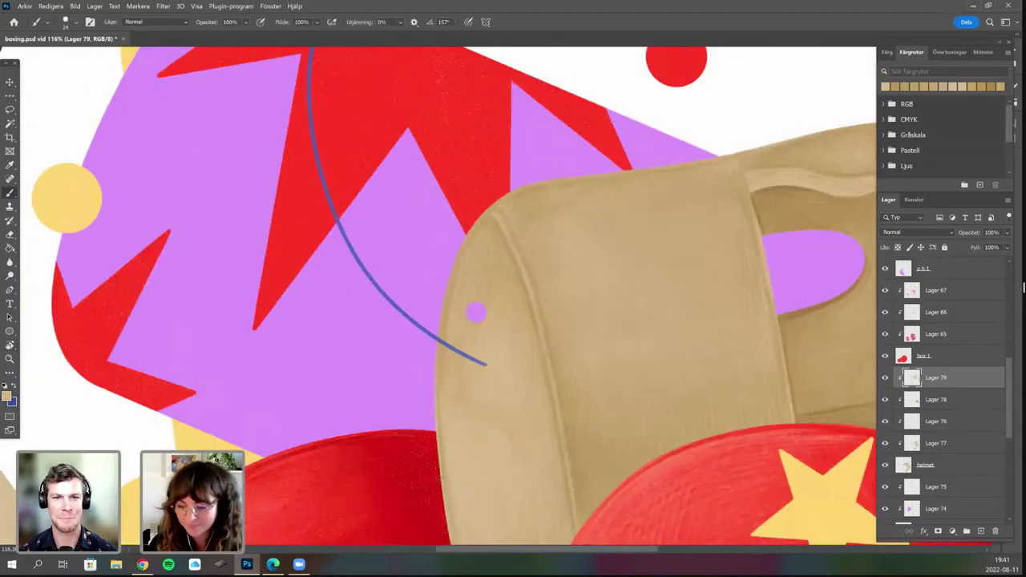
scroll(445, 295, down, 3)
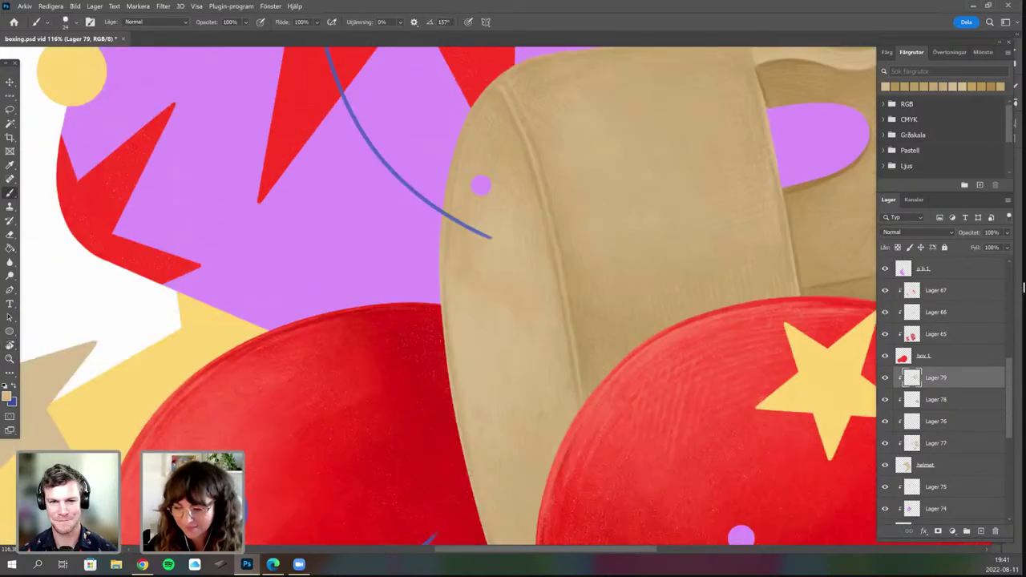
Choose a slightly lighter beige as the foreground colour for highlights on the helmet's front rim.
scroll(476, 469, down, 2)
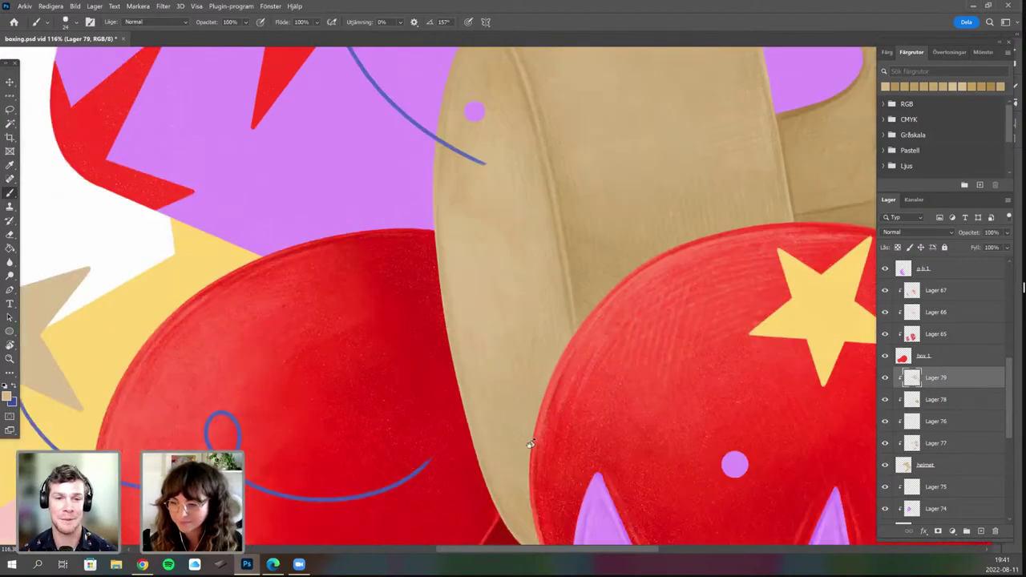
scroll(496, 295, down, 4)
key(r)
drag(399, 328, 395, 297)
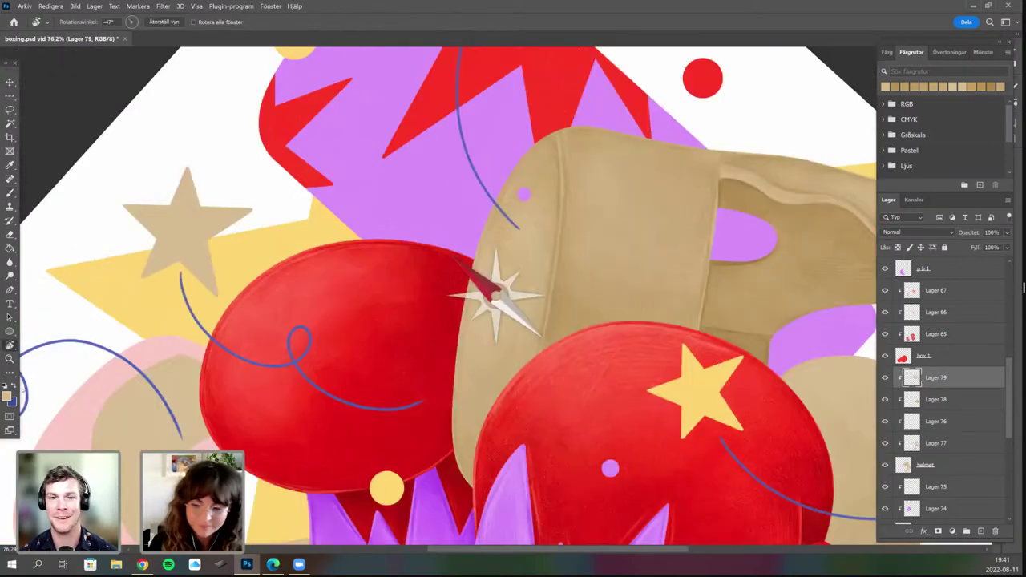
drag(167, 285, 177, 213)
click(6, 396)
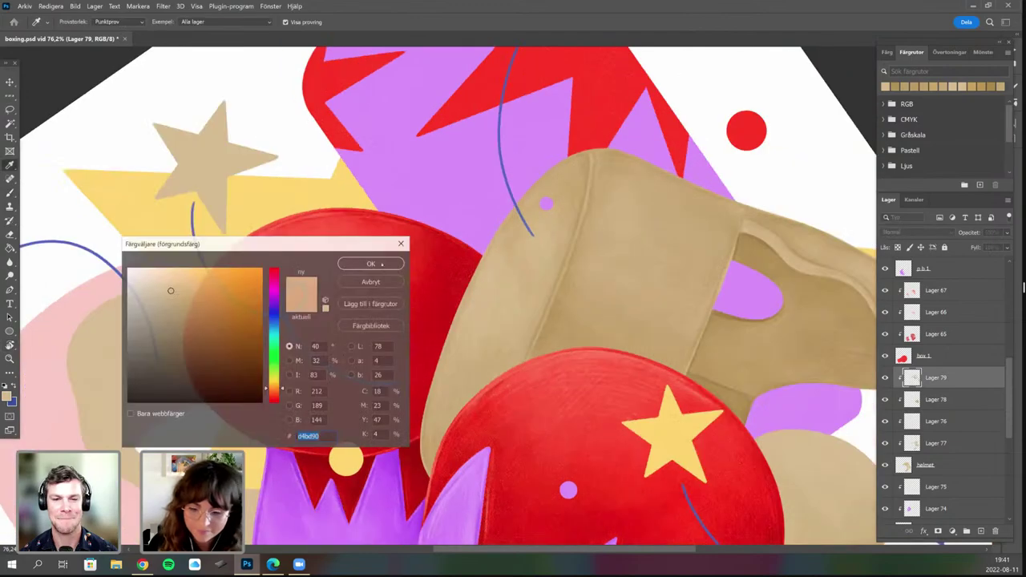
click(168, 284)
click(371, 264)
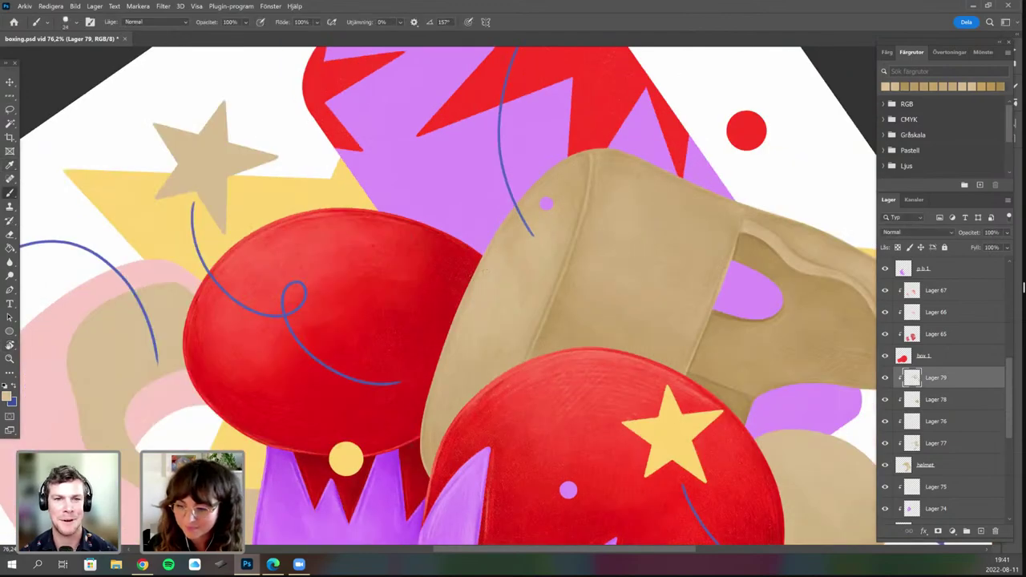
Paint fine light-beige strokes over the helmet's front rim between the two red gloves.
scroll(473, 281, up, 2)
scroll(495, 300, up, 1)
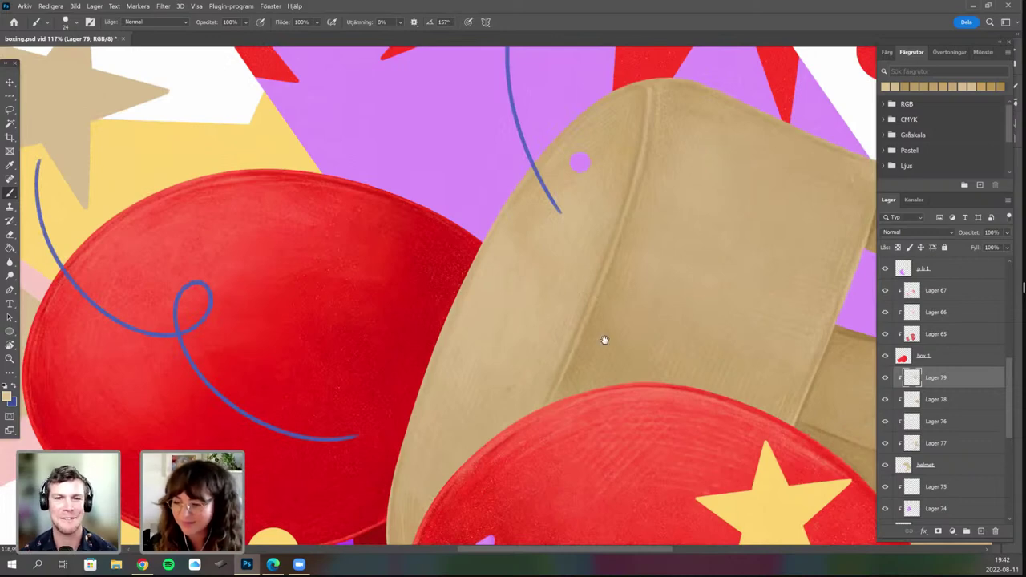
drag(605, 341, 626, 298)
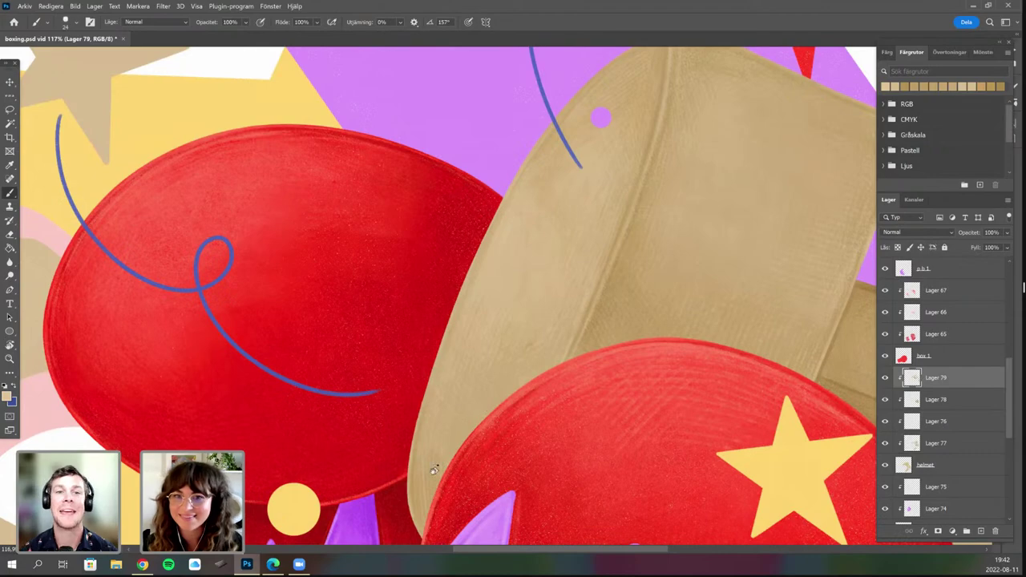
drag(704, 313, 633, 372)
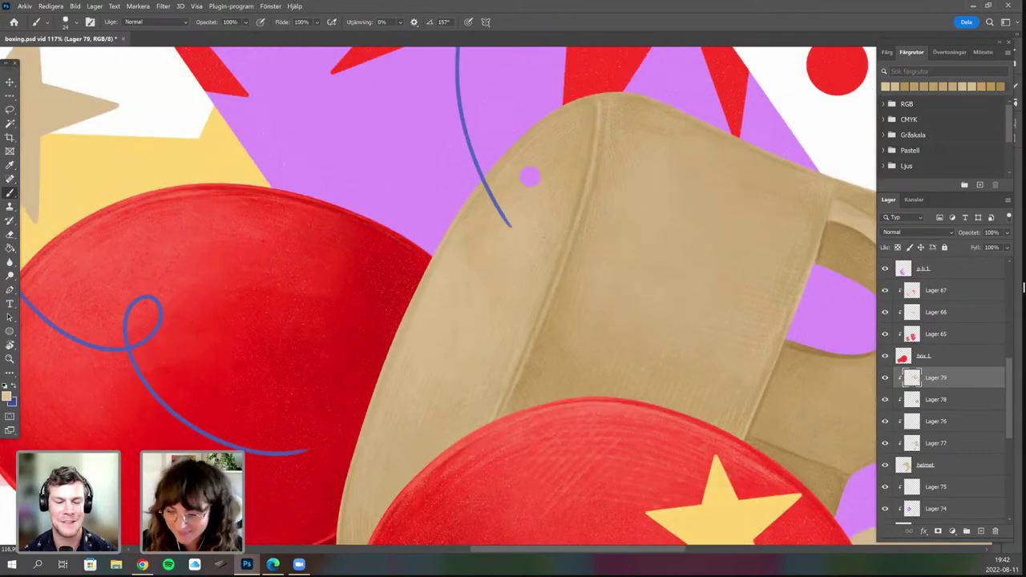
key(r)
drag(587, 331, 553, 237)
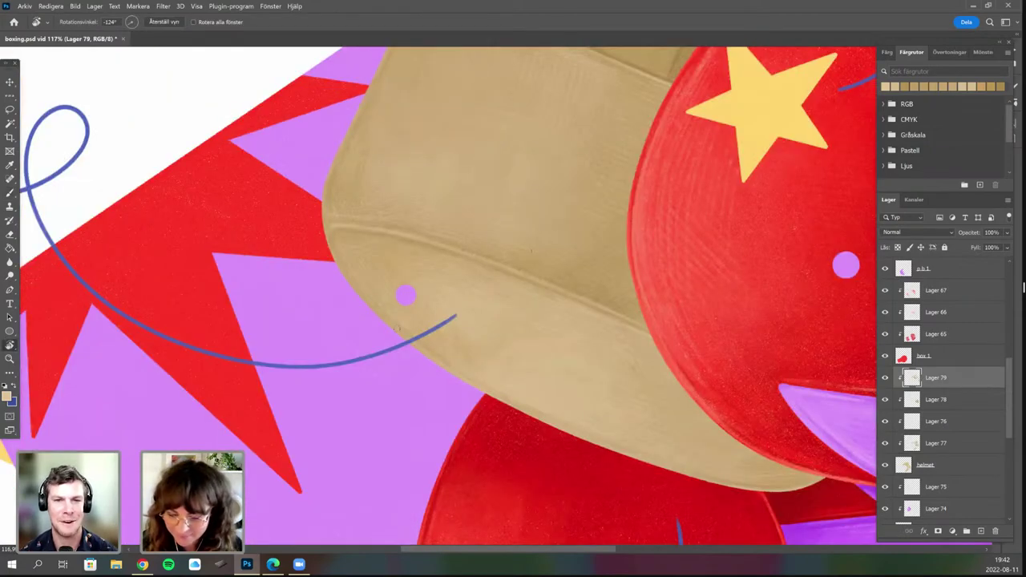
drag(397, 329, 460, 395)
key(b)
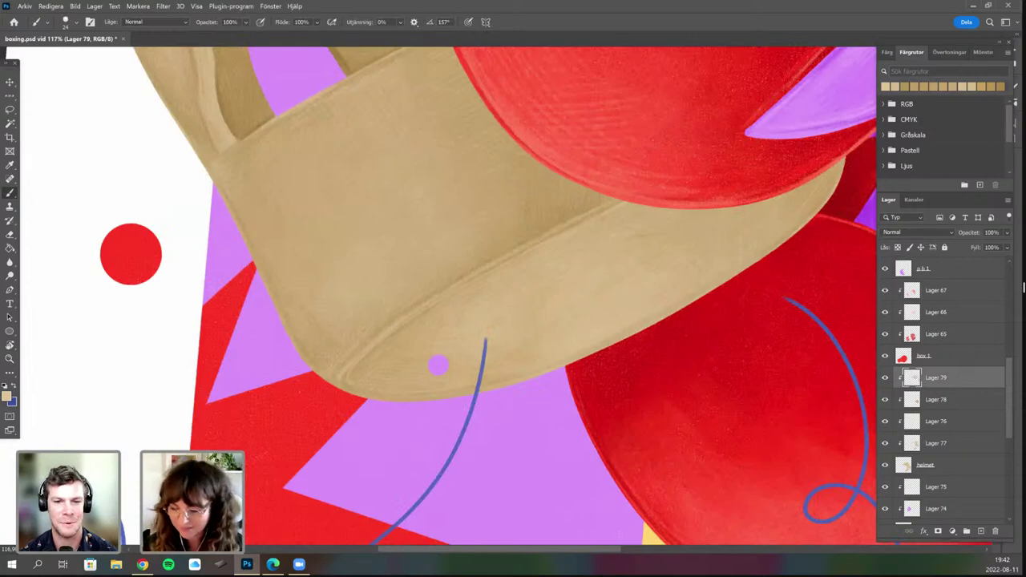
Extend the light strokes along the rim's seam and outer edge around the purple dot on the rotated canvas.
key(r)
drag(463, 469, 508, 469)
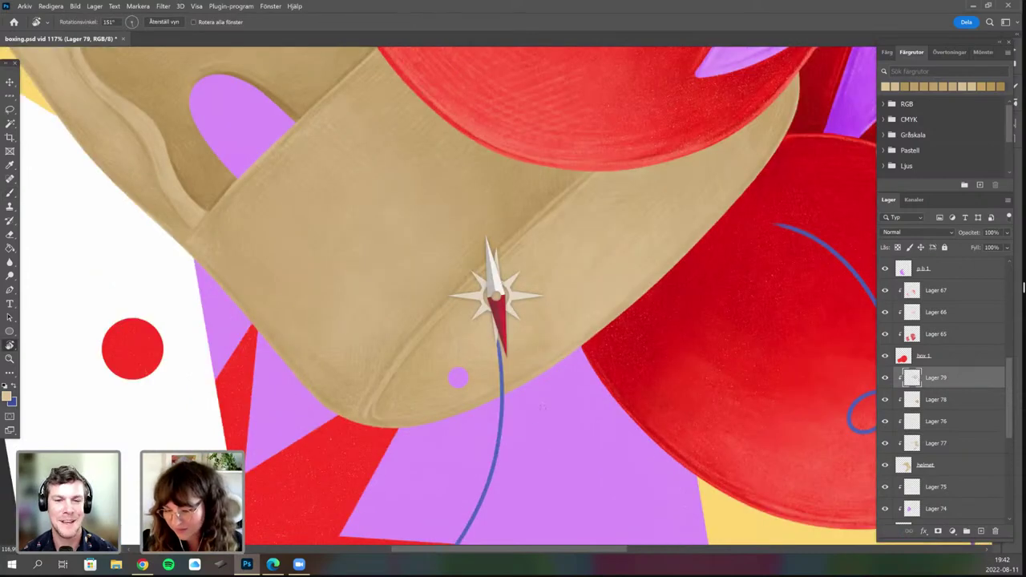
mouse_move(542, 407)
mouse_down()
mouse_move(605, 412)
mouse_move(629, 308)
mouse_up()
key(b)
key(r)
key(b)
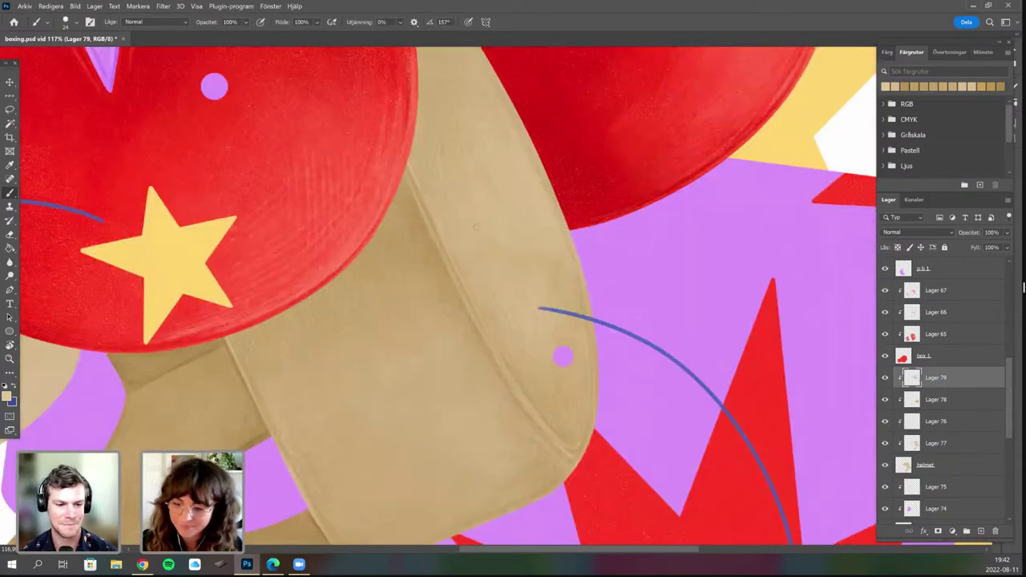
scroll(476, 226, up, 3)
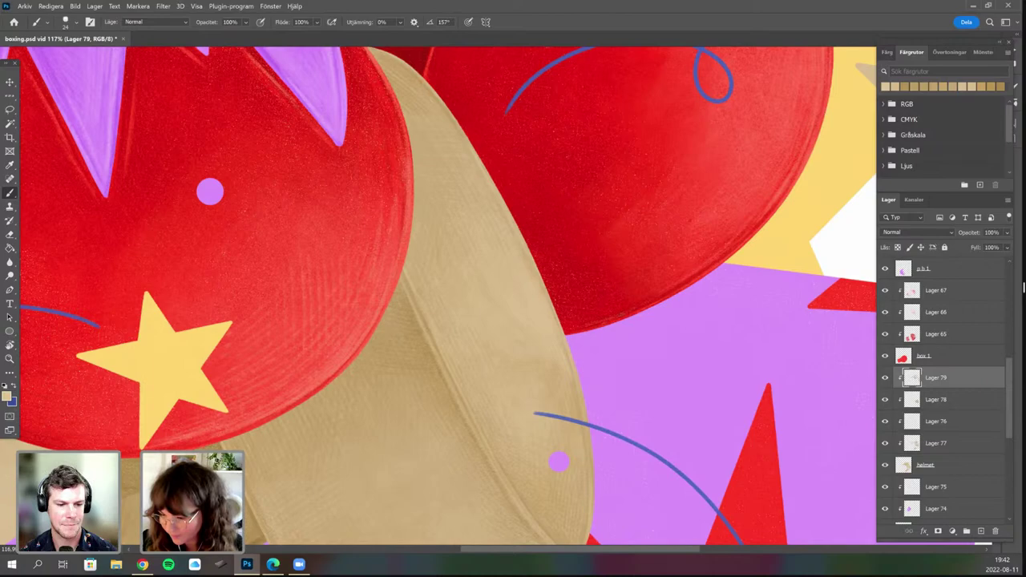
Refine the rim's outer edge beside the back glove with thin light-beige brush strokes.
scroll(448, 295, down, 3)
key(r)
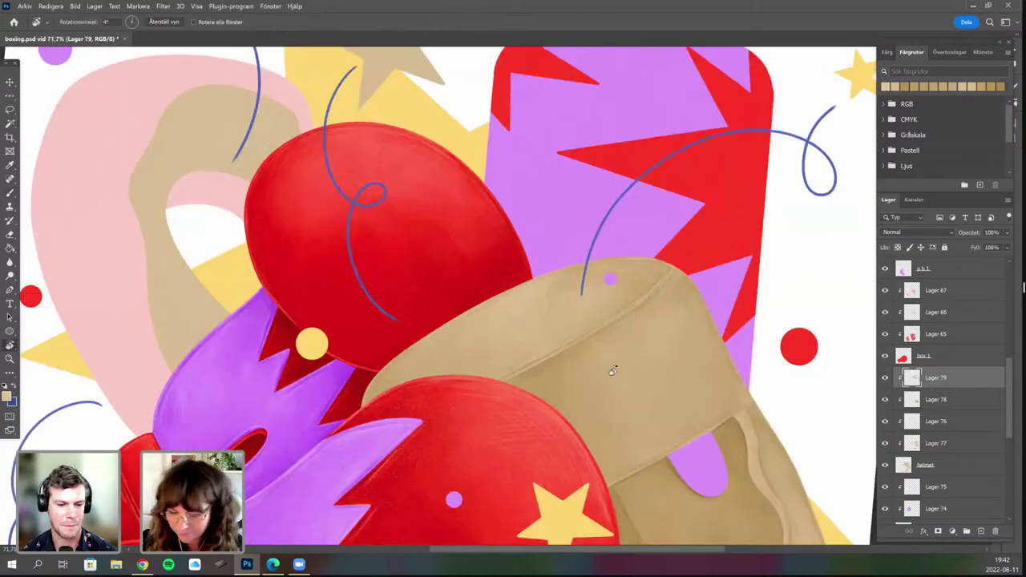
drag(522, 478, 542, 326)
scroll(572, 354, up, 2)
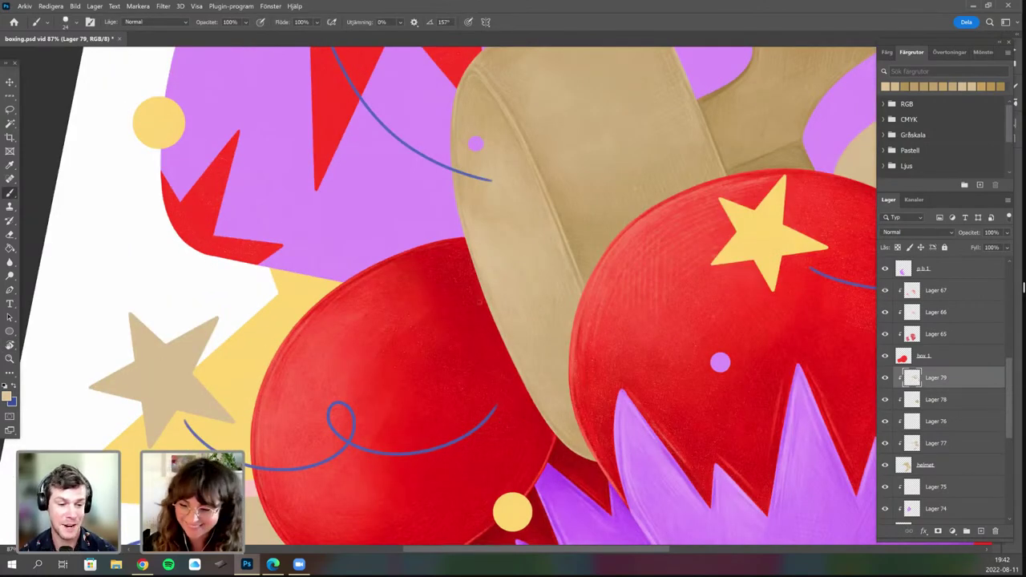
drag(464, 303, 458, 251)
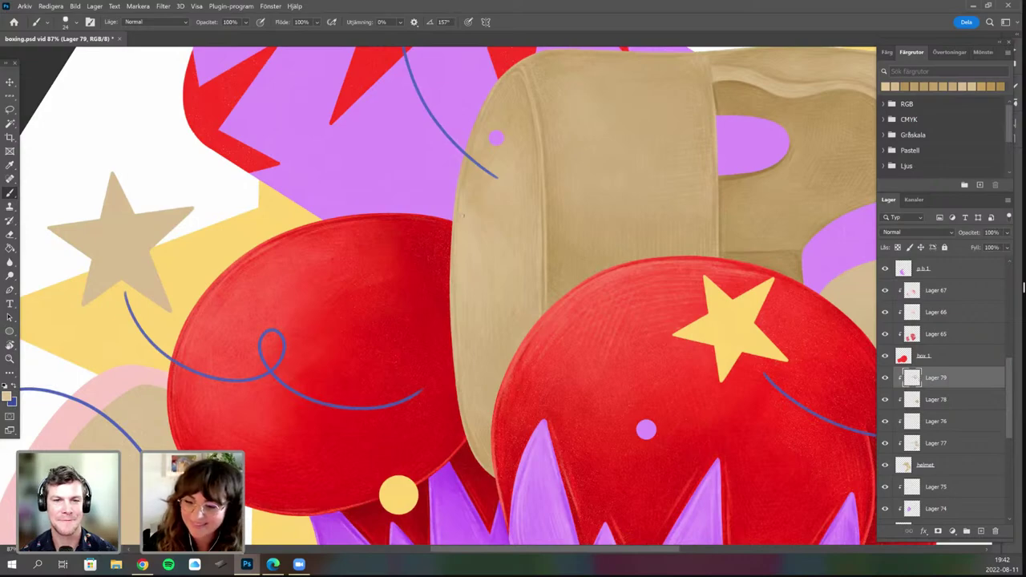
drag(457, 260, 417, 261)
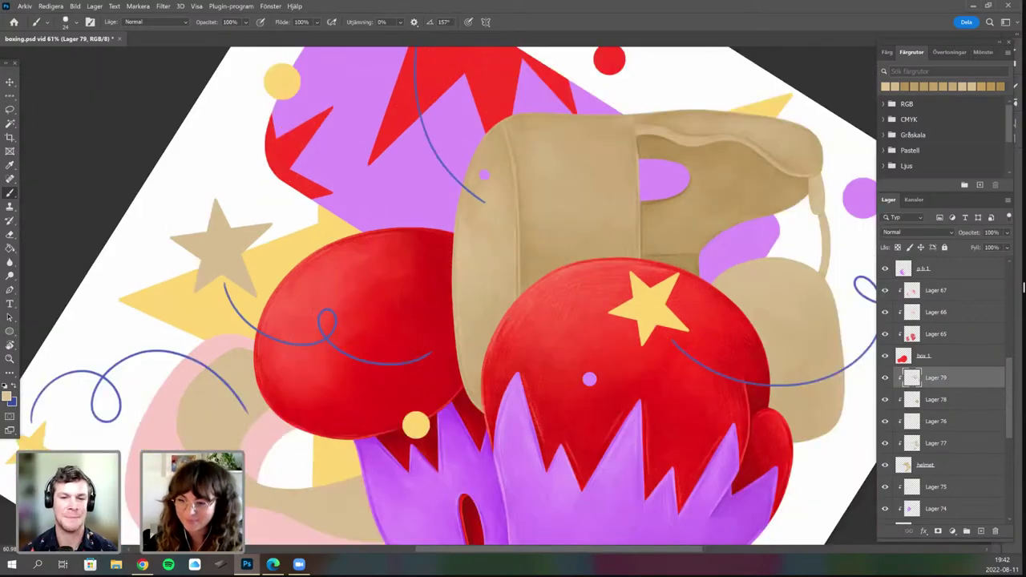
drag(483, 233, 524, 235)
scroll(522, 288, up, 3)
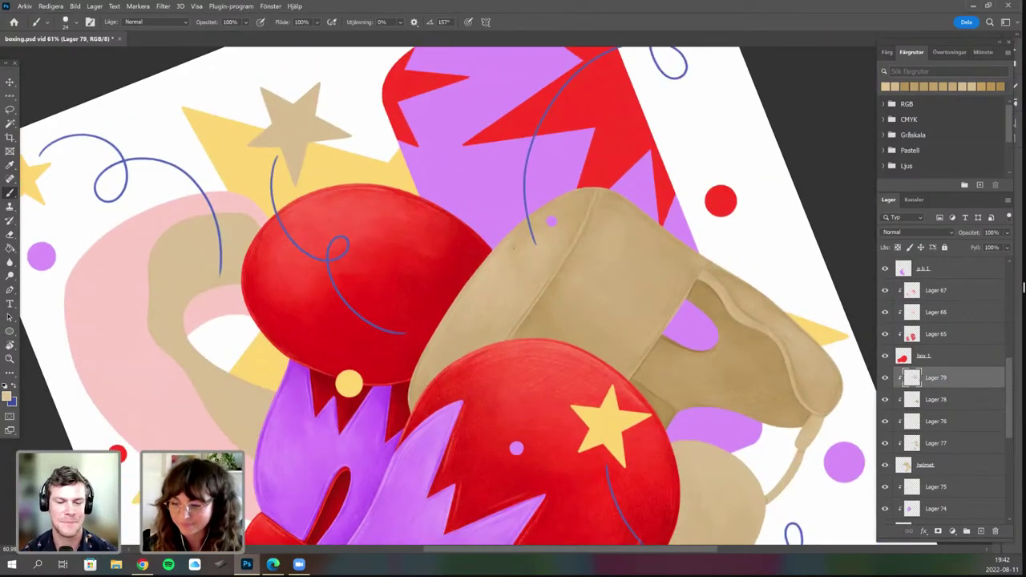
scroll(521, 303, up, 2)
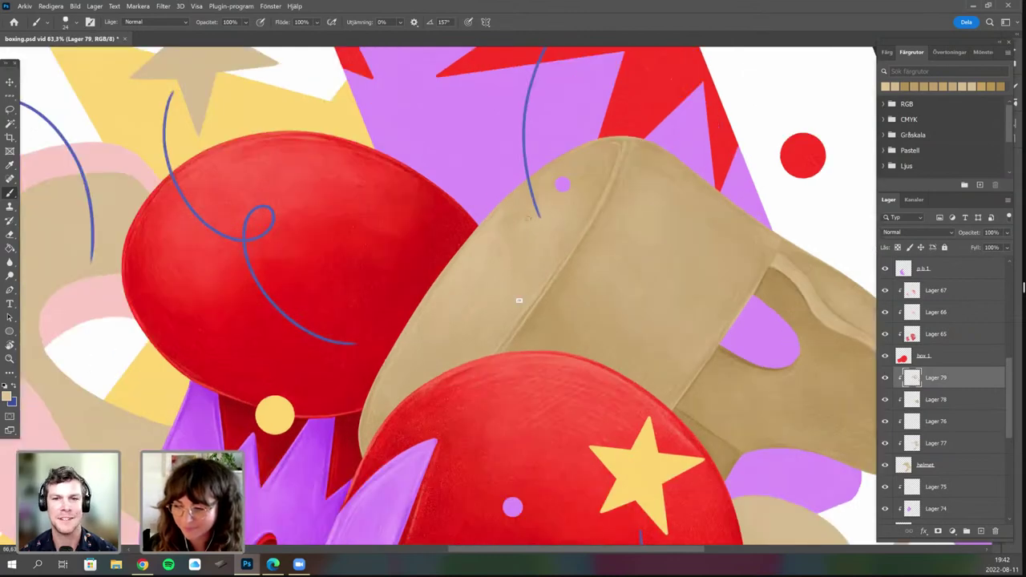
scroll(519, 300, up, 1)
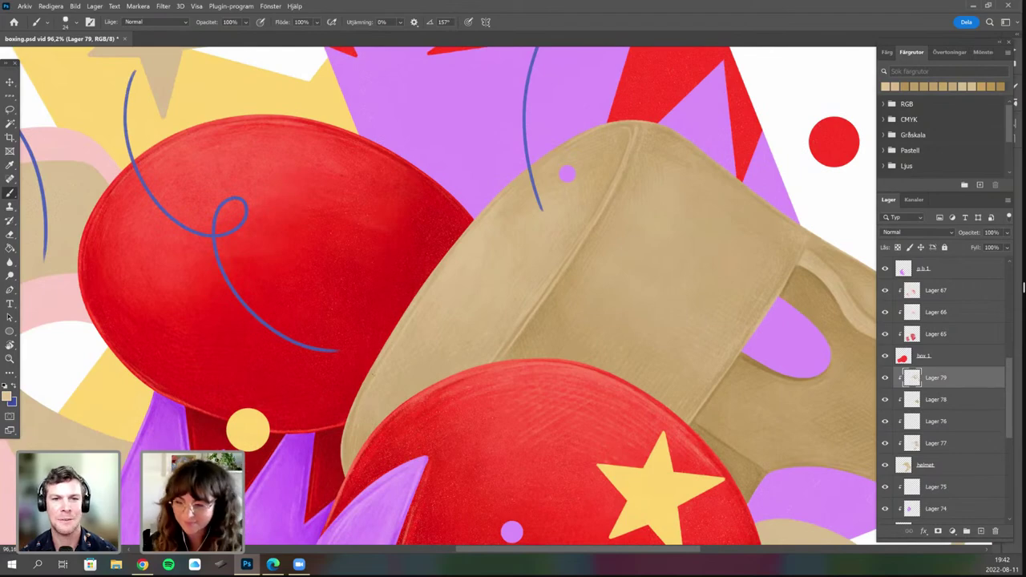
Sample a darker tan from the artwork as the foreground colour.
scroll(411, 463, down, 5)
key(r)
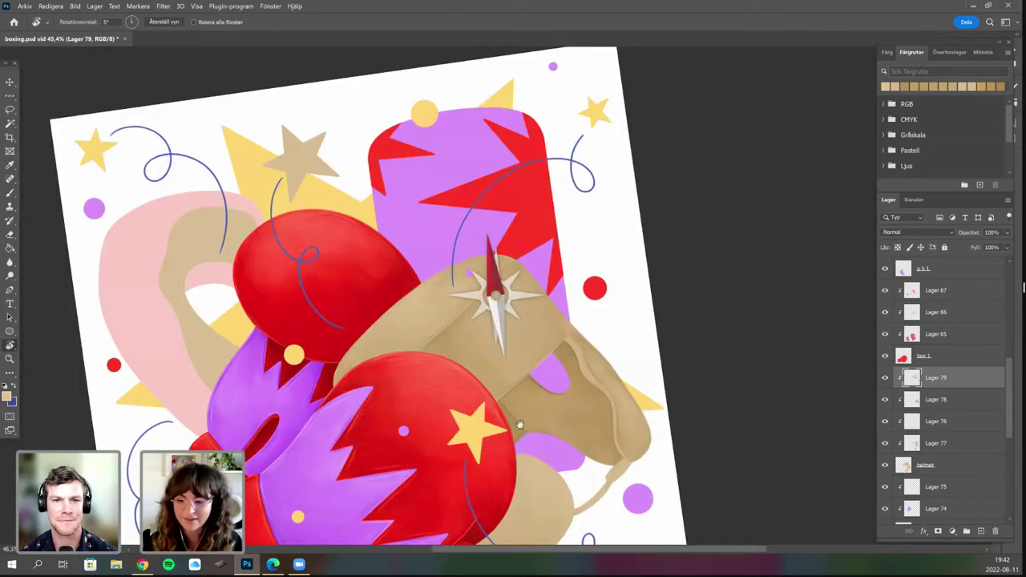
mouse_move(521, 425)
mouse_down()
mouse_move(486, 429)
mouse_move(546, 318)
mouse_up()
key(b)
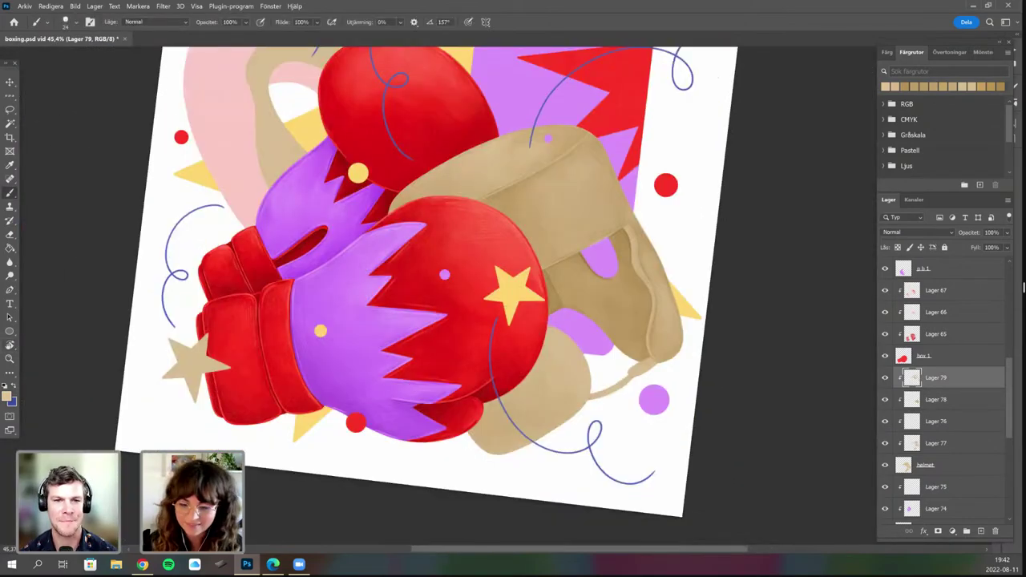
scroll(513, 346, up, 3)
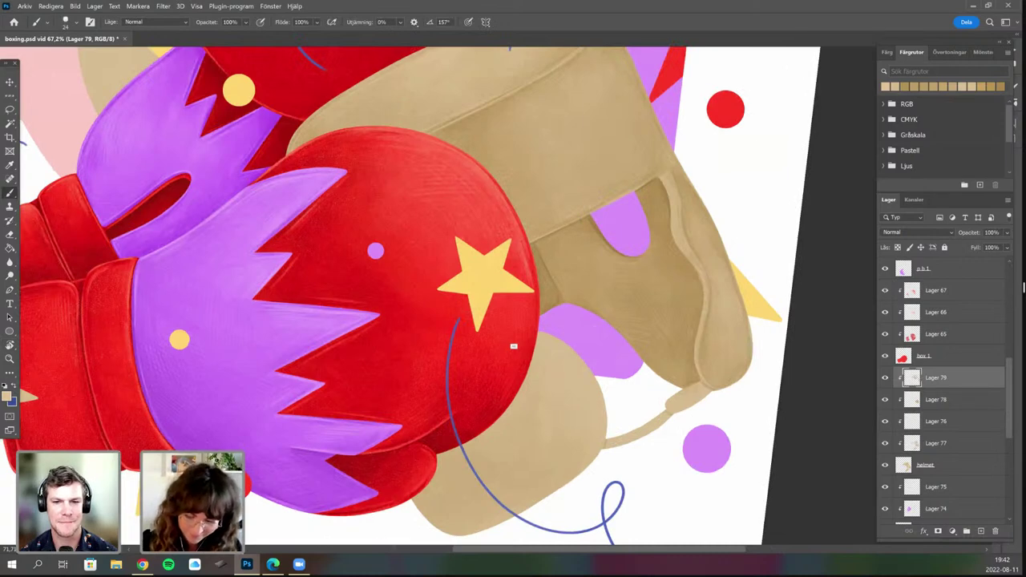
scroll(514, 347, up, 1)
alt+click(353, 382)
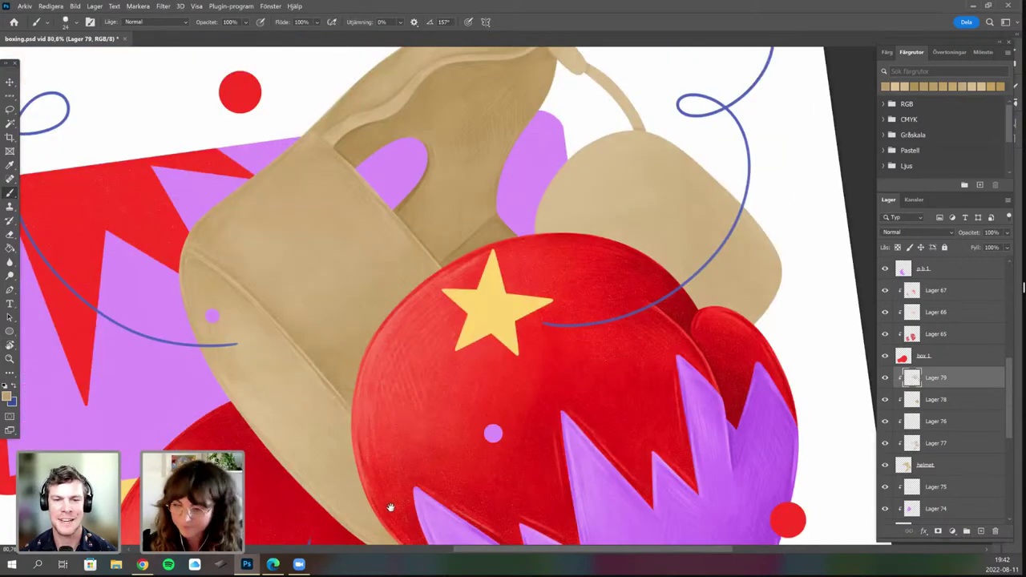
Set the brush size to 42 px for painting the rounded beige pad behind the front glove.
drag(735, 286, 604, 351)
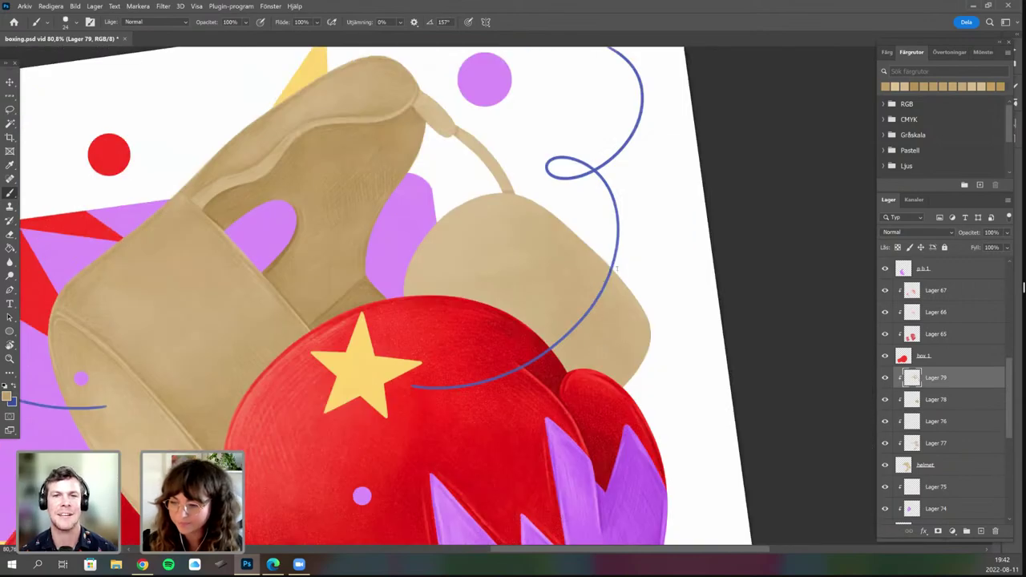
scroll(462, 353, up, 2)
right_click(513, 350)
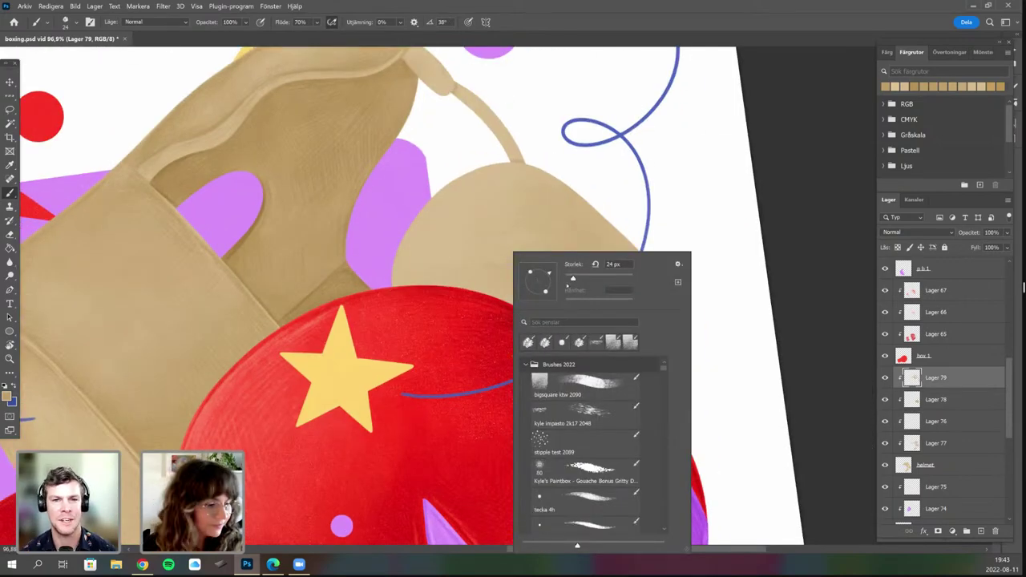
click(574, 264)
text(42)
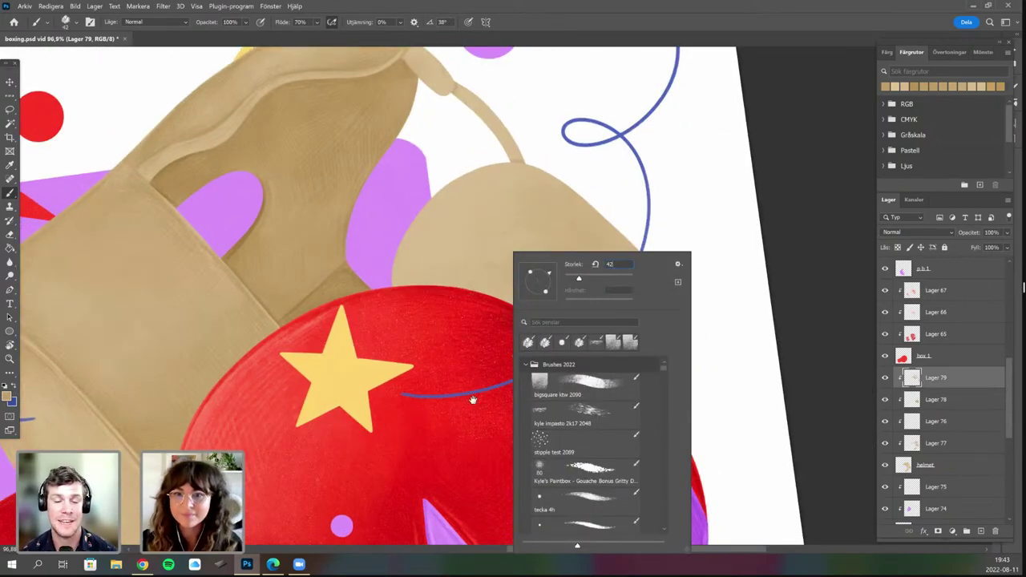
drag(450, 439, 406, 497)
key(r)
drag(43, 398, 249, 314)
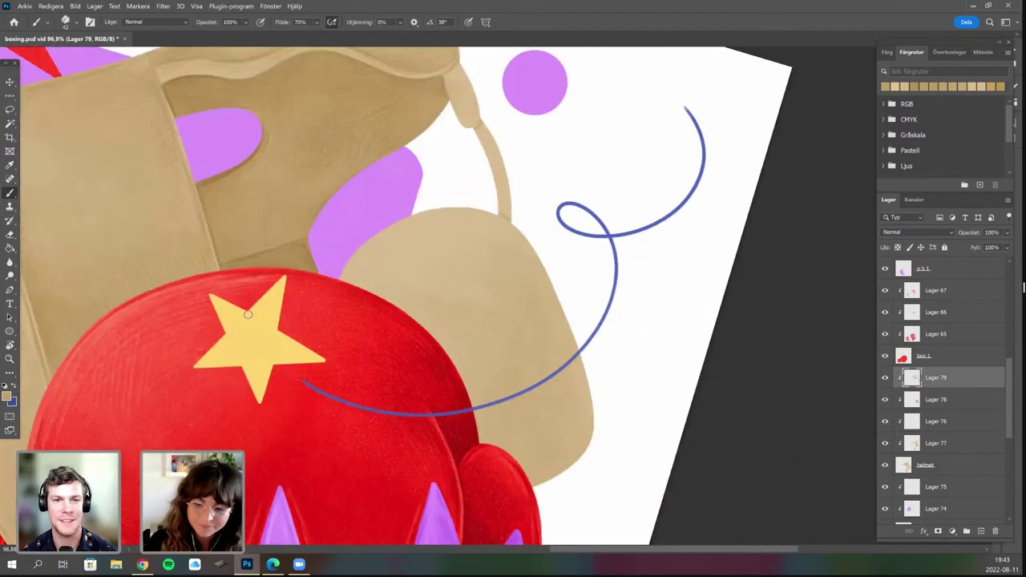
Set the foreground colour to #c7af7d and paint soft textured shading on the rounded beige pad behind the front glove.
key(n)
click(167, 290)
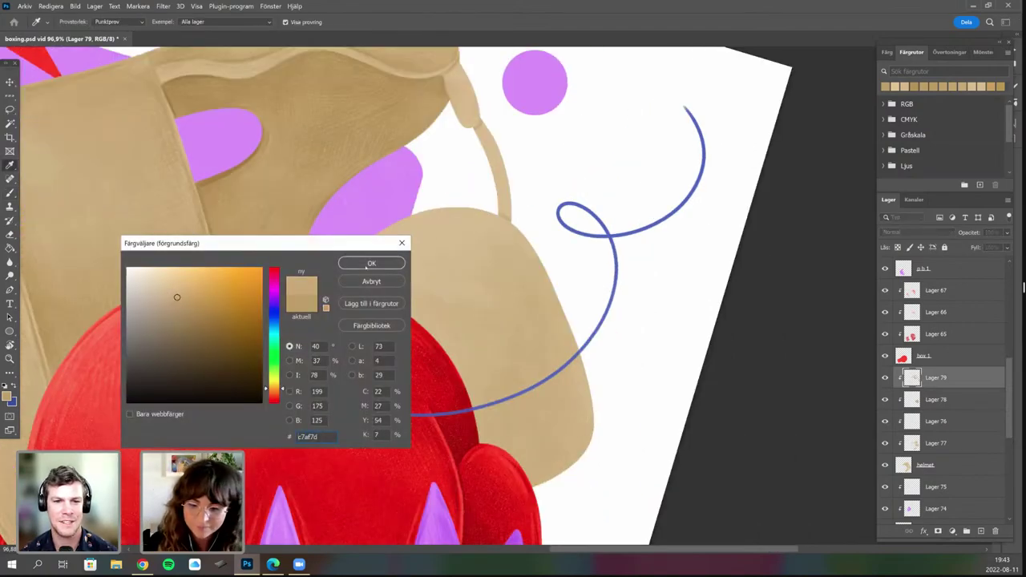
click(360, 264)
key(r)
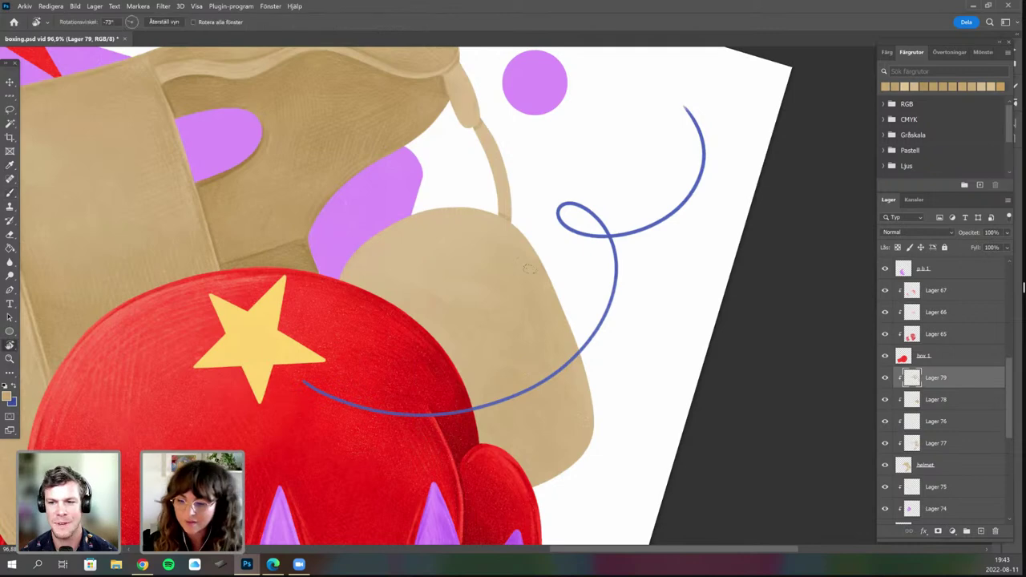
drag(546, 253, 561, 298)
key(b)
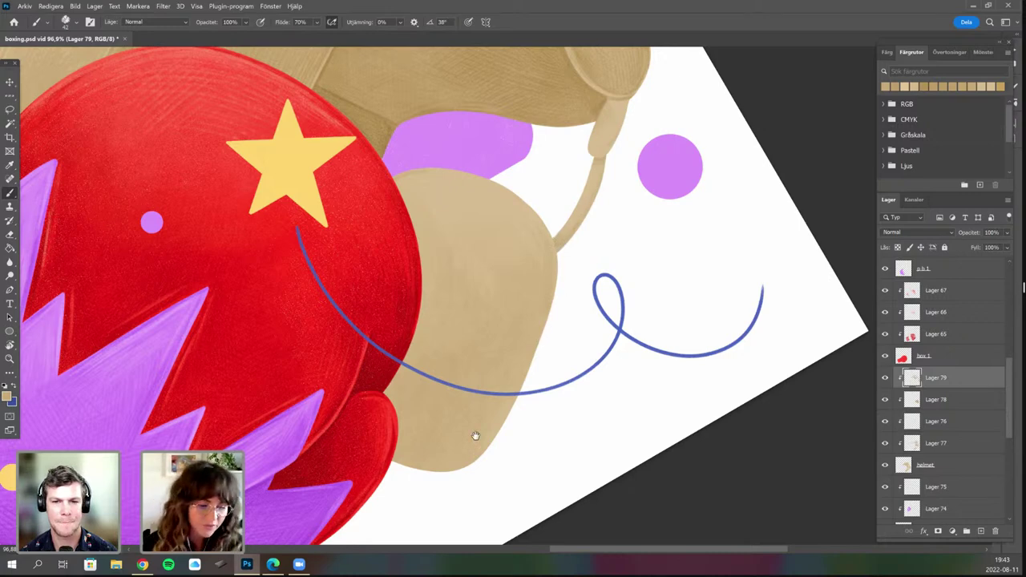
drag(518, 253, 458, 335)
mouse_move(457, 291)
mouse_down()
mouse_move(436, 322)
mouse_move(442, 288)
mouse_up()
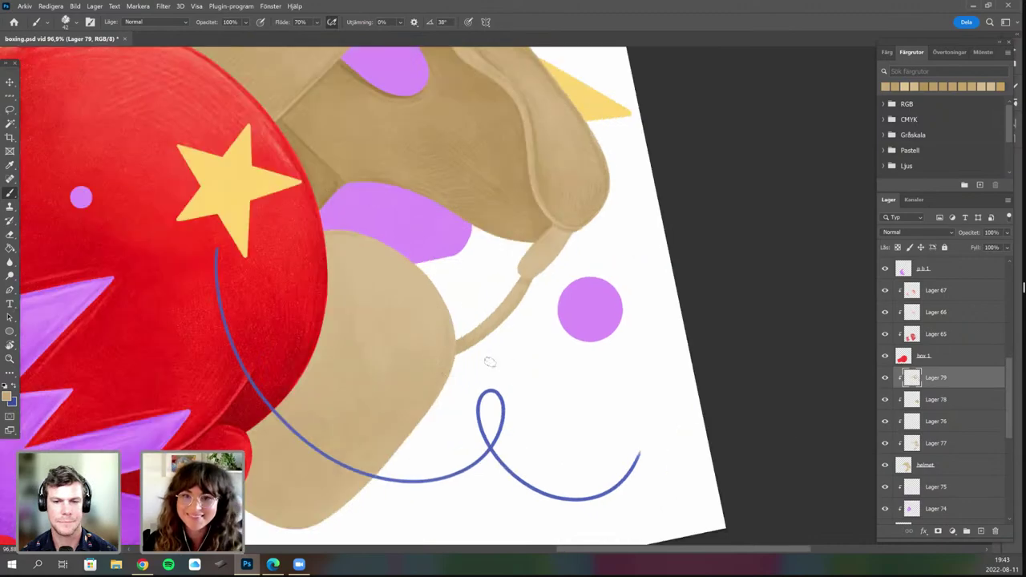
Continue the textured tan shading along the beige pad's edges near the strap, rotating the canvas to follow the curve.
key(r)
mouse_move(536, 410)
mouse_down()
mouse_move(602, 328)
mouse_move(429, 406)
mouse_move(494, 407)
mouse_up()
key(b)
mouse_move(595, 287)
mouse_down()
mouse_move(629, 171)
mouse_move(560, 203)
mouse_up()
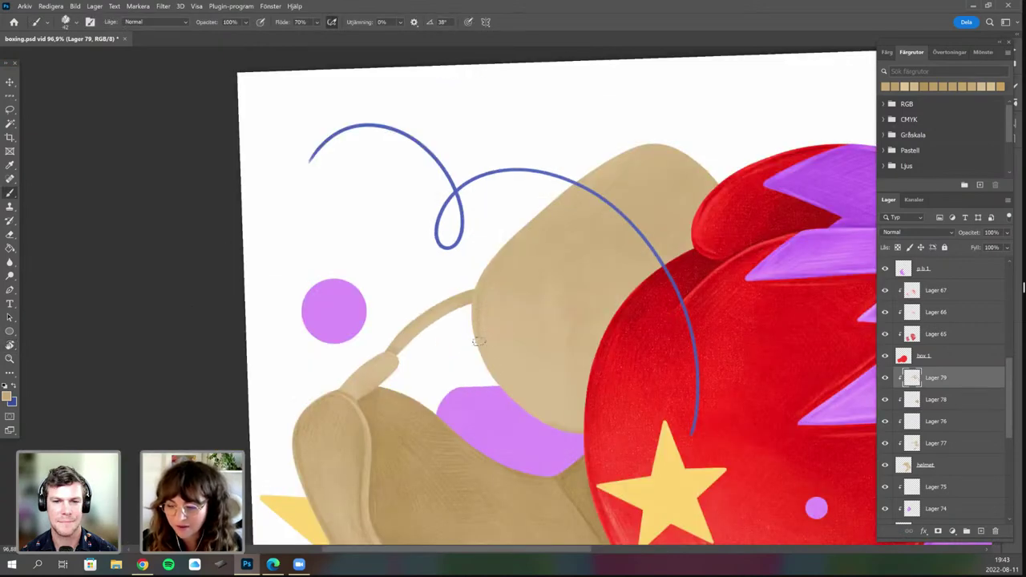
key(r)
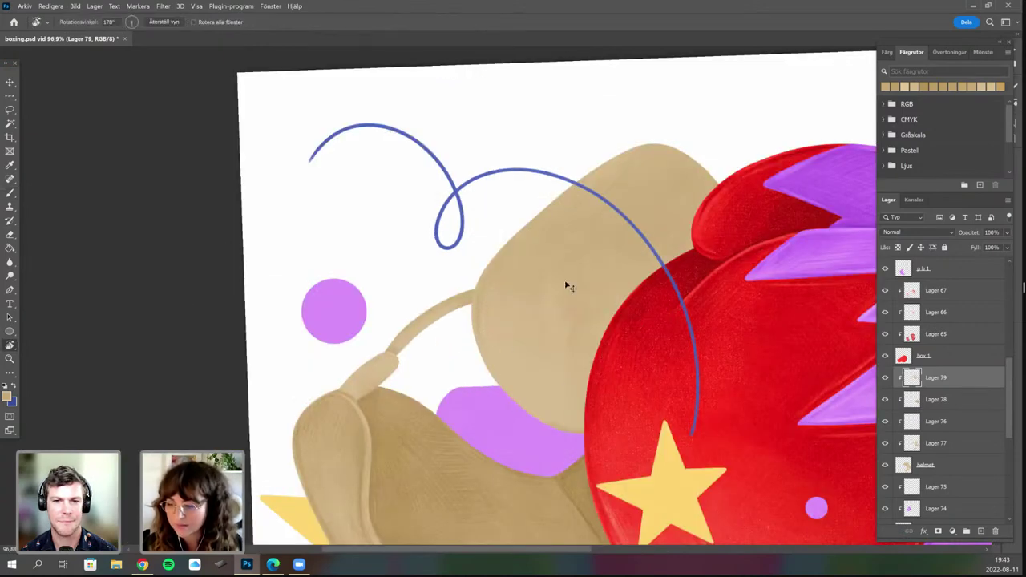
mouse_move(566, 284)
mouse_down()
mouse_move(501, 220)
mouse_move(470, 224)
mouse_up()
key(b)
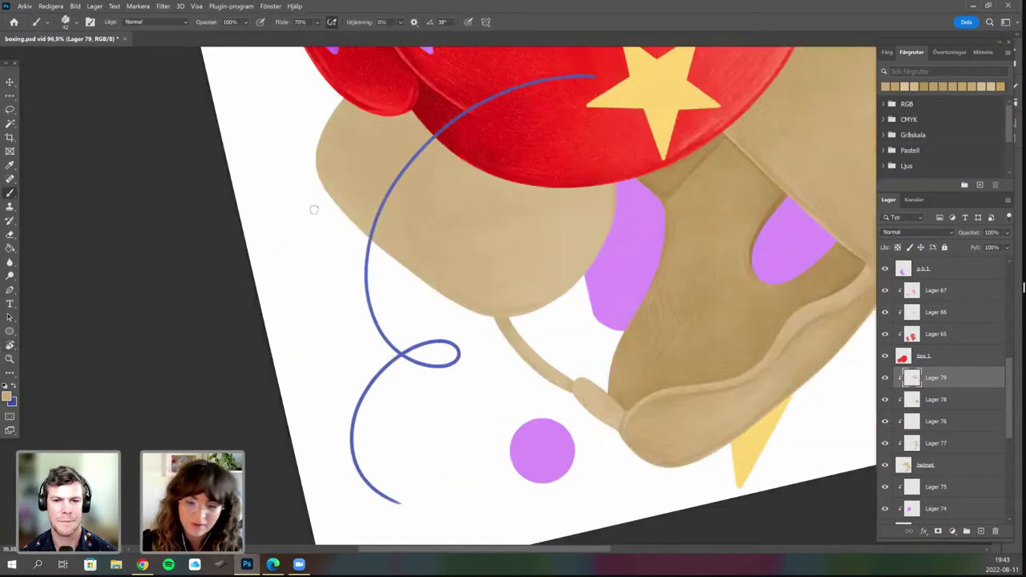
Set the foreground colour to #c1a772 and paint soft textured shading along the outer edge of the beige pad.
click(8, 395)
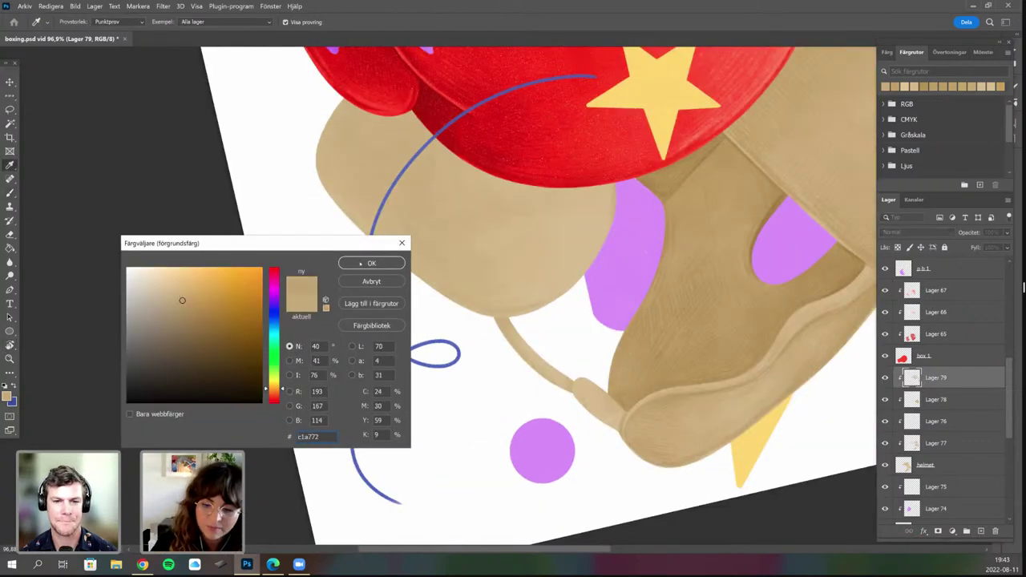
click(357, 263)
scroll(312, 337, up, 1)
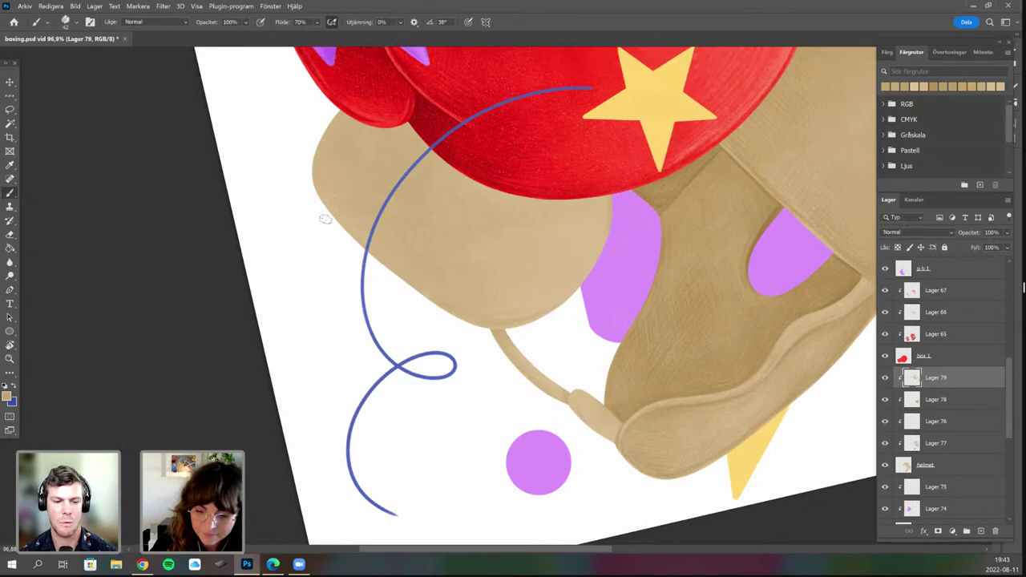
scroll(327, 219, up, 5)
key(r)
mouse_move(437, 433)
mouse_down()
mouse_move(457, 420)
mouse_move(557, 236)
mouse_move(551, 255)
mouse_up()
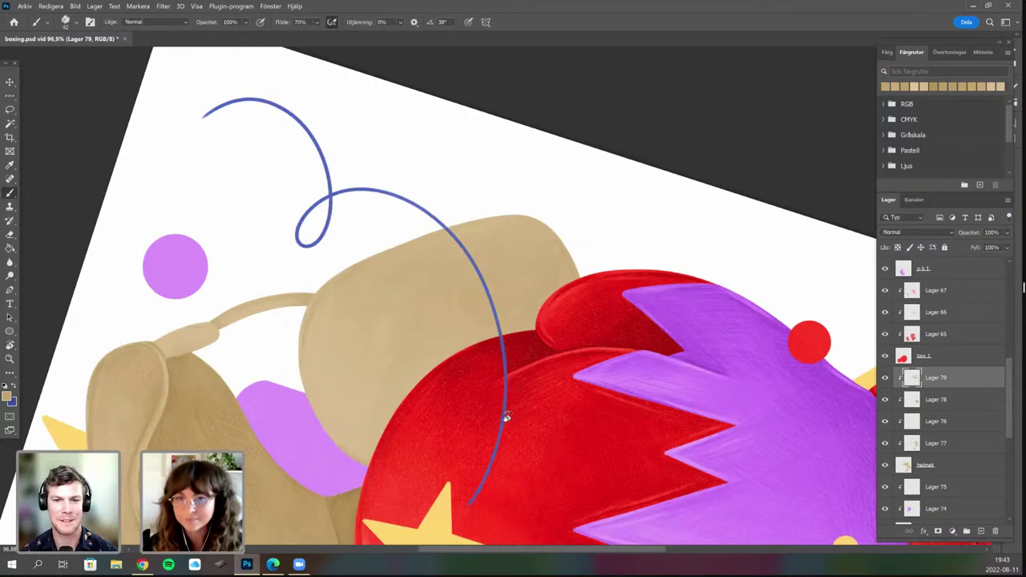
key(r)
mouse_move(504, 287)
mouse_down()
mouse_move(489, 281)
mouse_move(504, 277)
mouse_up()
key(b)
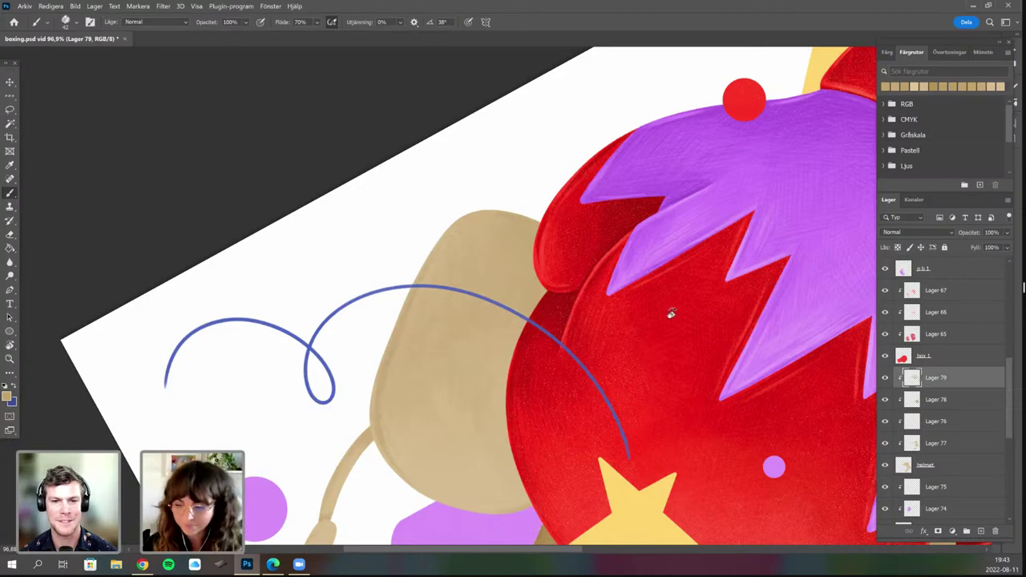
Continue the textured tan shading down the pad's long outer edge to its rounded end beside the red glove's thumb.
key(r)
mouse_move(425, 258)
mouse_down()
mouse_move(416, 284)
mouse_move(417, 445)
mouse_up()
key(r)
drag(562, 331, 507, 382)
key(r)
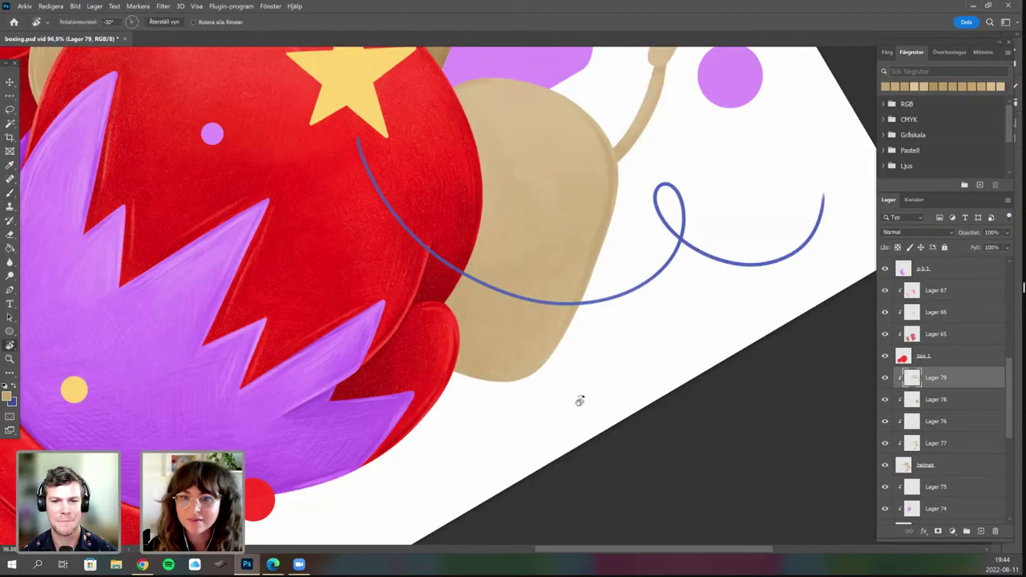
drag(576, 319, 567, 268)
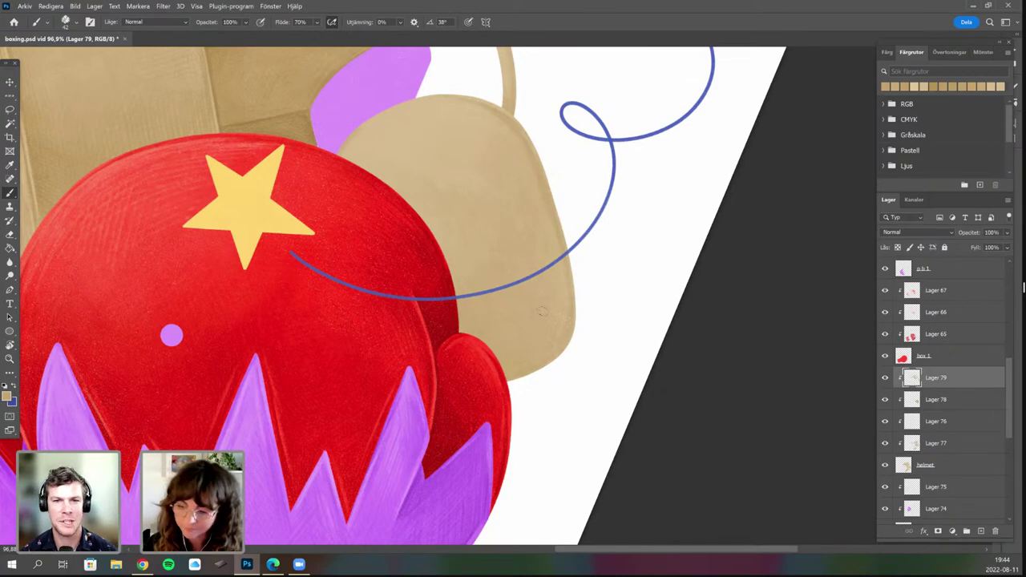
key(r)
drag(531, 375, 501, 384)
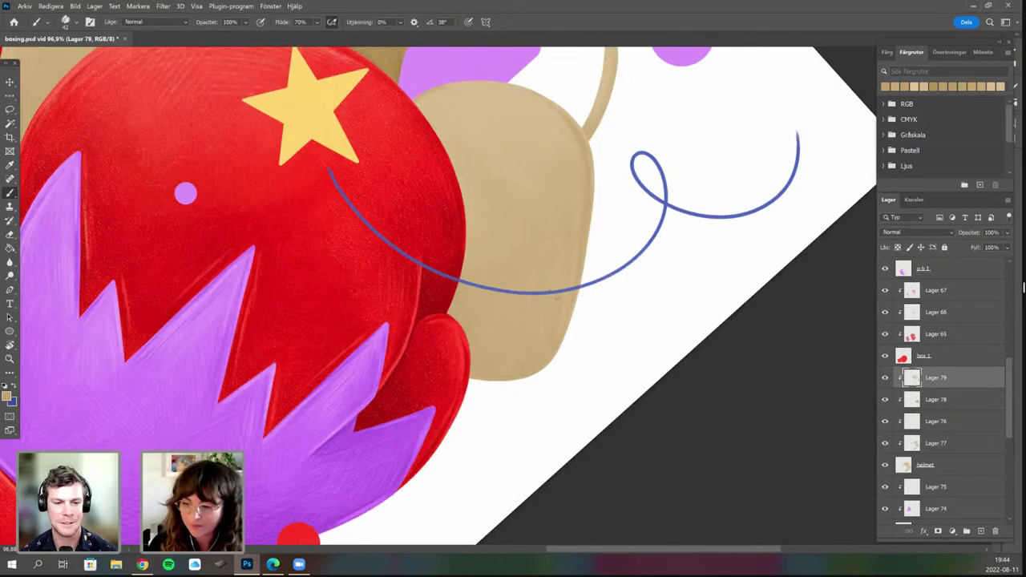
key(r)
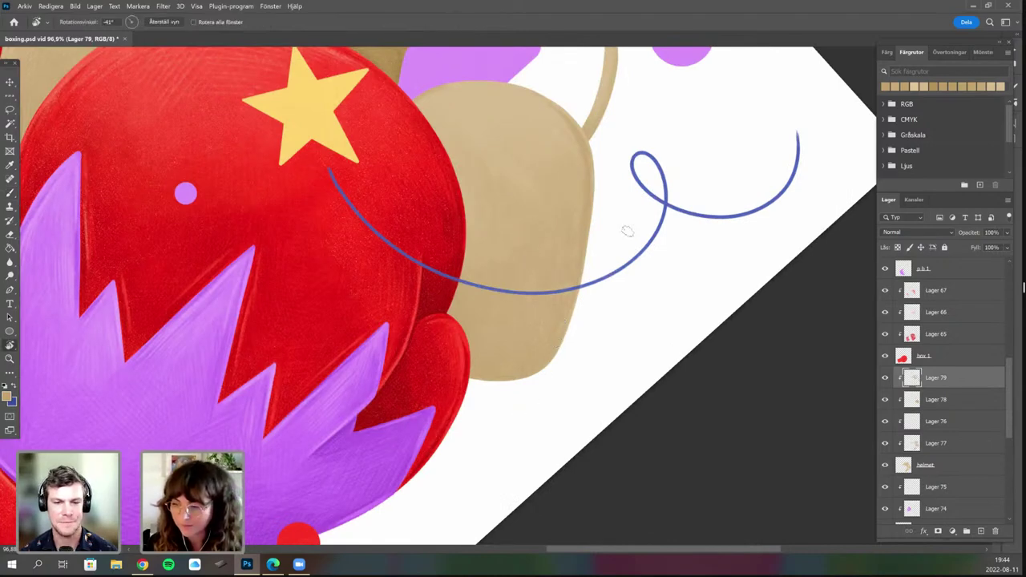
mouse_move(626, 230)
mouse_down()
mouse_move(590, 301)
mouse_move(640, 251)
mouse_up()
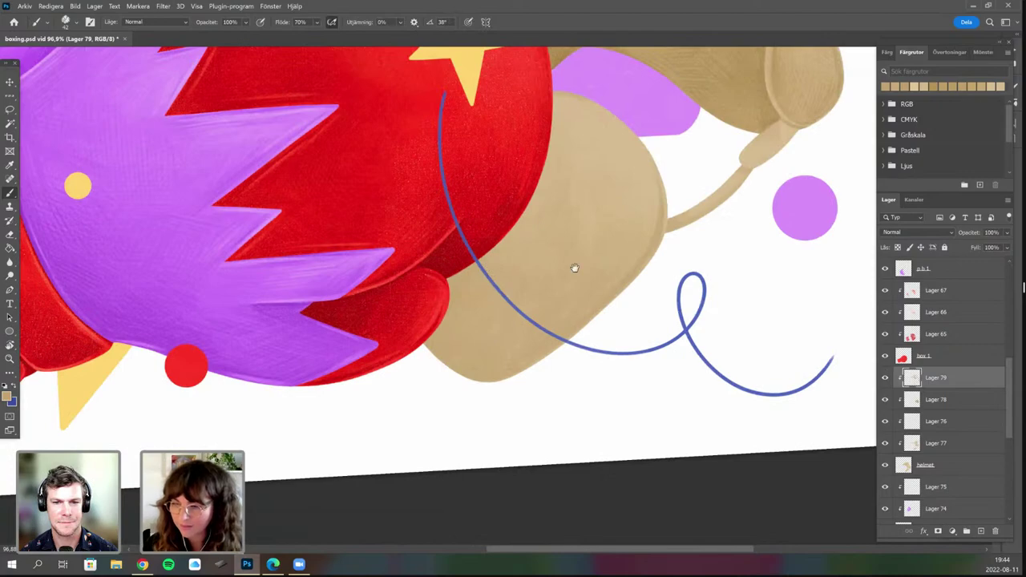
Switch to another recently used brush preset and set its size to 29 px for drawing the pad's edge details.
key(space)
drag(604, 210, 516, 304)
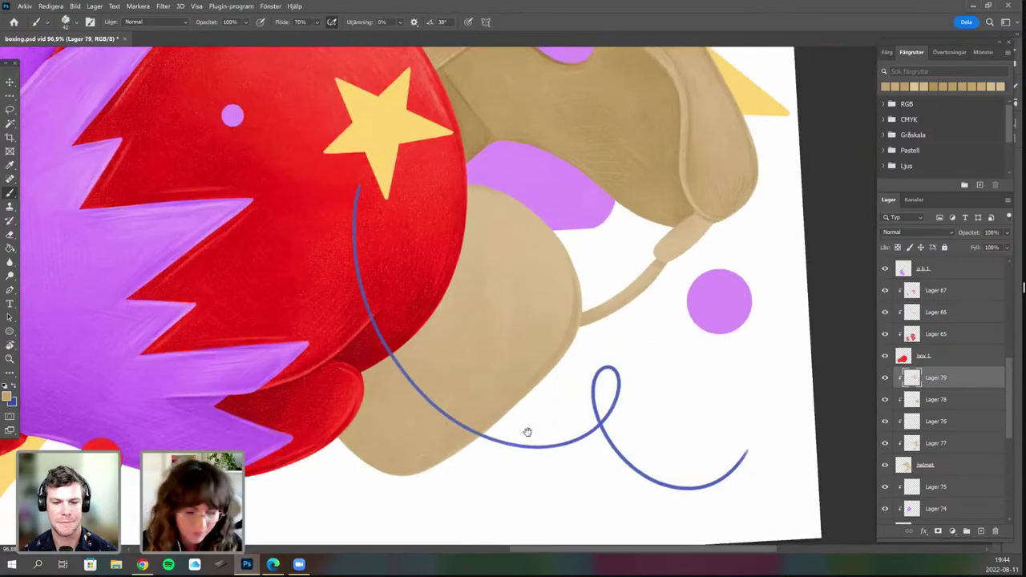
key(r)
mouse_move(529, 433)
mouse_down()
mouse_move(470, 474)
mouse_move(466, 212)
mouse_move(472, 282)
mouse_up()
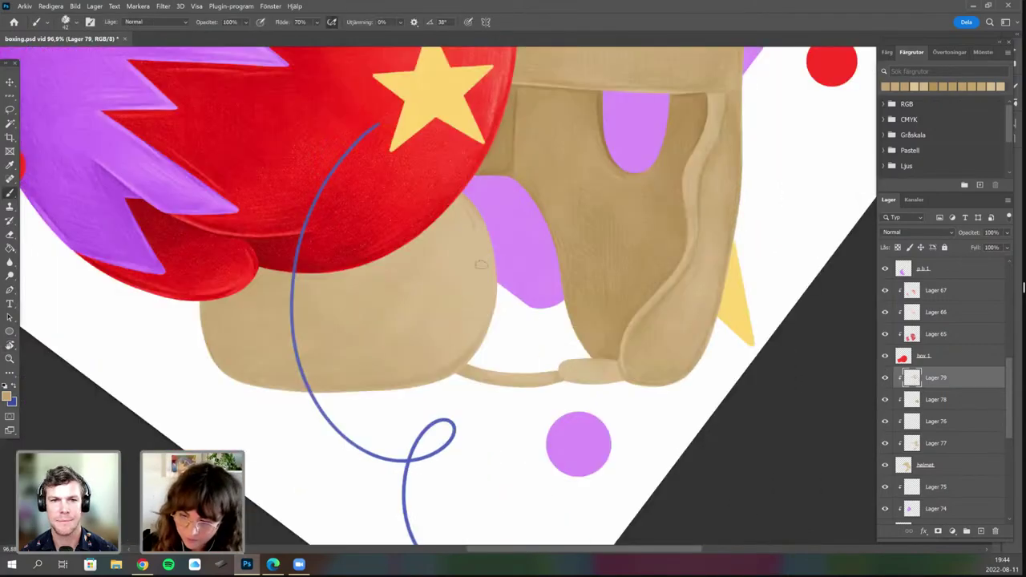
right_click(479, 273)
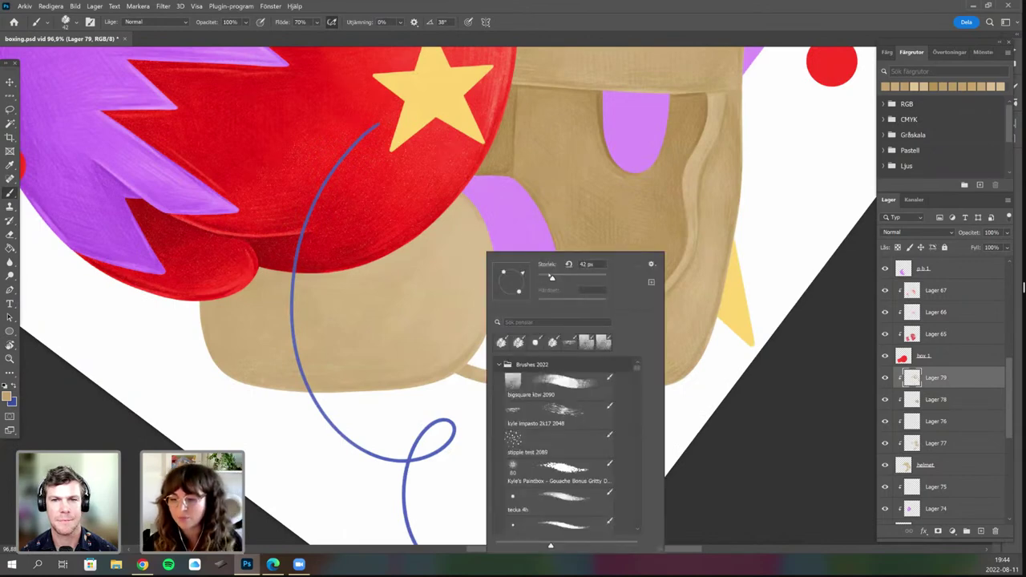
click(536, 343)
drag(552, 278, 548, 278)
click(382, 355)
Draw a thin darker contour just inside the pad's edge, from the strap to the red glove, to define a side rim.
key(r)
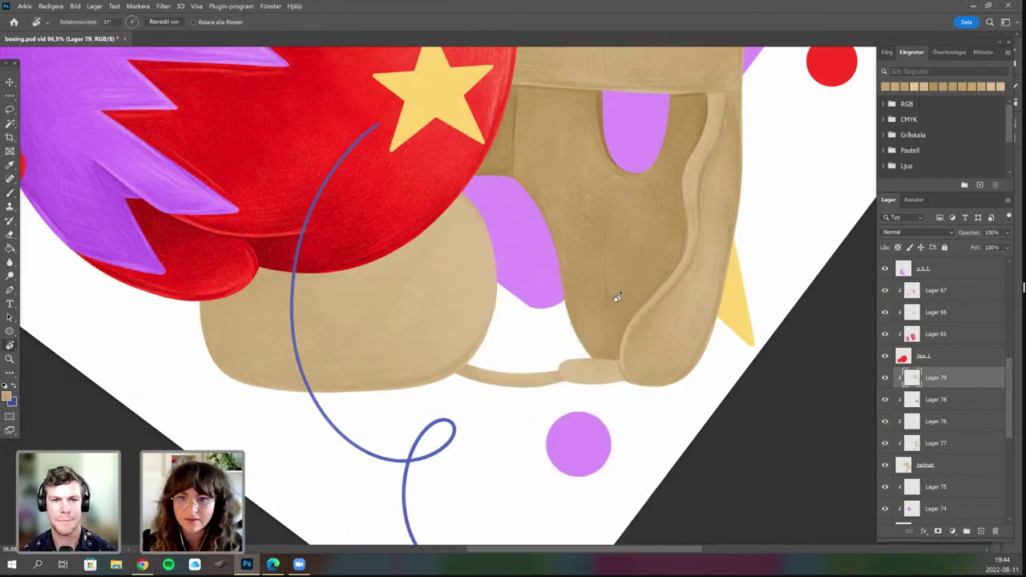
mouse_move(614, 294)
mouse_down()
mouse_move(605, 266)
mouse_move(571, 270)
mouse_move(566, 238)
mouse_up()
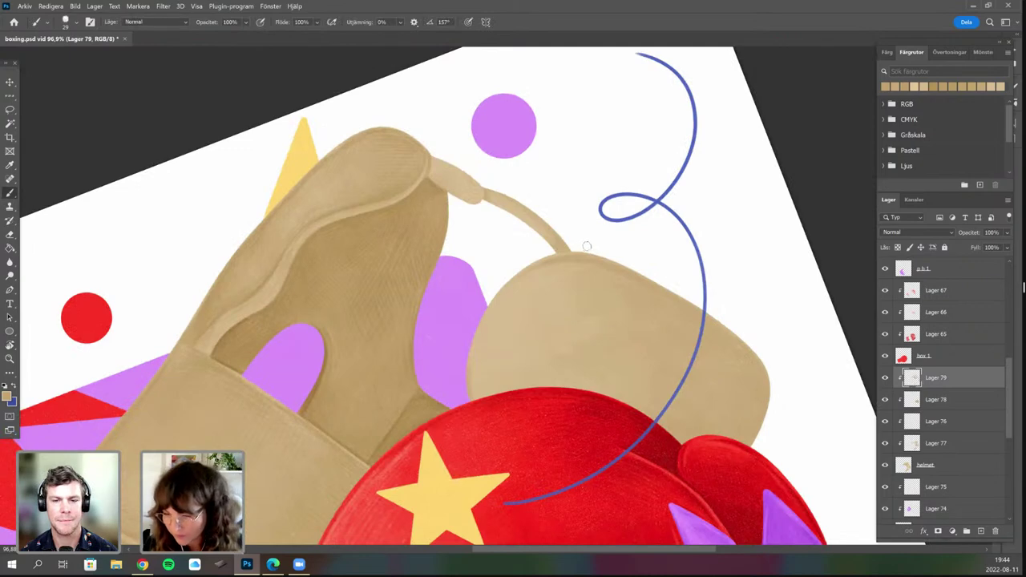
scroll(566, 238, up, 2)
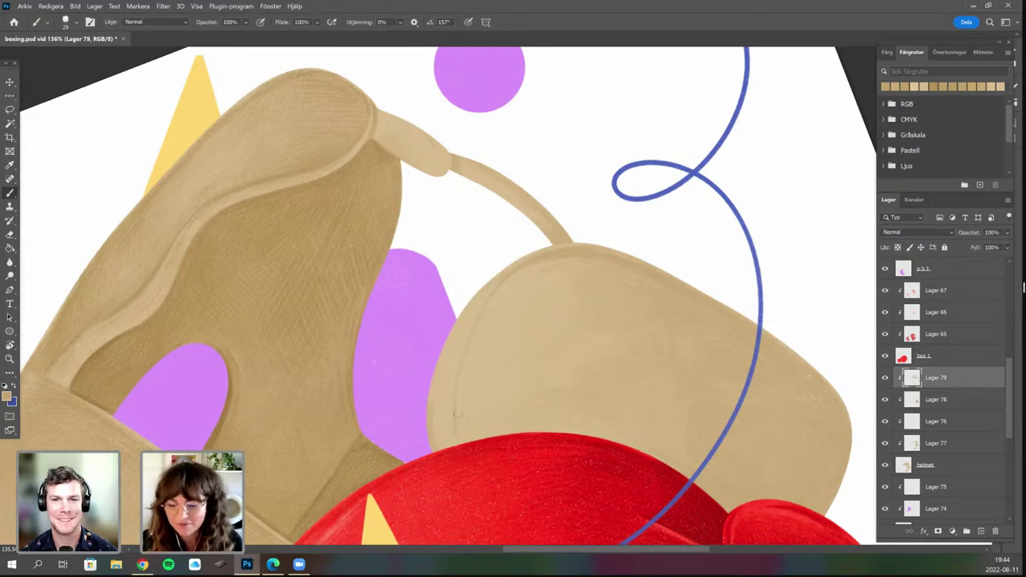
scroll(445, 336, down, 2)
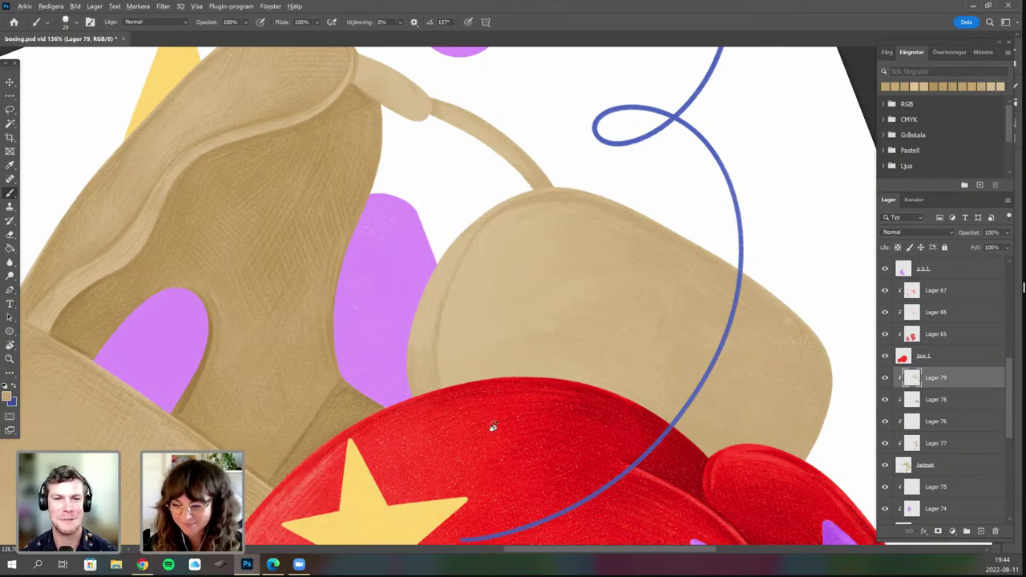
scroll(492, 426, down, 3)
key(r)
drag(501, 403, 476, 365)
Sample a lighter beige from the pad and refine the new side rim with light and tan strokes down to the glove.
alt+click(484, 385)
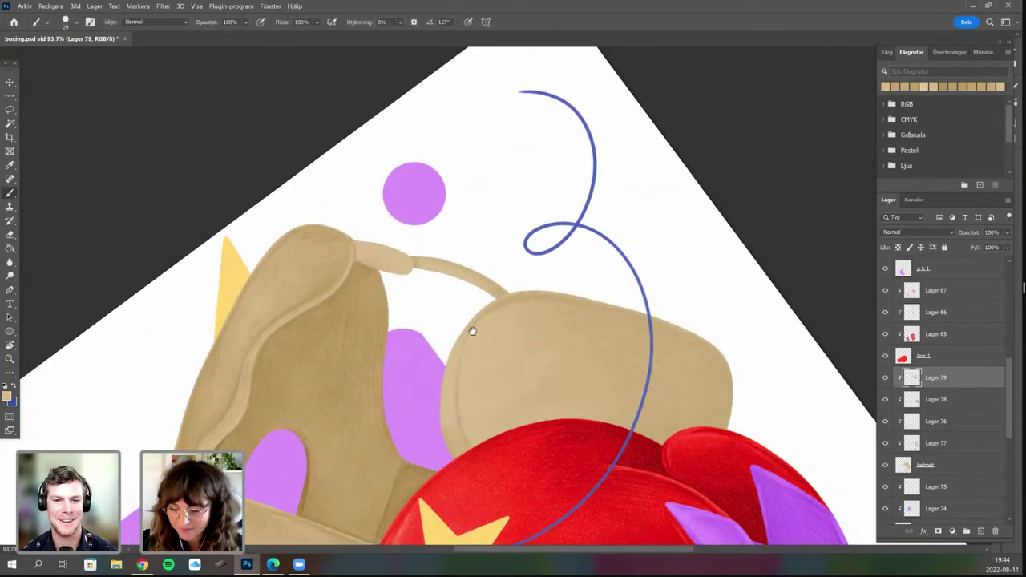
drag(472, 327, 457, 270)
scroll(468, 295, up, 3)
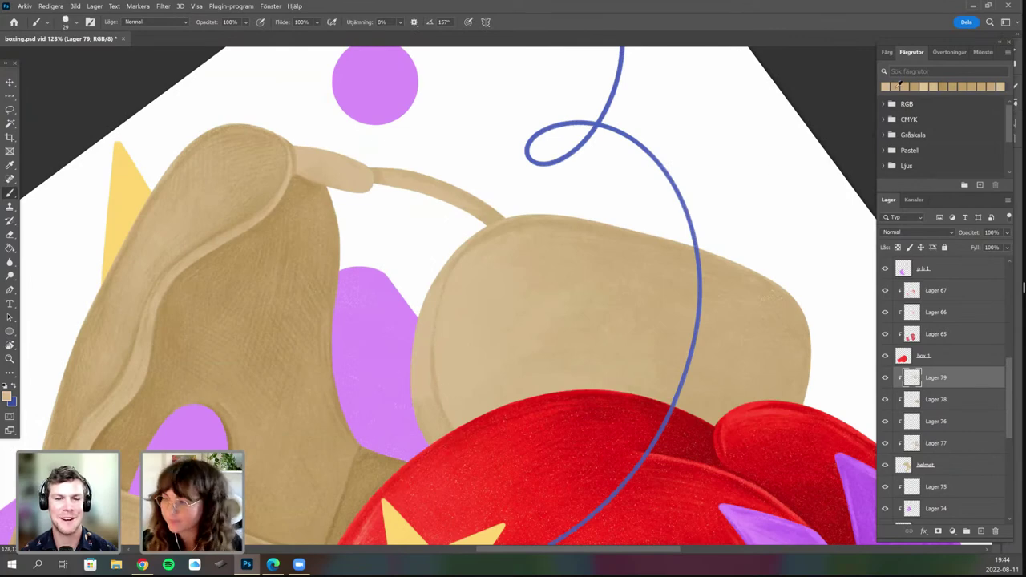
drag(431, 346, 429, 382)
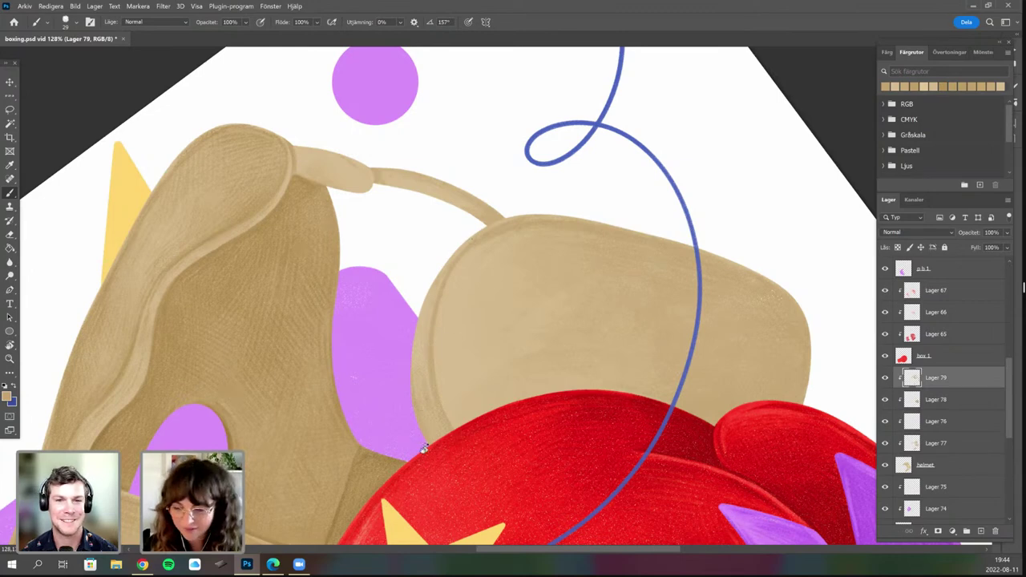
drag(424, 449, 437, 479)
key(r)
drag(486, 306, 483, 274)
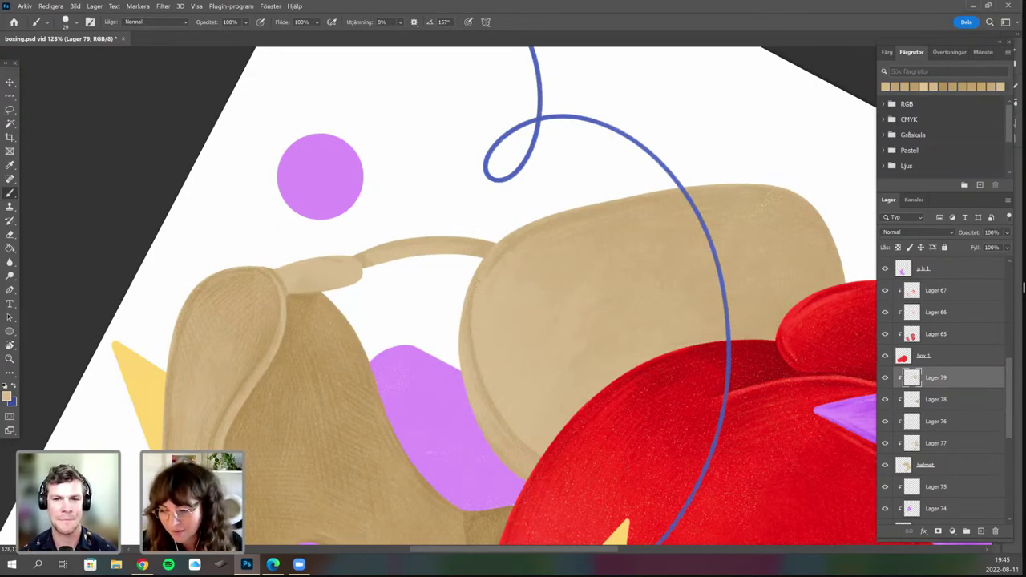
Clean up the pad's surface beside the rim contour with light beige strokes, rotating the canvas to follow the curve.
key(r)
mouse_move(521, 457)
mouse_down()
mouse_move(461, 301)
mouse_move(439, 355)
mouse_up()
key(r)
mouse_move(428, 474)
mouse_down()
mouse_move(465, 377)
mouse_move(426, 333)
mouse_up()
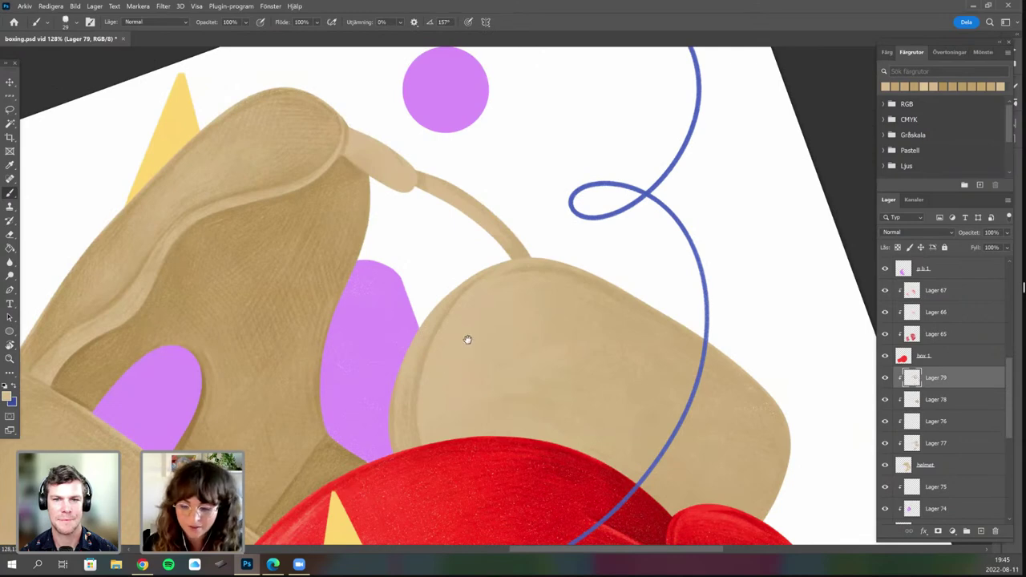
scroll(441, 357, down, 2)
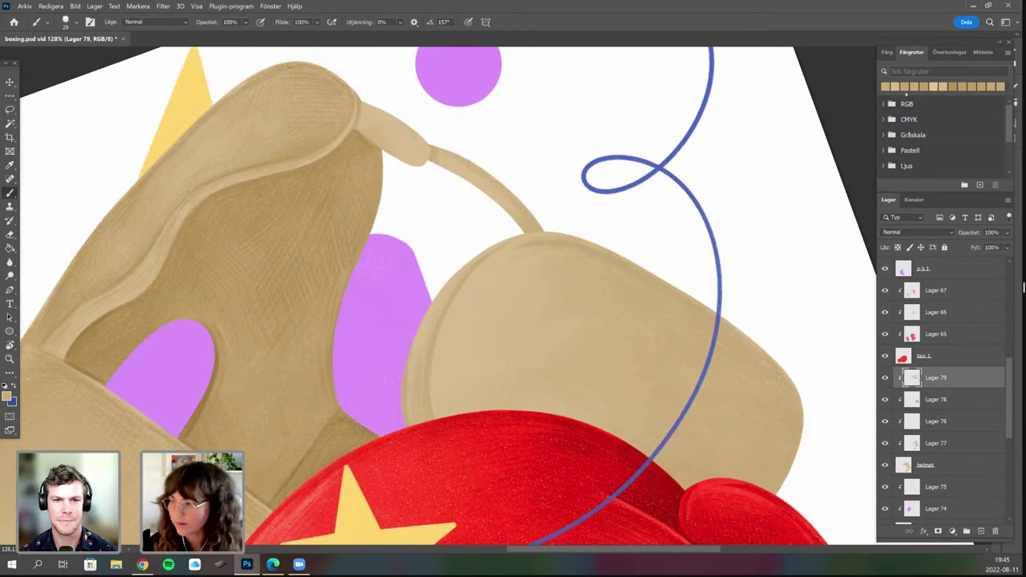
scroll(465, 324, up, 1)
Pick a darker tan from the recent swatches and reinforce the rim's edge where the pad meets the strap.
key(r)
drag(426, 448, 407, 435)
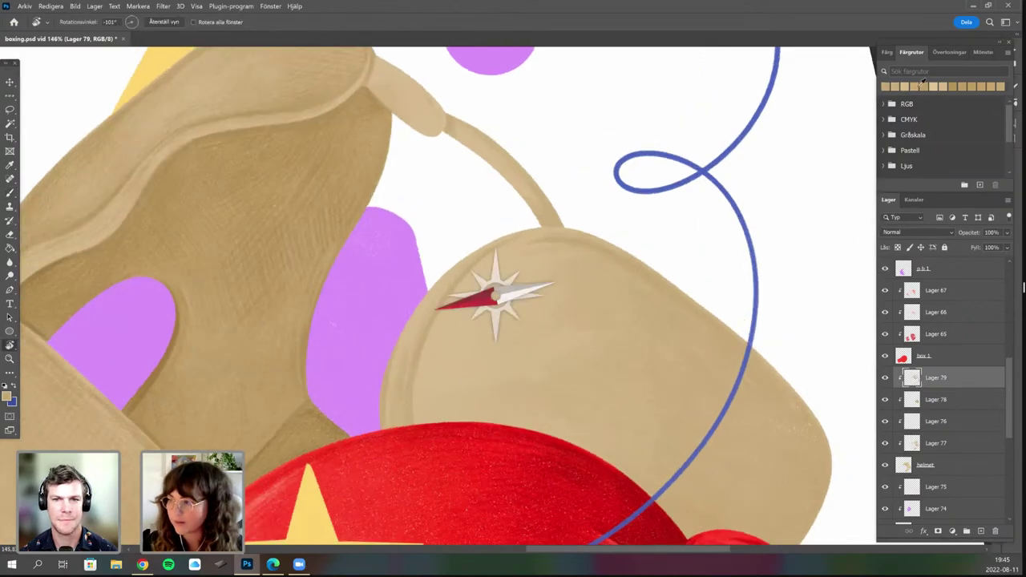
drag(922, 83, 623, 406)
mouse_move(497, 172)
mouse_down()
mouse_move(531, 175)
mouse_move(619, 278)
mouse_up()
key(b)
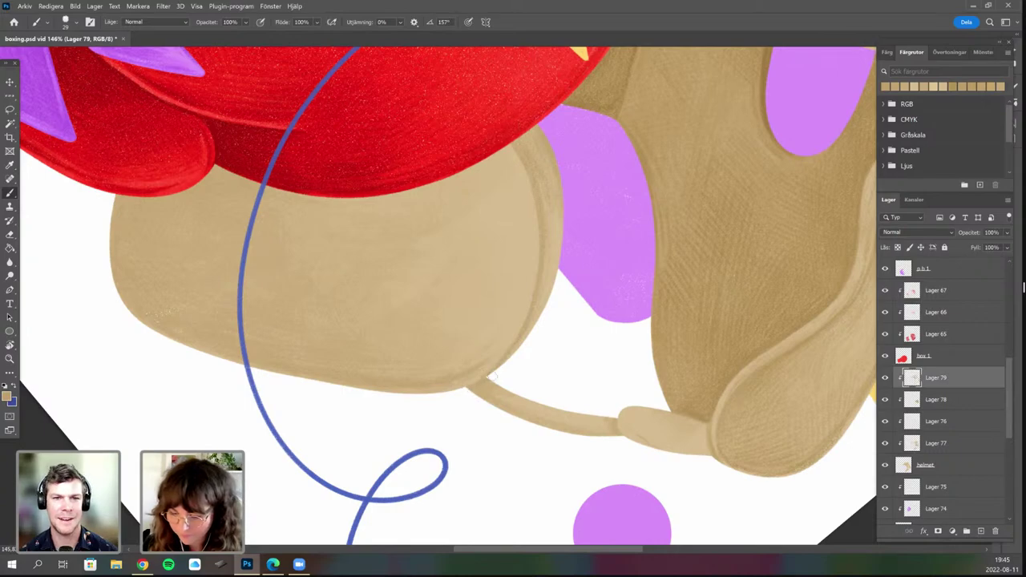
Choose a darker brown foreground colour and shade the pad's side rim near the red glove with textured strokes.
scroll(475, 460, down, 3)
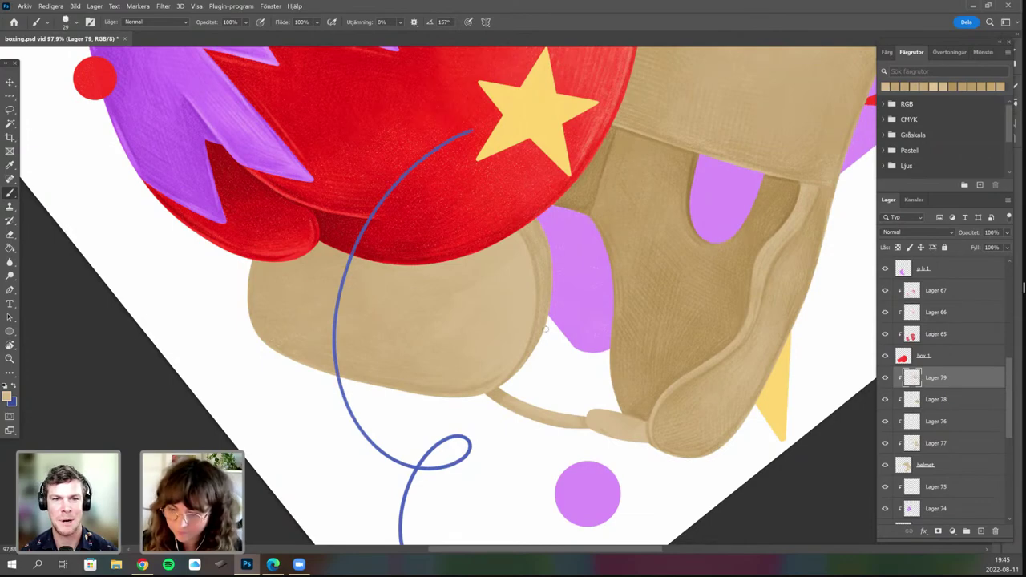
scroll(564, 389, down, 3)
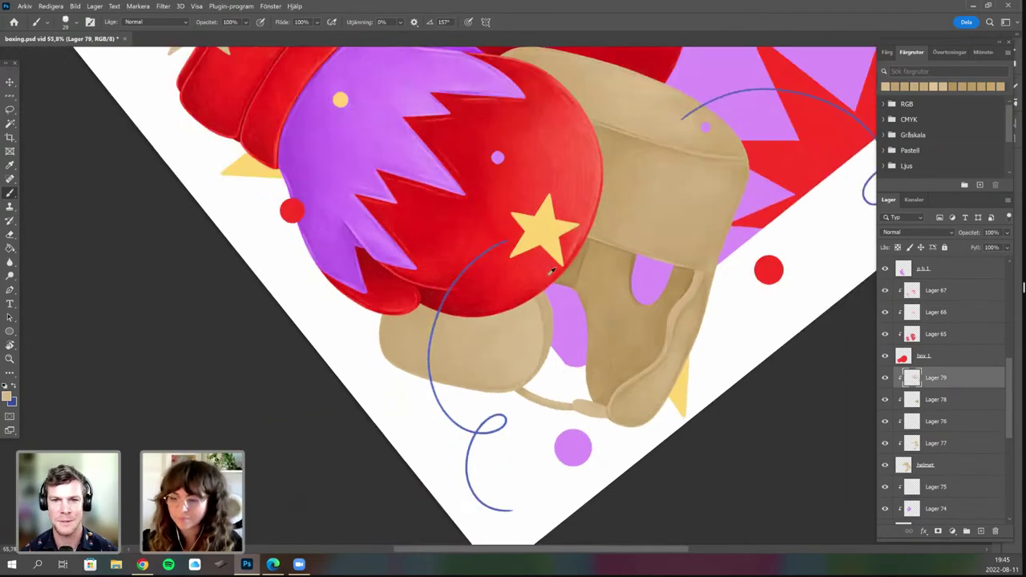
scroll(558, 373, up, 2)
scroll(558, 373, up, 2)
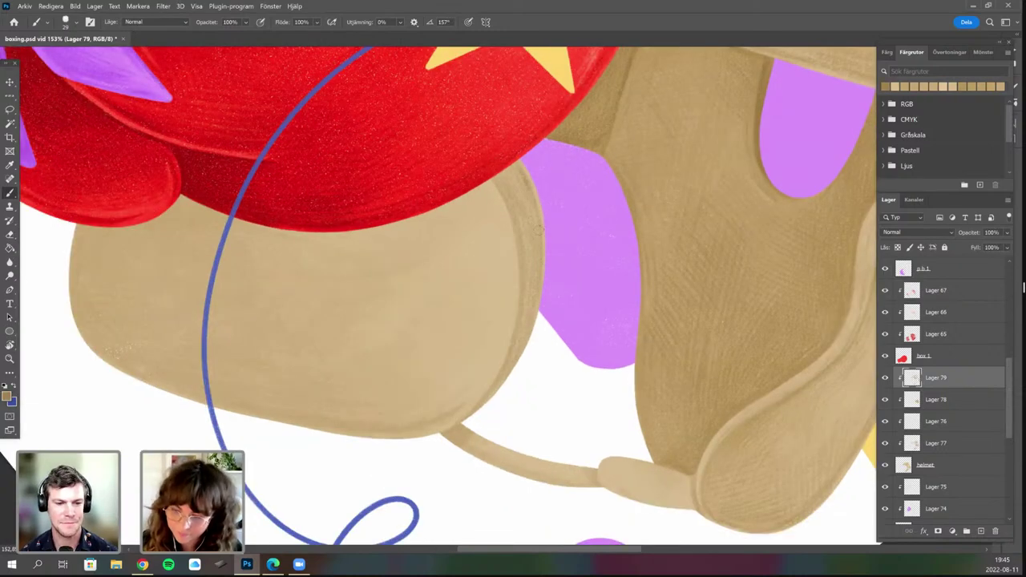
key(r)
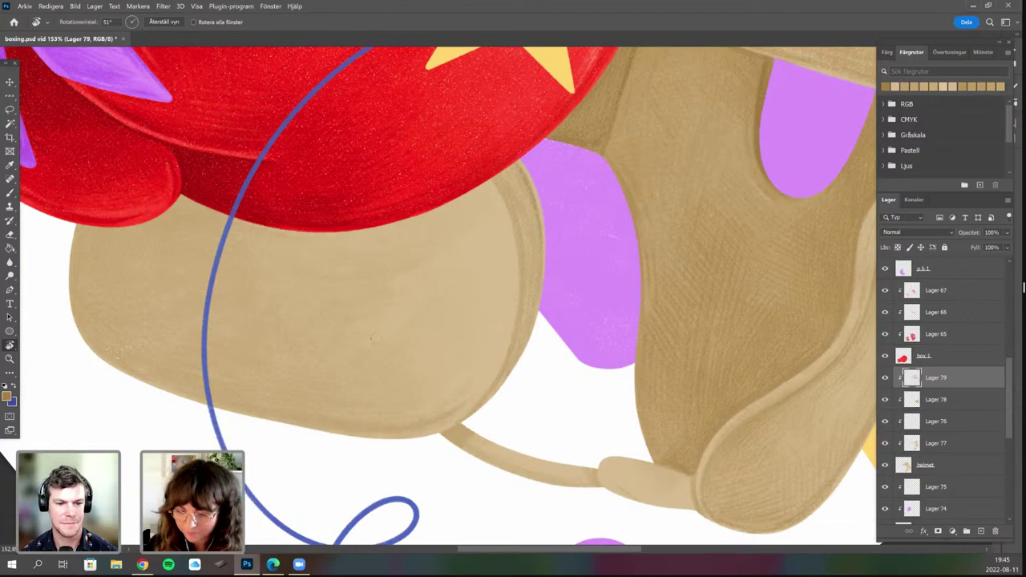
mouse_move(392, 320)
mouse_down()
mouse_move(551, 400)
mouse_move(453, 286)
mouse_up()
key(r)
drag(514, 212, 427, 242)
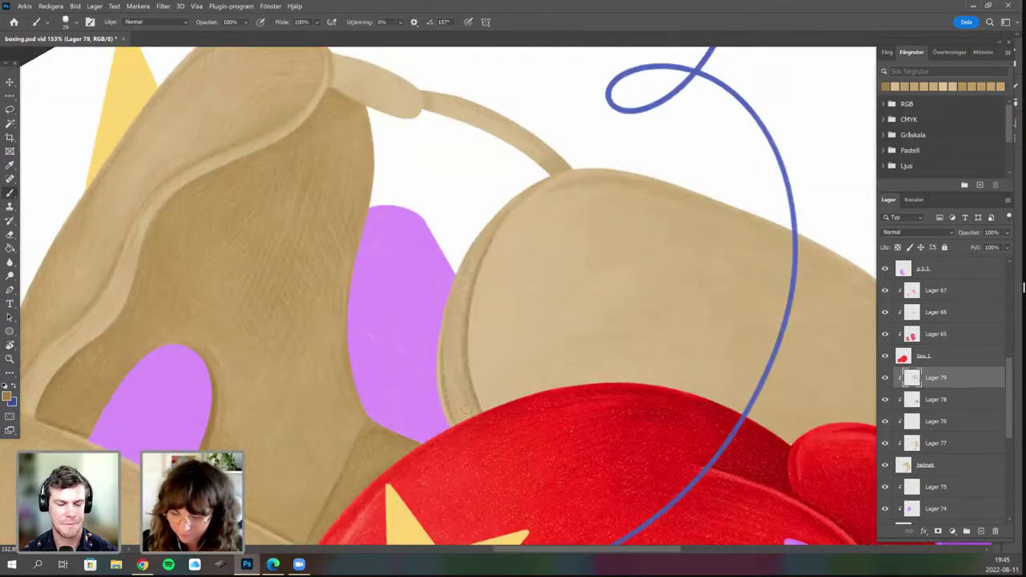
Build up the brown shading in the side rim and along its inner contour where the pad disappears behind the glove.
drag(463, 417, 459, 390)
key(ctrl+space)
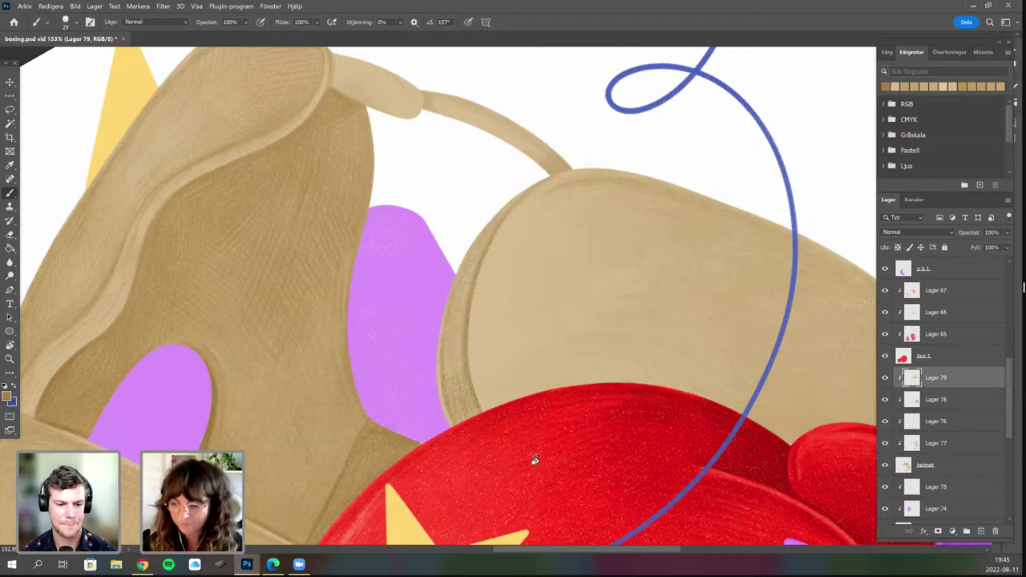
drag(534, 460, 502, 481)
key(r)
mouse_move(473, 370)
mouse_down()
mouse_move(490, 376)
mouse_move(470, 370)
mouse_up()
scroll(465, 355, up, 4)
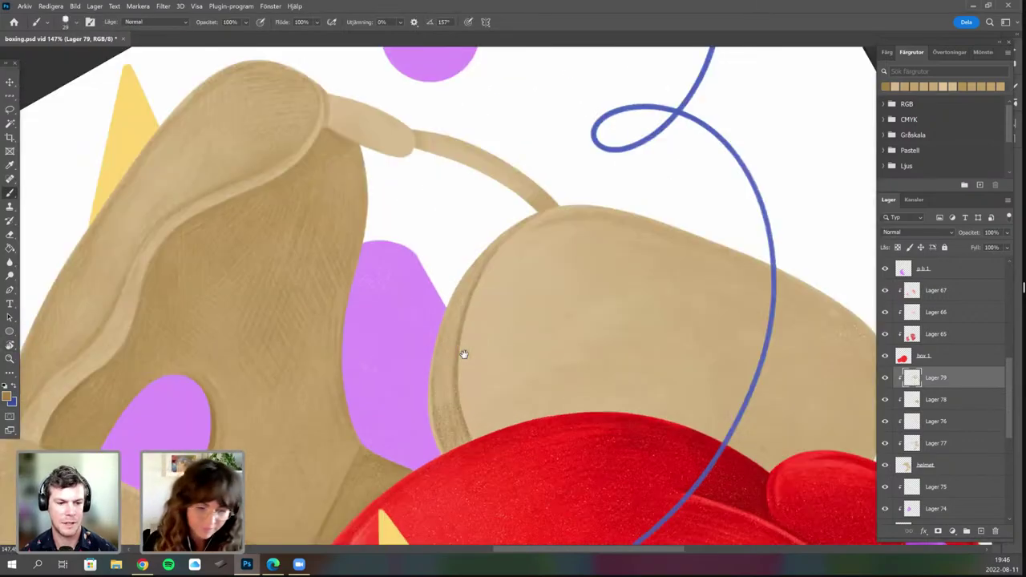
scroll(130, 266, down, 2)
Sample a darker brown from the artwork and extend the grainy shading up the pad's side rim towards the strap.
alt+click(124, 273)
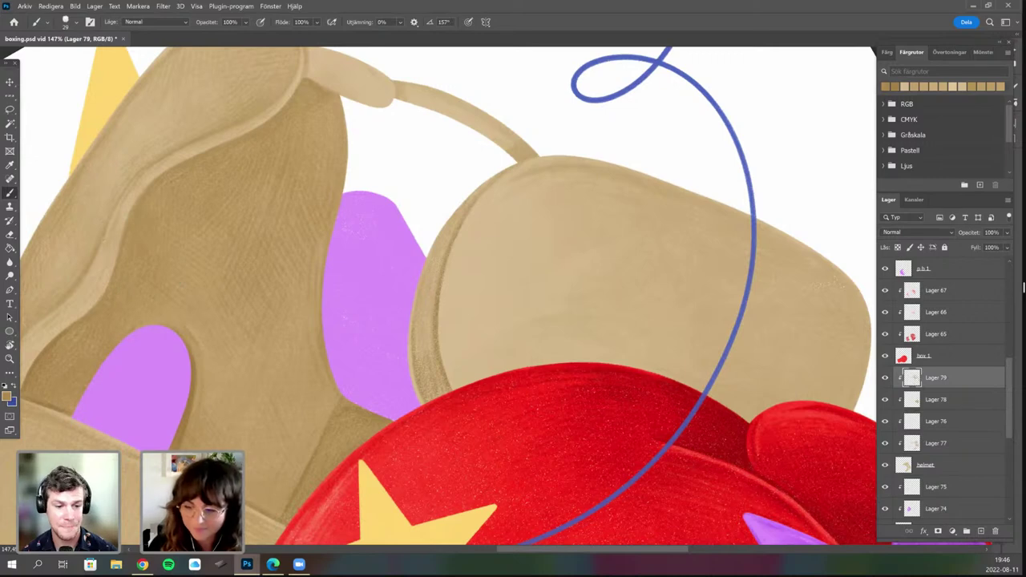
drag(430, 318, 433, 283)
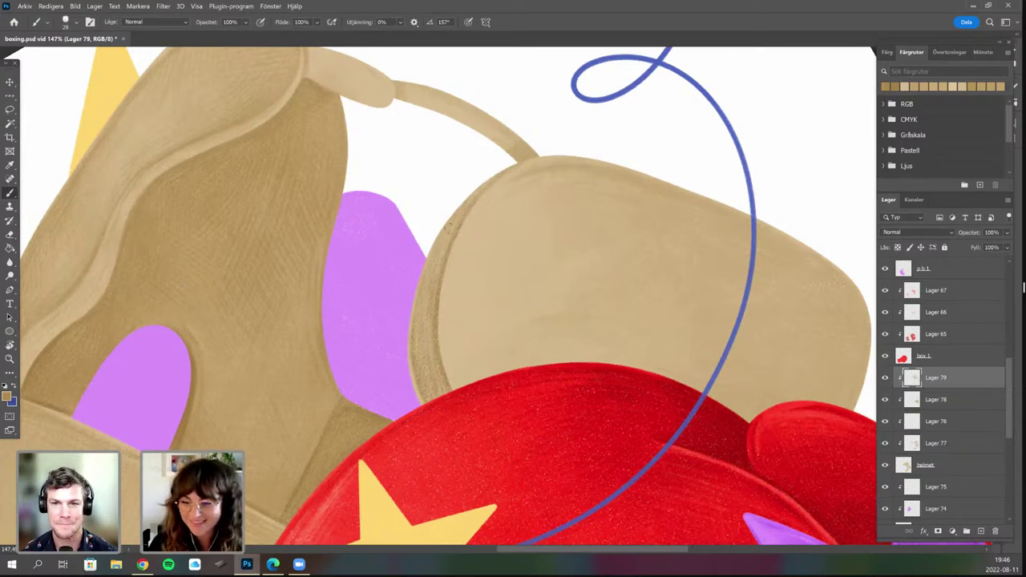
drag(493, 354, 494, 372)
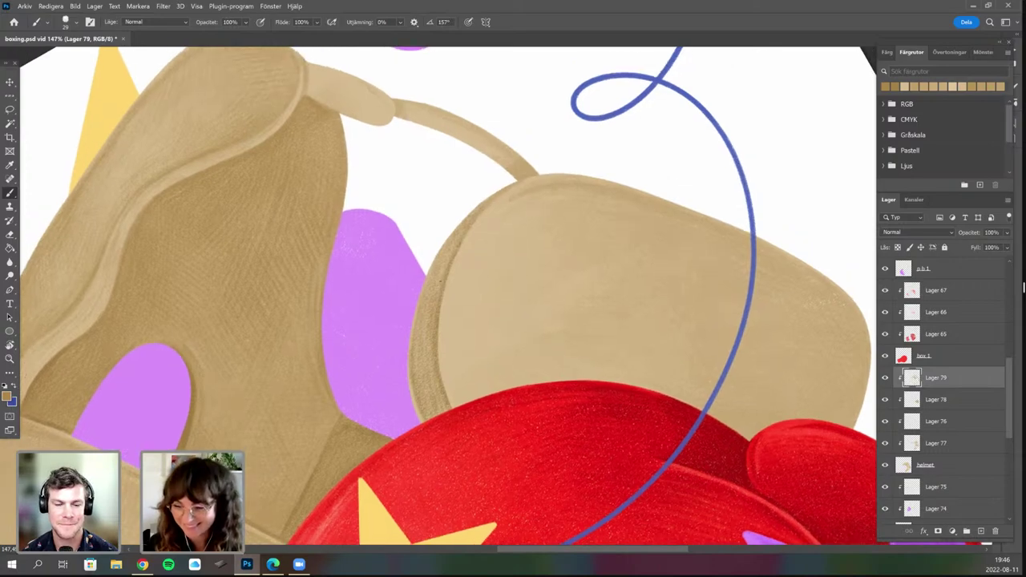
scroll(491, 388, down, 5)
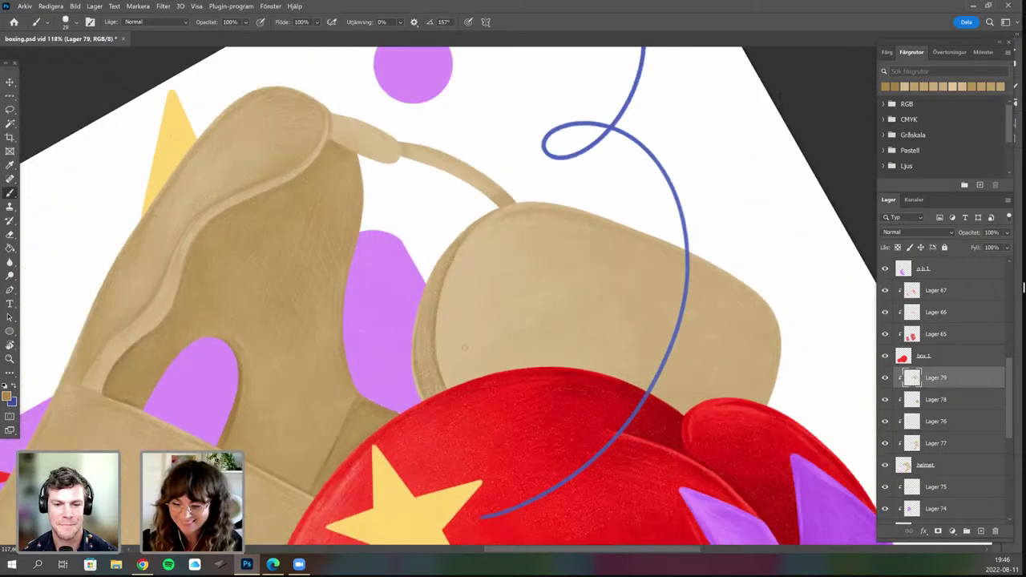
Set the foreground colour to light beige #cbb383 and paint fine highlight strokes along the pad's edge where it meets the side rim.
scroll(448, 347, up, 3)
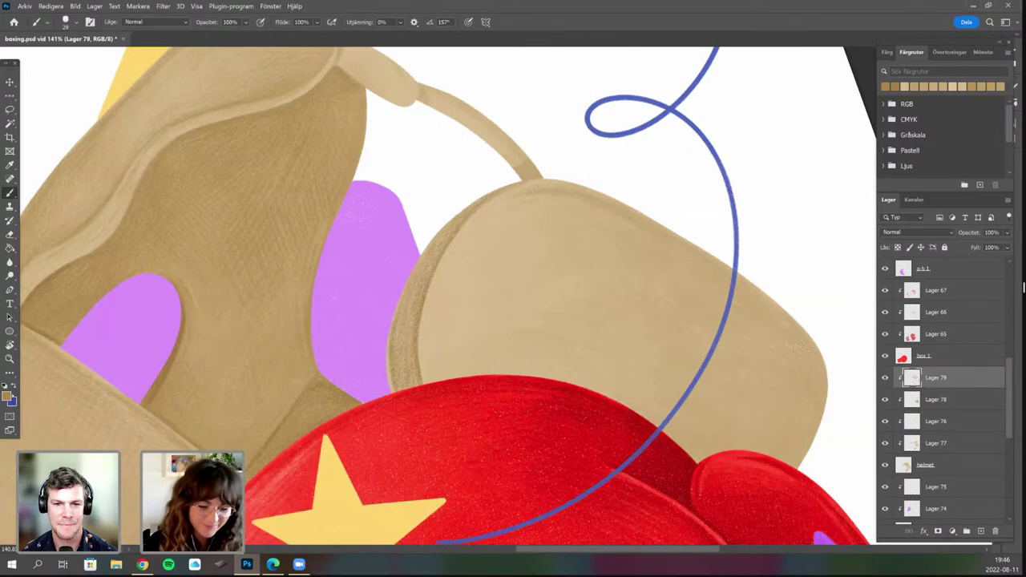
alt+click(456, 281)
click(8, 393)
drag(454, 296, 473, 295)
key(Return)
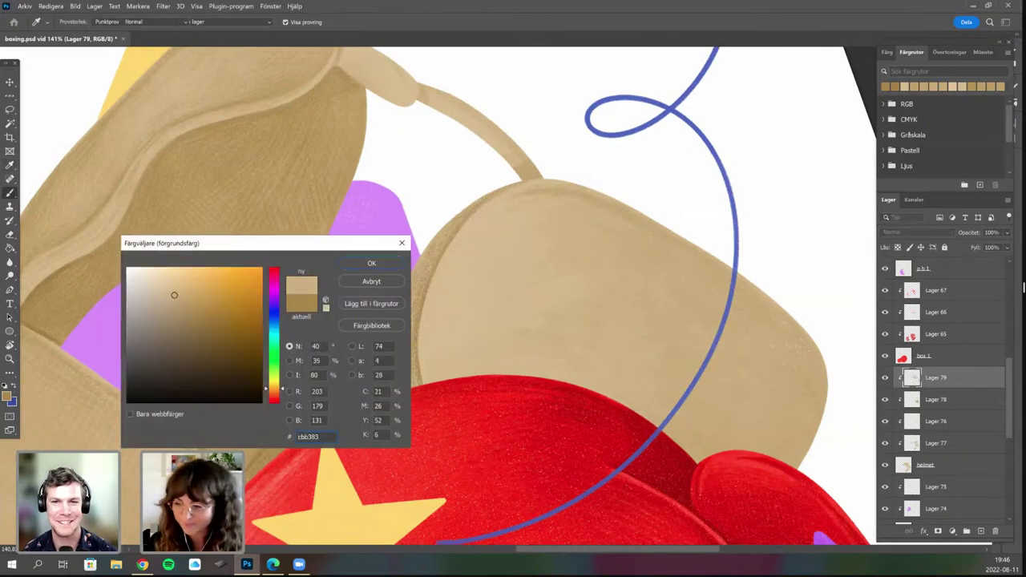
scroll(487, 327, down, 5)
key(r)
drag(448, 379, 401, 255)
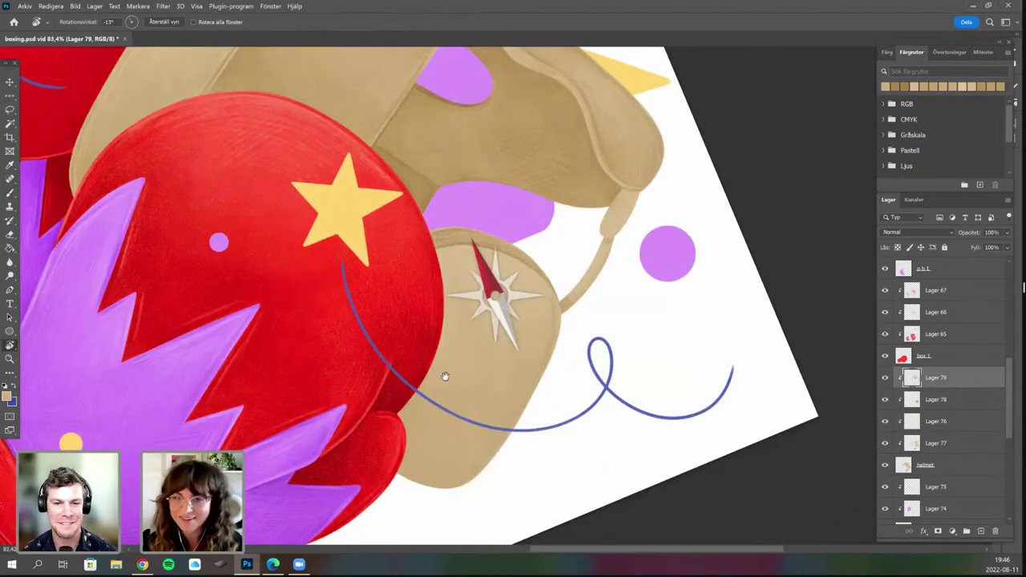
key(b)
mouse_move(445, 375)
mouse_down()
mouse_move(400, 299)
mouse_move(411, 372)
mouse_up()
scroll(445, 369, up, 3)
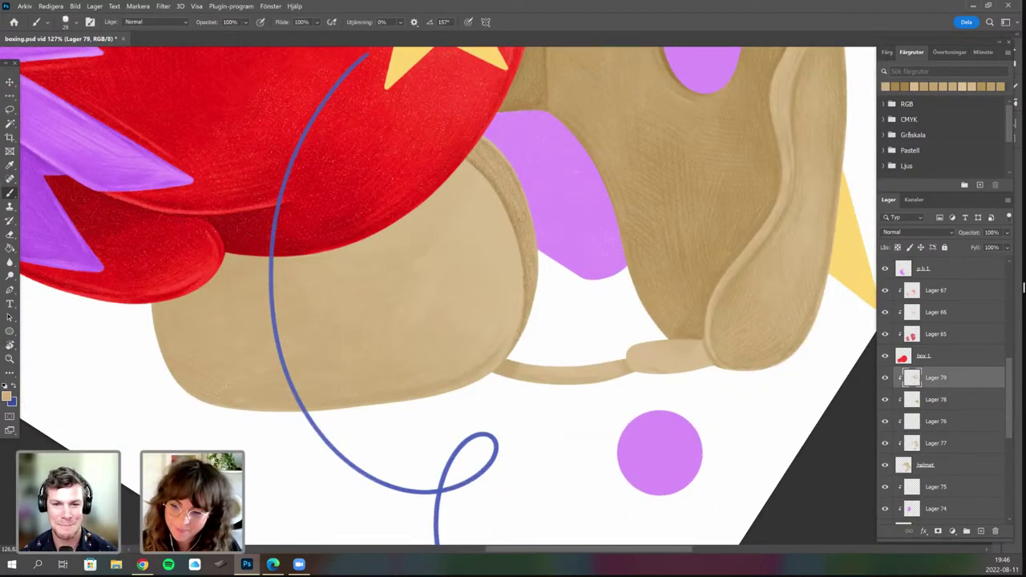
scroll(515, 265, down, 3)
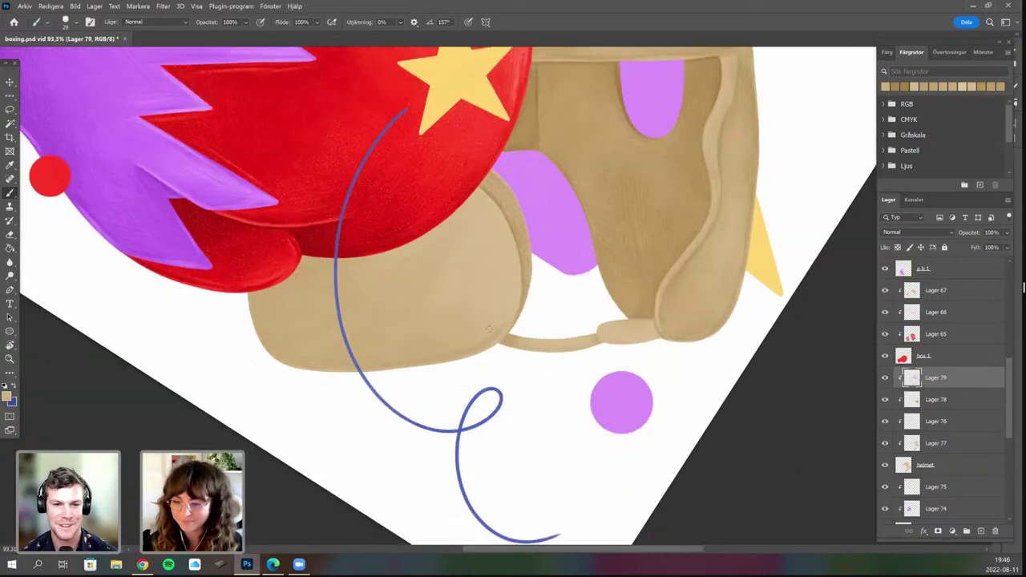
Switch to a recently used brush preset with 70% flow and brush soft tan strokes onto the pad's face near the strap.
key(r)
drag(567, 377, 595, 337)
right_click(485, 343)
click(517, 343)
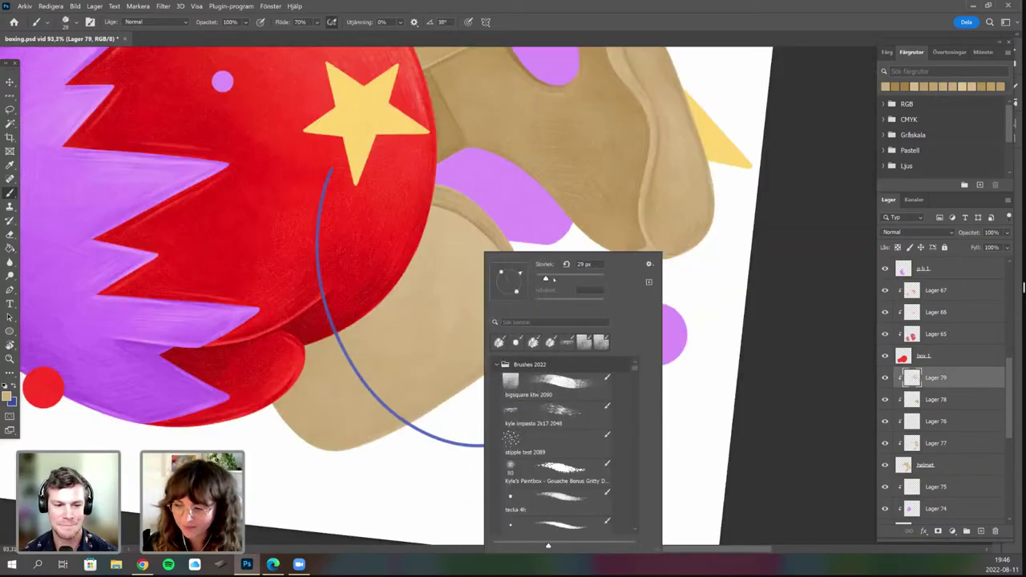
key(Escape)
key(r)
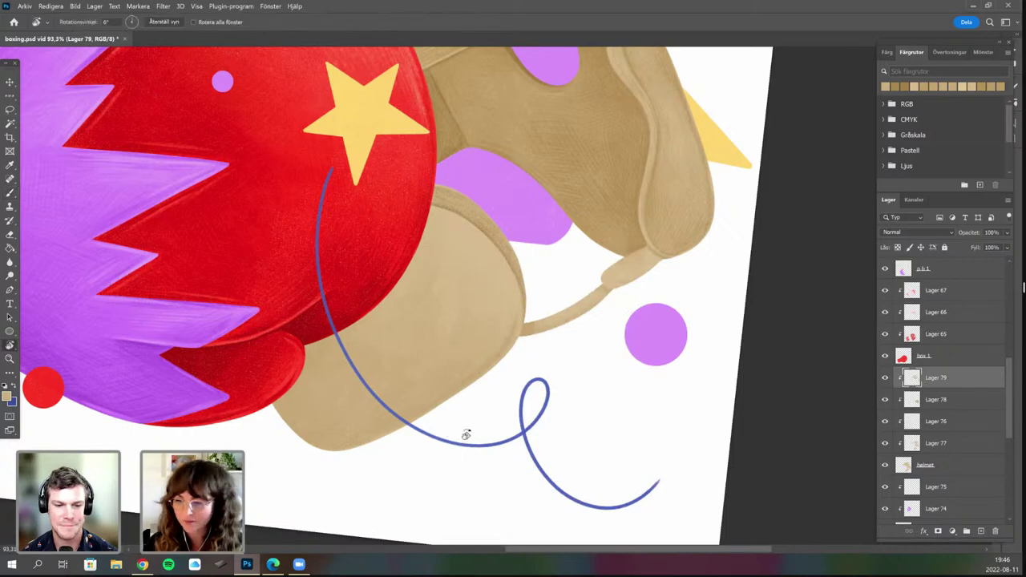
mouse_move(465, 430)
mouse_down()
mouse_move(481, 410)
mouse_move(470, 419)
mouse_move(491, 433)
mouse_move(498, 405)
mouse_up()
drag(500, 362, 505, 361)
key(b)
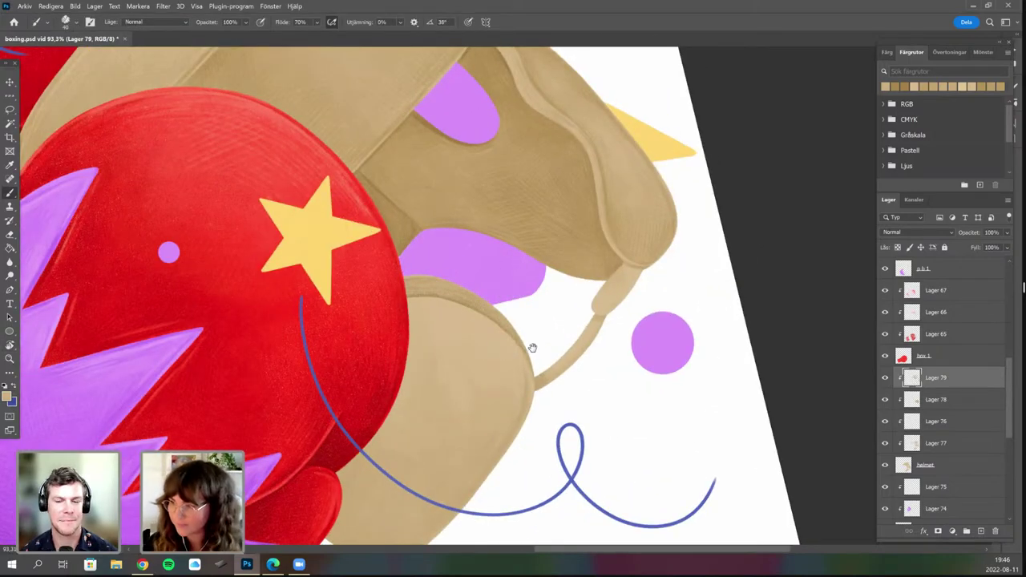
drag(801, 186, 797, 154)
scroll(488, 289, down, 2)
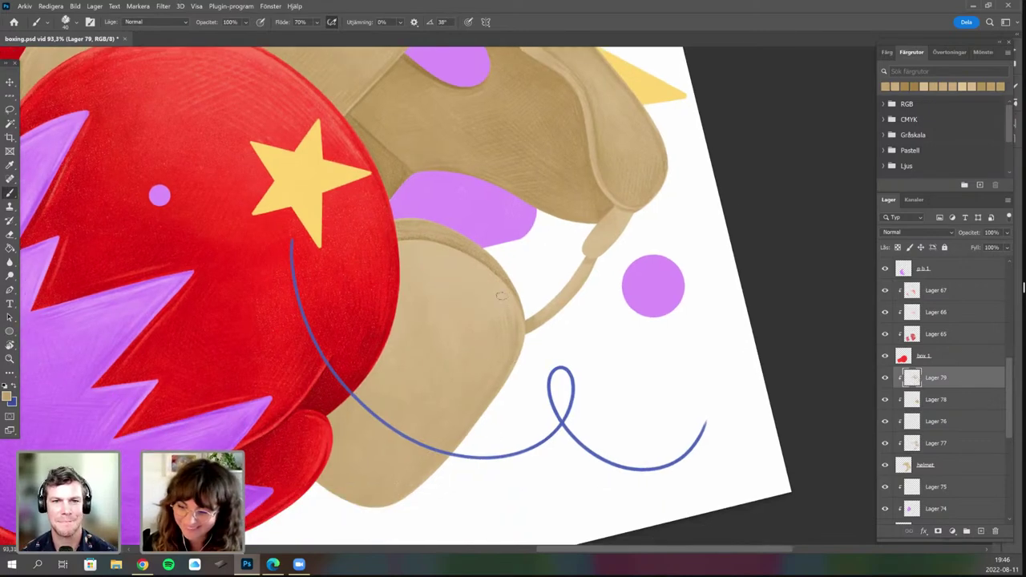
Build up textured tan strokes on the pad's face along the curved inner edge of the side rim.
key(r)
drag(493, 329, 468, 320)
key(b)
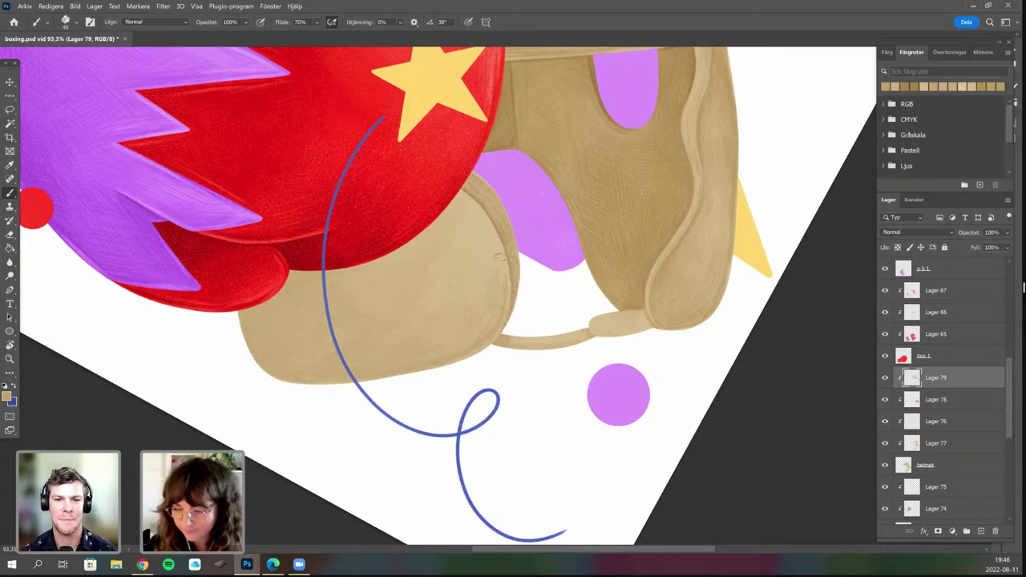
key(r)
mouse_move(523, 357)
mouse_down()
mouse_move(530, 321)
mouse_move(491, 369)
mouse_up()
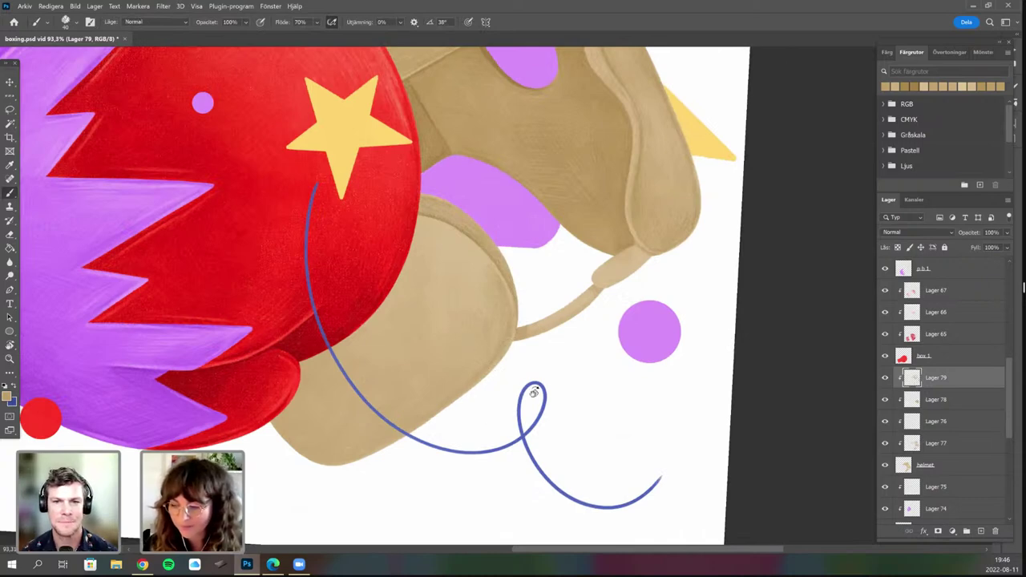
key(r)
drag(494, 300, 528, 291)
key(space)
scroll(528, 290, down, 2)
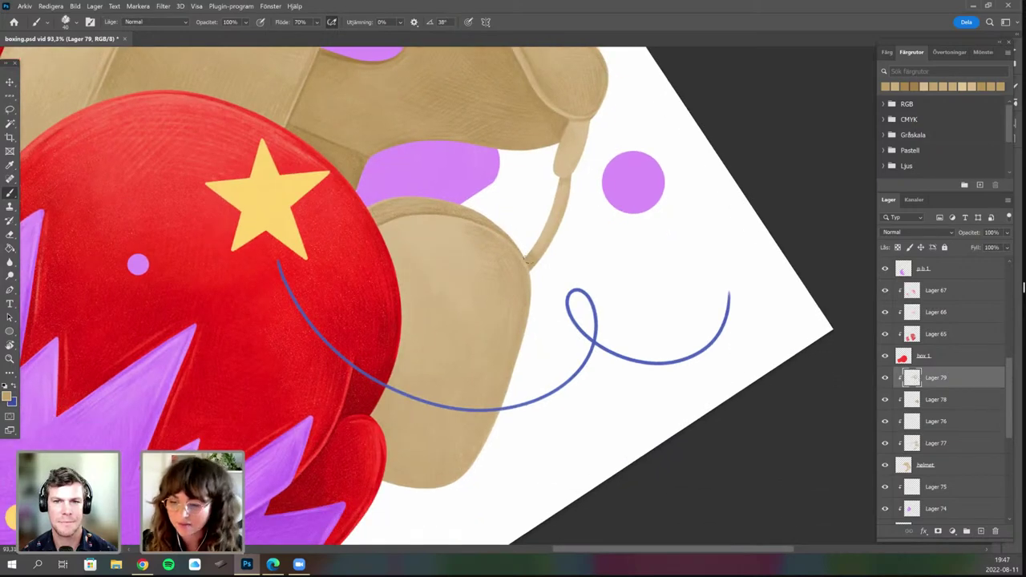
Extend the tan texture around the pad's corner below the strap and along its outer edge.
drag(516, 232, 516, 353)
key(r)
drag(488, 417, 339, 364)
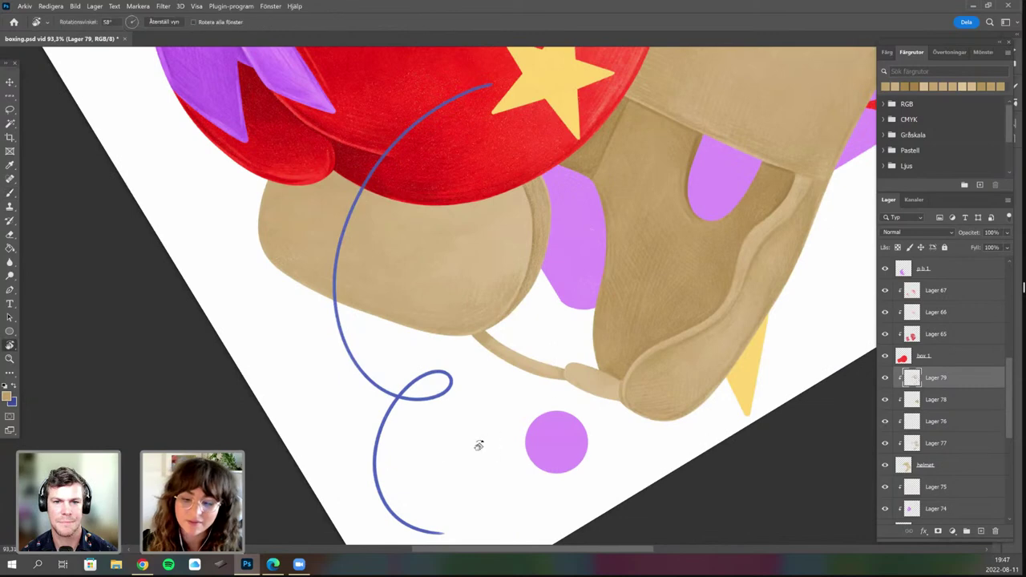
mouse_move(405, 334)
mouse_down()
mouse_move(370, 224)
mouse_move(368, 179)
mouse_up()
key(b)
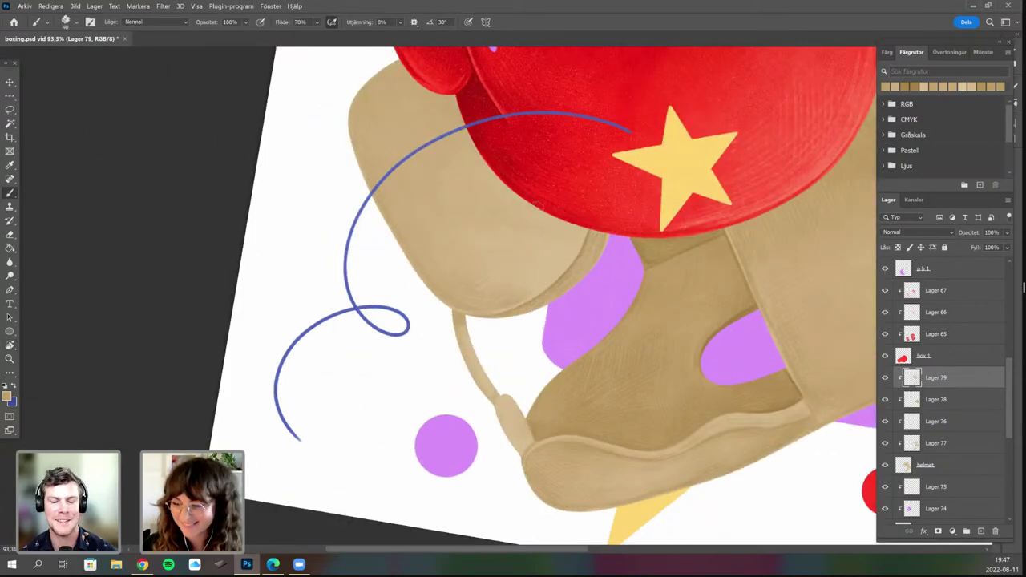
Adjust the tan foreground colour slightly and blend it into the pad's face beside the side rim.
key(i)
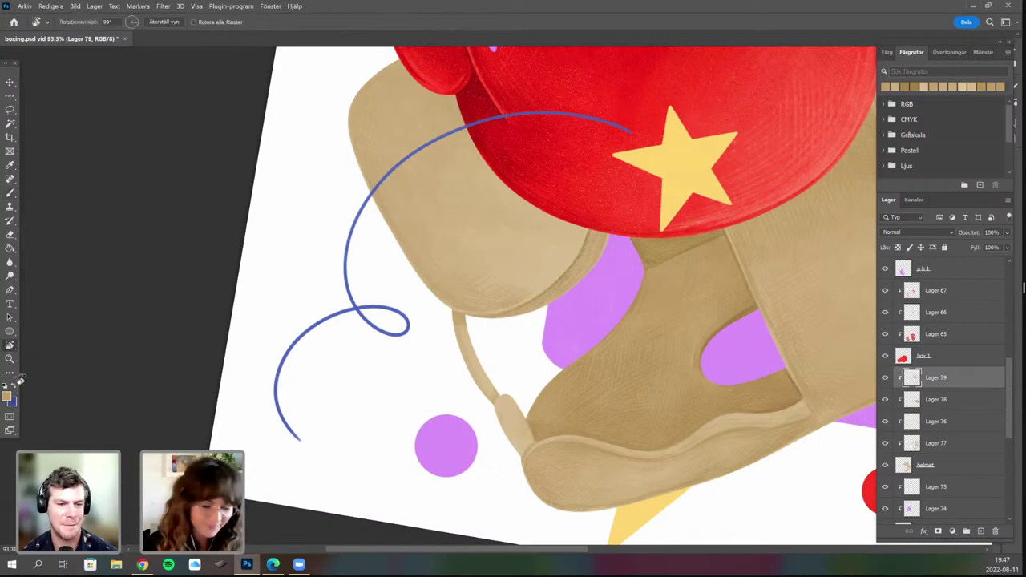
click(7, 396)
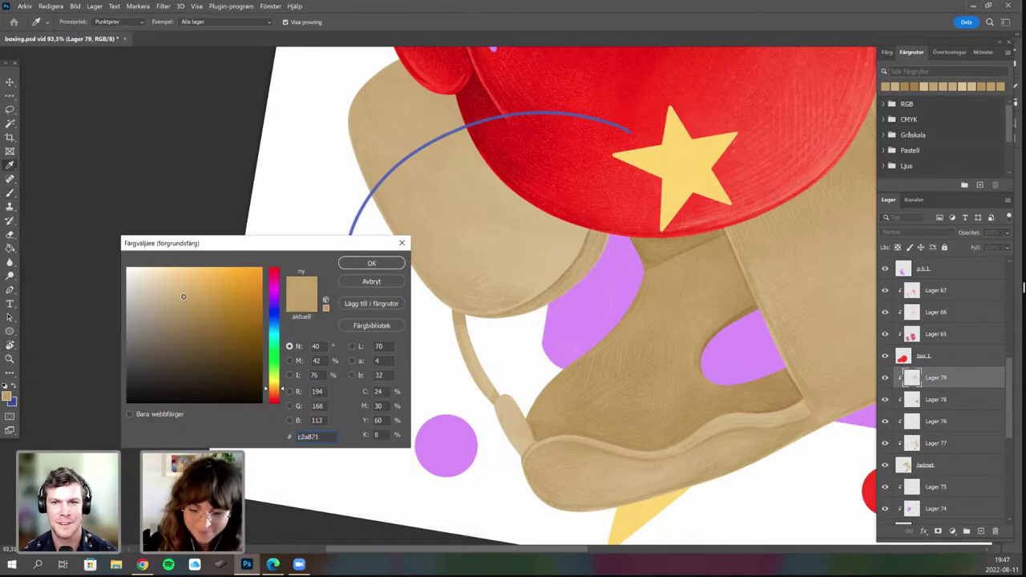
click(372, 263)
key(b)
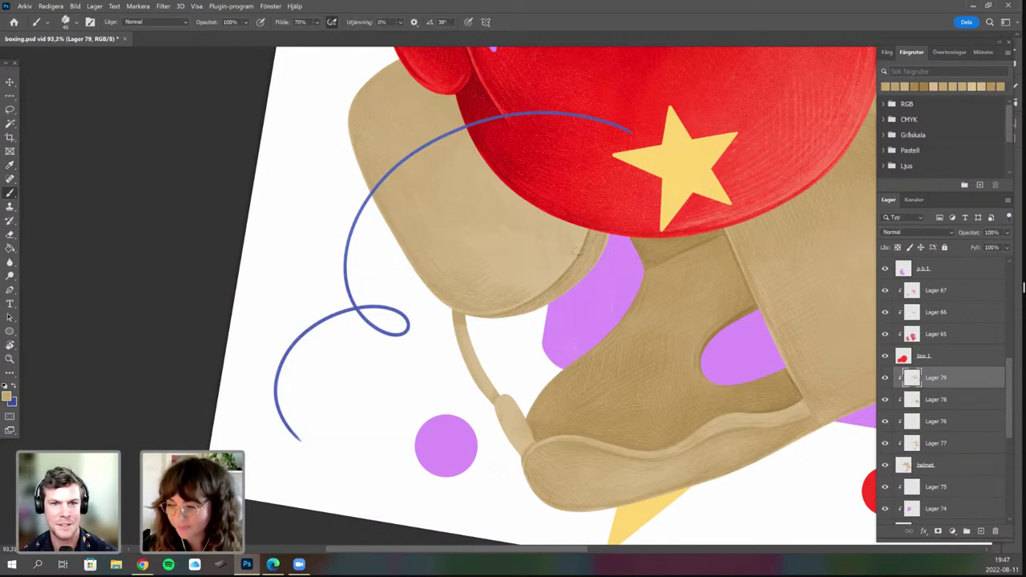
key(r)
key(b)
mouse_move(548, 363)
mouse_down()
mouse_move(578, 314)
mouse_move(517, 317)
mouse_move(478, 293)
mouse_up()
key(r)
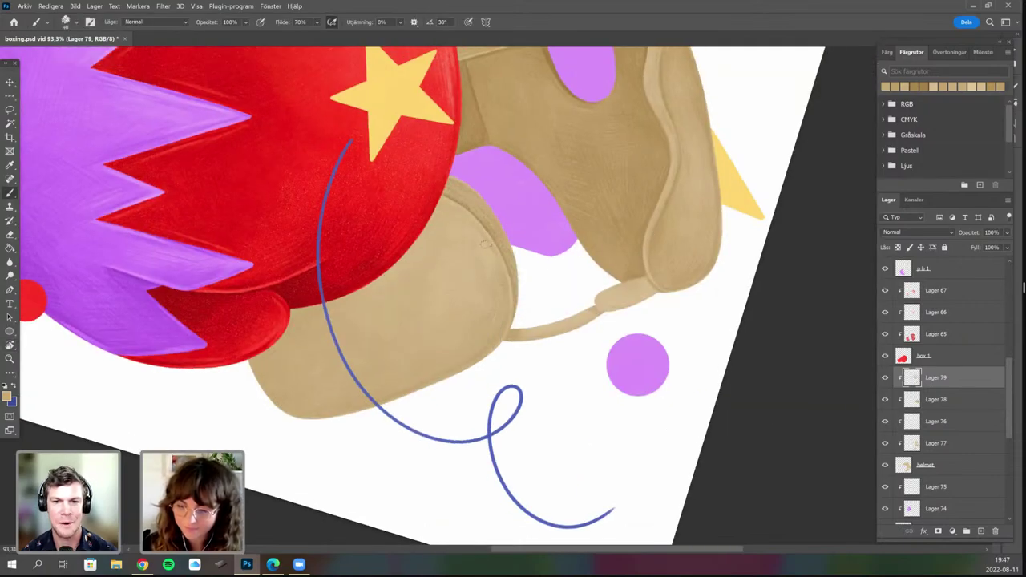
Soften the transition between the pad's face and side rim with light textured strokes from the strap to the glove.
key(r)
drag(563, 349, 533, 223)
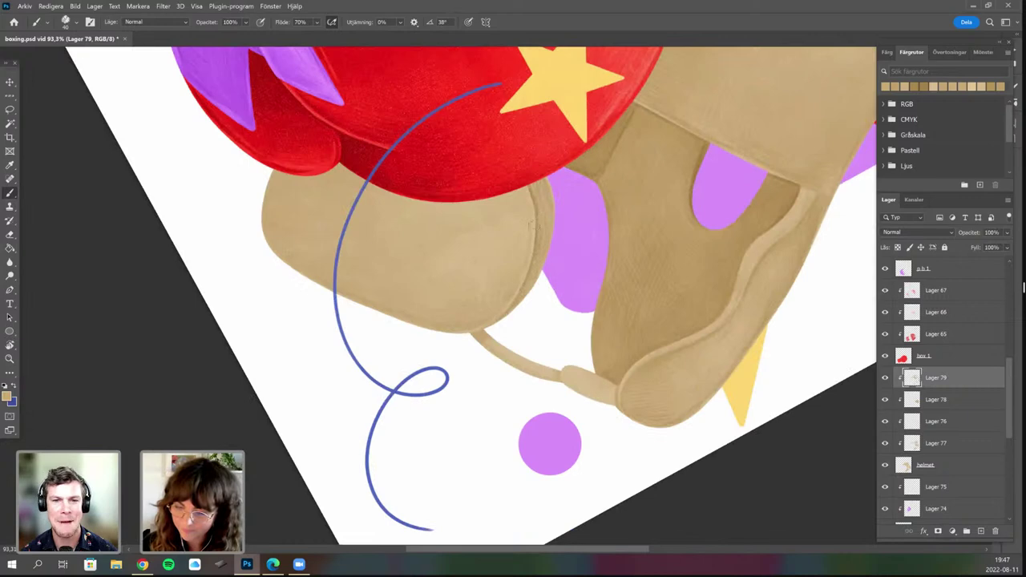
key(r)
drag(513, 394, 481, 246)
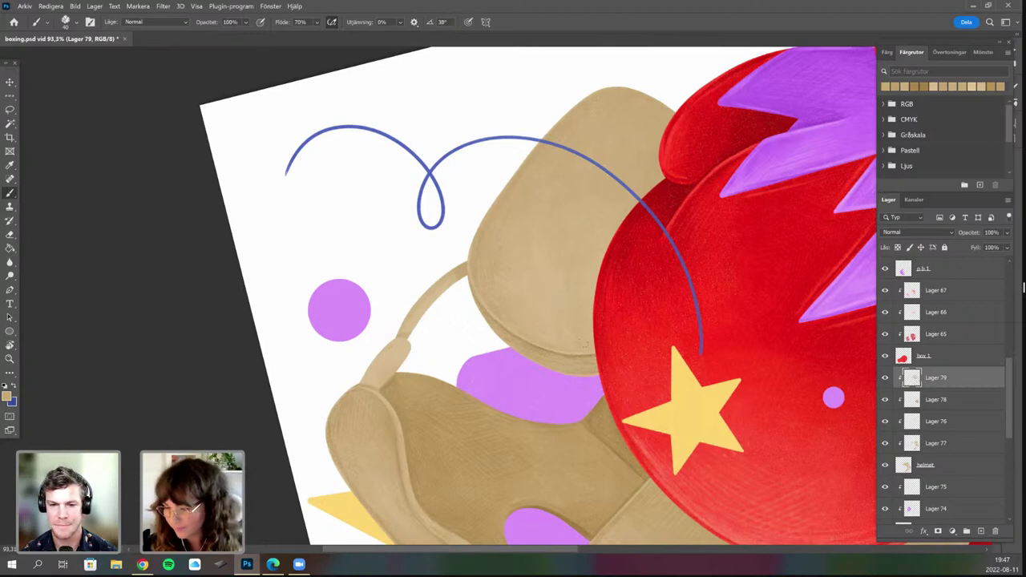
key(r)
drag(445, 211, 466, 280)
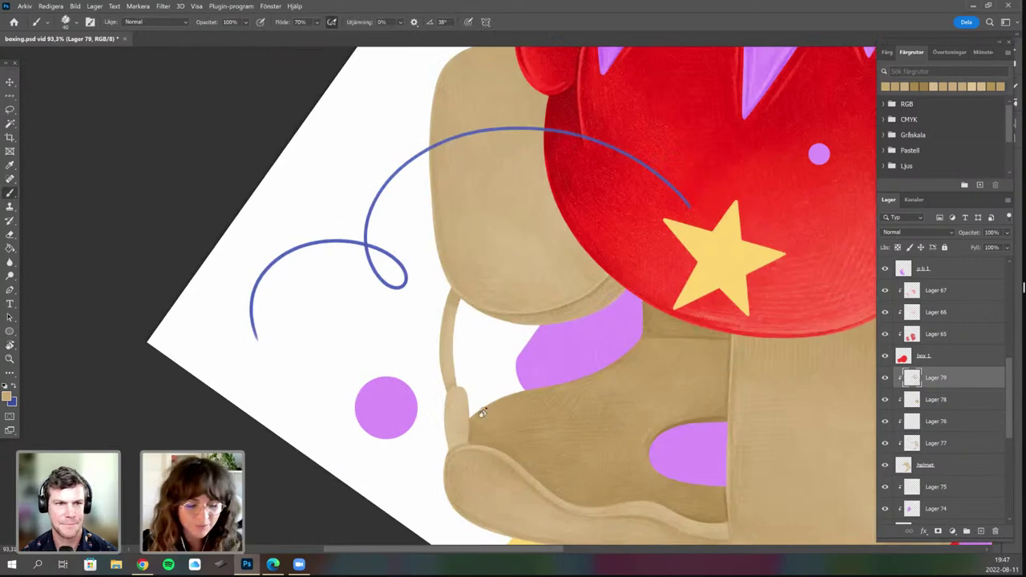
key(r)
drag(578, 385, 457, 250)
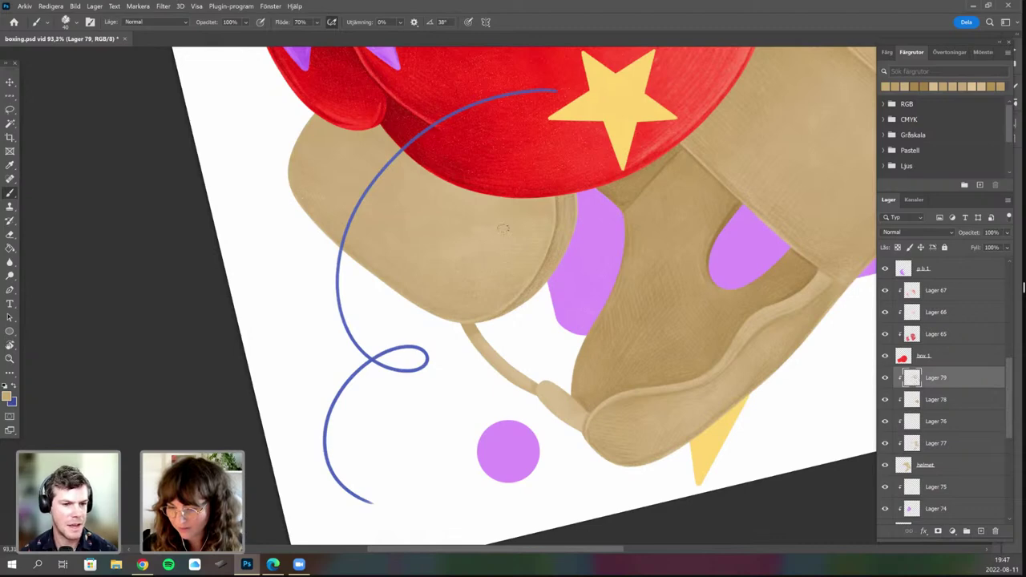
Sample a tan from the artwork and add soft shading across the pad's face and along its outer edge.
key(r)
mouse_move(559, 390)
mouse_down()
mouse_move(539, 335)
mouse_move(417, 321)
mouse_move(440, 402)
mouse_up()
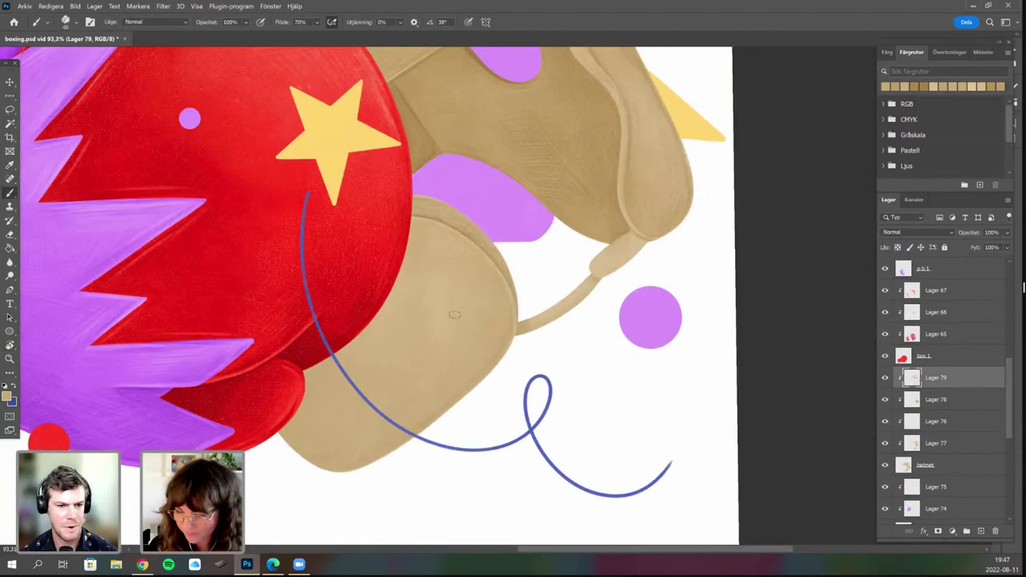
scroll(484, 386, down, 1)
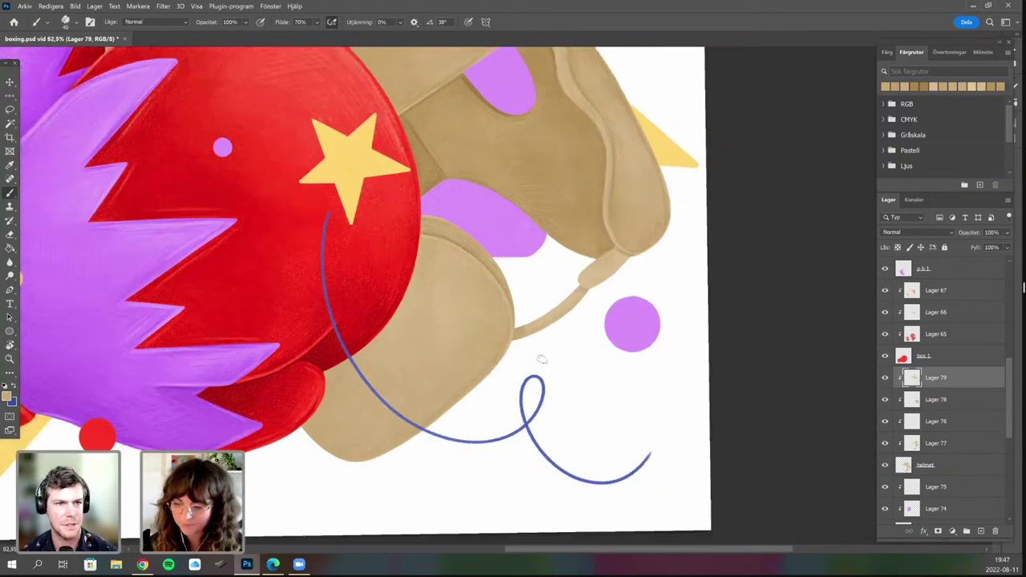
key(r)
drag(534, 369, 574, 314)
alt+click(535, 340)
drag(514, 390, 494, 337)
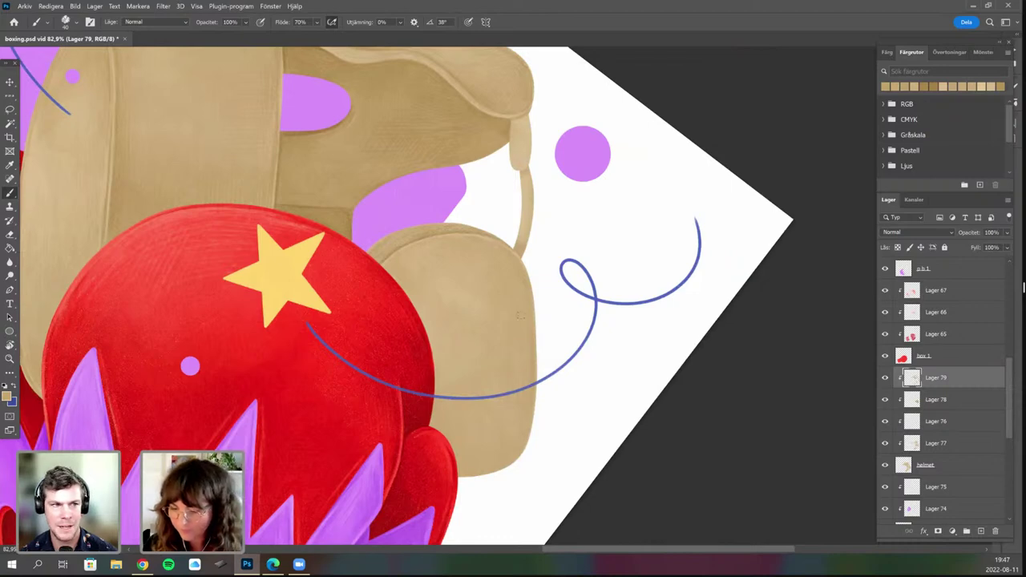
drag(565, 379, 577, 337)
key(r)
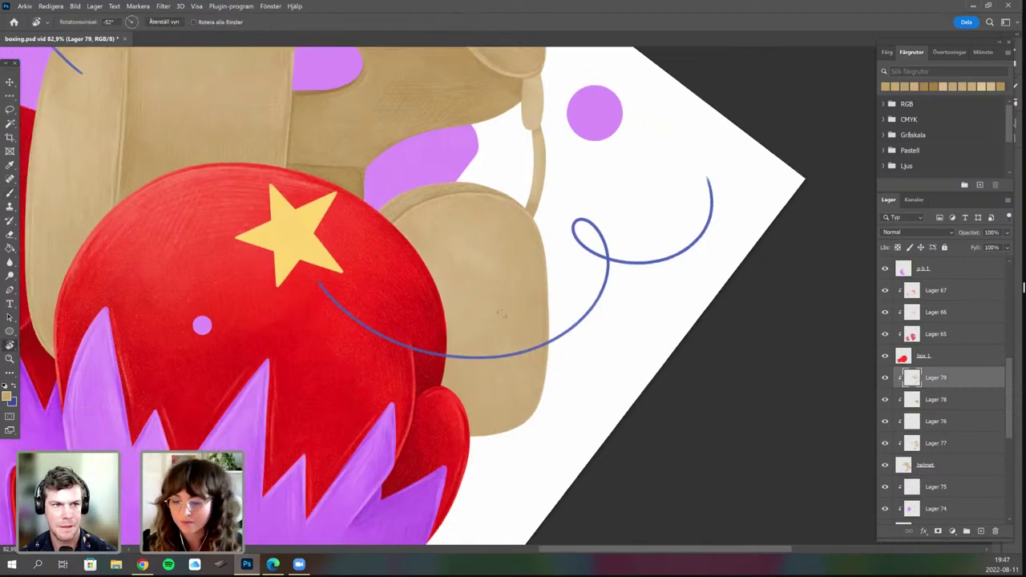
drag(476, 381, 517, 385)
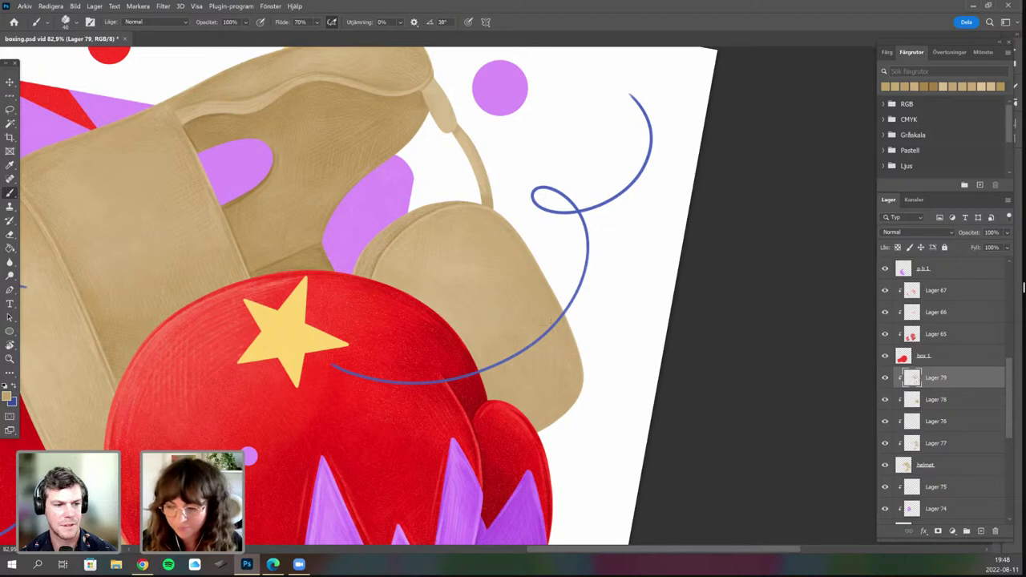
Sample a darker tan from the helmet and deepen the texture on the pad's face near the glove and rim.
key(r)
mouse_move(607, 361)
mouse_down()
mouse_move(492, 291)
mouse_move(467, 399)
mouse_move(538, 370)
mouse_up()
alt+click(227, 270)
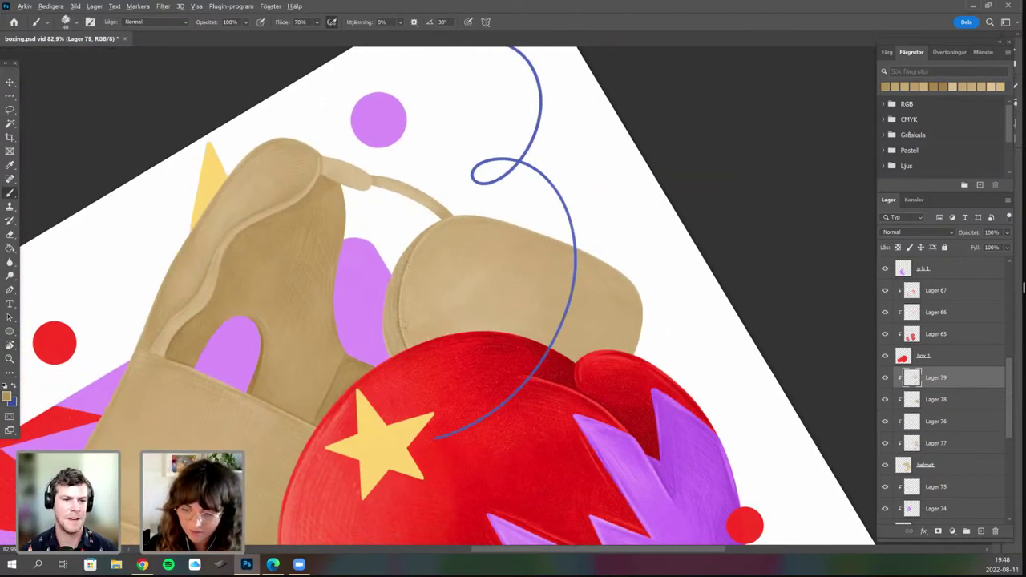
scroll(418, 280, up, 2)
key(r)
mouse_move(423, 349)
mouse_down()
mouse_move(441, 367)
mouse_move(568, 350)
mouse_up()
key(r)
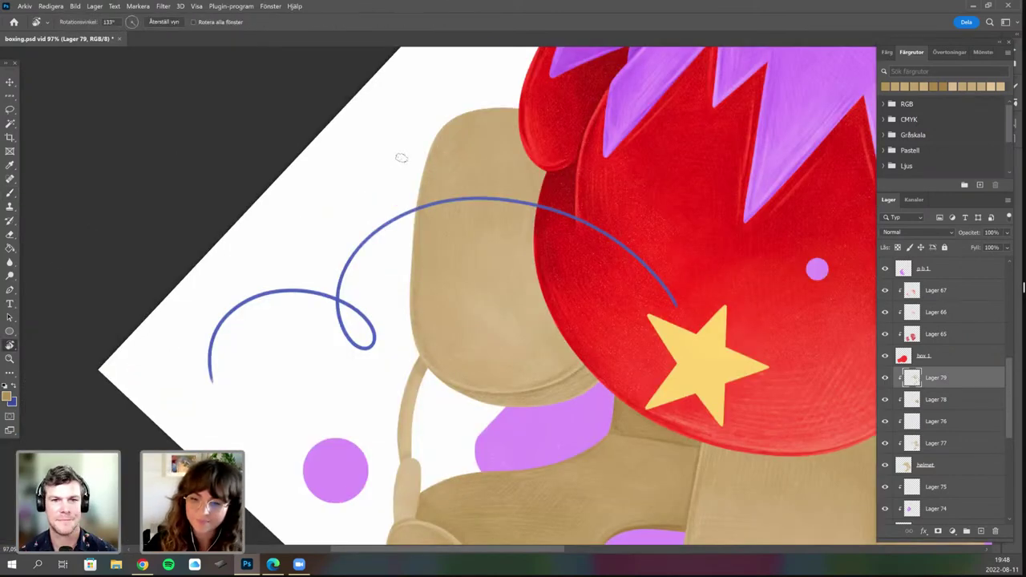
Shade the pad's long outer edge and its far end with textured darker tan strokes.
drag(381, 178, 341, 241)
key(r)
drag(340, 201, 314, 244)
key(b)
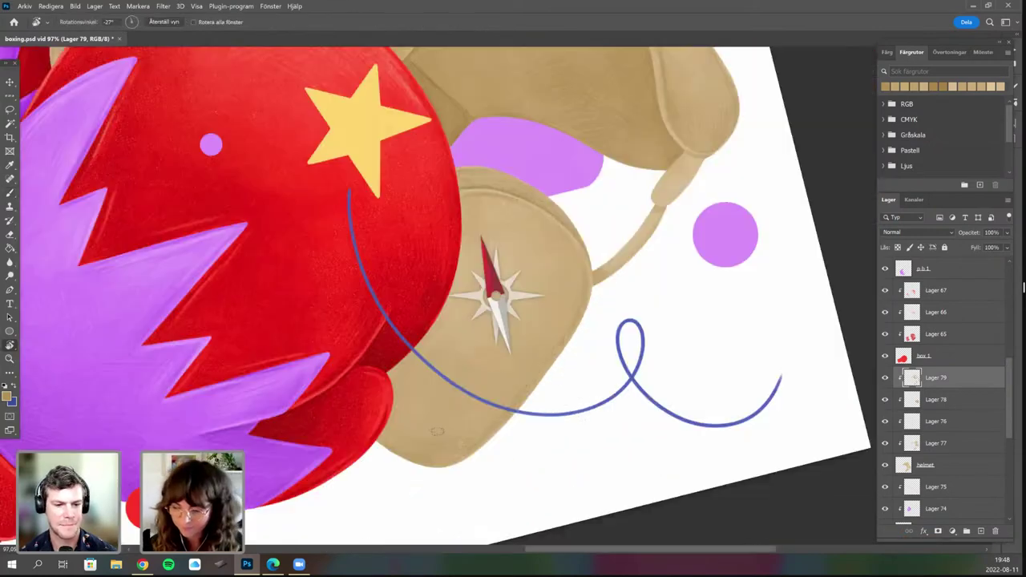
key(r)
mouse_move(484, 436)
mouse_down()
mouse_move(463, 468)
mouse_move(481, 459)
mouse_up()
key(b)
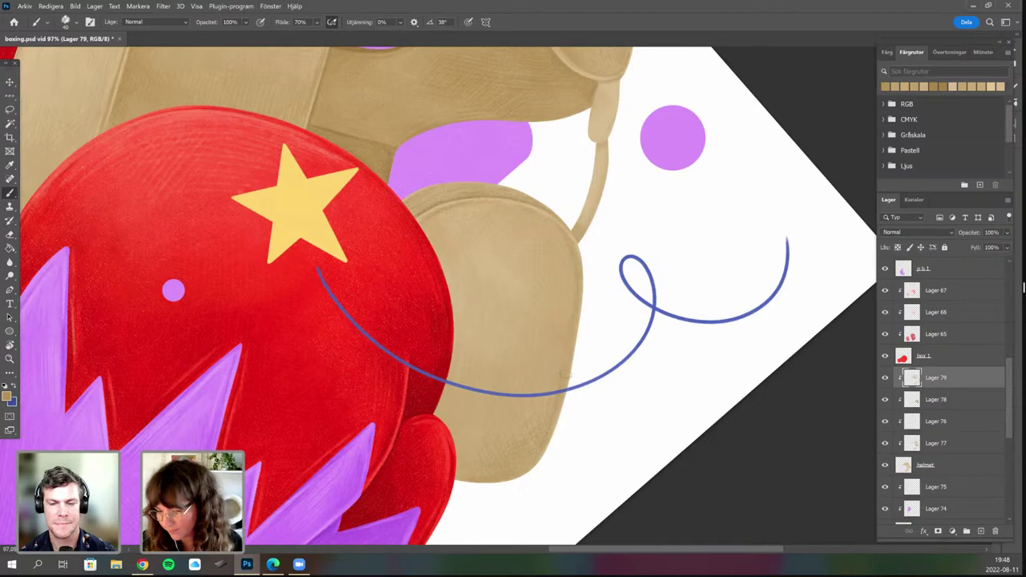
Deepen the grainy shading on the pad's far end beside the red glove's thumb.
scroll(553, 393, down, 5)
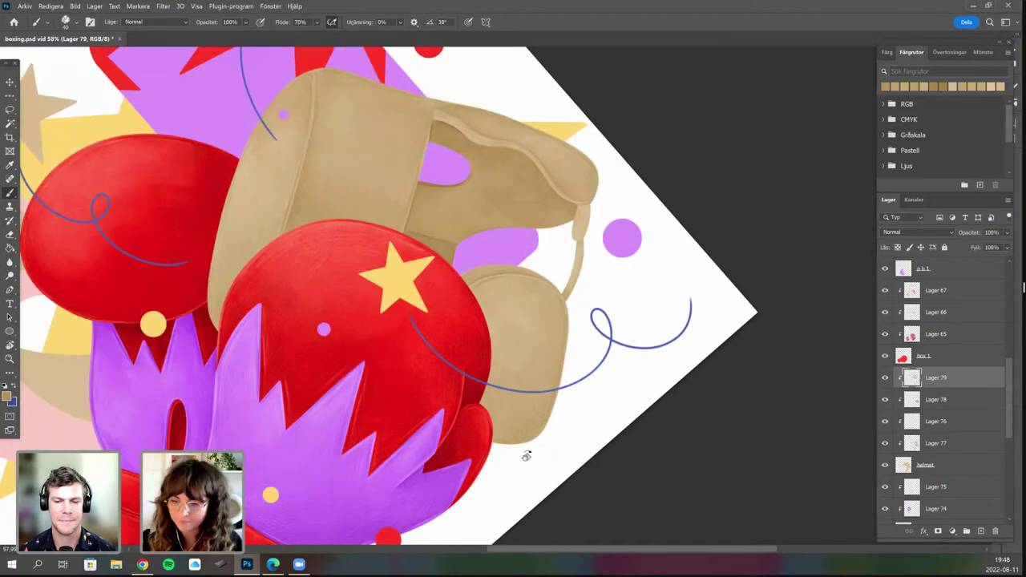
scroll(583, 447, up, 2)
key(r)
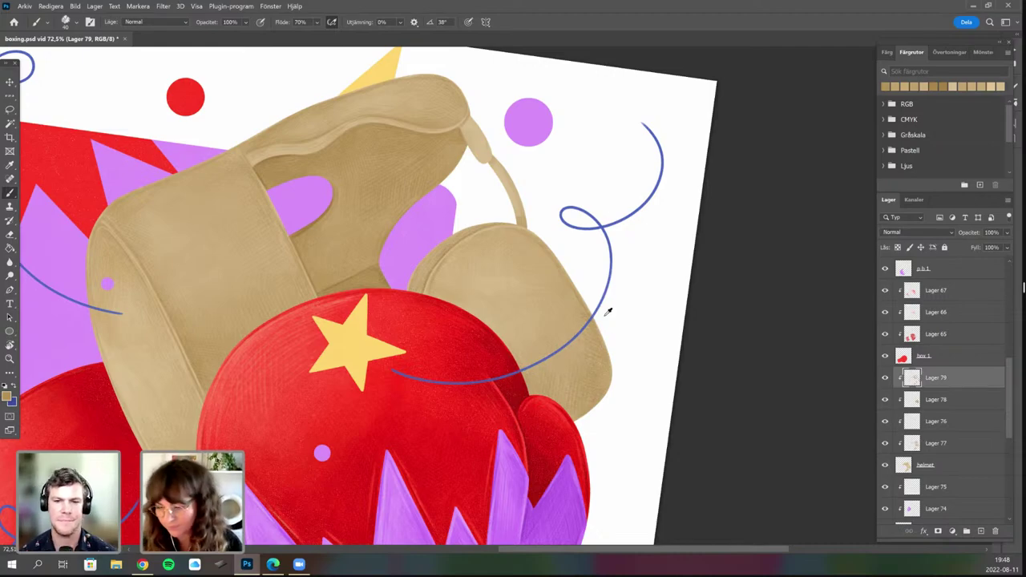
scroll(607, 310, down, 2)
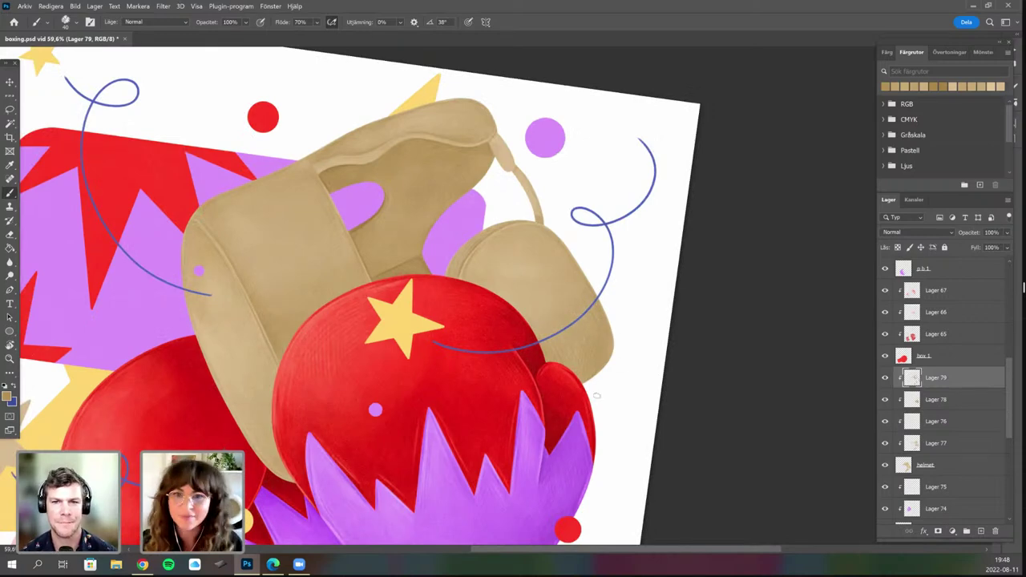
key(r)
mouse_move(510, 415)
mouse_down()
mouse_move(514, 434)
mouse_move(496, 450)
mouse_move(526, 272)
mouse_up()
scroll(526, 272, up, 3)
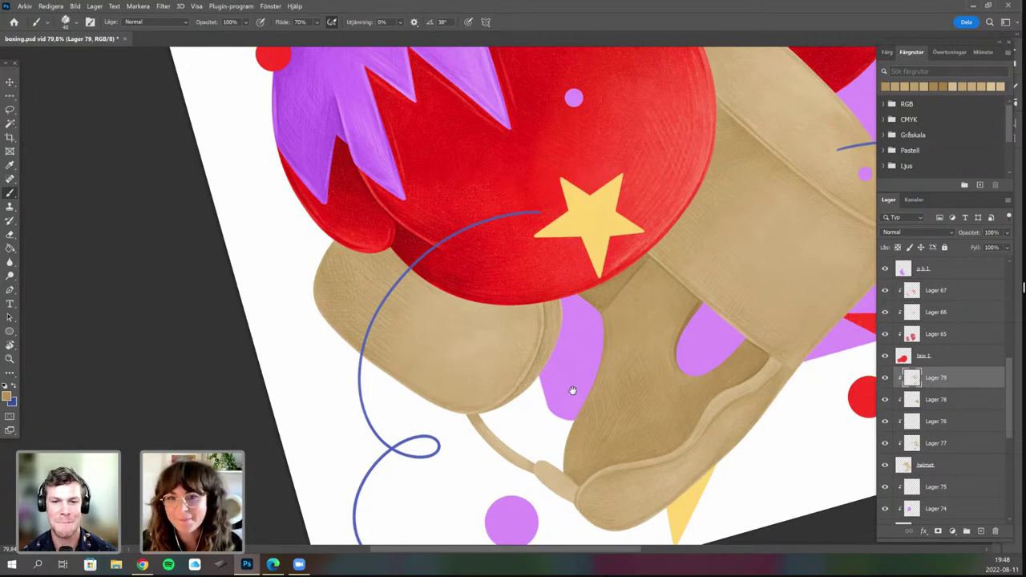
Examine the pad's face, rim and the surrounding helmet shading from several angles and magnifications.
drag(582, 355, 574, 370)
scroll(576, 363, up, 2)
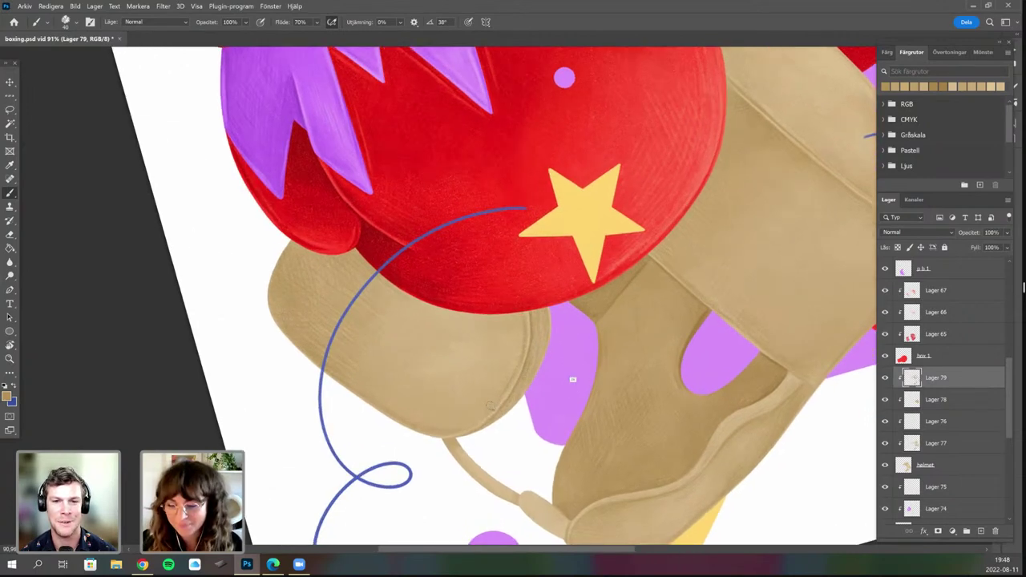
key(r)
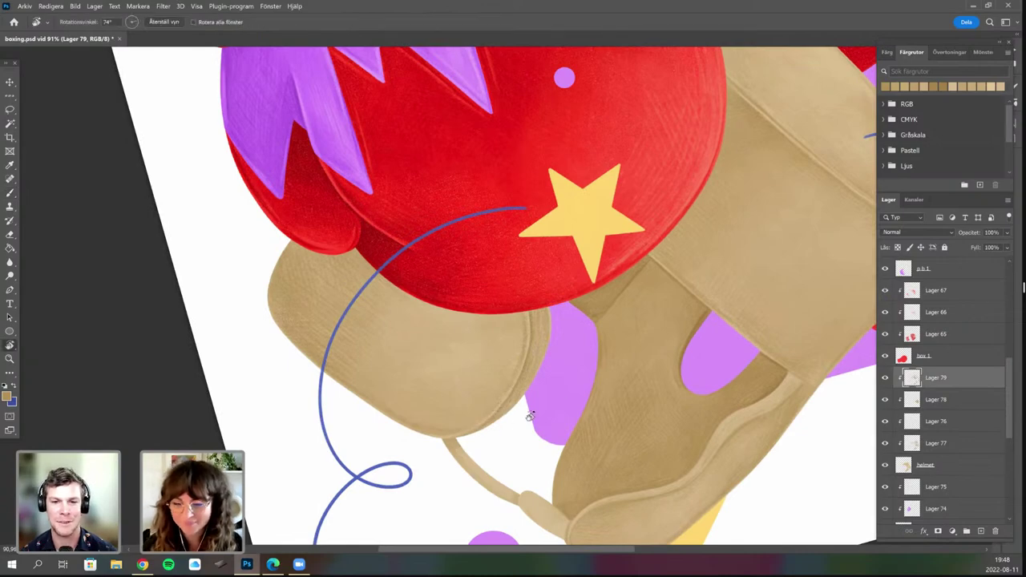
mouse_move(414, 447)
mouse_down()
mouse_move(321, 418)
mouse_move(484, 145)
mouse_move(498, 145)
mouse_up()
key(b)
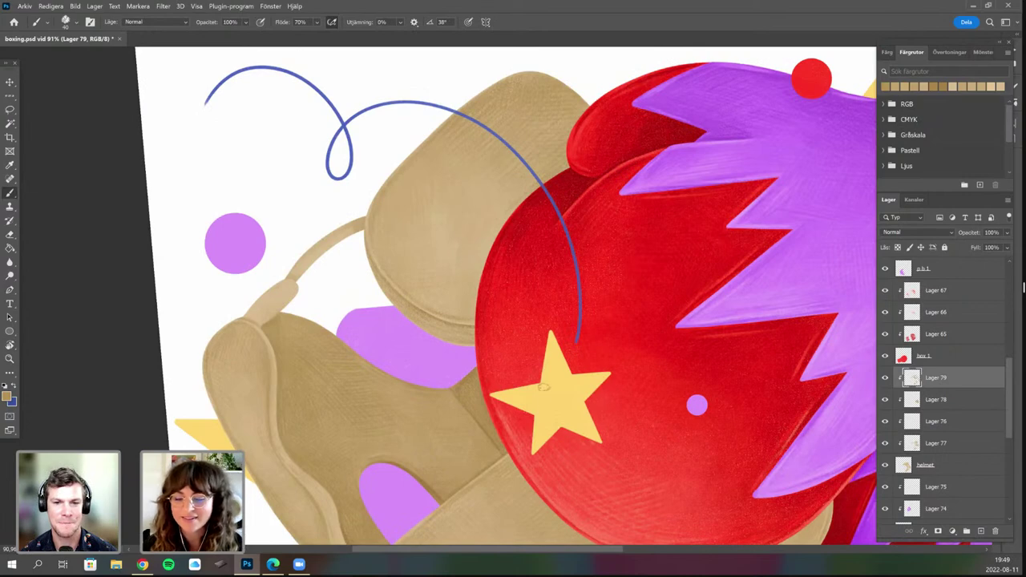
key(r)
drag(460, 258, 416, 199)
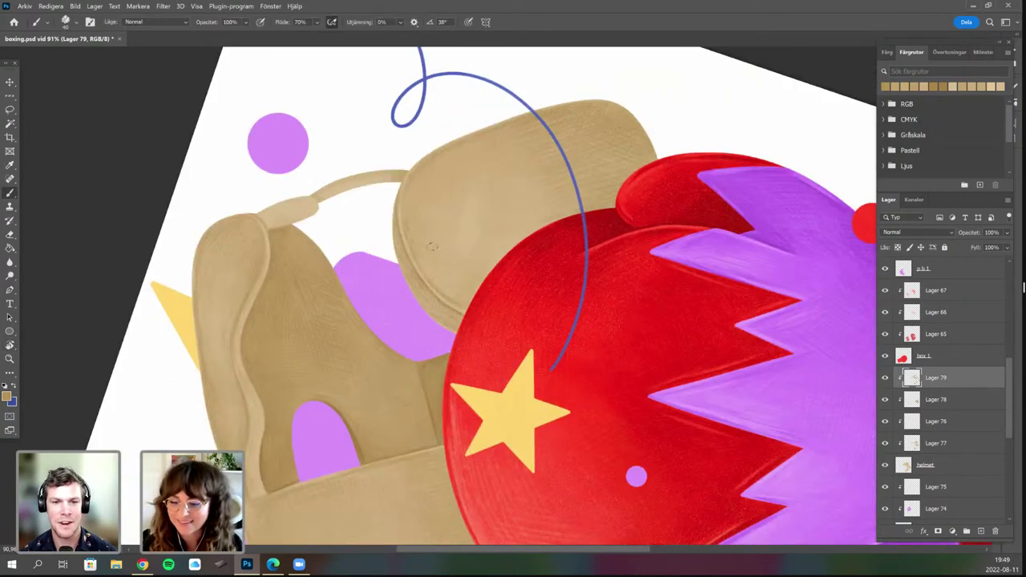
key(r)
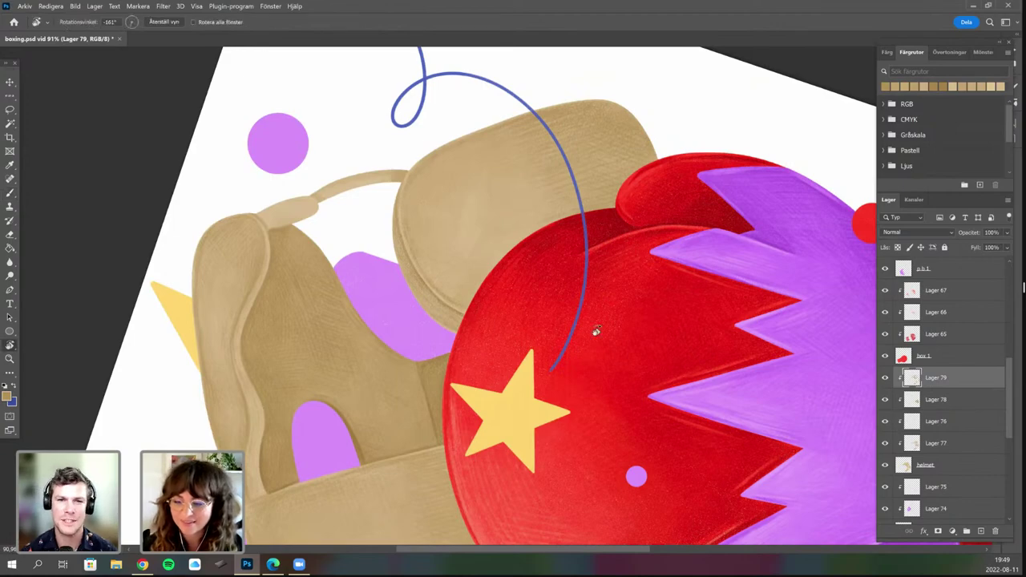
mouse_move(596, 332)
mouse_down()
mouse_move(367, 325)
mouse_move(368, 346)
mouse_up()
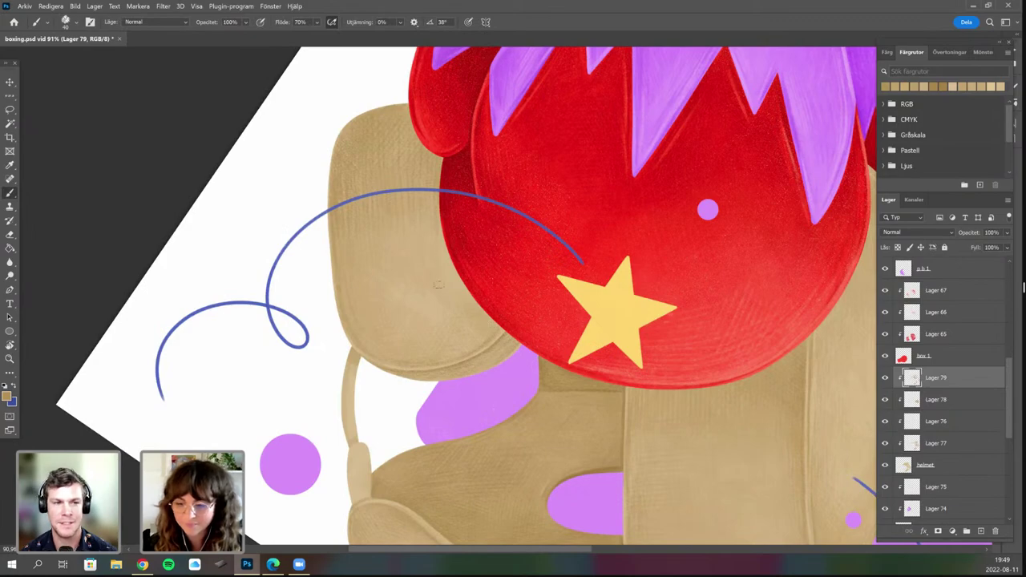
scroll(477, 445, down, 5)
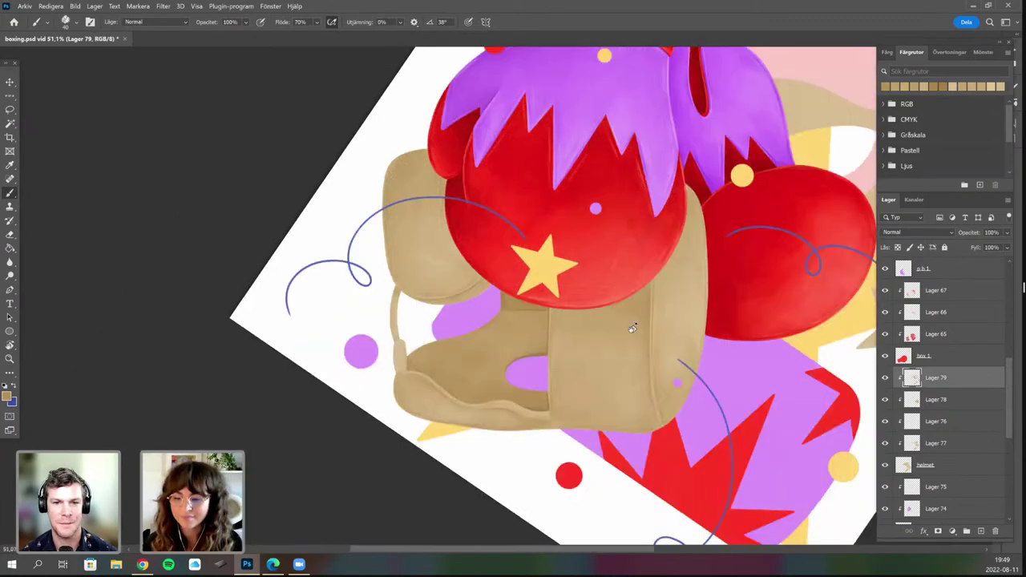
key(r)
drag(361, 338, 561, 385)
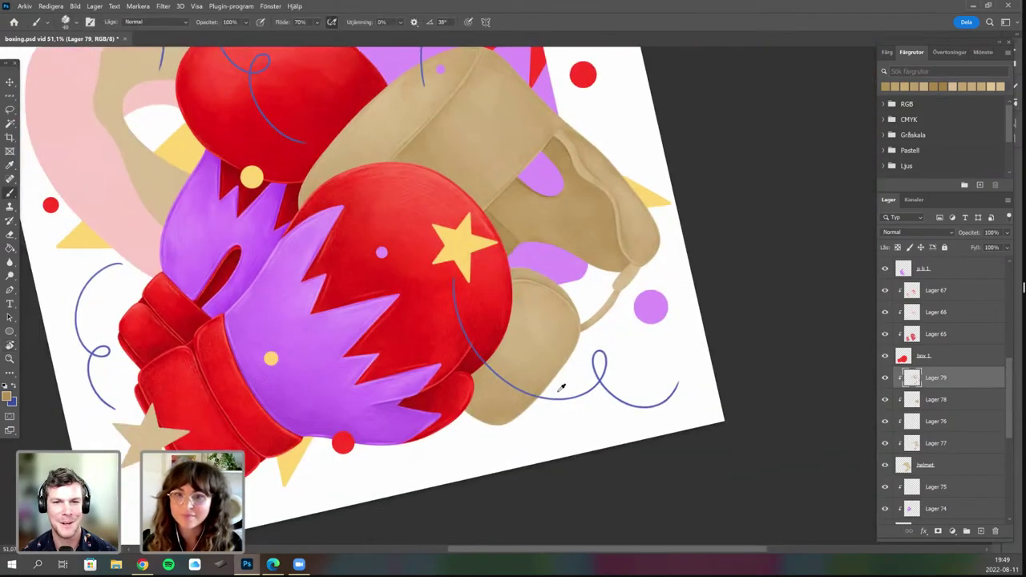
scroll(561, 388, up, 4)
scroll(537, 268, down, 2)
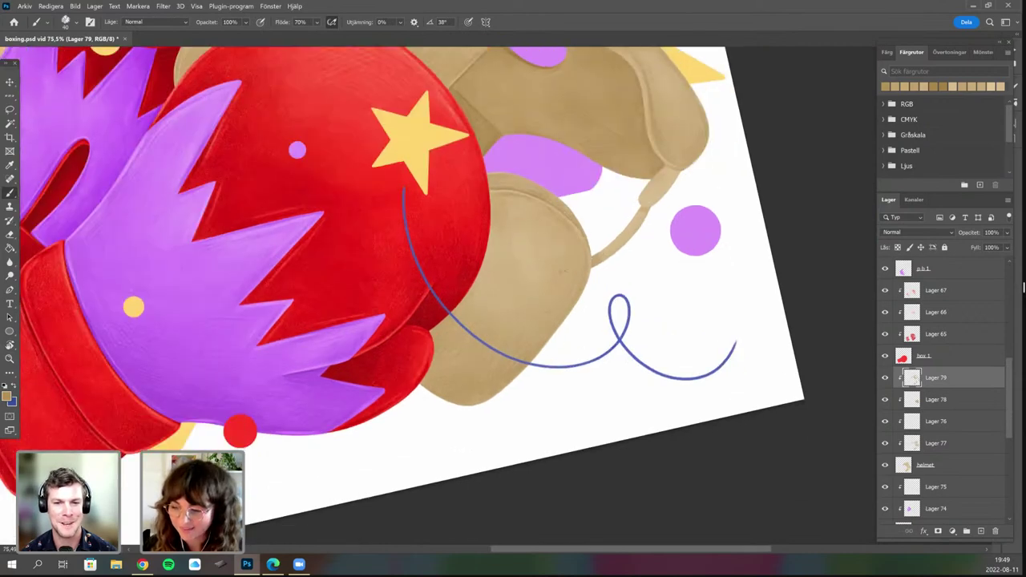
scroll(536, 327, down, 2)
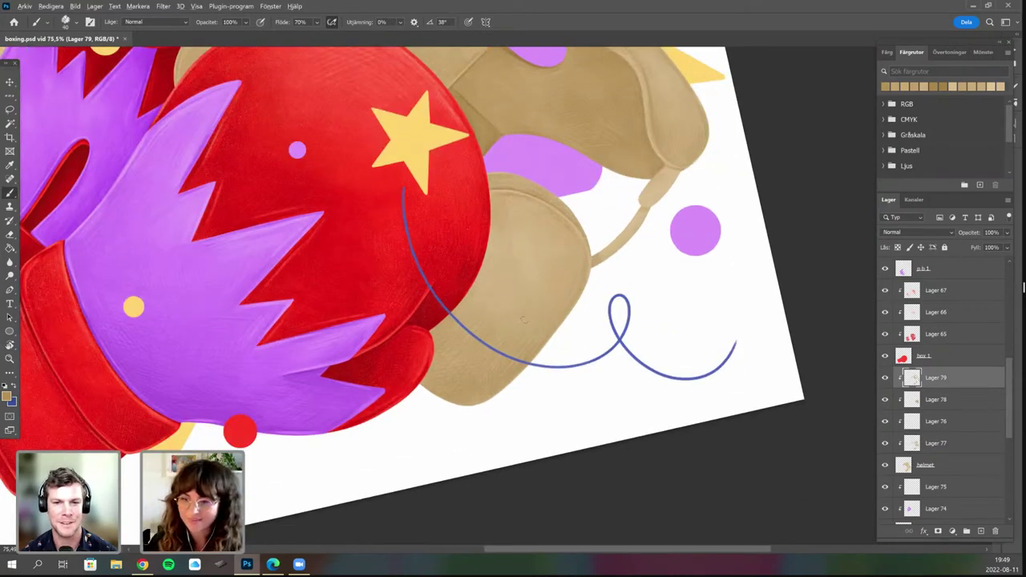
drag(449, 255, 401, 364)
scroll(473, 362, up, 2)
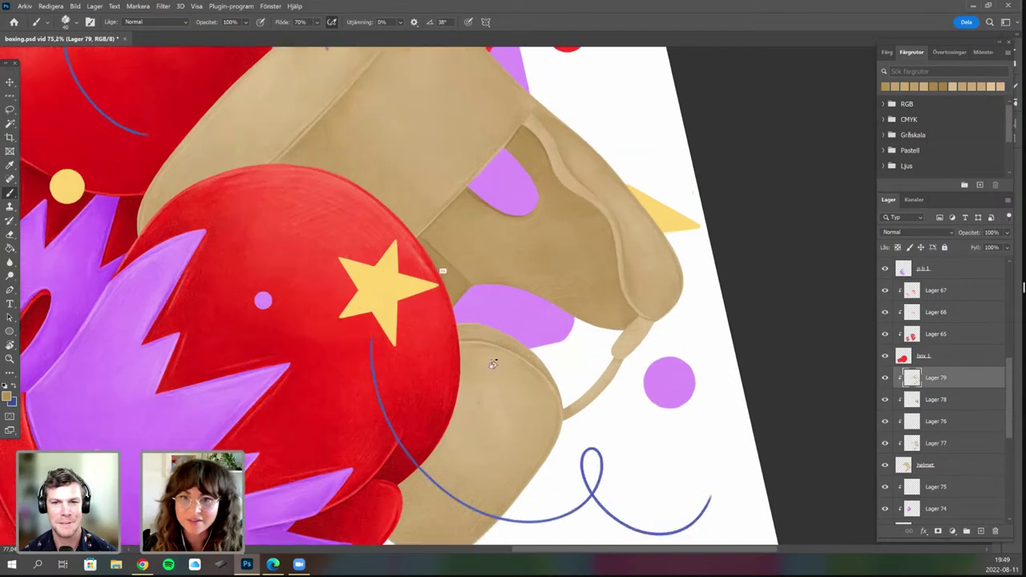
key(r)
scroll(425, 360, up, 2)
drag(411, 120, 416, 113)
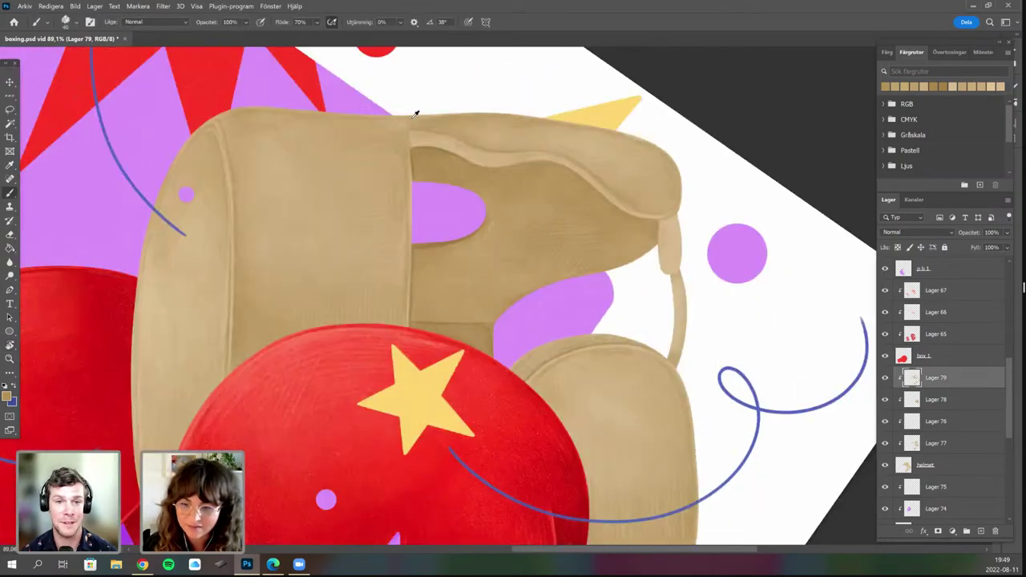
Deepen the helmet's dark inner side panel with darker tan texture along the seam, beside the glove and the purple opening.
scroll(416, 293, up, 2)
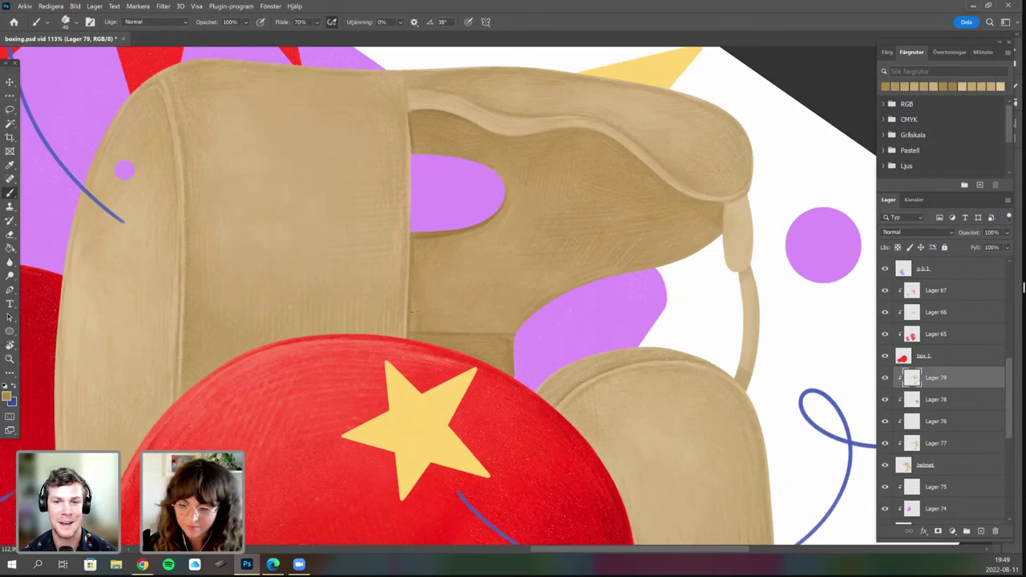
key(r)
drag(401, 305, 430, 345)
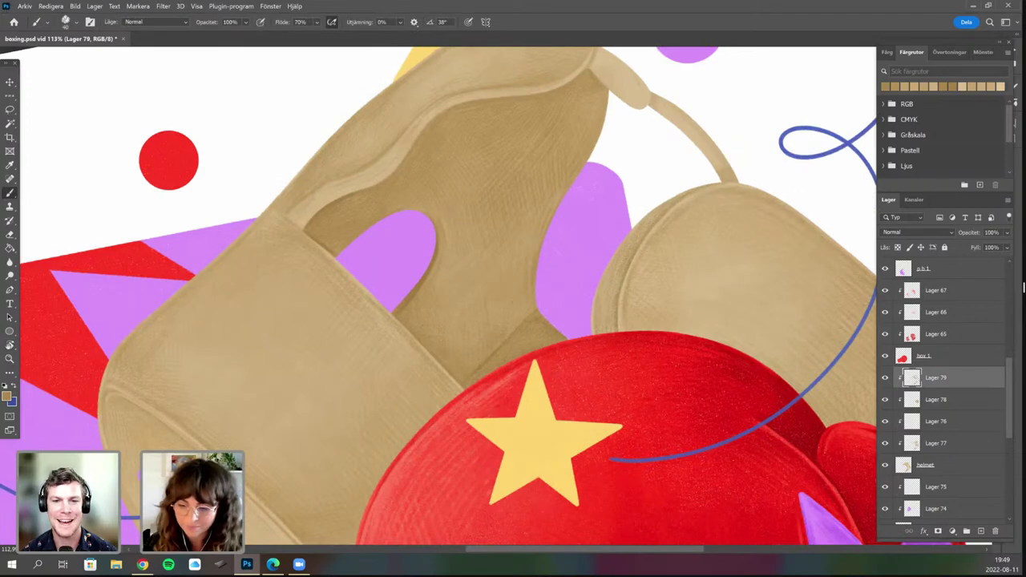
key(r)
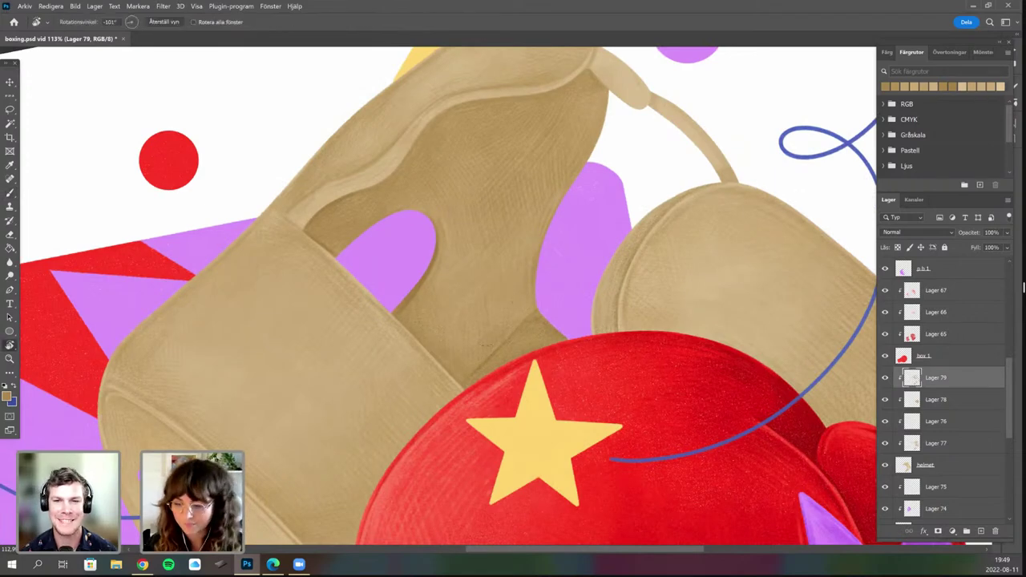
mouse_move(502, 411)
mouse_down()
mouse_move(473, 357)
mouse_move(490, 399)
mouse_up()
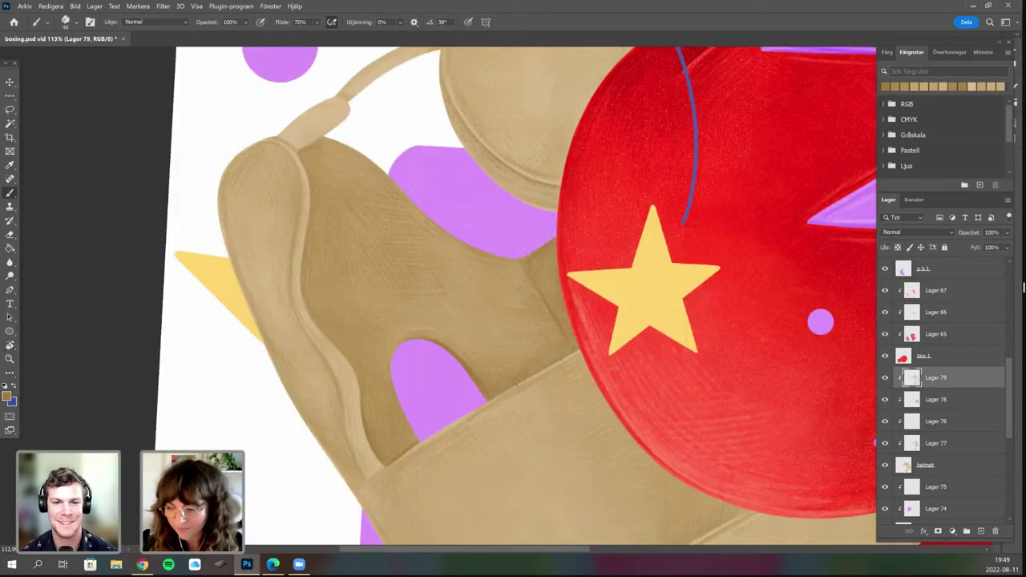
key(space)
drag(582, 323, 606, 276)
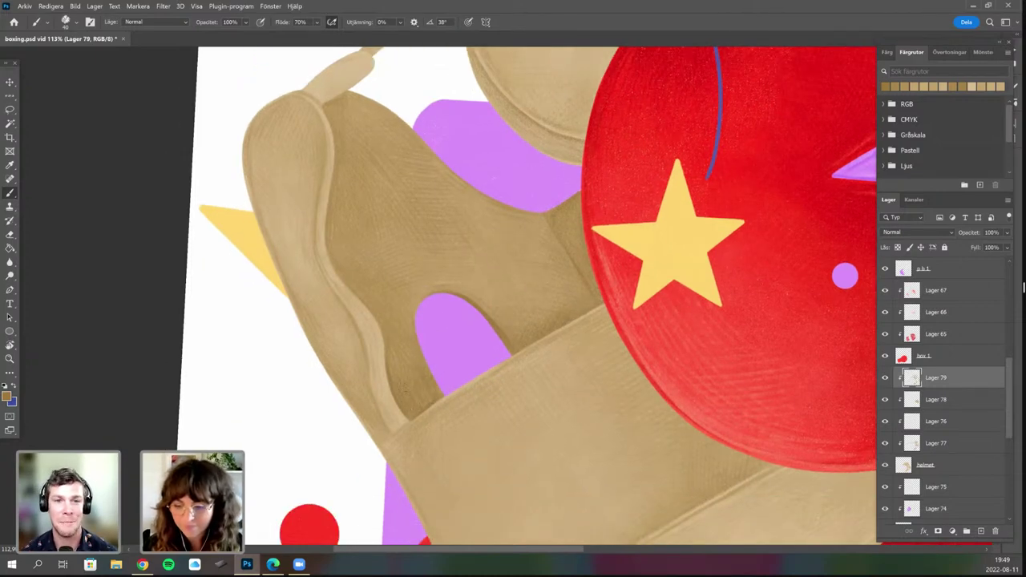
scroll(434, 361, down, 3)
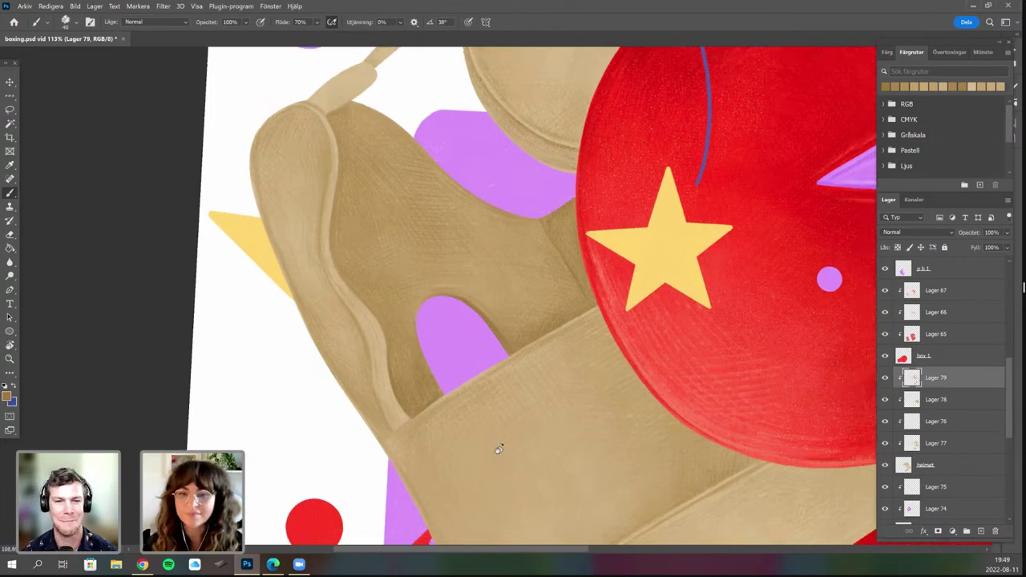
Extend the grainy darker tan shading on the helmet's inner side panel down towards the chin strap.
key(r)
mouse_move(457, 371)
mouse_down()
mouse_move(583, 350)
mouse_move(598, 223)
mouse_up()
key(b)
scroll(578, 348, up, 1)
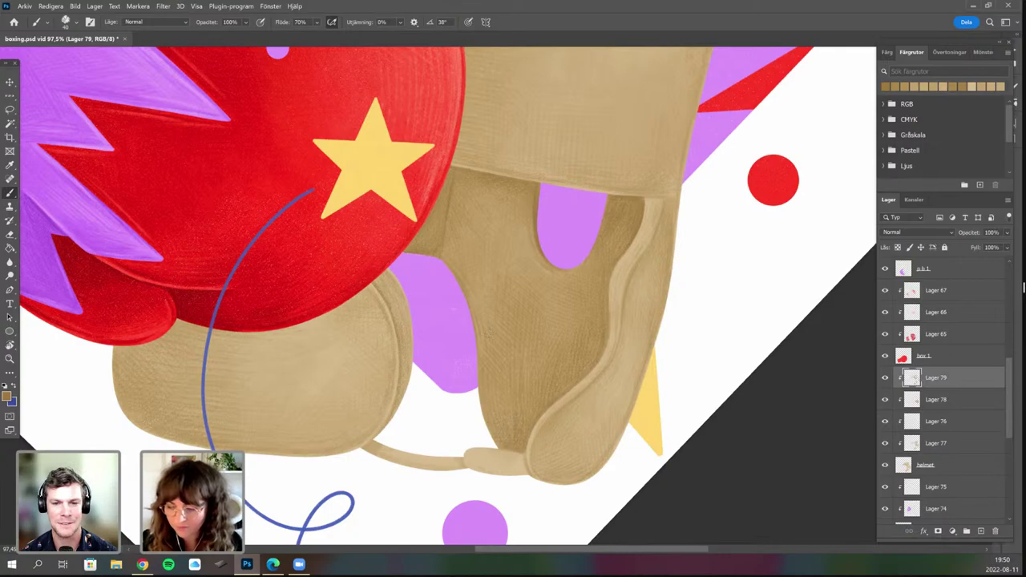
drag(487, 331, 460, 367)
key(r)
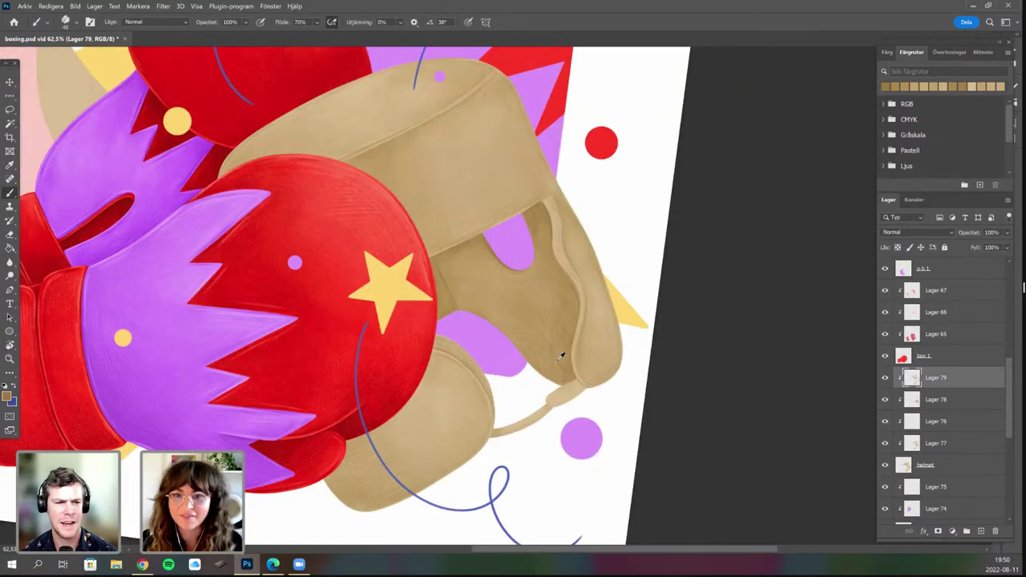
scroll(561, 361, up, 3)
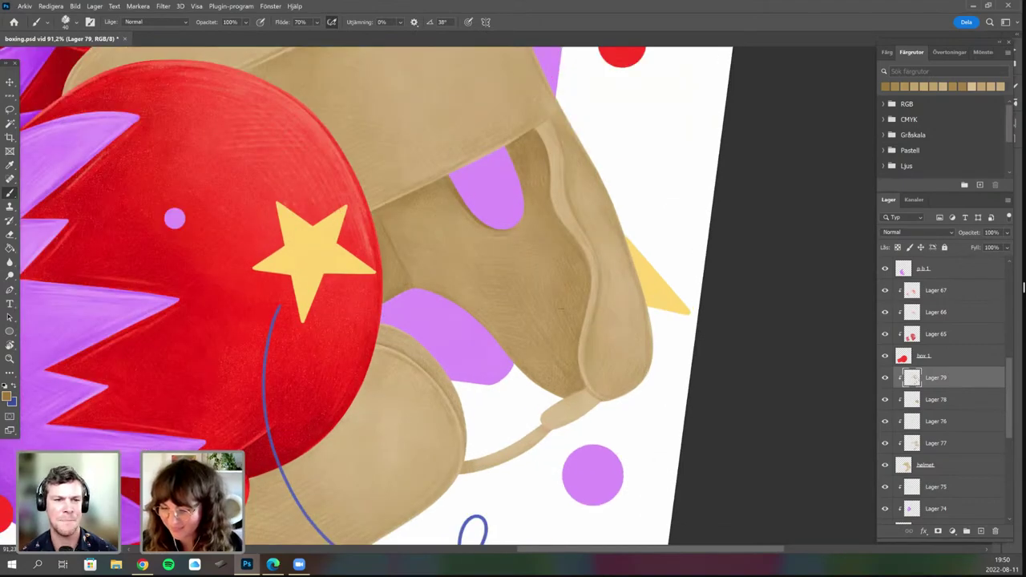
Switch to the square textured brush at 143 px for broad shading near the helmet flap's rounded end.
scroll(614, 321, down, 5)
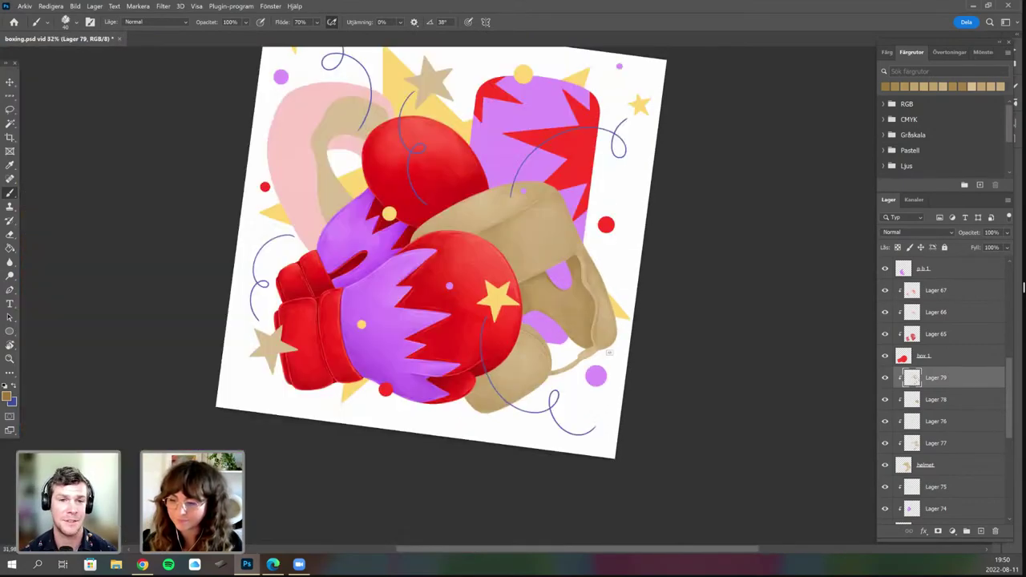
scroll(665, 344, up, 3)
right_click(665, 344)
drag(660, 278, 687, 278)
click(566, 356)
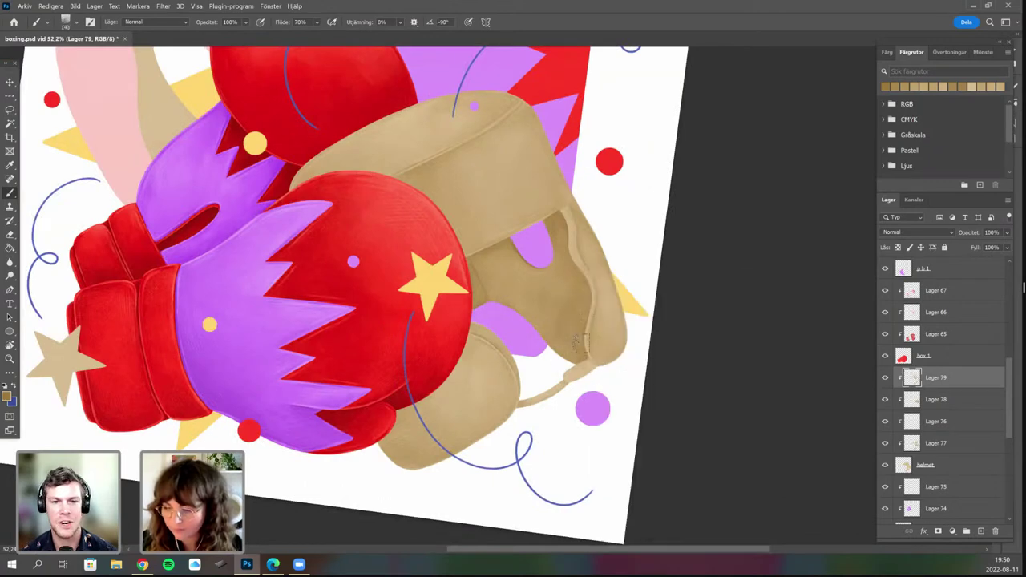
key(r)
drag(565, 411, 571, 403)
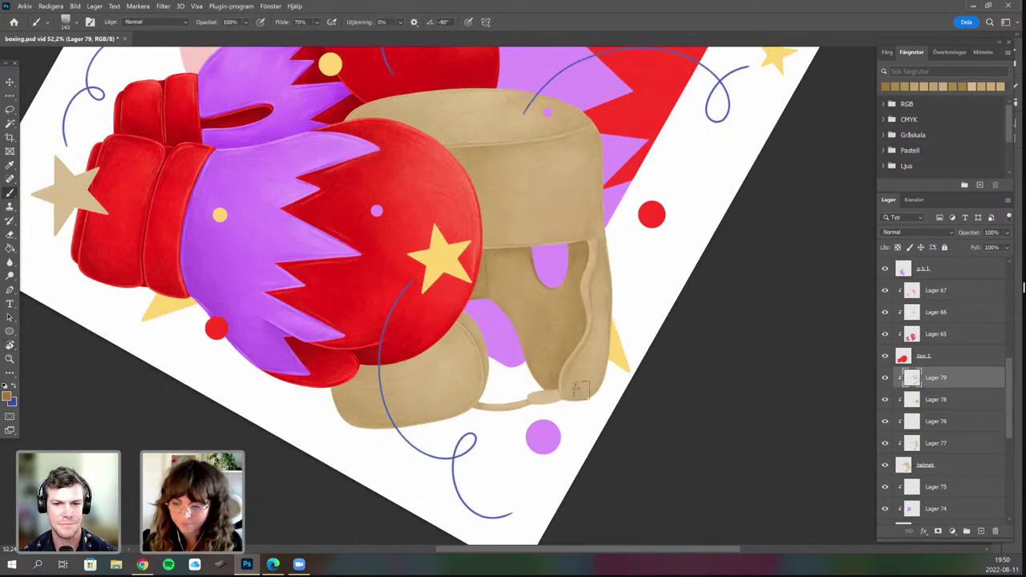
Switch back to the grainy shading brush at 37 px for working on the rounded pad.
drag(438, 449, 460, 396)
key(r)
mouse_move(553, 373)
mouse_down()
mouse_move(586, 371)
mouse_move(564, 344)
mouse_move(561, 260)
mouse_up()
right_click(542, 254)
click(592, 344)
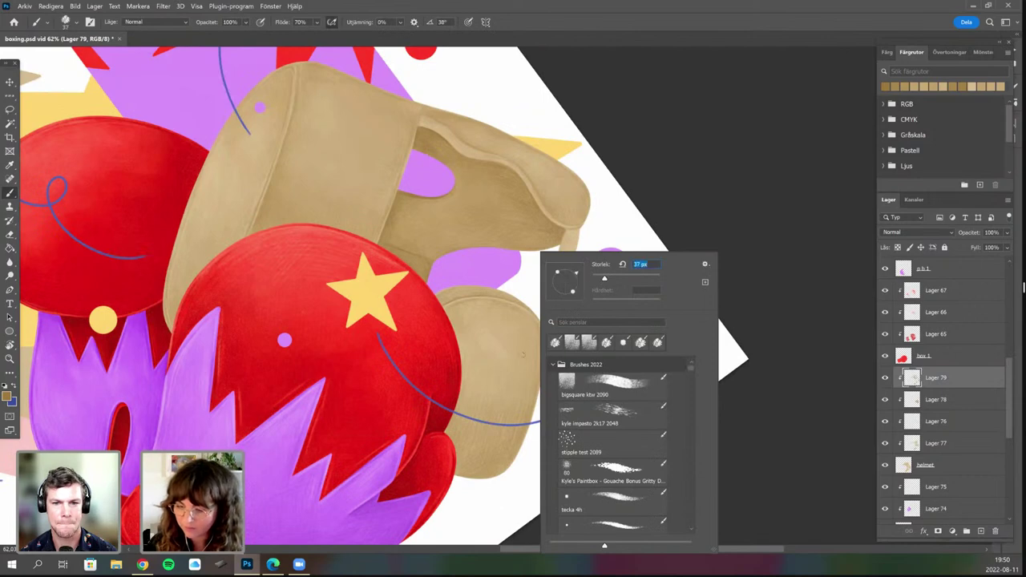
key(Return)
Sample tans from the pad and blend textured shading over its face and far end around the blue ribbon.
drag(510, 354, 496, 311)
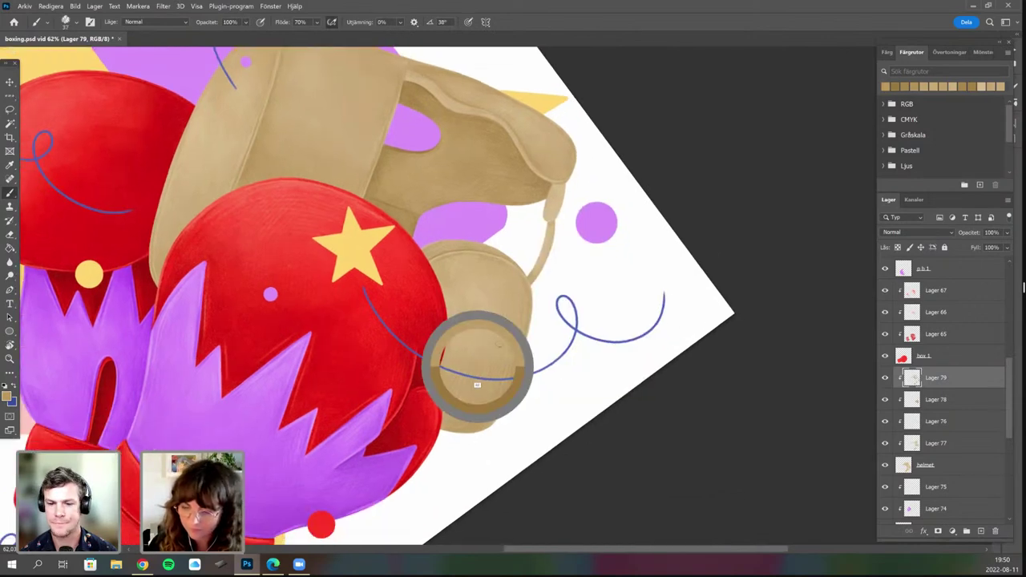
alt+click(483, 356)
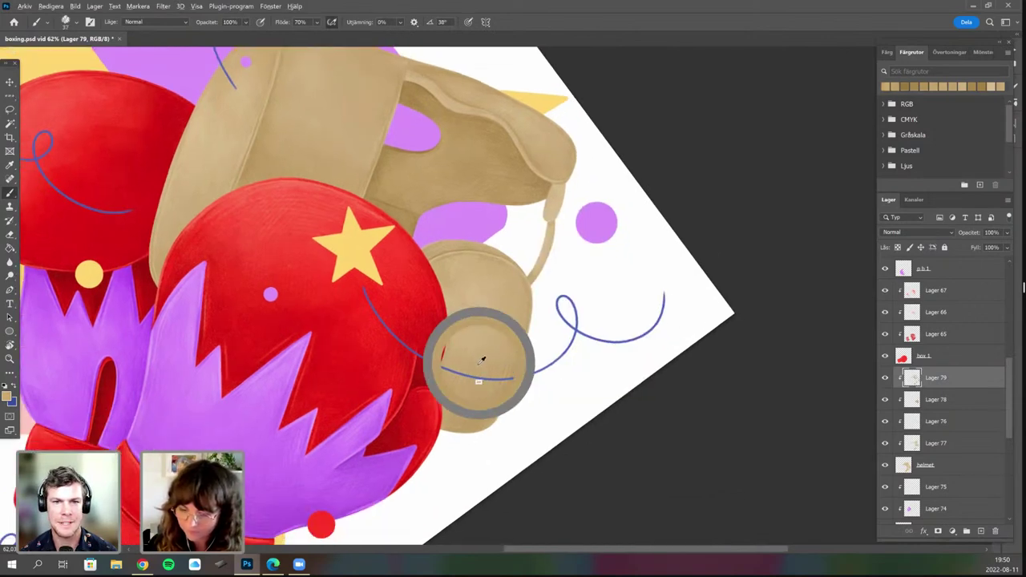
drag(481, 360, 451, 414)
alt+click(509, 386)
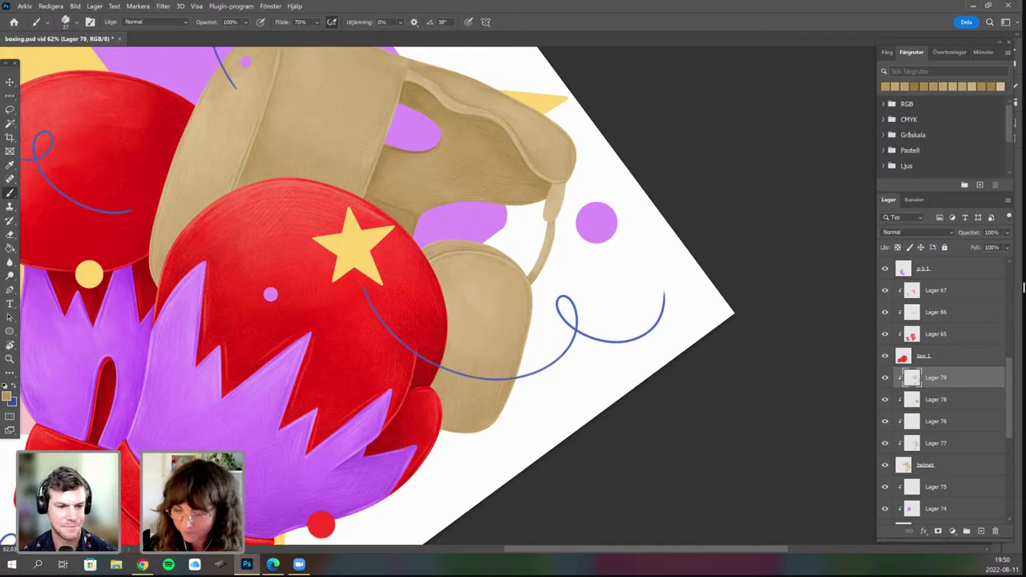
key(r)
drag(535, 388, 548, 315)
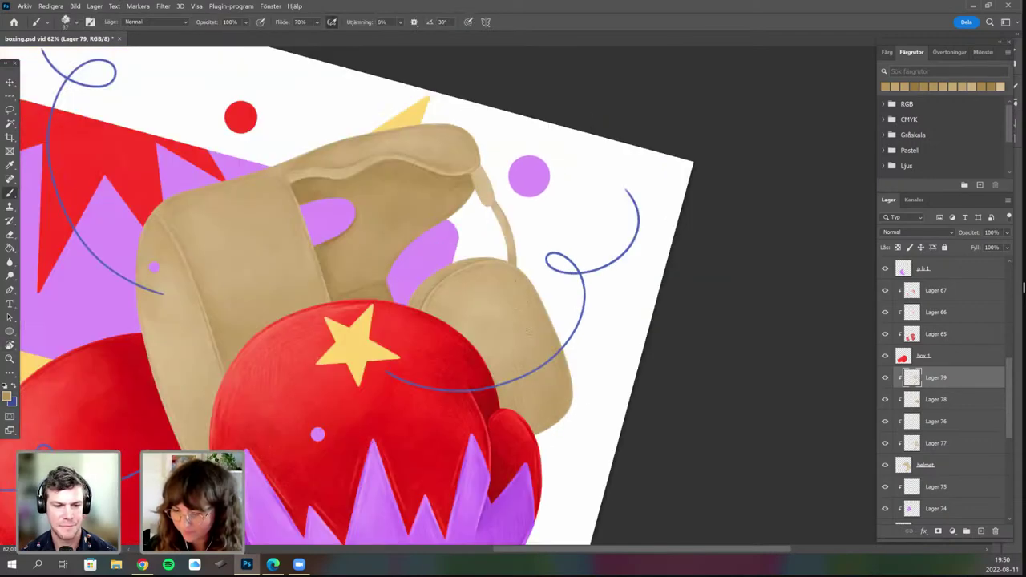
key(ctrl+space)
drag(563, 349, 529, 365)
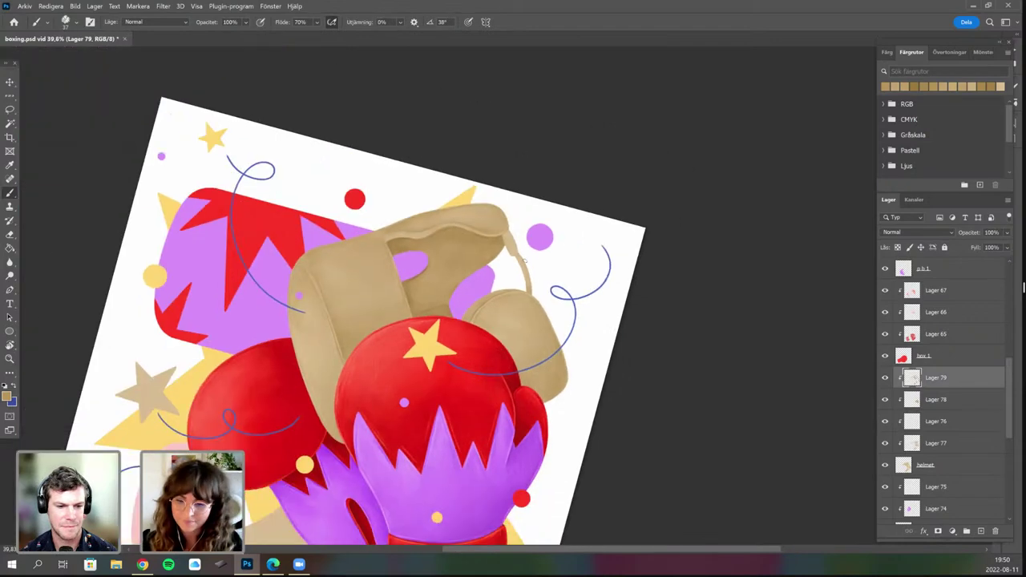
Set the round brush to 21 px for detailing the chin strap between the pad and the helmet flap.
key(r)
drag(523, 248, 547, 264)
key(ctrl+space)
drag(447, 400, 578, 358)
key(r)
mouse_move(546, 221)
mouse_down()
mouse_move(585, 335)
mouse_move(570, 370)
mouse_up()
right_click(571, 370)
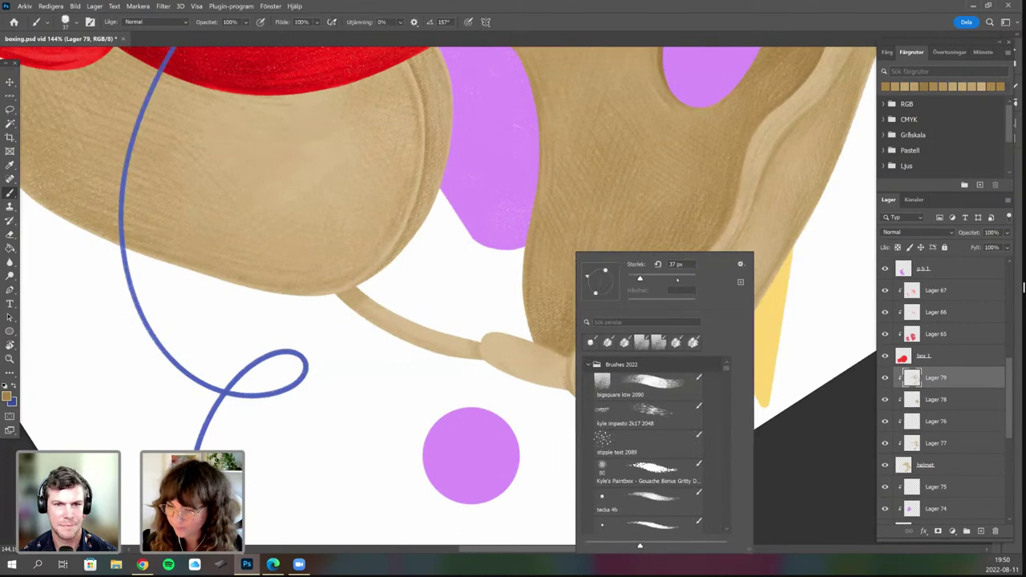
text(21)
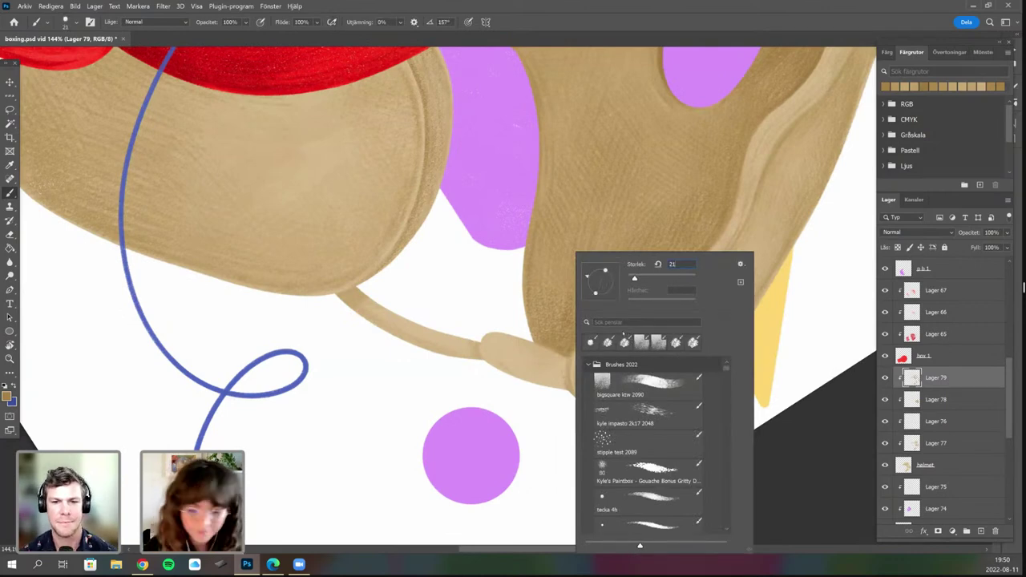
key(Return)
Choose the tan #b99958 and paint soft shading on the chin strap's rounded tab beside the helmet flap.
key(r)
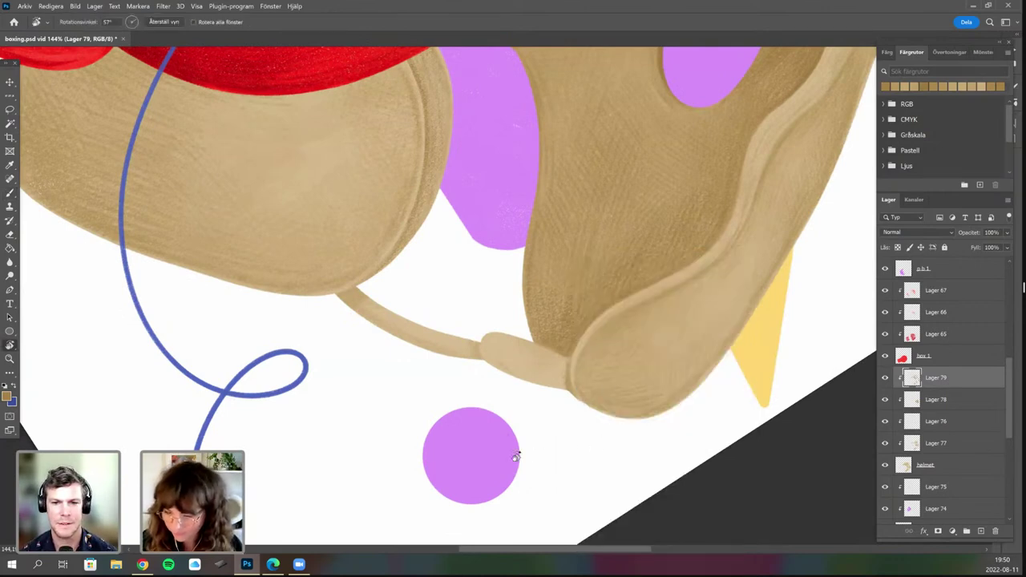
drag(568, 365, 496, 400)
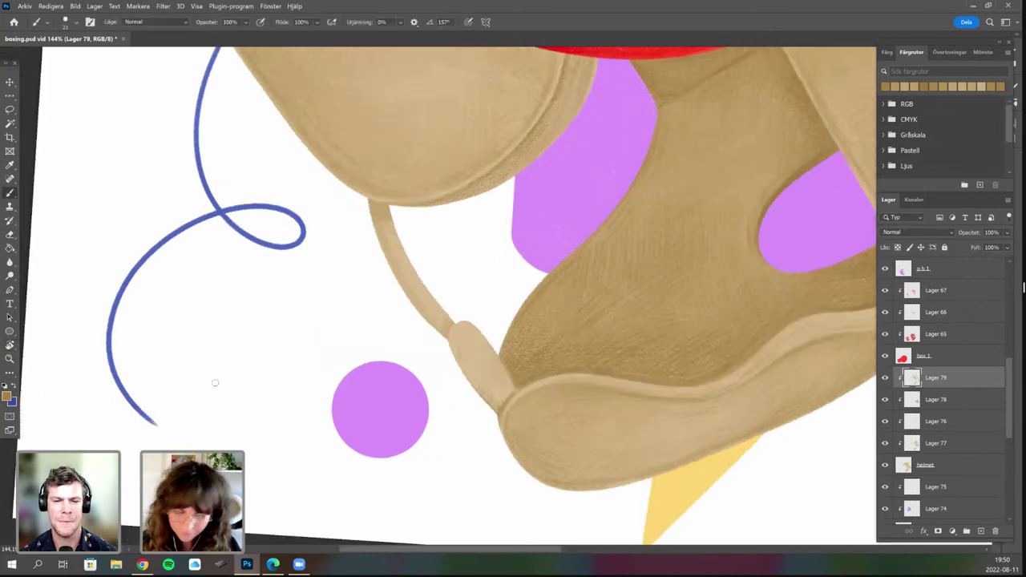
click(6, 396)
click(201, 307)
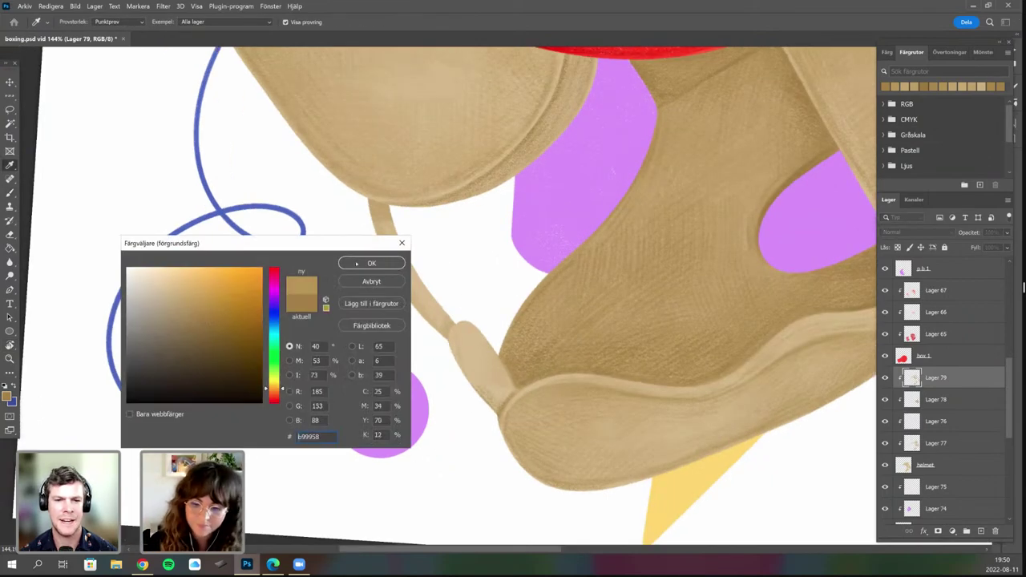
key(Return)
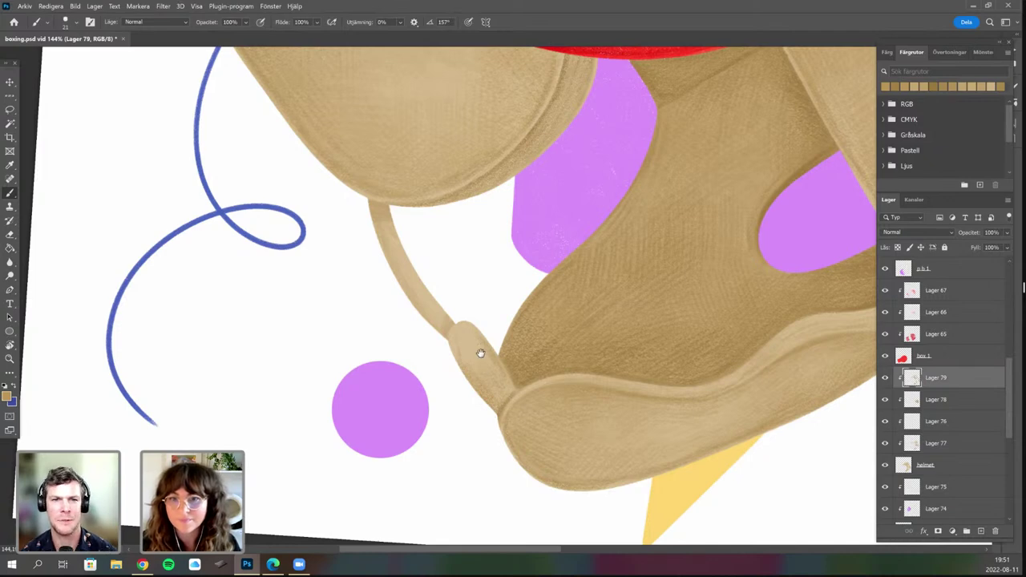
mouse_move(483, 458)
mouse_down()
mouse_move(477, 436)
mouse_move(449, 430)
mouse_up()
key(r)
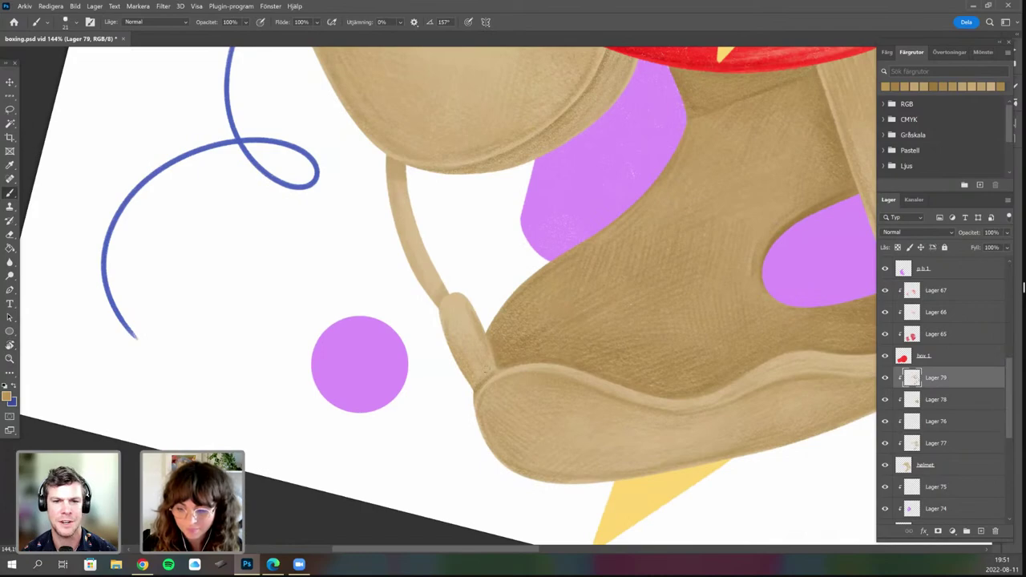
Choose a darker brown and paint a shadow along the outer edge of the chin strap's tab.
key(r)
mouse_move(526, 431)
mouse_down()
mouse_move(596, 358)
mouse_move(614, 355)
mouse_up()
key(r)
drag(524, 376, 538, 195)
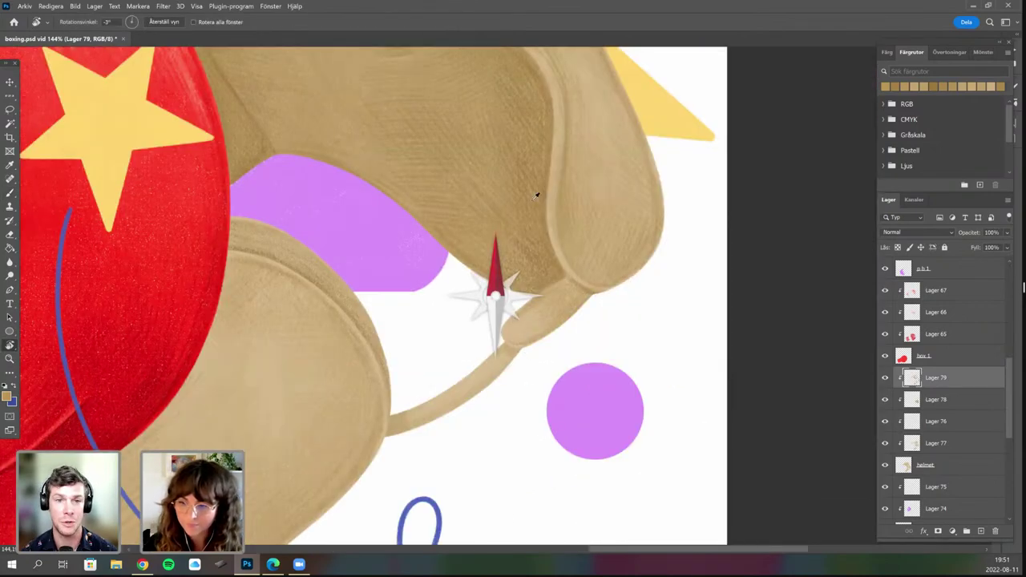
click(7, 395)
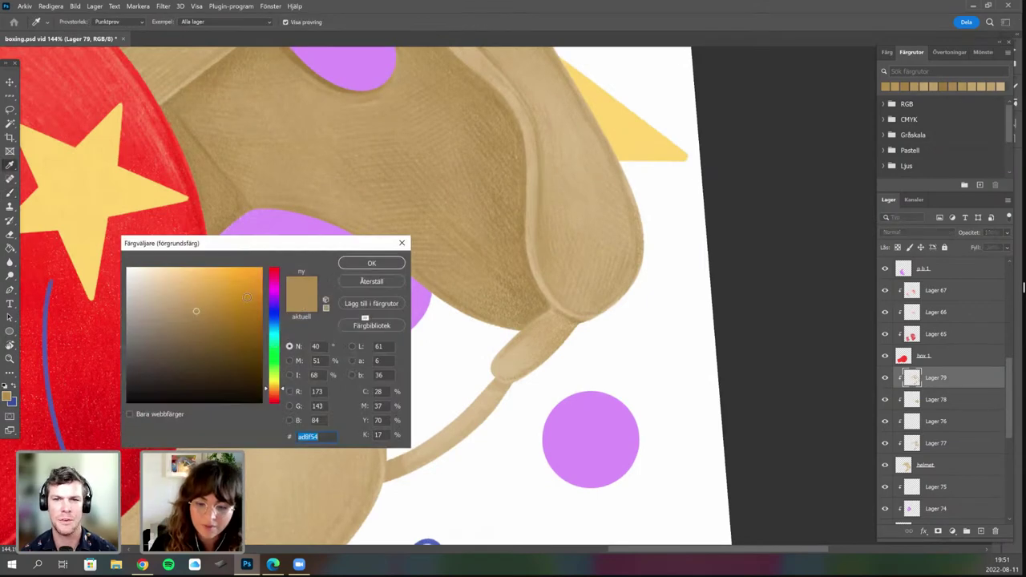
click(371, 263)
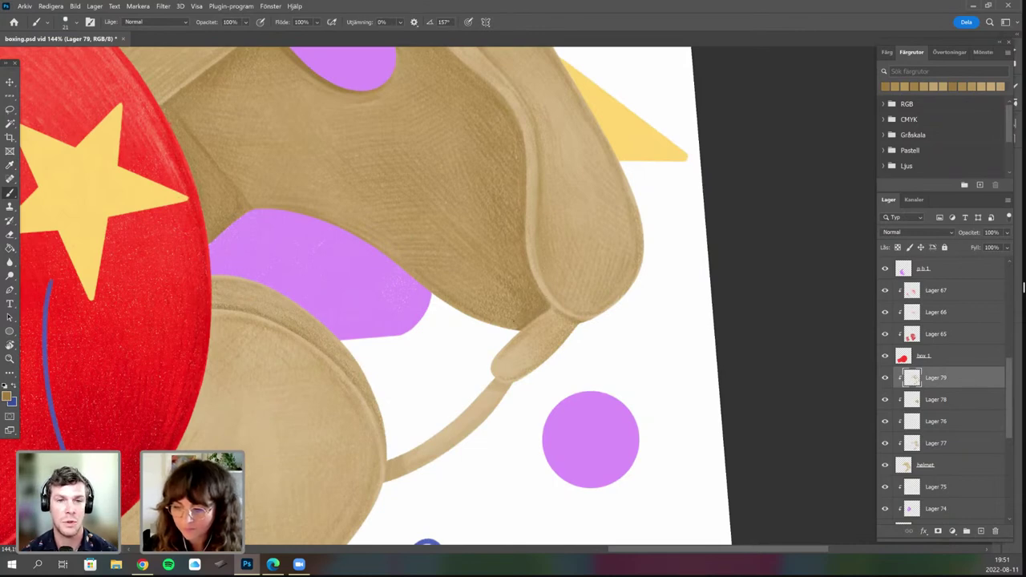
key(r)
mouse_move(612, 359)
mouse_down()
mouse_move(623, 333)
mouse_move(622, 248)
mouse_up()
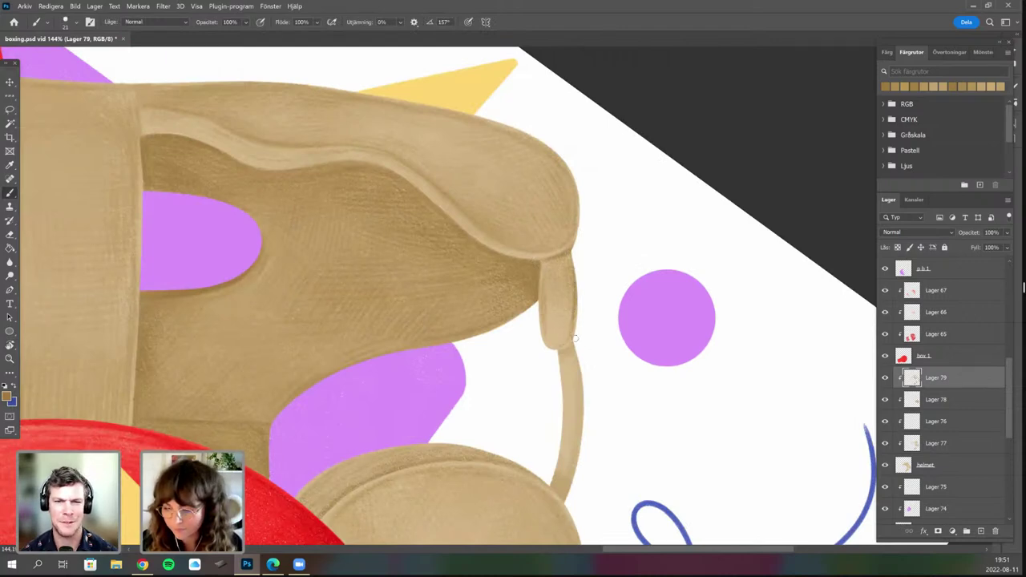
Choose a slightly lighter brown and blend textured shading over the tab where it meets the helmet flap.
key(r)
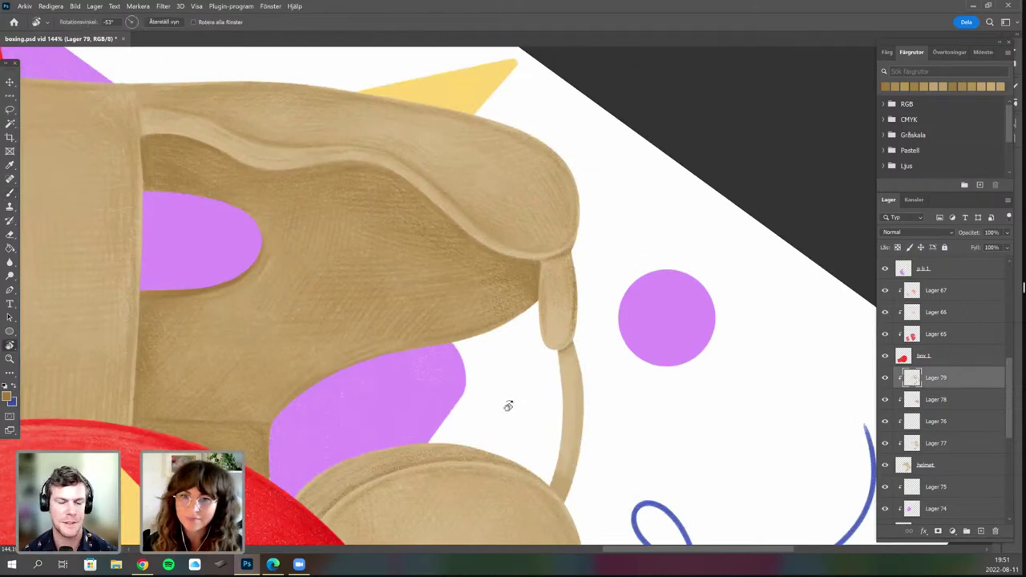
drag(508, 406, 83, 390)
click(6, 396)
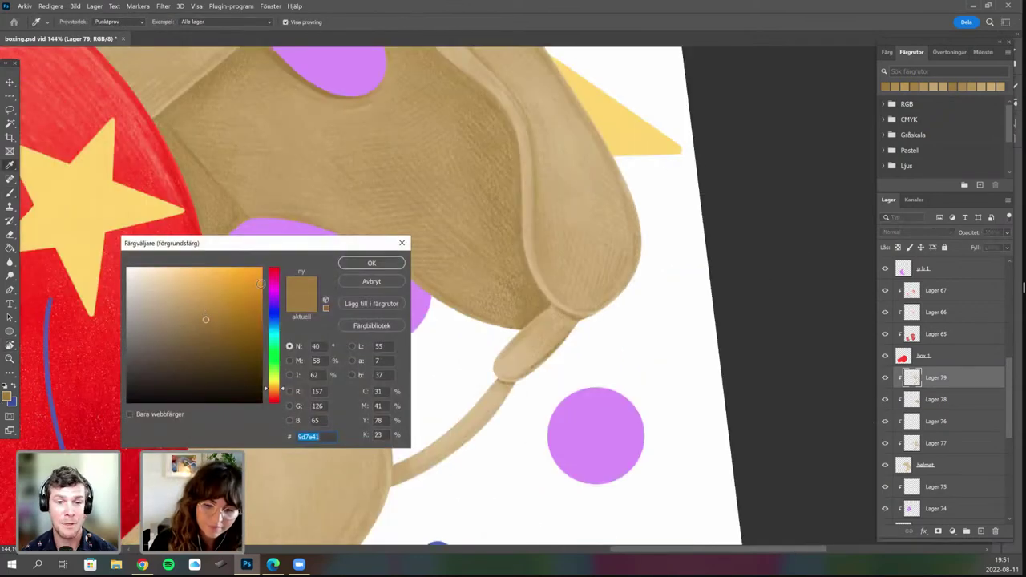
click(203, 312)
click(372, 264)
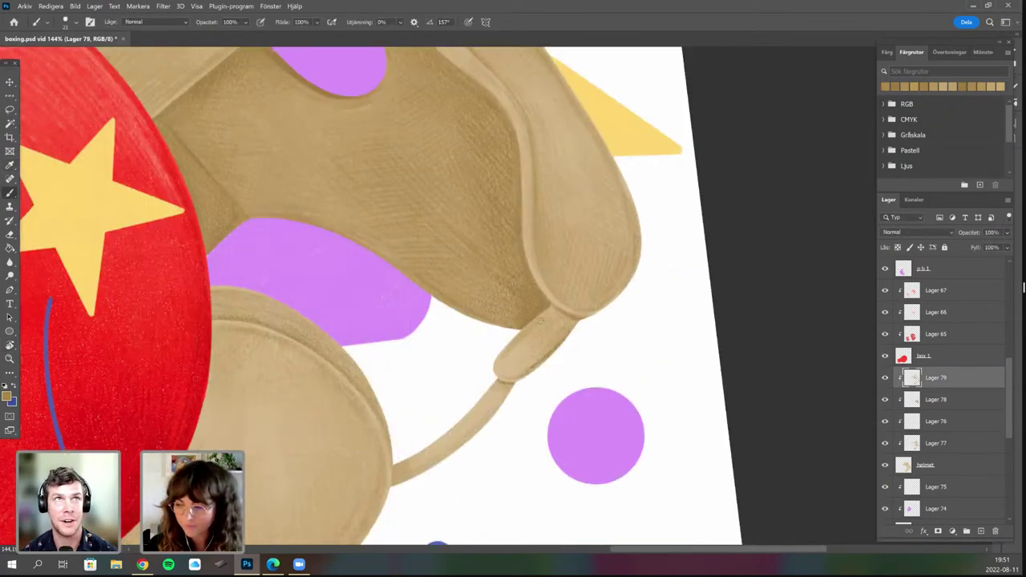
drag(560, 323, 557, 329)
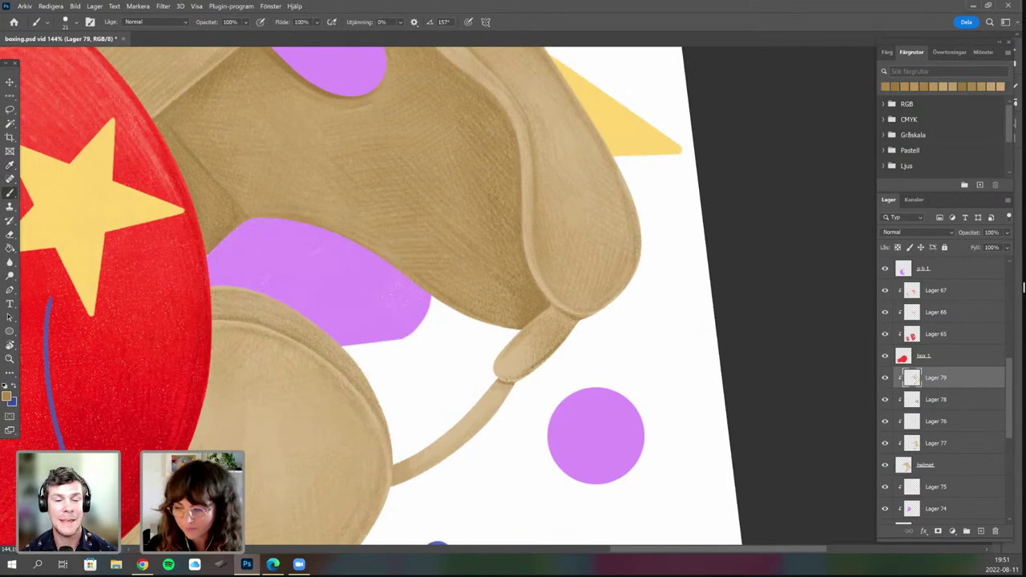
Paint brown shading along the outer edge of the narrow chin strap between the pad and the tab.
scroll(510, 349, down, 3)
key(r)
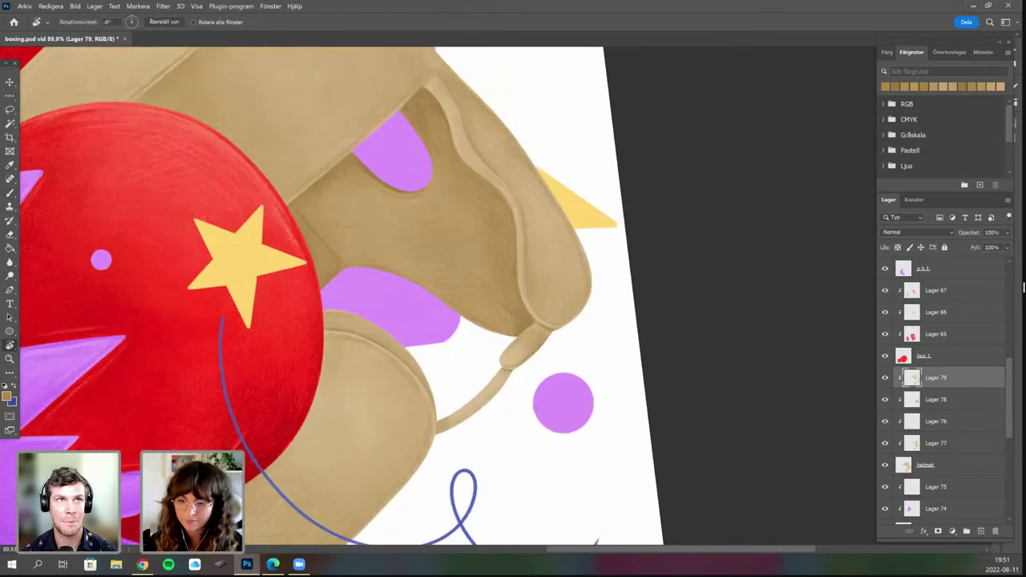
drag(541, 370, 555, 361)
scroll(501, 343, up, 3)
mouse_move(502, 340)
mouse_down()
mouse_move(518, 344)
mouse_move(474, 415)
mouse_up()
mouse_move(402, 466)
mouse_down()
mouse_move(405, 481)
mouse_move(475, 417)
mouse_up()
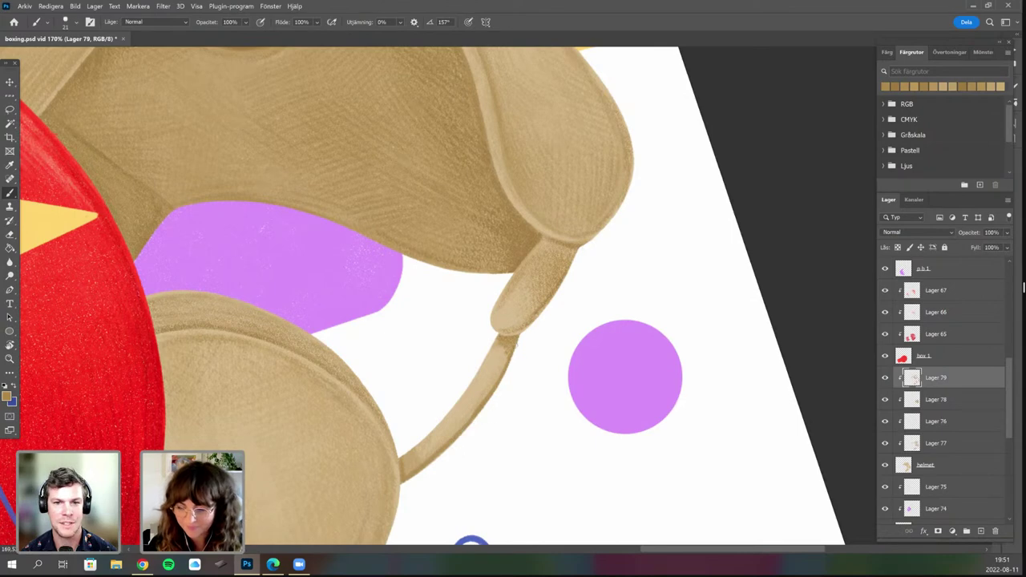
Blend shading along the narrow strap's edges and ends, sampling a tan from the strap.
key(r)
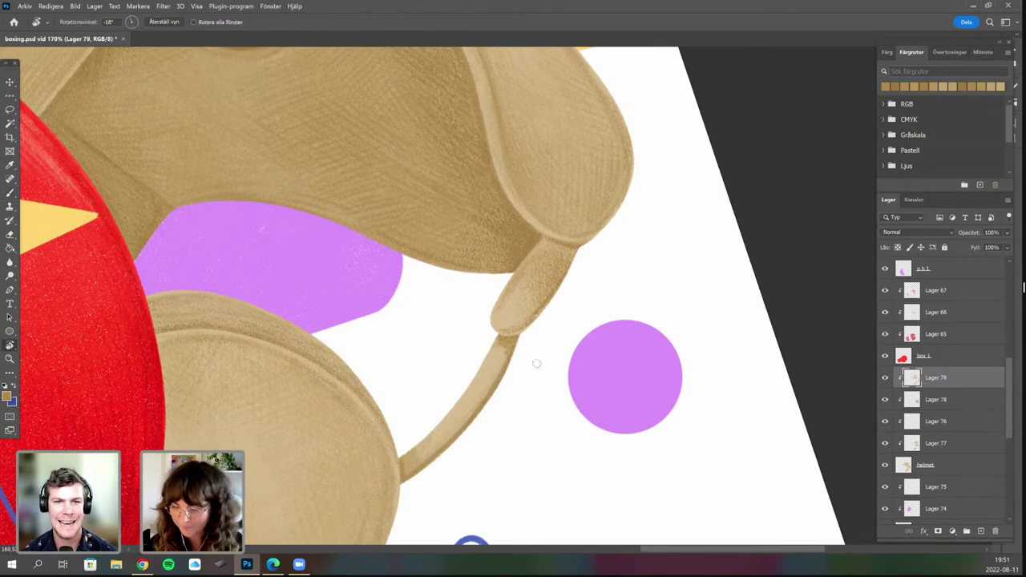
mouse_move(536, 364)
mouse_down()
mouse_move(525, 348)
mouse_move(537, 341)
mouse_move(544, 365)
mouse_move(471, 276)
mouse_up()
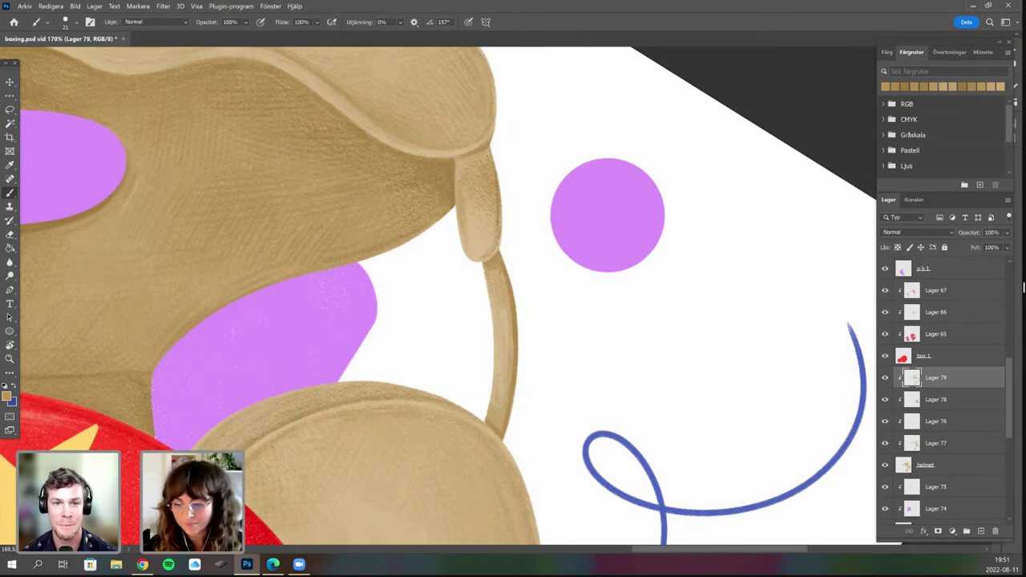
scroll(526, 339, down, 2)
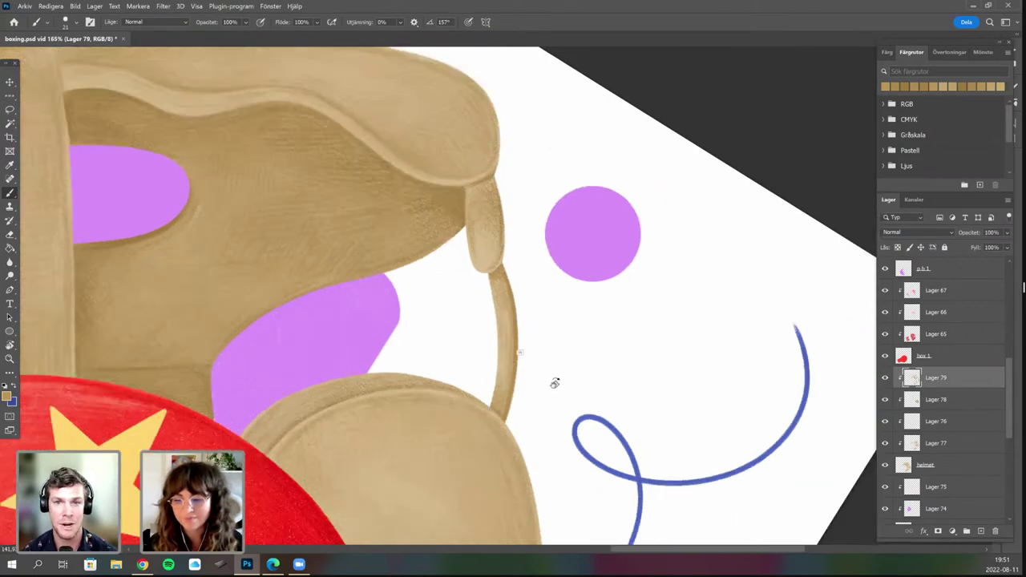
key(r)
mouse_move(429, 425)
mouse_down()
mouse_move(396, 442)
mouse_move(493, 250)
mouse_move(490, 268)
mouse_up()
key(b)
scroll(489, 268, up, 2)
key(r)
scroll(465, 433, up, 2)
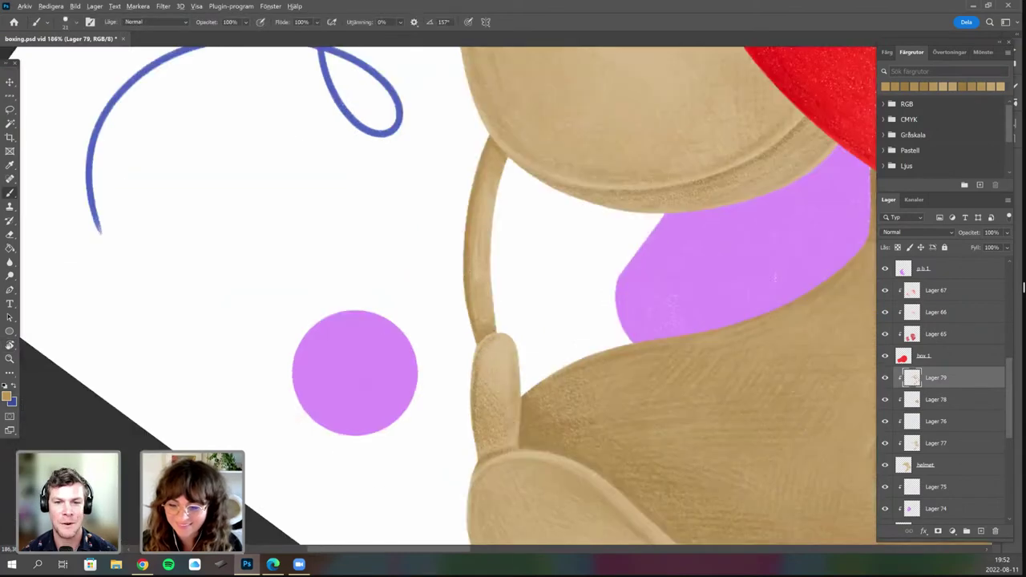
alt+click(468, 263)
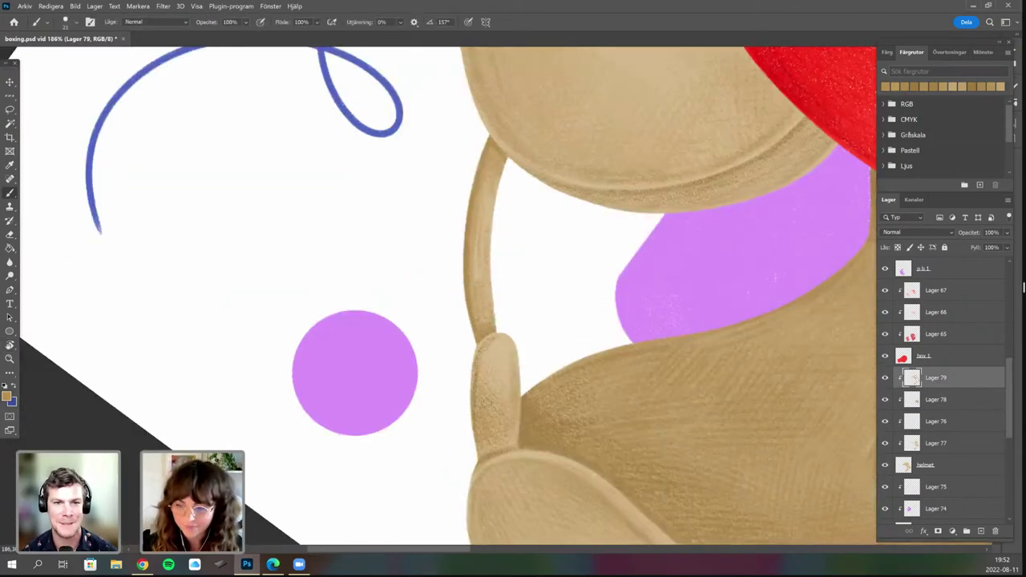
Sample a light tan, brighten it to #e8d2a3 and paint highlights along the narrow chin strap.
scroll(517, 375, down, 5)
key(r)
mouse_move(507, 481)
mouse_down()
mouse_move(529, 477)
mouse_move(537, 311)
mouse_move(530, 329)
mouse_up()
scroll(533, 325, up, 3)
alt+click(571, 282)
scroll(534, 317, up, 1)
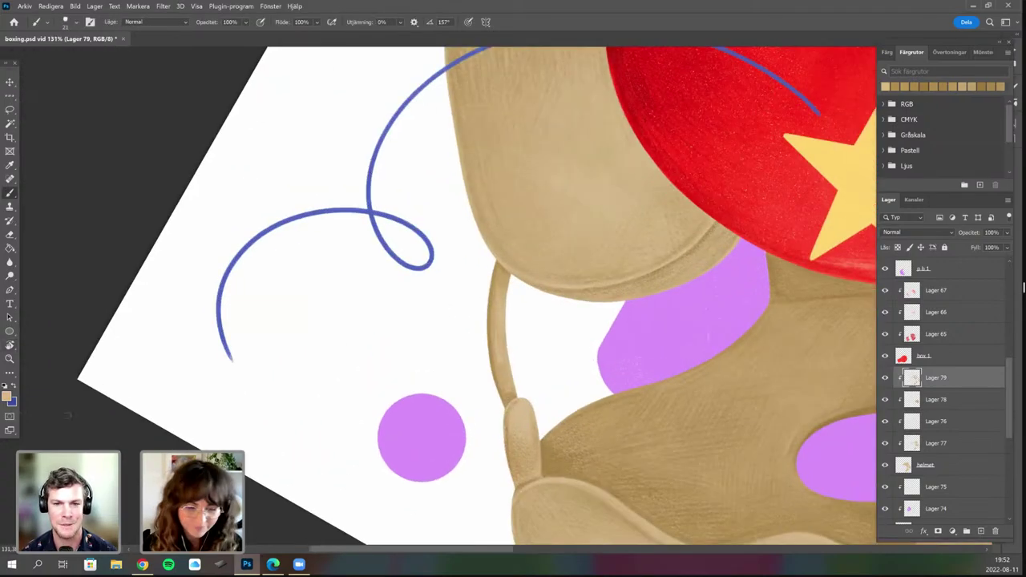
click(7, 396)
click(167, 280)
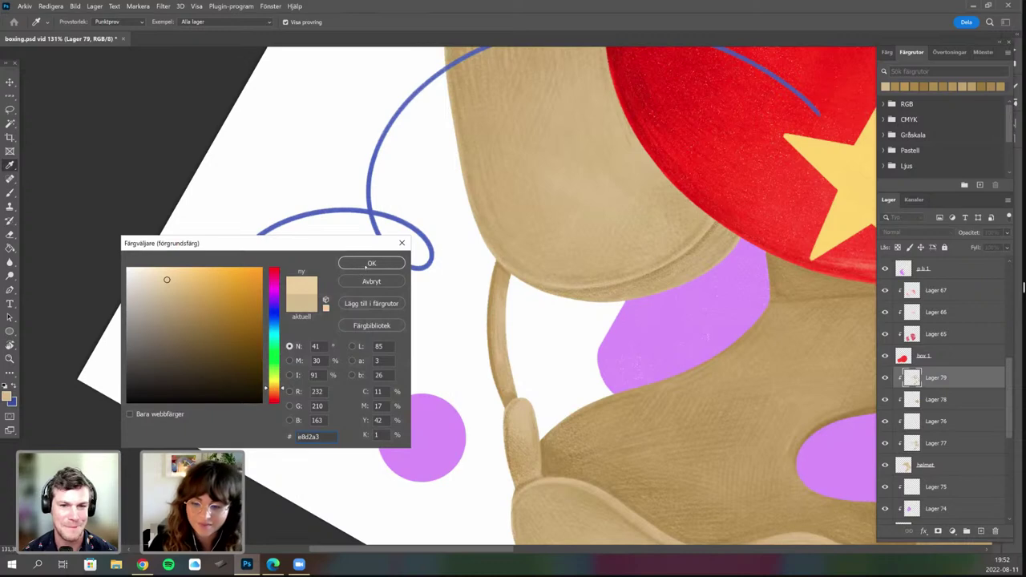
click(369, 264)
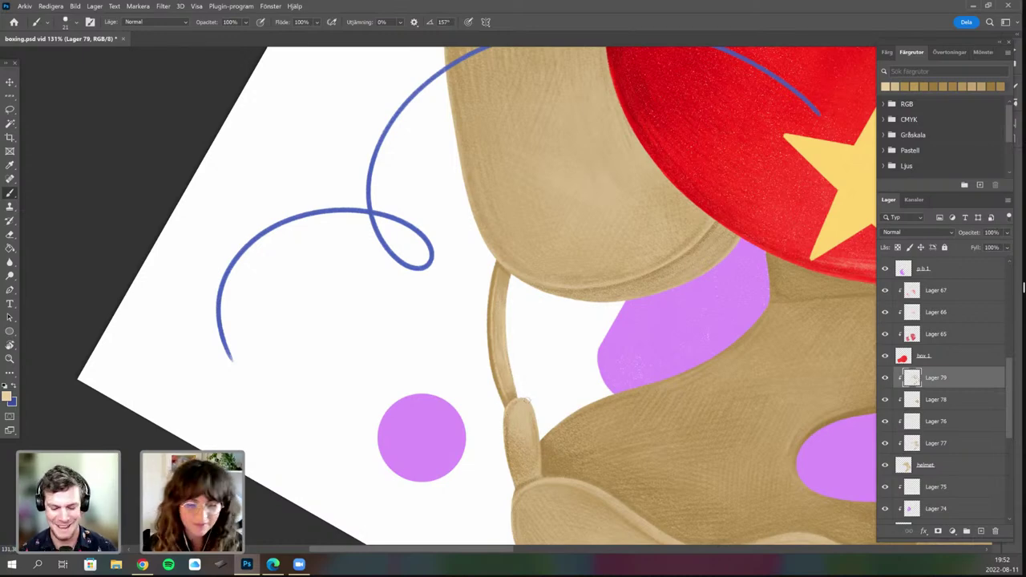
Set the brush size to 15 px and paint a fine highlight along the strap tab's outer edge.
scroll(532, 401, up, 2)
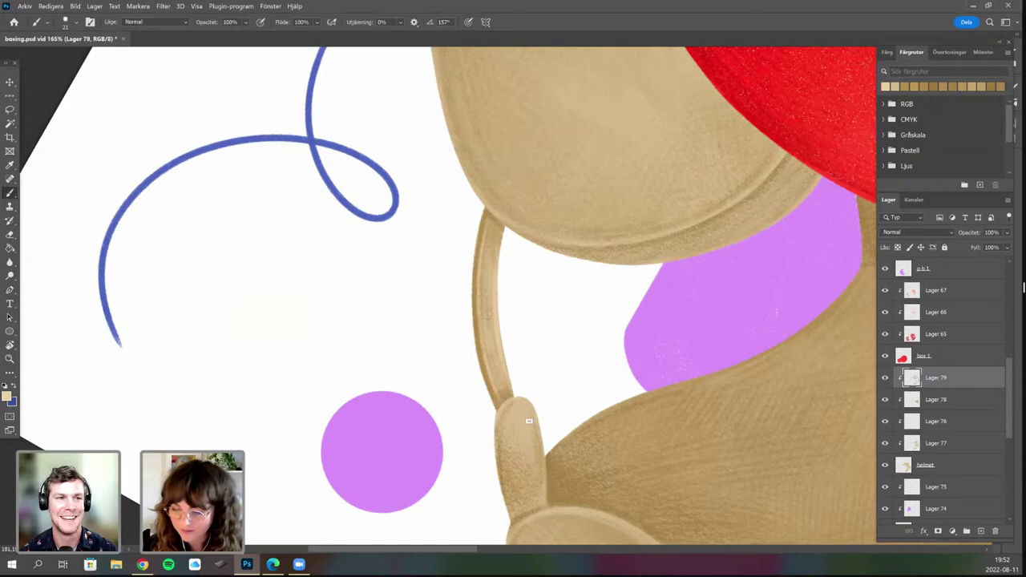
scroll(574, 279, up, 2)
right_click(490, 253)
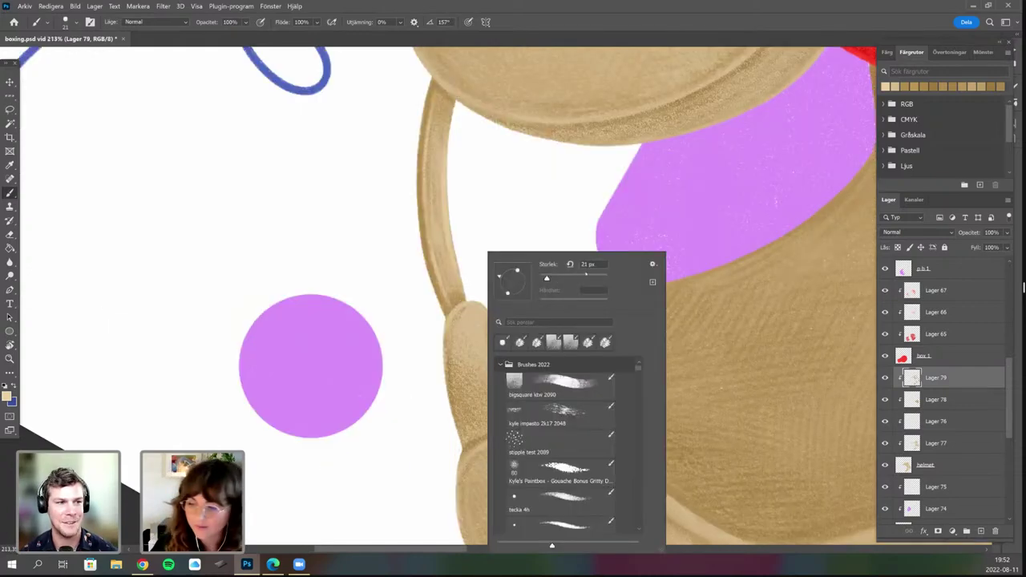
text(15)
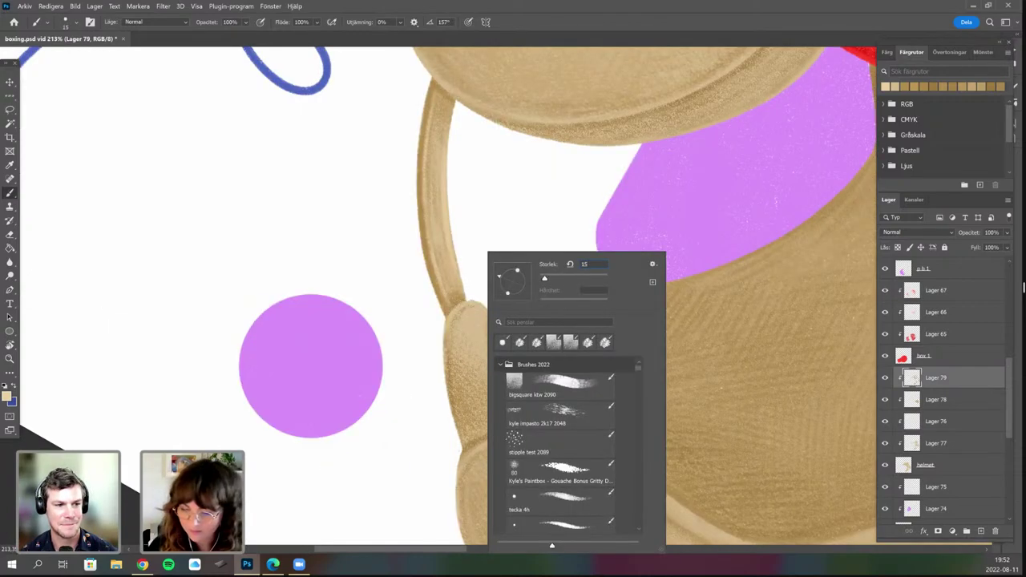
key(Return)
drag(446, 332, 462, 443)
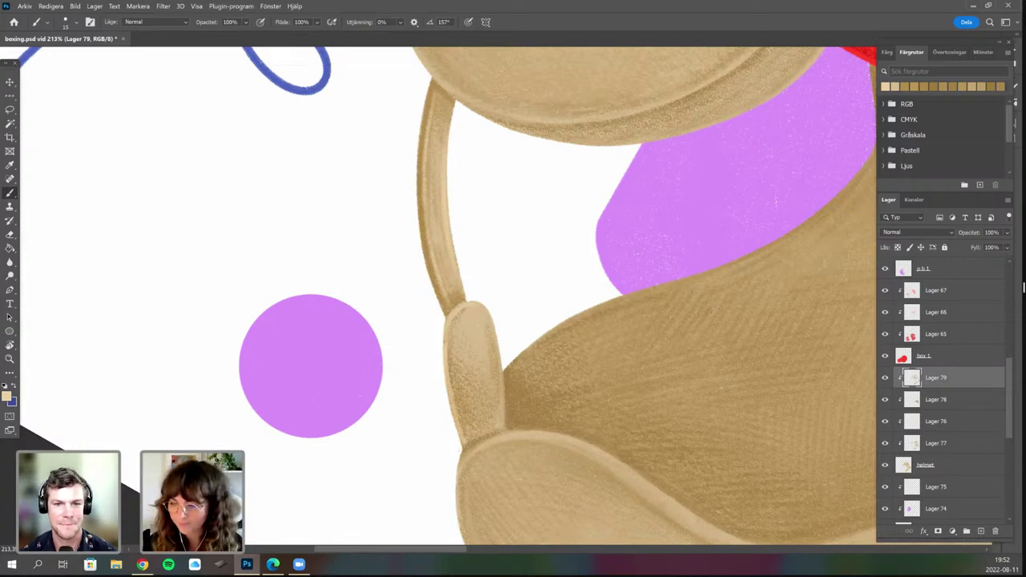
Refine the thin light edge lines on the chin strap and its tab.
scroll(532, 274, down, 4)
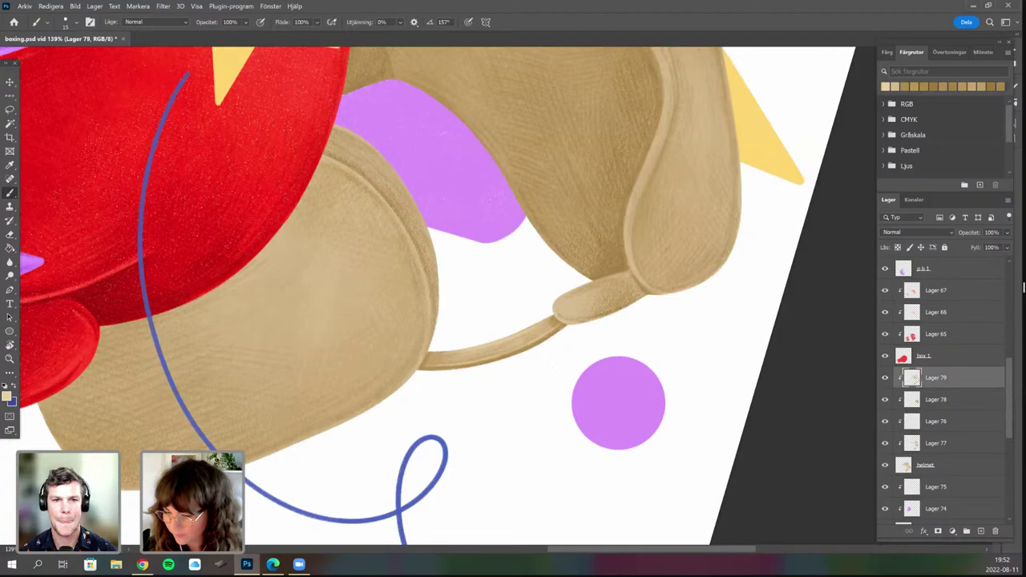
key(r)
drag(580, 259, 537, 221)
scroll(571, 262, up, 4)
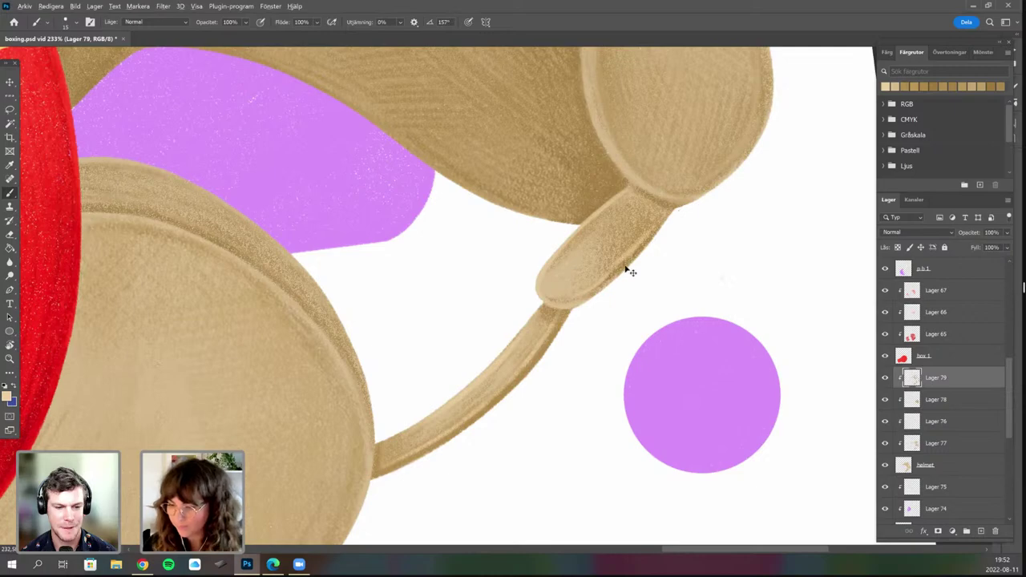
scroll(631, 272, down, 3)
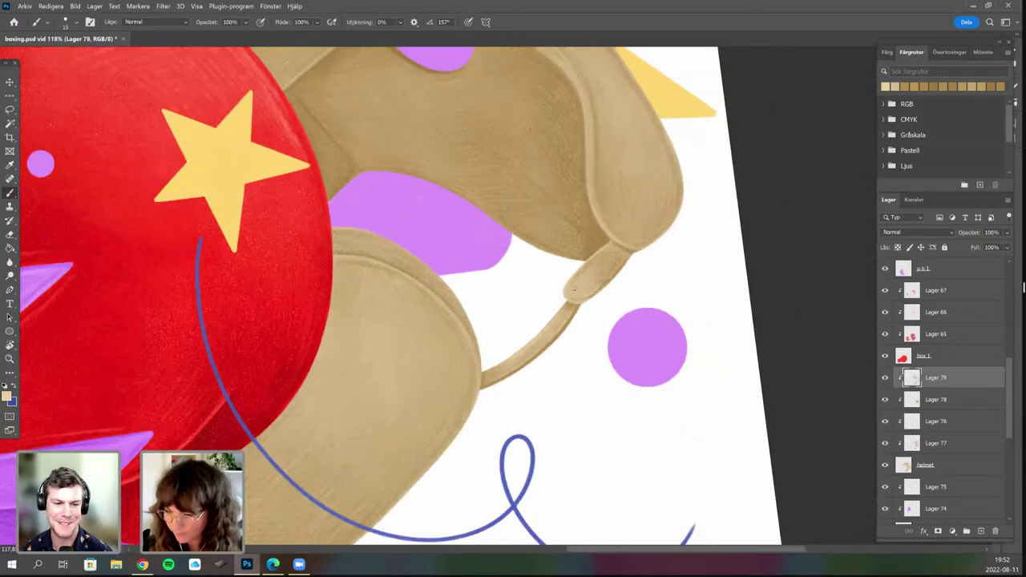
Sample a darker tan at the tab's outer edge for touch-ups, and switch back to the recent light cream colour.
key(r)
drag(591, 319, 594, 302)
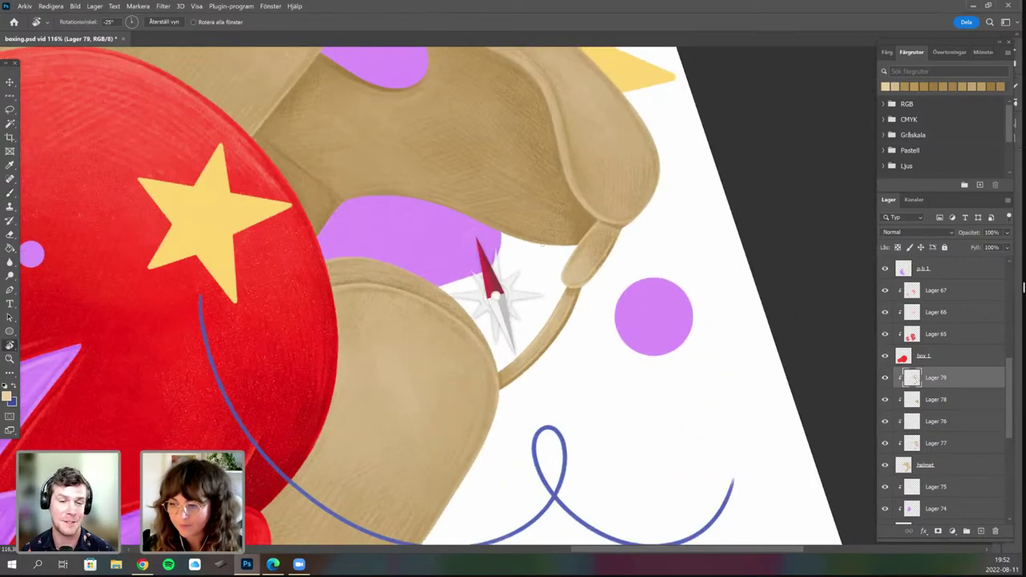
drag(542, 244, 504, 226)
key(b)
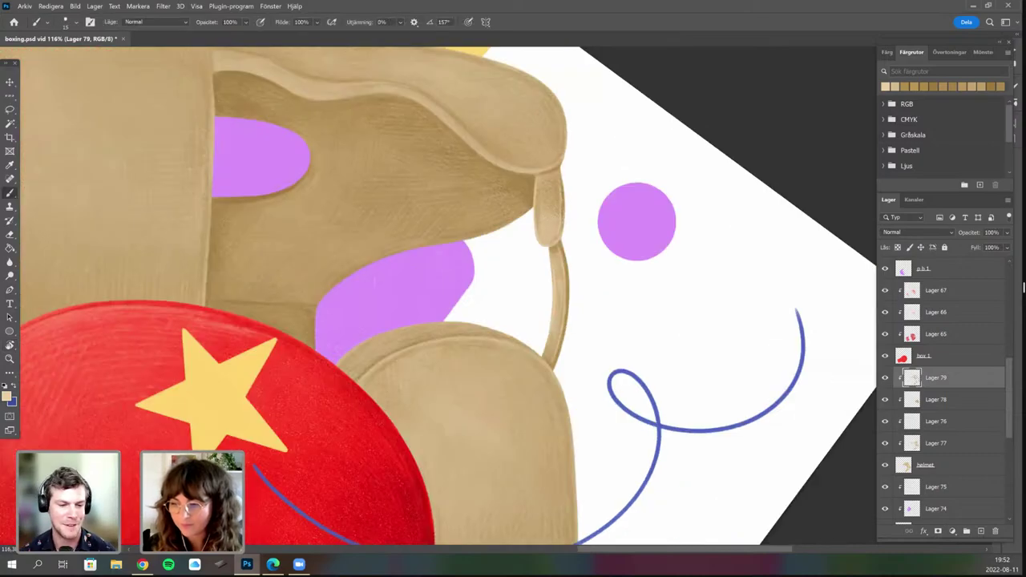
scroll(555, 291, up, 2)
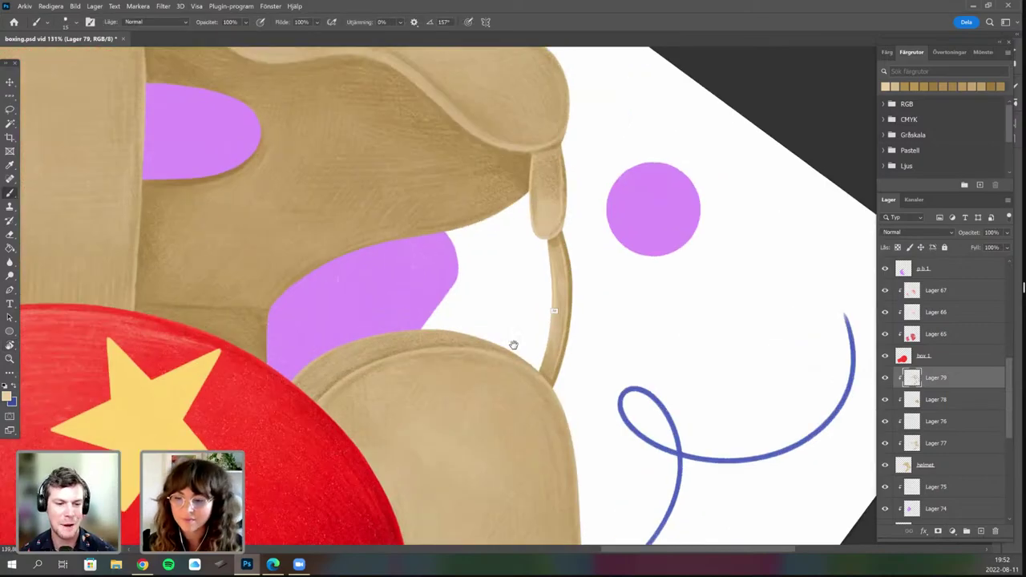
drag(513, 346, 471, 393)
alt+click(523, 221)
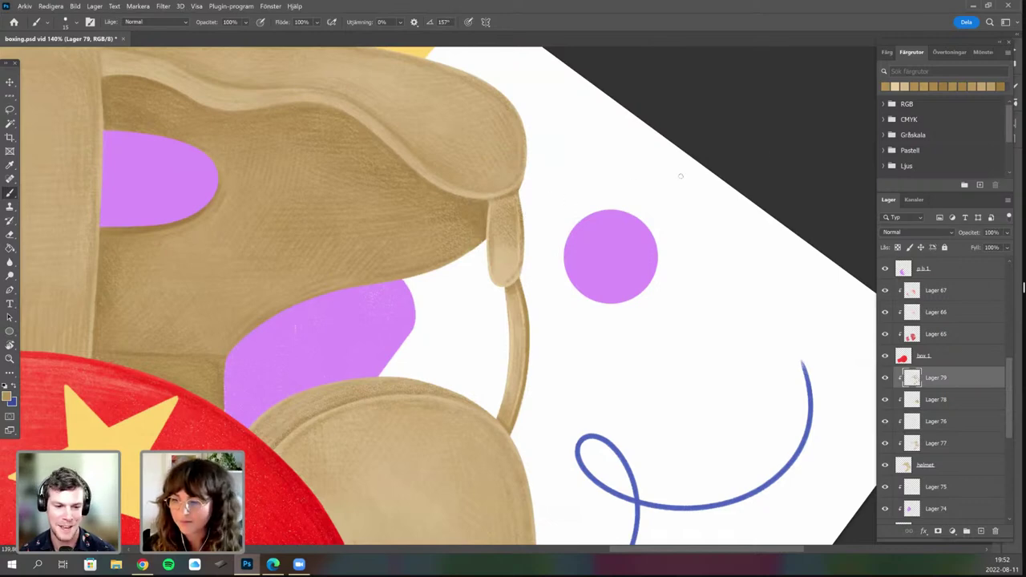
click(895, 87)
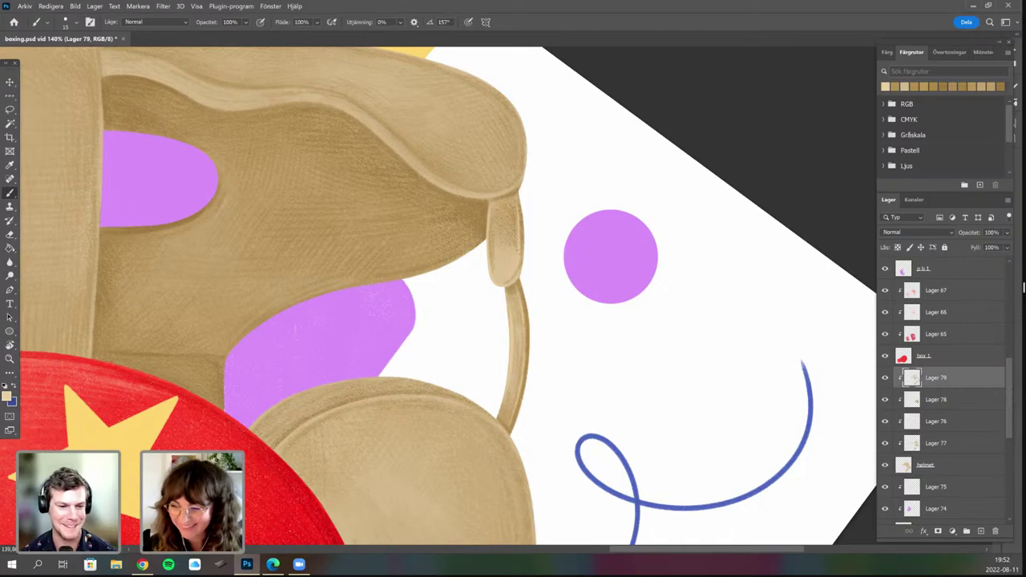
Paint light cream highlights along the wavy trim on the front edge of the helmet's ear flap.
drag(531, 373, 437, 474)
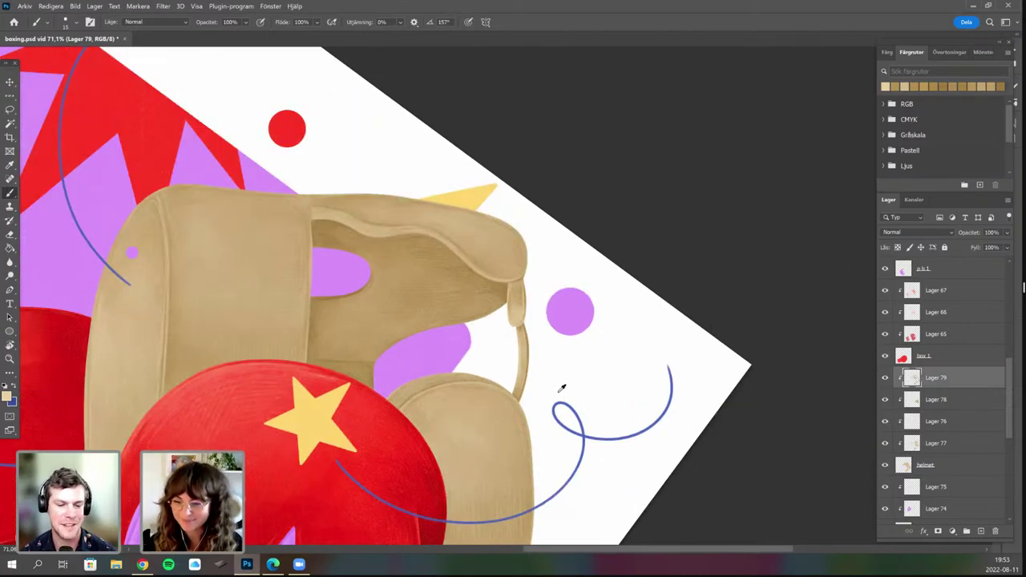
key(Escape)
scroll(561, 388, down, 3)
scroll(590, 350, up, 1)
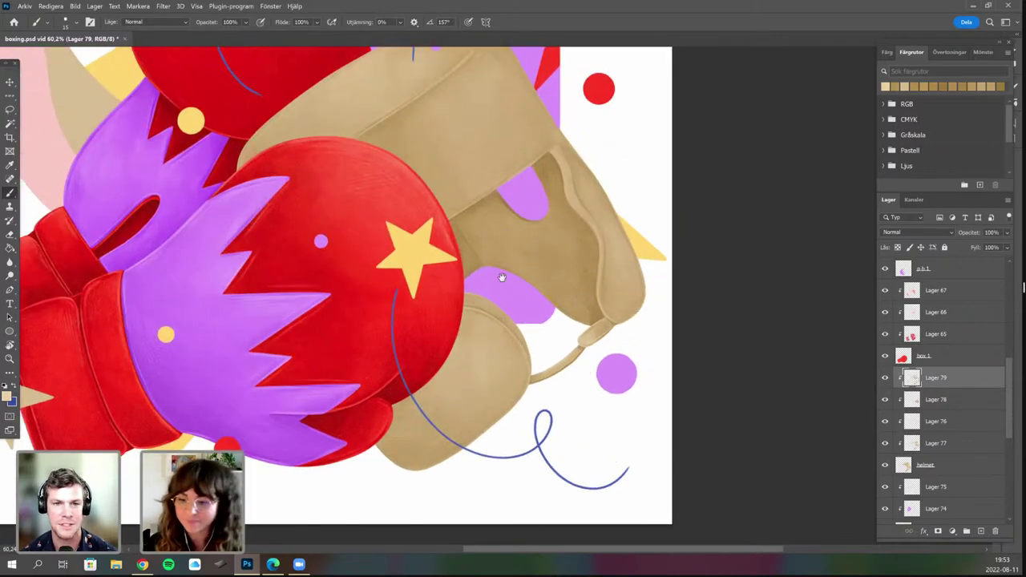
scroll(481, 325, up, 2)
scroll(482, 325, up, 3)
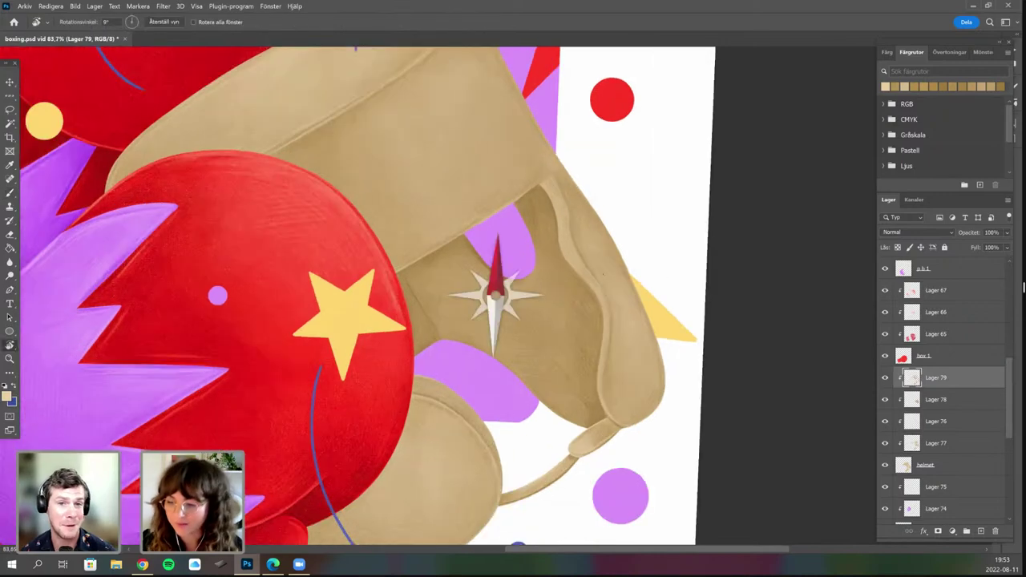
drag(603, 273, 568, 376)
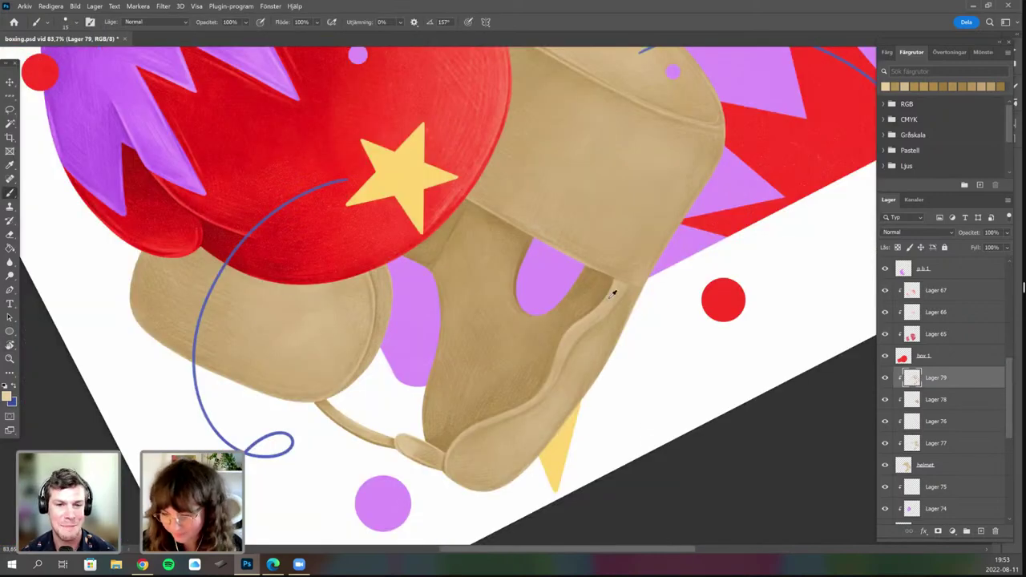
scroll(607, 319, up, 1)
scroll(607, 318, up, 3)
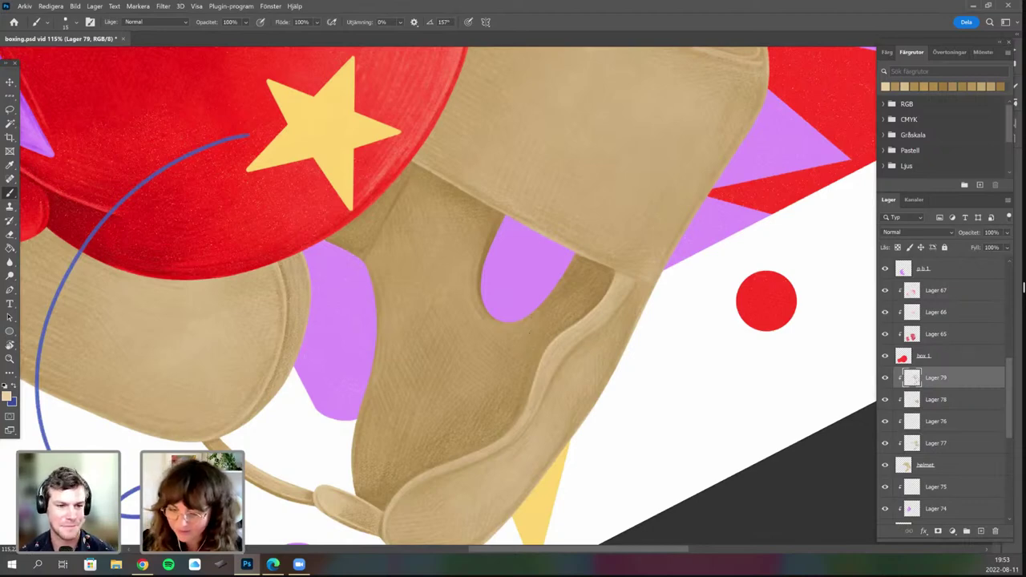
scroll(525, 330, down, 3)
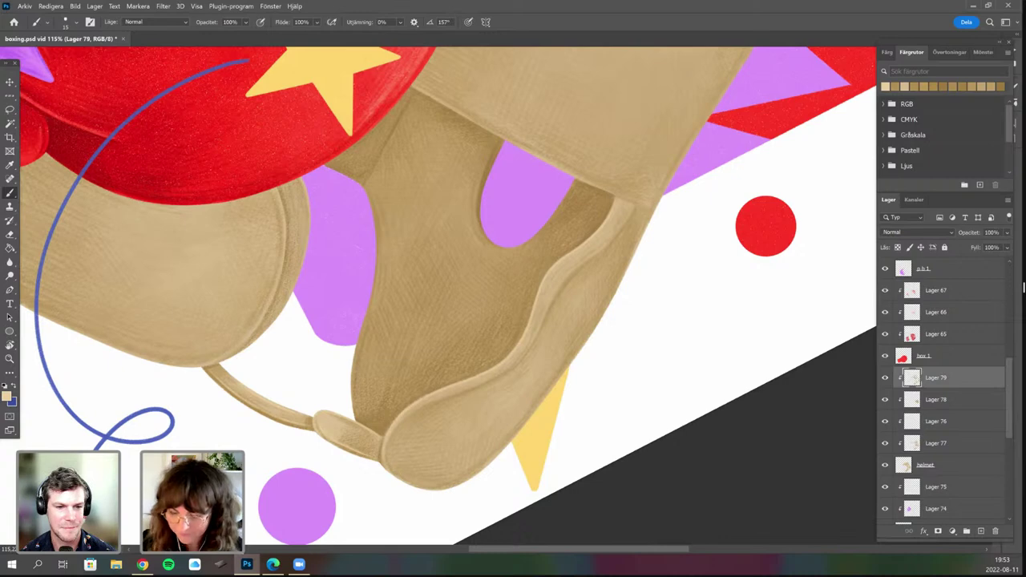
scroll(433, 414, down, 2)
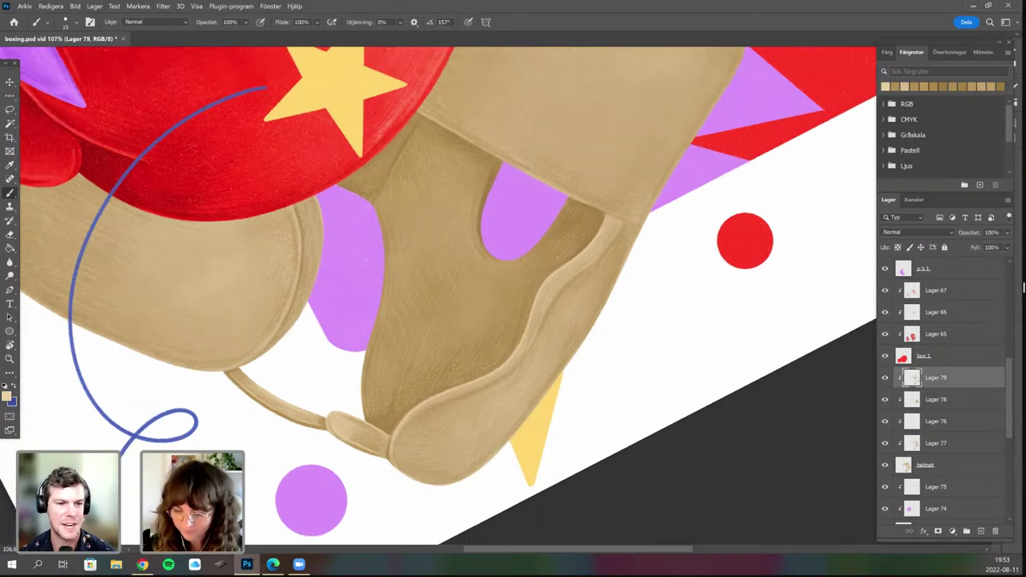
scroll(433, 414, up, 3)
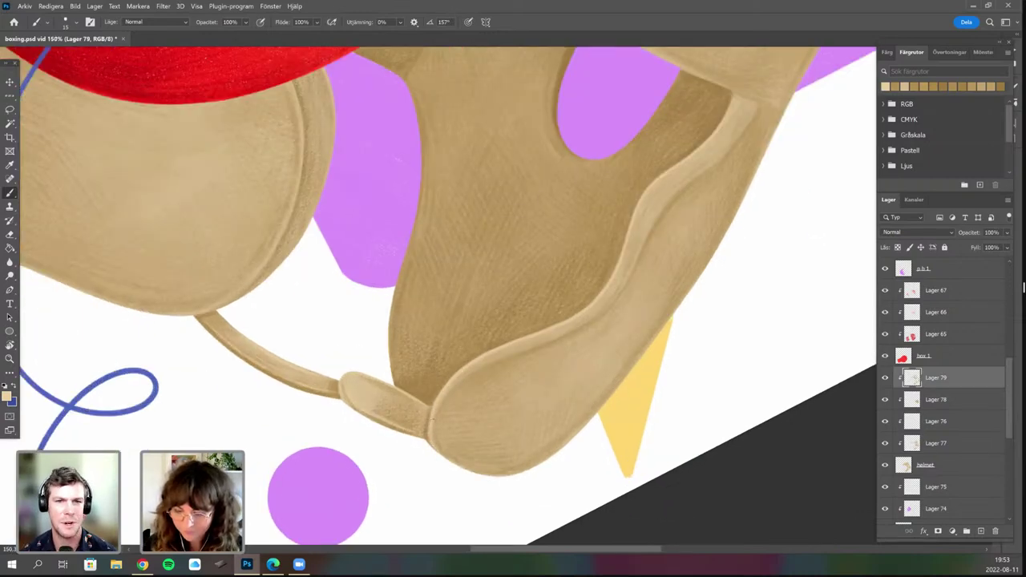
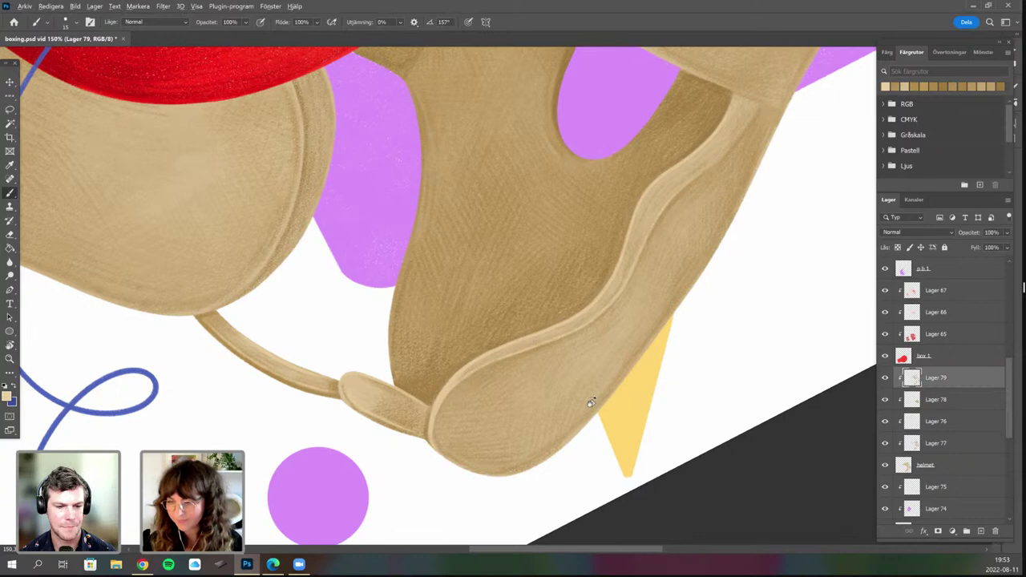
Sample a darker tan, shade the trim's upper end beneath the headband, and return to the light cream colour.
scroll(592, 403, down, 3)
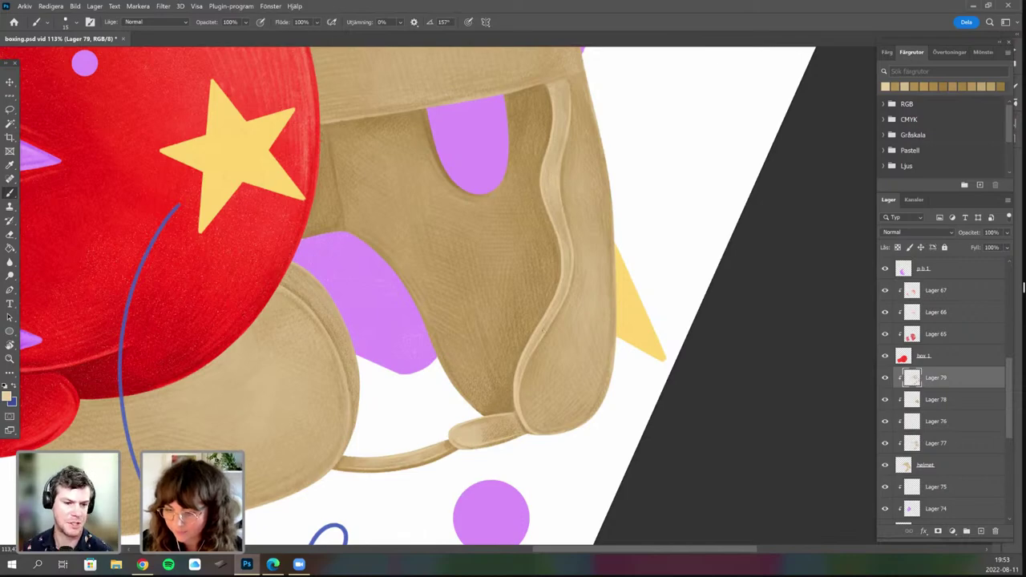
scroll(535, 328, down, 4)
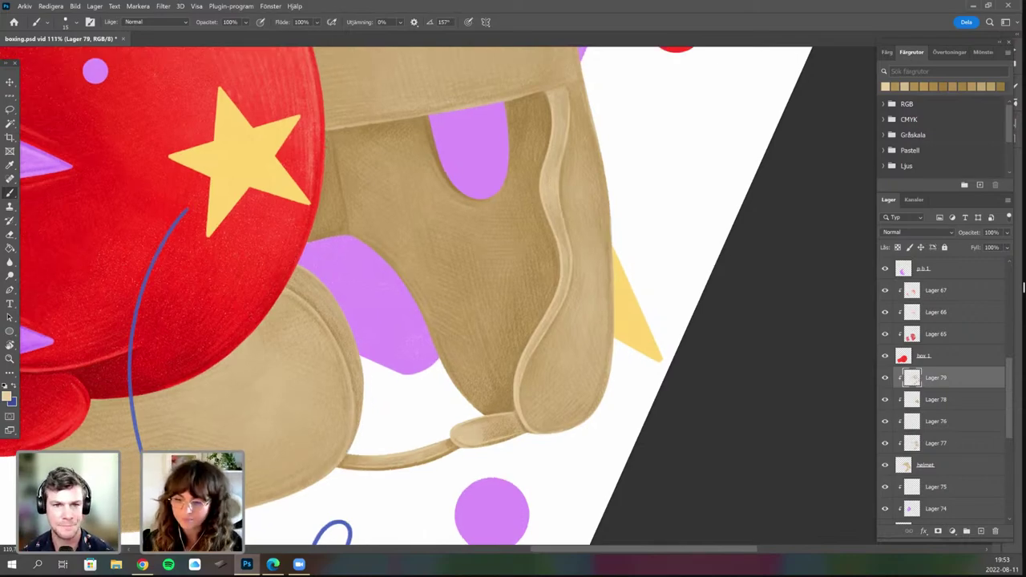
scroll(535, 327, up, 3)
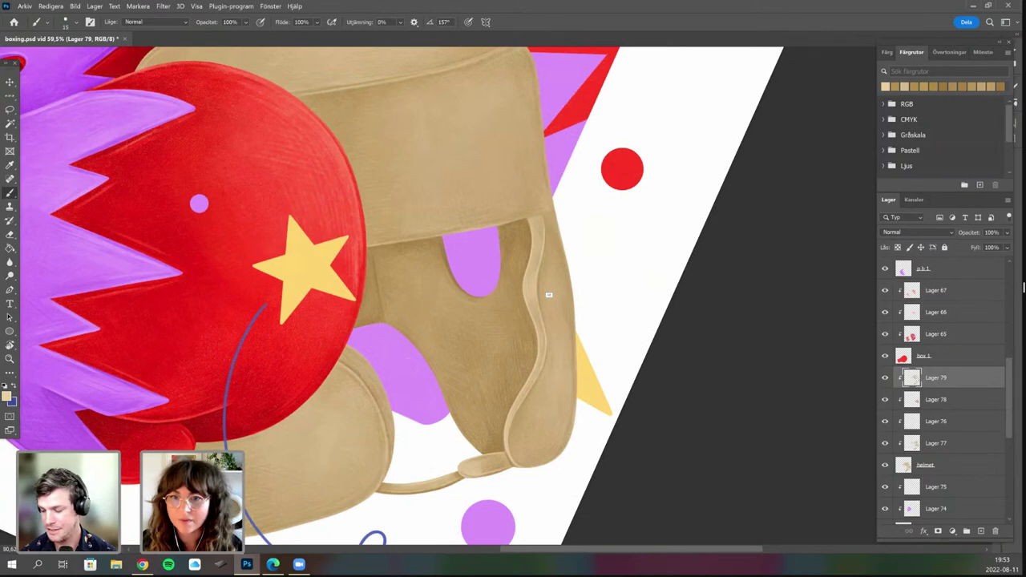
scroll(529, 341, up, 3)
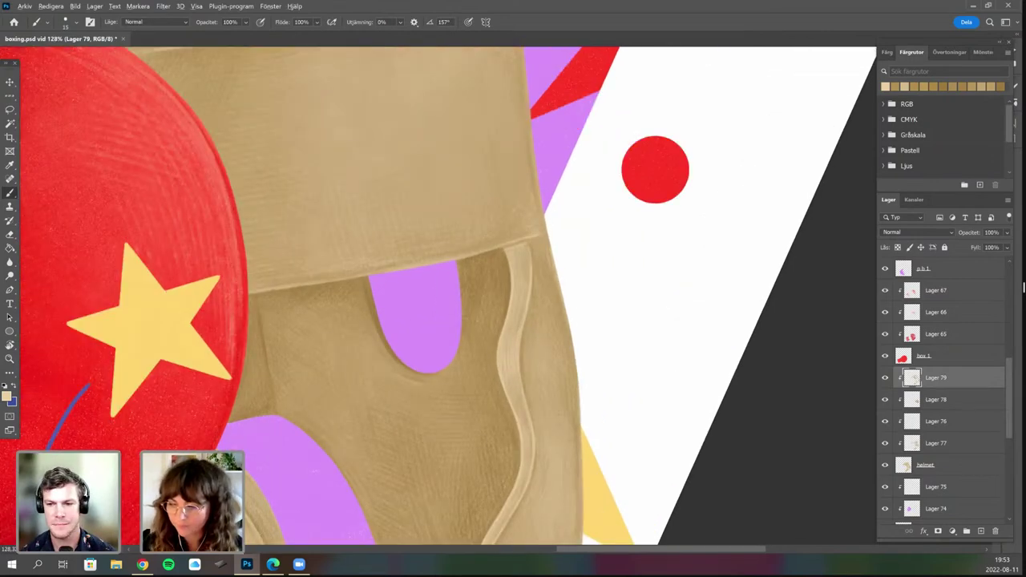
scroll(543, 245, up, 2)
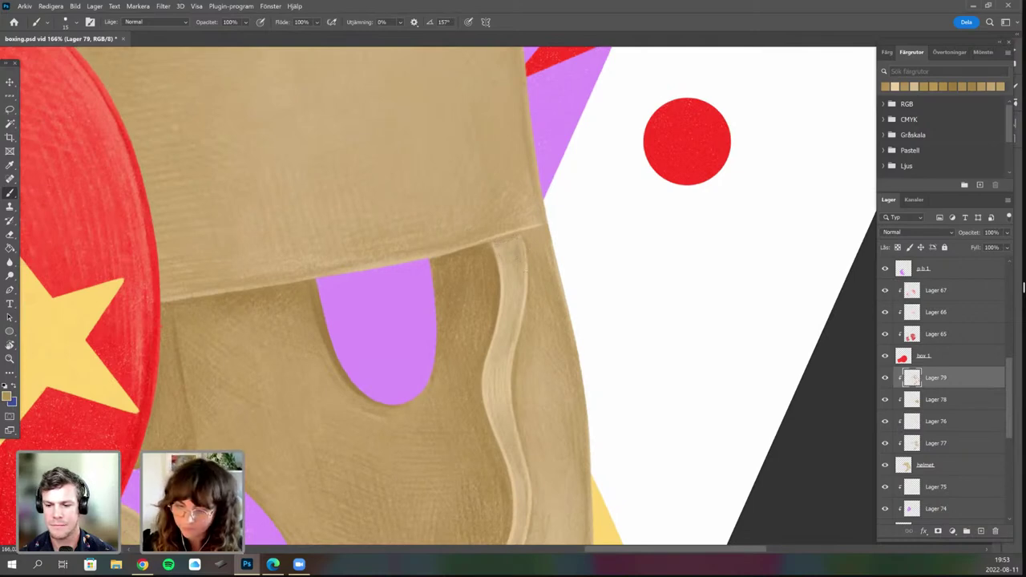
alt+click(525, 238)
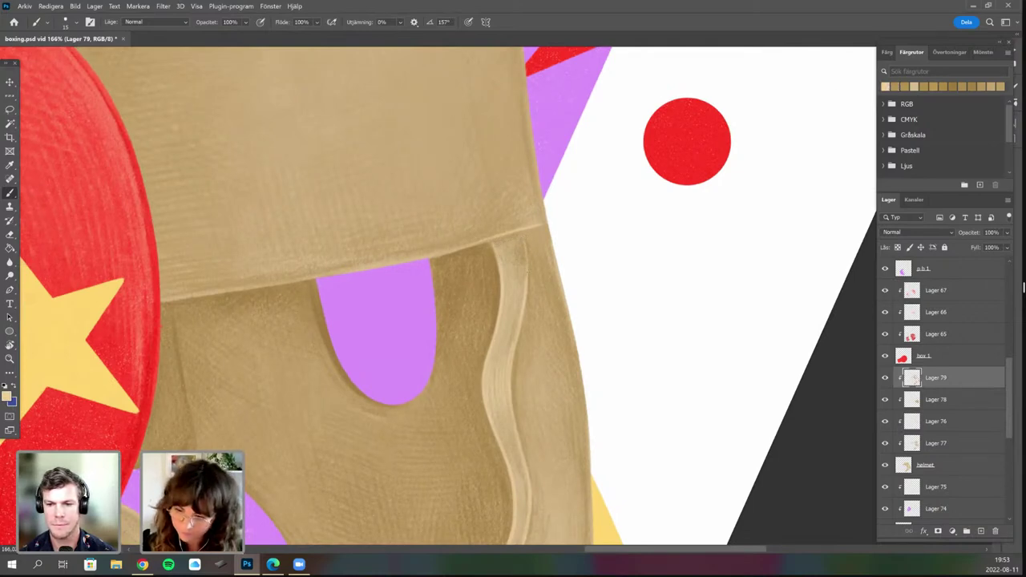
scroll(529, 293, down, 5)
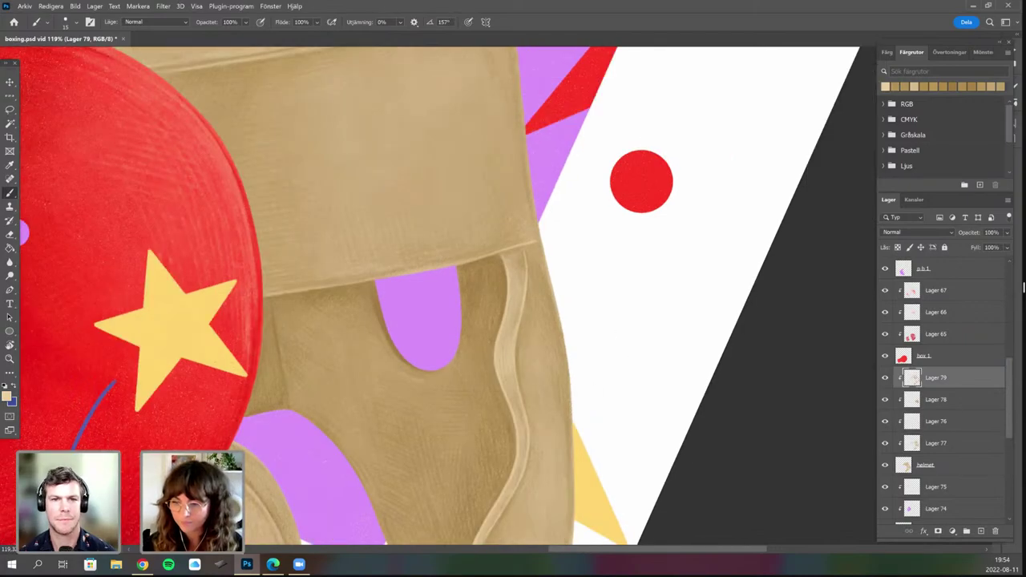
Paint a fine light line along the headband's lower edge, above the inner panel and the ear flap.
key(r)
drag(631, 359, 604, 192)
drag(464, 225, 455, 231)
key(b)
scroll(494, 309, up, 4)
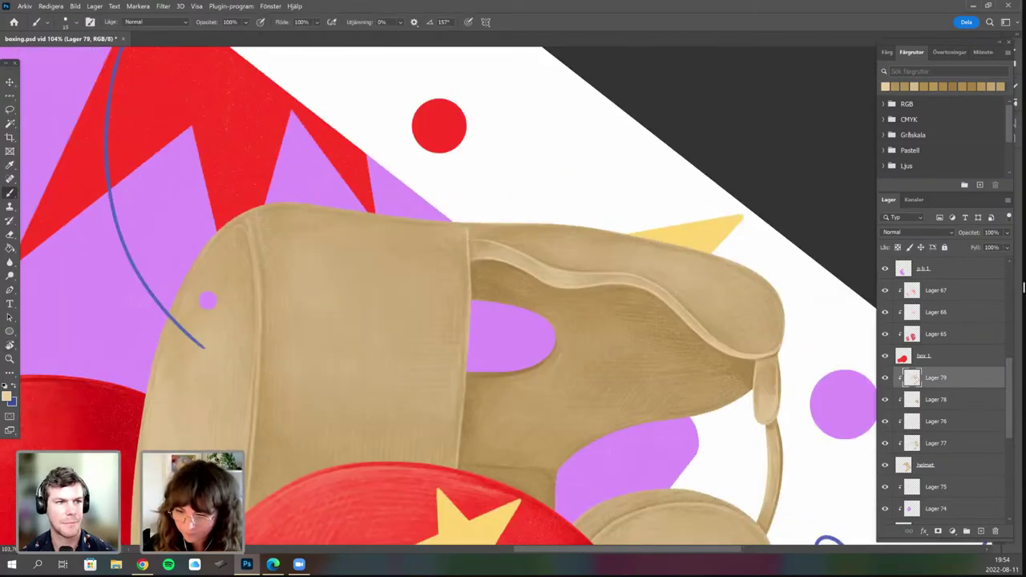
key(r)
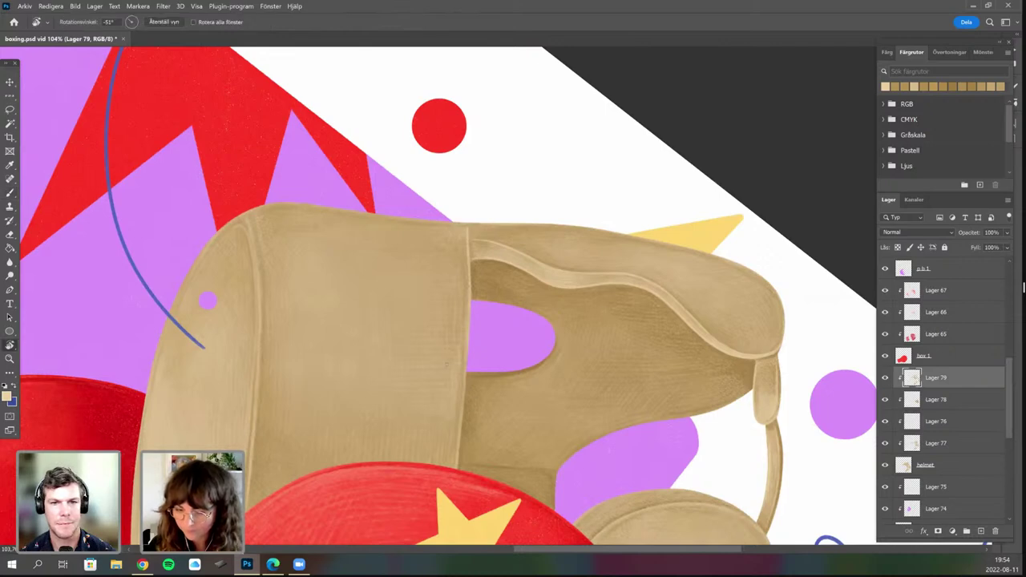
drag(581, 336, 508, 199)
key(b)
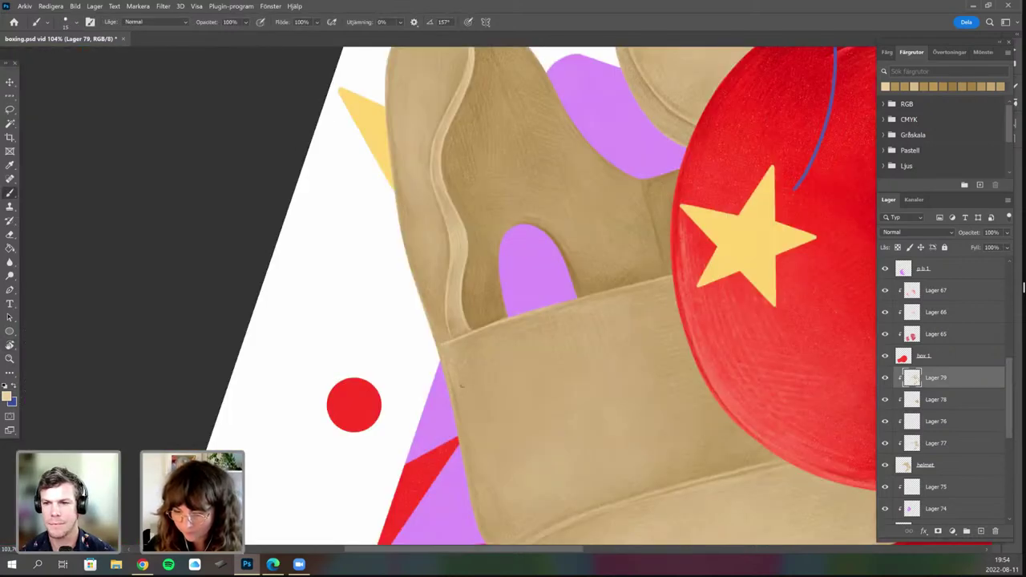
key(r)
mouse_move(662, 337)
mouse_down()
mouse_move(633, 401)
mouse_move(658, 237)
mouse_up()
key(b)
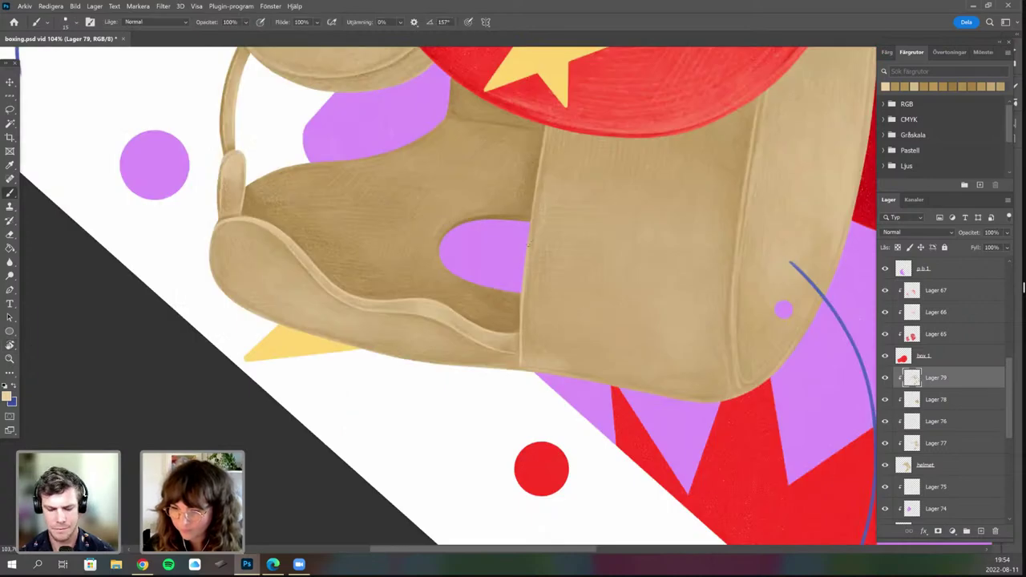
Sample a mid tan beside the headband's lower edge and touch up the tones around the light line.
key(r)
drag(612, 379, 629, 325)
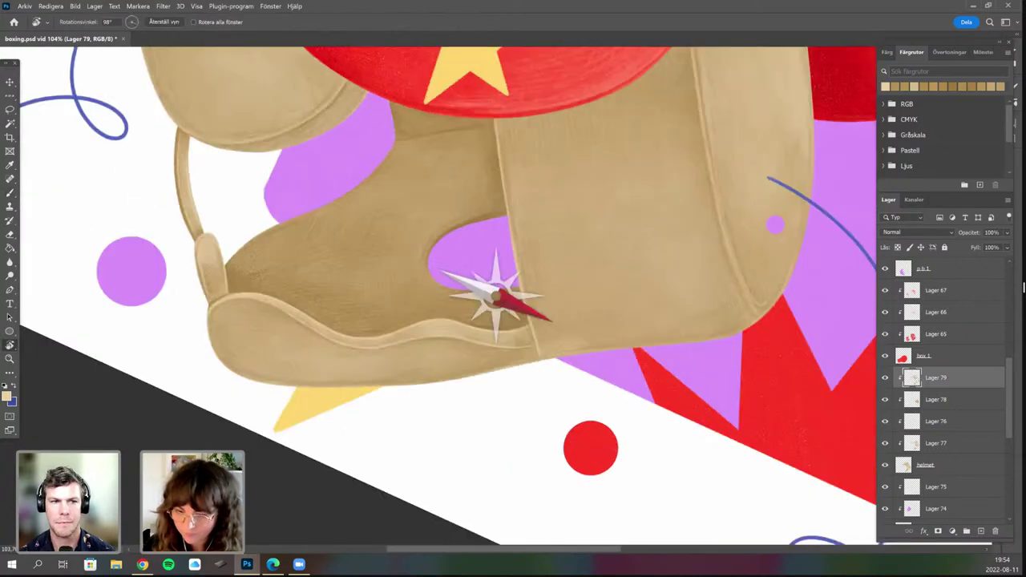
drag(527, 188, 469, 186)
key(b)
alt+click(470, 186)
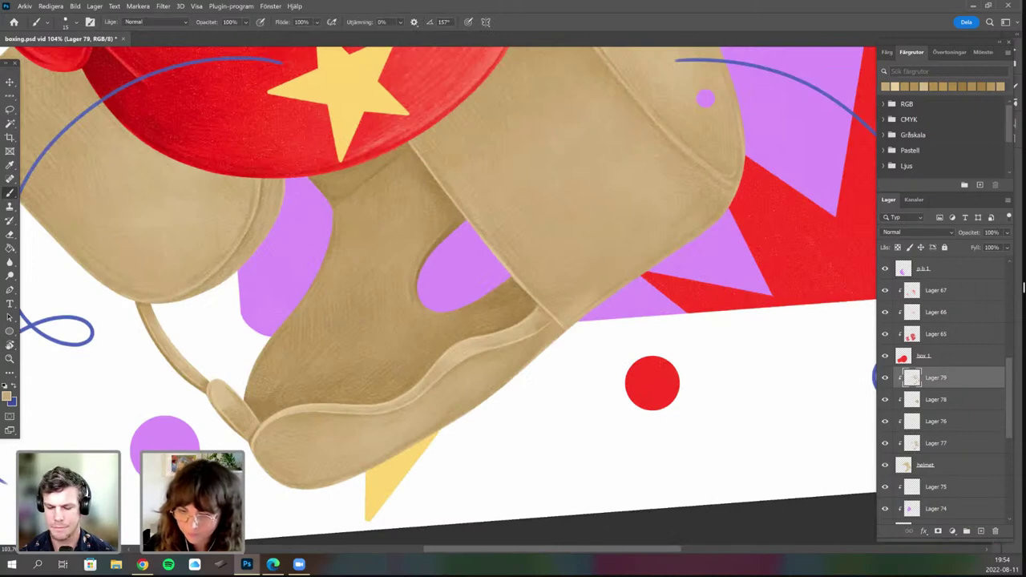
scroll(567, 389, down, 4)
key(r)
mouse_move(566, 390)
mouse_down()
mouse_move(364, 334)
mouse_move(357, 342)
mouse_up()
key(b)
scroll(358, 343, up, 4)
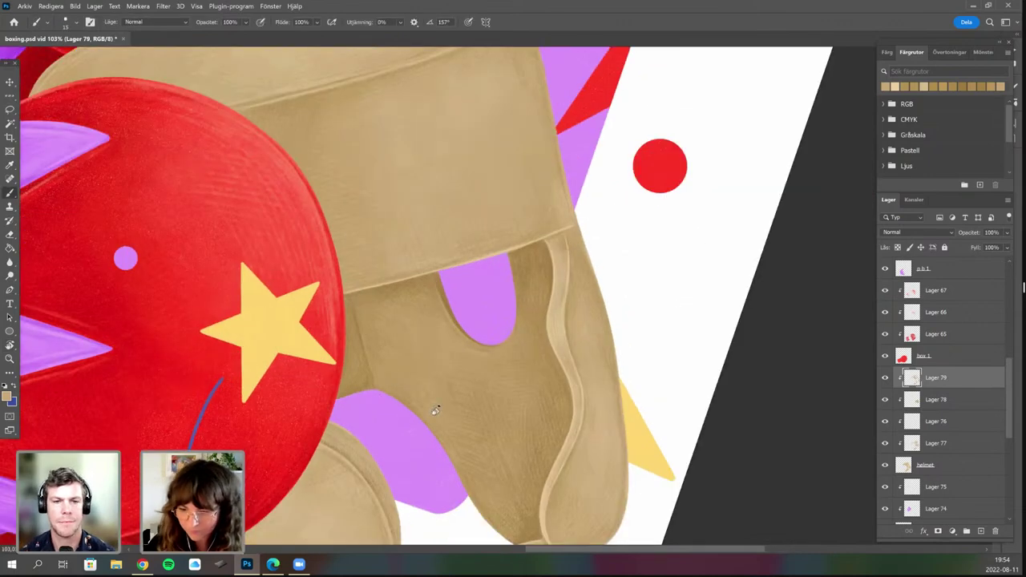
key(r)
mouse_move(454, 198)
mouse_down()
mouse_move(409, 237)
mouse_move(390, 283)
mouse_up()
key(b)
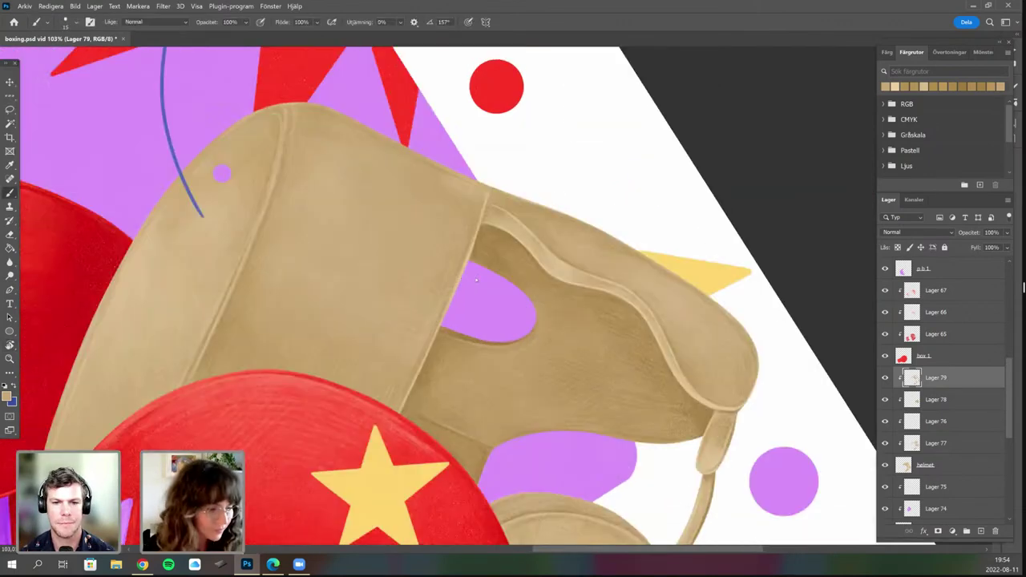
Set the brush size to 25 px and paint light tan hatched texture across the headband near its lower edge.
right_click(410, 237)
text(25)
key(Return)
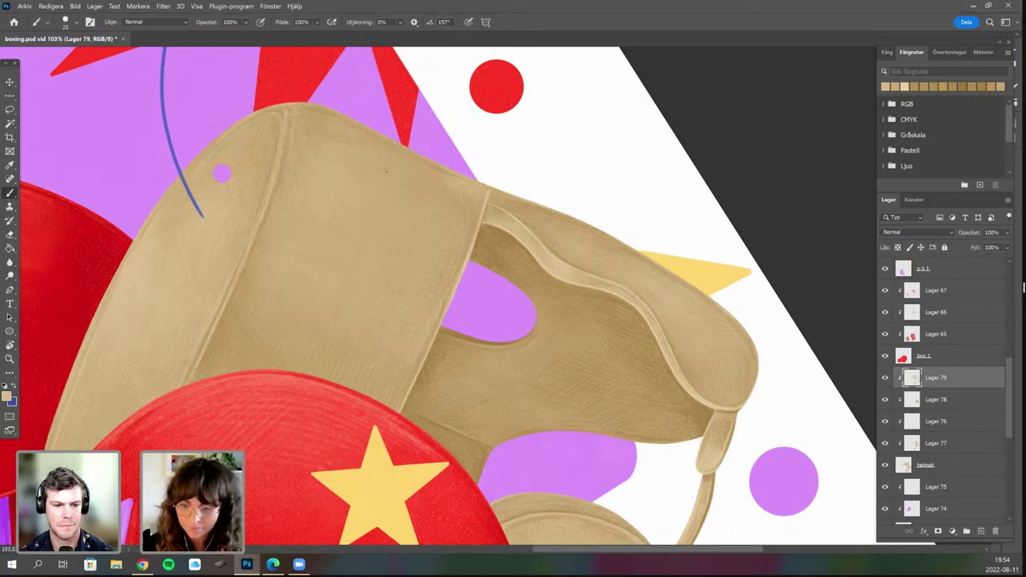
key(r)
mouse_move(500, 206)
mouse_down()
mouse_move(666, 229)
mouse_move(651, 290)
mouse_move(678, 243)
mouse_up()
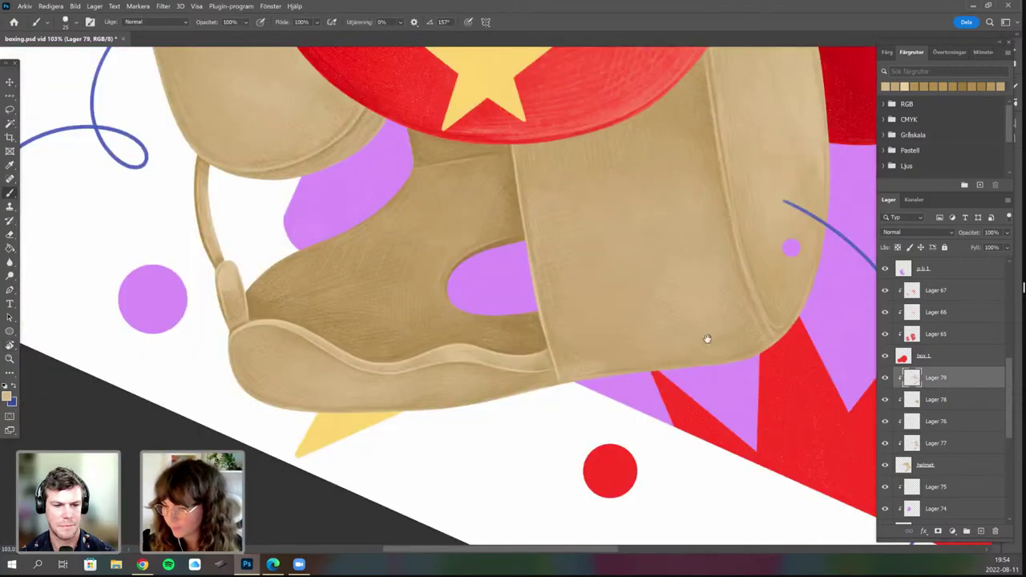
drag(585, 350, 558, 350)
drag(433, 281, 354, 275)
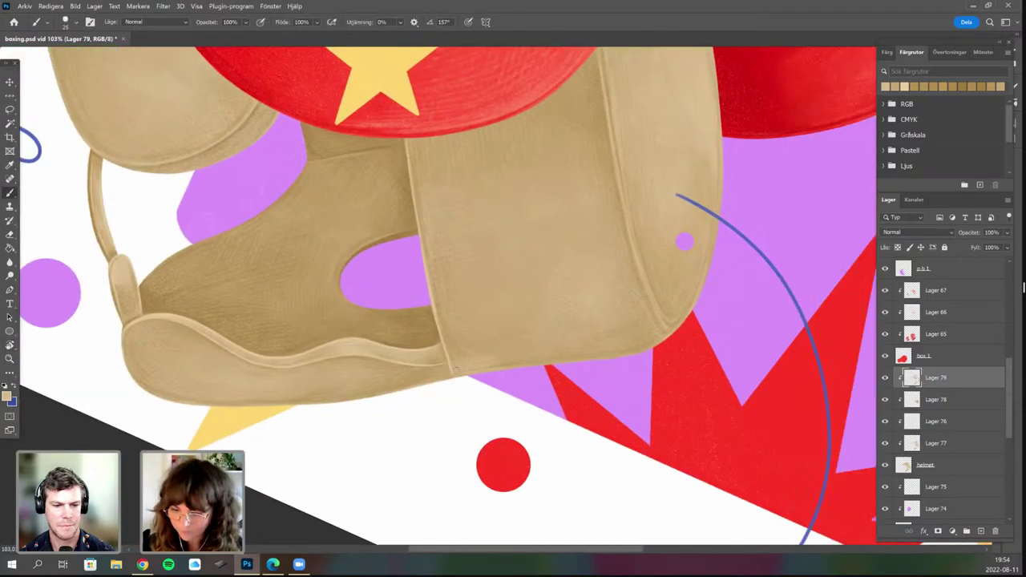
key(r)
drag(564, 284, 561, 271)
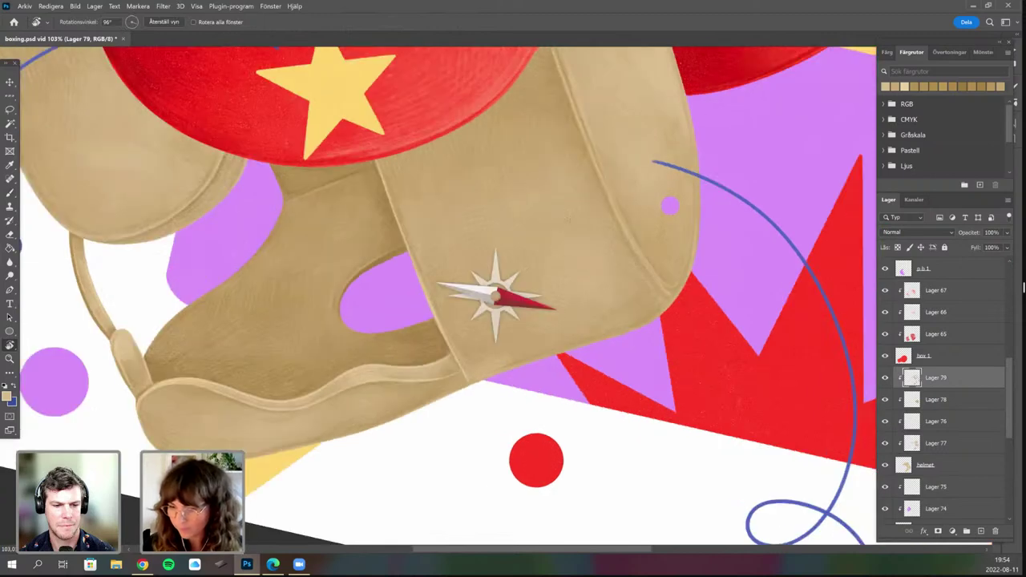
drag(569, 220, 569, 204)
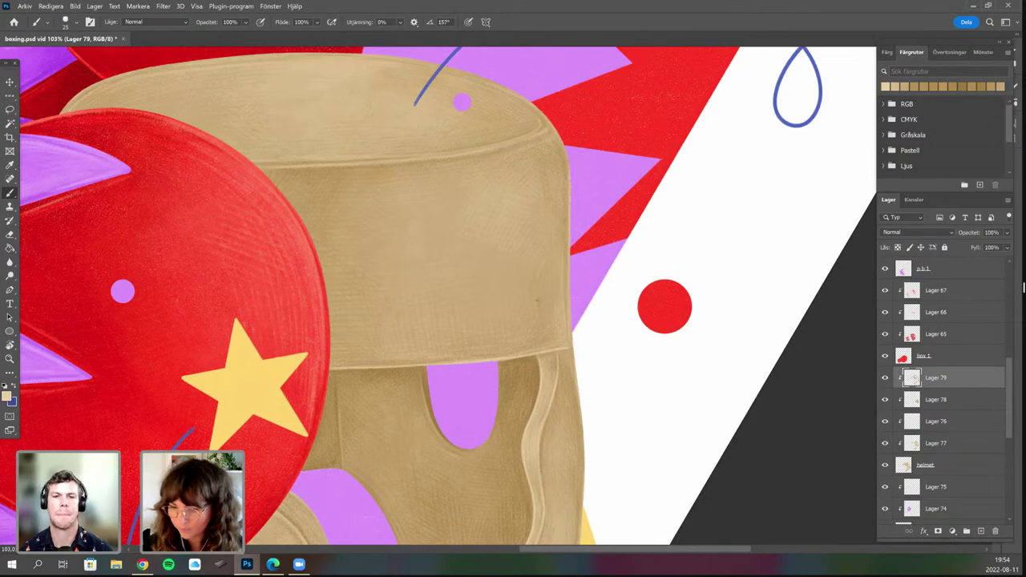
Sample a lighter cream and hatch soft highlights onto the headband near its outer lower corner.
key(r)
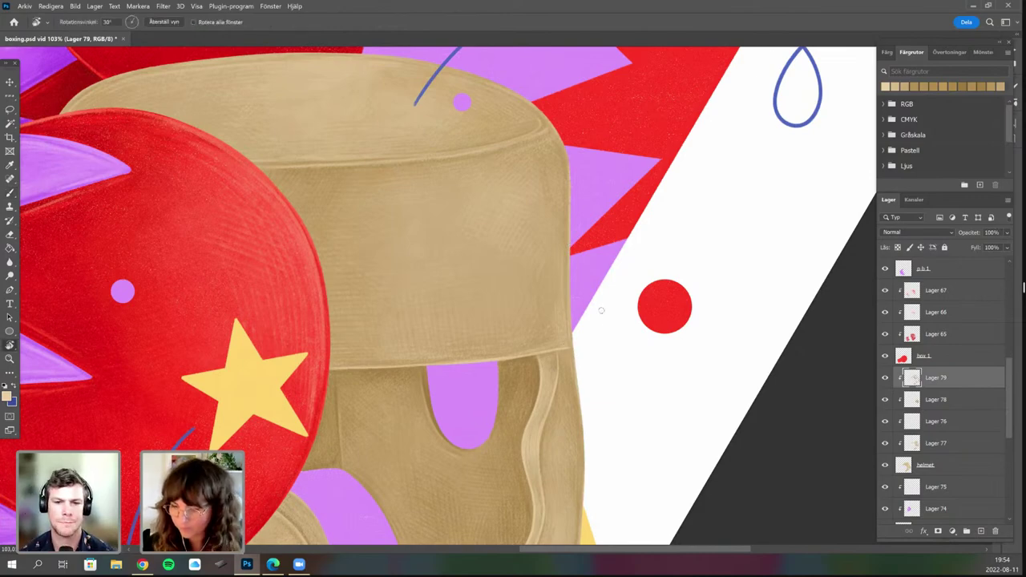
mouse_move(602, 310)
mouse_down()
mouse_move(597, 329)
mouse_move(547, 241)
mouse_up()
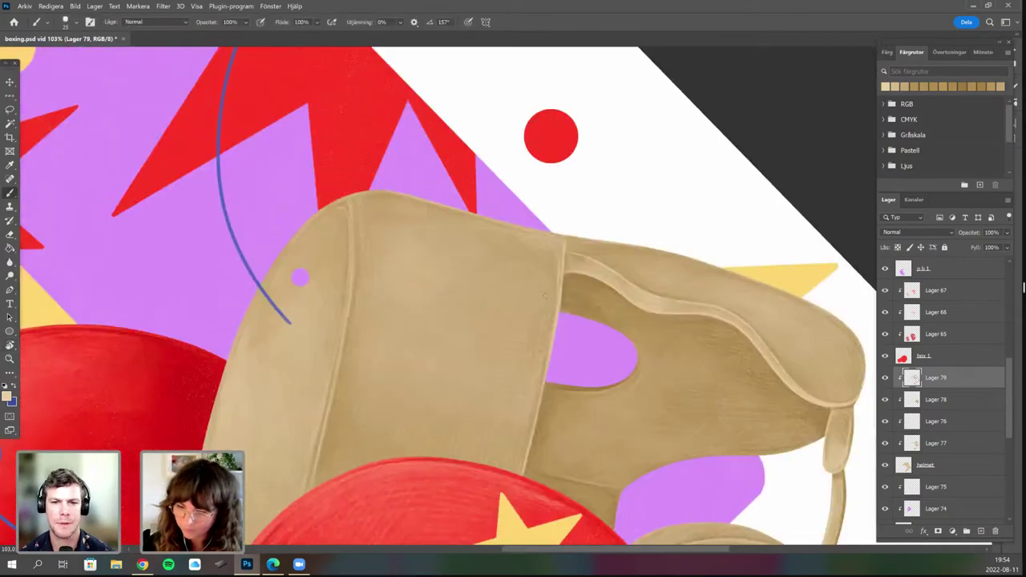
alt+click(558, 280)
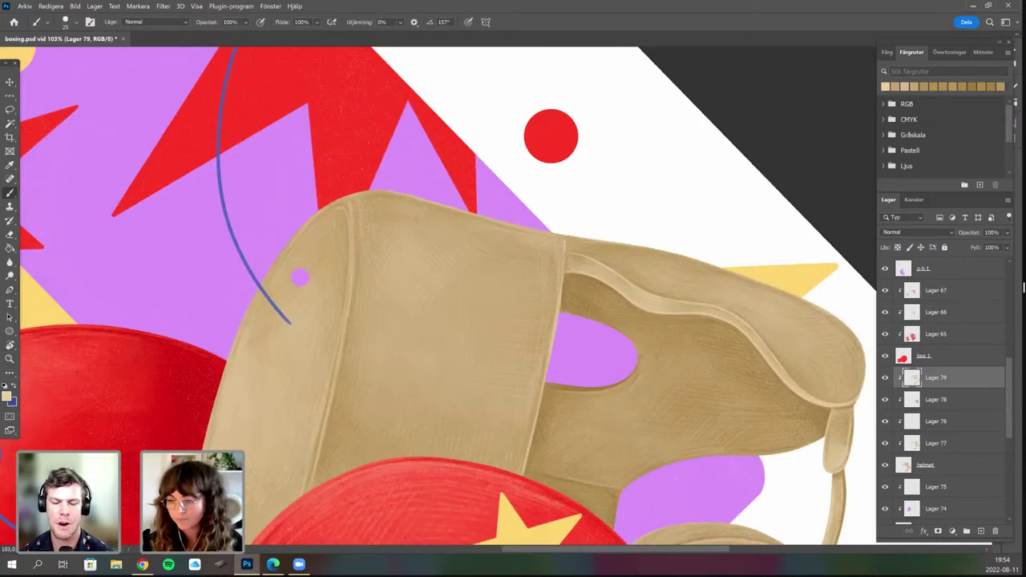
Examine the headband's highlights and edge lines from a distance and up close against the surrounding artwork.
key(ctrl+space)
drag(650, 389, 486, 449)
key(r)
mouse_move(571, 395)
mouse_down()
mouse_move(524, 420)
mouse_move(419, 401)
mouse_up()
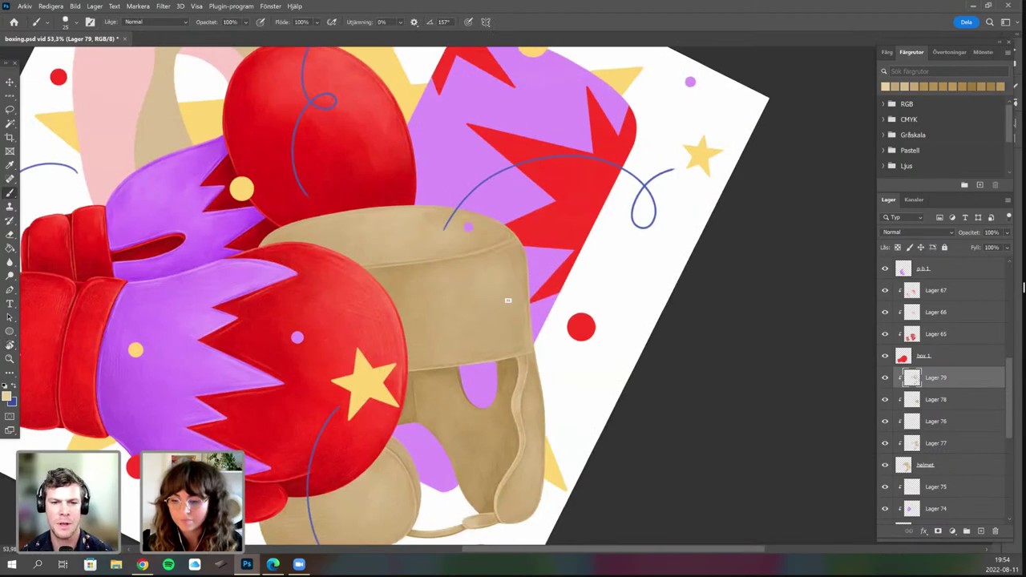
scroll(525, 293, up, 2)
scroll(541, 353, up, 1)
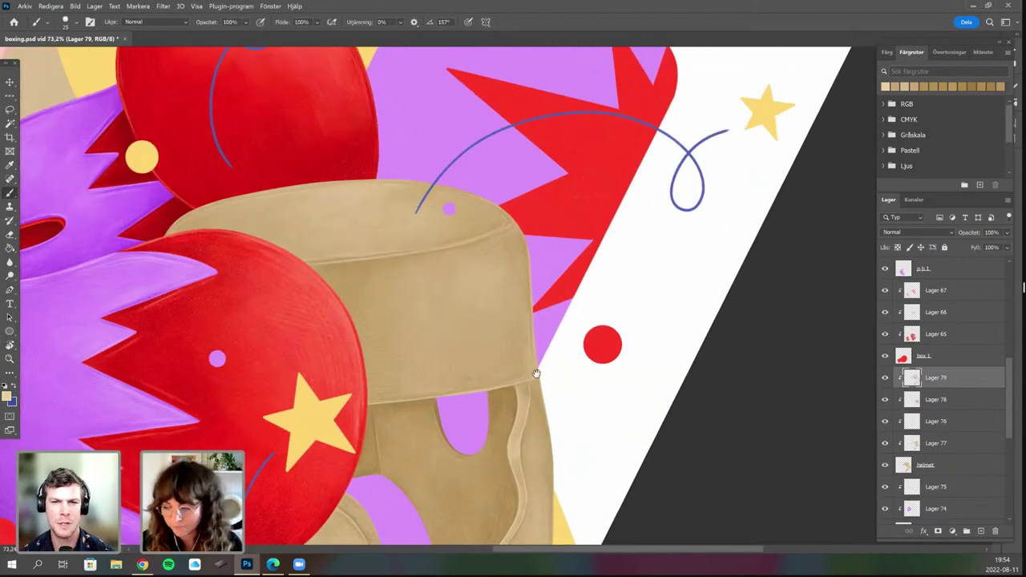
scroll(536, 357, up, 3)
scroll(512, 354, down, 2)
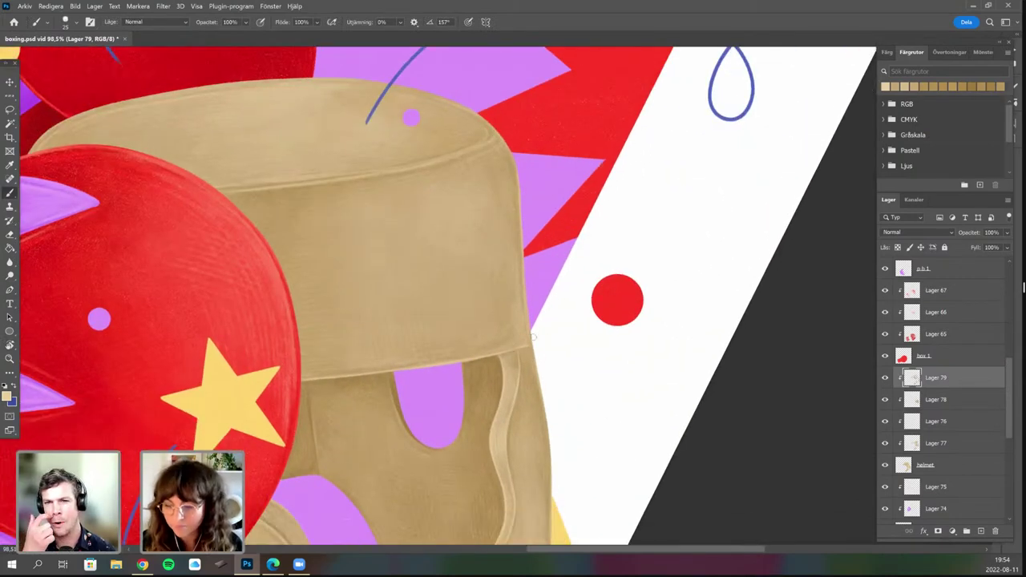
scroll(532, 337, up, 1)
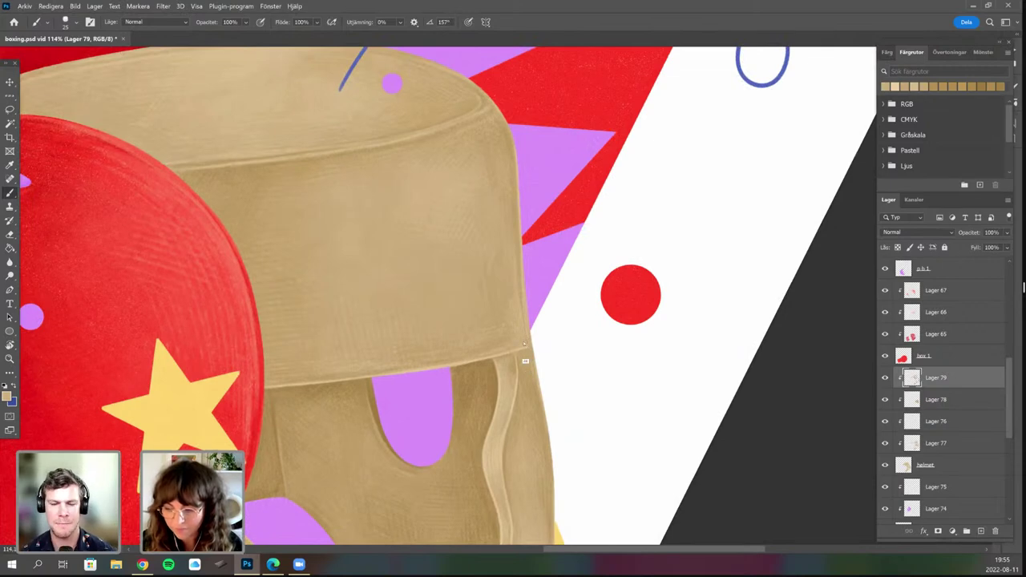
key(alt+b)
key(Escape)
key(Escape)
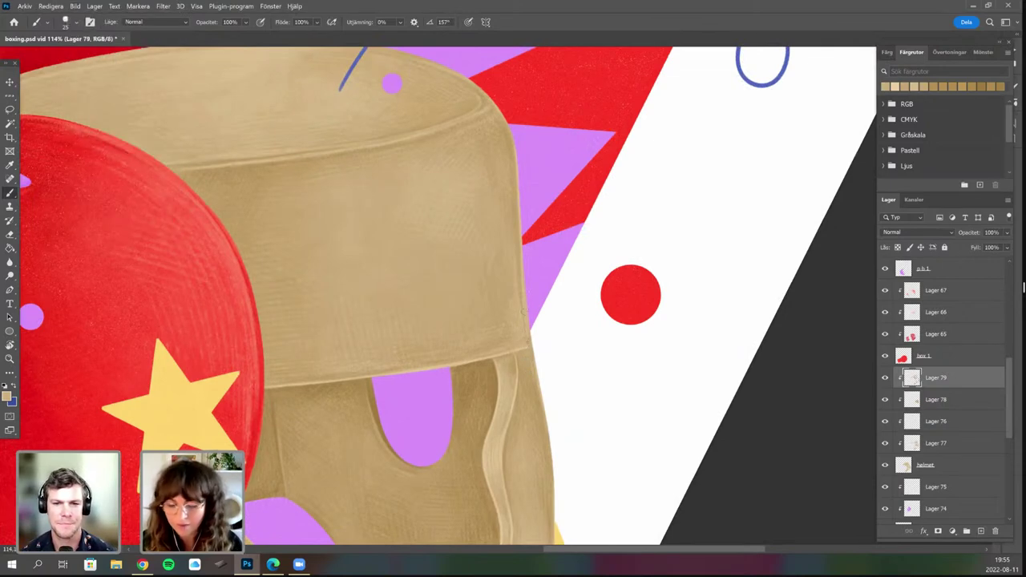
drag(499, 307, 521, 280)
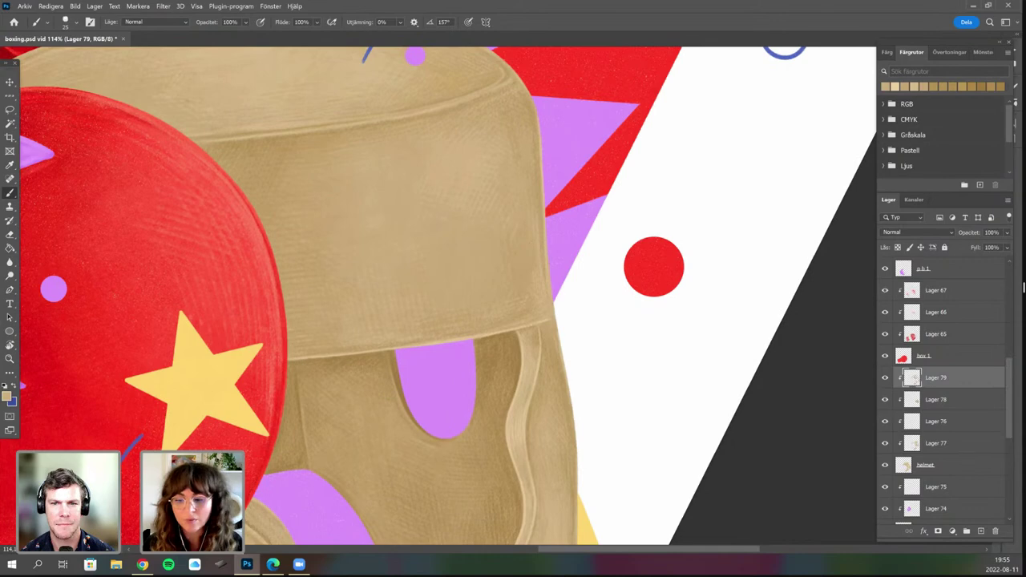
scroll(522, 309, down, 3)
Switch to the Kyle's Drawing Box - Pencil 4H brush and enlarge it to 17 px.
right_click(513, 309)
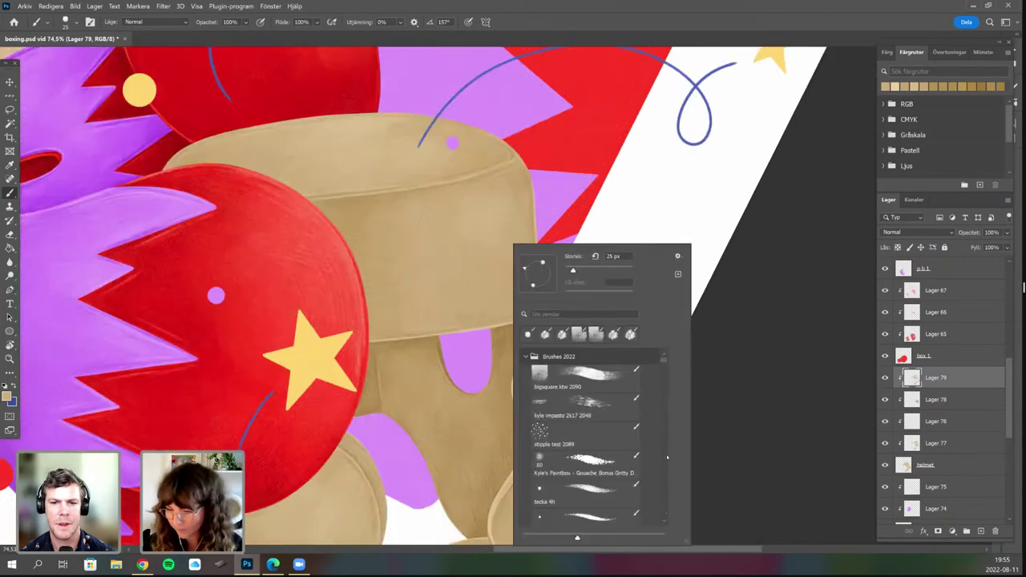
right_click(522, 141)
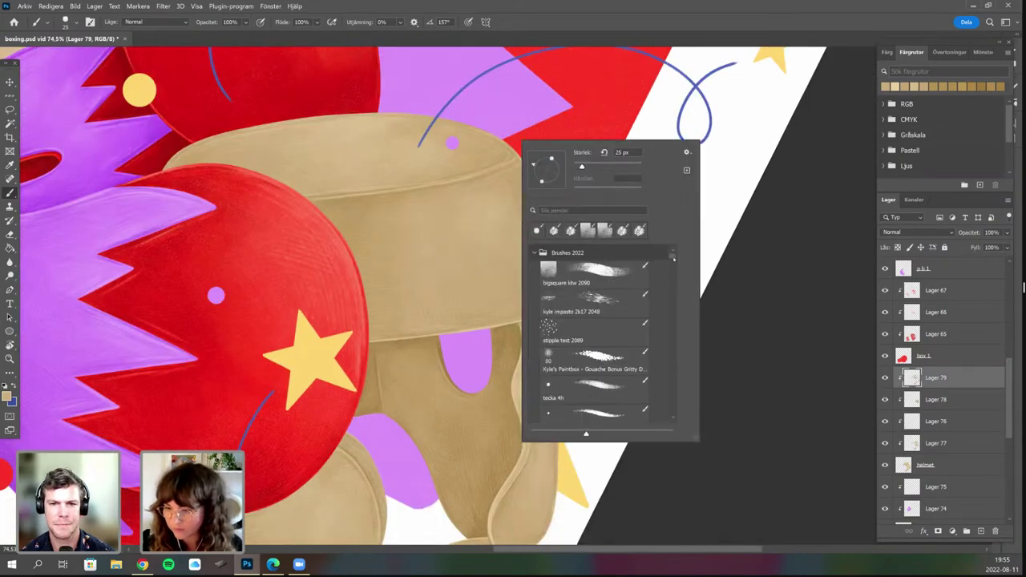
scroll(593, 337, down, 10)
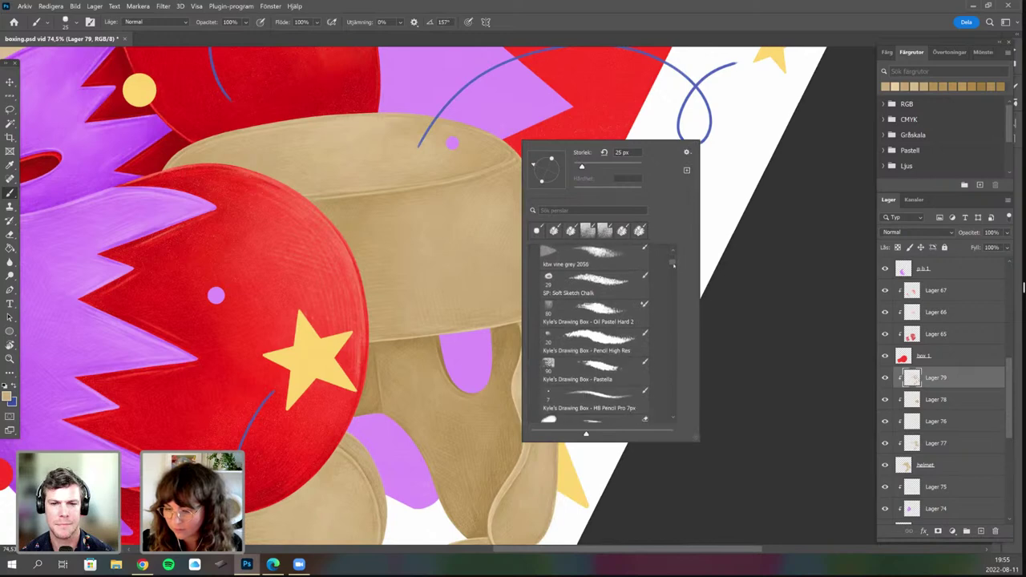
scroll(593, 337, up, 3)
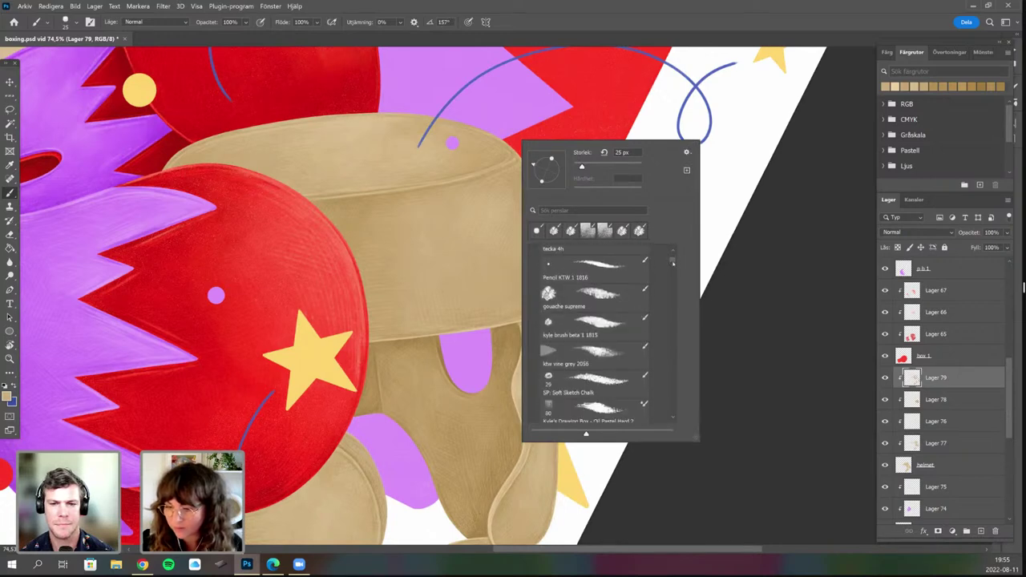
drag(672, 264, 674, 271)
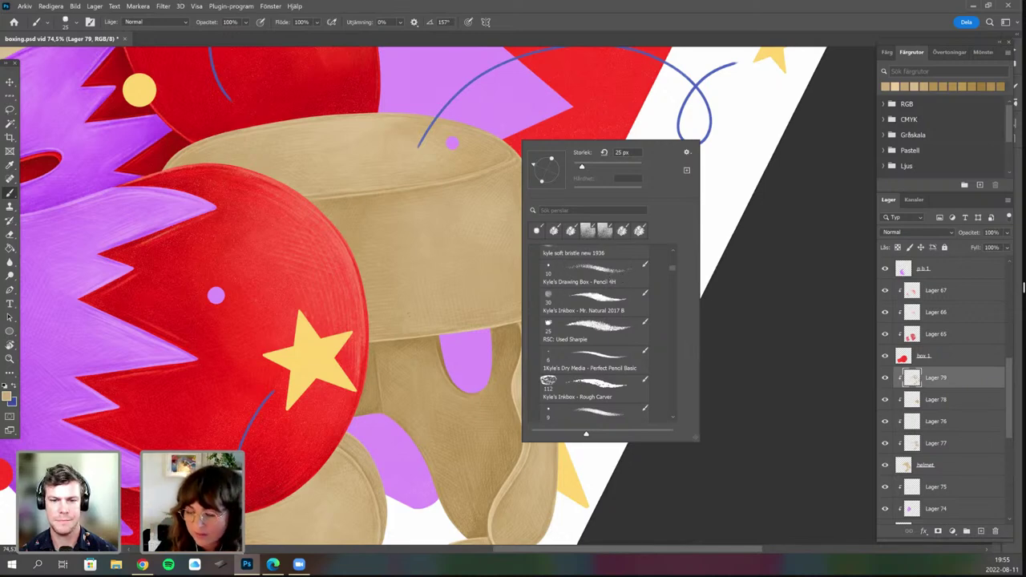
click(614, 274)
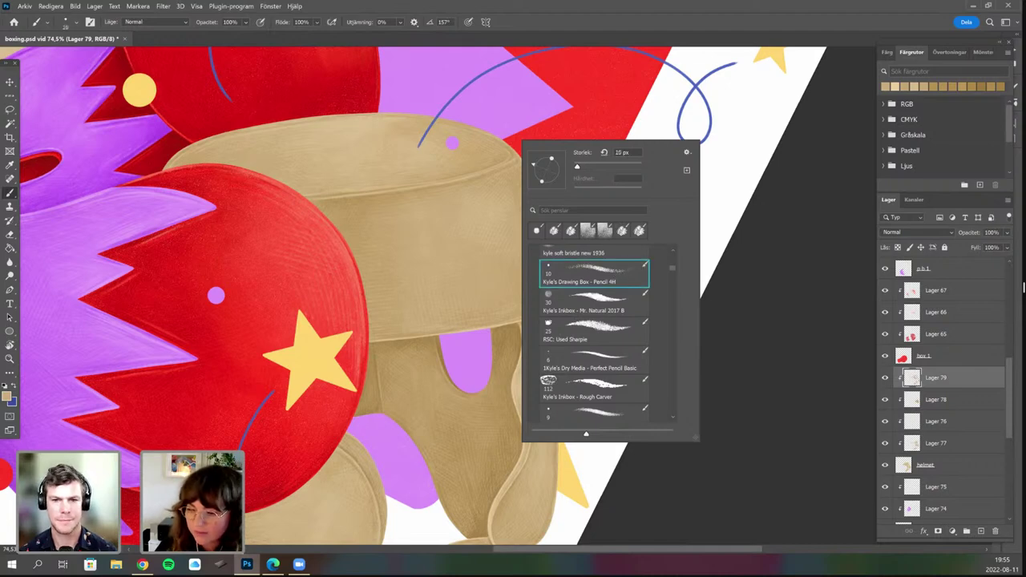
key(Return)
right_click(441, 273)
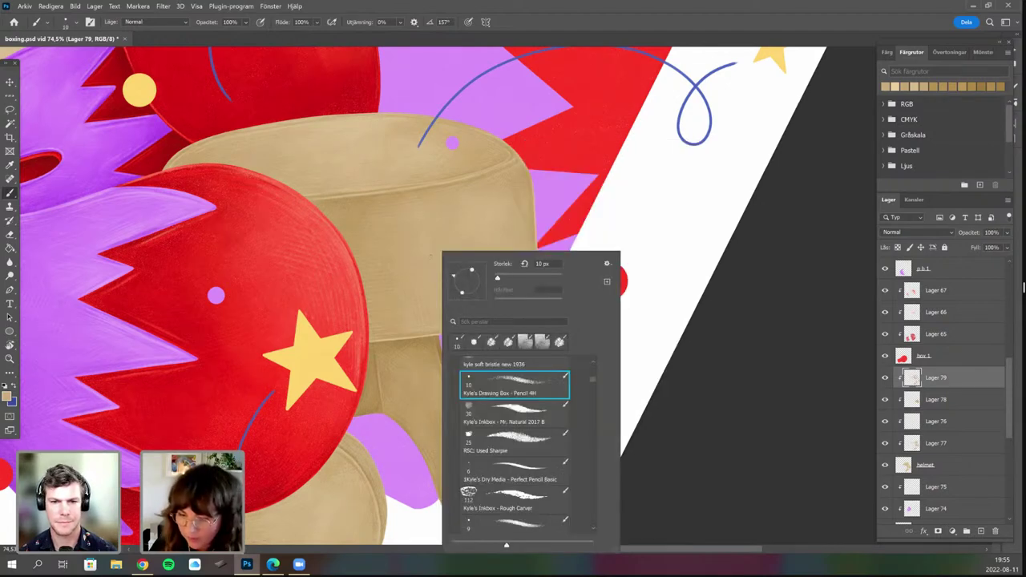
key(Return)
drag(498, 278, 470, 325)
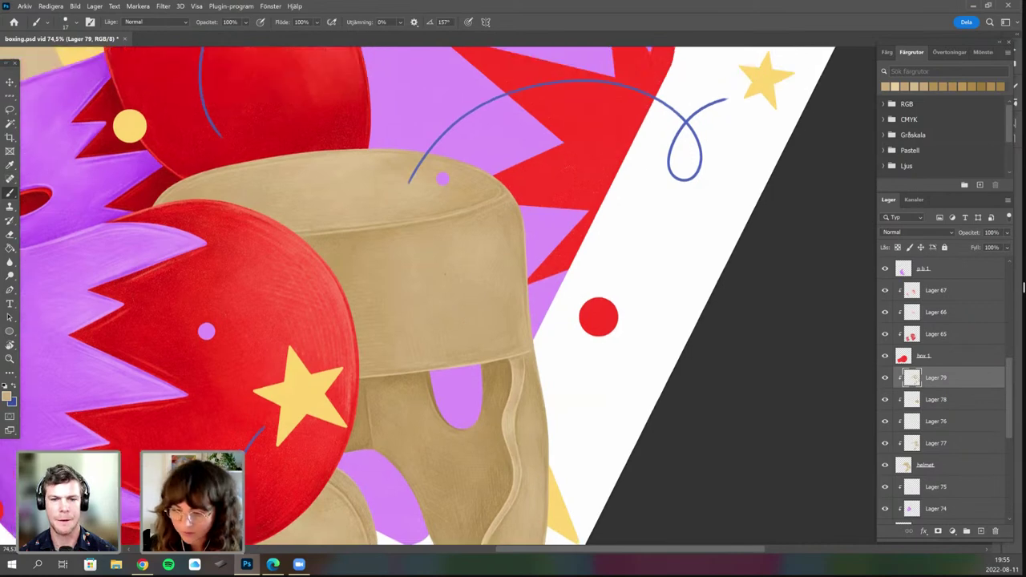
Pick a dark brown foreground colour, scribble a Pencil 4H test patch on the headband and undo it.
scroll(476, 249, up, 3)
click(7, 396)
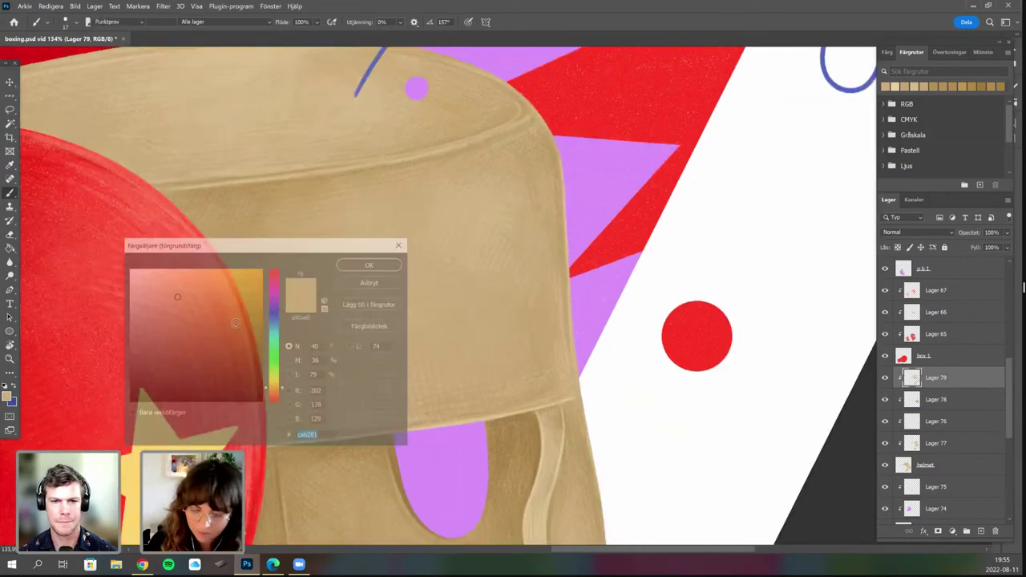
click(227, 335)
click(361, 264)
key(Return)
mouse_move(413, 210)
mouse_down()
mouse_move(400, 266)
mouse_move(444, 230)
mouse_move(440, 278)
mouse_move(467, 251)
mouse_up()
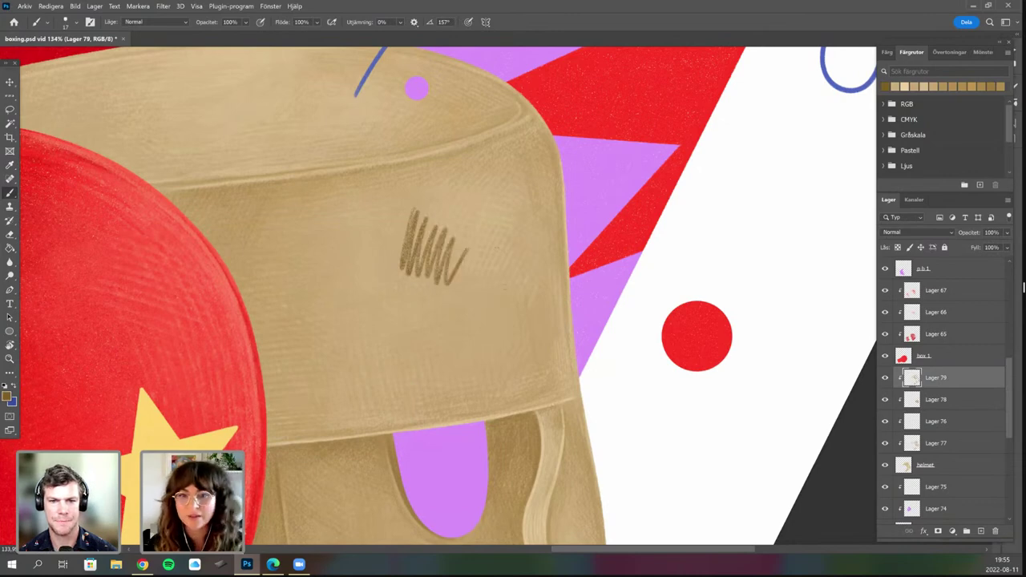
key(ctrl+z)
Look through the brush presets and select Kyle's Drawing Box - Mechanical Pencil.
right_click(608, 337)
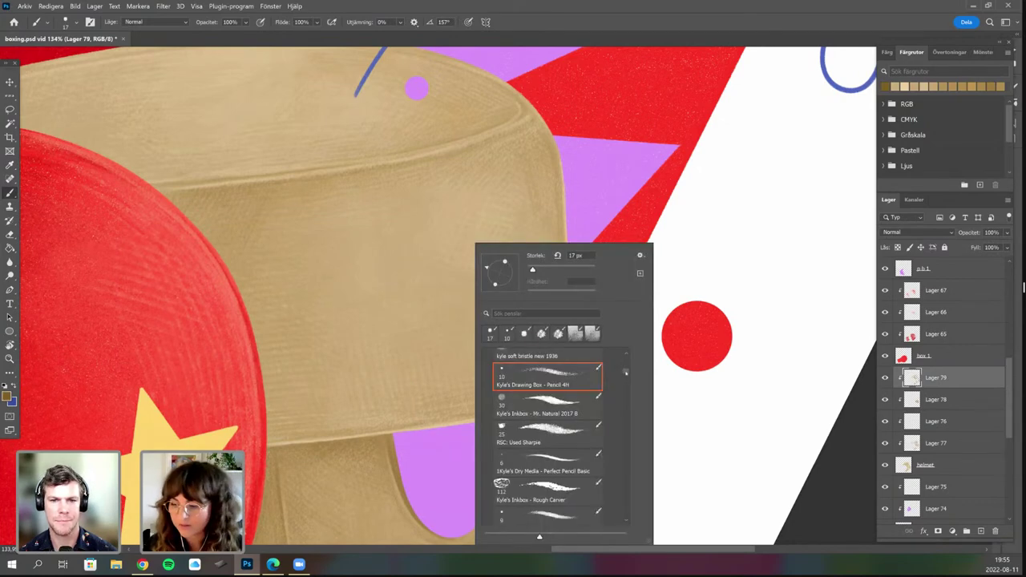
scroll(628, 365, up, 3)
scroll(629, 365, up, 2)
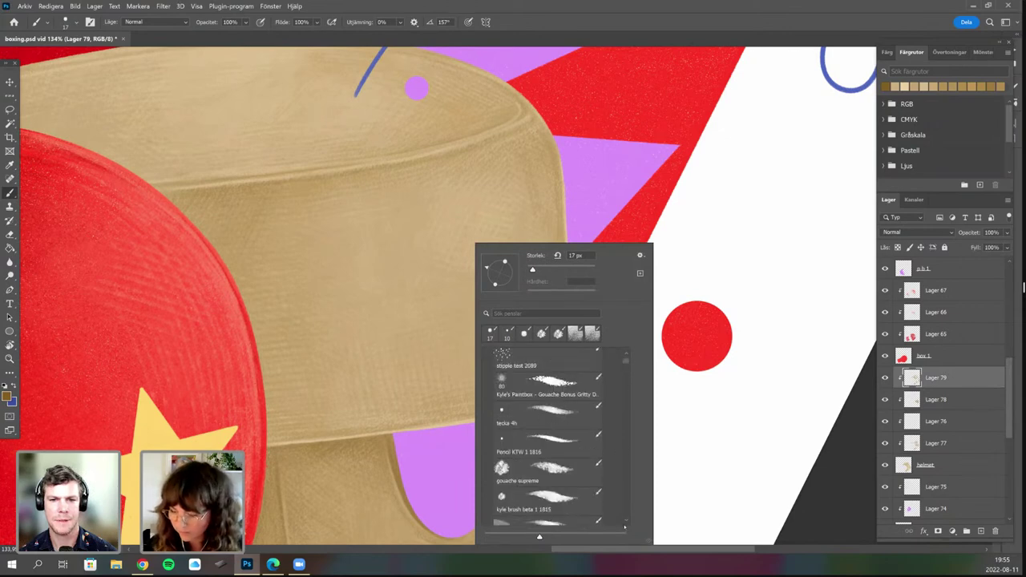
scroll(626, 365, down, 5)
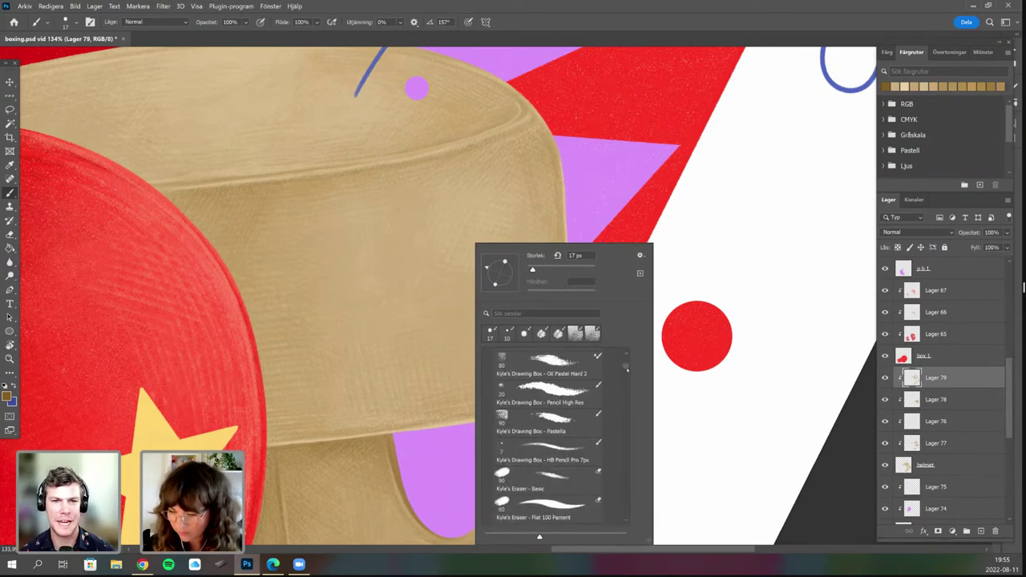
scroll(627, 367, down, 5)
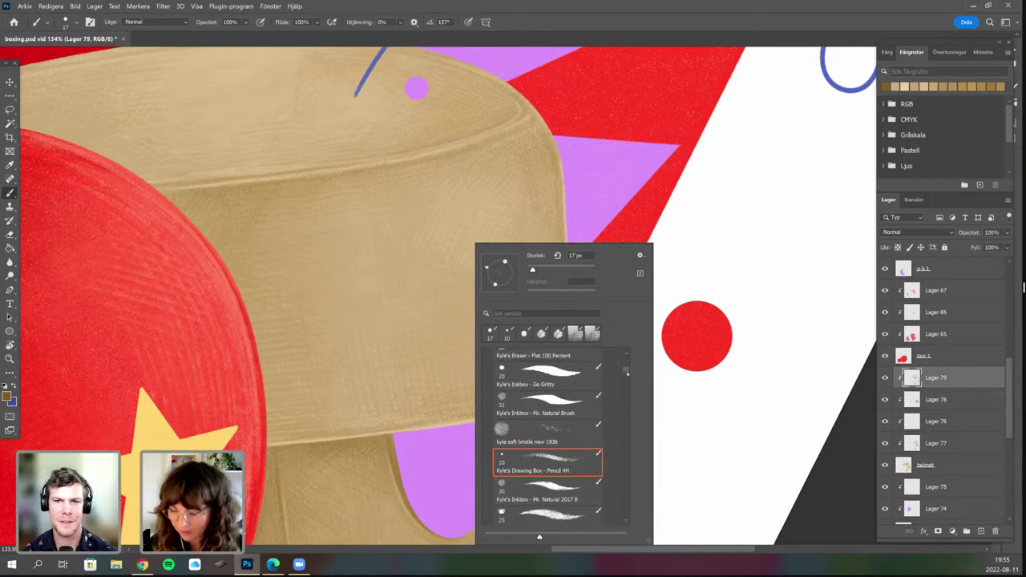
scroll(628, 372, down, 3)
scroll(627, 373, down, 3)
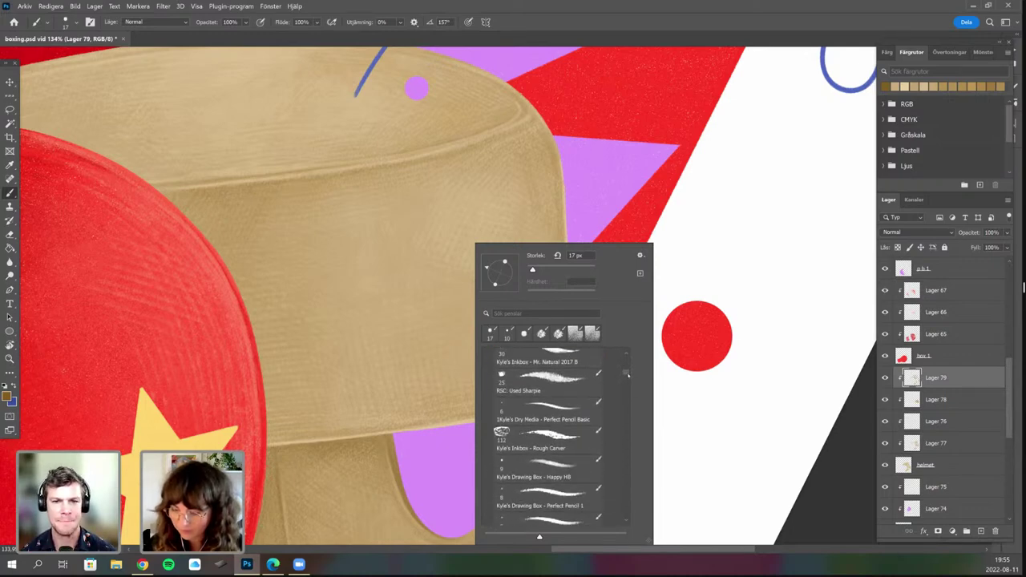
scroll(627, 374, down, 2)
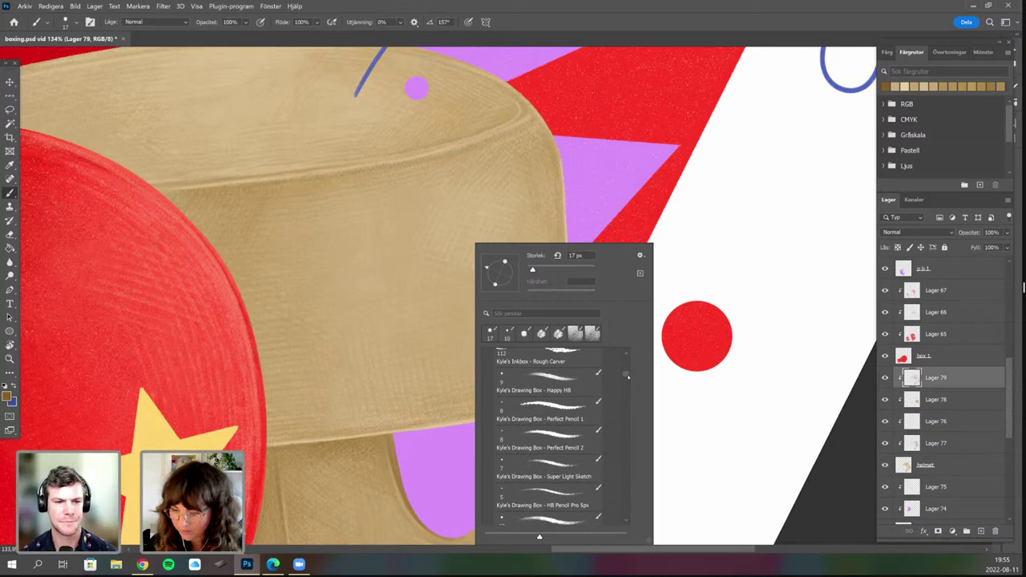
scroll(628, 376, down, 5)
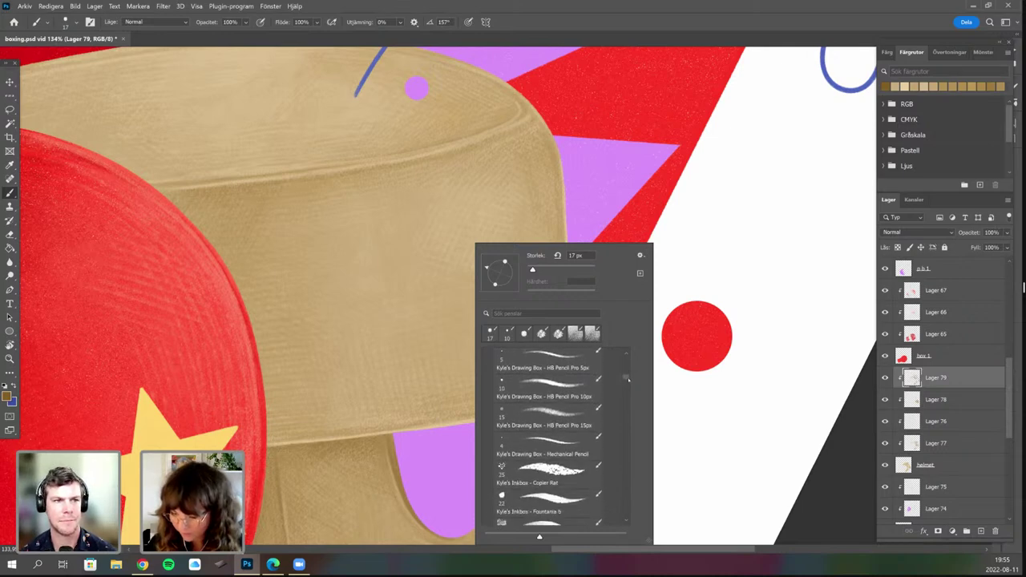
click(584, 440)
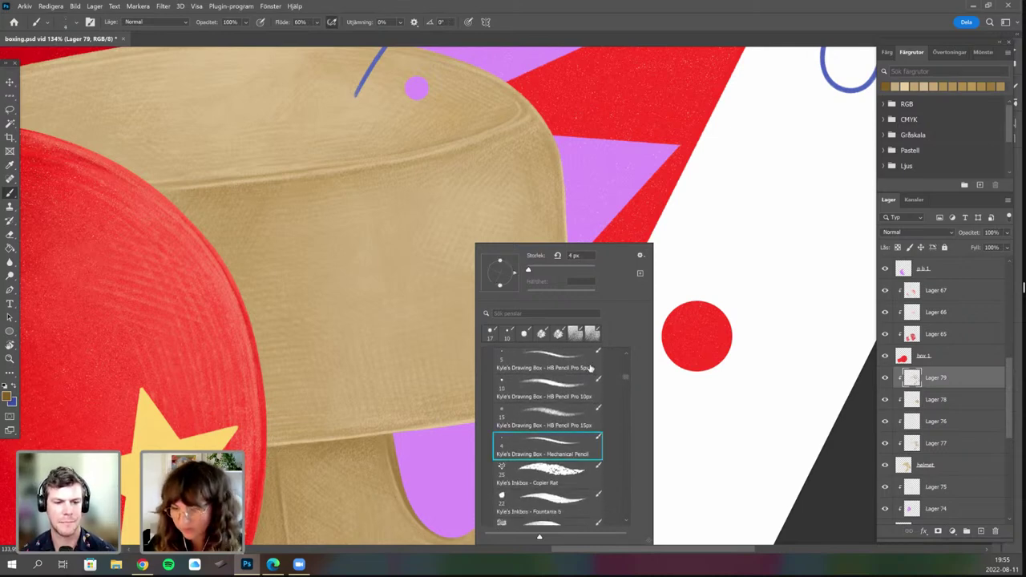
click(428, 359)
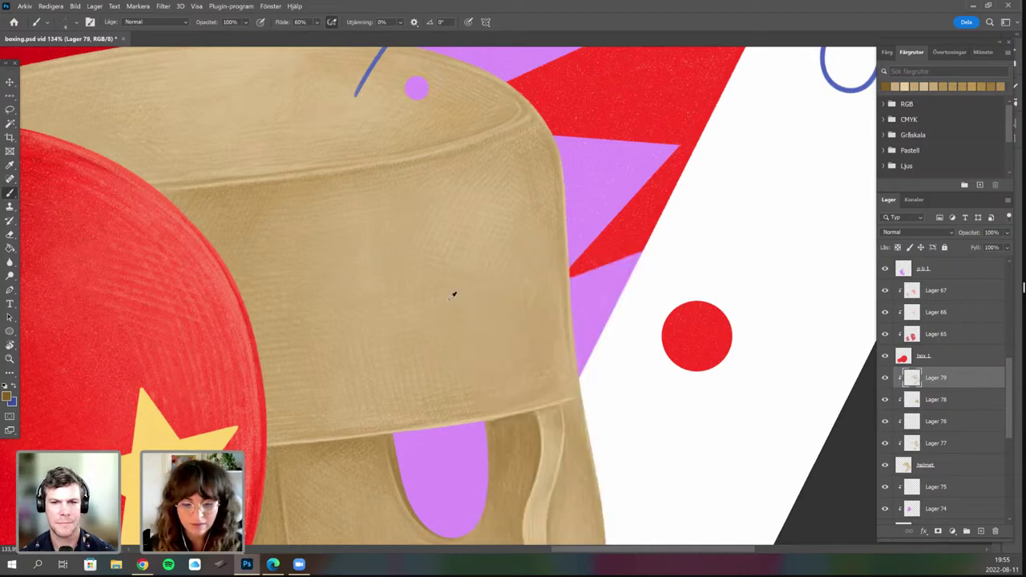
Scribble a small dark 4 px Mechanical Pencil test mark on the headband and undo it.
mouse_move(494, 226)
mouse_down()
mouse_move(470, 251)
mouse_move(482, 236)
mouse_move(506, 250)
mouse_up()
scroll(485, 267, up, 2)
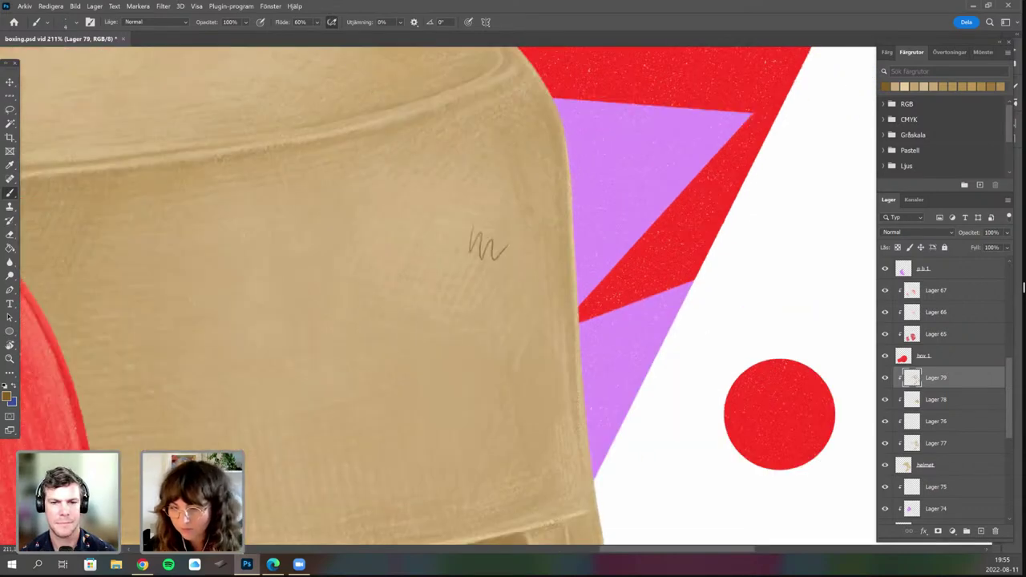
right_click(400, 253)
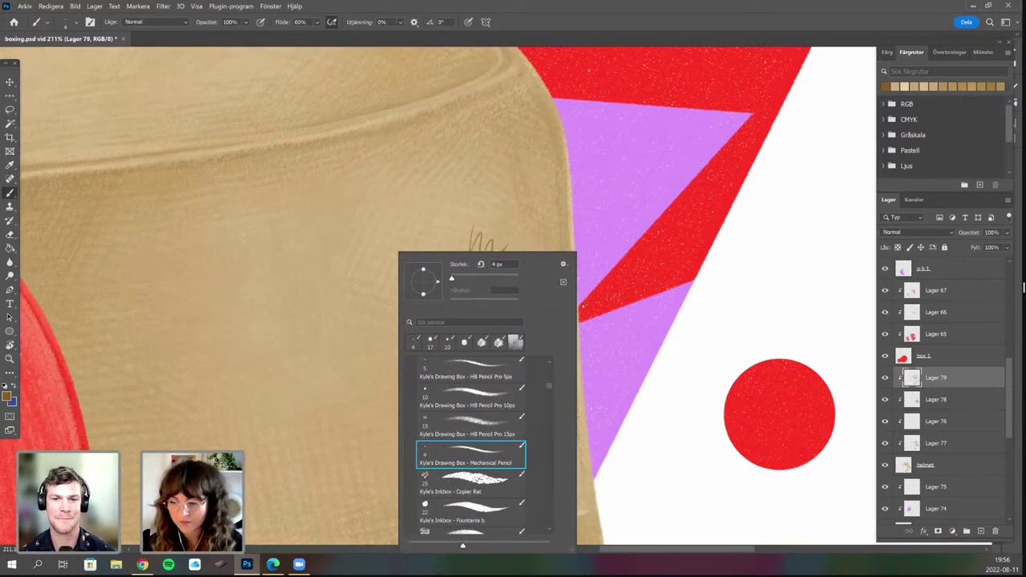
key(Escape)
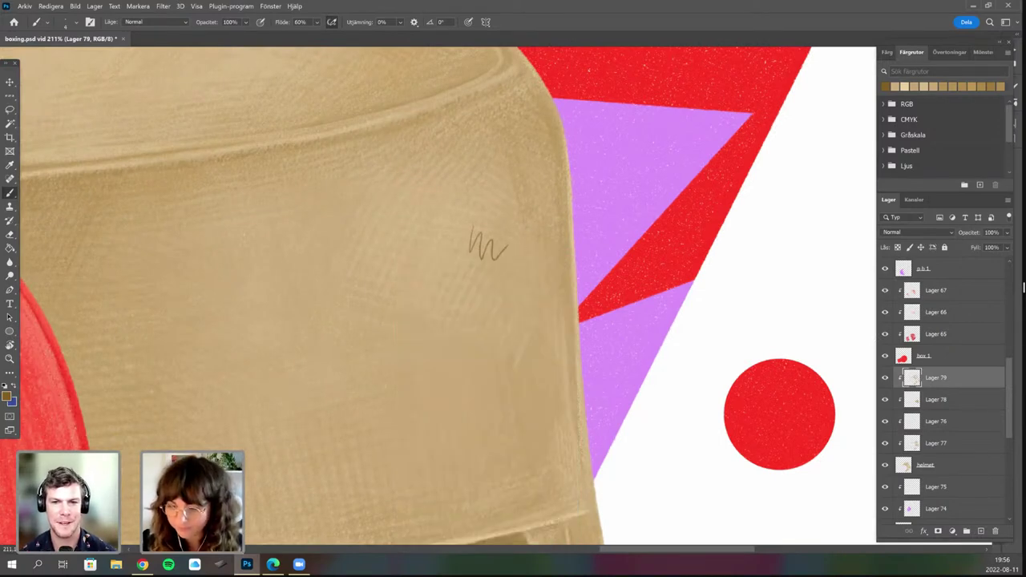
key(ctrl+z)
Choose the tecka 4h brush from the Brushes 2022 presets and set its size to 24 px.
right_click(653, 526)
click(652, 525)
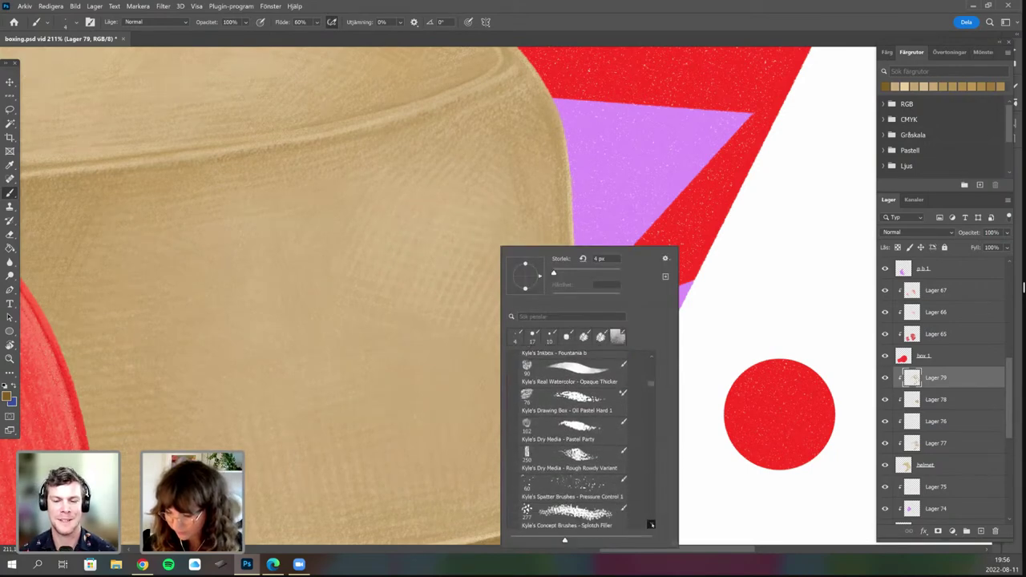
scroll(651, 524, down, 4)
scroll(656, 517, down, 1)
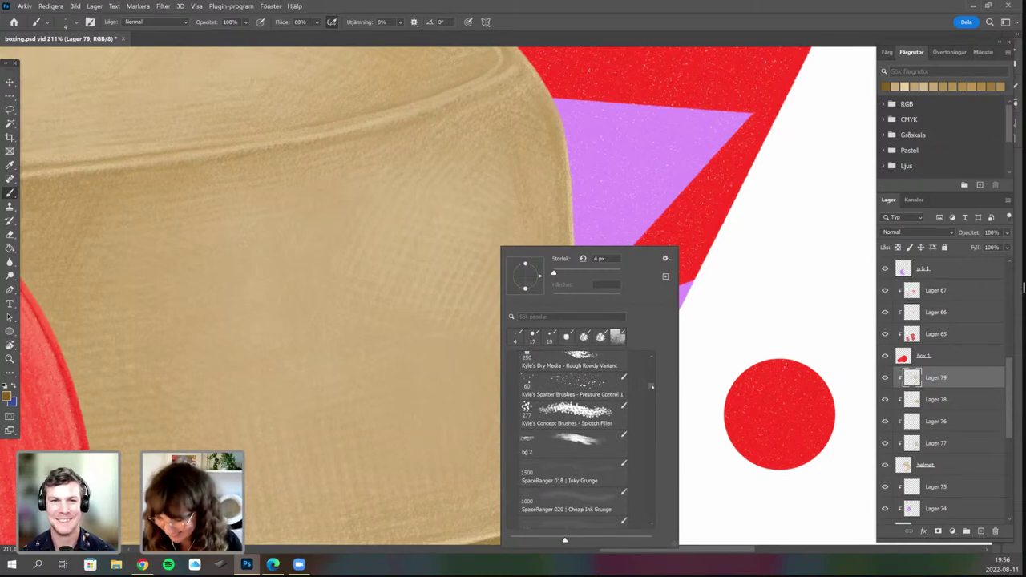
drag(652, 387, 650, 359)
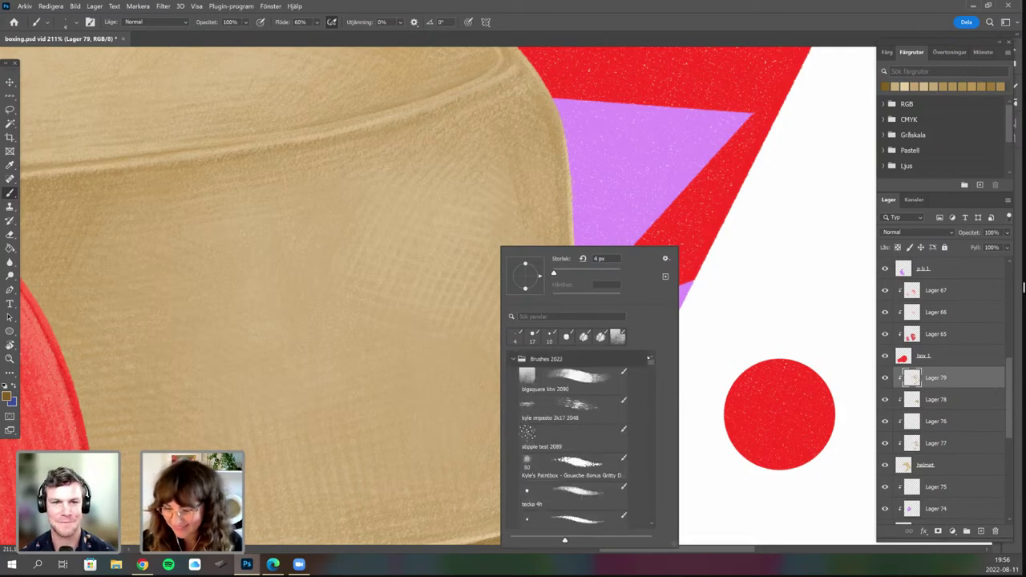
click(594, 378)
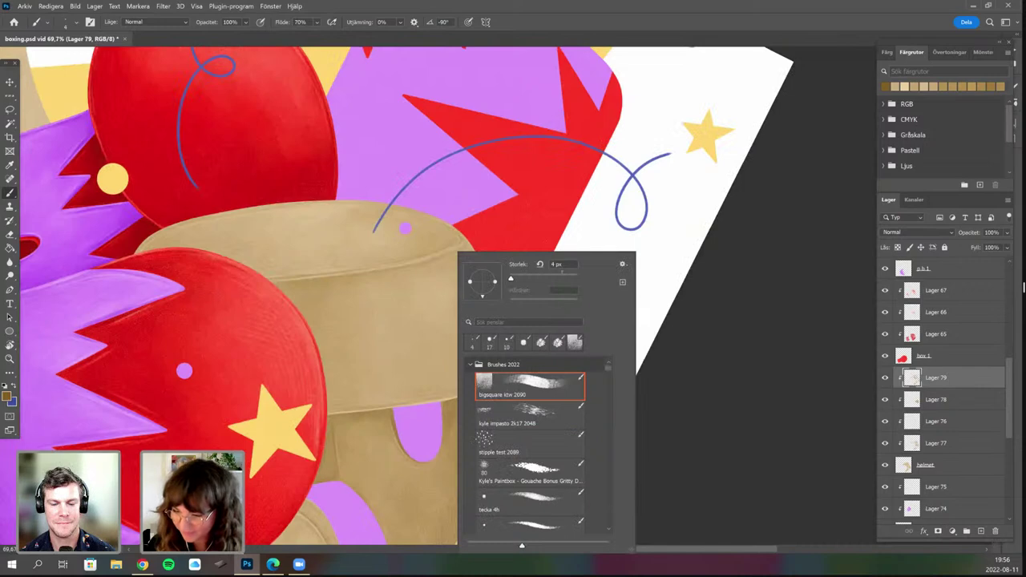
click(529, 501)
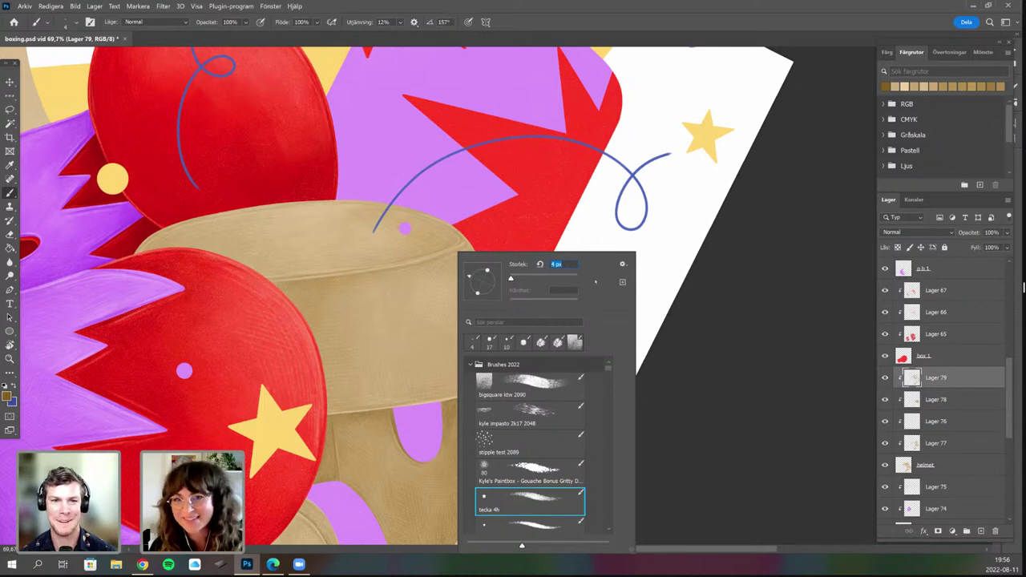
text(24)
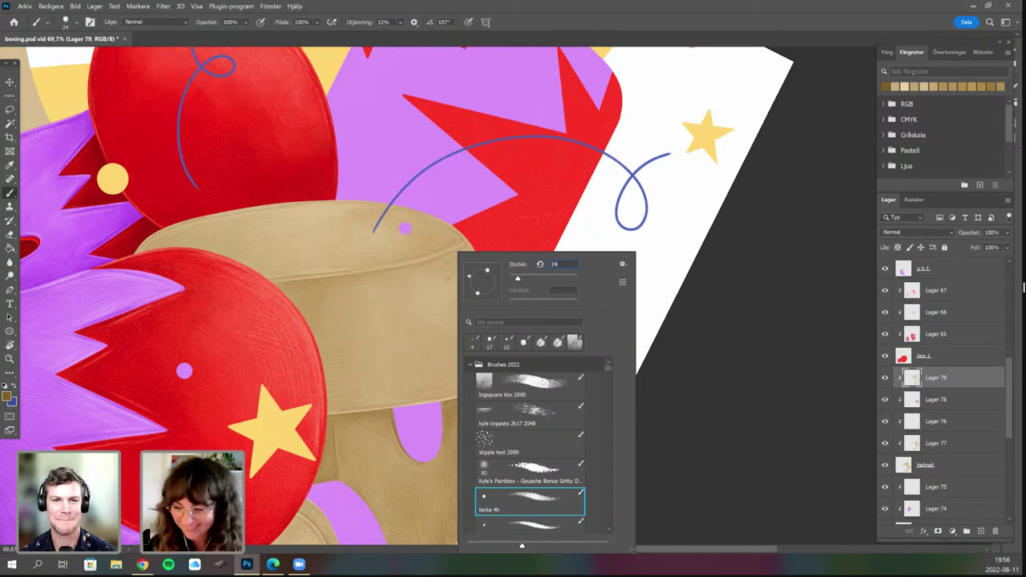
key(Return)
Sample a tan from the headband's upper outer corner and set the foreground colour to light tan d4bb8a.
mouse_move(462, 263)
mouse_down()
mouse_move(509, 232)
mouse_move(536, 194)
mouse_up()
alt+click(535, 194)
click(6, 396)
click(174, 291)
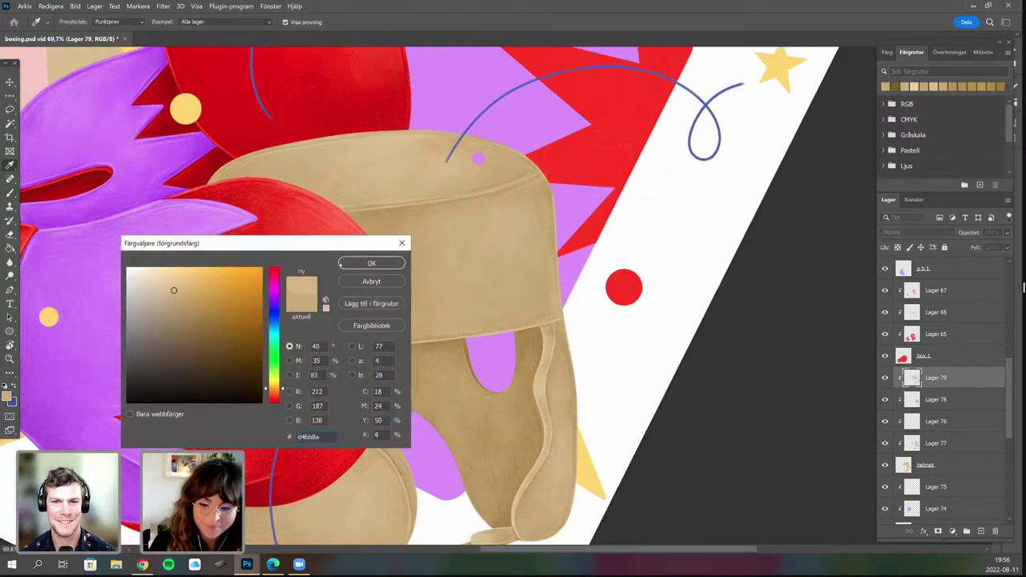
click(340, 264)
Paint light tan pencil texture with the 24 px tecka 4h brush on the front panel of the helmet's headband.
key(r)
mouse_move(367, 428)
mouse_down()
mouse_move(537, 320)
mouse_move(481, 419)
mouse_up()
key(b)
mouse_move(533, 340)
mouse_down()
mouse_move(580, 352)
mouse_move(534, 326)
mouse_up()
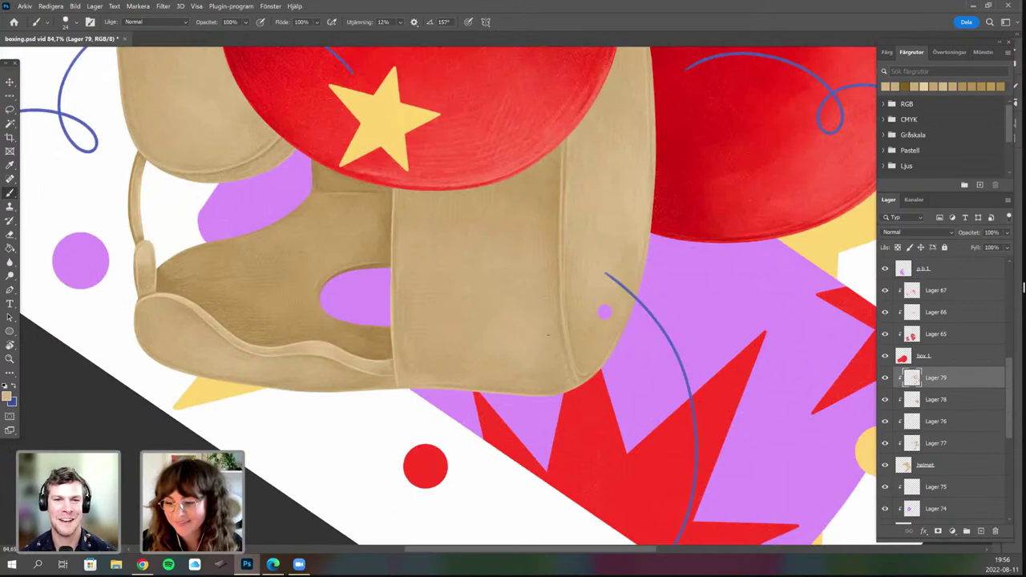
key(r)
mouse_move(591, 394)
mouse_down()
mouse_move(567, 305)
mouse_move(551, 319)
mouse_up()
key(b)
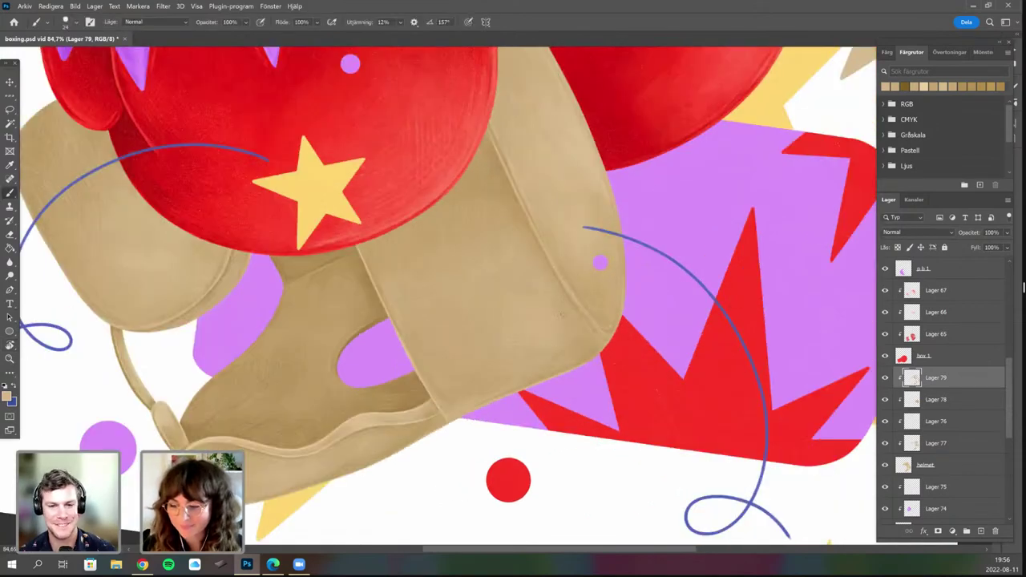
key(r)
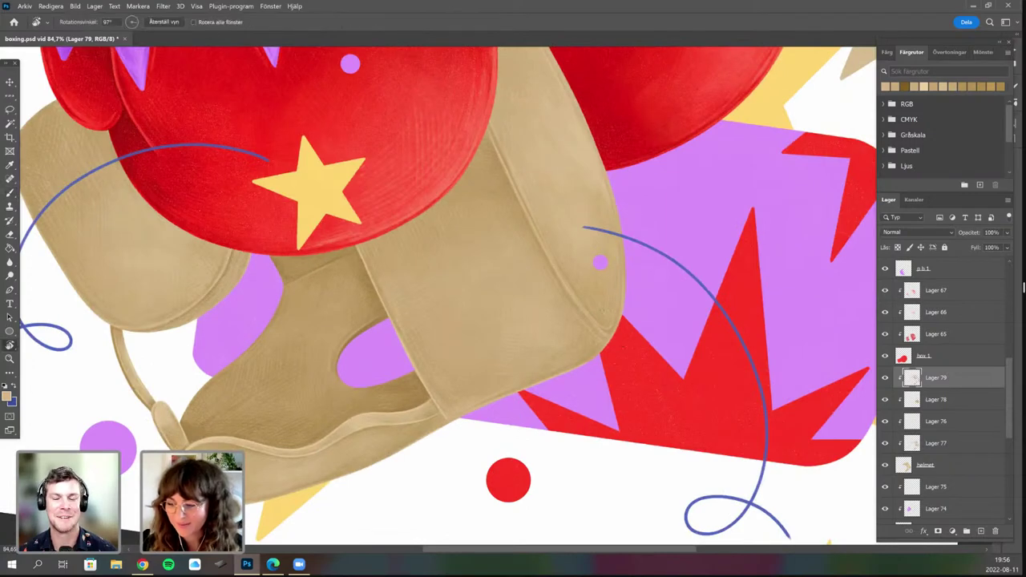
mouse_move(605, 282)
mouse_down()
mouse_move(600, 256)
mouse_move(538, 193)
mouse_up()
key(b)
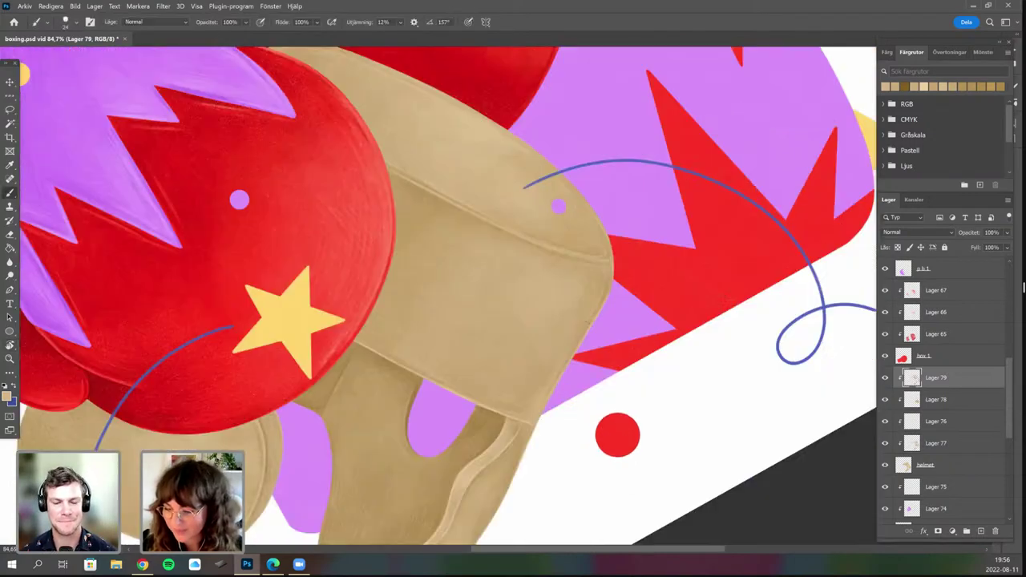
Build up the light tan pencil shading around the lower edge and outer corner of the headband's front panel.
key(r)
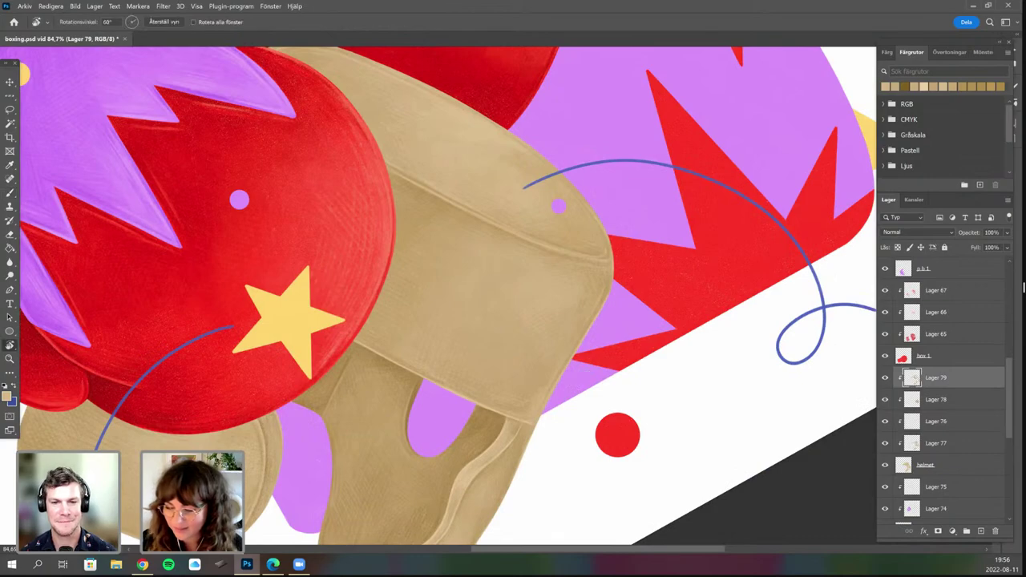
mouse_move(483, 431)
mouse_down()
mouse_move(542, 433)
mouse_move(543, 371)
mouse_move(425, 361)
mouse_up()
key(b)
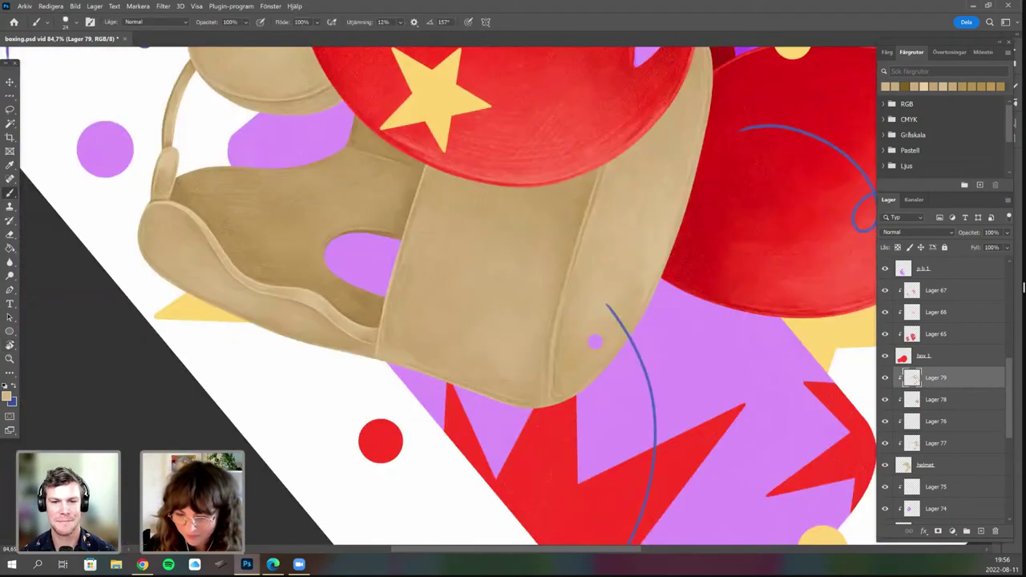
key(r)
drag(397, 312, 408, 342)
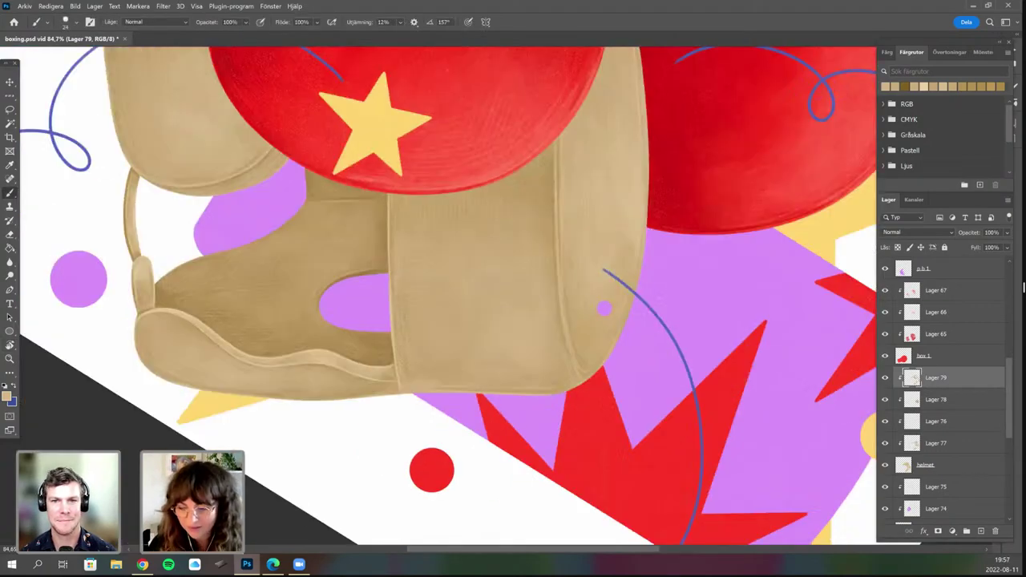
mouse_move(576, 328)
mouse_down()
mouse_move(580, 358)
mouse_move(534, 381)
mouse_move(575, 344)
mouse_move(645, 235)
mouse_up()
key(r)
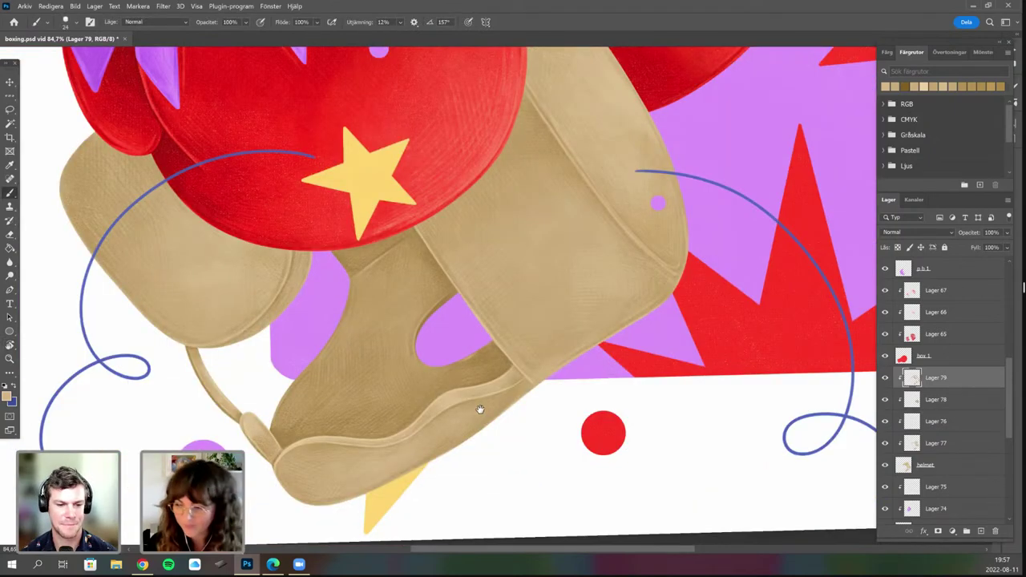
drag(709, 284, 637, 329)
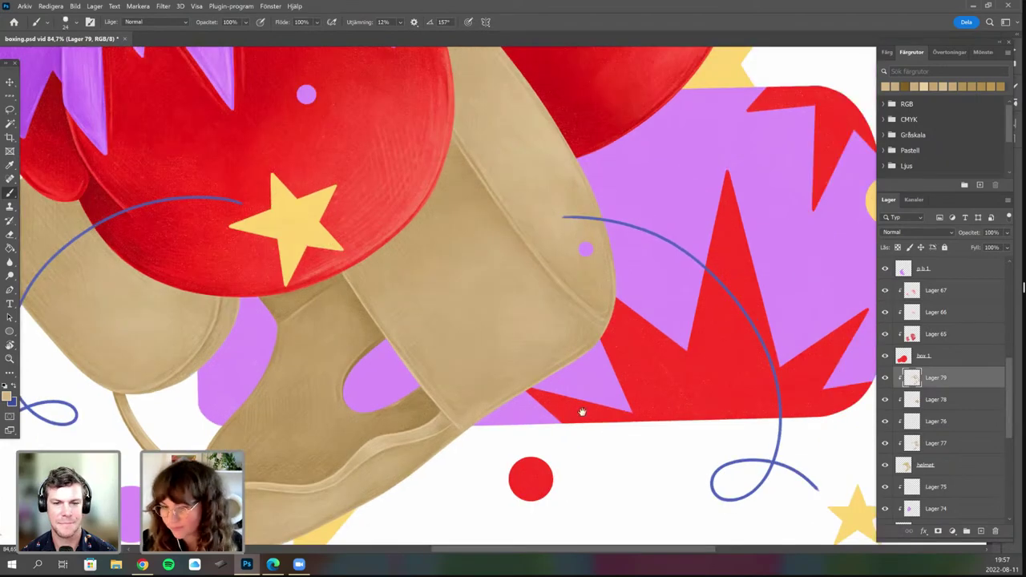
drag(564, 442, 532, 487)
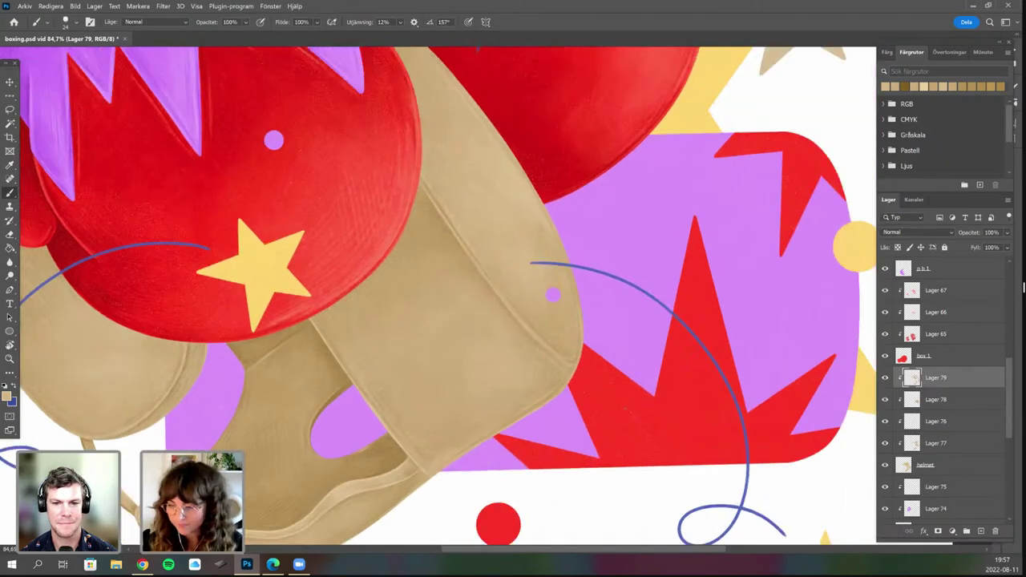
Sample a light tan from the helmet and adjust the foreground colour to a slightly deeper tan.
scroll(654, 320, down, 4)
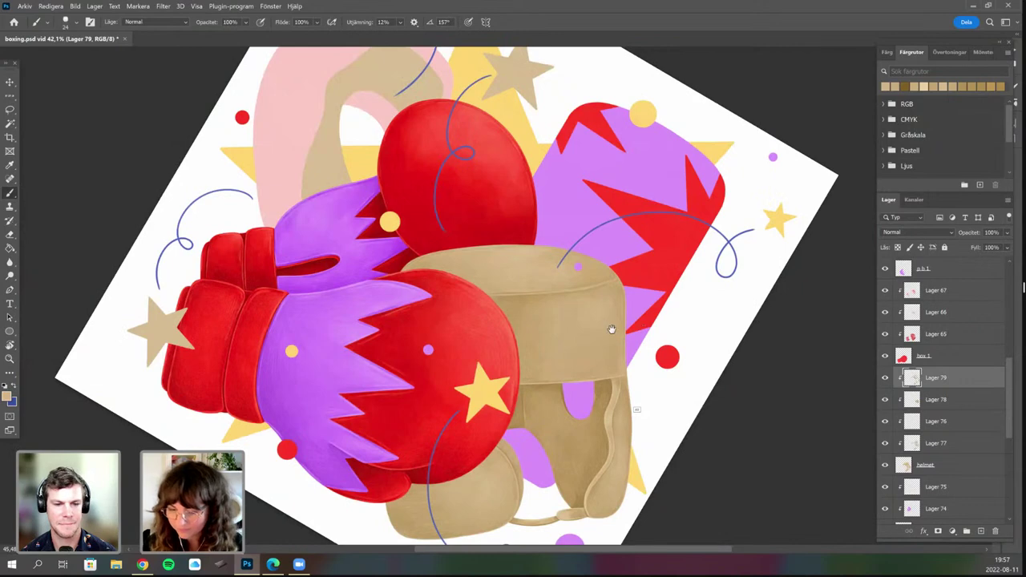
scroll(611, 329, up, 3)
scroll(647, 340, up, 3)
alt+click(647, 340)
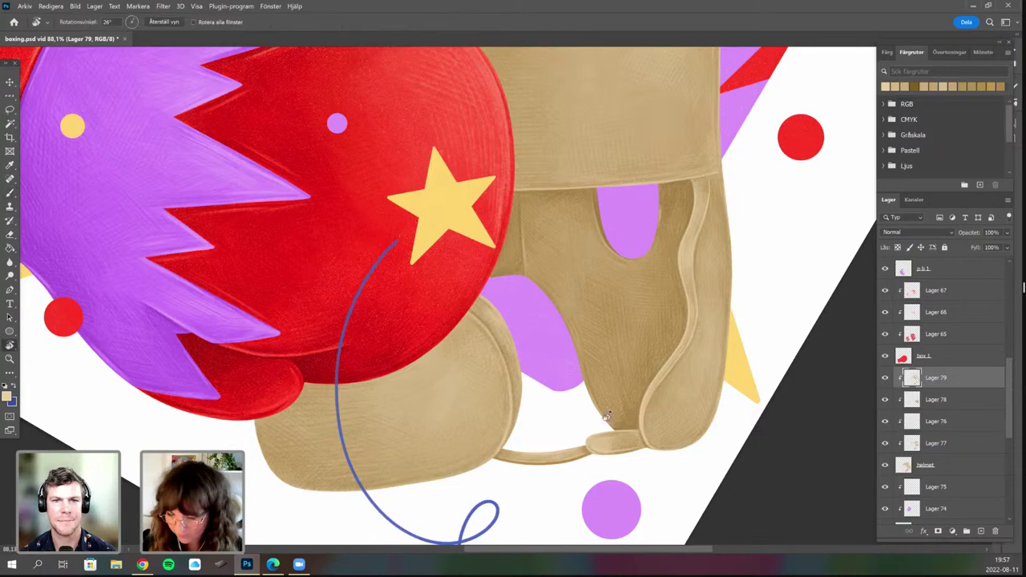
key(r)
drag(607, 415, 674, 250)
drag(542, 326, 555, 284)
click(6, 396)
click(173, 291)
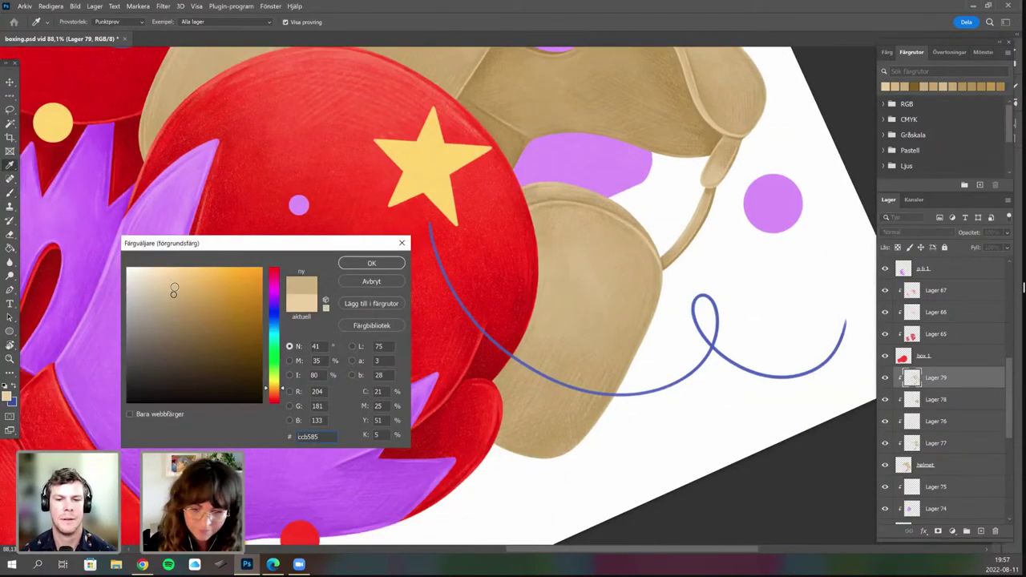
click(174, 287)
key(Return)
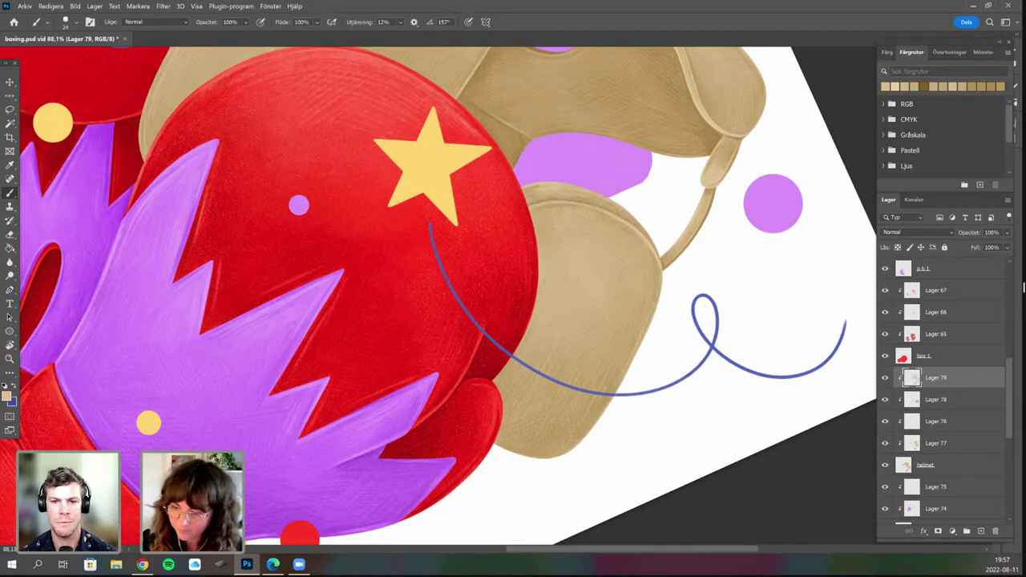
Paint tan pencil texture on the helmet's lower ear flap beneath the red glove.
drag(658, 306, 513, 433)
key(r)
mouse_move(681, 253)
mouse_down()
mouse_move(663, 391)
mouse_move(636, 417)
mouse_up()
key(b)
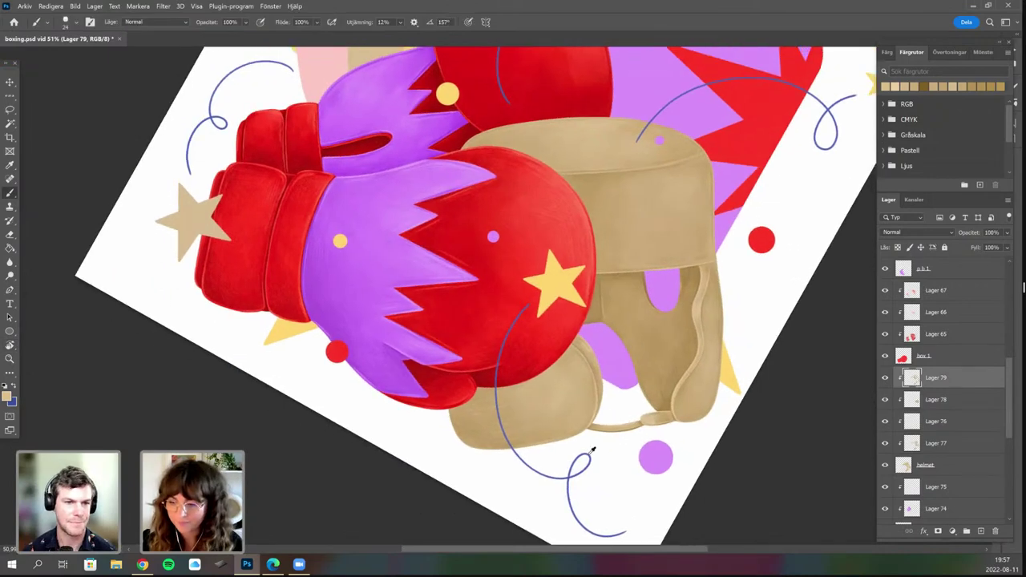
drag(651, 365, 598, 437)
drag(562, 385, 336, 418)
key(r)
drag(421, 441, 499, 453)
key(b)
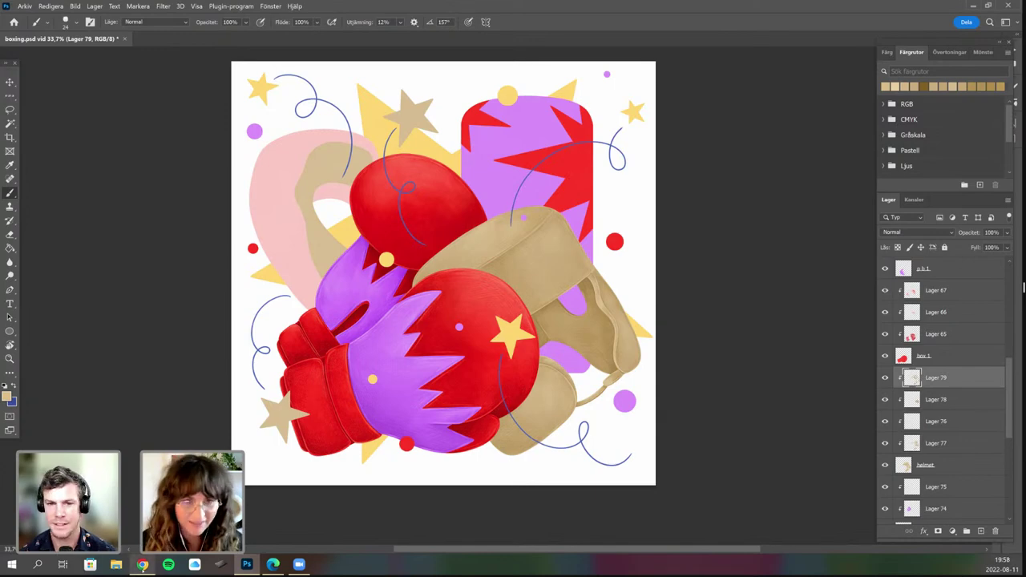
Switch to Chrome and open the illustrator's portfolio website nuriaboj.co.uk.
click(143, 566)
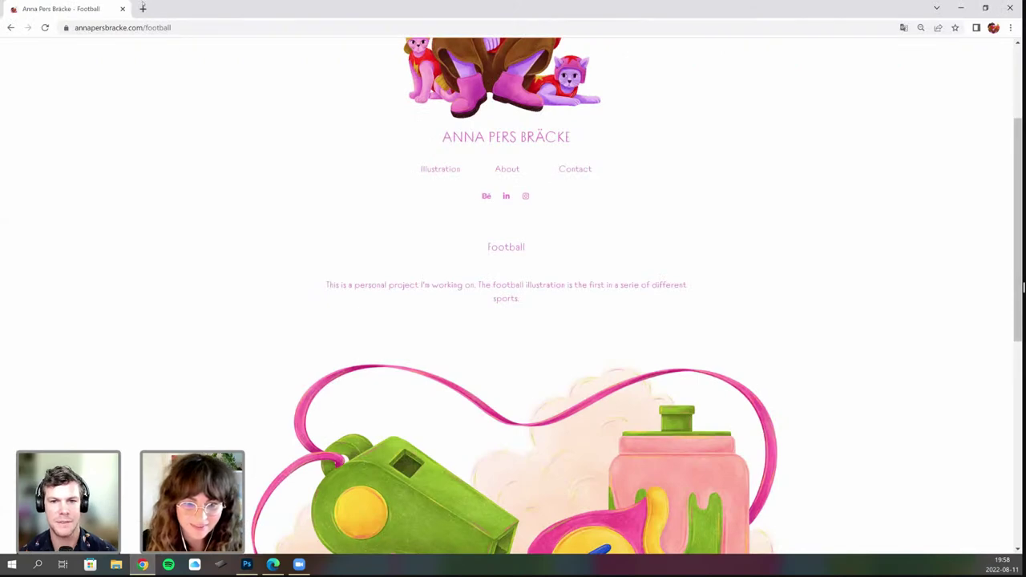
click(145, 27)
text(nuria boj)
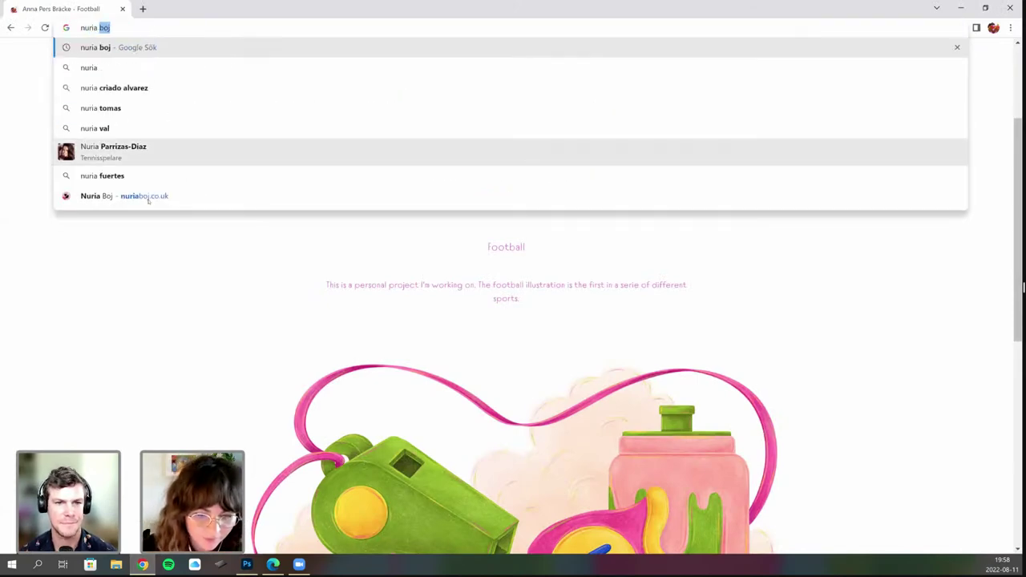
click(159, 198)
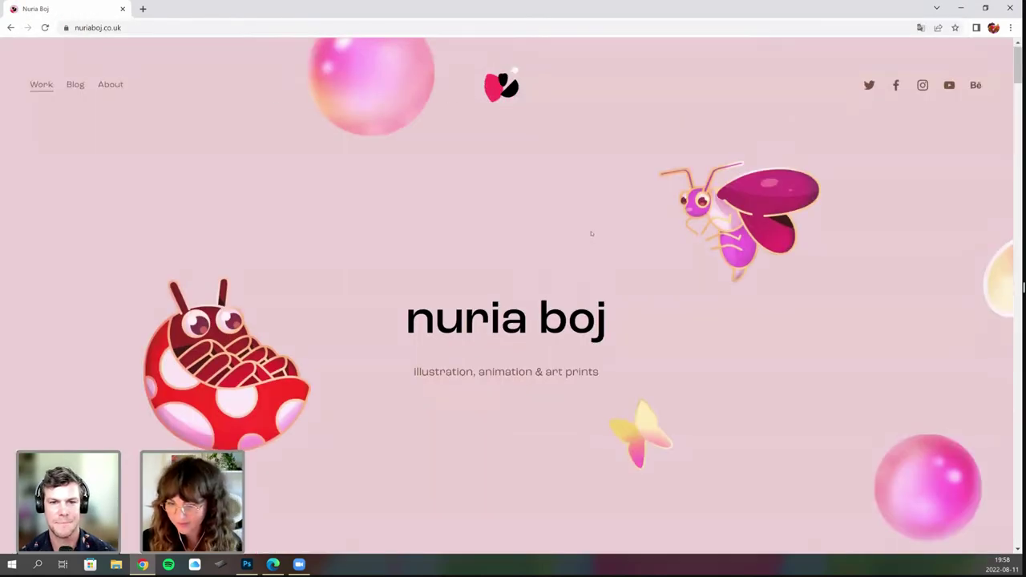
Browse the portfolio section of the website and open the Edinburgh at Night project.
scroll(591, 232, down, 2)
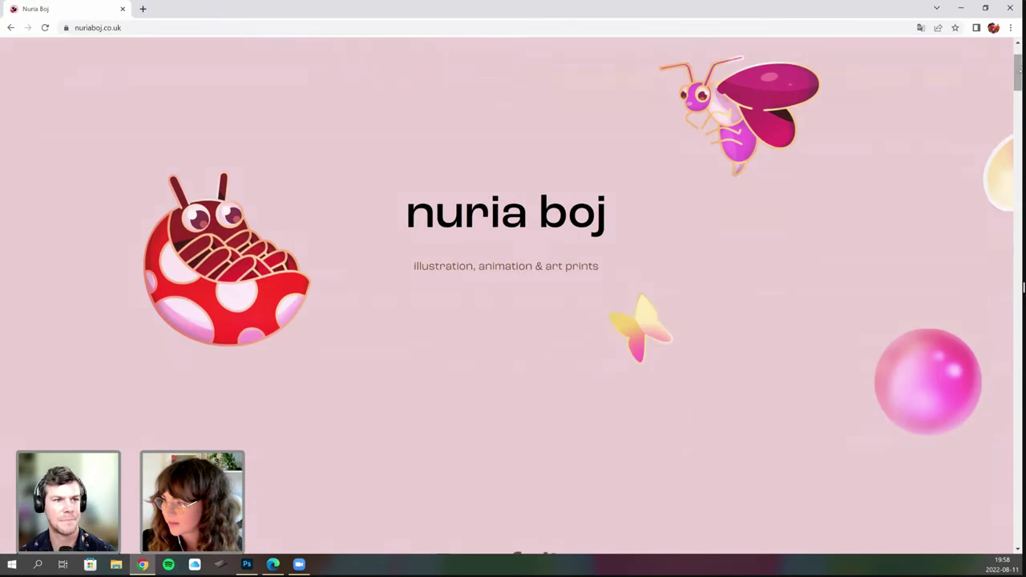
scroll(513, 297, down, 3)
scroll(997, 137, down, 2)
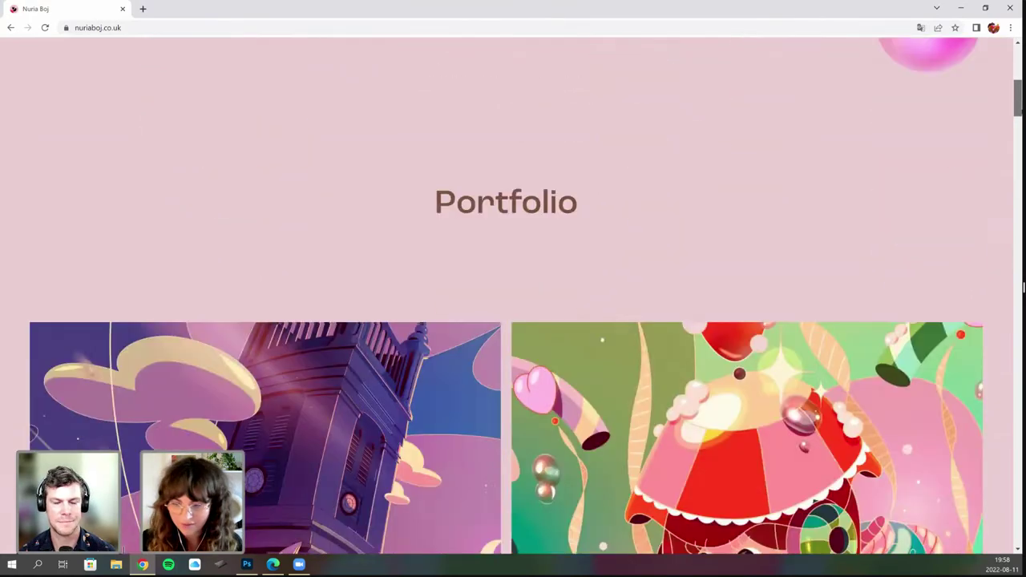
scroll(997, 136, down, 1)
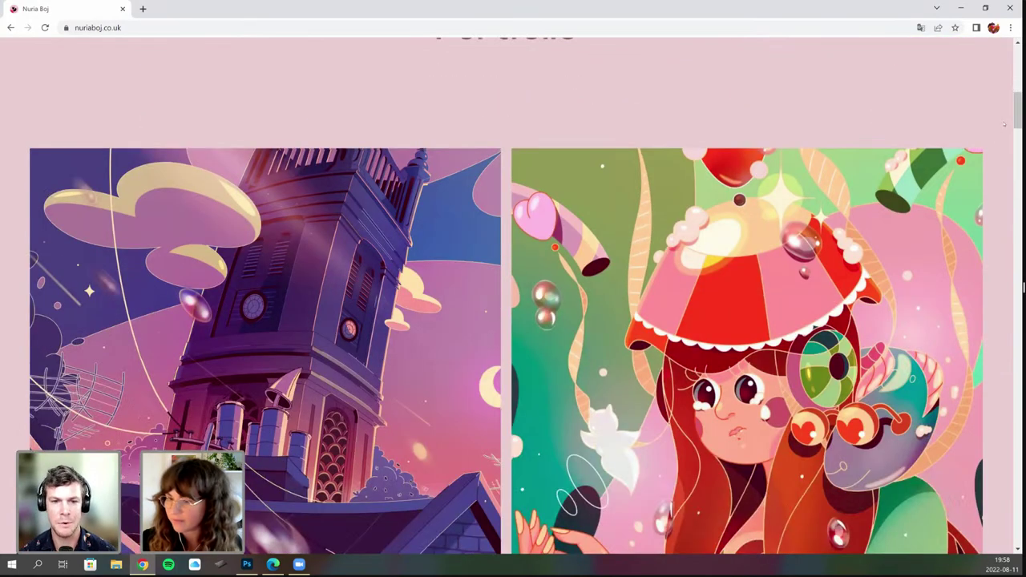
scroll(1003, 124, down, 1)
scroll(1004, 124, down, 1)
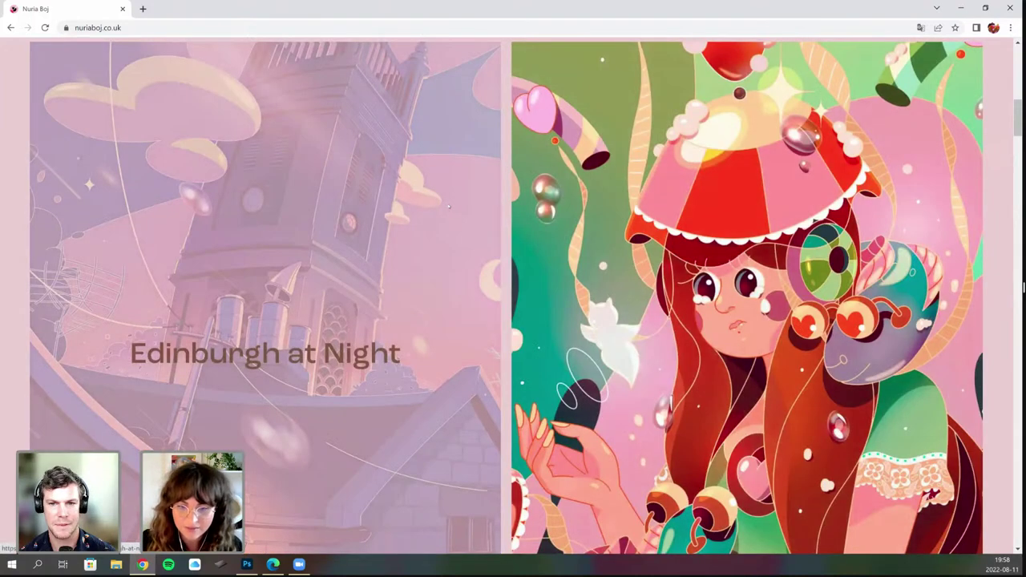
click(449, 206)
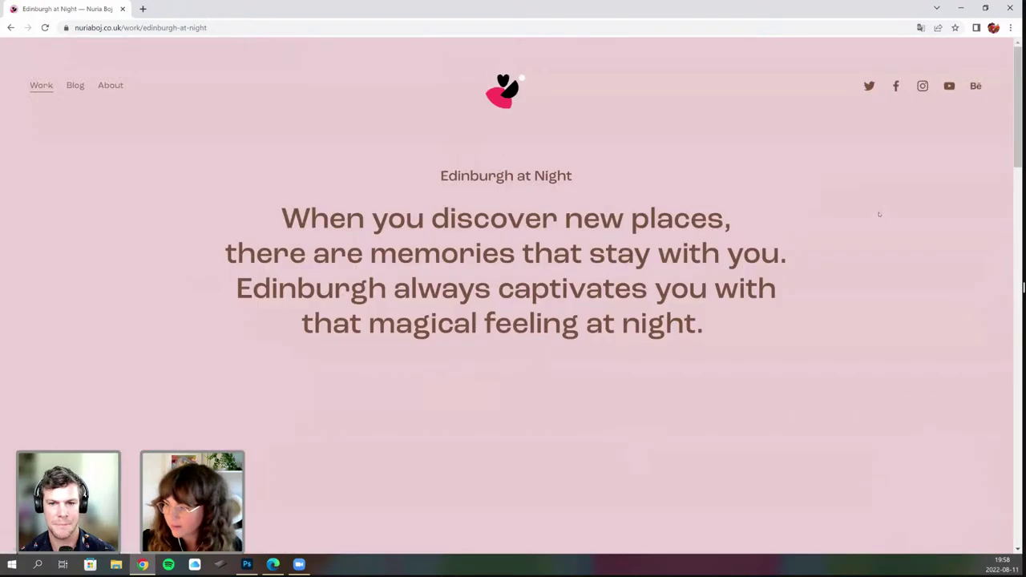
Examine the coloured rooftop illustration on the Edinburgh at Night project page.
scroll(886, 208, down, 1)
scroll(893, 206, down, 2)
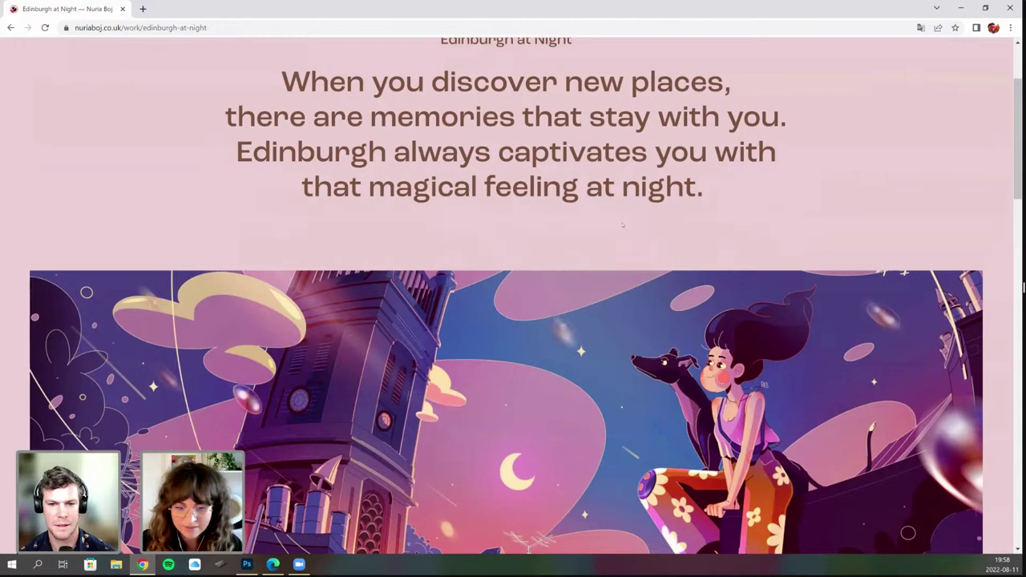
scroll(893, 205, down, 2)
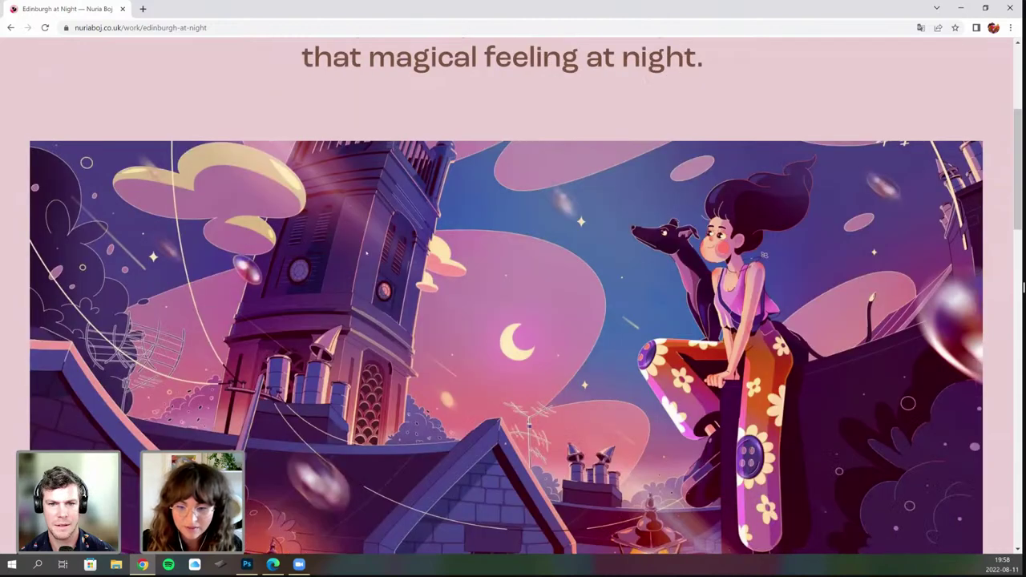
scroll(513, 321, down, 1)
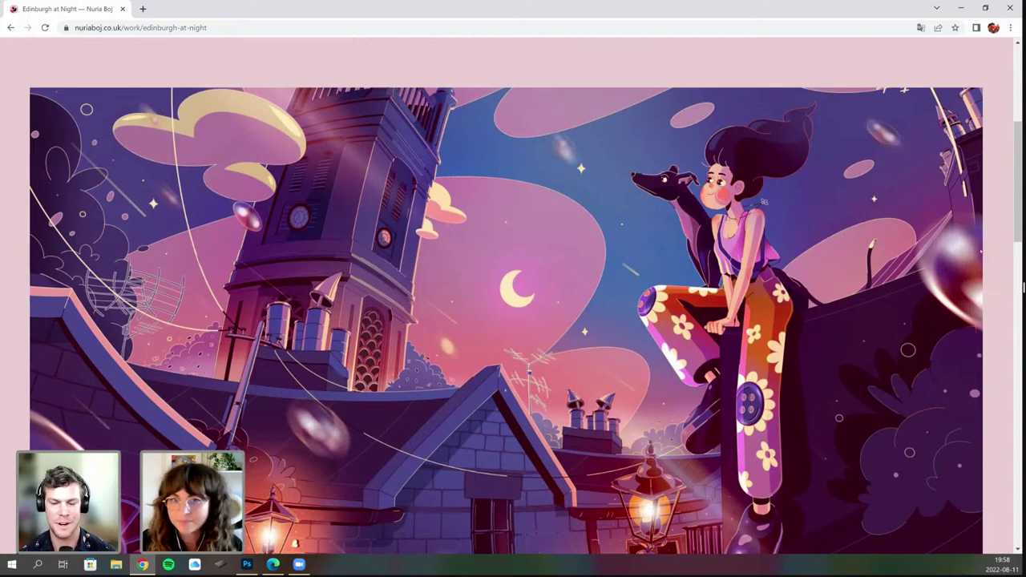
scroll(513, 300, down, 1)
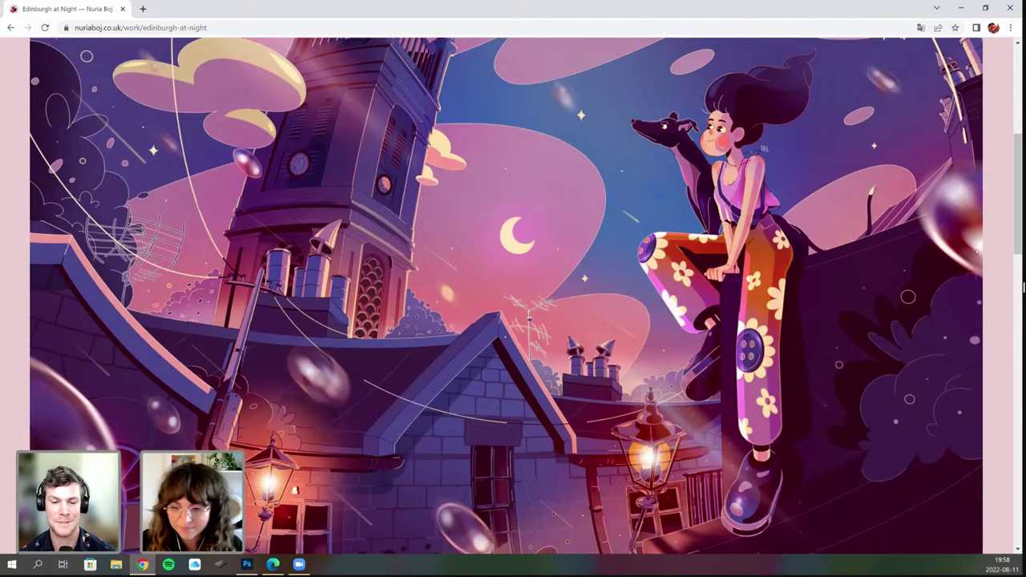
scroll(513, 300, down, 1)
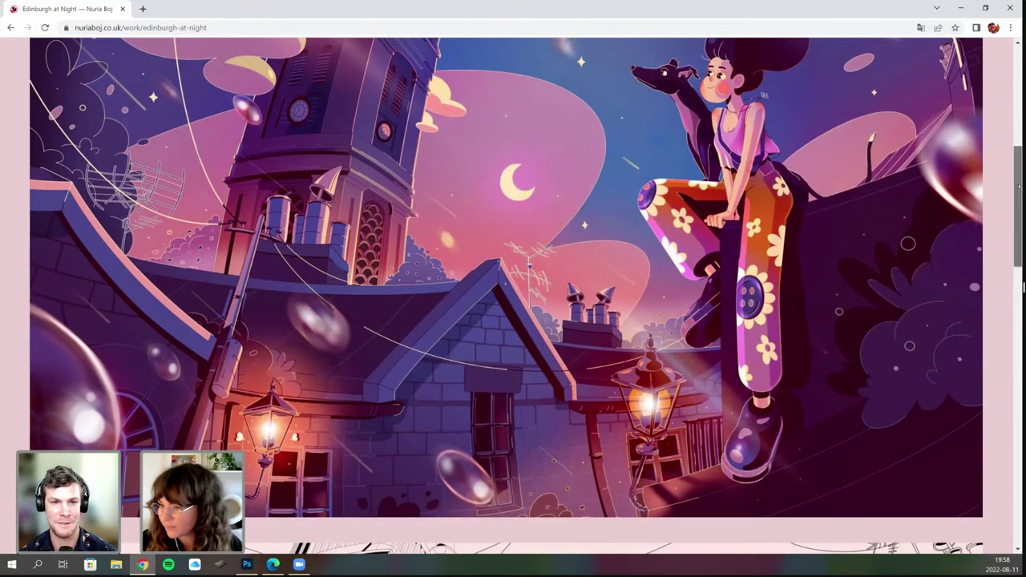
scroll(513, 301, down, 1)
scroll(513, 300, down, 1)
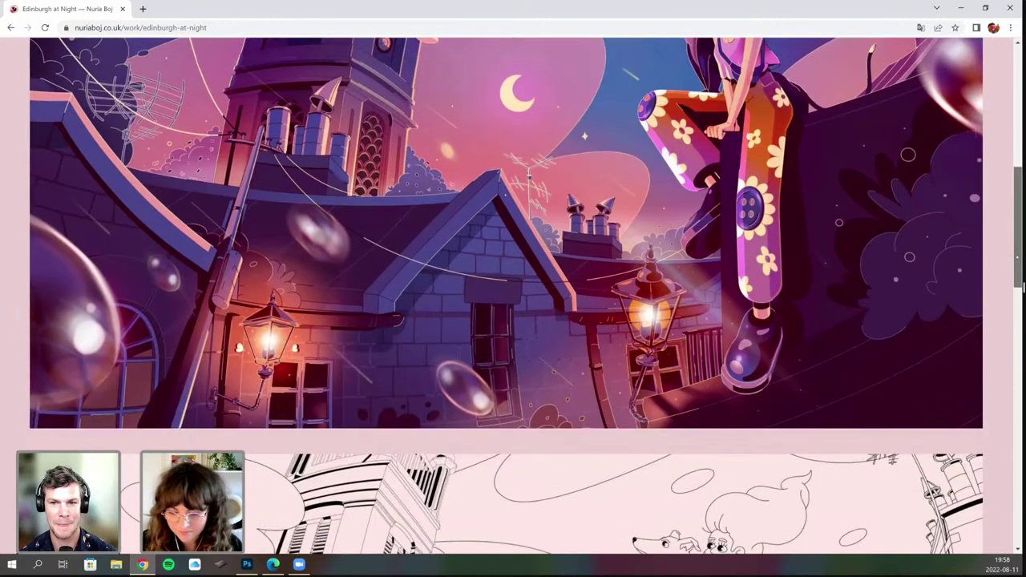
Compare the black-and-white line drawing with the coloured illustration and return to the portfolio overview.
scroll(514, 300, down, 4)
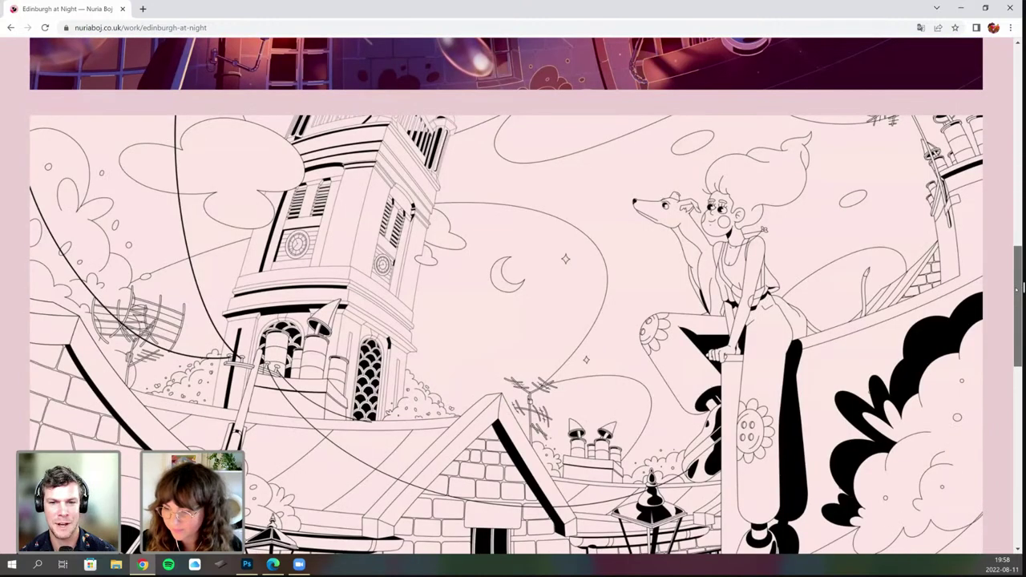
scroll(513, 300, down, 1)
scroll(513, 300, down, 2)
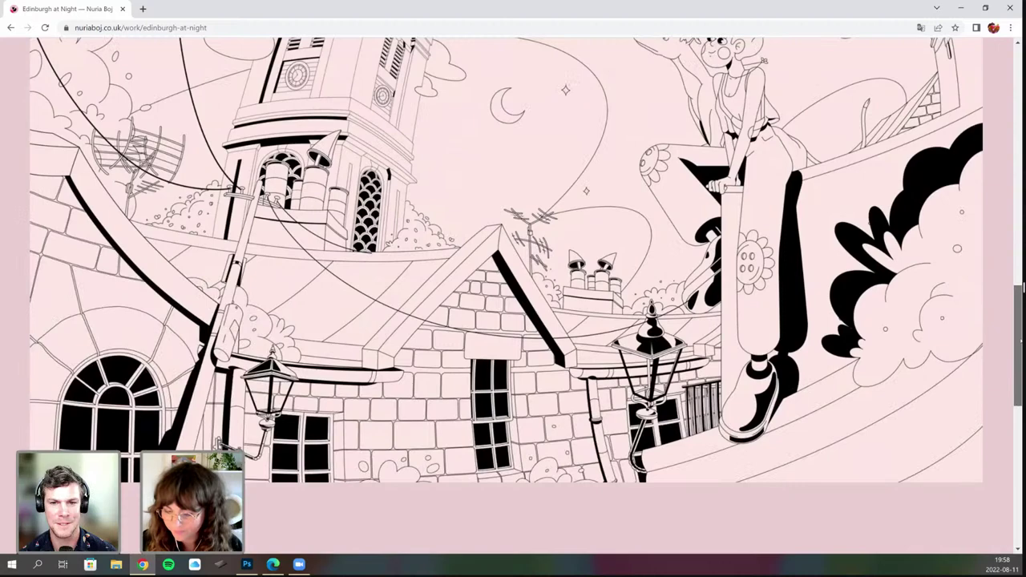
scroll(513, 301, down, 1)
scroll(513, 301, up, 5)
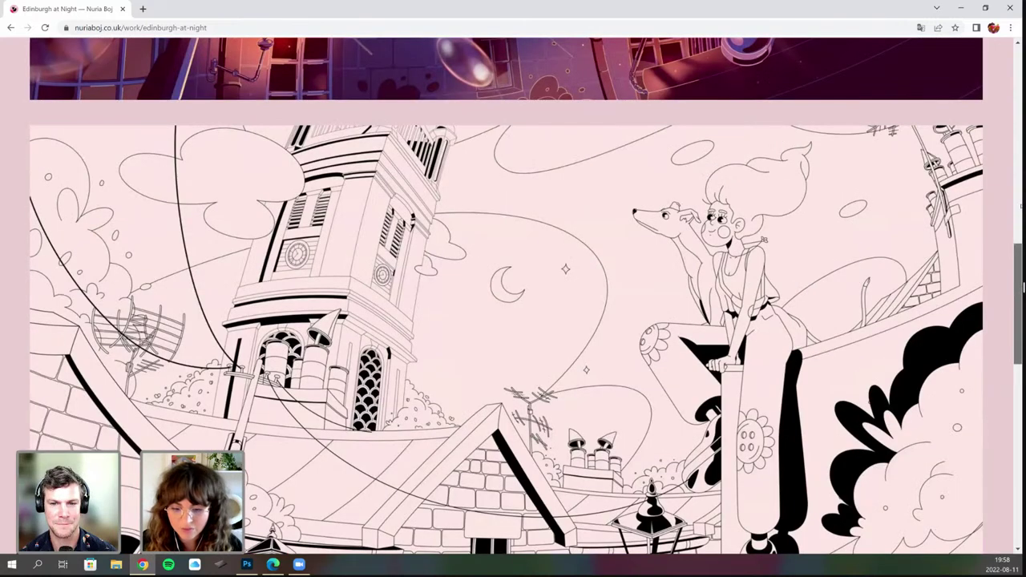
scroll(513, 301, up, 2)
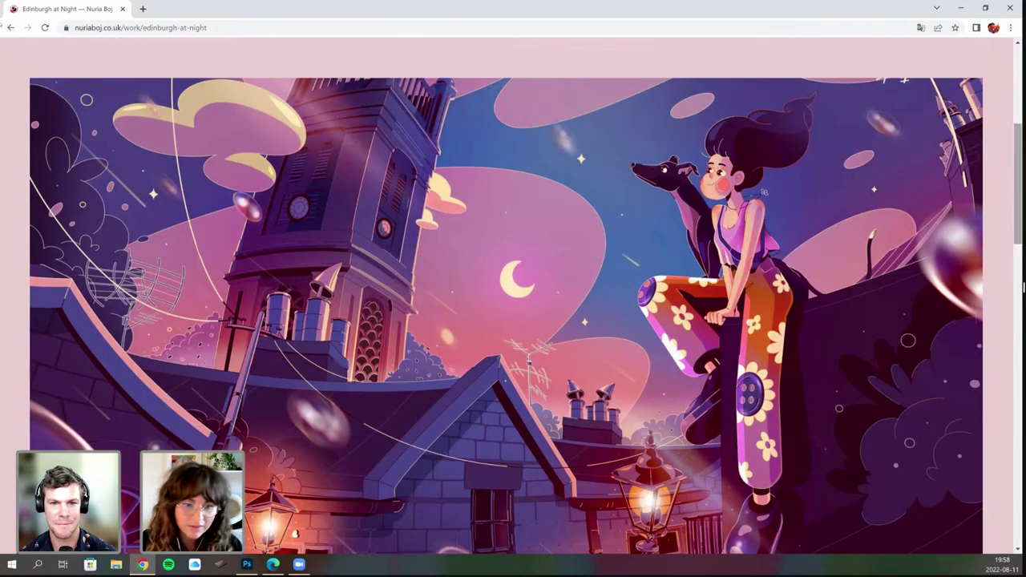
key(alt+Left)
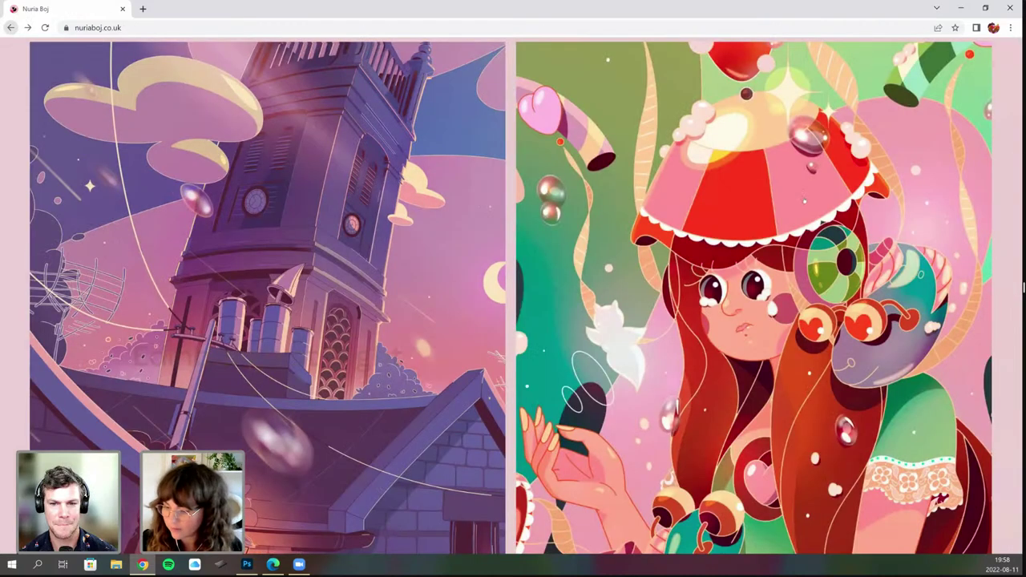
Browse further through the portfolio overview and open the Psyche Garden project.
scroll(800, 196, down, 1)
scroll(800, 195, down, 7)
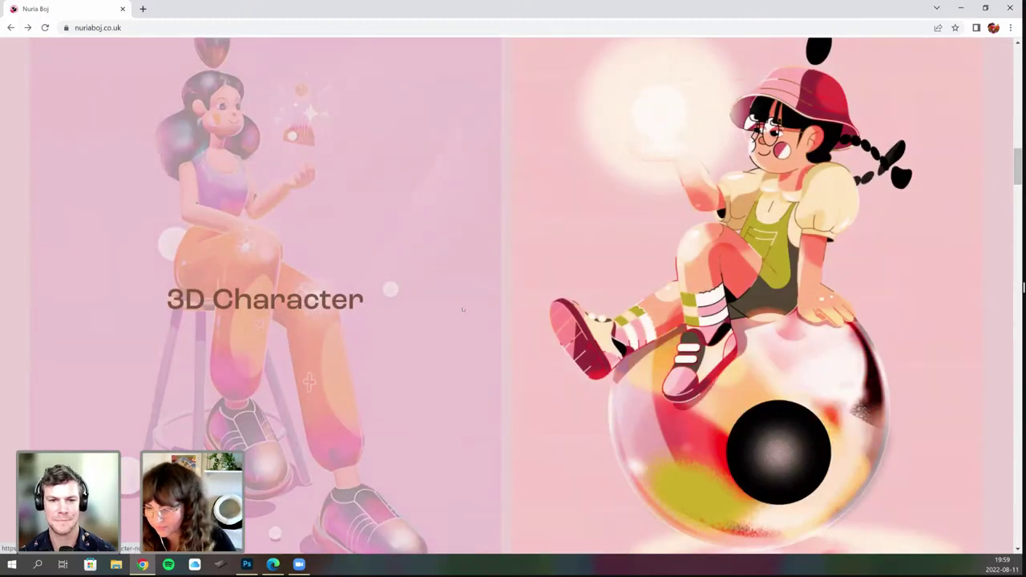
scroll(350, 342, down, 2)
scroll(481, 315, down, 4)
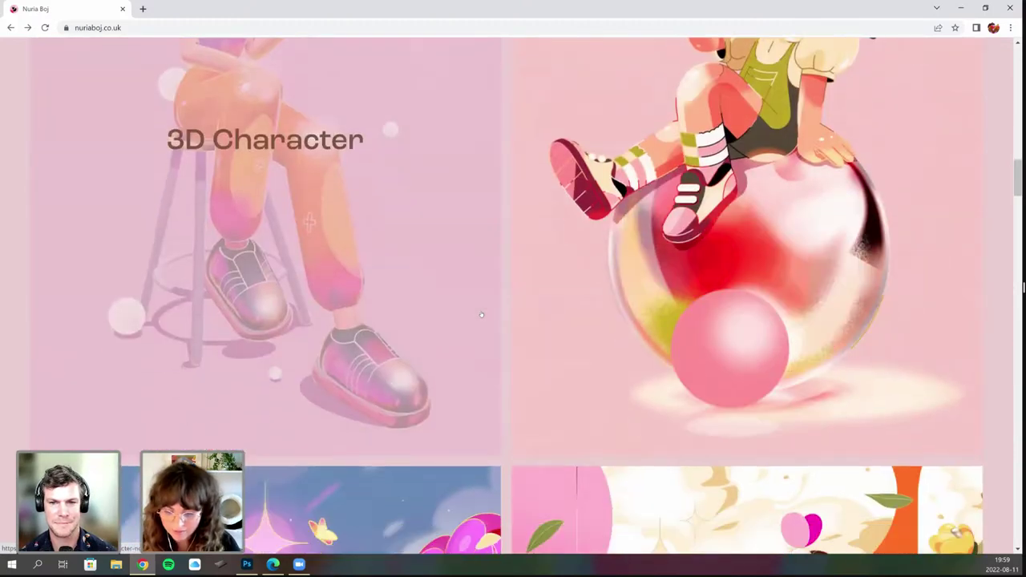
scroll(388, 293, down, 3)
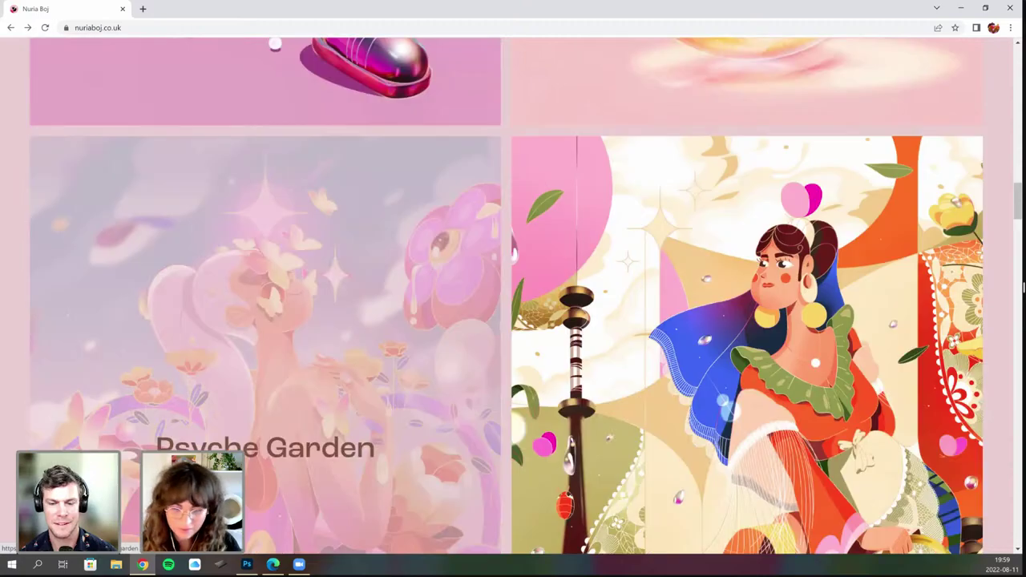
click(388, 292)
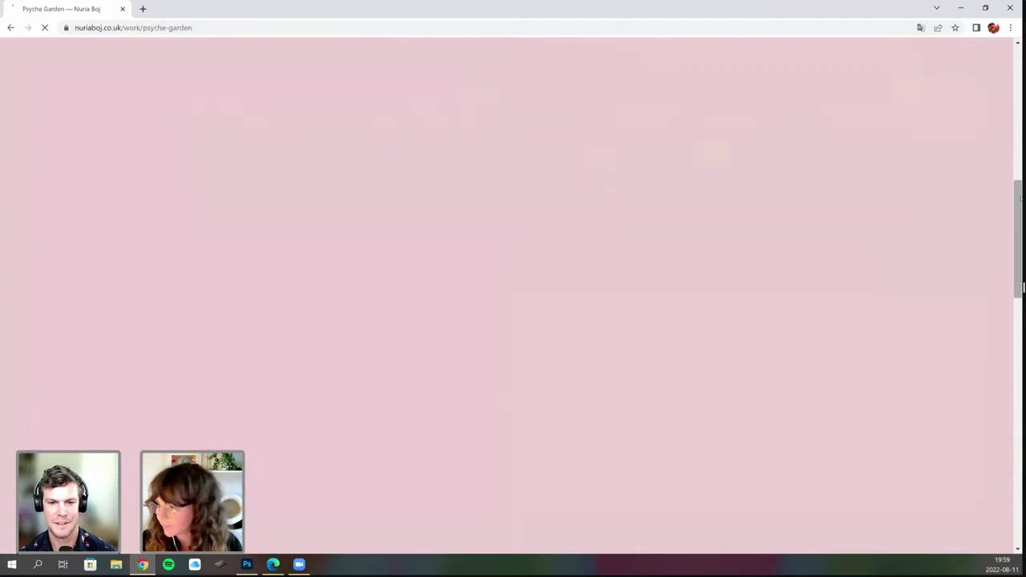
Look through the Psyche Garden detail crops and examine the figure and sky in the main illustration.
drag(1020, 200, 1018, 272)
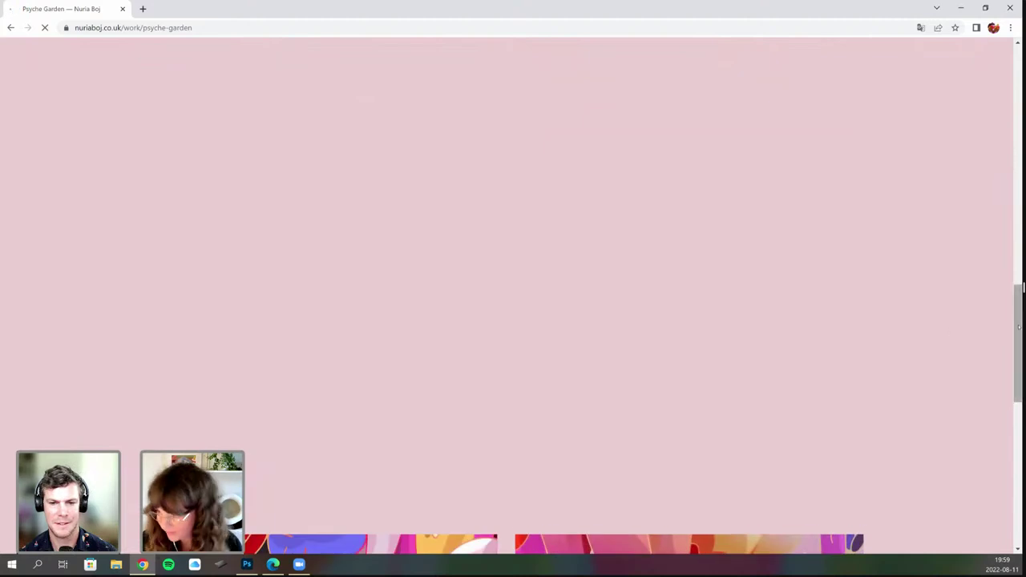
scroll(513, 321, down, 4)
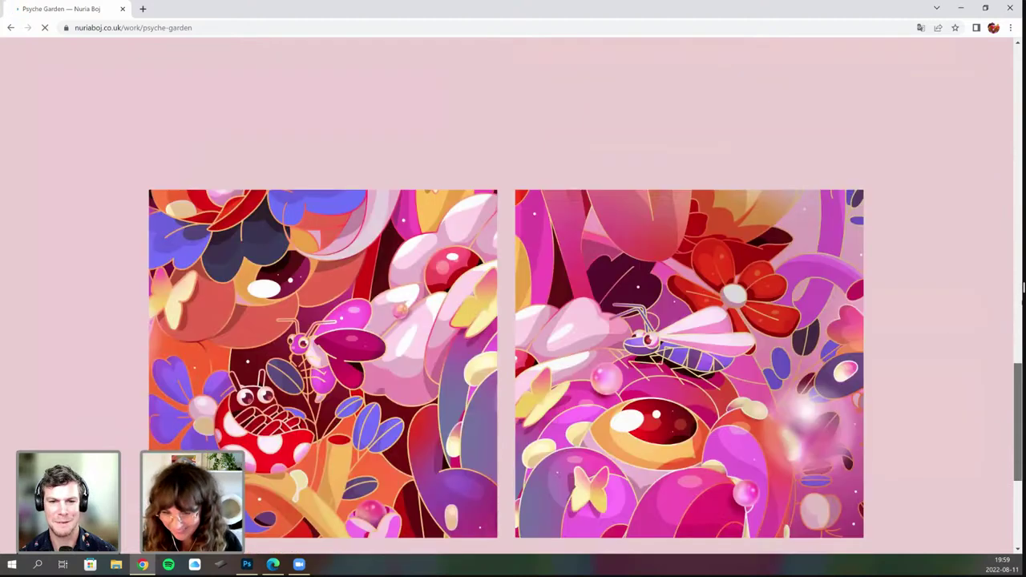
drag(1021, 282, 1022, 255)
scroll(802, 244, up, 10)
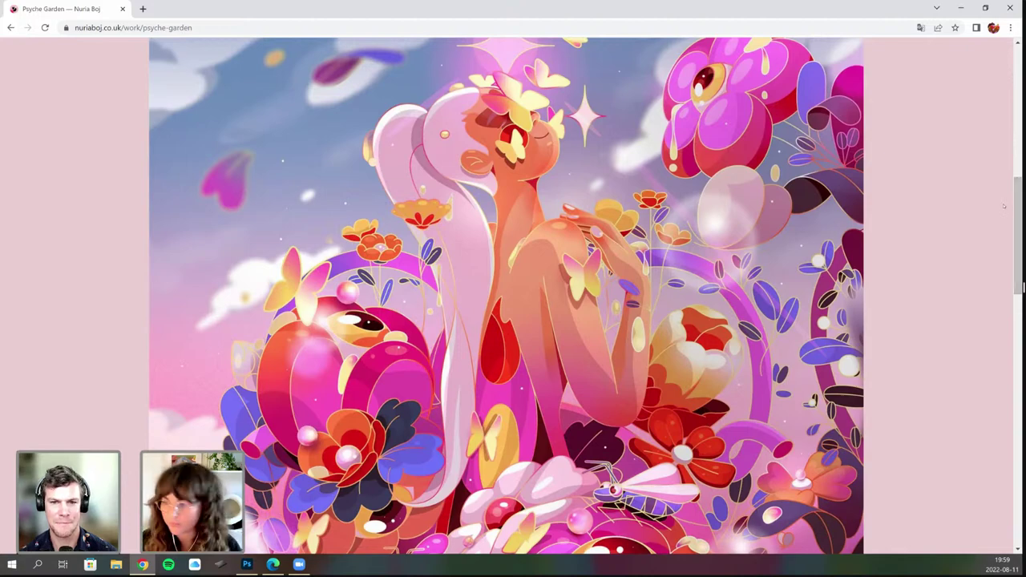
scroll(1021, 192, up, 2)
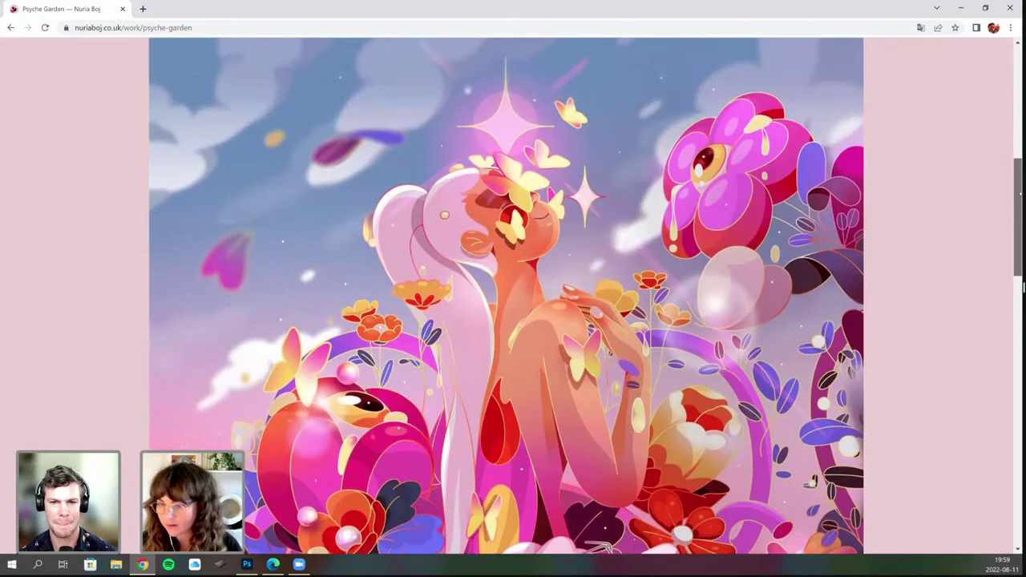
scroll(1020, 192, down, 1)
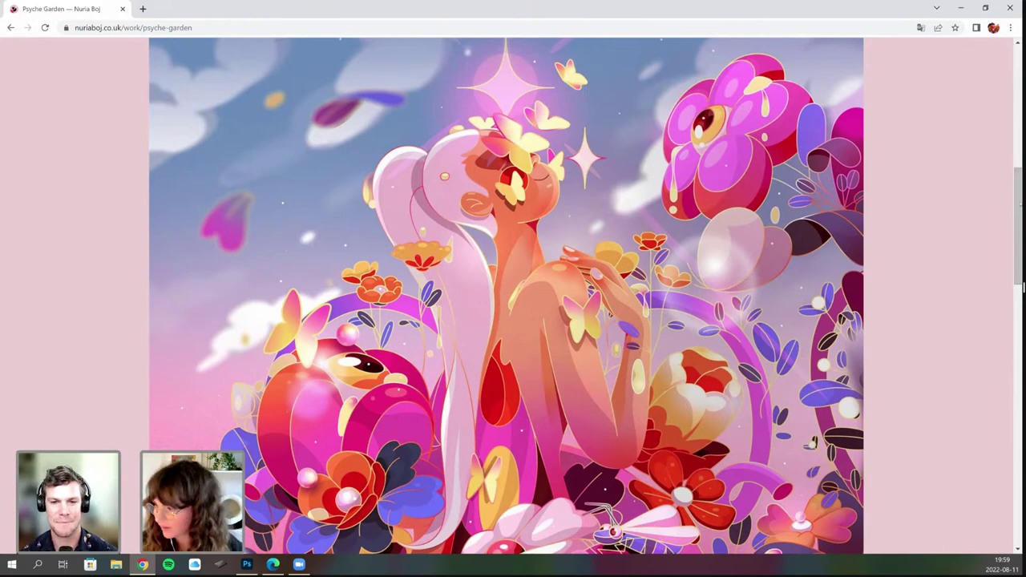
Examine the flowers, eyes, insects and blurred foreground bubbles in the lower half of the Psyche Garden illustration.
drag(1020, 205, 1020, 252)
scroll(1021, 287, down, 3)
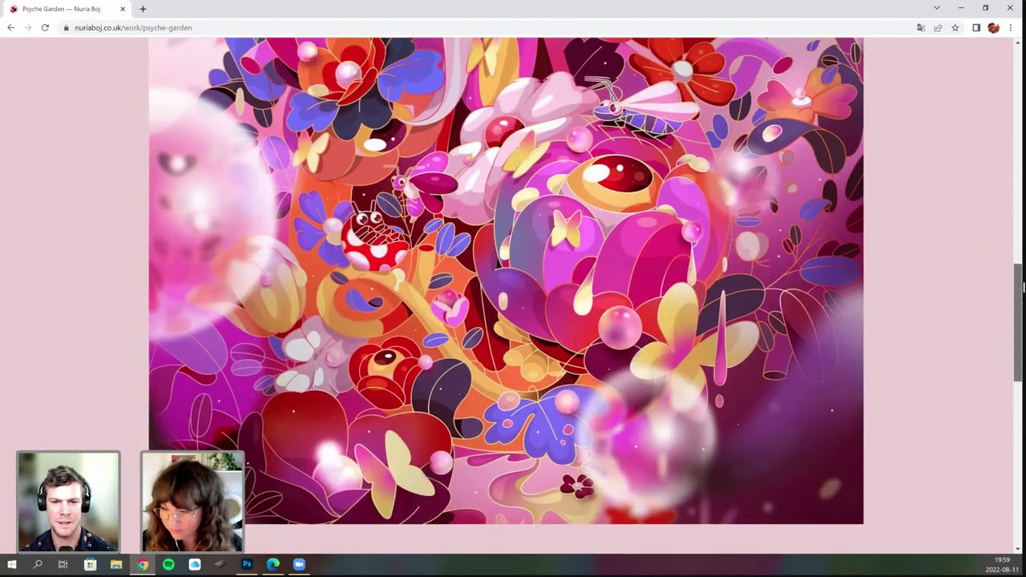
scroll(513, 288, up, 1)
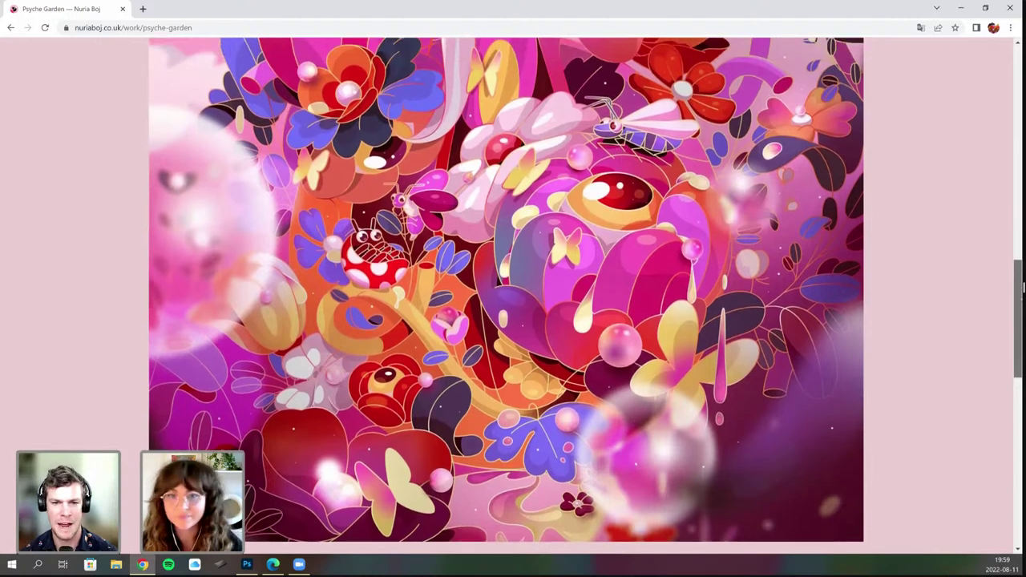
scroll(1022, 295, up, 1)
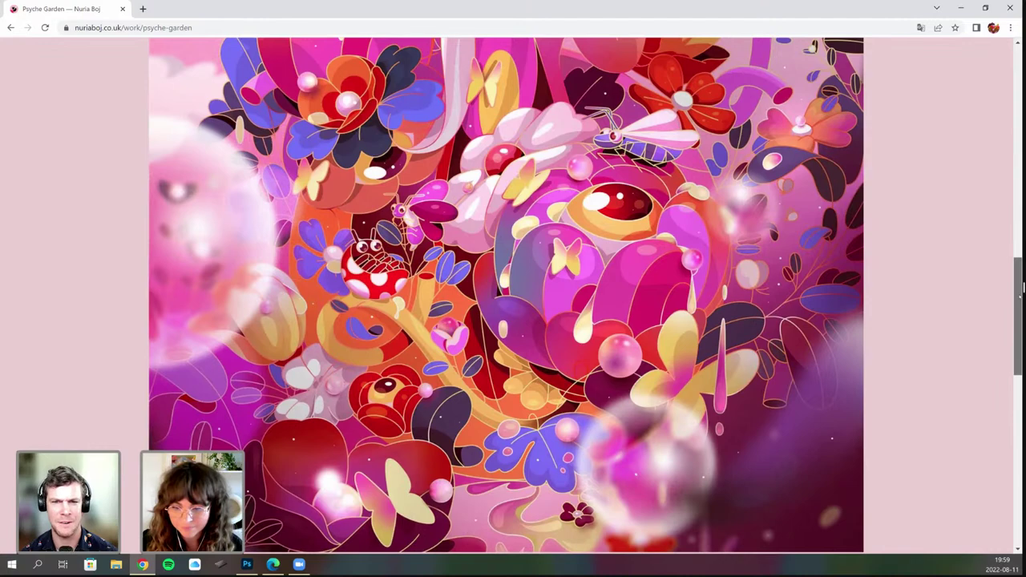
drag(1021, 296, 1022, 285)
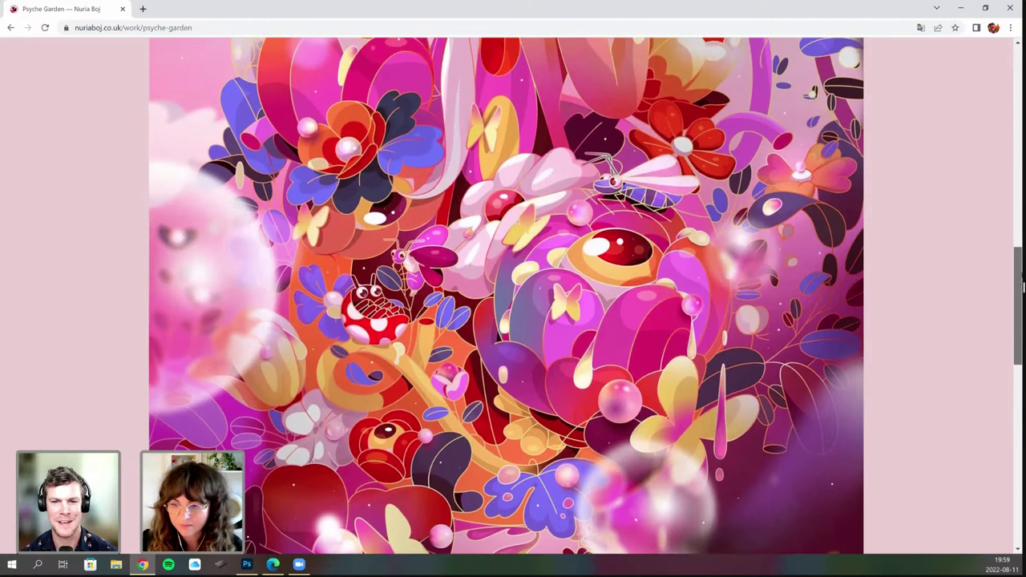
scroll(1022, 285, up, 2)
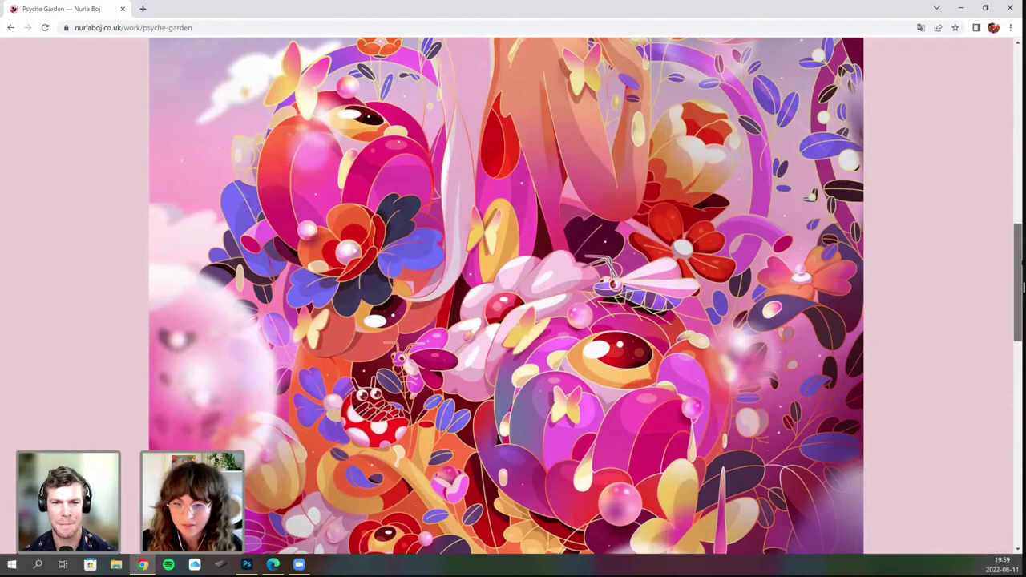
scroll(1022, 287, down, 1)
scroll(1022, 283, down, 1)
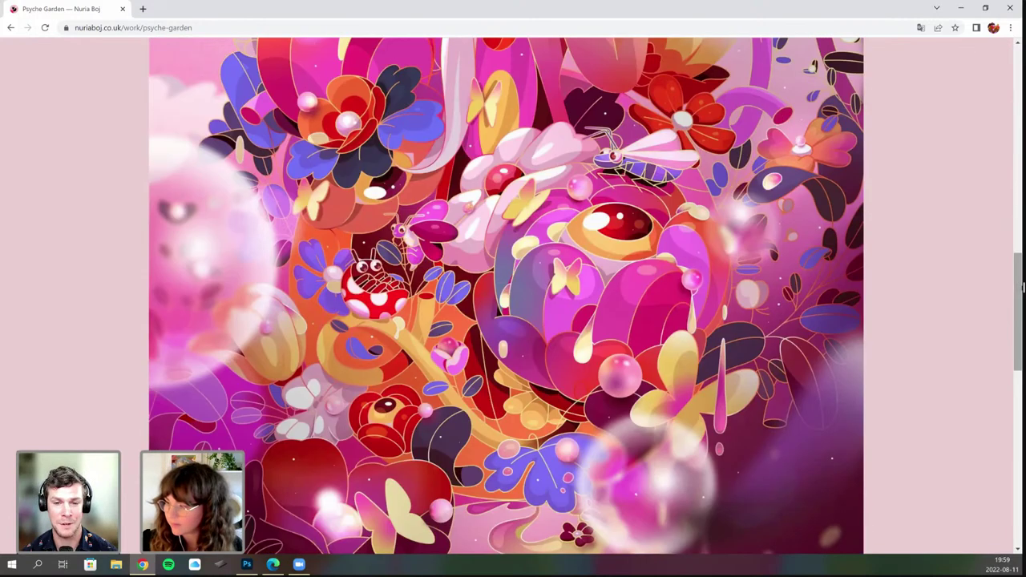
scroll(1023, 286, up, 5)
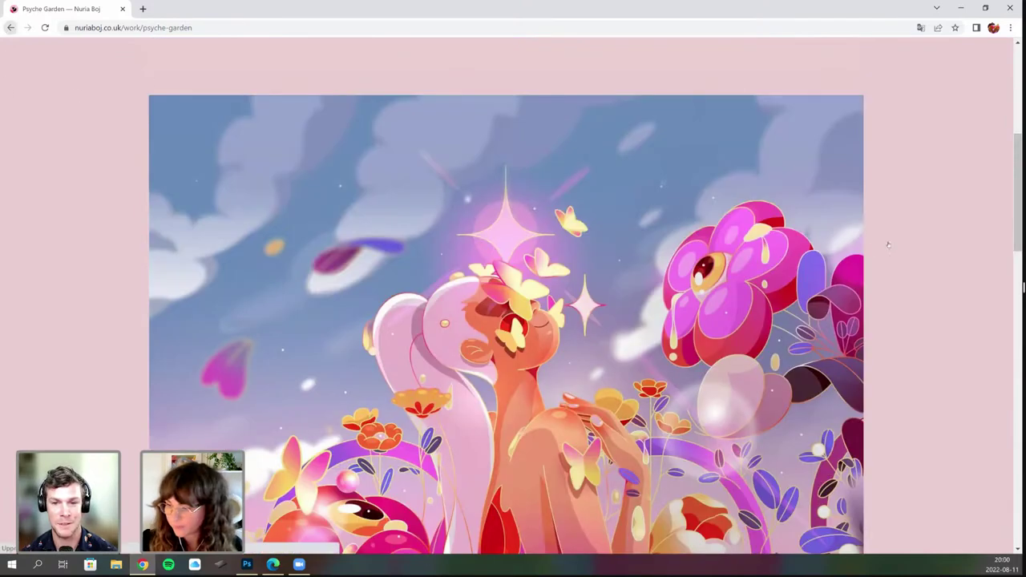
Return to the portfolio overview and open the Bobbin Lace project.
key(alt+Left)
scroll(888, 243, down, 2)
click(866, 180)
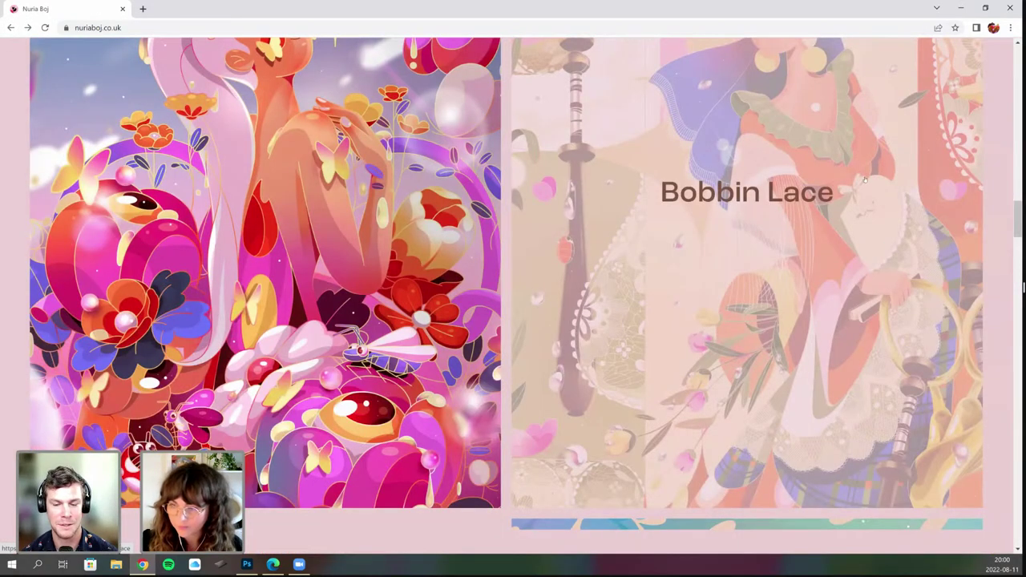
scroll(865, 180, down, 3)
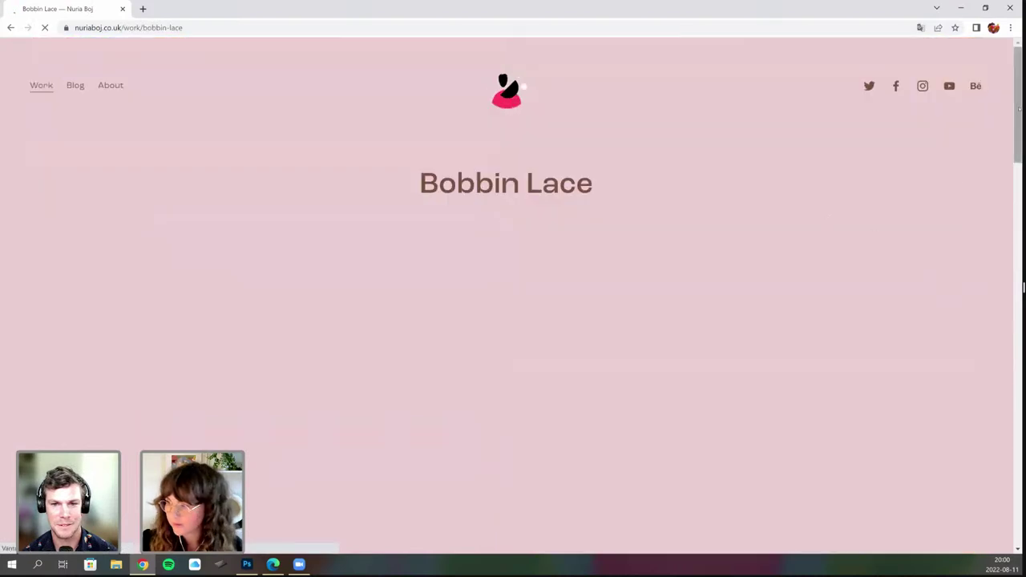
Examine the woman's face, blue veil and surrounding lace panels in the upper part of the Bobbin Lace illustration.
drag(1017, 116, 1016, 127)
scroll(513, 289, down, 3)
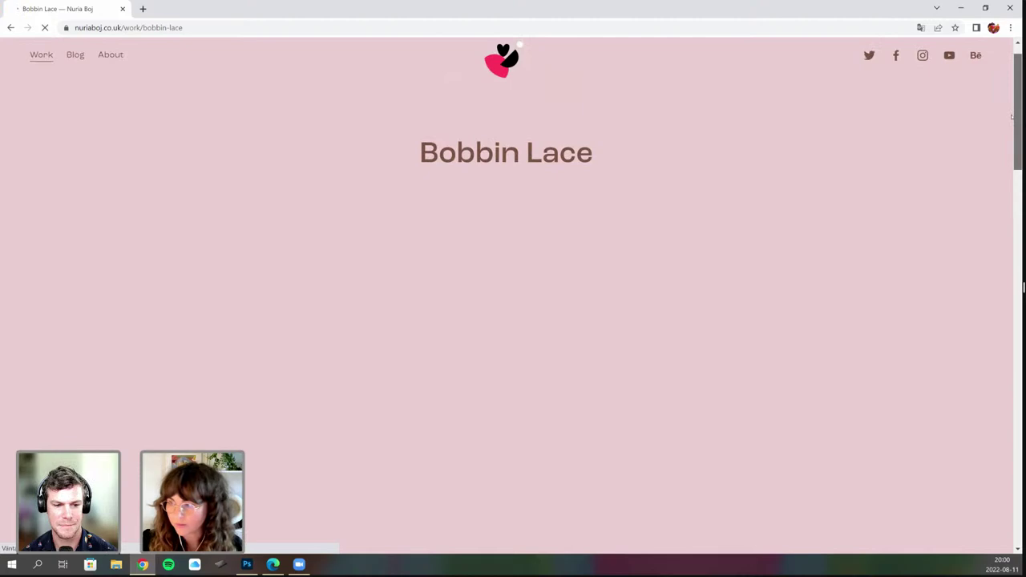
scroll(513, 297, down, 1)
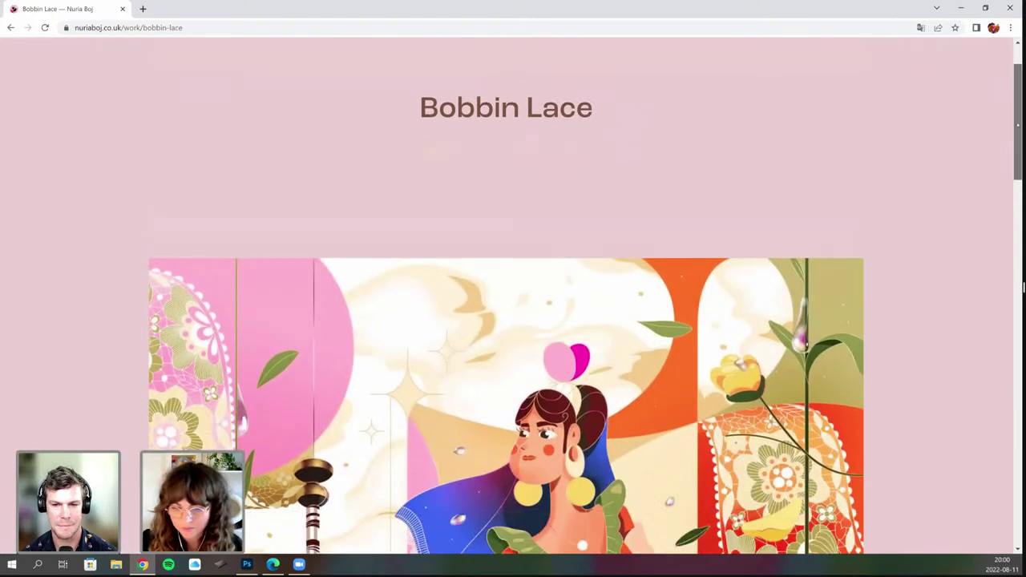
scroll(513, 297, down, 1)
scroll(513, 321, down, 2)
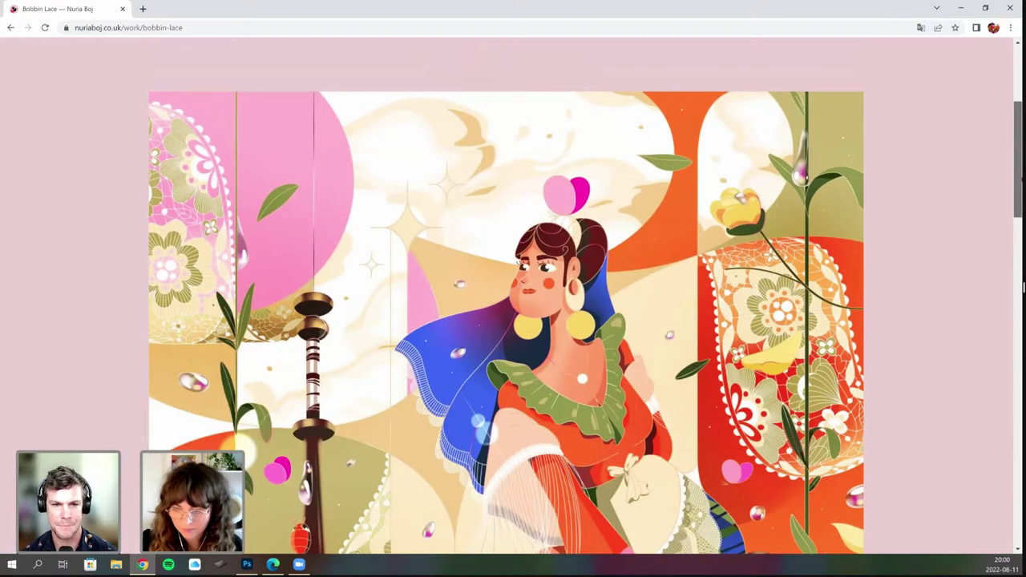
scroll(513, 297, down, 2)
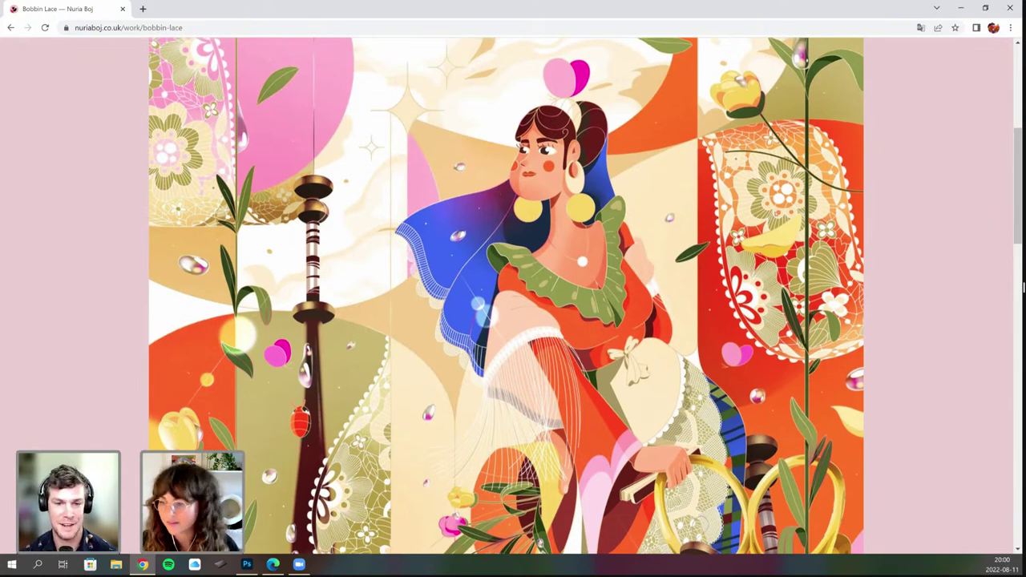
scroll(965, 224, up, 1)
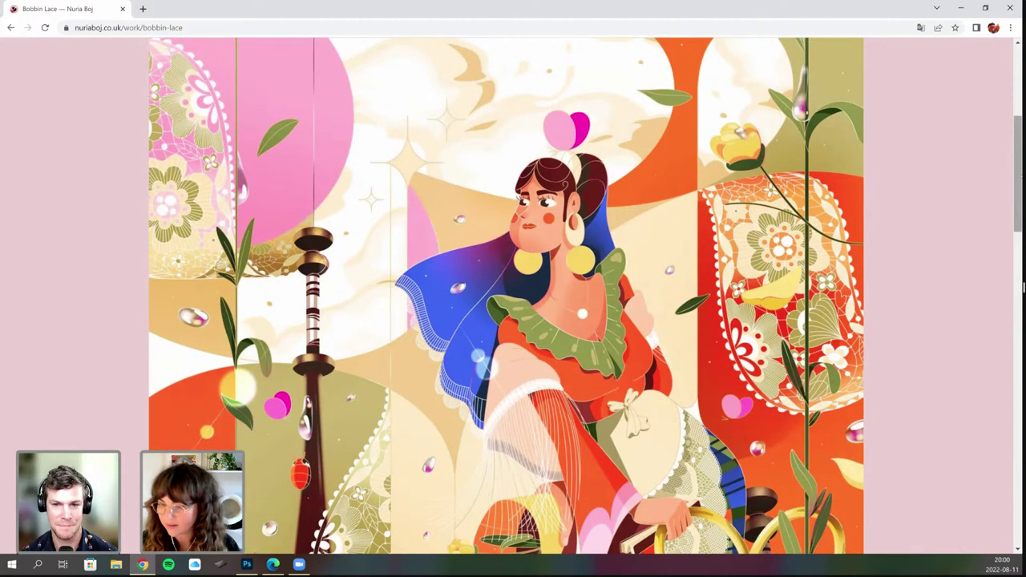
scroll(1023, 287, down, 1)
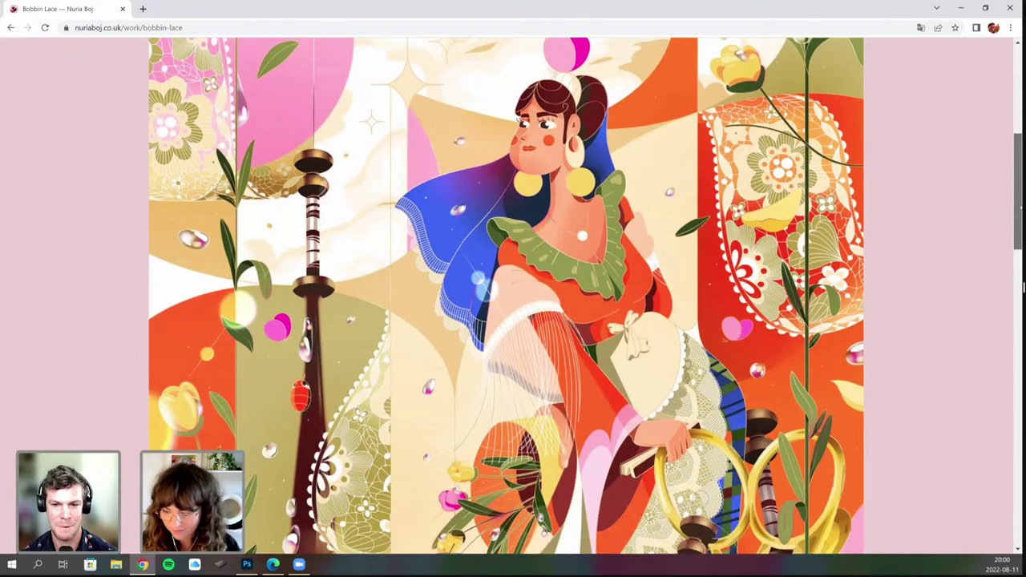
Examine the lace apron, tartan skirt, golden scissors and fruit in the lower part of the Bobbin Lace illustration.
scroll(1023, 286, down, 2)
scroll(1023, 286, down, 1)
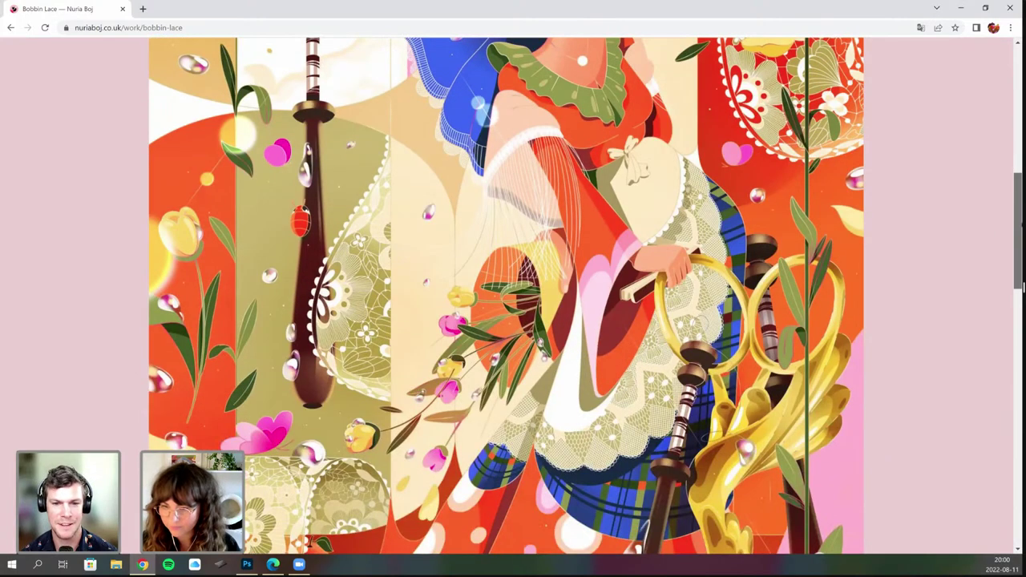
scroll(1023, 287, down, 1)
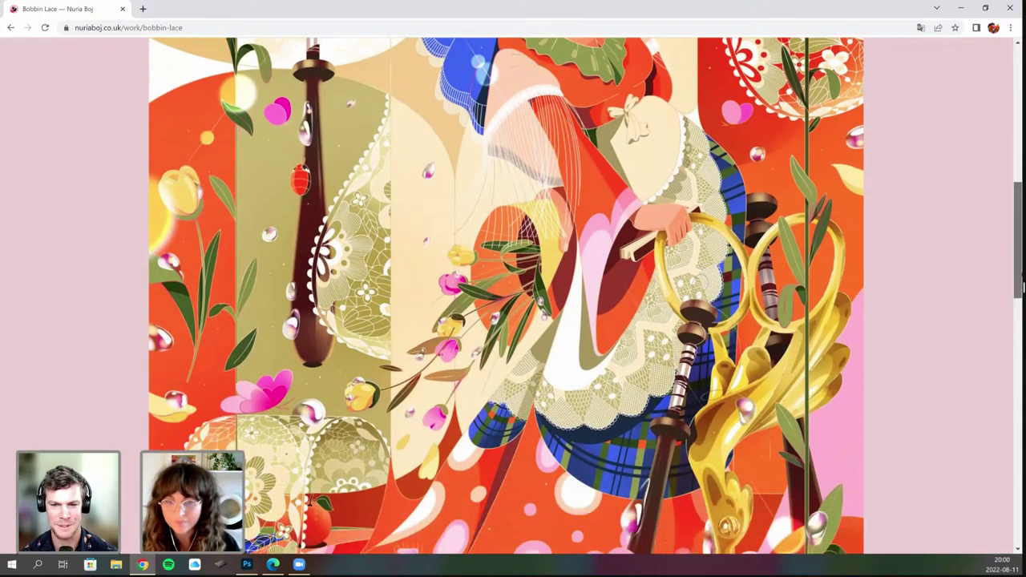
scroll(1023, 287, down, 2)
scroll(1023, 287, down, 3)
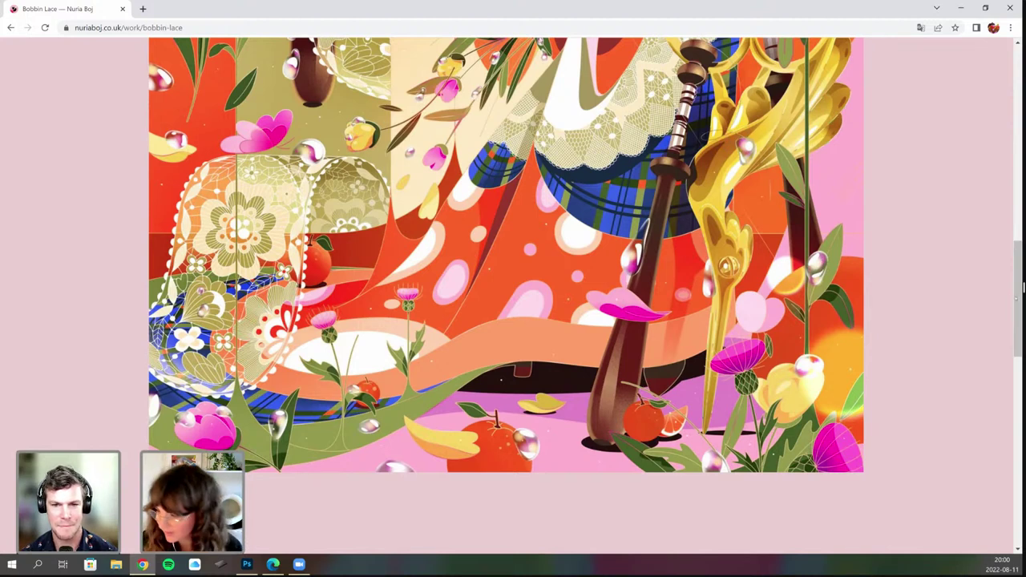
scroll(1022, 288, up, 1)
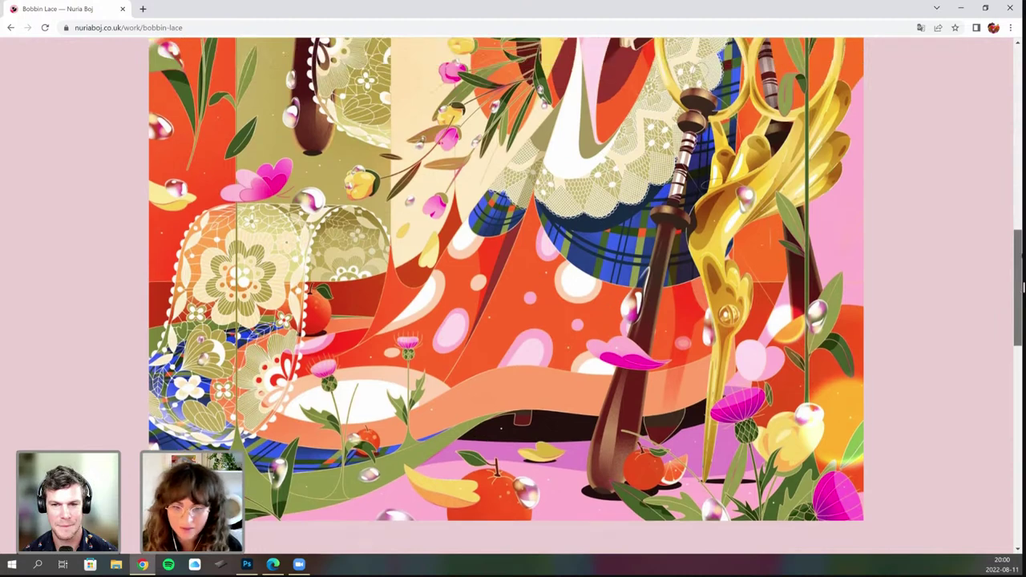
scroll(1022, 287, up, 1)
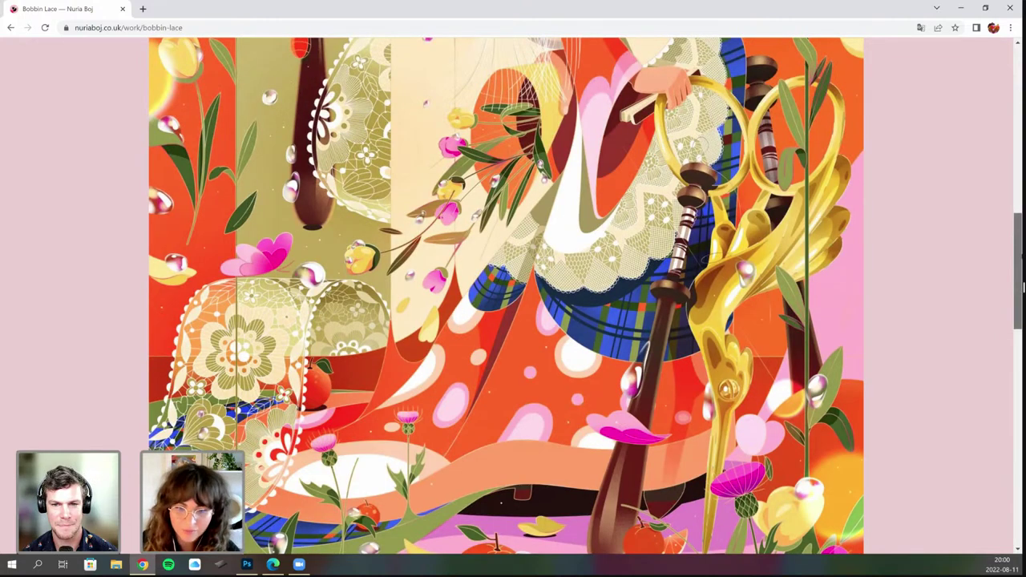
scroll(1023, 287, up, 2)
scroll(1023, 287, up, 1)
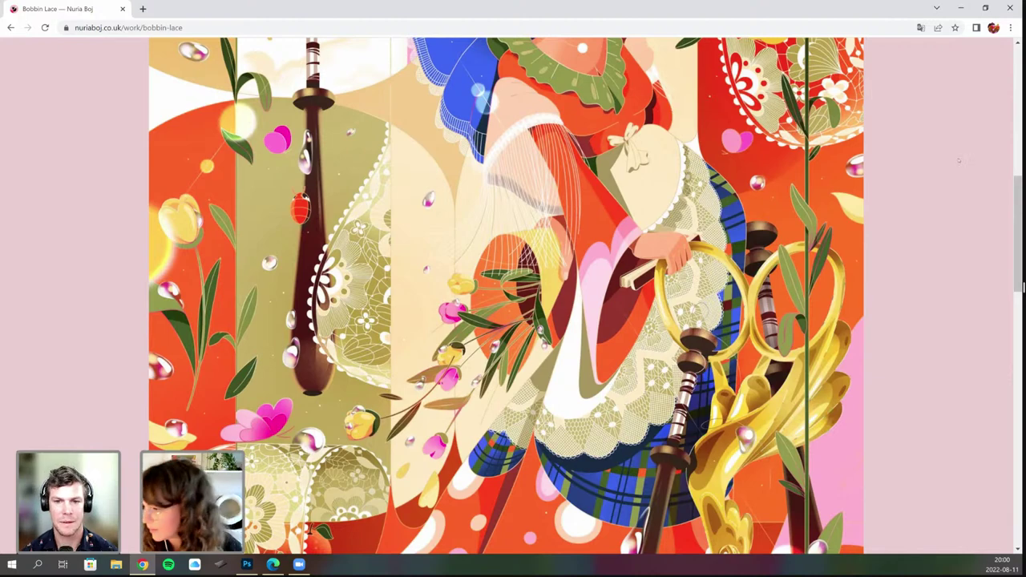
Revisit the seated woman in the Bobbin Lace illustration, studying the fine line work on her sleeve and dress.
scroll(1008, 152, up, 2)
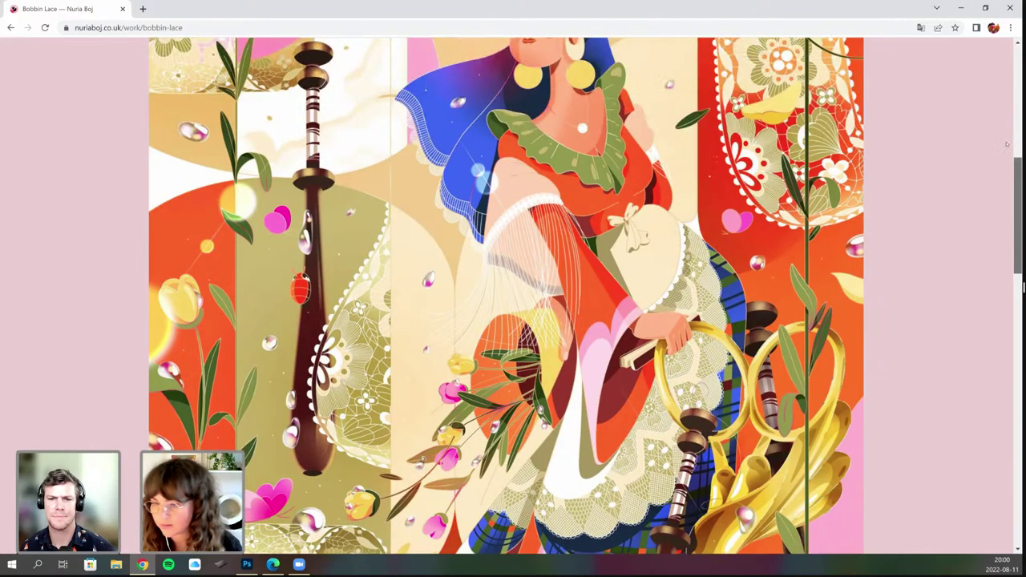
scroll(1023, 286, up, 1)
scroll(1024, 287, down, 1)
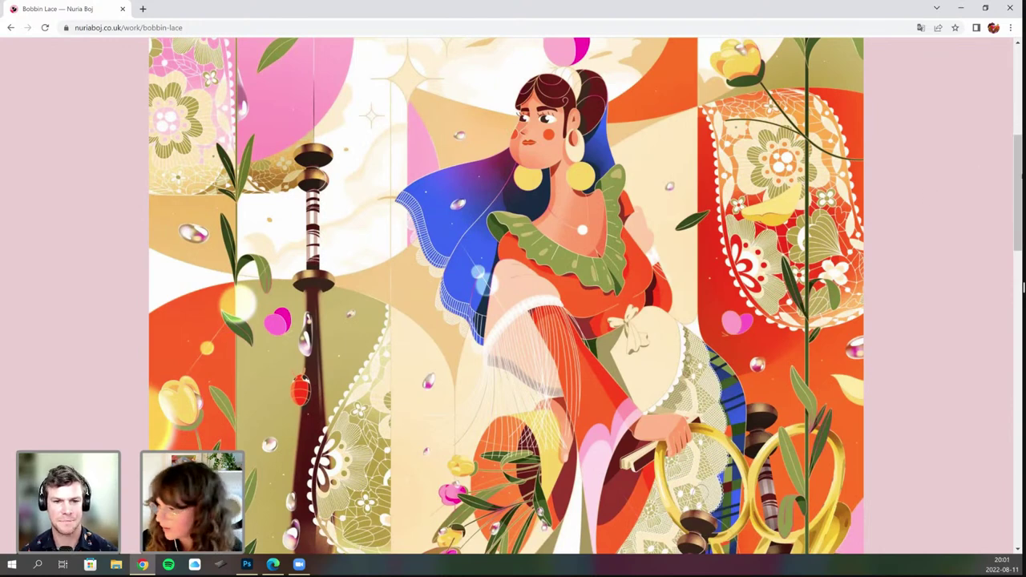
scroll(1023, 286, down, 1)
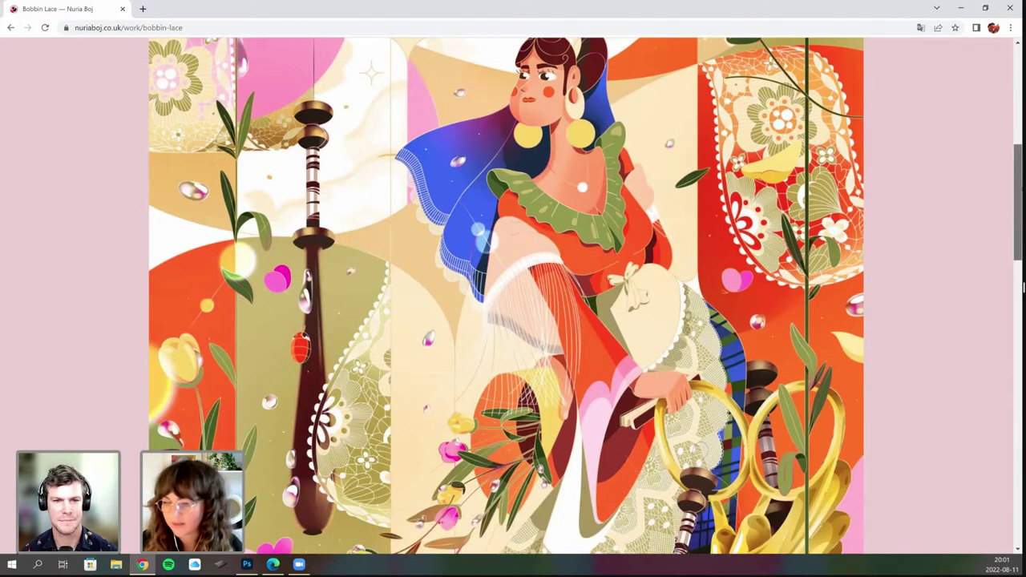
scroll(1023, 286, up, 1)
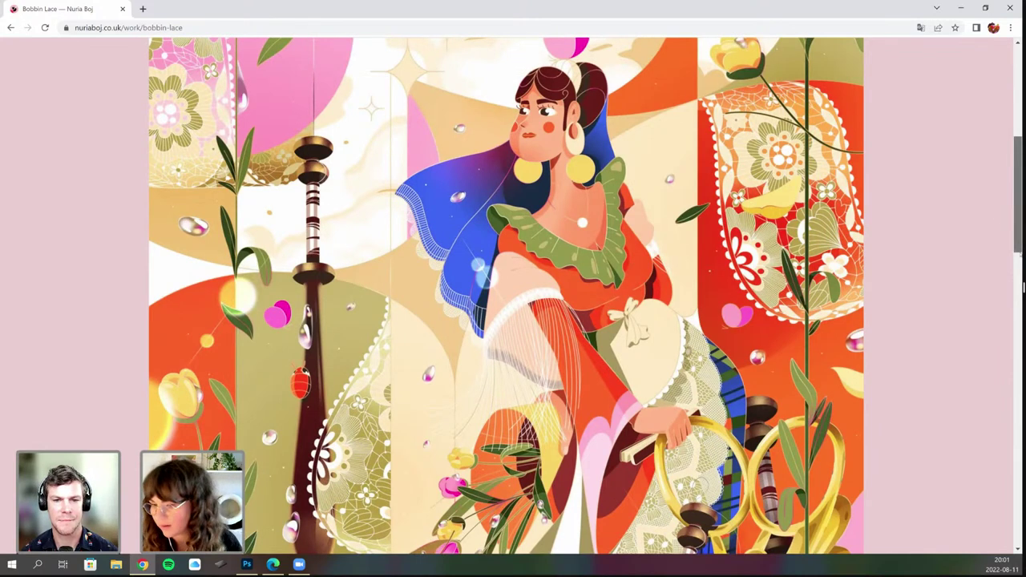
scroll(1023, 287, down, 1)
scroll(1023, 287, down, 1)
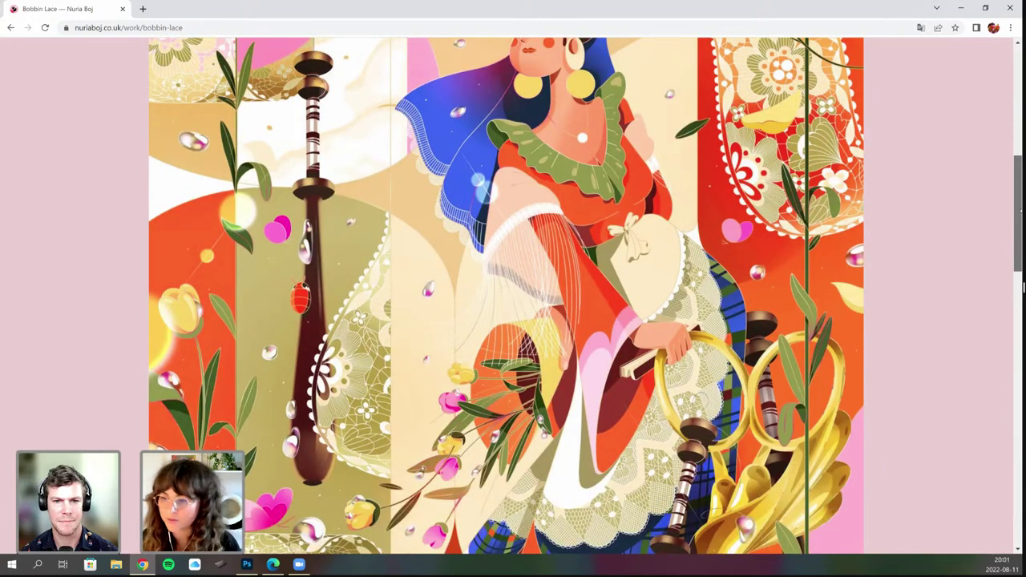
Return to the portfolio overview, look past Our Planet Week, and open the Spring Jump project.
scroll(1023, 287, up, 3)
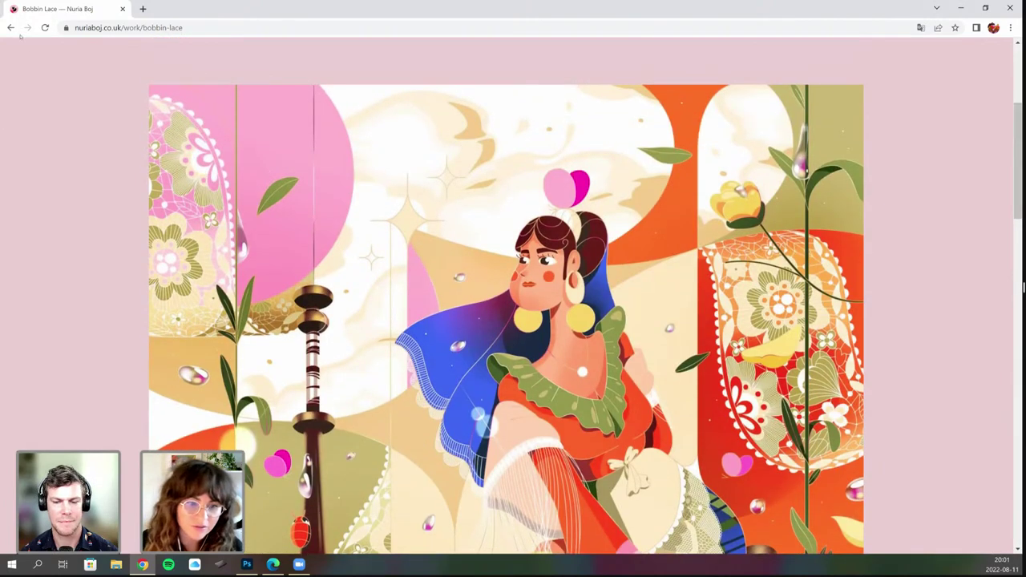
click(10, 27)
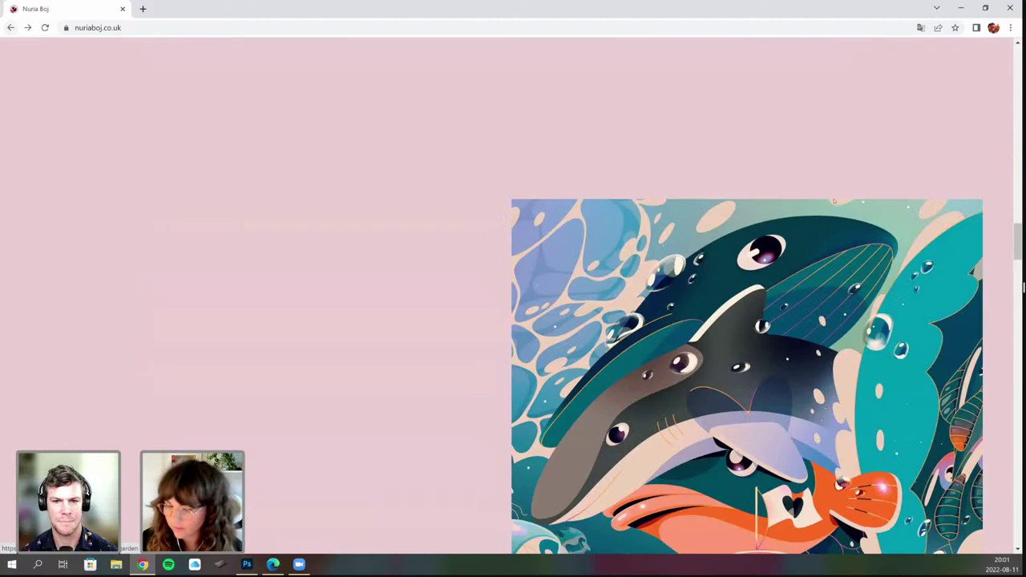
scroll(1023, 287, down, 1)
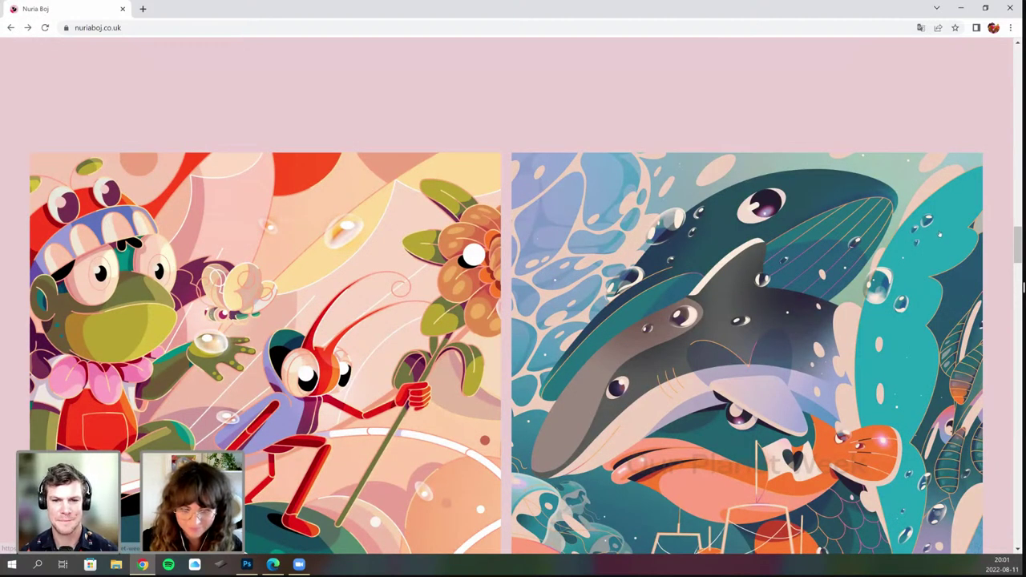
scroll(940, 233, down, 2)
scroll(1007, 275, down, 3)
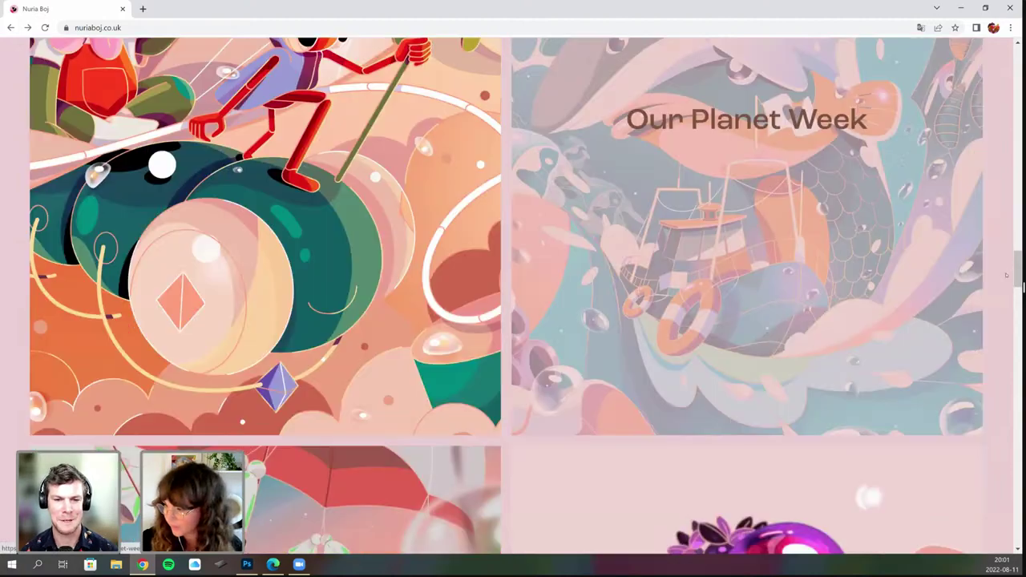
scroll(967, 287, down, 3)
scroll(968, 273, down, 2)
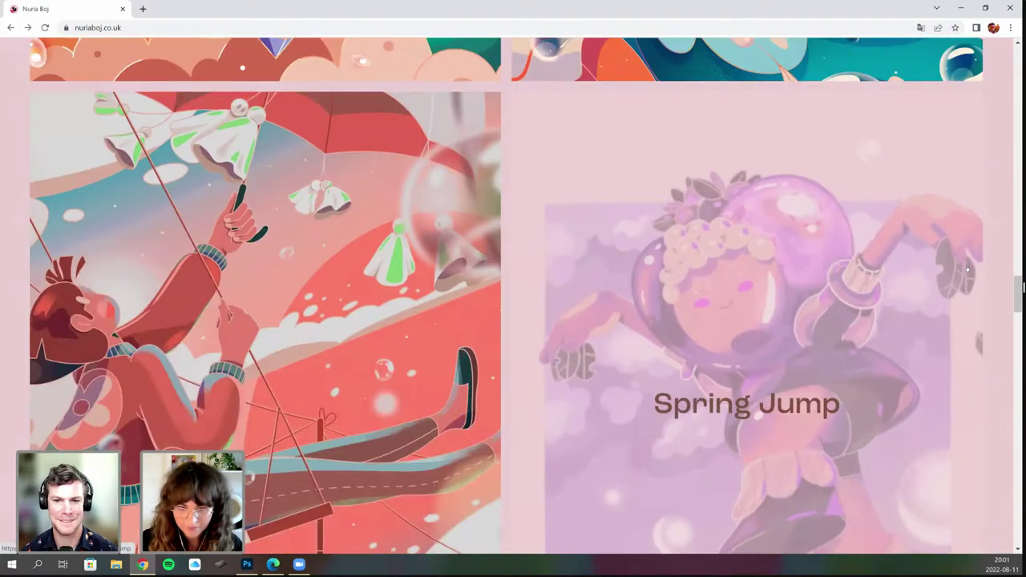
scroll(987, 265, down, 1)
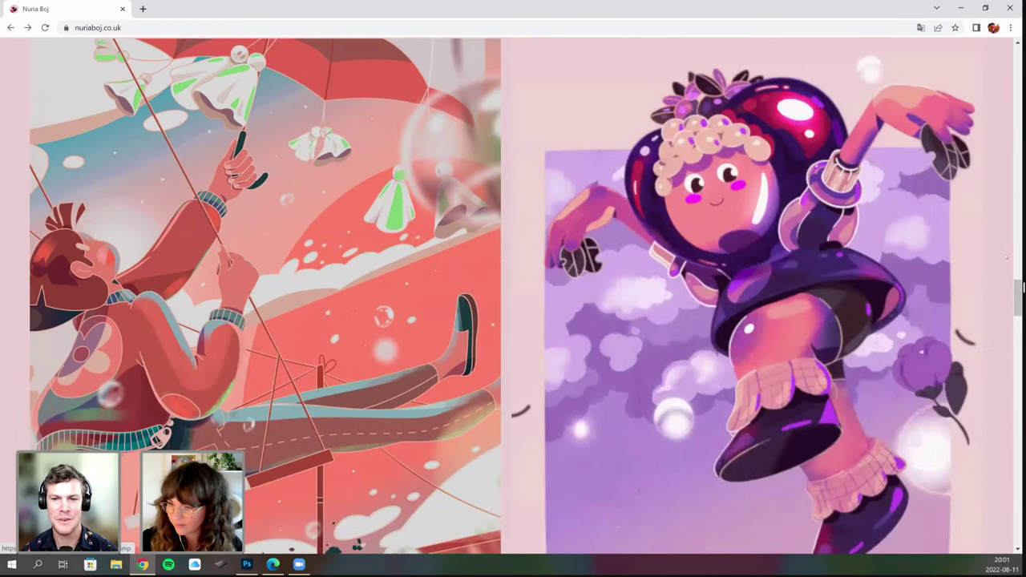
scroll(1006, 257, down, 1)
scroll(1002, 256, down, 3)
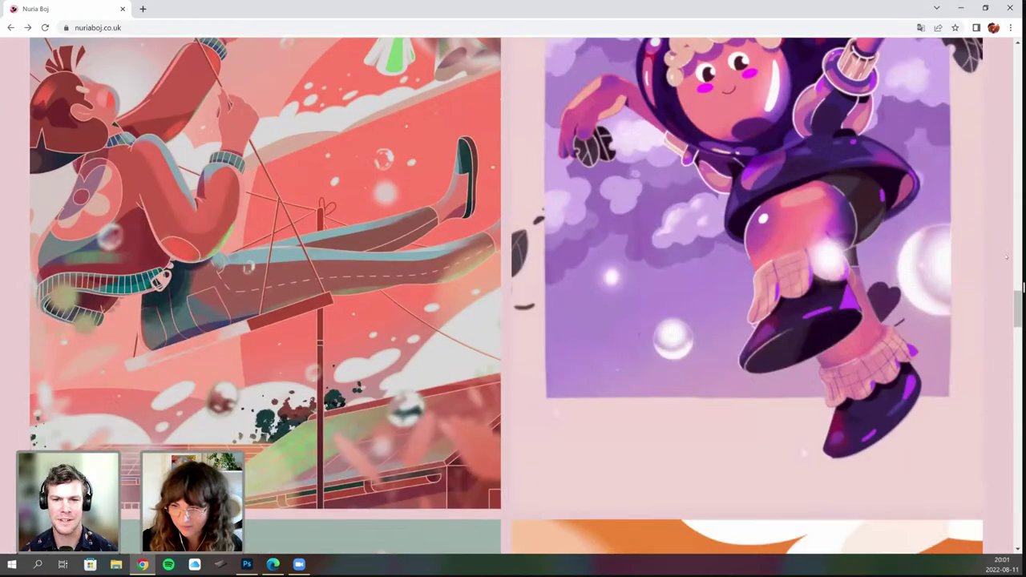
scroll(822, 242, up, 2)
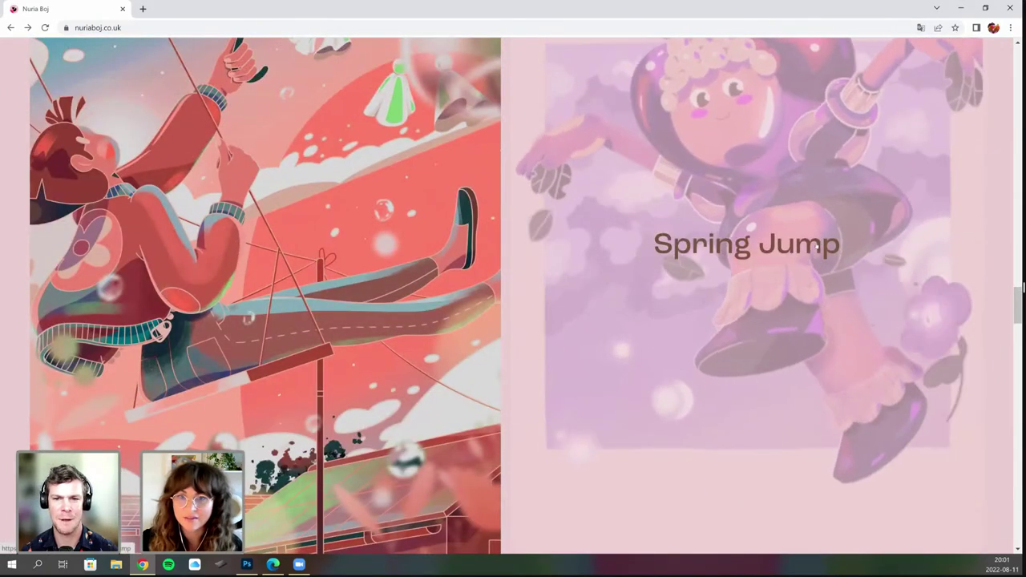
click(822, 242)
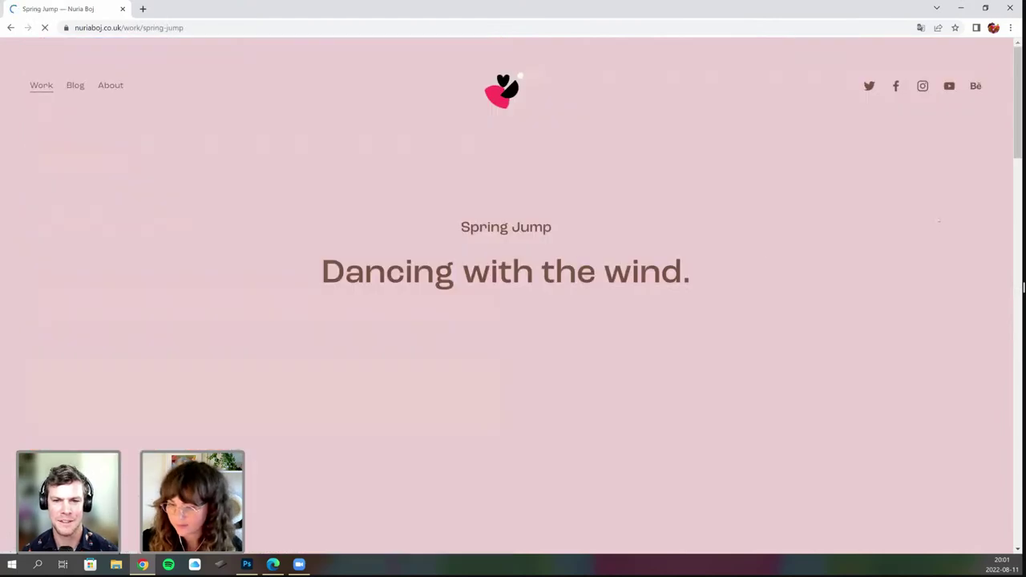
Examine the animated and still versions of the Spring Jump character, including the glossy purple headpiece and clothing.
scroll(951, 175, down, 2)
scroll(949, 177, down, 5)
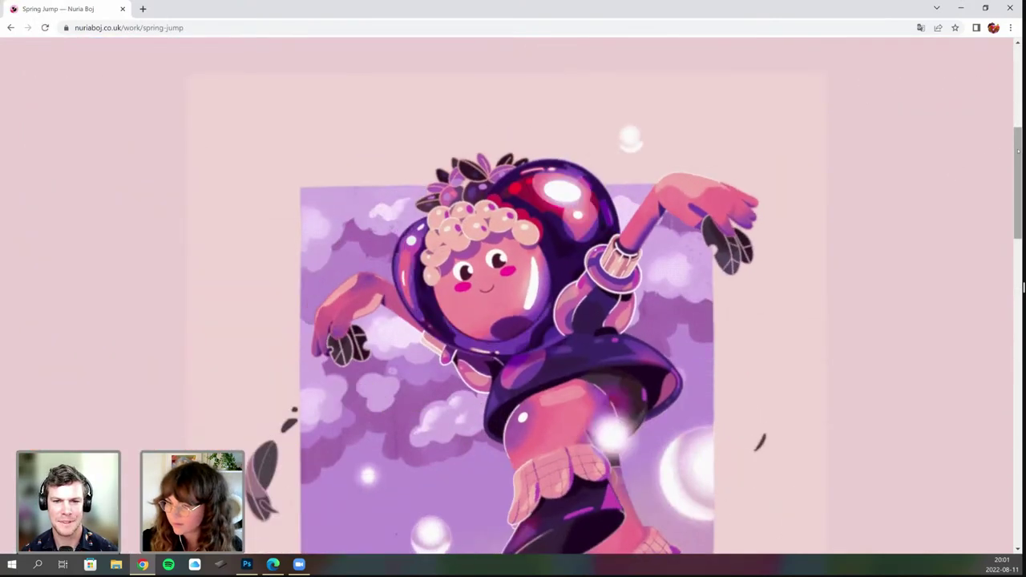
scroll(1024, 286, down, 1)
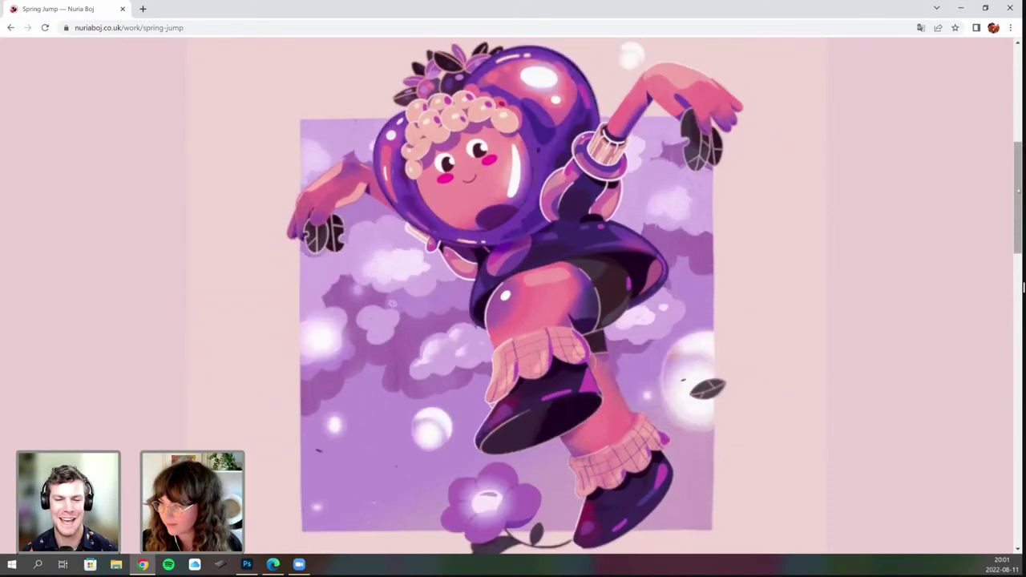
scroll(1023, 286, down, 2)
scroll(1023, 287, down, 6)
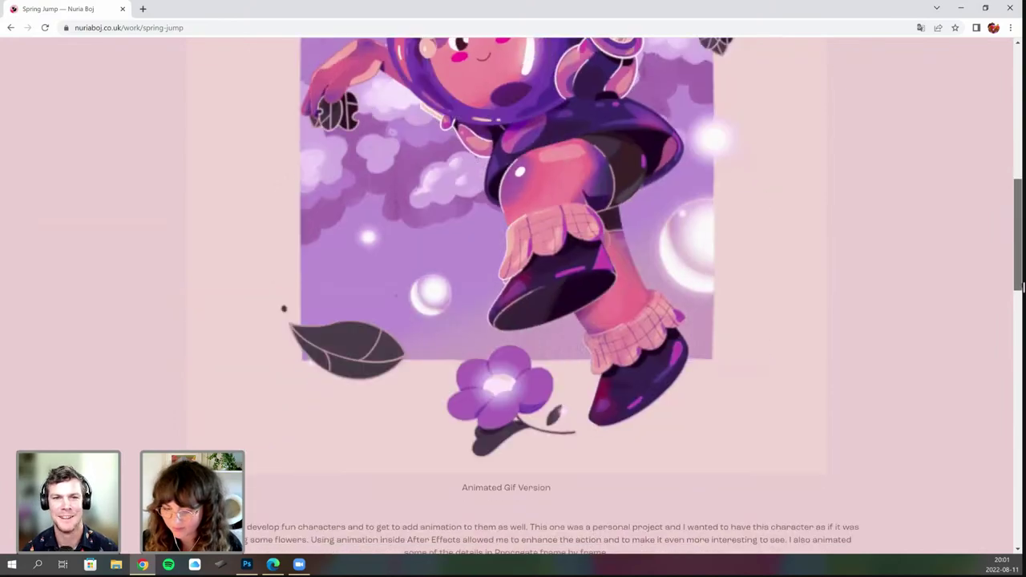
scroll(1023, 286, down, 4)
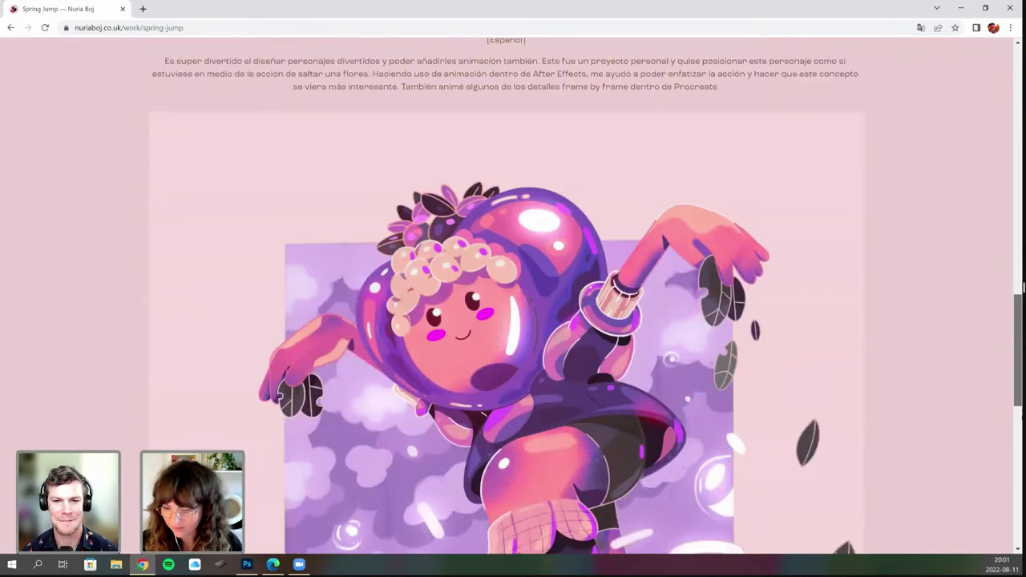
scroll(1023, 286, up, 7)
scroll(1023, 286, up, 10)
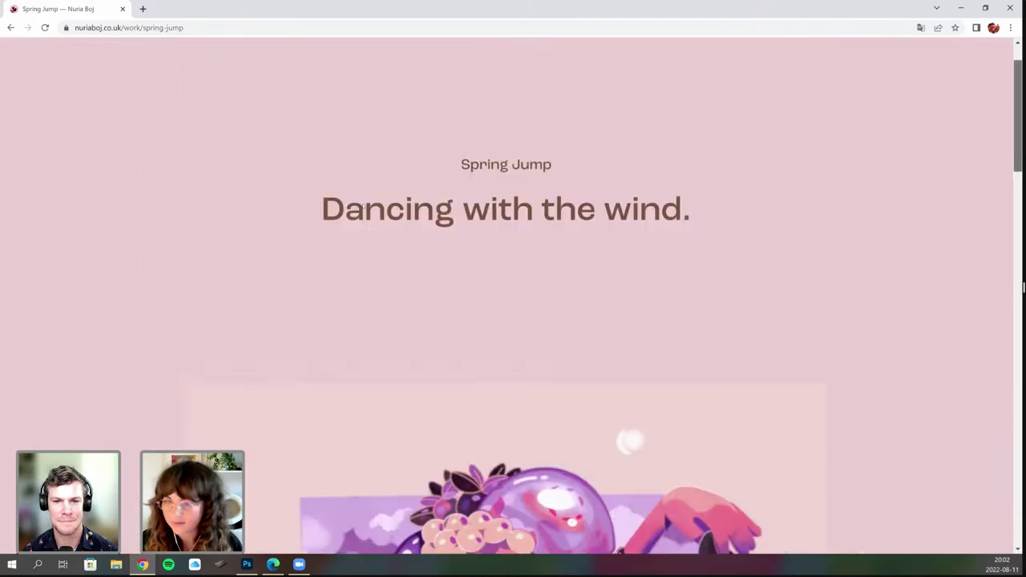
Return to the portfolio overview and look through the Christmas flower, cormorant, dark blue plant and geometric interior illustrations.
key(alt+Left)
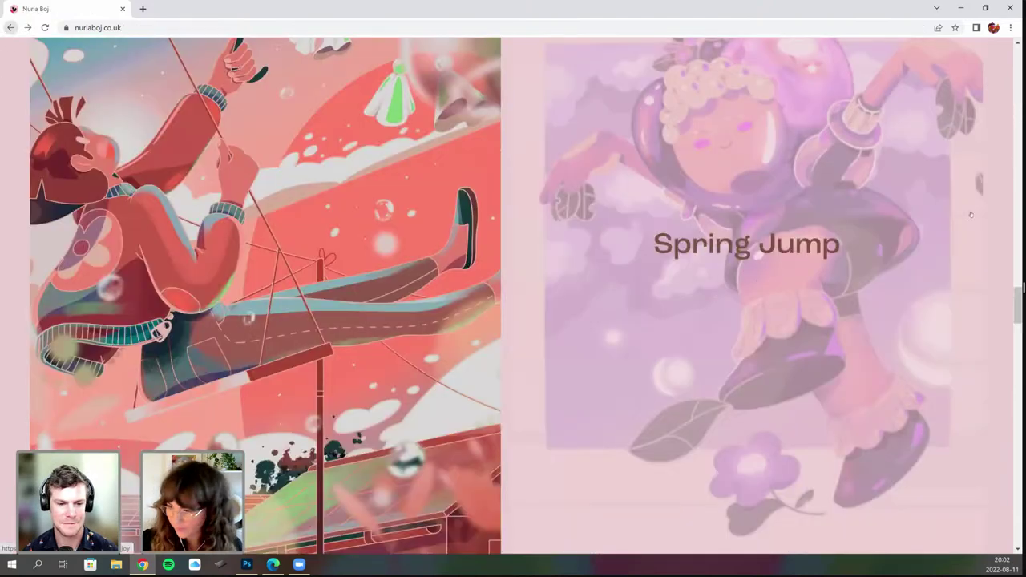
scroll(1002, 270, down, 2)
scroll(978, 268, down, 2)
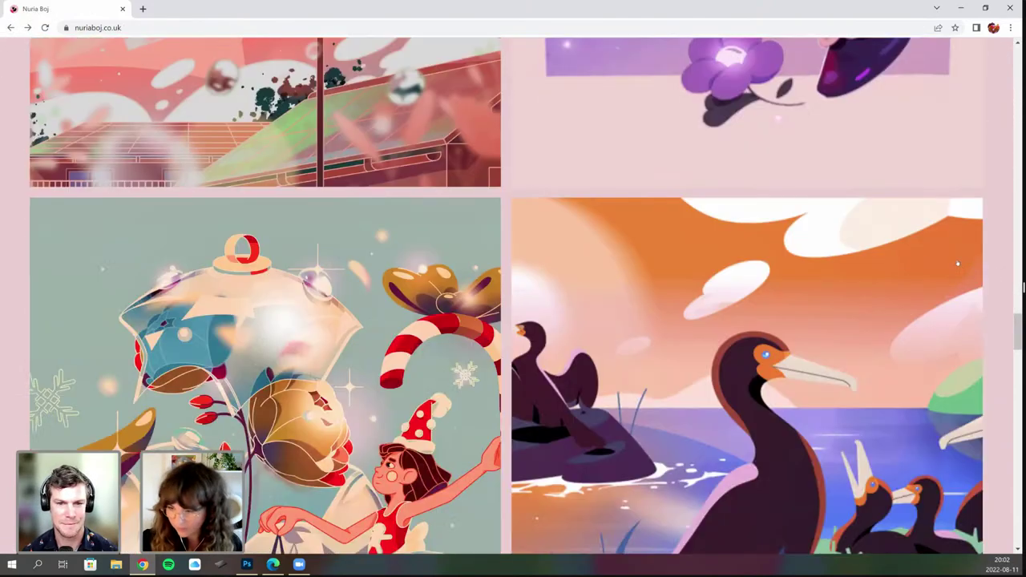
scroll(1023, 286, down, 2)
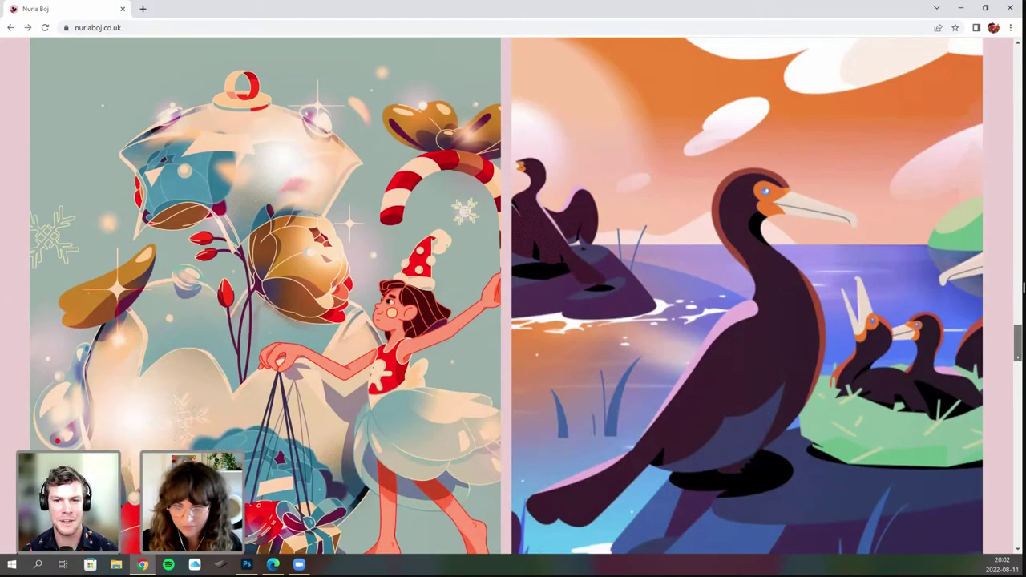
scroll(1023, 286, down, 1)
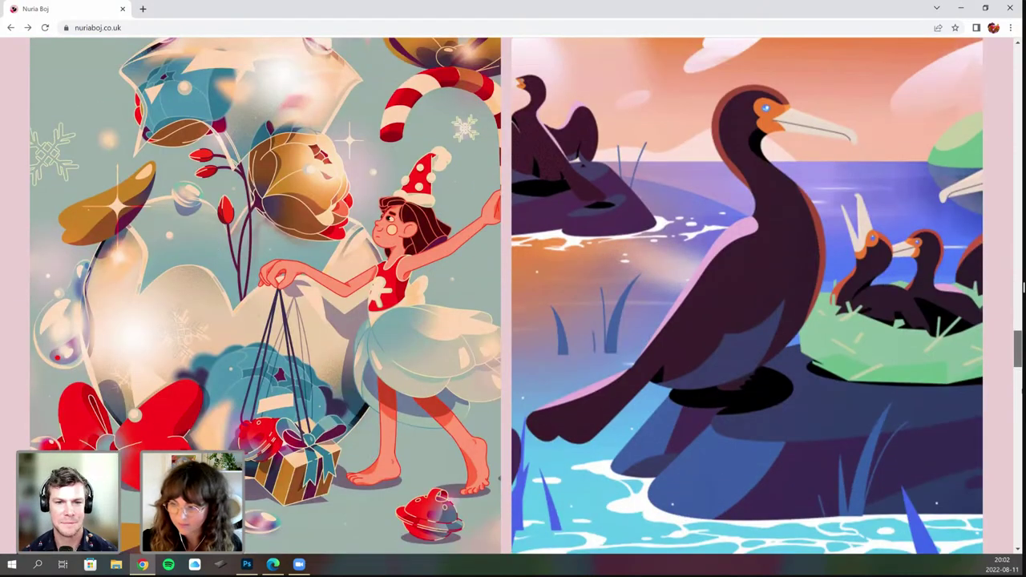
scroll(1023, 286, down, 6)
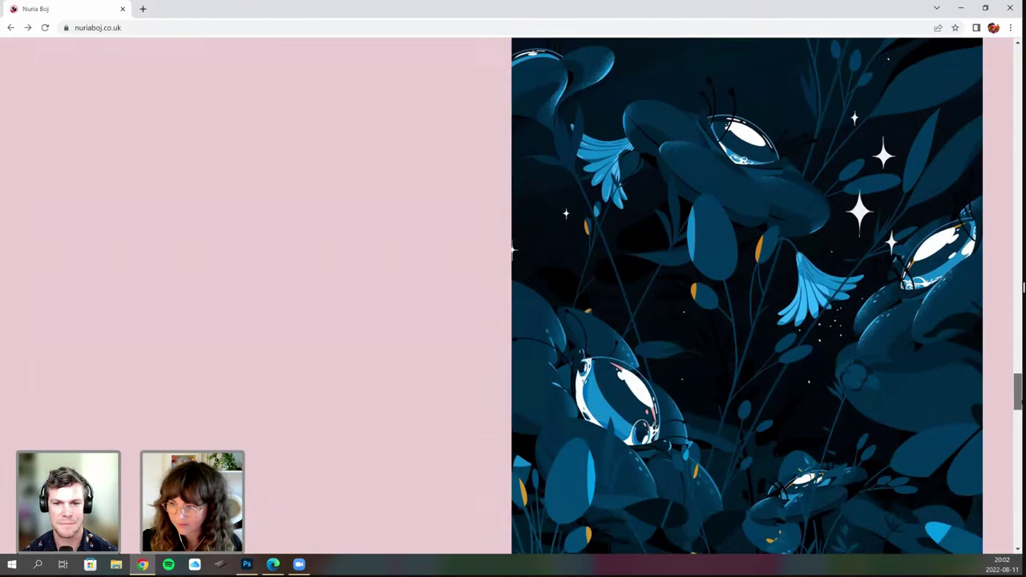
scroll(1023, 286, down, 5)
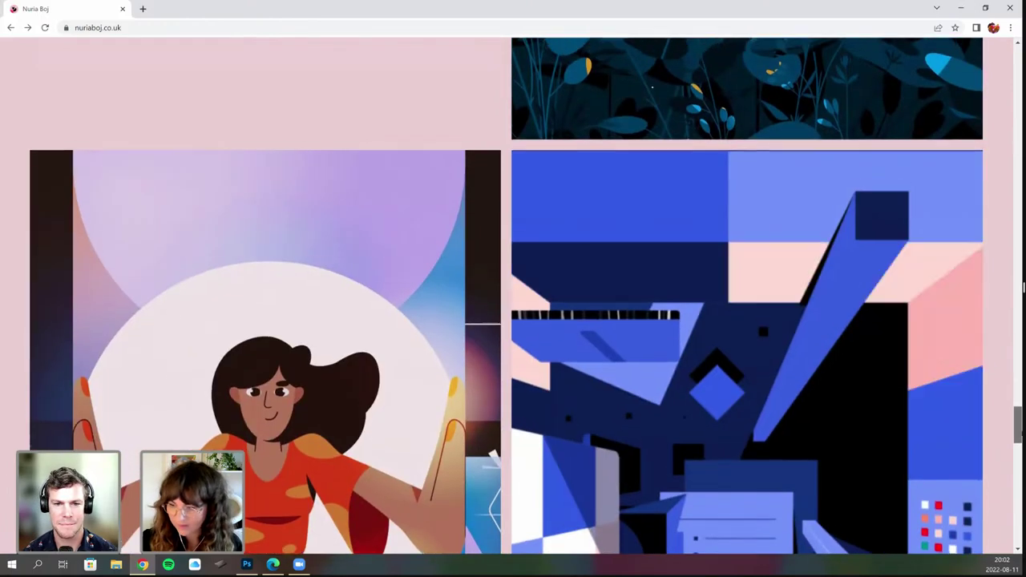
scroll(1023, 286, down, 1)
scroll(1023, 286, up, 5)
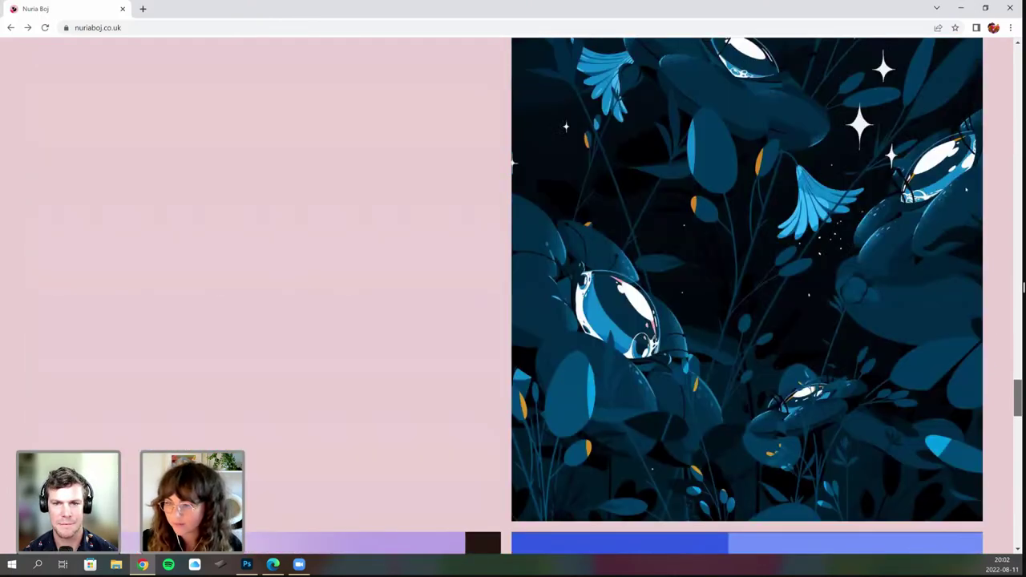
Go back to the start of the portfolio and open the Spark Curiosity project below Candy Sea.
scroll(1023, 286, up, 20)
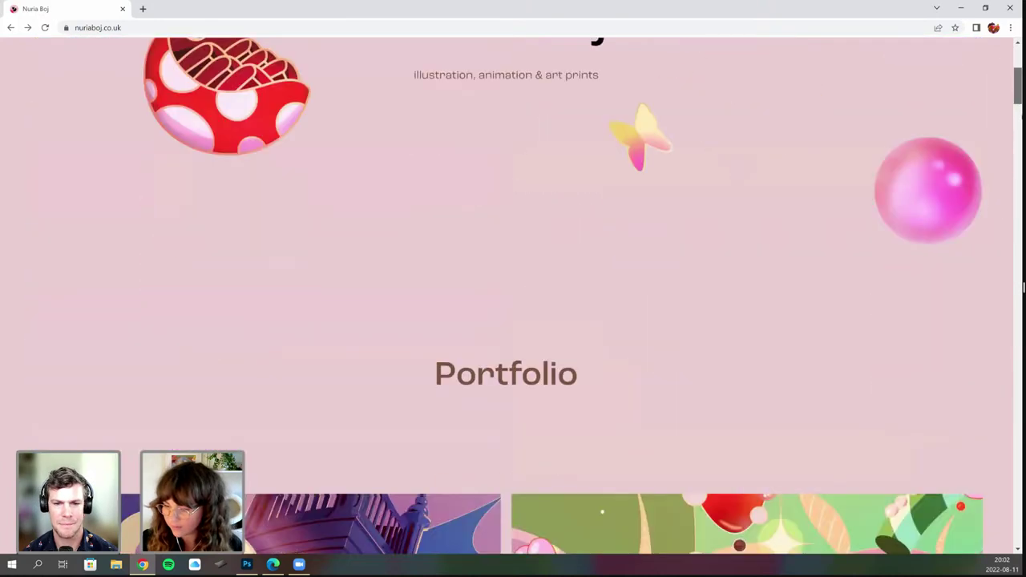
scroll(1023, 287, down, 5)
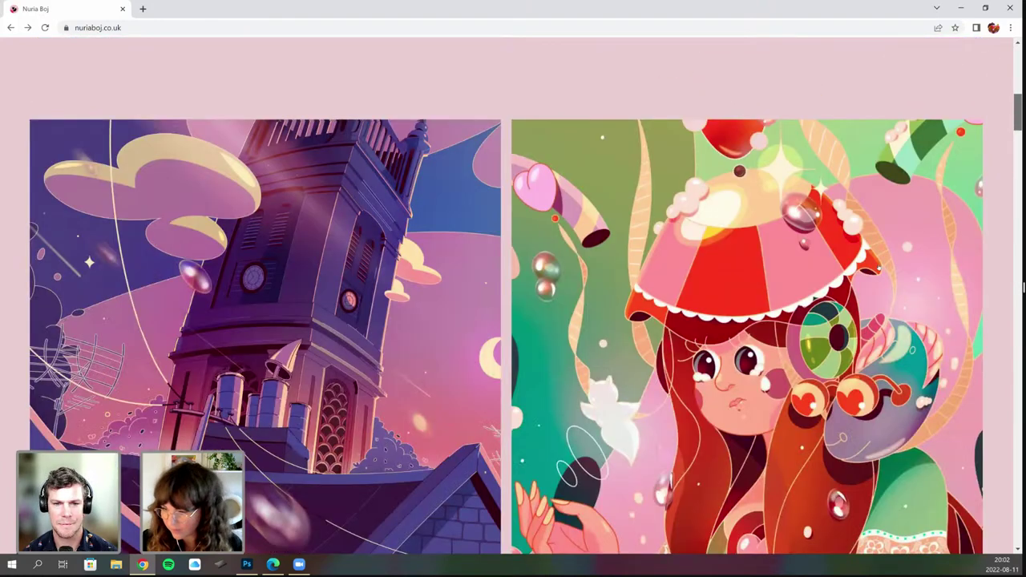
scroll(874, 269, down, 2)
scroll(874, 269, down, 2)
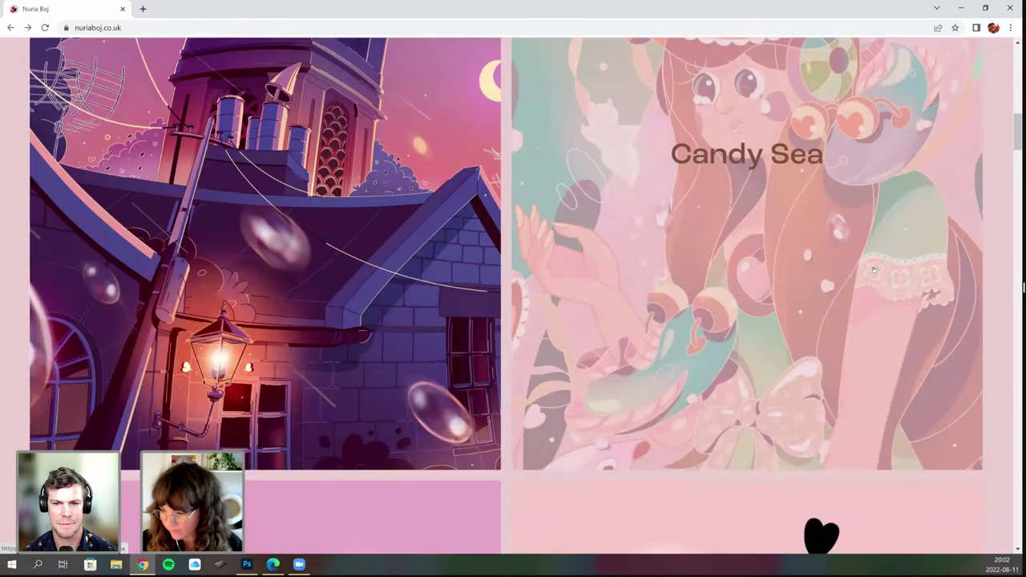
scroll(874, 270, down, 5)
click(866, 292)
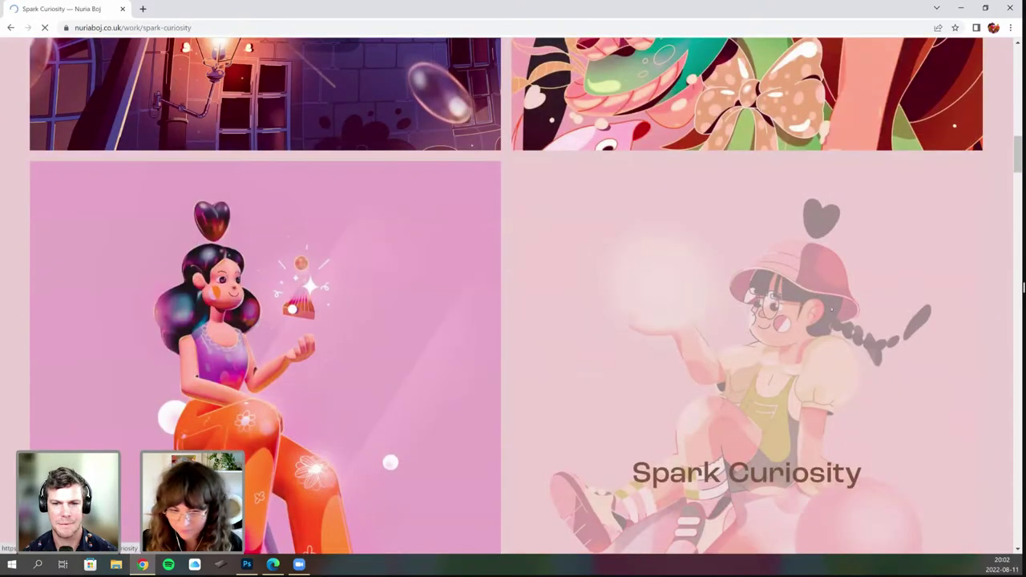
Examine the Spark Curiosity girl with the glowing light and the glossy sphere she sits on.
scroll(958, 200, down, 1)
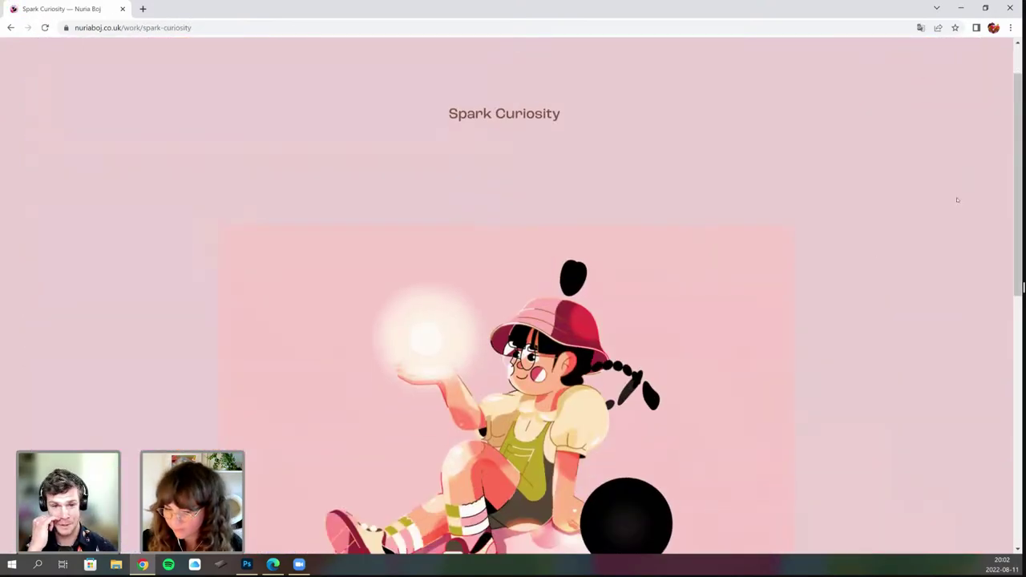
scroll(957, 199, down, 4)
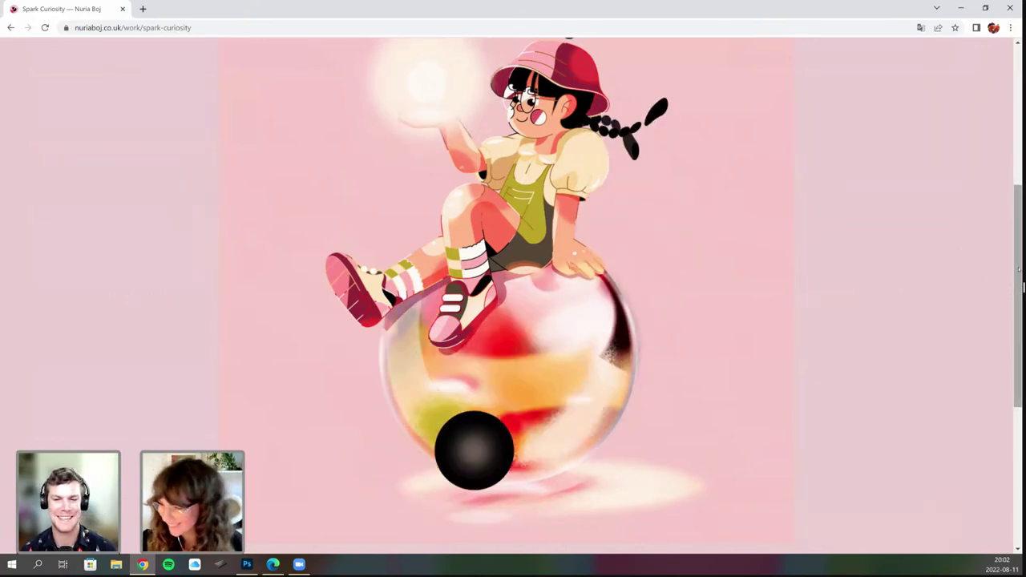
mouse_move(1015, 295)
mouse_down()
mouse_move(1015, 348)
mouse_move(1017, 289)
mouse_up()
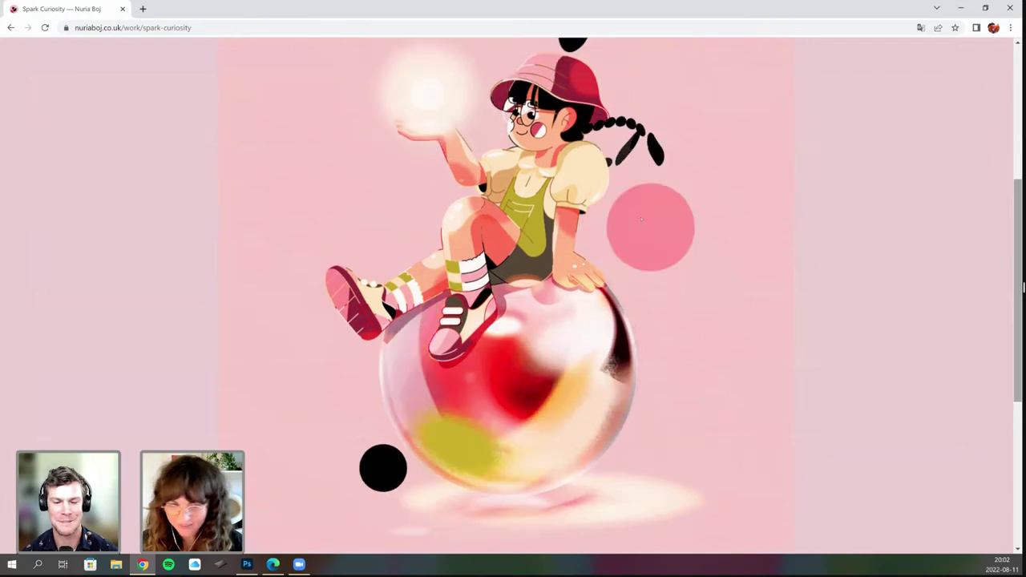
Return to the portfolio overview and open the 3D Character project showing the seated woman in orange trousers.
click(11, 29)
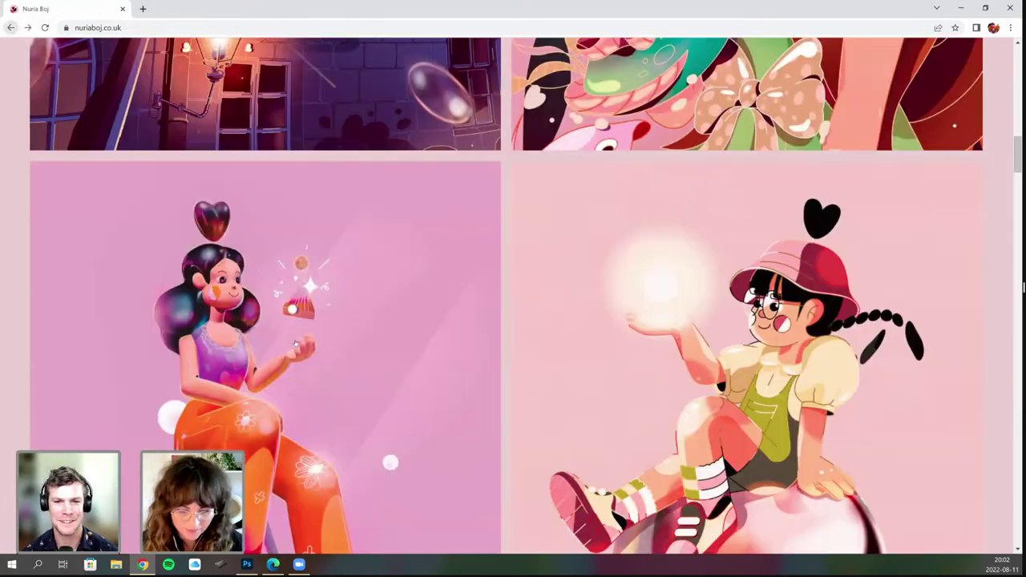
click(218, 253)
click(218, 255)
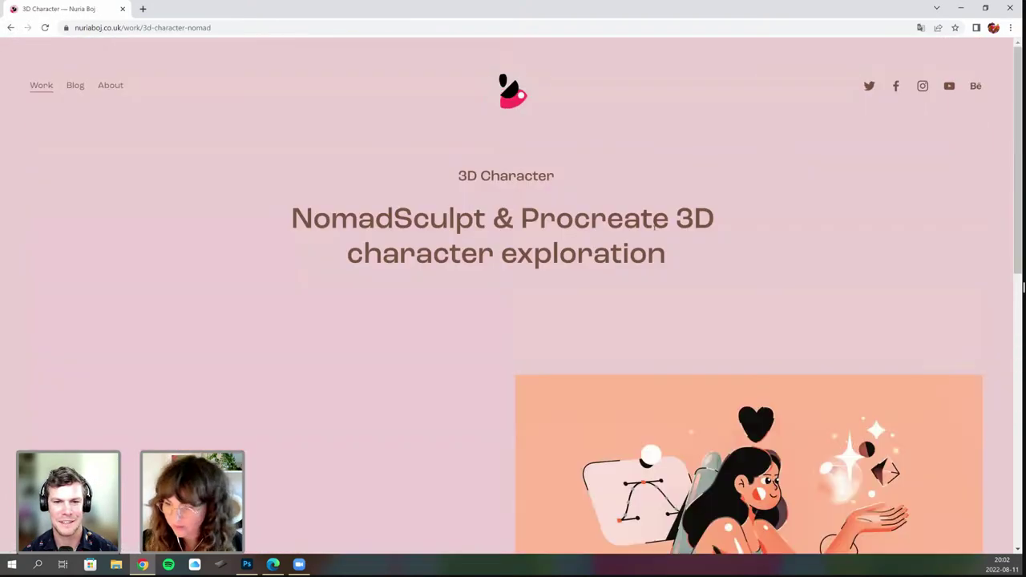
Compare the 3D seated woman on the pink background with the 2D version on the orange background.
scroll(1023, 286, down, 2)
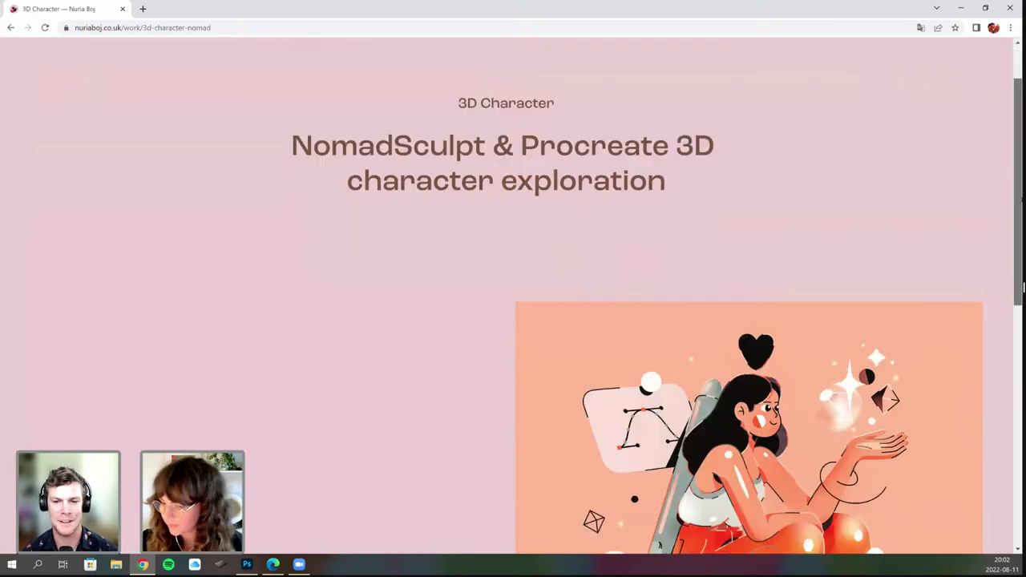
scroll(1023, 286, down, 2)
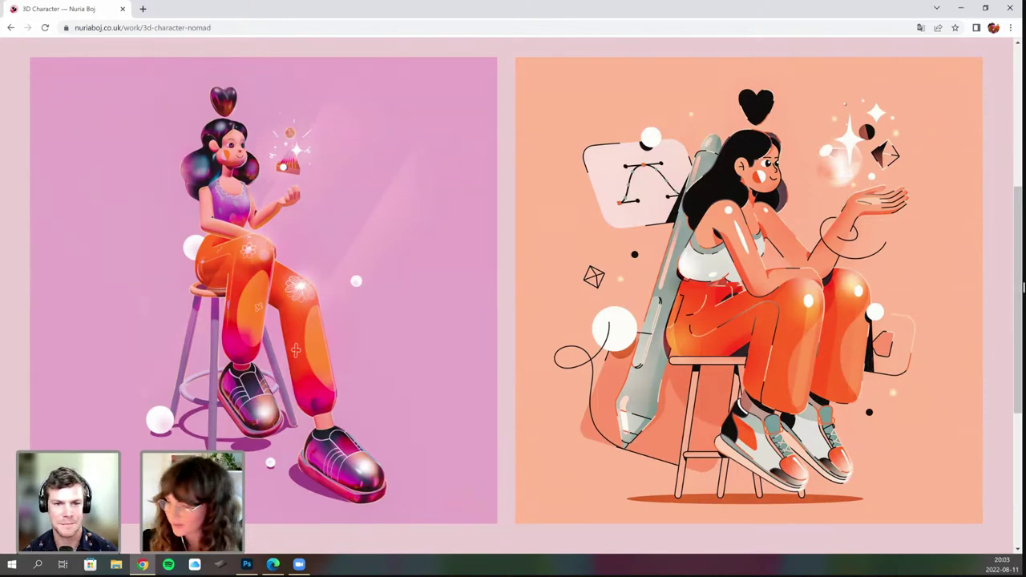
mouse_move(1019, 223)
mouse_down()
mouse_move(1018, 243)
mouse_move(1018, 224)
mouse_up()
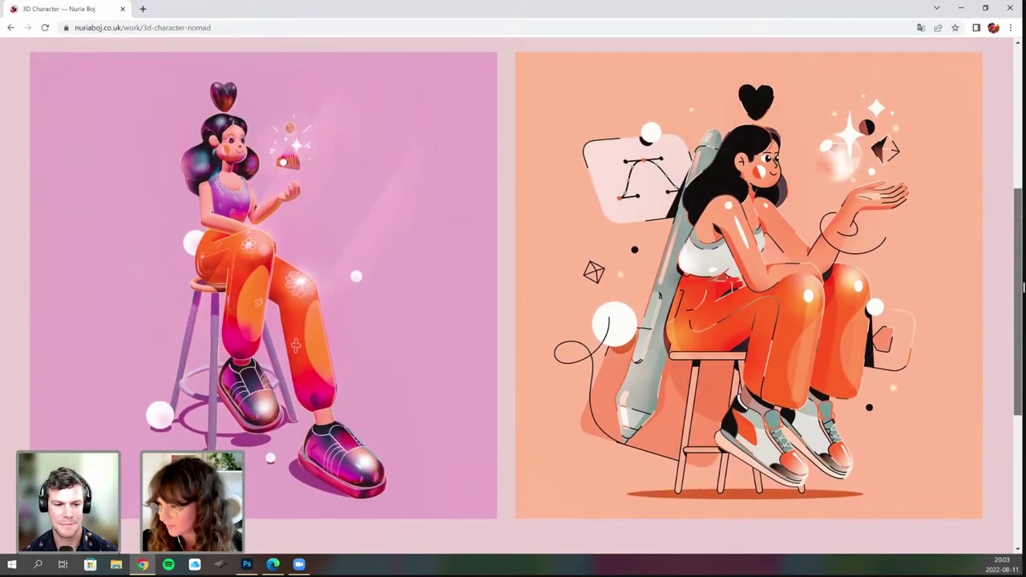
scroll(1023, 286, up, 2)
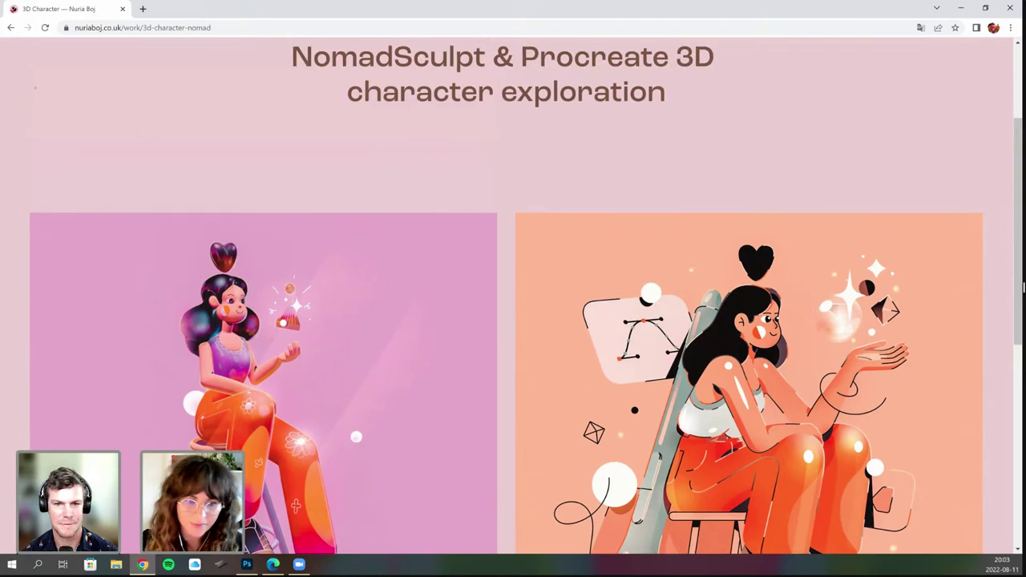
Return to the portfolio's home page and open the Quest to Creativity project.
key(alt+Left)
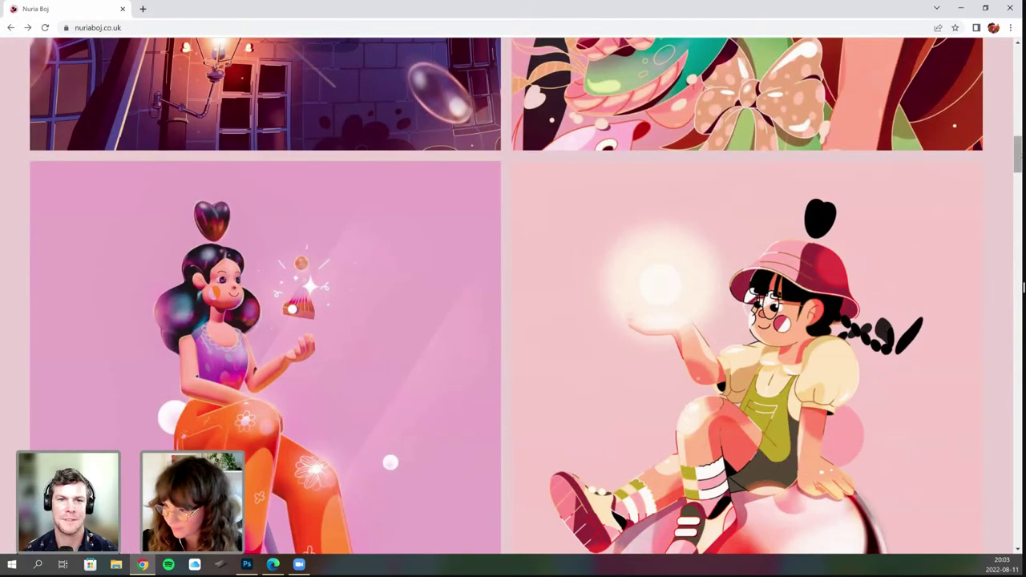
drag(1019, 150, 1019, 239)
click(746, 385)
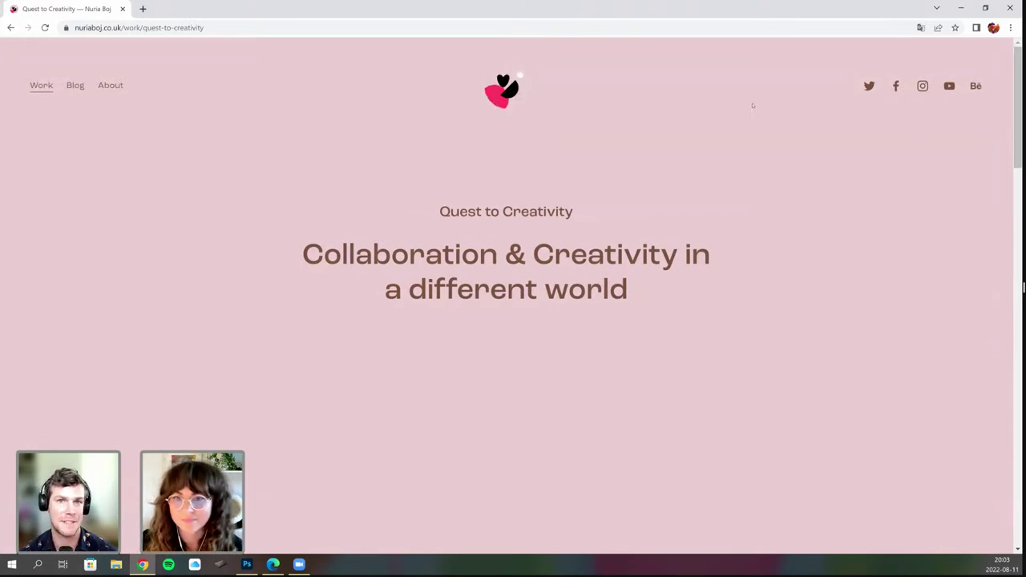
Examine the finished full-colour banner illustration of the Quest to Creativity project.
scroll(745, 112, down, 1)
scroll(743, 122, down, 1)
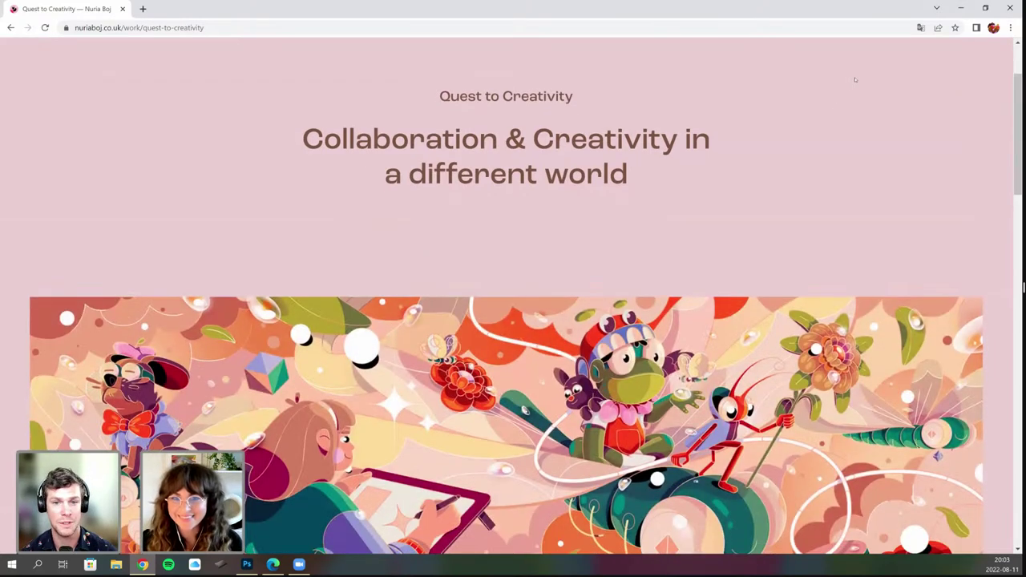
scroll(855, 81, down, 1)
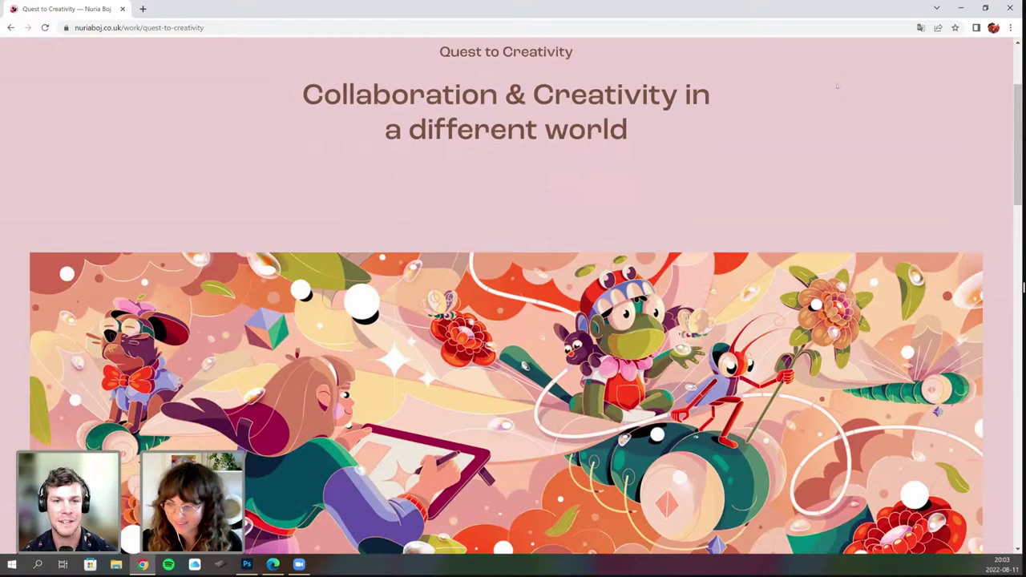
scroll(874, 109, down, 2)
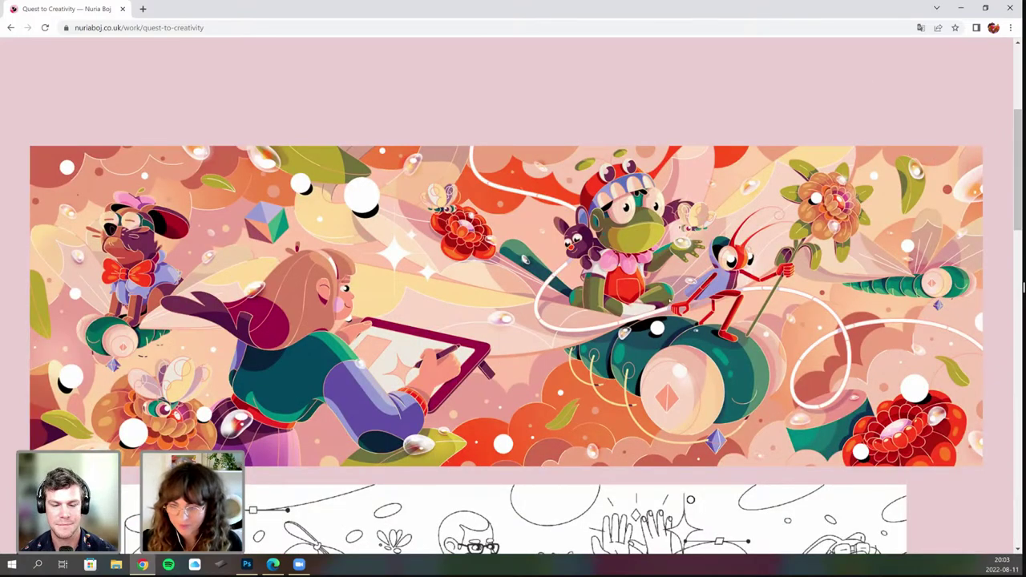
scroll(506, 305, down, 1)
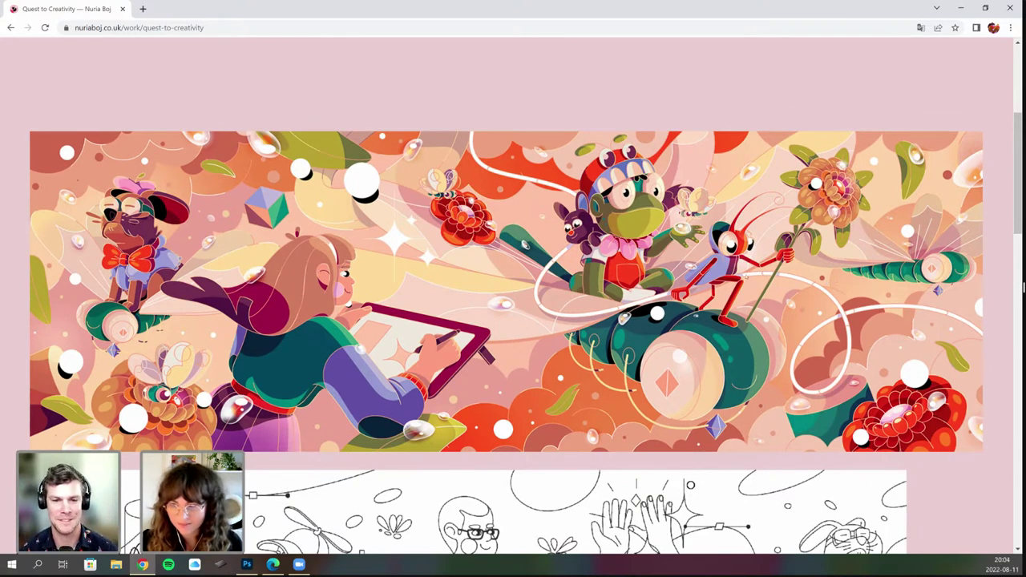
mouse_move(1019, 176)
mouse_down()
mouse_move(1018, 198)
mouse_move(1018, 178)
mouse_up()
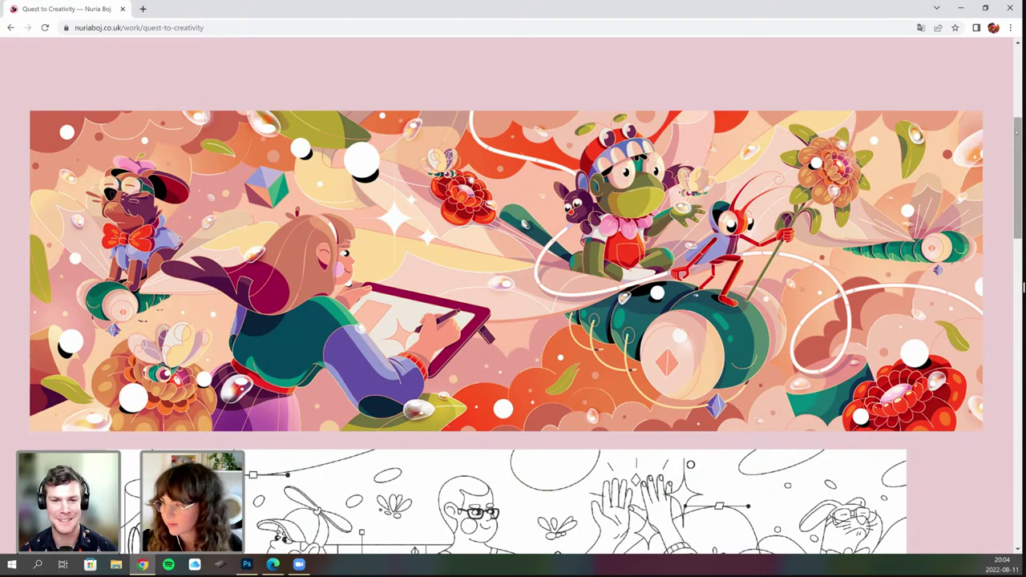
drag(1016, 131, 1019, 133)
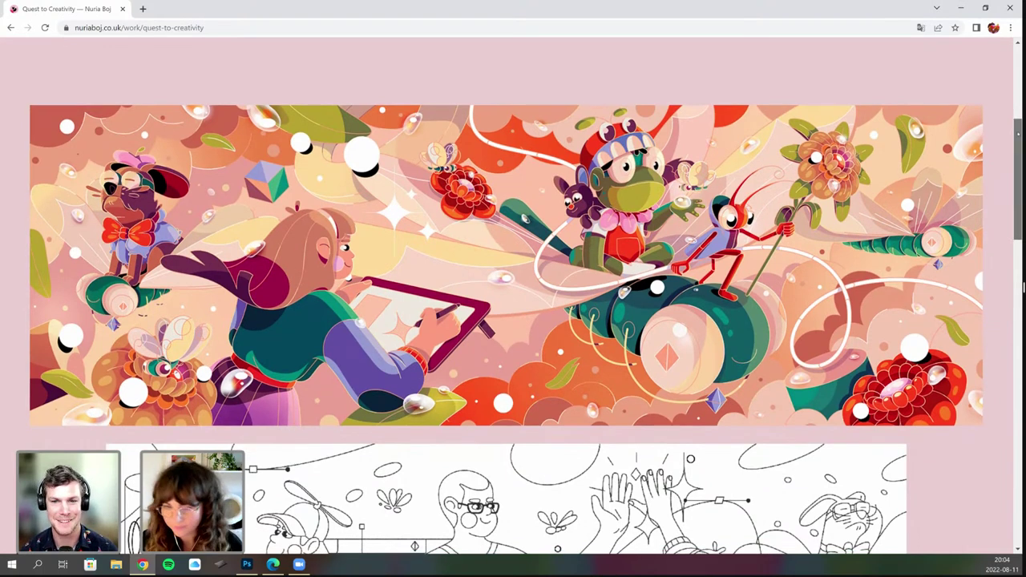
scroll(1023, 286, down, 1)
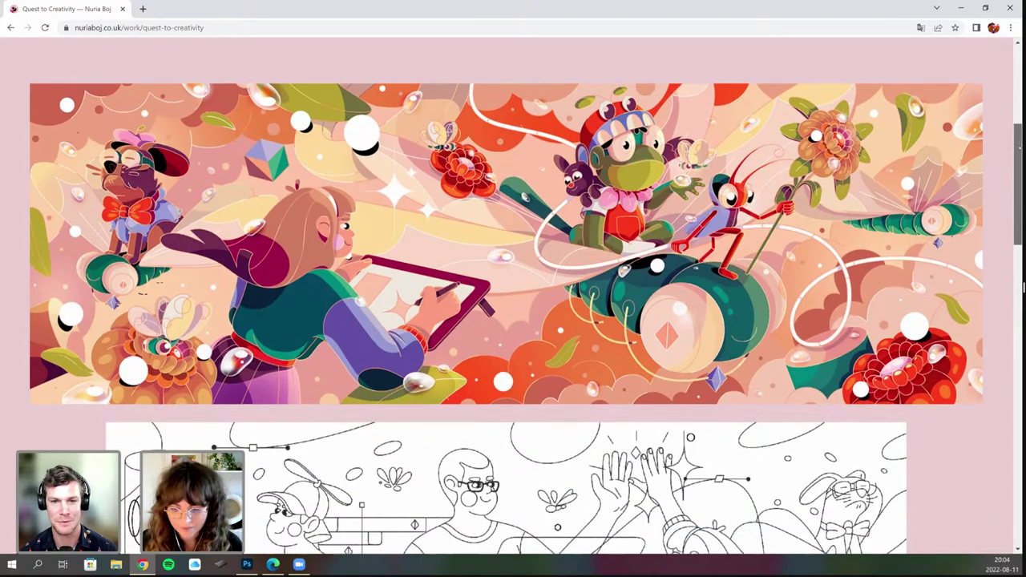
scroll(1023, 286, down, 1)
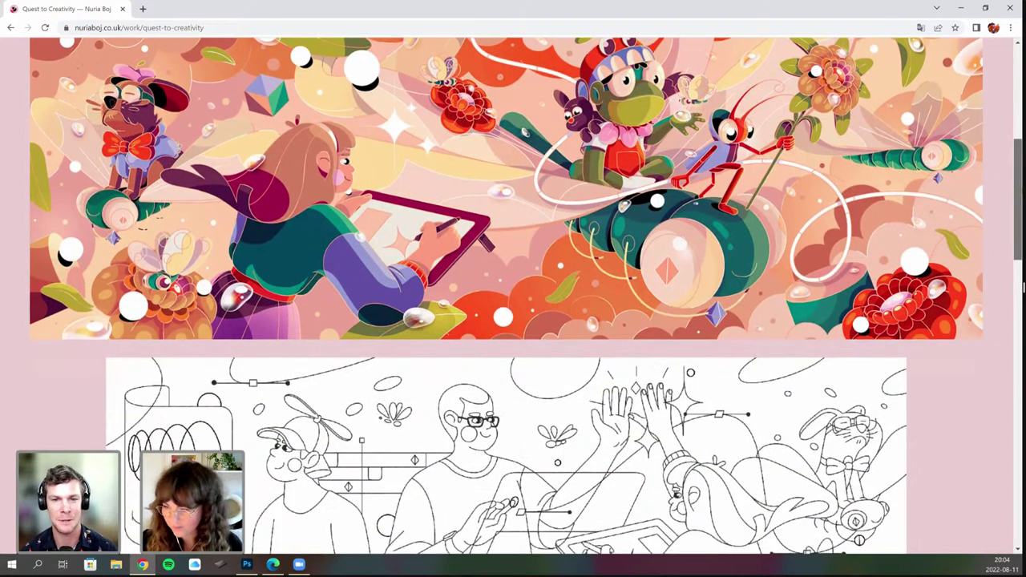
Examine the project's First Concept, Final Concept and Final Concept B&W drawings in order.
scroll(1023, 286, down, 2)
scroll(1023, 287, down, 1)
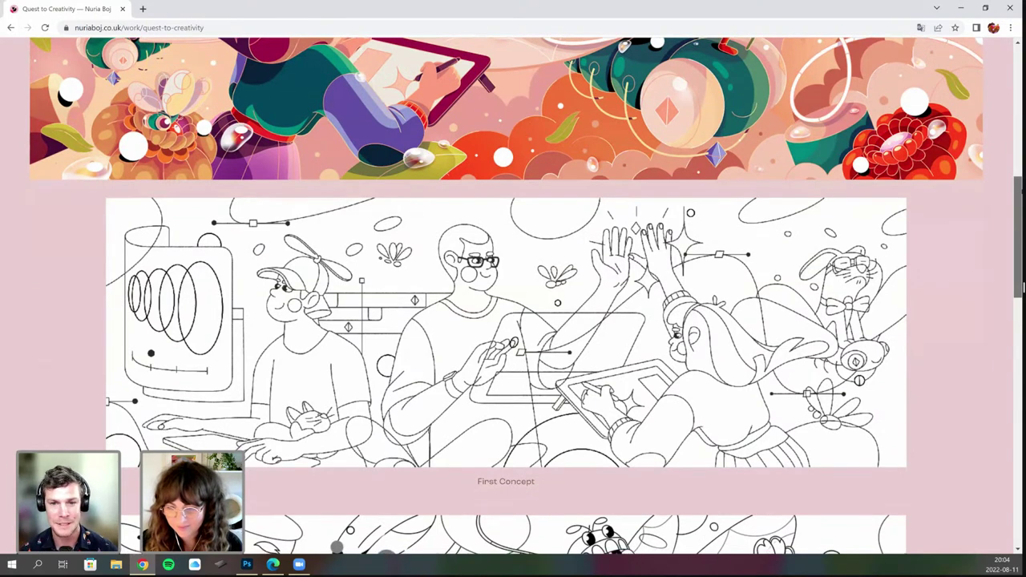
scroll(1023, 286, down, 1)
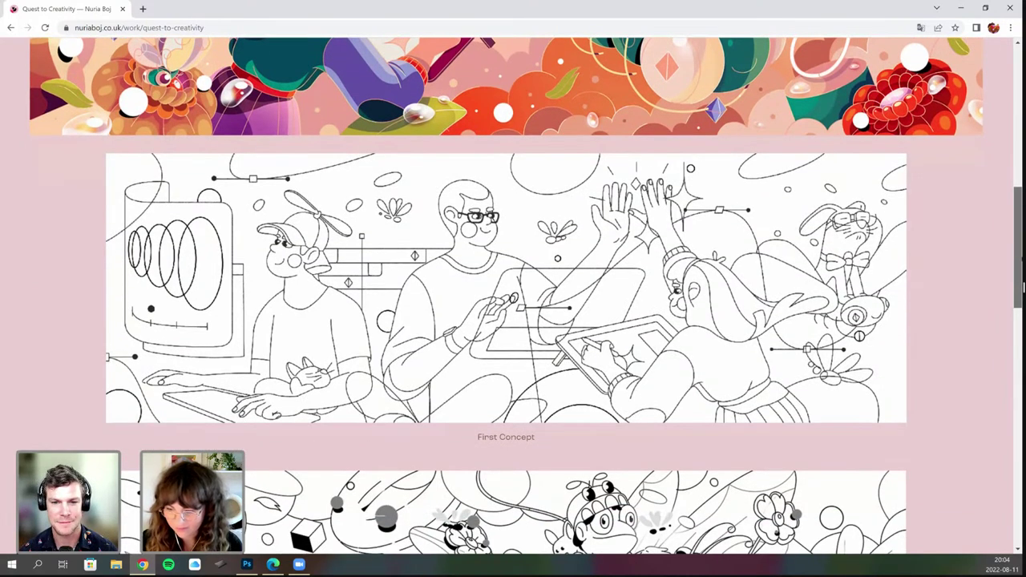
scroll(1023, 286, down, 2)
scroll(1023, 287, down, 2)
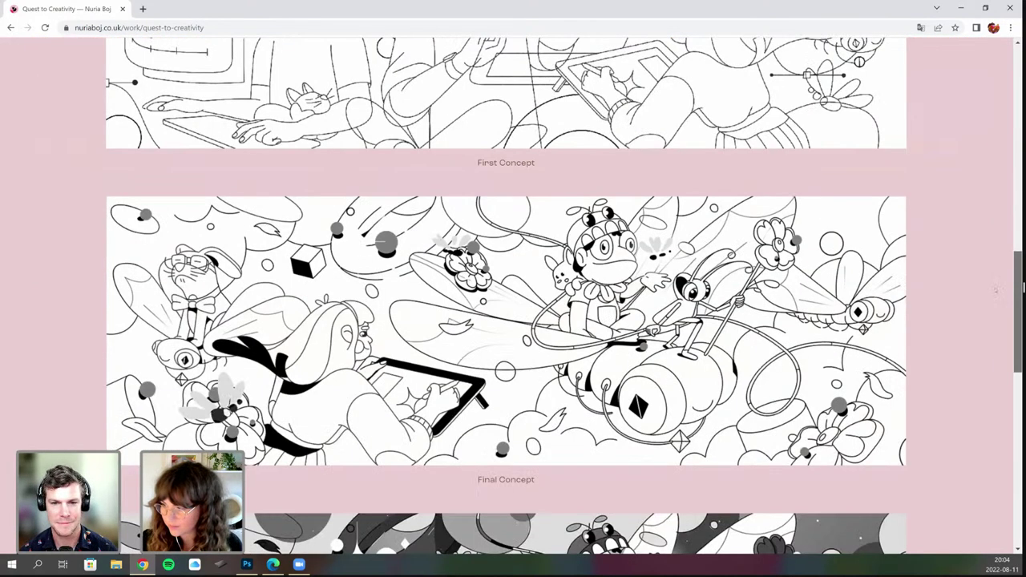
scroll(1023, 286, down, 1)
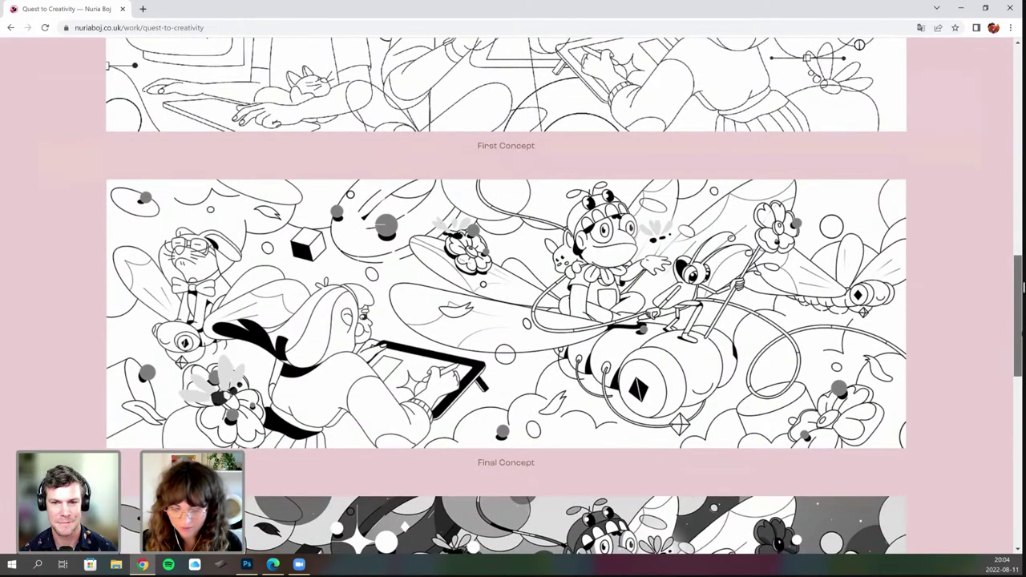
scroll(1022, 337, down, 1)
scroll(1021, 321, down, 1)
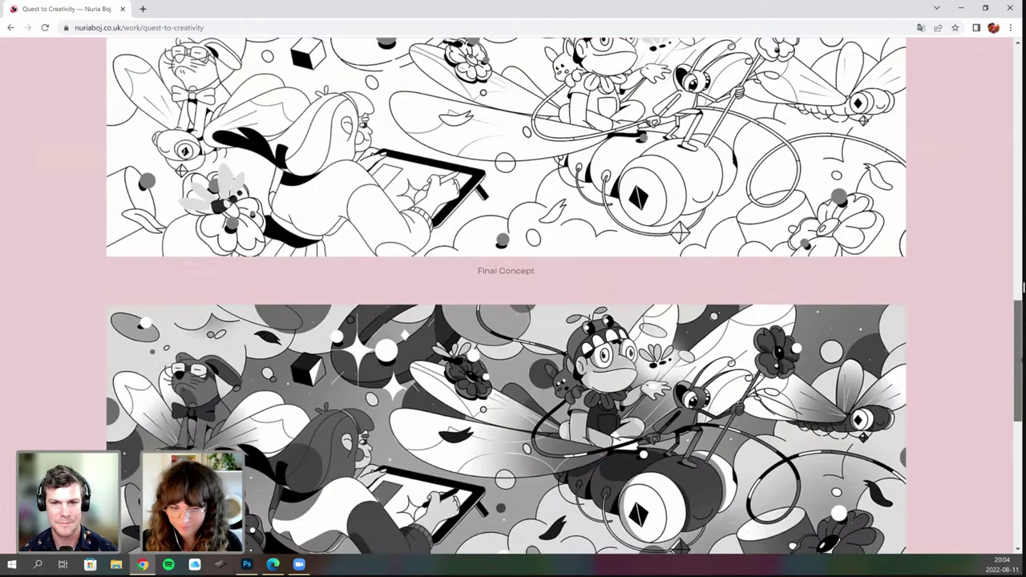
scroll(1023, 287, down, 3)
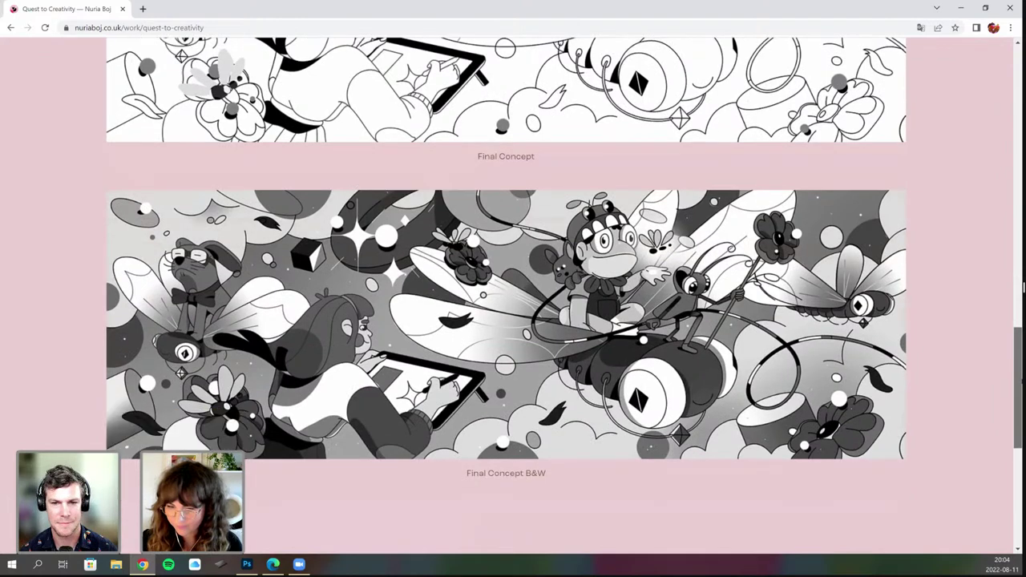
Review the concept stages in reverse, from Final Concept B&W back to the full-colour banner illustration.
scroll(1023, 287, up, 1)
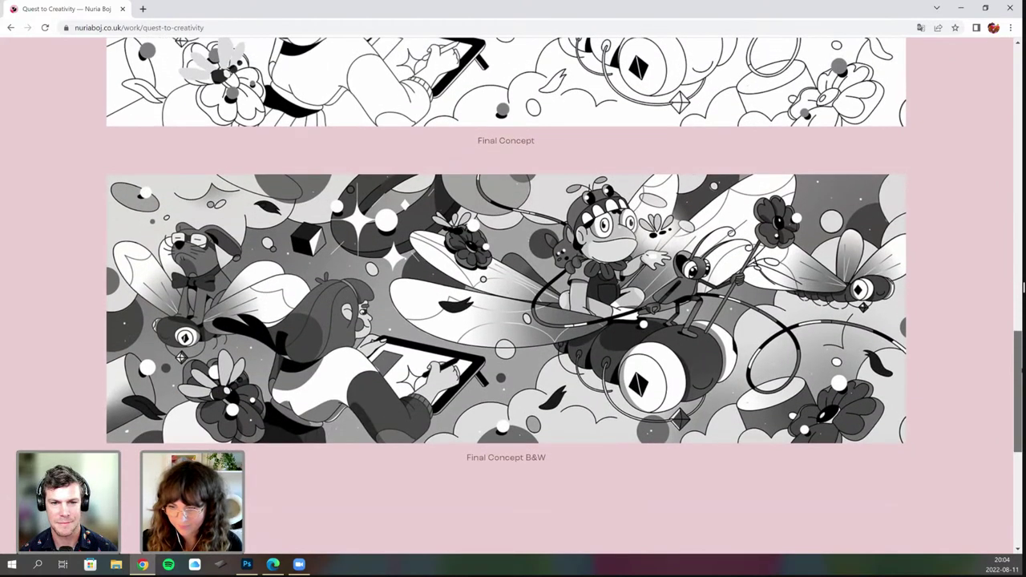
scroll(1023, 287, up, 1)
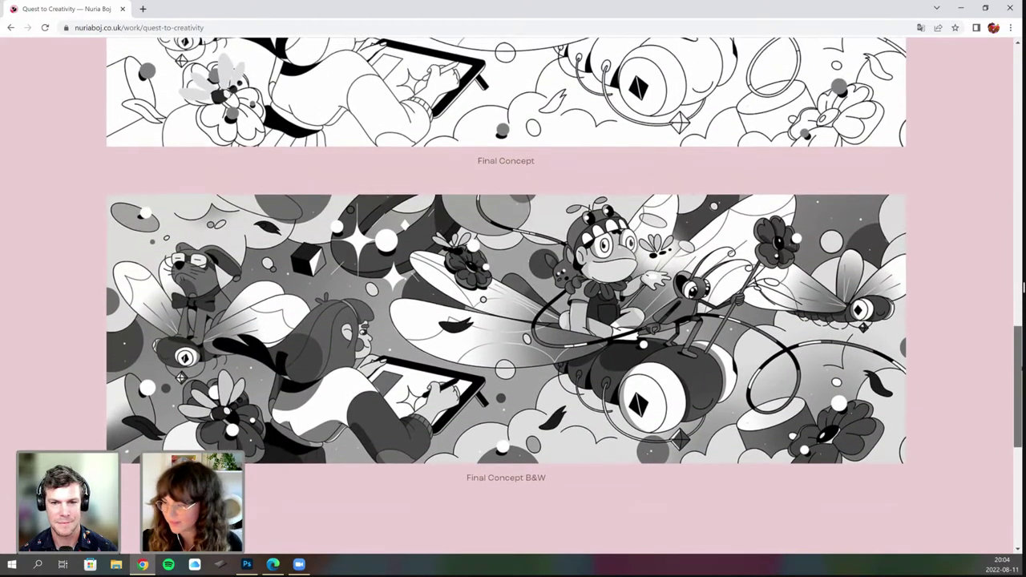
scroll(1023, 287, up, 2)
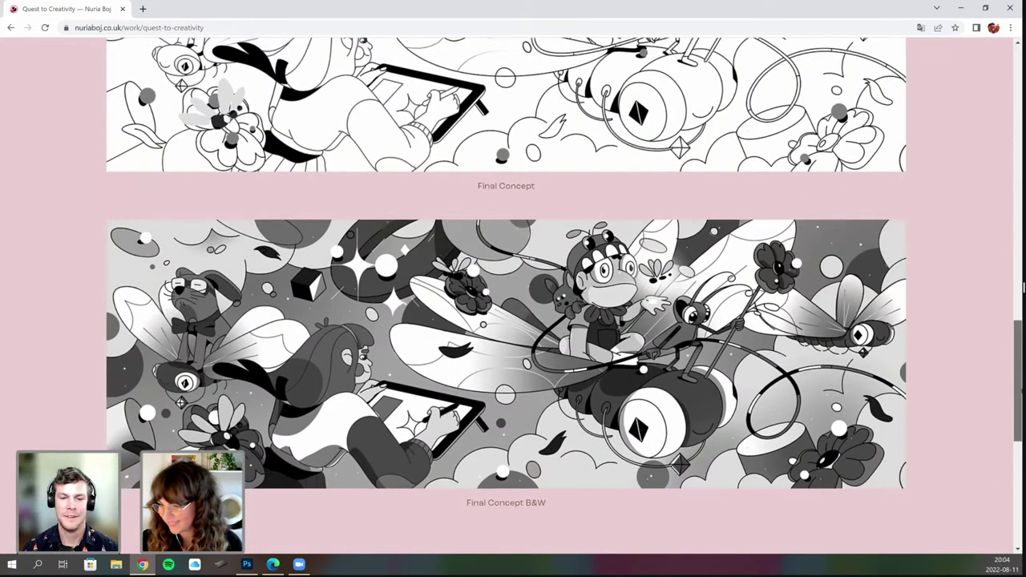
scroll(1023, 287, up, 1)
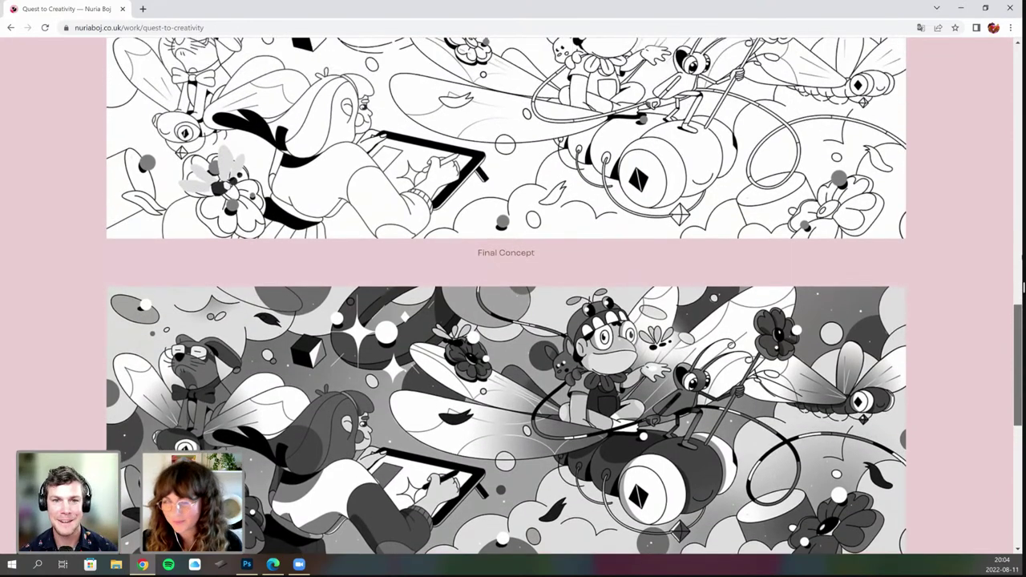
scroll(514, 297, up, 7)
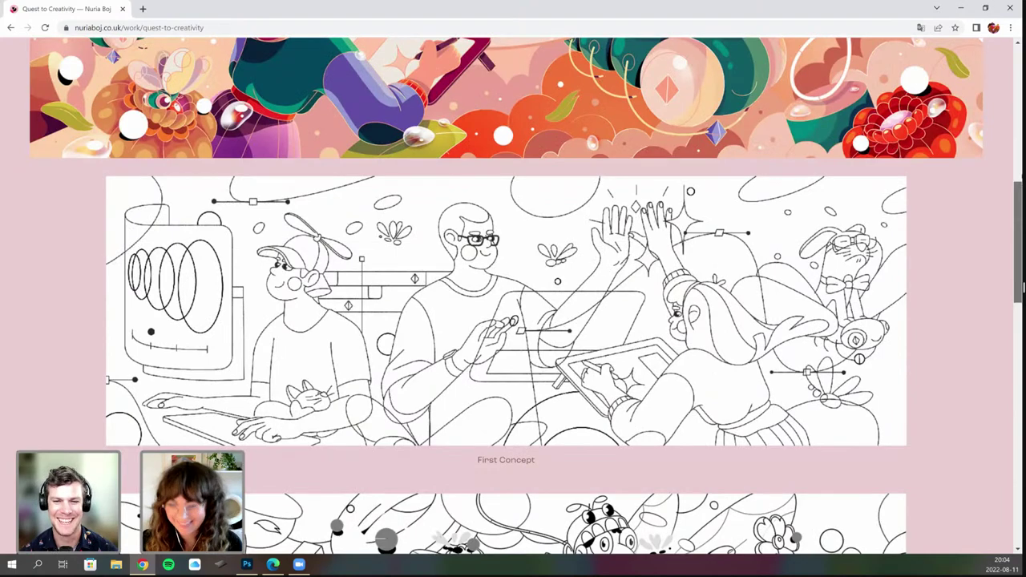
scroll(1023, 287, up, 3)
scroll(1023, 287, up, 2)
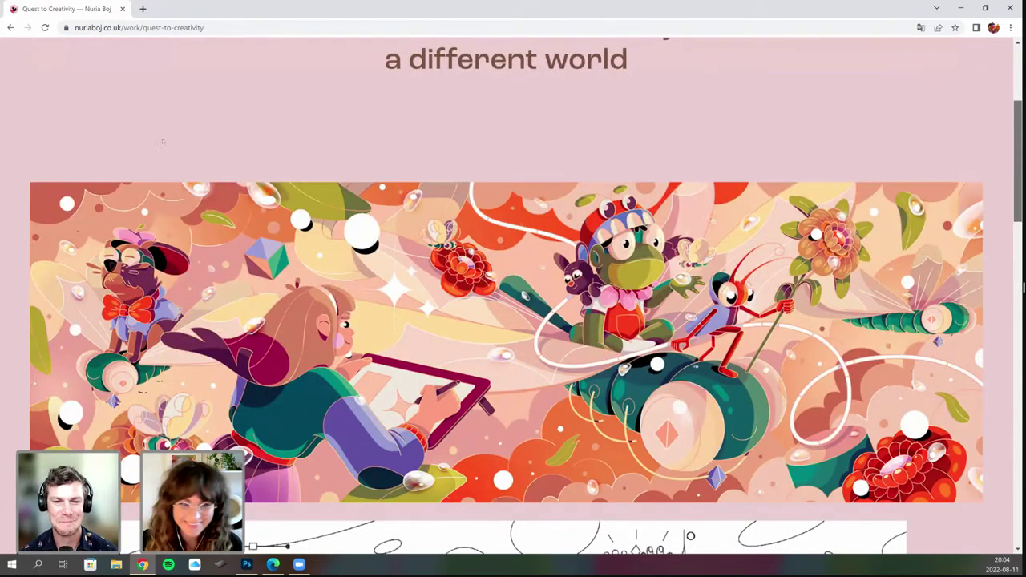
scroll(162, 141, up, 1)
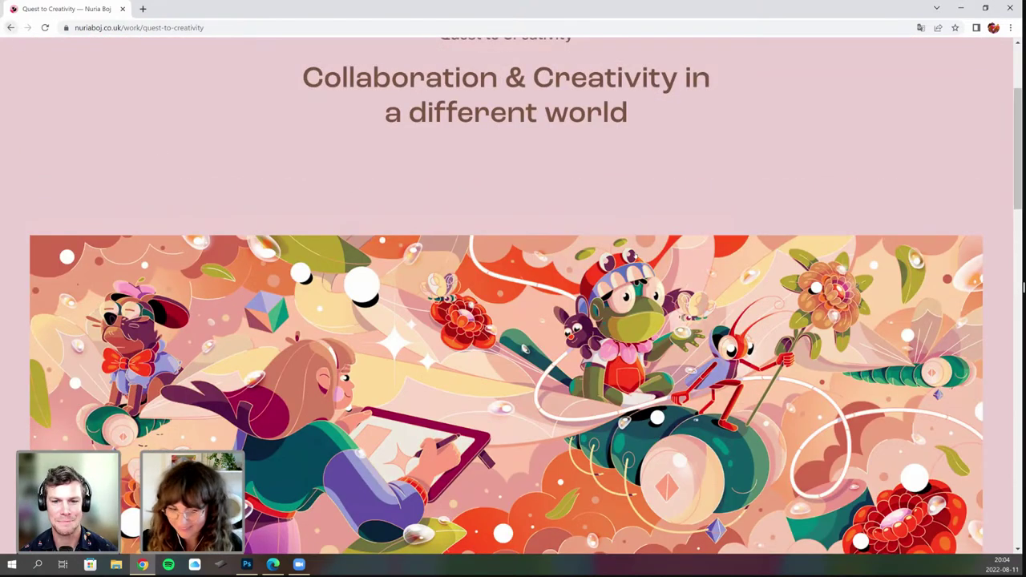
Open the Our Planet Week project from the portfolio's home page and examine the Protect The High Seas text and illustration.
key(alt+Left)
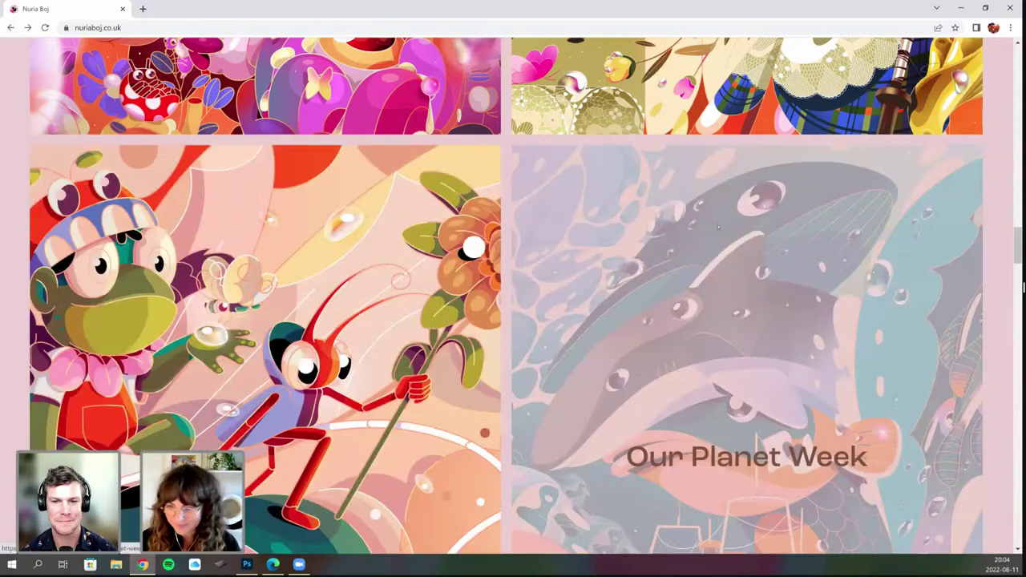
click(733, 188)
scroll(799, 216, down, 2)
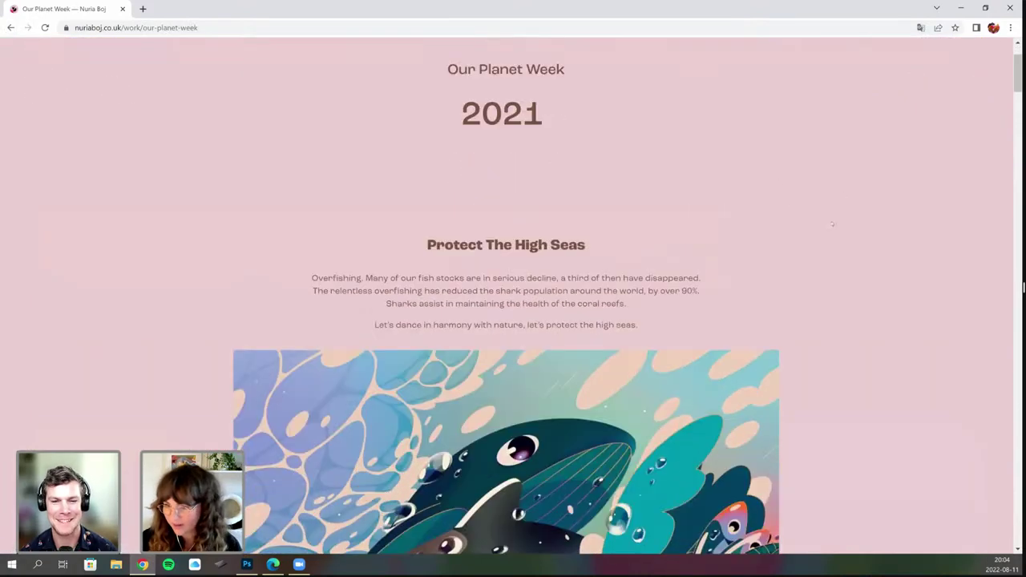
scroll(833, 223, down, 3)
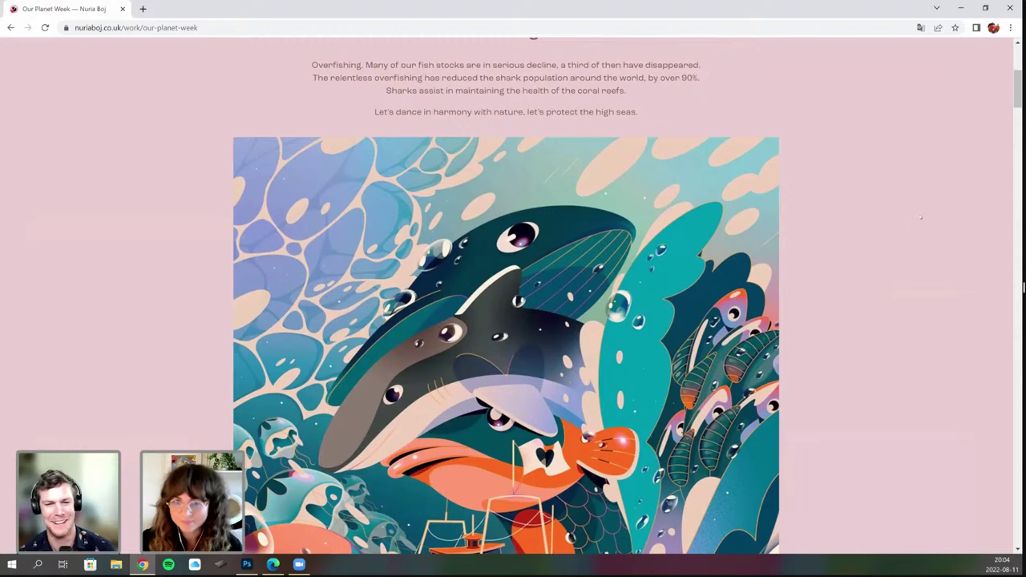
scroll(938, 213, down, 1)
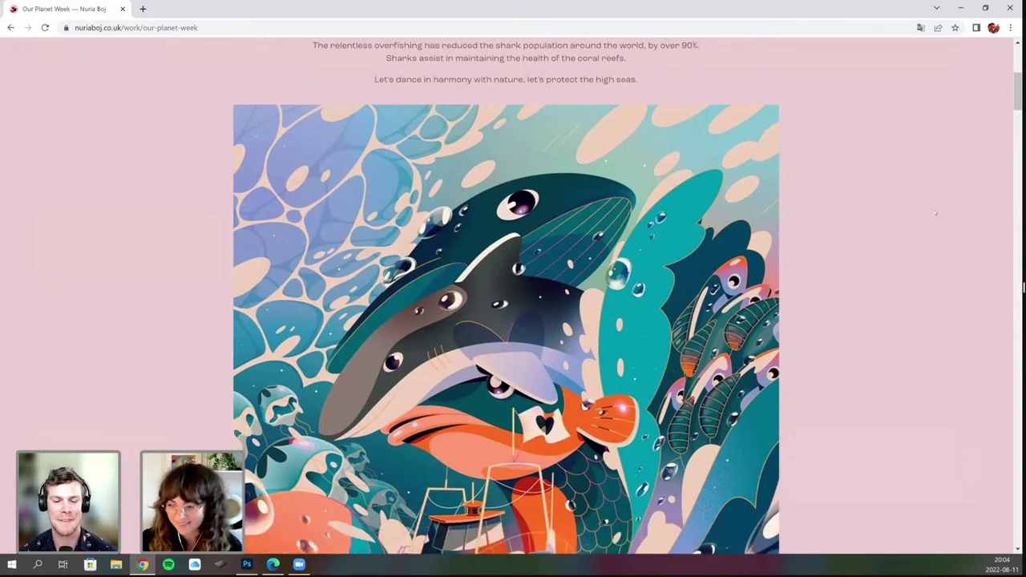
scroll(935, 213, down, 2)
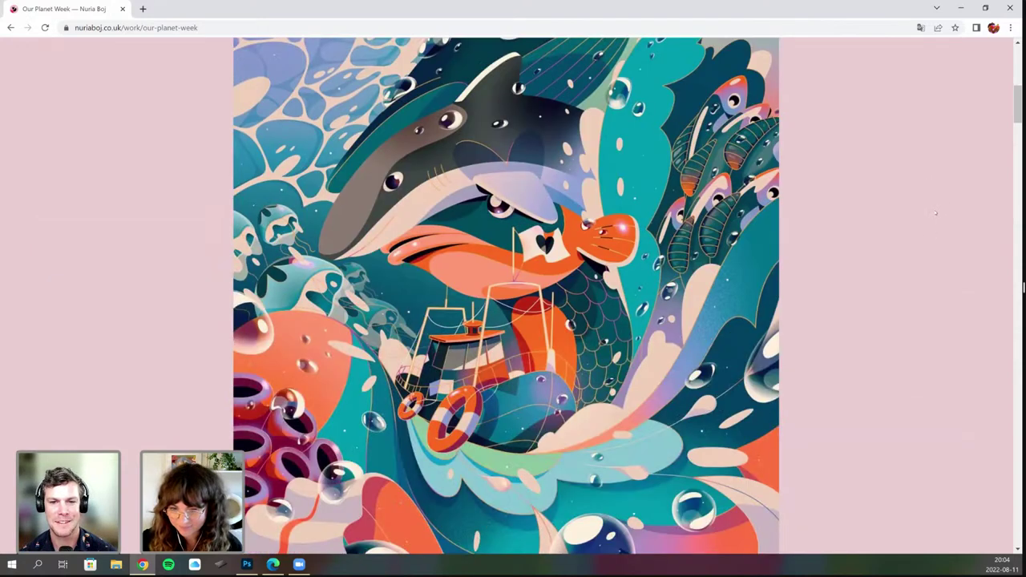
mouse_move(1018, 116)
mouse_down()
mouse_move(1016, 133)
mouse_move(1018, 104)
mouse_up()
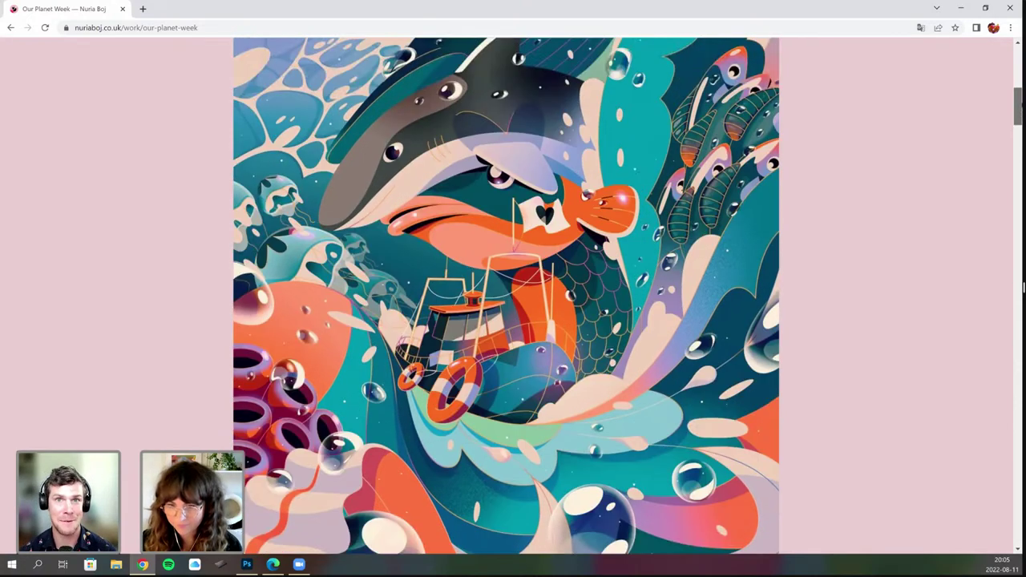
scroll(908, 174, up, 2)
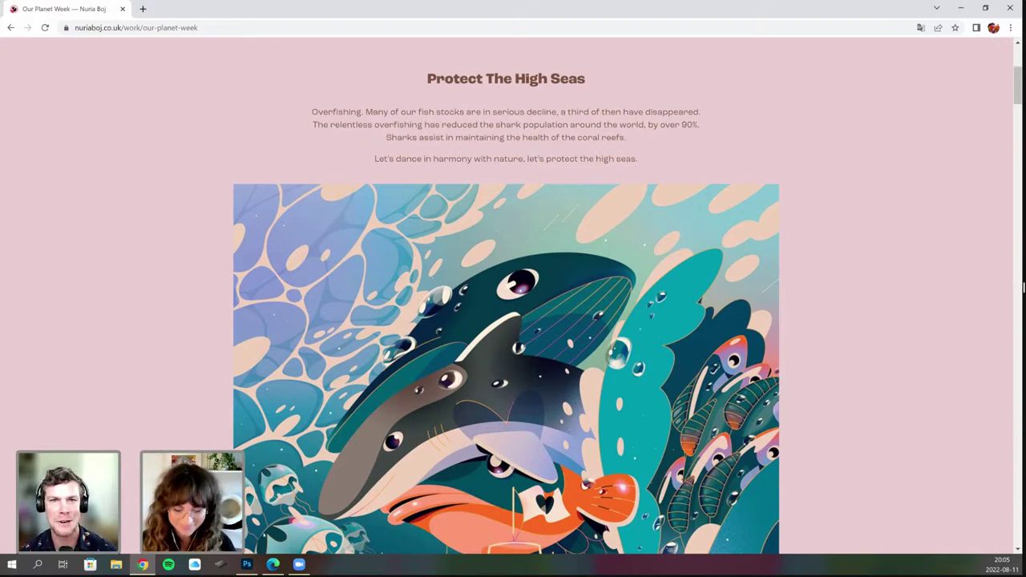
Switch to the boxing.psd illustration in Photoshop and inspect the shading on the beige boxing helmet up close.
mouse_move(246, 565)
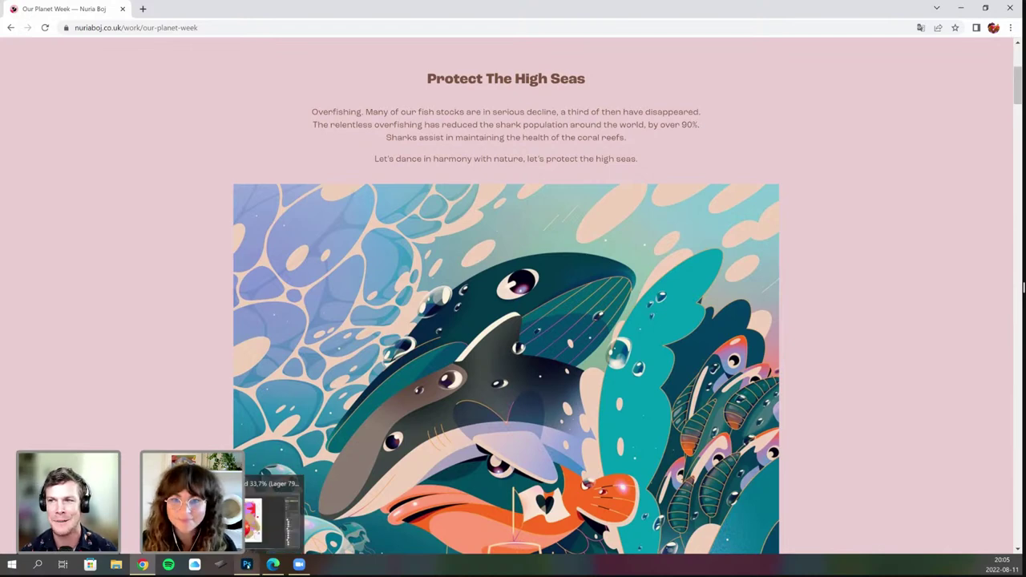
click(273, 517)
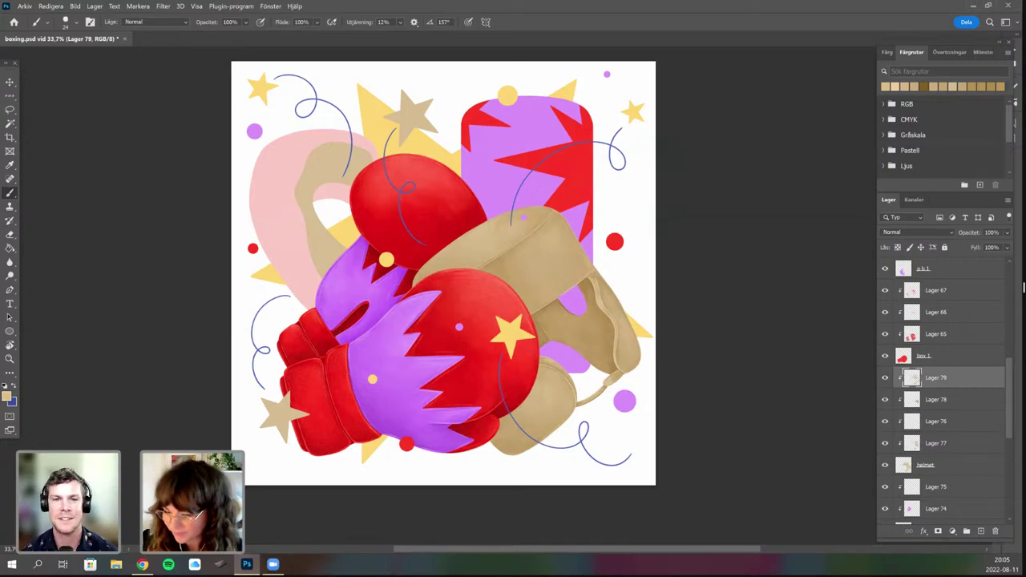
drag(684, 387, 570, 407)
scroll(549, 393, up, 4)
scroll(521, 337, up, 3)
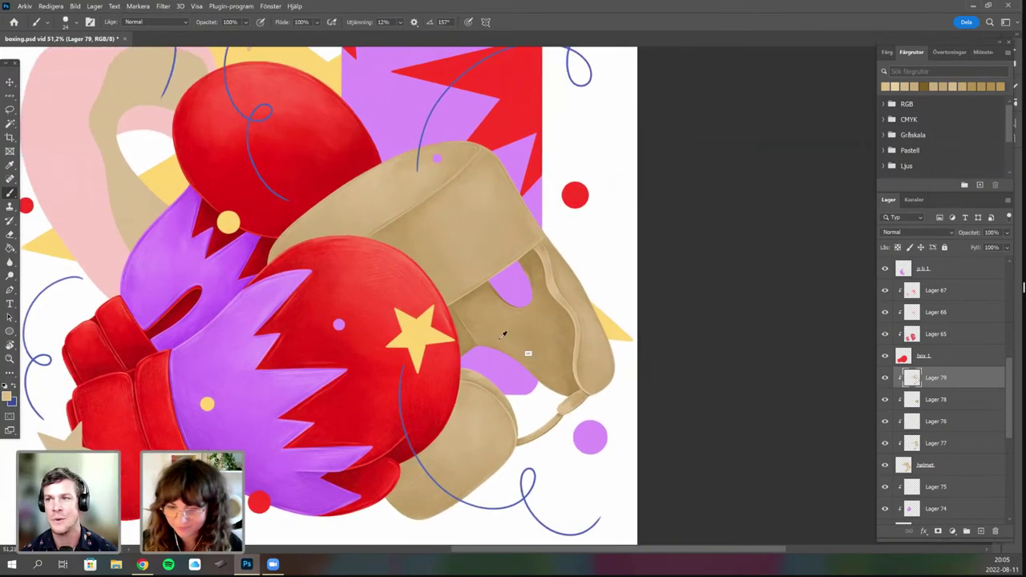
drag(366, 266, 421, 322)
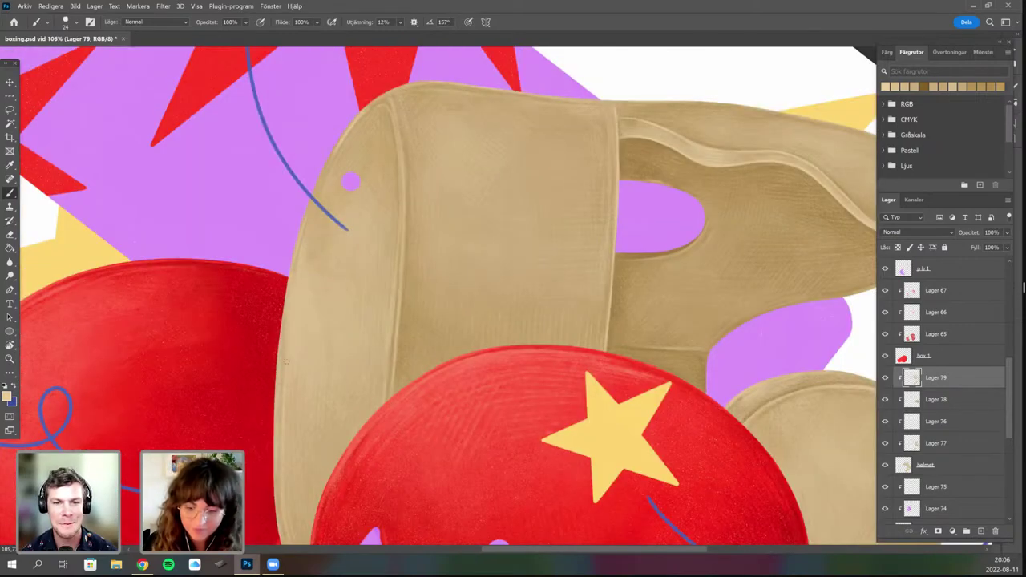
scroll(483, 364, down, 3)
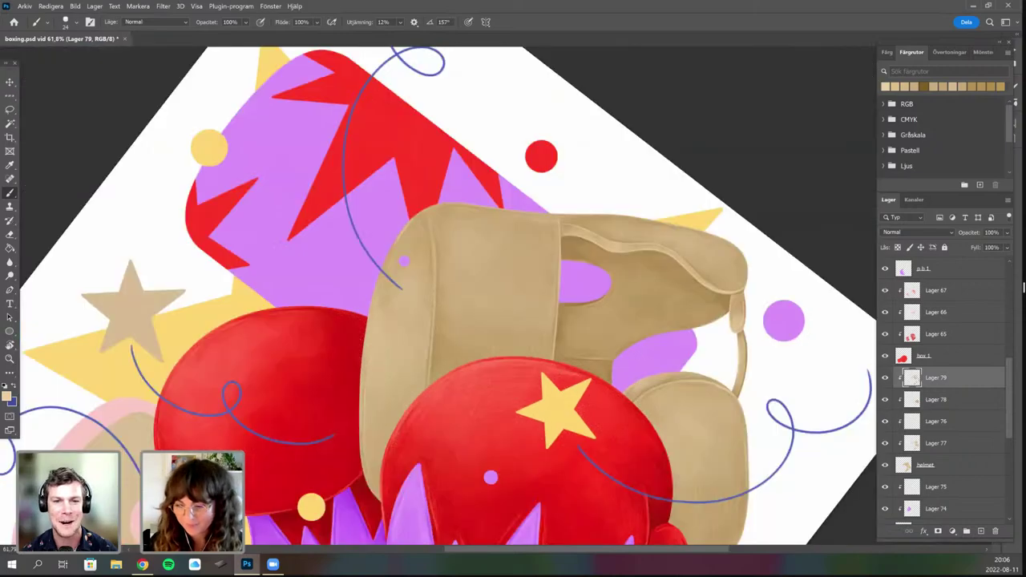
Inspect the shading on the beige helmet and red boxing gloves at several zoom levels and canvas rotations.
scroll(435, 279, up, 1)
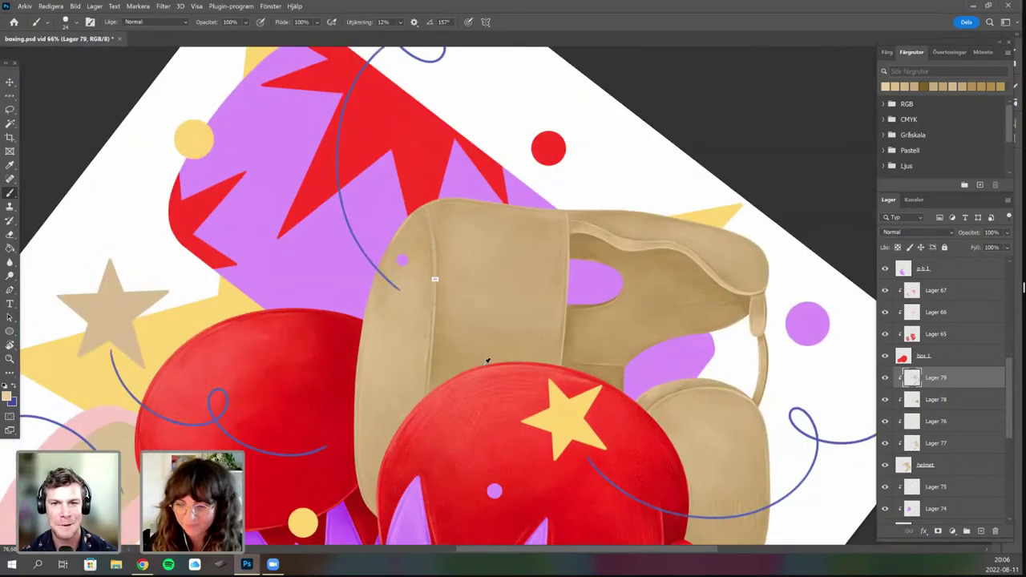
scroll(487, 361, up, 1)
scroll(487, 353, down, 3)
scroll(487, 335, up, 2)
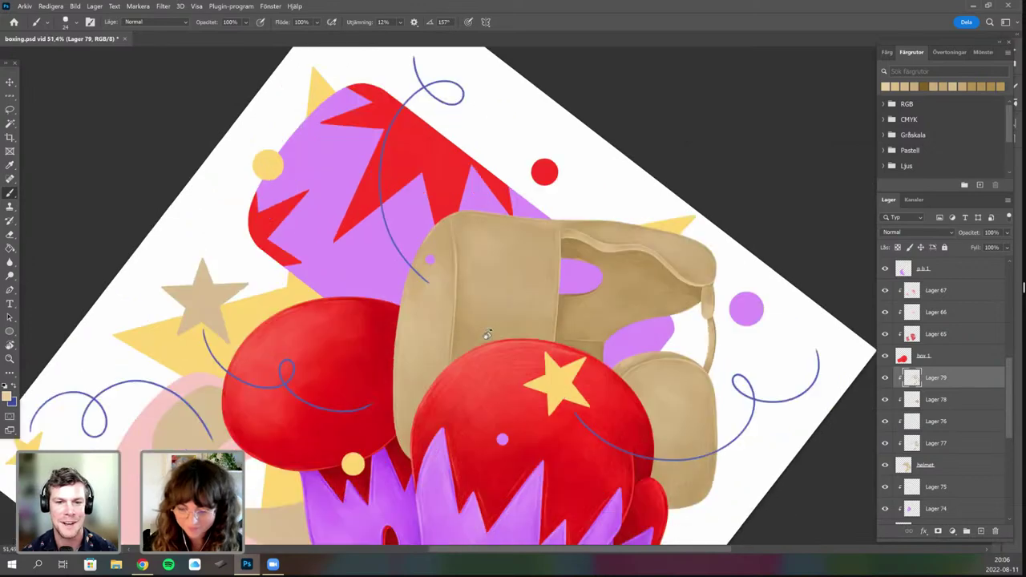
drag(458, 462, 457, 386)
key(r)
drag(659, 217, 656, 415)
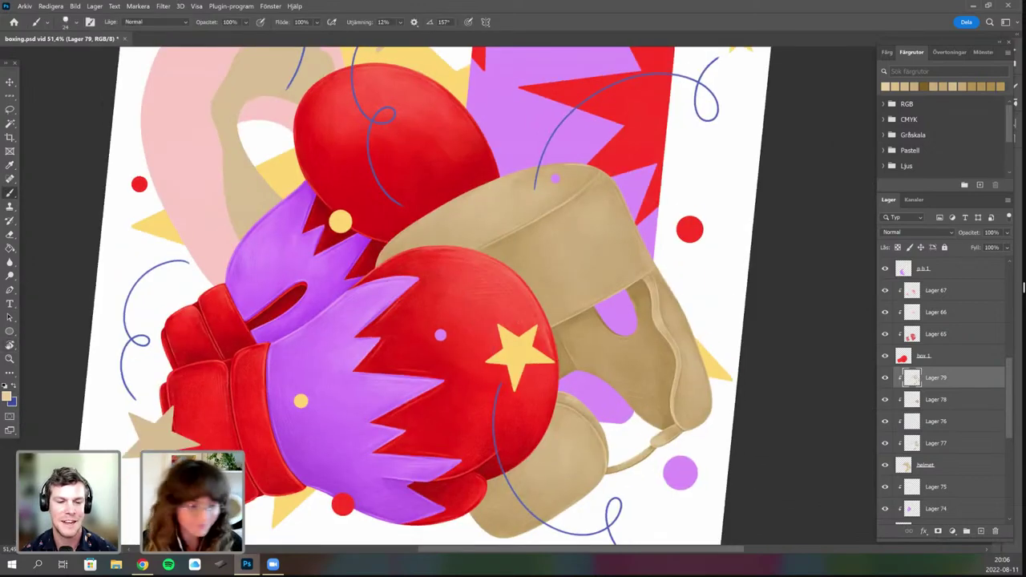
drag(512, 468, 507, 431)
key(r)
mouse_move(517, 470)
mouse_down()
mouse_move(597, 395)
mouse_move(635, 410)
mouse_up()
key(b)
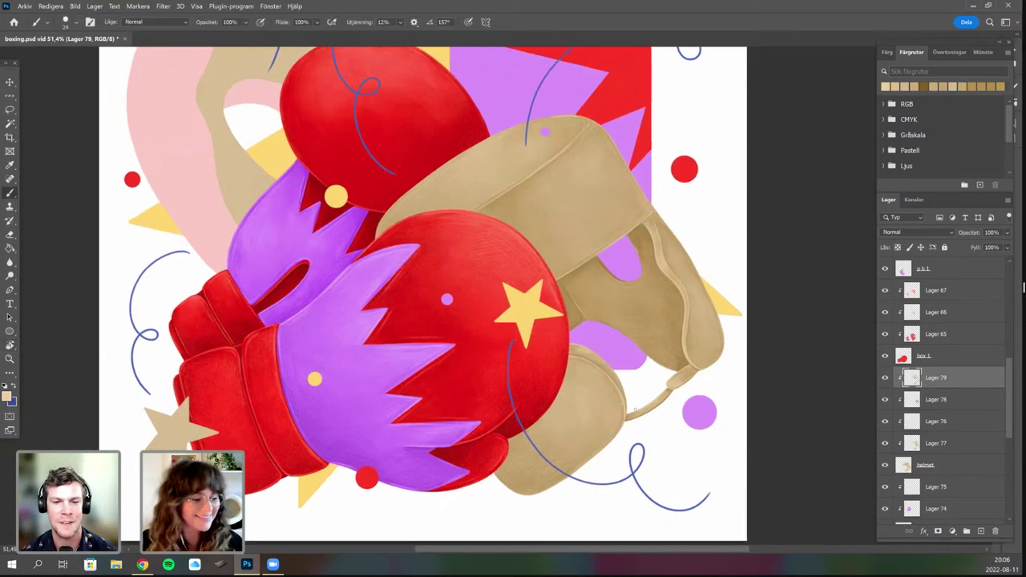
Merge the helmet shading layers Lager 79, Lager 78 and Lager 76 down into Lager 77.
key(Delete)
key(Delete)
key(Delete)
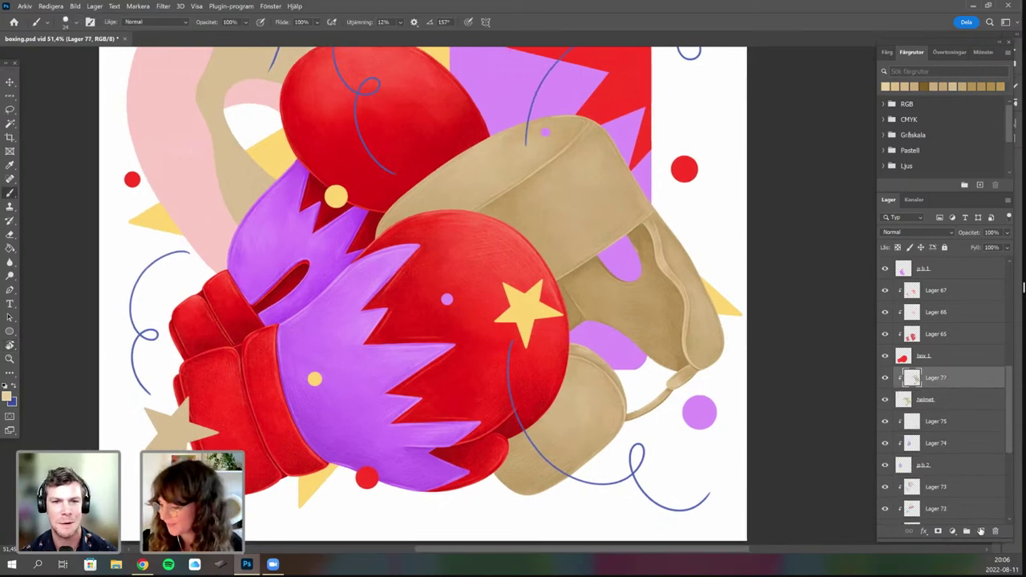
Add a new layer above Lager 77 and make it a clipping mask on the helmet.
click(981, 531)
right_click(935, 383)
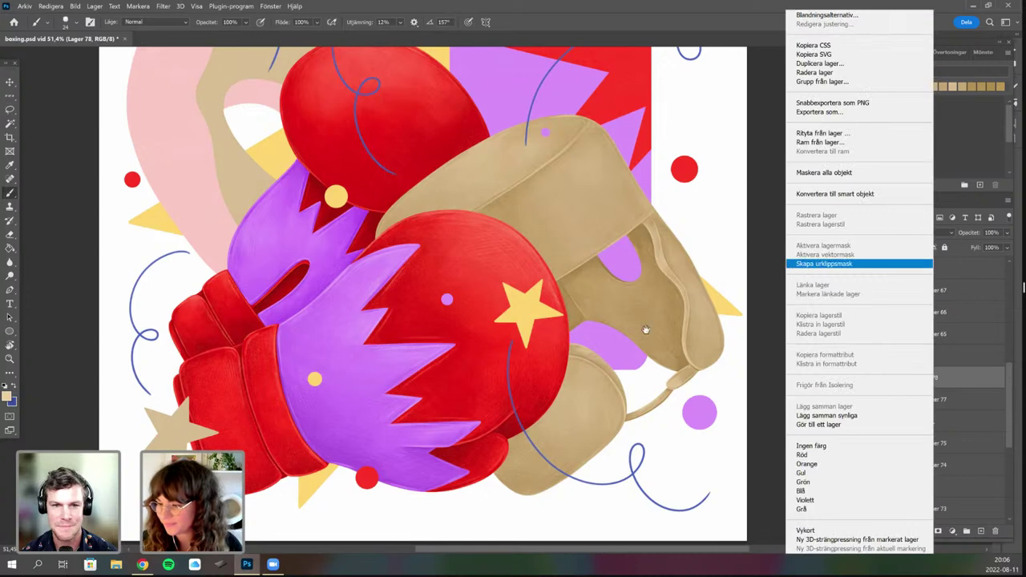
click(824, 264)
Examine the helmet's panels, side flaps and chin strap up close and from different canvas angles.
drag(607, 429, 529, 489)
key(r)
drag(568, 438, 513, 442)
key(b)
scroll(492, 362, up, 2)
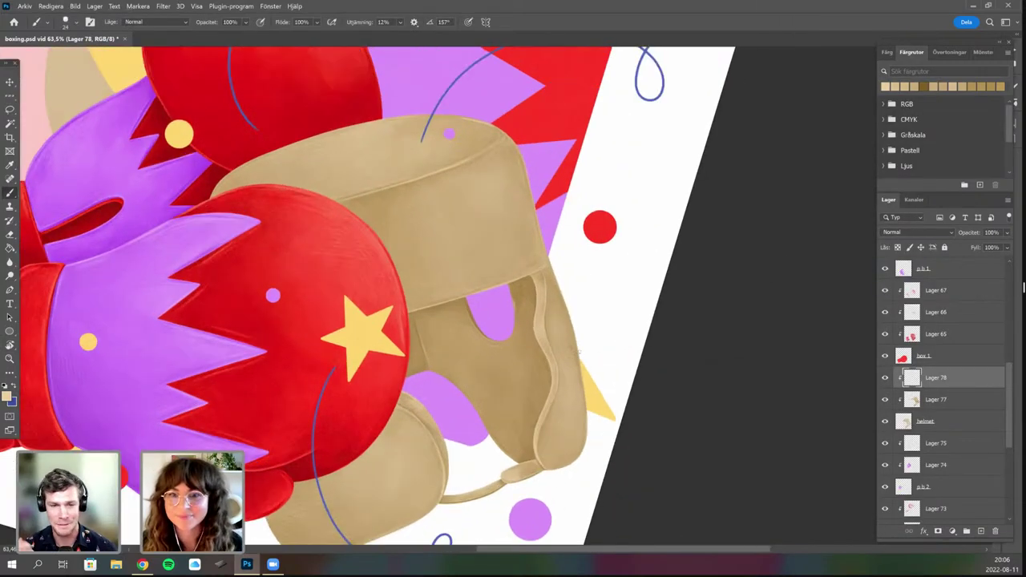
drag(492, 361, 506, 344)
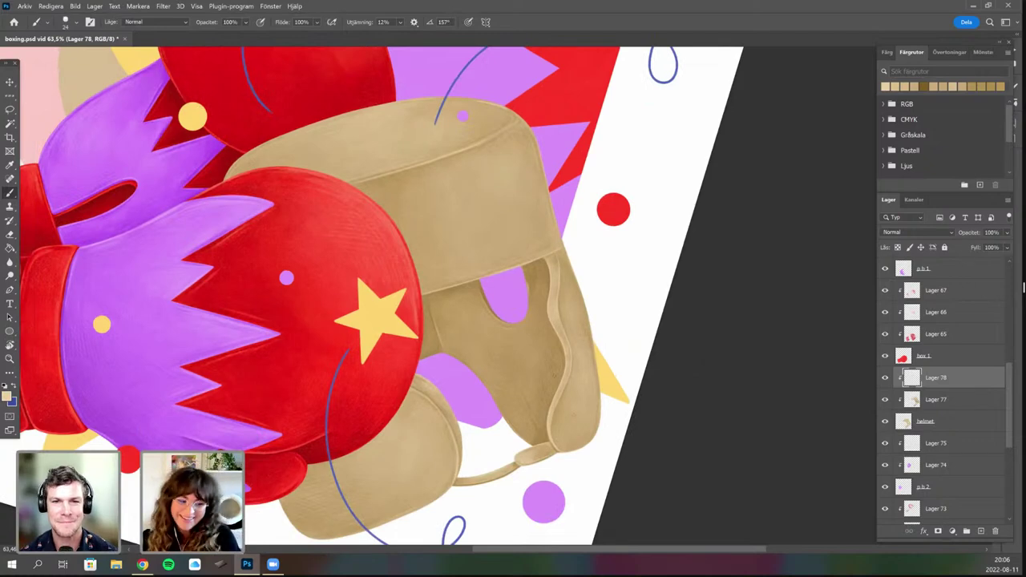
drag(479, 420, 516, 427)
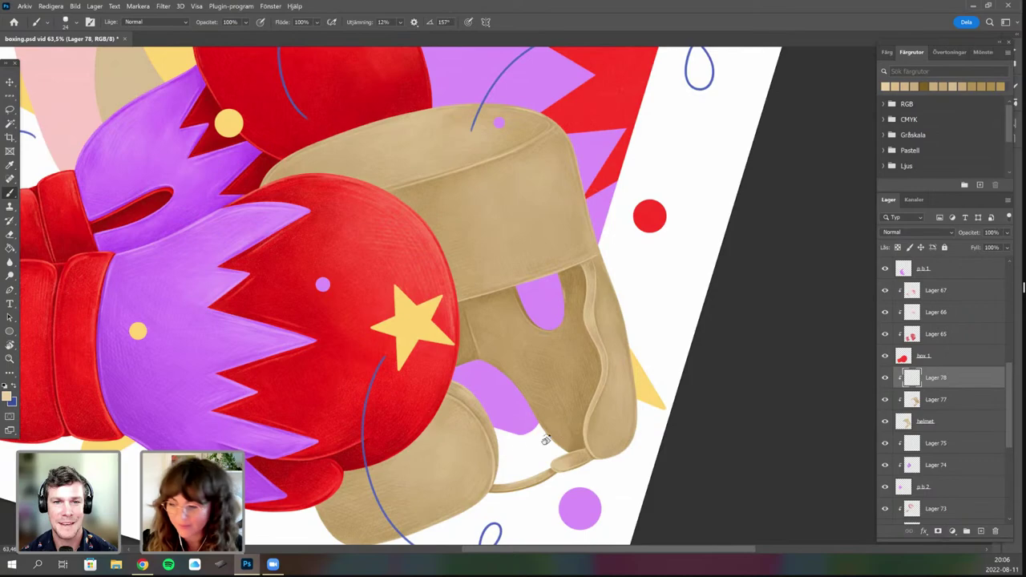
scroll(546, 439, up, 1)
scroll(521, 439, up, 1)
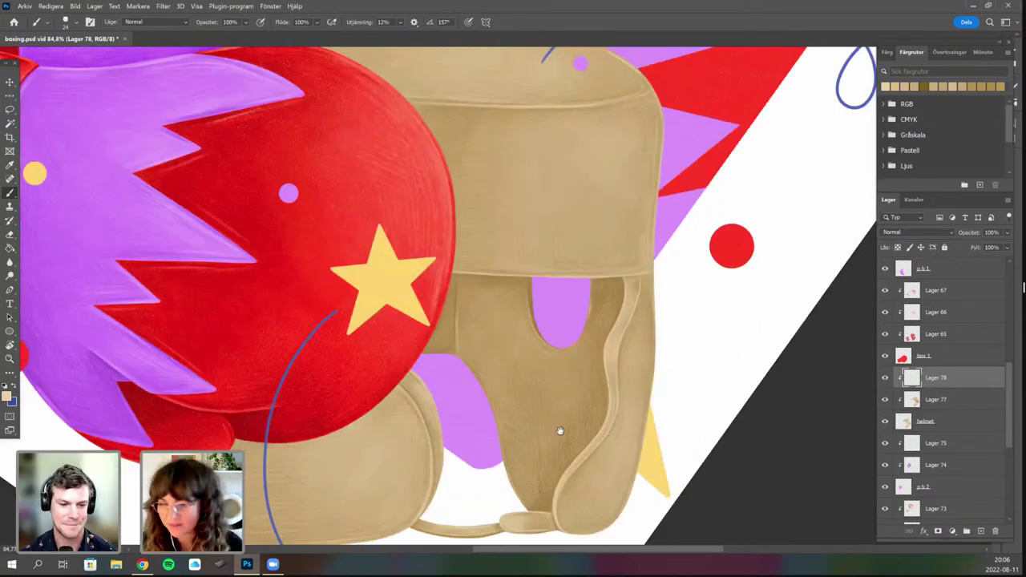
mouse_move(564, 420)
mouse_down()
mouse_move(552, 444)
mouse_move(563, 446)
mouse_up()
scroll(563, 435, down, 1)
key(r)
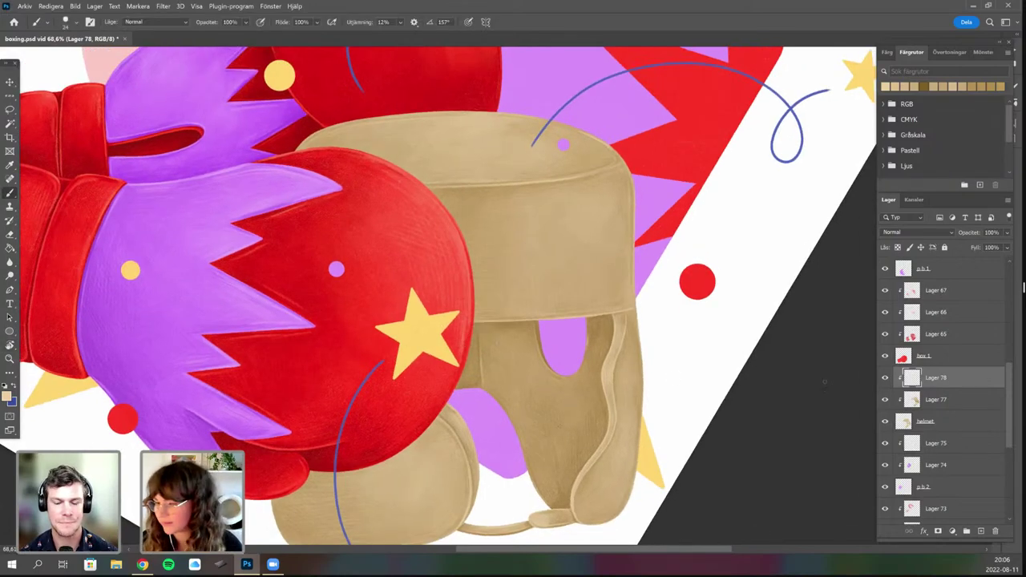
drag(825, 383, 805, 368)
alt+scroll(570, 403, down, 5)
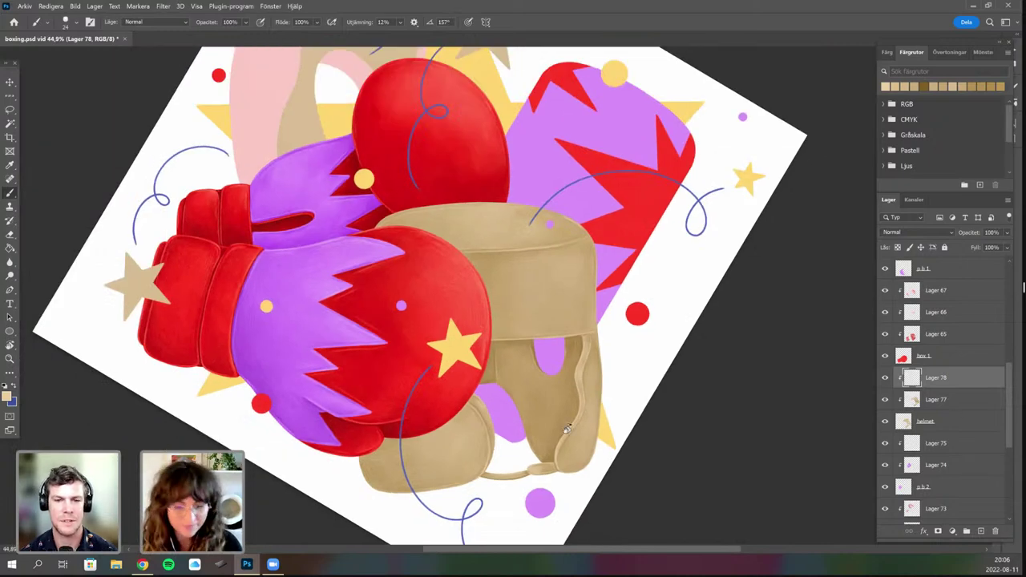
key(r)
mouse_move(565, 429)
mouse_down()
mouse_move(601, 438)
mouse_move(619, 423)
mouse_move(657, 337)
mouse_up()
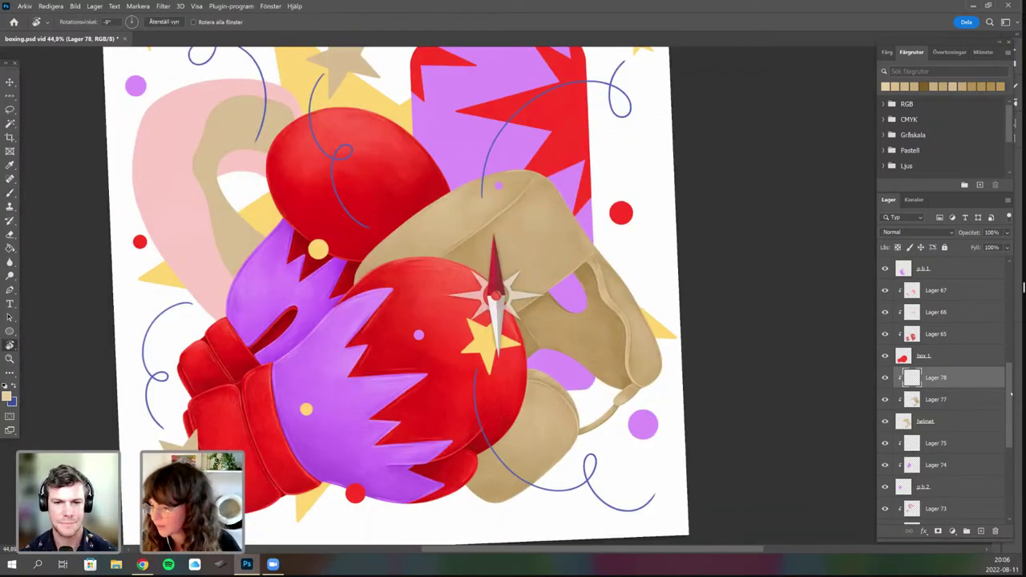
Identify the front boxing glove's layers, group everything from box 1 up to Lager 69, and name the group "box".
drag(1011, 393, 963, 321)
scroll(962, 321, up, 2)
drag(1009, 384, 1008, 386)
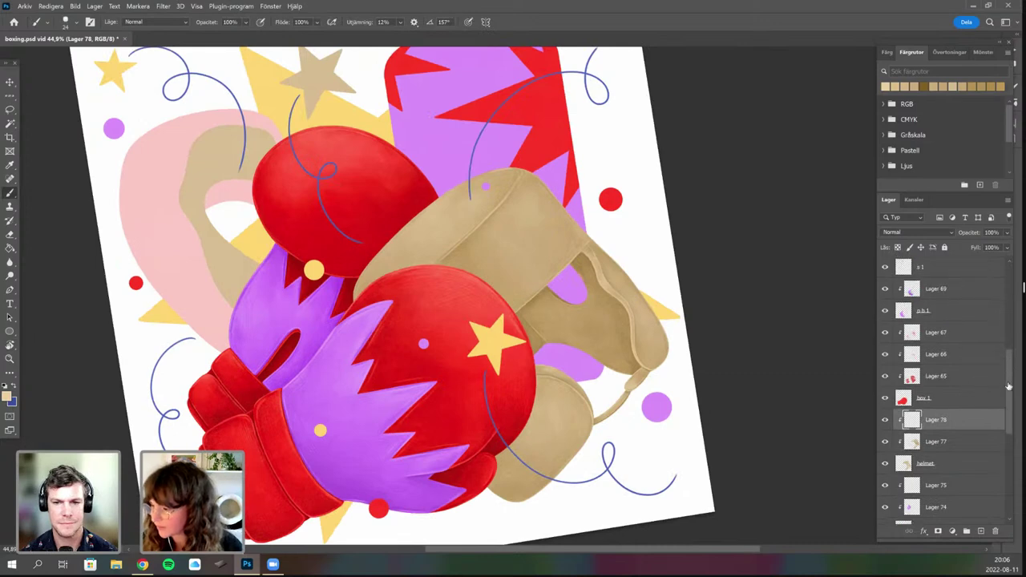
click(903, 399)
click(886, 398)
click(886, 398)
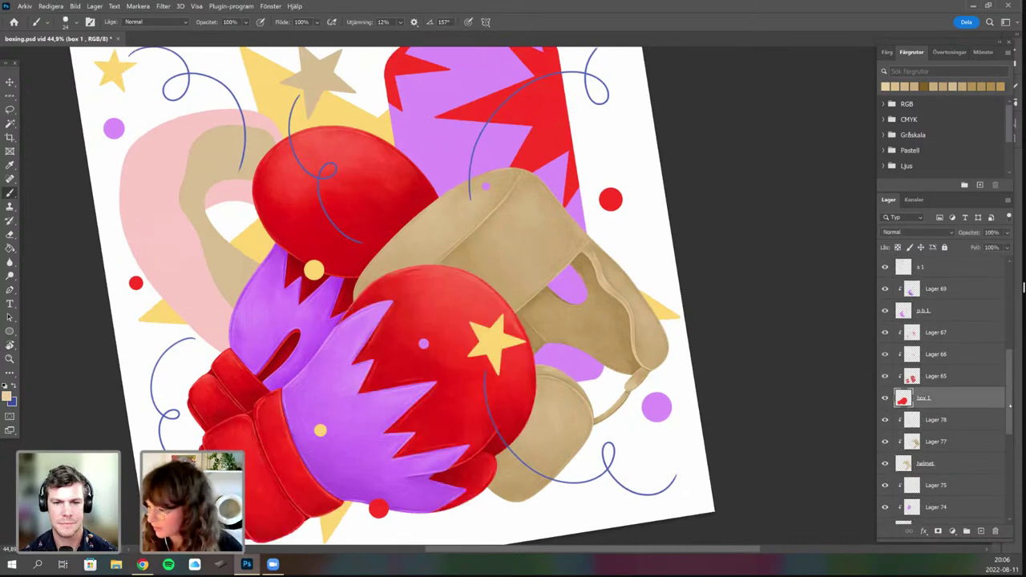
scroll(954, 333, up, 2)
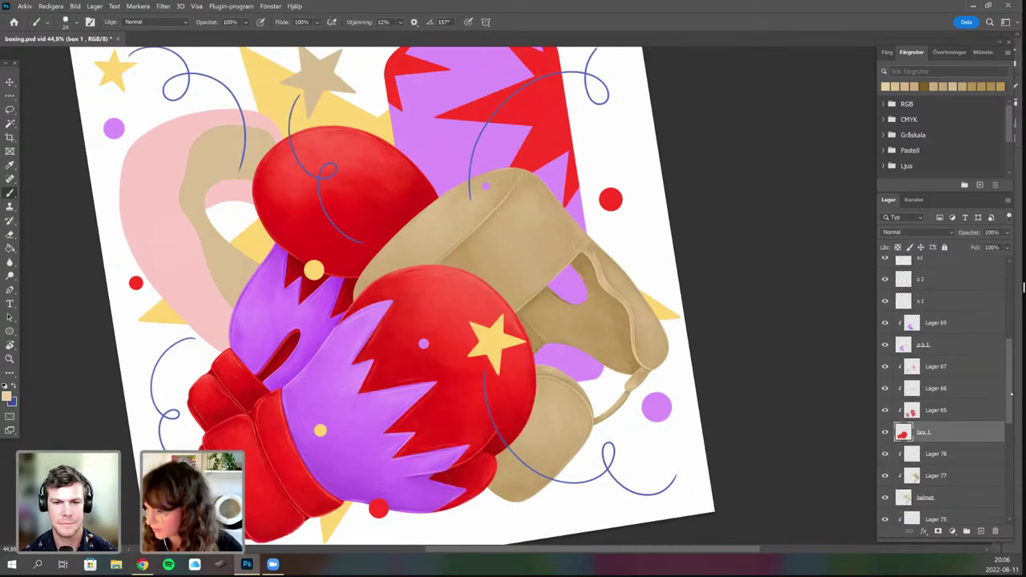
shift+click(955, 329)
key(ctrl+g)
double_click(926, 323)
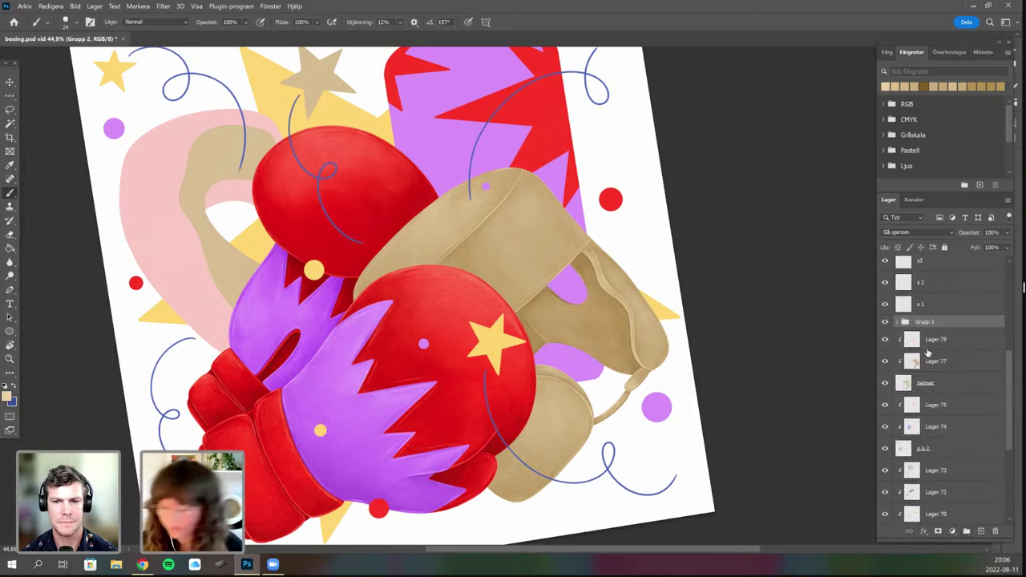
text(box)
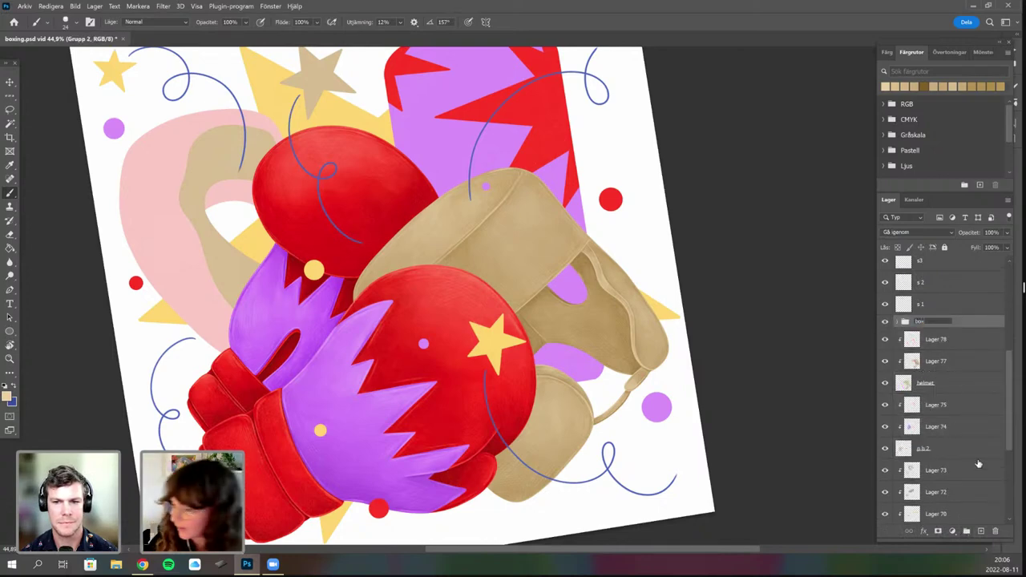
Add a new layer clipped to the box group and set its blend mode to Multiplicera.
click(980, 531)
right_click(934, 326)
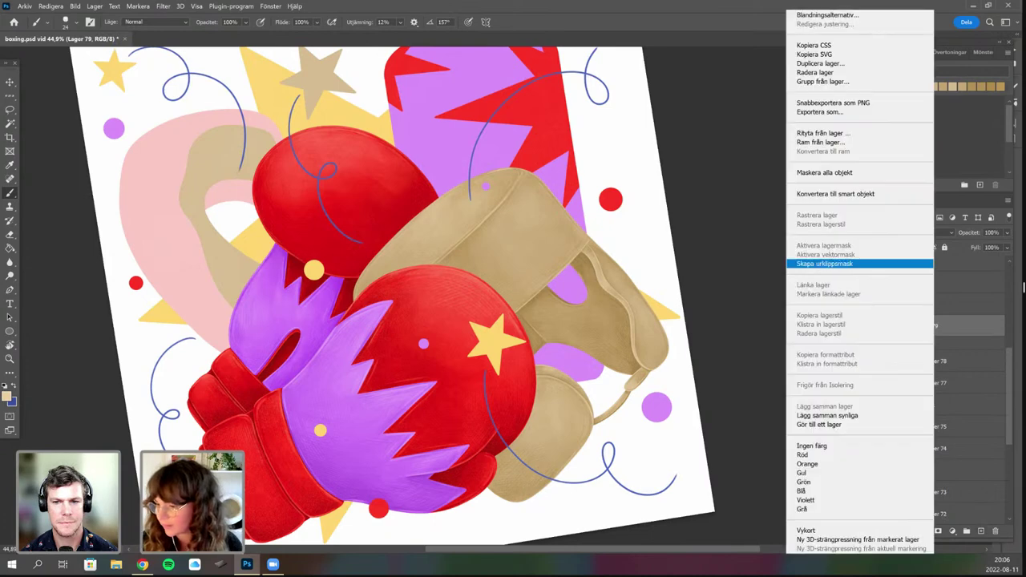
click(858, 263)
drag(620, 381, 626, 357)
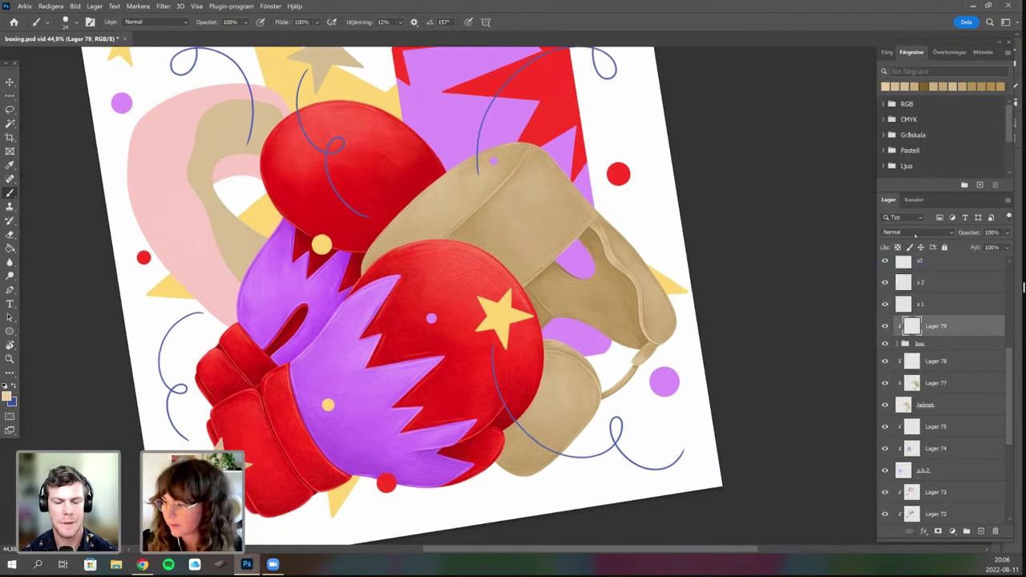
click(918, 232)
click(914, 273)
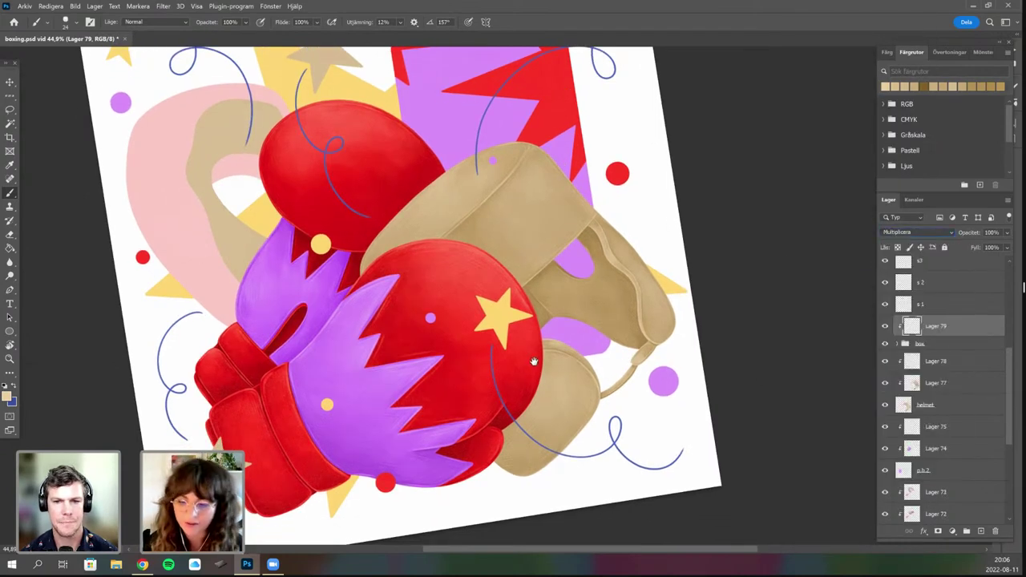
Sample the glove's purple as the foreground colour and lighten it to pale lilac #ecd5f9.
drag(514, 384, 579, 230)
scroll(533, 354, up, 1)
scroll(531, 353, up, 2)
click(7, 396)
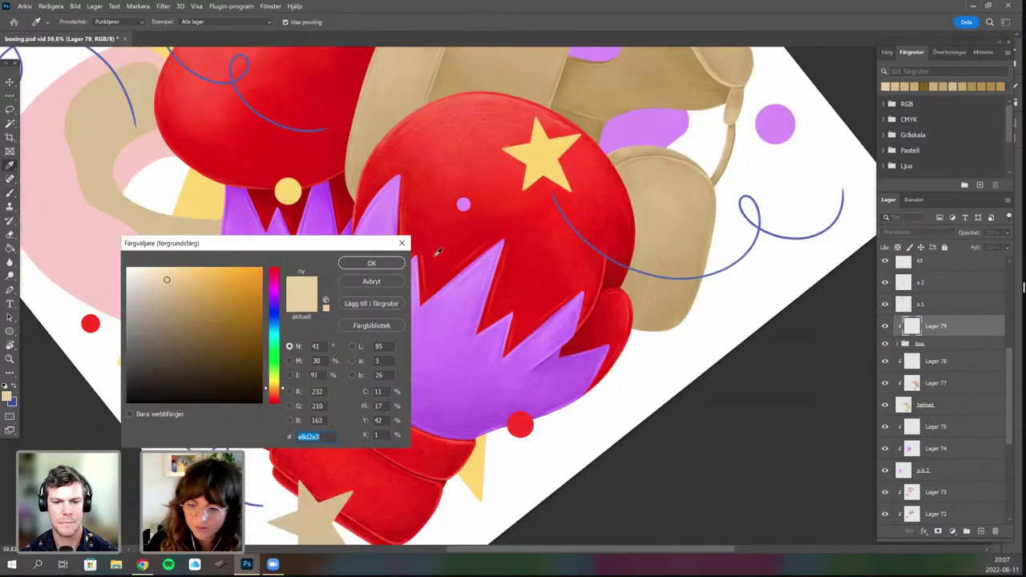
click(457, 295)
click(145, 267)
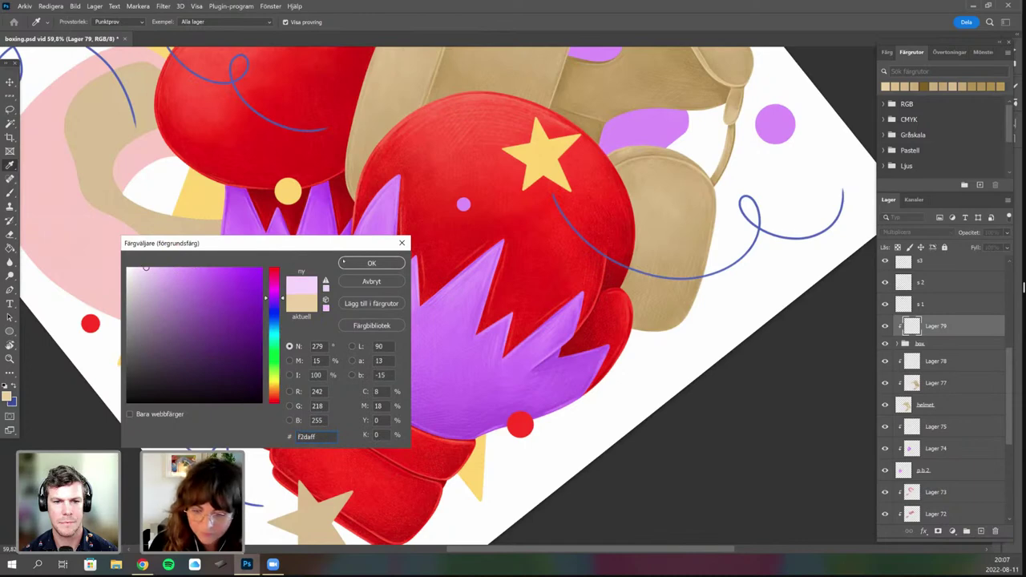
drag(157, 268, 147, 272)
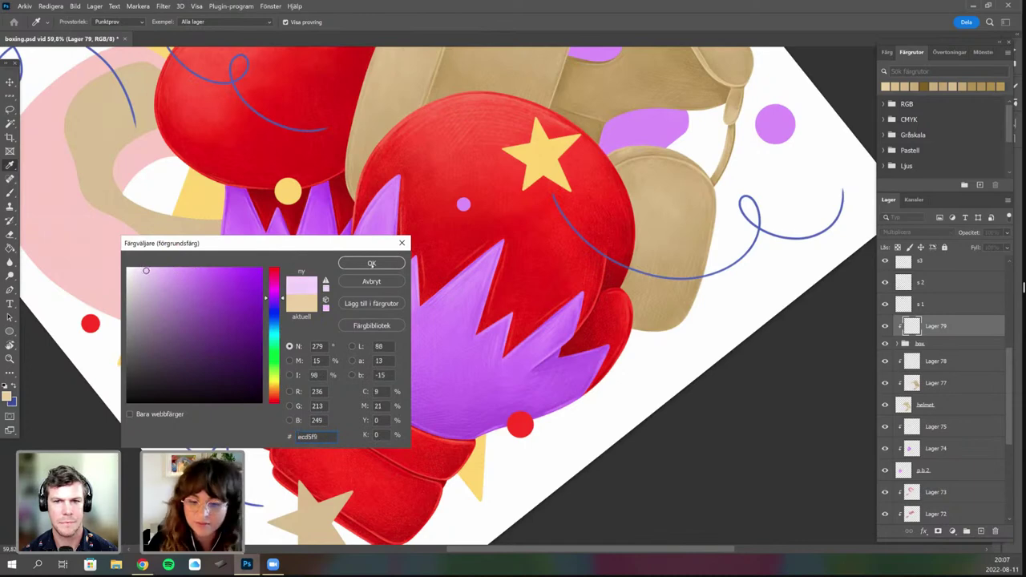
click(371, 264)
Choose the bigsquare ktw 2090 brush from the Brushes 2022 presets with a size of 50 px.
drag(484, 325, 493, 291)
right_click(613, 290)
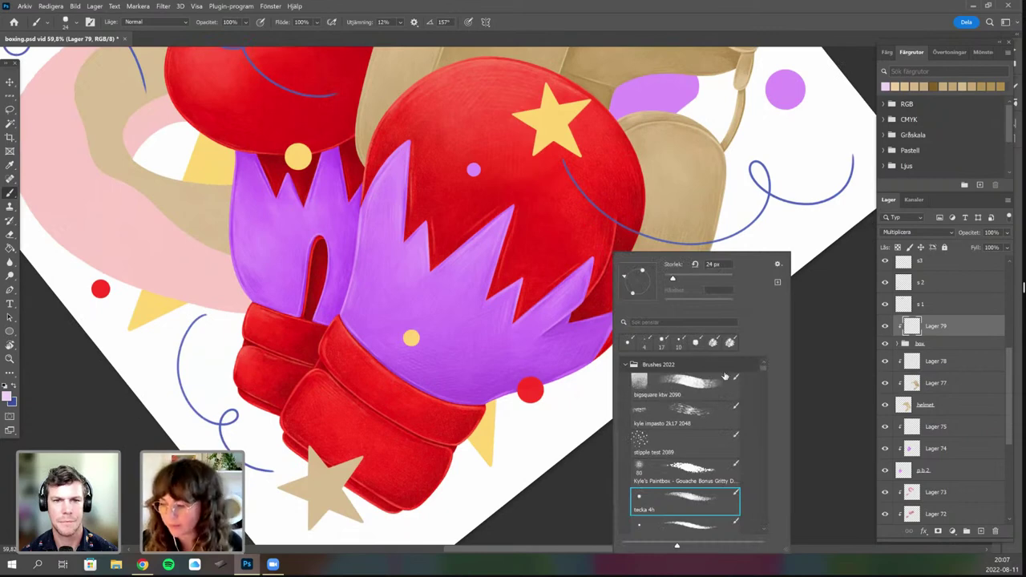
click(695, 383)
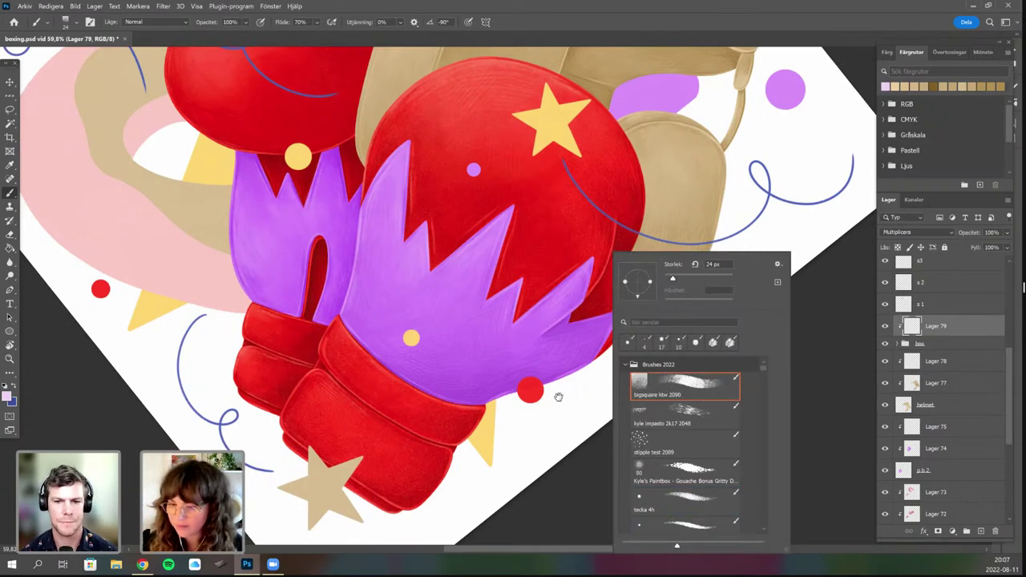
click(487, 408)
drag(581, 391, 530, 393)
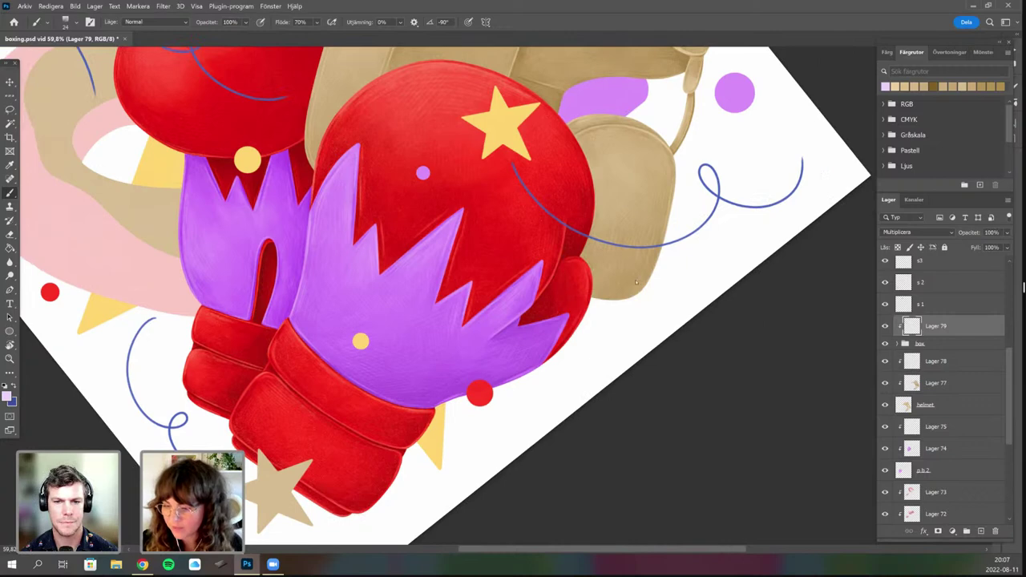
scroll(558, 278, up, 1)
right_click(566, 255)
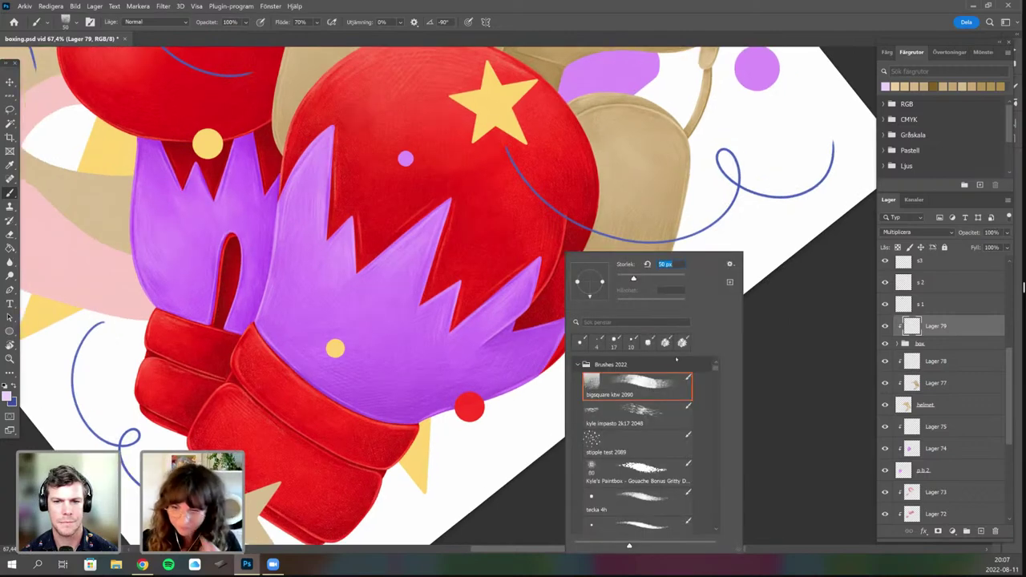
key(BackSpace)
key(Return)
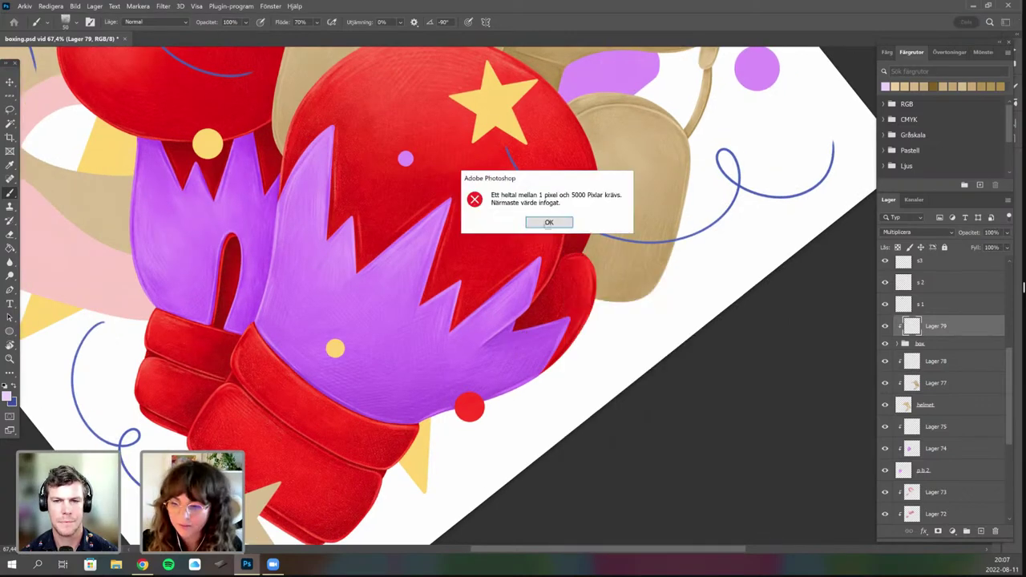
click(547, 223)
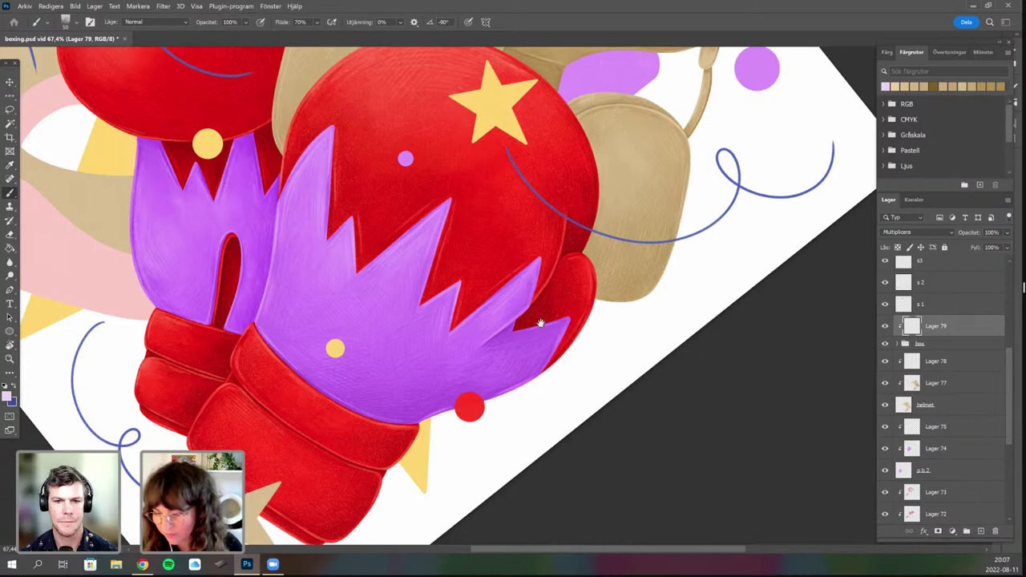
Choose the Kyle's Drawing Box - HB Pencil Pro 15px brush and set its size to 32 px.
drag(576, 245, 542, 278)
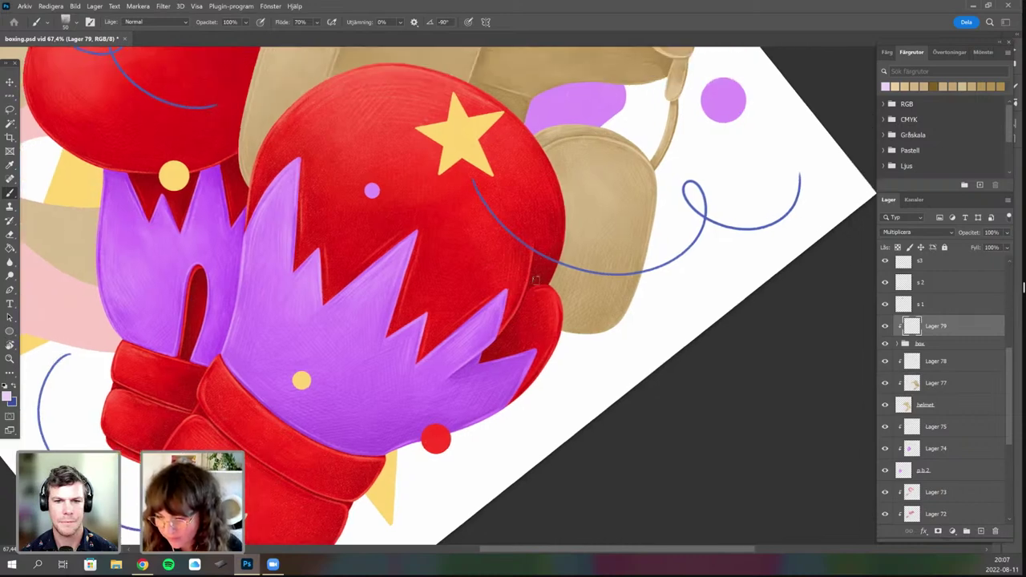
scroll(560, 243, up, 3)
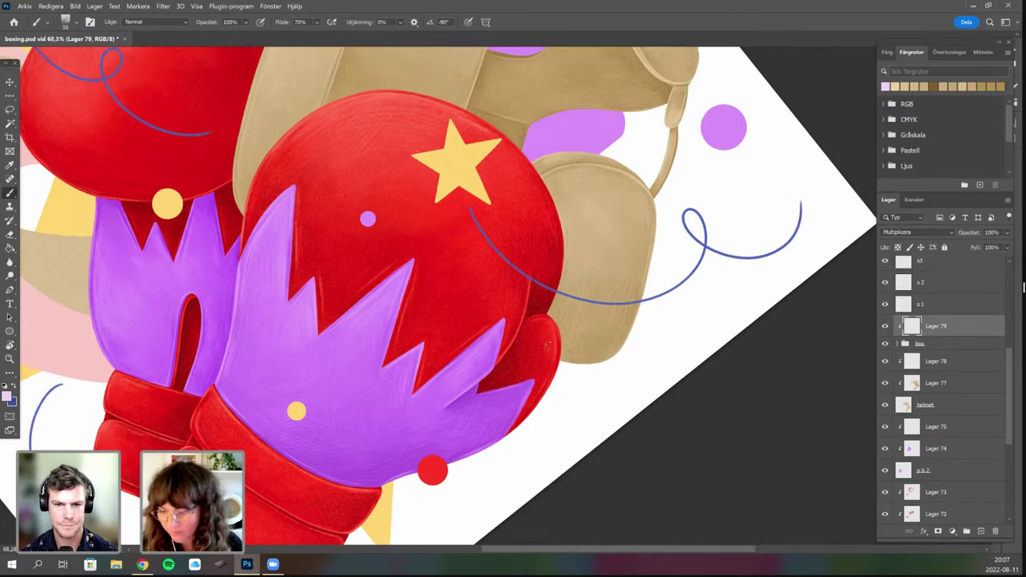
scroll(561, 379, down, 1)
right_click(562, 377)
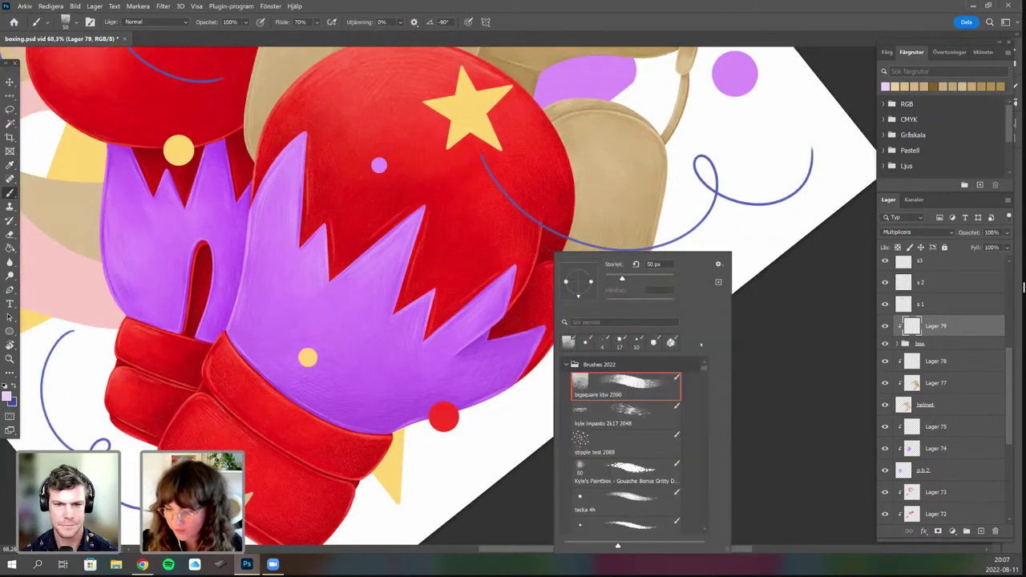
scroll(625, 445, down, 5)
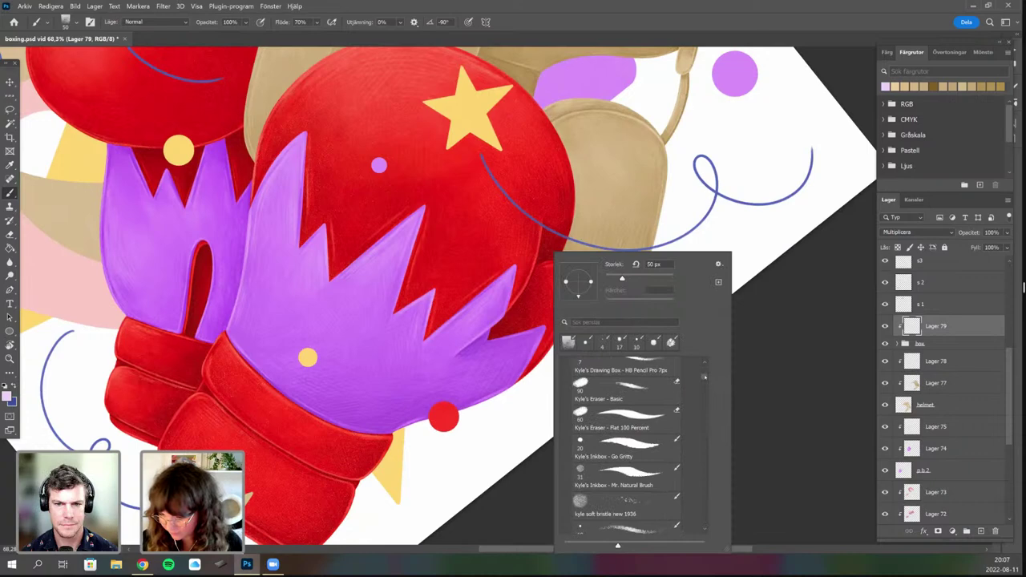
scroll(625, 445, down, 2)
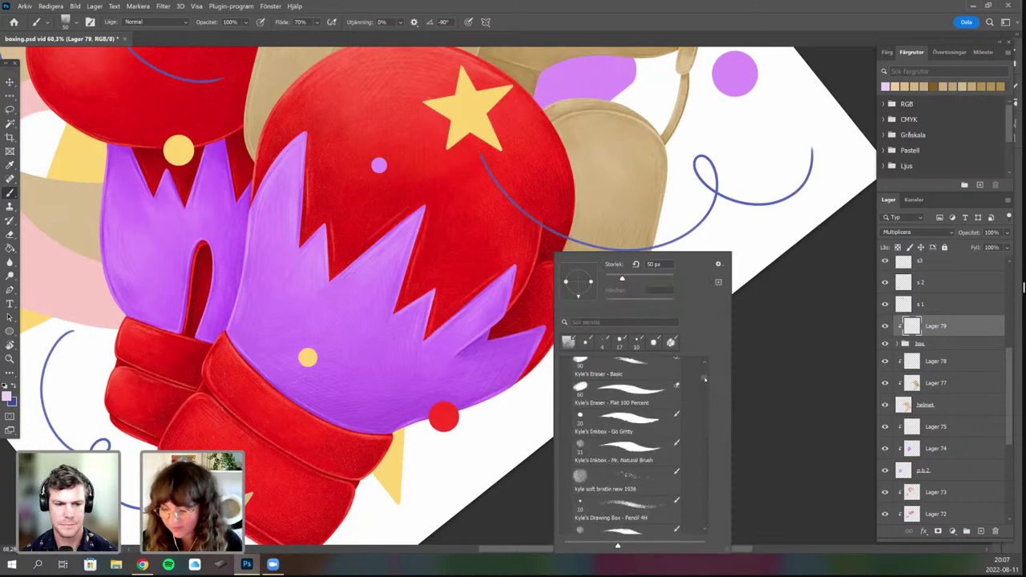
drag(704, 382, 705, 387)
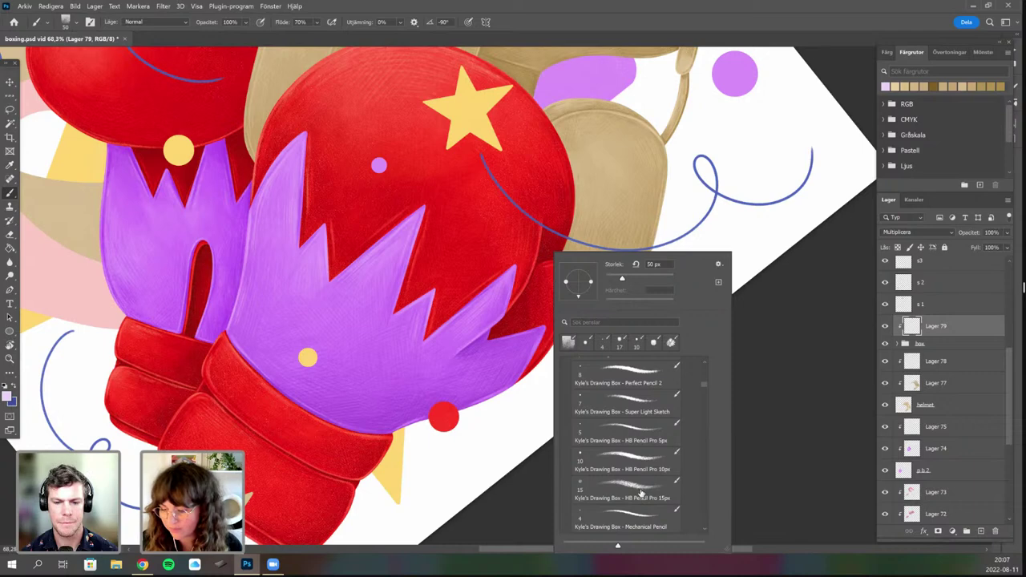
click(648, 489)
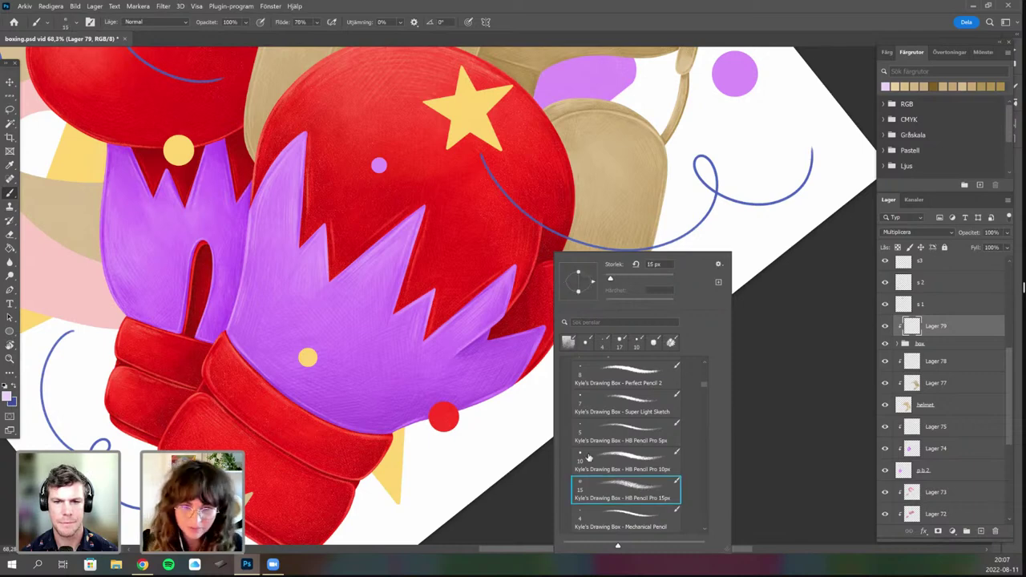
click(618, 278)
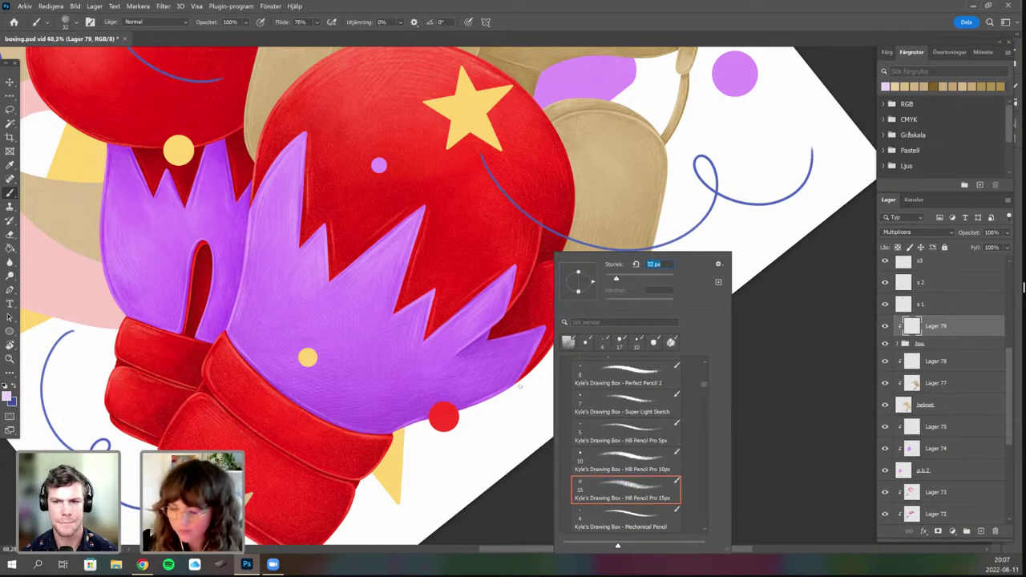
key(Return)
Darken the pale lilac foreground colour slightly and brush shading along the front glove's edge beside the thumb.
drag(460, 401, 433, 420)
scroll(433, 420, up, 1)
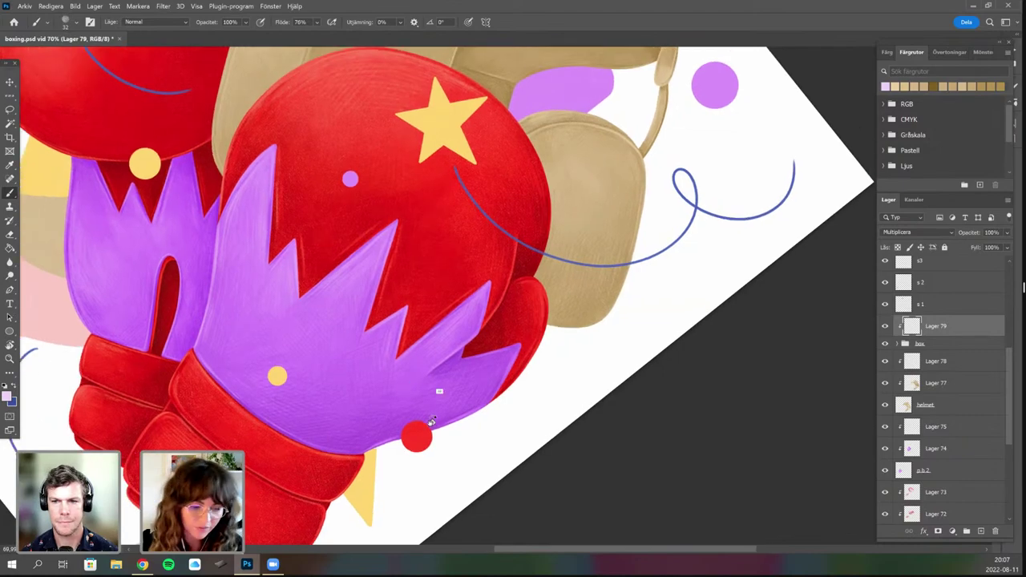
scroll(513, 398, up, 1)
key(r)
drag(445, 376, 366, 406)
key(r)
drag(207, 280, 210, 246)
key(n)
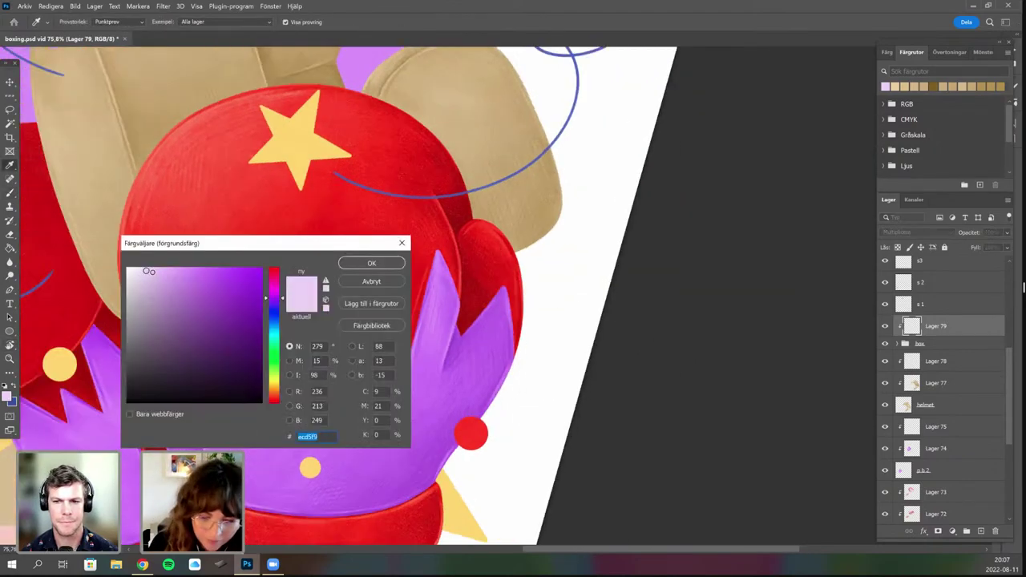
click(152, 272)
click(371, 263)
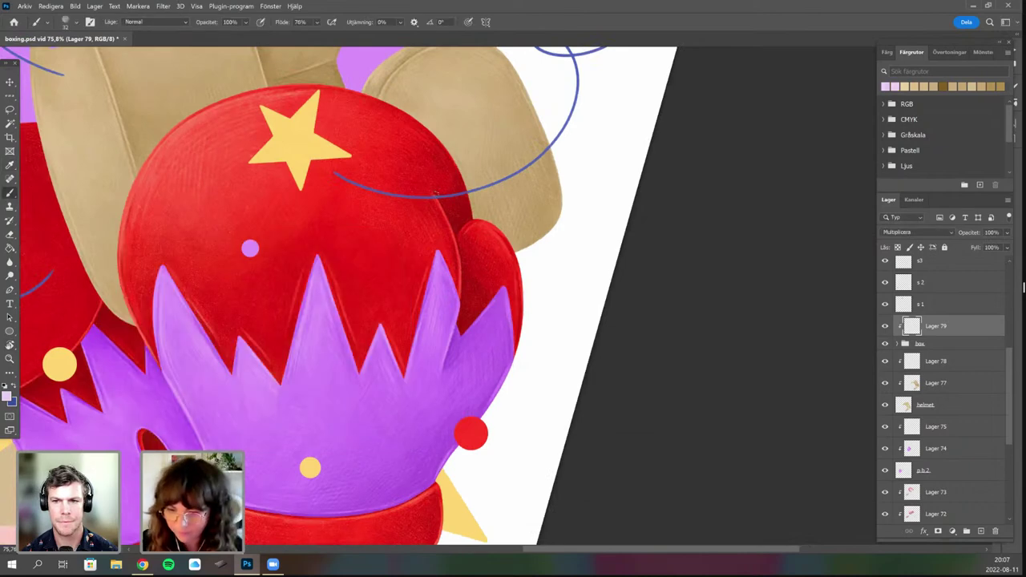
drag(449, 216, 454, 235)
scroll(449, 228, up, 3)
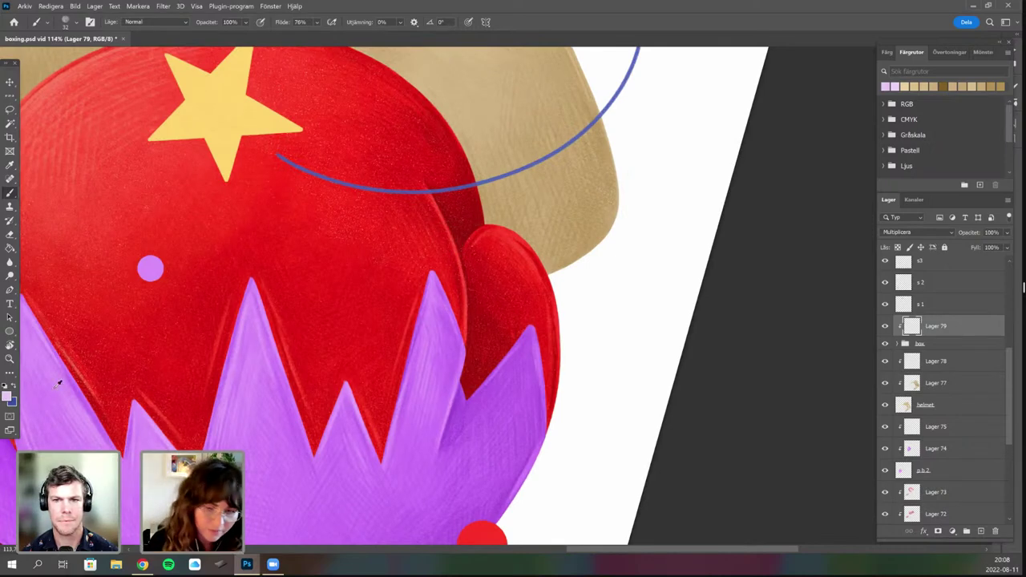
Set the foreground colour to the darker lilac #d7b5ea.
drag(216, 289, 177, 297)
key(n)
click(158, 279)
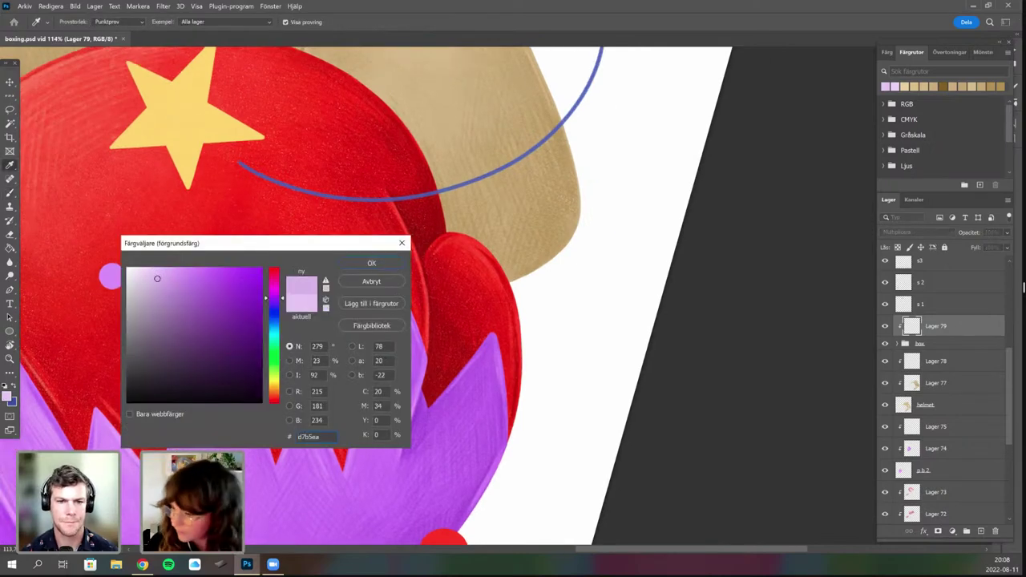
click(372, 263)
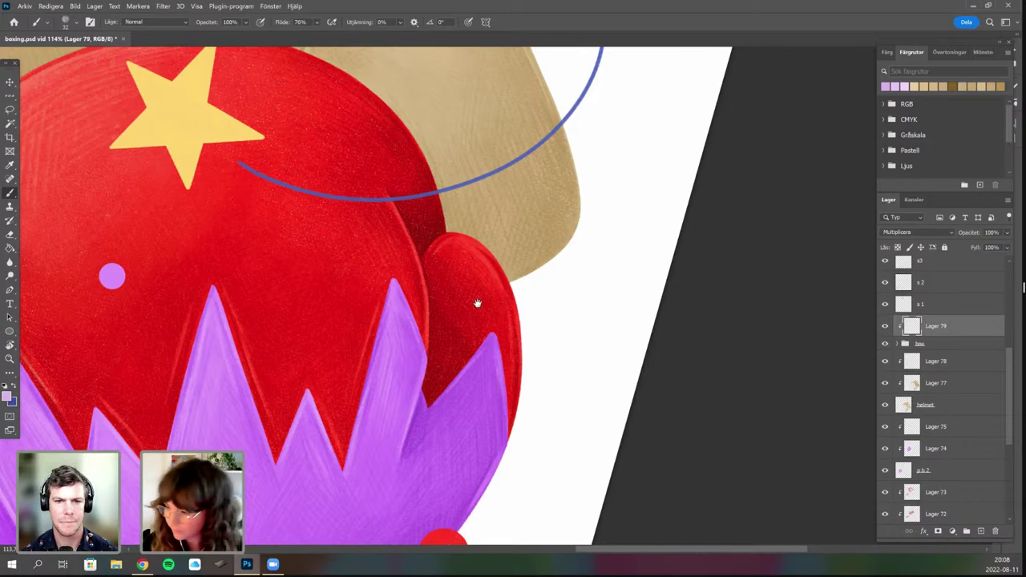
Hide the box group and show it again to check which artwork it covers.
scroll(476, 305, down, 1)
key(ctrl+minus)
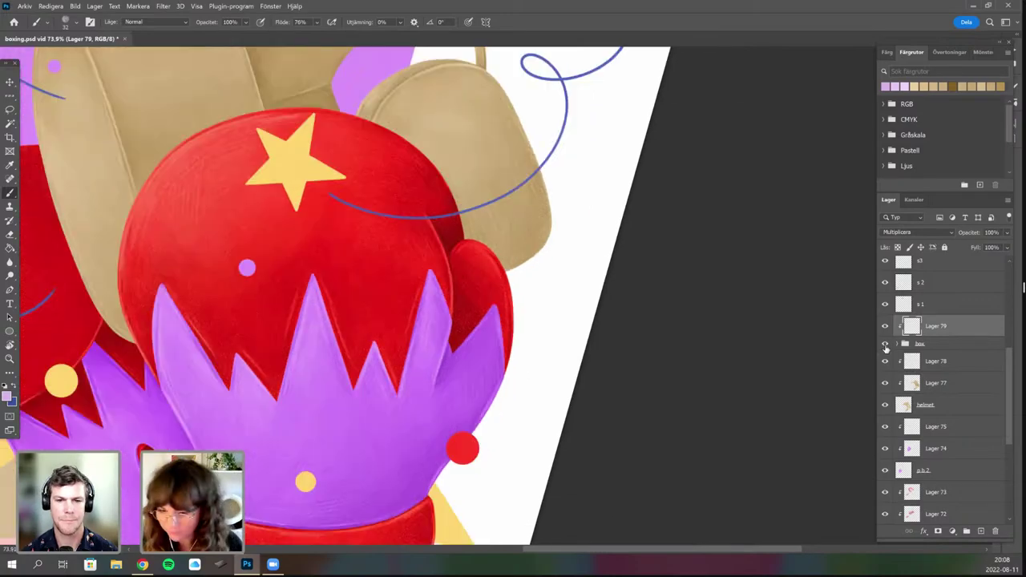
click(886, 344)
click(886, 344)
scroll(487, 219, down, 3)
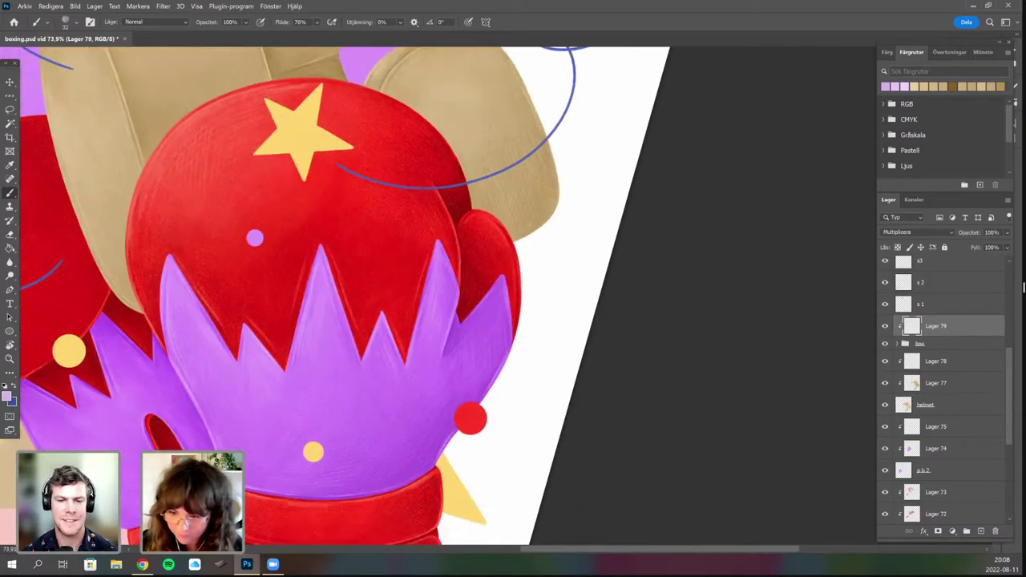
Increase the pencil brush size to 58 px and shade the crease between the front glove and its thumb.
right_click(487, 220)
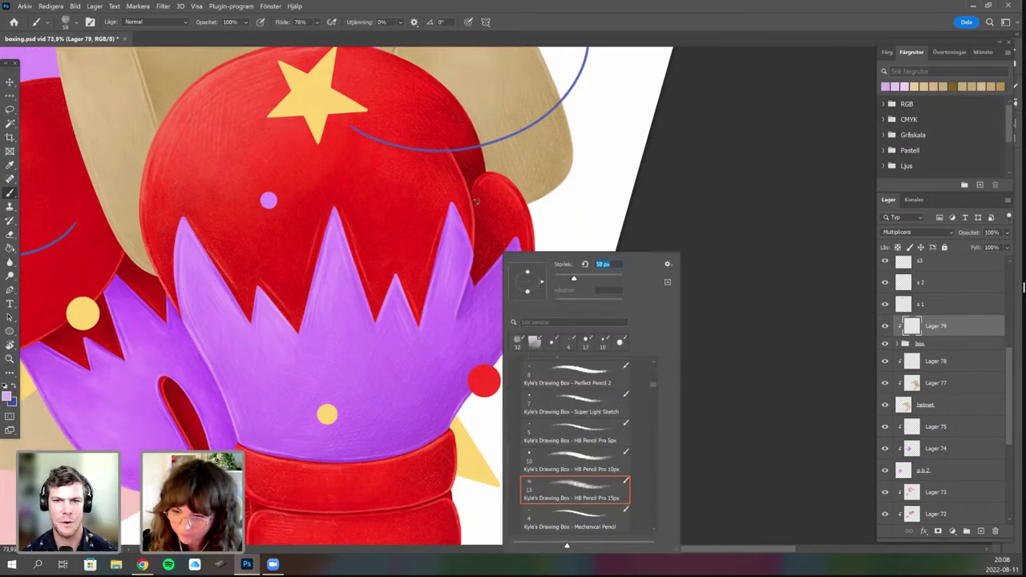
click(475, 201)
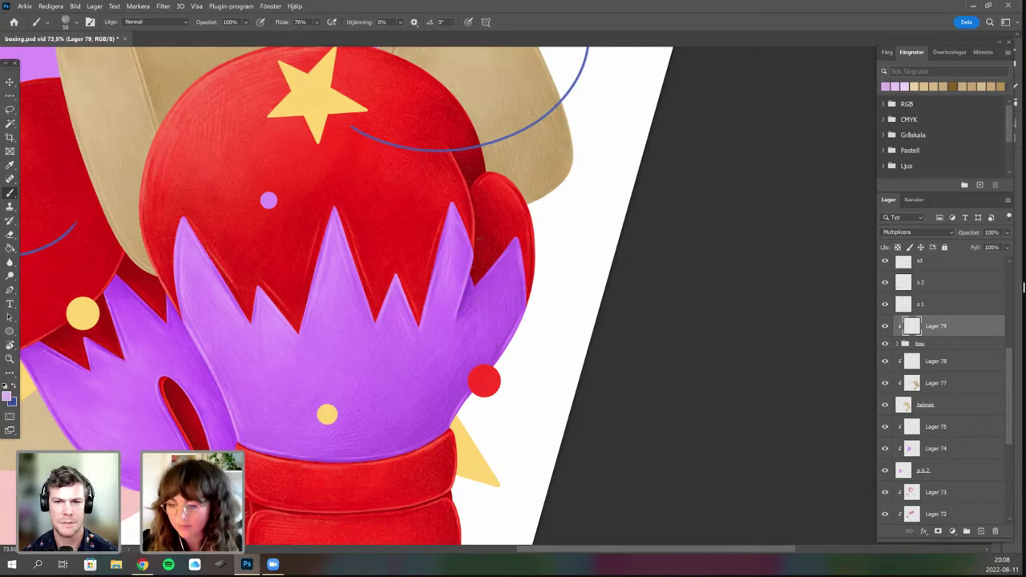
scroll(525, 304, down, 2)
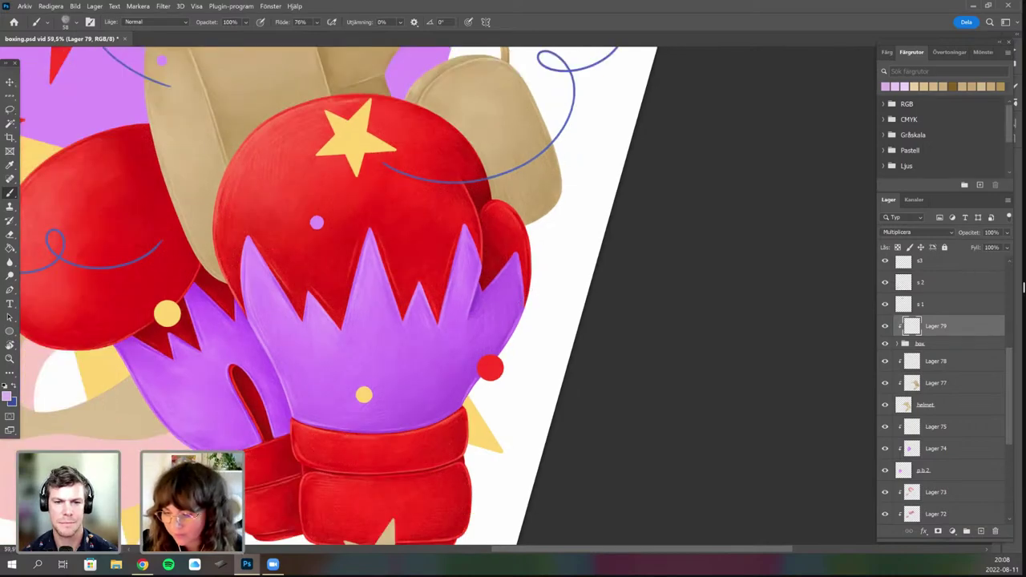
scroll(472, 365, down, 3)
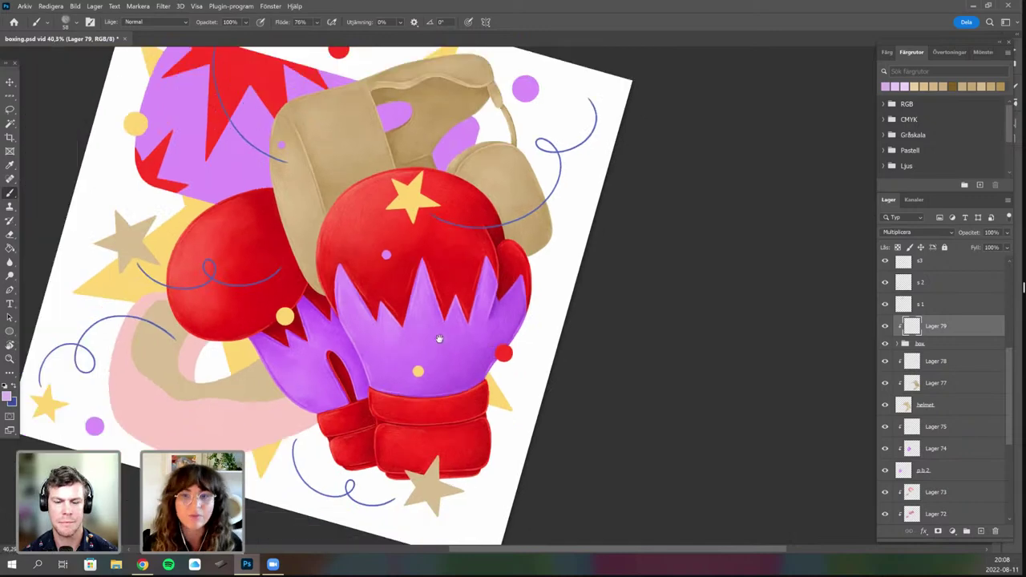
drag(439, 338, 473, 355)
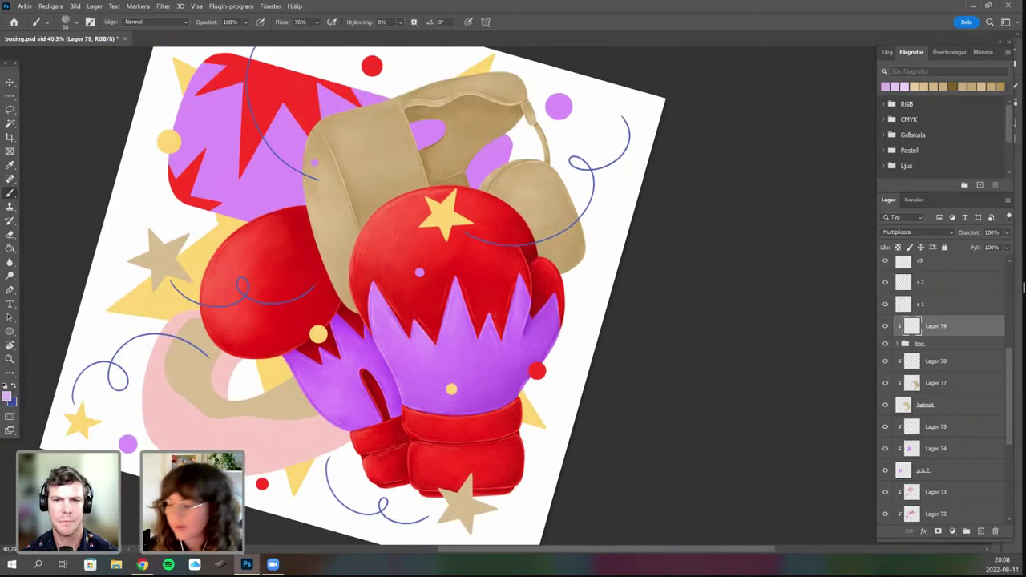
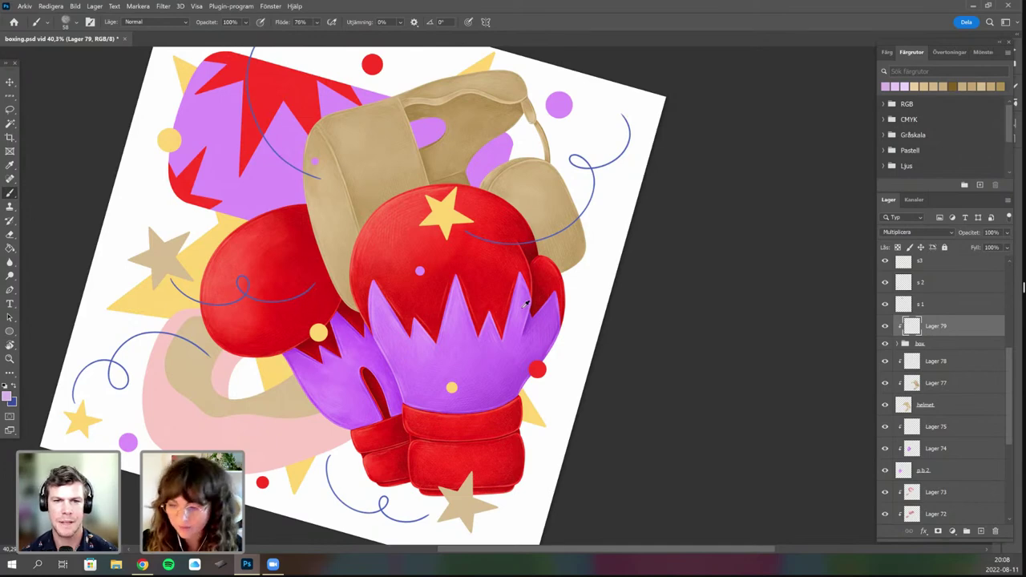
Increase the pencil brush size to 73 px and shade the outer side of the front glove's red cuff.
scroll(527, 305, up, 2)
scroll(522, 327, up, 3)
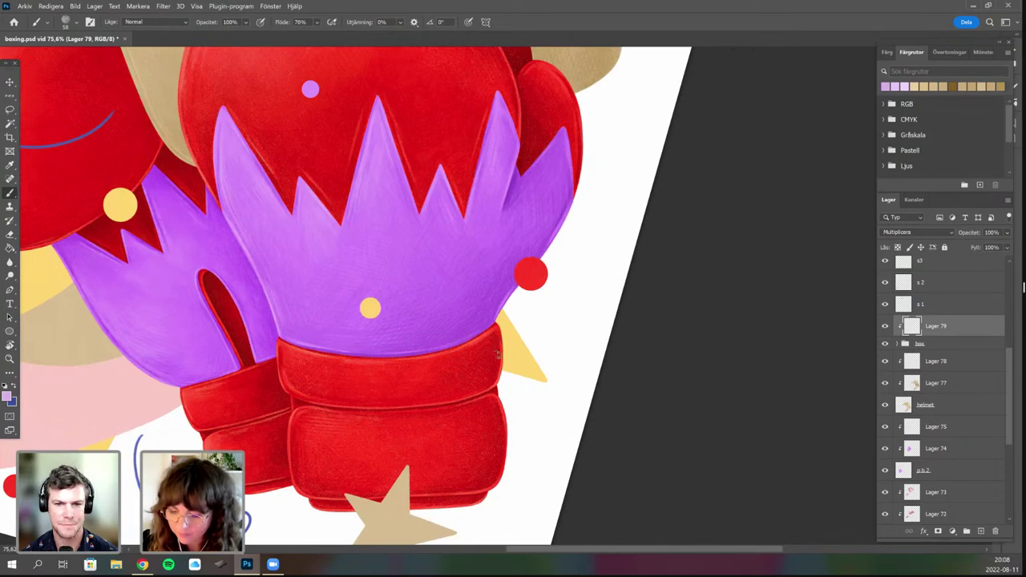
scroll(491, 343, up, 1)
right_click(487, 345)
key(])
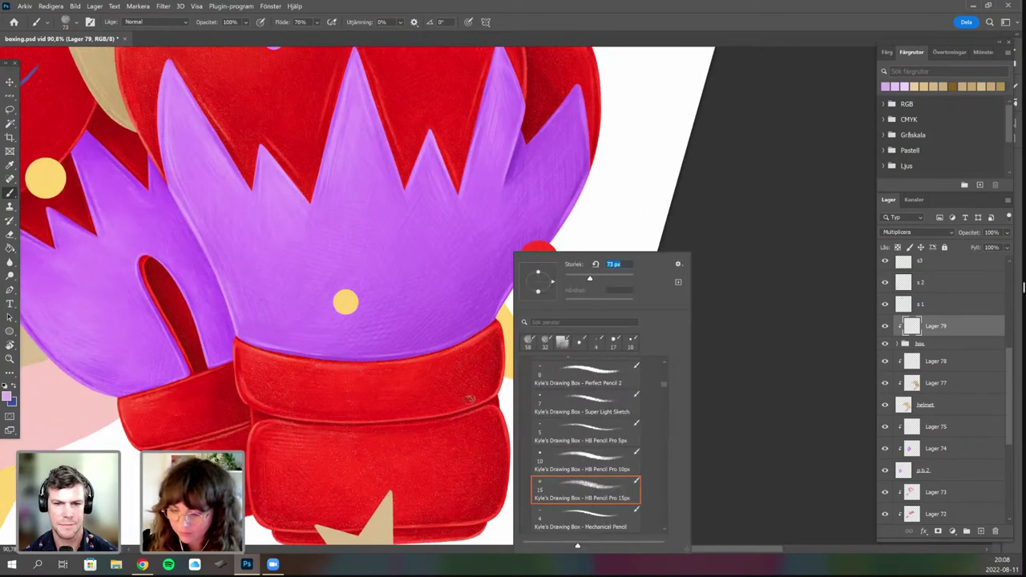
key(Return)
drag(469, 384, 514, 339)
drag(525, 148, 492, 196)
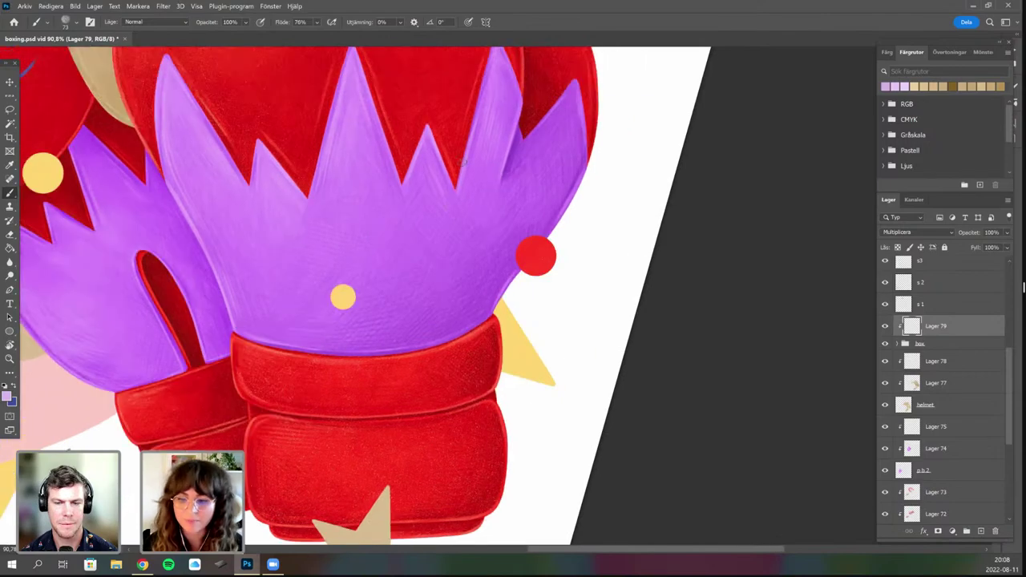
Examine the shading on the front glove's dome, thumb, purple panel and cuff against the rest of the illustration.
scroll(434, 280, down, 2)
drag(402, 261, 381, 320)
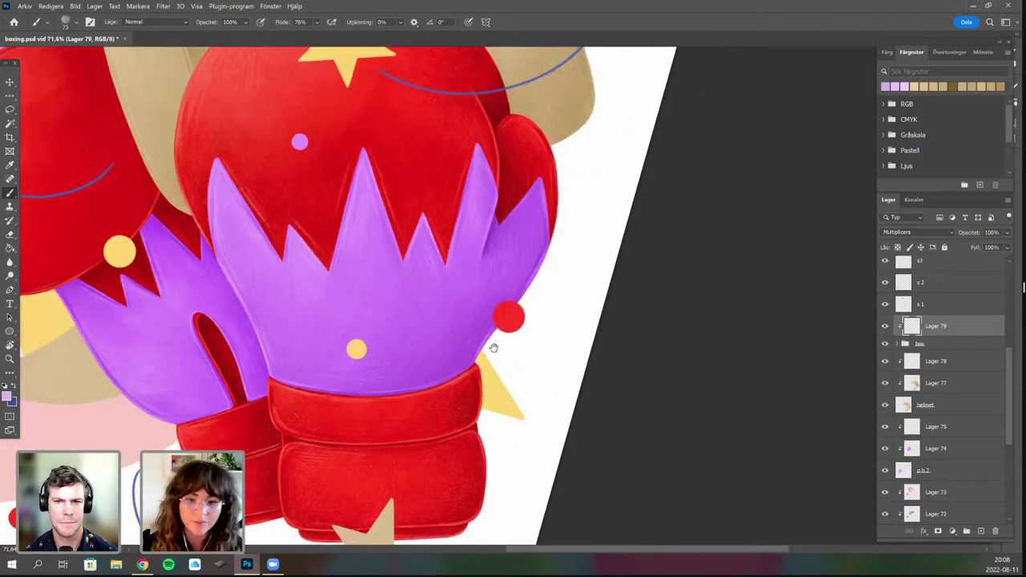
drag(477, 348, 593, 358)
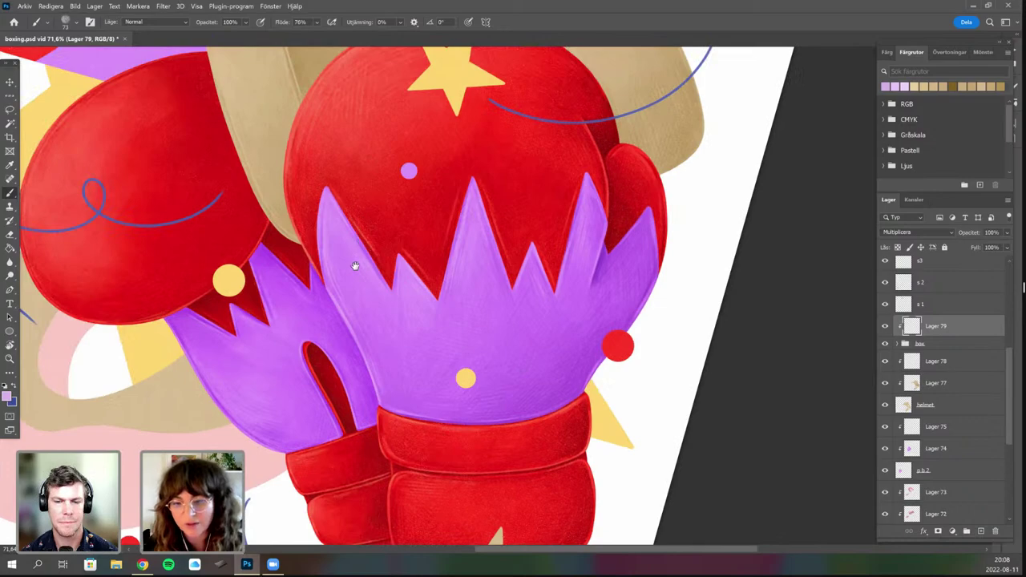
drag(355, 266, 368, 306)
drag(369, 228, 353, 296)
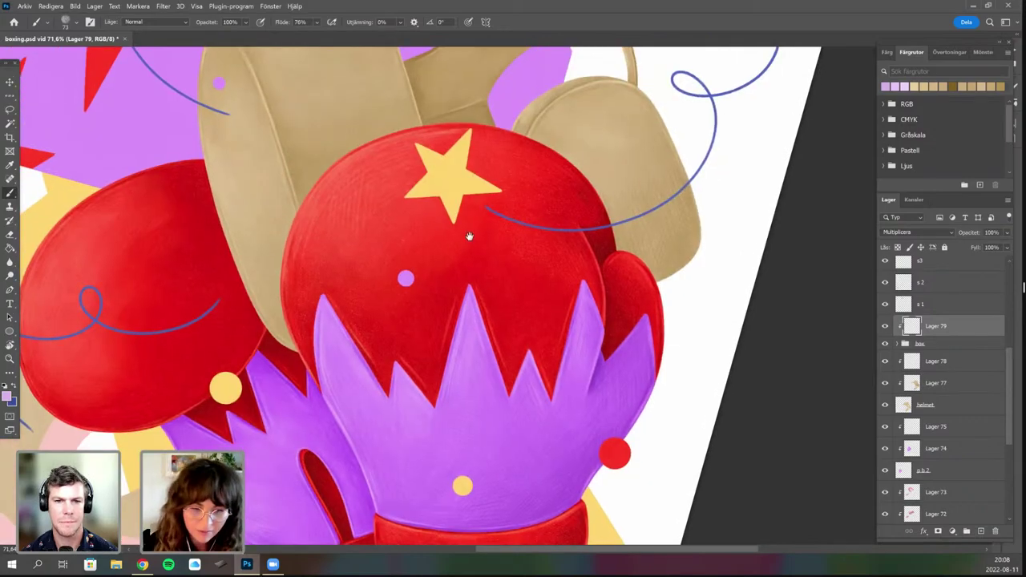
scroll(513, 425, down, 2)
scroll(479, 371, left, 3)
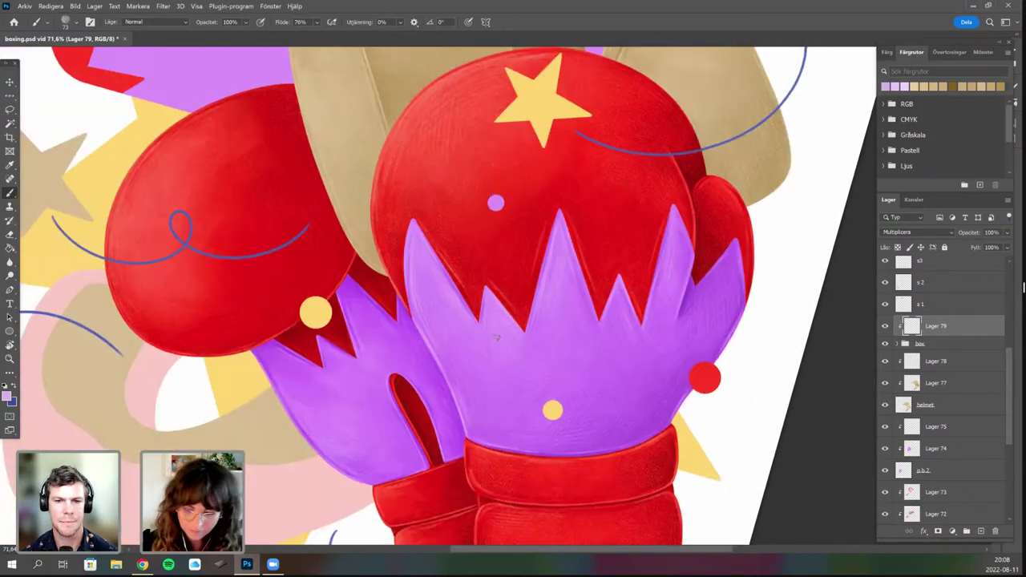
scroll(513, 404, down, 3)
scroll(497, 389, right, 2)
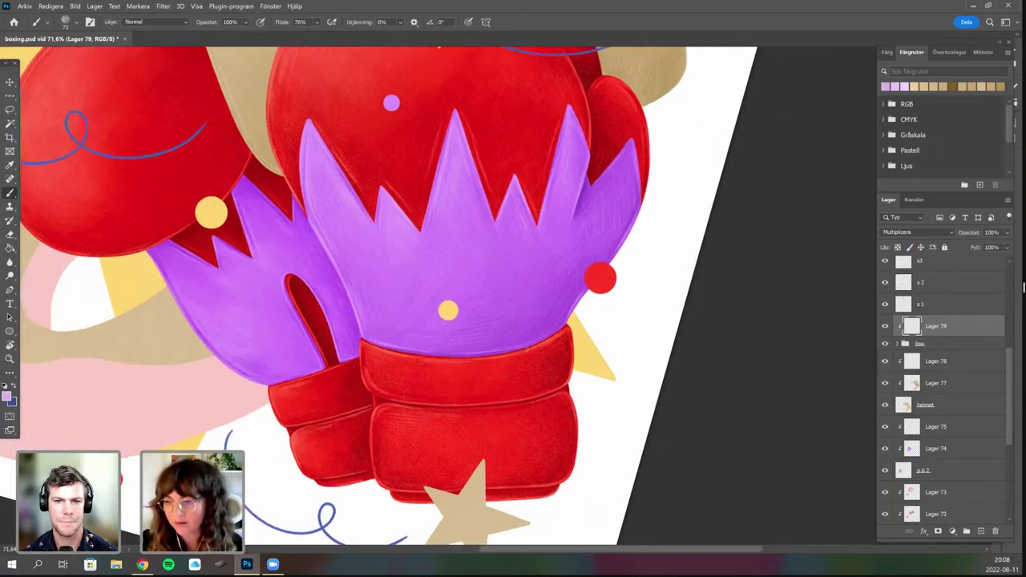
alt+scroll(539, 338, down, 1)
scroll(491, 476, up, 6)
scroll(492, 476, right, 1)
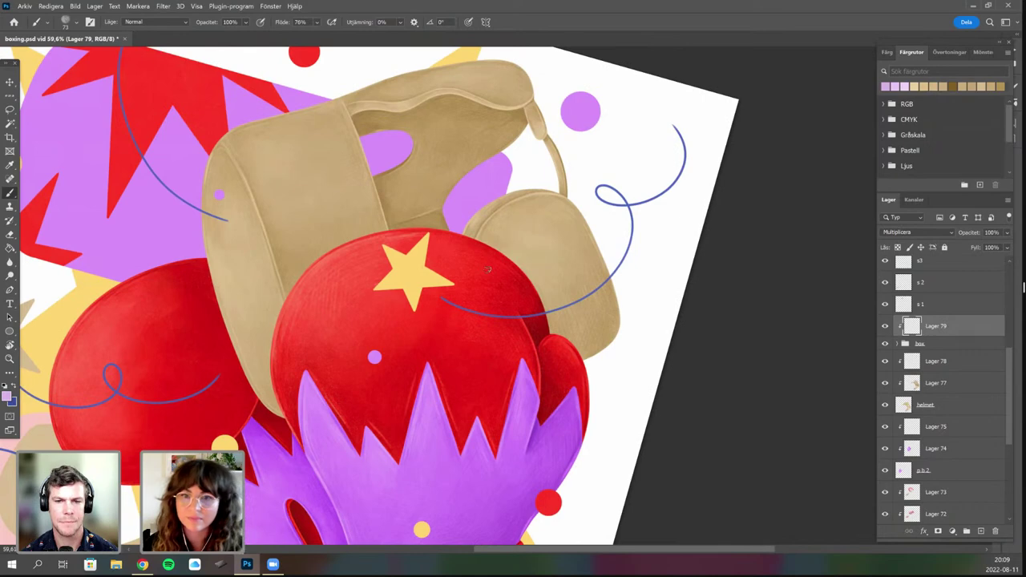
scroll(481, 354, down, 1)
scroll(481, 353, left, 1)
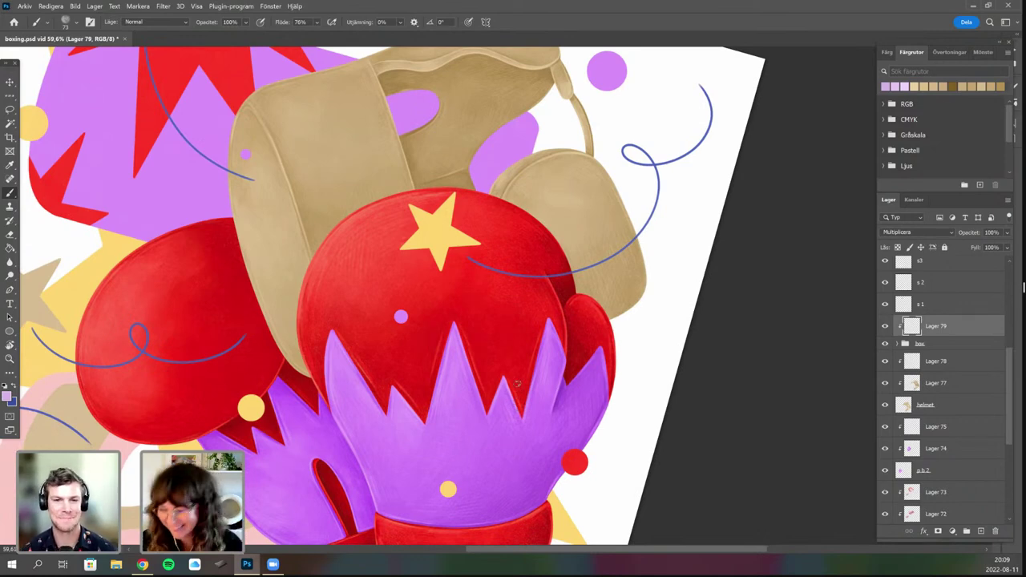
scroll(550, 251, down, 1)
scroll(553, 320, down, 2)
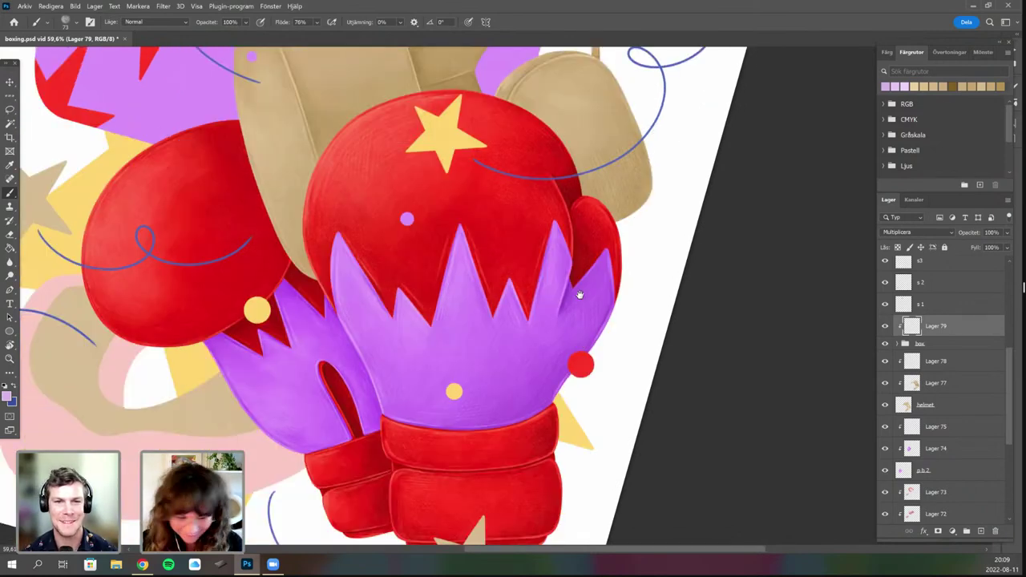
Switch back to the recently used bigsquare ktw 2090 brush and enlarge it for broader shading on the front glove.
scroll(580, 296, up, 1)
scroll(668, 314, up, 2)
right_click(548, 251)
click(562, 341)
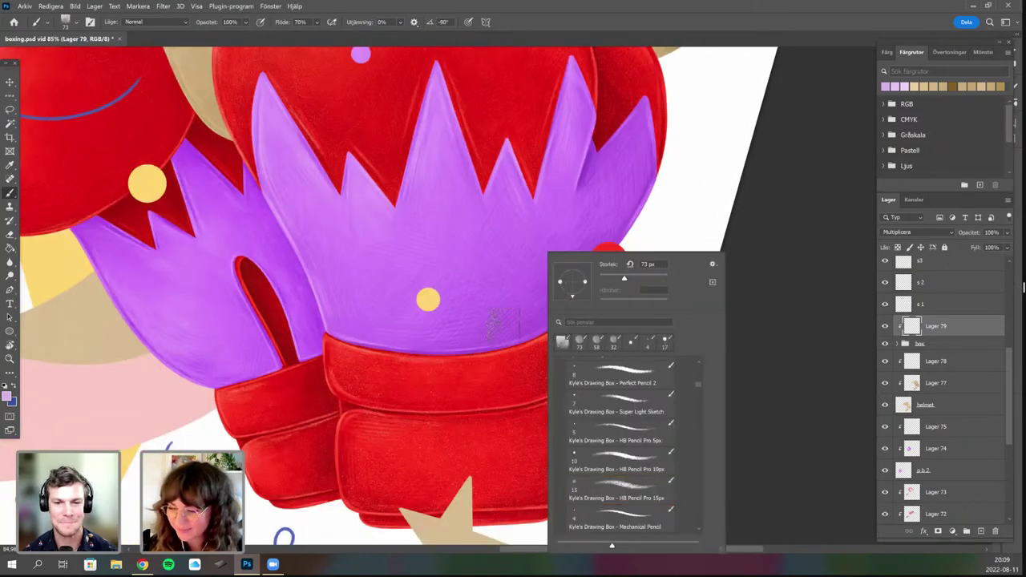
drag(625, 278, 646, 278)
click(498, 336)
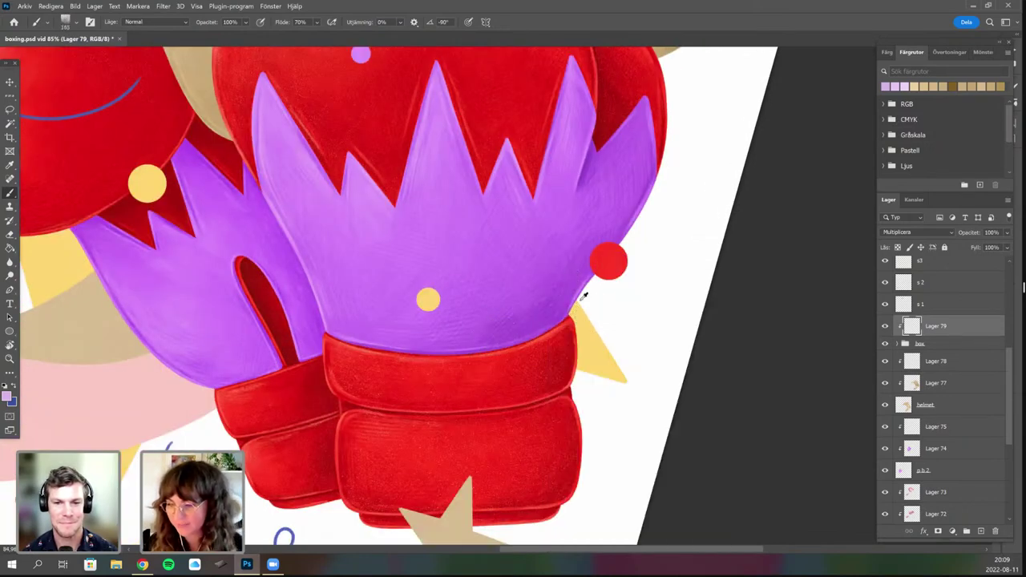
Shade the outer side of the front glove's purple panel and red cuff with the enlarged bigsquare brush.
scroll(674, 271, down, 1)
scroll(497, 329, down, 1)
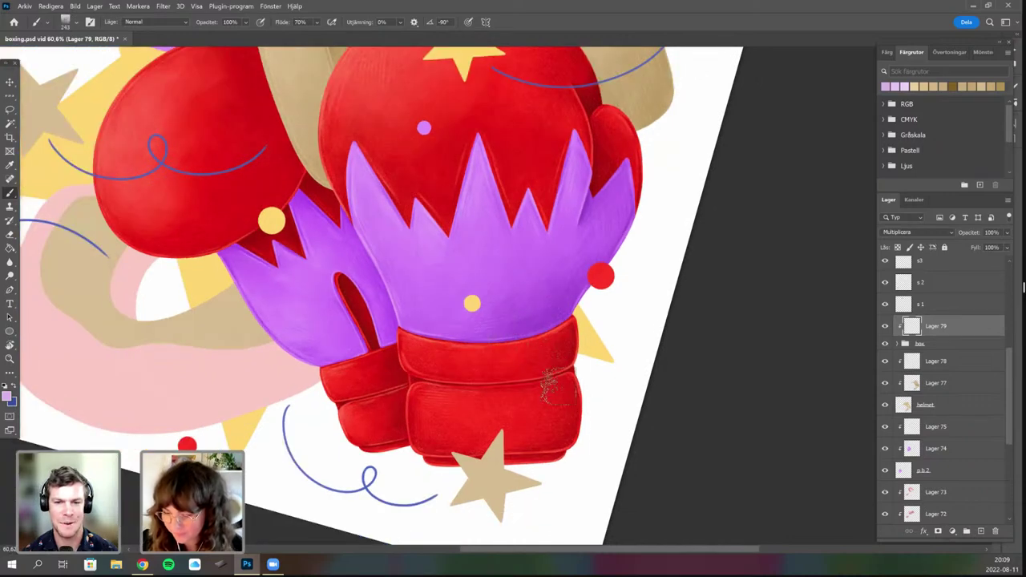
scroll(505, 405, down, 3)
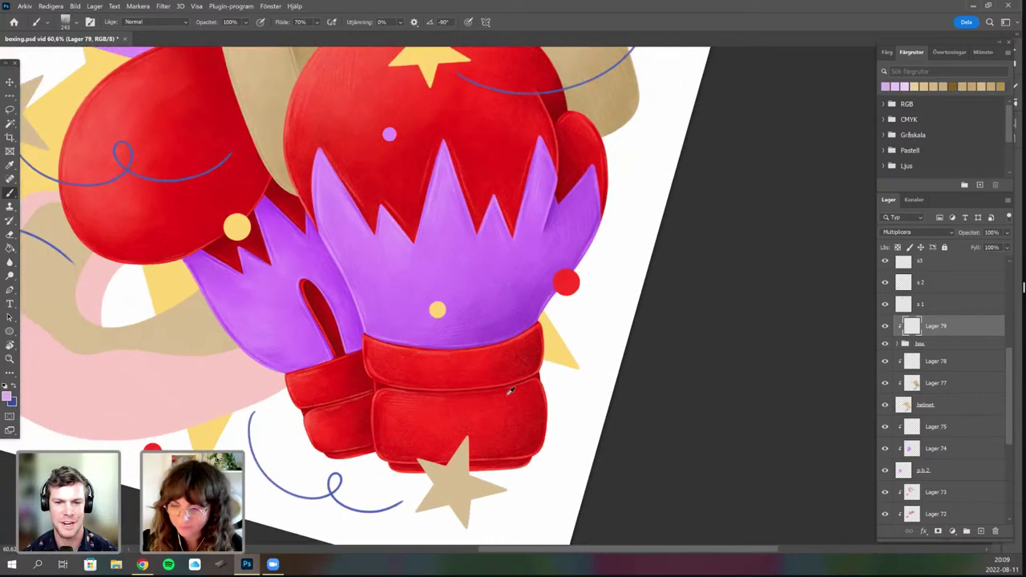
scroll(506, 409, up, 1)
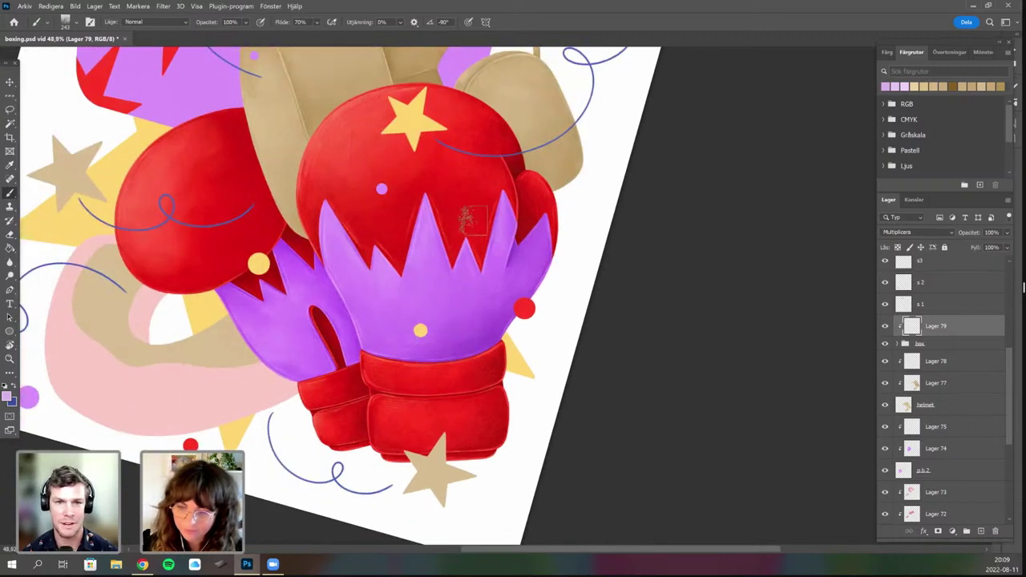
drag(505, 265, 446, 302)
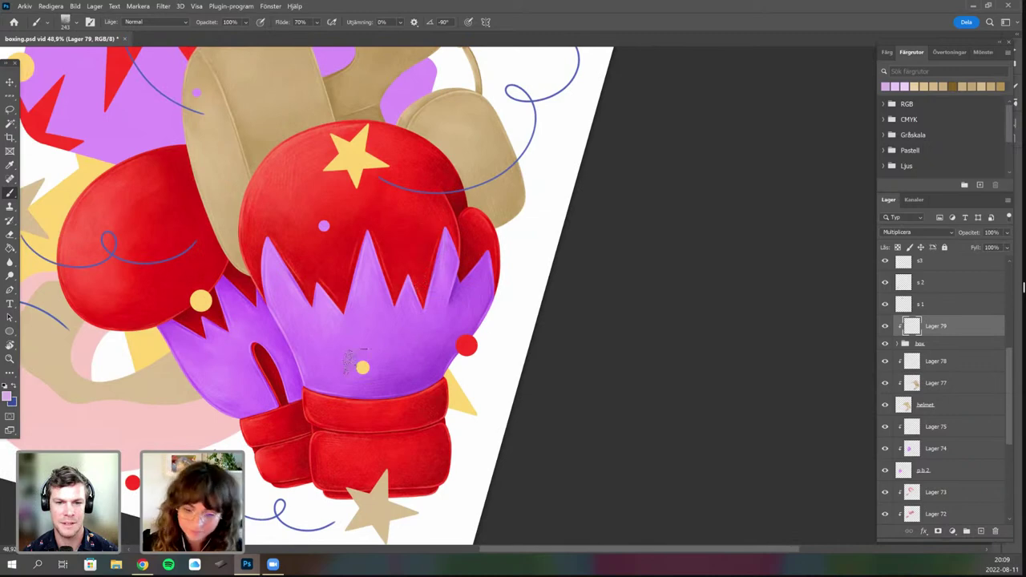
drag(429, 389, 472, 303)
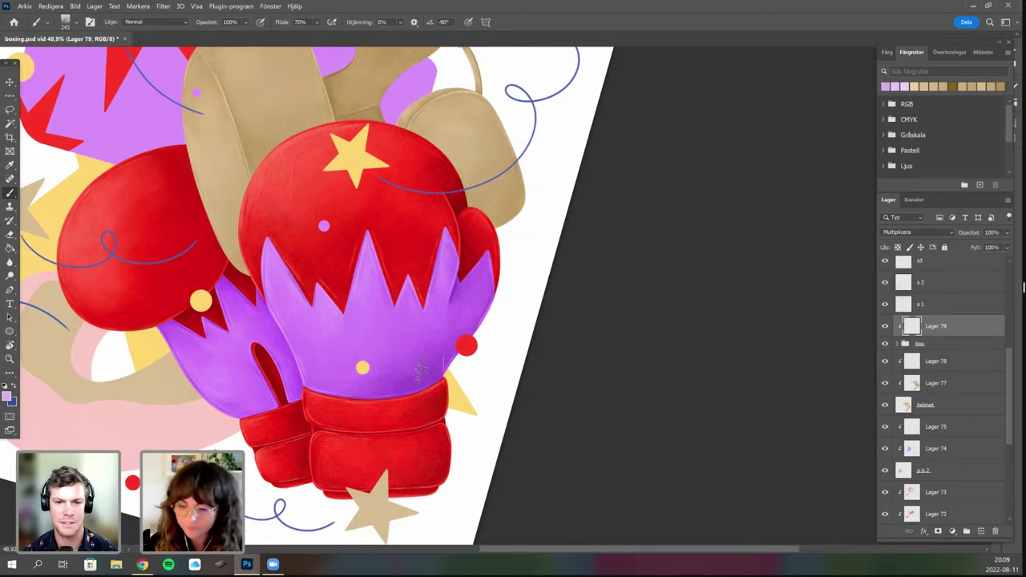
scroll(488, 364, up, 2)
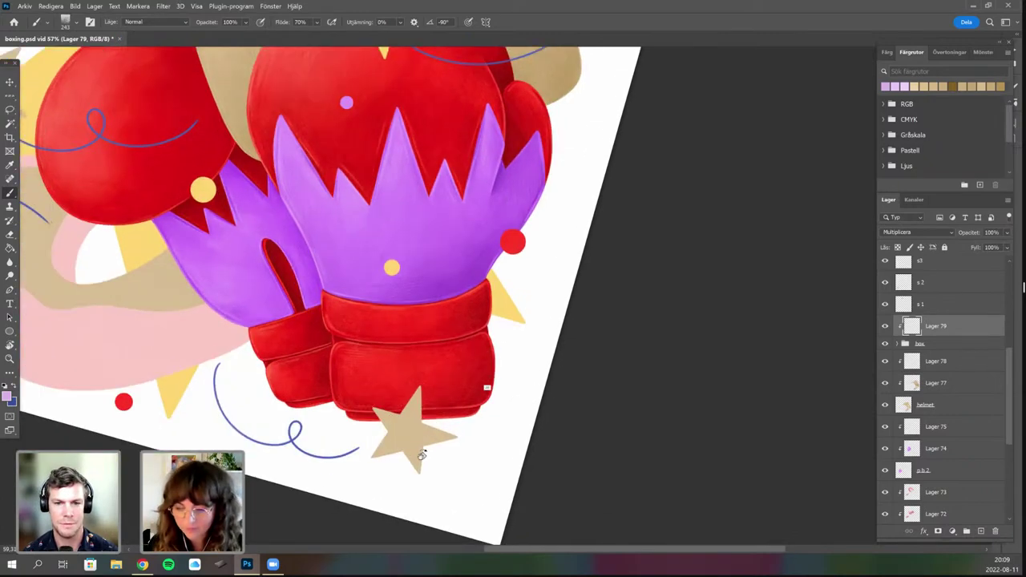
Switch back to the recently used 73 px pencil brush for finer shading on the front glove.
drag(597, 314, 584, 244)
key(b)
right_click(528, 250)
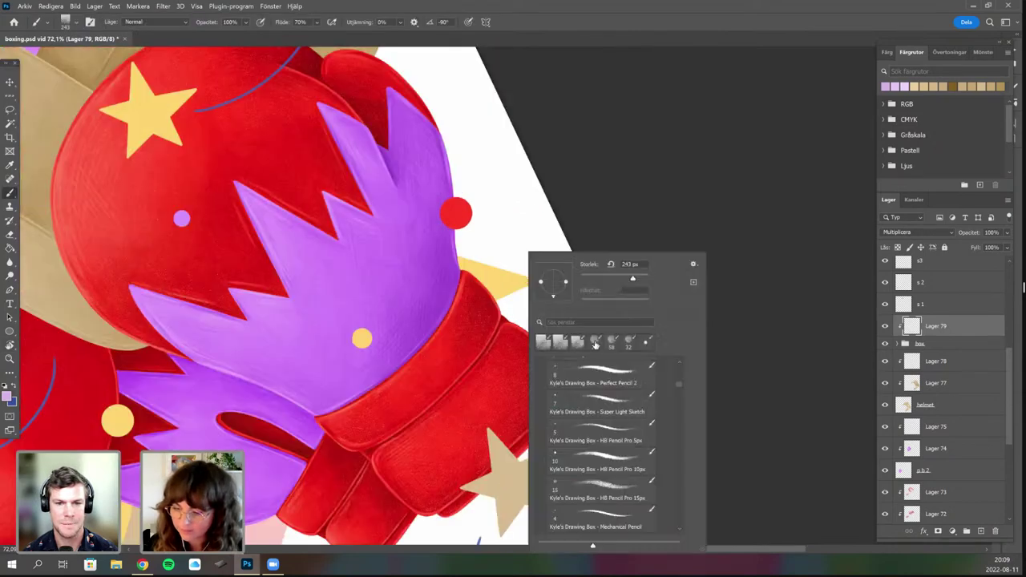
click(596, 343)
key(Return)
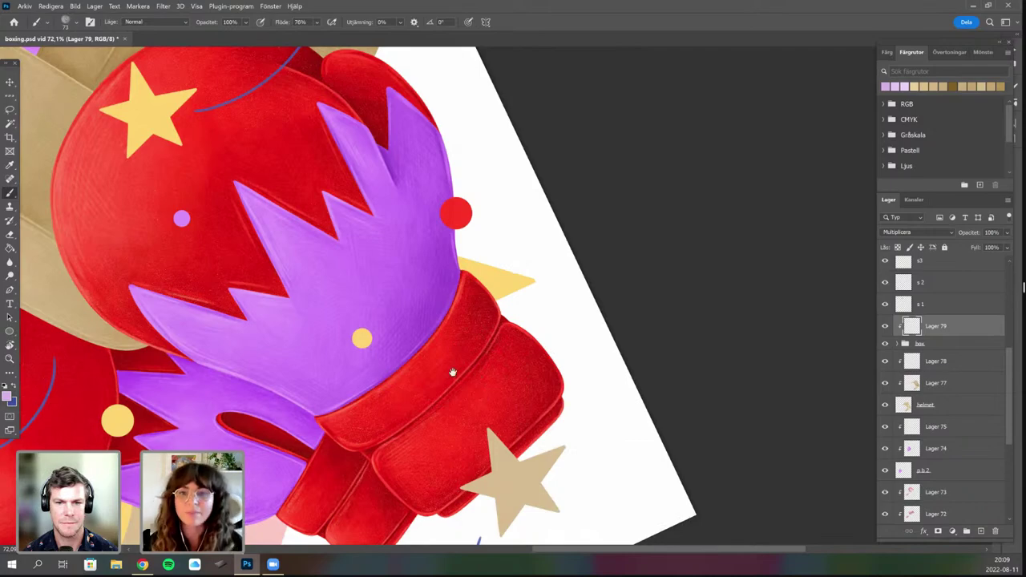
Examine the front glove's shading on the dome, thumb, purple panel and cuff from several angles.
drag(514, 441, 479, 455)
drag(371, 462, 441, 529)
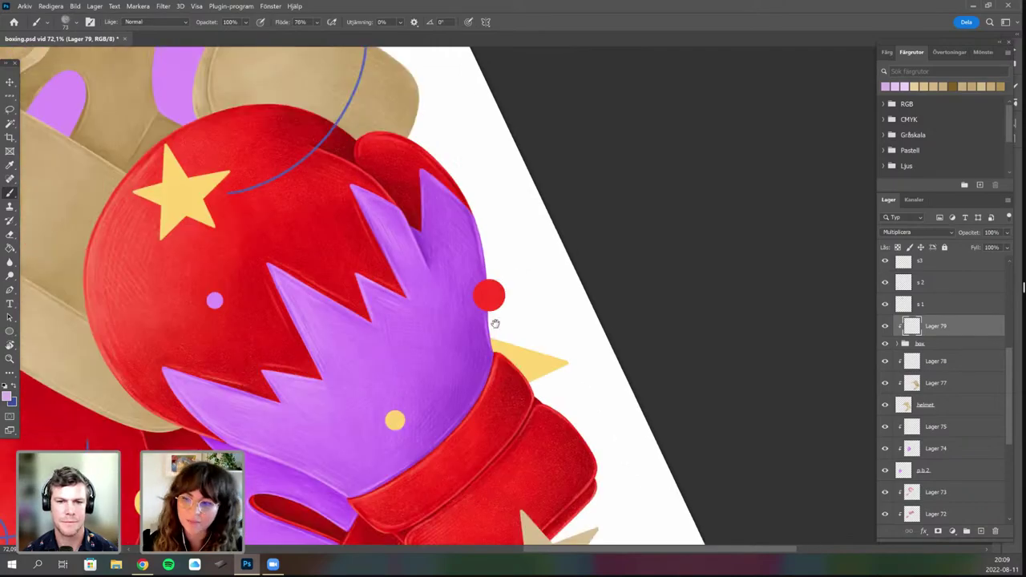
key(r)
drag(495, 323, 464, 405)
key(b)
drag(562, 60, 508, 232)
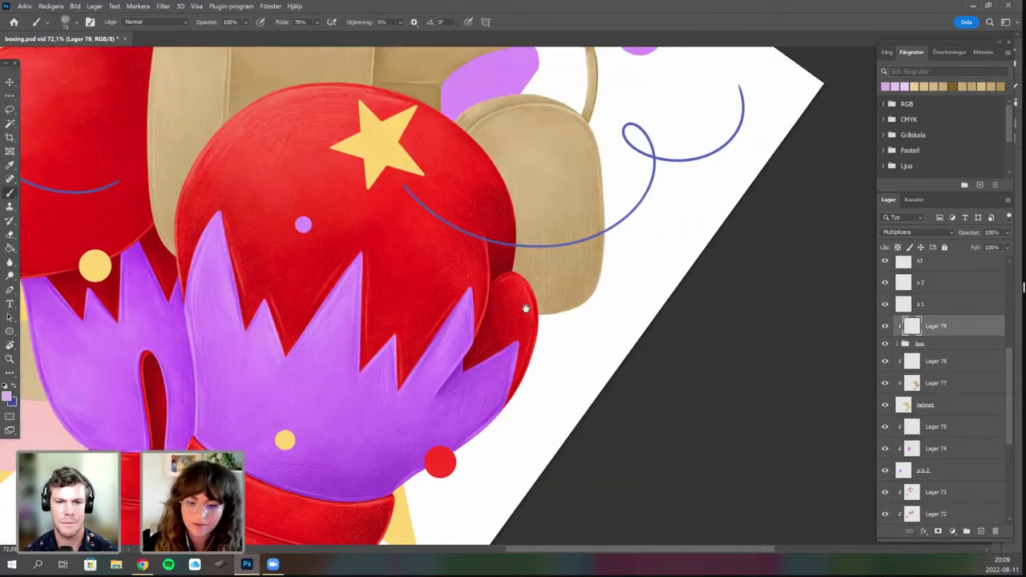
drag(508, 308, 533, 283)
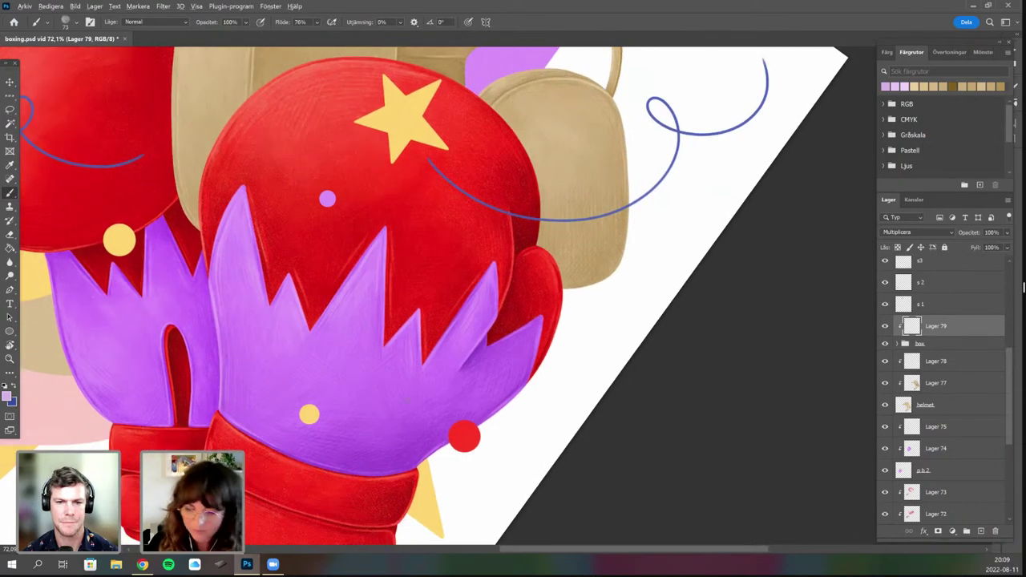
drag(218, 404, 178, 404)
drag(223, 363, 267, 336)
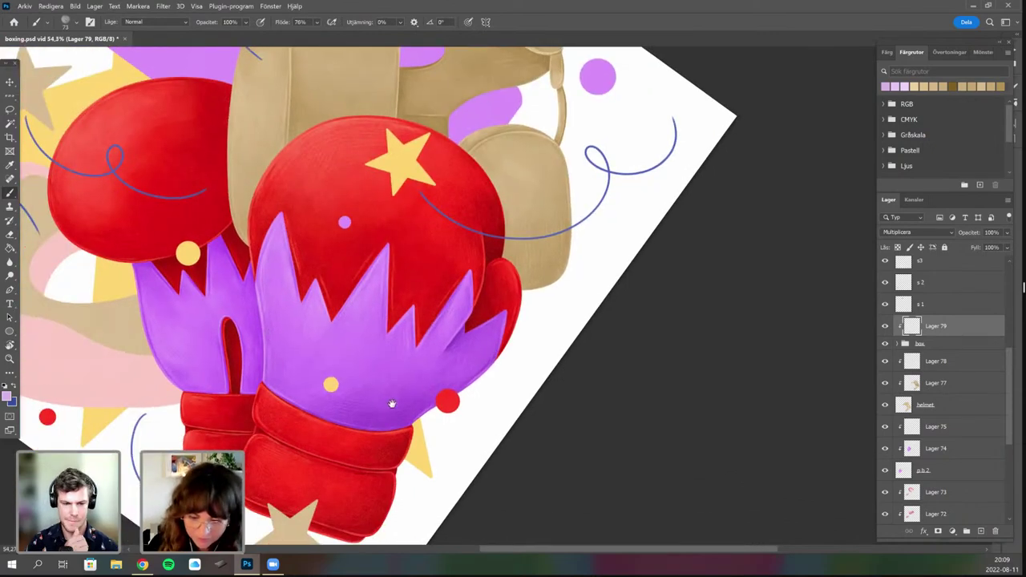
drag(392, 404, 427, 371)
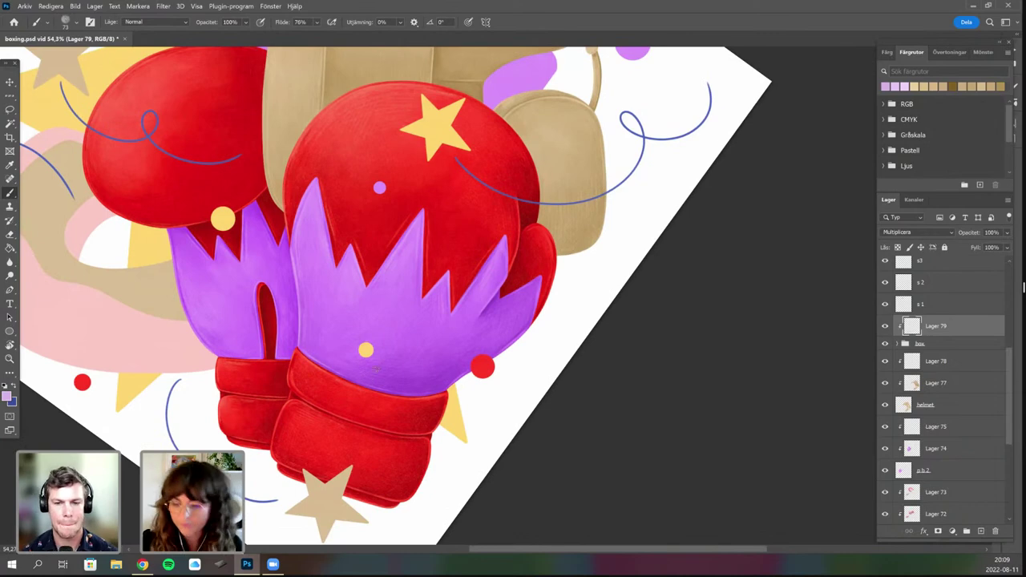
drag(504, 377, 538, 362)
Add a new layer above the Multiply layer, clip it to the box group and set its blend mode to Soft Light (Mjukt ljus).
click(981, 530)
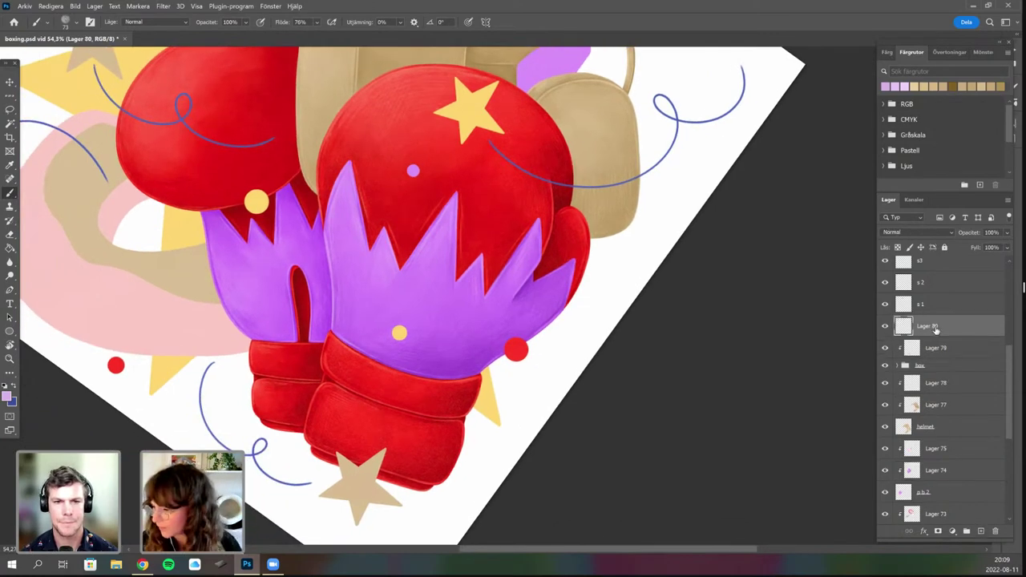
right_click(935, 326)
click(906, 264)
click(917, 232)
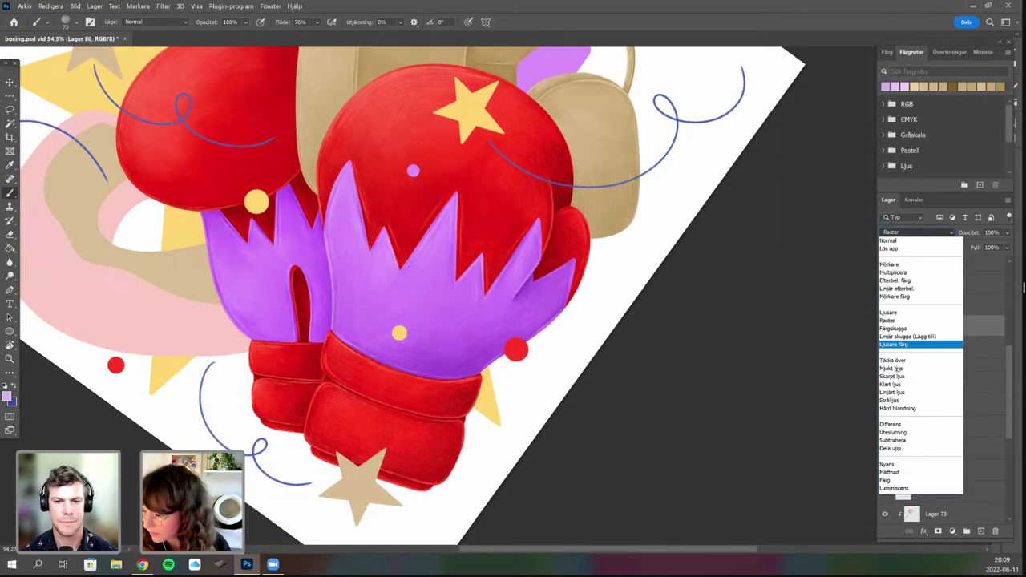
click(898, 368)
key(Return)
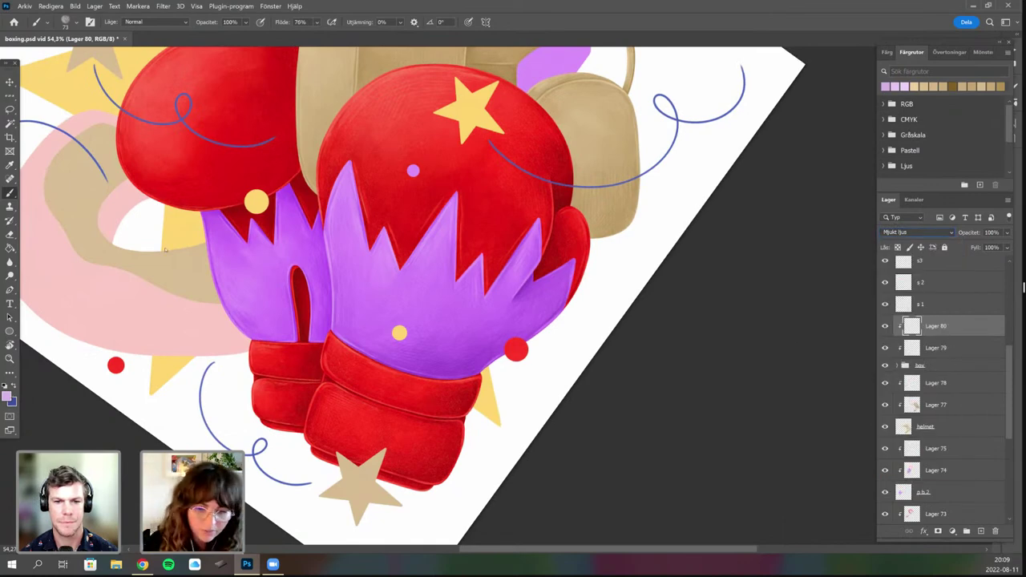
Set the foreground colour to the pale yellow #ffe08f.
click(6, 396)
click(275, 387)
click(186, 268)
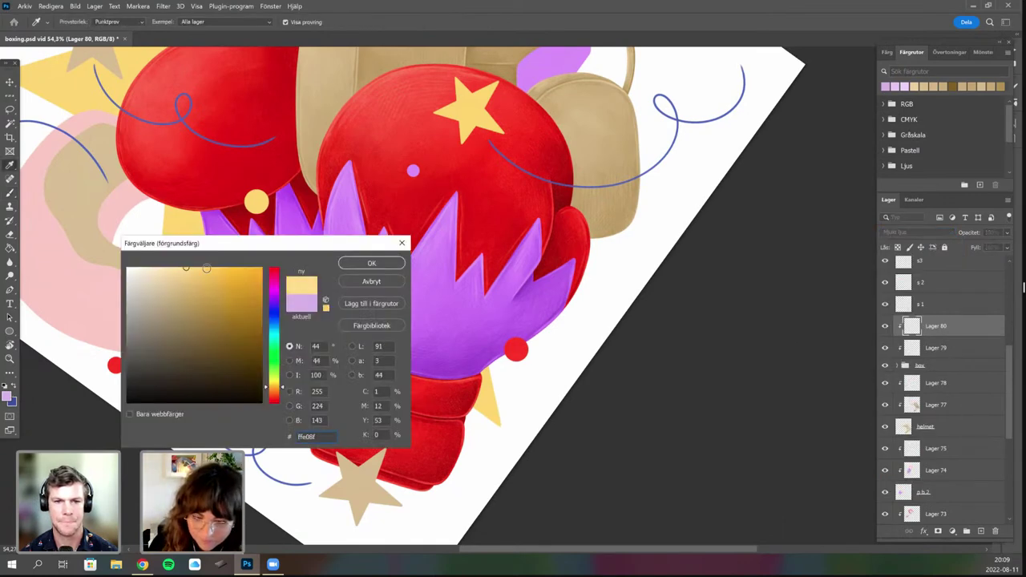
click(400, 264)
Switch to the recently used bigsquare texture brush and enlarge it to 338 px for highlighting the front glove.
drag(385, 308, 361, 451)
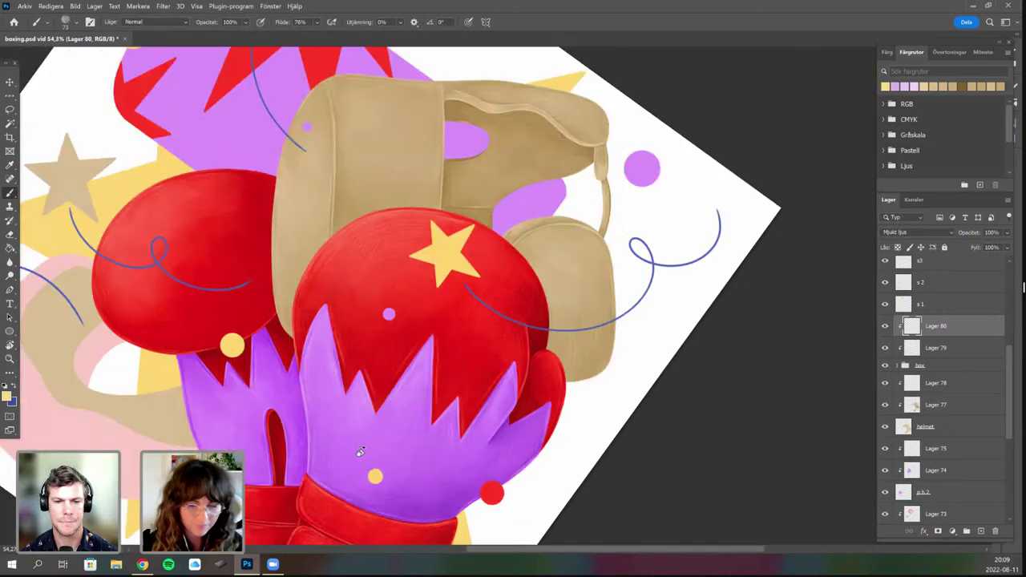
key(r)
drag(485, 397, 538, 325)
right_click(422, 314)
click(487, 344)
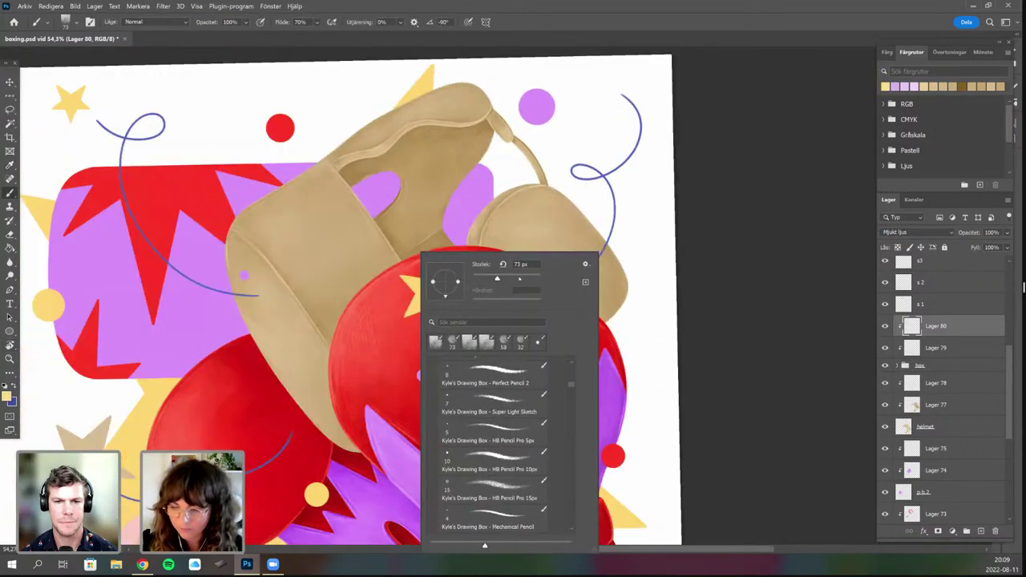
click(528, 278)
key(Return)
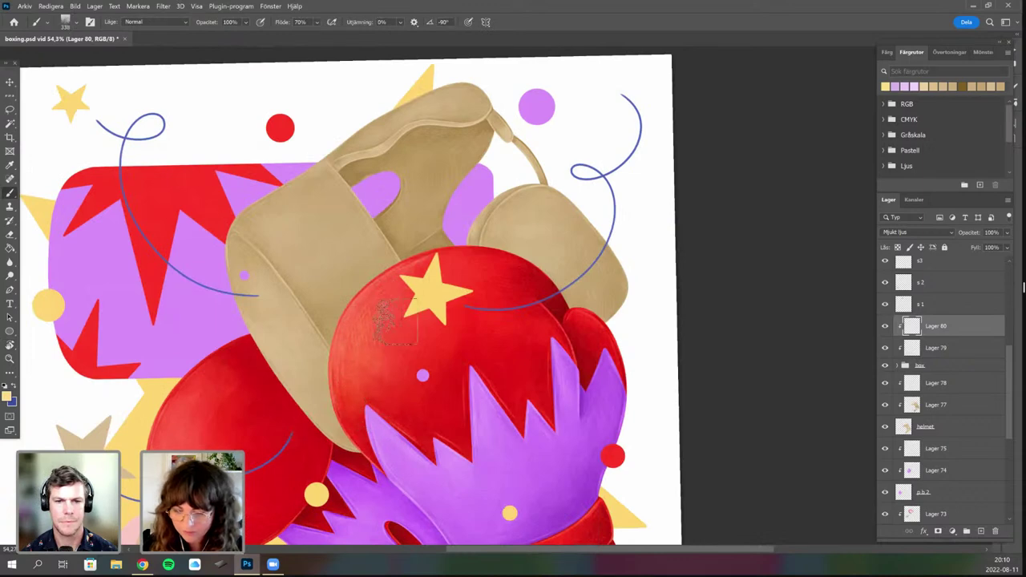
Paint soft pale yellow highlights on the lit side of the front glove's red dome.
drag(505, 463, 526, 384)
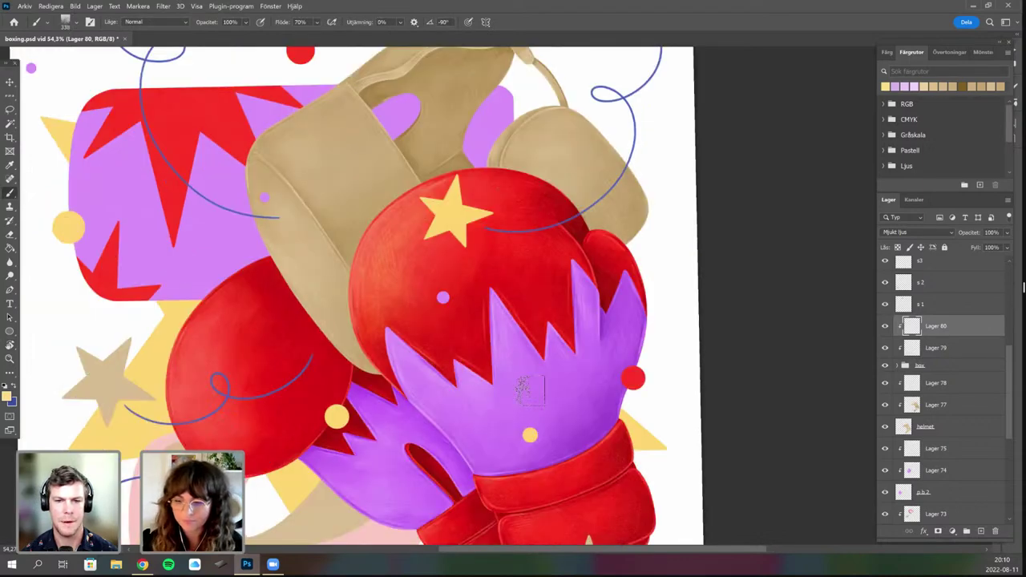
drag(515, 312, 496, 315)
key(r)
drag(473, 448, 430, 436)
scroll(473, 272, up, 2)
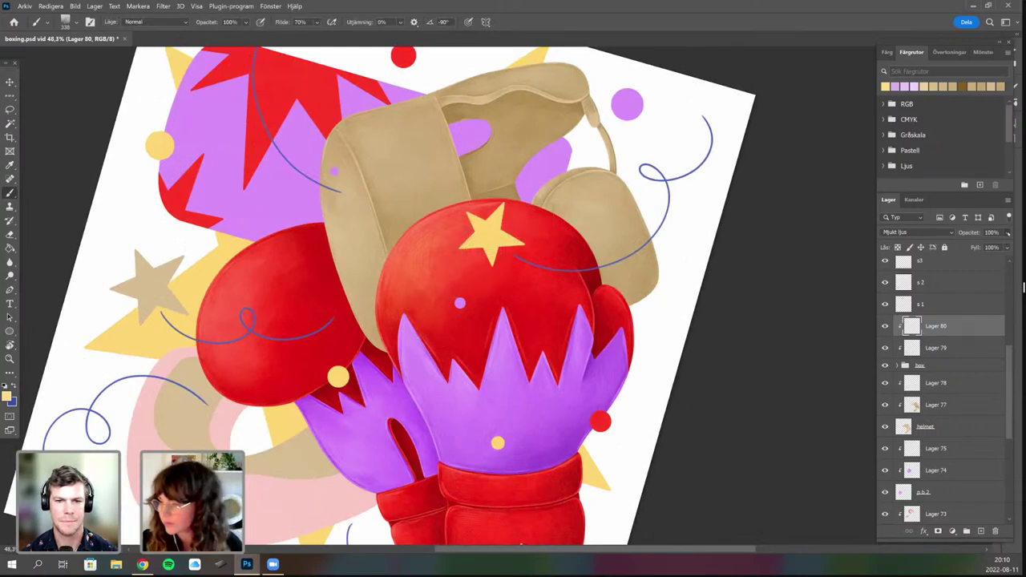
Lower the Soft Light highlight layer's opacity to 60%.
click(1007, 233)
drag(1006, 246, 982, 245)
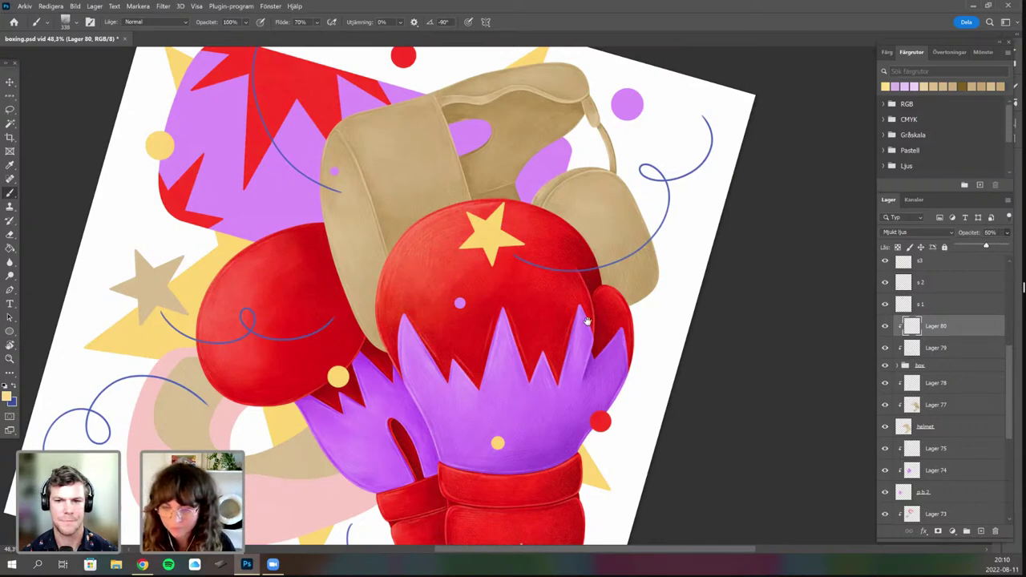
drag(586, 322, 565, 272)
drag(505, 360, 498, 339)
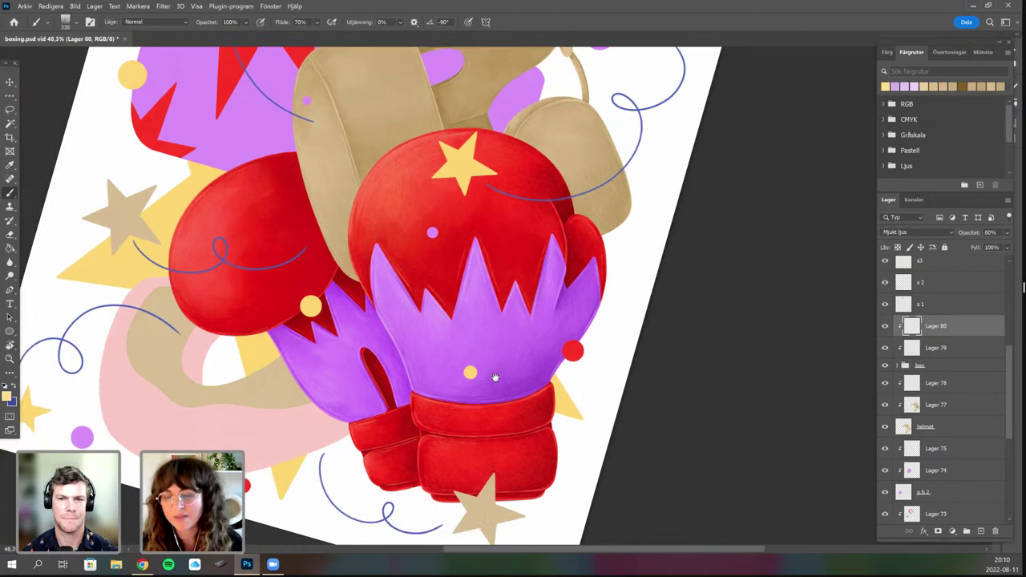
drag(495, 377, 494, 411)
Switch to the recently used 73 px pencil brush and turn the canvas toward the front glove's thumb.
right_click(629, 275)
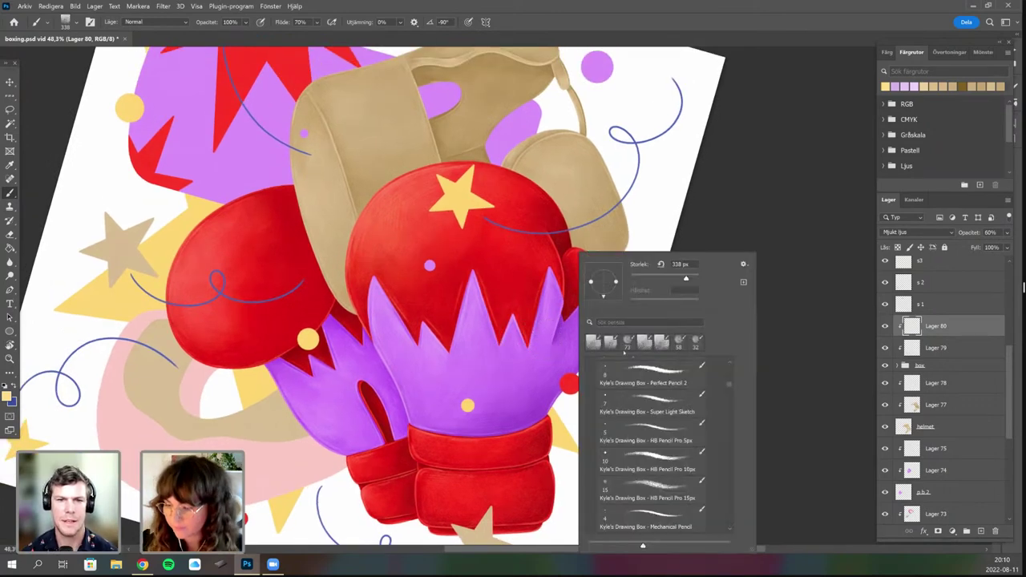
click(627, 347)
click(566, 350)
mouse_move(591, 285)
mouse_down()
mouse_move(552, 290)
mouse_move(546, 318)
mouse_up()
drag(566, 264, 576, 291)
key(r)
drag(612, 216, 641, 222)
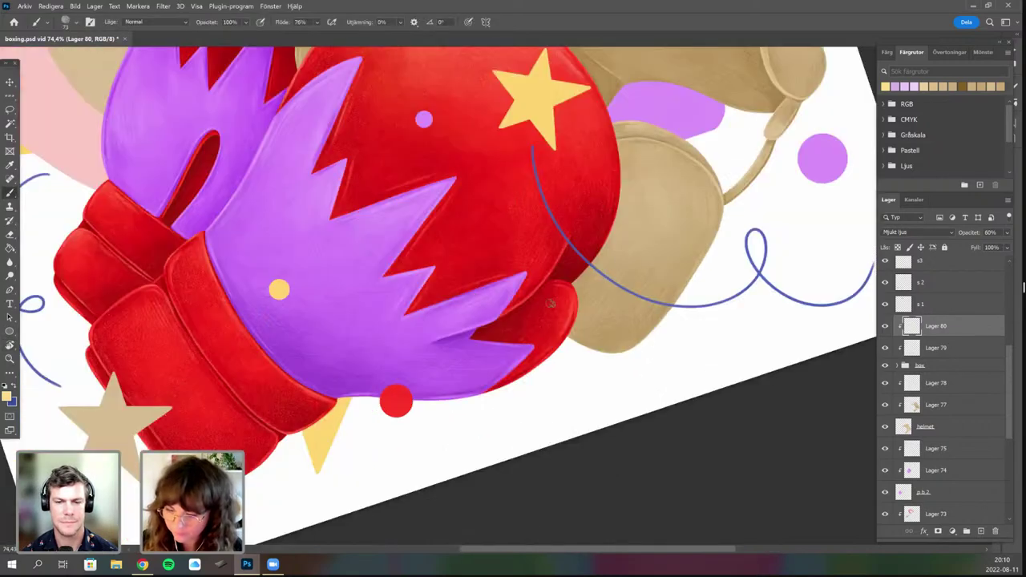
Paint pale yellow pencil highlights on the front glove's thumb.
drag(534, 291, 506, 335)
drag(535, 269, 529, 278)
drag(536, 386, 517, 387)
key(r)
mouse_move(344, 365)
mouse_down()
mouse_move(464, 470)
mouse_move(406, 501)
mouse_up()
key(r)
mouse_move(330, 368)
mouse_down()
mouse_move(465, 465)
mouse_move(490, 297)
mouse_move(603, 374)
mouse_move(500, 287)
mouse_up()
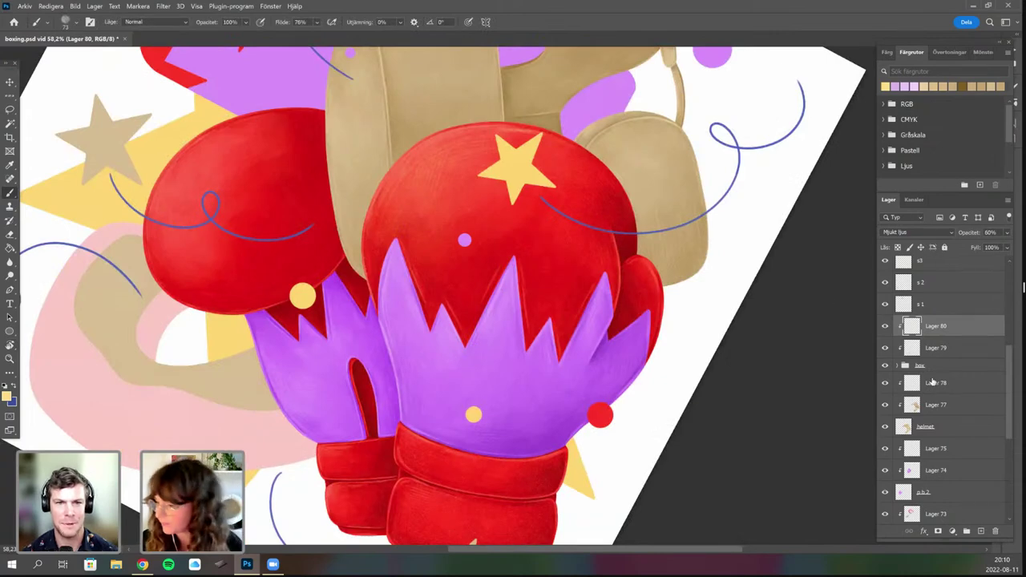
Return to the Multiply shading layer, take up lilac as the painting colour and enlarge the pencil brush to 306 px.
click(943, 350)
alt+click(484, 348)
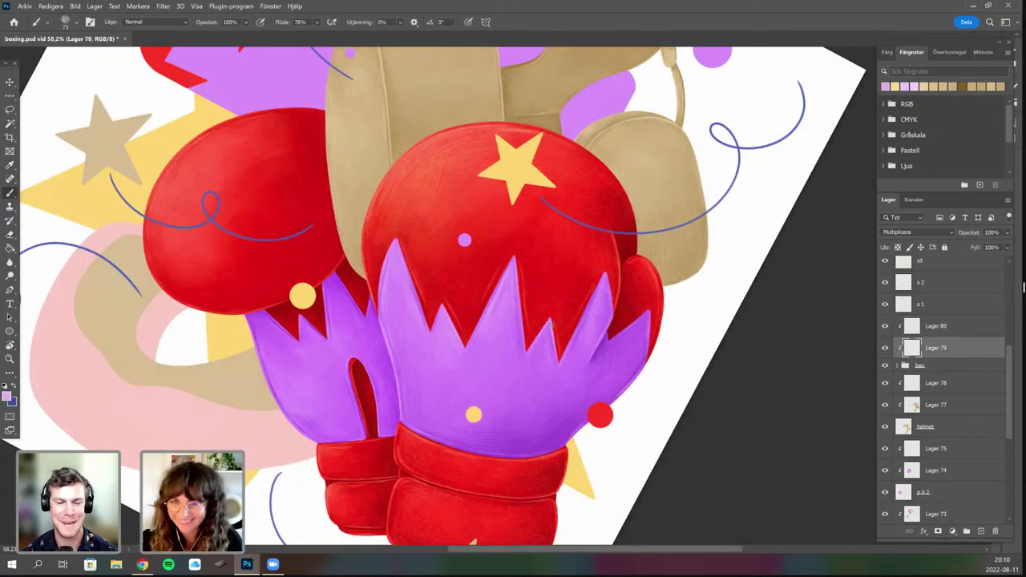
right_click(551, 324)
drag(636, 278, 645, 279)
click(528, 298)
right_click(549, 310)
click(529, 396)
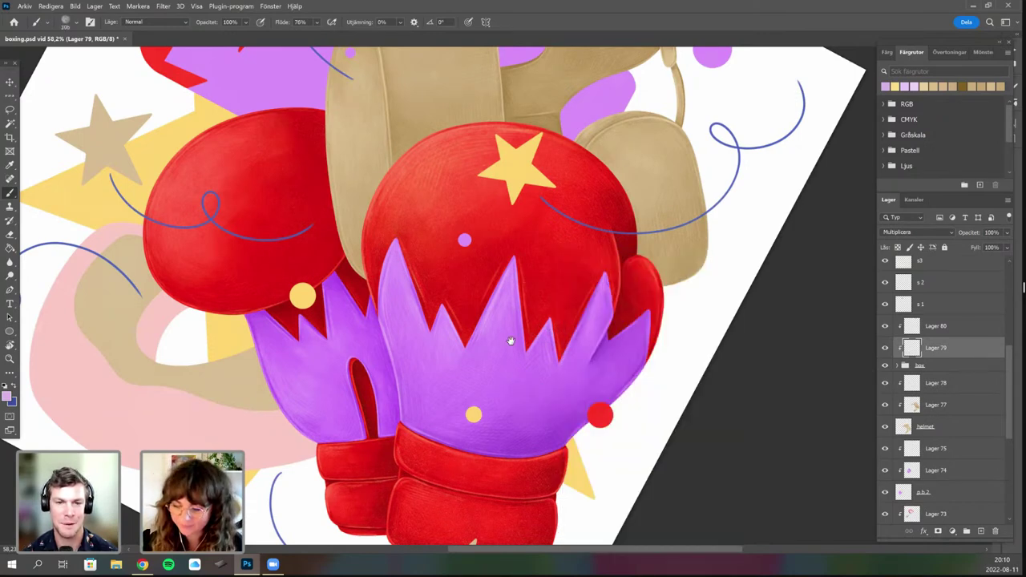
Shade the lower part of the front glove's red cuff with the large lilac pencil brush.
drag(511, 341, 493, 285)
scroll(527, 433, down, 2)
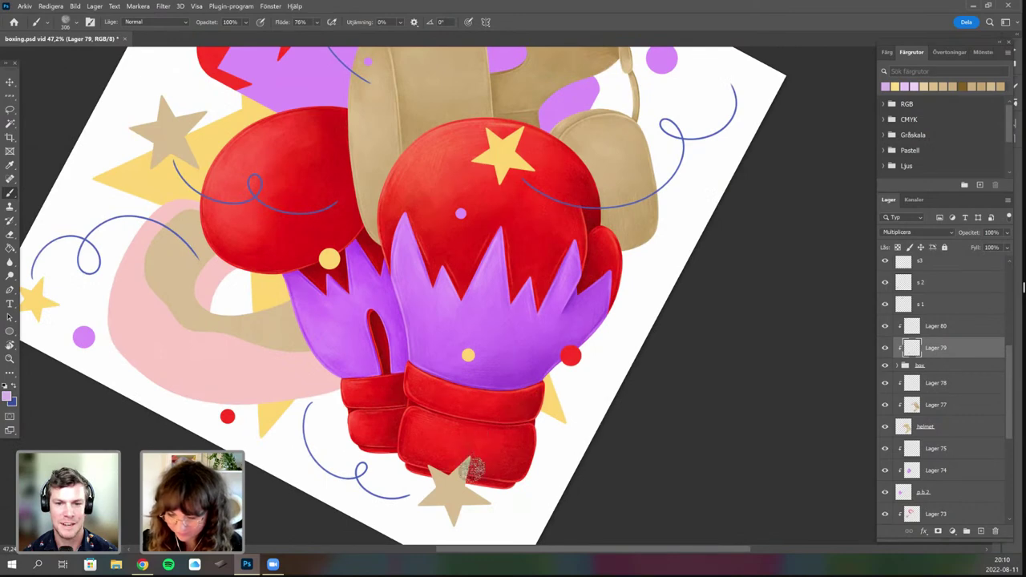
key(r)
mouse_move(549, 320)
mouse_down()
mouse_move(561, 394)
mouse_move(584, 320)
mouse_up()
scroll(559, 363, up, 5)
drag(559, 363, 506, 340)
Reduce the pencil brush to 40 px and shade the bottom edge of the front glove's red cuff.
right_click(538, 341)
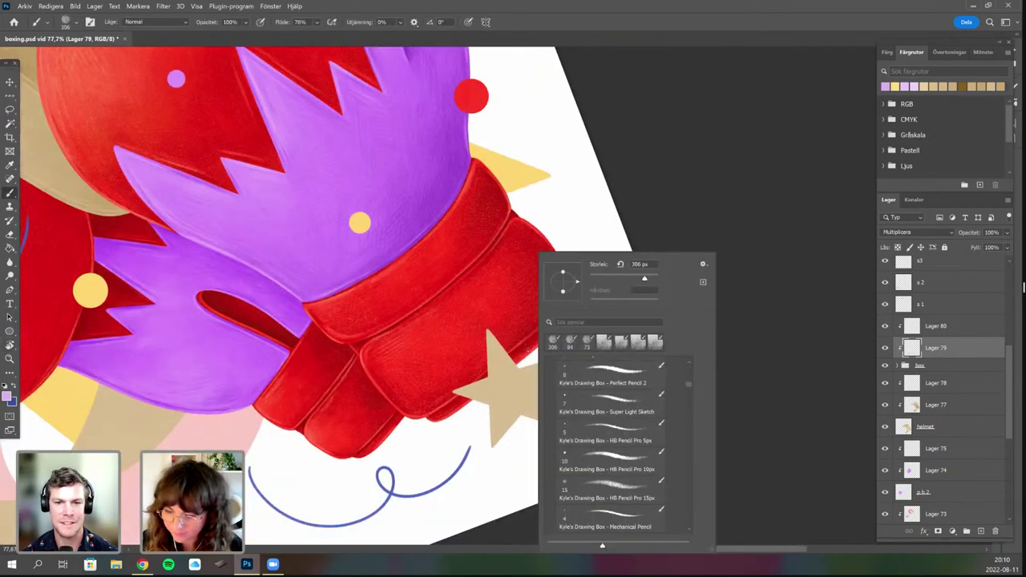
drag(645, 278, 603, 278)
key(Return)
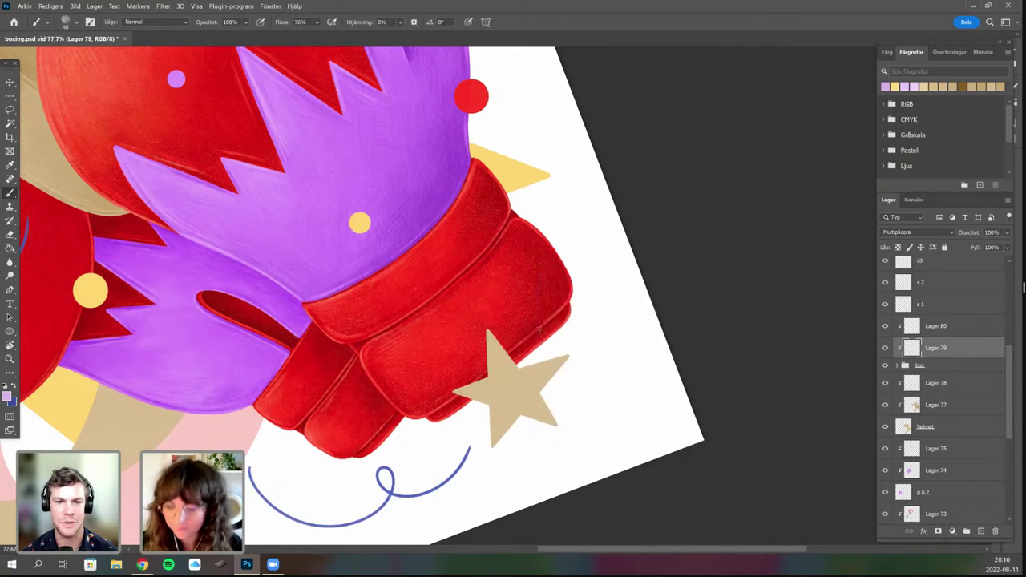
scroll(543, 332, down, 1)
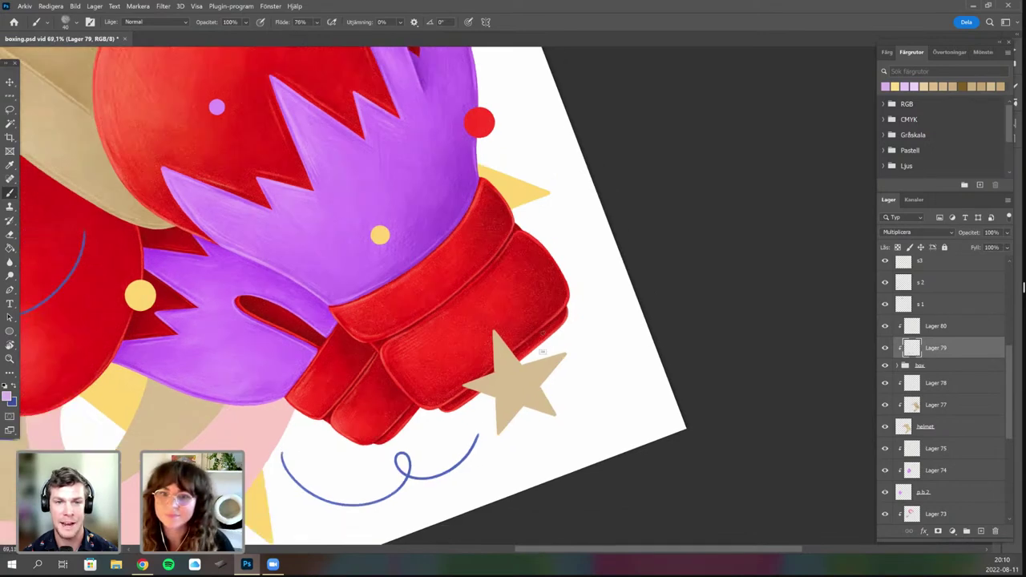
scroll(542, 350, down, 1)
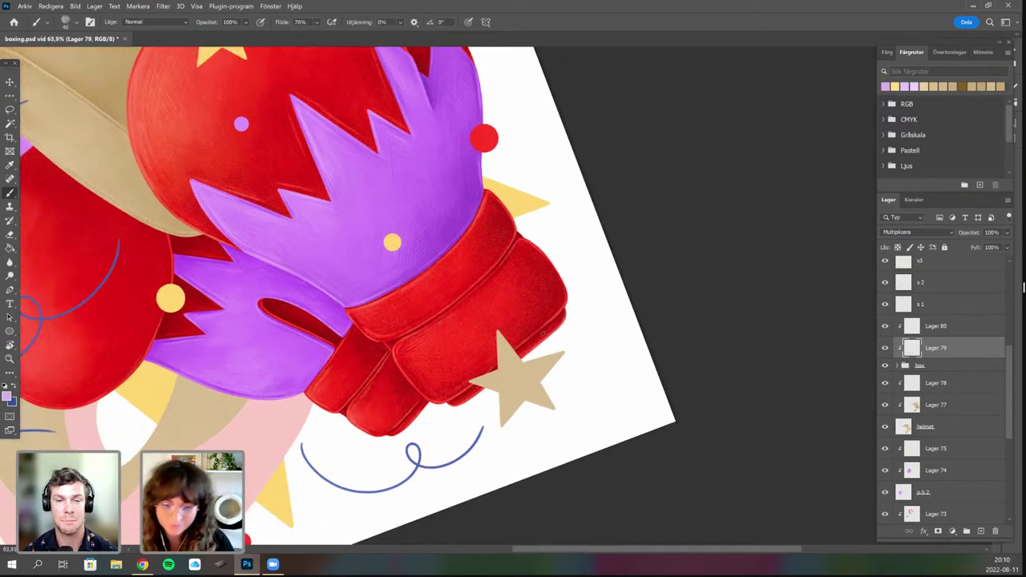
key(r)
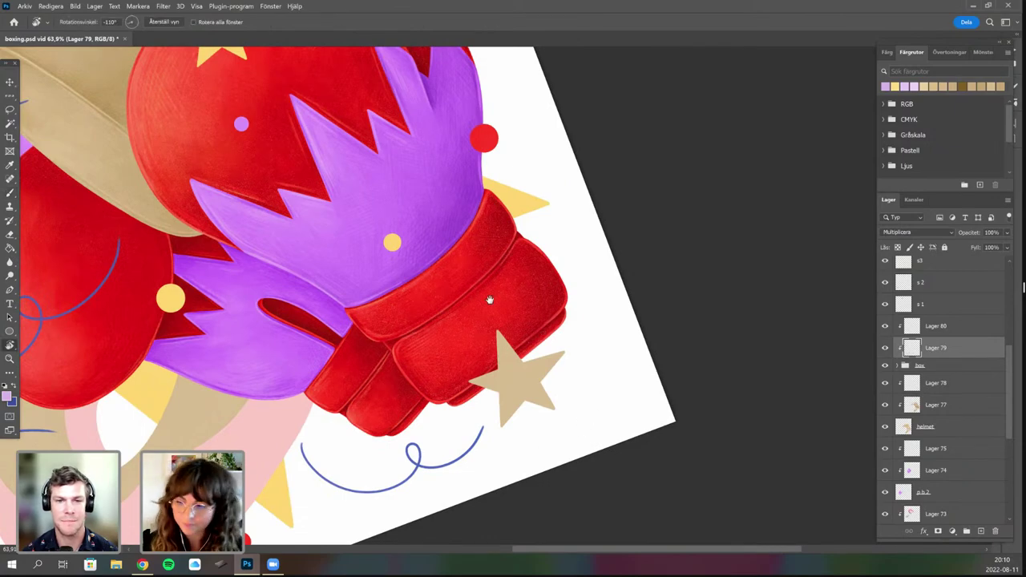
Set the pencil brush to 53 px and shade a small shadow beside the yellow dot on the front glove's purple area.
mouse_move(488, 298)
mouse_down()
mouse_move(441, 385)
mouse_move(481, 301)
mouse_up()
drag(555, 178, 498, 253)
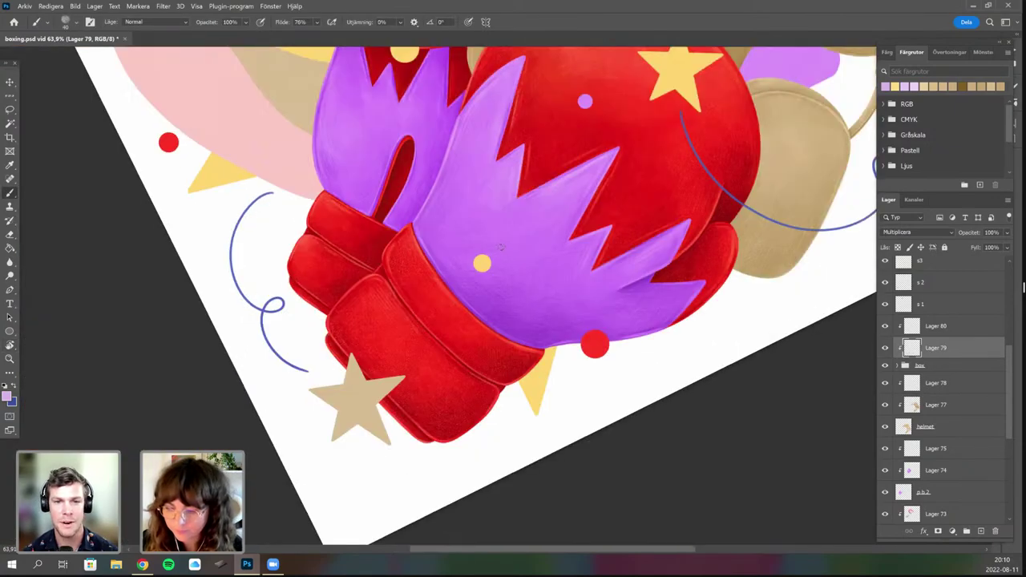
scroll(499, 248, up, 4)
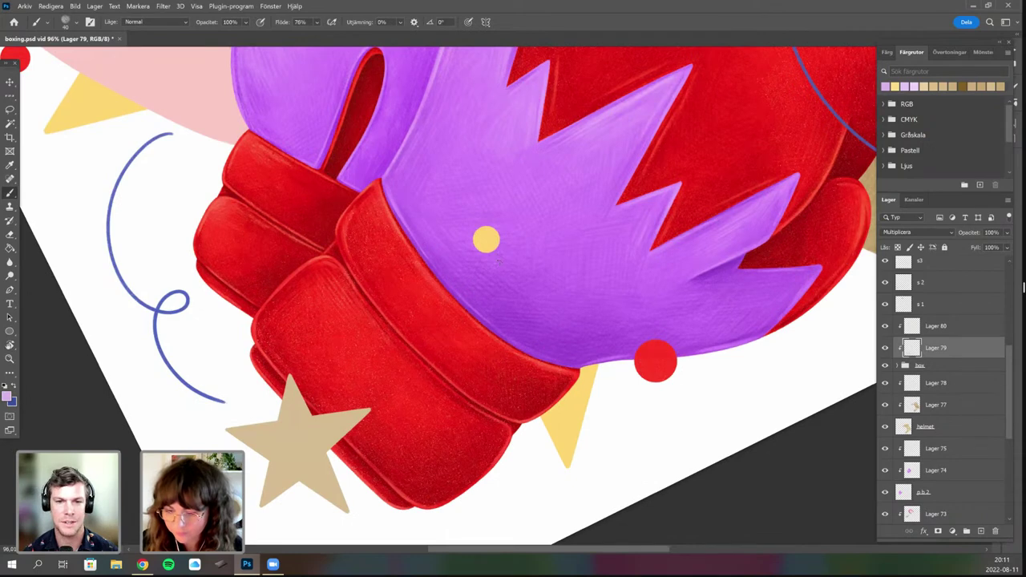
right_click(518, 252)
drag(584, 278, 586, 278)
click(489, 256)
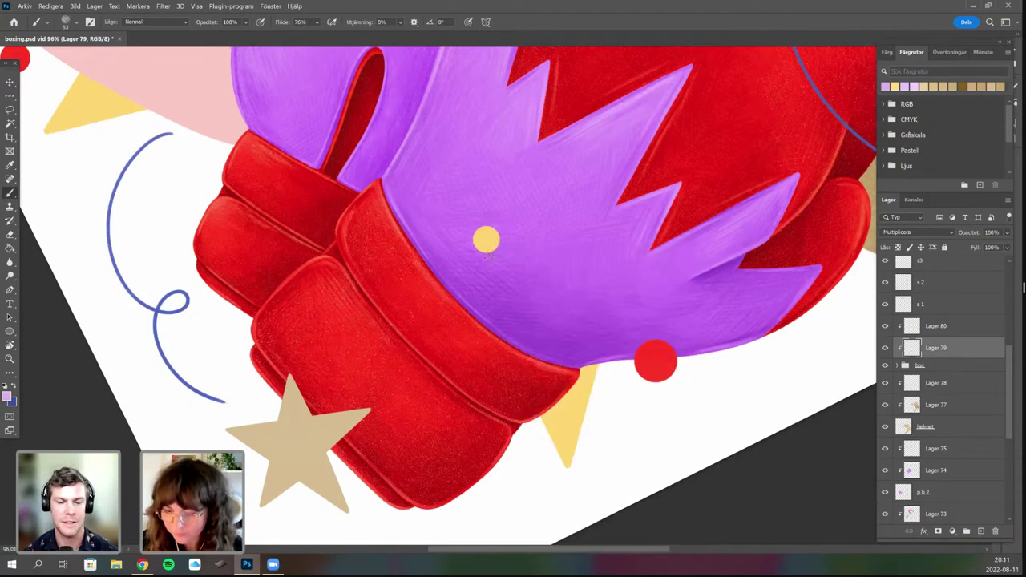
scroll(543, 224, down, 3)
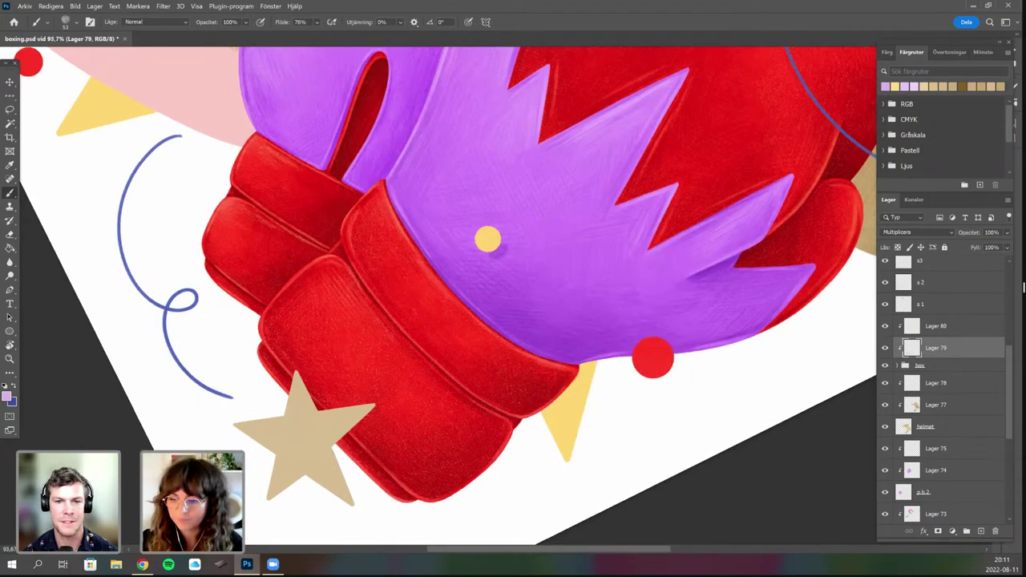
scroll(513, 258, down, 2)
scroll(515, 255, up, 4)
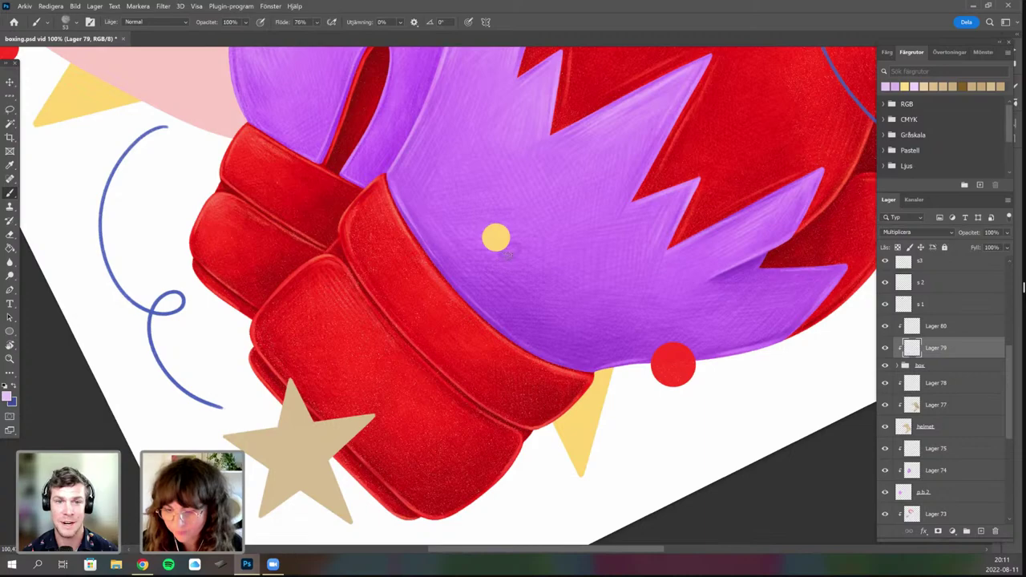
Paint the yellow dot's cast shadow on the front glove's purple area in a paler lilac.
scroll(521, 255, down, 5)
key(r)
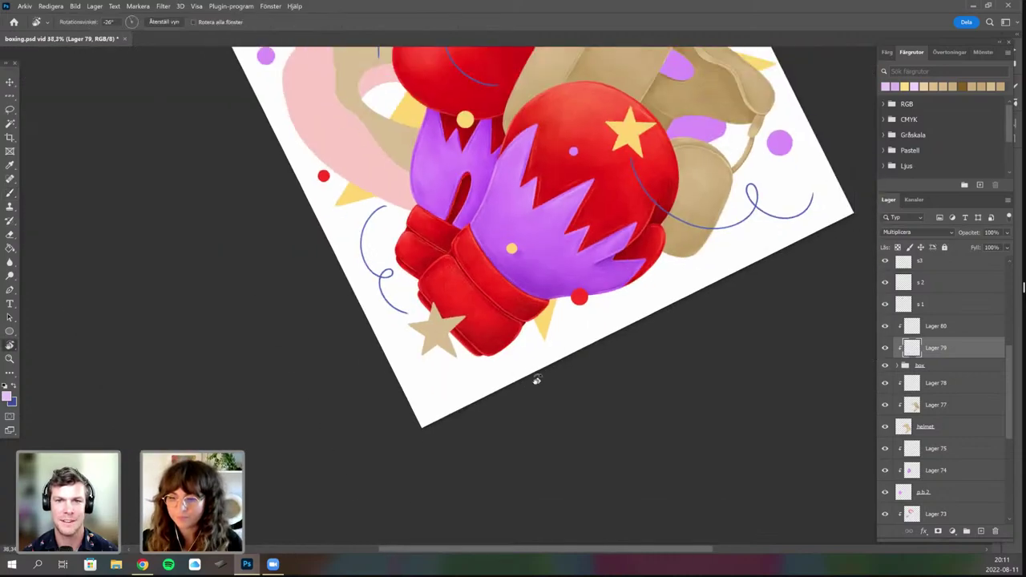
drag(537, 380, 565, 358)
scroll(507, 252, up, 4)
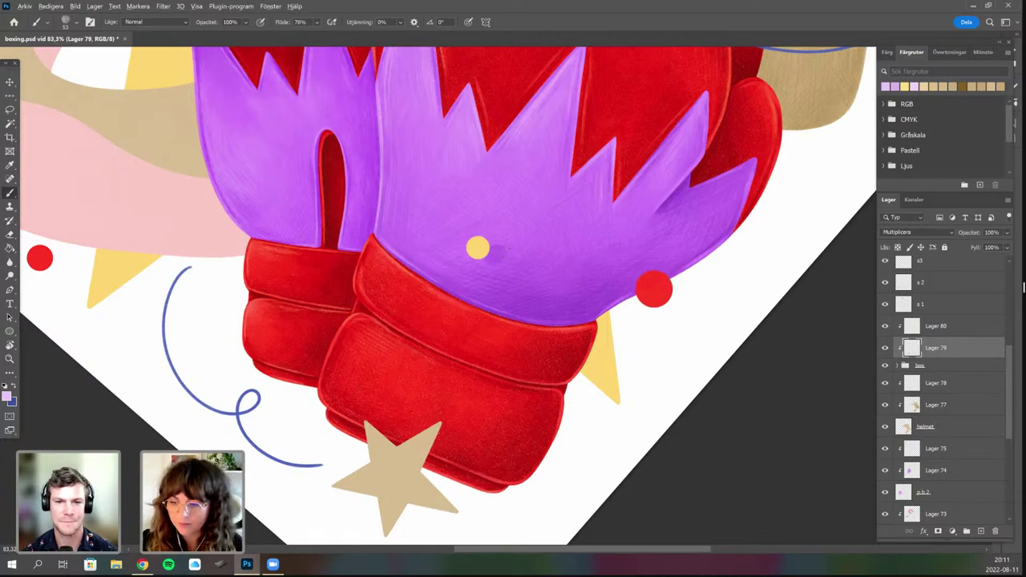
scroll(509, 249, down, 4)
key(r)
drag(490, 373, 464, 420)
key(space)
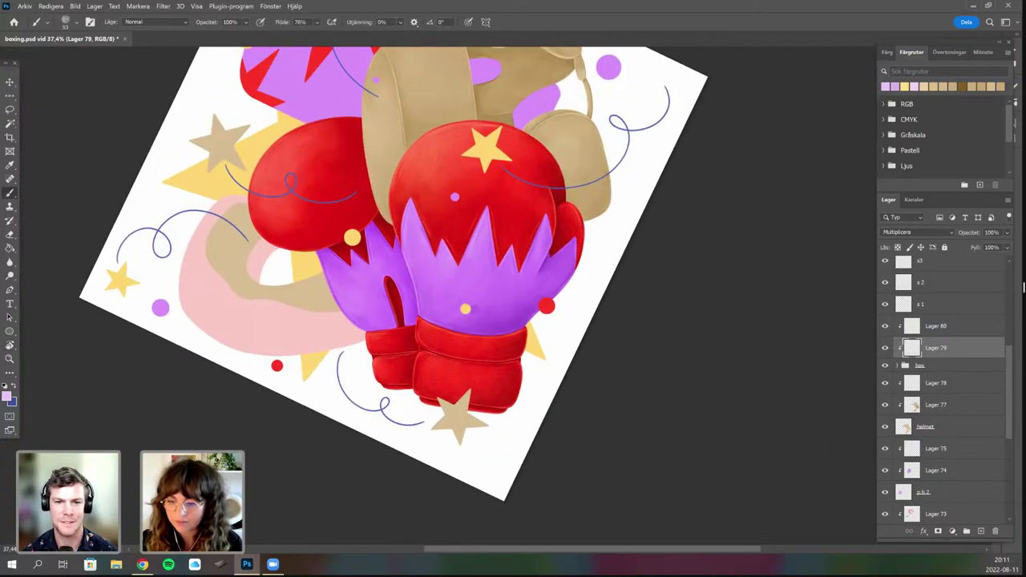
scroll(485, 301, up, 2)
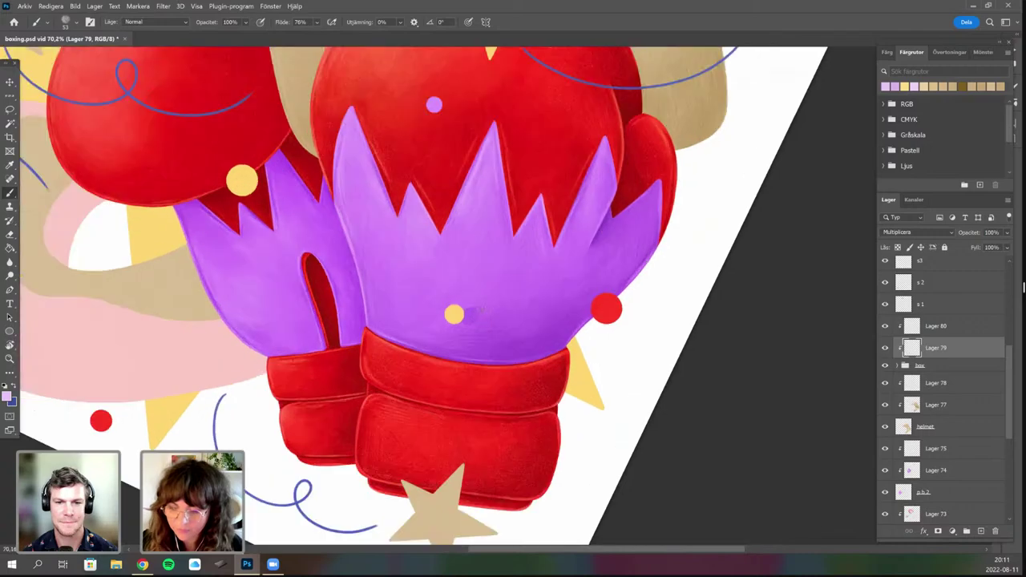
scroll(528, 336, down, 2)
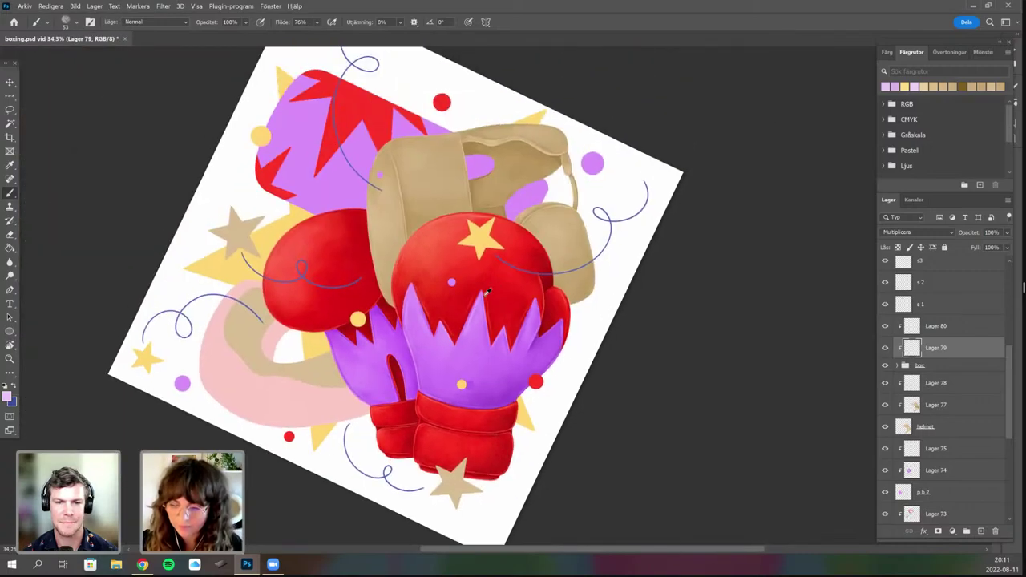
Try to paint a shadow below the lilac dot on the front glove's red part and undo the last stroke.
scroll(473, 295, up, 3)
scroll(455, 375, up, 3)
key(r)
click(495, 297)
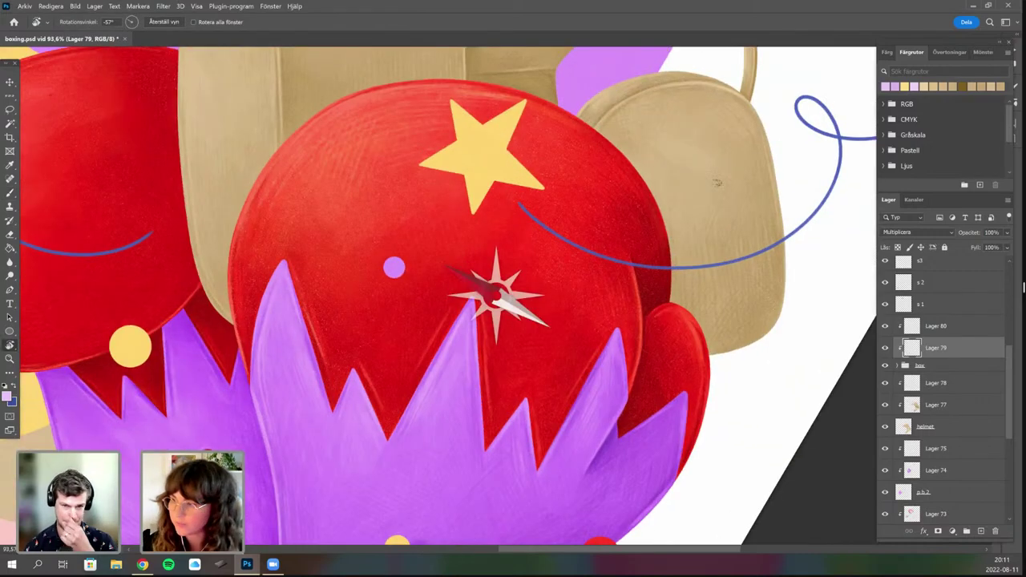
drag(496, 296, 451, 285)
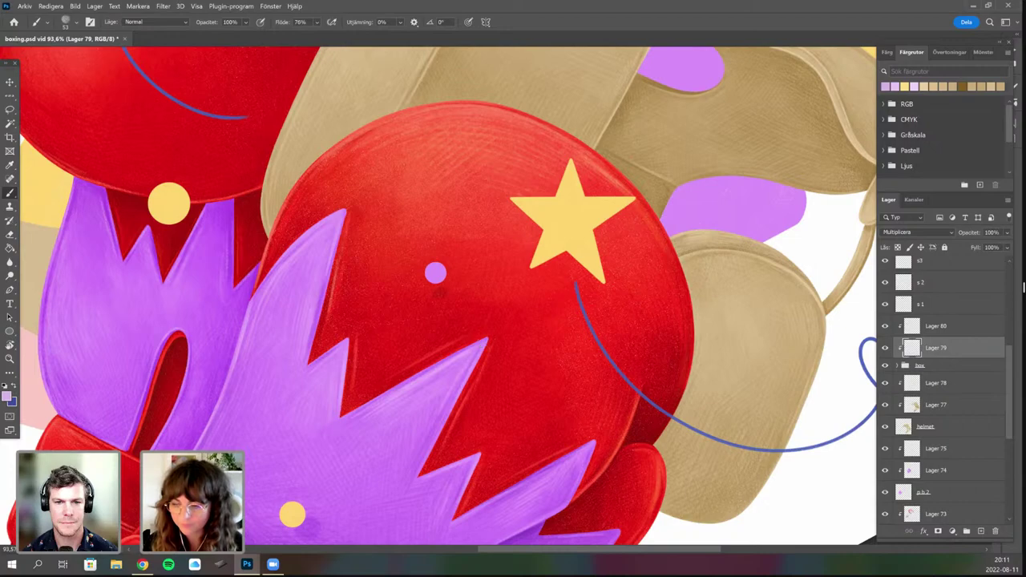
scroll(439, 293, down, 4)
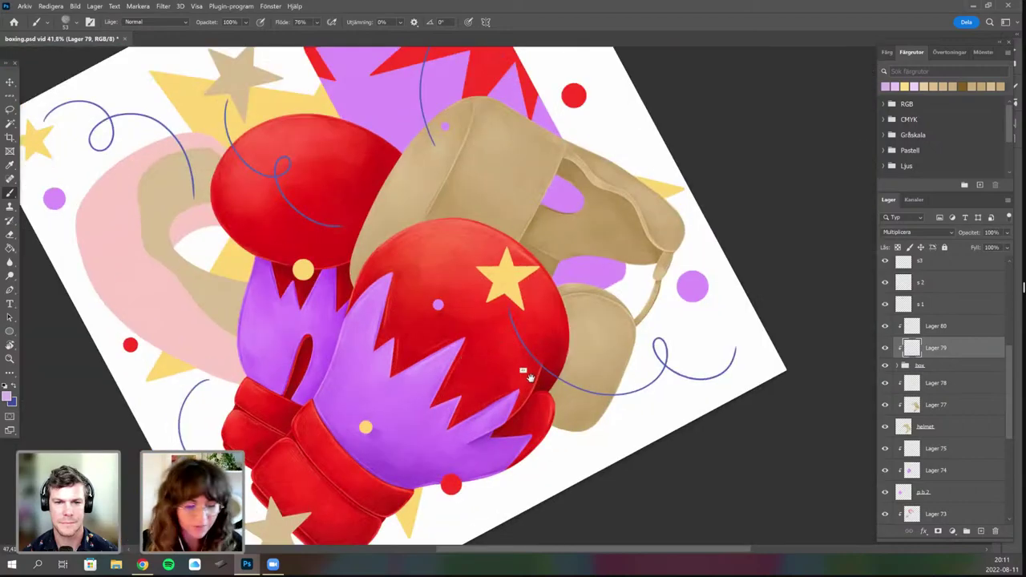
scroll(529, 376, up, 4)
drag(609, 233, 674, 248)
key(ctrl+z)
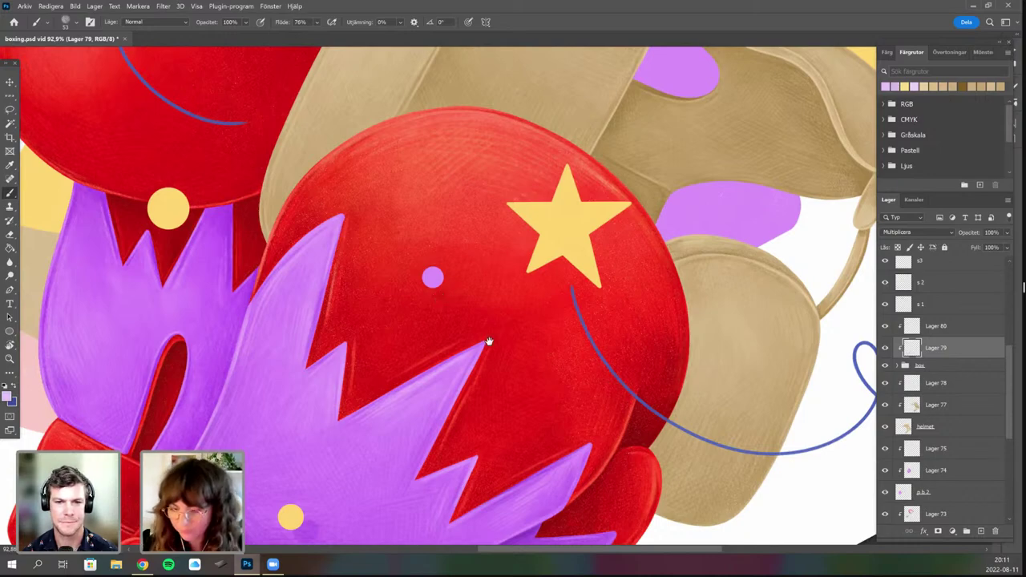
Paint a small cast shadow below the lilac dot on the front glove's red part in pale lilac.
mouse_move(489, 338)
mouse_down()
mouse_move(502, 322)
mouse_move(361, 343)
mouse_up()
key(r)
drag(522, 350, 533, 331)
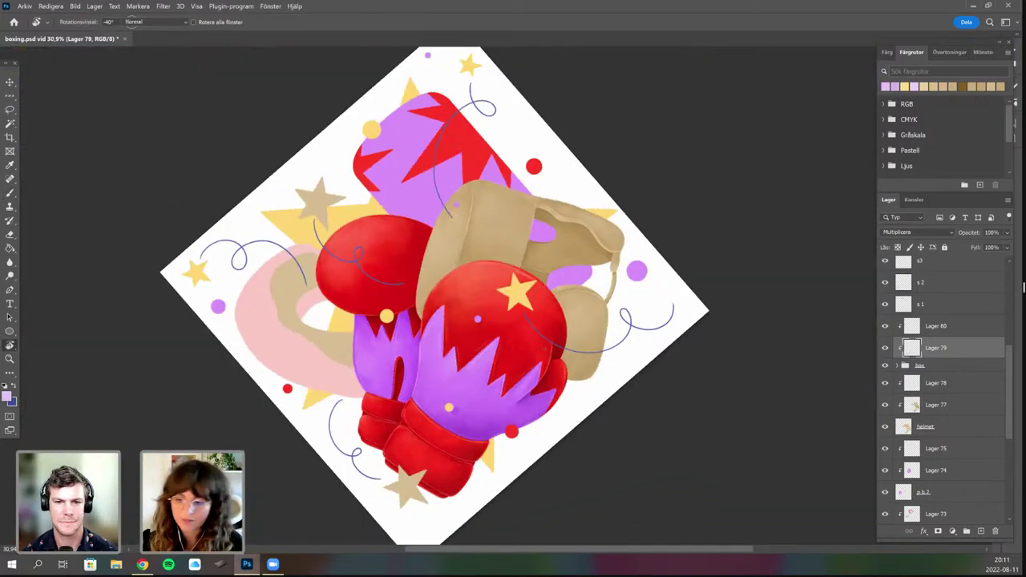
scroll(504, 333, up, 4)
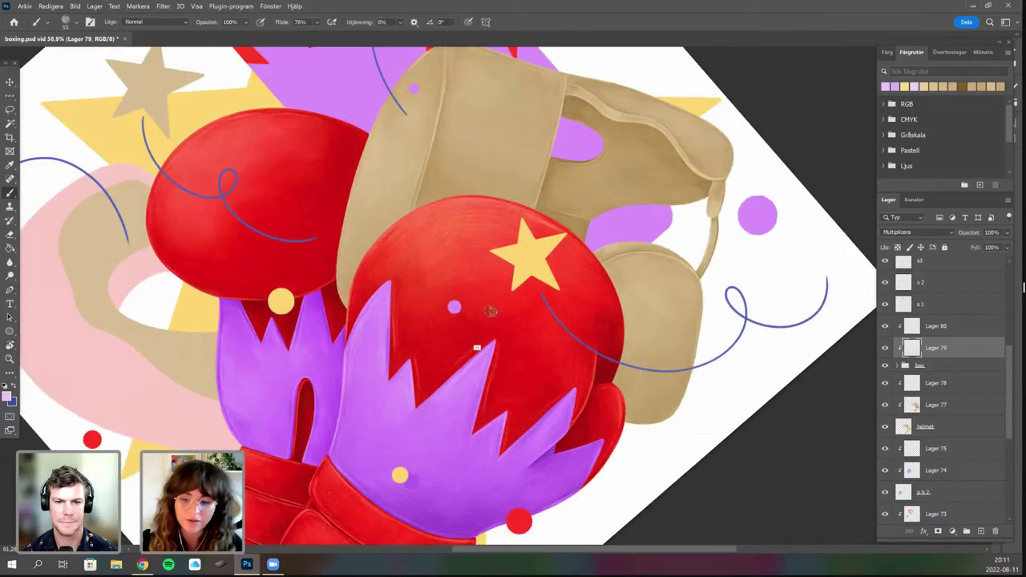
scroll(468, 296, up, 3)
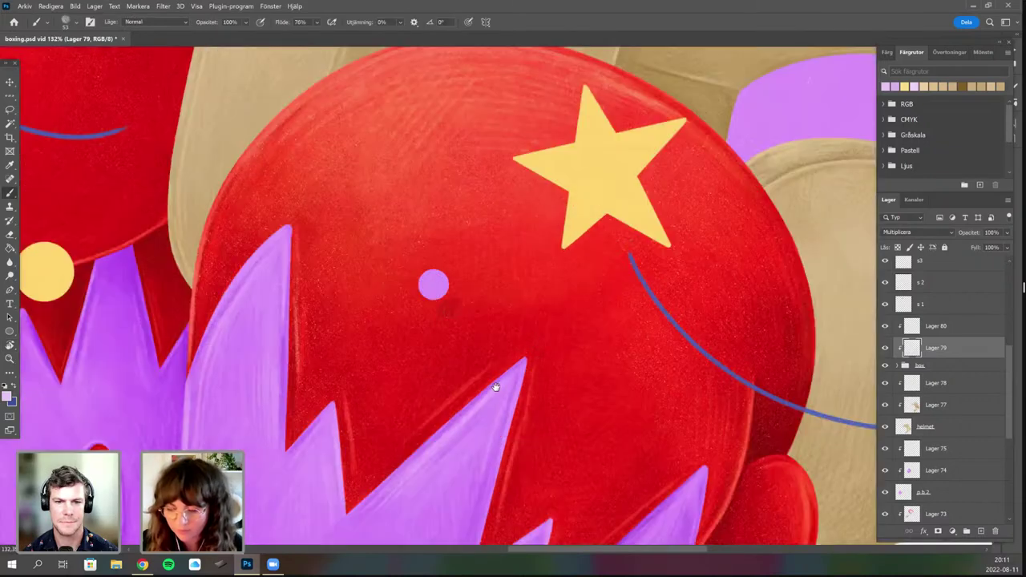
drag(583, 377, 541, 403)
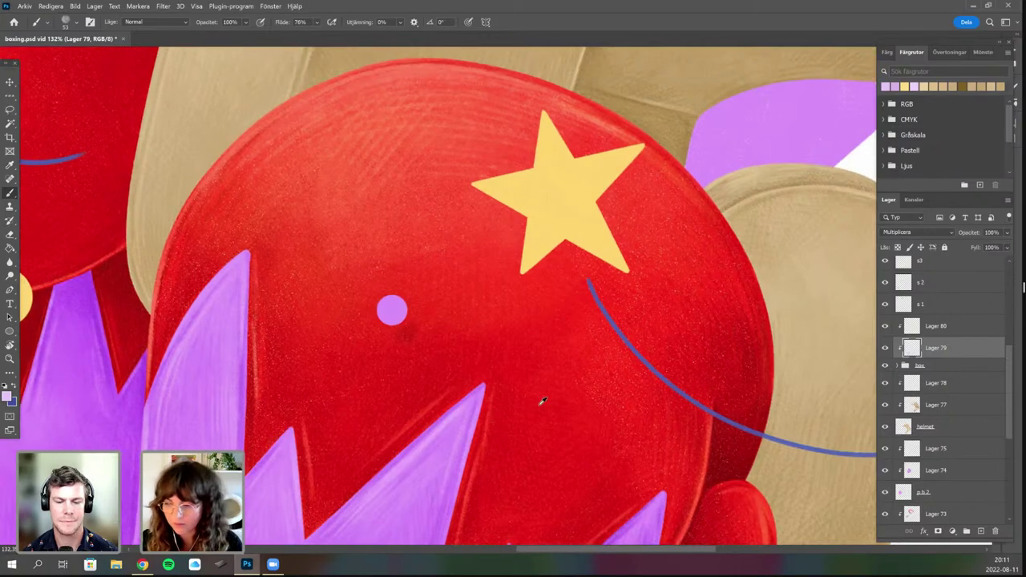
Examine the front glove's shading and dot shadows against the whole illustration at several canvas rotations.
scroll(536, 405, down, 6)
drag(508, 343, 498, 271)
key(r)
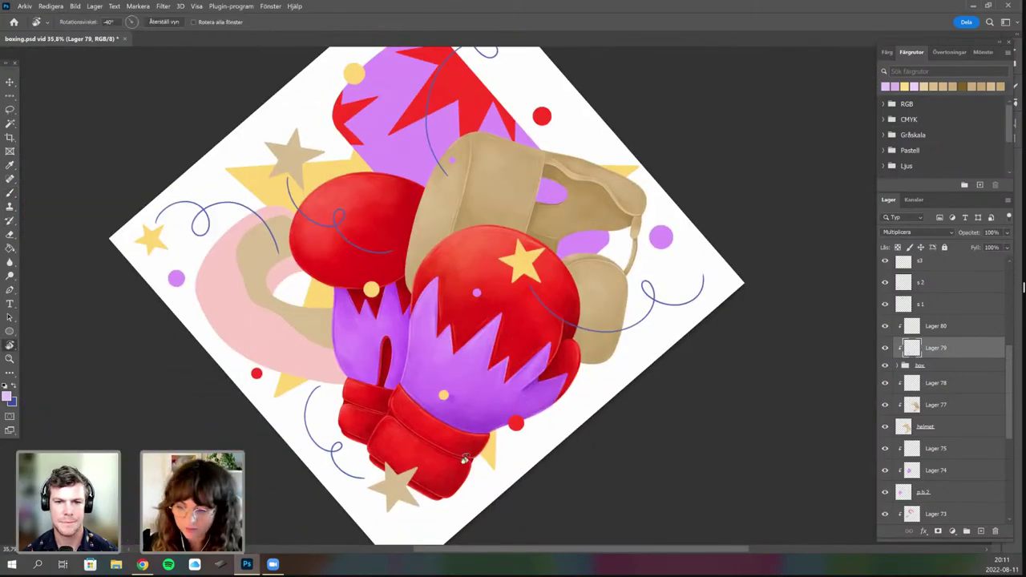
drag(465, 458, 394, 458)
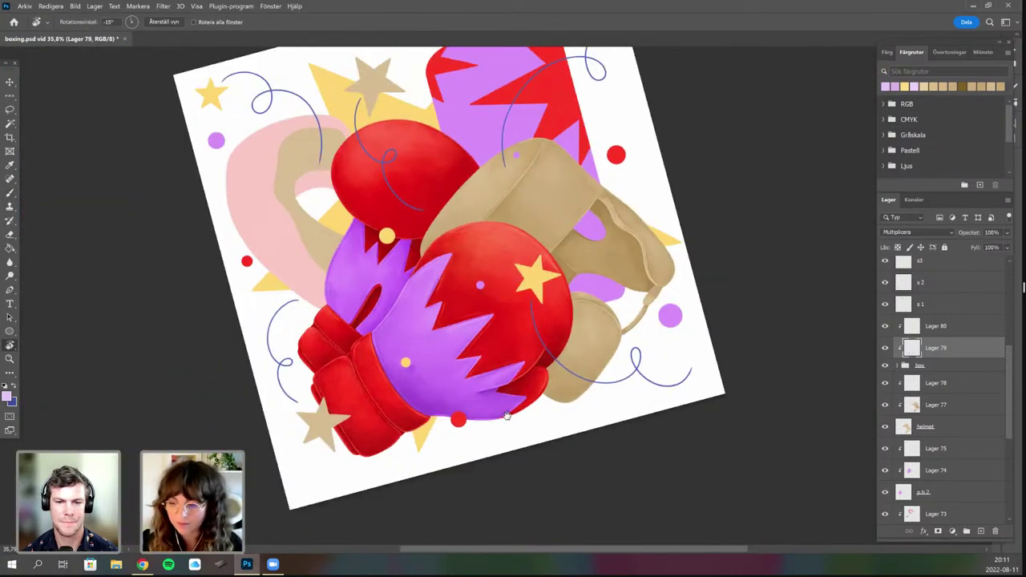
mouse_move(506, 415)
mouse_down()
mouse_move(496, 438)
mouse_move(540, 383)
mouse_up()
key(b)
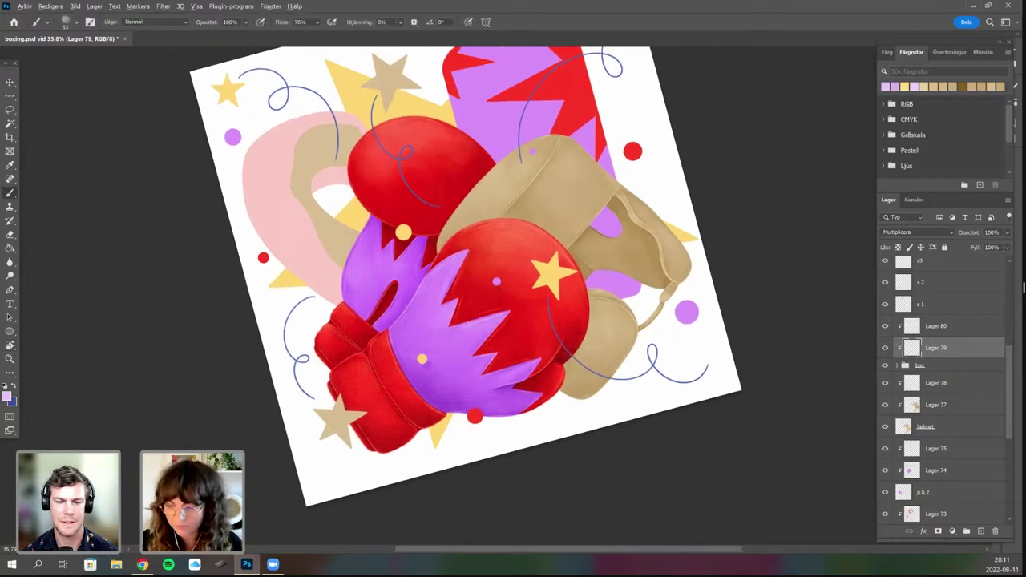
scroll(530, 386, up, 2)
key(r)
drag(520, 427, 557, 413)
key(b)
drag(561, 413, 642, 417)
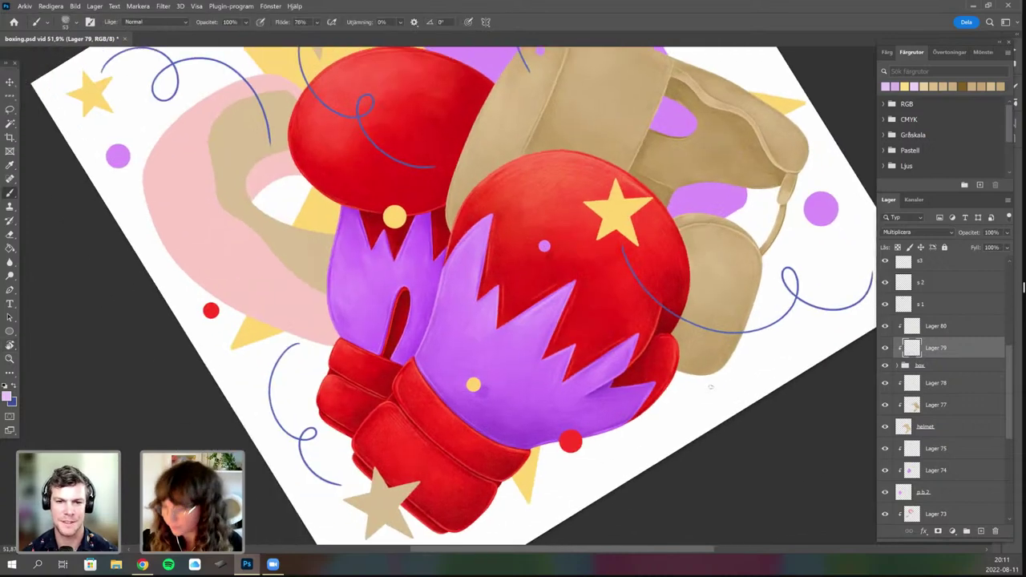
Group the back glove's layers from box 2 up to Lager 75 and name the group box 2.
scroll(1003, 442, down, 8)
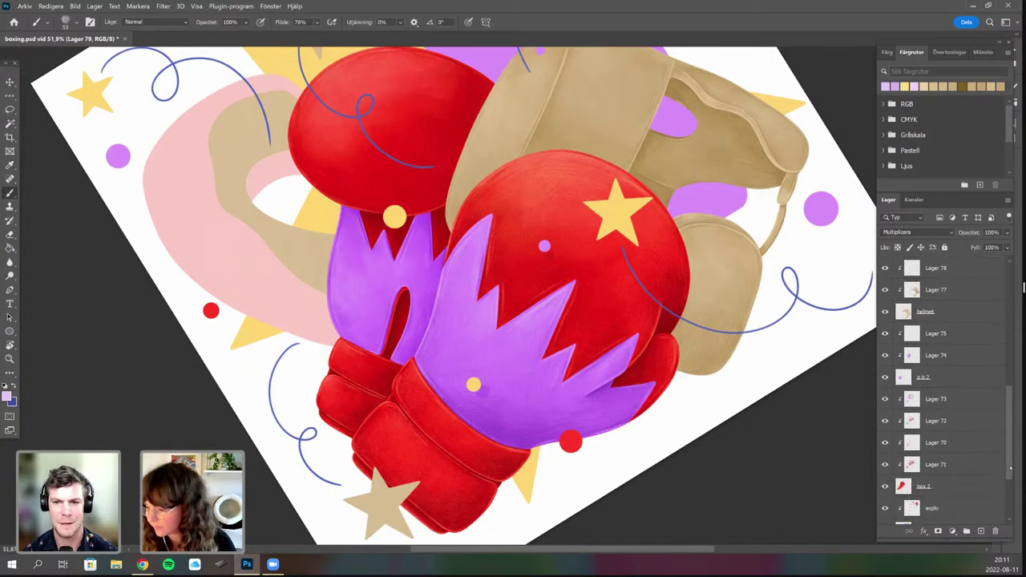
click(961, 401)
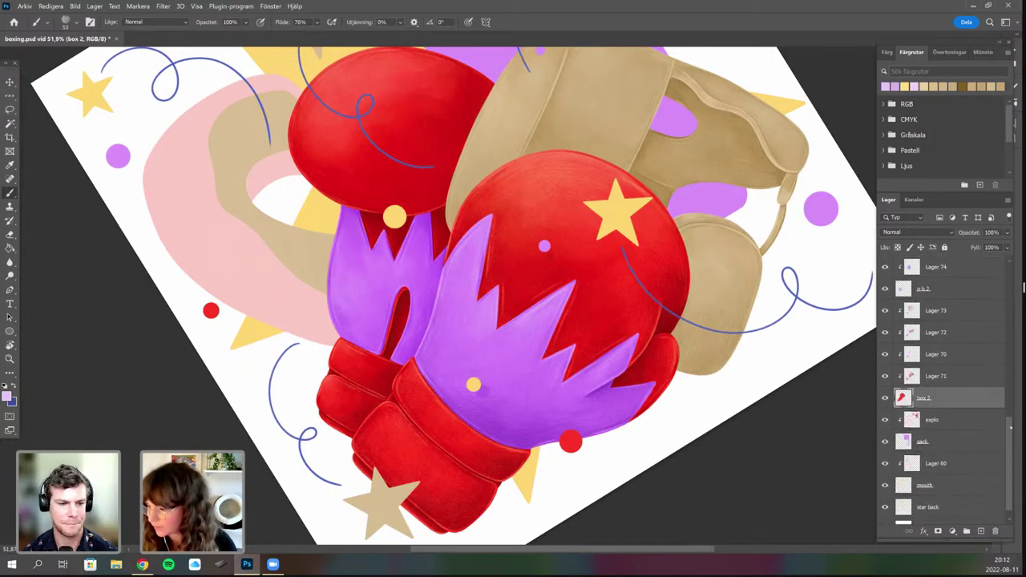
scroll(1008, 399, up, 3)
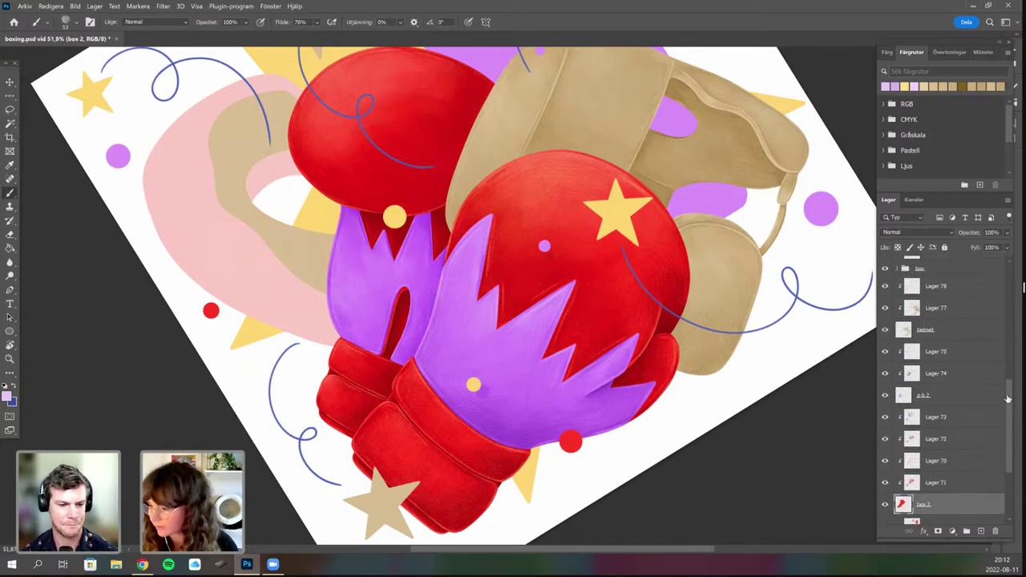
click(963, 362)
click(981, 531)
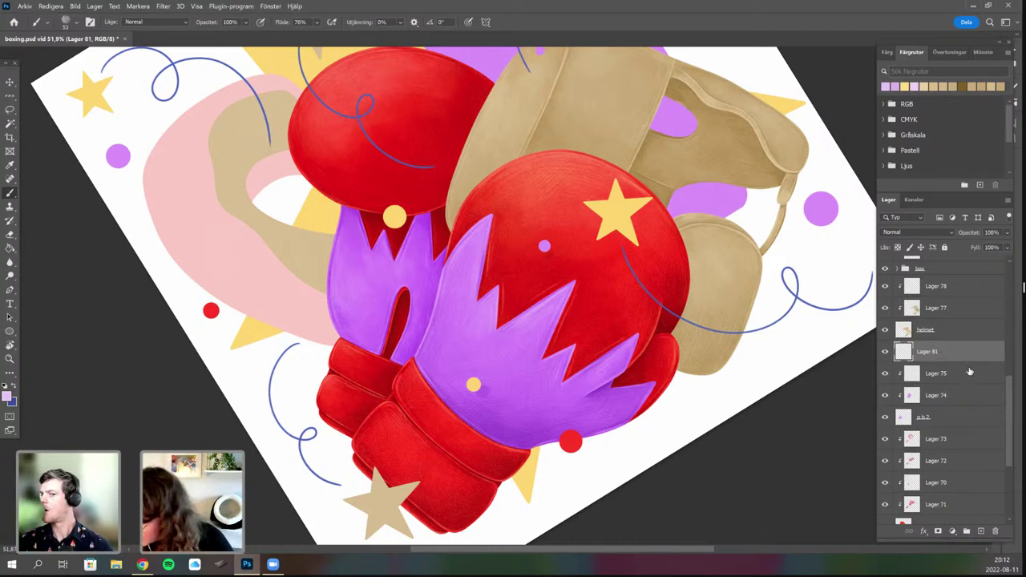
key(Delete)
click(967, 531)
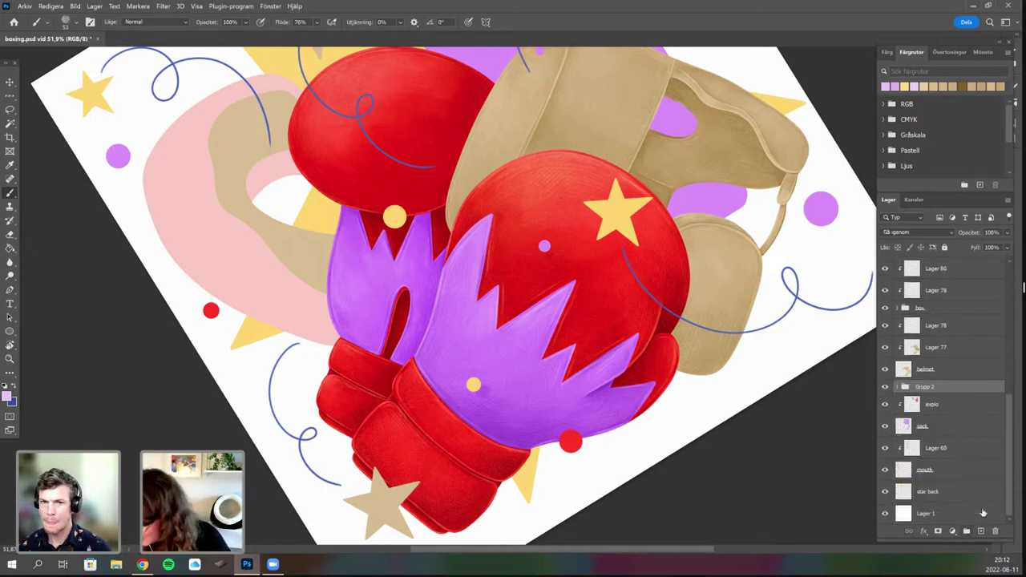
double_click(945, 385)
text(box)
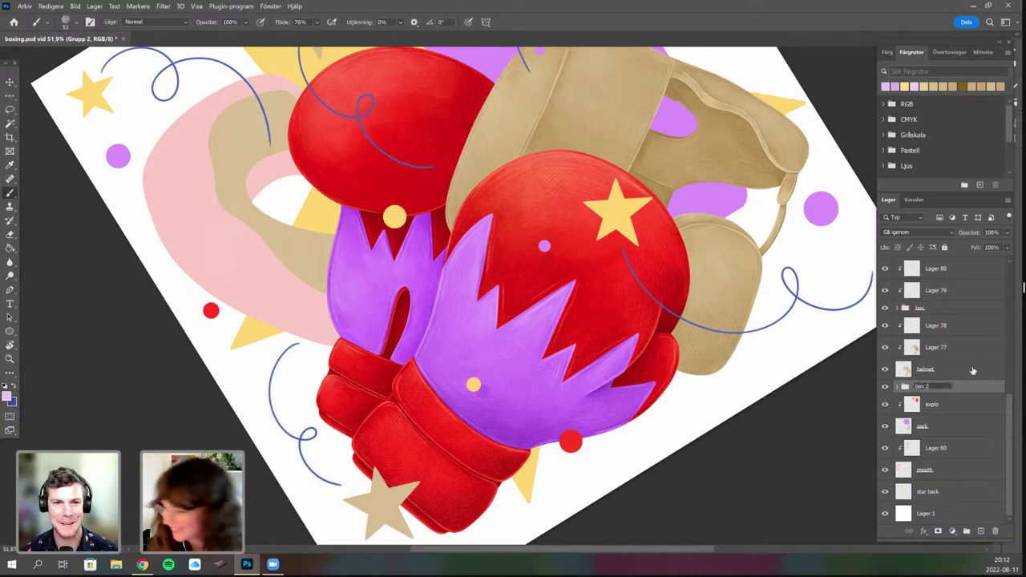
Add a new layer clipped to the box 2 group, set it to Multiply and choose lilac as the painting colour.
click(982, 532)
right_click(938, 390)
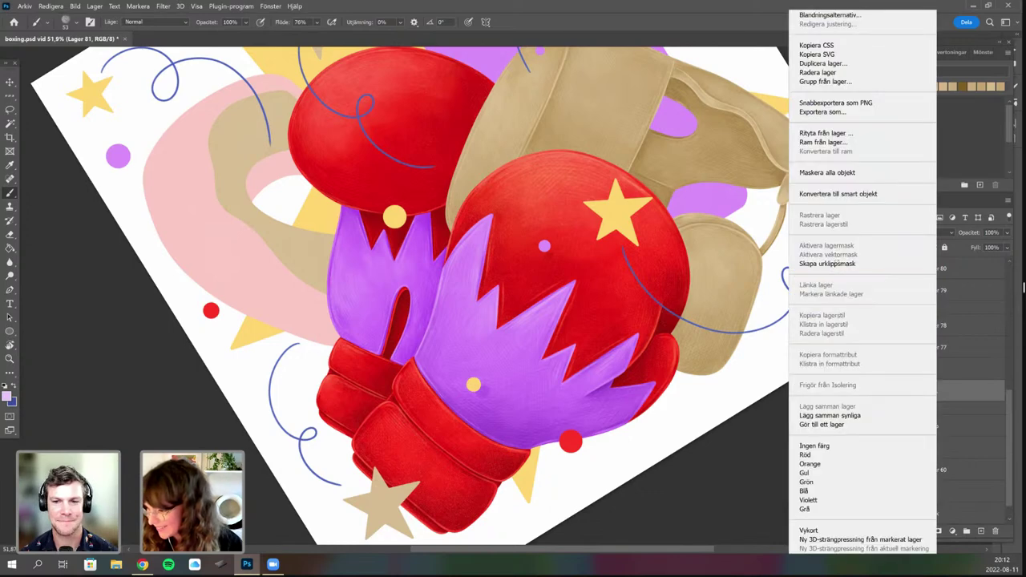
click(850, 263)
drag(614, 406, 627, 534)
click(915, 232)
click(907, 280)
click(896, 87)
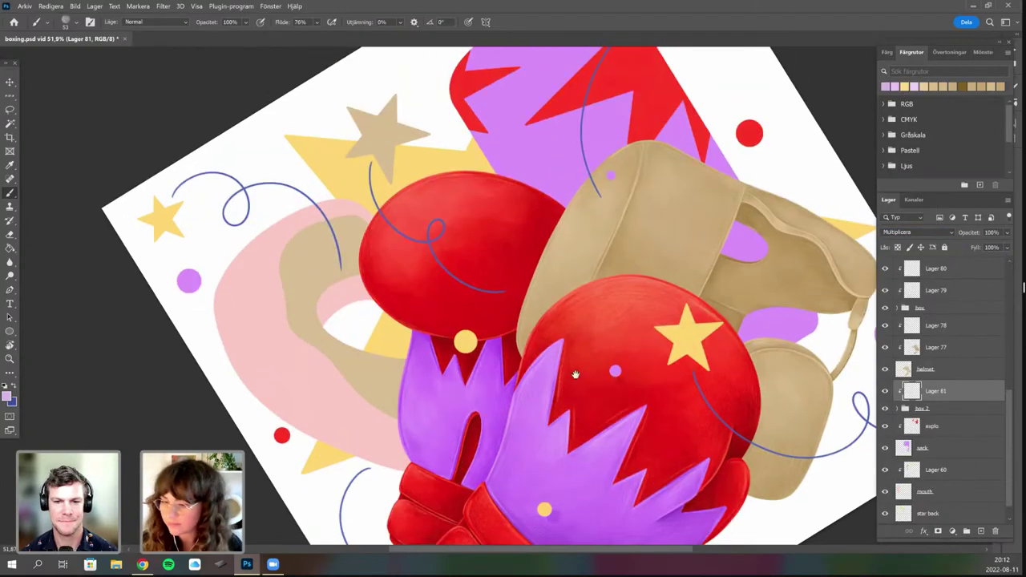
Switch to the textured shading brush with the -90° tip angle and enlarge it to 183 px.
drag(547, 368, 517, 353)
right_click(556, 361)
click(655, 342)
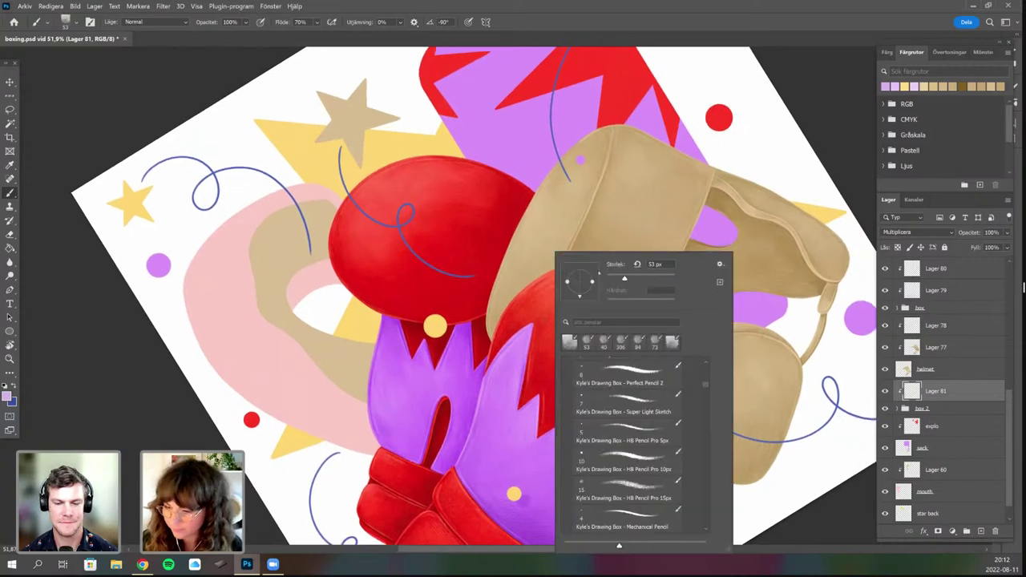
key(Return)
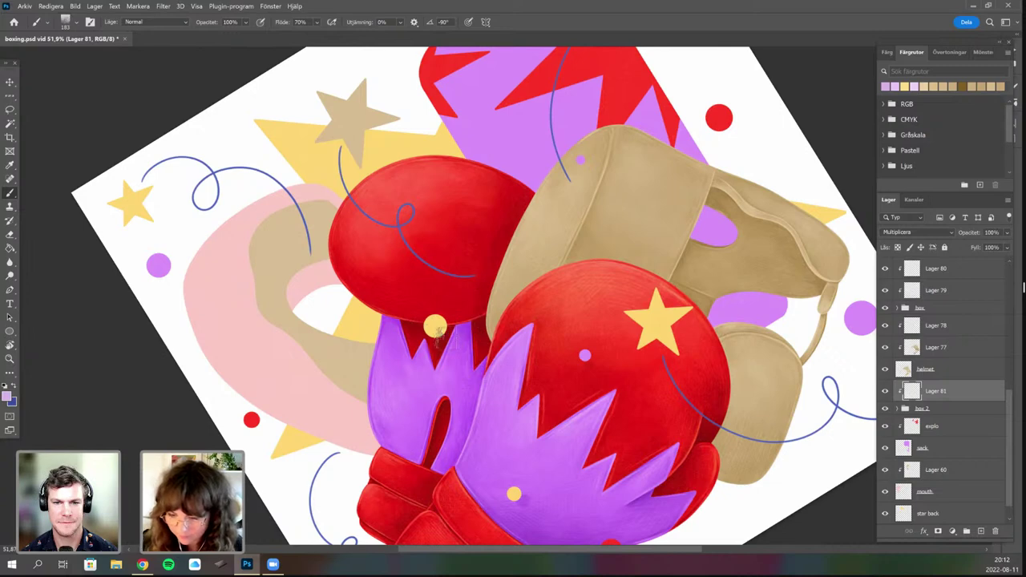
Shade the back glove's red part beside the helmet with the 183 px textured brush, checking it at several canvas rotations.
key(r)
drag(541, 365, 513, 315)
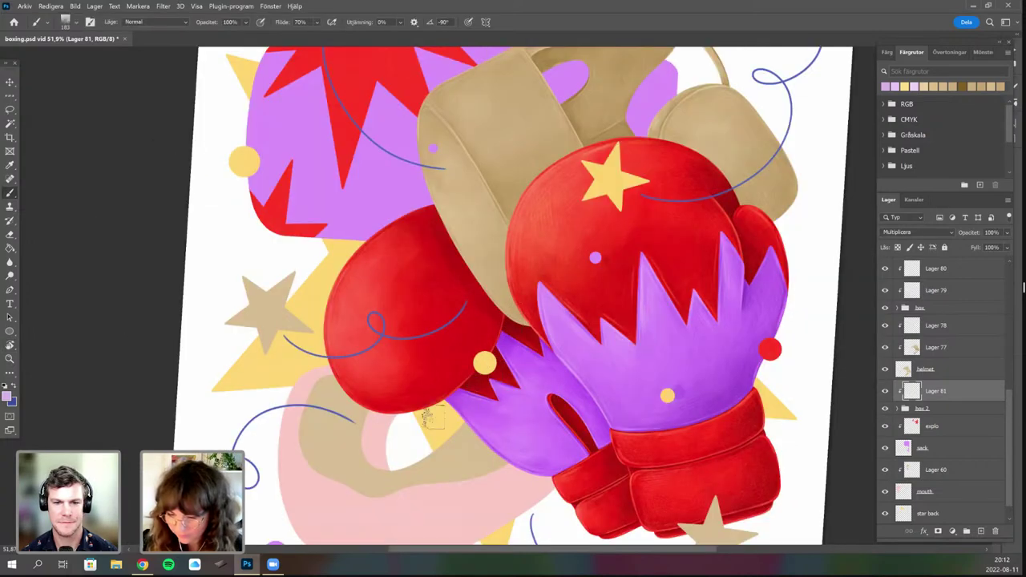
scroll(501, 389, down, 2)
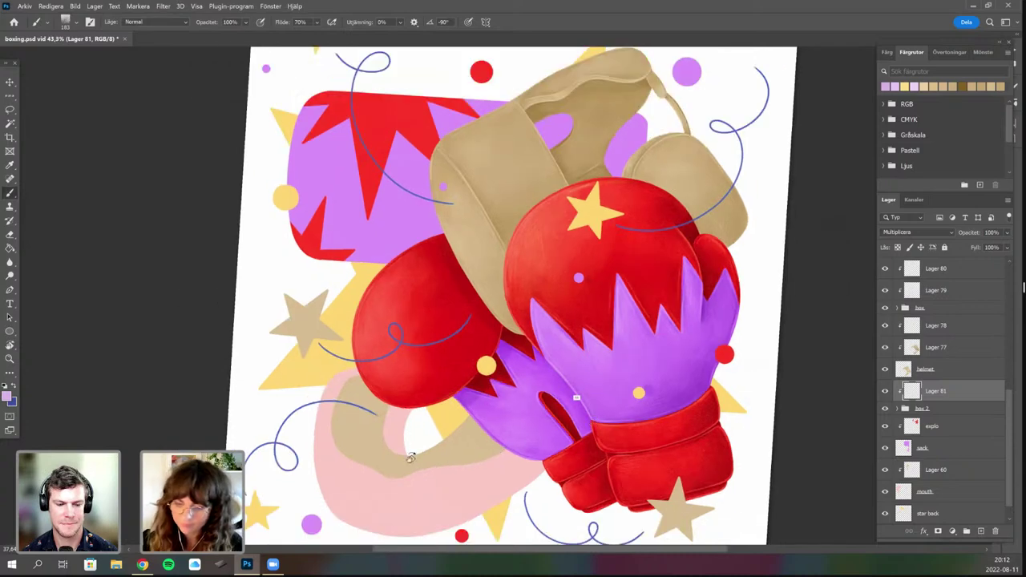
key(r)
drag(594, 421, 453, 350)
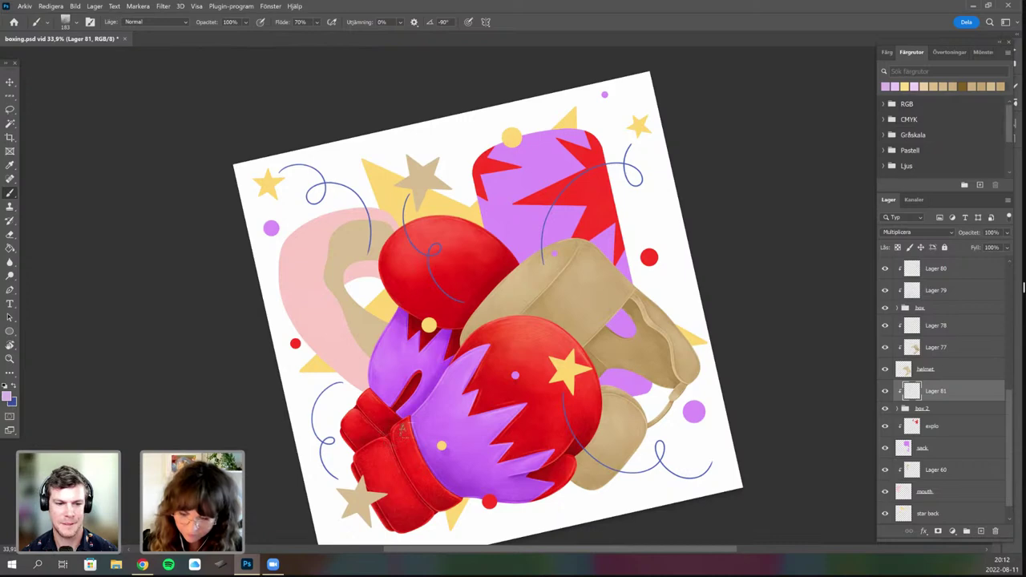
scroll(433, 433, down, 2)
key(r)
drag(425, 433, 468, 449)
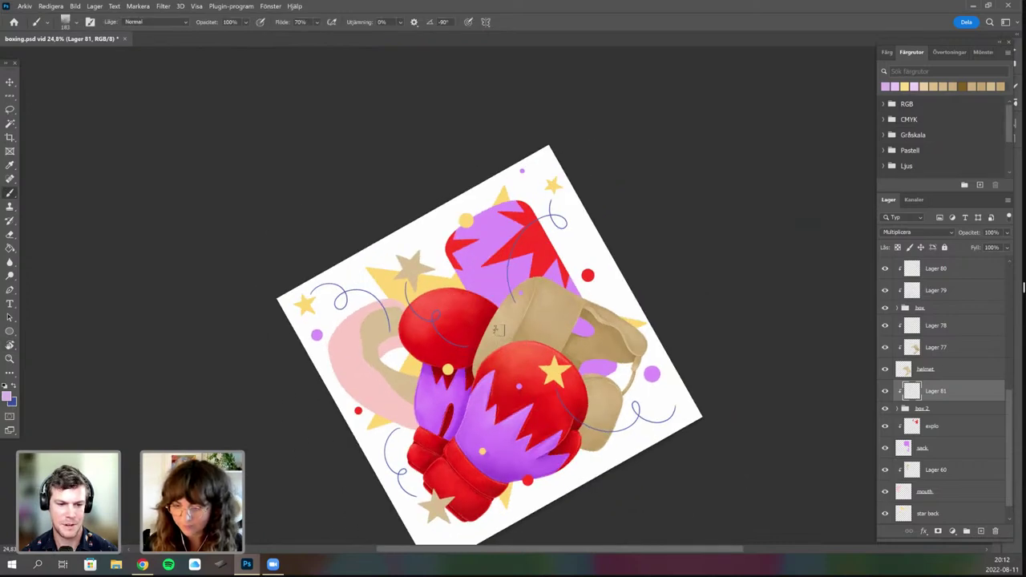
scroll(513, 335, up, 1)
drag(525, 325, 521, 304)
scroll(522, 302, up, 4)
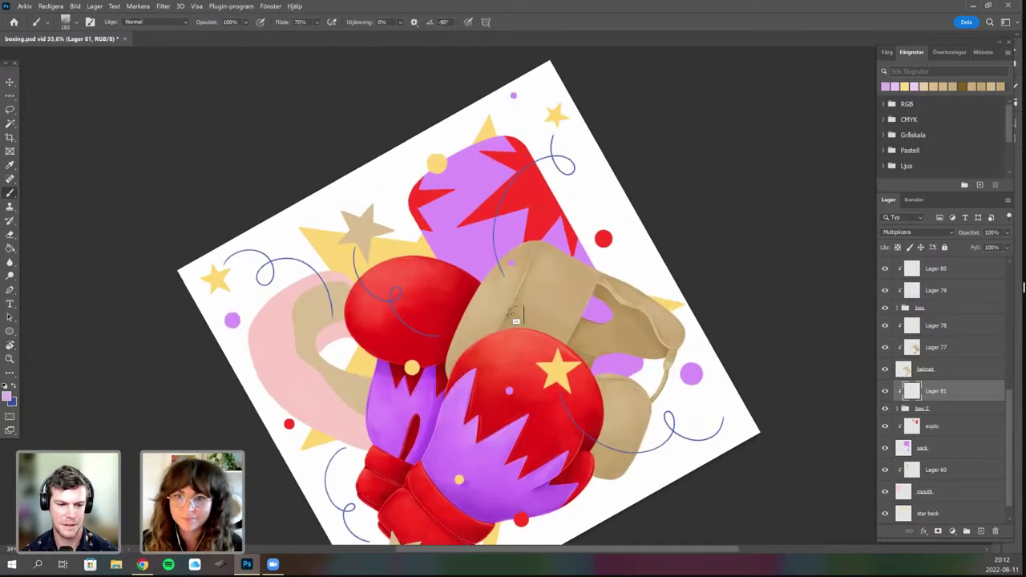
scroll(495, 258, up, 3)
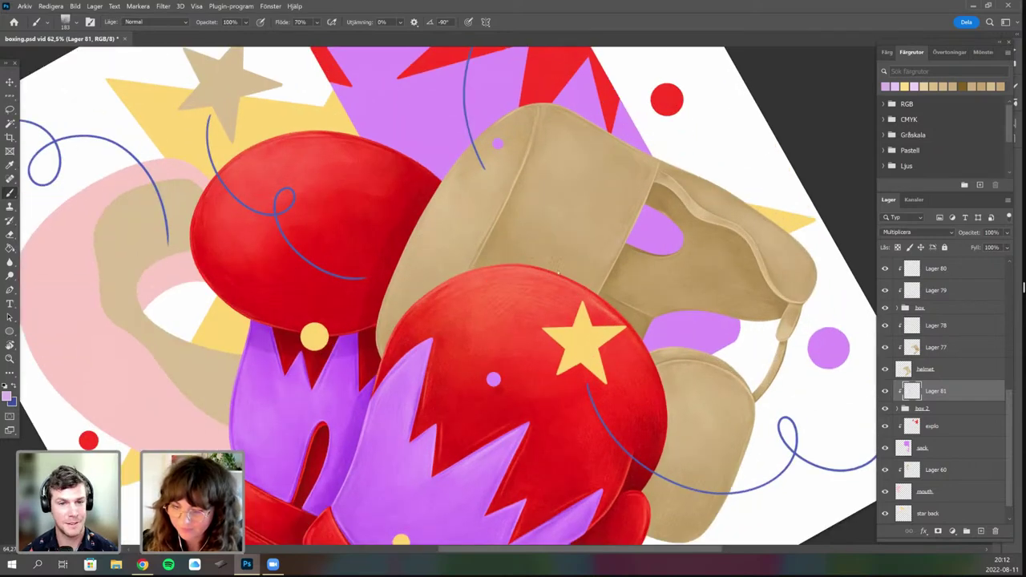
Enlarge the textured brush to 306 px and deepen the helmet's shadow across the back glove.
right_click(451, 243)
click(381, 233)
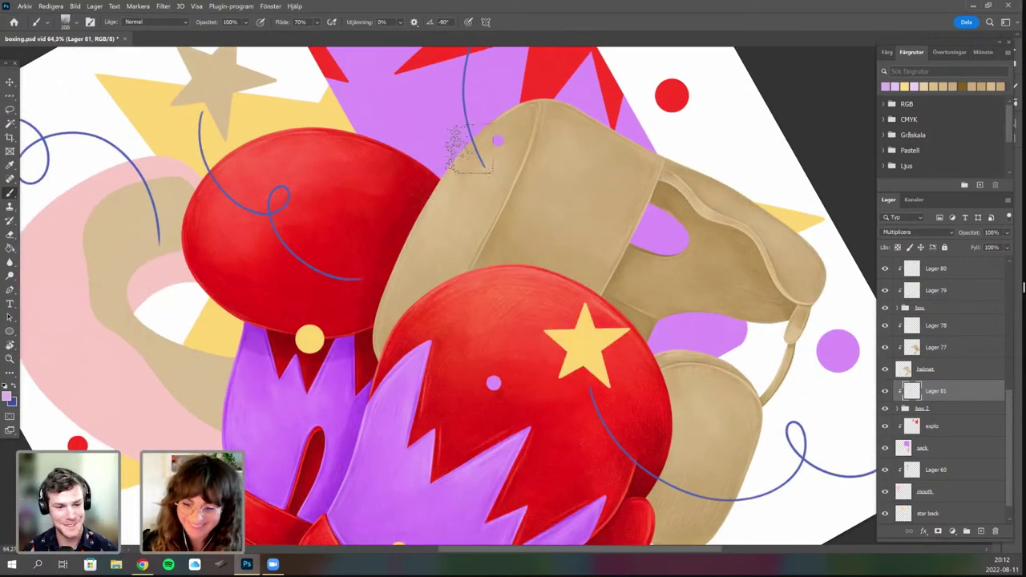
scroll(485, 348, up, 1)
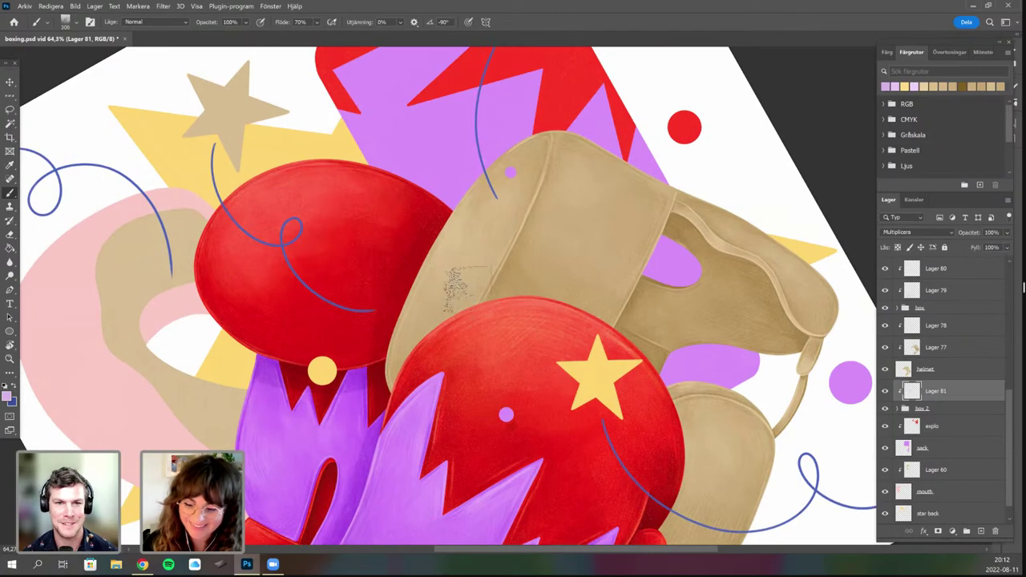
scroll(442, 433, up, 1)
key(r)
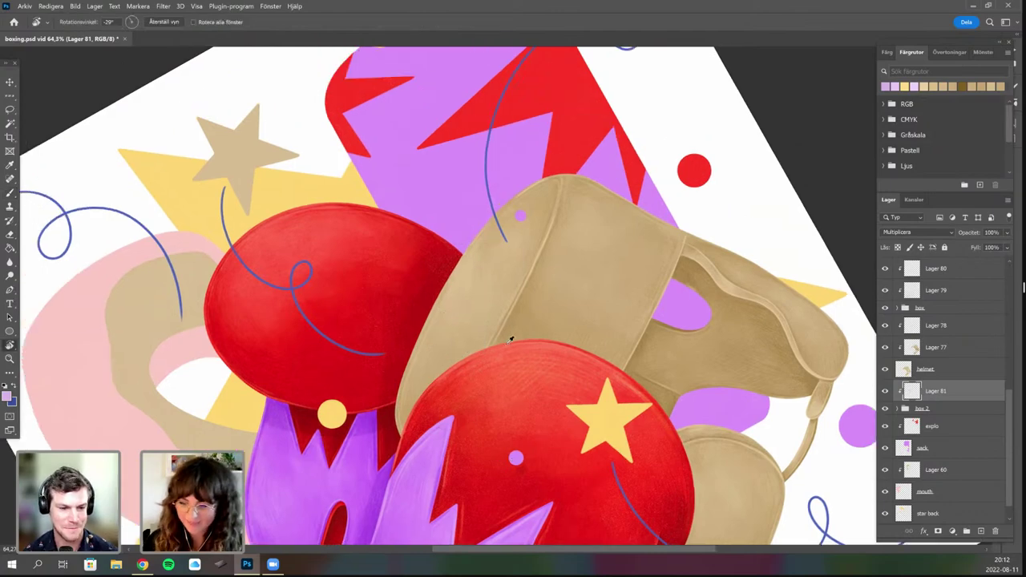
drag(509, 341, 497, 345)
key(b)
scroll(497, 316, down, 4)
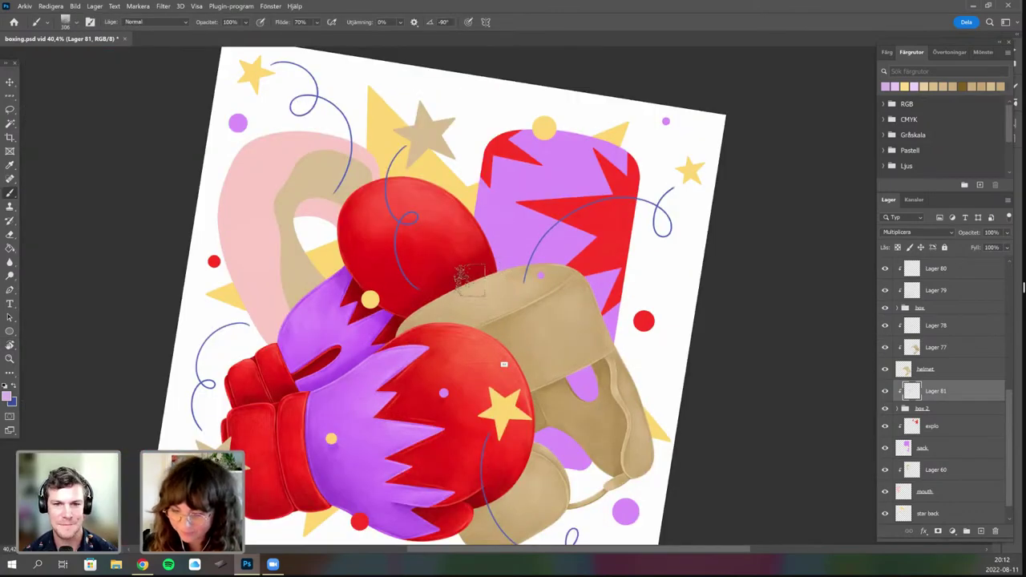
scroll(470, 280, up, 1)
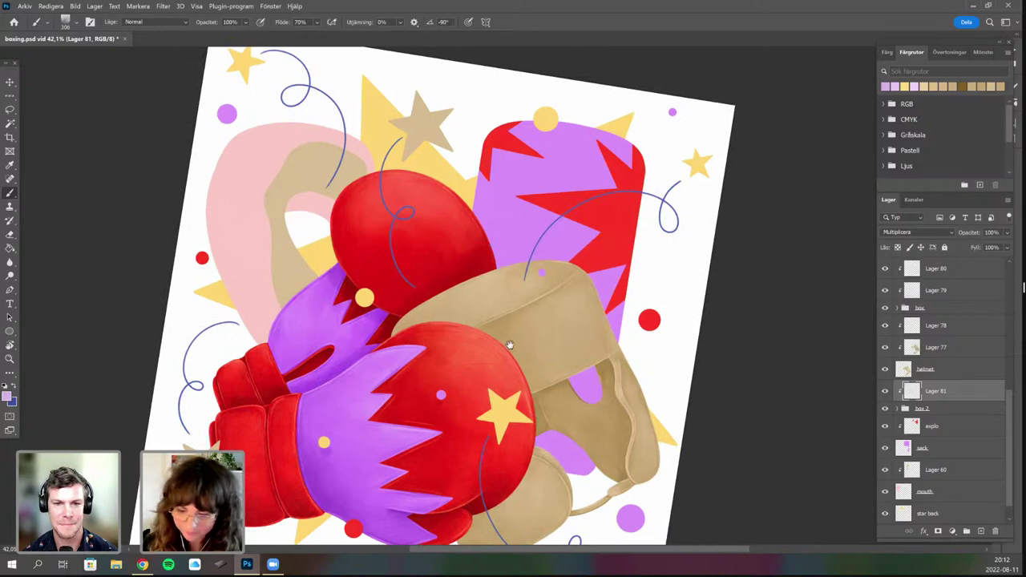
drag(435, 298, 463, 290)
Switch to the round textured brush with the 0° tip angle at 259 px and work over the back glove's shading.
right_click(413, 287)
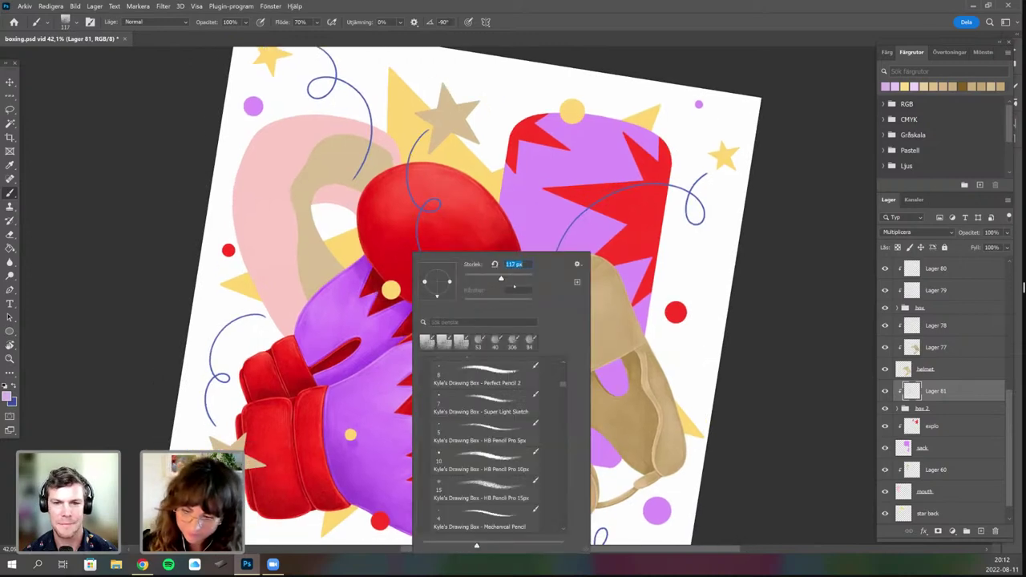
click(479, 346)
click(375, 292)
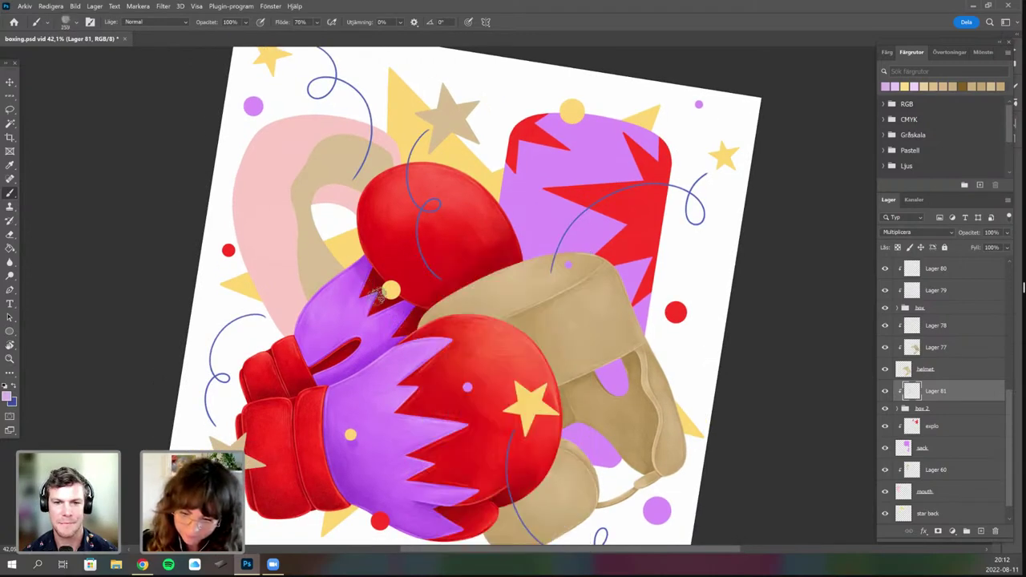
scroll(473, 397, down, 3)
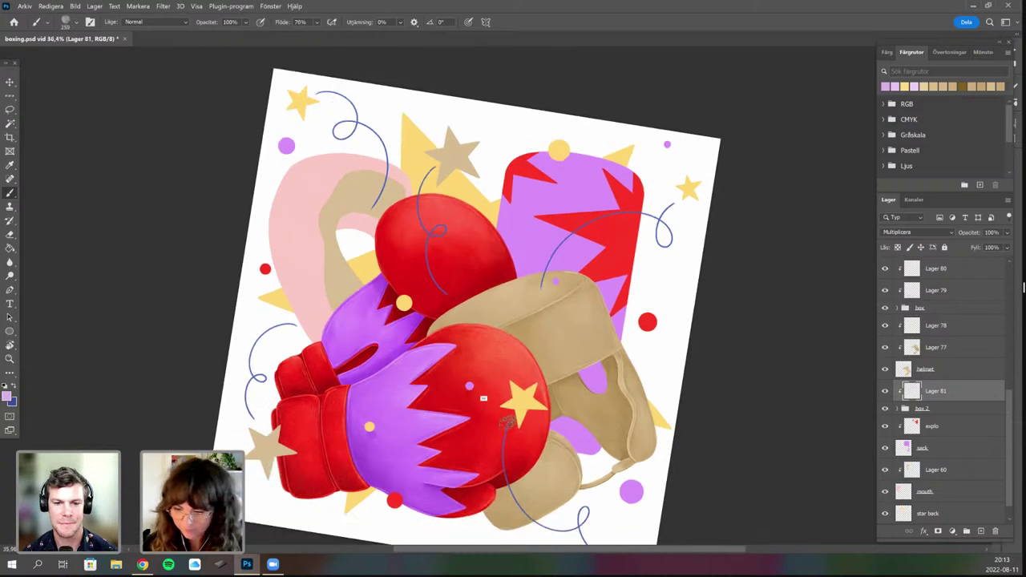
key(r)
mouse_move(506, 420)
mouse_down()
mouse_move(528, 329)
mouse_move(449, 331)
mouse_up()
scroll(459, 333, up, 1)
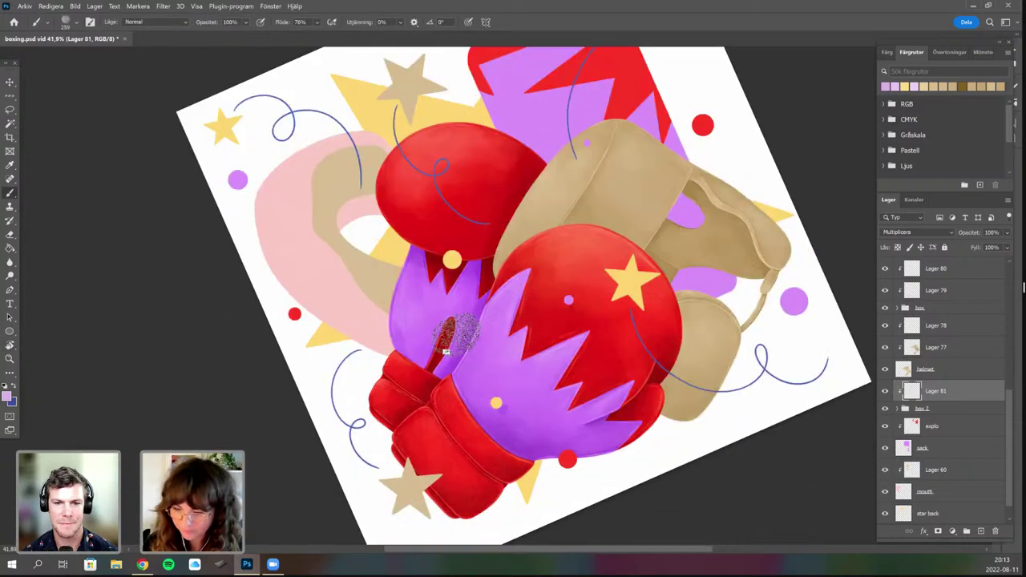
Reduce the round brush to 51 px, choose a darker lilac and shade the back glove's purple area around the thumb and front glove.
scroll(445, 351, up, 3)
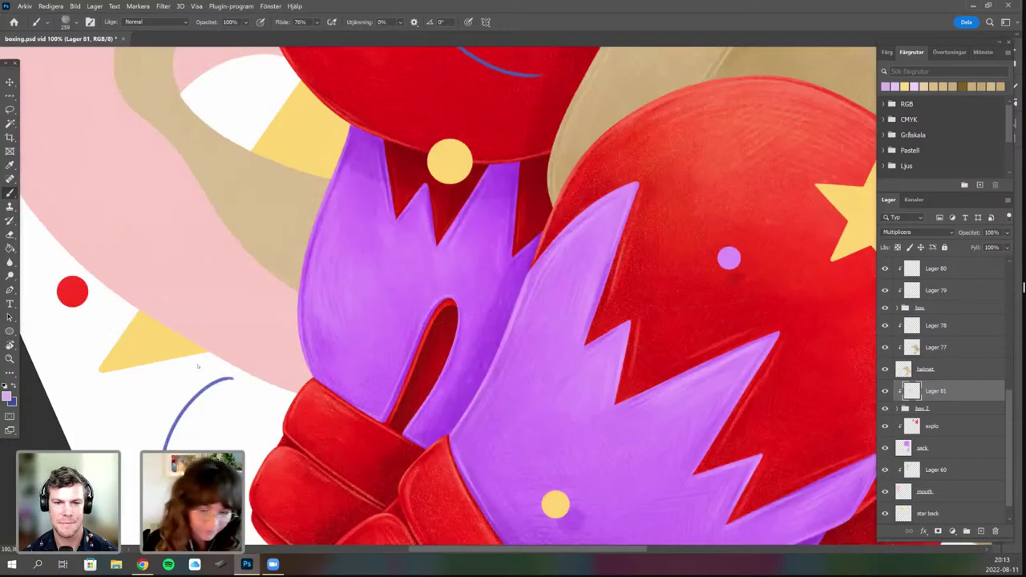
right_click(460, 252)
click(7, 396)
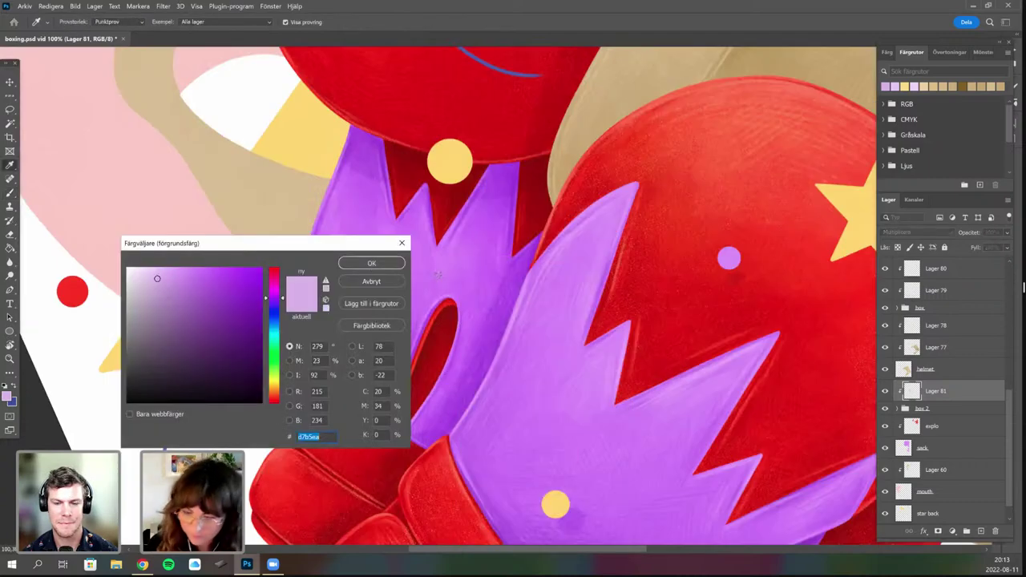
key(Return)
key(b)
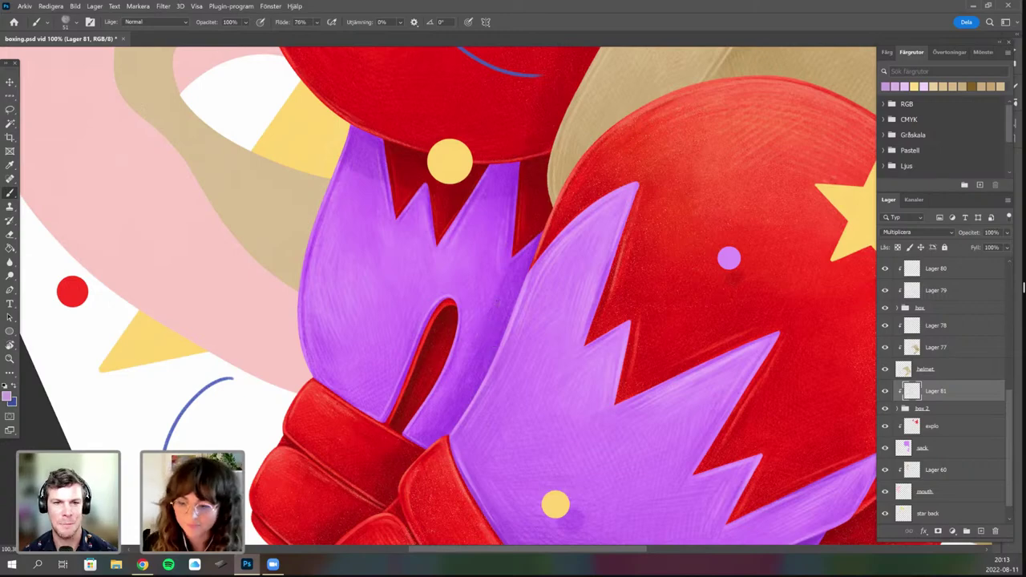
scroll(495, 334, down, 5)
drag(454, 260, 448, 315)
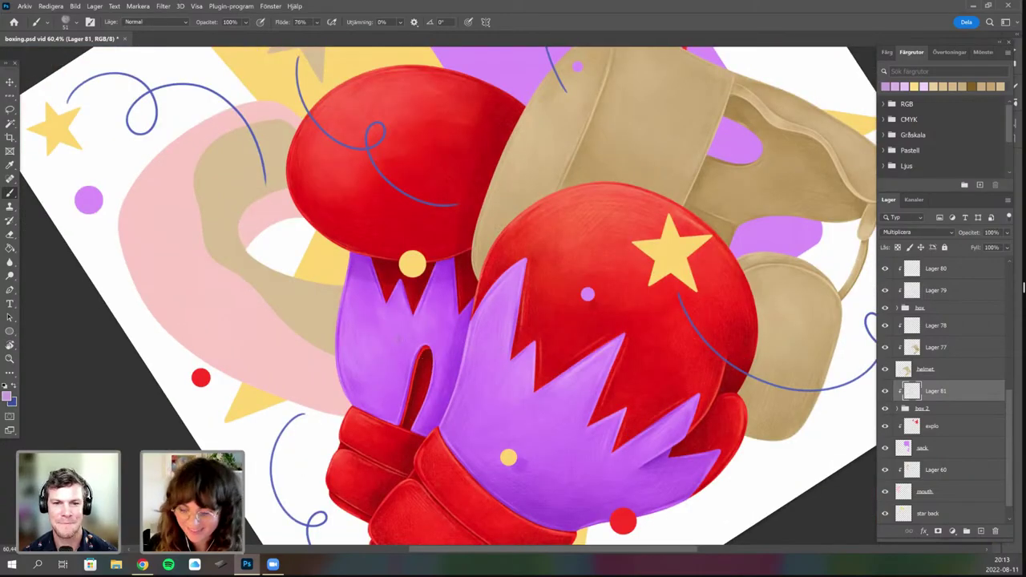
key(r)
drag(374, 261, 382, 352)
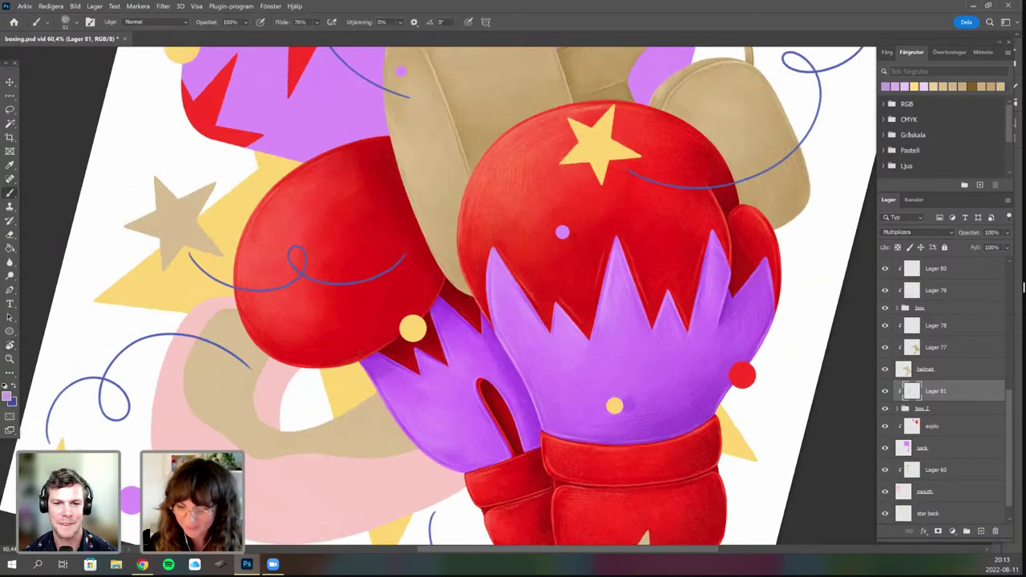
drag(468, 446, 431, 373)
drag(440, 301, 454, 259)
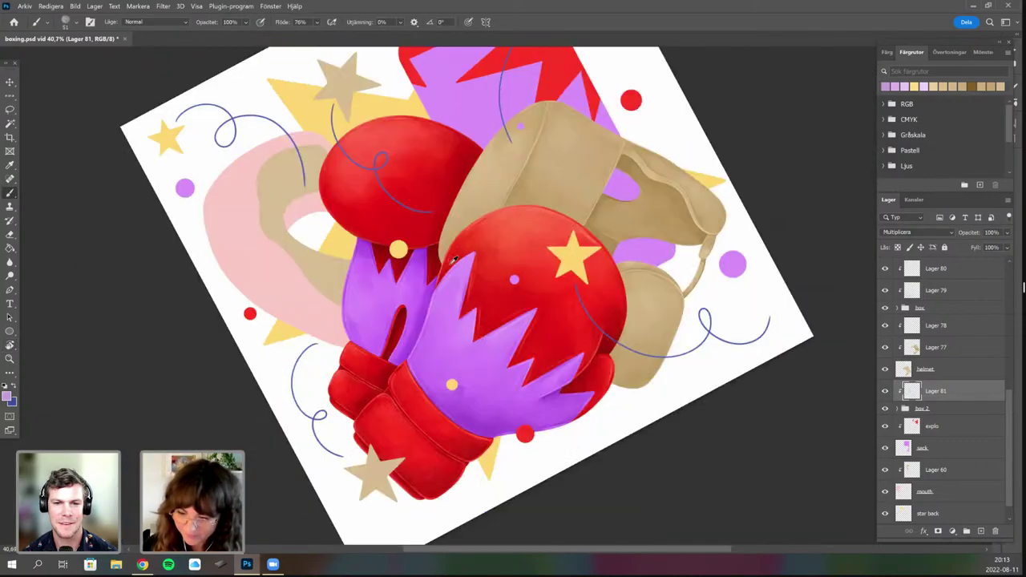
Switch back to the textured brush with the -90° tip angle and enlarge it to 322 px for the back glove.
scroll(534, 297, up, 1)
right_click(527, 276)
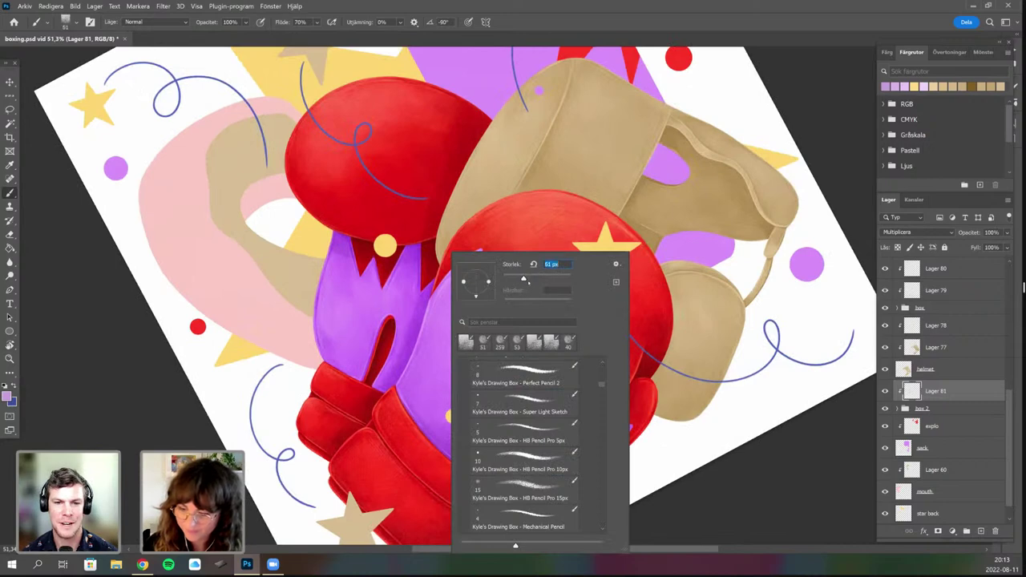
click(432, 249)
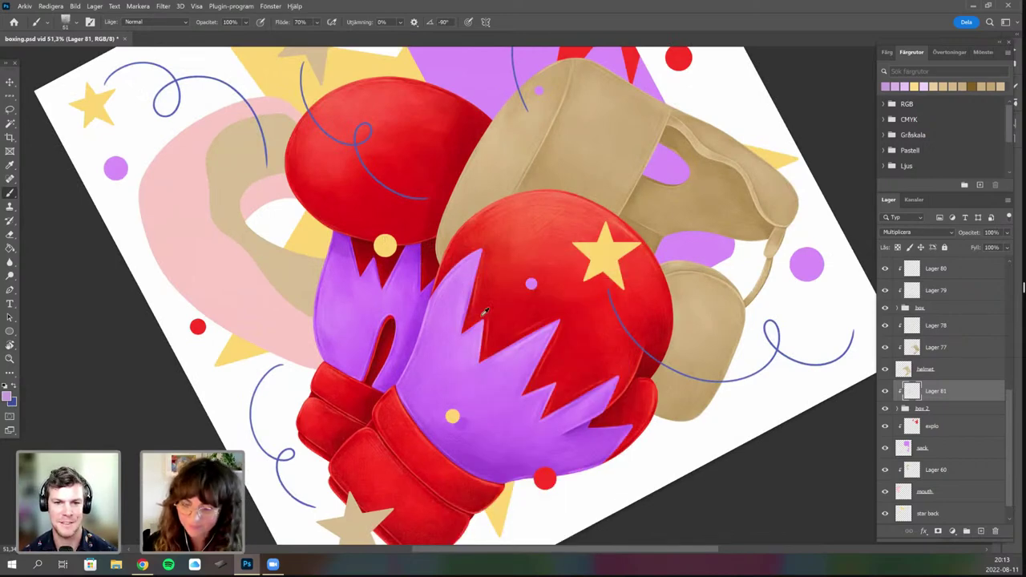
scroll(481, 313, down, 3)
key(r)
mouse_move(456, 402)
mouse_down()
mouse_move(408, 388)
mouse_move(436, 407)
mouse_up()
key(b)
scroll(422, 393, up, 3)
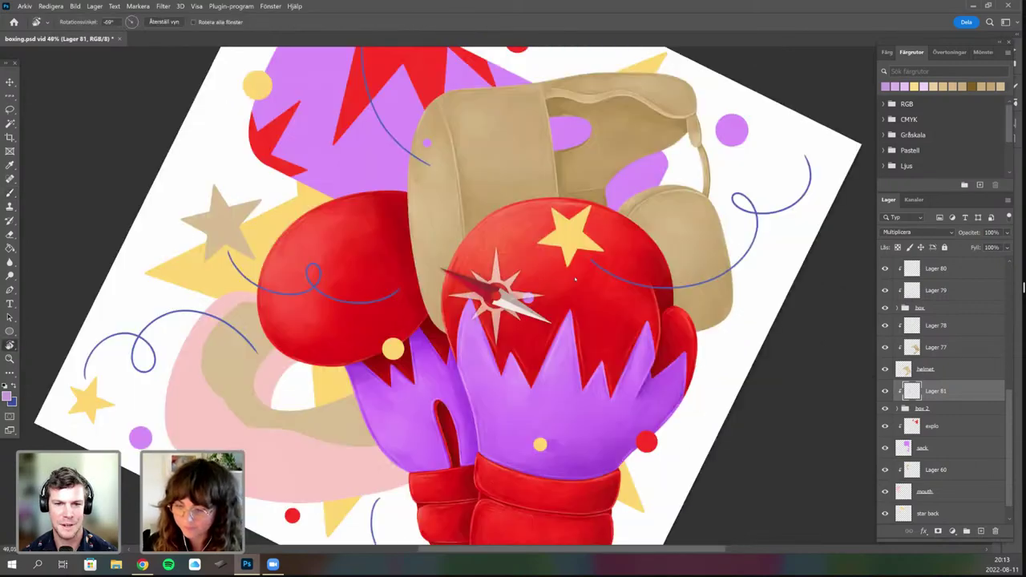
right_click(488, 255)
click(598, 278)
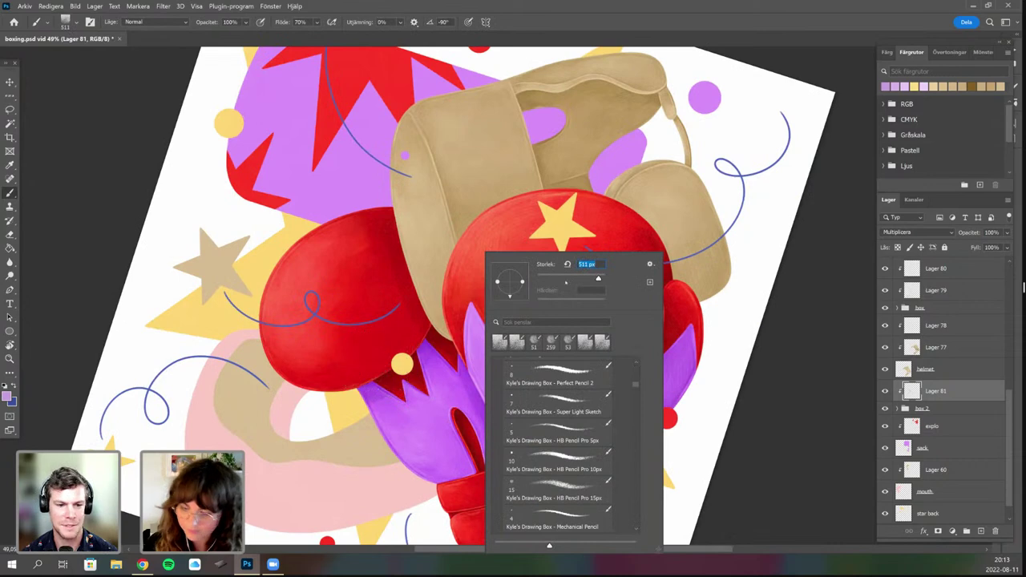
key(Return)
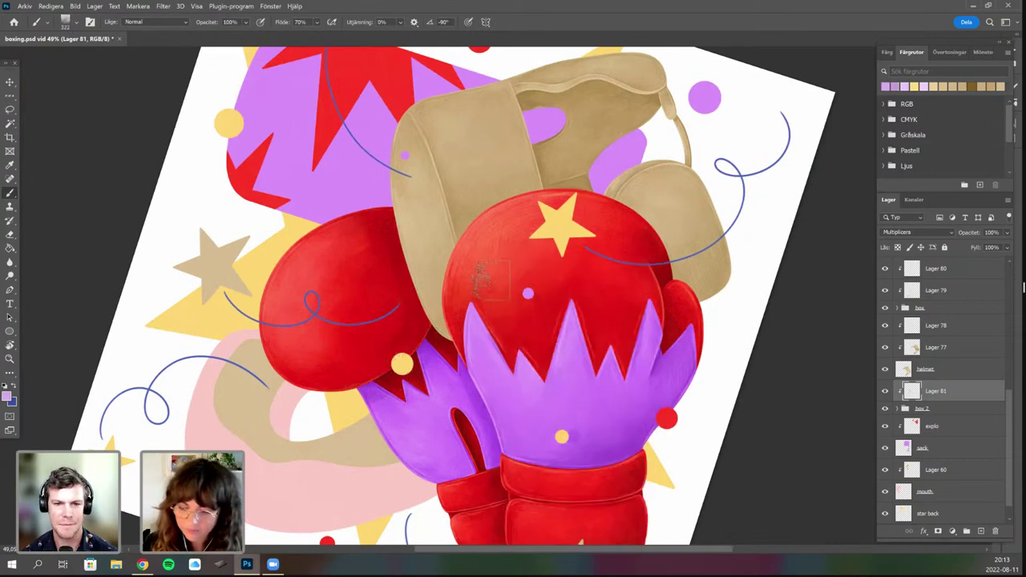
Soften the back glove's shading beside the helmet with a lighter lilac, checking it against the whole illustration at several rotations.
key(r)
drag(435, 307, 439, 275)
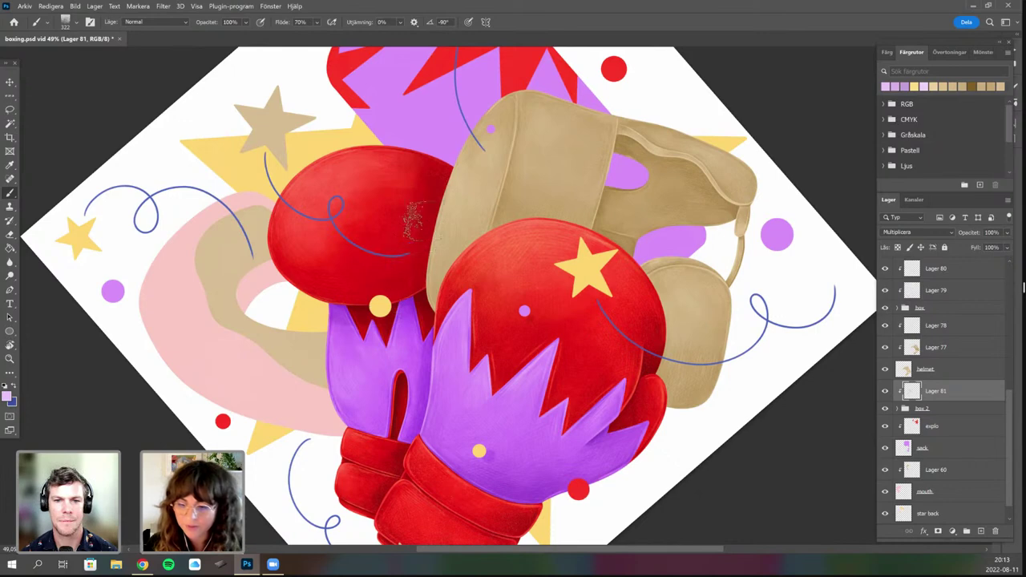
drag(496, 324, 433, 391)
drag(567, 335, 626, 275)
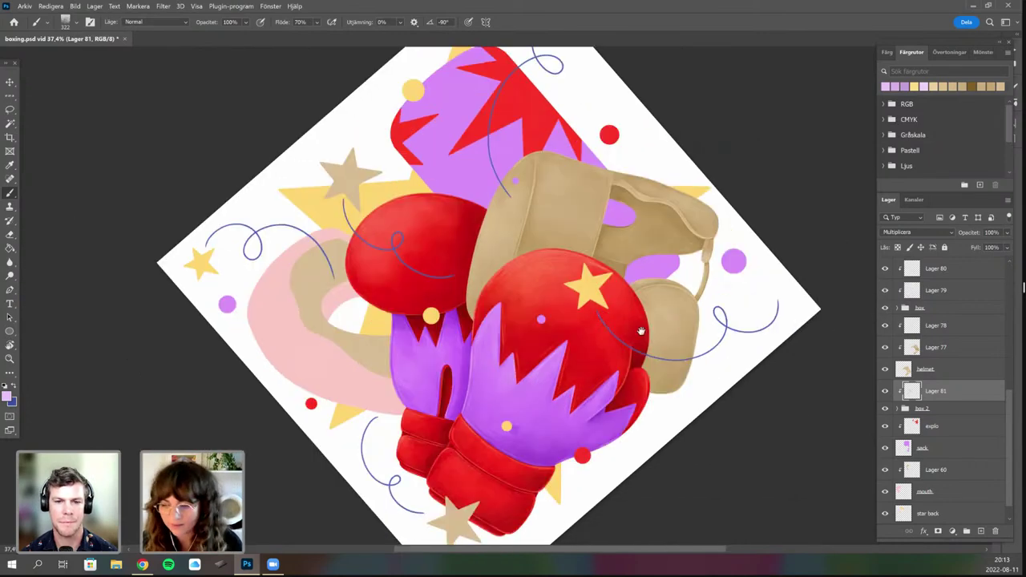
drag(630, 395, 353, 245)
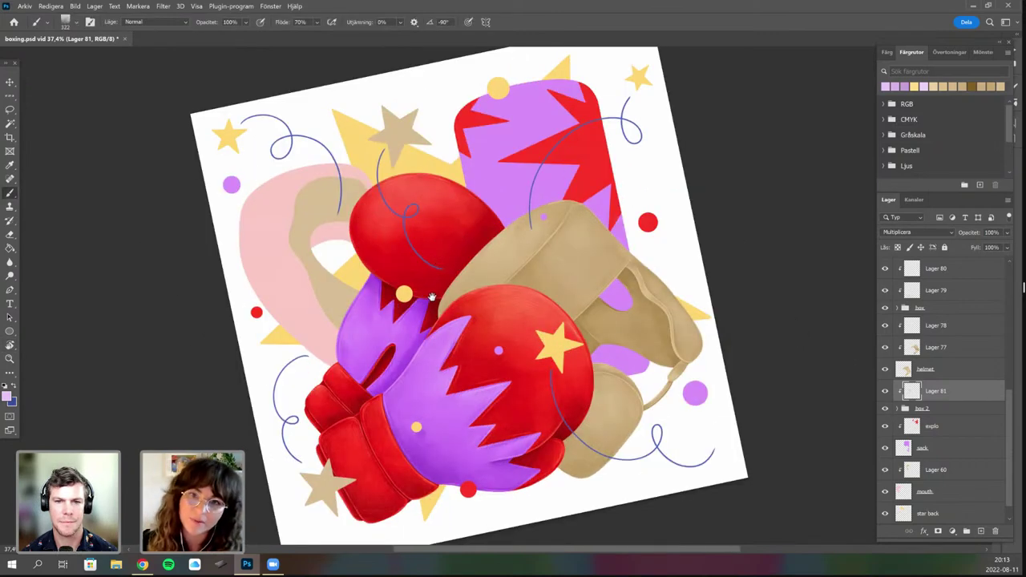
mouse_move(432, 296)
mouse_down()
mouse_move(425, 316)
mouse_move(522, 400)
mouse_move(542, 396)
mouse_move(519, 404)
mouse_up()
key(r)
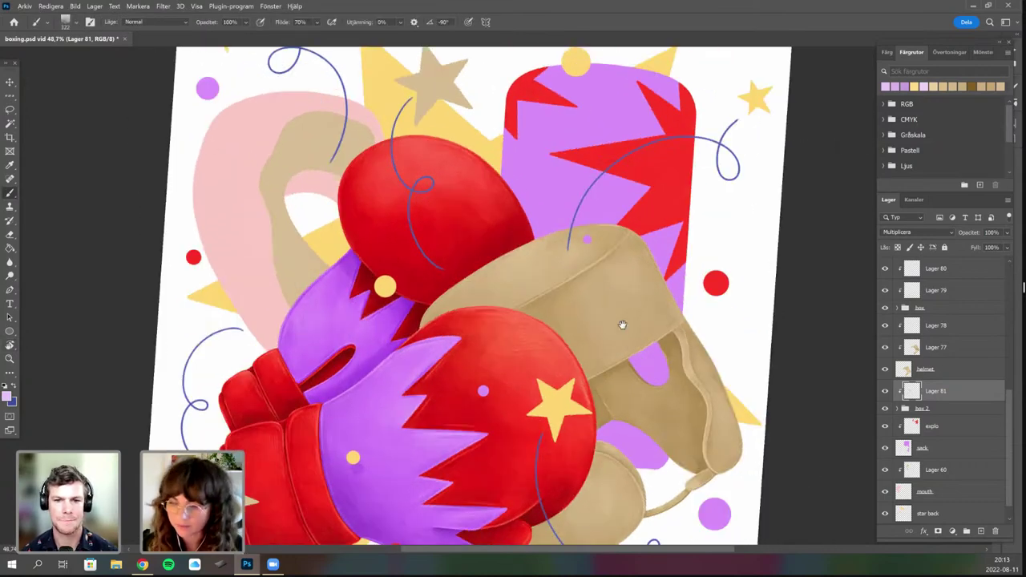
drag(622, 324, 637, 293)
Add a new layer clipped to the box 2 group, set it to Soft Light and choose light yellow as the painting colour.
click(980, 530)
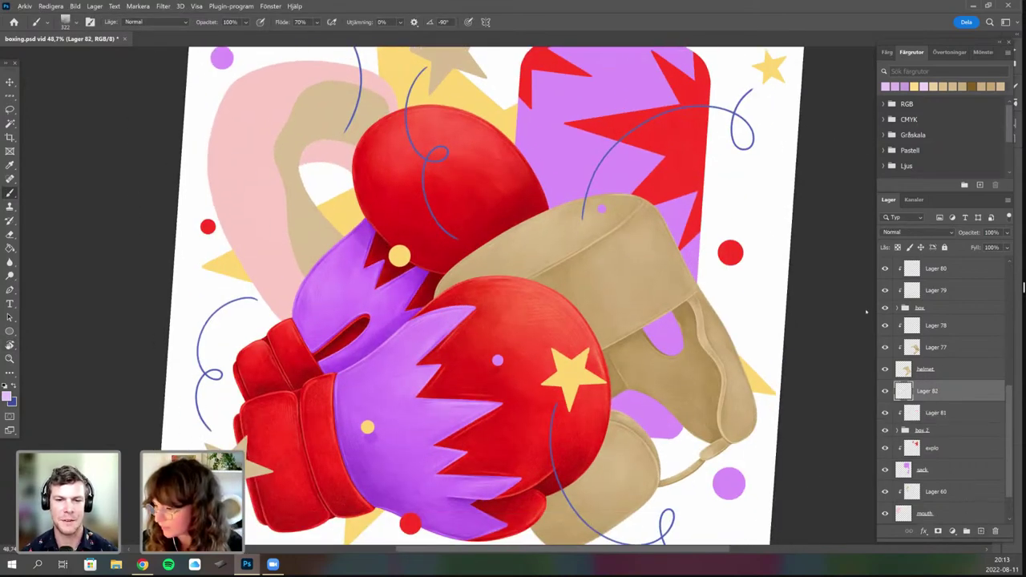
right_click(931, 391)
click(853, 264)
click(918, 232)
click(906, 368)
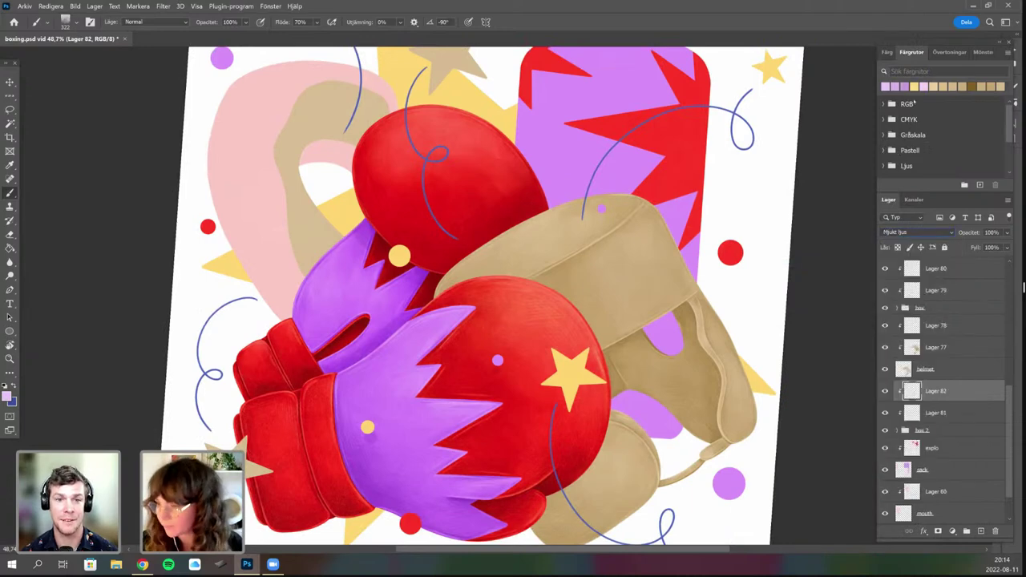
click(915, 86)
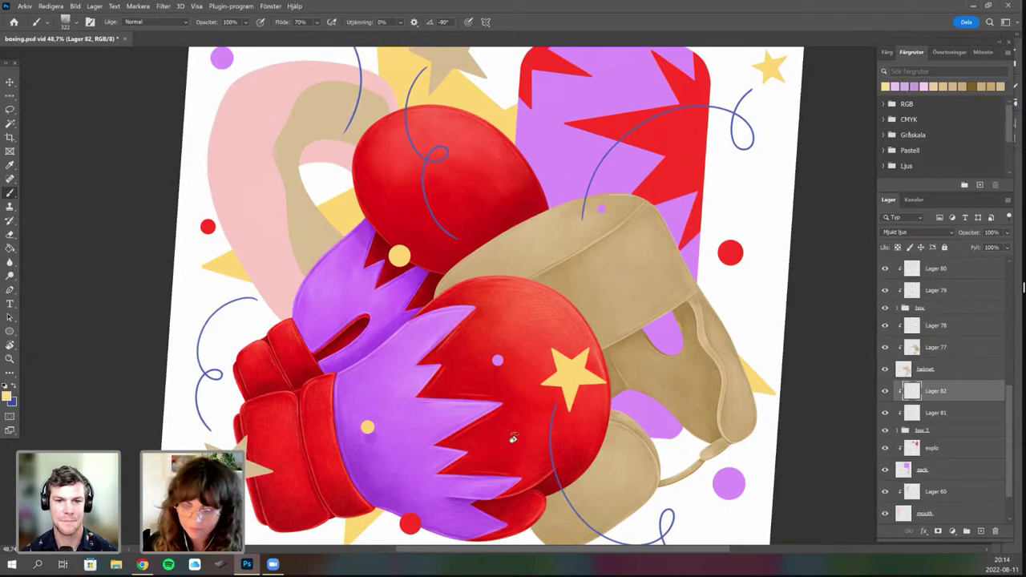
Lower the opacity of the Soft Light layer clipped to box 2 to 53% and switch to the round 51 px brush.
key(r)
drag(513, 439, 406, 412)
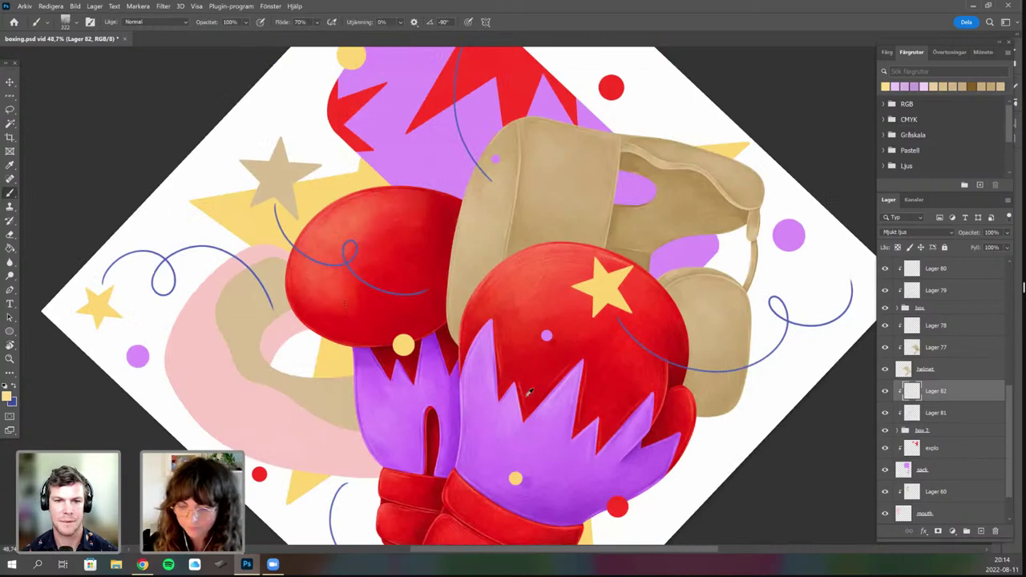
drag(530, 391, 545, 357)
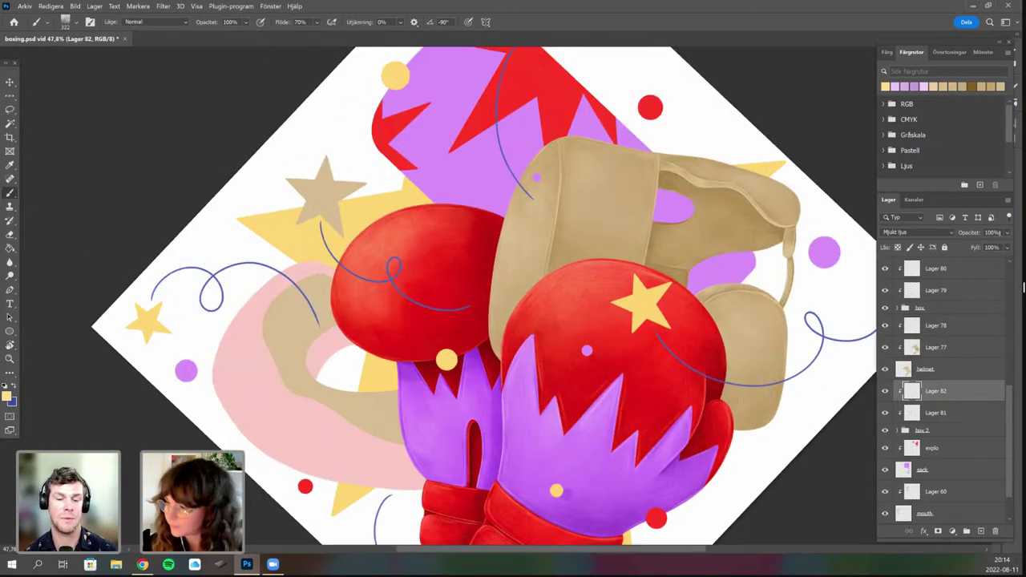
click(1007, 233)
drag(1000, 246, 985, 246)
drag(563, 324, 571, 262)
key(r)
drag(482, 289, 460, 309)
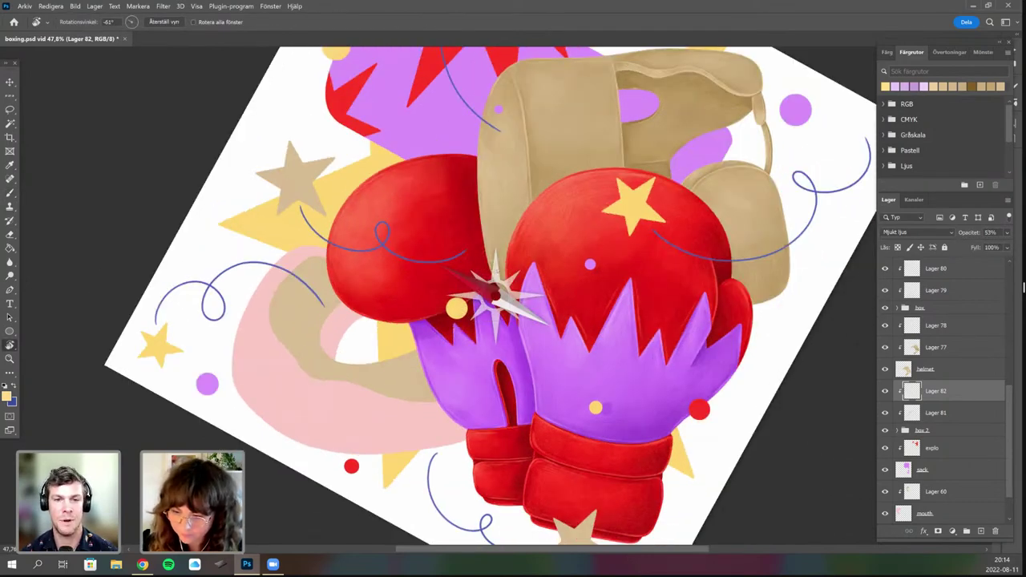
scroll(475, 292, up, 3)
key(b)
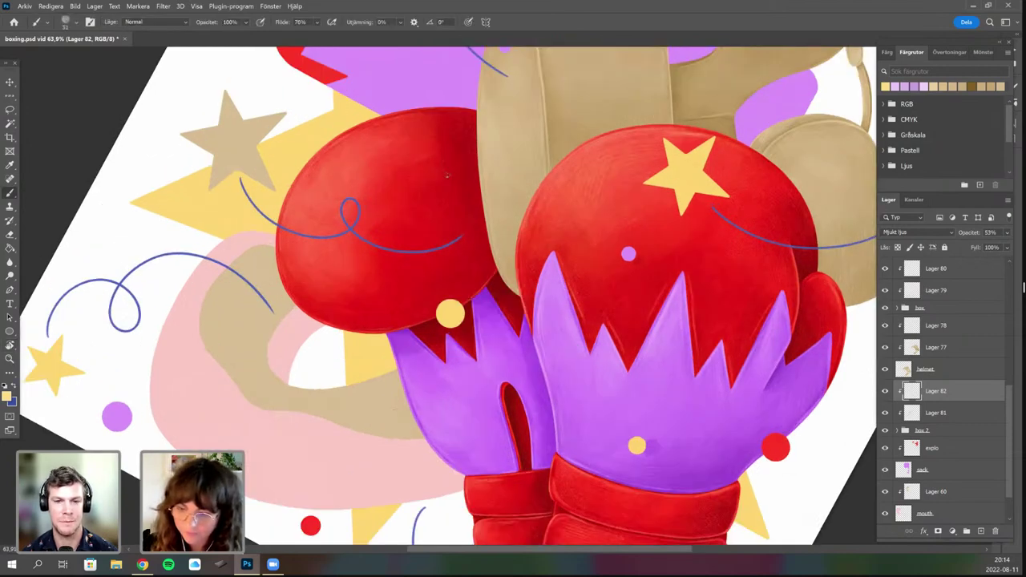
Examine the shading and highlights of both gloves up close and across the whole illustration at several rotations.
key(r)
drag(456, 128, 657, 239)
key(b)
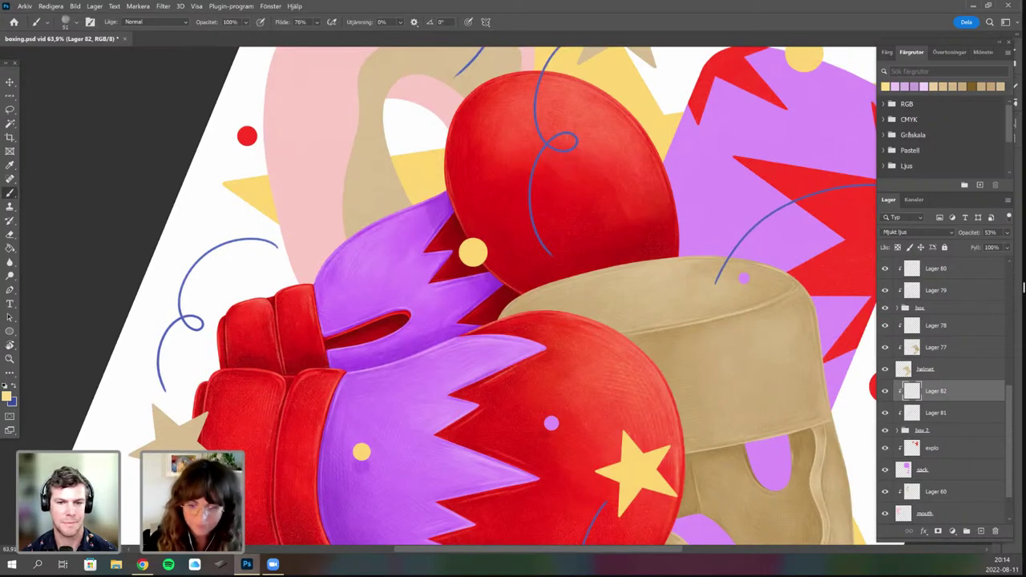
scroll(441, 463, down, 5)
key(r)
mouse_move(390, 307)
mouse_down()
mouse_move(406, 367)
mouse_move(427, 381)
mouse_up()
key(b)
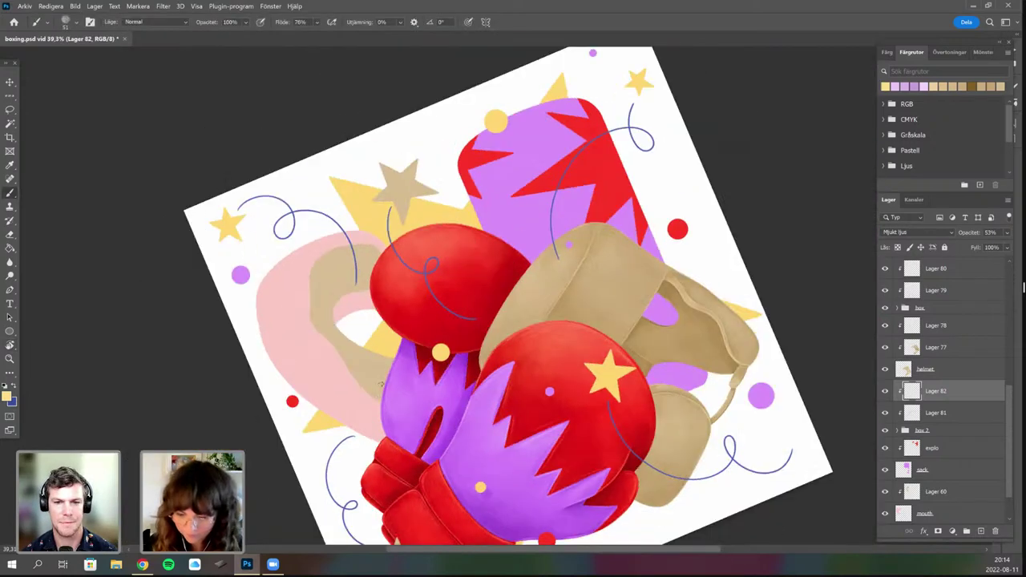
scroll(372, 413, up, 3)
scroll(379, 461, down, 3)
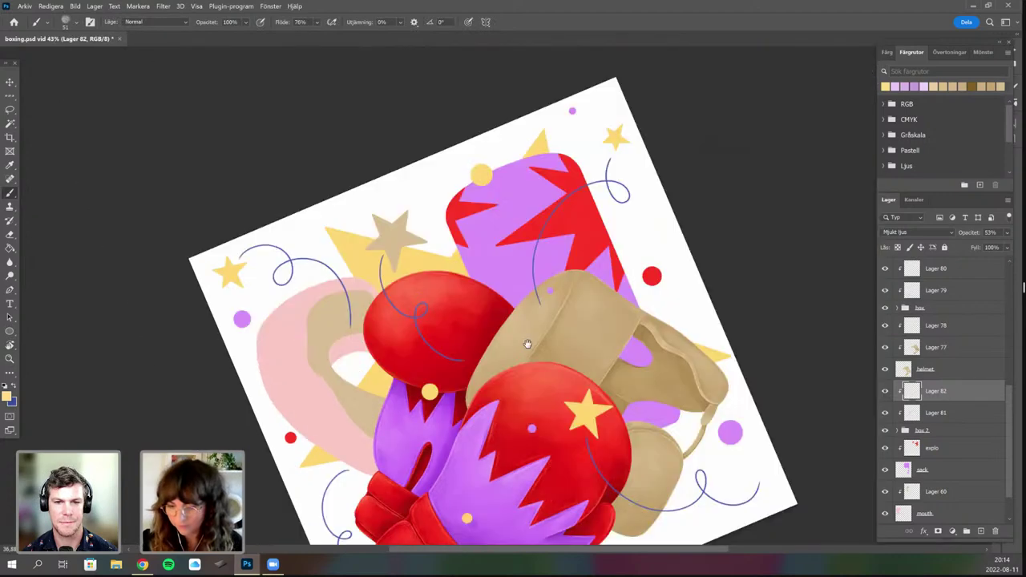
key(ctrl+0)
key(r)
mouse_move(487, 436)
mouse_down()
mouse_move(459, 433)
mouse_move(481, 412)
mouse_move(449, 425)
mouse_up()
key(b)
drag(473, 327, 476, 347)
scroll(474, 377, up, 1)
scroll(475, 398, up, 2)
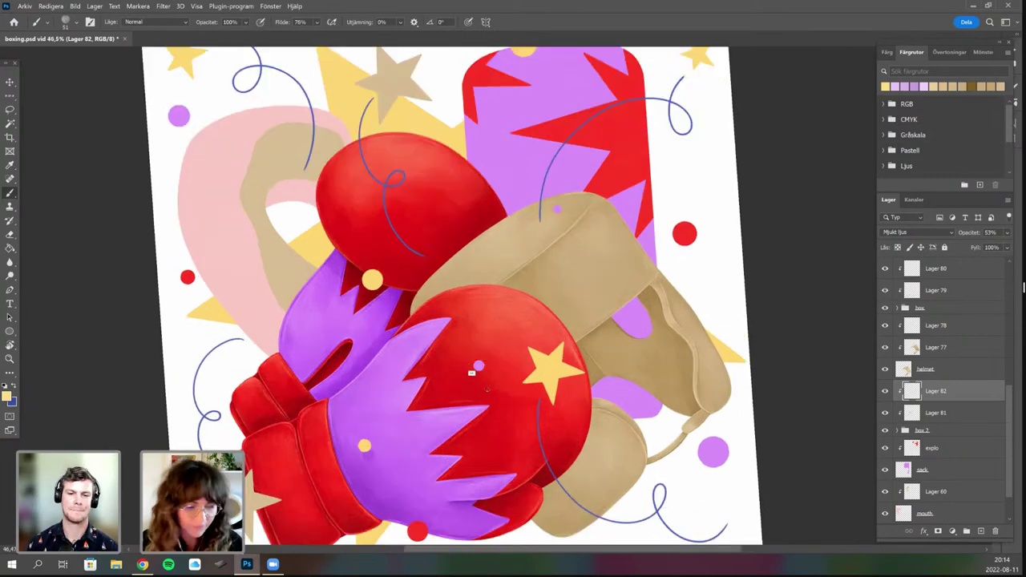
scroll(561, 411, up, 2)
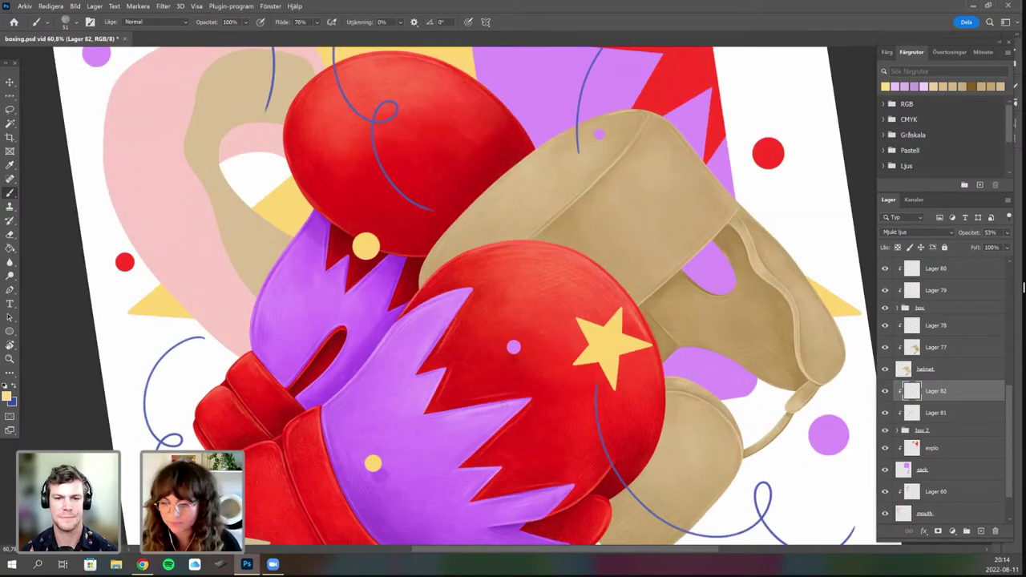
drag(504, 405, 471, 428)
Add a new layer directly above the strokes layer.
scroll(954, 397, up, 10)
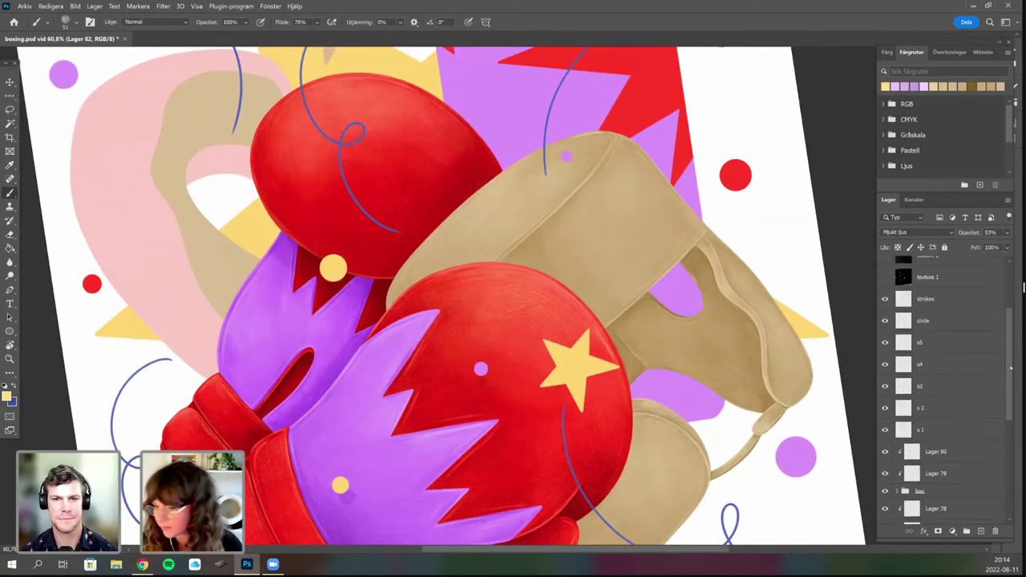
click(966, 397)
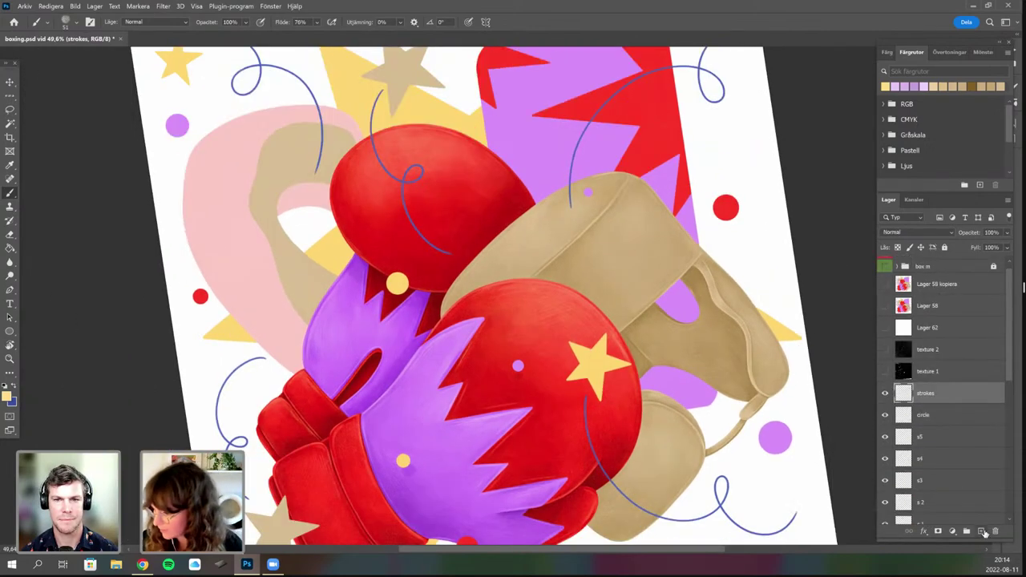
click(981, 531)
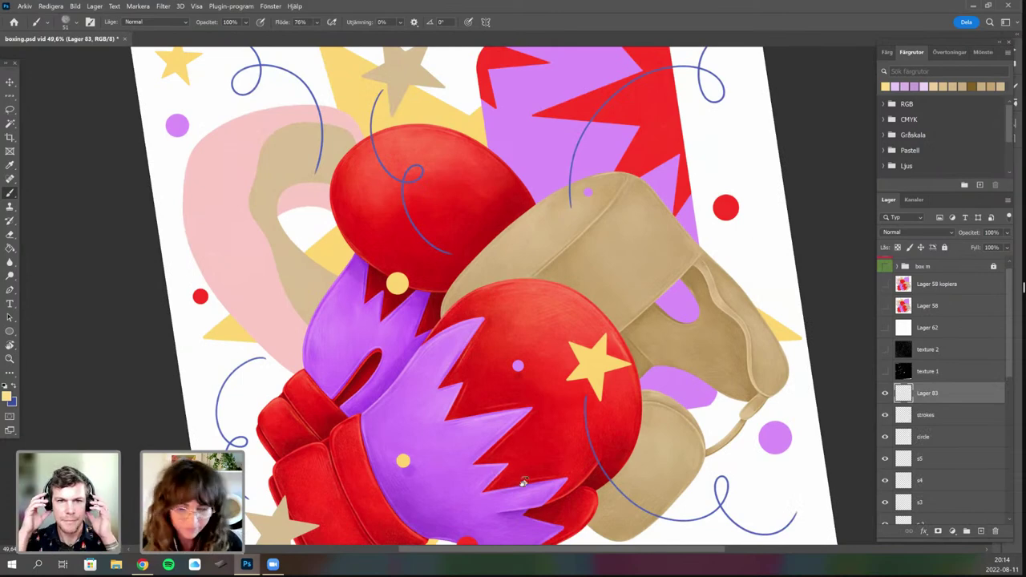
Choose the tecka 4h brush from the Brushes 2022 set and set its size to 16 px.
key(r)
drag(568, 413, 584, 388)
key(ctrl+space)
drag(470, 460, 539, 460)
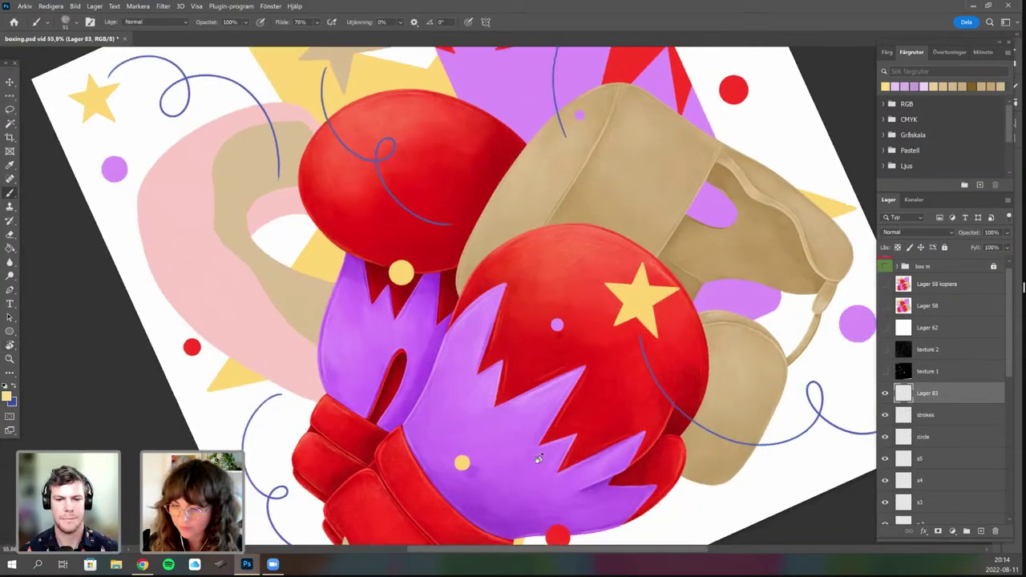
key(r)
drag(816, 356, 817, 239)
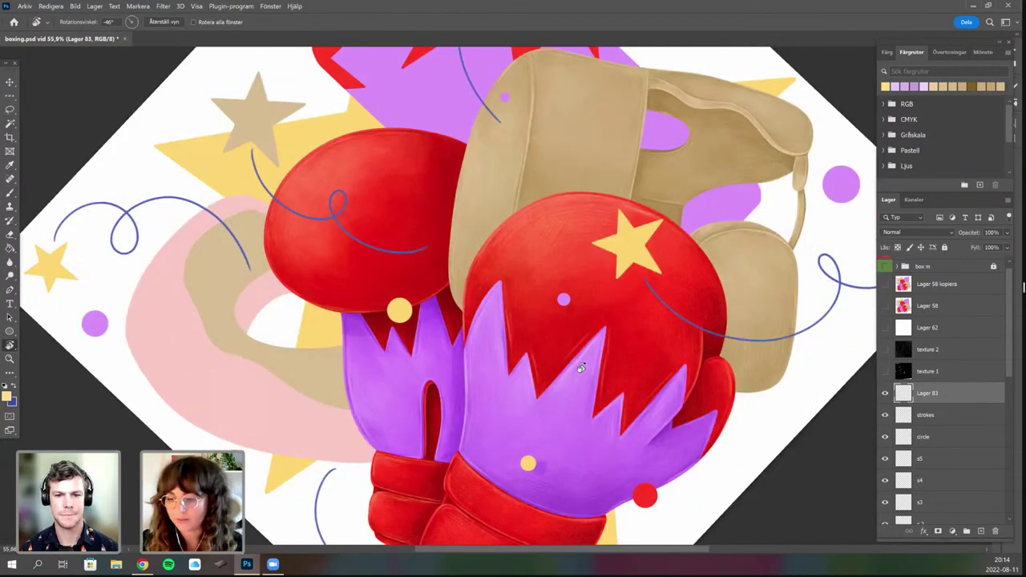
scroll(577, 366, up, 1)
scroll(504, 345, up, 1)
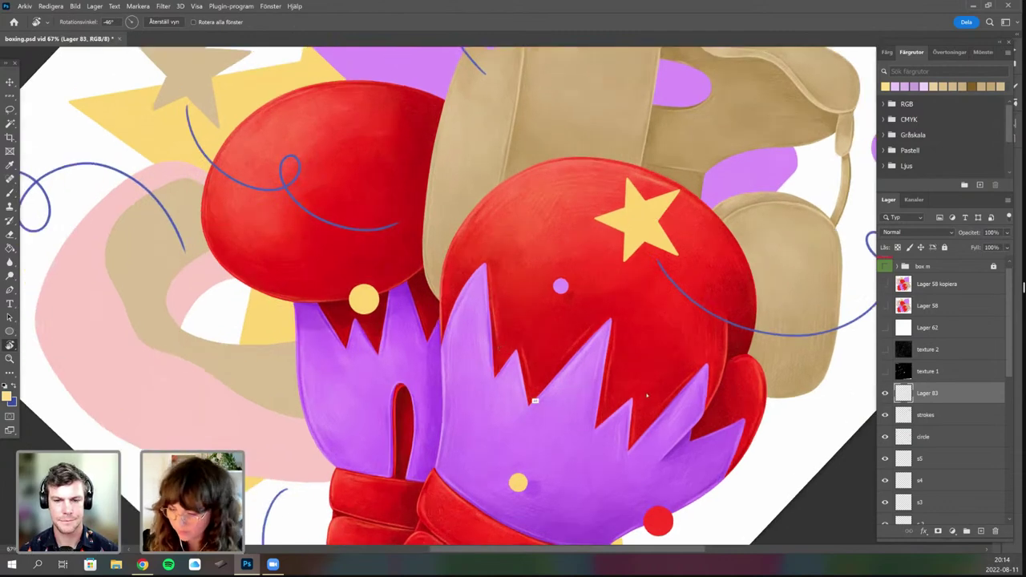
key(b)
right_click(535, 400)
scroll(577, 441, up, 1)
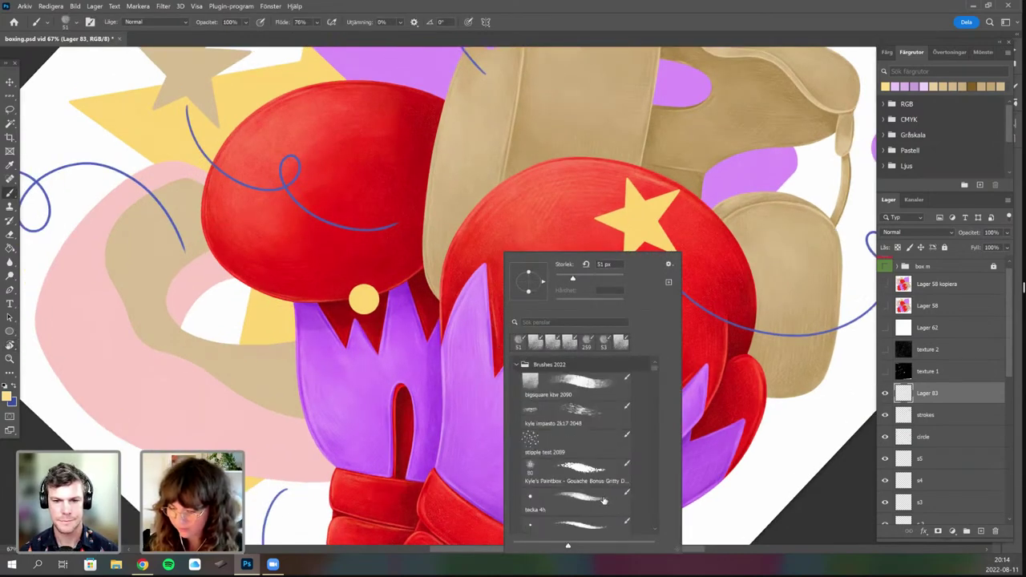
click(576, 501)
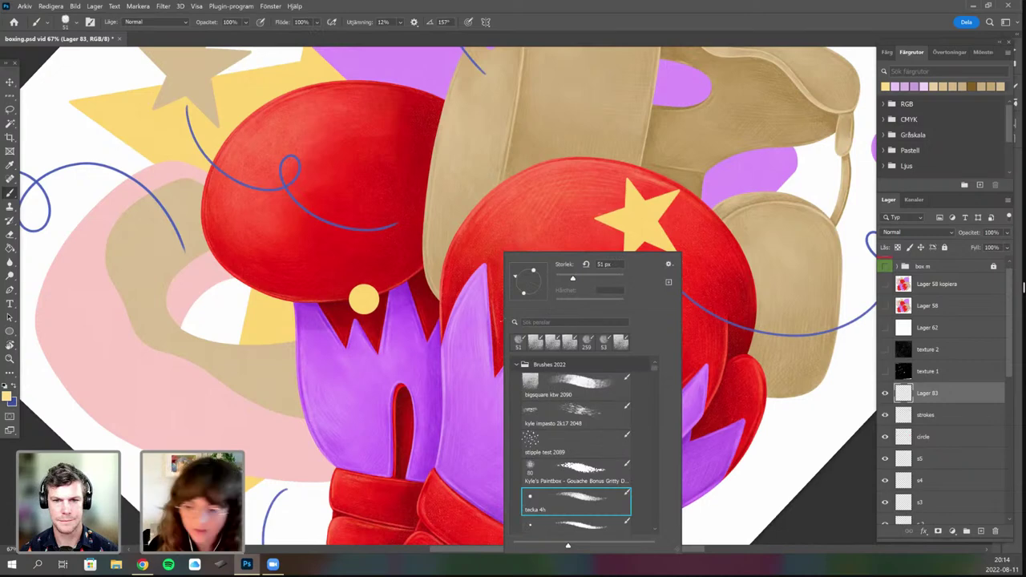
click(607, 264)
text(21)
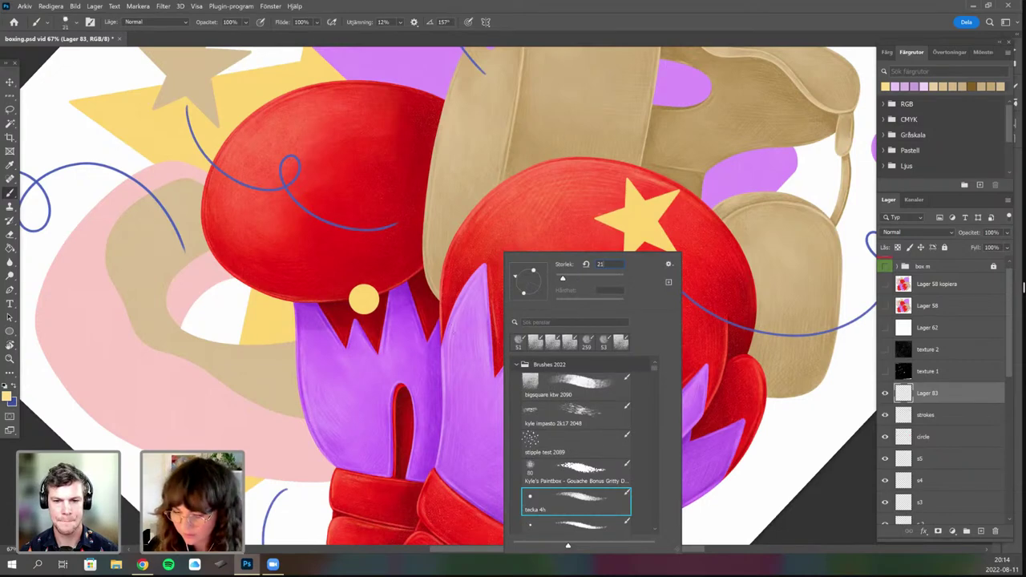
key(Return)
right_click(646, 272)
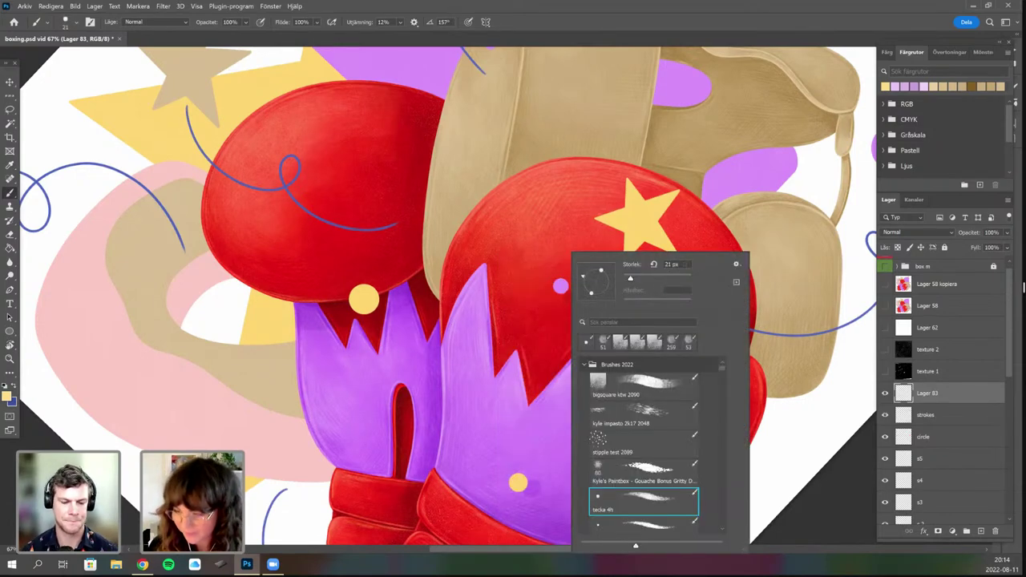
text(16)
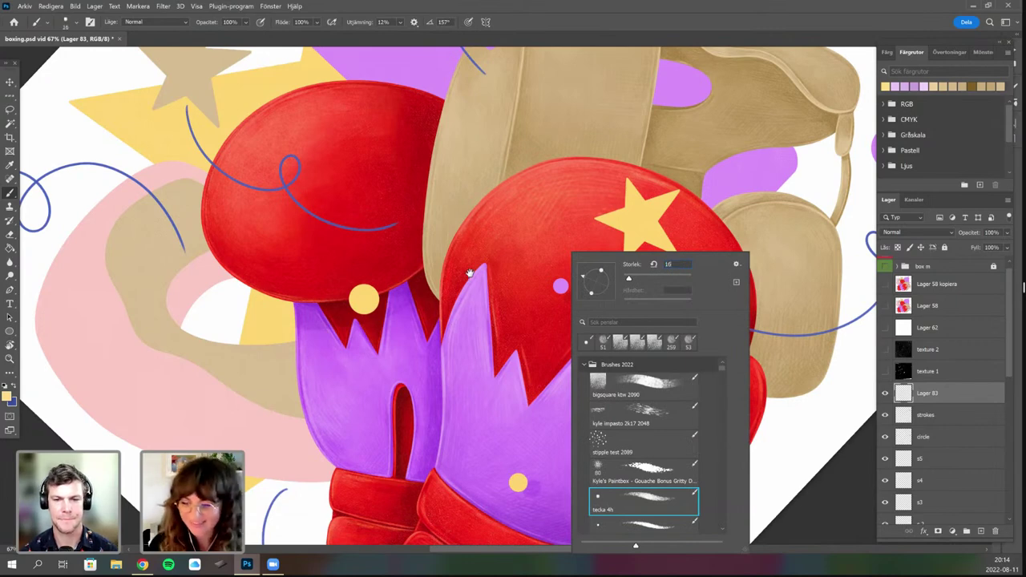
key(Return)
Sample the back glove's purple, lighten the painting colour to #db97ff and set the brush size to 21 px.
scroll(456, 315, up, 2)
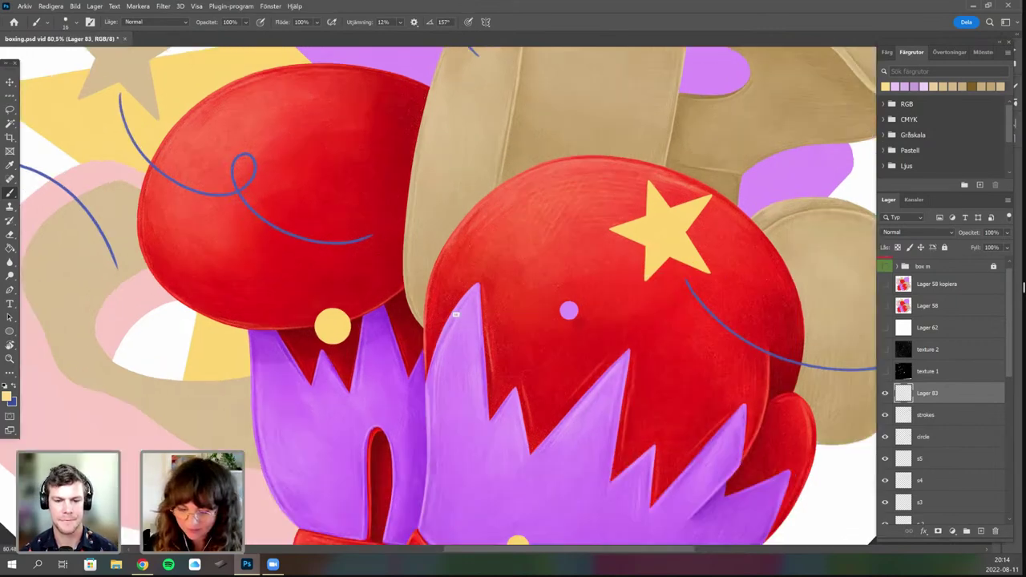
scroll(455, 315, up, 3)
alt+click(298, 435)
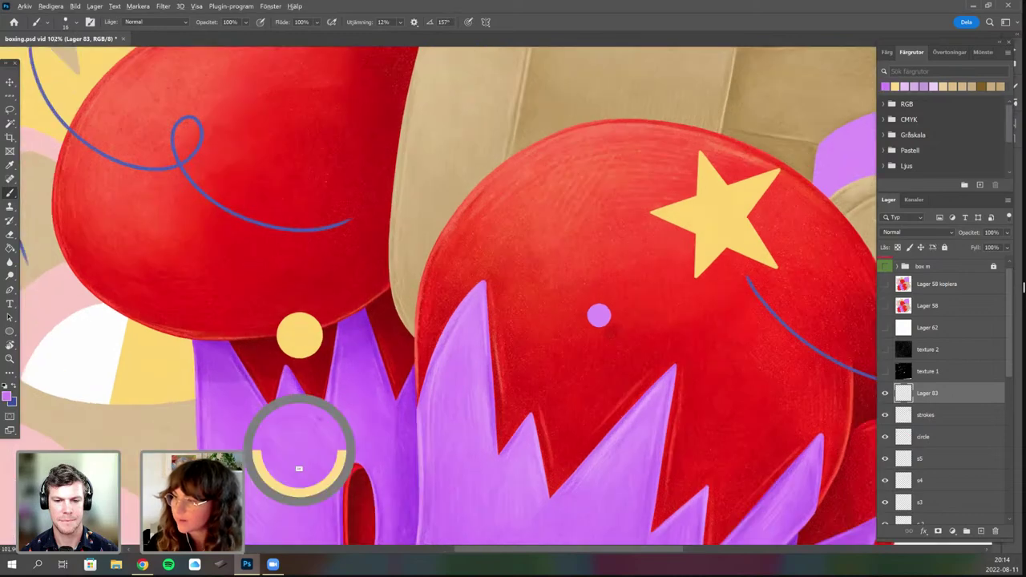
click(6, 396)
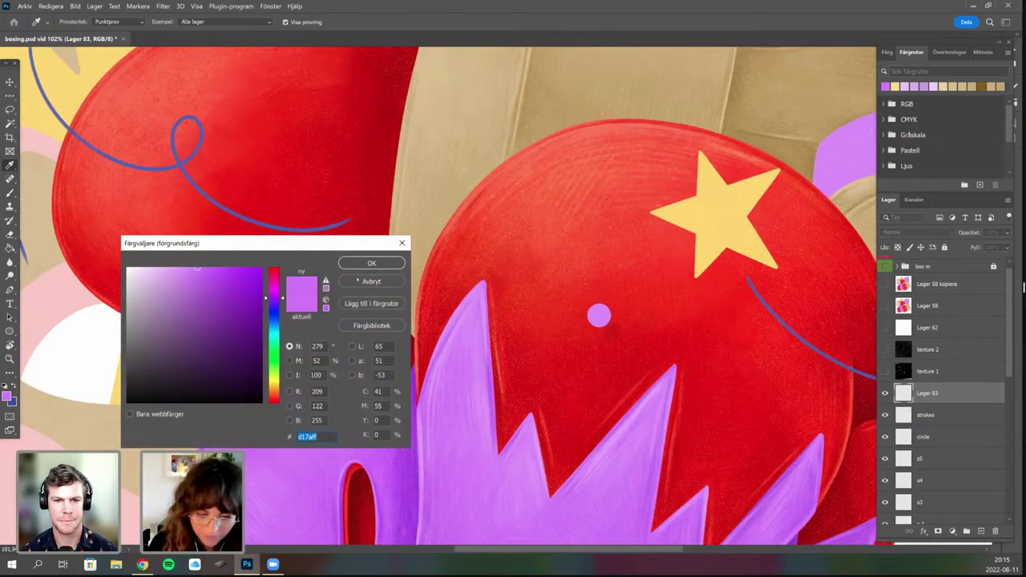
click(182, 268)
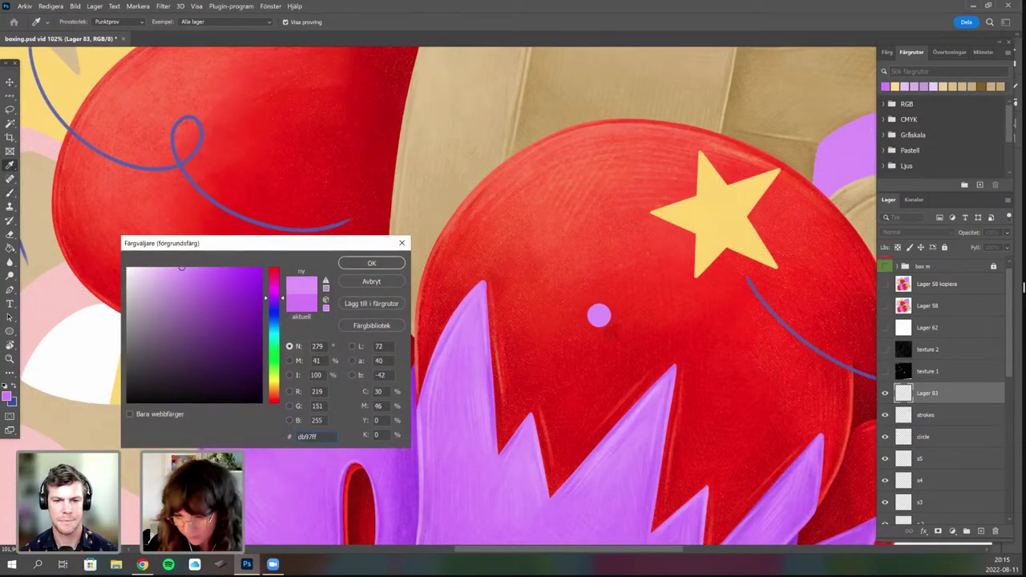
key(Return)
key(b)
right_click(461, 254)
drag(515, 279, 519, 279)
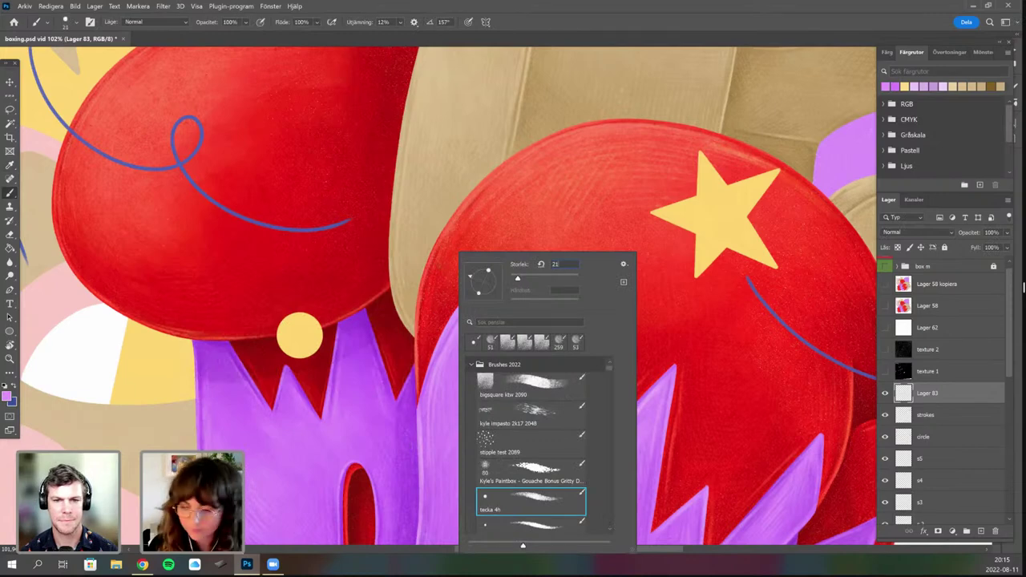
key(Return)
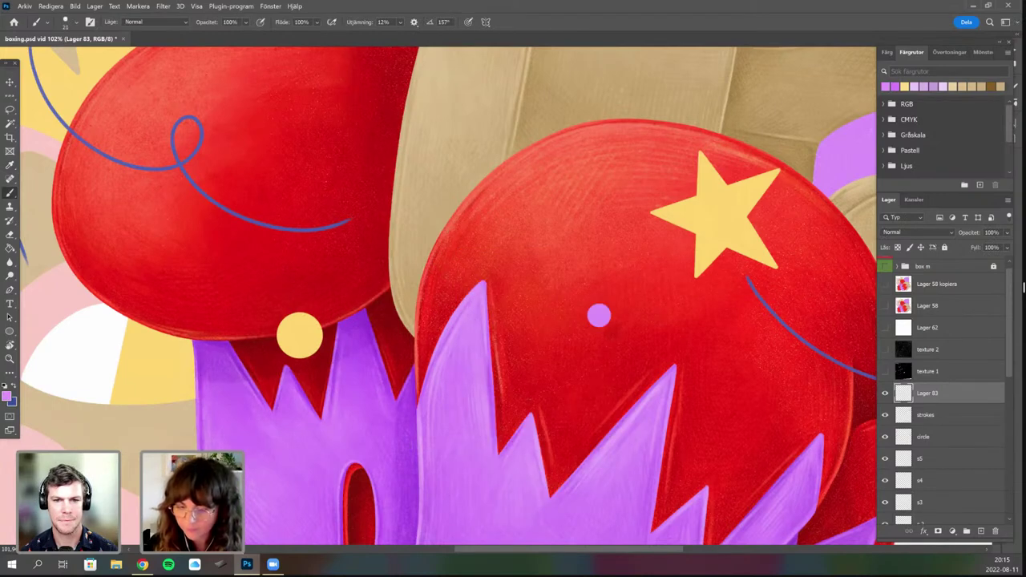
Examine the edges of both gloves' red tops and jagged purple areas at several zoom levels.
scroll(424, 293, down, 2)
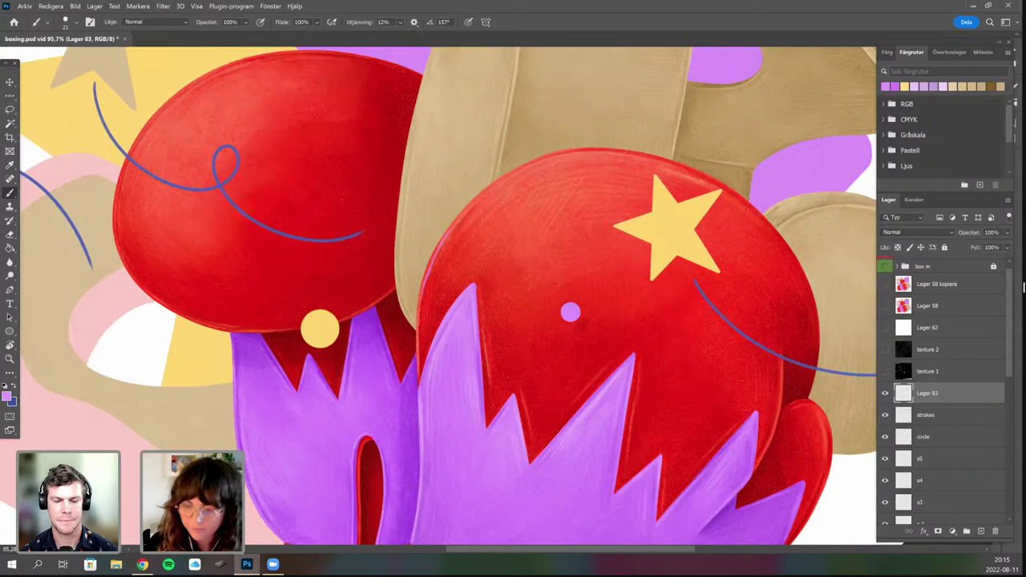
scroll(417, 281, down, 2)
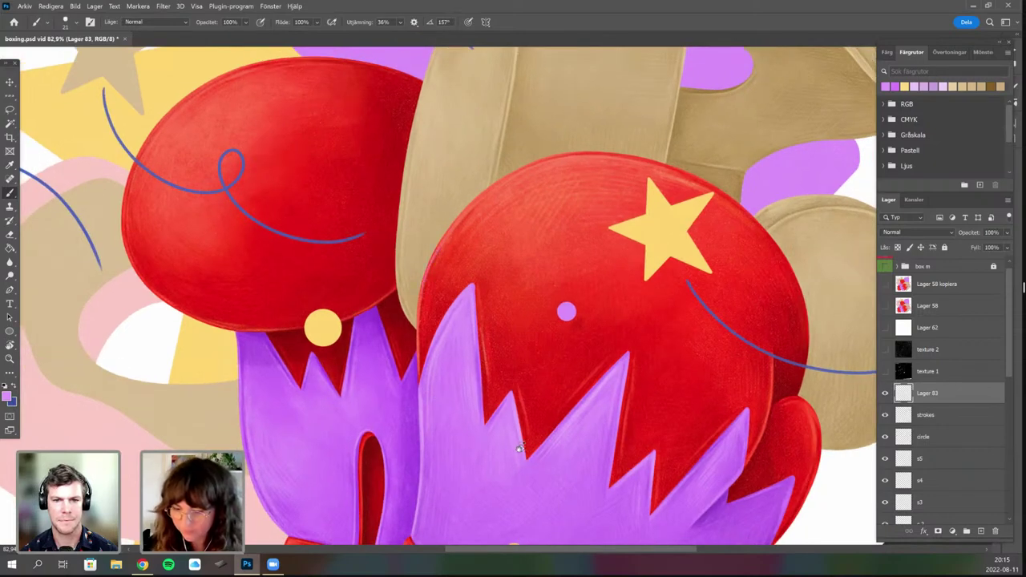
key(r)
mouse_move(471, 465)
mouse_down()
mouse_move(550, 458)
mouse_move(477, 466)
mouse_up()
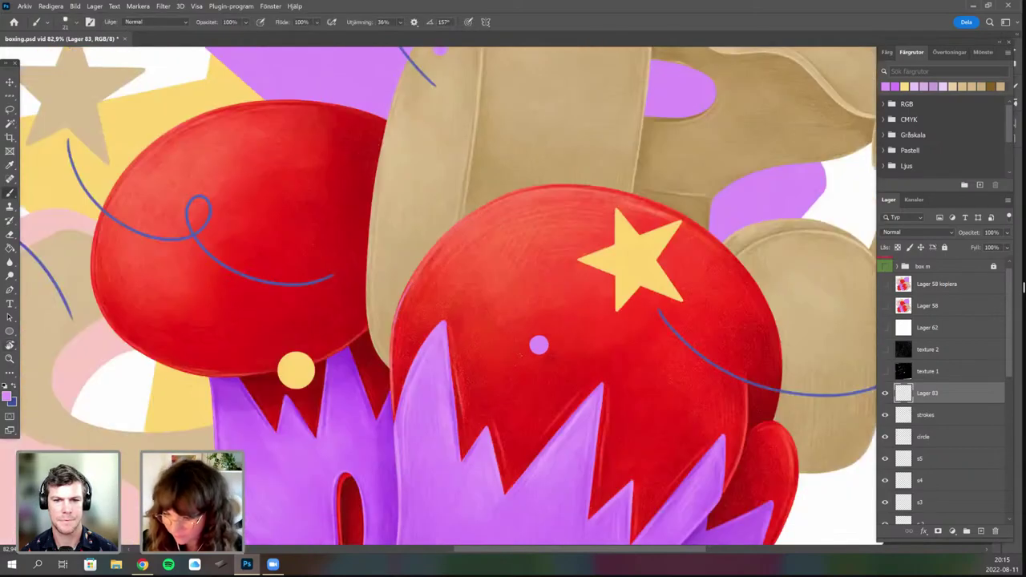
scroll(573, 386, down, 2)
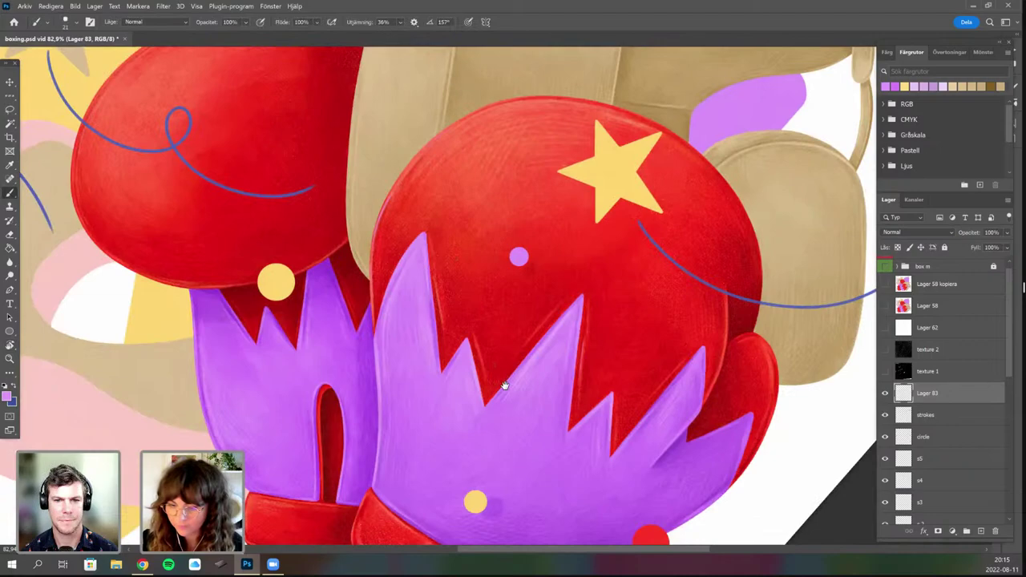
scroll(562, 365, down, 1)
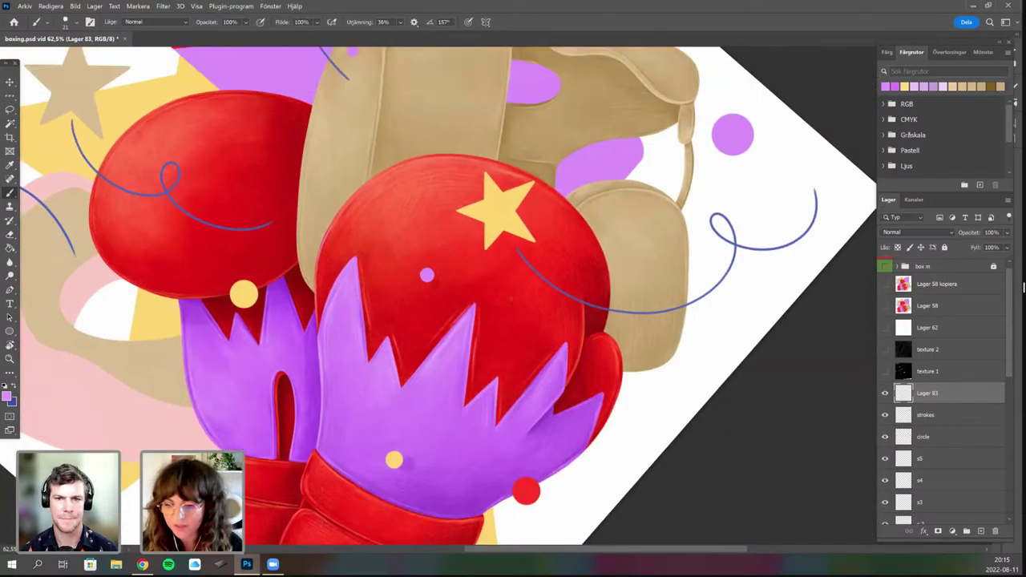
drag(598, 312, 559, 253)
scroll(612, 333, up, 3)
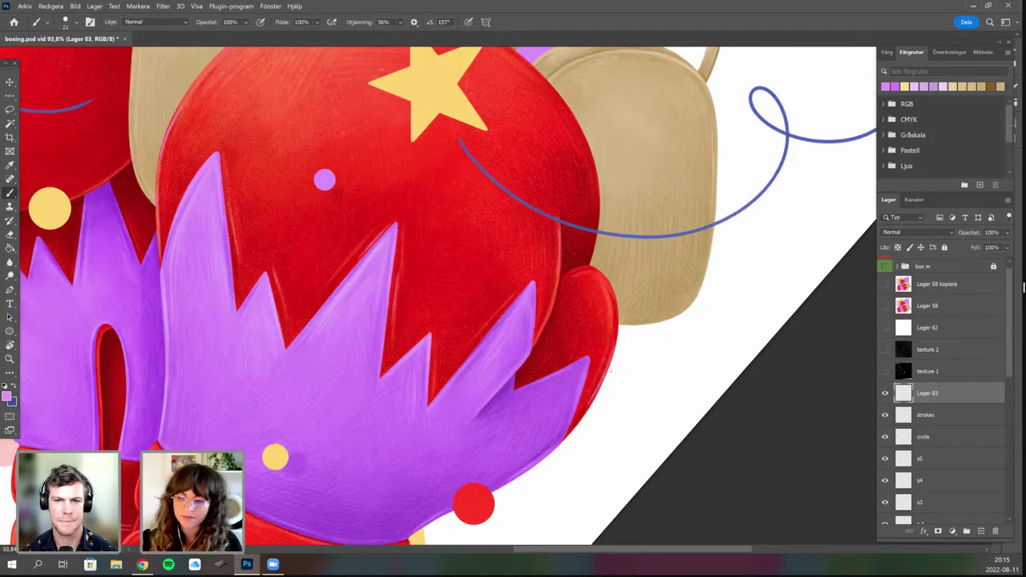
scroll(609, 369, down, 3)
scroll(505, 347, up, 1)
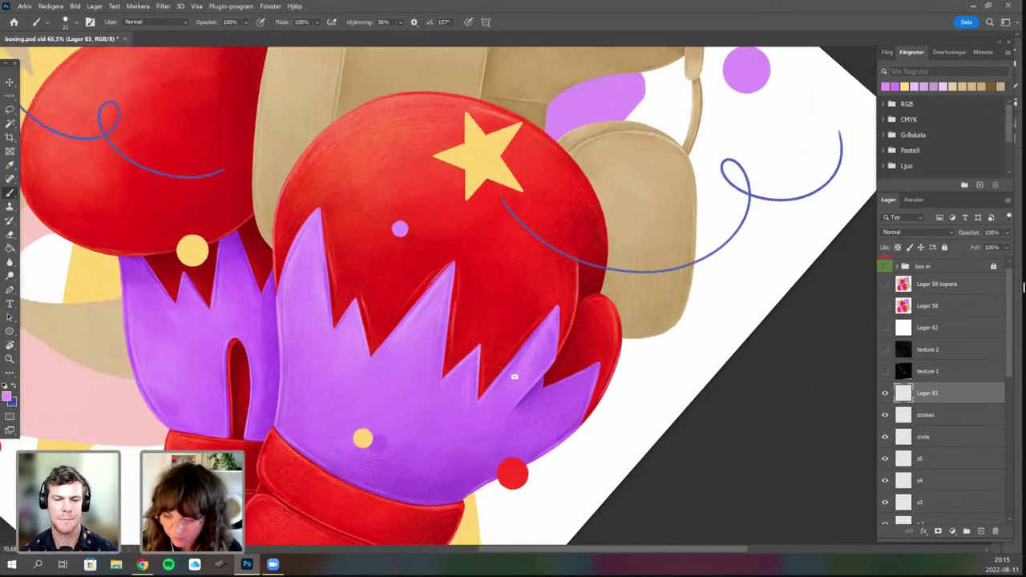
scroll(514, 376, up, 1)
scroll(497, 393, up, 1)
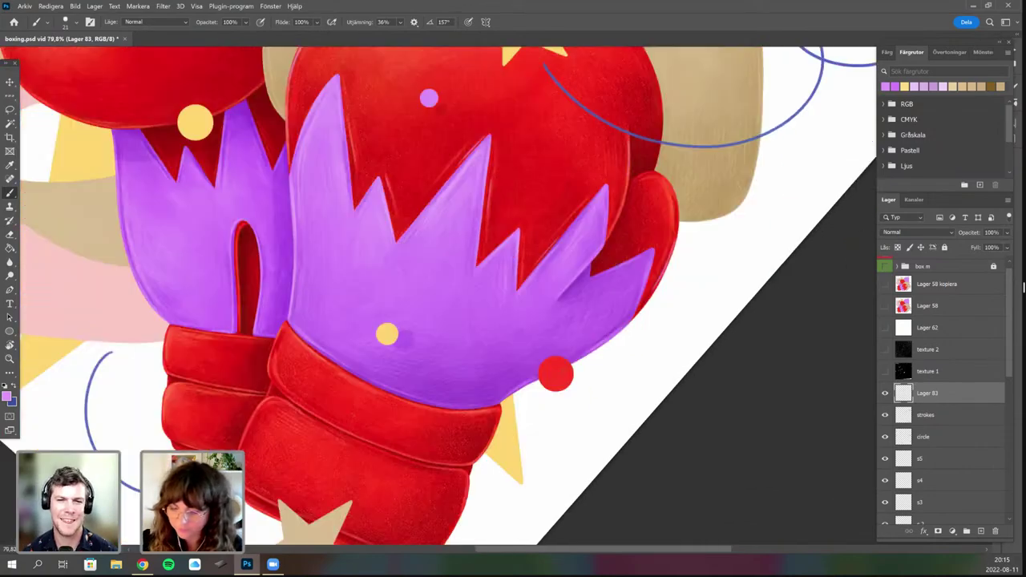
Examine the red cuffs and purple edges of both gloves up close with the canvas rotated.
key(r)
drag(581, 398, 616, 277)
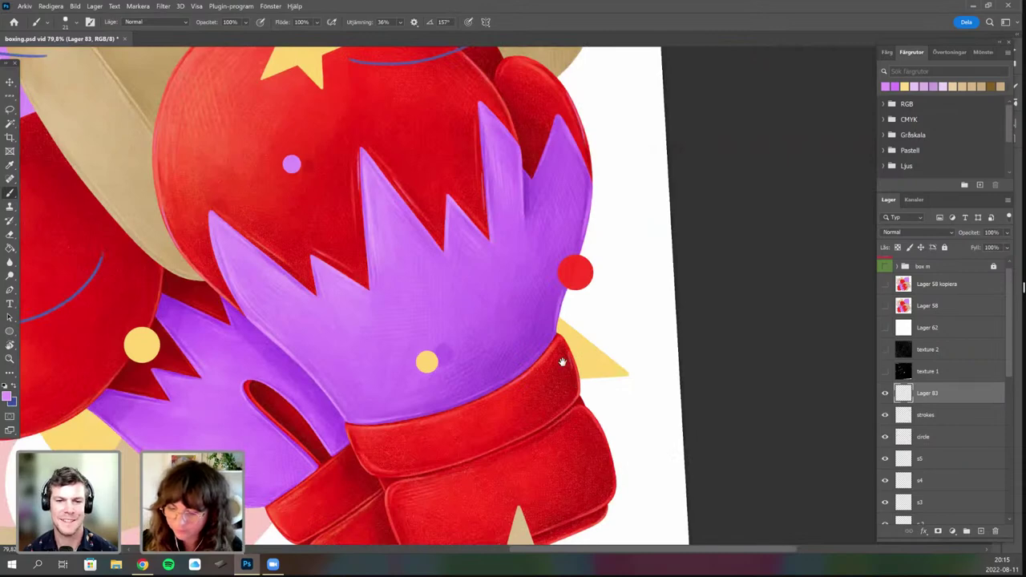
scroll(561, 337, up, 2)
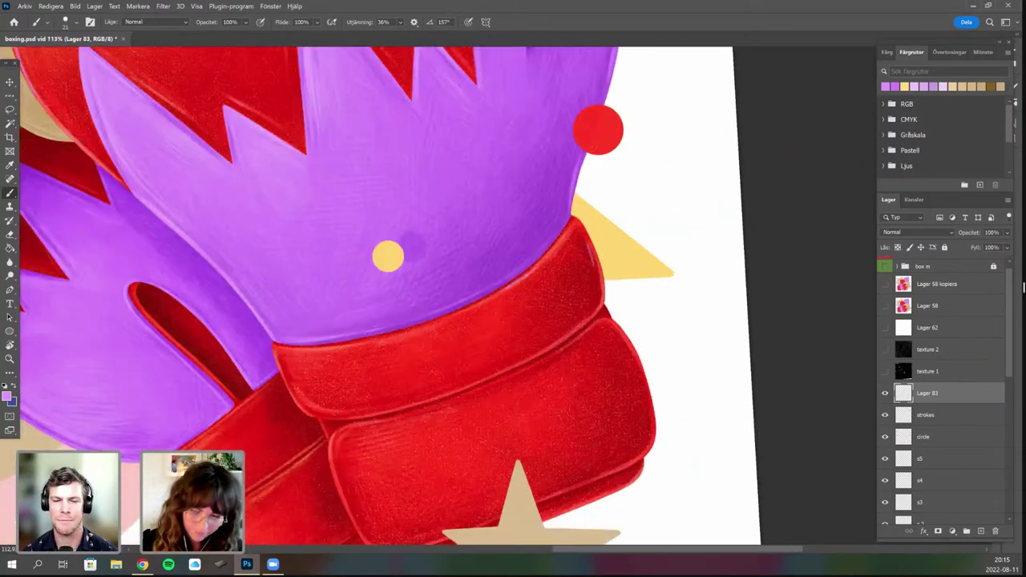
scroll(480, 407, down, 2)
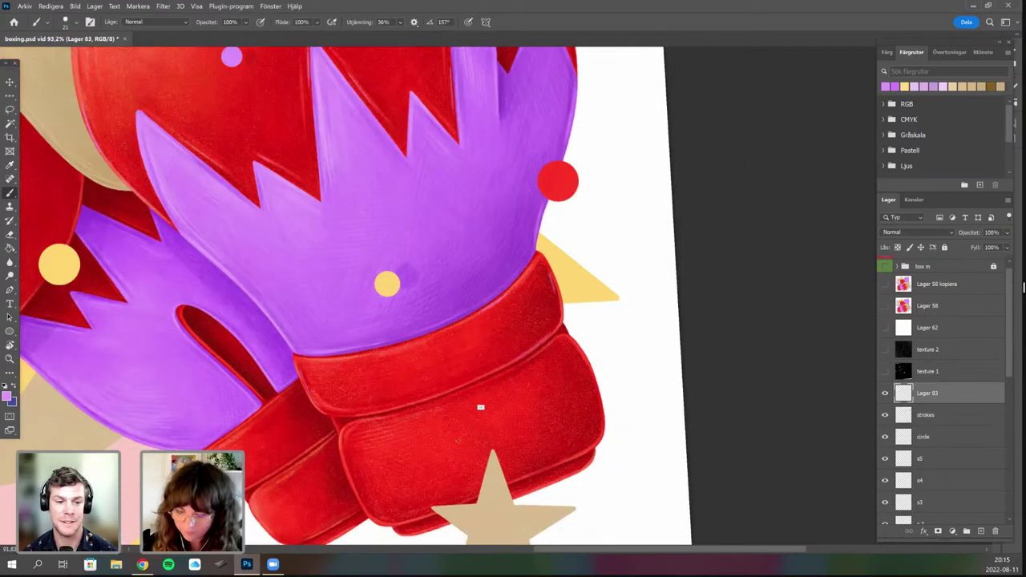
drag(481, 407, 572, 376)
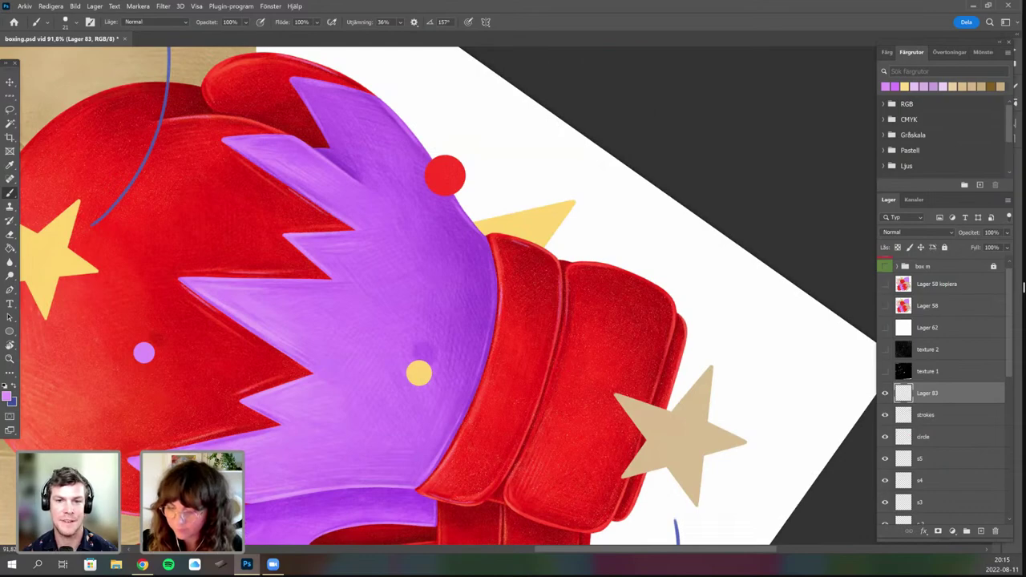
drag(581, 398, 572, 378)
scroll(474, 447, down, 5)
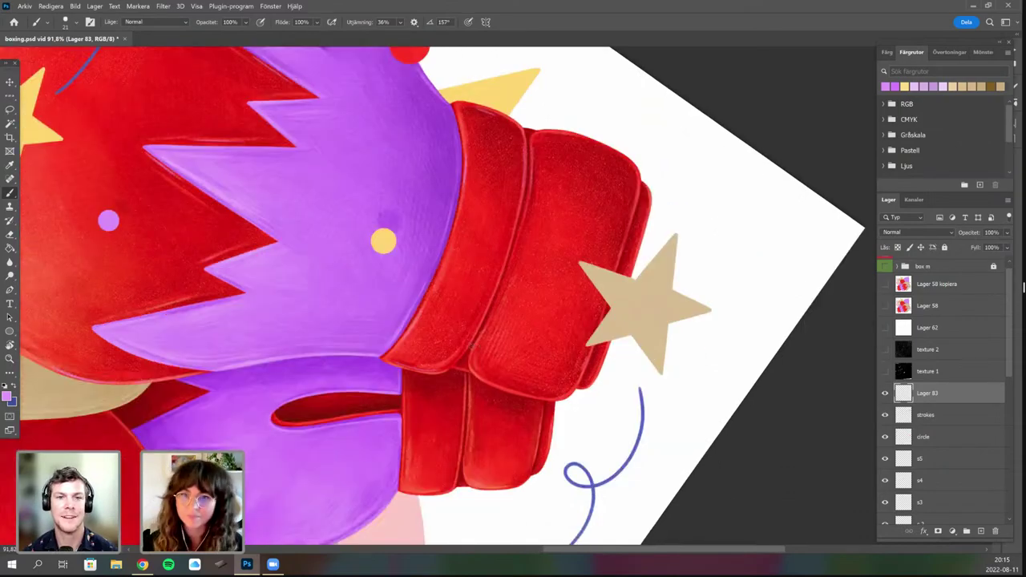
scroll(448, 297, down, 4)
scroll(473, 345, up, 1)
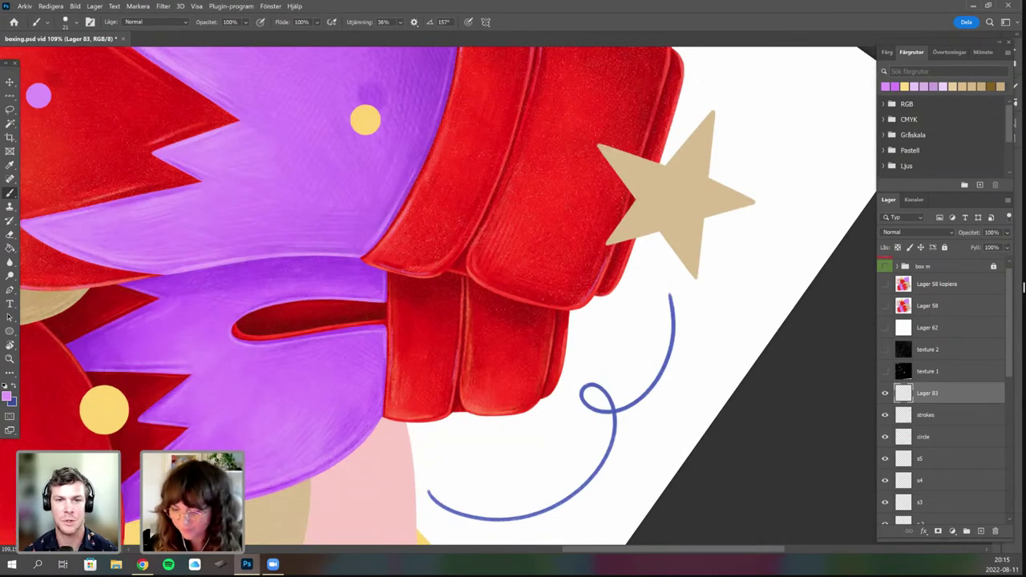
key(z)
drag(546, 380, 476, 381)
key(r)
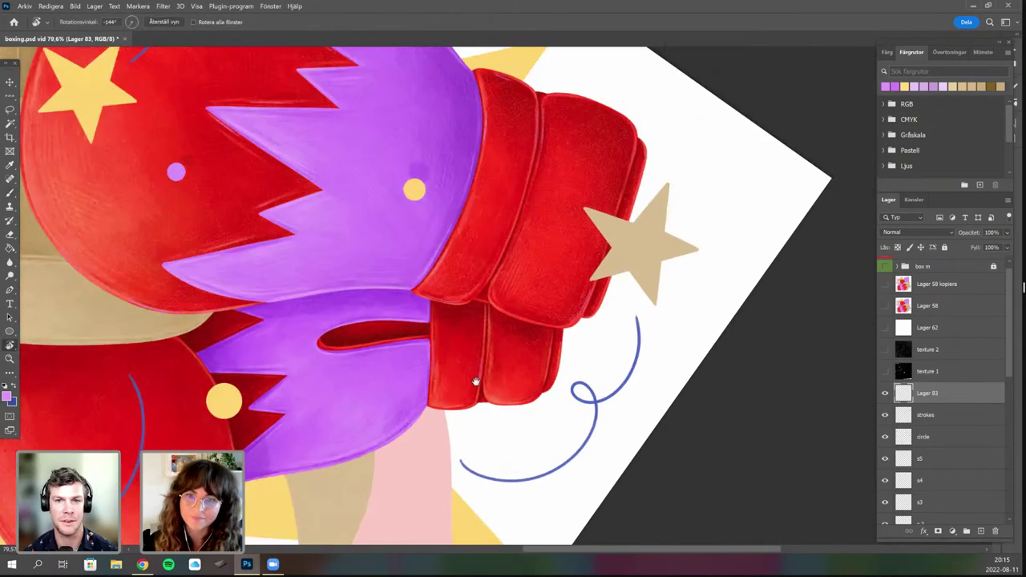
drag(460, 437, 311, 320)
key(b)
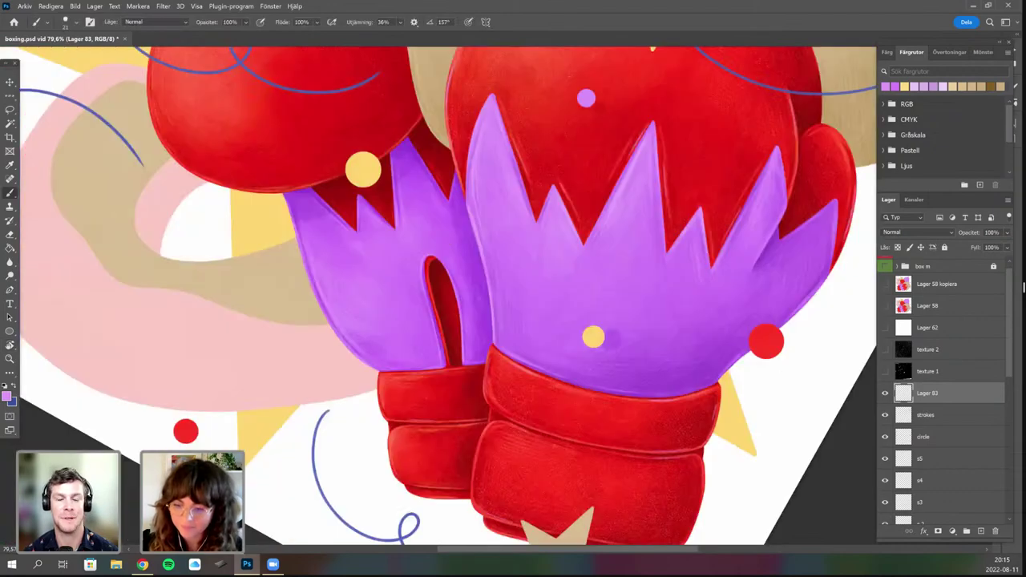
Examine the front glove's rounded red top and its surroundings at several rotations.
scroll(473, 276, up, 1)
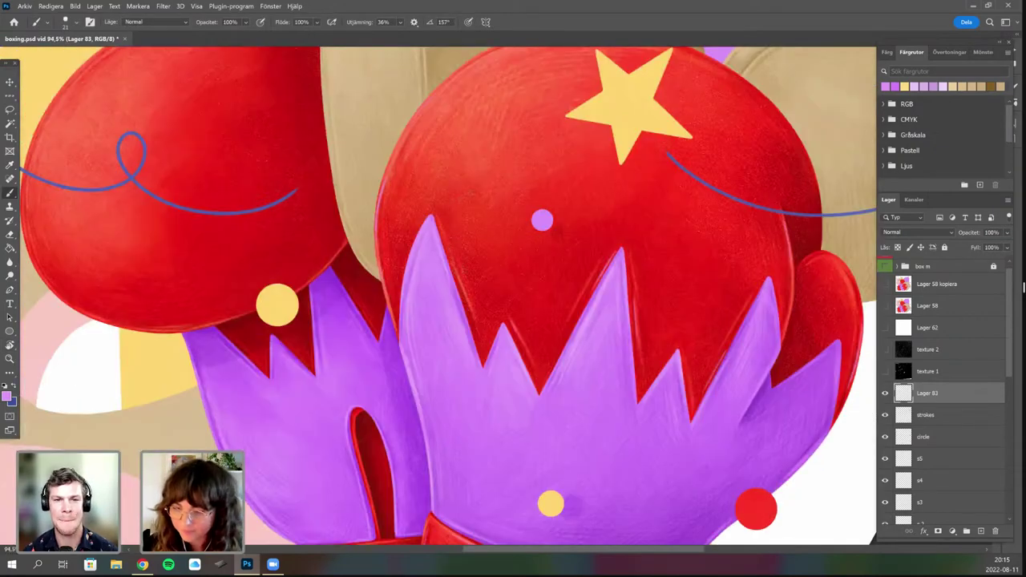
drag(542, 220, 501, 367)
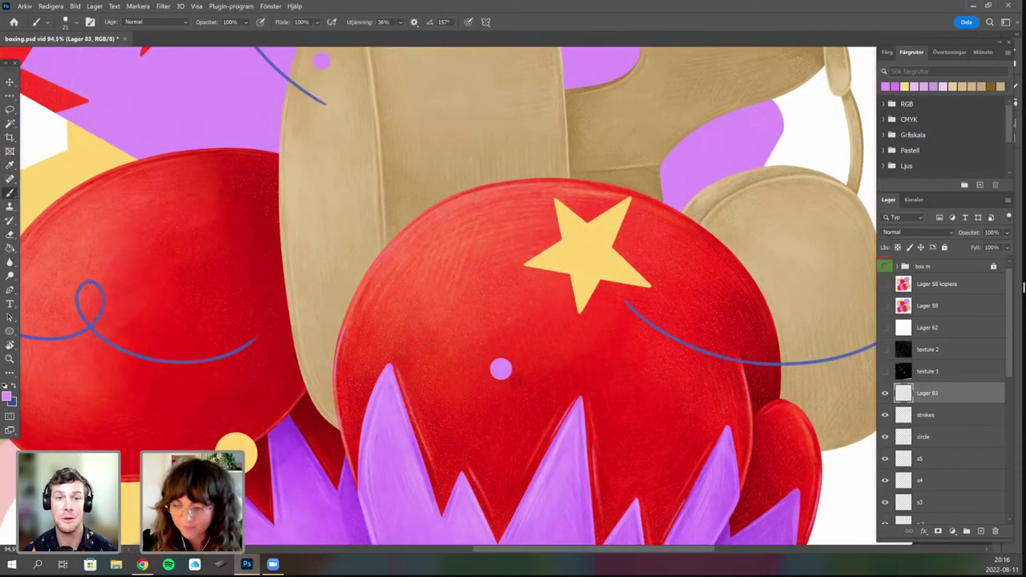
scroll(571, 338, down, 1)
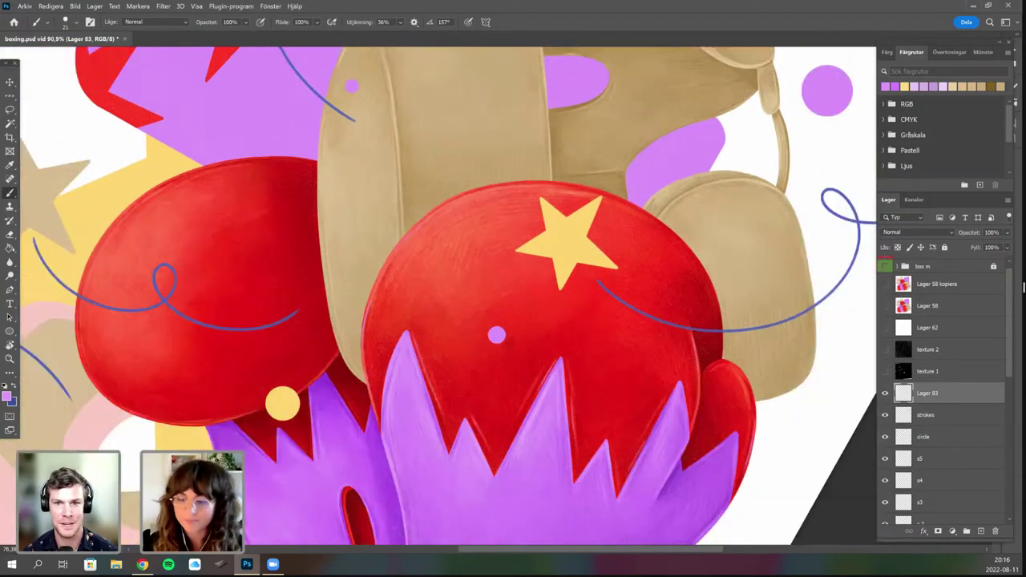
scroll(370, 186, down, 3)
scroll(381, 209, up, 3)
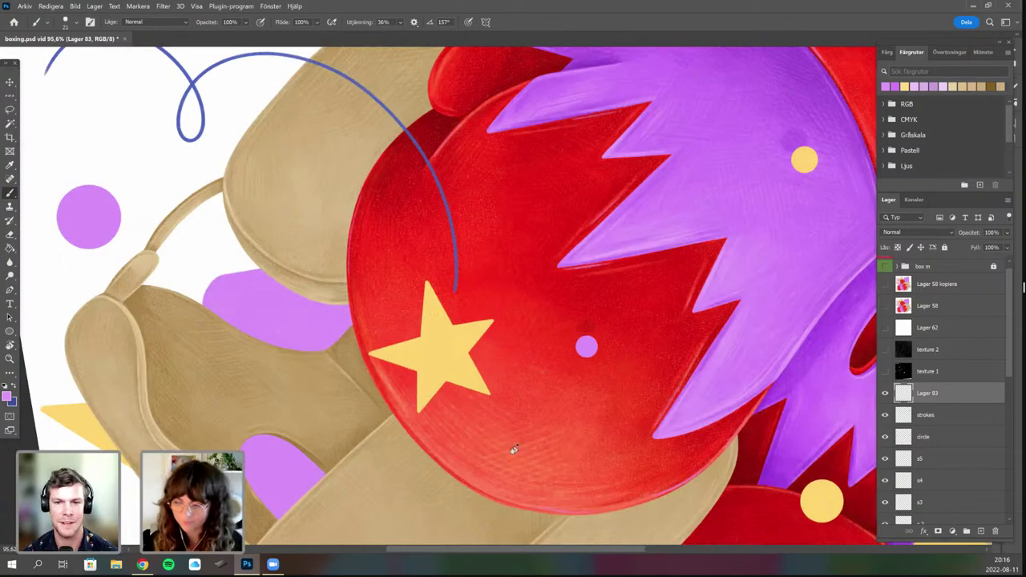
scroll(409, 456, down, 2)
scroll(525, 478, down, 3)
key(r)
mouse_move(524, 478)
mouse_down()
mouse_move(491, 451)
mouse_move(462, 394)
mouse_move(480, 359)
mouse_up()
key(b)
drag(540, 405, 490, 355)
scroll(492, 412, up, 2)
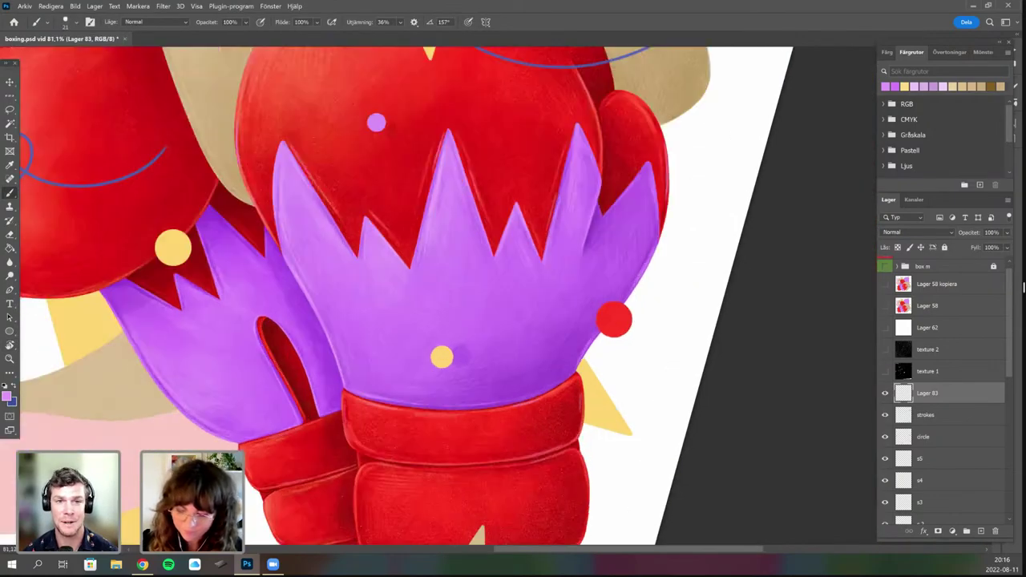
Sample the back glove's red and set the painting colour to the lighter red #f32d13.
drag(184, 351, 174, 334)
alt+click(153, 257)
click(7, 396)
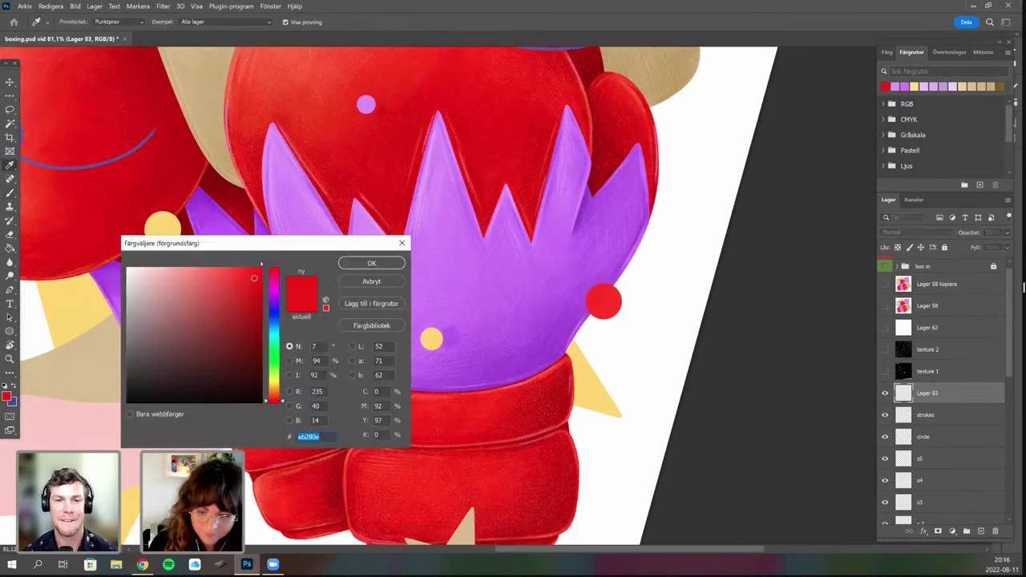
text(f32d13)
key(Return)
key(b)
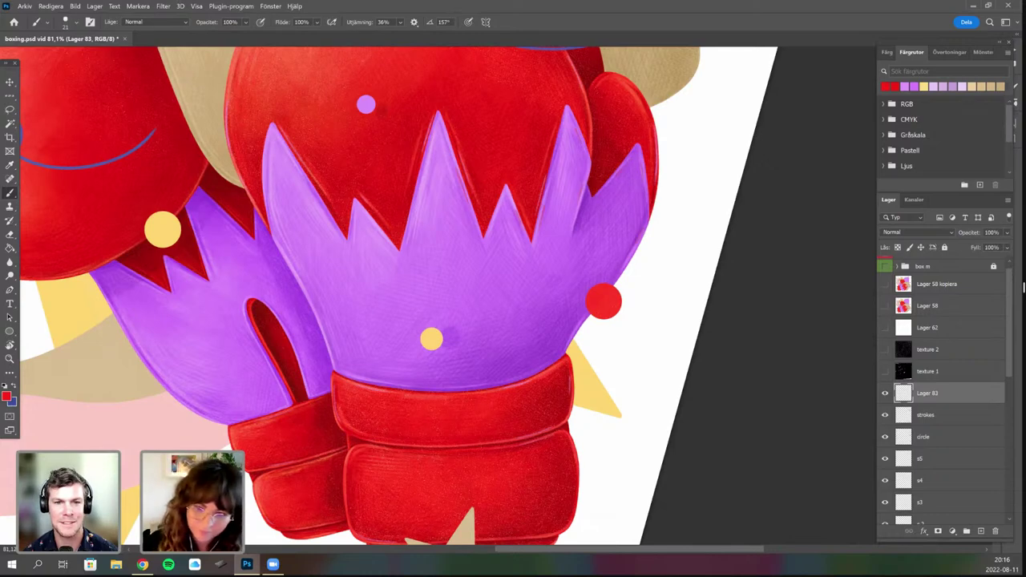
Inspect both gloves' outlines and cuffs, both up close and within the whole illustration.
scroll(507, 428, down, 3)
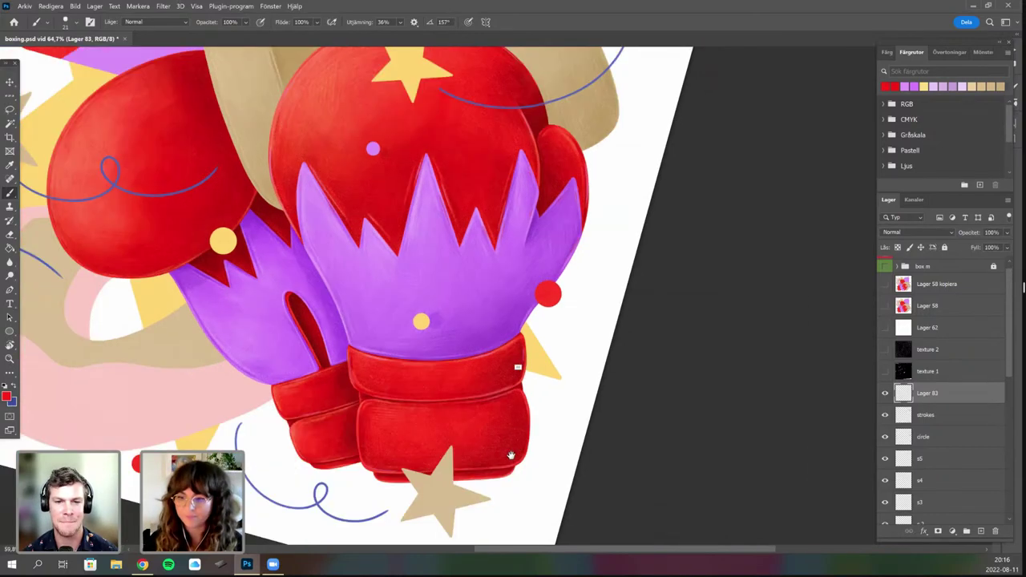
scroll(511, 455, up, 3)
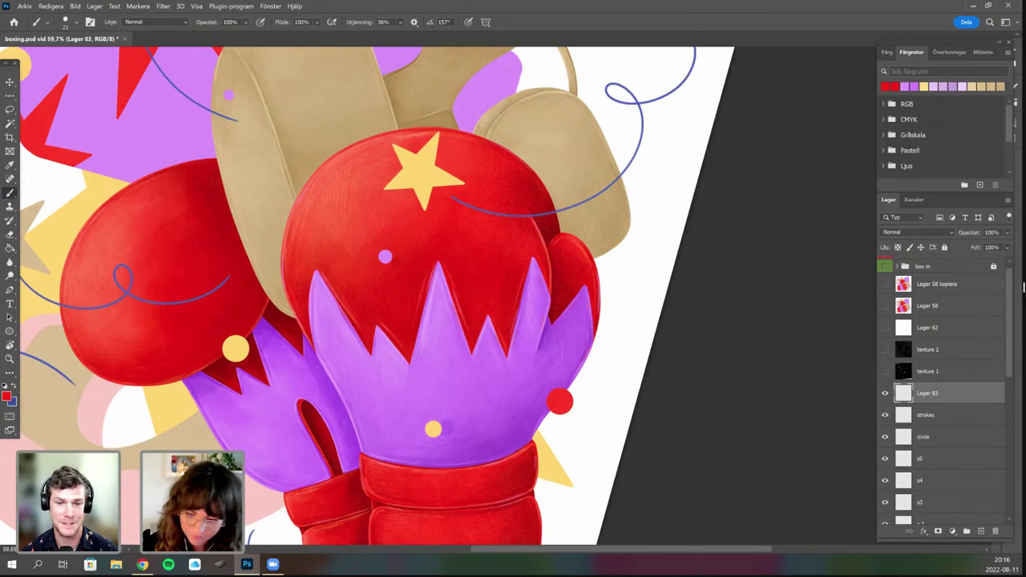
scroll(329, 311, up, 2)
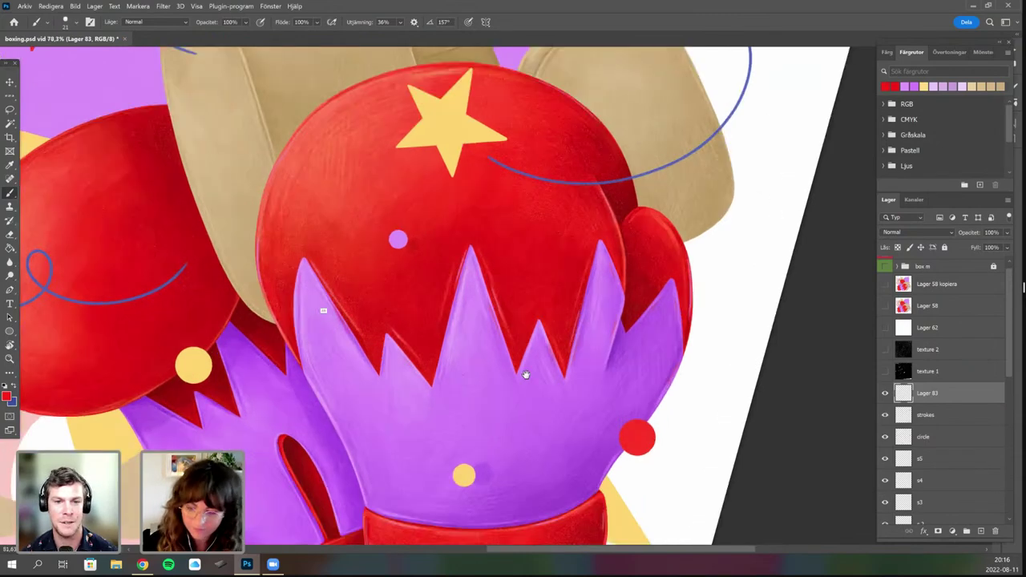
drag(324, 311, 331, 243)
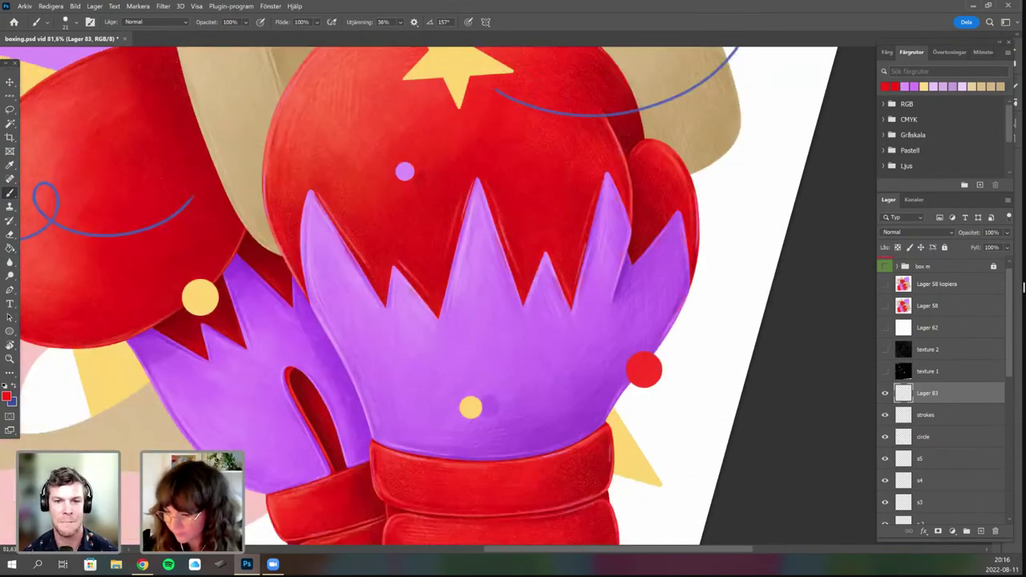
scroll(649, 377, down, 2)
key(r)
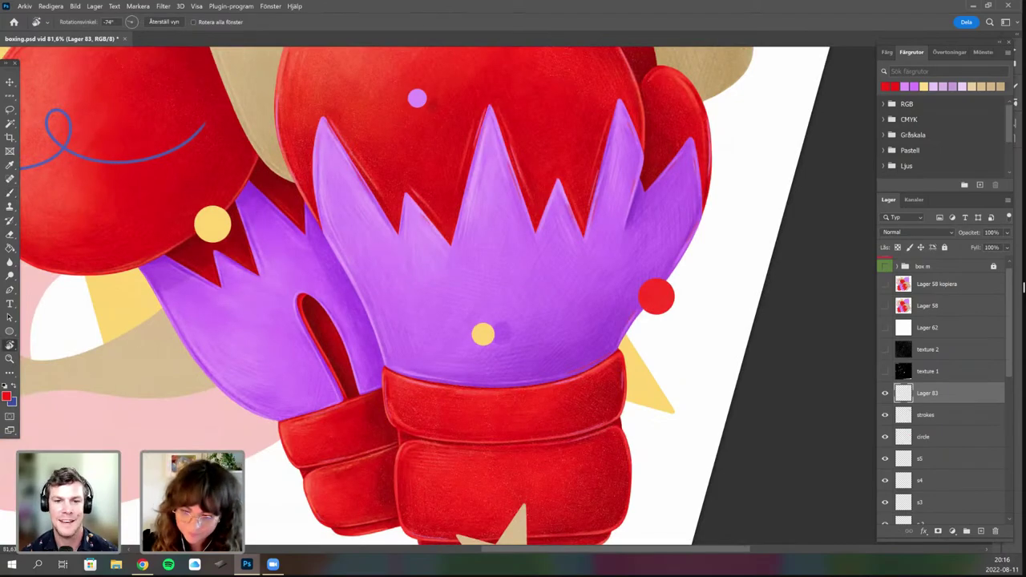
drag(641, 241, 618, 391)
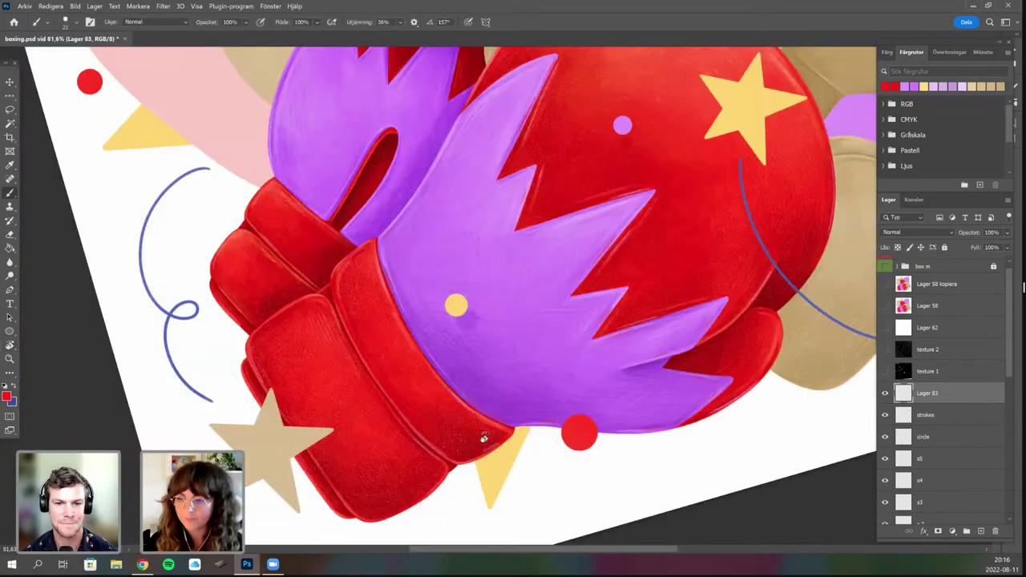
scroll(439, 367, down, 3)
key(r)
drag(417, 285, 424, 329)
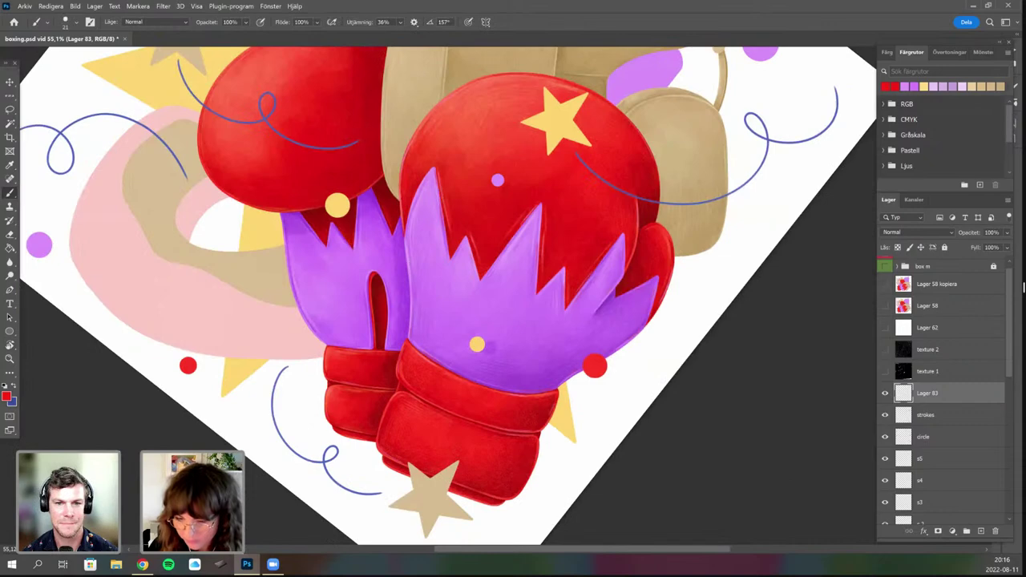
scroll(476, 360, up, 3)
scroll(525, 426, down, 5)
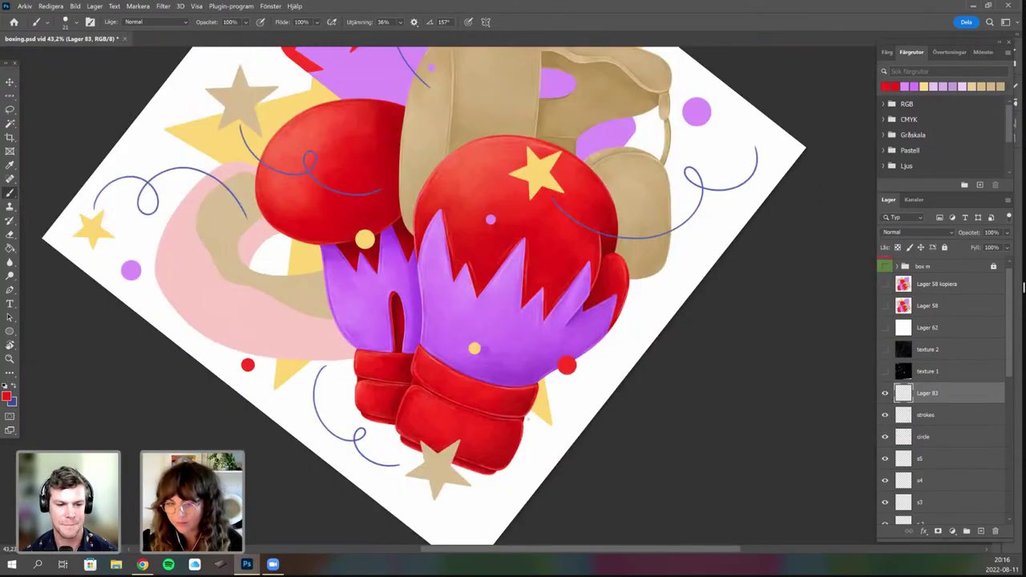
drag(536, 379, 533, 417)
scroll(534, 415, down, 1)
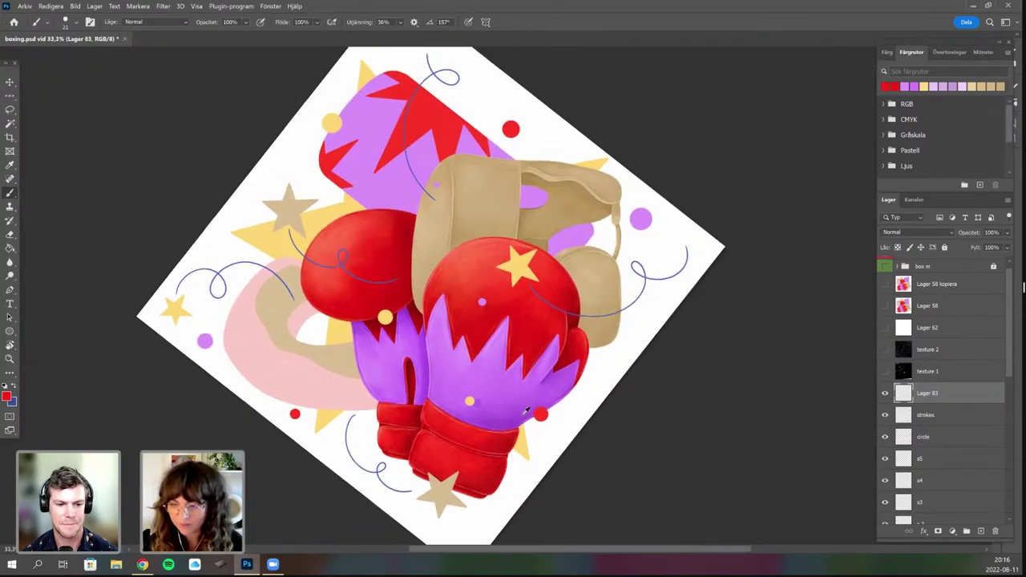
scroll(522, 429, down, 1)
scroll(515, 416, up, 1)
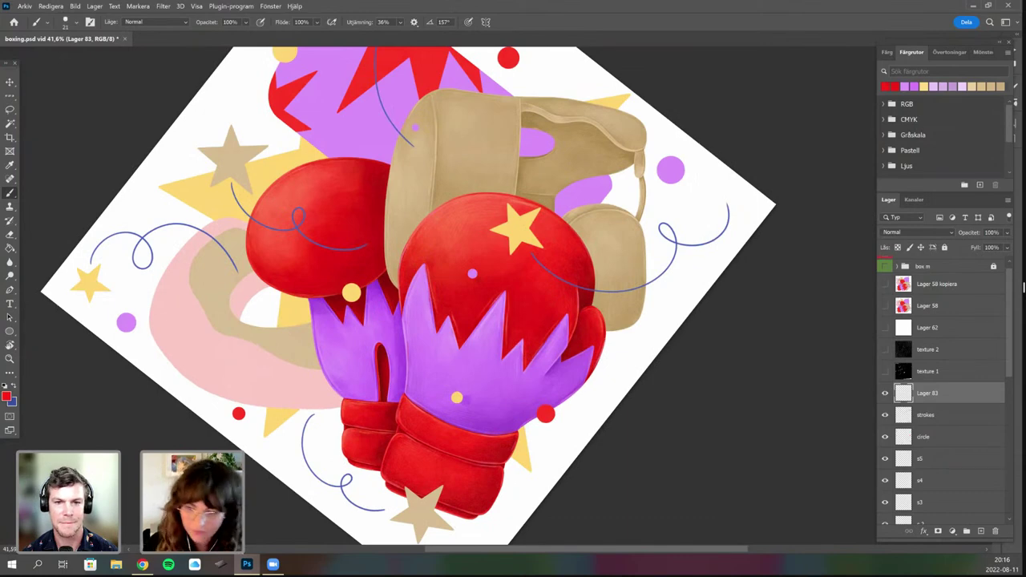
drag(530, 316, 567, 258)
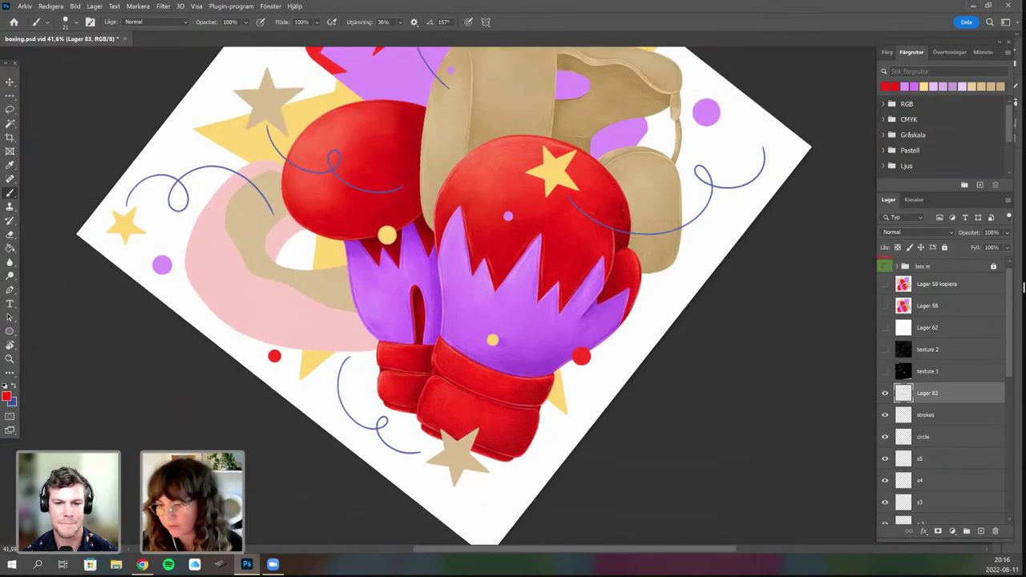
scroll(574, 226, up, 2)
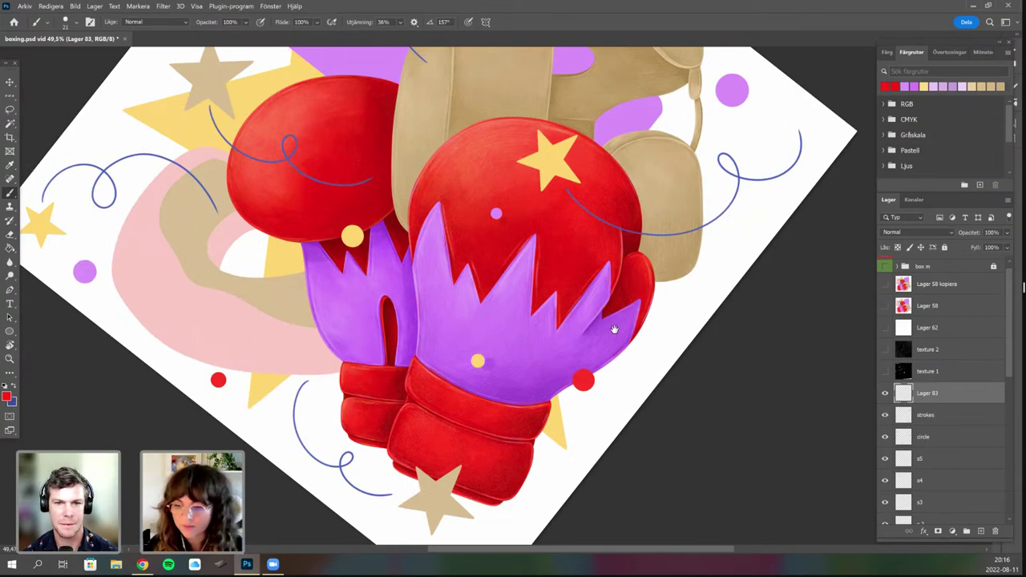
Sample the yellow of the small dot on the front glove's purple area as the painting colour.
mouse_move(601, 339)
mouse_down()
mouse_move(580, 352)
mouse_move(598, 319)
mouse_up()
scroll(603, 338, up, 2)
key(r)
drag(550, 433, 604, 380)
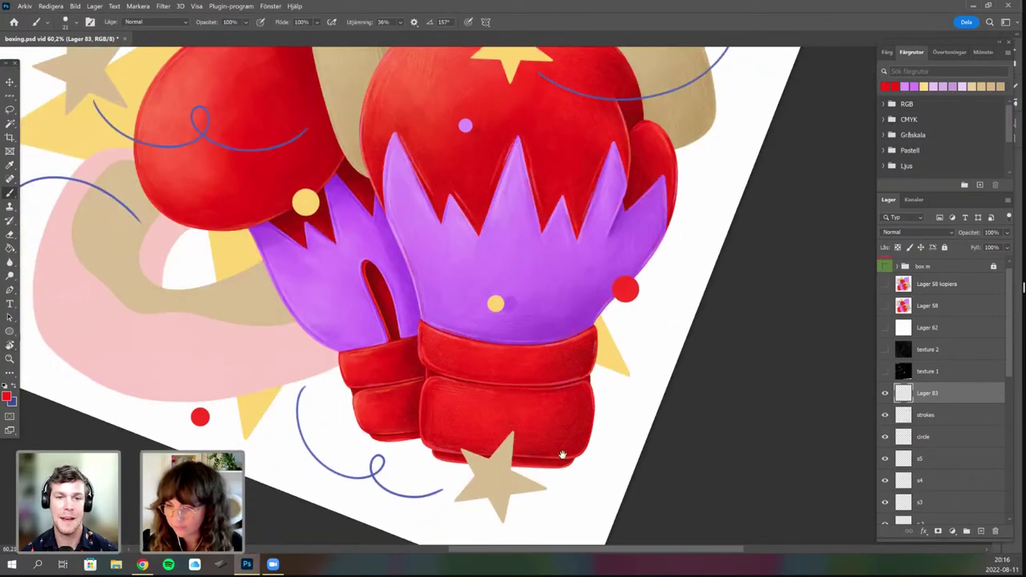
drag(561, 454, 584, 436)
drag(502, 94, 461, 150)
alt+click(477, 341)
Examine the front glove's red top, purple zigzag and lower edge up close.
drag(451, 380, 445, 553)
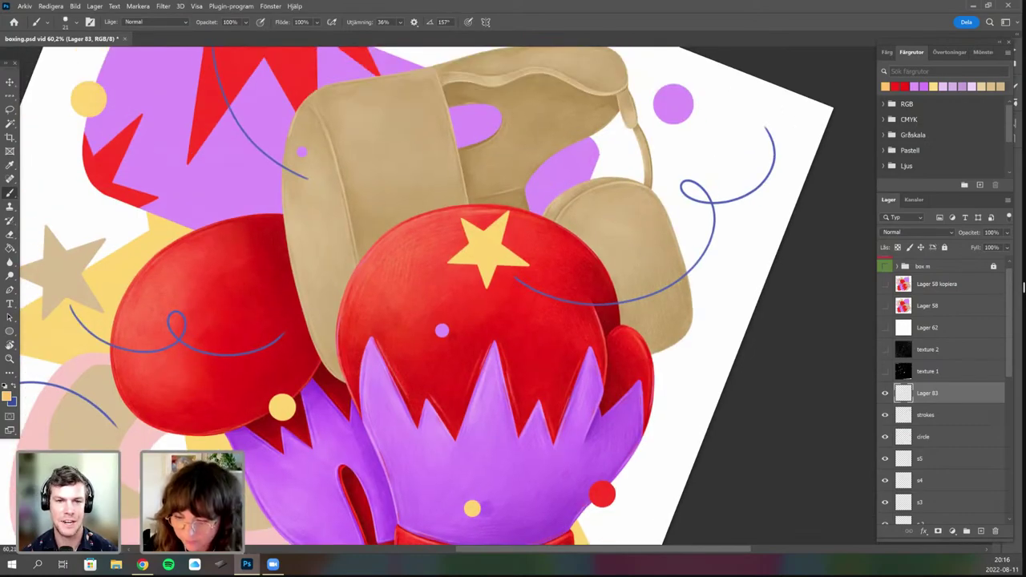
scroll(417, 279, up, 1)
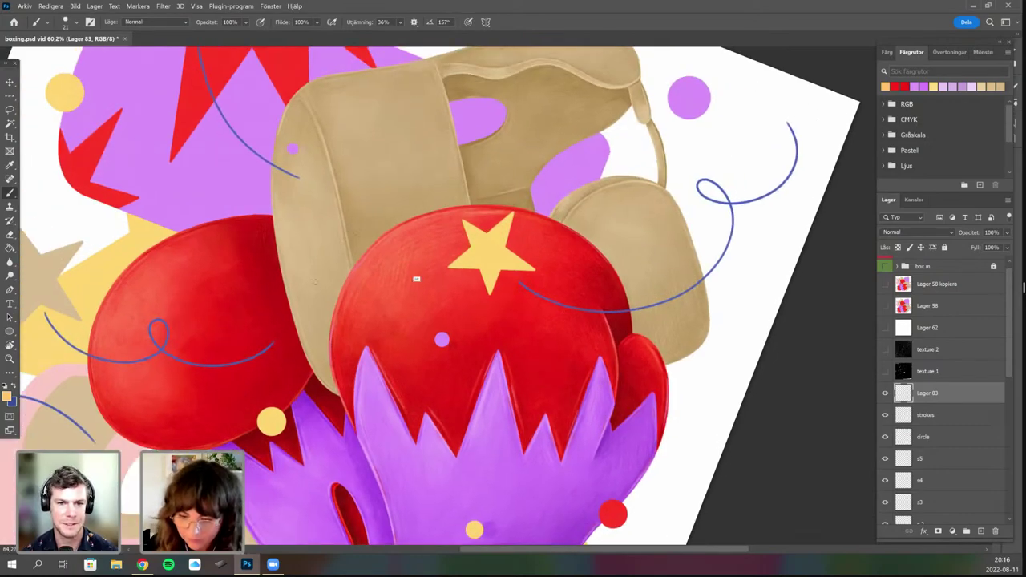
scroll(416, 279, up, 5)
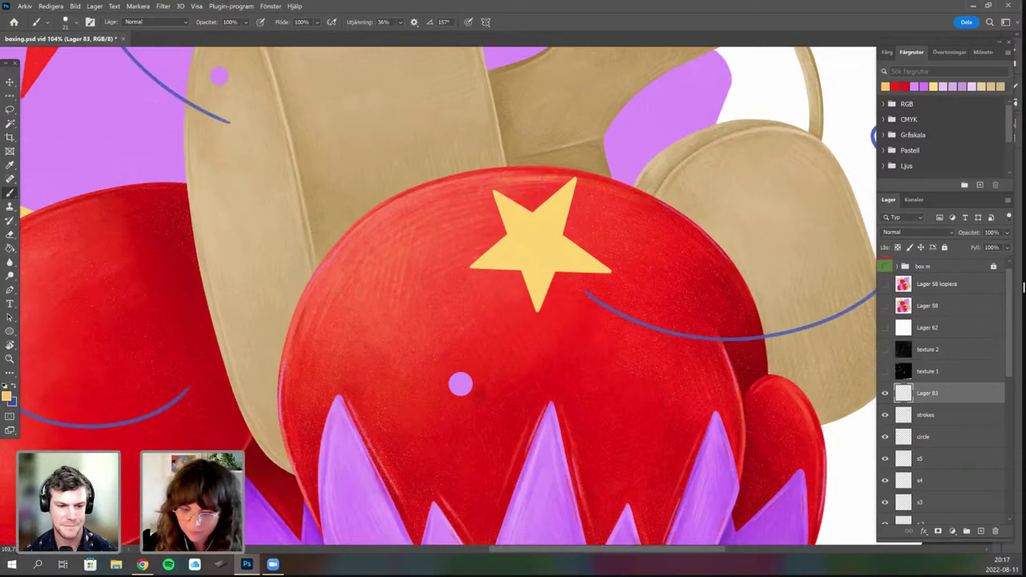
drag(391, 513, 413, 320)
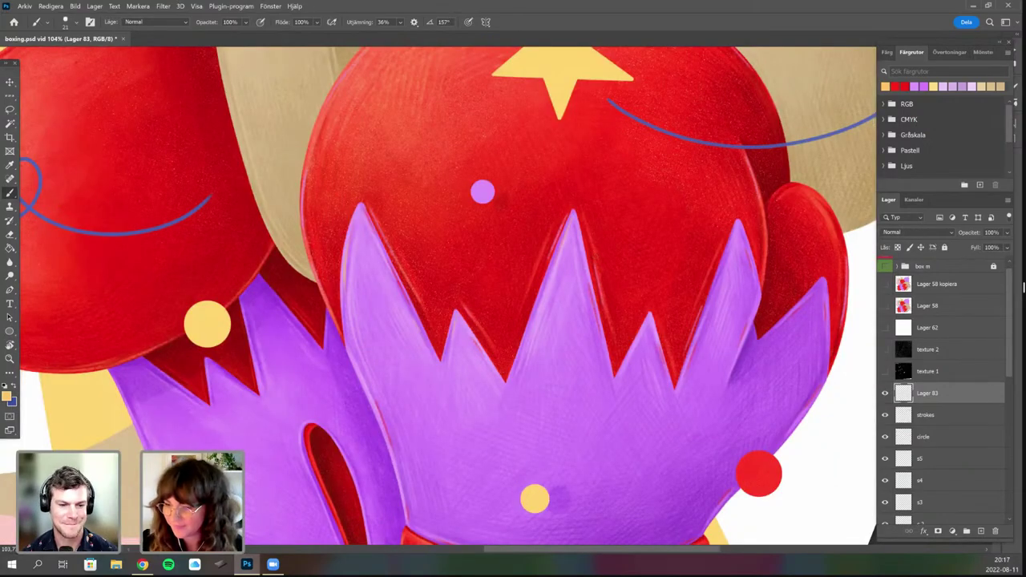
drag(415, 265, 360, 206)
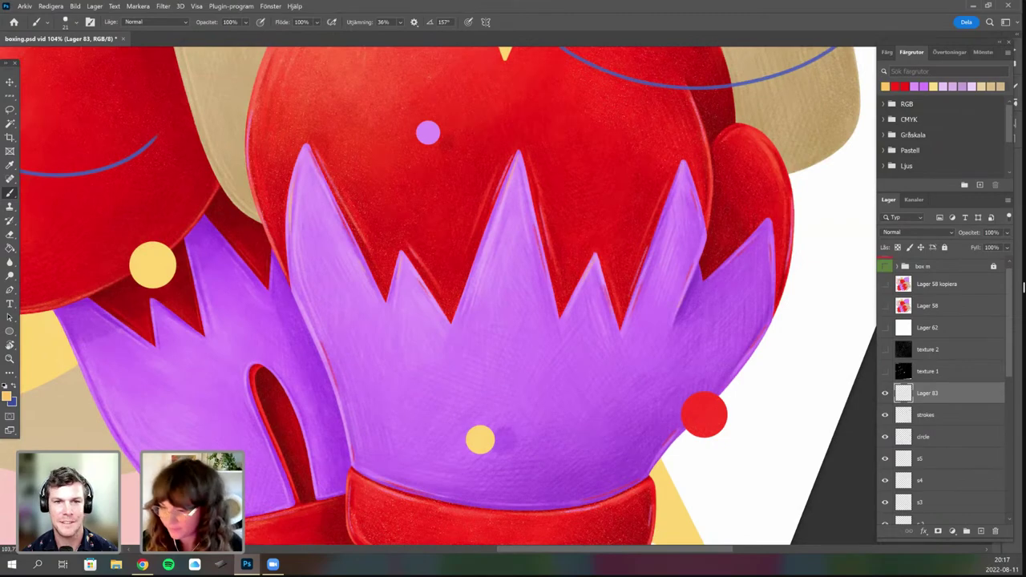
drag(526, 349, 525, 343)
scroll(439, 296, down, 3)
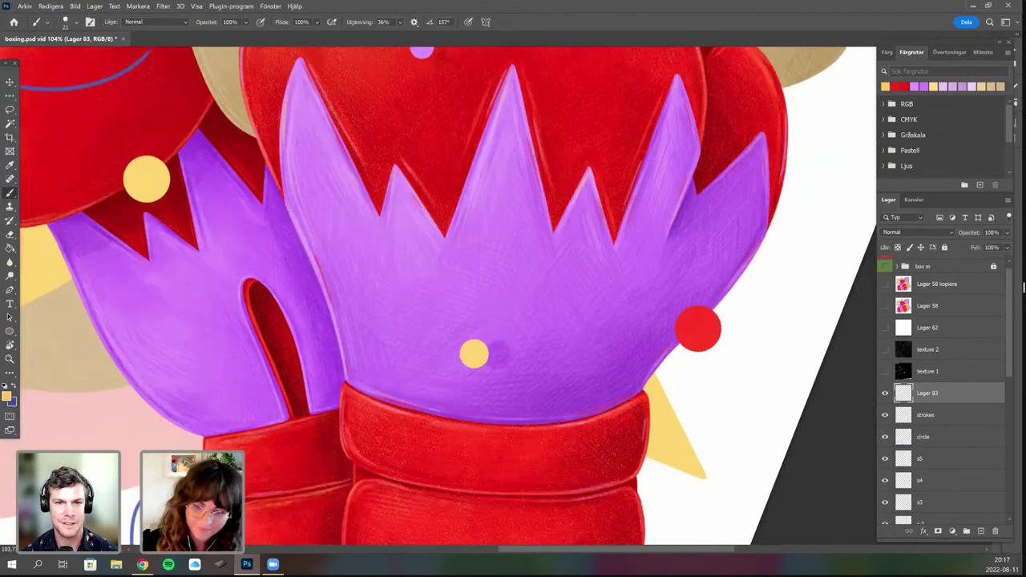
scroll(479, 290, down, 1)
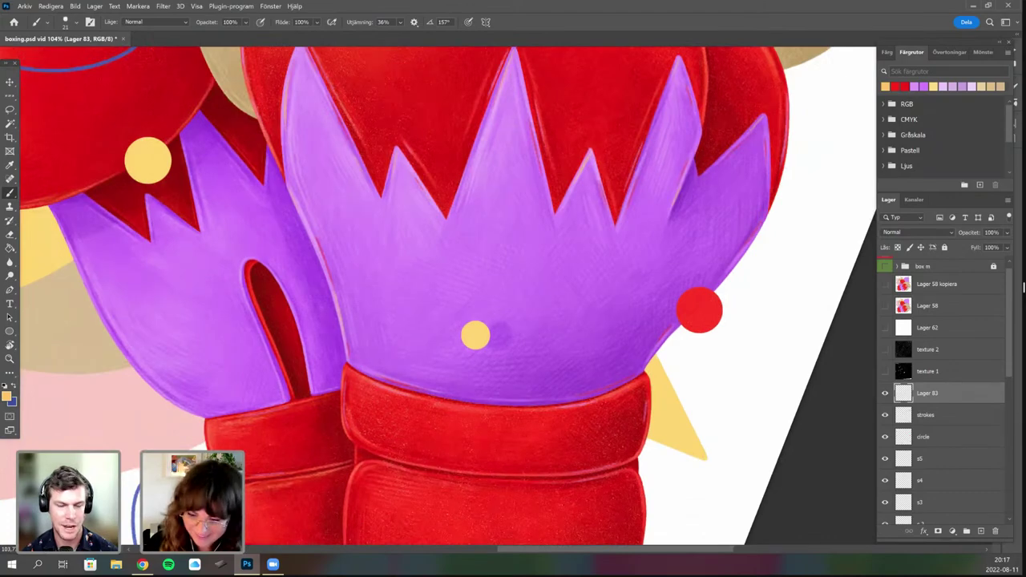
Examine both gloves' red cuffs and their seams with the canvas turned to several angles.
drag(421, 532, 449, 446)
key(r)
drag(538, 329, 546, 278)
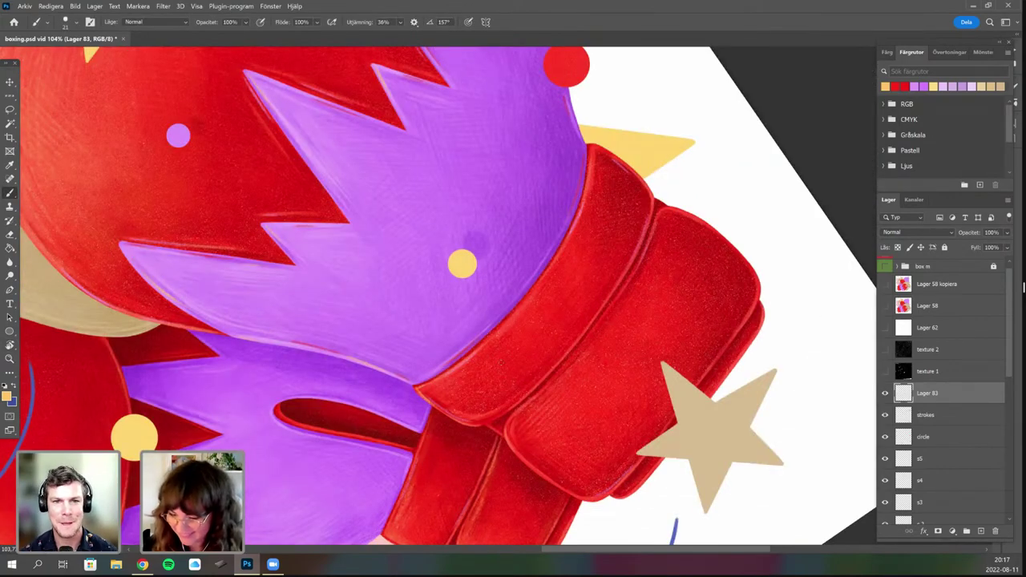
scroll(449, 296, down, 2)
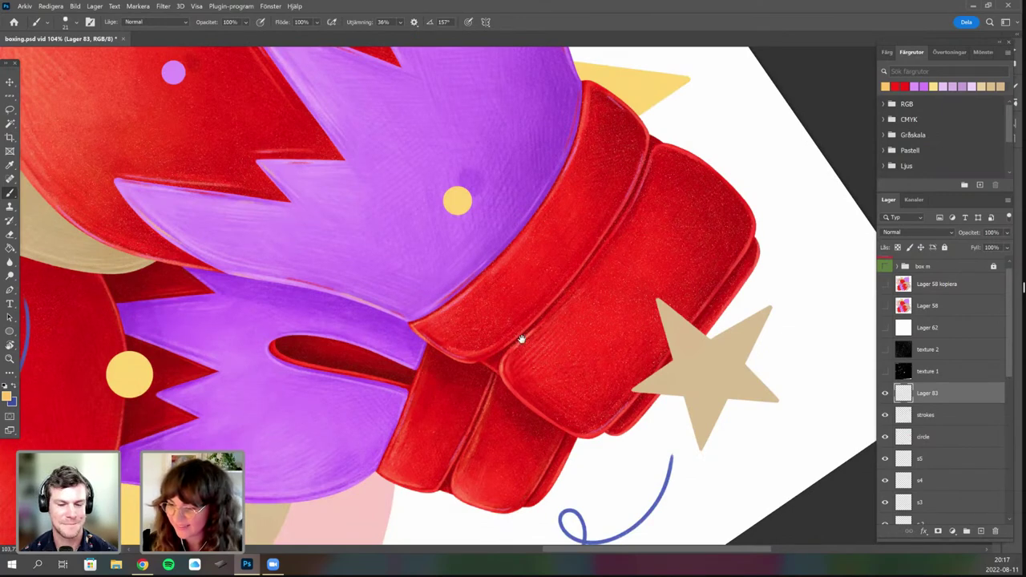
drag(376, 415, 280, 372)
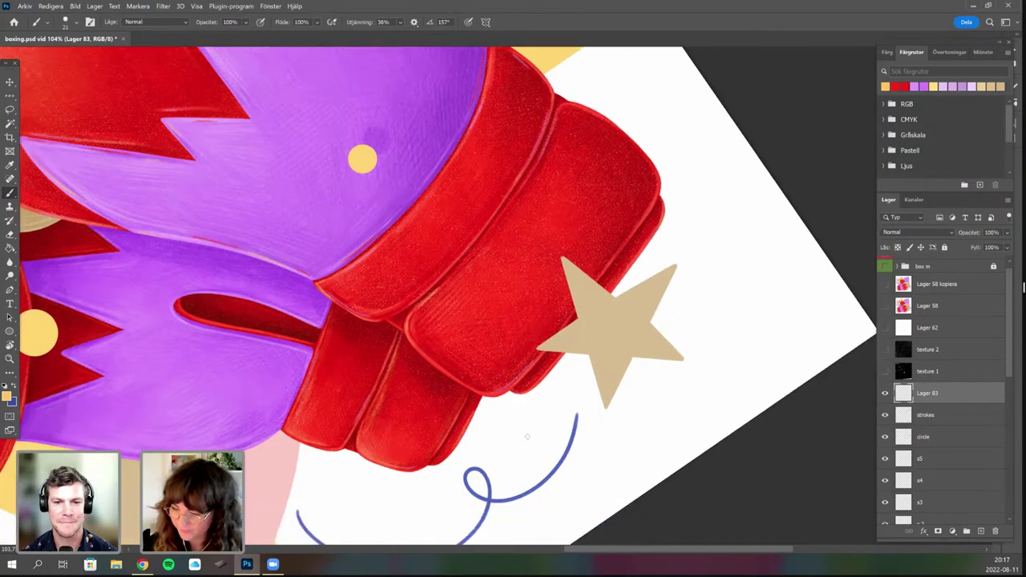
drag(380, 385, 386, 201)
drag(365, 431, 365, 185)
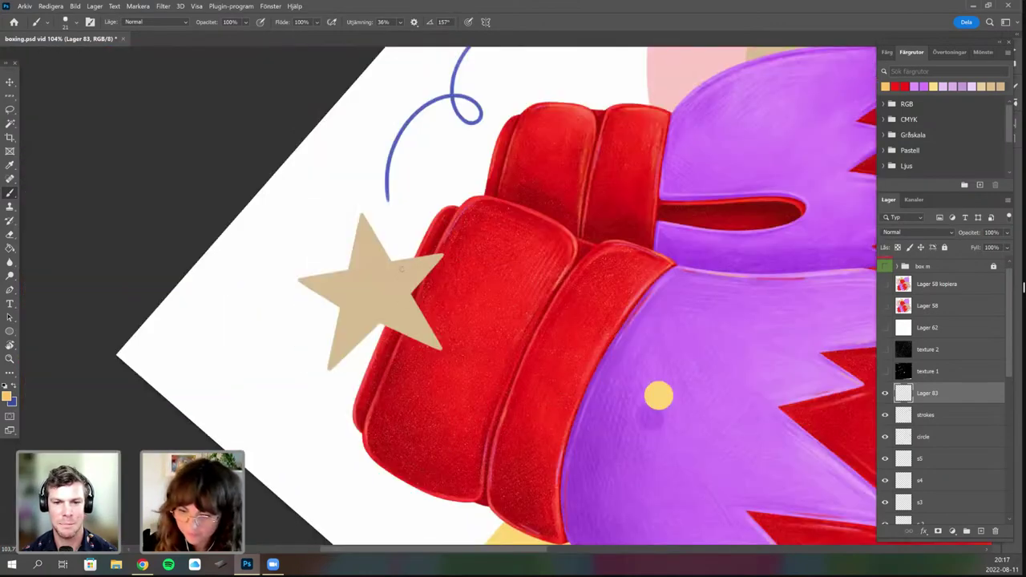
key(r)
drag(394, 296, 425, 447)
drag(477, 401, 401, 362)
key(r)
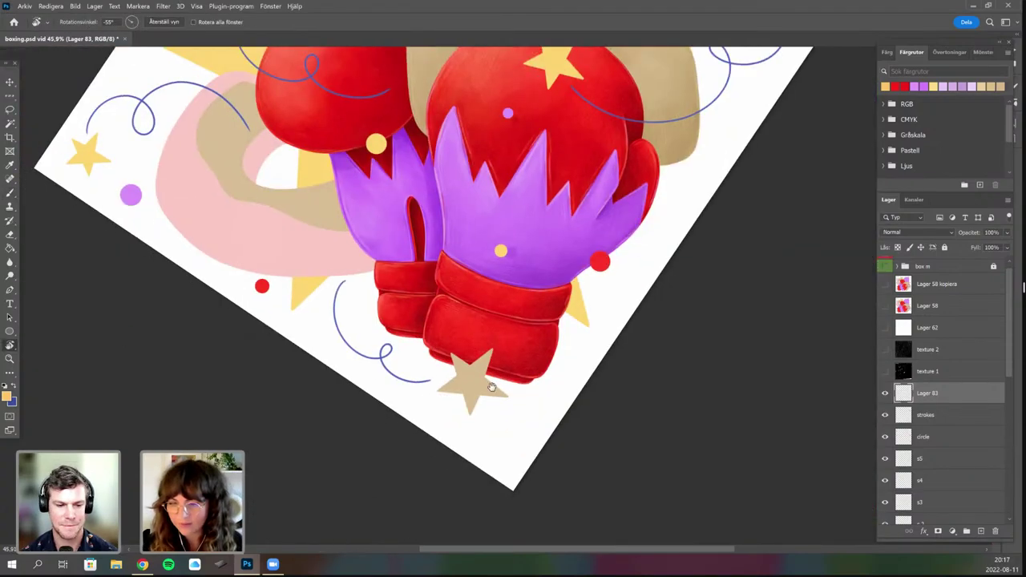
Return the canvas to upright and review the whole boxing illustration.
drag(486, 437, 555, 426)
drag(511, 315, 489, 457)
scroll(494, 410, down, 3)
key(r)
drag(564, 325, 484, 289)
drag(419, 419, 402, 515)
key(b)
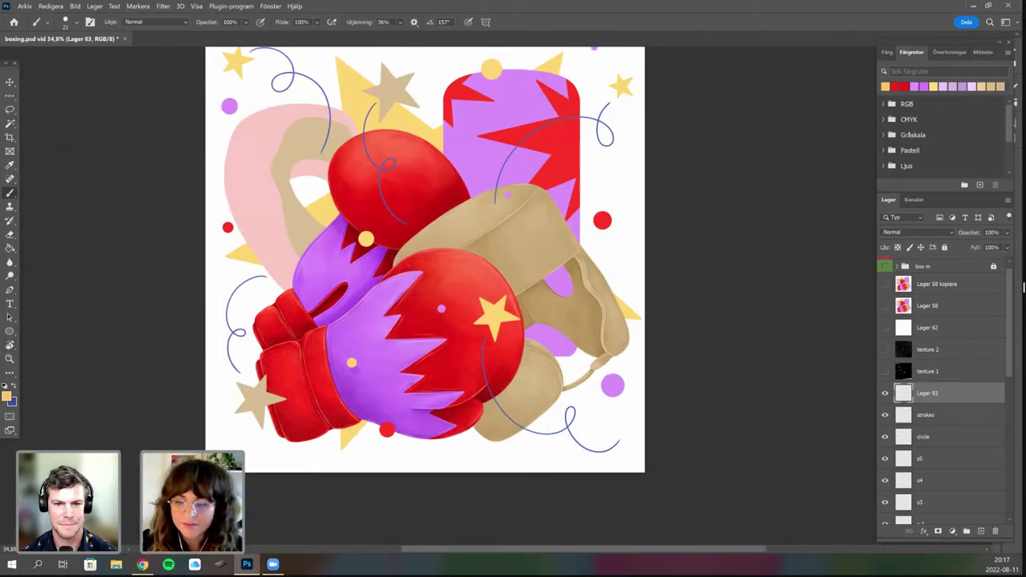
scroll(401, 514, down, 1)
drag(445, 335, 455, 407)
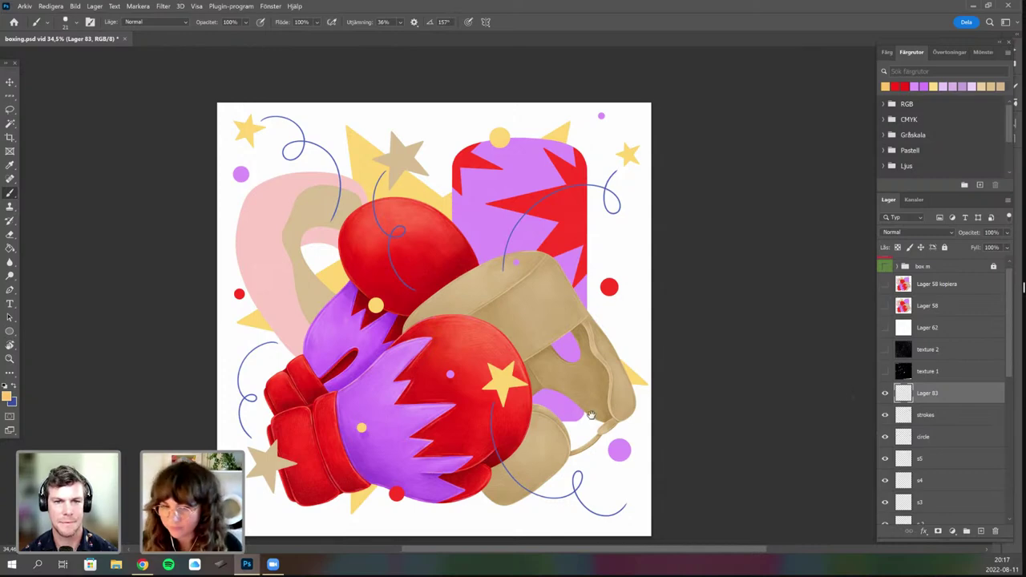
drag(591, 416, 562, 406)
Show the texture 1 layer and briefly preview texture 2 above it.
click(885, 371)
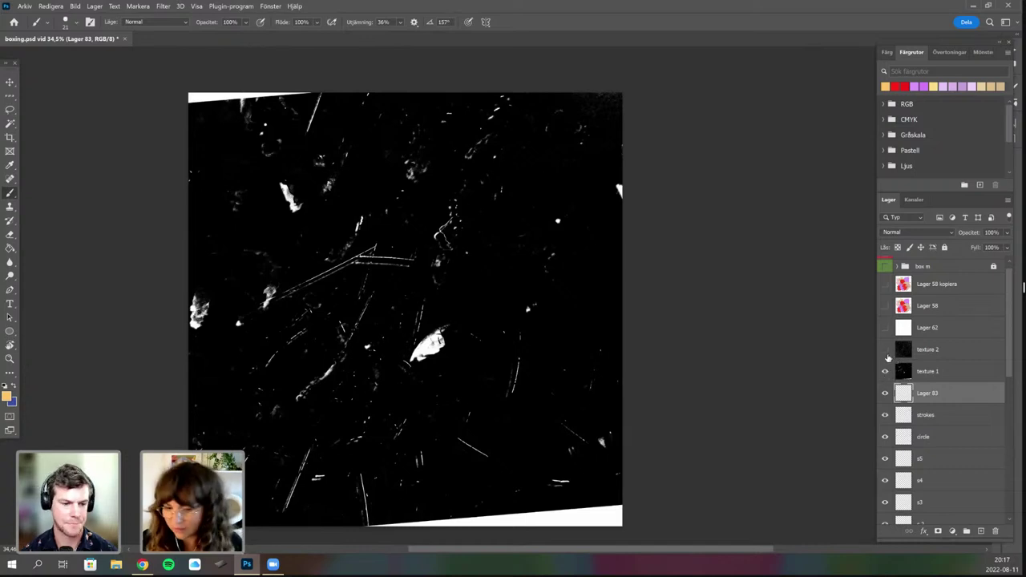
click(885, 350)
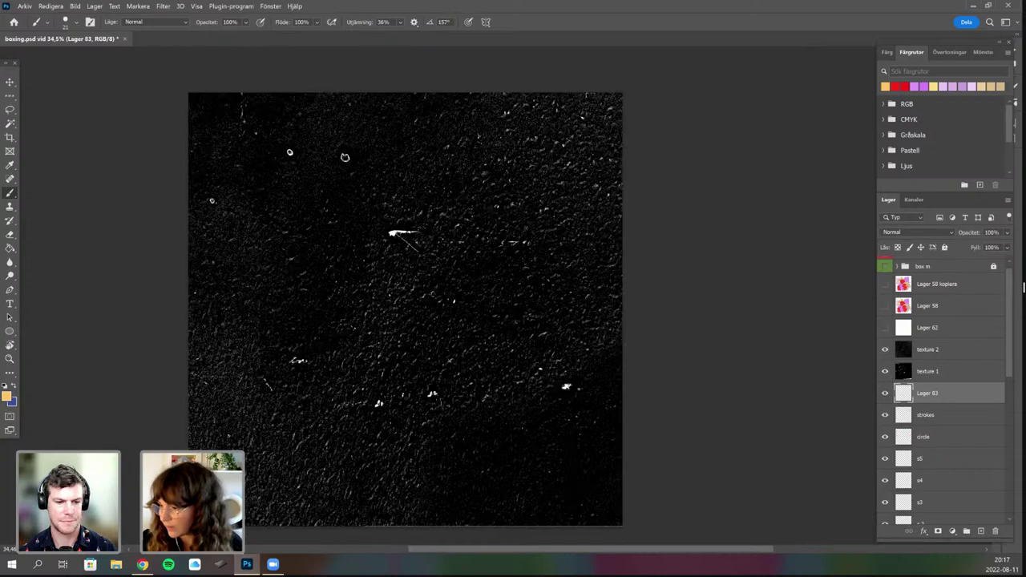
click(885, 350)
Try the Raster blend mode on the Lager 83 layer.
click(922, 232)
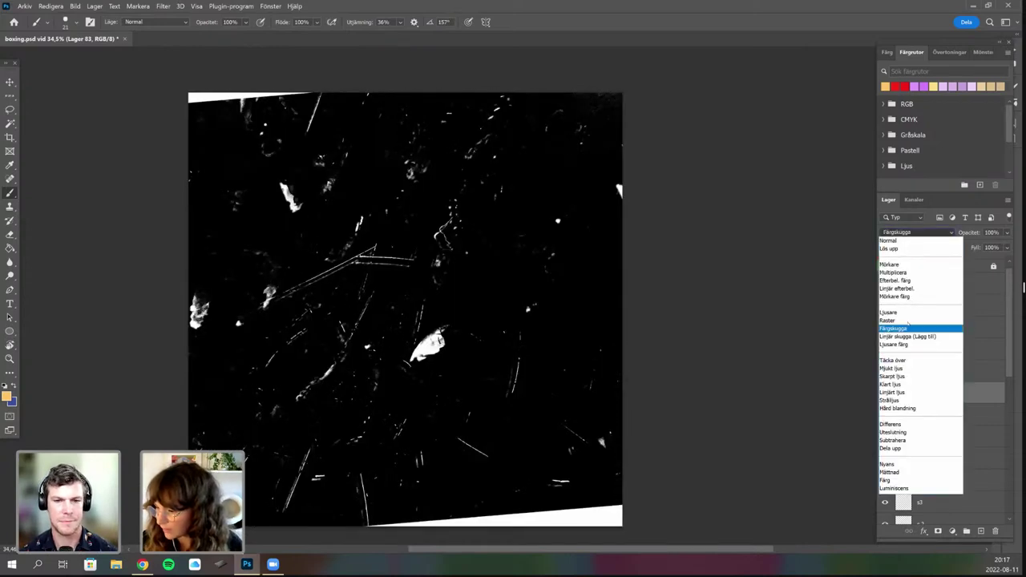
click(926, 327)
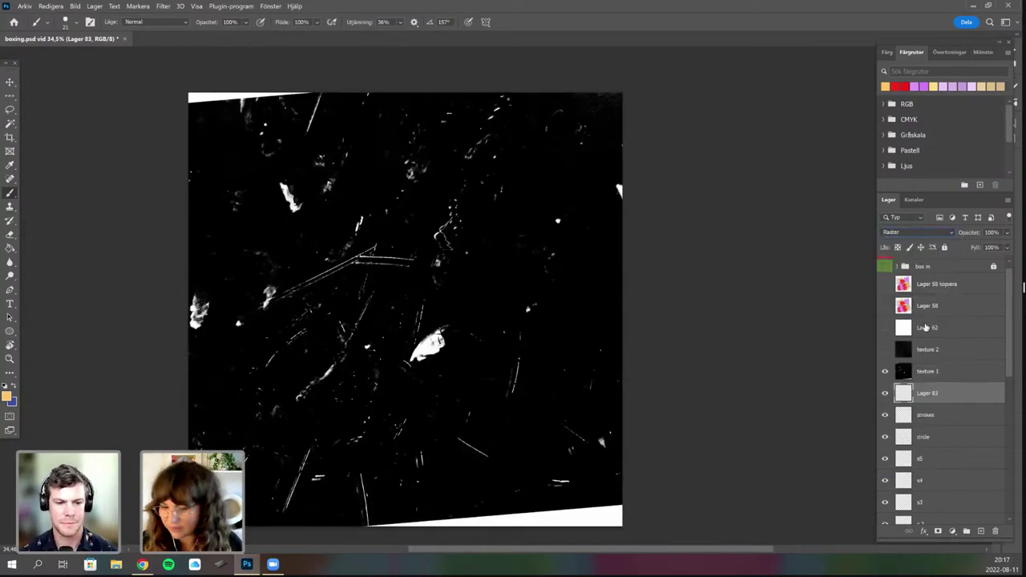
click(937, 373)
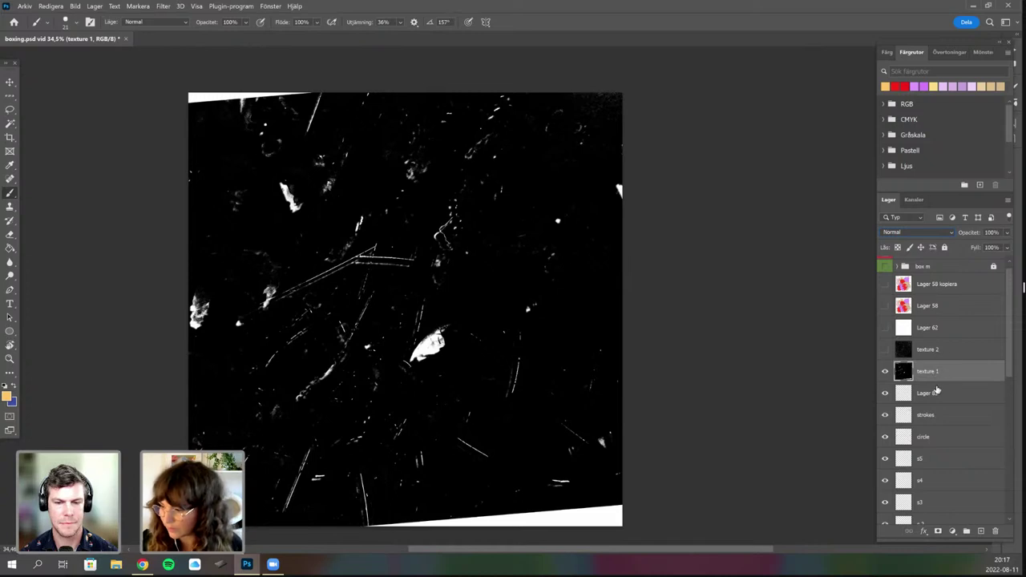
click(958, 389)
click(916, 232)
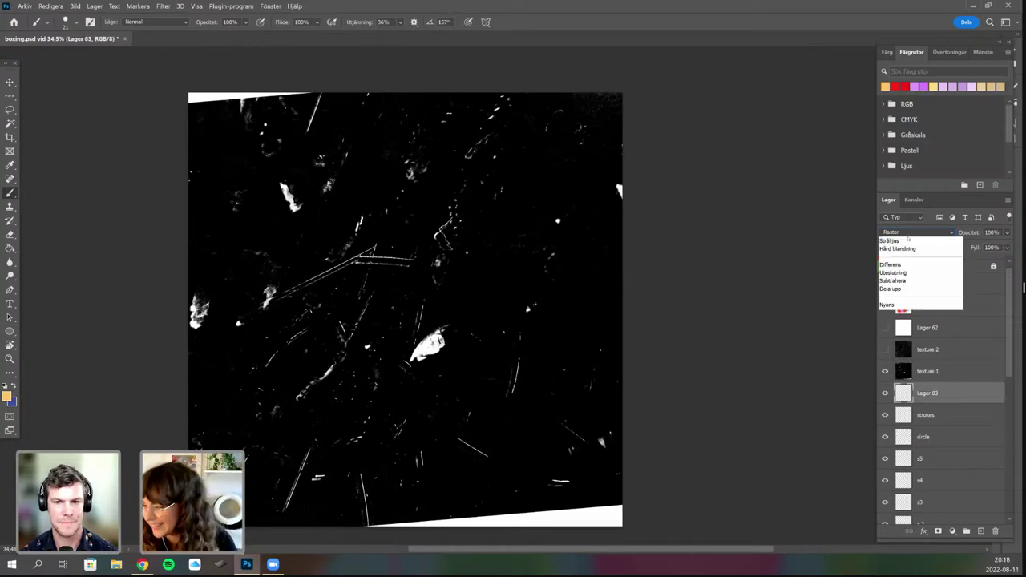
click(950, 366)
Set the texture 1 layer's blend mode to Raster so its scratches overlay the artwork.
click(952, 369)
click(922, 232)
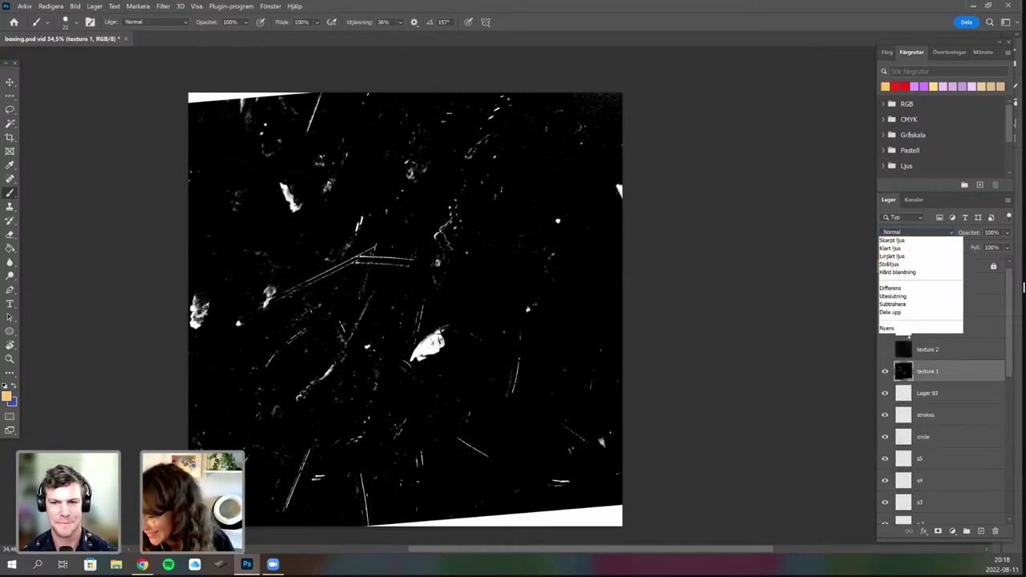
click(912, 327)
drag(591, 365, 622, 342)
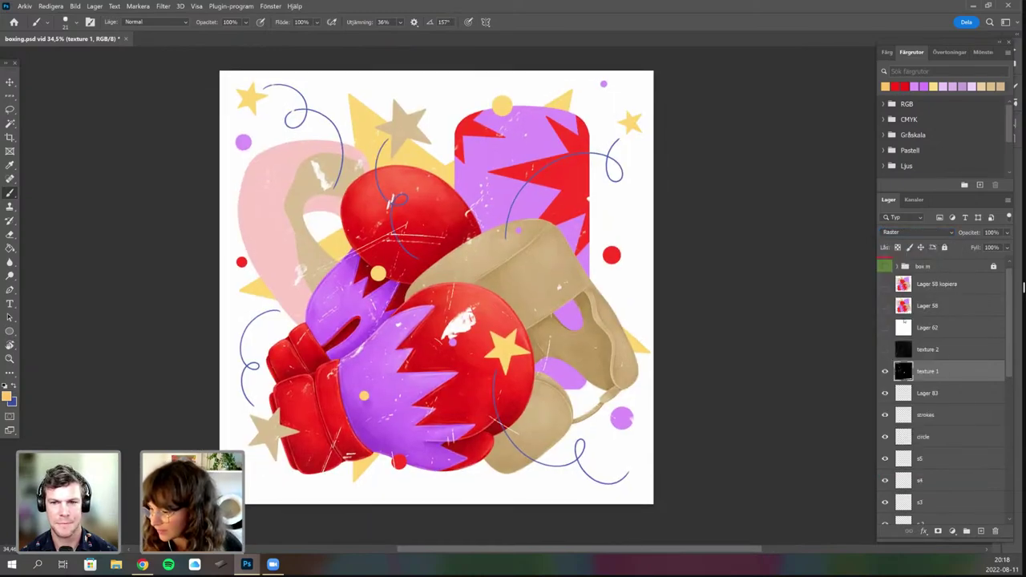
Show the texture 2 layer with the Raster blend mode and set its opacity to 30%.
click(885, 349)
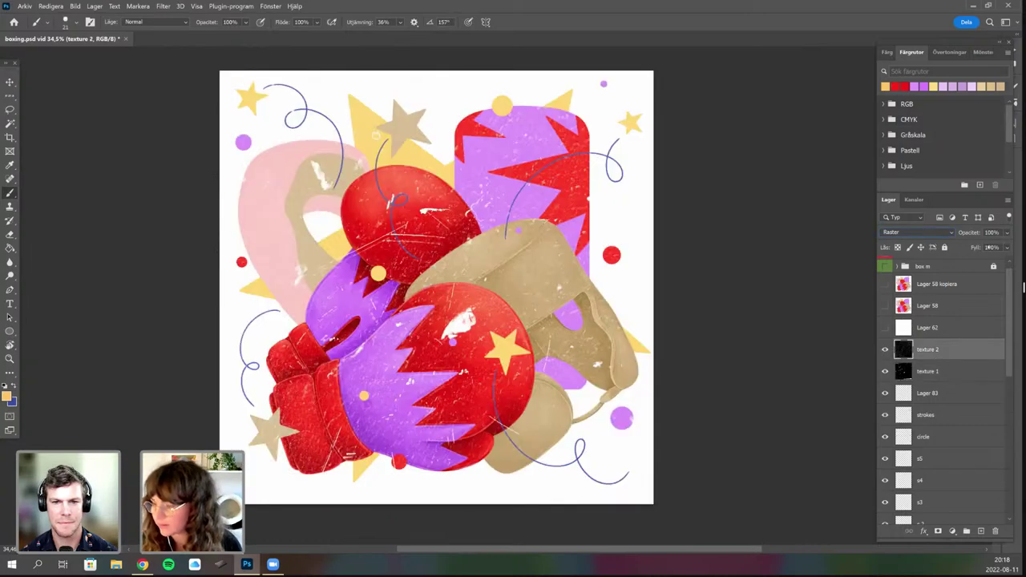
click(1007, 233)
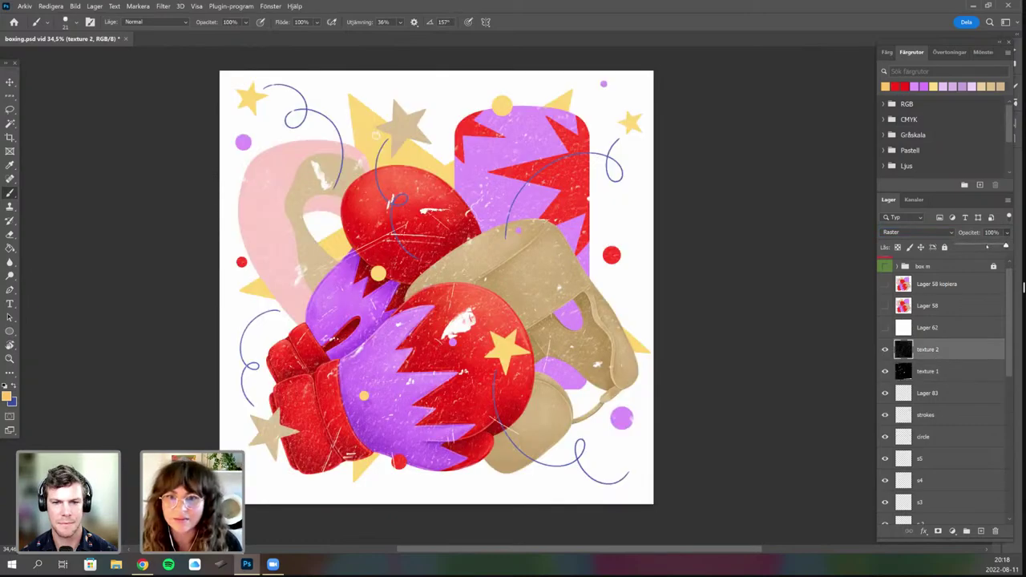
click(969, 246)
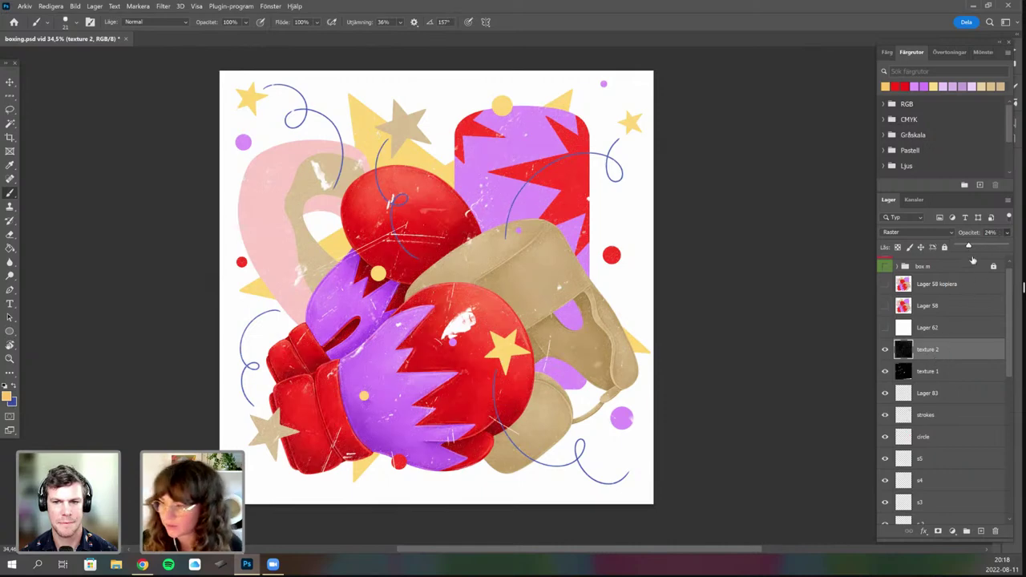
click(955, 289)
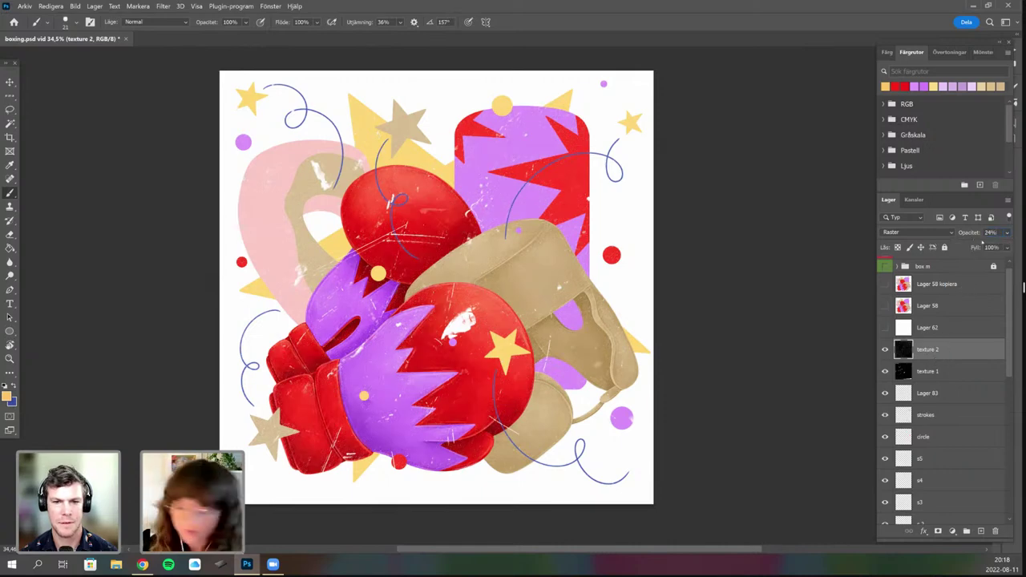
click(983, 236)
text(30)
key(Return)
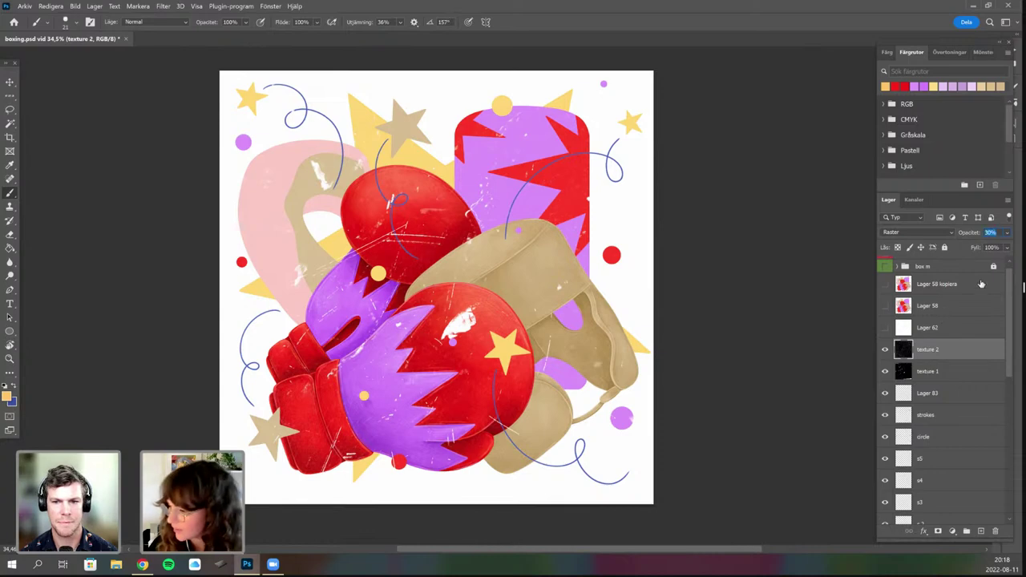
Lower the texture 1 layer's opacity to 30%.
key(alt+bracketleft)
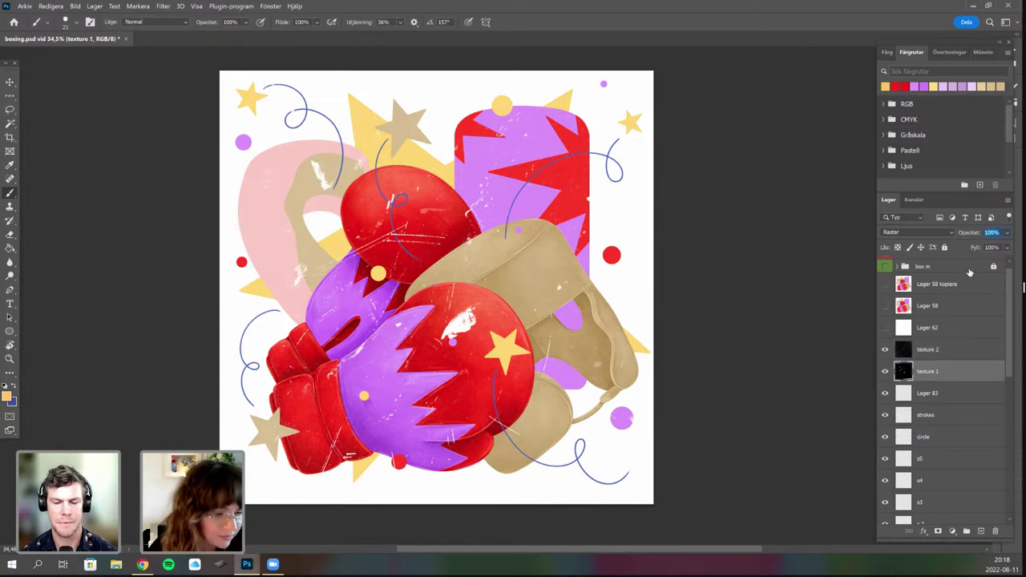
text(30)
key(Return)
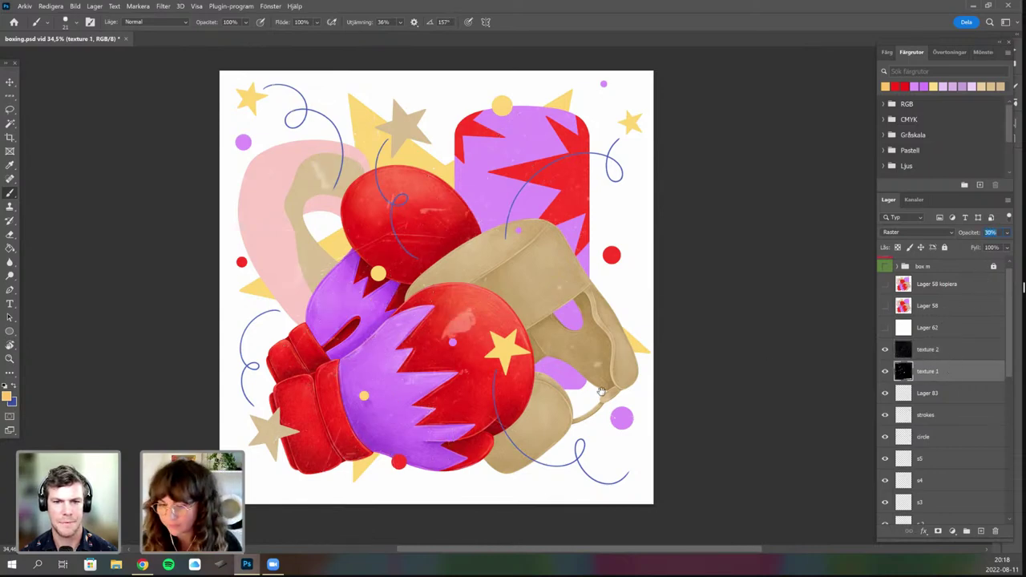
drag(602, 391, 616, 376)
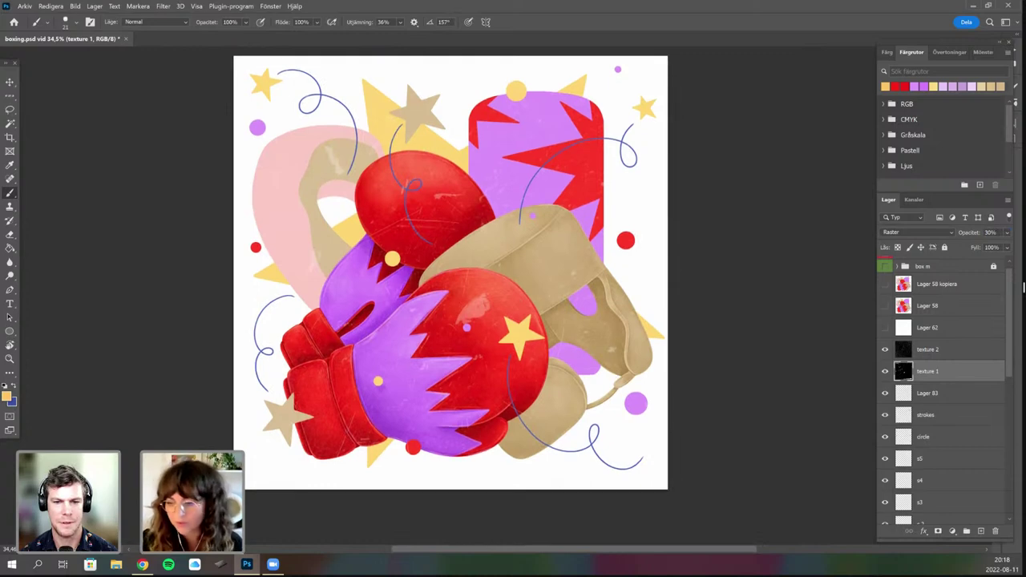
Choose the recently used textured brush, set its size to 59 px, and switch its painting mode to Radera.
scroll(473, 333, up, 2)
right_click(504, 253)
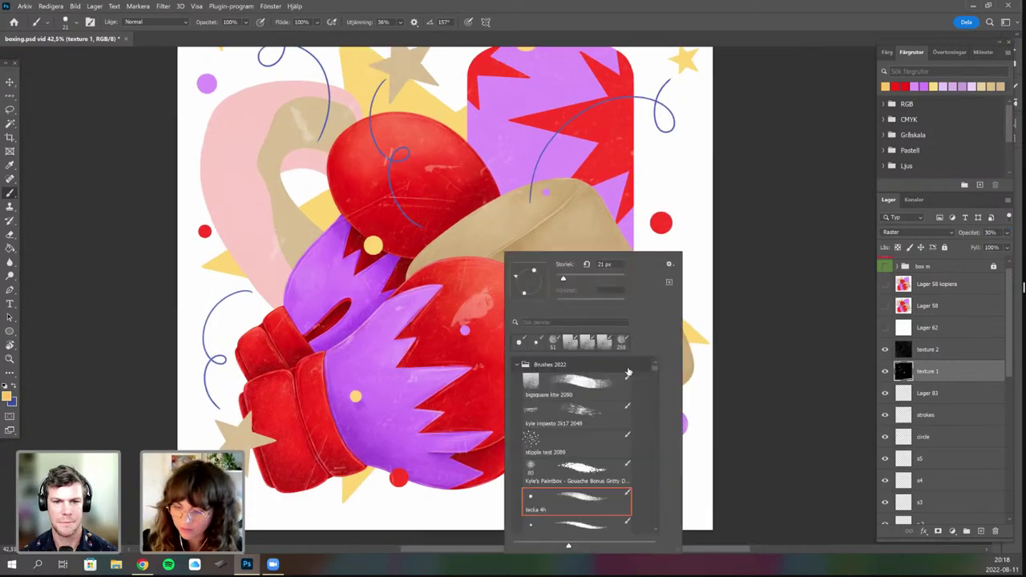
click(571, 343)
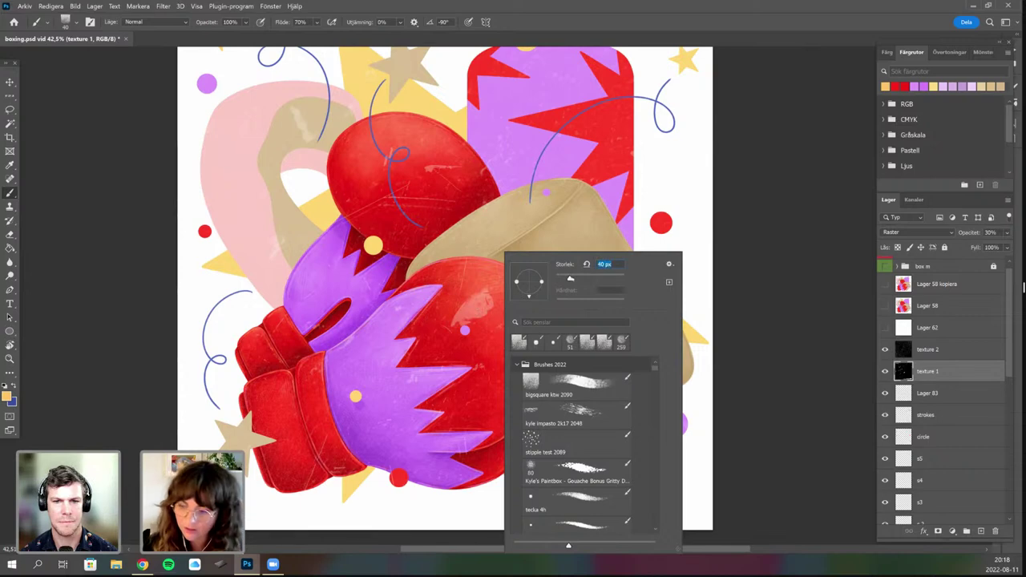
drag(570, 279, 577, 278)
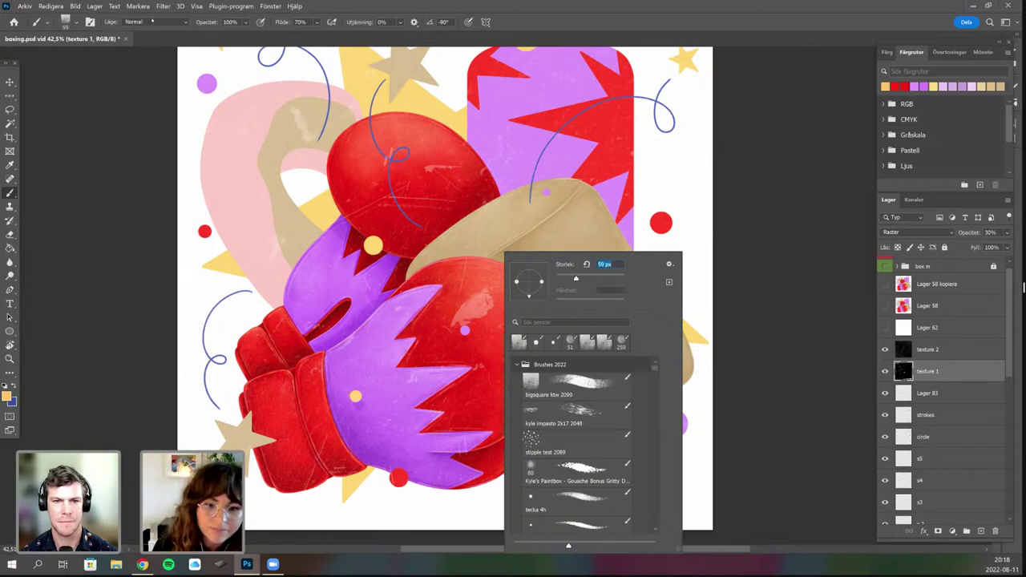
click(151, 21)
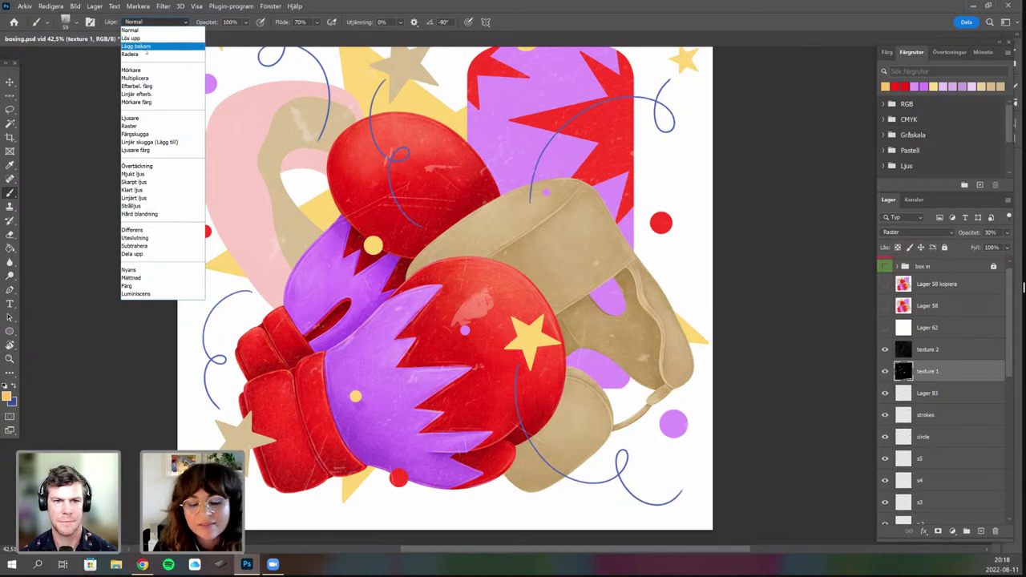
click(144, 55)
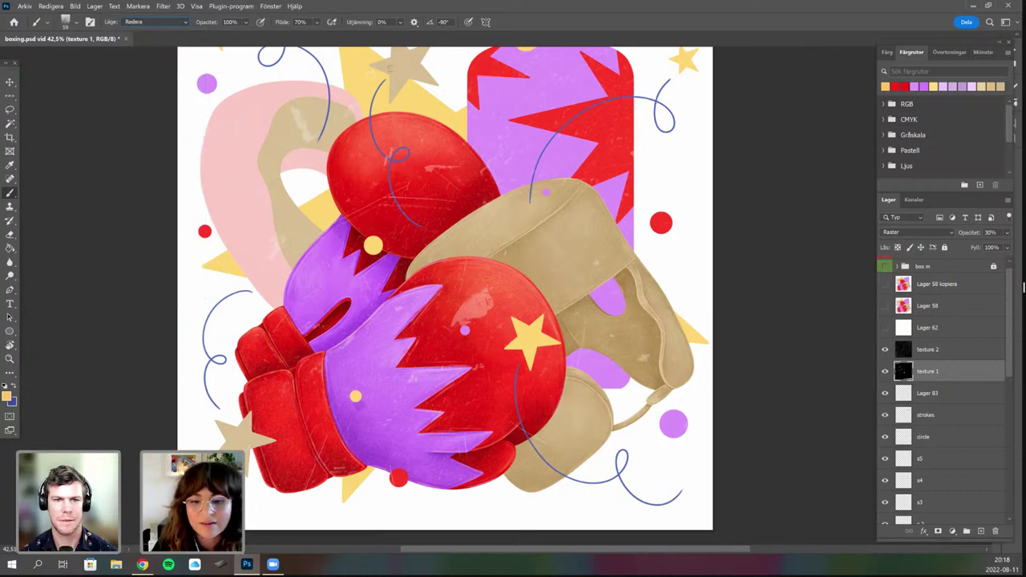
Erase the large pale scratch patch from the front glove's red area on the texture 1 layer.
drag(573, 308, 552, 310)
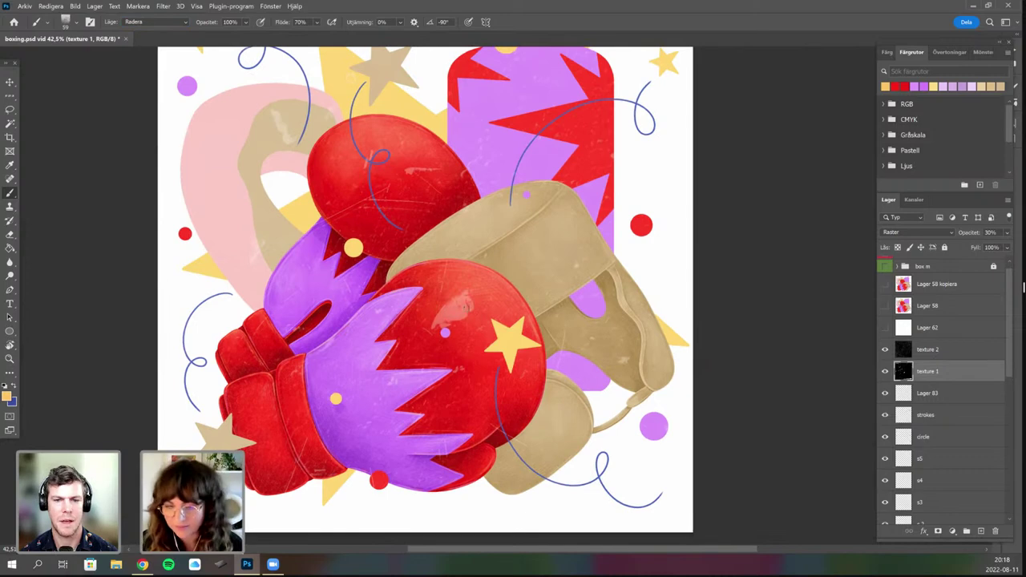
scroll(469, 321, up, 1)
scroll(449, 306, up, 1)
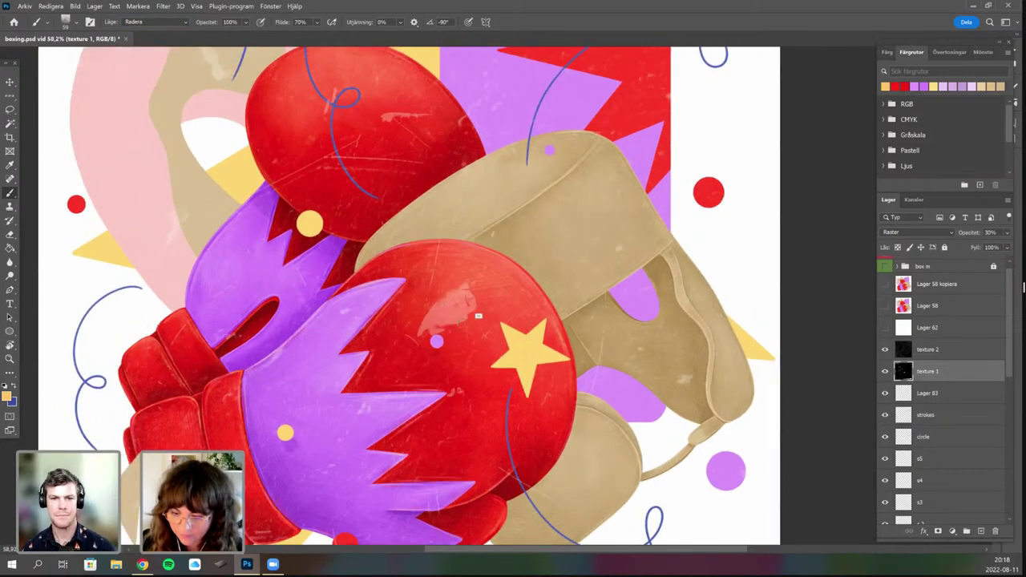
mouse_move(453, 314)
mouse_down()
mouse_move(424, 318)
mouse_move(430, 333)
mouse_move(442, 306)
mouse_move(467, 286)
mouse_up()
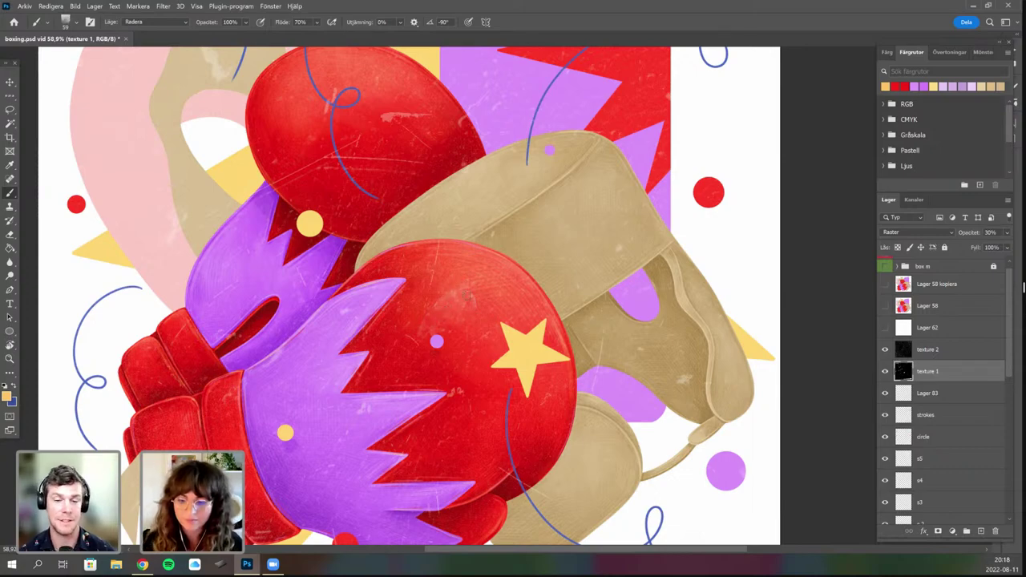
mouse_move(469, 342)
mouse_down()
mouse_move(453, 343)
mouse_move(461, 352)
mouse_up()
key(r)
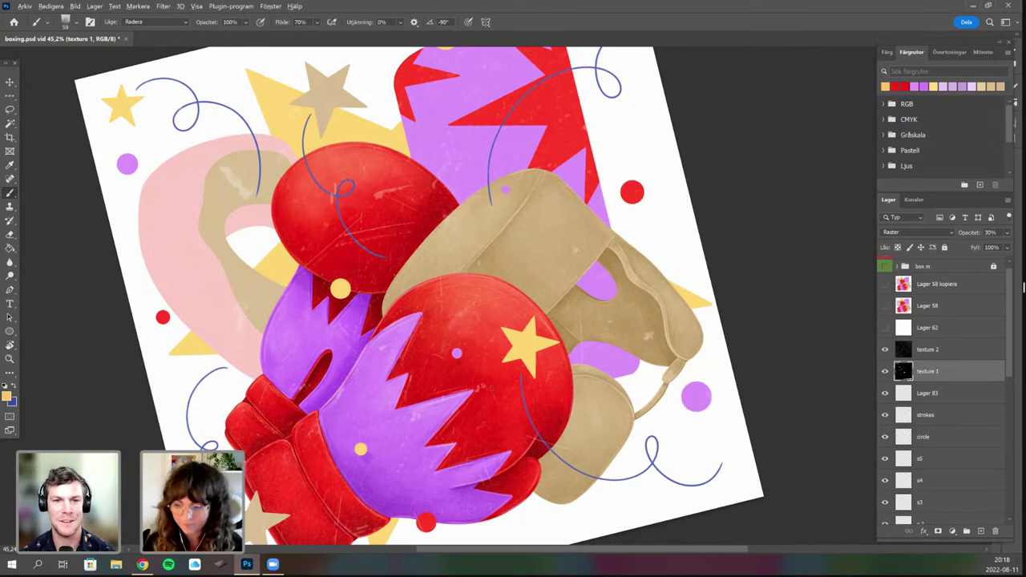
scroll(522, 373, down, 3)
scroll(513, 365, up, 2)
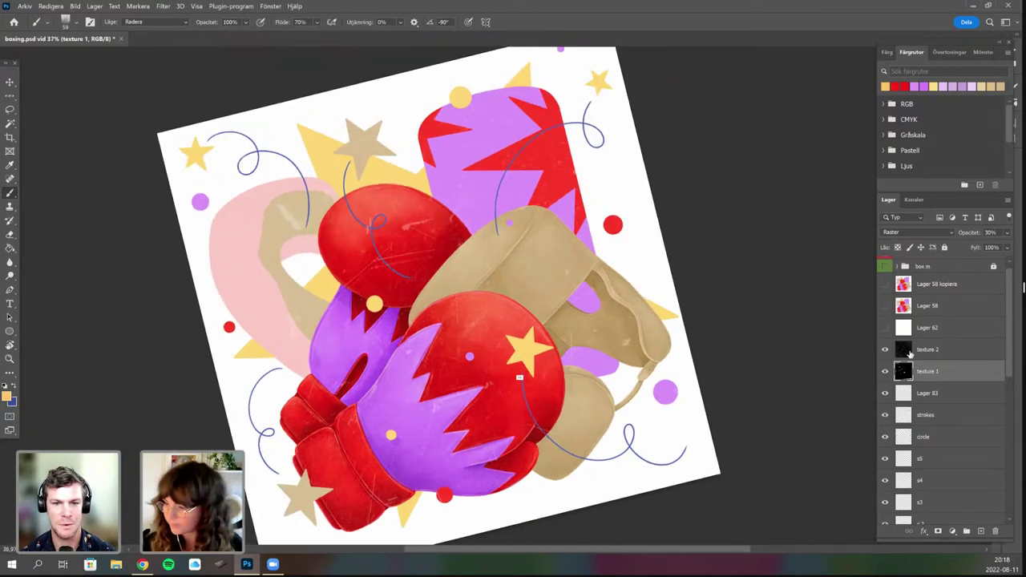
Merge the two texture layers into one and set the merged layer's opacity to 83%.
key(ctrl+e)
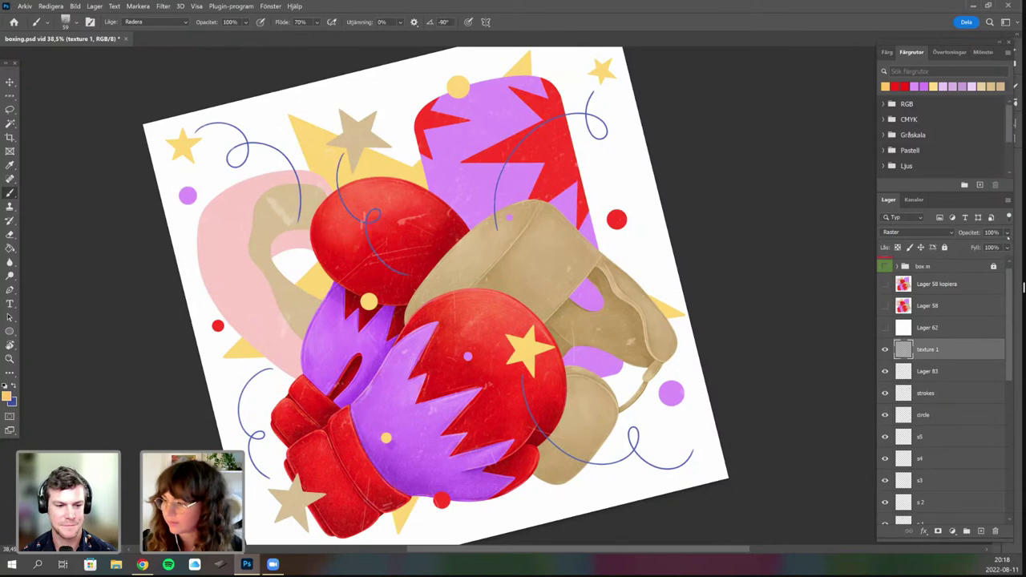
click(1007, 233)
click(949, 352)
click(1007, 233)
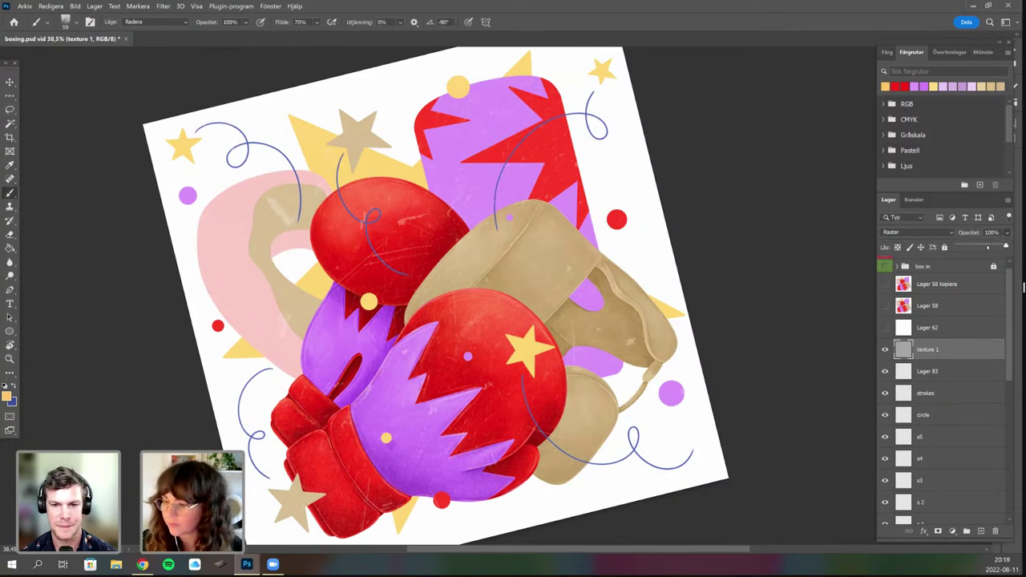
click(979, 247)
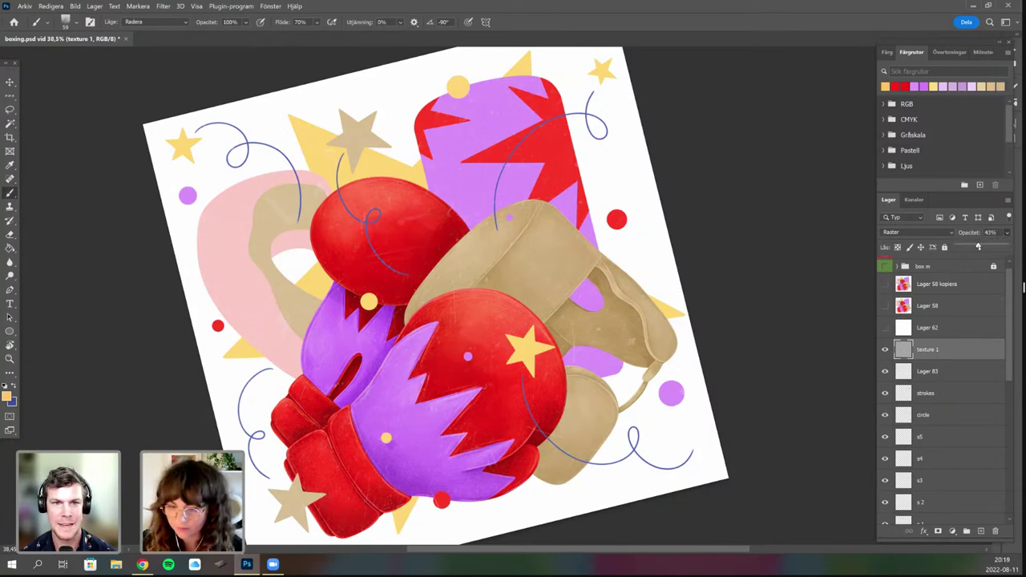
drag(979, 247, 987, 247)
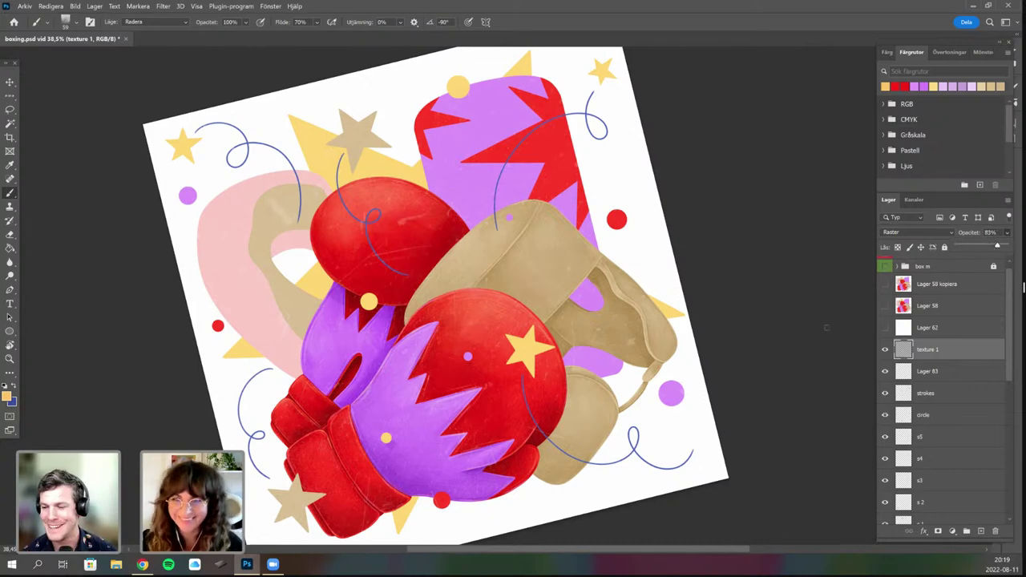
Reduce the textured brush to 42 px and erase distracting scratches from the front glove's purple area and red cuff.
click(683, 387)
drag(584, 389, 611, 351)
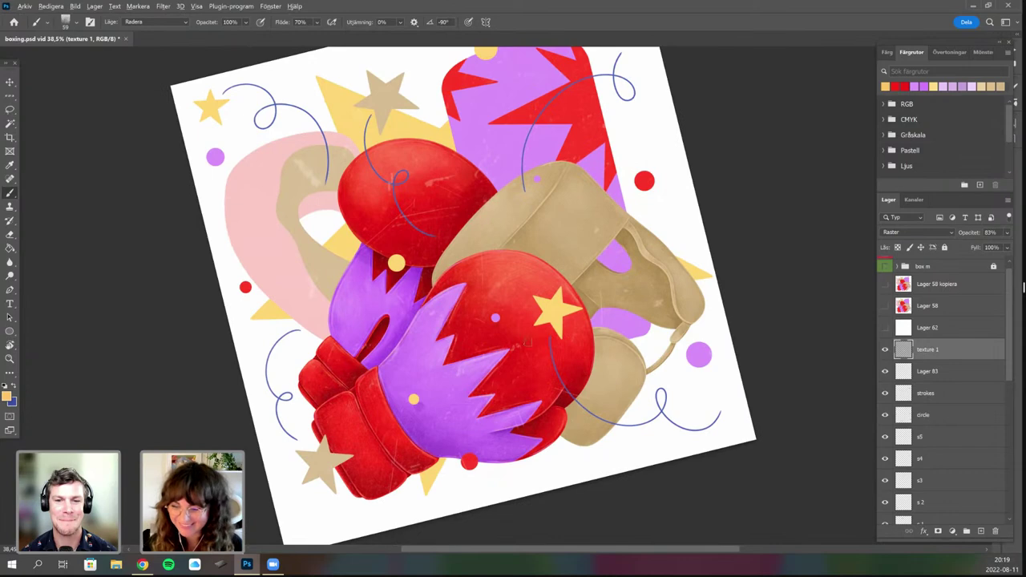
scroll(527, 342, up, 2)
right_click(511, 336)
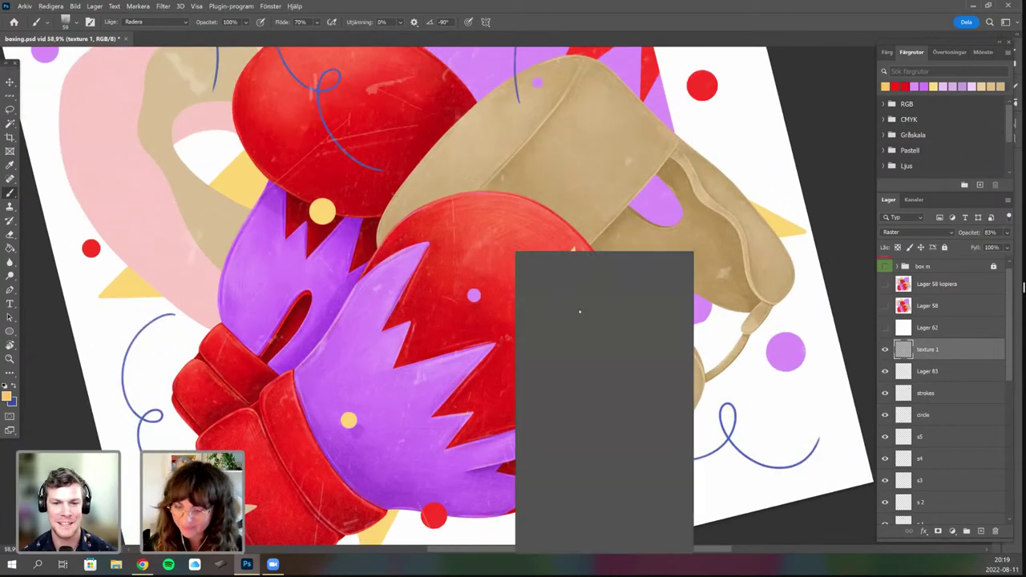
drag(583, 278, 589, 278)
click(418, 378)
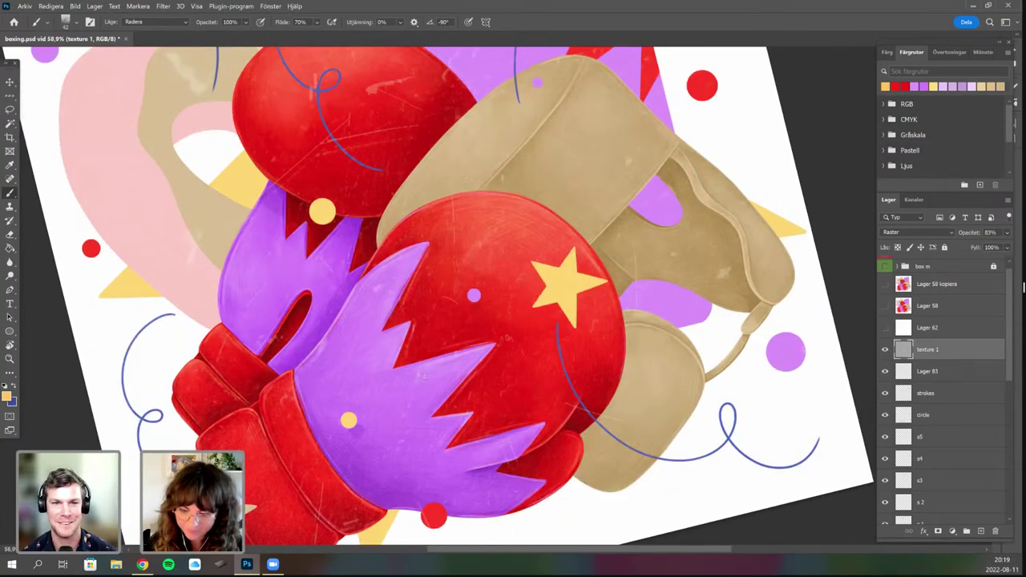
scroll(487, 320, down, 2)
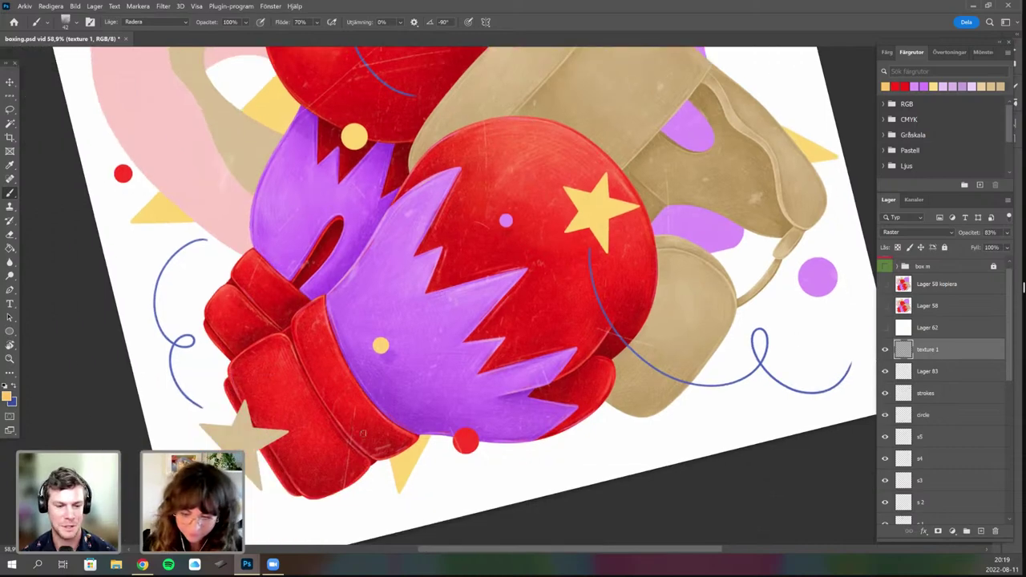
scroll(475, 409, up, 2)
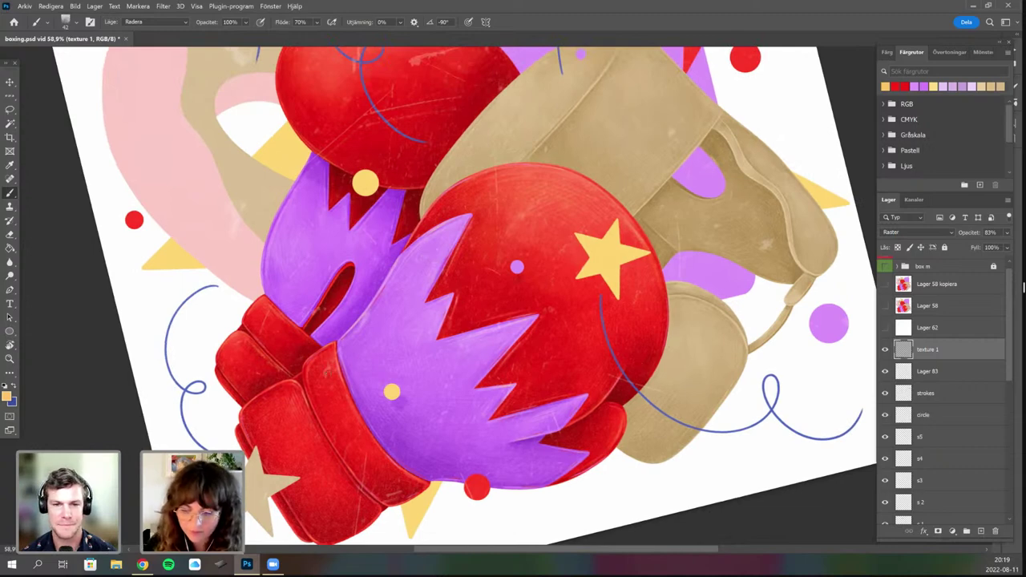
drag(405, 402, 367, 465)
key(e)
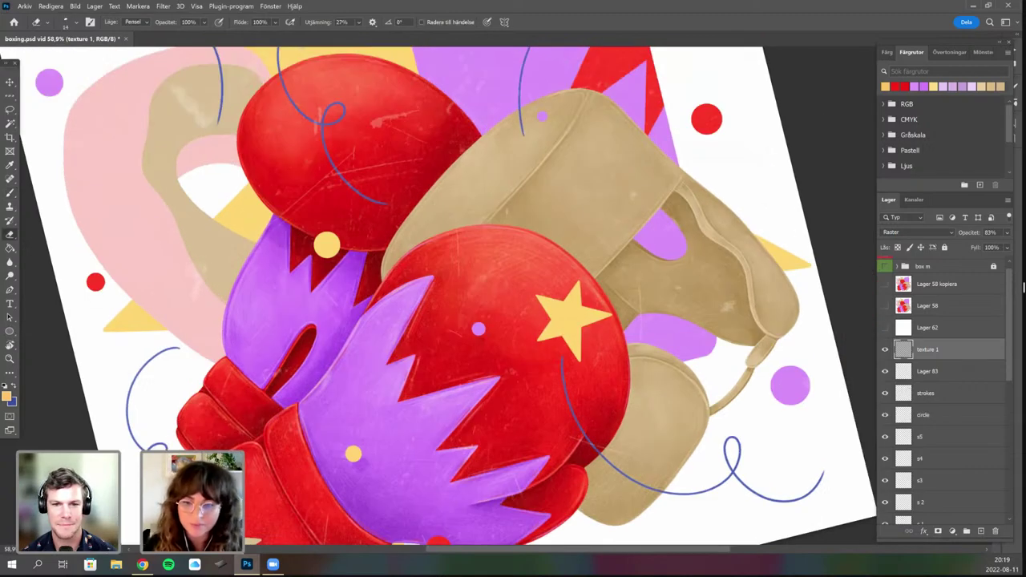
right_click(449, 166)
drag(438, 160, 452, 159)
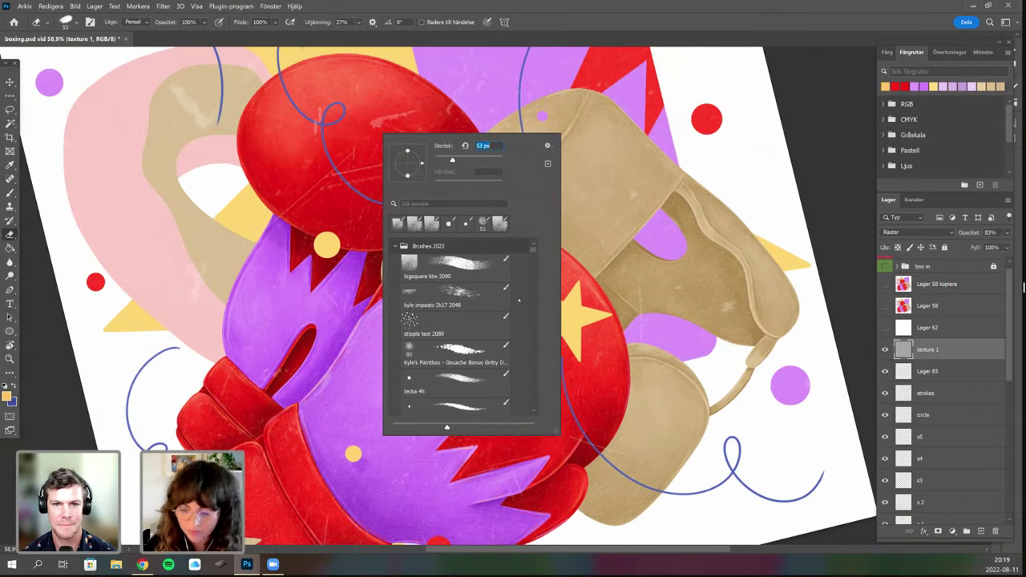
mouse_move(534, 253)
mouse_down()
mouse_move(533, 287)
mouse_move(539, 259)
mouse_up()
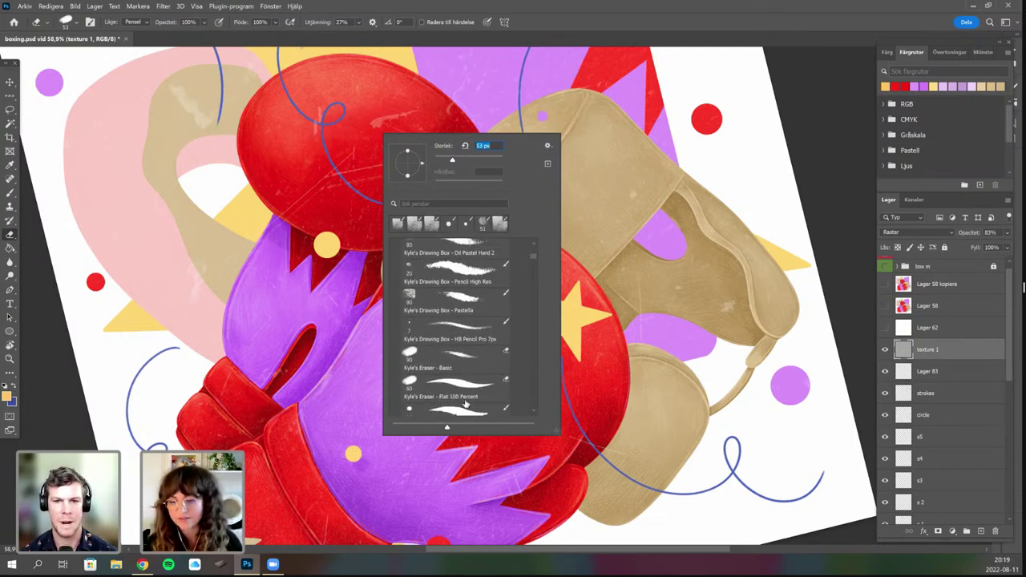
click(368, 207)
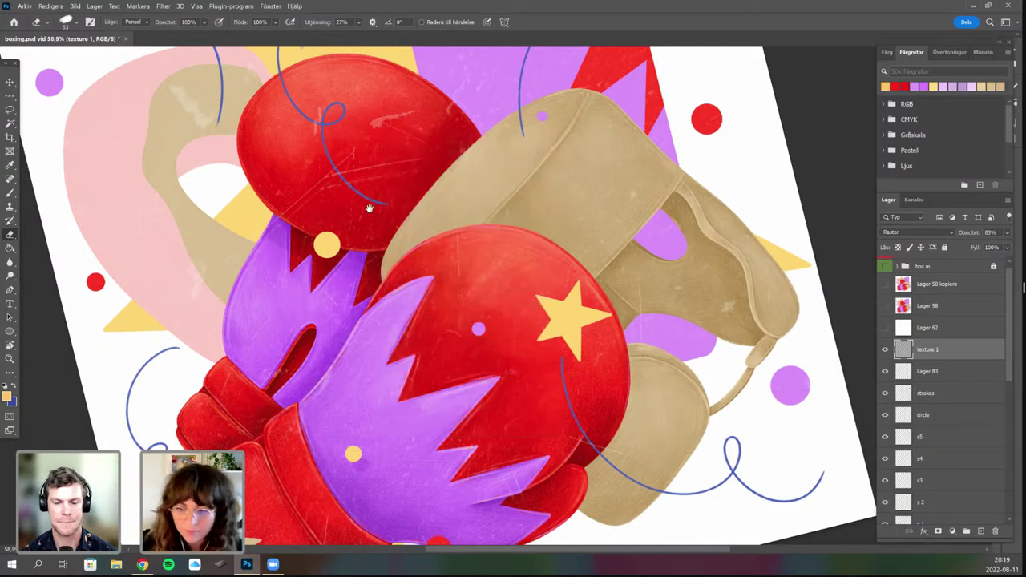
Return to the 42 px textured brush in Radera mode and erase the bright scratch on the rear glove's red area.
drag(387, 374, 389, 423)
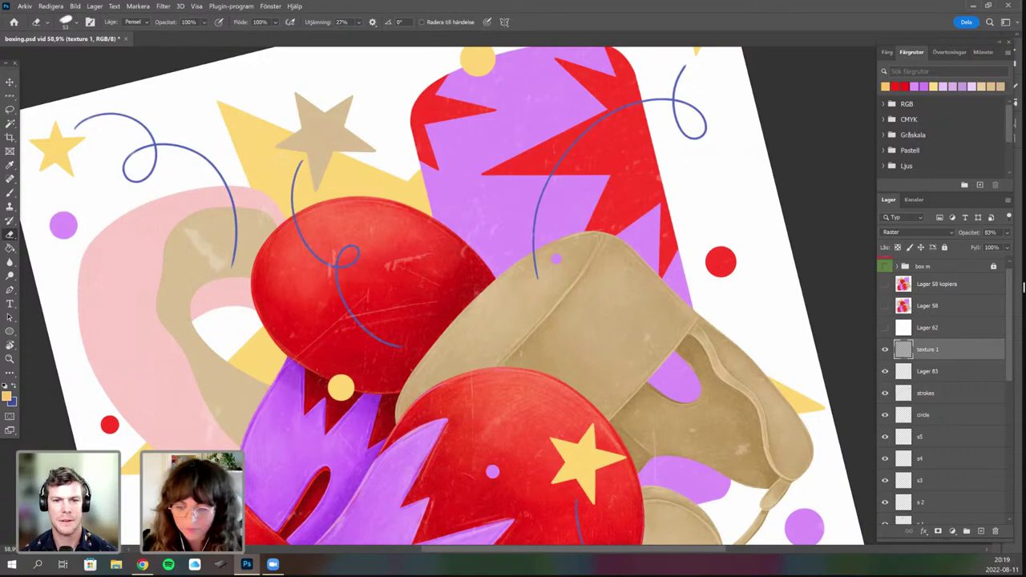
right_click(392, 265)
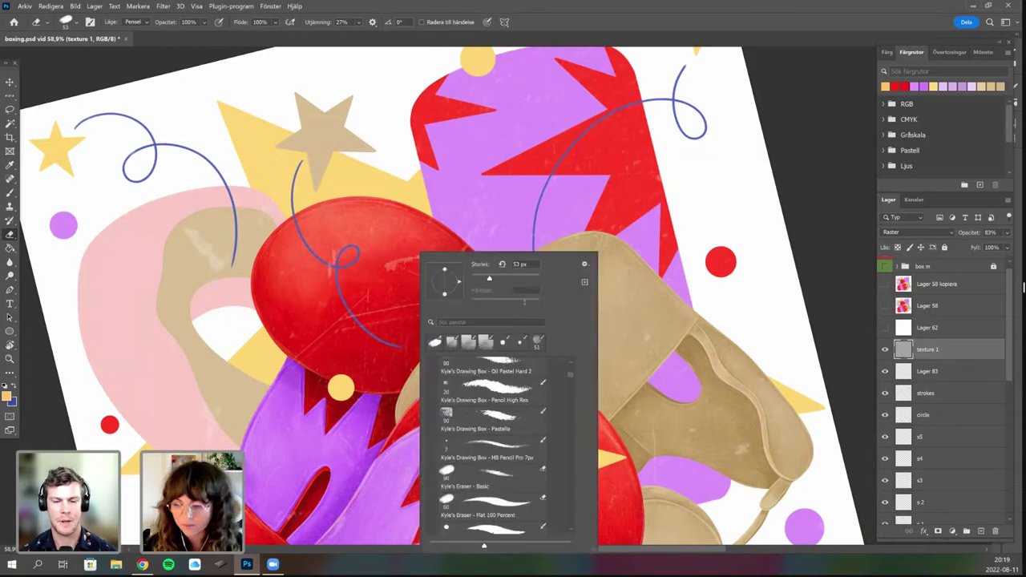
click(454, 342)
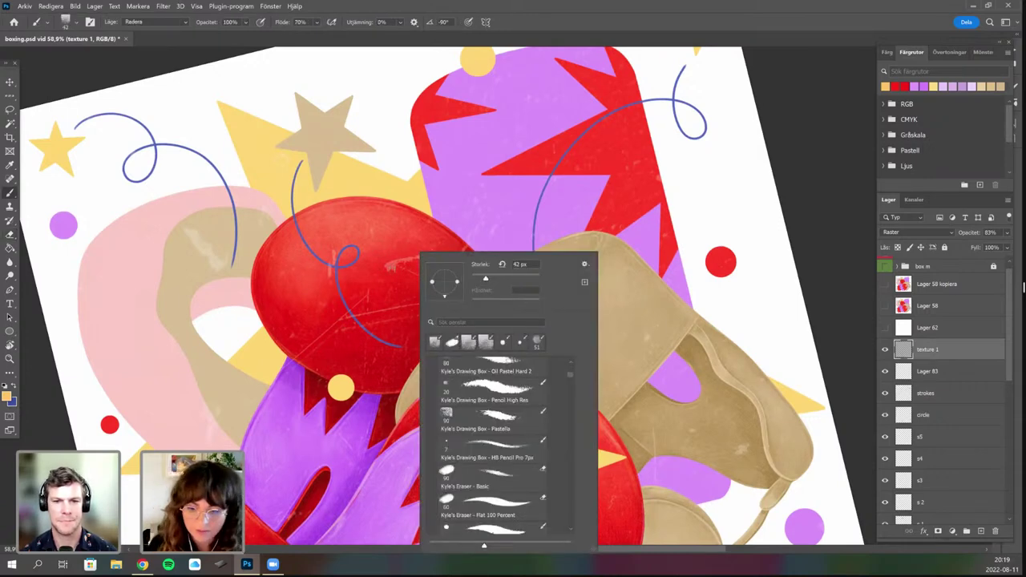
click(394, 267)
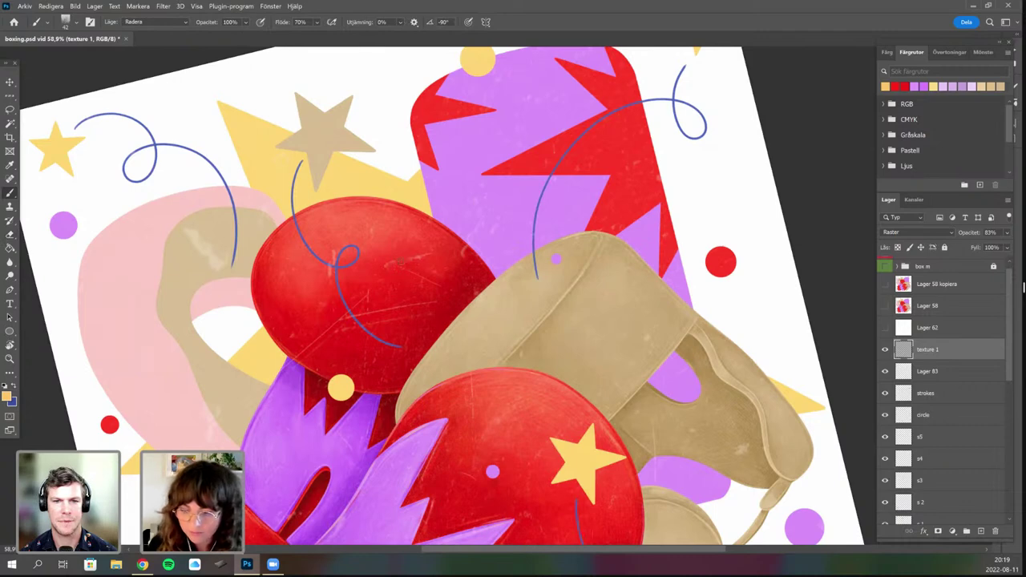
key(r)
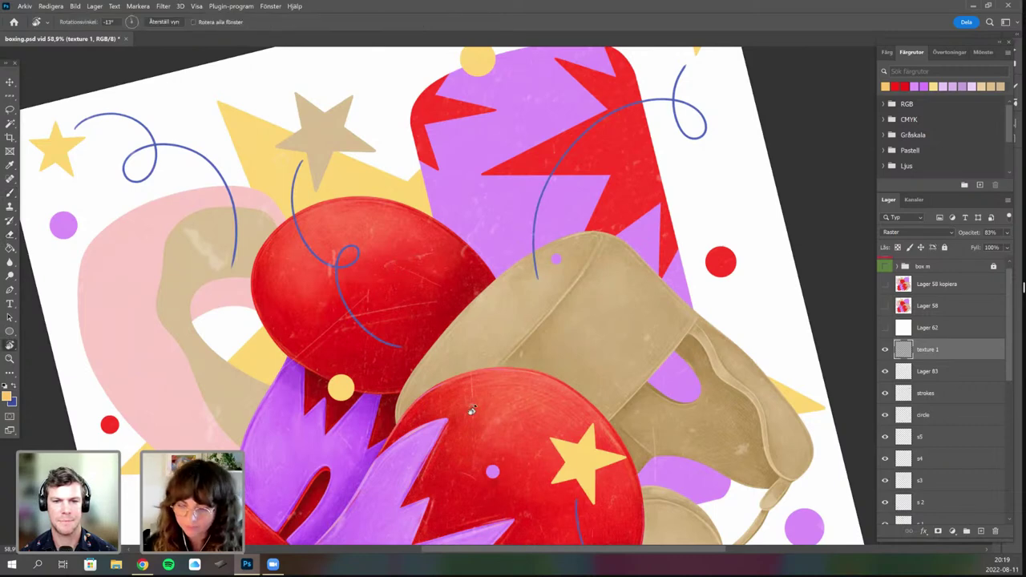
mouse_move(472, 411)
mouse_down()
mouse_move(465, 285)
mouse_move(429, 230)
mouse_up()
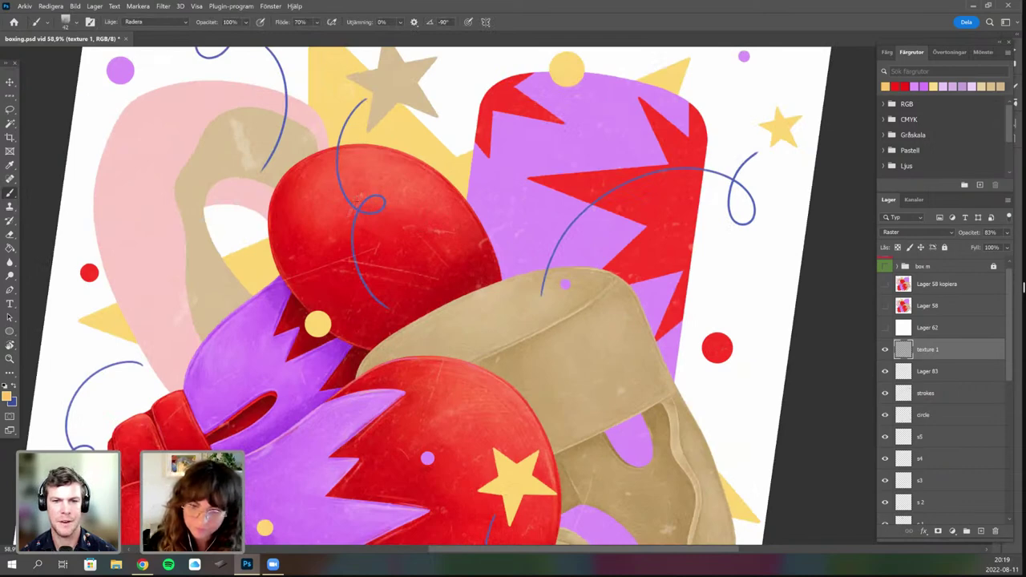
Erase the pale scratches from the beige shape inside the pink object behind the gloves.
scroll(505, 424, down, 4)
key(r)
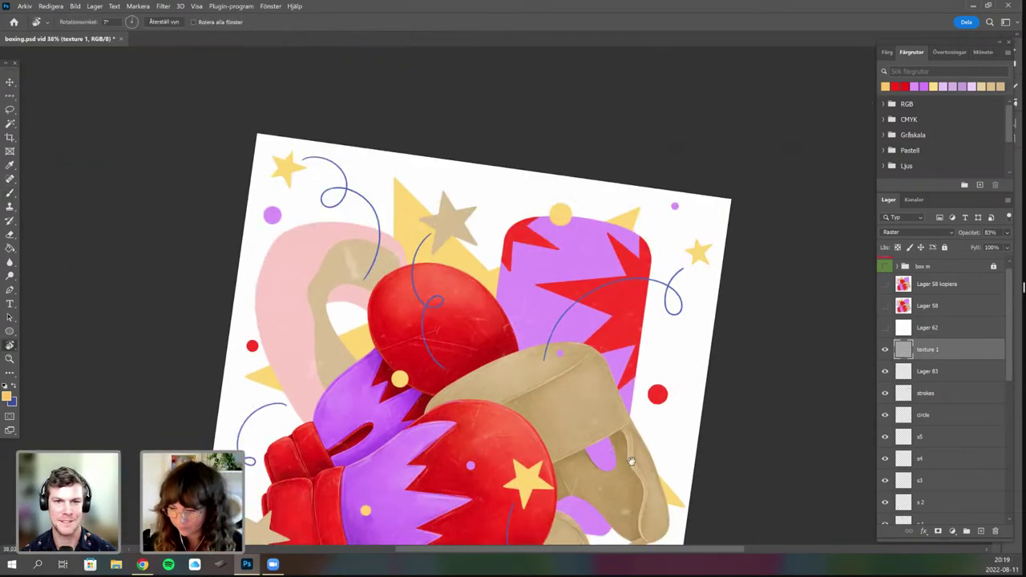
drag(631, 461, 637, 352)
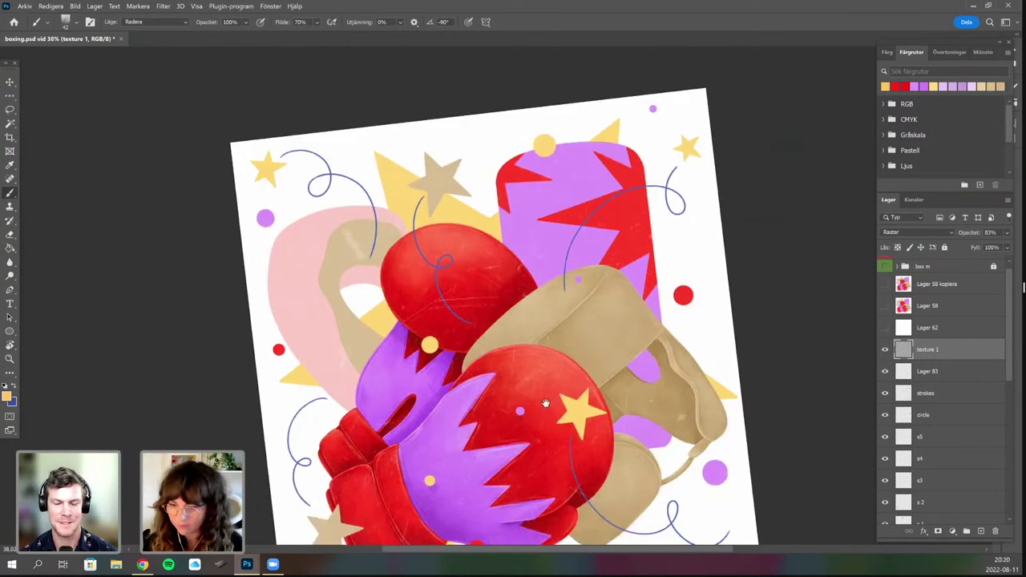
drag(546, 403, 580, 407)
scroll(407, 265, up, 5)
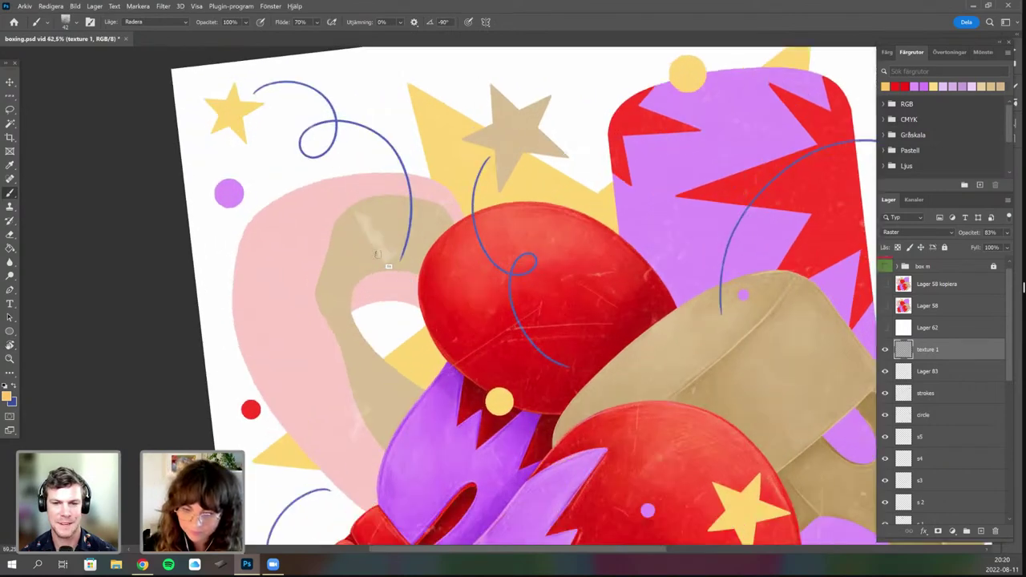
scroll(388, 256, up, 1)
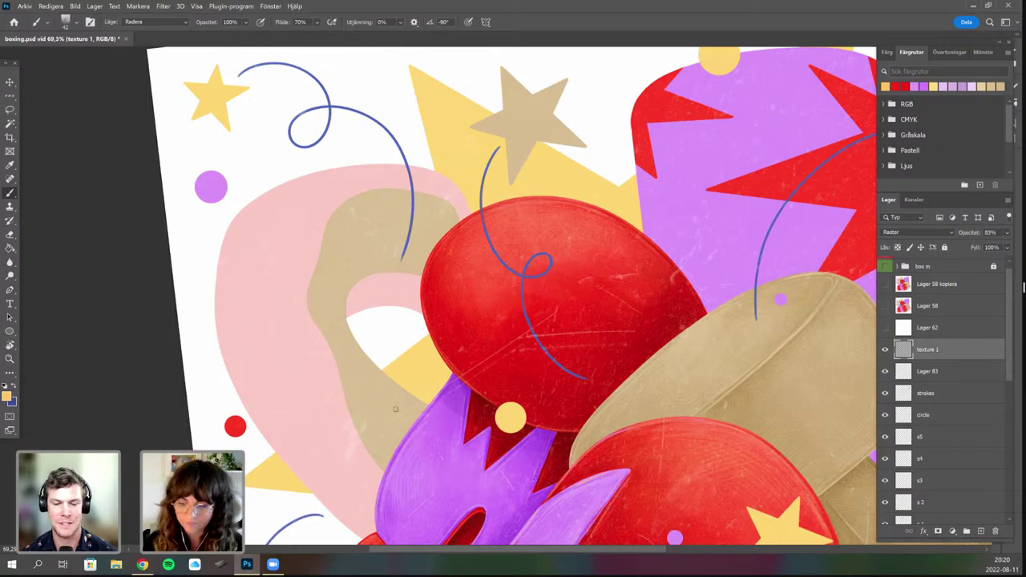
scroll(393, 410, down, 2)
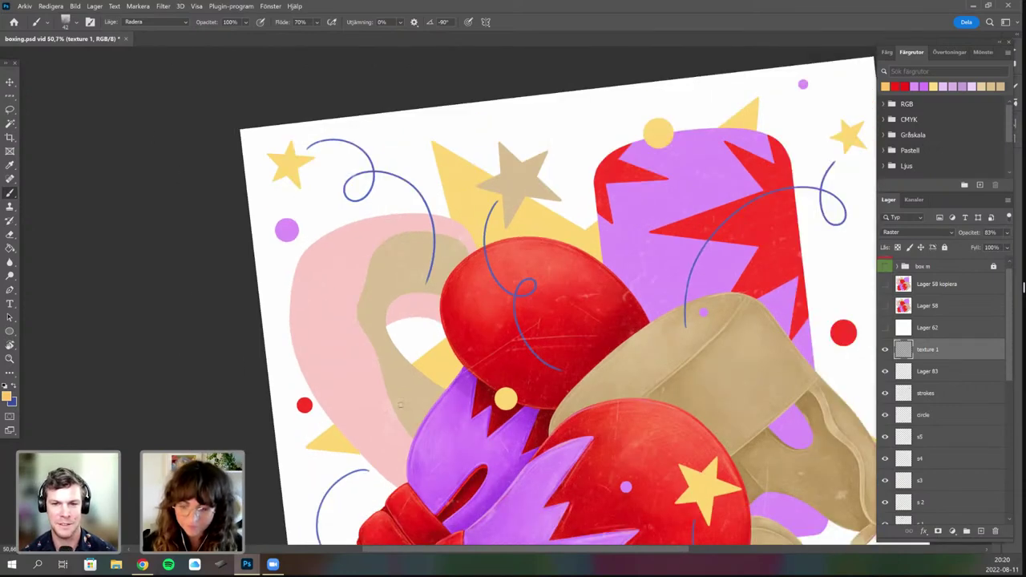
key(space)
drag(515, 409, 452, 377)
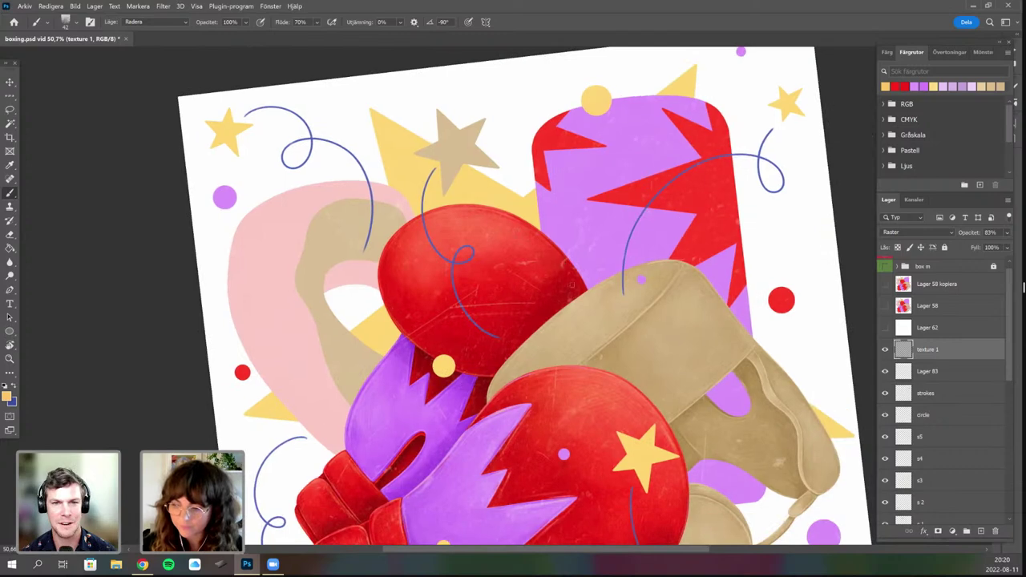
Straighten the rotated canvas view and examine how the scratch textures read across the whole illustration.
key(r)
key(b)
scroll(579, 442, down, 3)
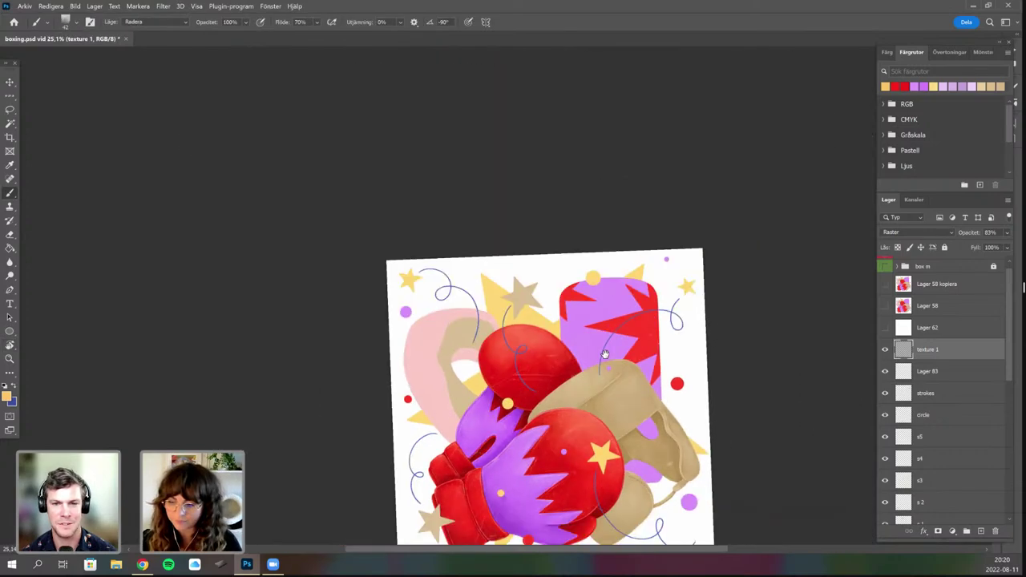
scroll(632, 346, up, 2)
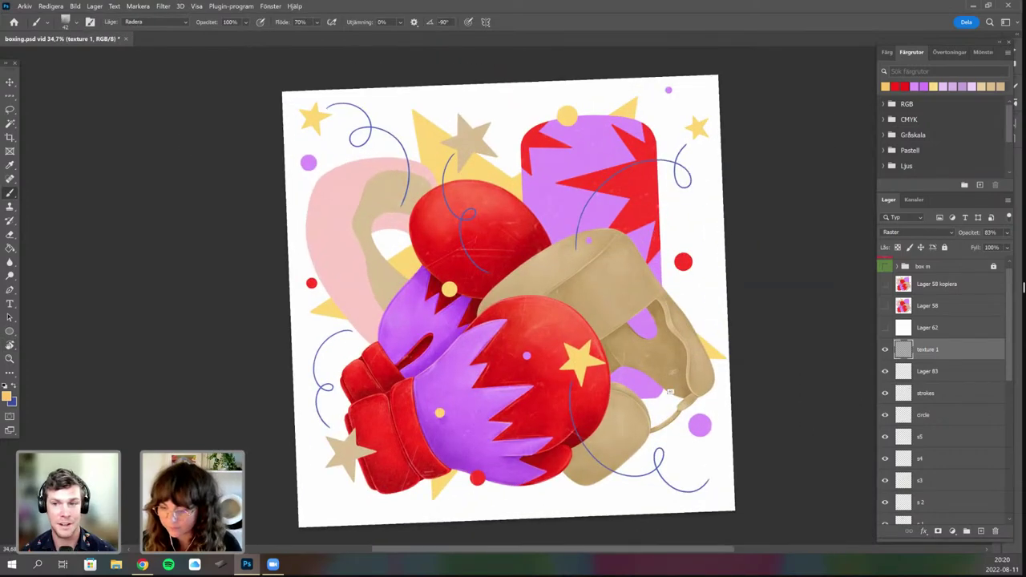
scroll(693, 388, down, 2)
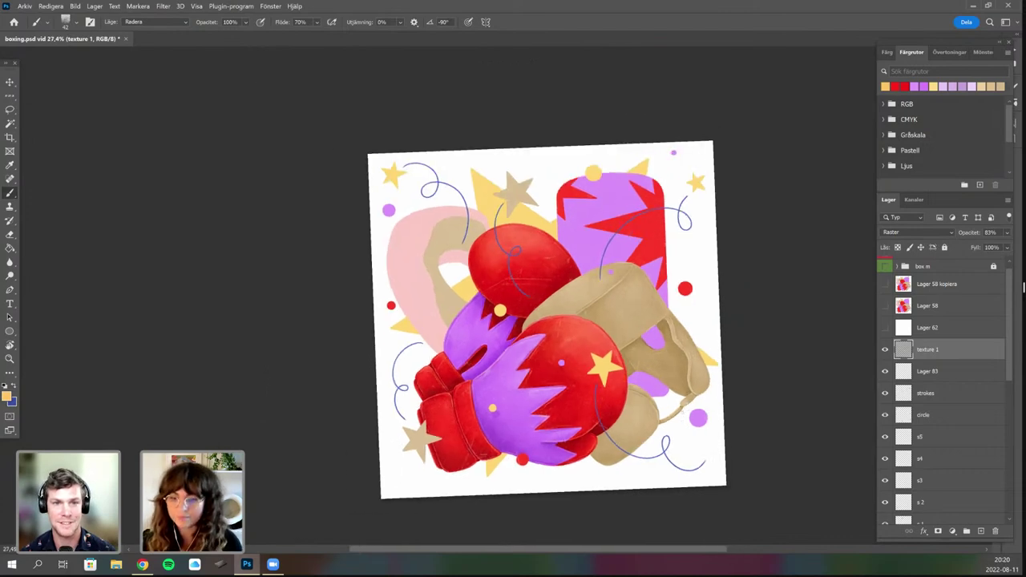
key(space)
drag(592, 395, 544, 371)
key(r)
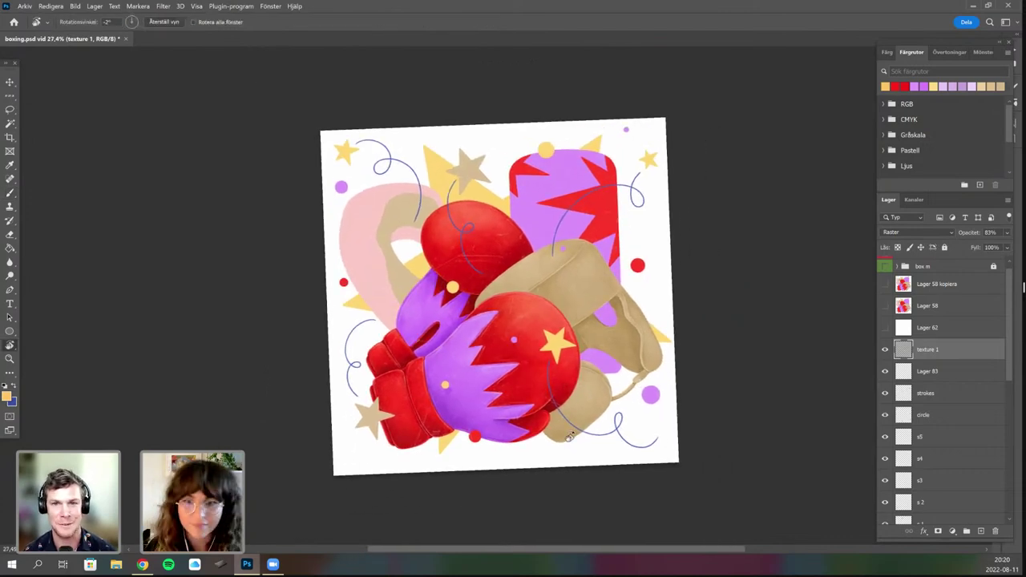
drag(550, 453, 543, 457)
key(b)
key(space)
drag(582, 408, 584, 448)
scroll(577, 425, up, 2)
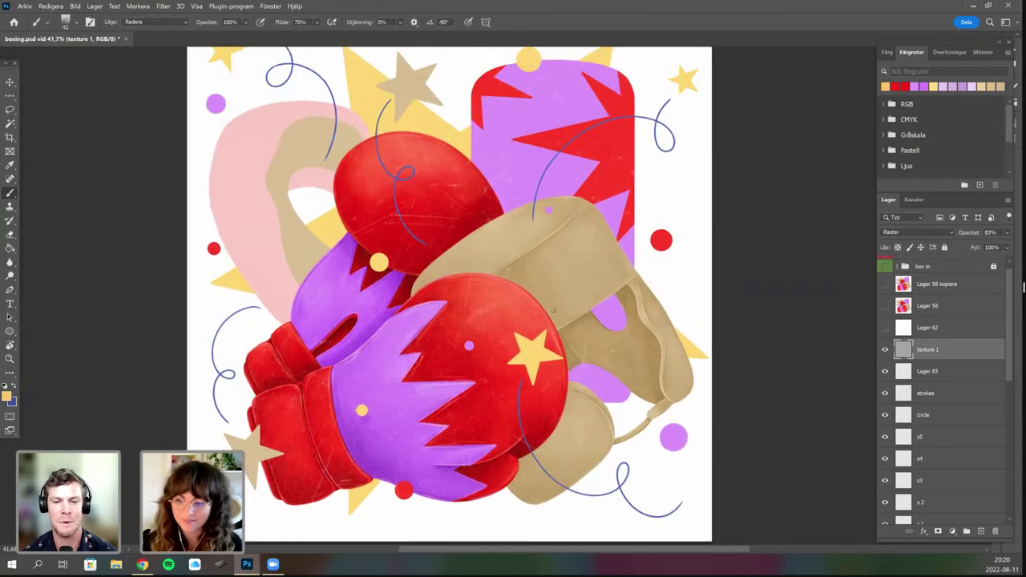
drag(492, 372, 500, 358)
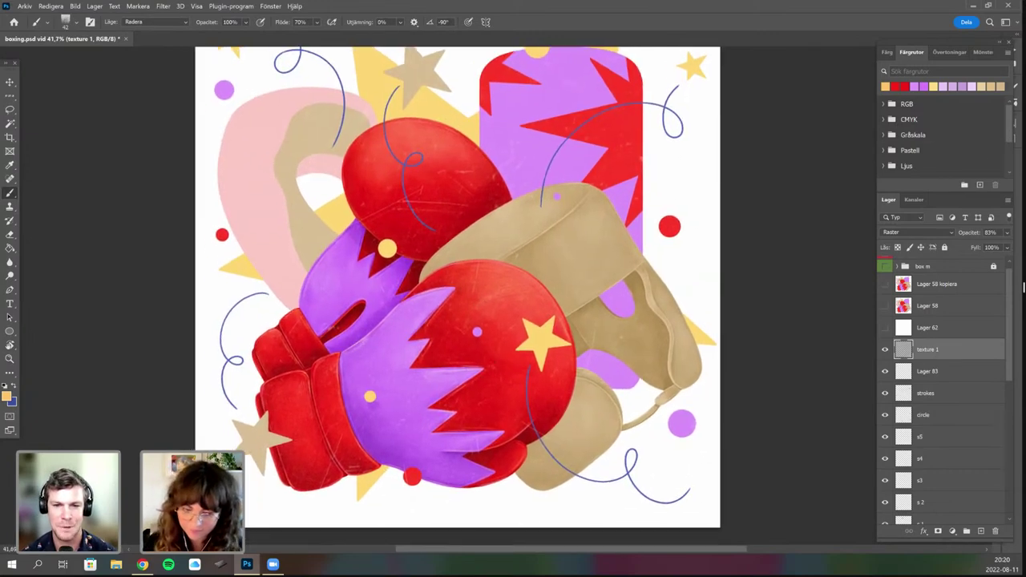
scroll(596, 392, down, 2)
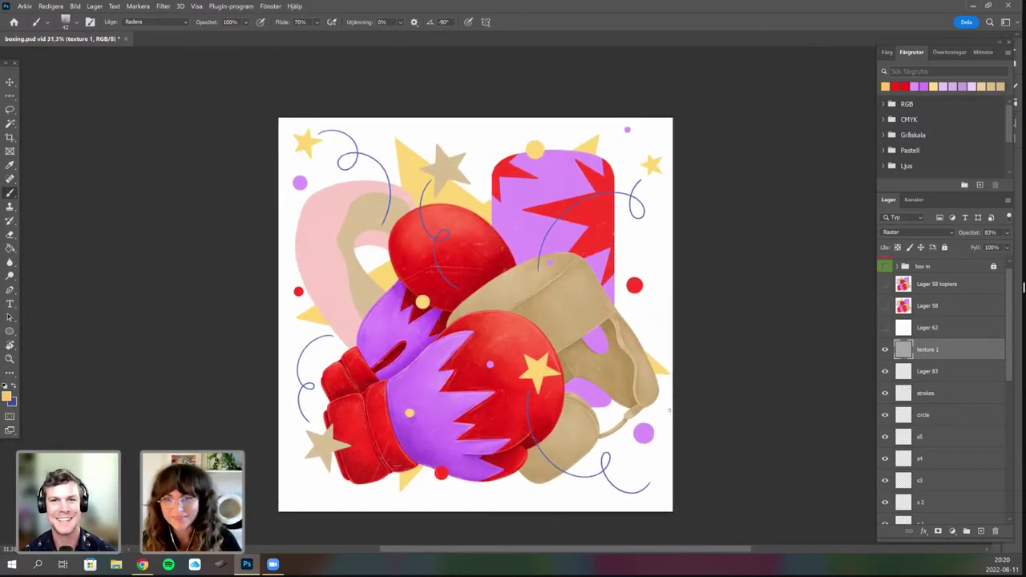
drag(616, 439, 627, 431)
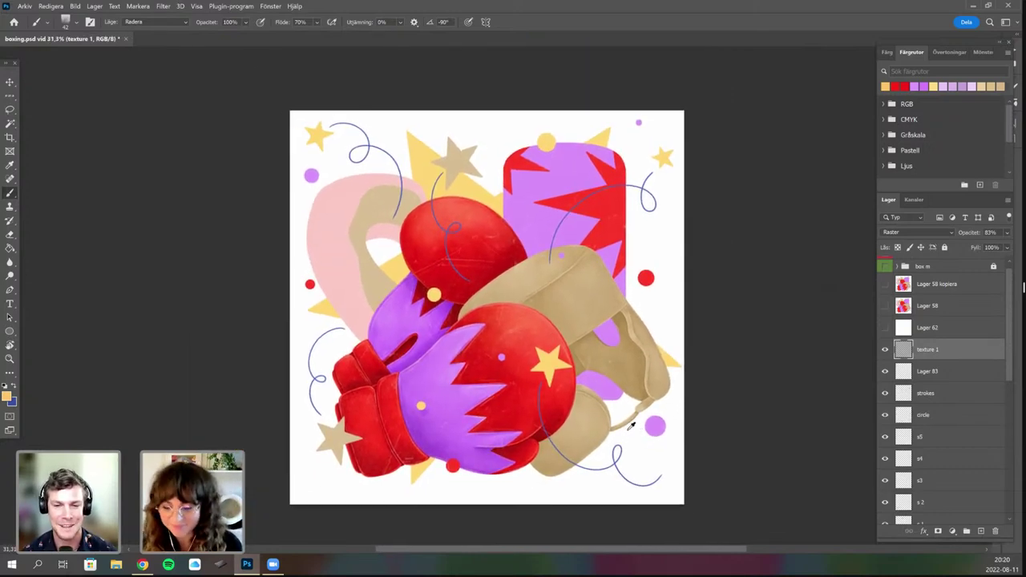
scroll(630, 425, up, 1)
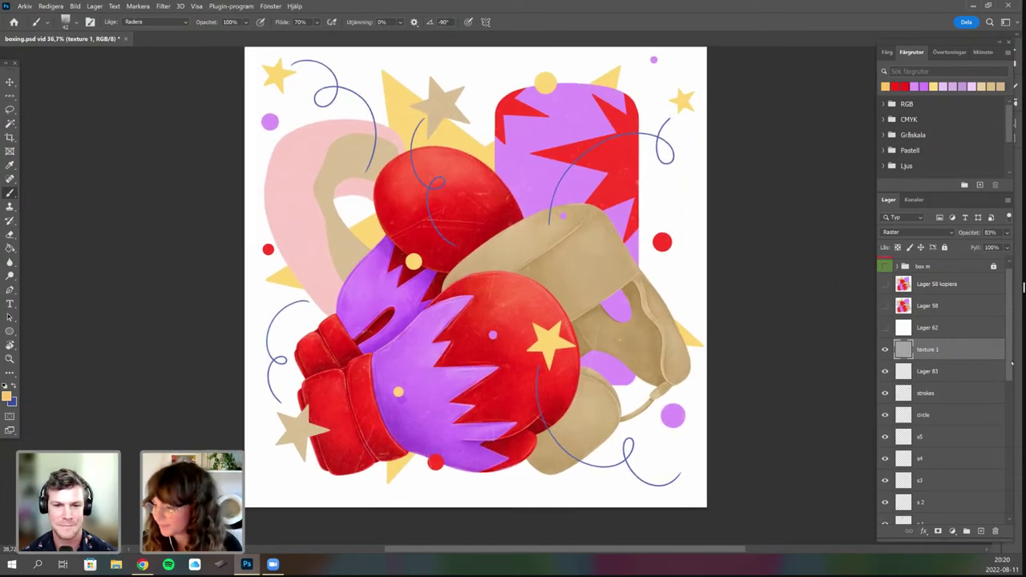
Group all the illustration layers above the white background layer and undo the extra group wrapped around them.
drag(1011, 363, 967, 531)
shift+click(975, 494)
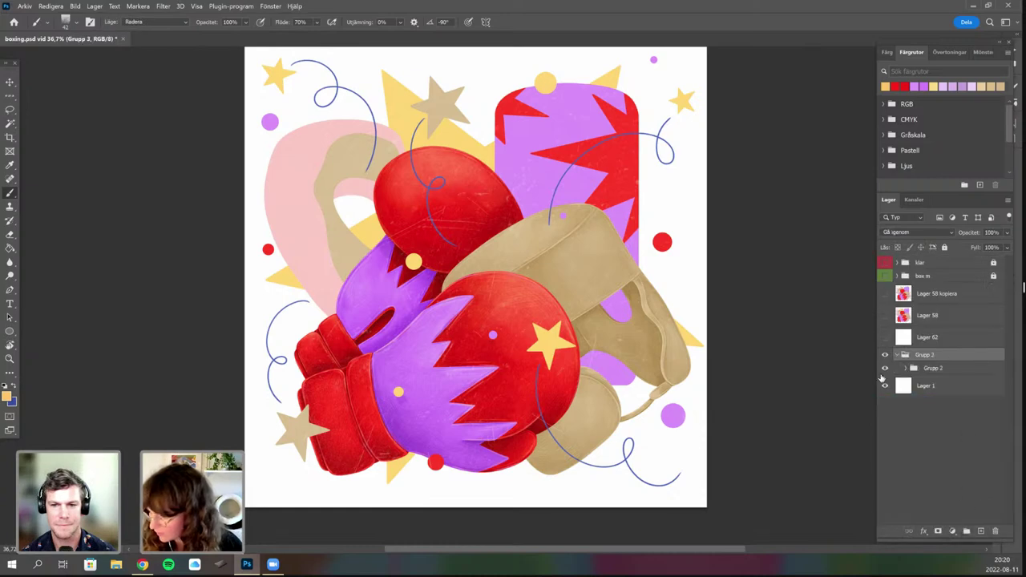
click(885, 369)
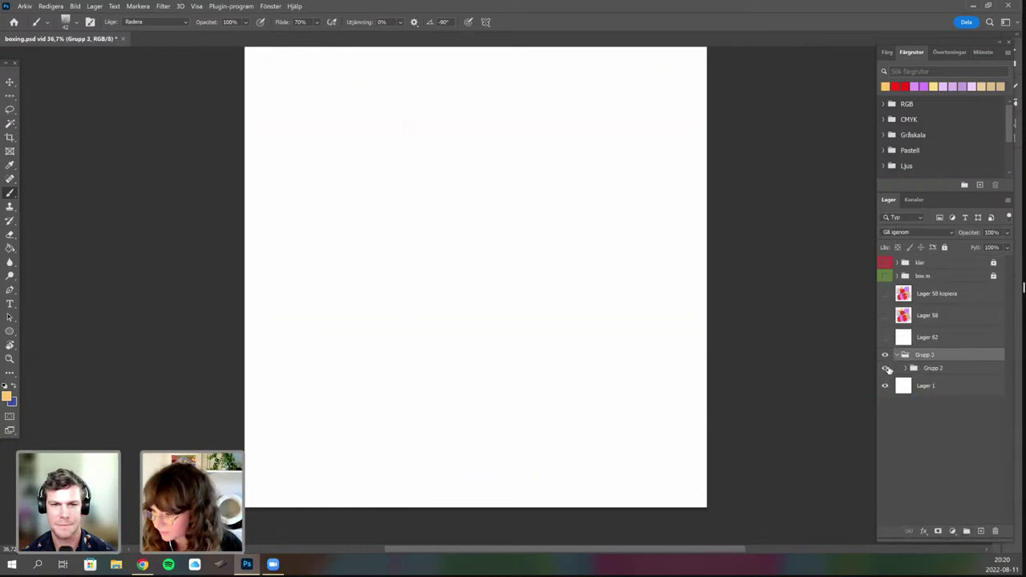
click(886, 368)
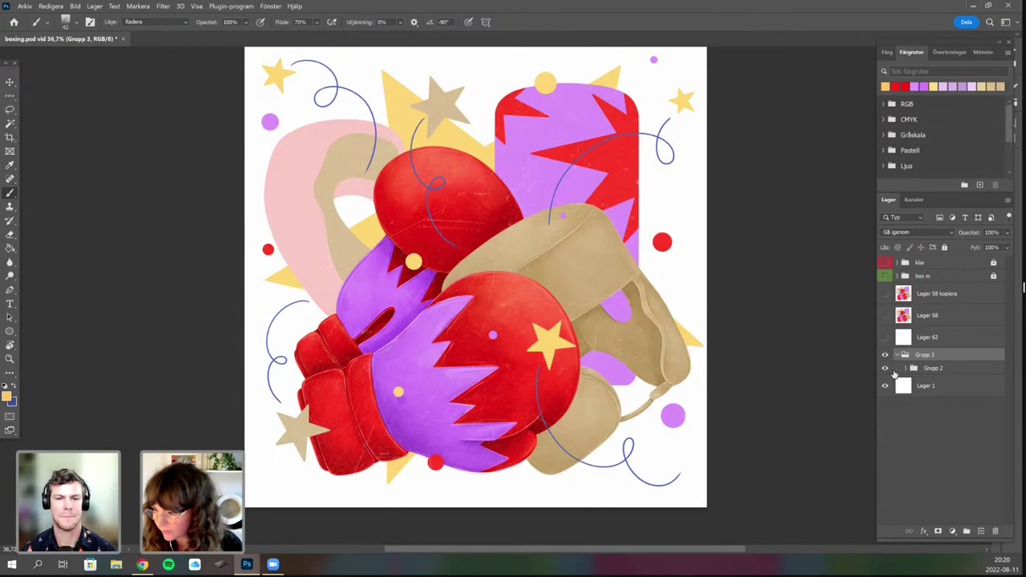
key(ctrl+z)
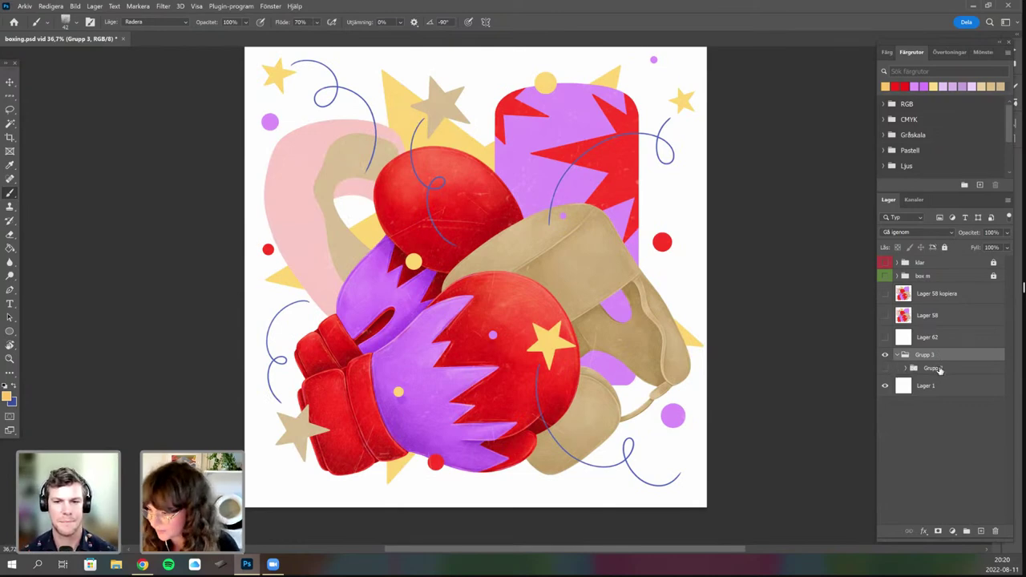
key(ctrl+z)
key(ctrl+z)
Duplicate the group of illustration layers and hide the original group.
drag(932, 356, 981, 531)
click(886, 368)
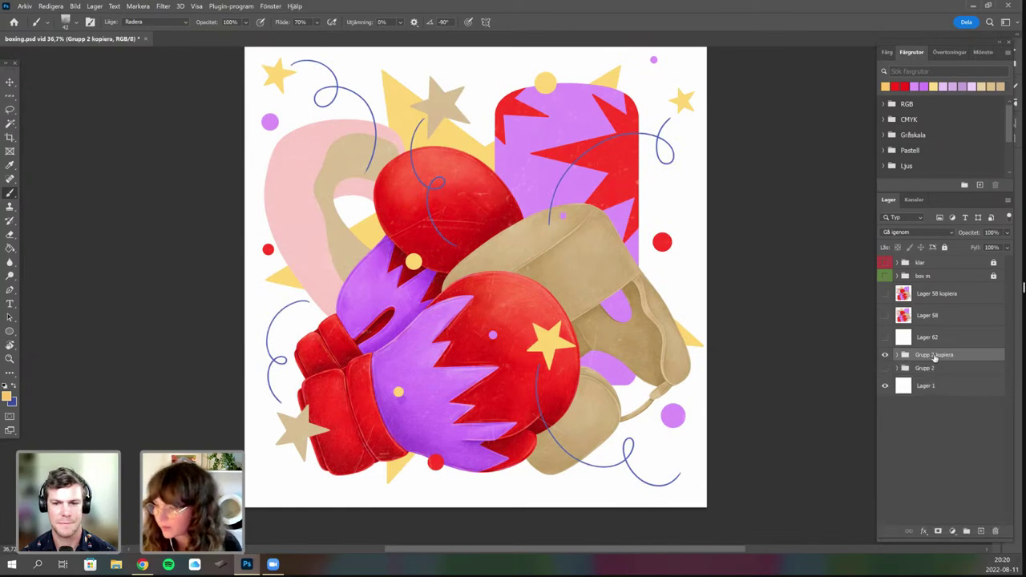
drag(653, 412, 596, 437)
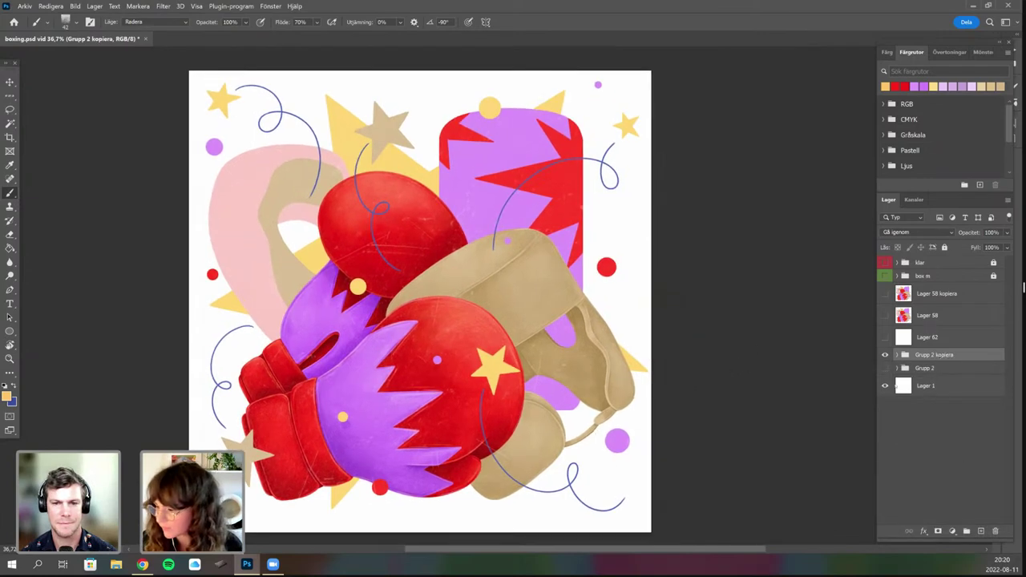
right_click(943, 356)
click(956, 534)
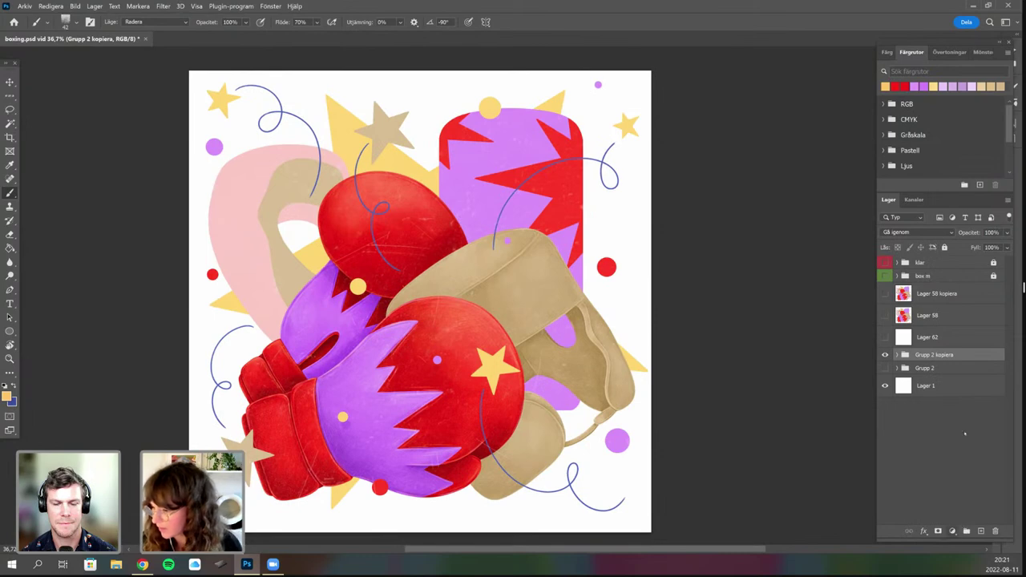
Add a Levels adjustment layer above the group copy with black input 14 and white input 251.
click(953, 531)
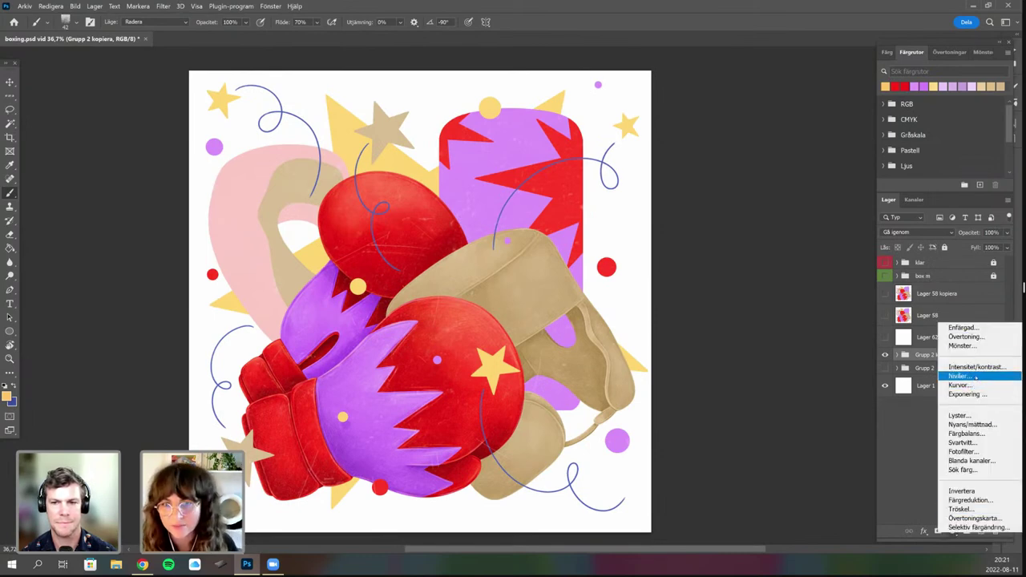
click(977, 376)
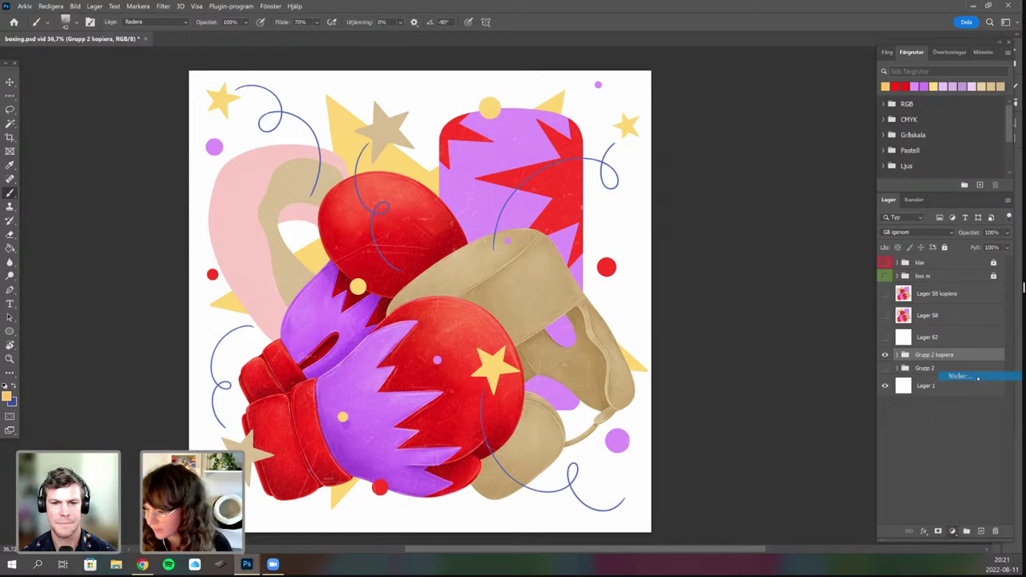
drag(577, 286, 715, 180)
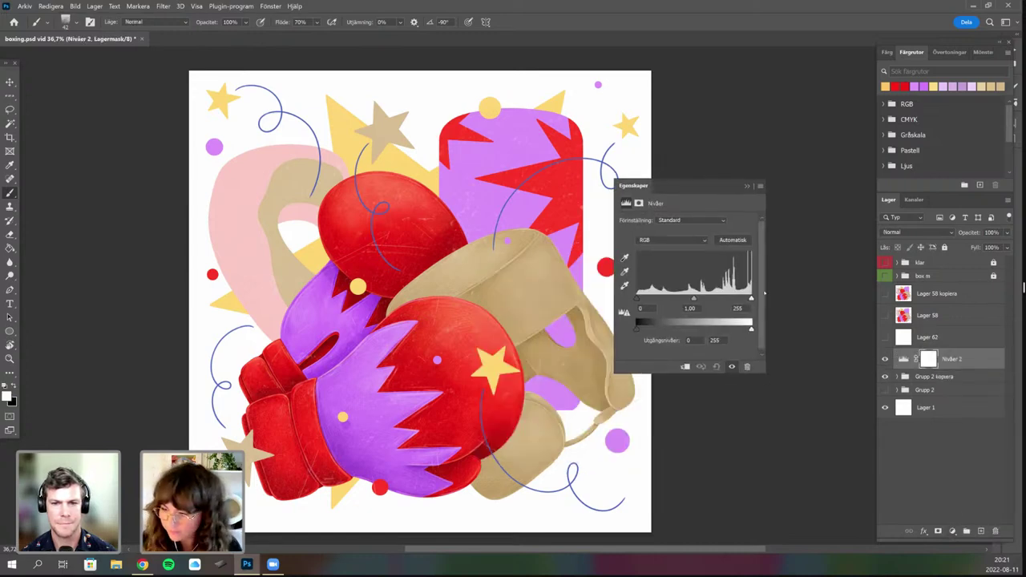
drag(752, 299, 749, 299)
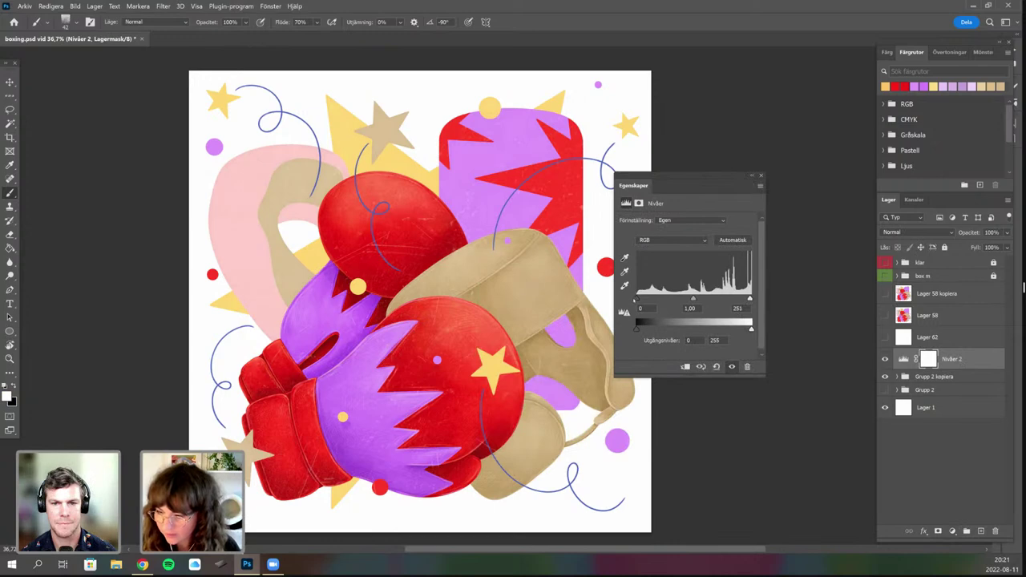
drag(640, 299, 645, 299)
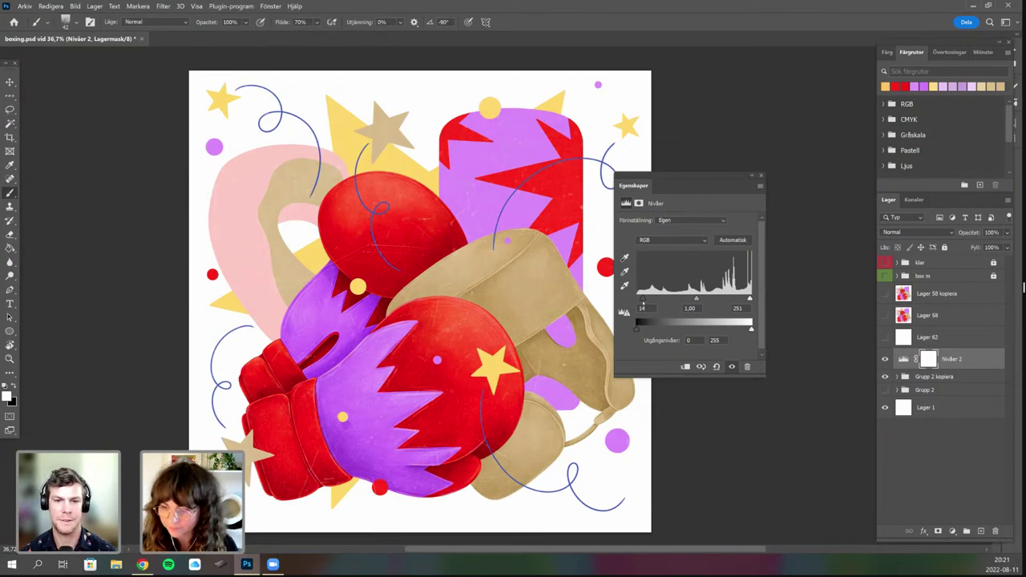
Compare the illustration with and without the Levels adjustment.
click(886, 361)
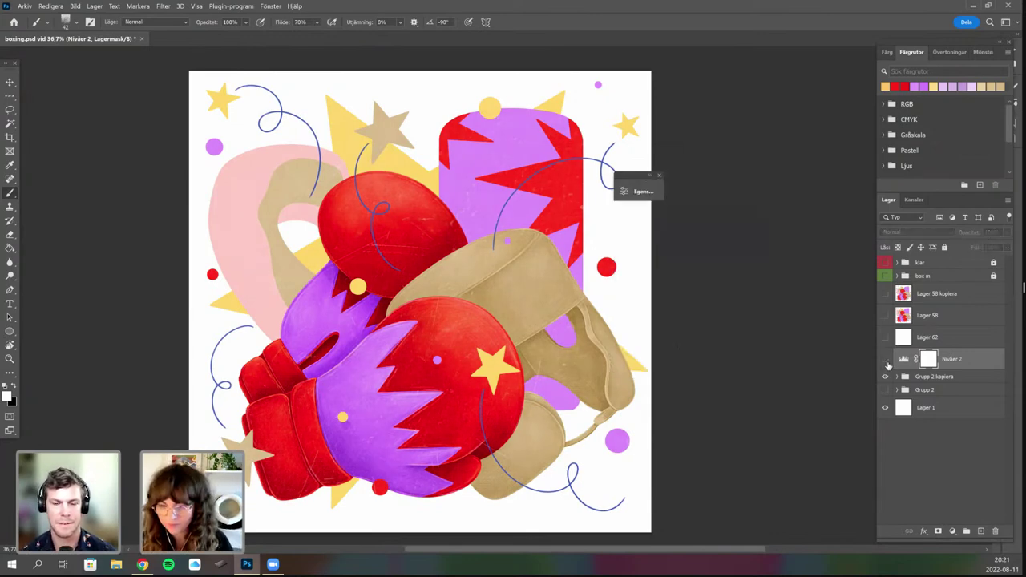
click(886, 360)
click(888, 365)
click(889, 365)
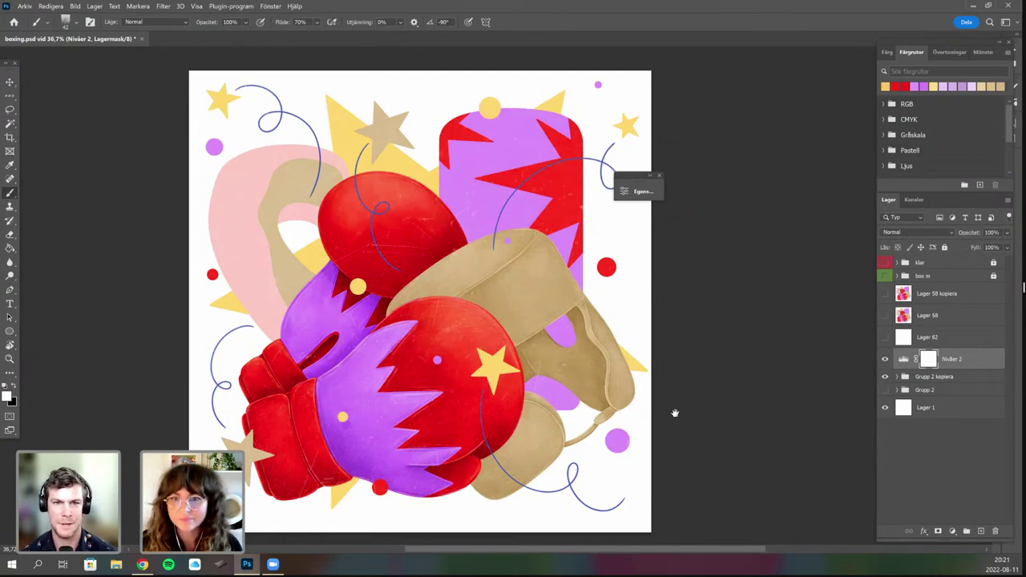
Examine the colours and contrast of the Levels-adjusted illustration, both up close and as a whole.
drag(675, 413, 584, 421)
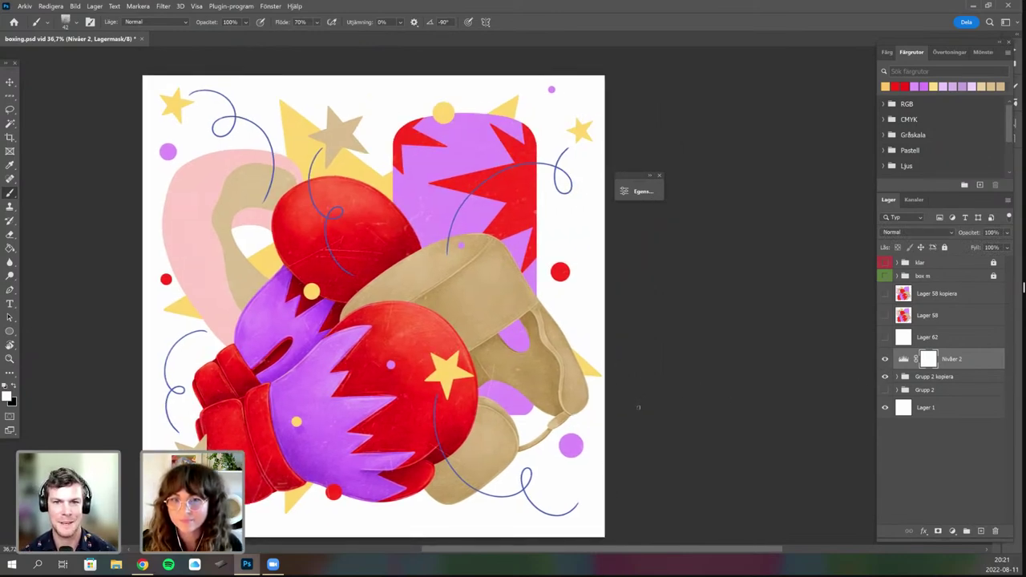
drag(650, 409, 669, 401)
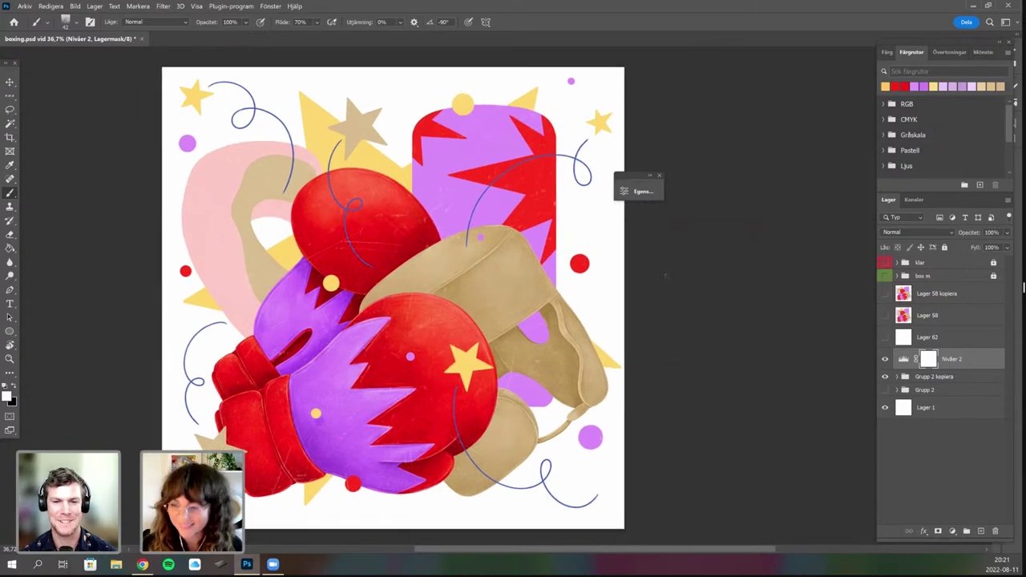
drag(564, 374, 573, 369)
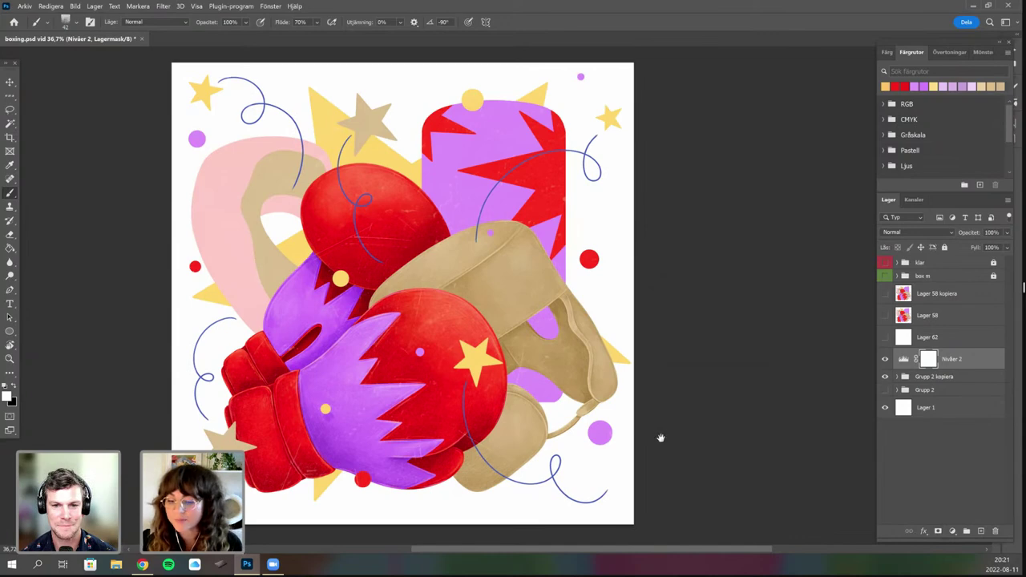
drag(666, 433, 637, 439)
scroll(689, 451, down, 2)
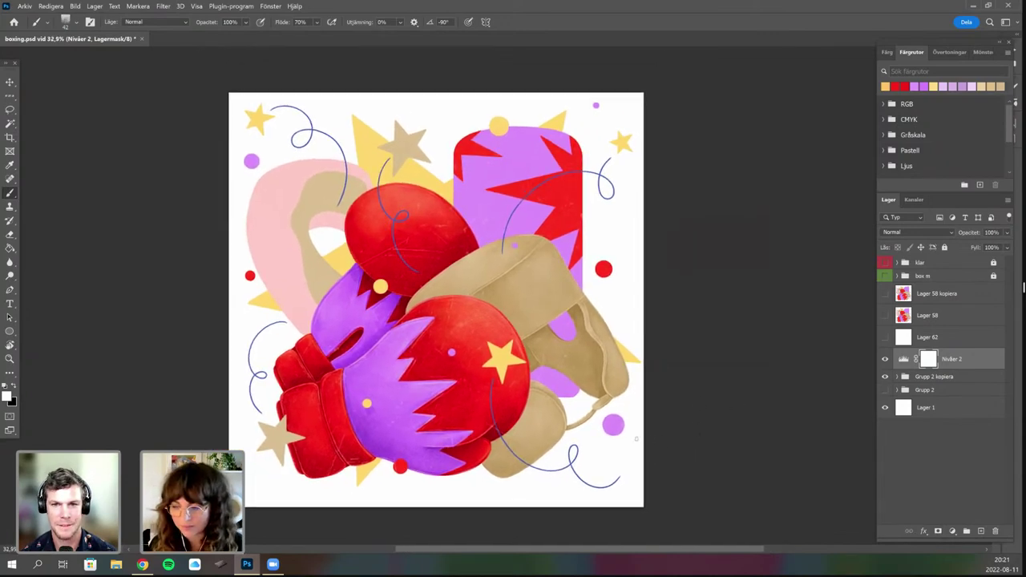
scroll(636, 439, up, 1)
scroll(596, 437, down, 1)
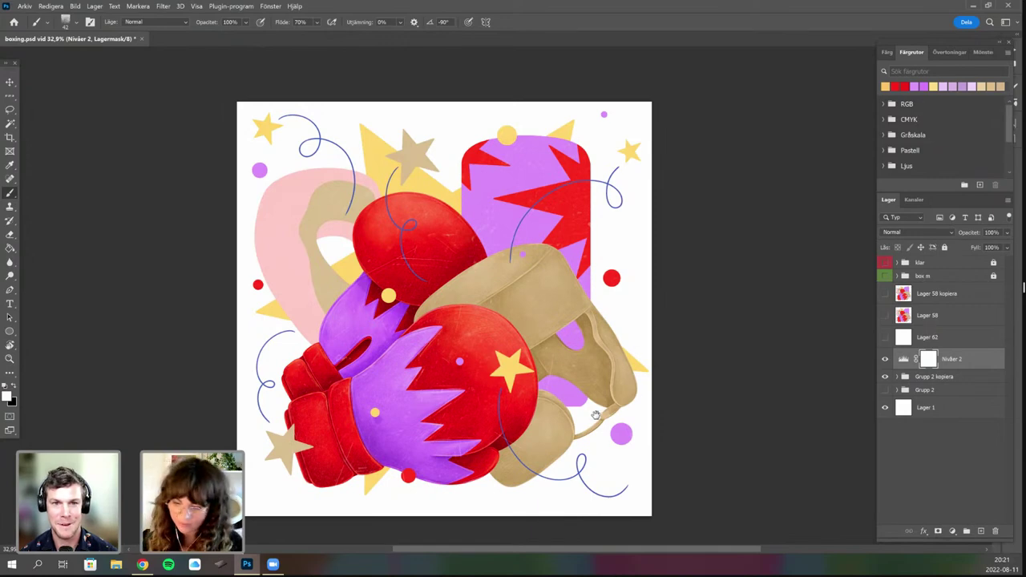
scroll(600, 414, down, 1)
scroll(591, 375, up, 3)
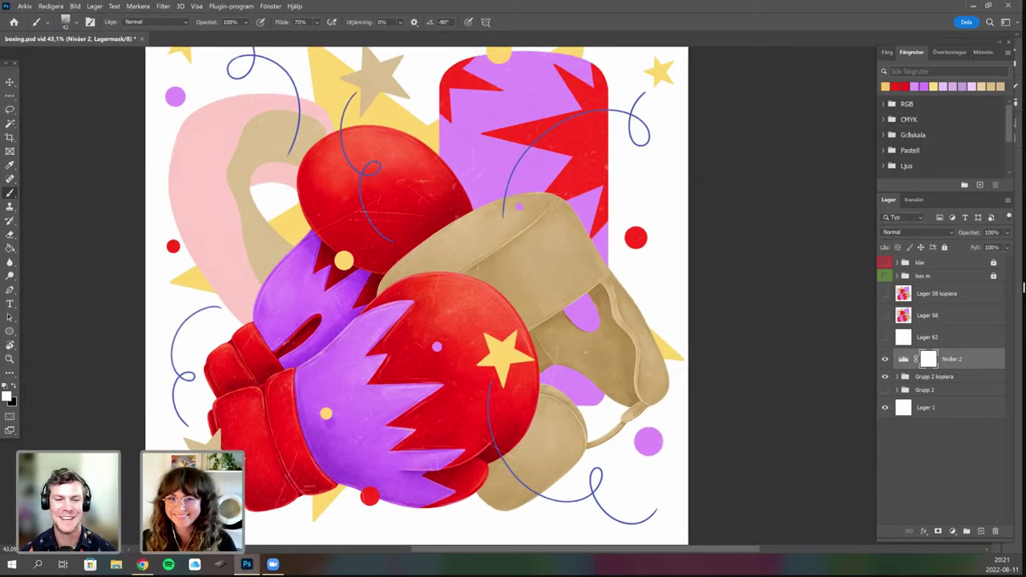
drag(596, 342, 596, 367)
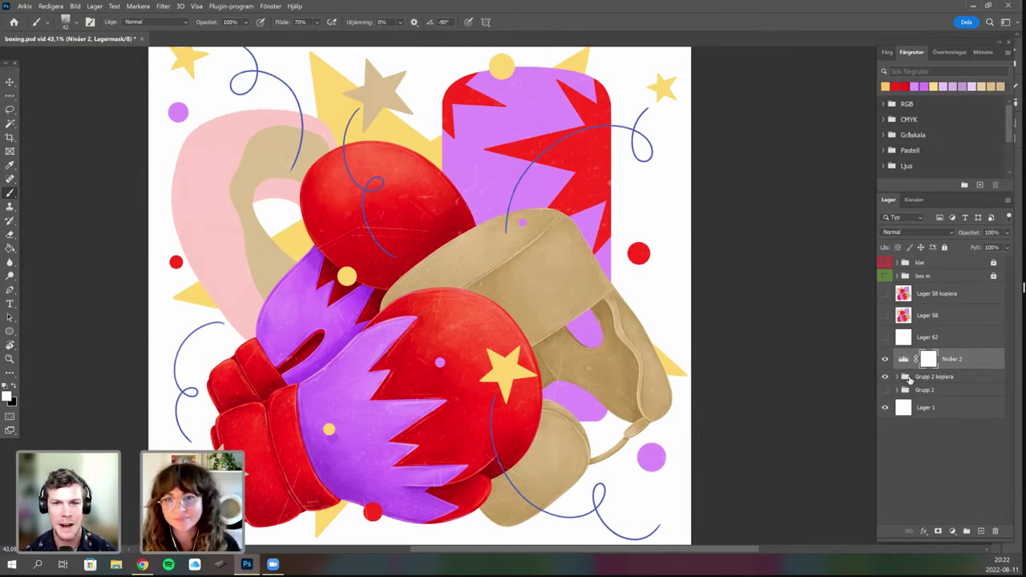
scroll(736, 410, down, 2)
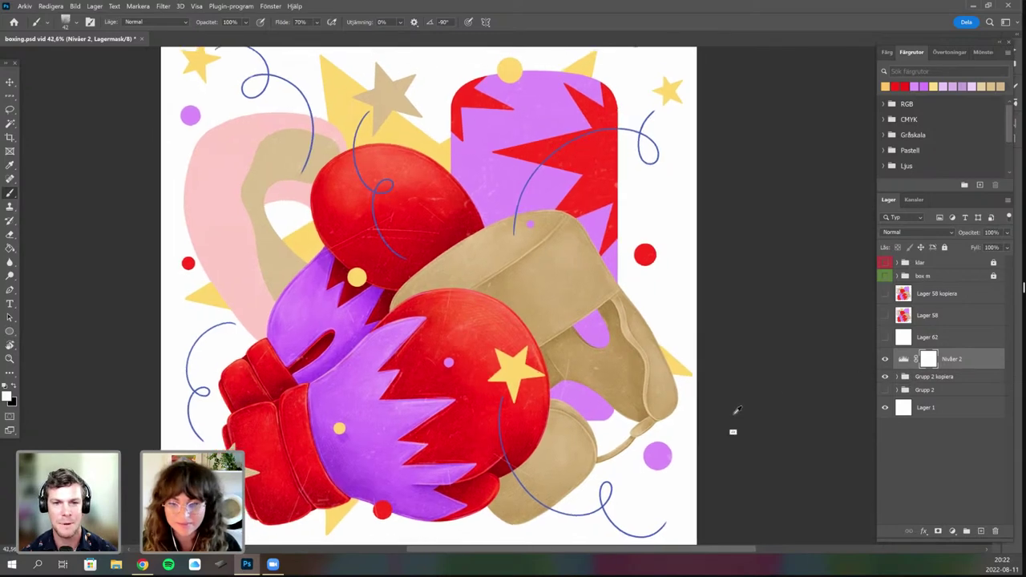
scroll(736, 411, down, 3)
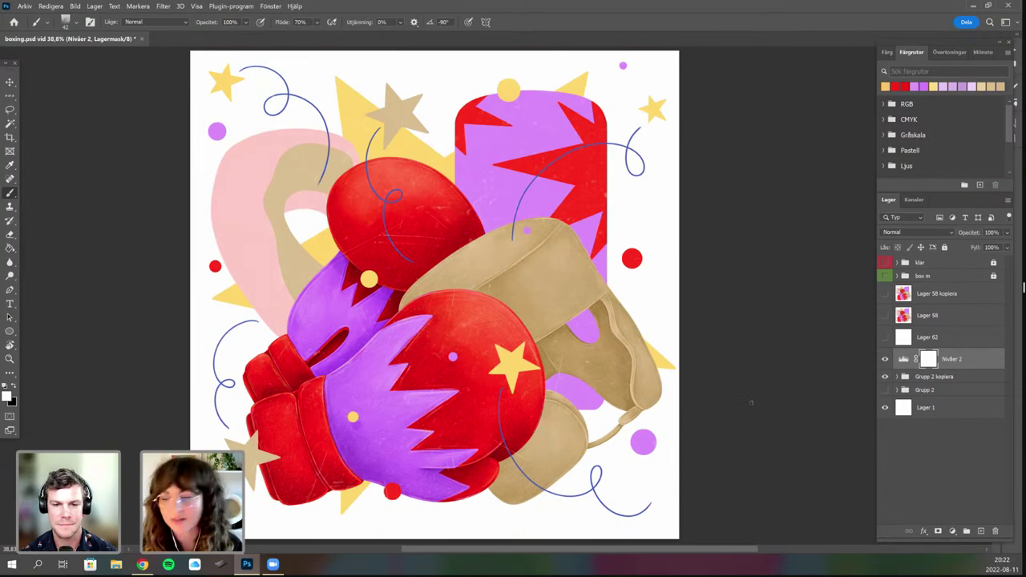
Hide the Levels adjustment and the texture 1 and Lager 83 layers inside the group copy.
click(886, 361)
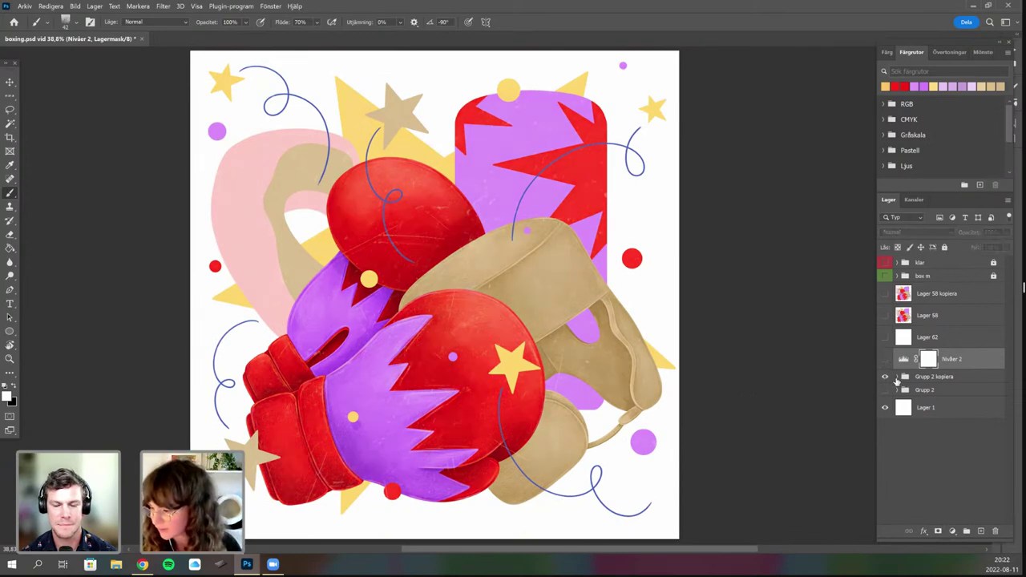
click(897, 376)
scroll(922, 385, down, 3)
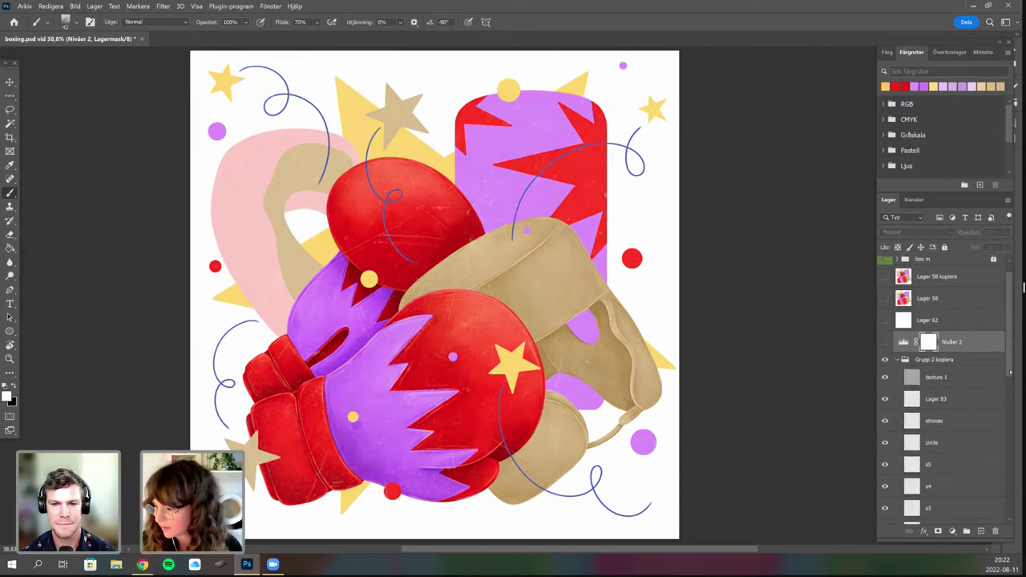
click(885, 314)
click(886, 336)
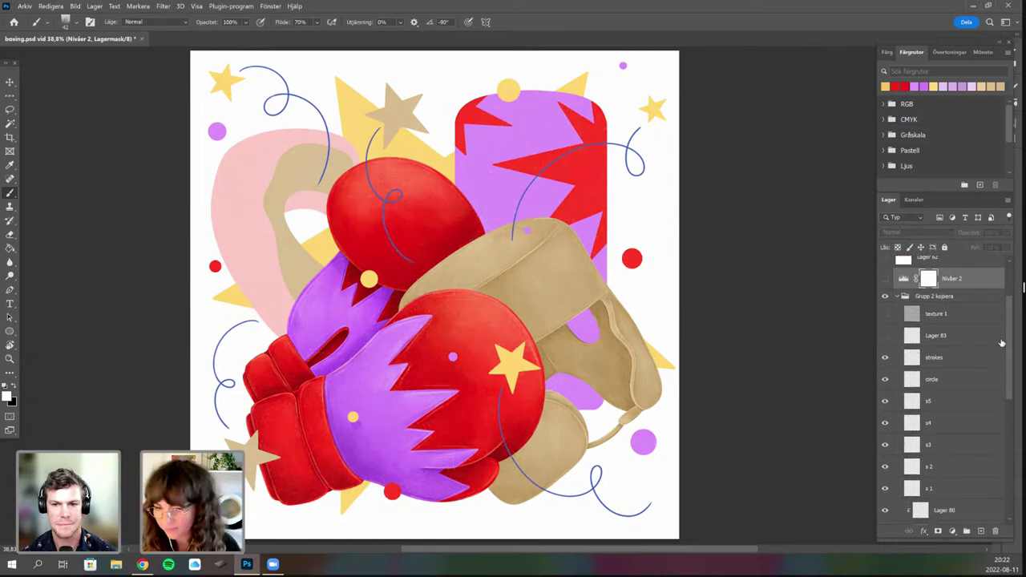
Compare the illustration with and without the strokes layer in the group copy.
scroll(934, 343, down, 1)
click(885, 332)
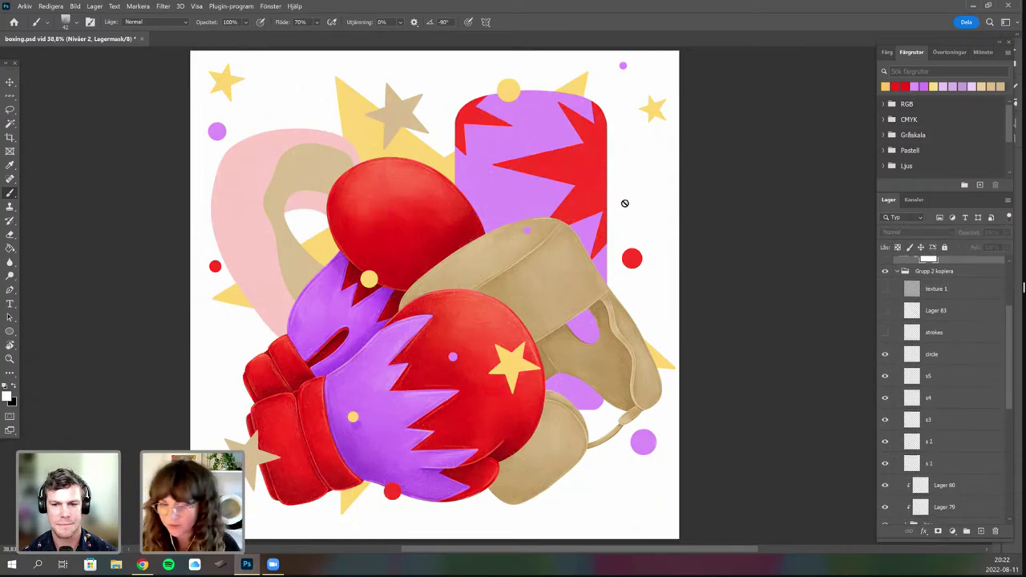
click(885, 332)
Examine the lower layers of the group copy, from the circle layer down to mouth, and the shading of the gloves.
scroll(944, 393, down, 2)
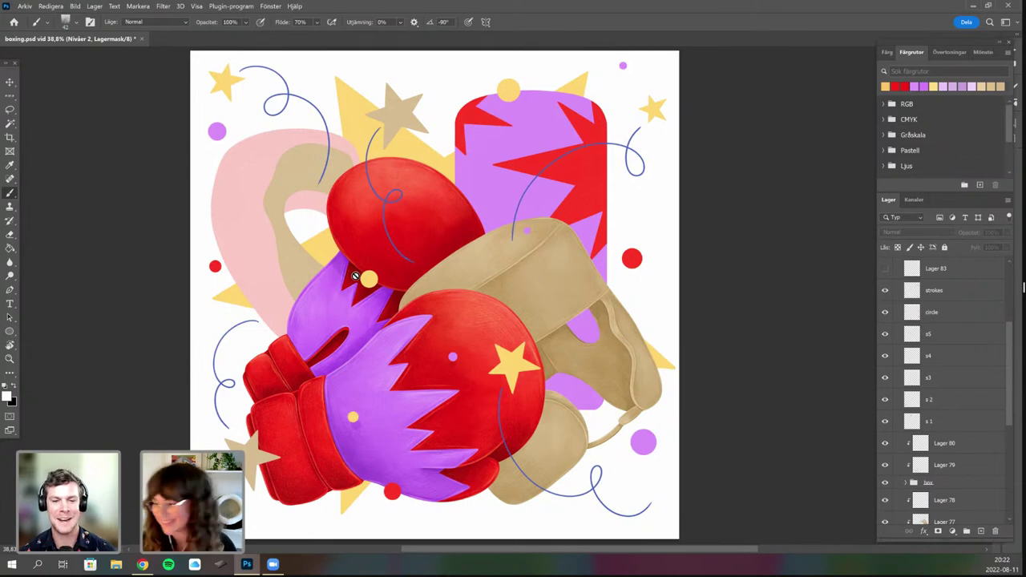
drag(1012, 382, 1012, 421)
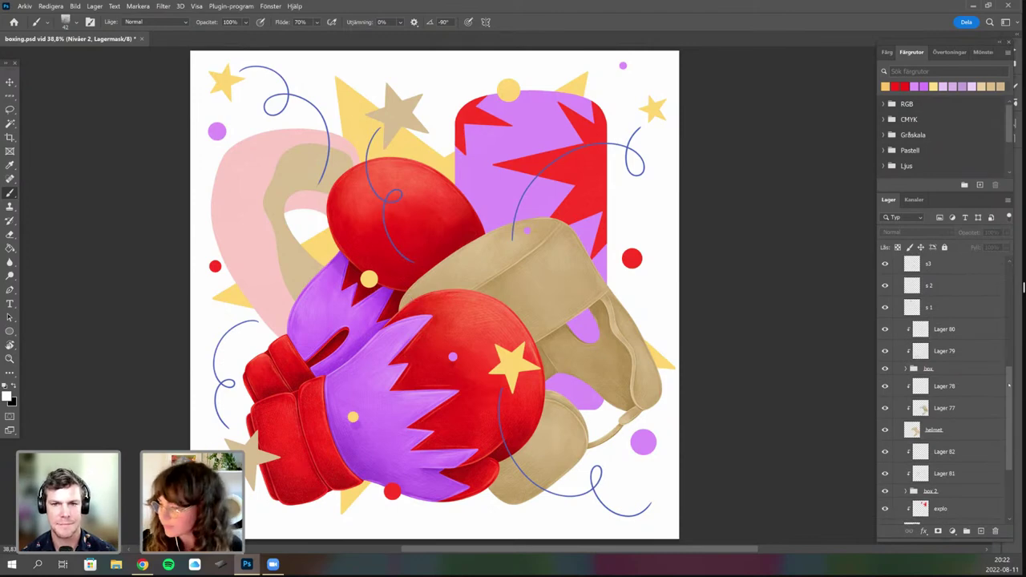
scroll(1010, 386, down, 3)
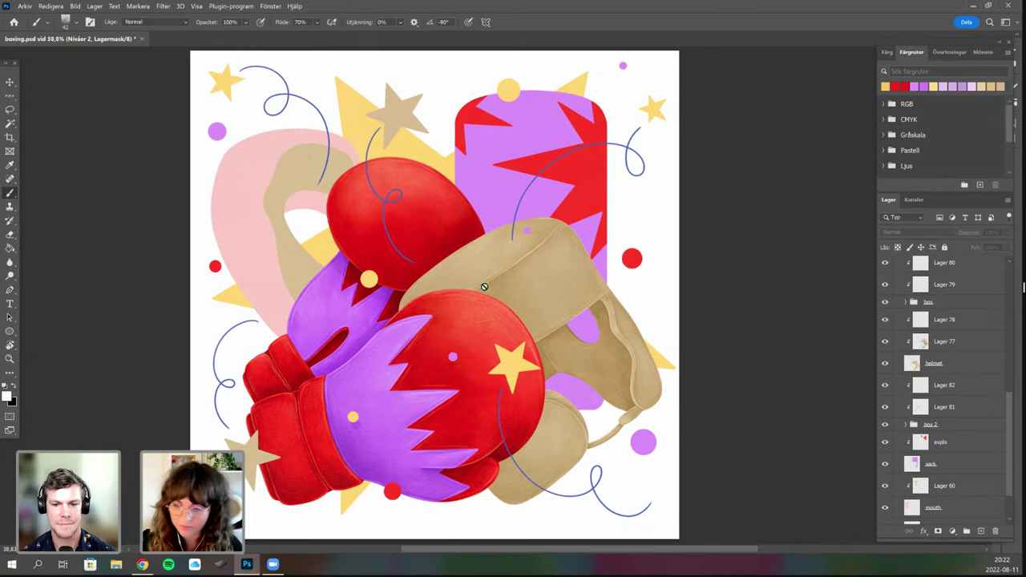
scroll(415, 345, down, 1)
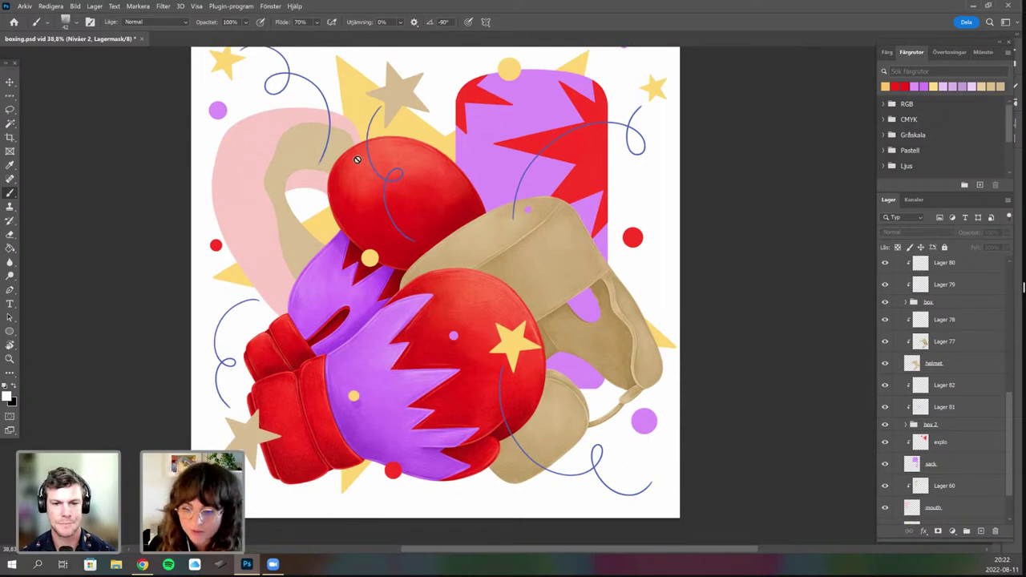
scroll(454, 319, up, 3)
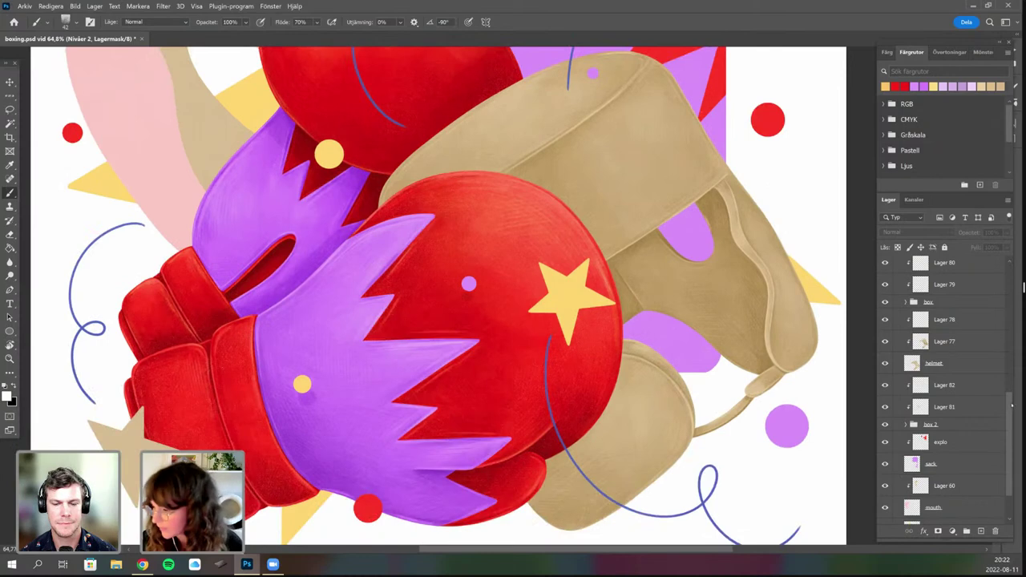
Show the Lager 83 and texture 1 layers inside the group copy again.
scroll(890, 357, up, 8)
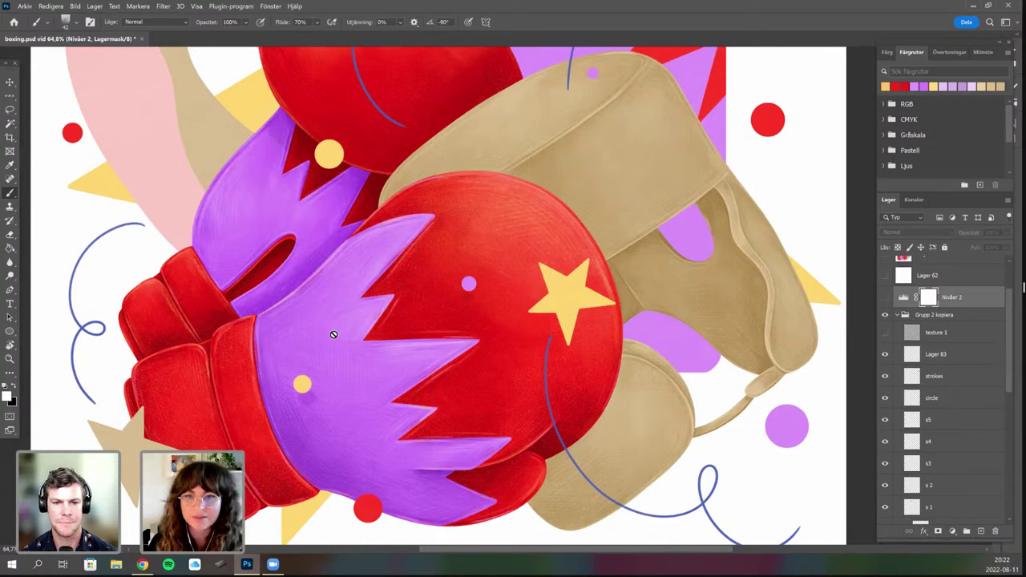
scroll(508, 336, down, 1)
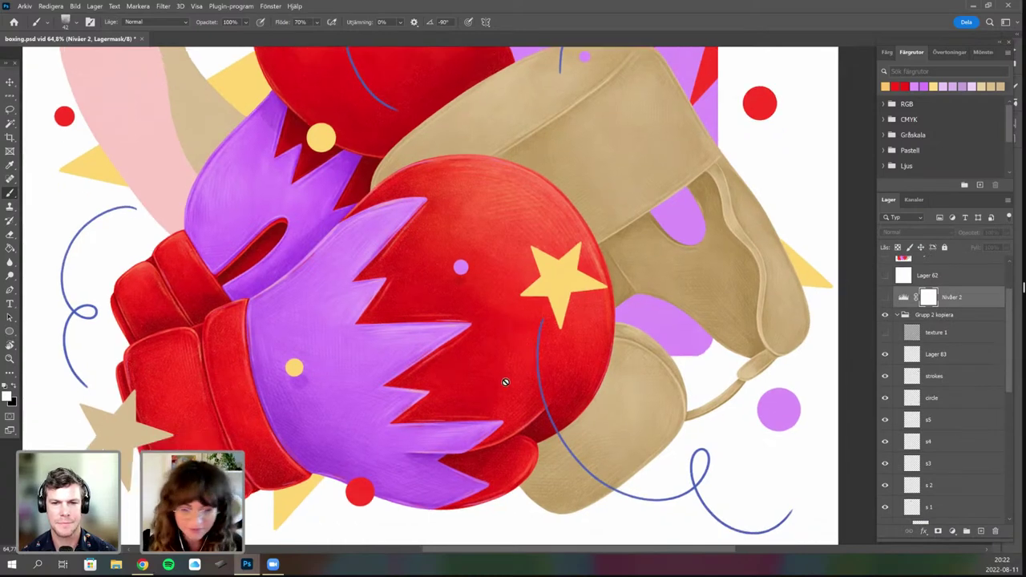
scroll(514, 393, down, 2)
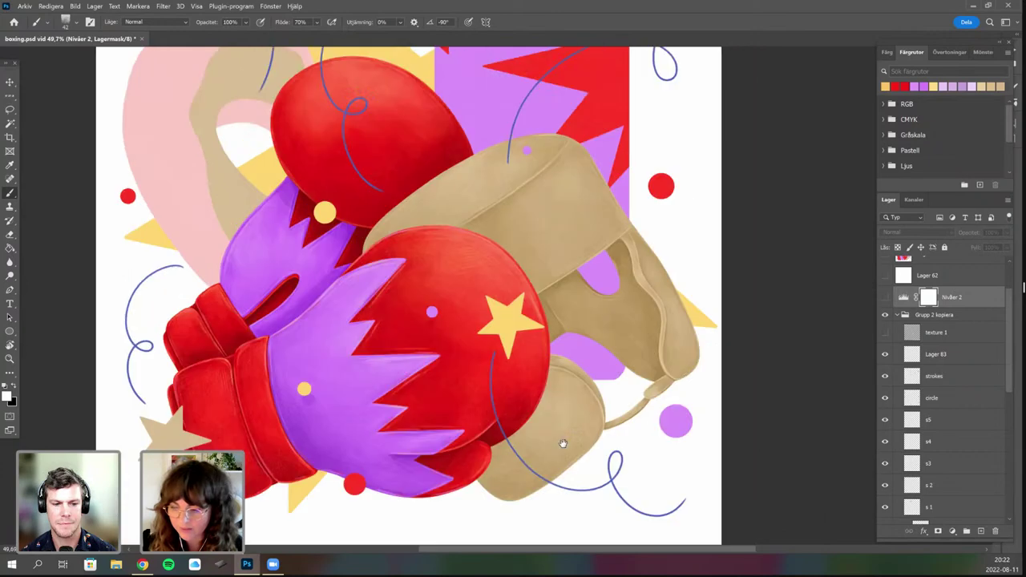
mouse_move(604, 442)
mouse_down()
mouse_move(634, 410)
mouse_move(620, 435)
mouse_up()
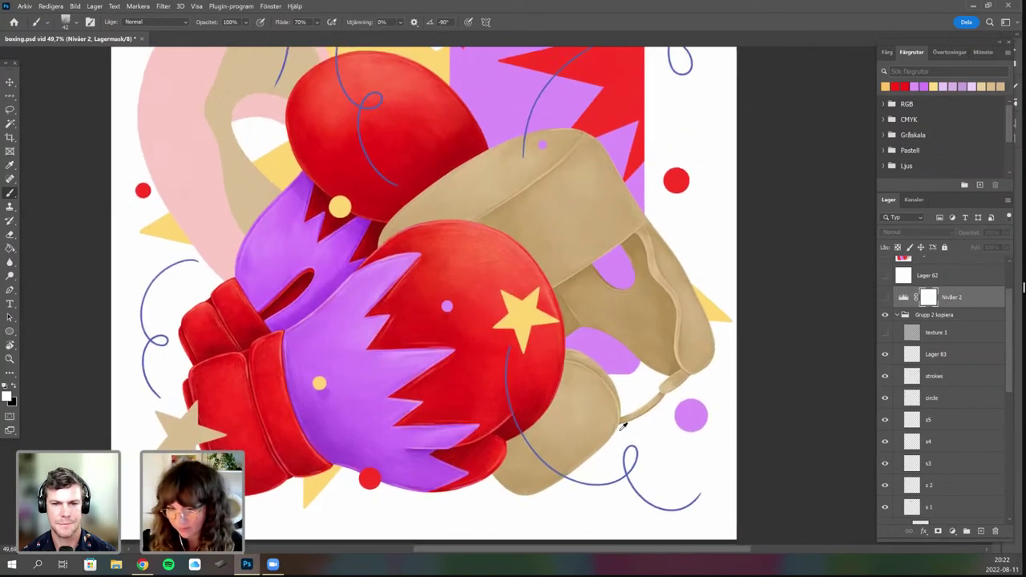
scroll(622, 428, down, 1)
click(886, 333)
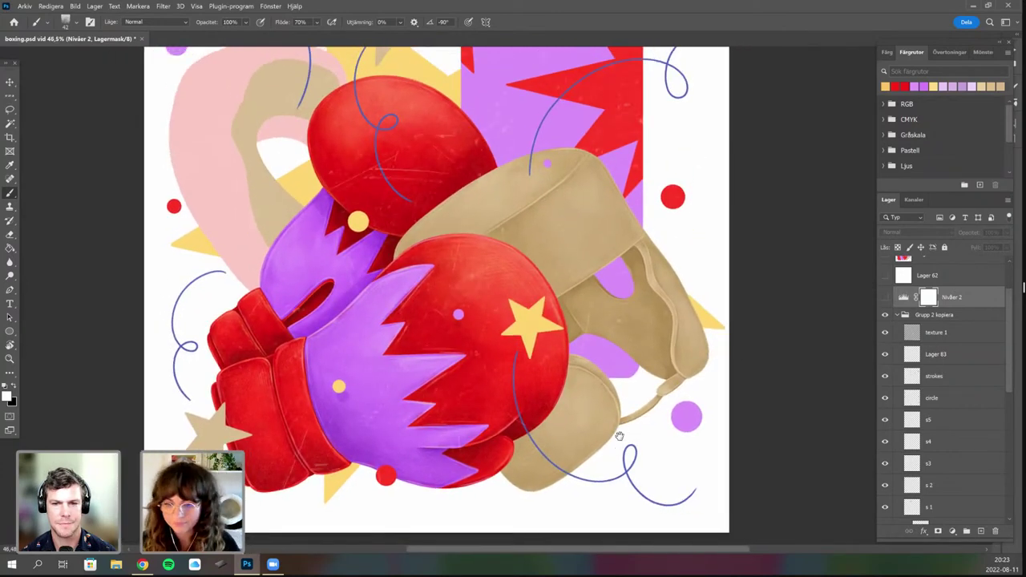
Select the texture 1 layer in the group copy and check its blend mode and opacity against the whole illustration.
scroll(620, 436, down, 1)
scroll(625, 425, down, 1)
drag(630, 429, 598, 405)
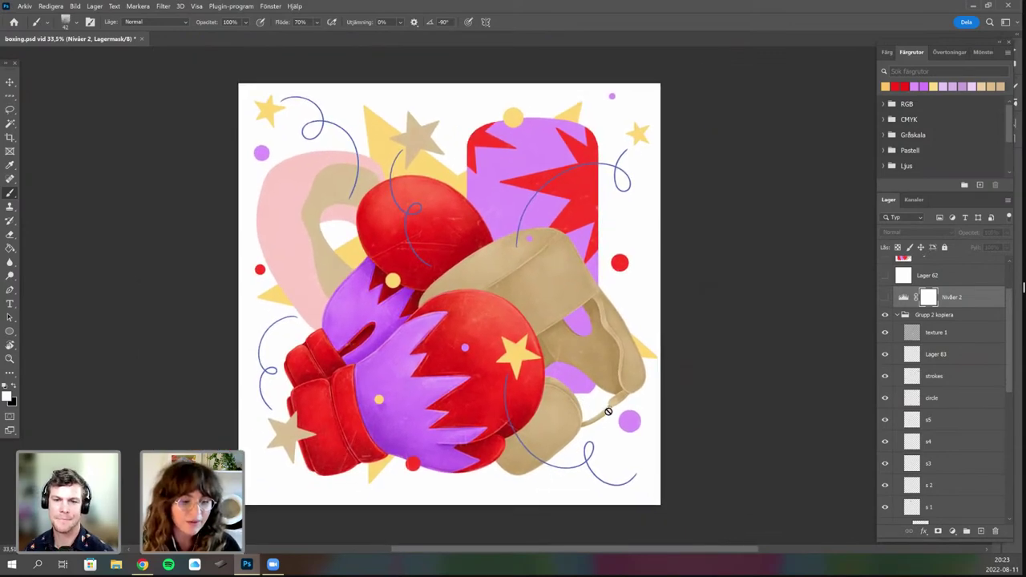
scroll(609, 410, up, 1)
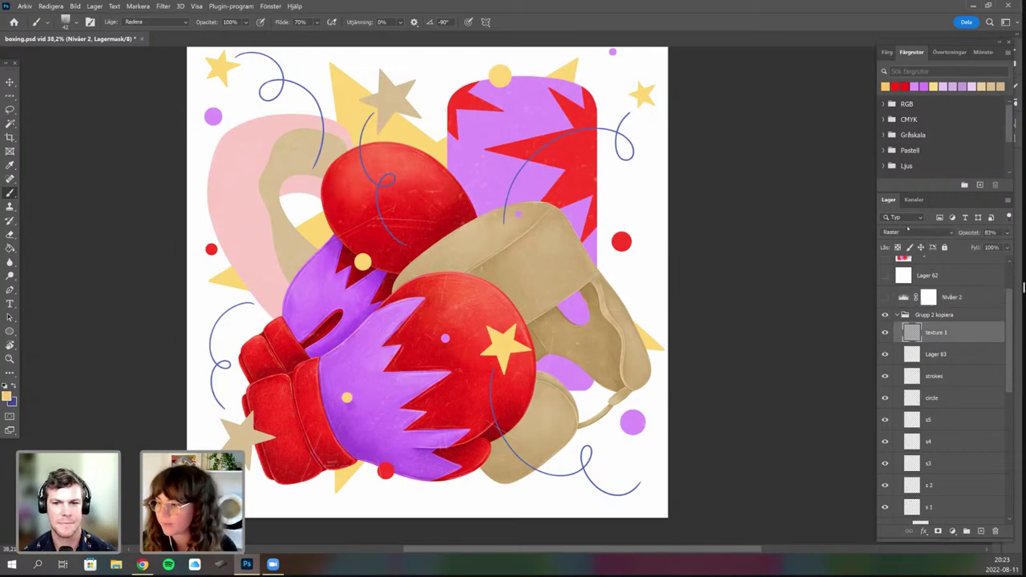
click(946, 335)
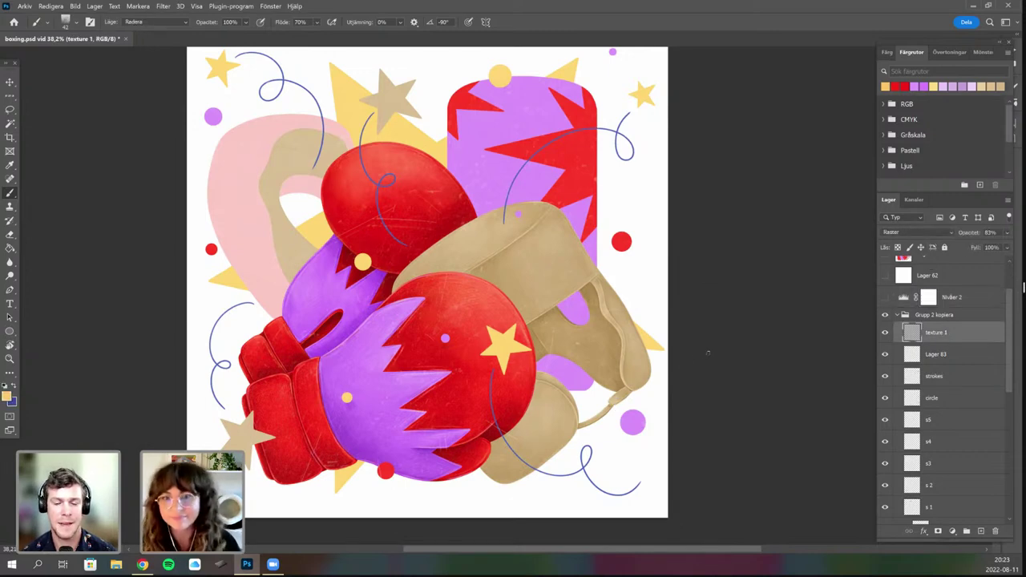